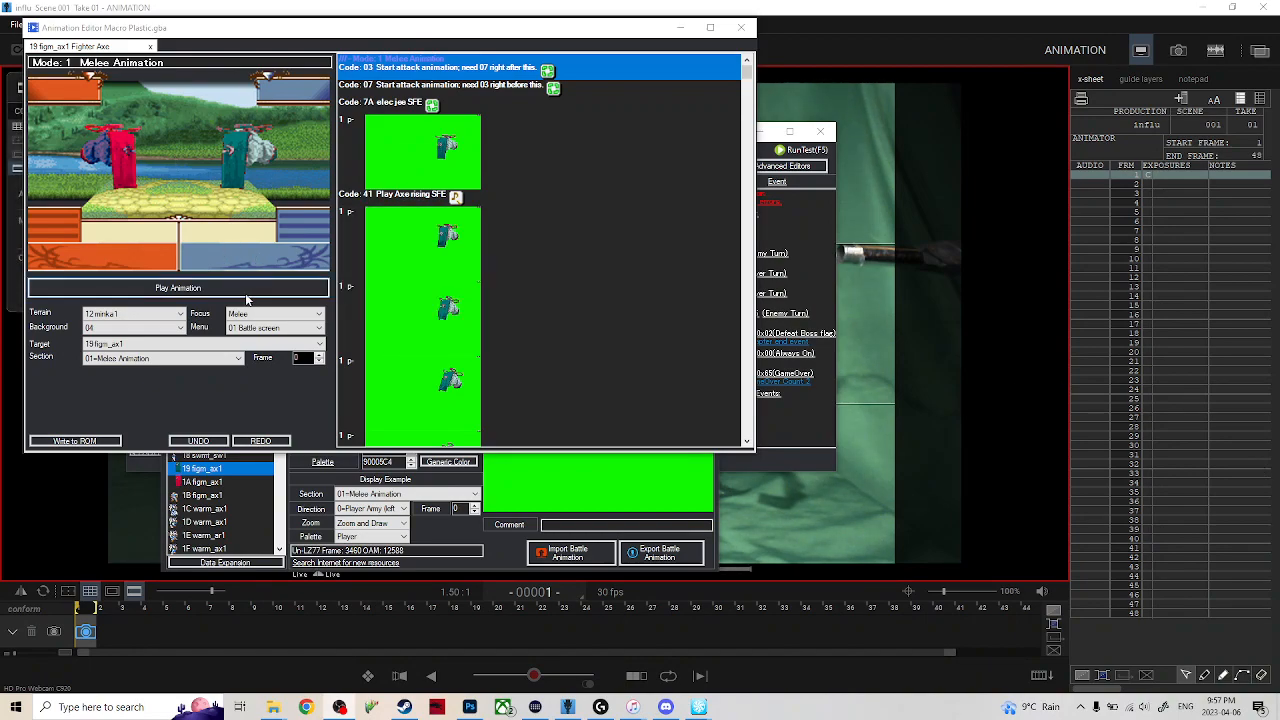
Play the Fighter Axe animation (19 figm_ax1) in the animation editor, and close the editor after the preview.
left_click(212, 288)
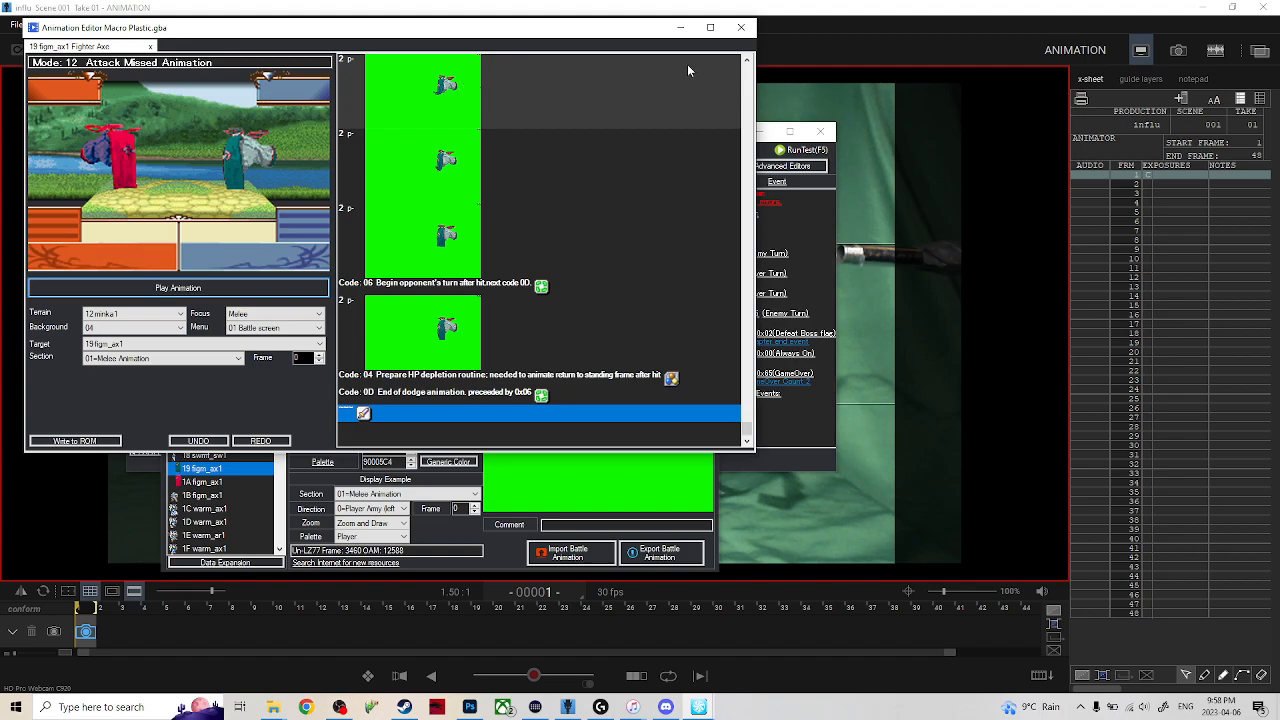
left_click(742, 30)
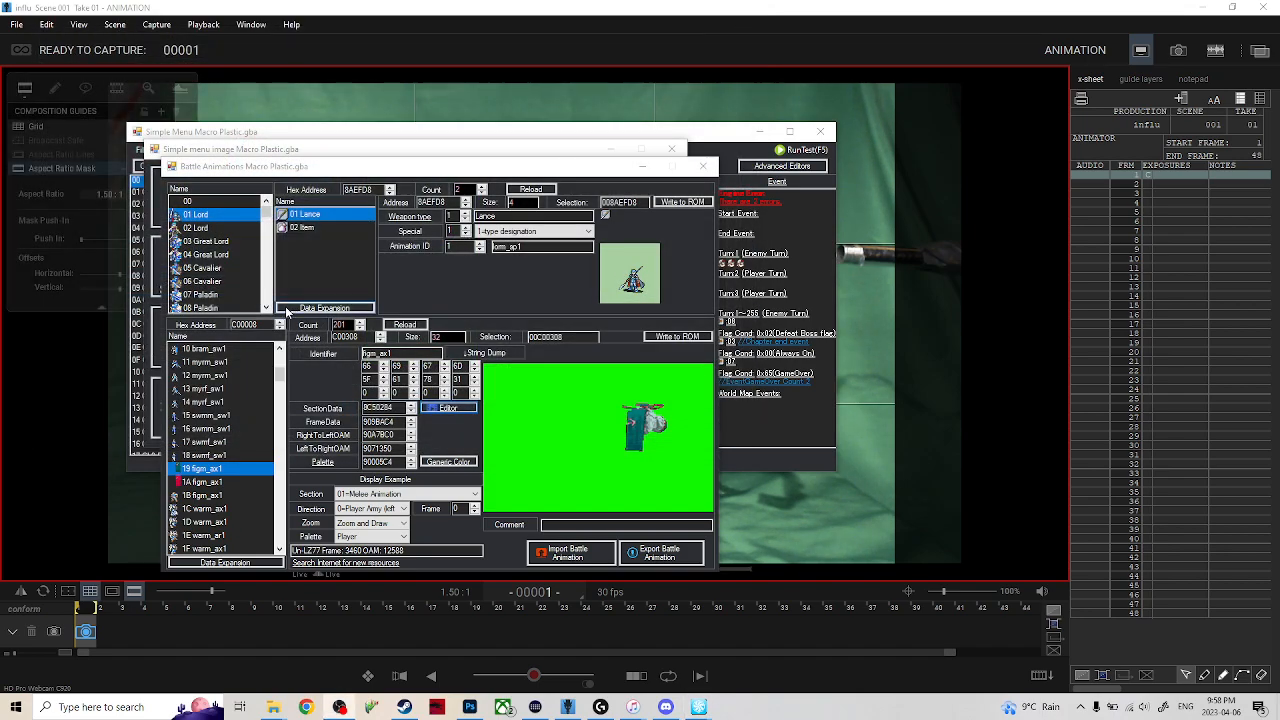
Open the Fighter Hand Axe entry (1A figm_ax1) in the animation editor, play its animation and close the editor.
left_click(200, 482)
left_click(440, 410)
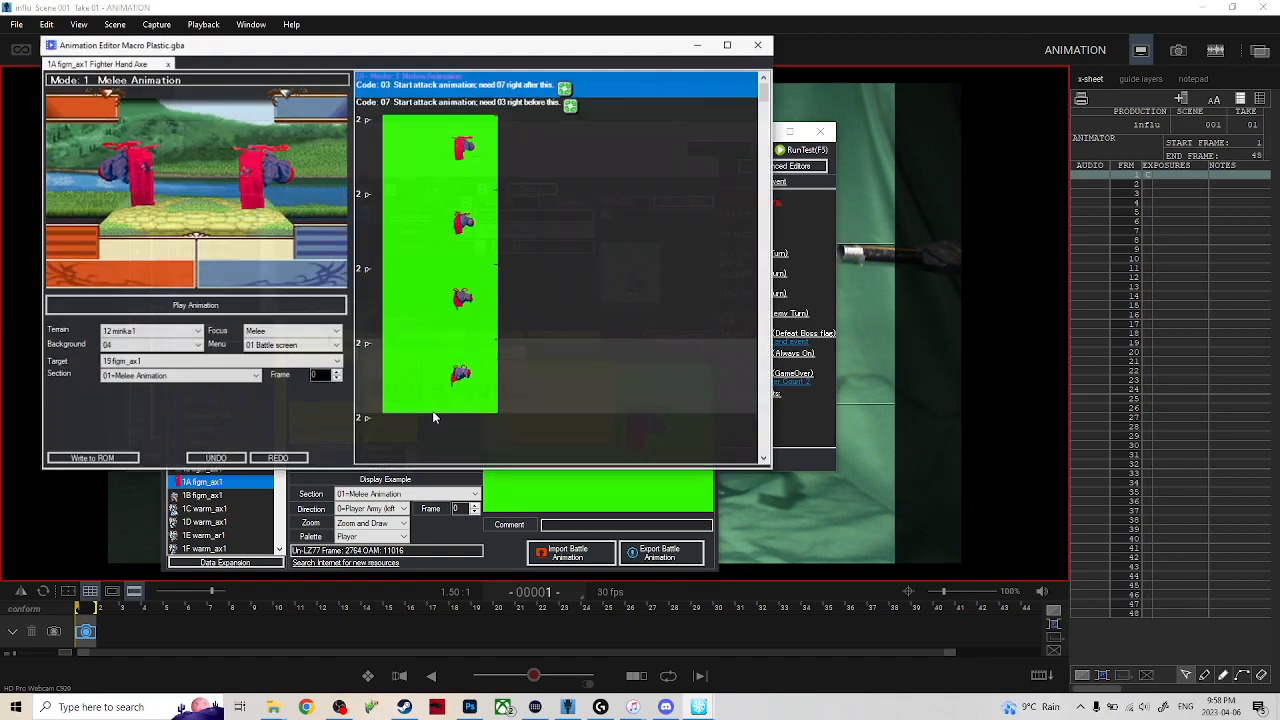
left_click(252, 305)
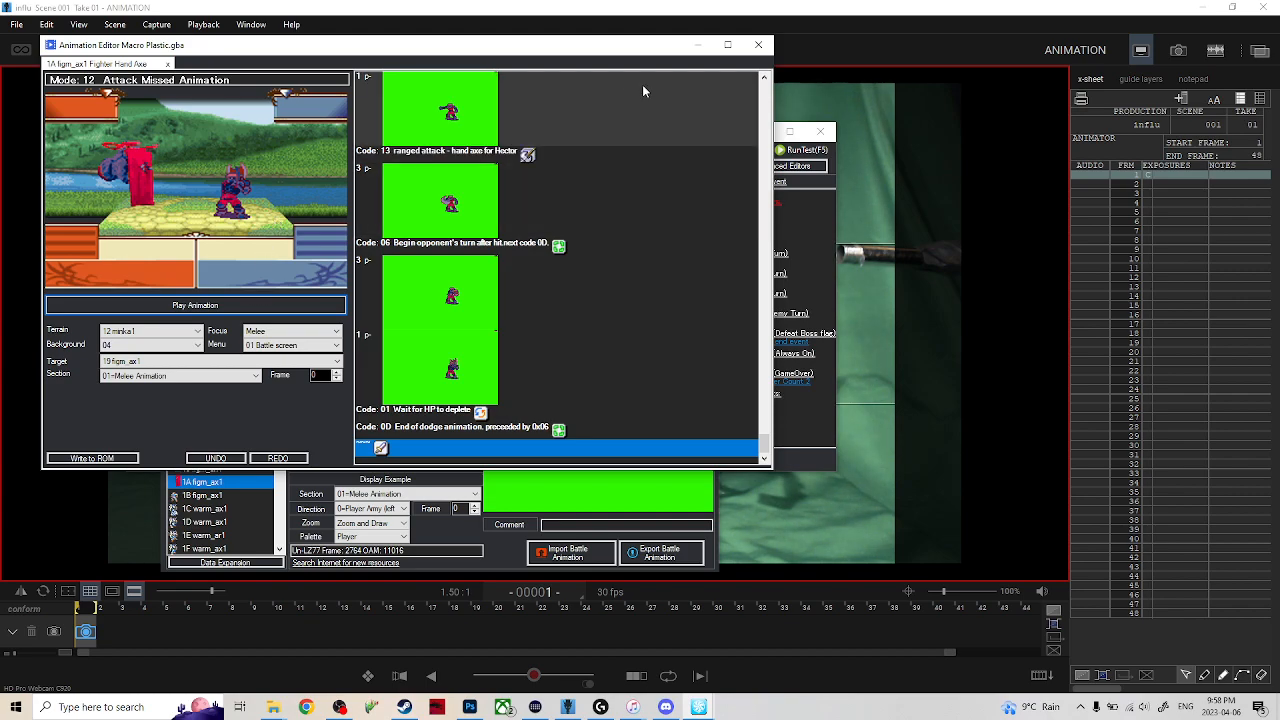
left_click(757, 47)
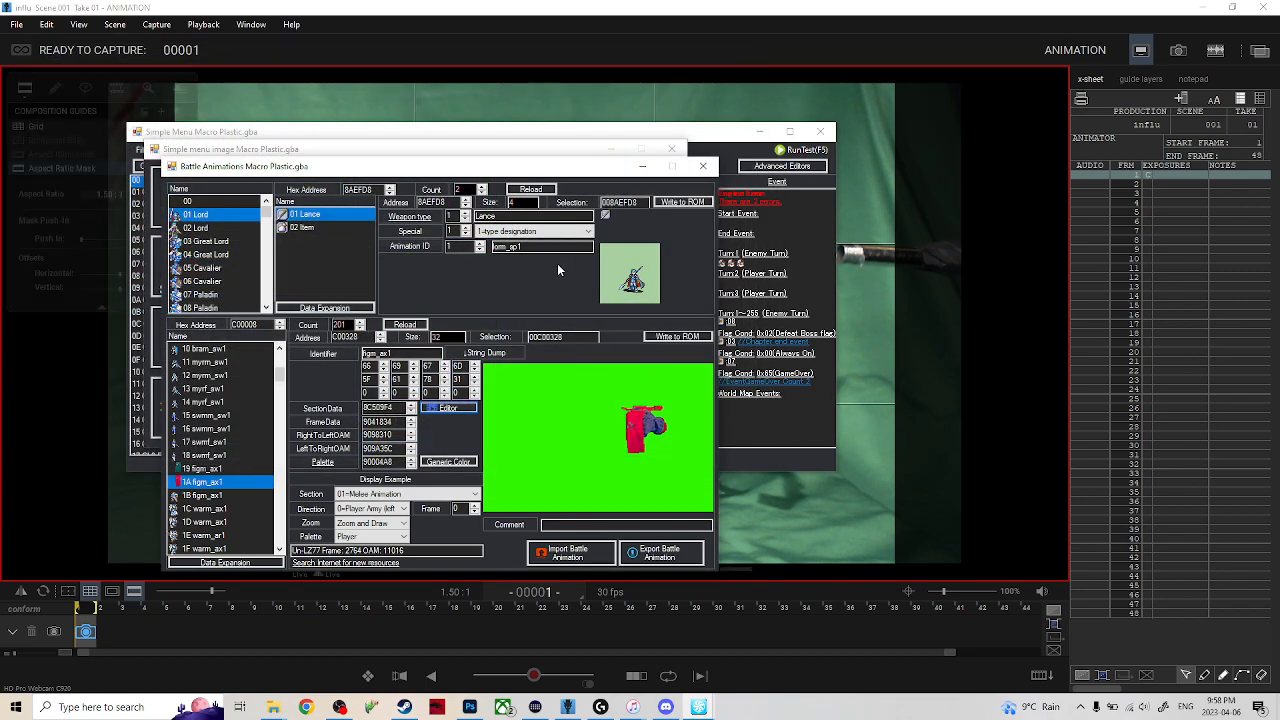
Minimise the Battle Animations and Simple menu image windows to return to the Simple Menu of Plastic.gba.
left_click(638, 168)
left_click(612, 146)
left_click(760, 133)
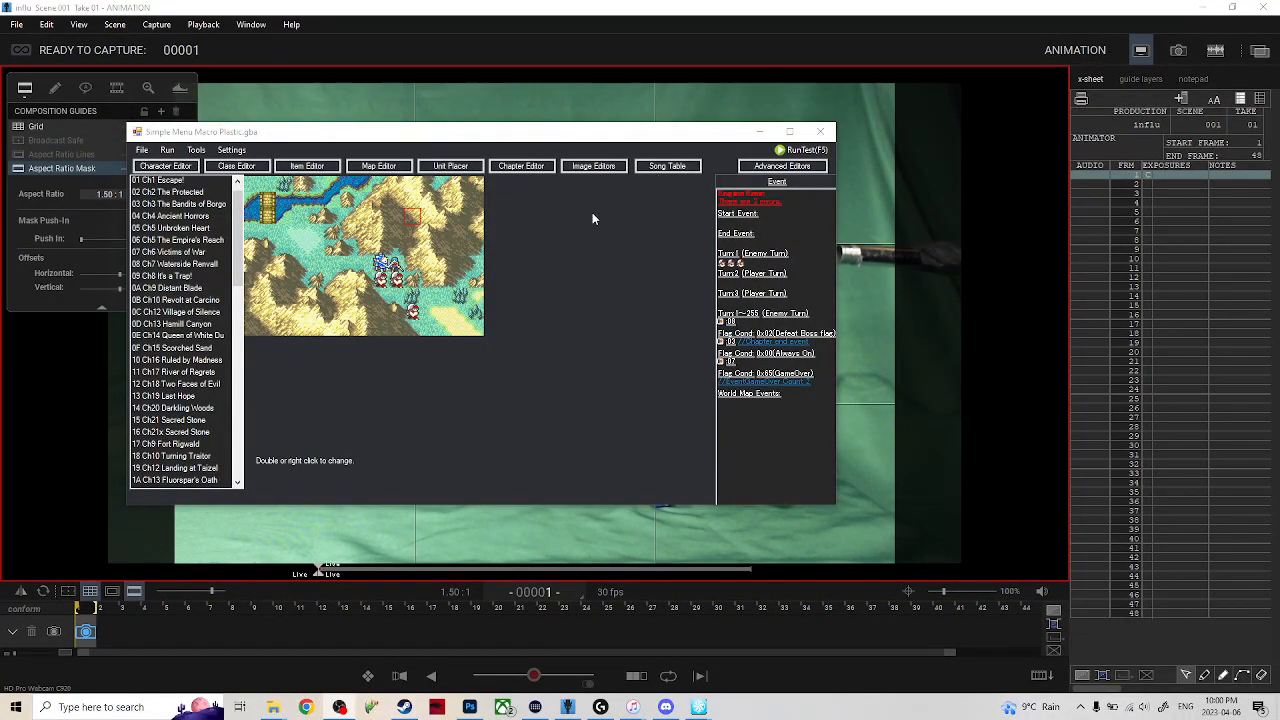
left_click(171, 151)
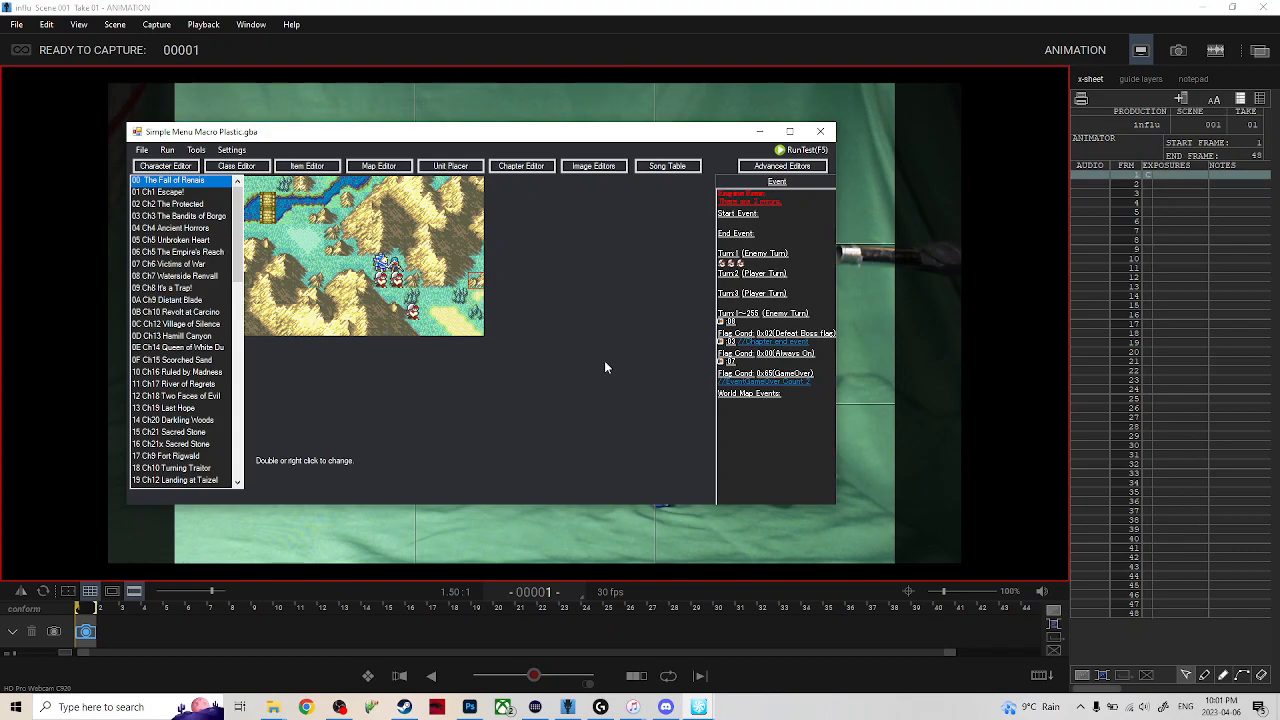
Launch a test run of the ROM in mGBA and restart the saved chapter "Ch.1: Escape!".
key("F5")
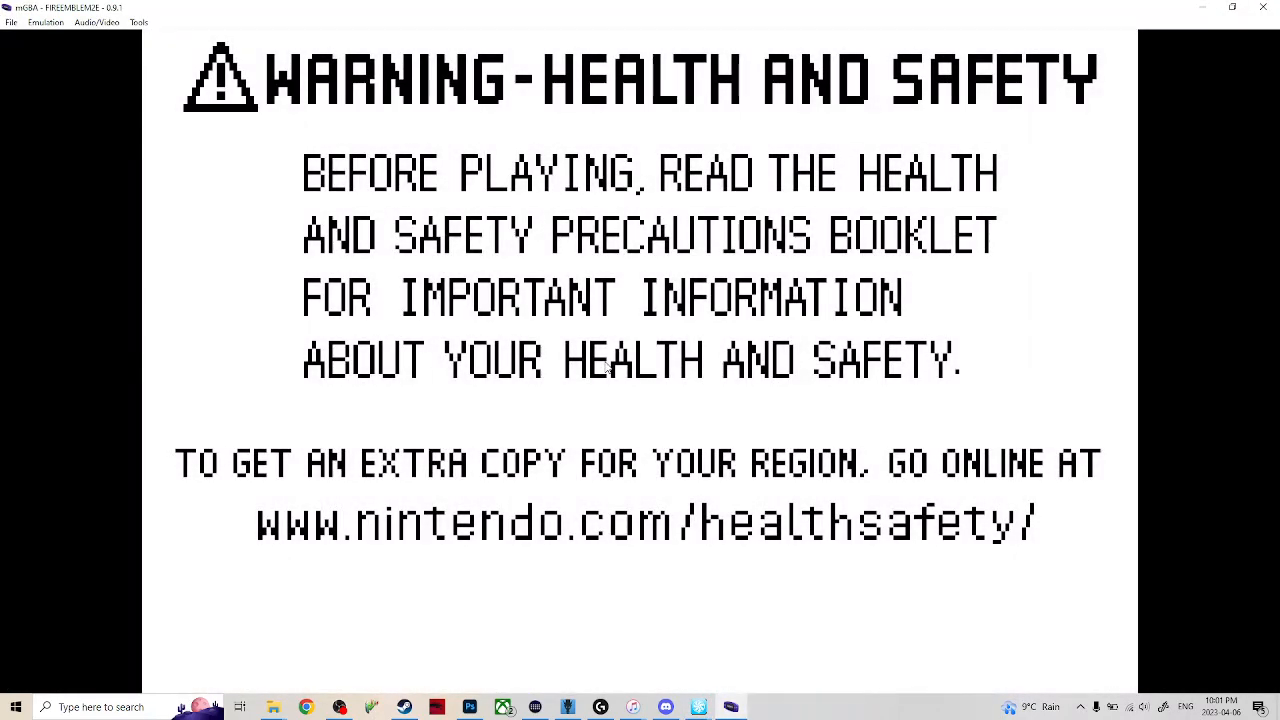
key("x")
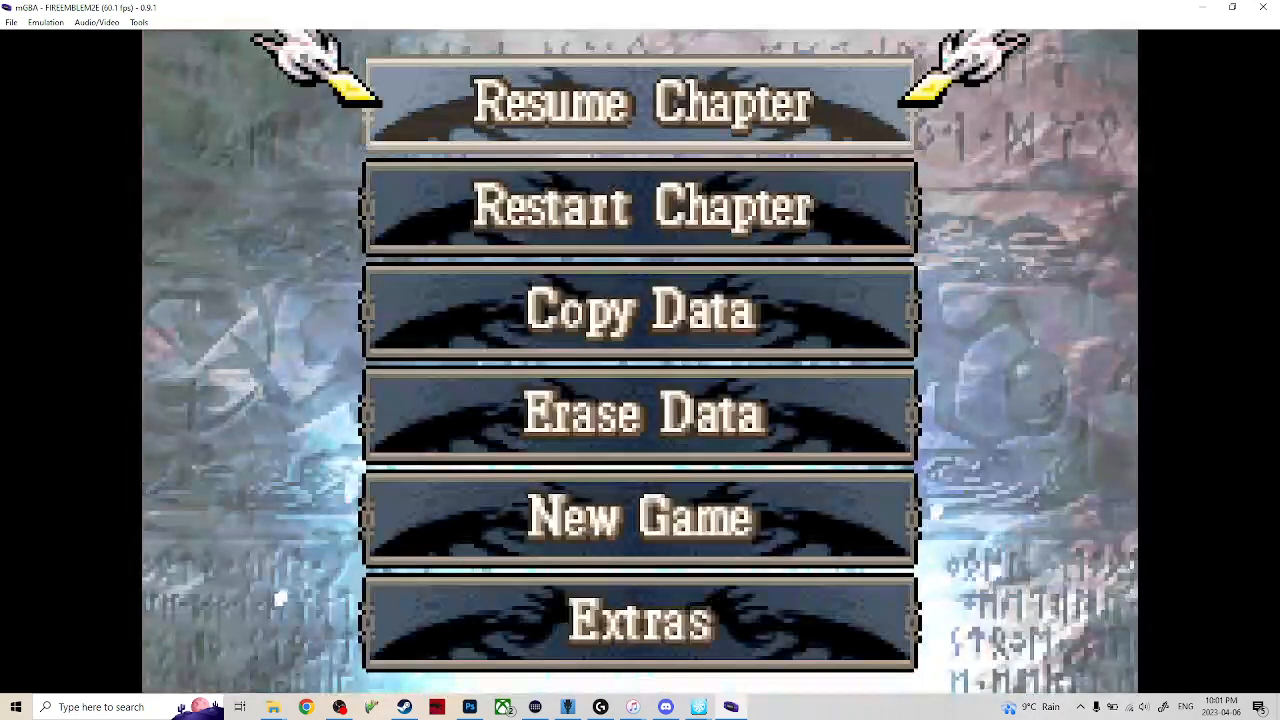
key("Down")
key("x")
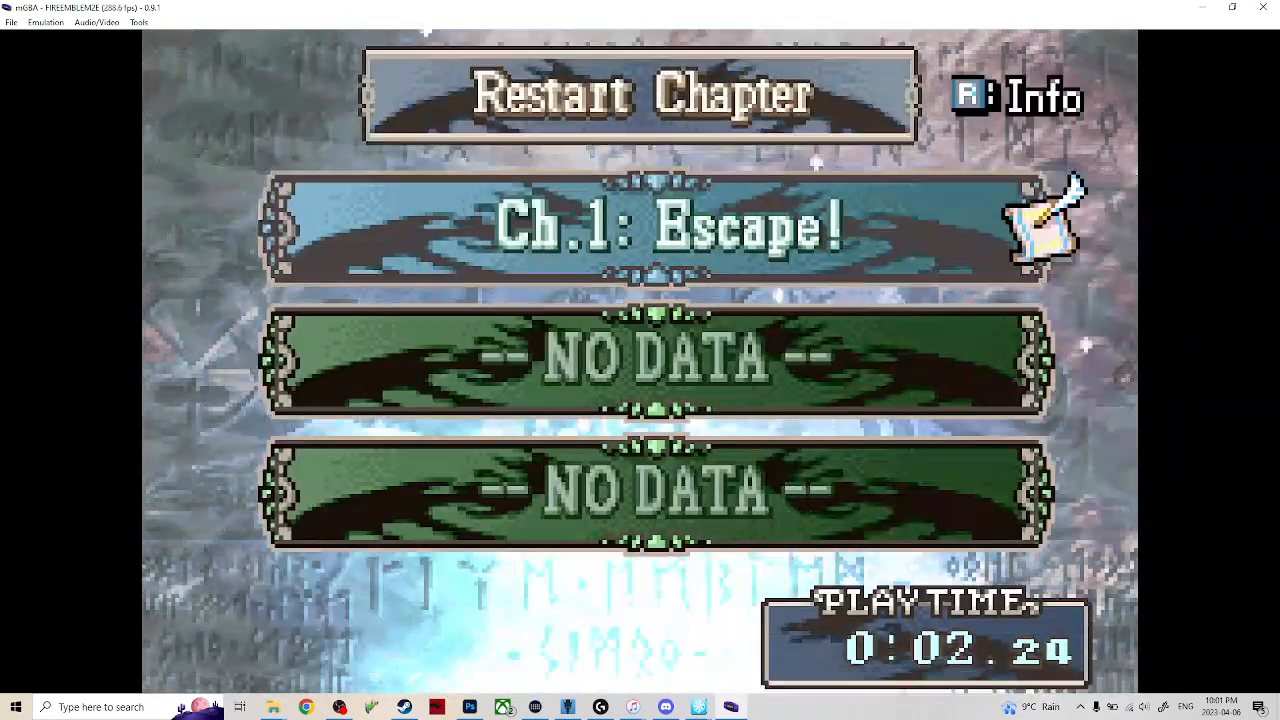
key("x")
key("x")
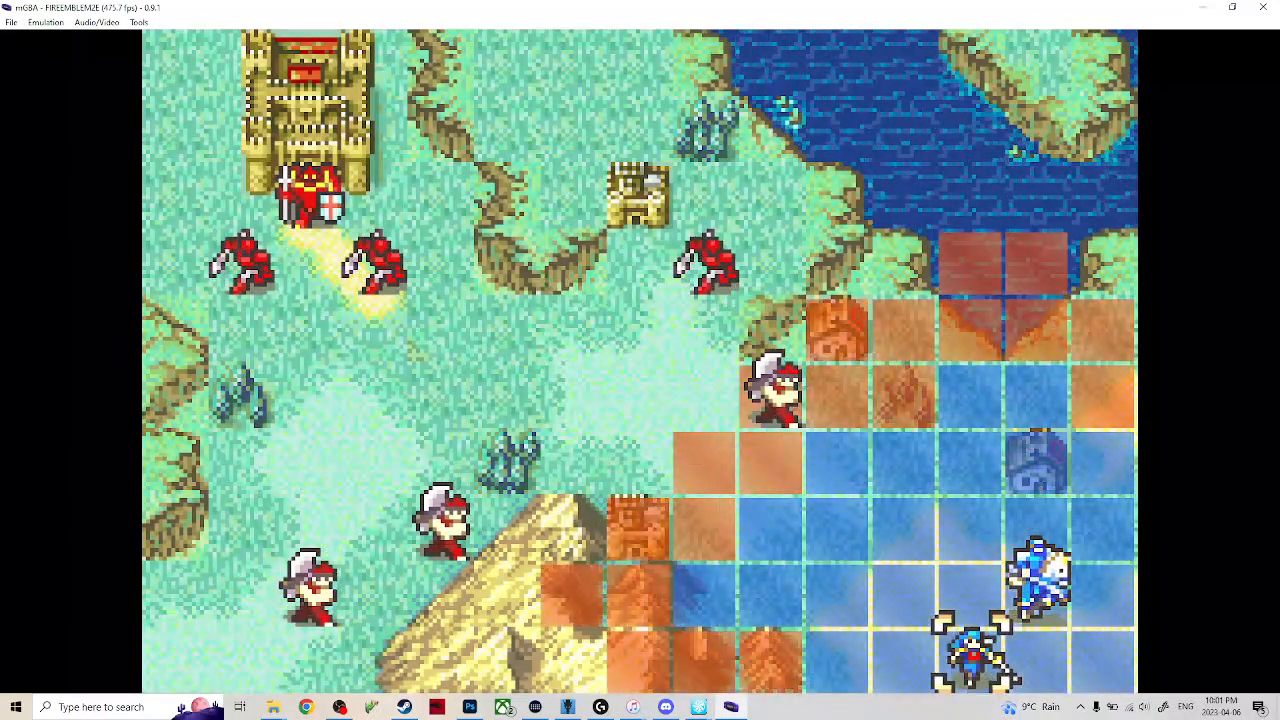
Inspect the range of the enemy fighter closest to Eirika and Seth.
key("Left")
key("Left")
key("Right")
key("Up")
key("Left")
key("Left")
key("Left")
key("Up")
key("Up")
key("Up")
key("Right")
key("x")
key("z")
Select Eirika and move her one tile north so that she stands next to Seth.
key("Down")
key("Down")
key("Down")
key("Right")
key("Down")
key("Right")
key("Right")
key("x")
key("Up")
key("x")
Trade Seth's Steel Sword to Eirika and finish her action with Wait.
key("x")
key("z")
key("z")
key("Up")
key("x")
key("Down")
key("x")
key("x")
key("Down")
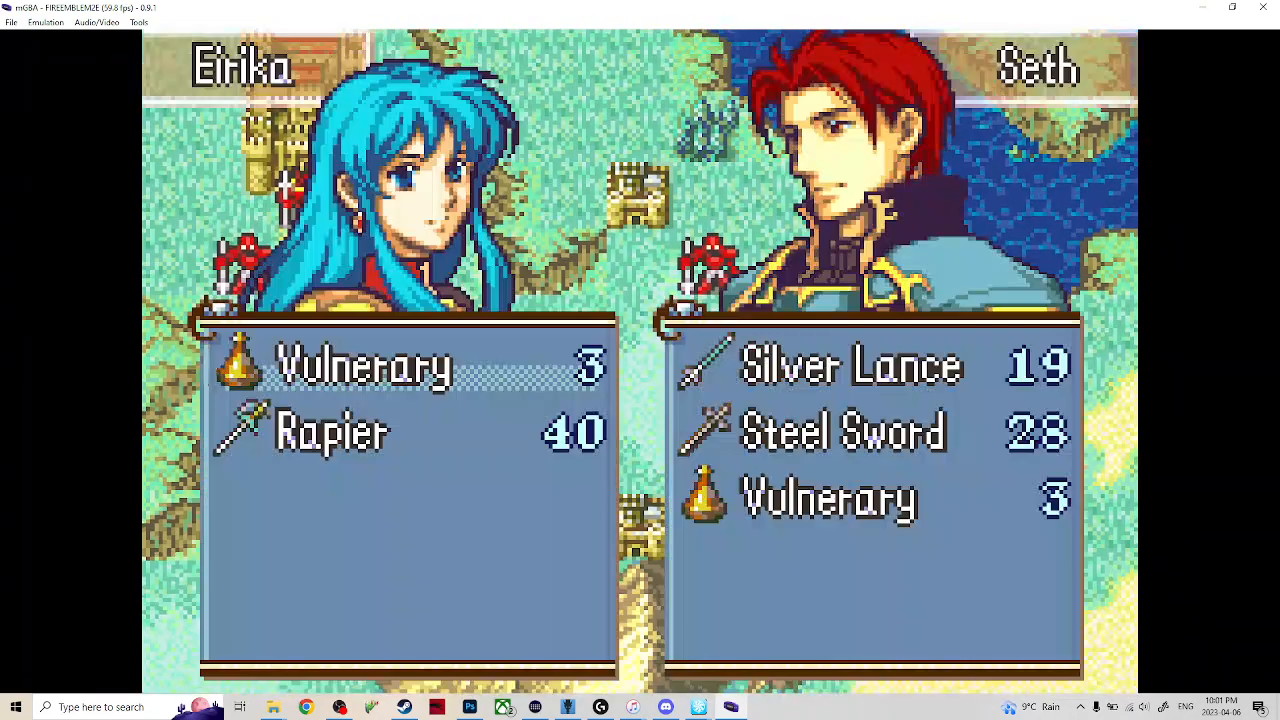
key("x")
key("x")
key("z")
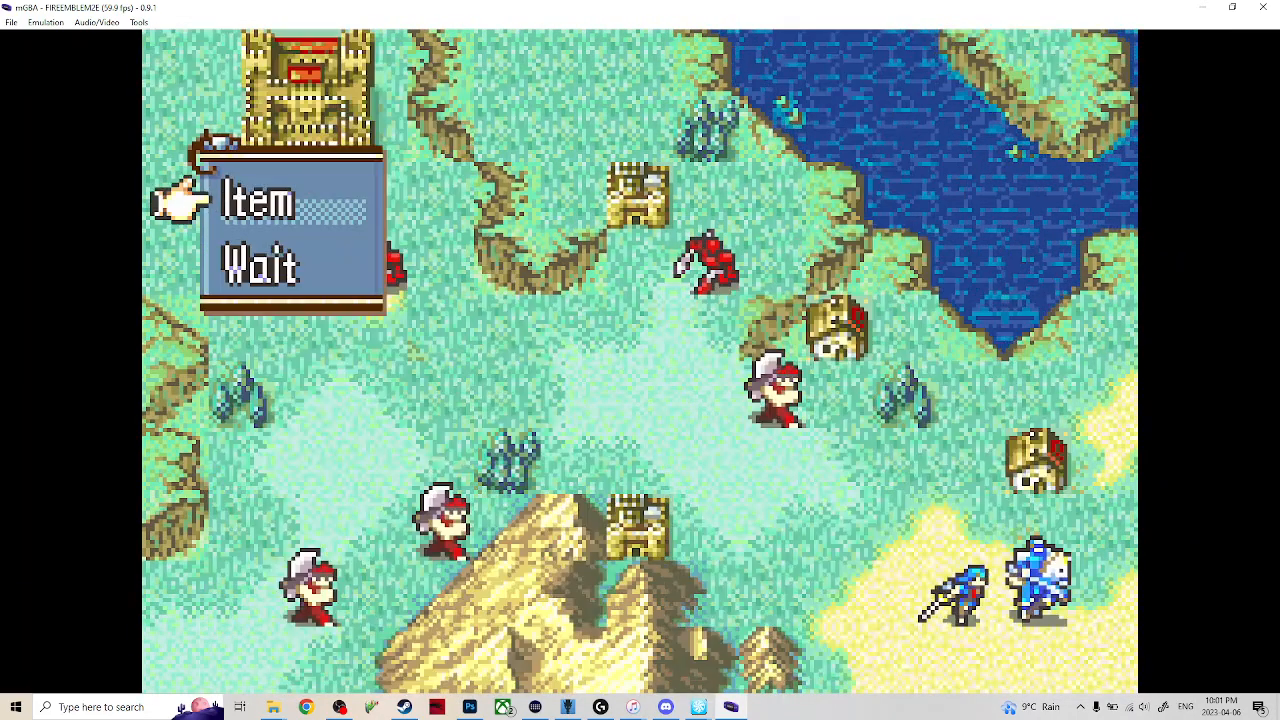
key("Down")
key("x")
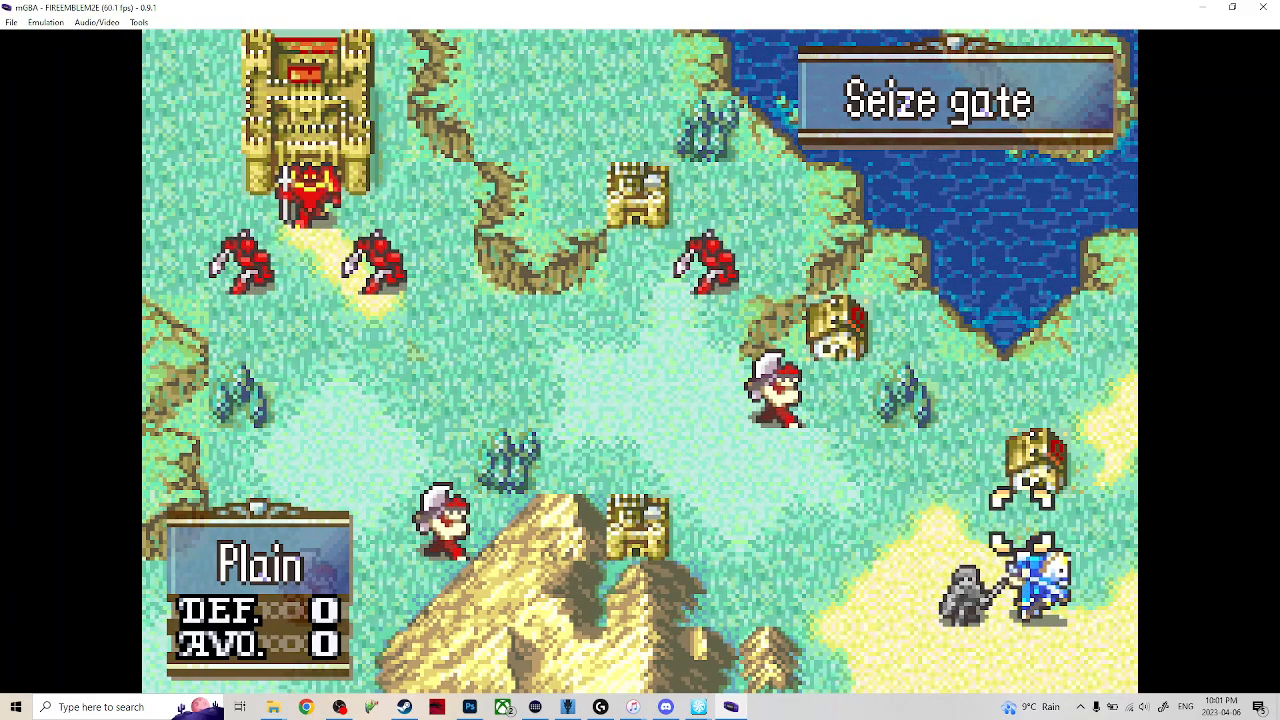
End the first player turn and let the enemy phase run.
key("Down")
key("Left")
key("Up")
key("Right")
key("Down")
key("Left")
key("Up")
key("x")
key("Up")
key("x")
key("Return")
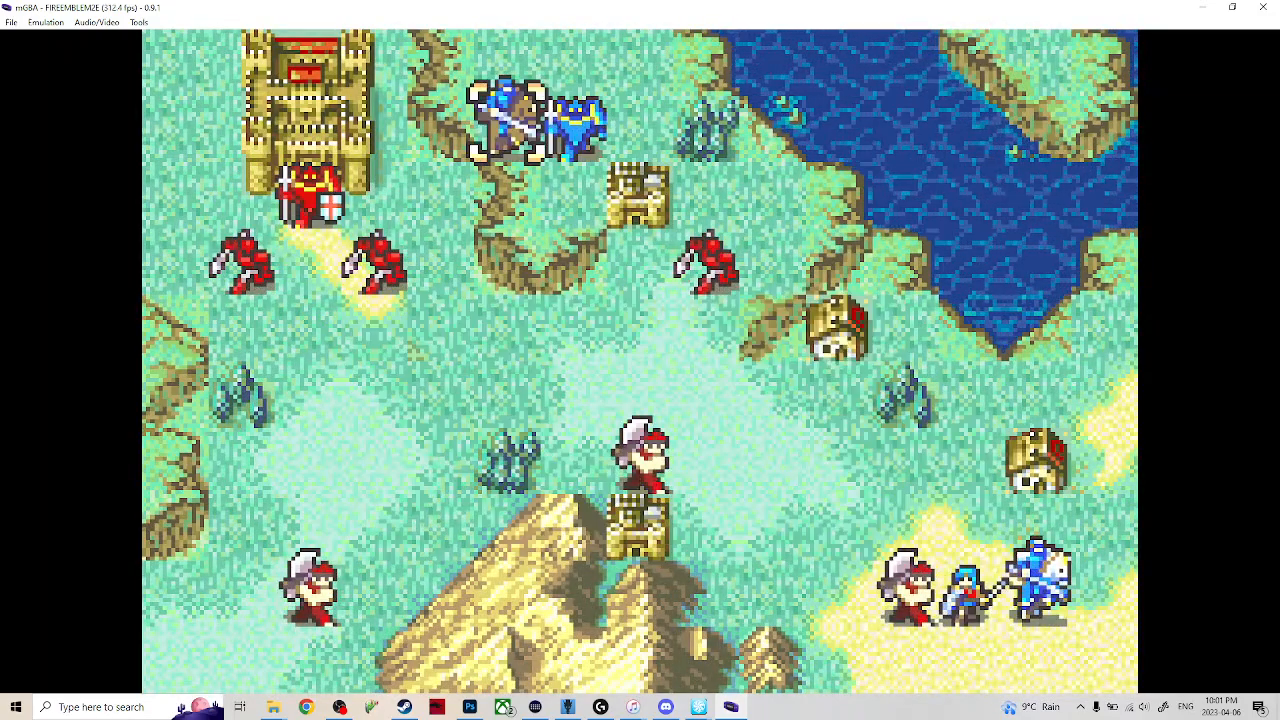
Move Seth next to the enemy fighter beside Eirika and attack it with the Silver Lance.
key("Right")
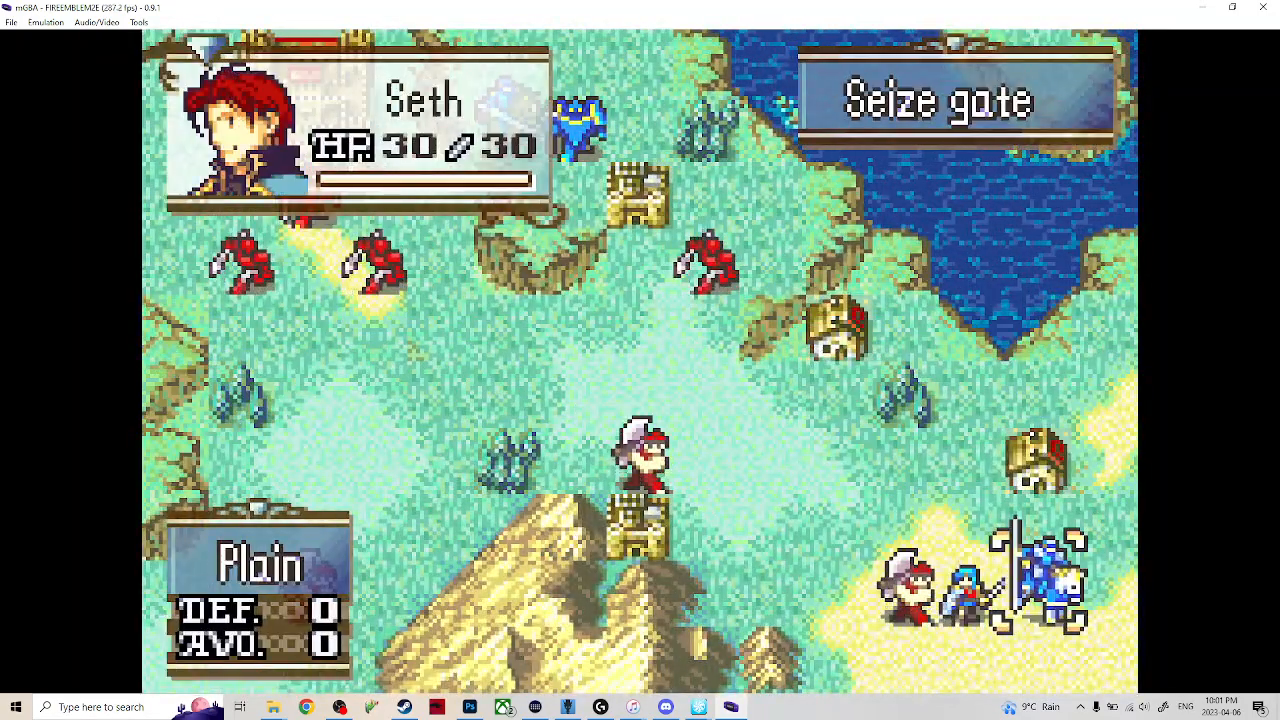
key("x")
key("Left")
key("Left")
key("x")
key("x")
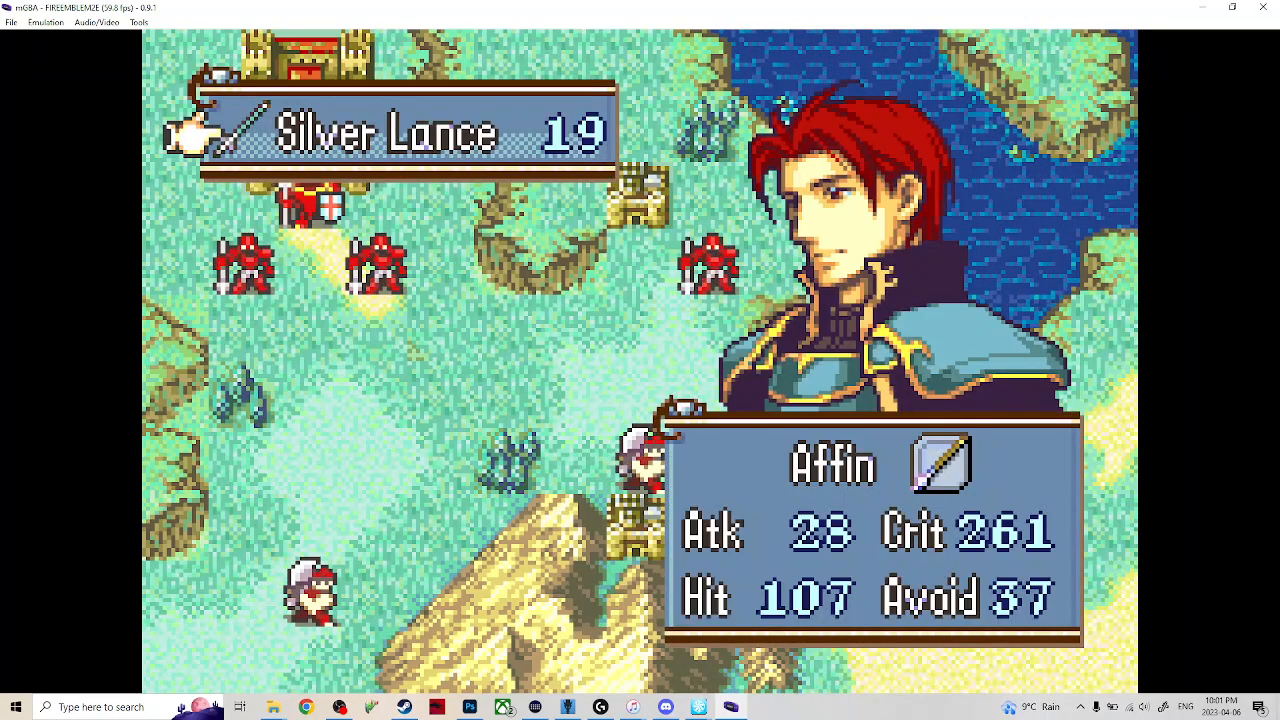
key("x")
key("x")
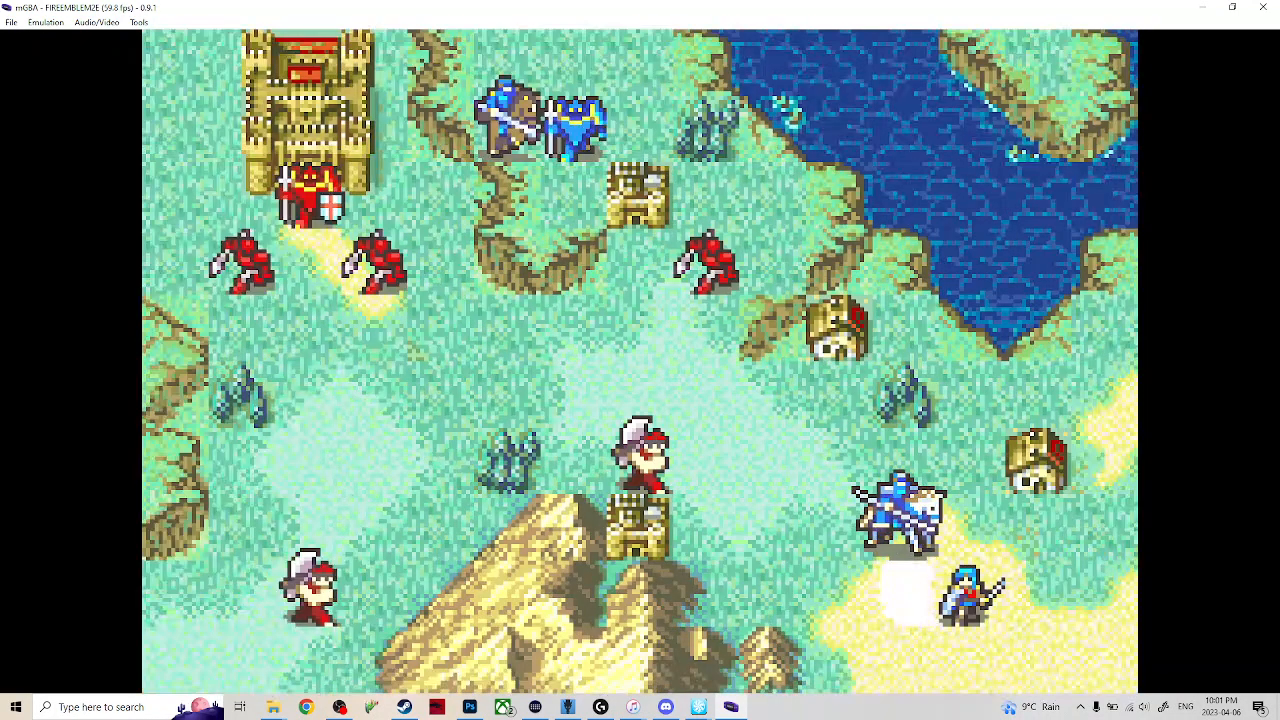
key("Right")
key("Down")
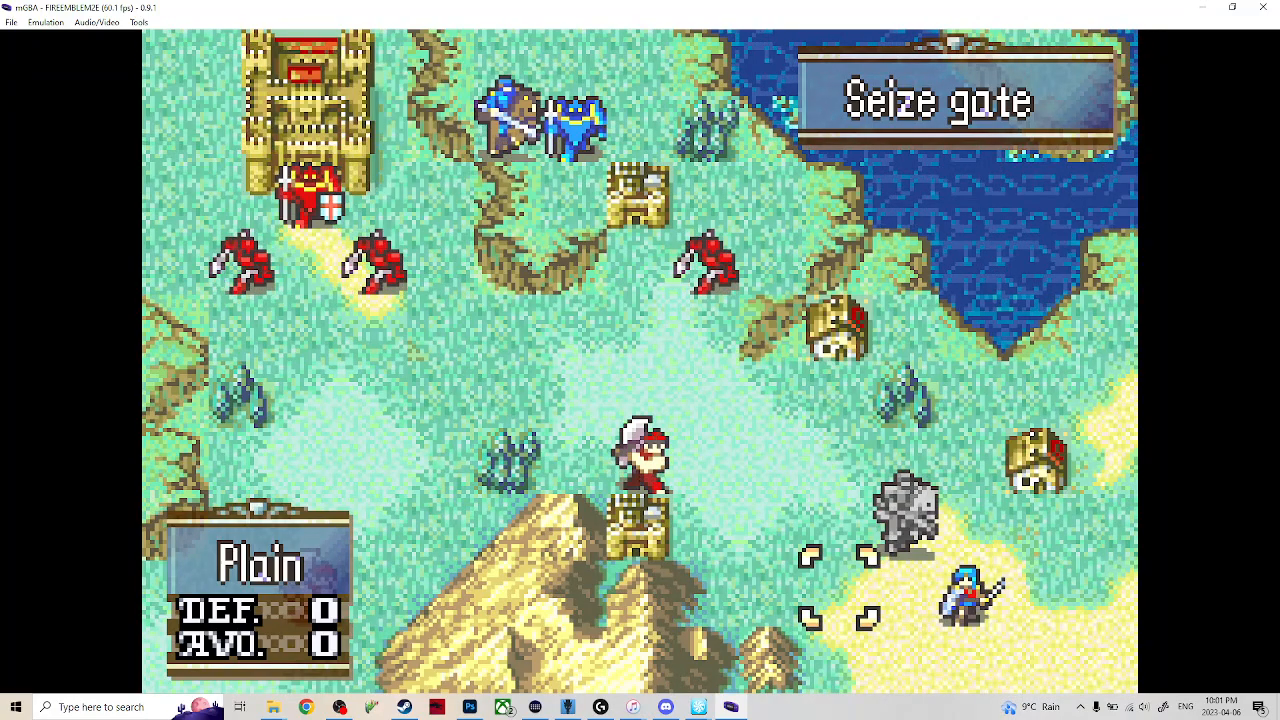
key("x")
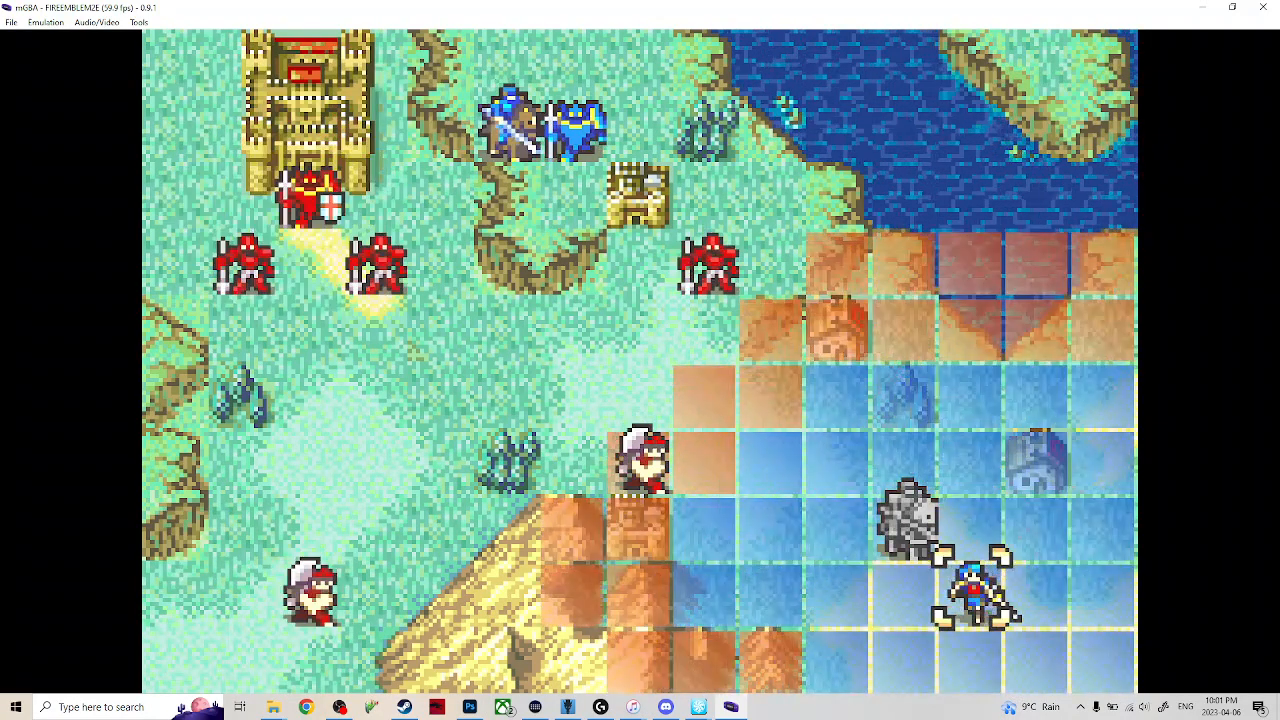
key("z")
key("Left")
key("Left")
key("Left")
key("Left")
key("Left")
key("Up")
key("Up")
key("Up")
key("Up")
key("Up")
key("Left")
key("Left")
key("Up")
key("Up")
key("x")
key("Right")
key("Right")
key("x")
key("z")
key("z")
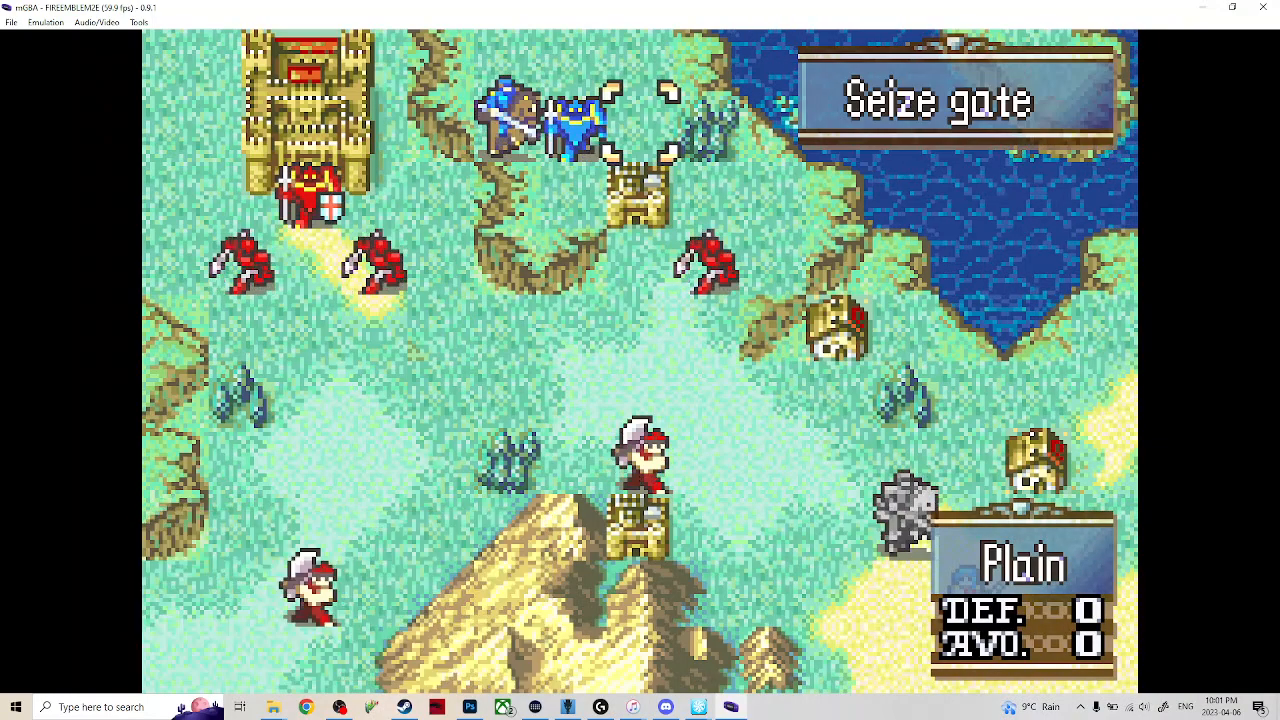
Move Eirika north onto the forest tile and finish her action with Wait.
key("Right")
key("Right")
key("Right")
key("Right")
key("Right")
key("Right")
key("Right")
key("Down")
key("Down")
key("Down")
key("Down")
key("Down")
key("Down")
key("Down")
key("Left")
key("x")
key("Up")
key("Up")
key("Left")
key("Up")
key("x")
key("x")
key("Down")
key("Up")
key("z")
key("Down")
key("x")
End the player turn with Eirika in the forest and fast-forward through the enemy phase.
key("Return")
key("z")
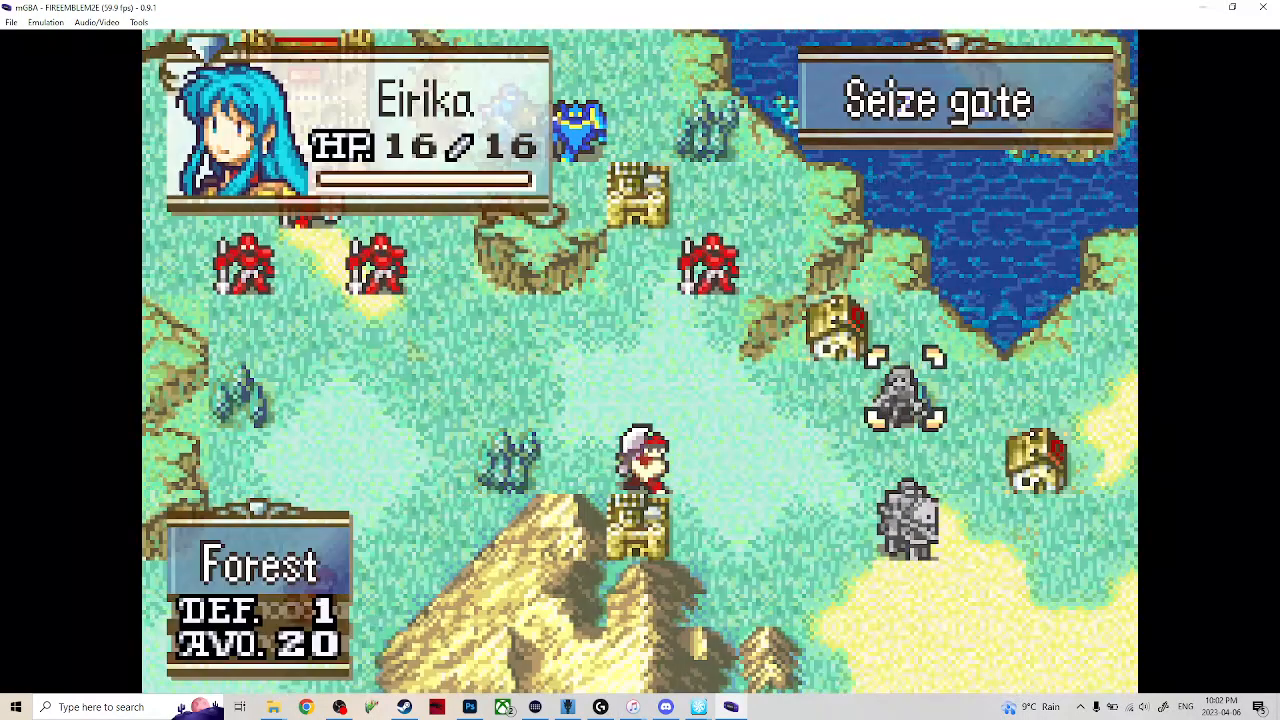
key("x")
key("Up")
key("x")
key("Tab")
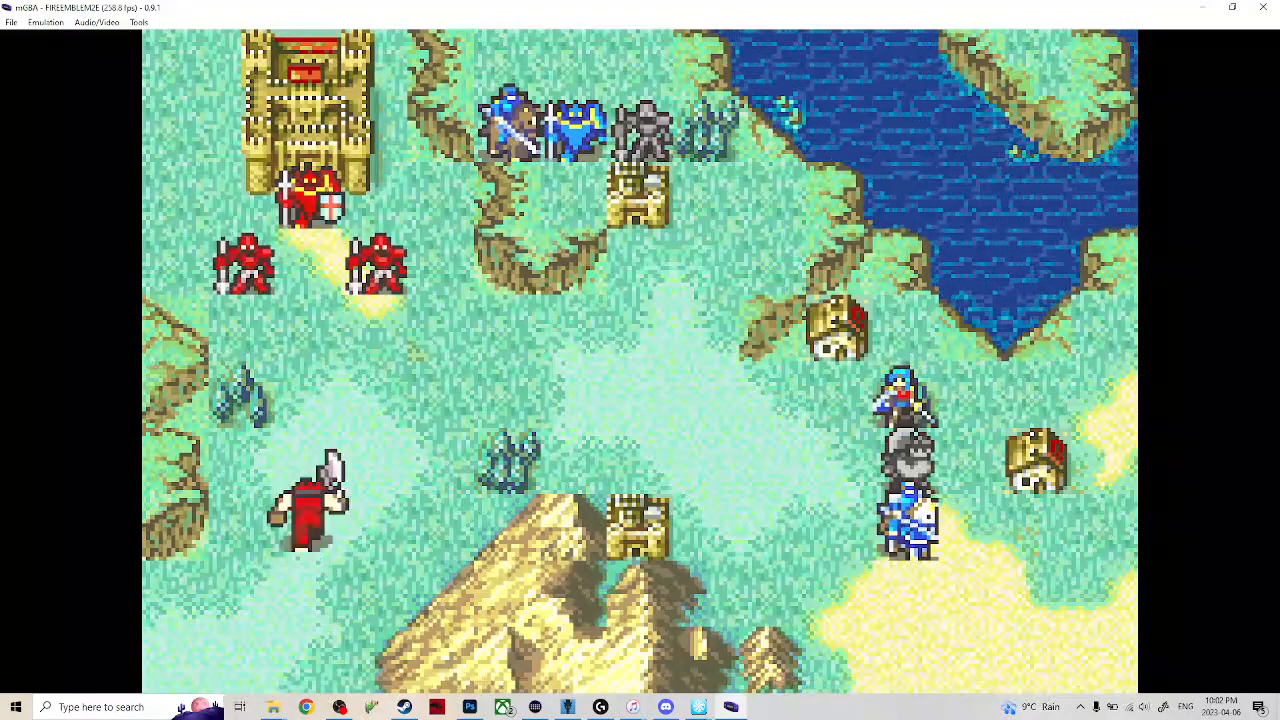
Move Eirika from the forest three tiles west and two tiles north, and finish her action with Wait.
key("Down")
key("Down")
key("Up")
key("Up")
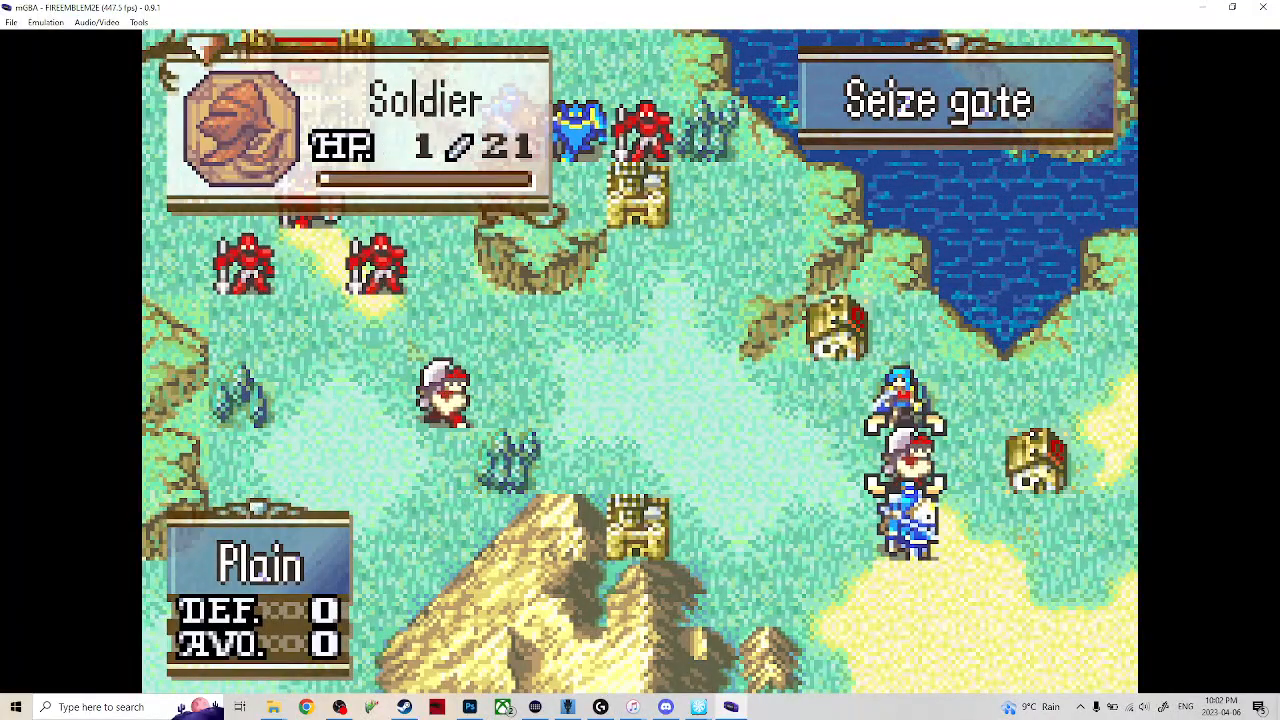
key("x")
key("Left")
key("Left")
key("Left")
key("Up")
key("Up")
key("x")
Select Franz and move him to the tile directly east of Eirika.
key("Down")
key("x")
key("Left")
key("Left")
key("Left")
key("Up")
key("Up")
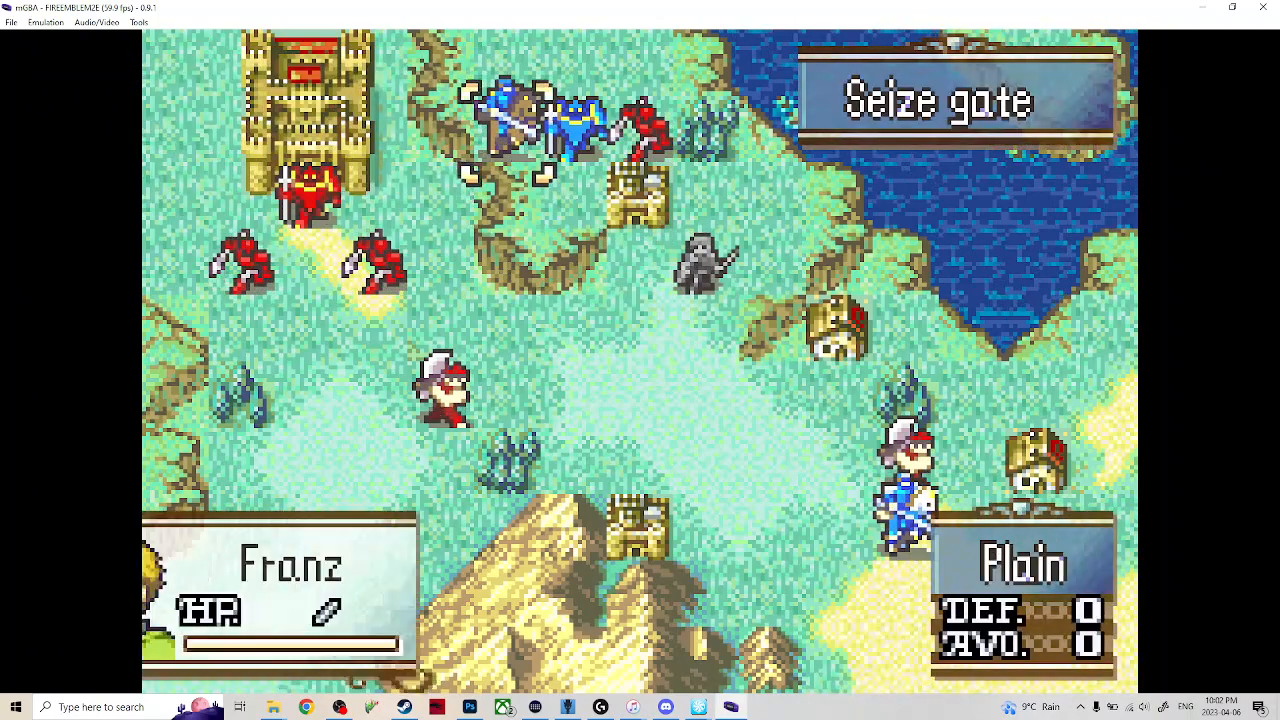
key("x")
key("Down")
key("Right")
key("Right")
key("Right")
key("Down")
key("x")
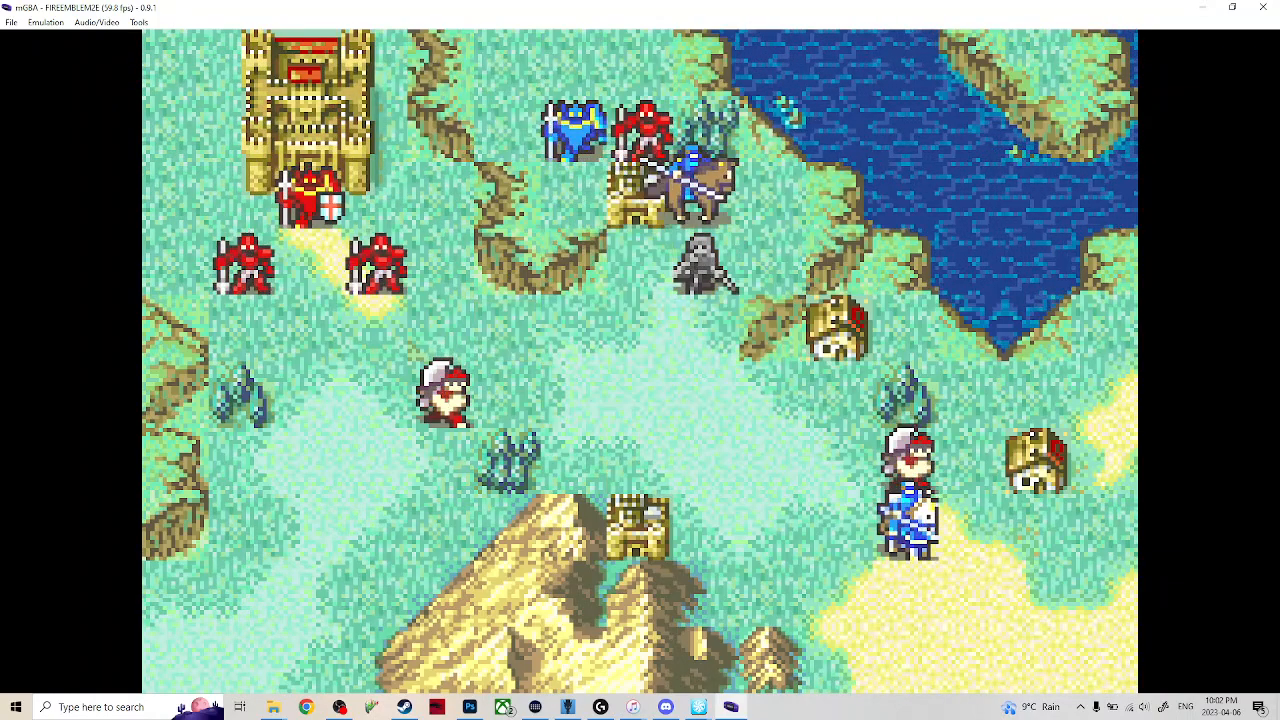
Open a trade between Franz and Eirika.
key("Down")
key("Down")
key("Down")
key("x")
key("x")
key("Down")
key("Up")
key("x")
key("Up")
Give Franz's Iron Lance to Eirika and finish Franz's action with Wait.
key("Down")
key("x")
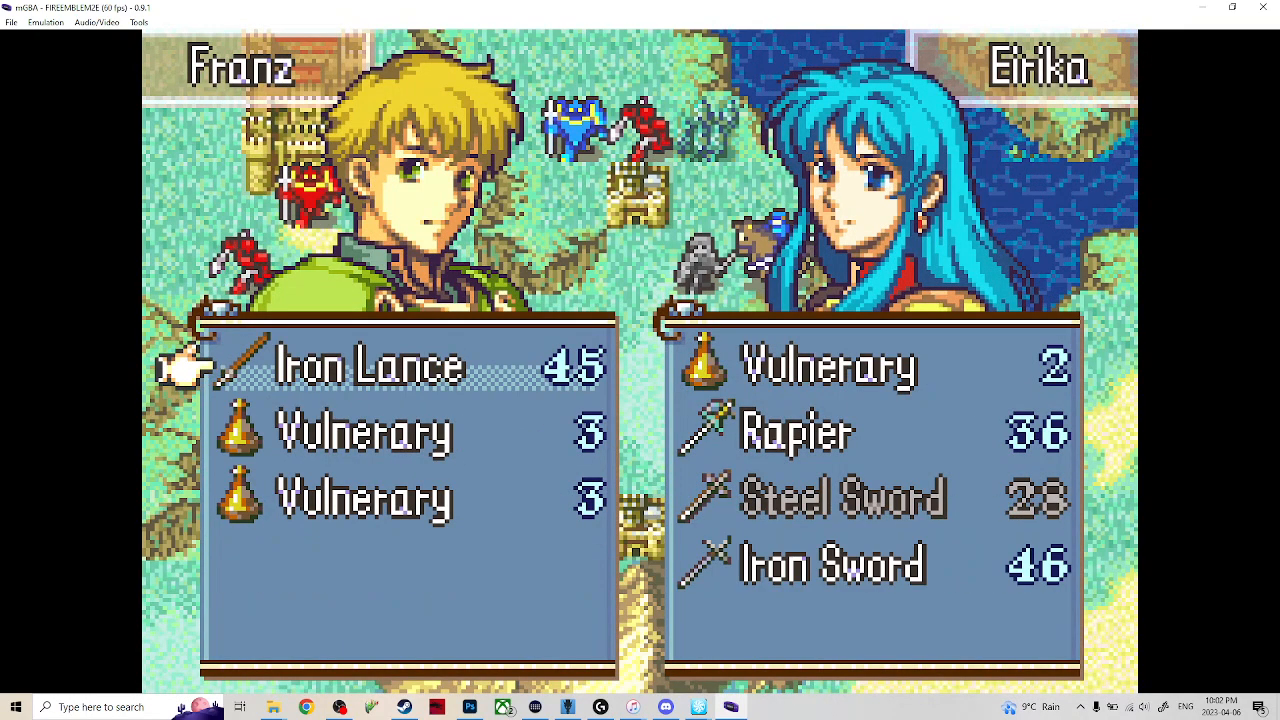
key("x")
key("x")
Select Seth and move him to the tile directly south of Eirika.
key("Down")
key("Down")
key("Down")
key("Right")
key("x")
key("z")
key("Up")
key("x")
key("Down")
key("Down")
key("Down")
key("Down")
key("Right")
key("Right")
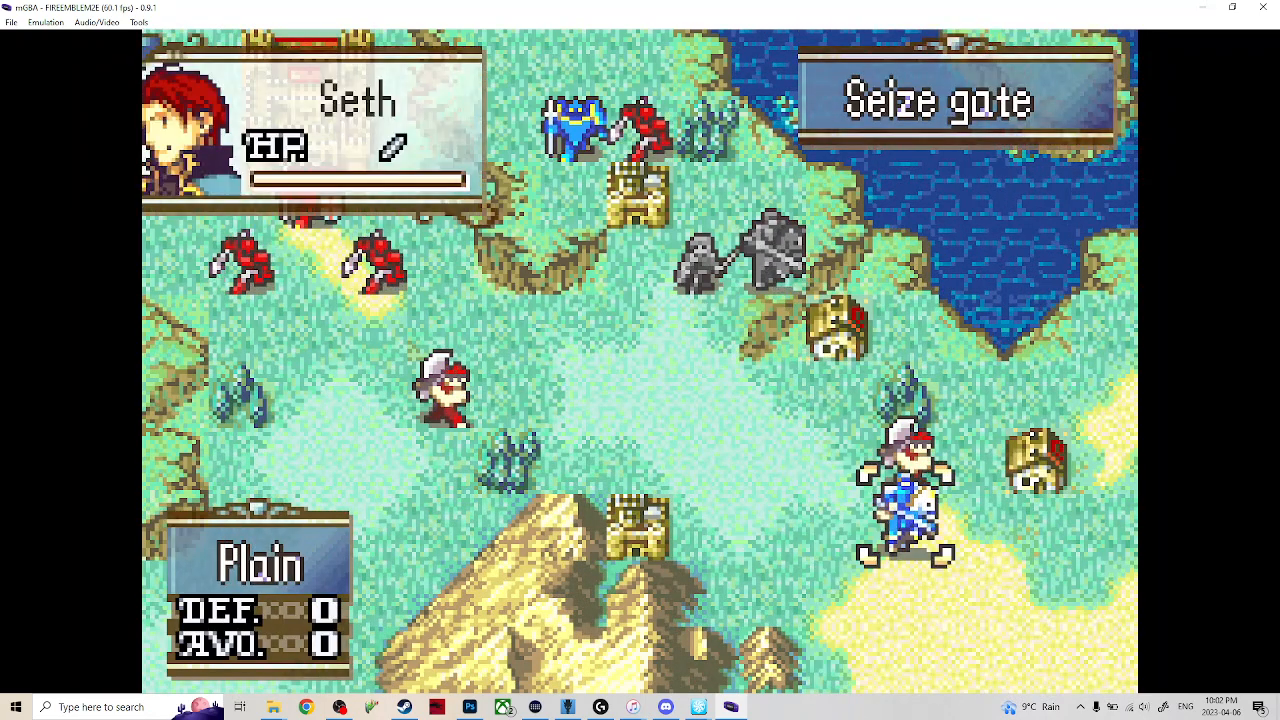
key("x")
key("Left")
key("Left")
key("Left")
key("Up")
key("Up")
key("Up")
key("x")
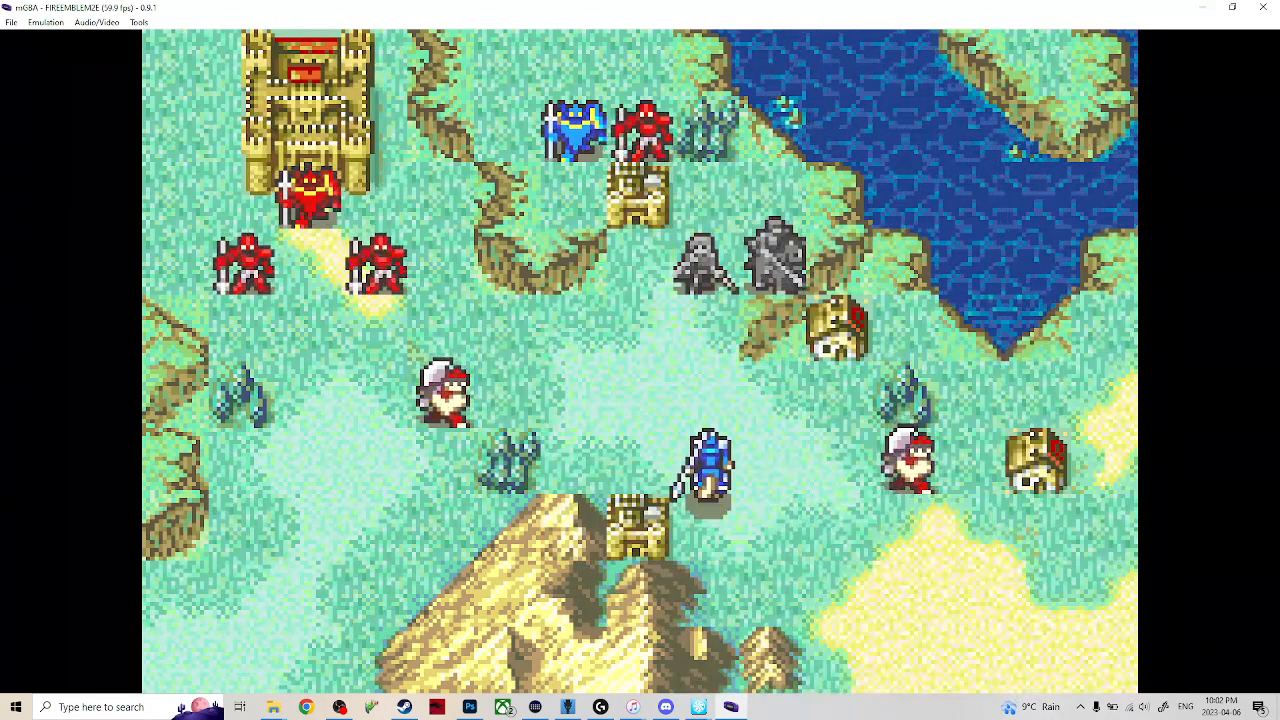
Trade Seth's Silver Lance for Eirika's Iron Lance.
key("Down")
key("Down")
key("x")
key("x")
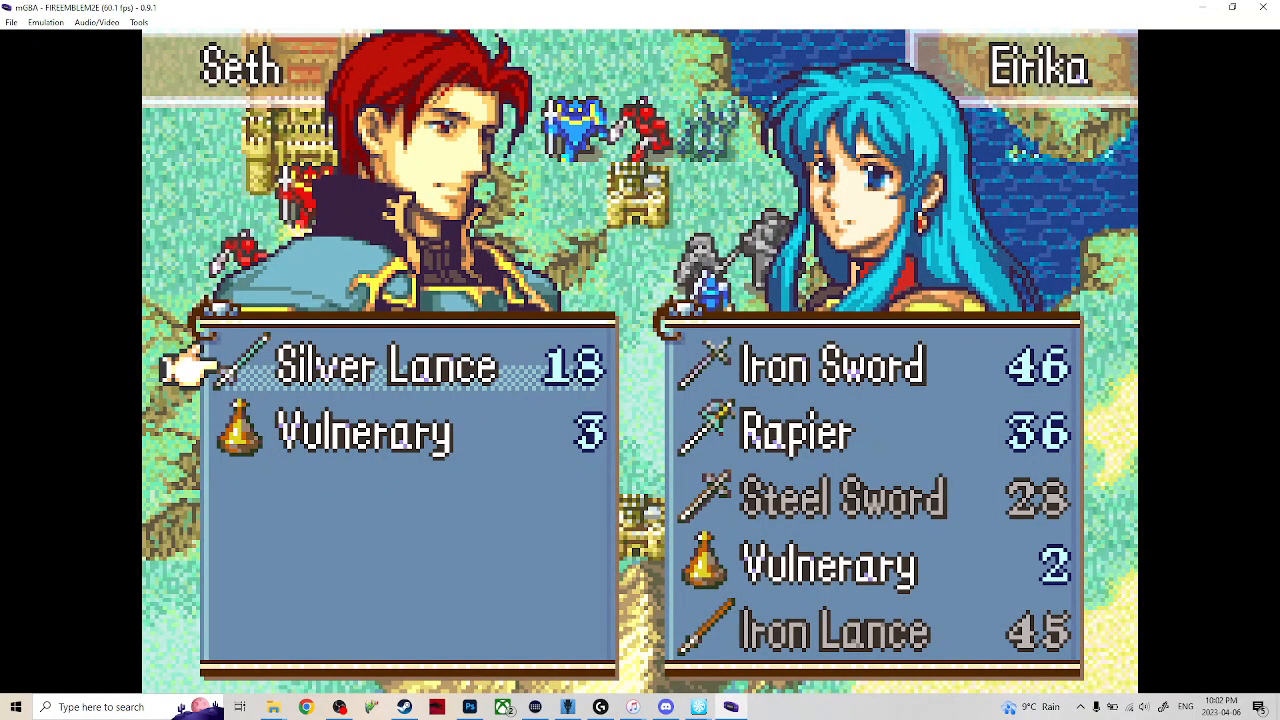
key("Down")
key("Right")
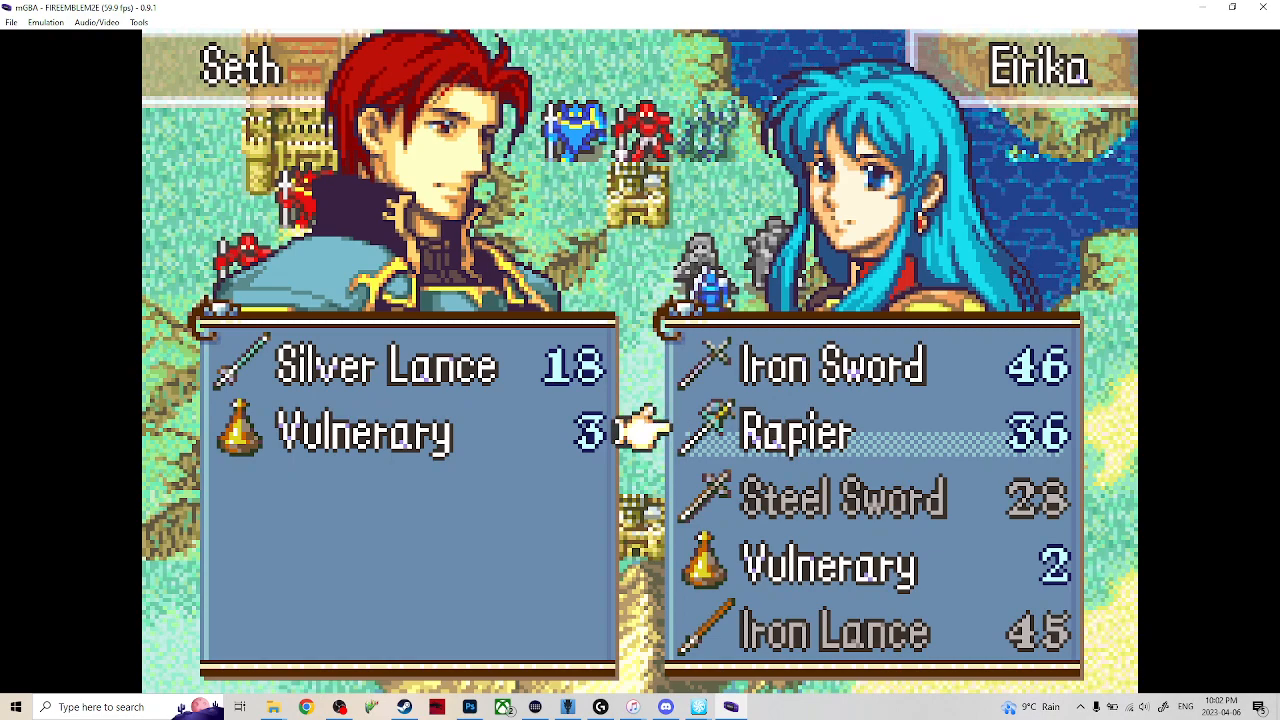
key("Down")
key("Down")
key("Down")
key("x")
key("Up")
key("Up")
key("x")
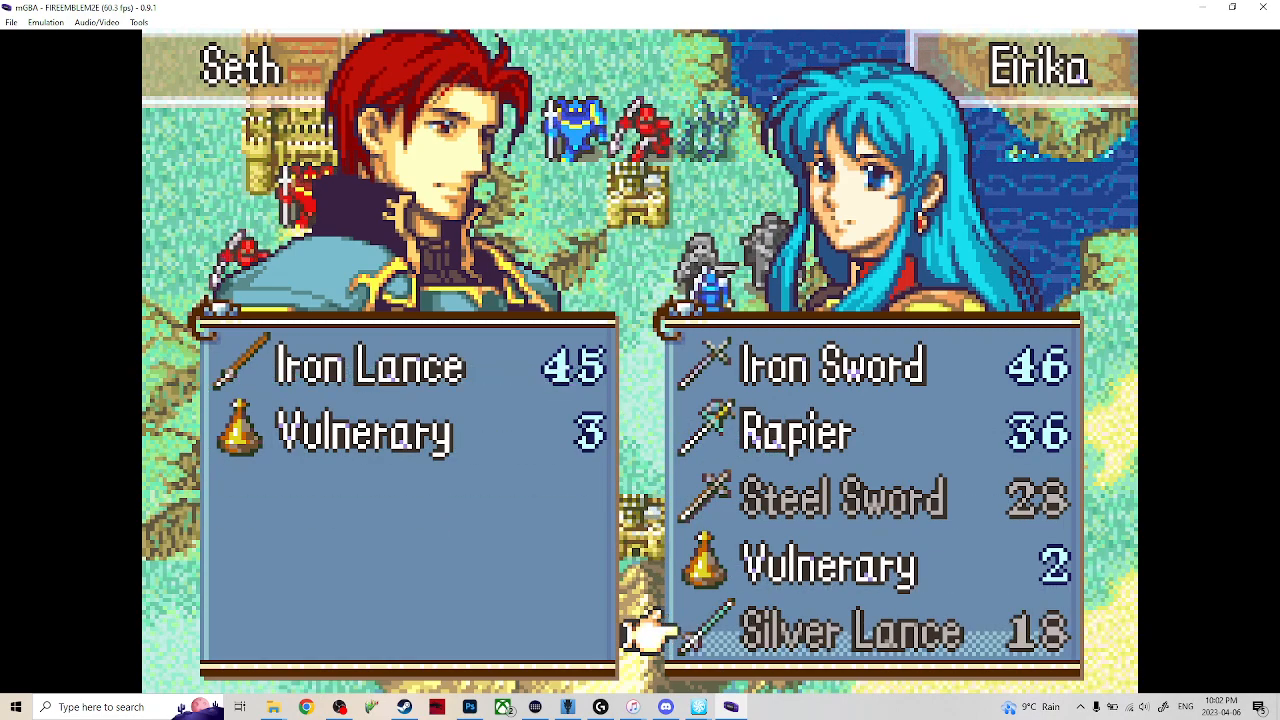
Close the trade with Eirika and finish Seth's action with Wait.
key("Up")
key("Up")
key("Up")
key("Up")
key("Down")
key("Left")
key("Up")
key("Right")
key("Left")
key("z")
key("Down")
key("z")
key("x")
key("x")
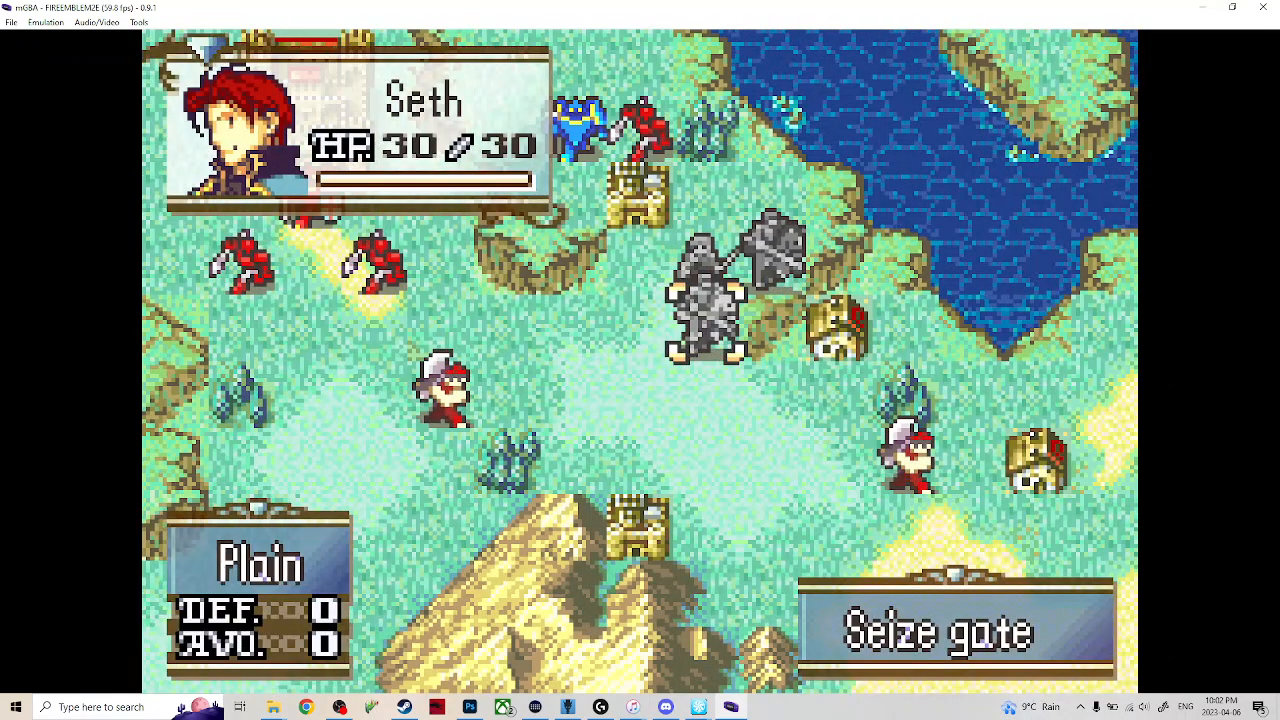
End the player turn from the empty tile west of Seth.
key("Left")
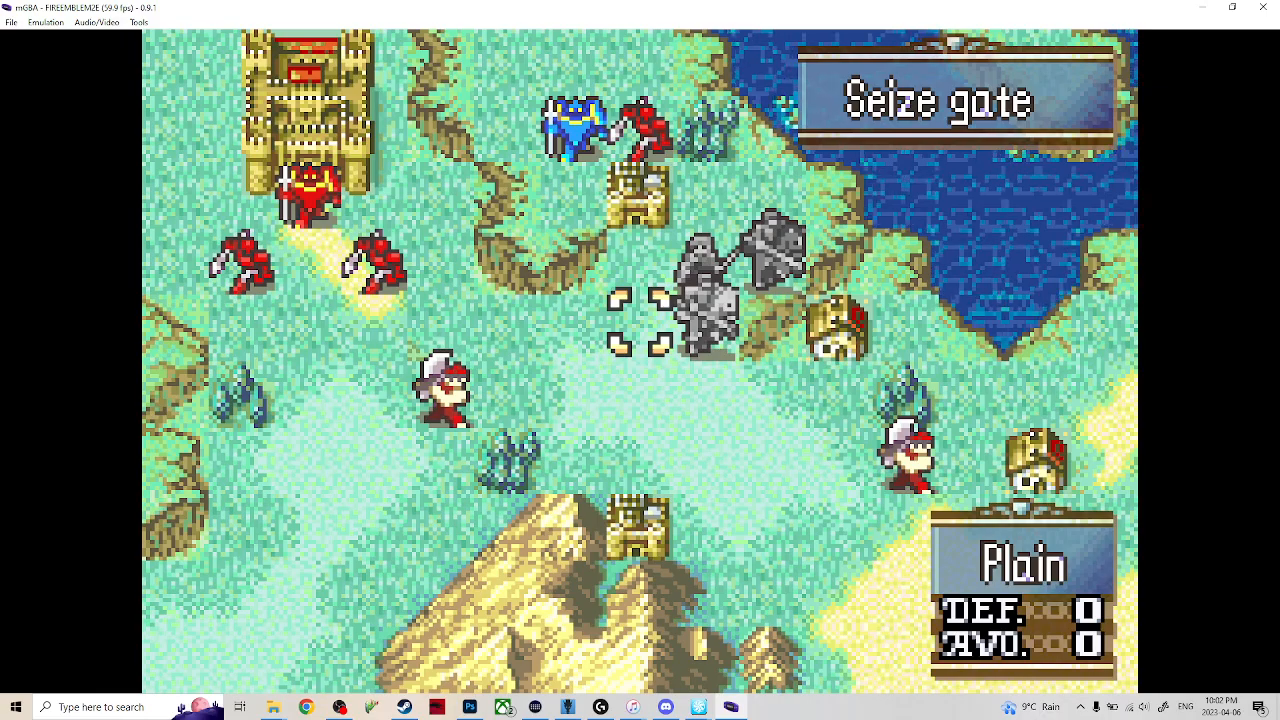
key("x")
key("Up")
key("x")
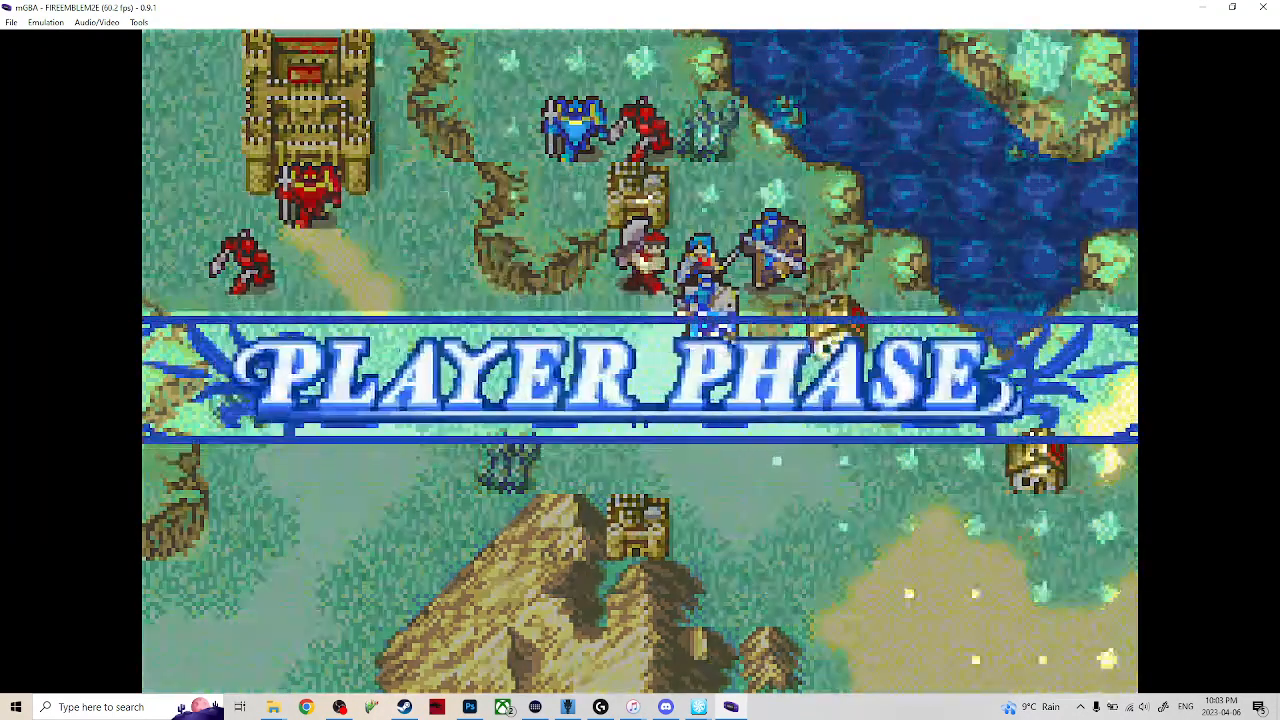
Select Eirika and move her two tiles south, to the tile directly below Seth.
key("Left")
key("Right")
key("Down")
key("x")
key("z")
key("Up")
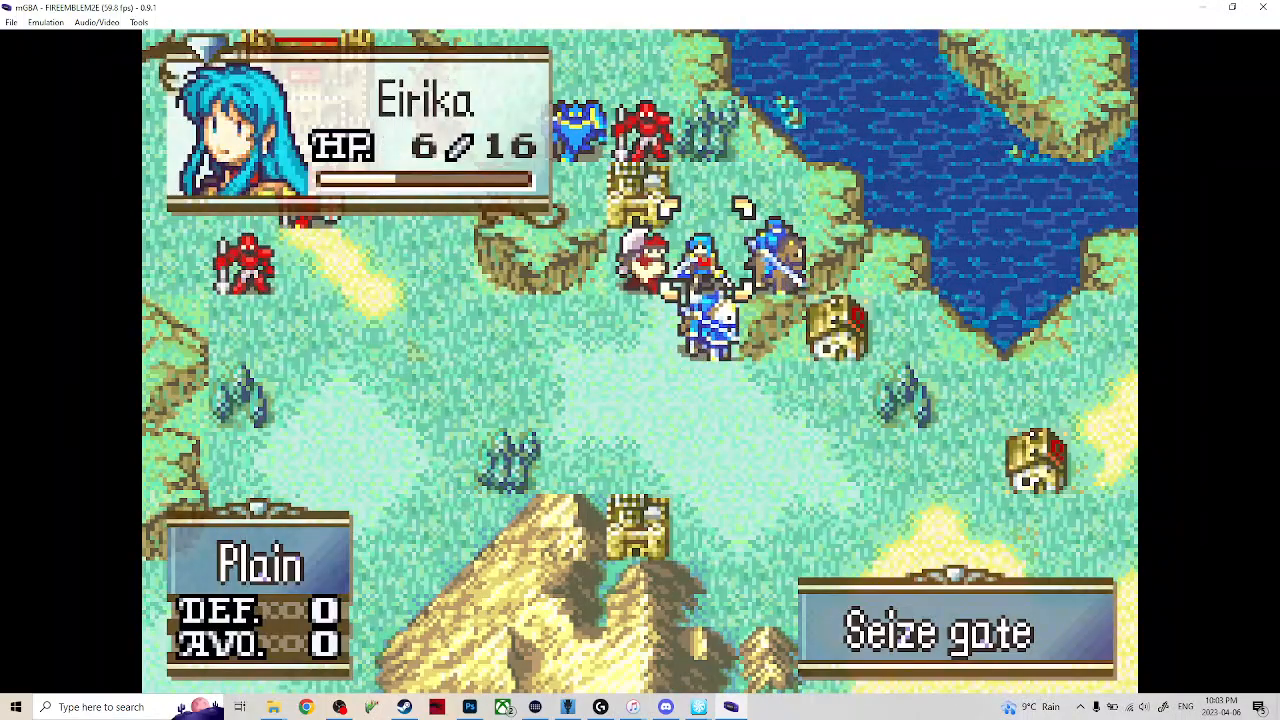
key("x")
key("Down")
key("Down")
key("x")
Give Eirika's Iron Sword to Seth in a trade and finish her action with Wait.
key("Down")
key("x")
key("x")
key("Down")
key("Up")
key("x")
Select Seth and move him one tile north, between the enemy axe Soldier and Franz.
key("x")
key("z")
key("Down")
key("x")
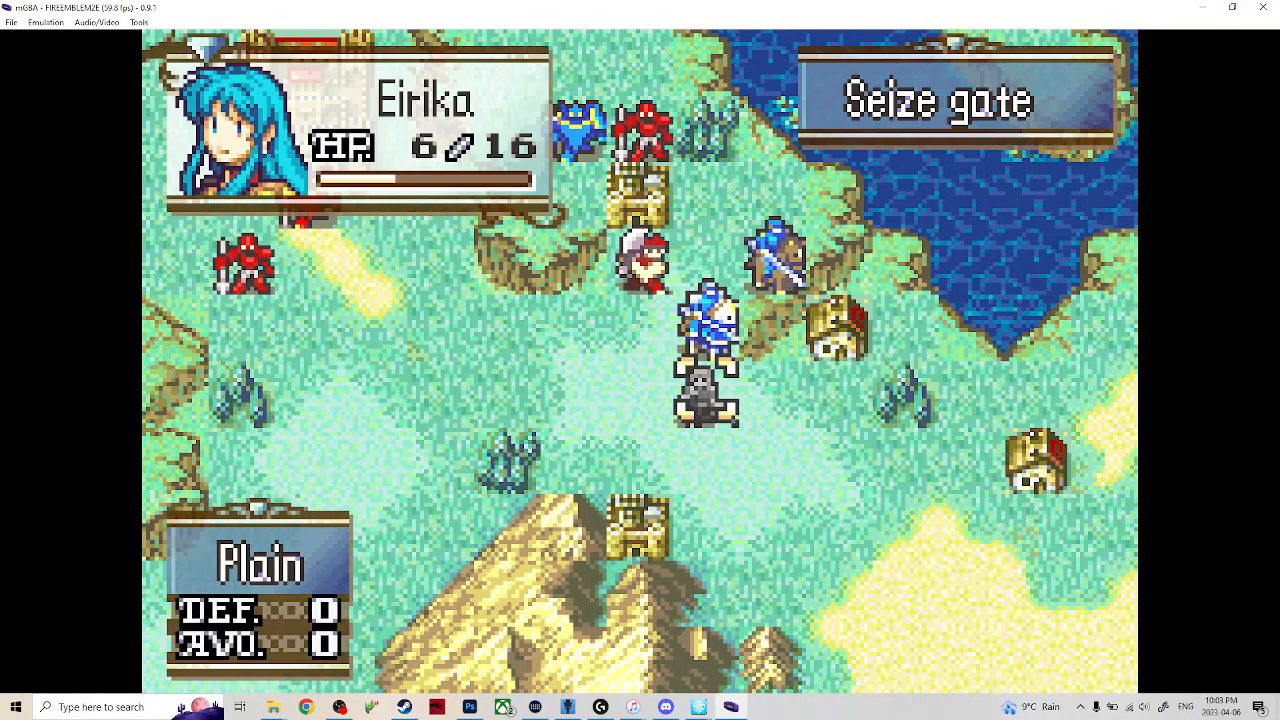
key("Up")
key("x")
key("Up")
key("x")
Equip the Iron Sword on Seth from his item list.
key("Down")
key("Down")
key("Down")
key("Down")
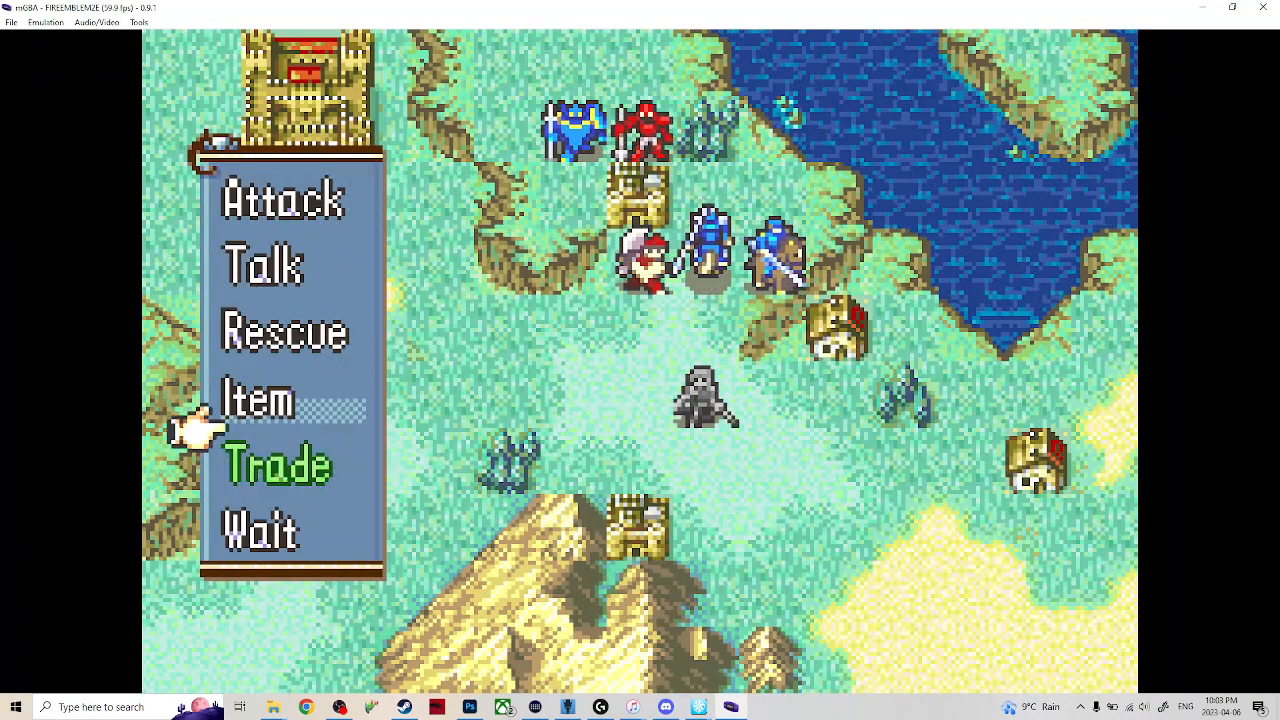
key("Up")
key("x")
key("Down")
key("x")
Attack the adjacent axe Soldier with Seth's Iron Sword and fast-forward through the battle.
key("x")
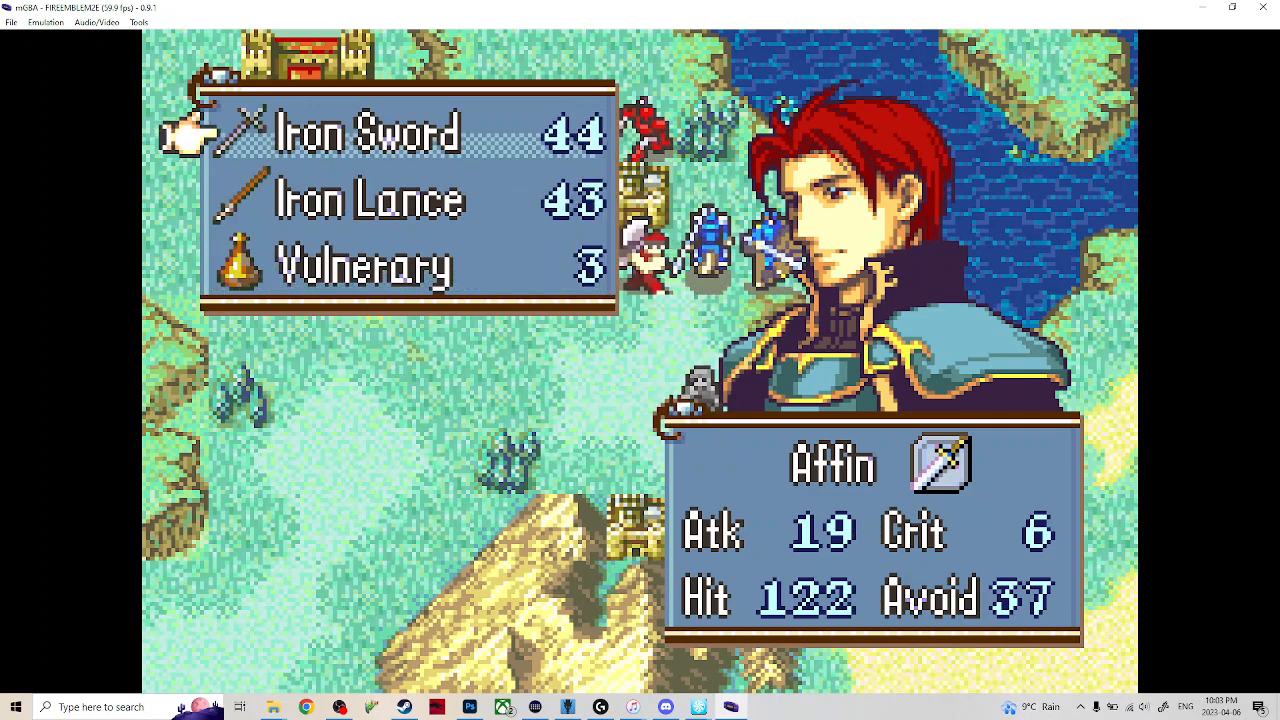
key("z")
key("x")
key("x")
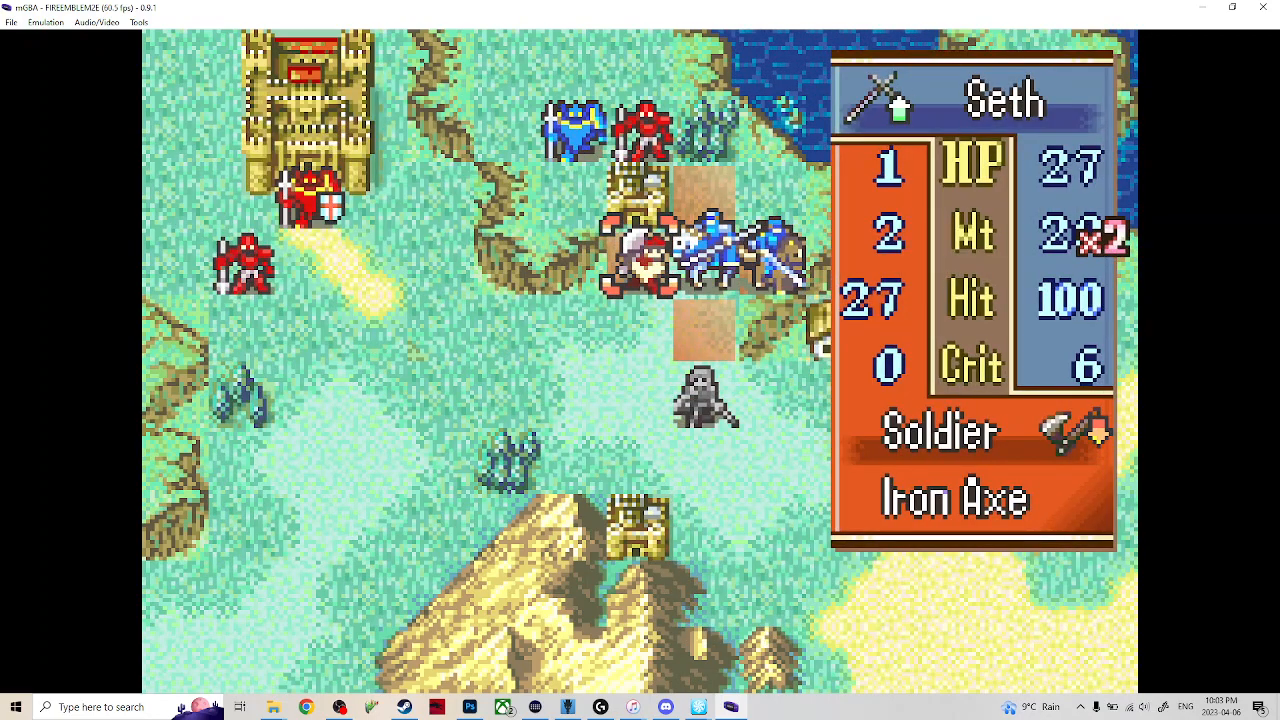
key("x")
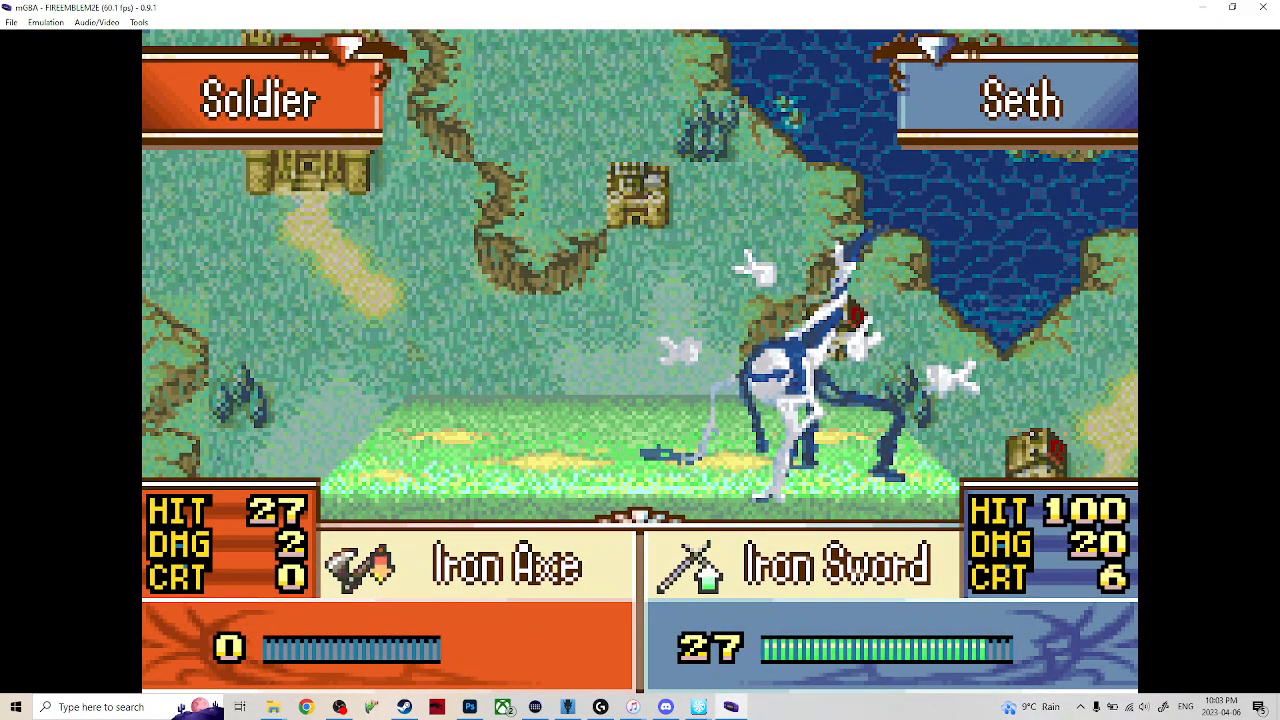
key("Tab")
End the player turn and fast-forward through the enemy phase.
key("x")
key("Up")
key("Down")
key("x")
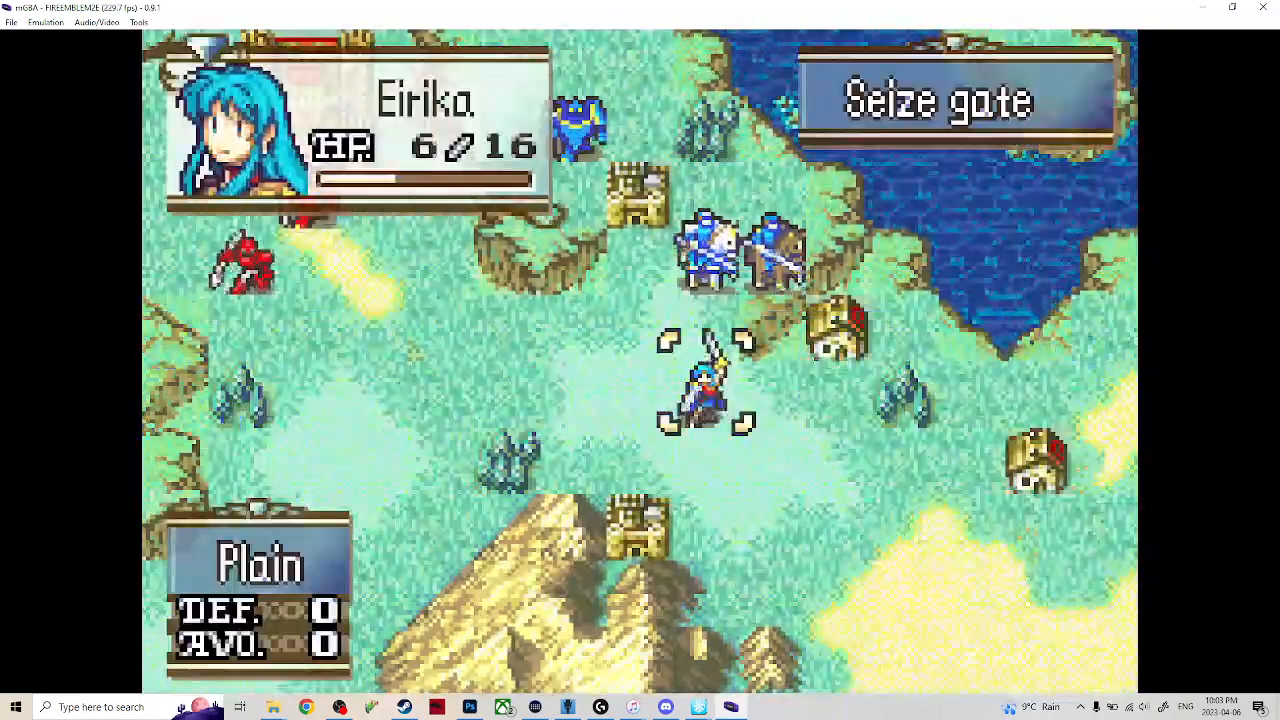
Select Seth and move him far west, to the tile directly south of the red soldier near the castle.
key("Up")
key("Up")
key("x")
key("Down")
key("Left")
key("Left")
key("Left")
key("Left")
key("Left")
key("Left")
key("Left")
key("Up")
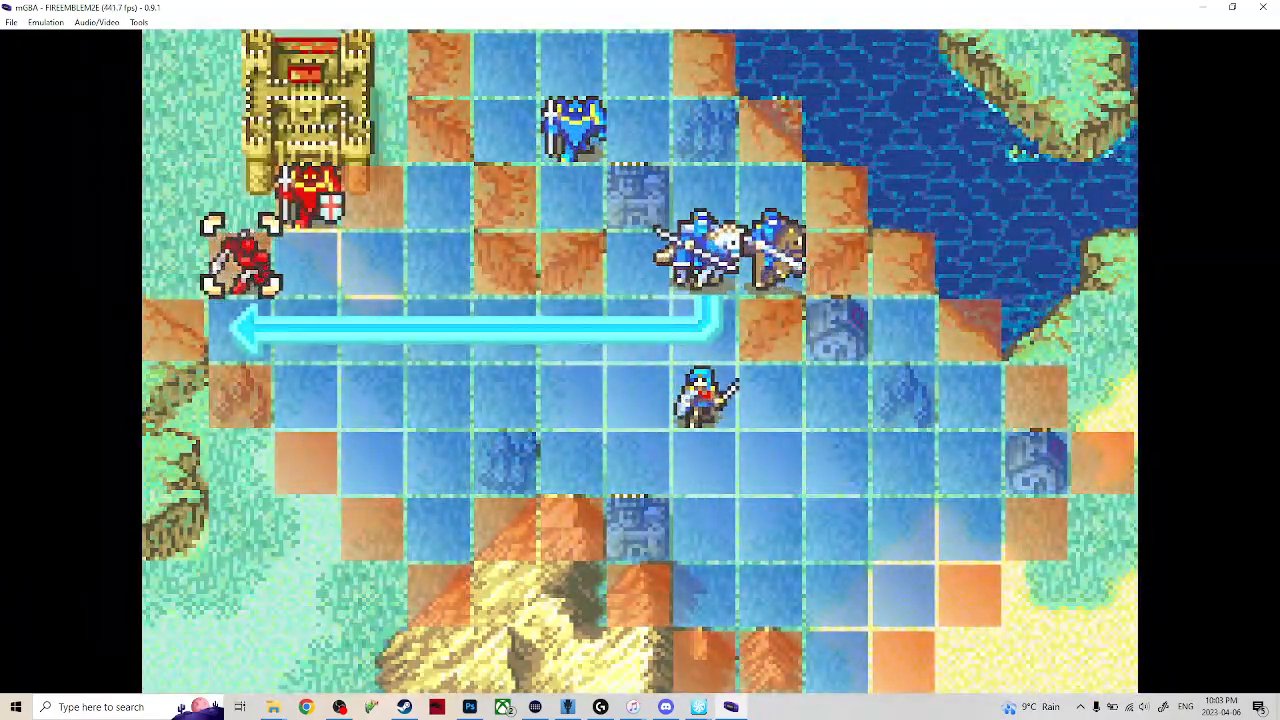
key("x")
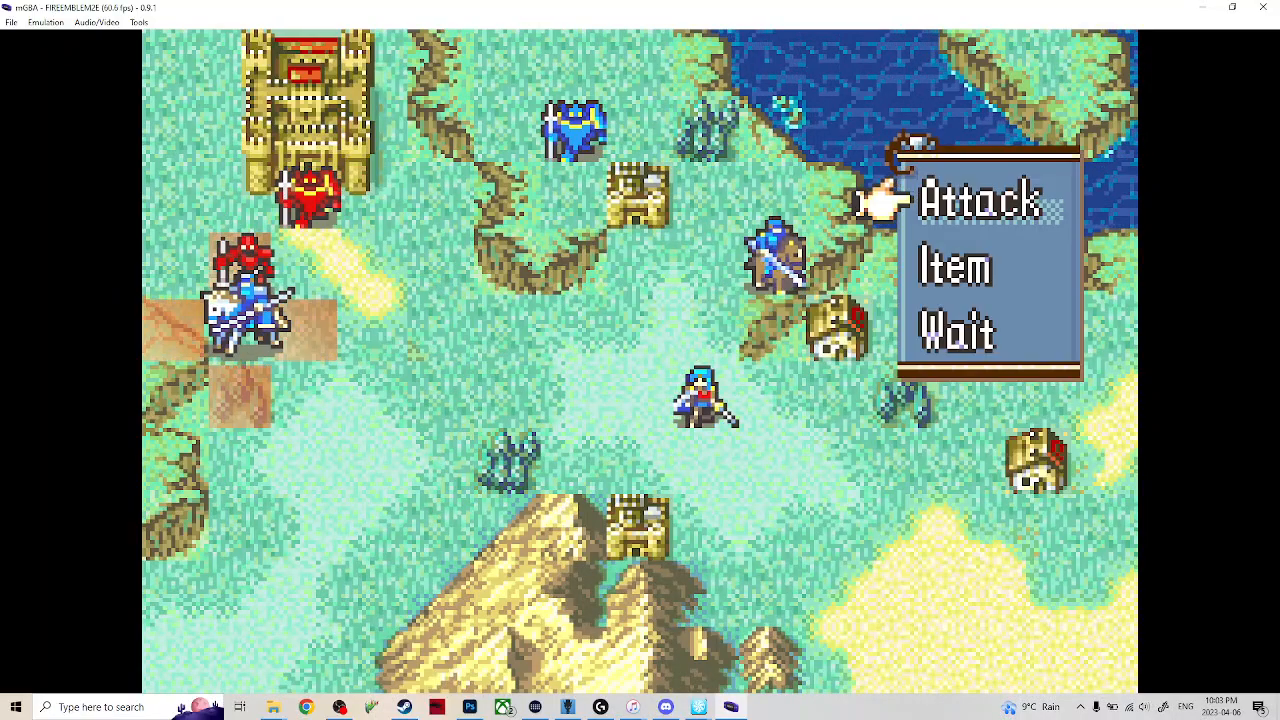
Attack the red soldier north of Seth.
key("x")
key("x")
key("x")
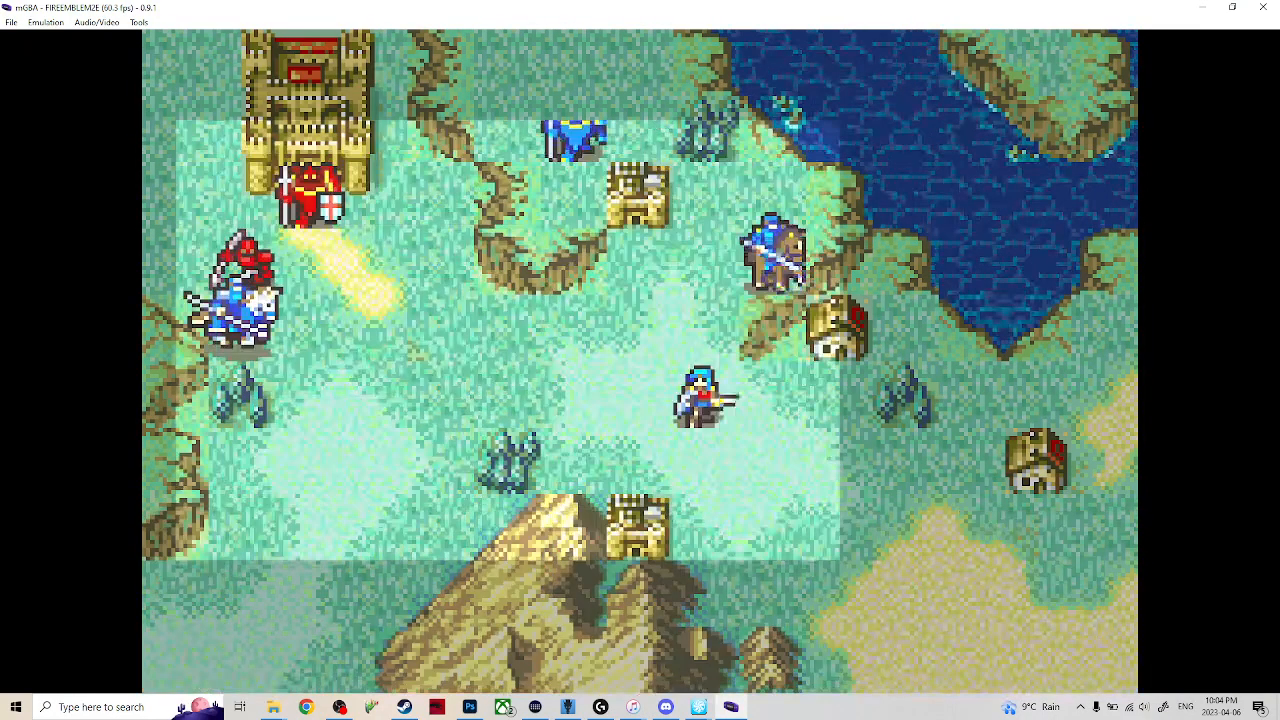
Move Eirika four tiles west and one tile north, and finish her action with Wait.
key("x")
key("Left")
key("Left")
key("Left")
key("Left")
key("x")
End the player turn with Eirika and Seth near the castle.
key("x")
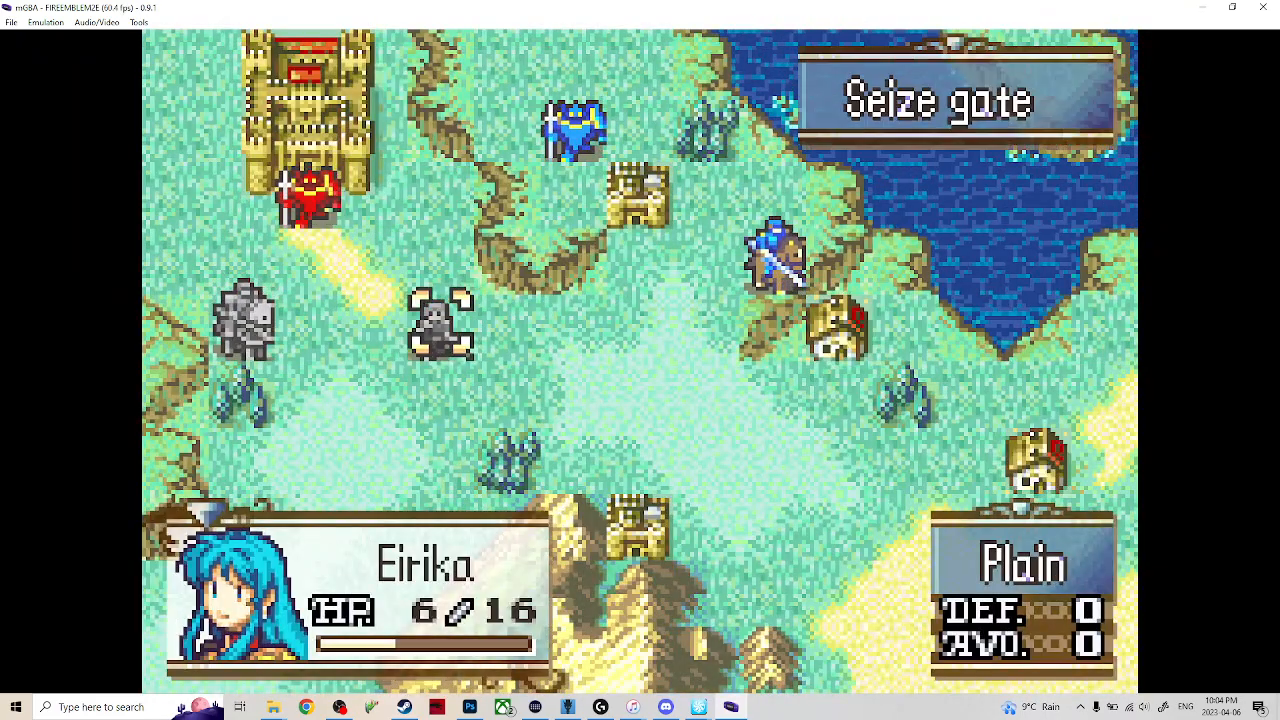
key("x")
key("x")
key("Up")
key("Left")
key("Left")
key("x")
key("x")
key("Down")
key("Down")
key("x")
key("z")
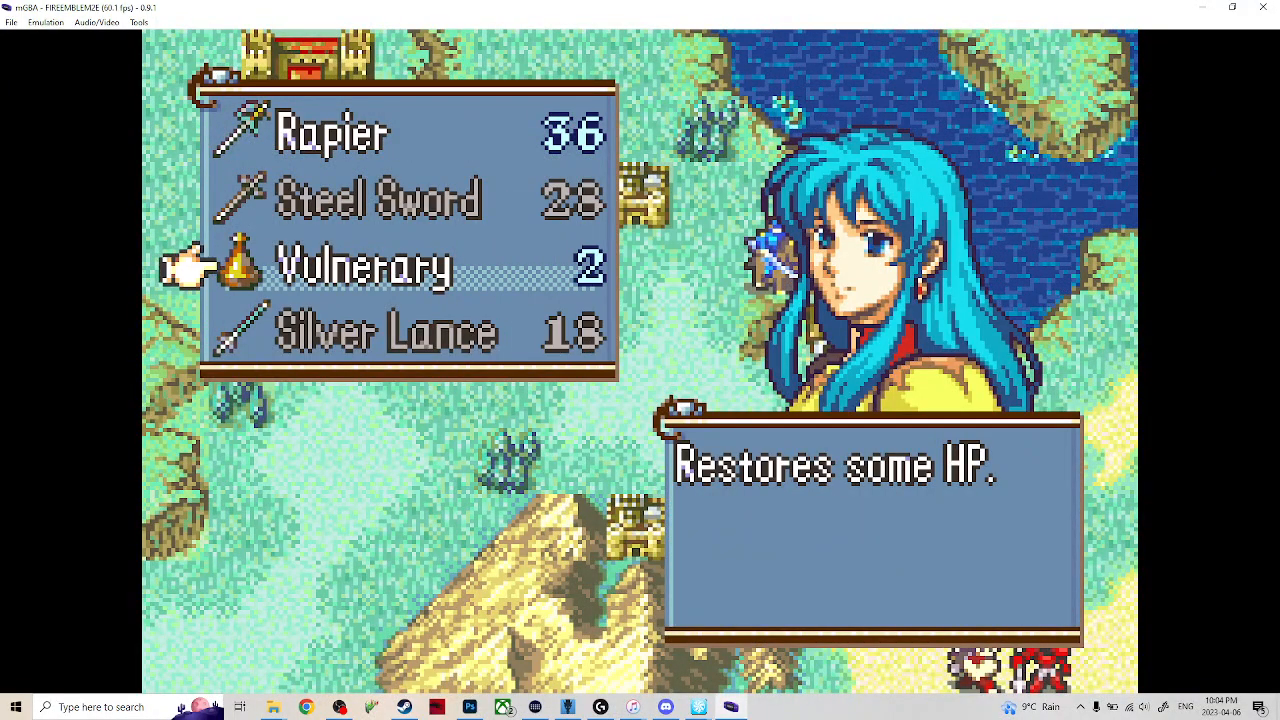
key("z")
key("z")
key("z")
Select Seth and move him one tile east and one north, directly below the boss Breguet at the gate.
key("x")
key("Right")
key("Right")
key("x")
key("z")
key("Left")
key("Up")
key("x")
Attack Breguet with Seth's Iron Lance and fast-forward through the battle.
key("x")
key("x")
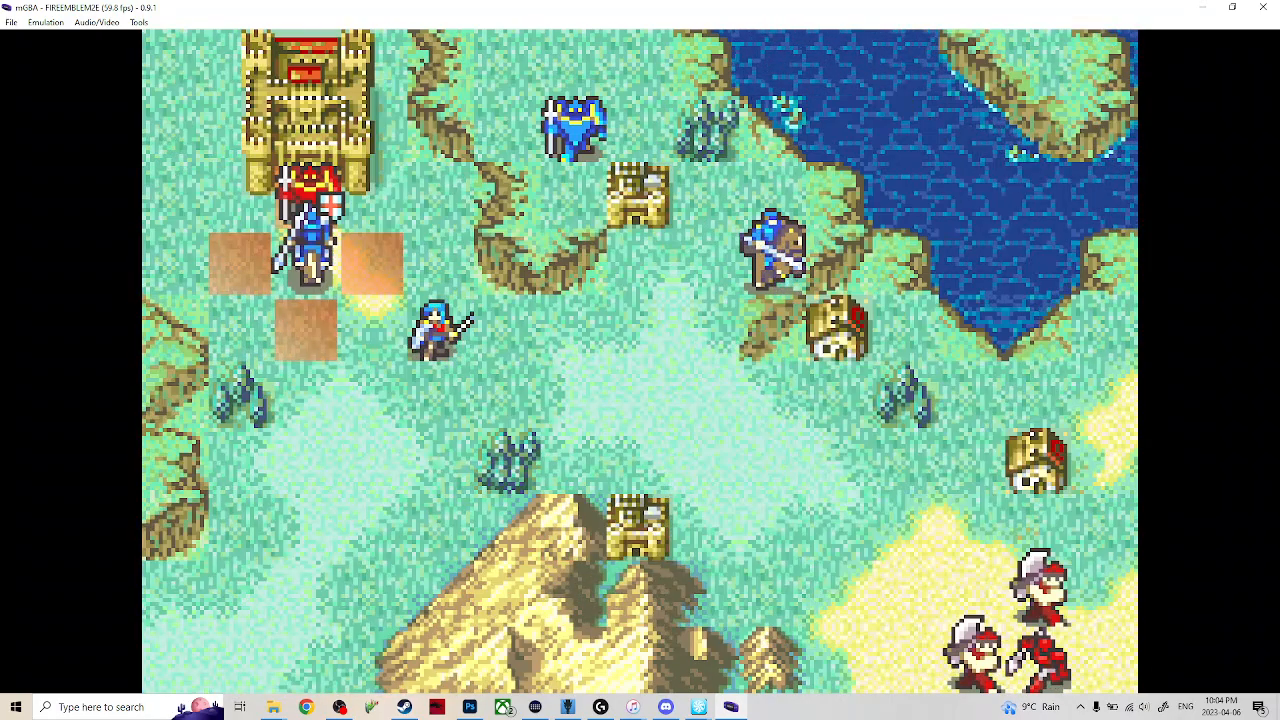
key("x")
key("x")
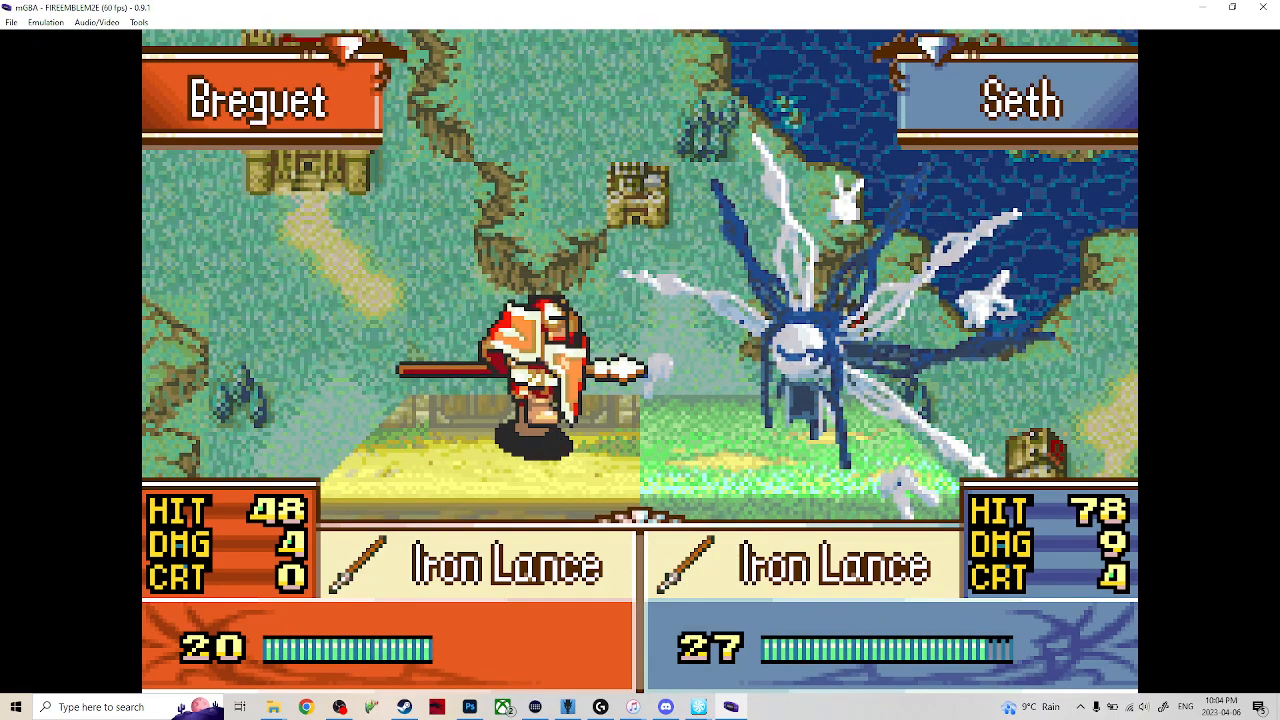
key("Tab")
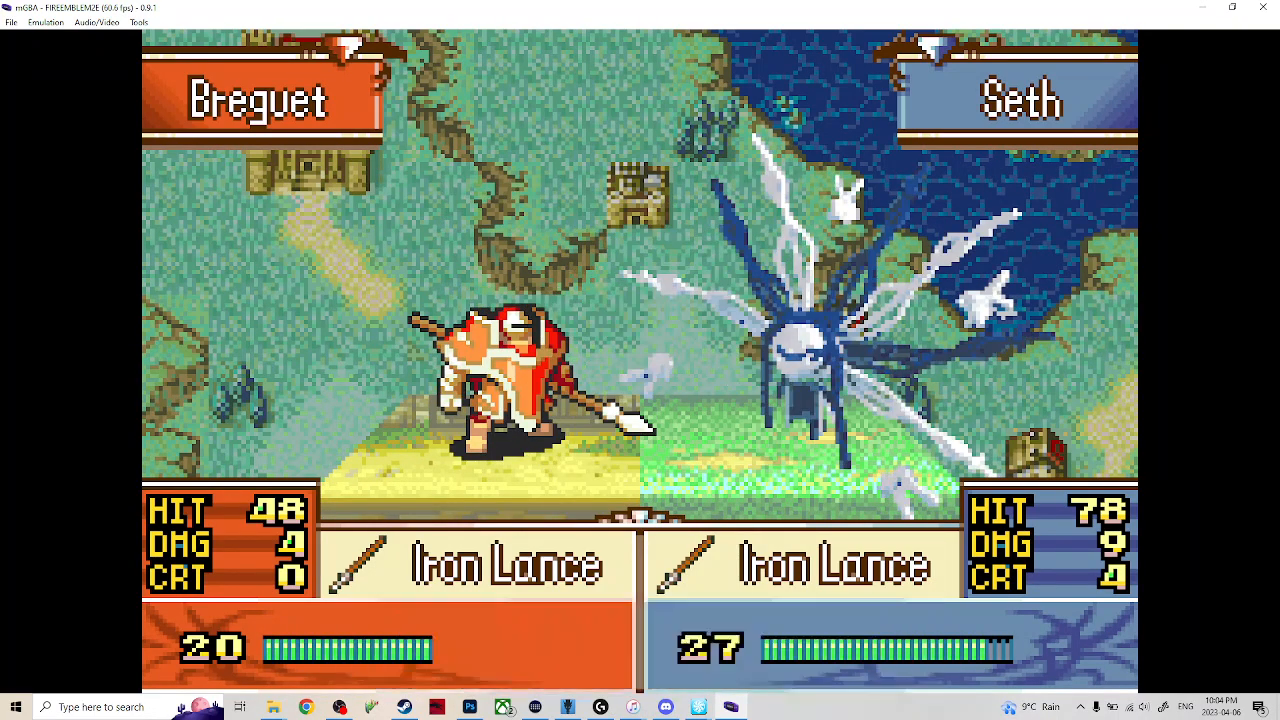
Close the mGBA emulator to end the playtest.
key("x")
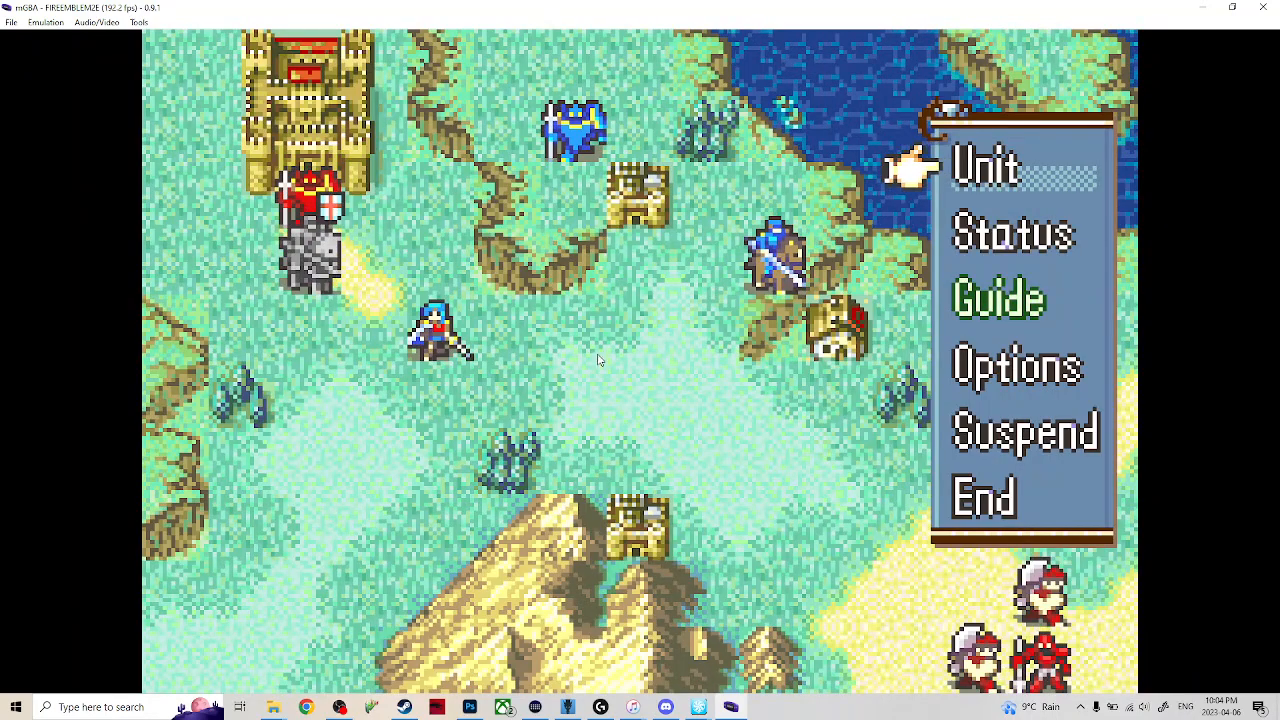
left_click(1262, 7)
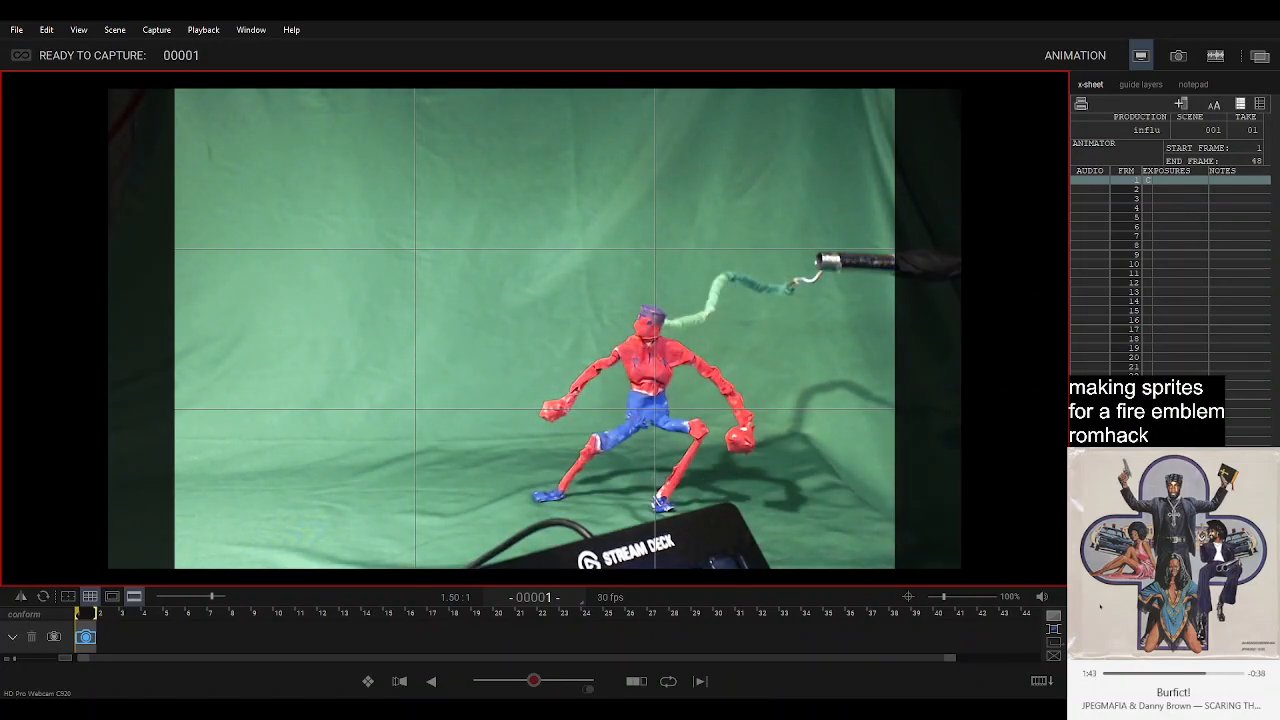
In Dragonframe, return to the live view at frame 1 and capture a frame.
left_click(848, 626)
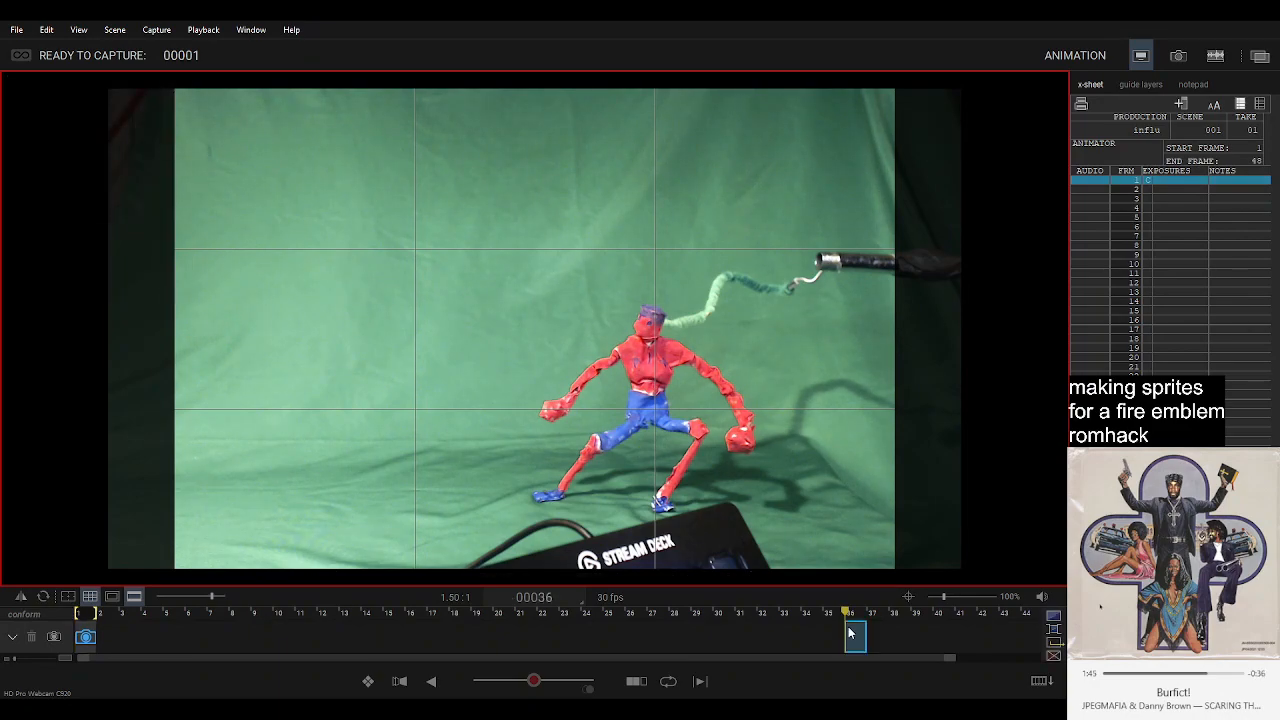
left_click(87, 633)
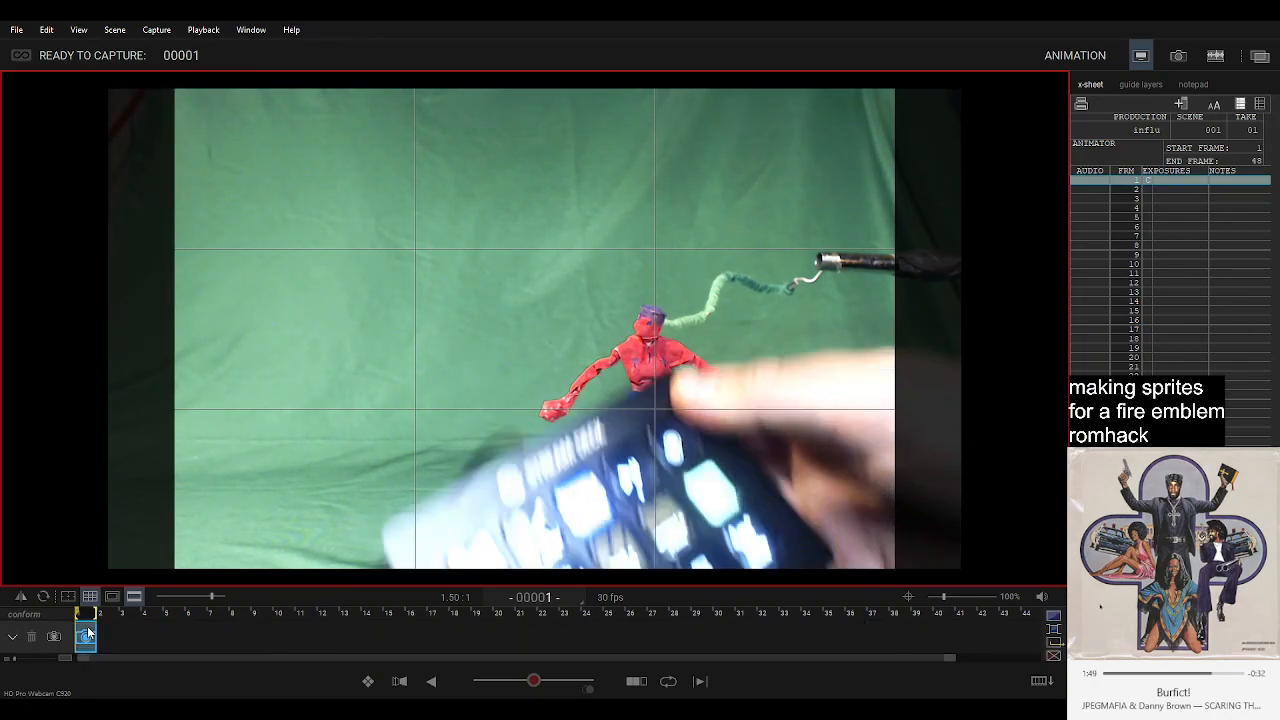
key("Return")
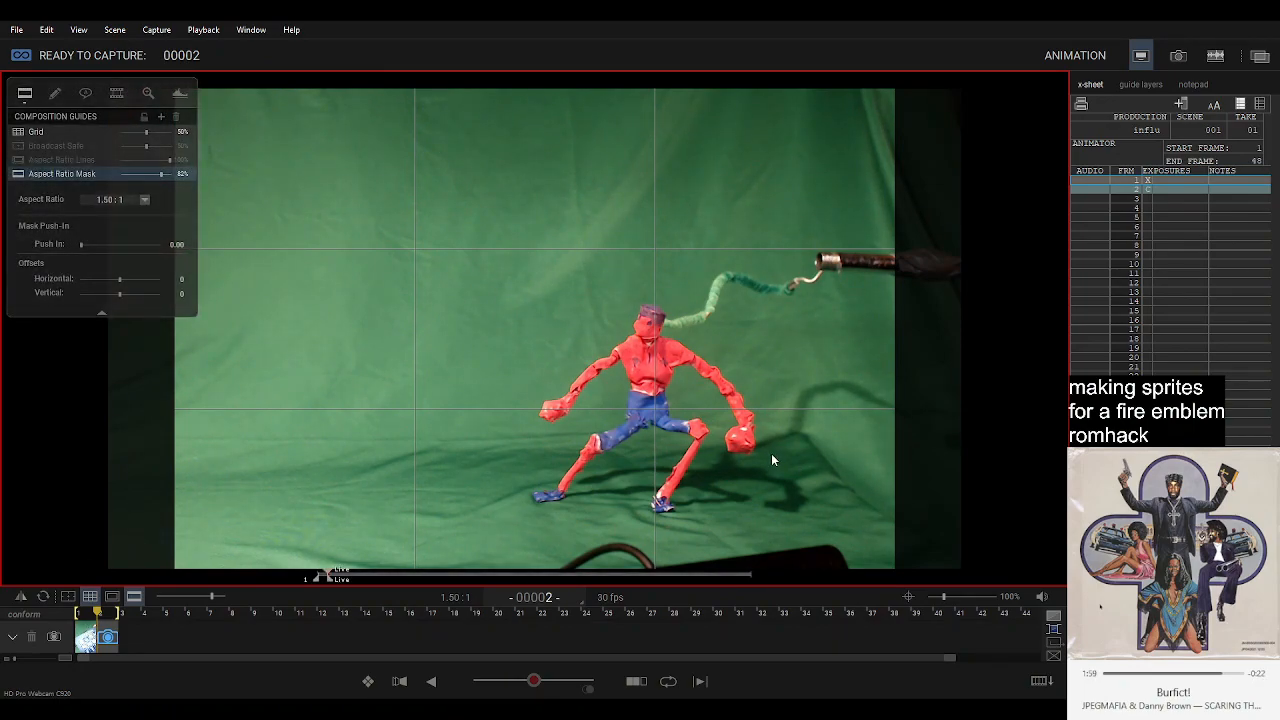
Review the captured frame 1 against the live view and delete it from the timeline.
left_click(86, 640)
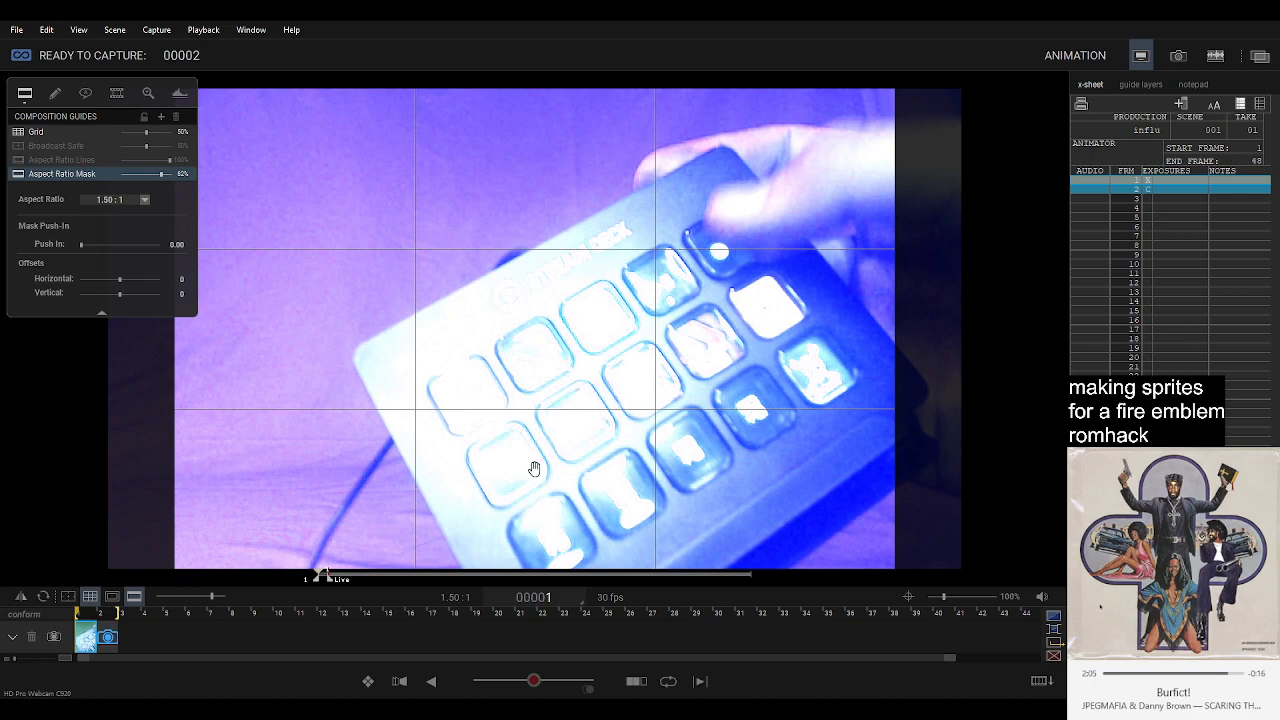
key("3")
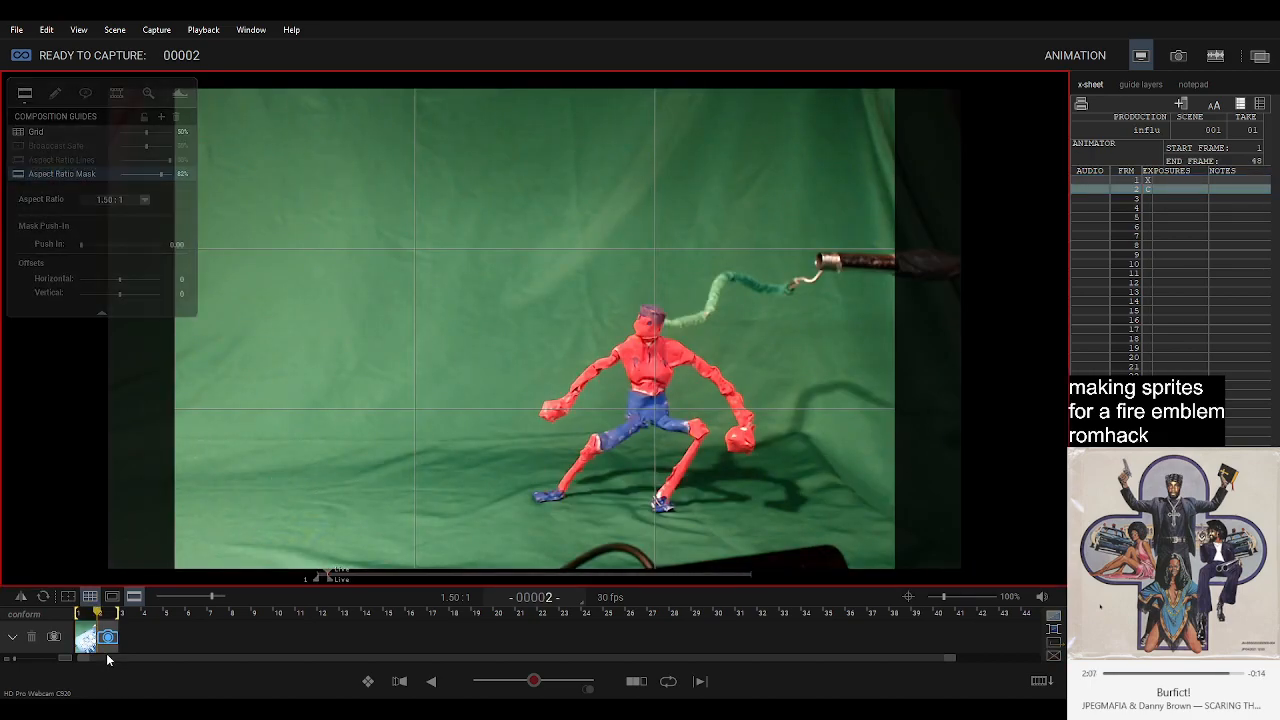
left_click(87, 643)
key("Delete")
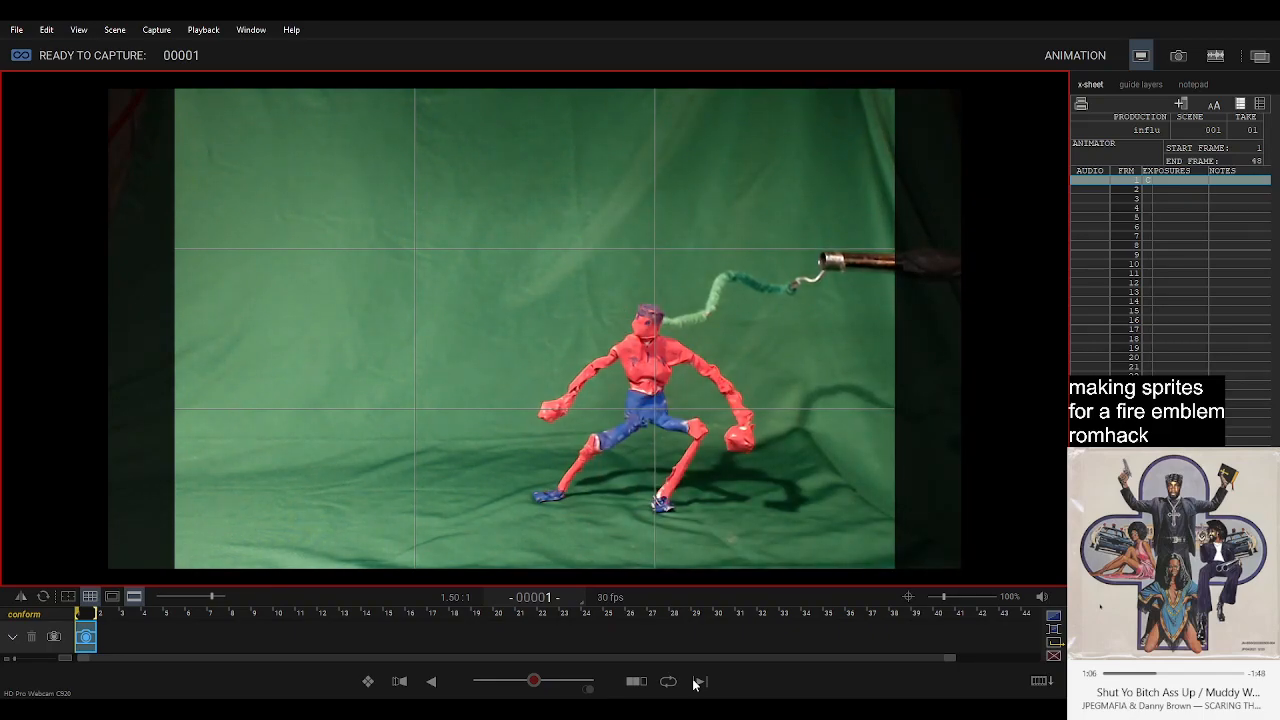
Capture the clay figure's standing pose as frame 1 and compare it with the next pose in the live view.
key("Return")
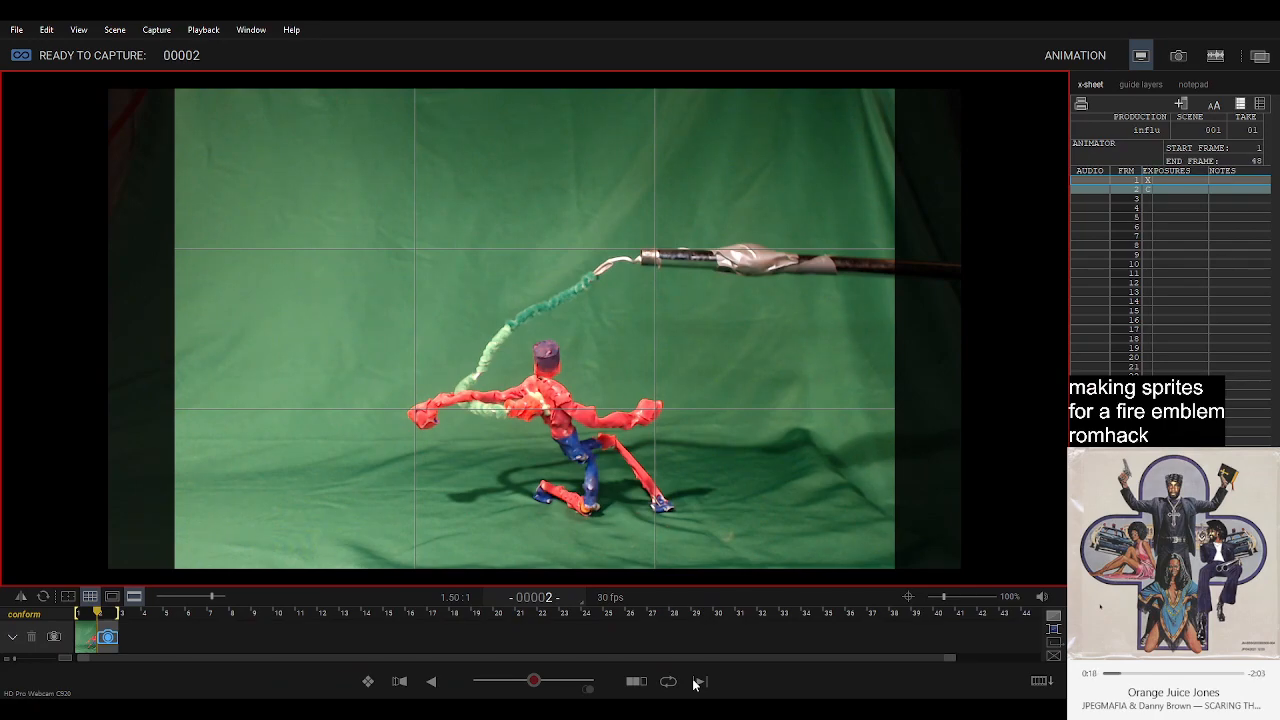
left_click(91, 647)
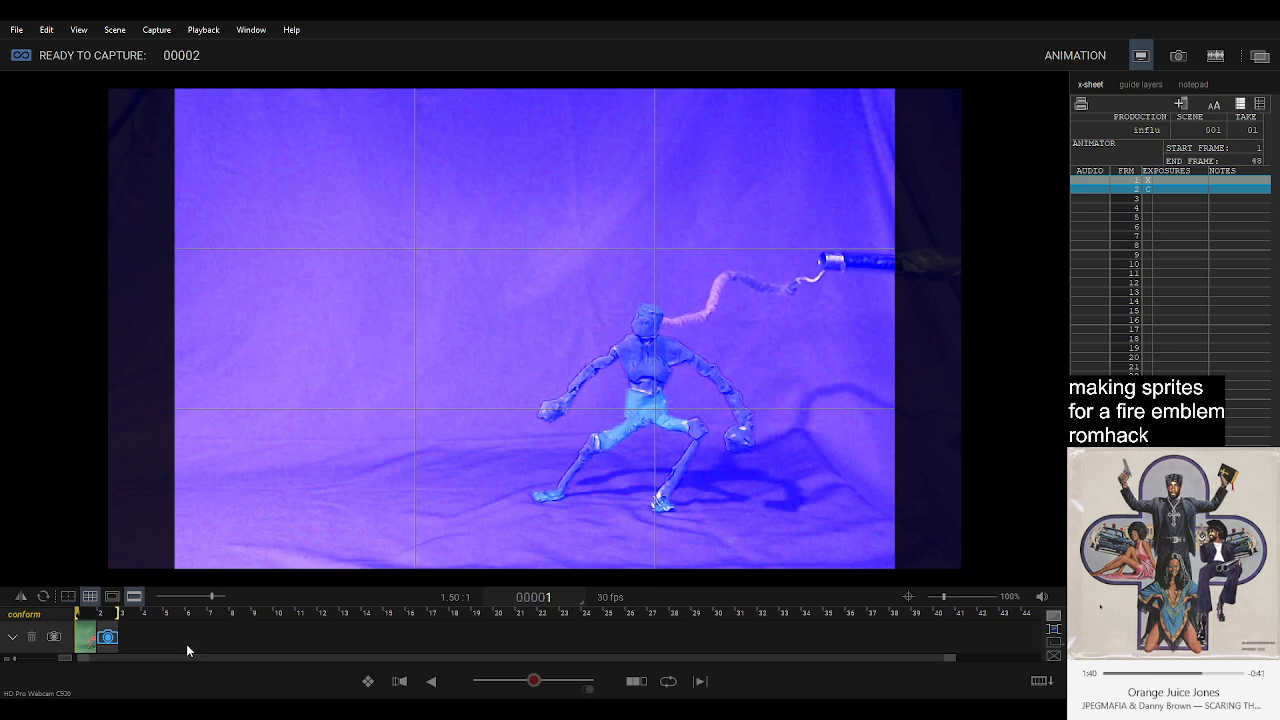
left_click(86, 637)
key("3")
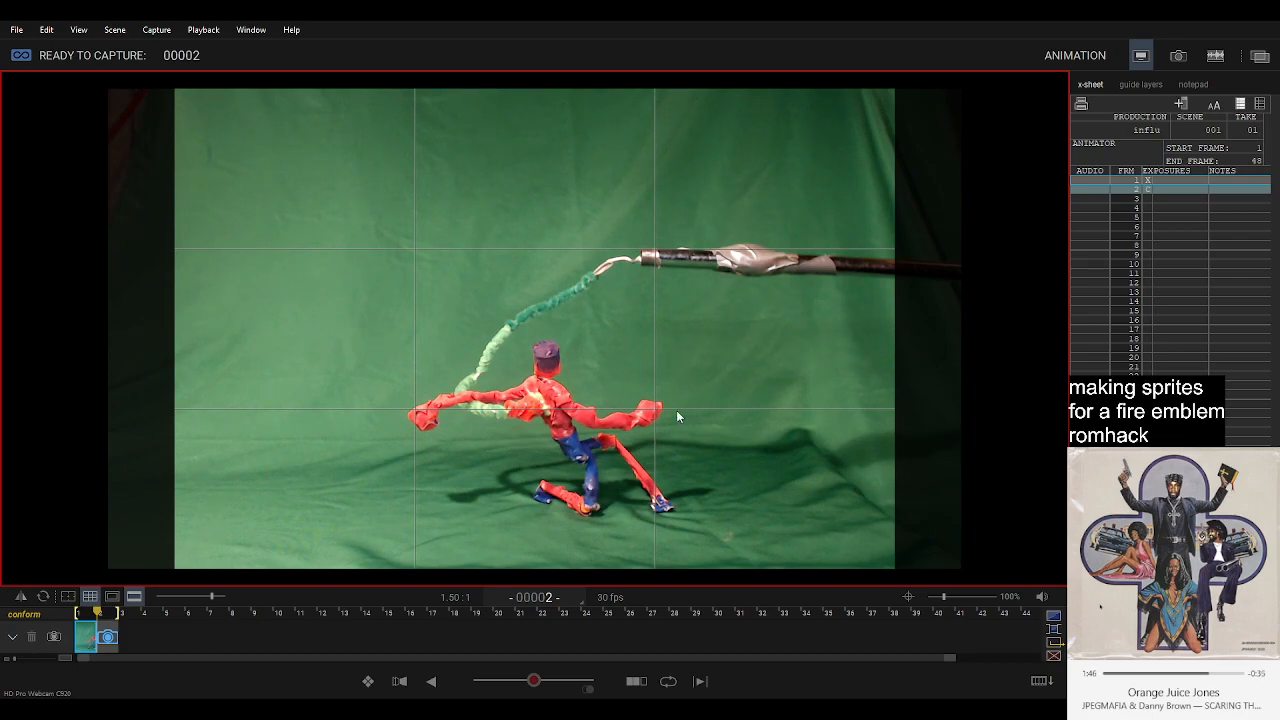
Extend the hold of frame 1 to 20 frames.
key("Return")
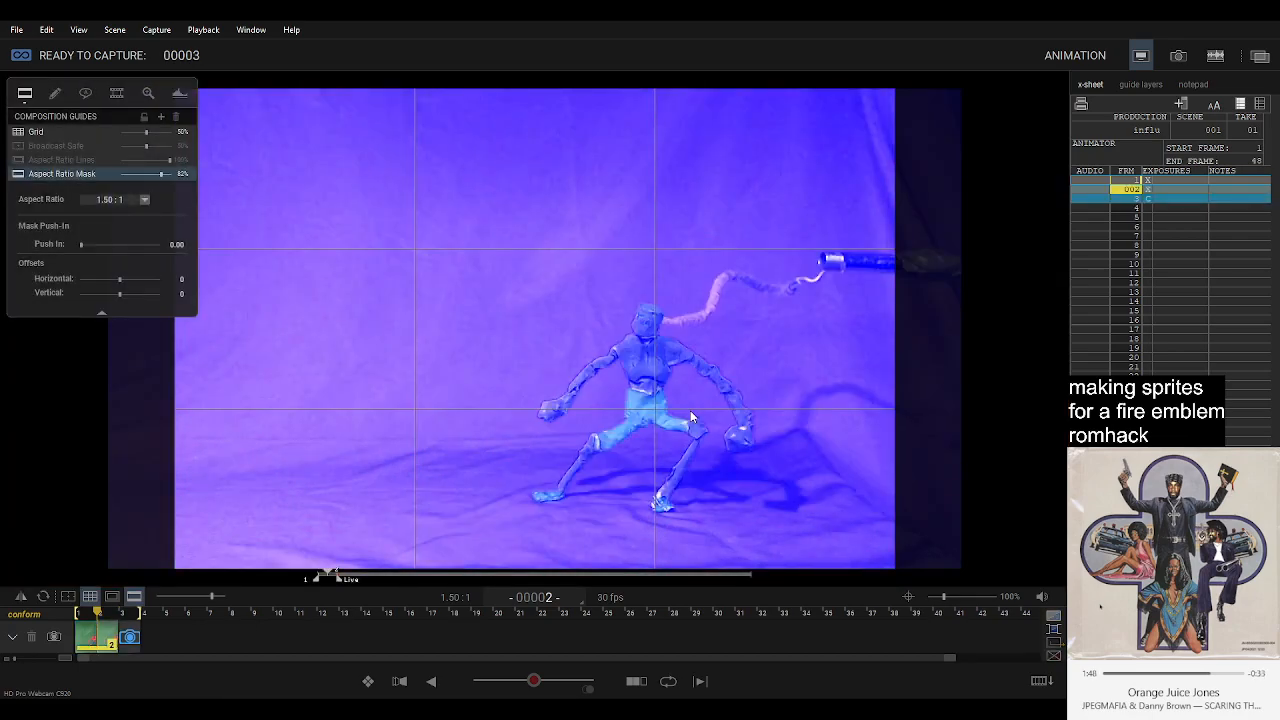
key("Return")
key("Return")
key("Return")
key("Return")
key("Return")
key("Return")
key("Return")
key("Return")
key("Return")
key("Return")
key("Return")
key("Return")
key("Return")
key("Return")
key("Return")
key("Return")
key("Return")
key("Return")
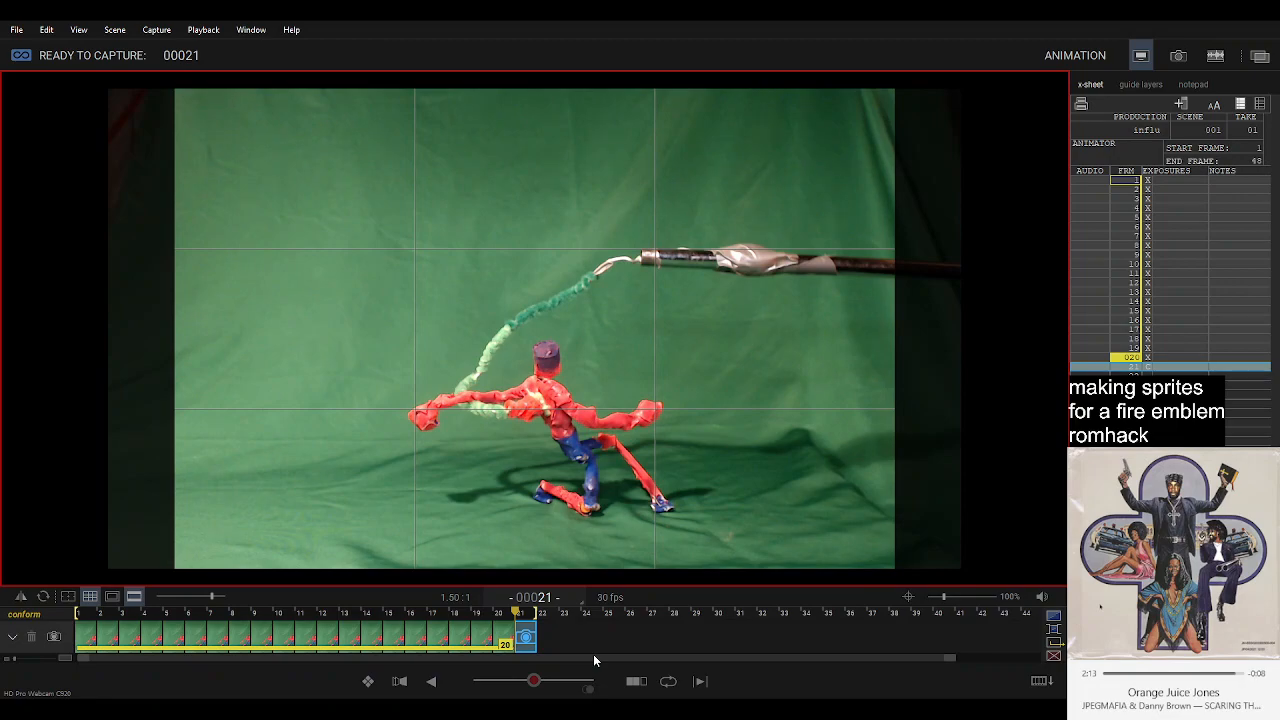
Capture the kneeling pose as frame 21 and check it against the live view.
key("Return")
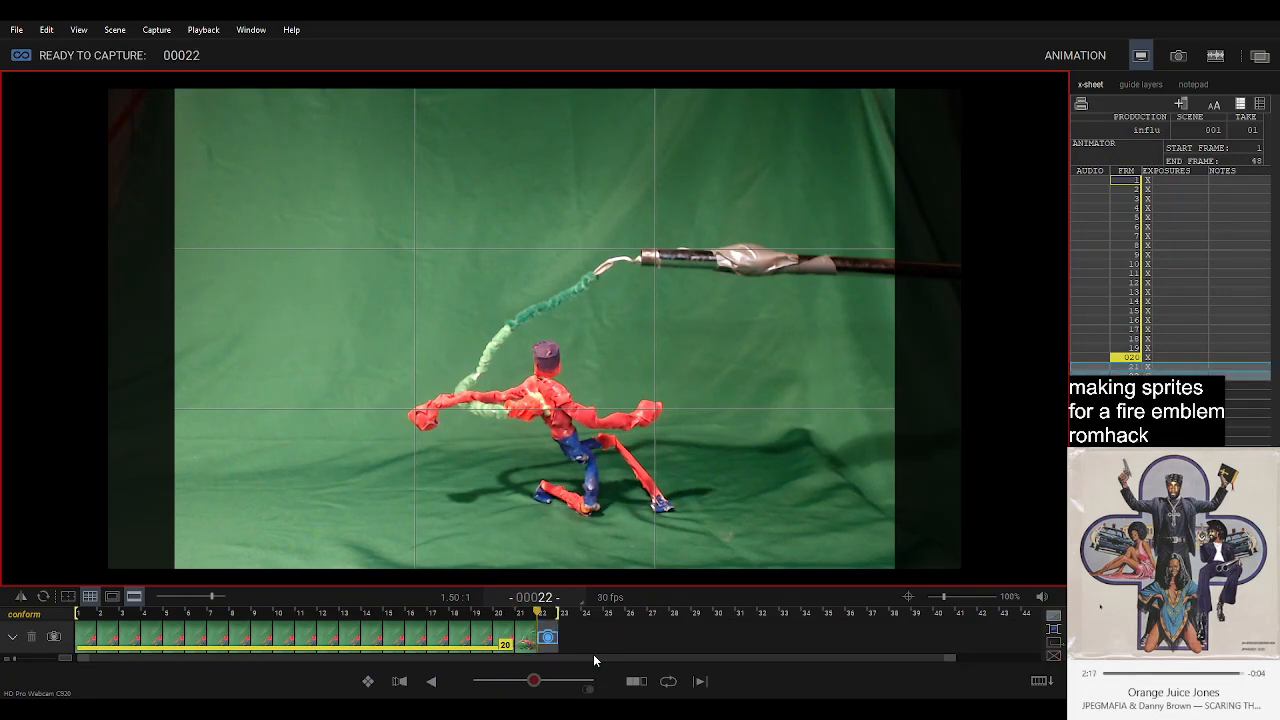
left_click(527, 646)
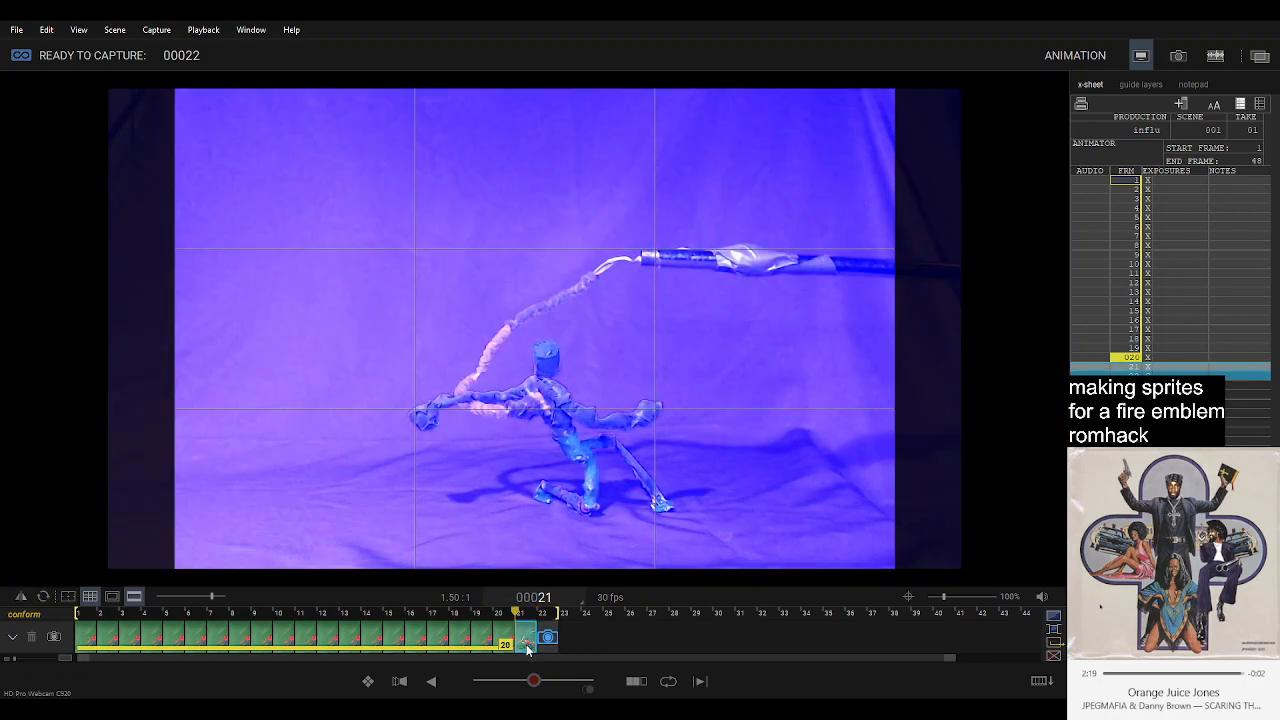
key("Right")
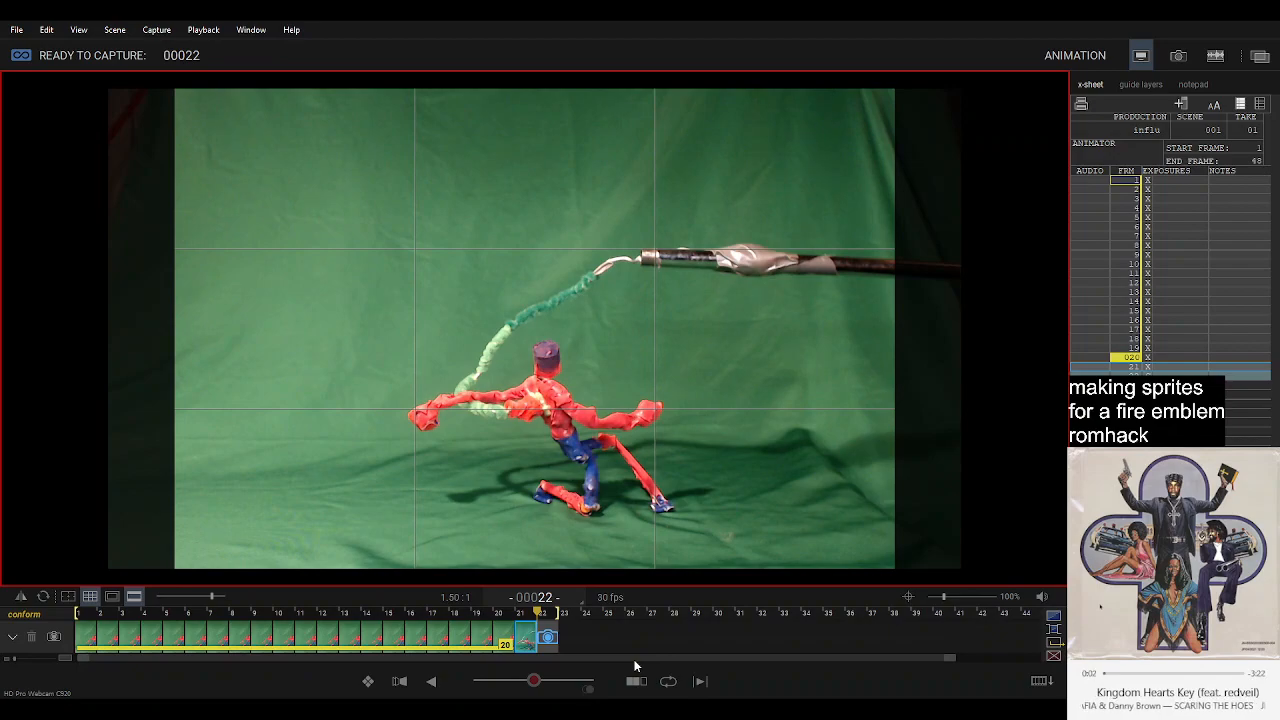
Extend the hold of frame 21 to 6 frames and return to the live view at frame 27.
key("Return")
key("Return")
key("Return")
key("Return")
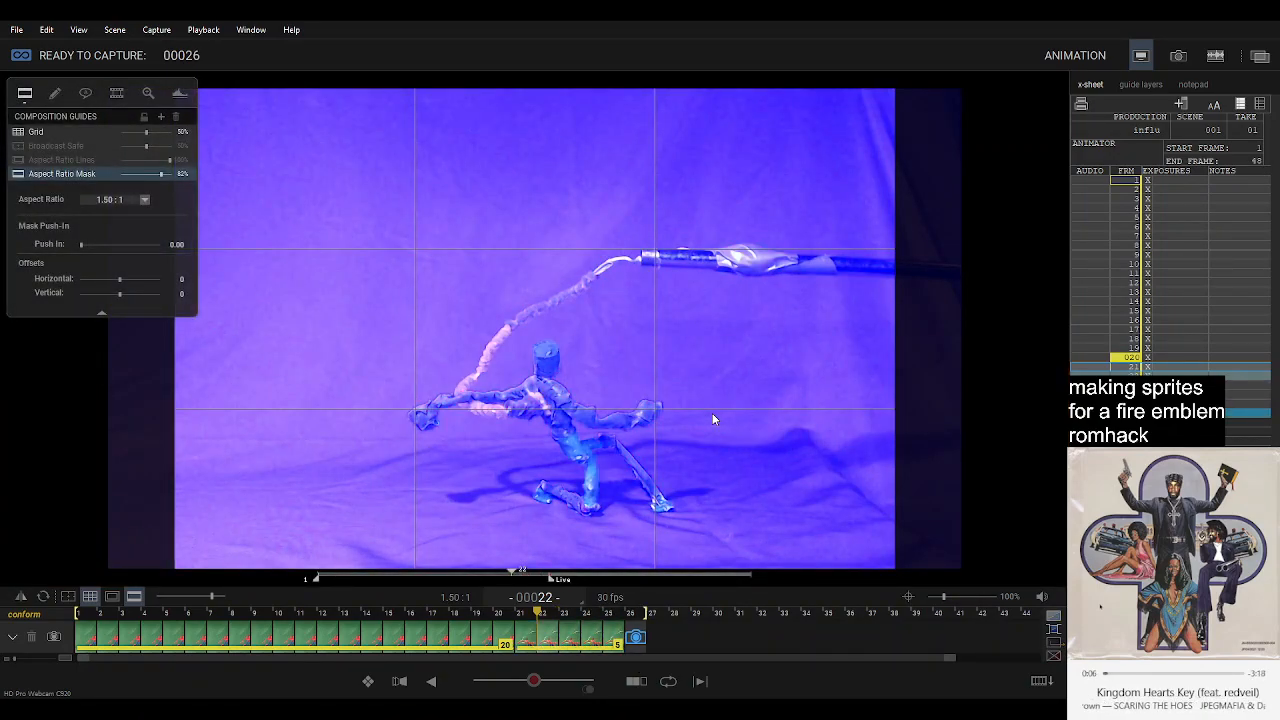
key("Return")
left_click(527, 640)
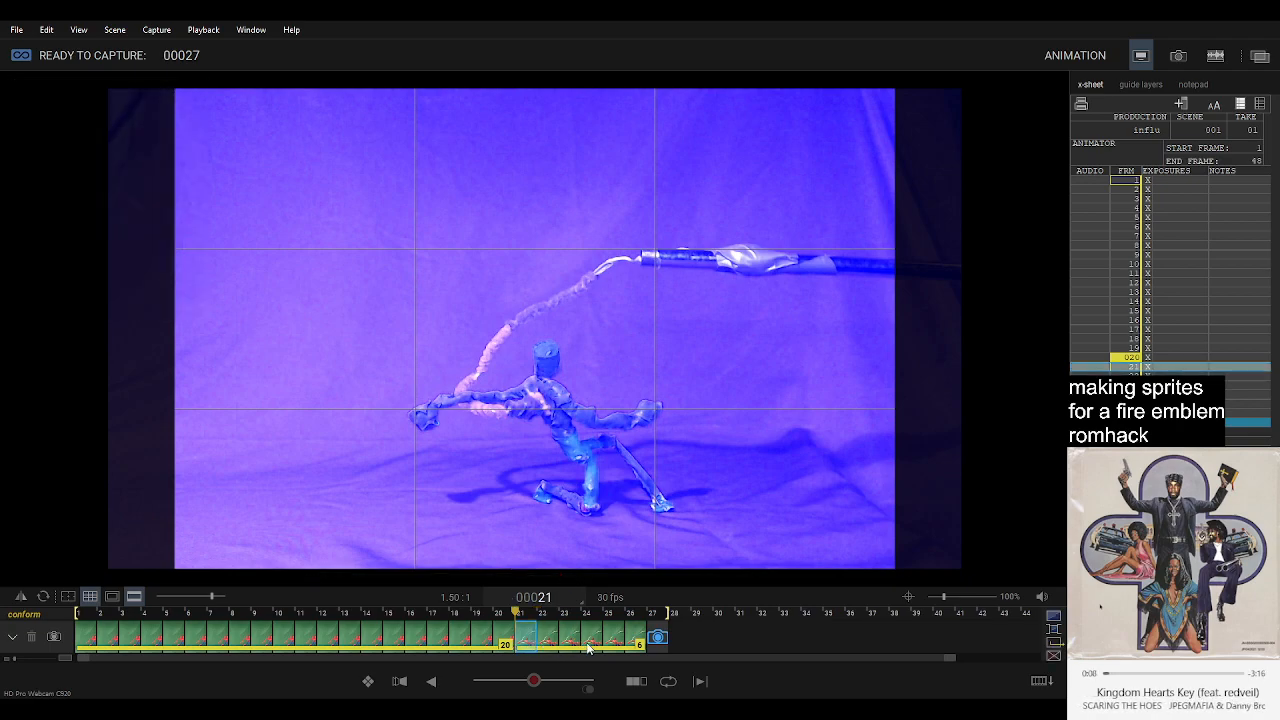
left_click(660, 638)
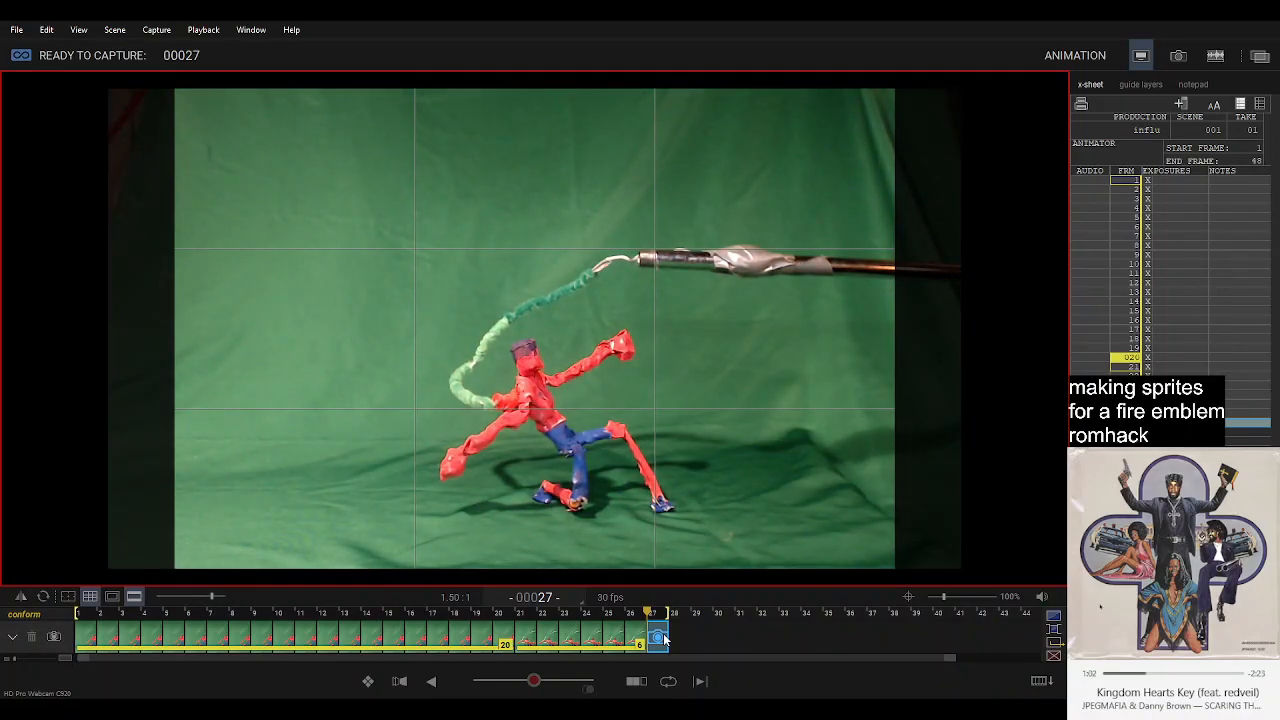
Capture the raised-arm crouching pose six times, filling frames 27 to 32.
key("Return")
key("Return")
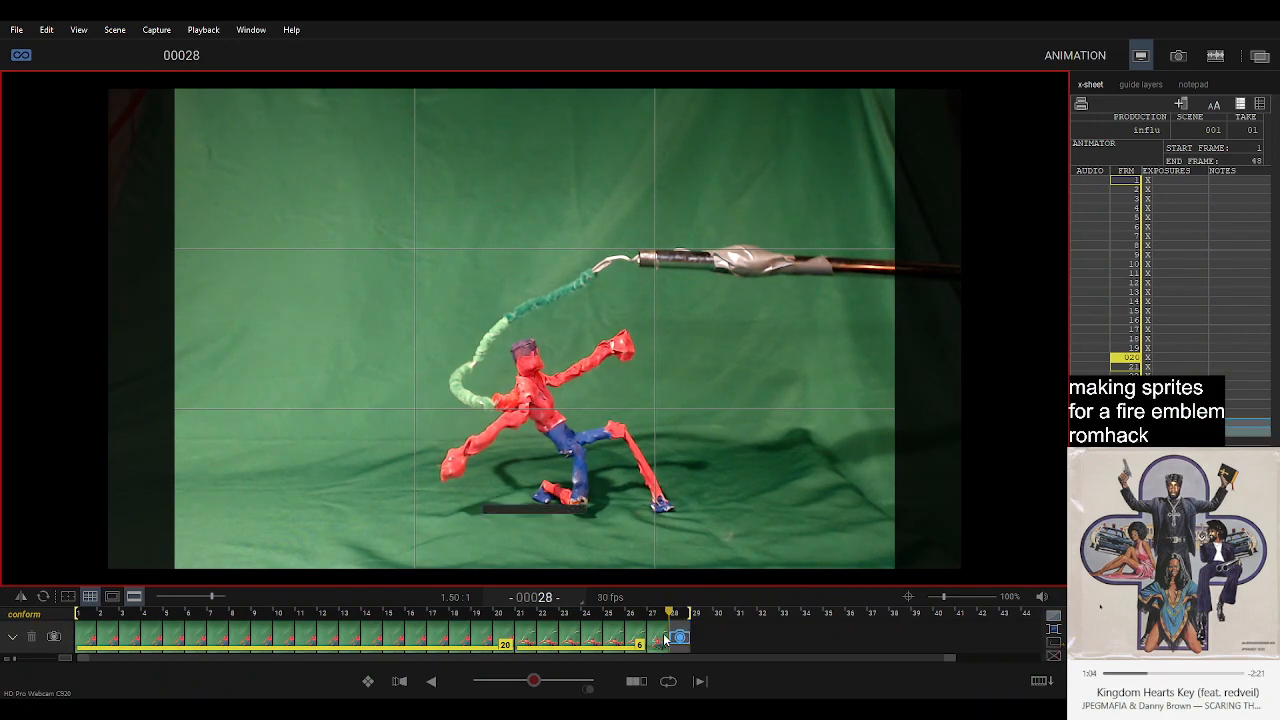
key("Return")
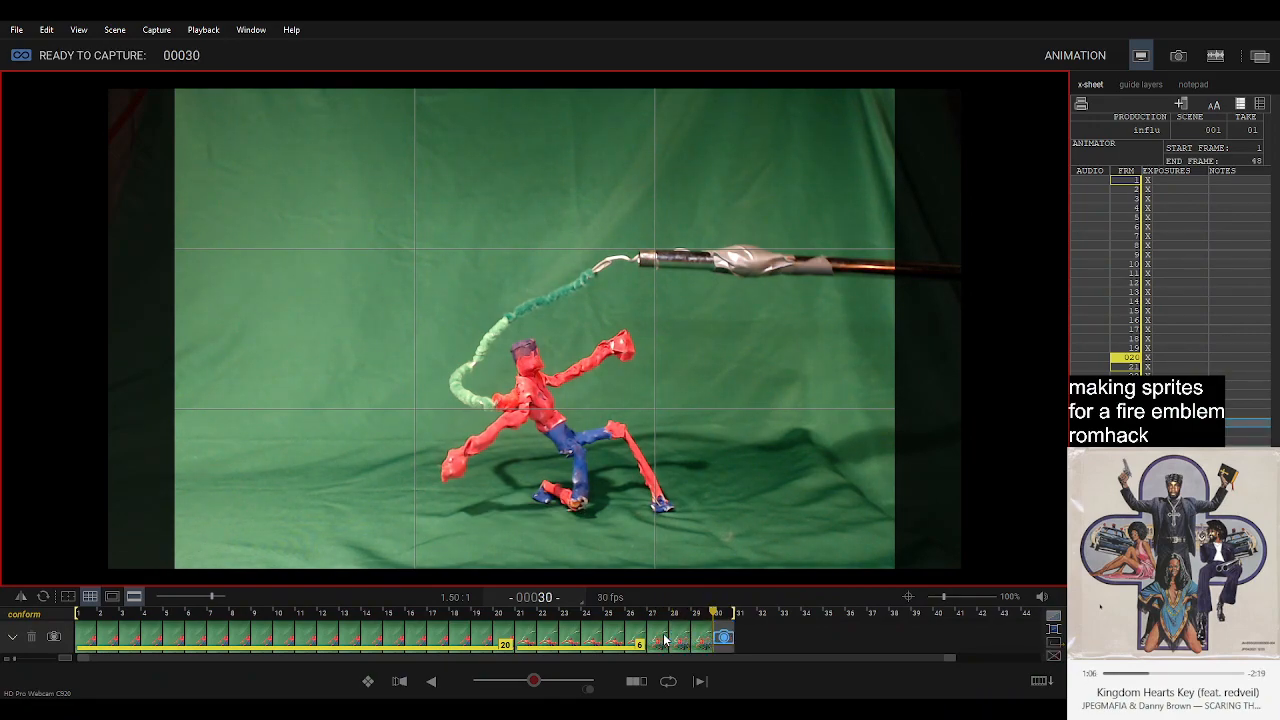
key("Return")
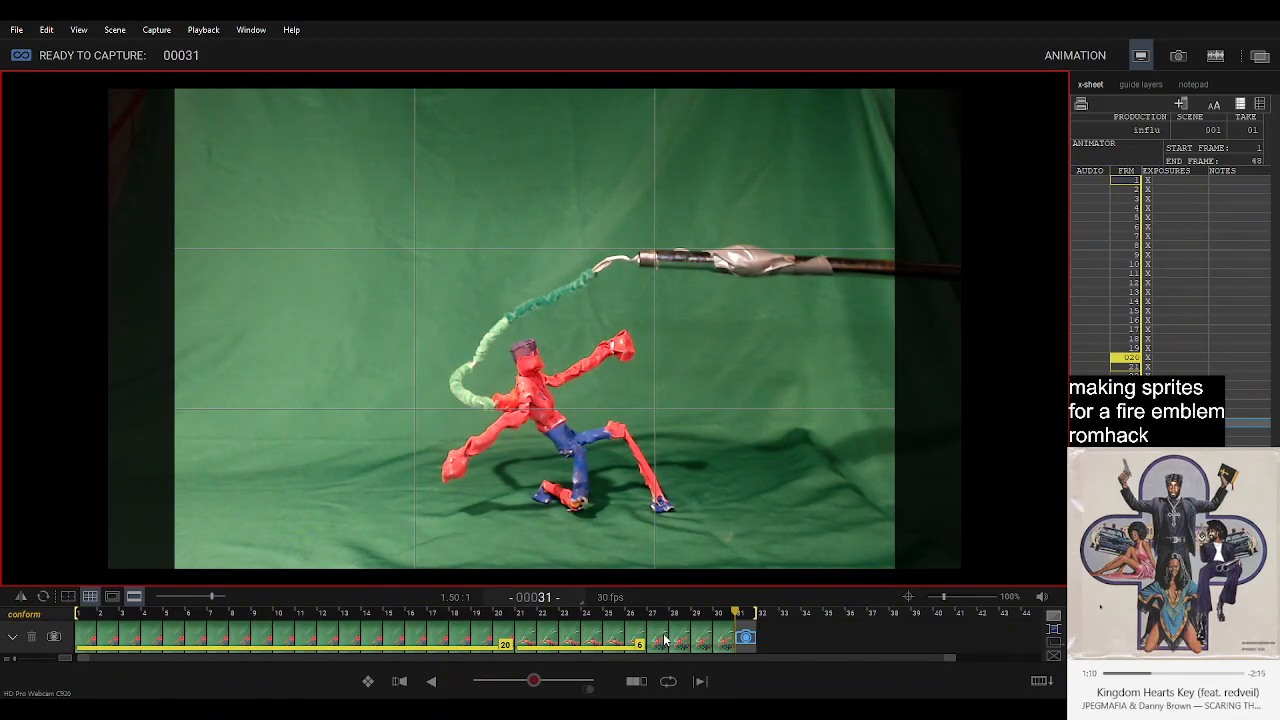
key("Return")
key("Return")
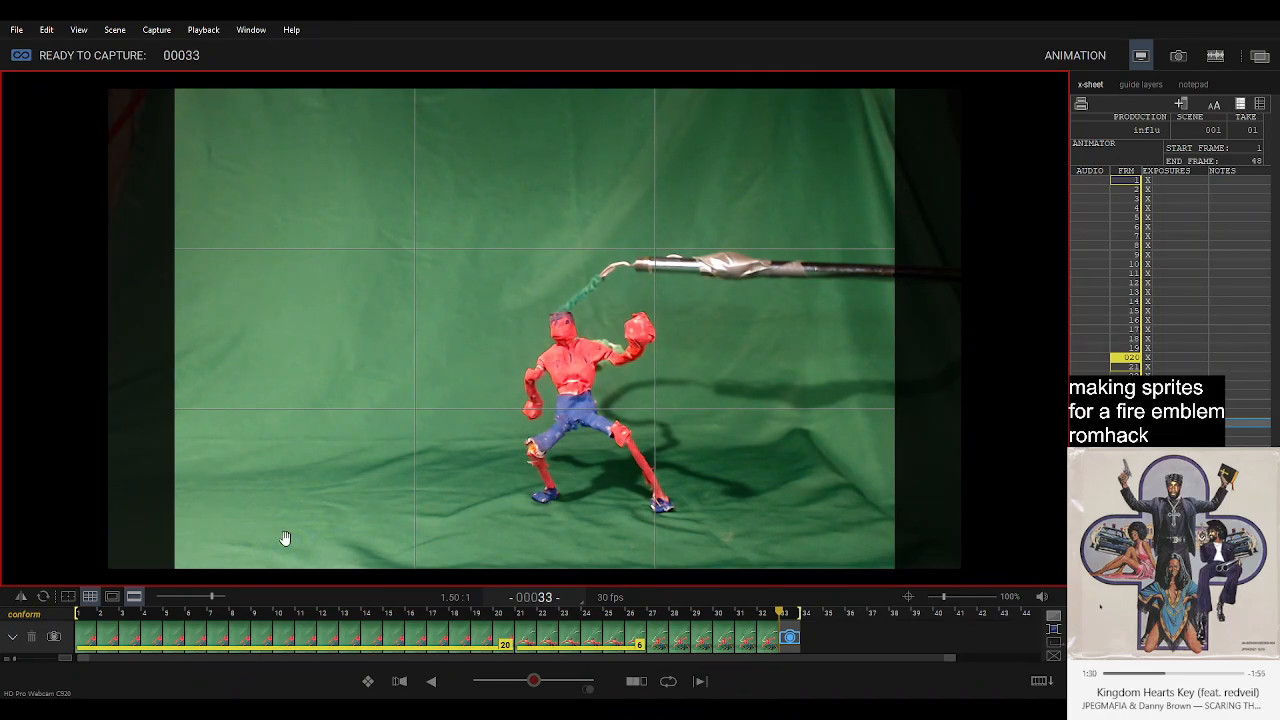
Copy frame 1 to frame 34, leaving frame 33 open for live capture, and compare it with the live view.
left_click(87, 638)
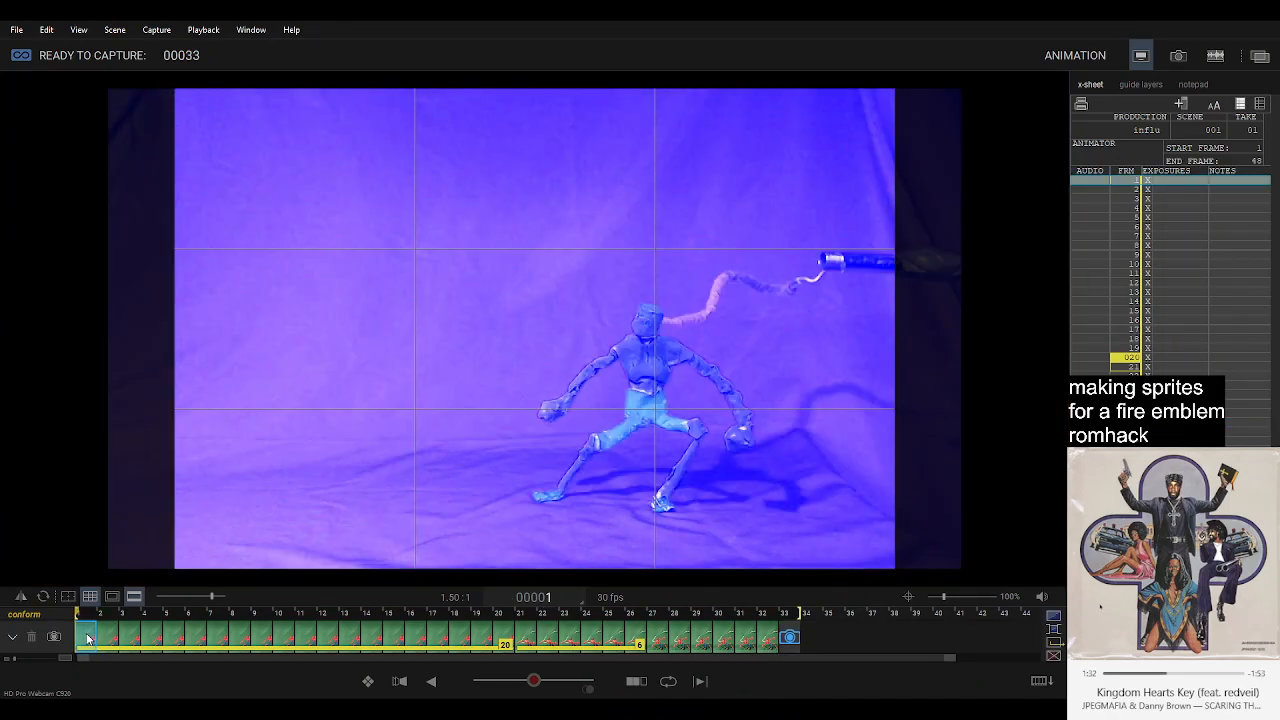
key("Right")
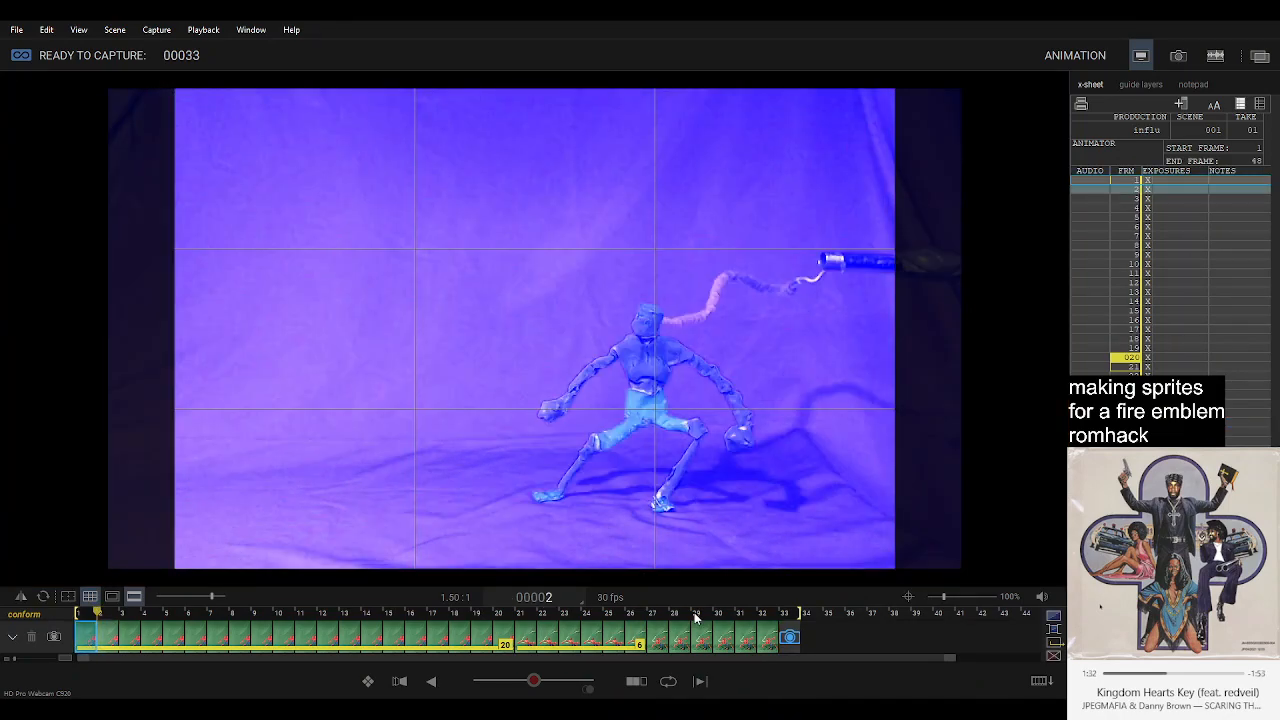
left_click(783, 616)
left_click(803, 614)
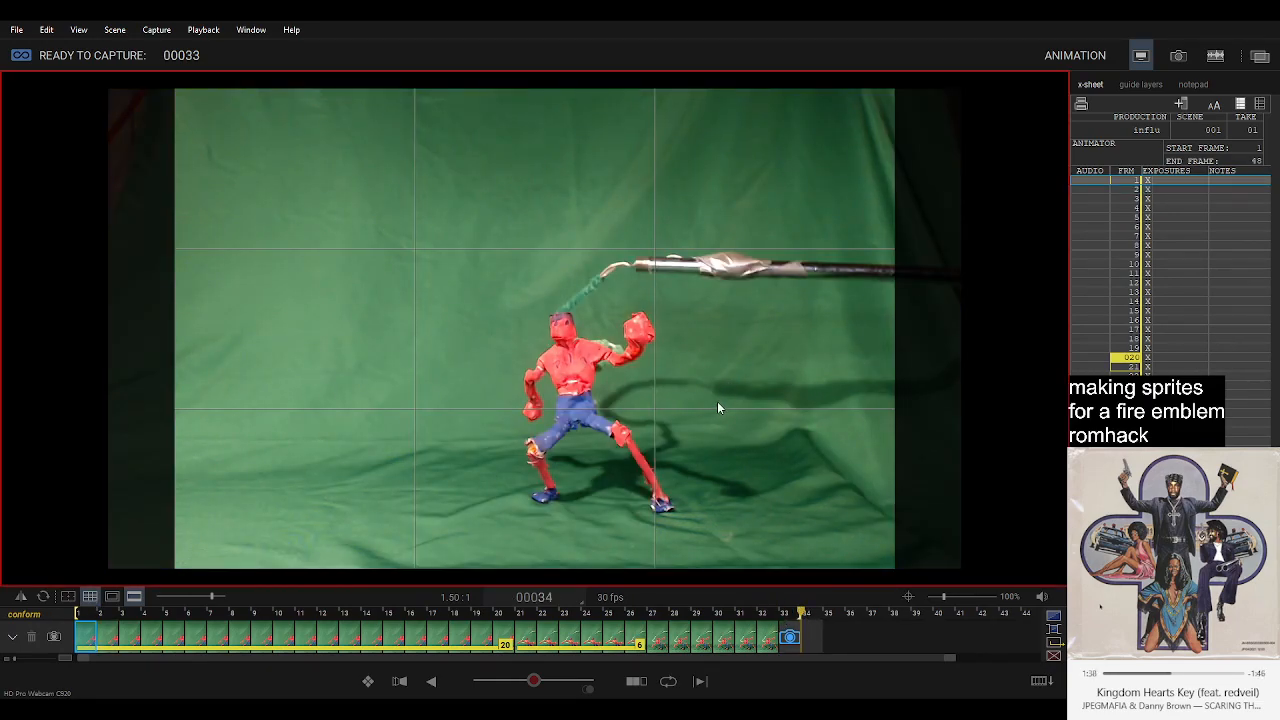
key("3")
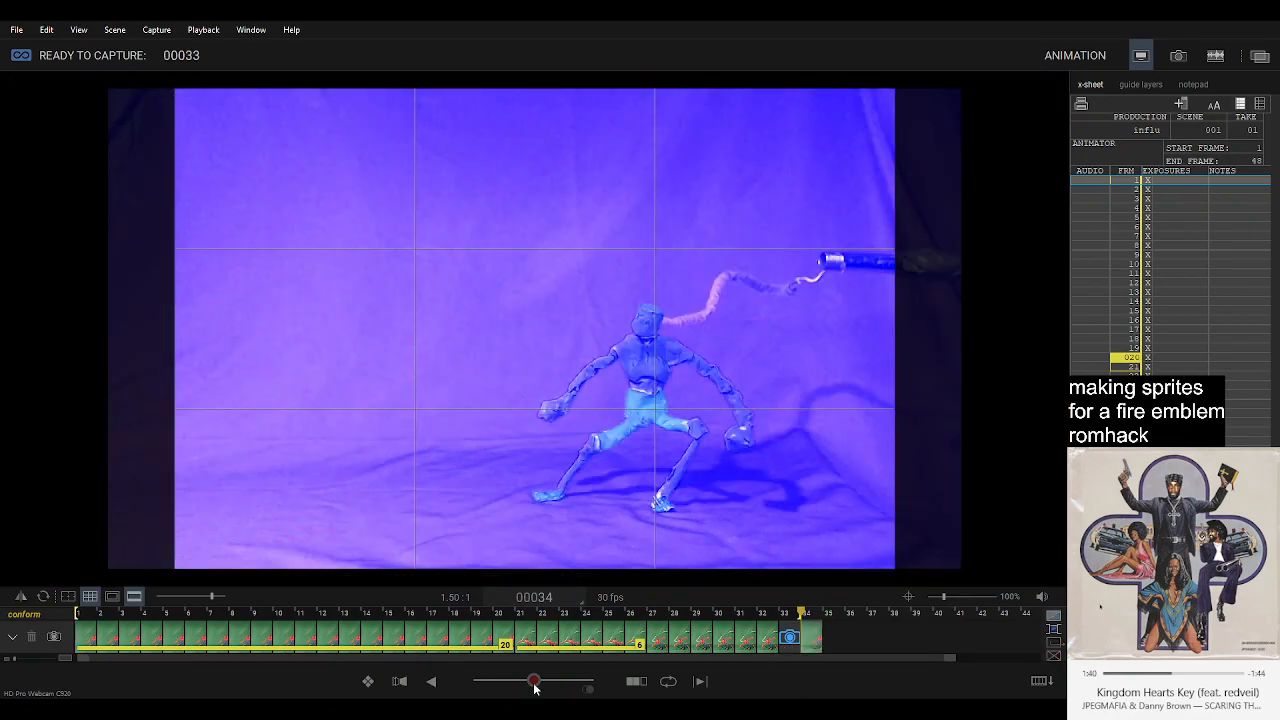
Enable a partial onion-skin overlay and check the live pose against frame 1.
mouse_move(534, 683)
left_mouse_down()
mouse_move(502, 683)
mouse_move(513, 683)
left_mouse_up()
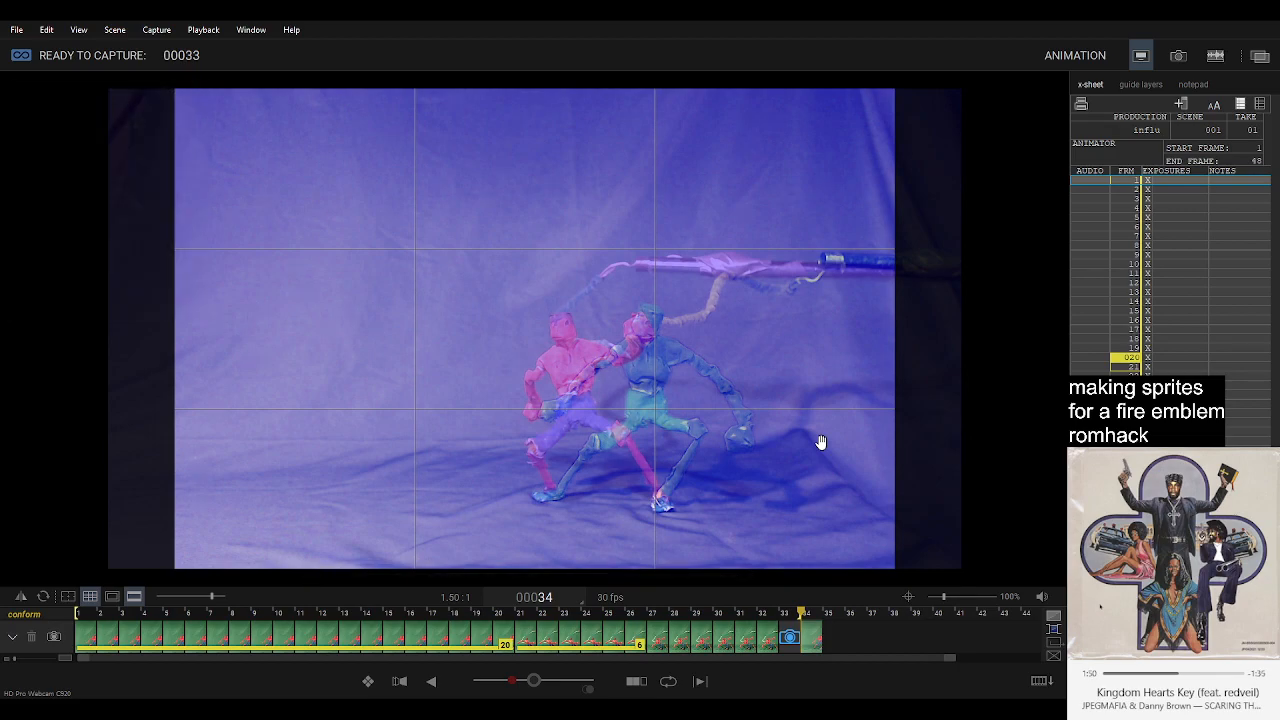
left_click(88, 637)
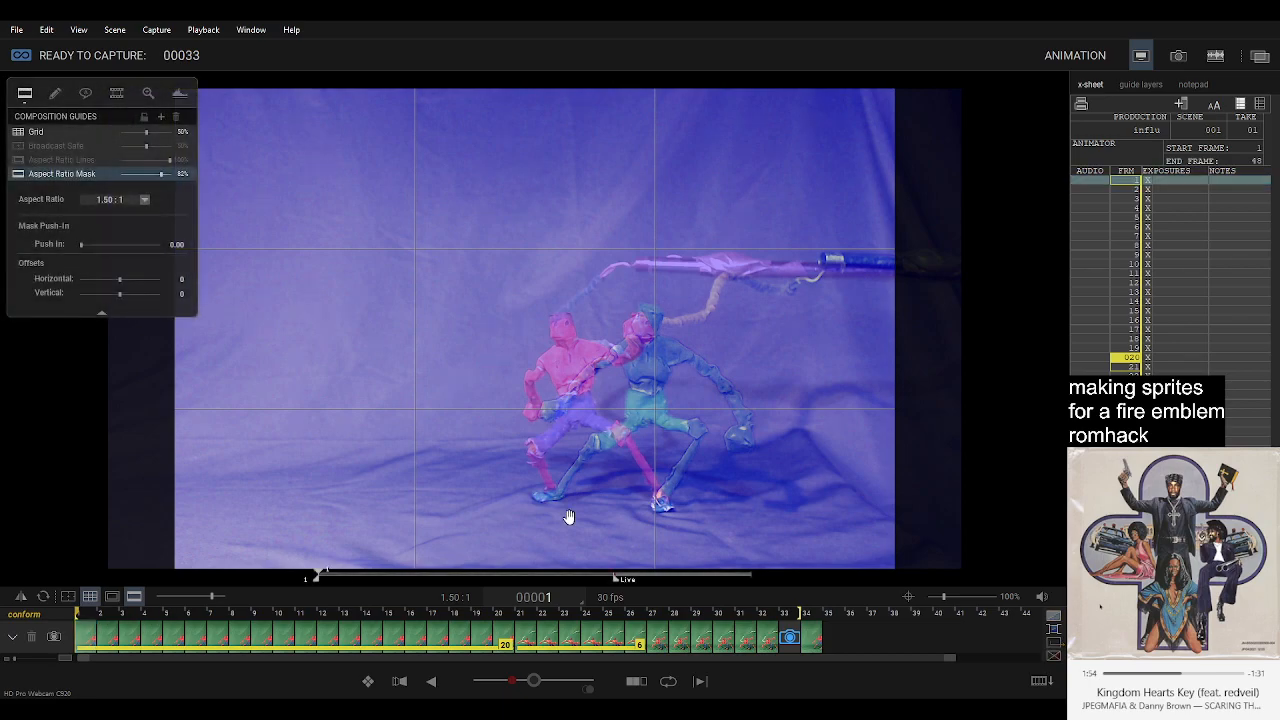
key("Right")
key("space")
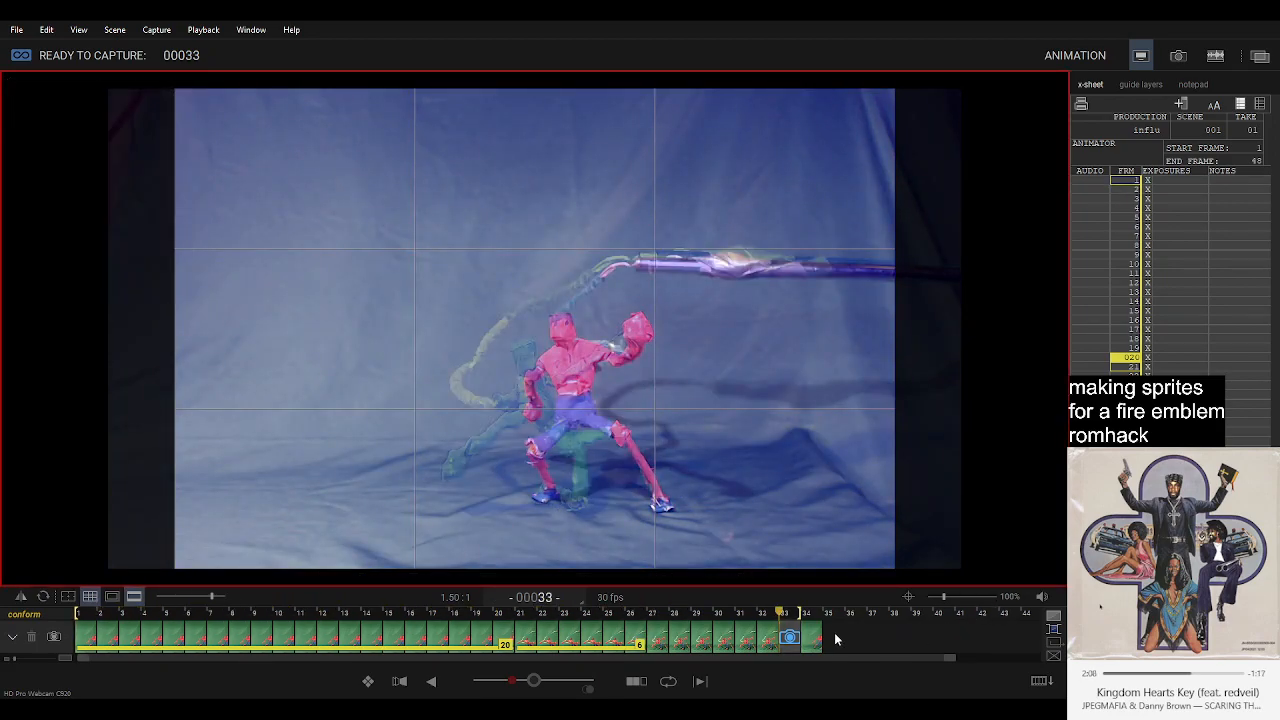
Capture the raised-fist pose as frame 33 and extend its hold to 5 frames.
key("Return")
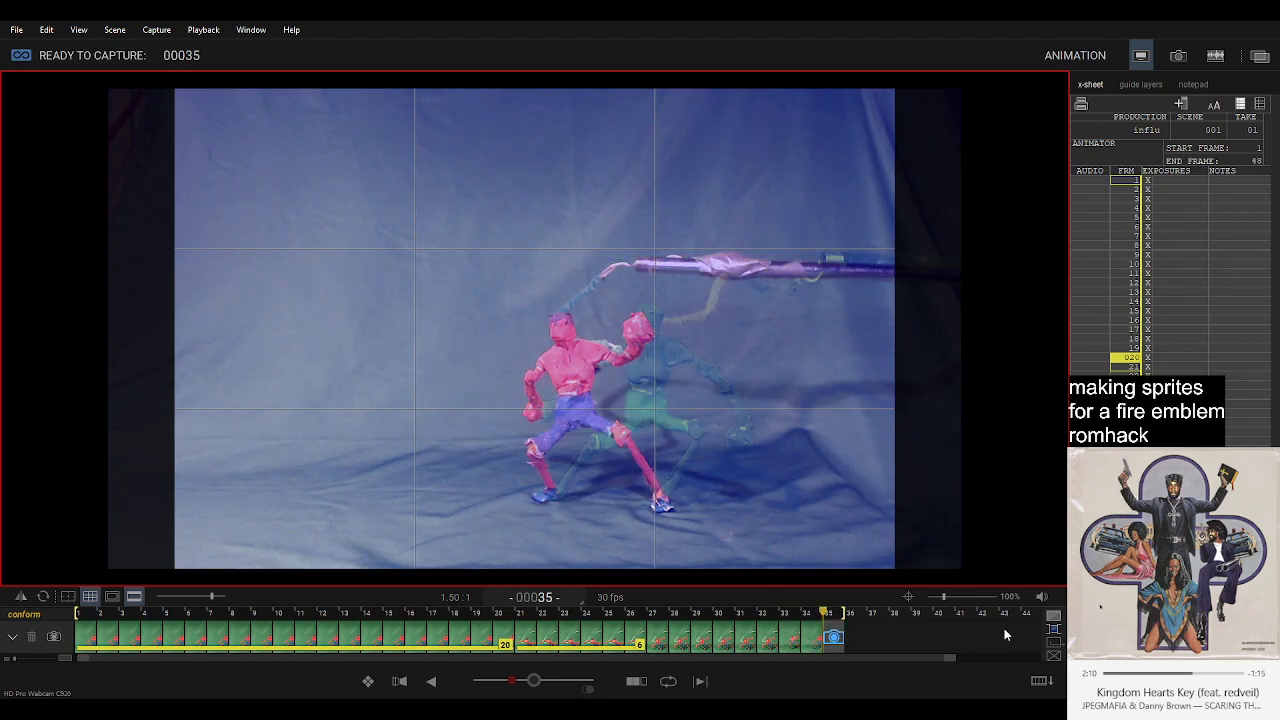
key("space")
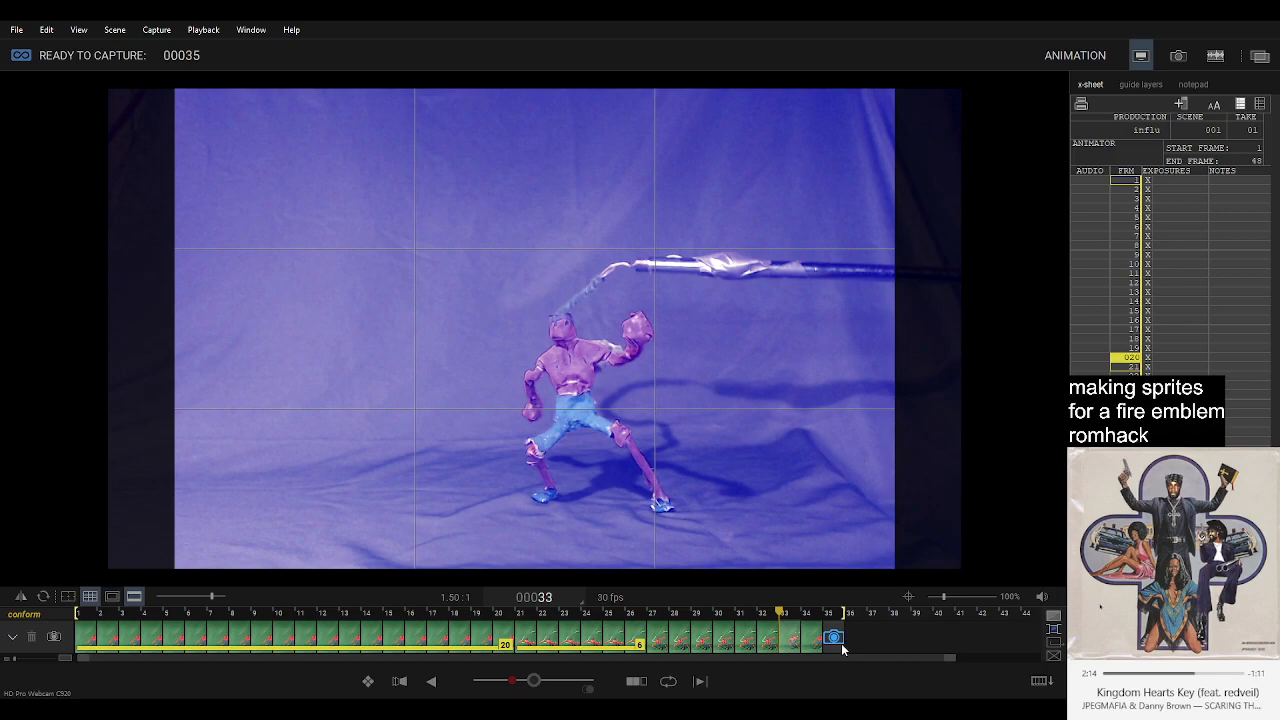
left_click(792, 643)
key("Right")
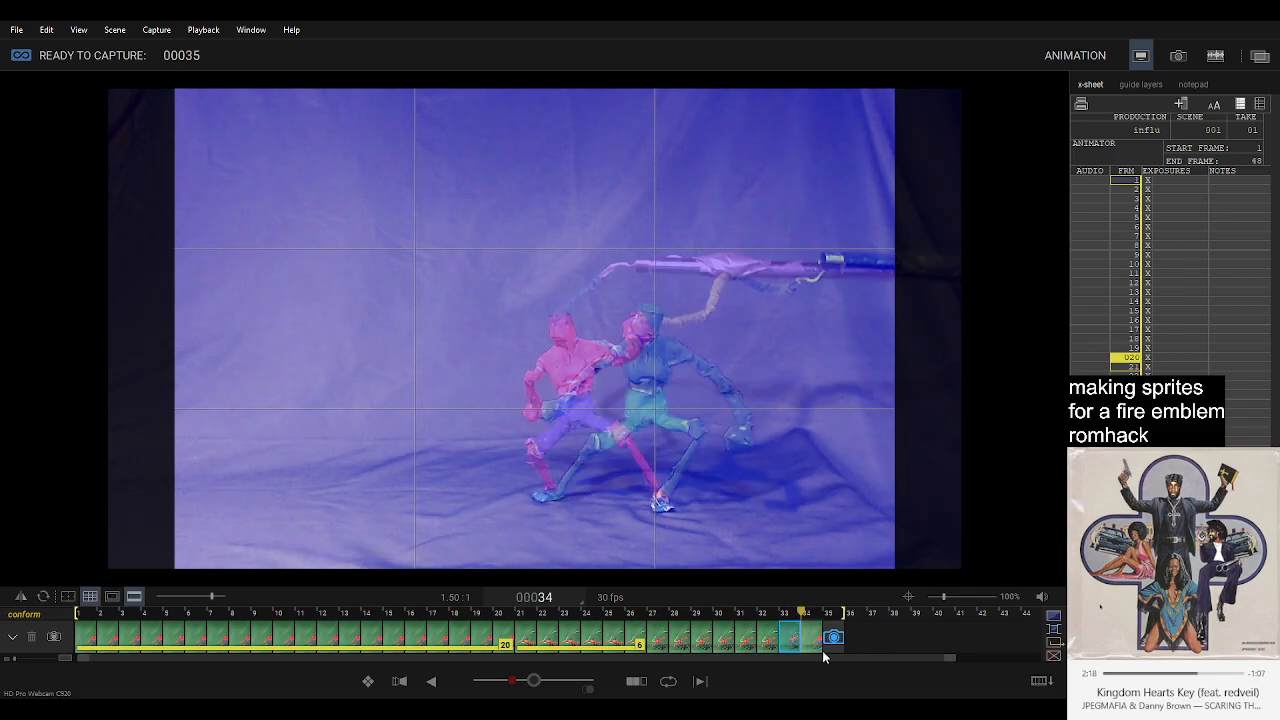
key("plus")
key("plus")
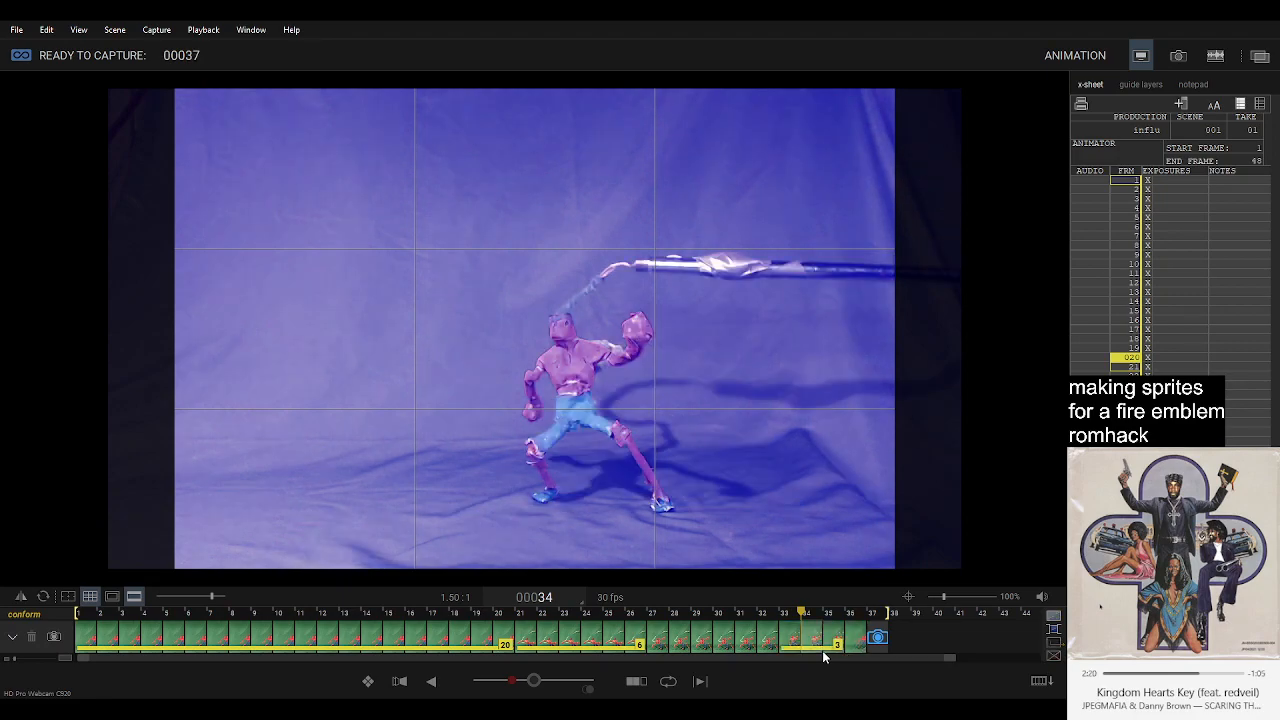
key("plus")
key("plus")
key("Left")
key("Left")
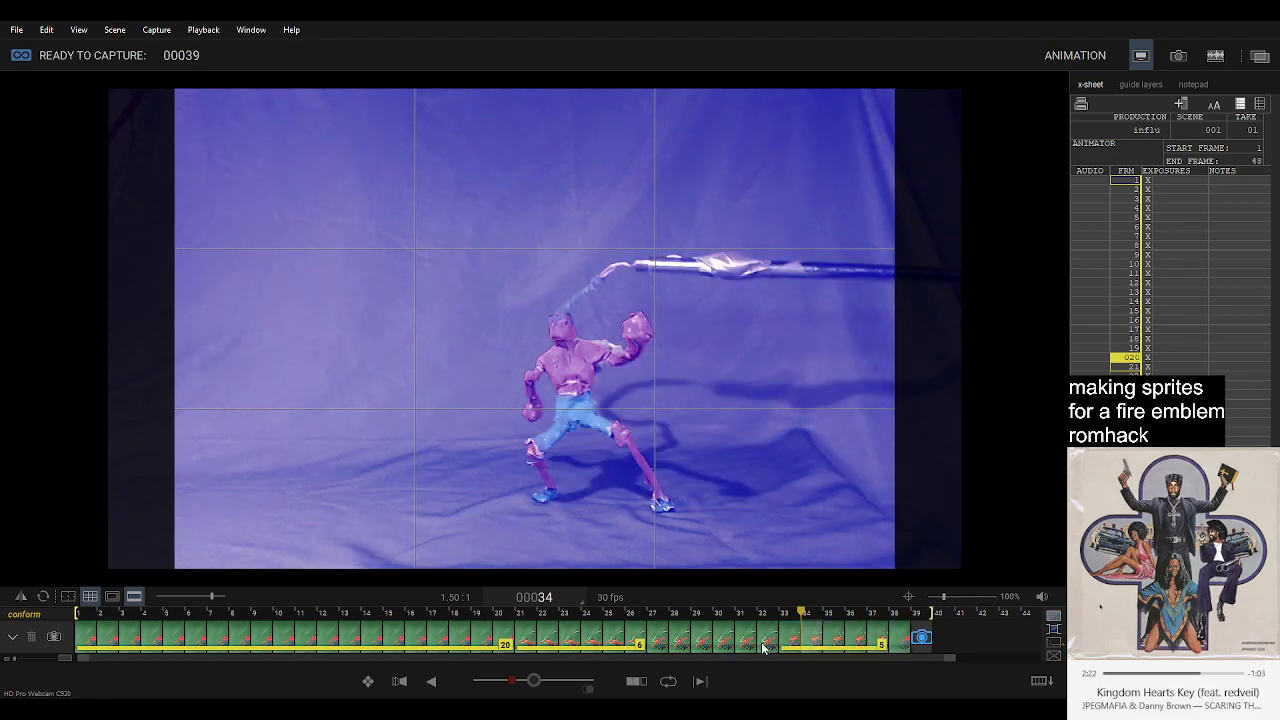
Check frame 1, then capture the wide-stance pose five times from the live view, filling frames 39 to 43.
left_click(82, 639)
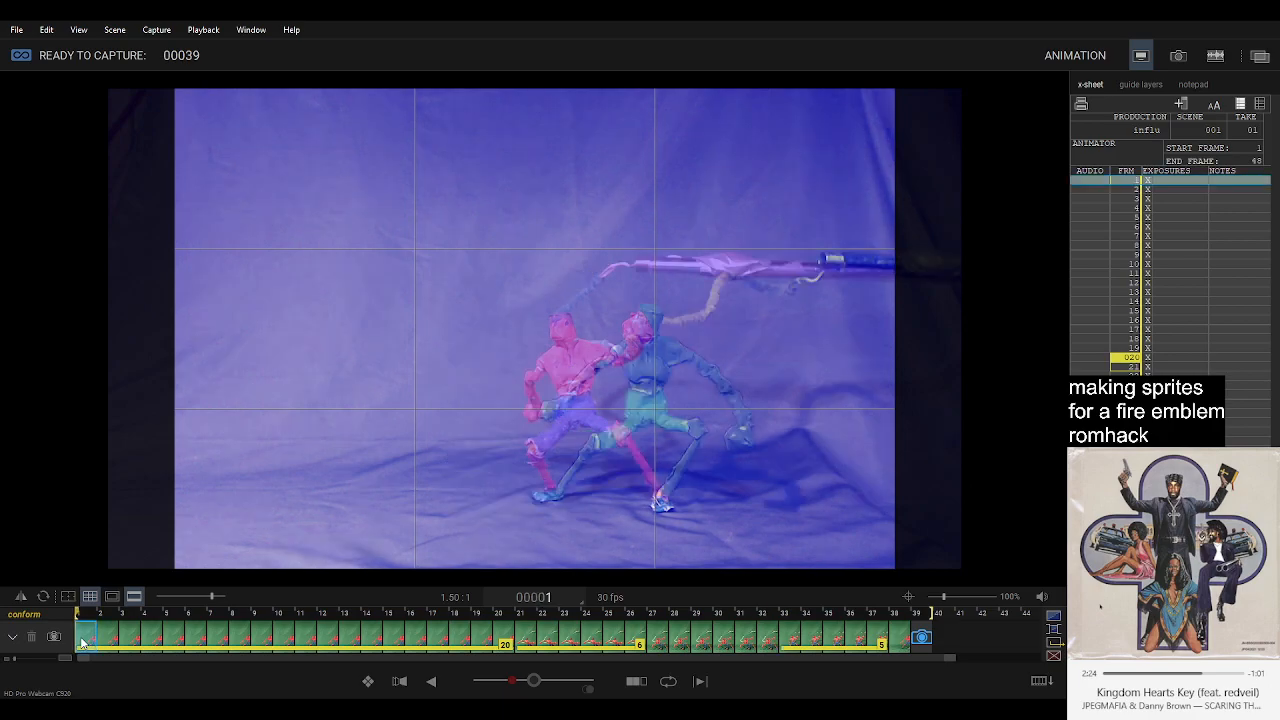
key("space")
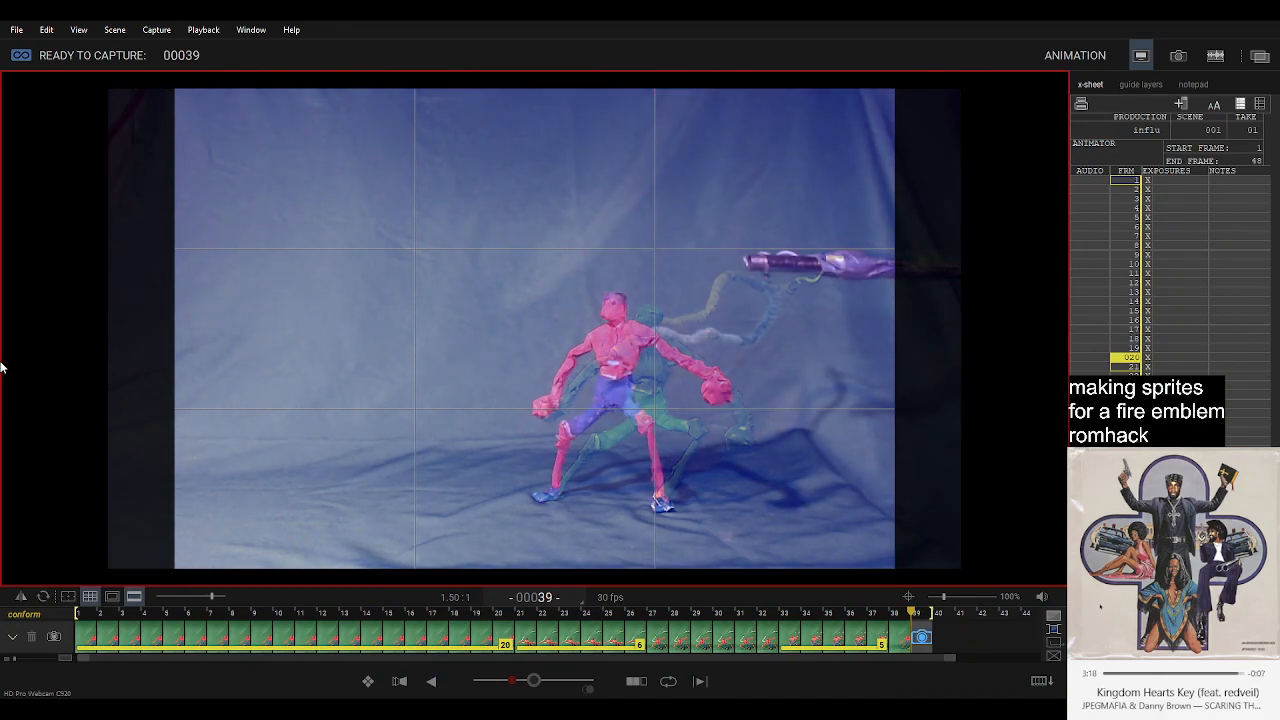
key("Return")
key("Return")
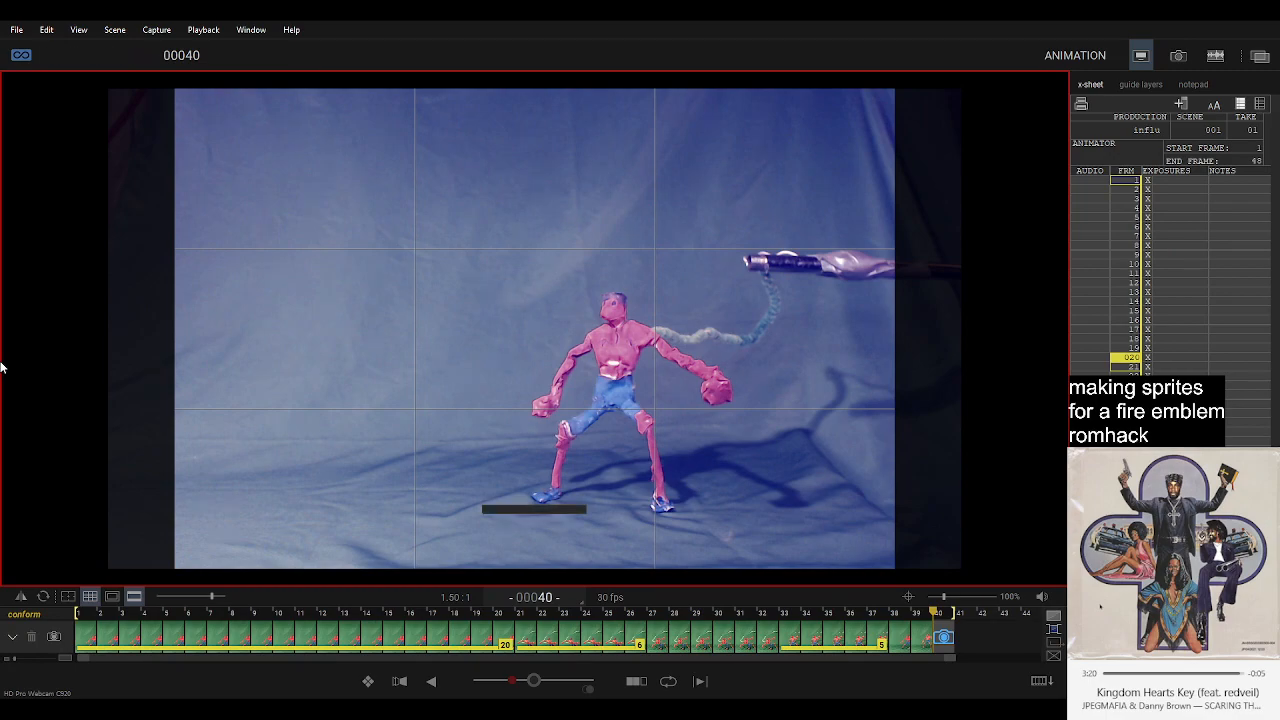
key("Return")
key("Return")
key("Return")
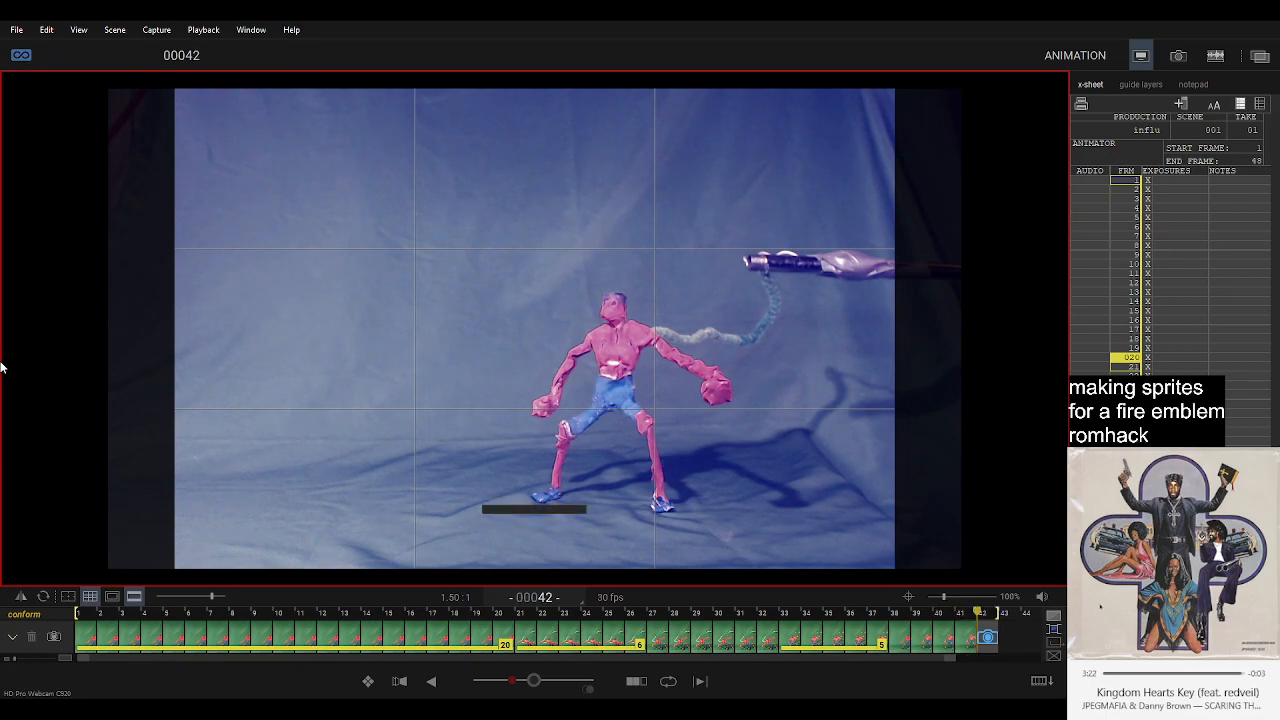
key("space")
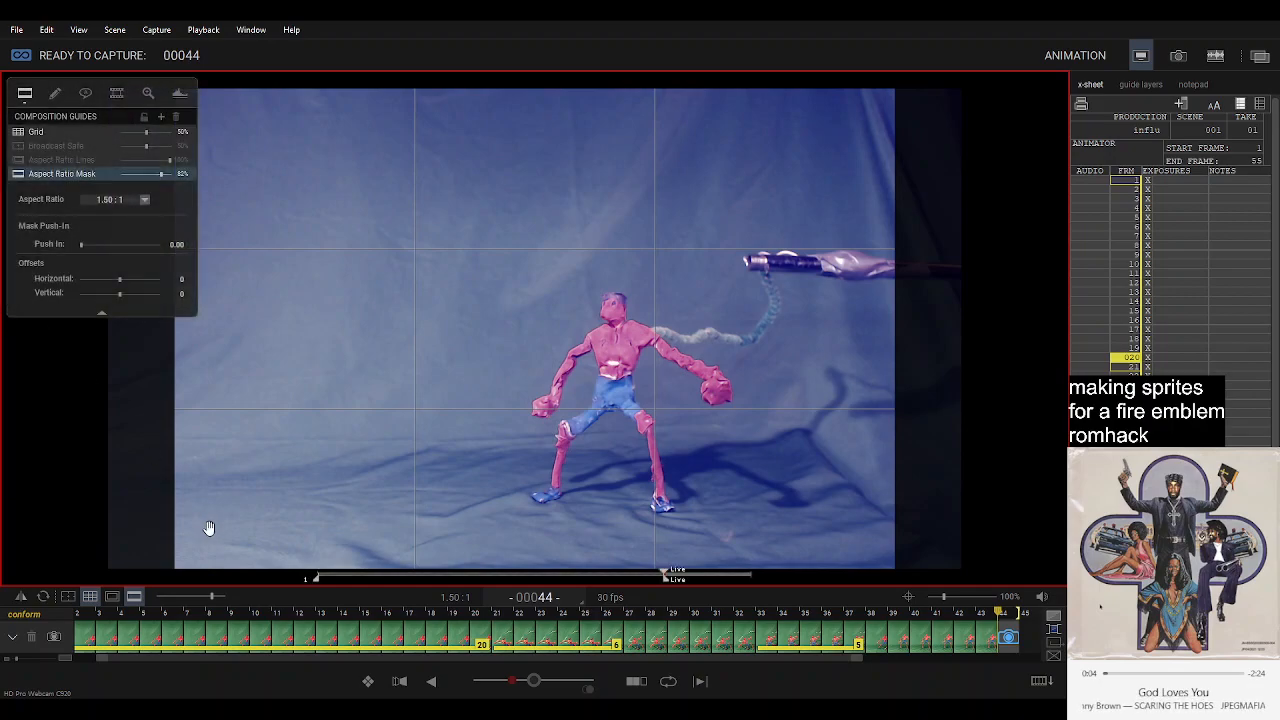
Compare the lowered pose with the opening frames, capture it as frame 44, and select that frame for review.
left_click(83, 640)
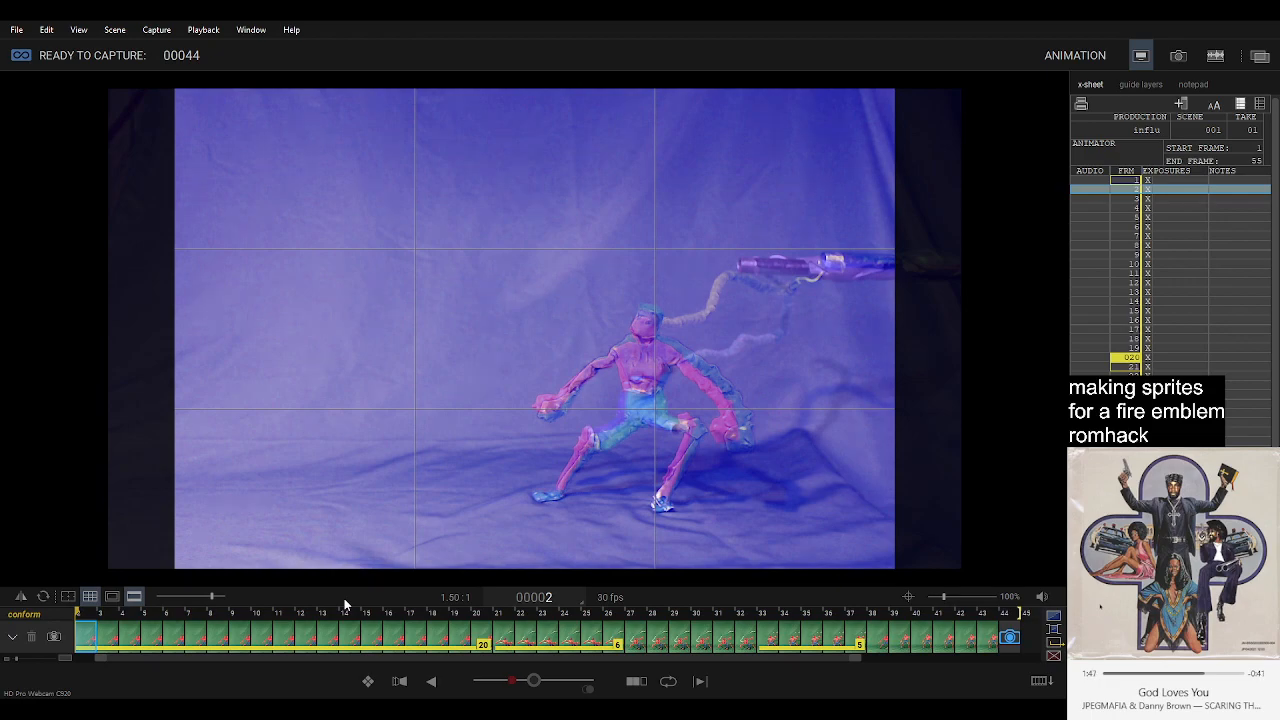
key("Return")
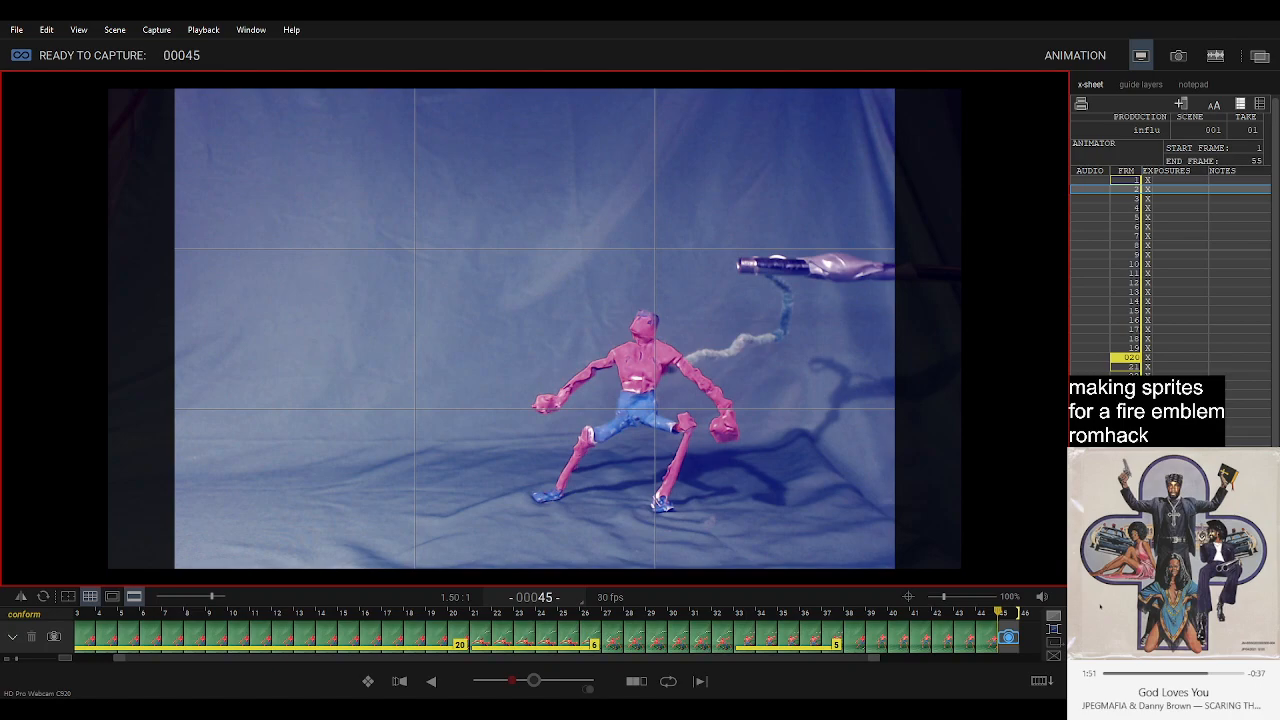
key("space")
left_click(983, 638)
key("Right")
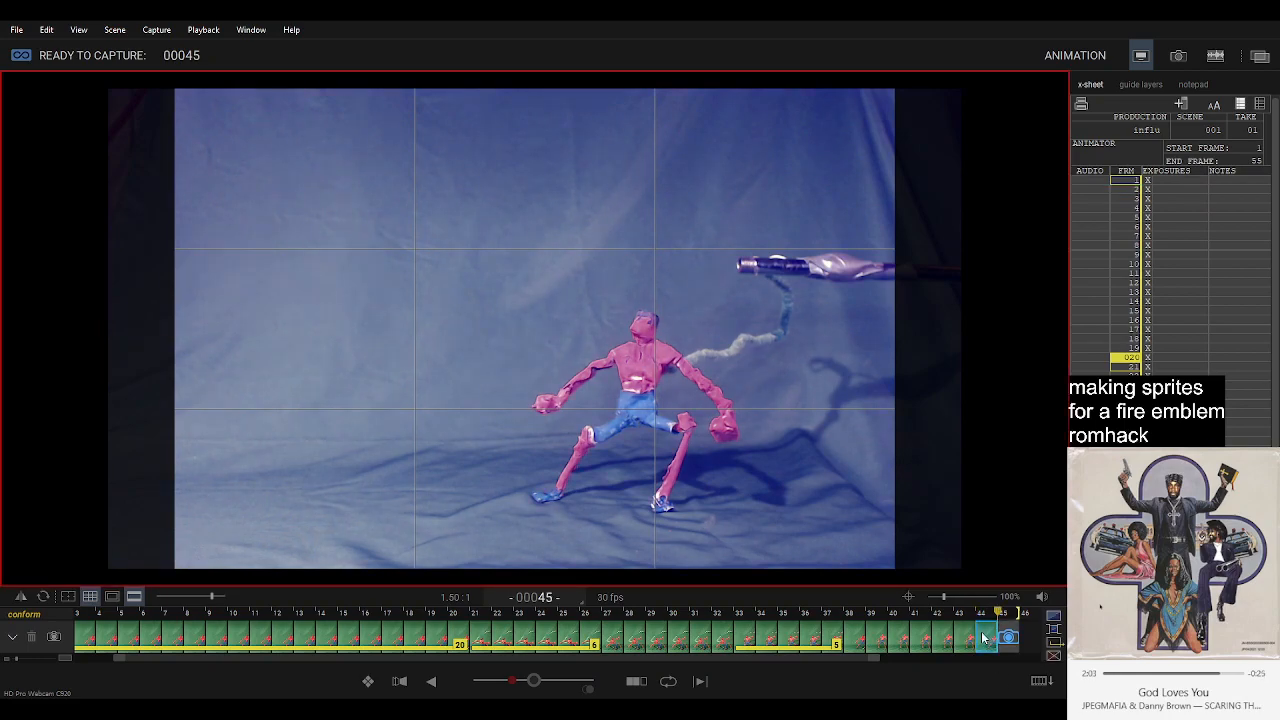
Extend the hold of frame 44 to 6 frames.
key("Return")
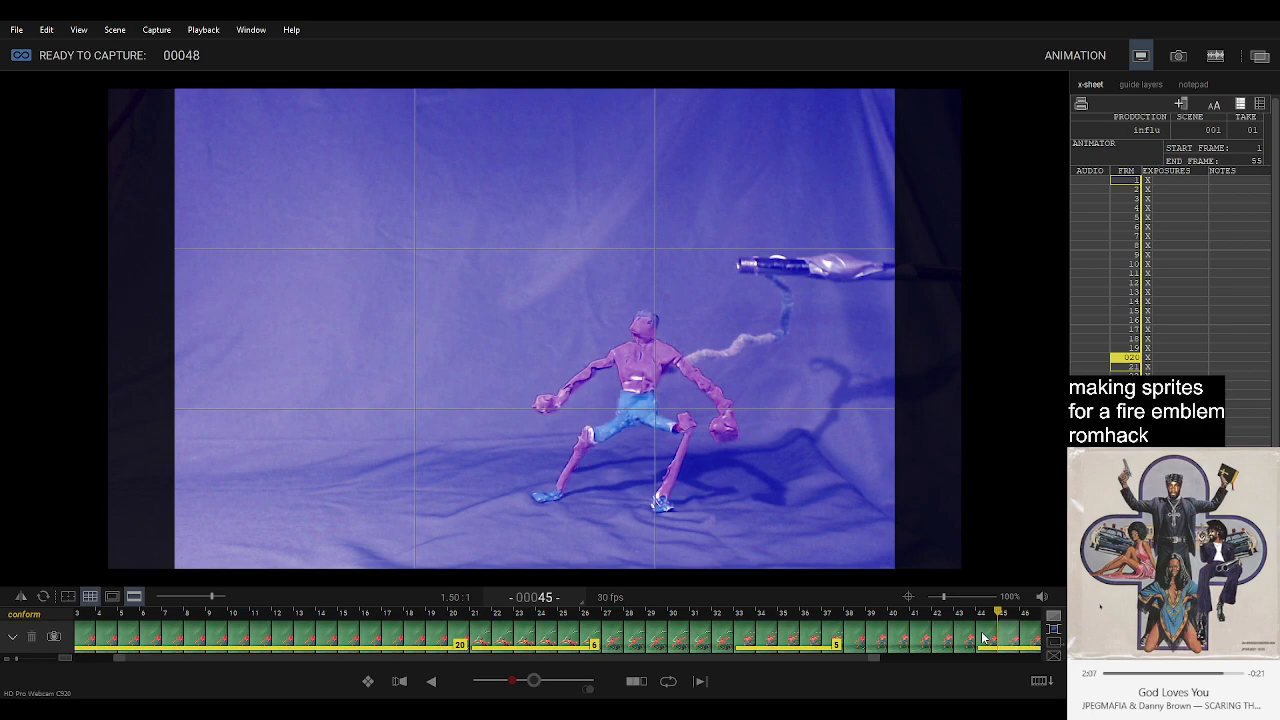
key("0")
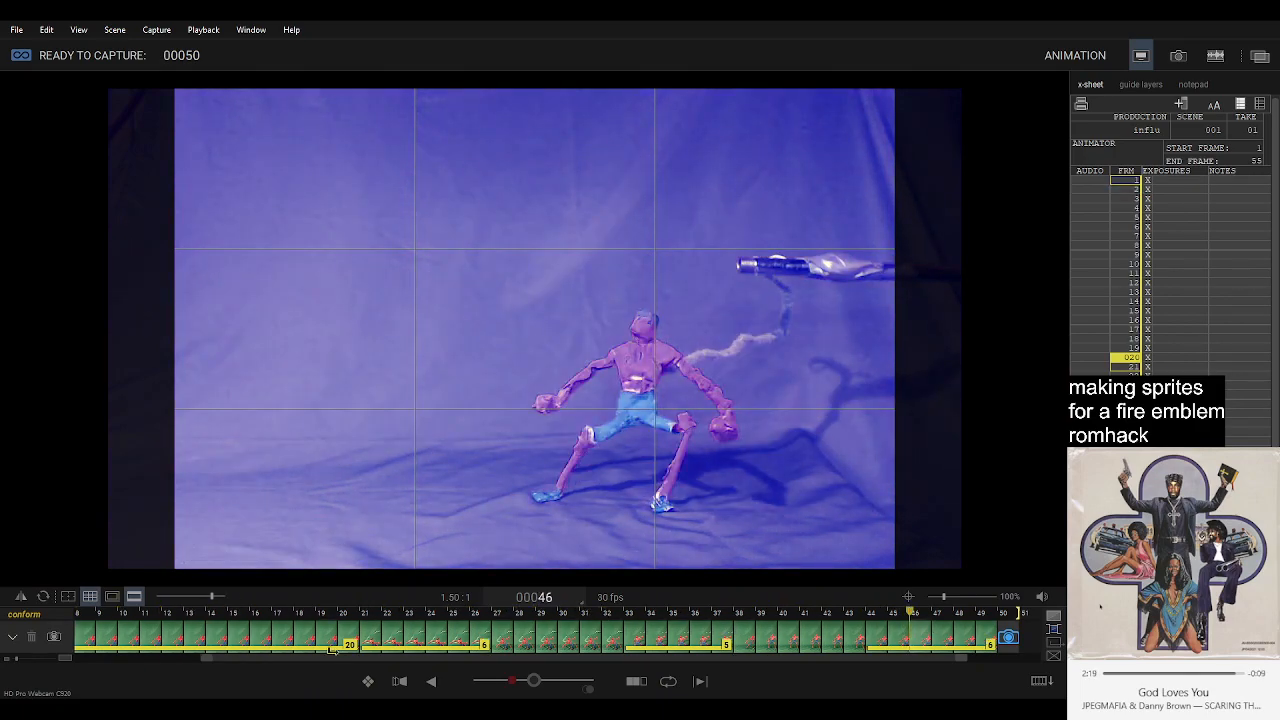
Delete the opening hold covering frames 2 to 20 and set the capture position to frame 2.
scroll(285, 649, "up", 1)
scroll(285, 649, "up", 6)
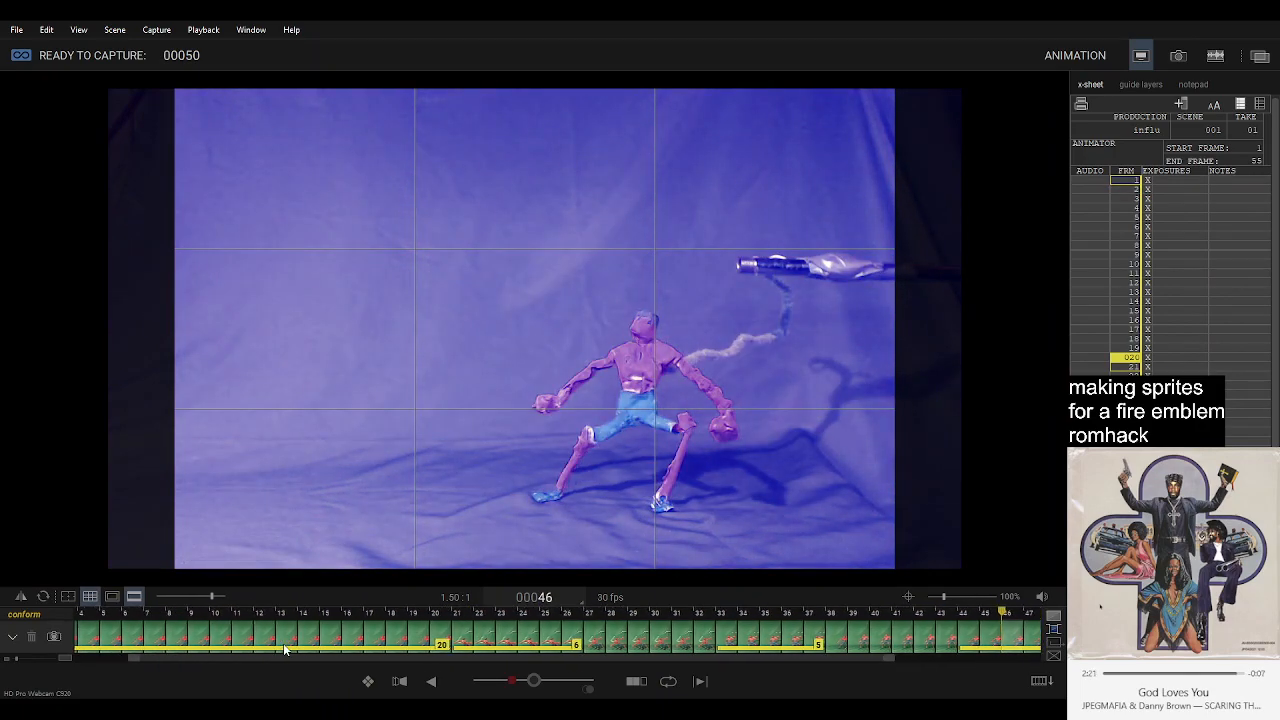
left_click(108, 638)
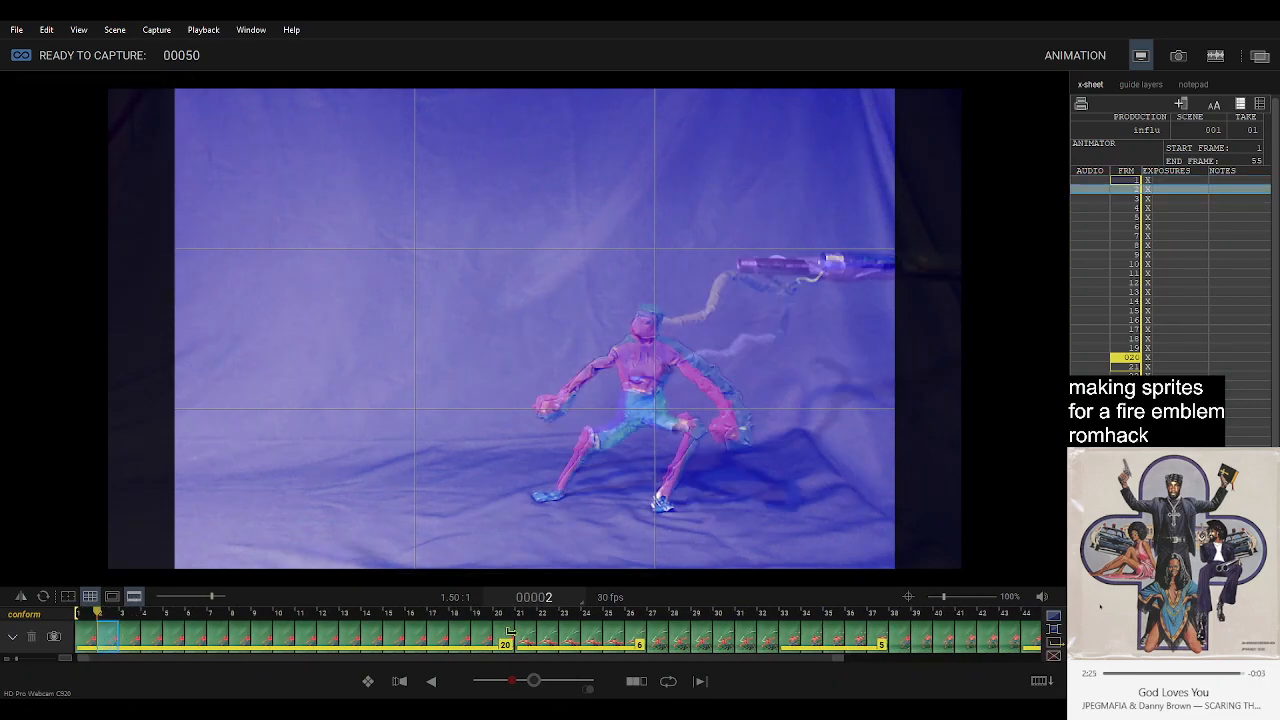
left_click(503, 640, "shift")
key("Delete")
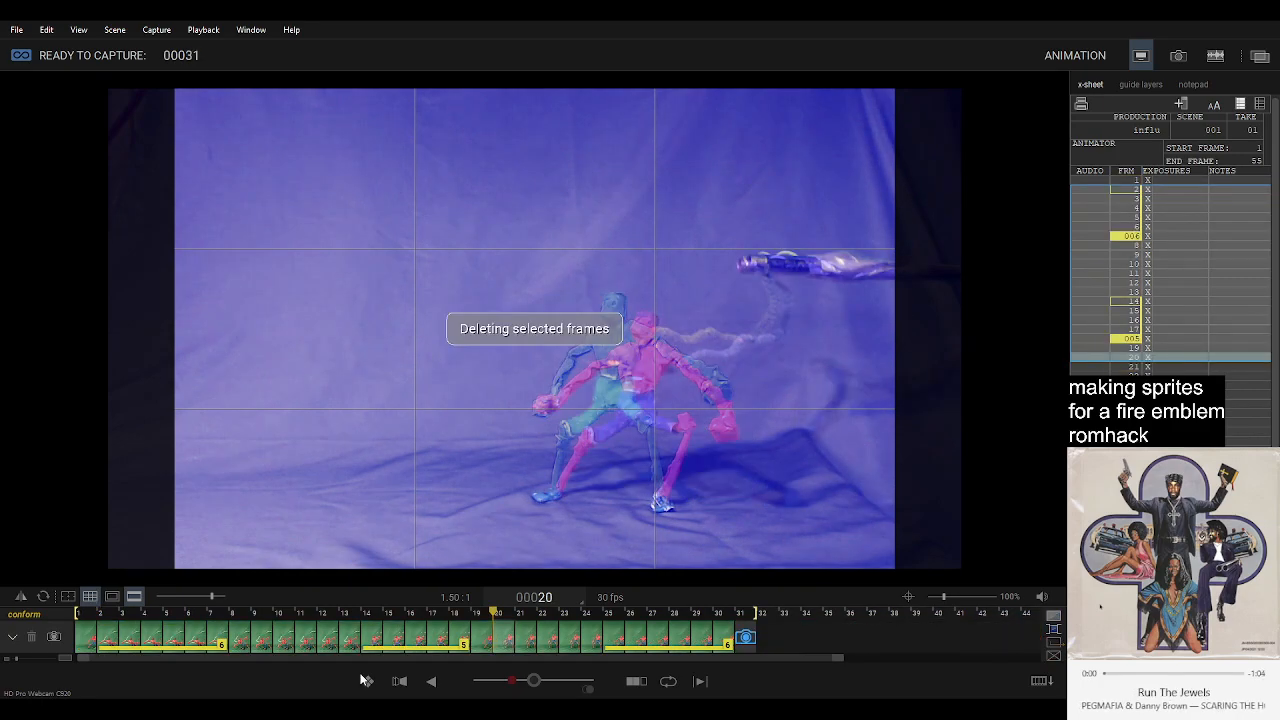
left_click(100, 637)
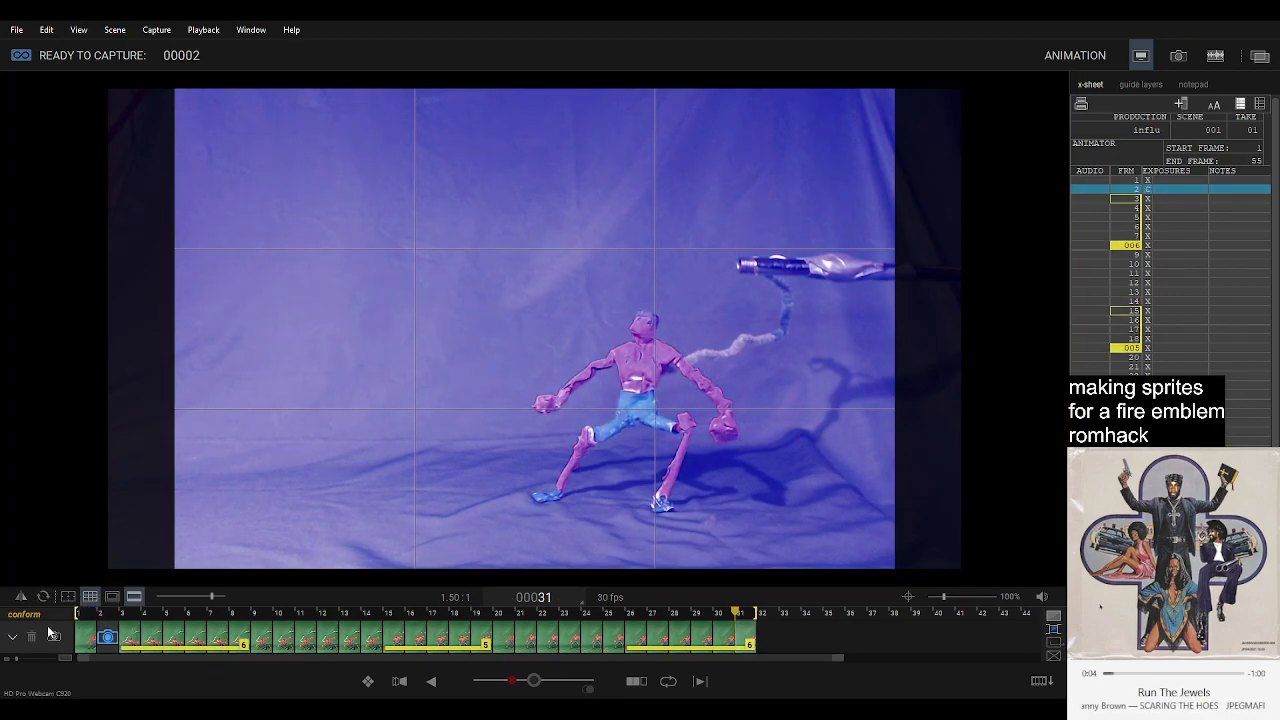
Compare the live pose at frame 2 with captured frames 1 and 3, flipping between them to check the figure's alignment.
left_click(84, 640)
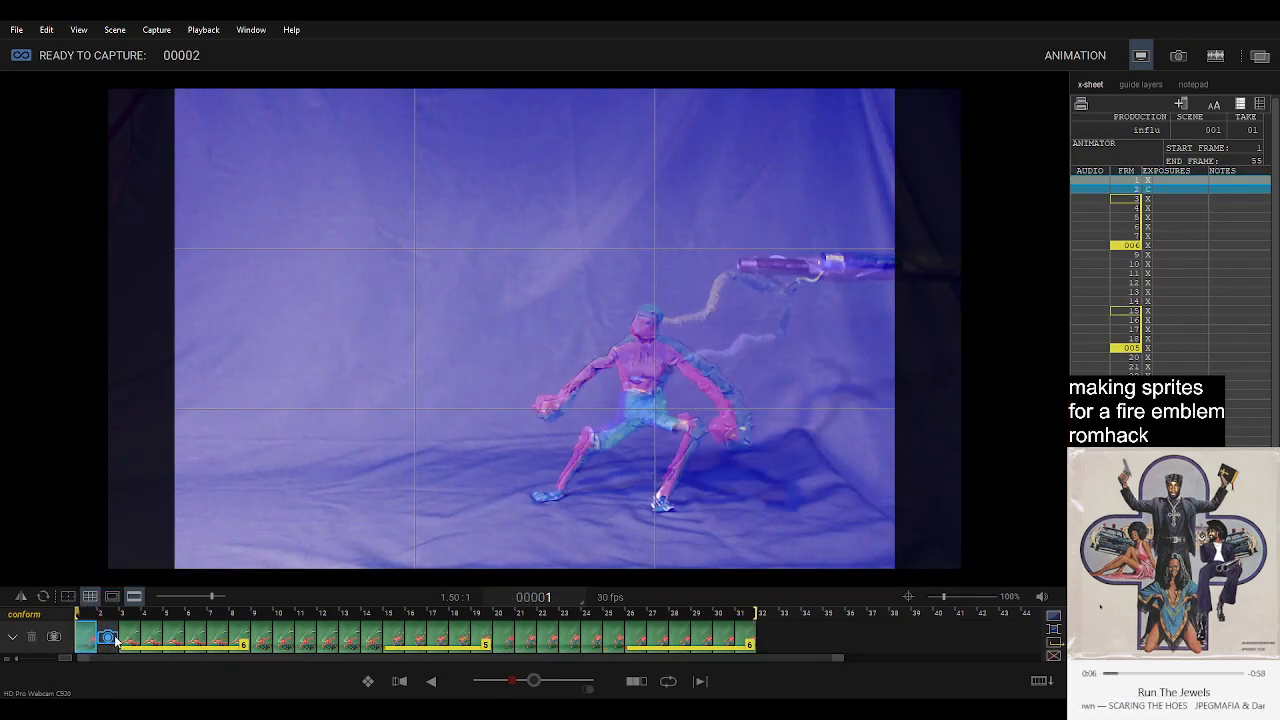
left_click(105, 638)
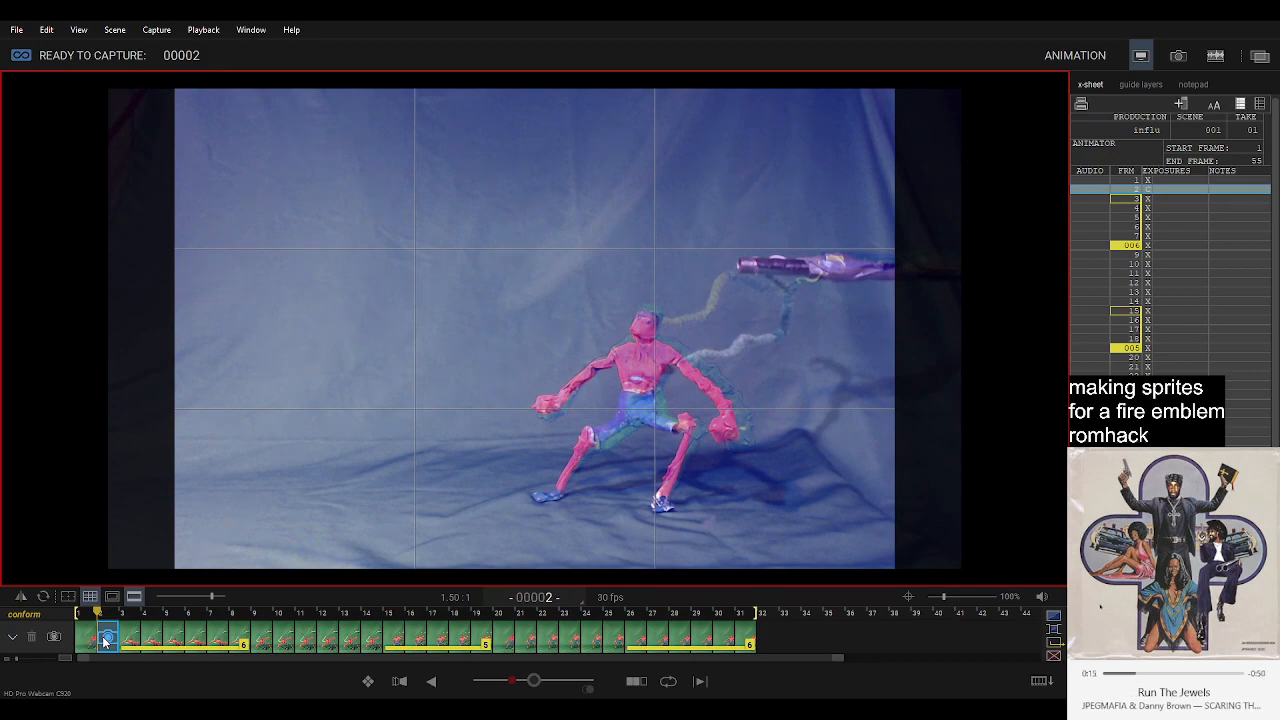
left_click(135, 641)
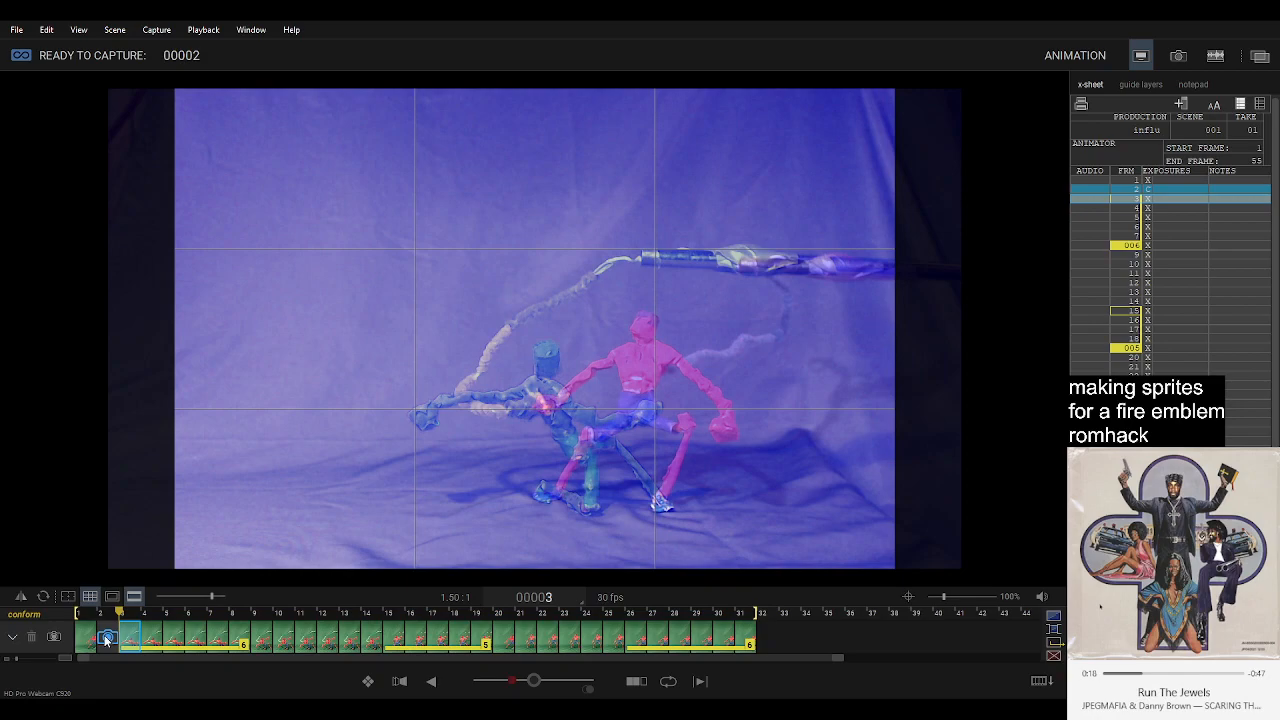
left_click(107, 640)
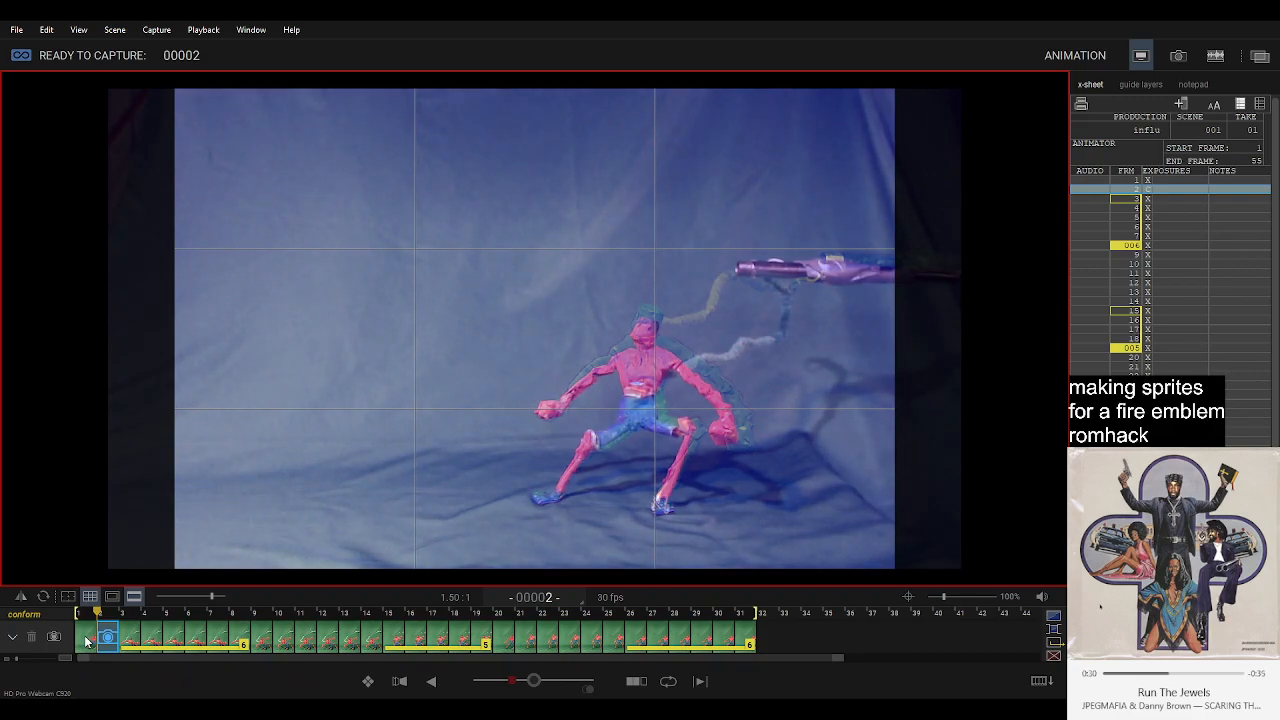
key("Return")
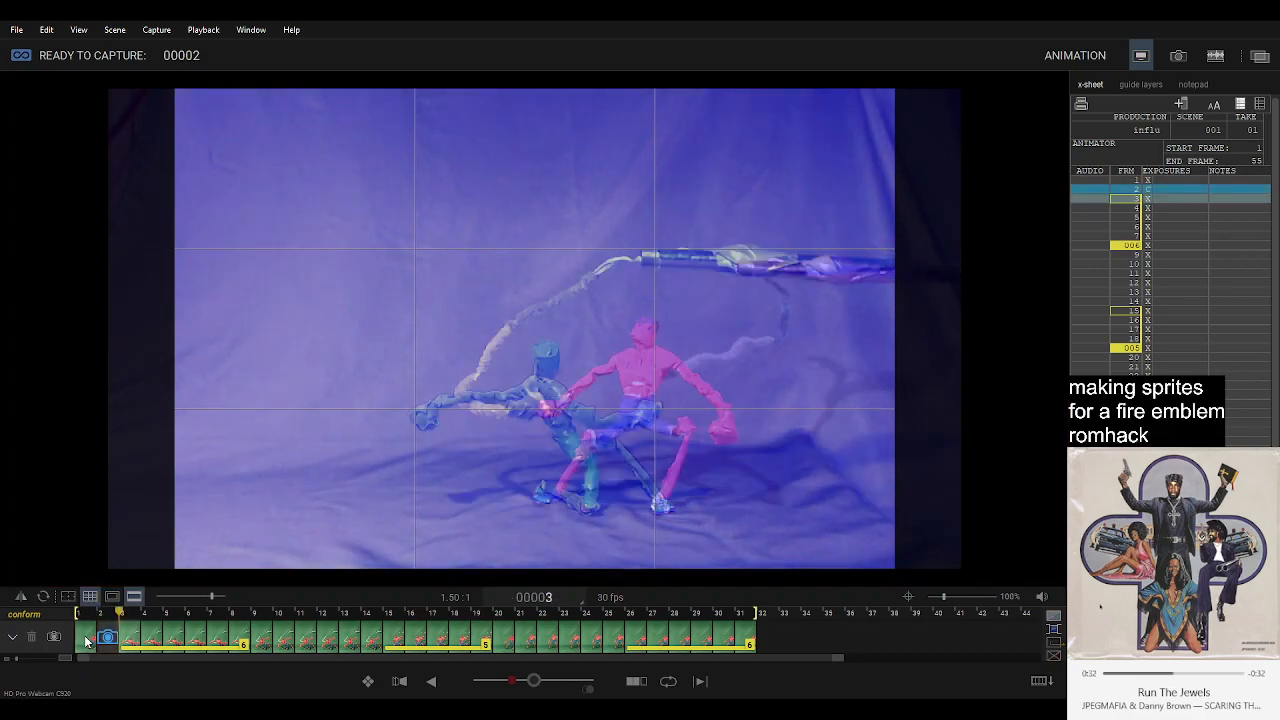
key("Left")
key("Right")
key("Left")
key("Right")
key("Left")
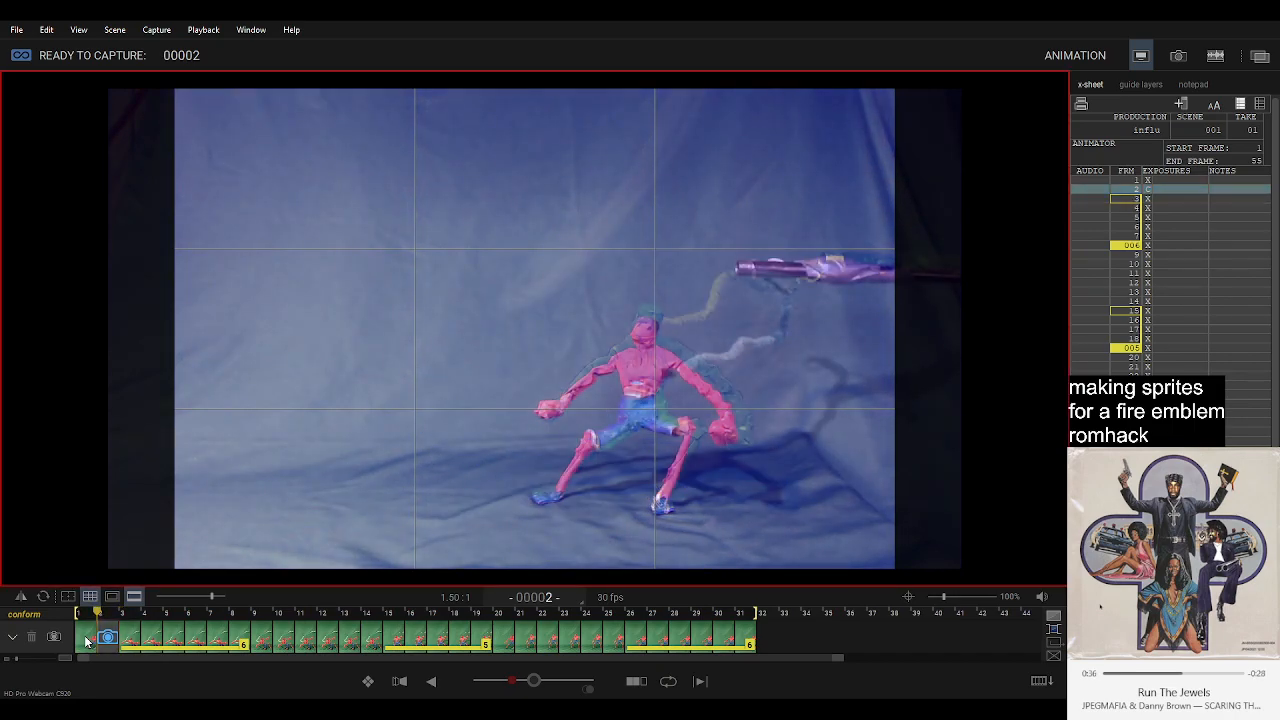
key("Right")
key("Left")
key("Right")
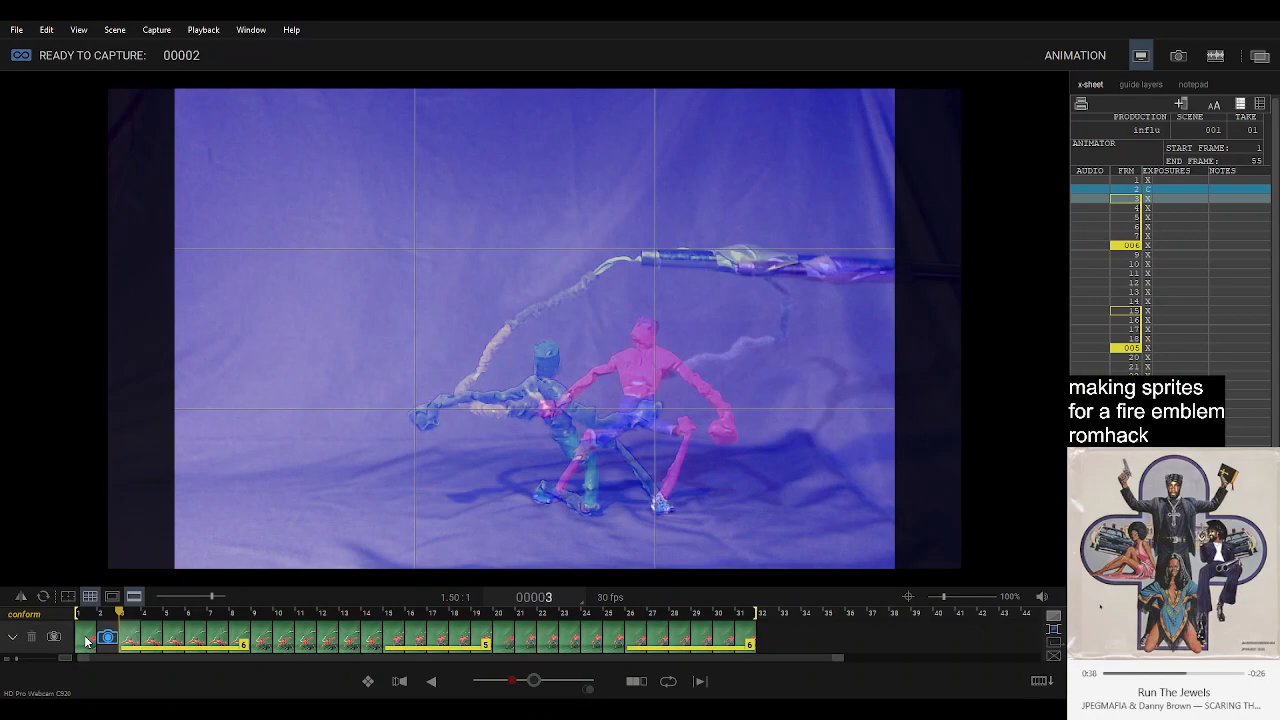
key("Left")
key("Right")
key("Right")
key("Left")
key("Left")
key("Right")
key("Left")
key("Right")
key("Left")
key("Left")
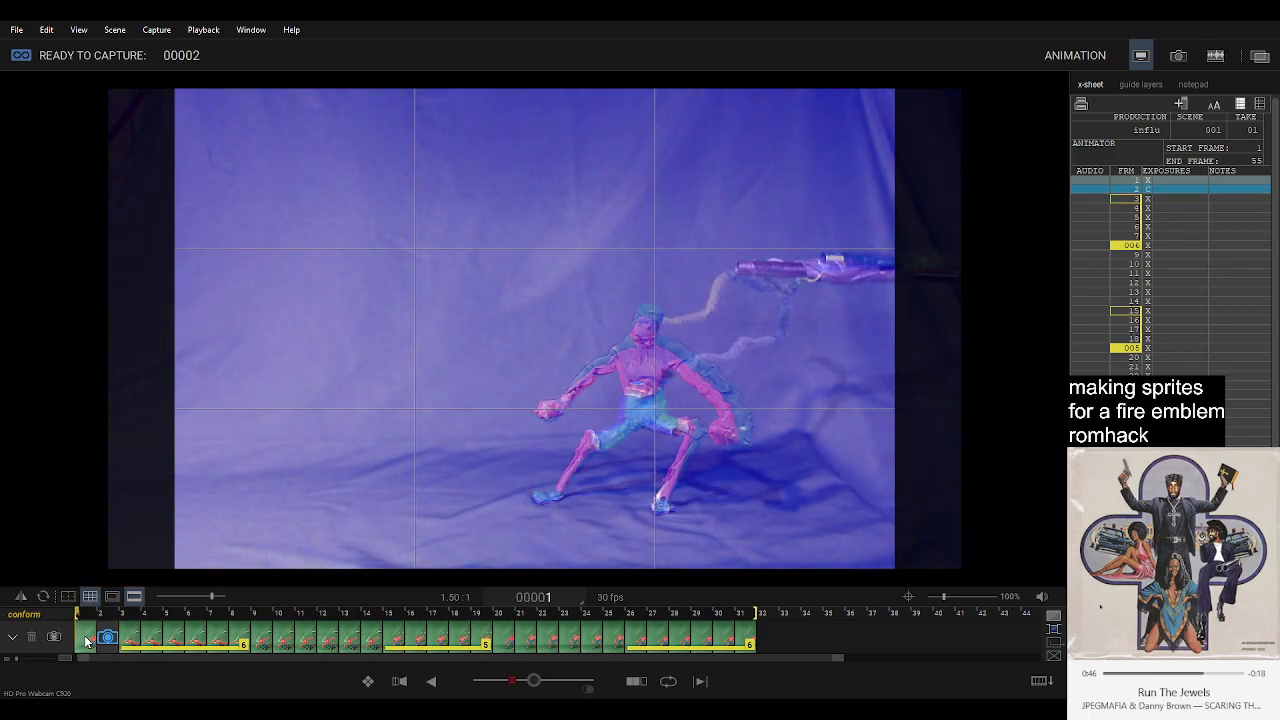
key("Right")
key("Right")
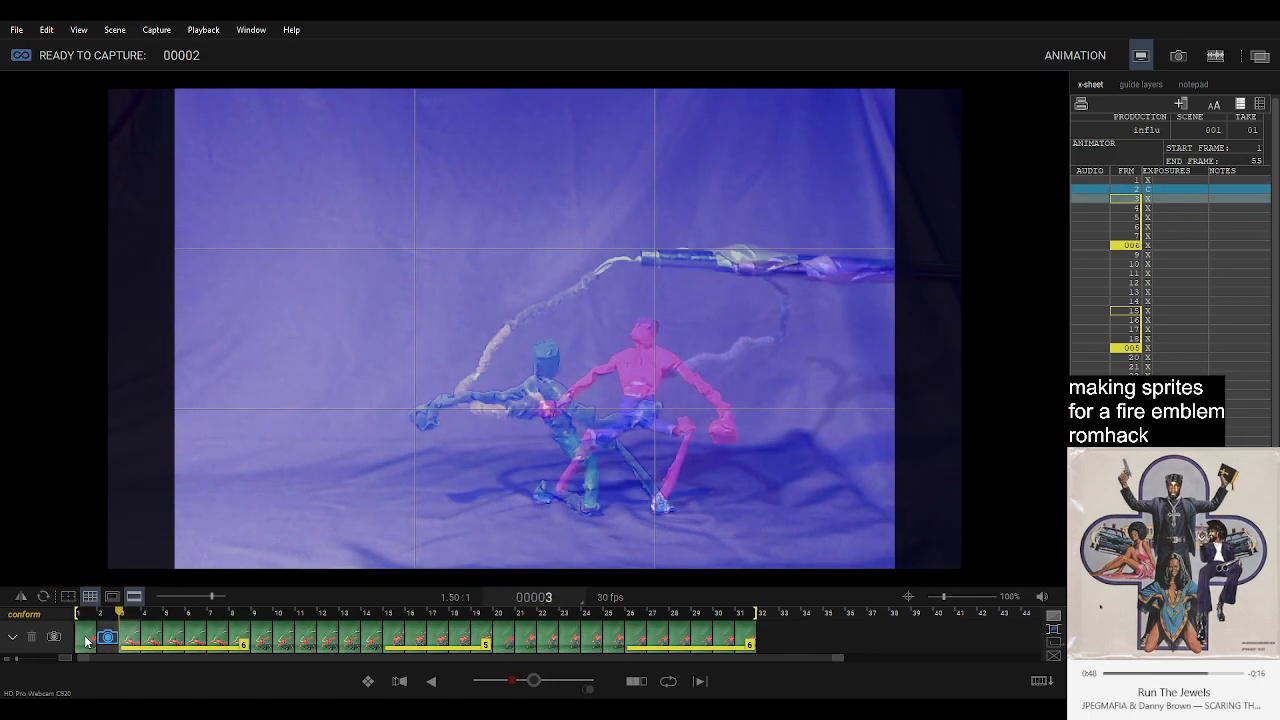
key("Left")
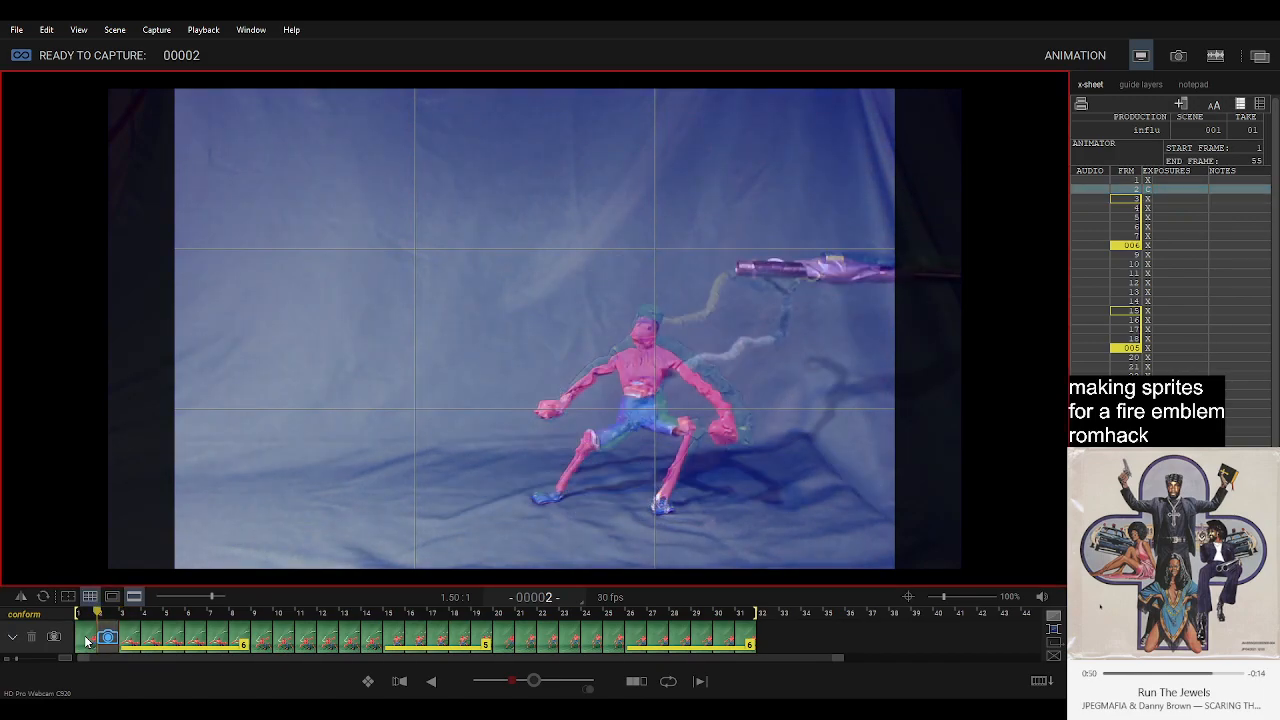
key("Right")
key("Left")
key("Right")
key("Left")
key("Right")
key("Left")
key("Right")
key("Left")
key("Right")
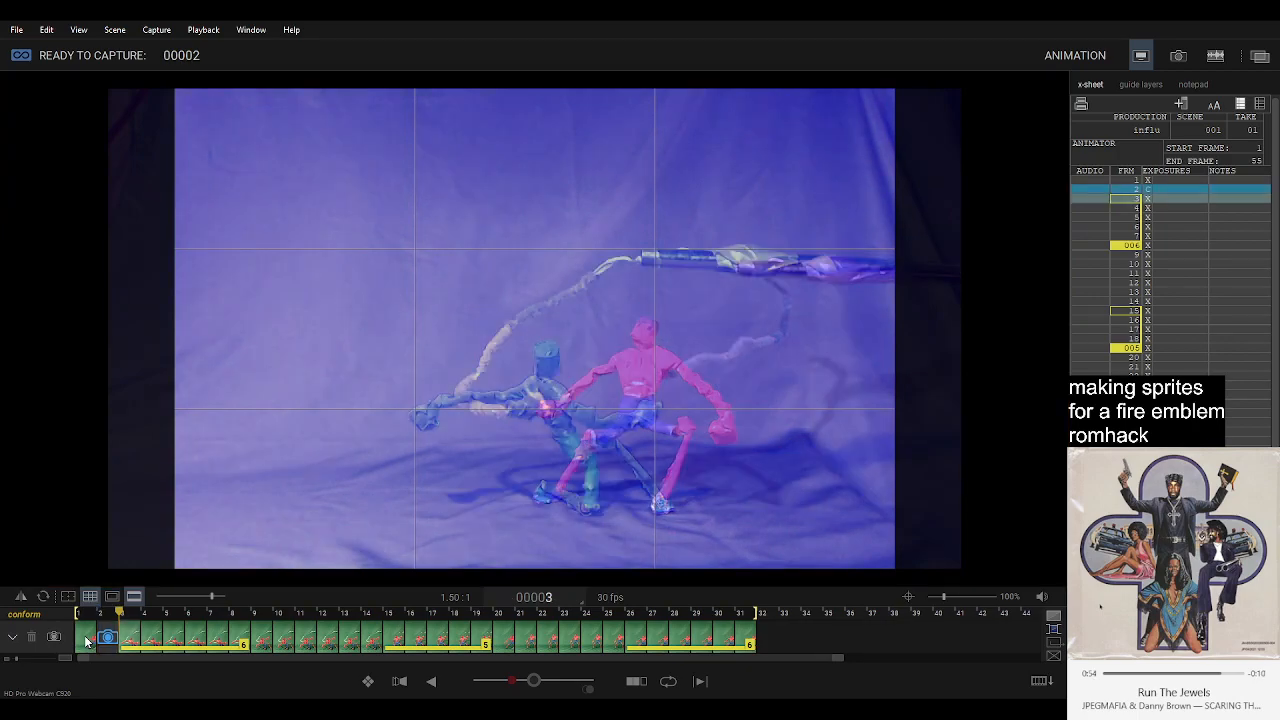
key("Left")
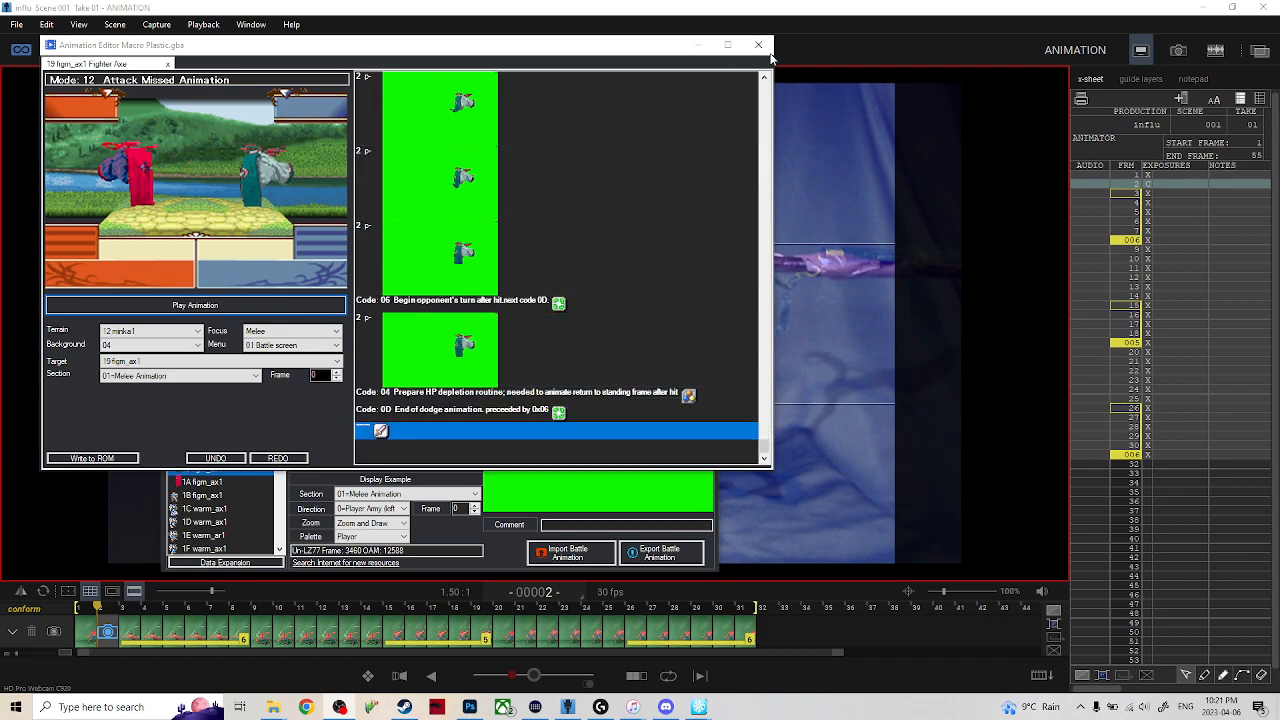
Switch back to Dragonframe from the battle animation editor and recheck the adjusted live pose at frame 2 against frames 1 and 3.
left_click(983, 630)
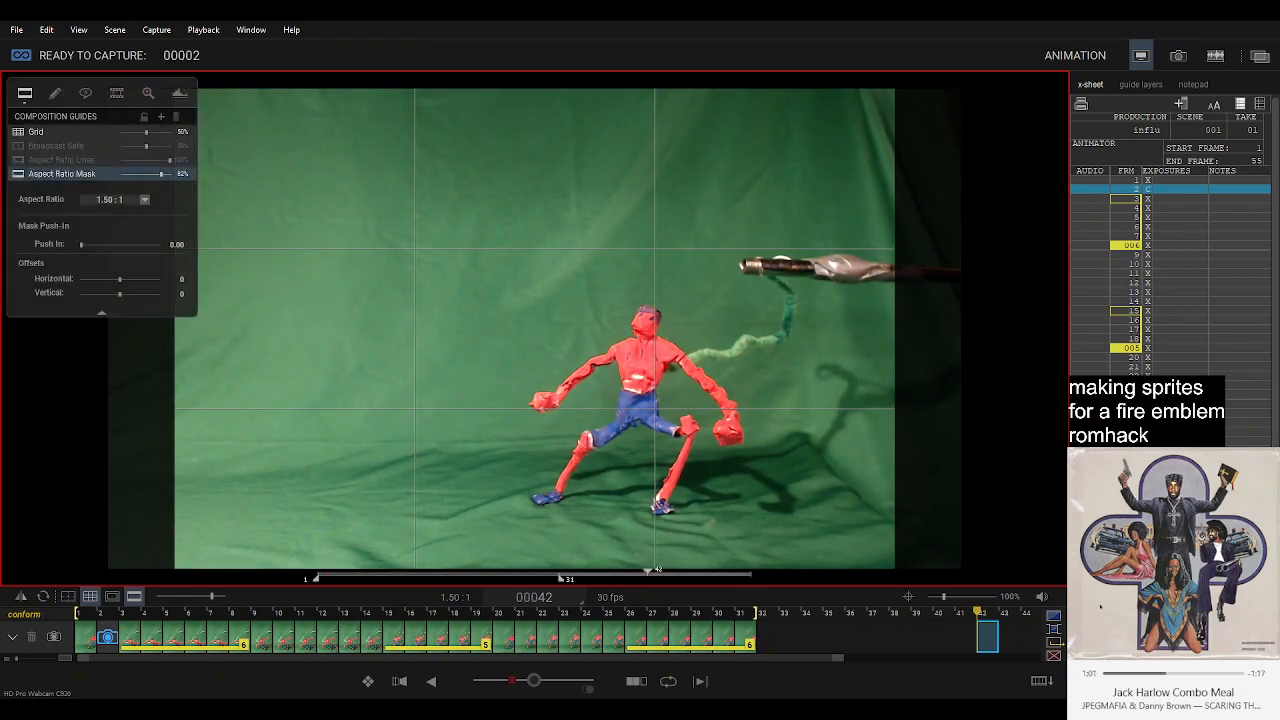
left_click(111, 641)
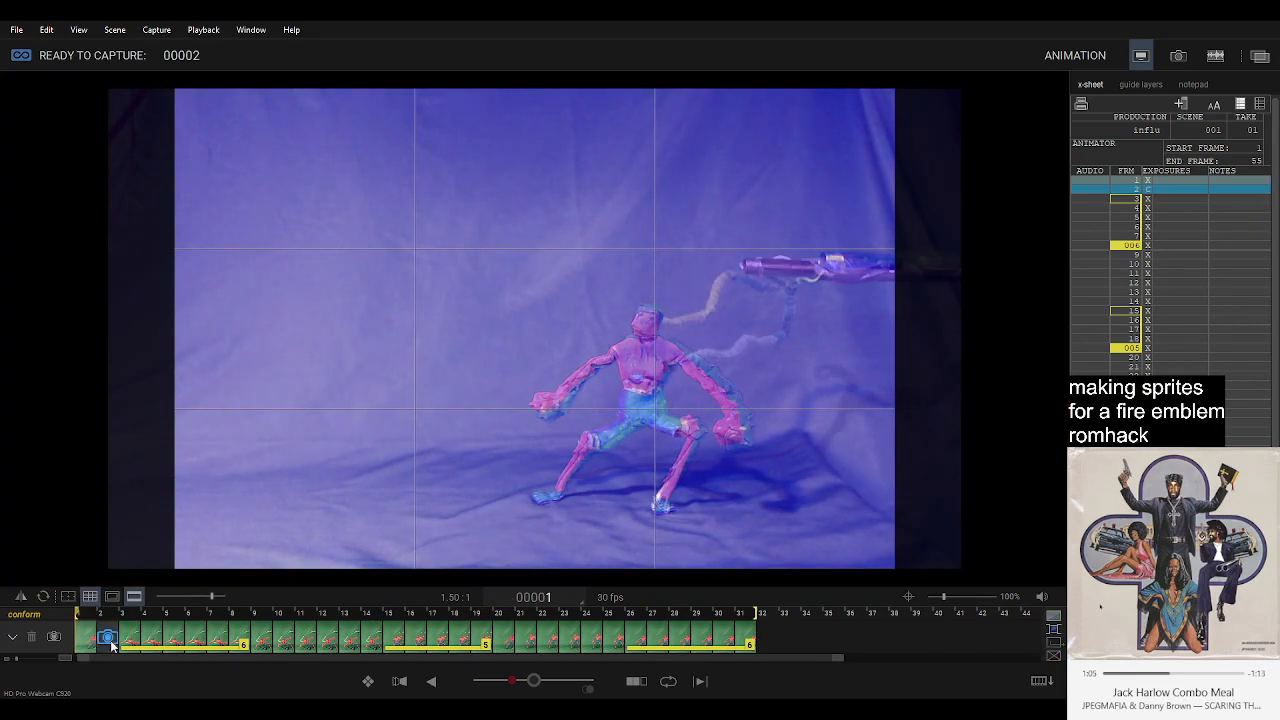
key("Right")
key("Left")
key("Right")
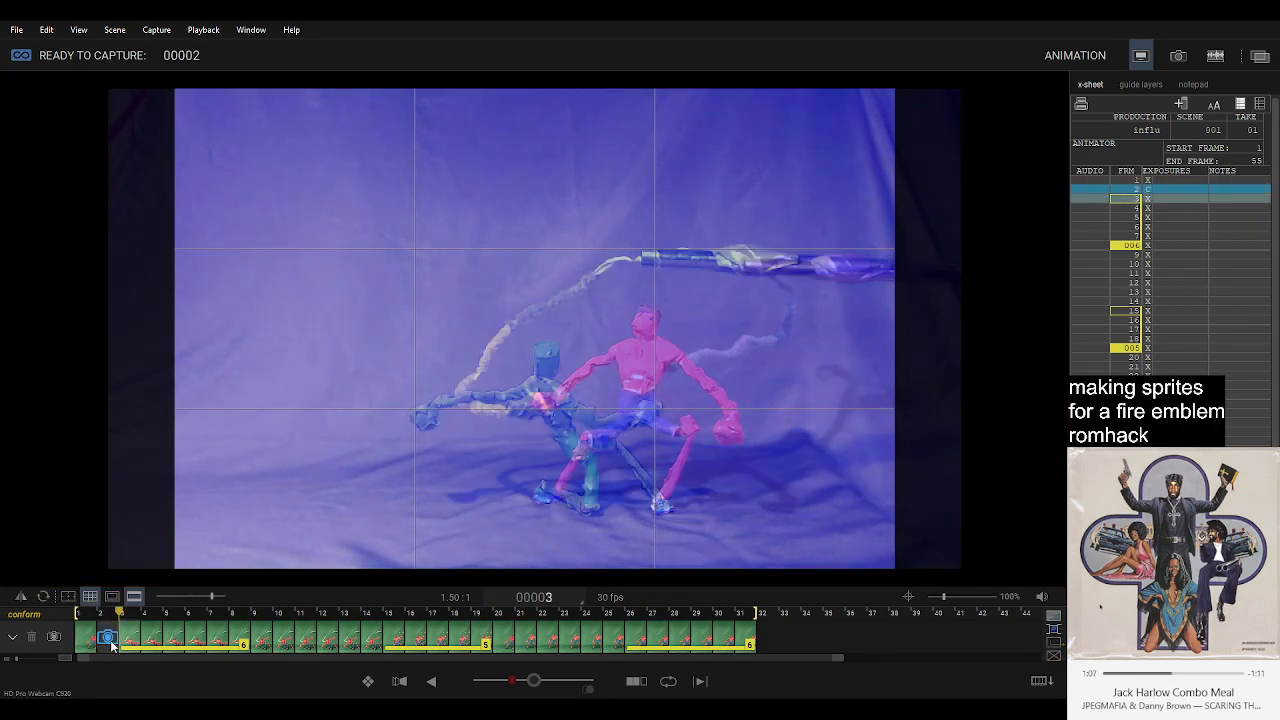
key("Left")
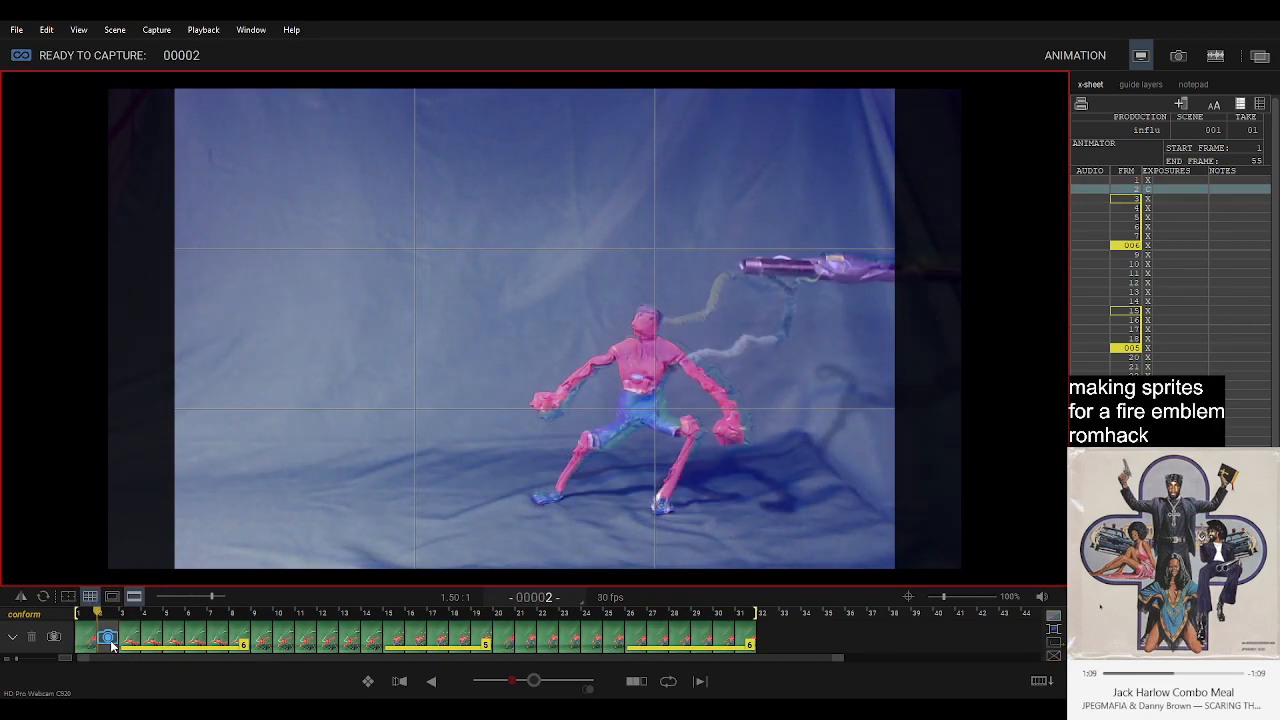
key("Right")
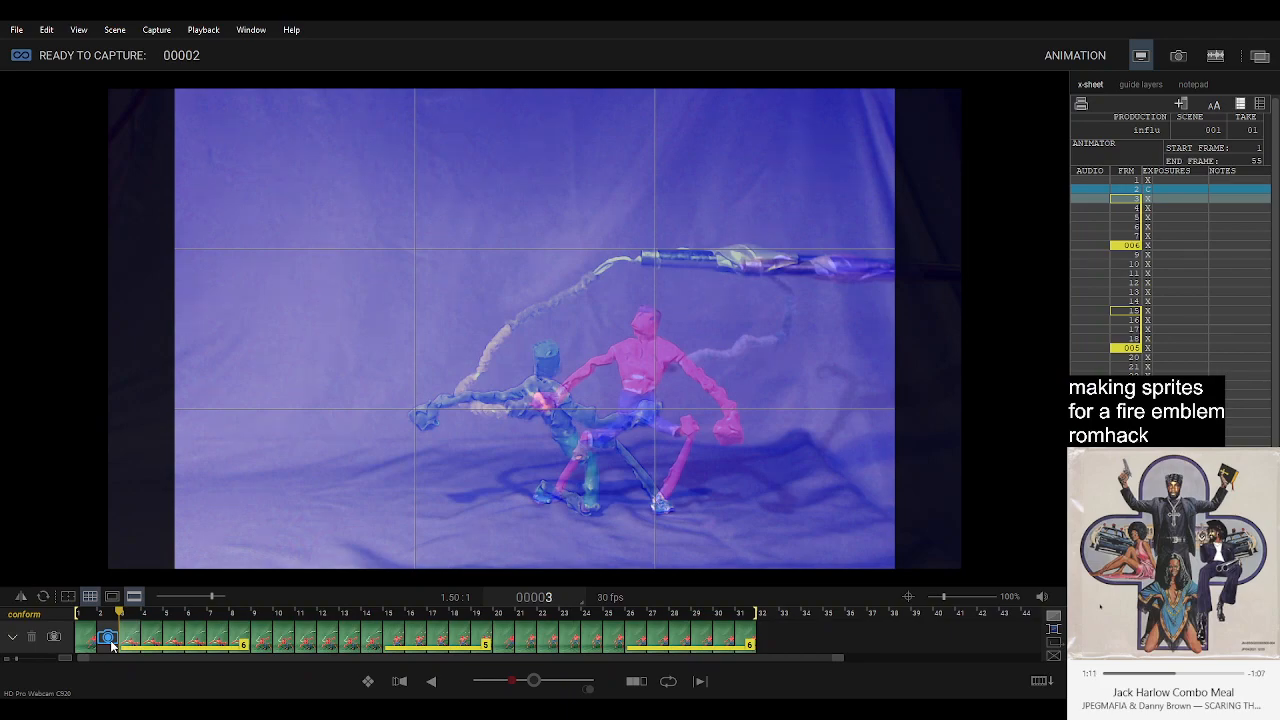
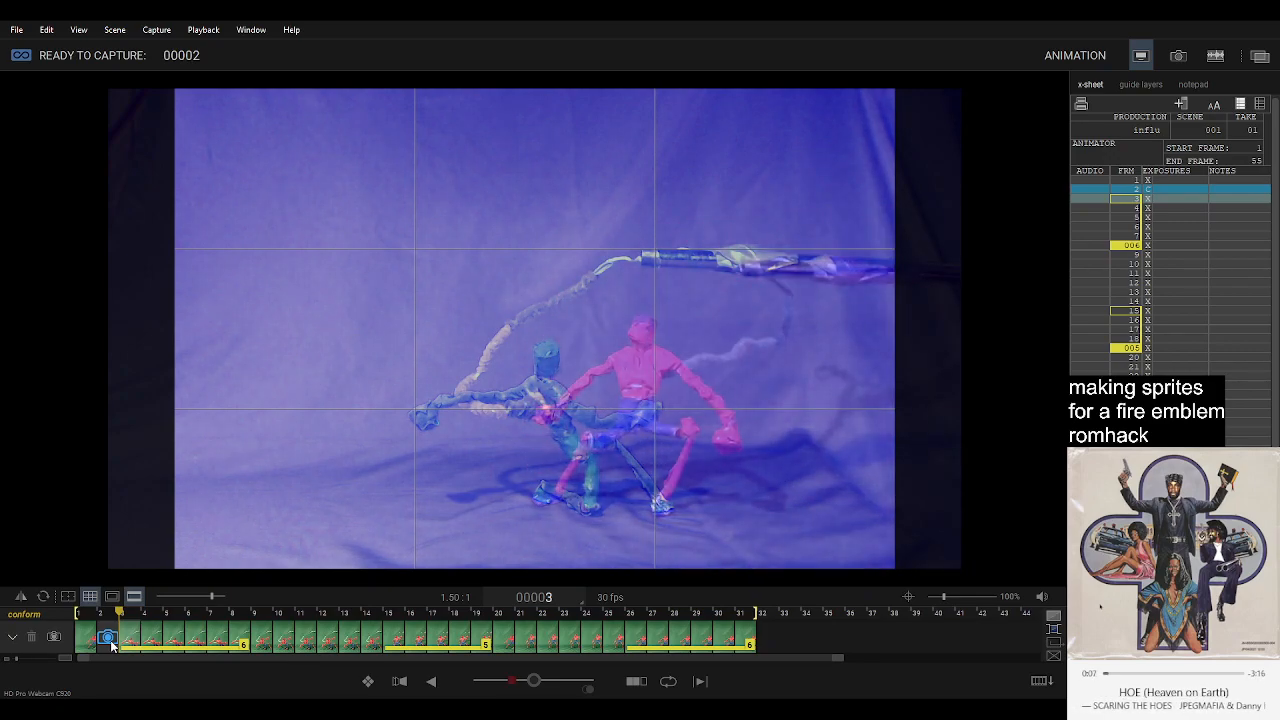
Check the live pose against the neighbouring frames and capture frames 2 and 3, lowering the figure's pose between shots.
key("Left")
key("Left")
key("Right")
key("Return")
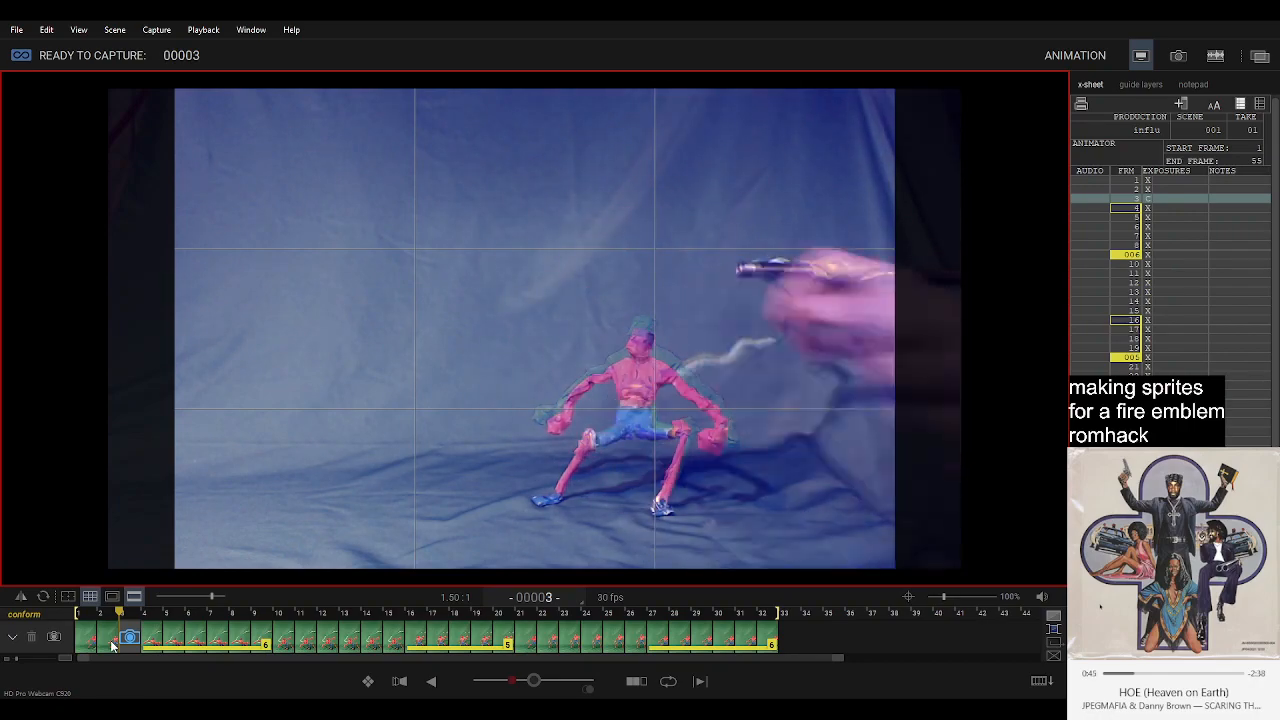
key("Return")
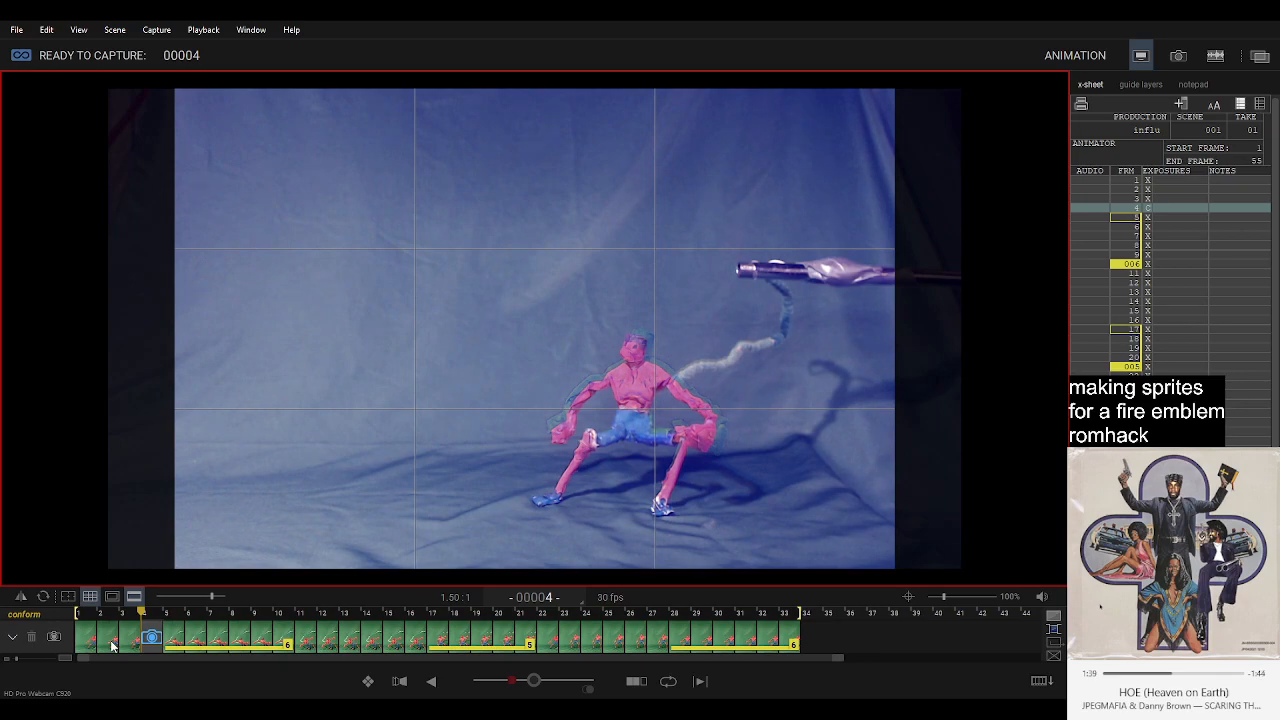
Compare the live pose at frame 4 with the following captured frame, and capture frames 4 and 5.
key("Right")
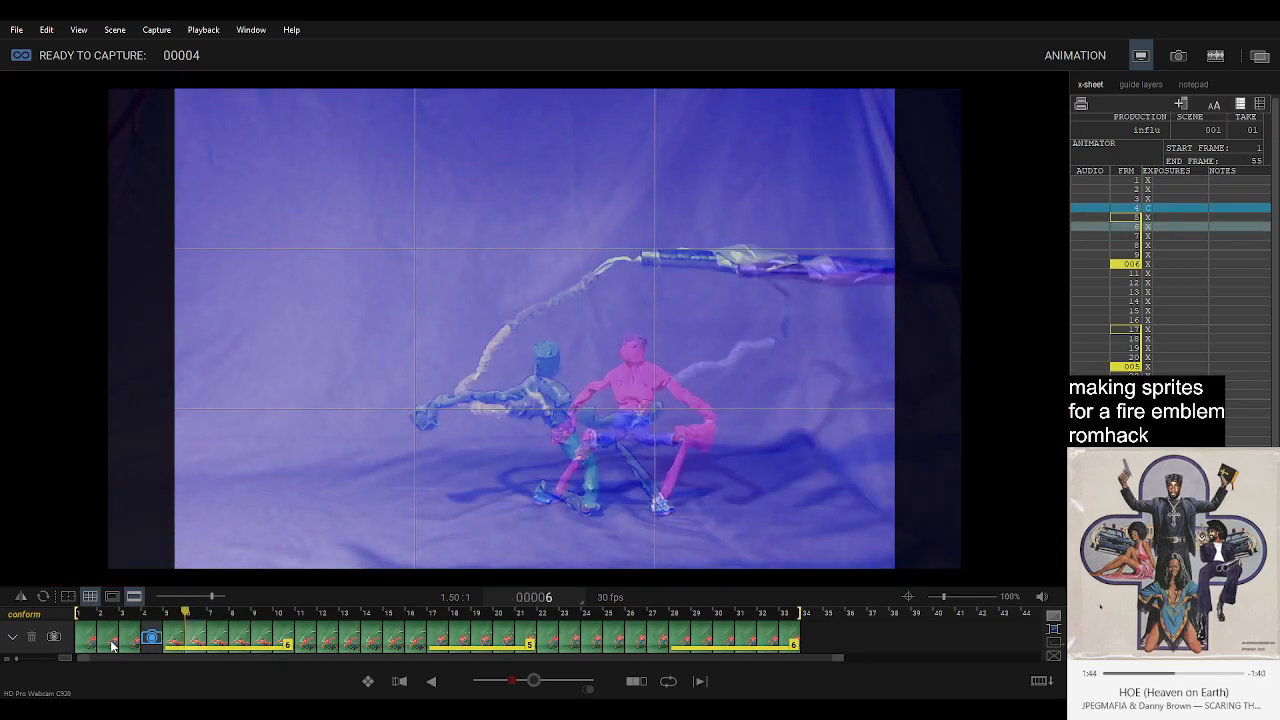
key("Left")
key("Right")
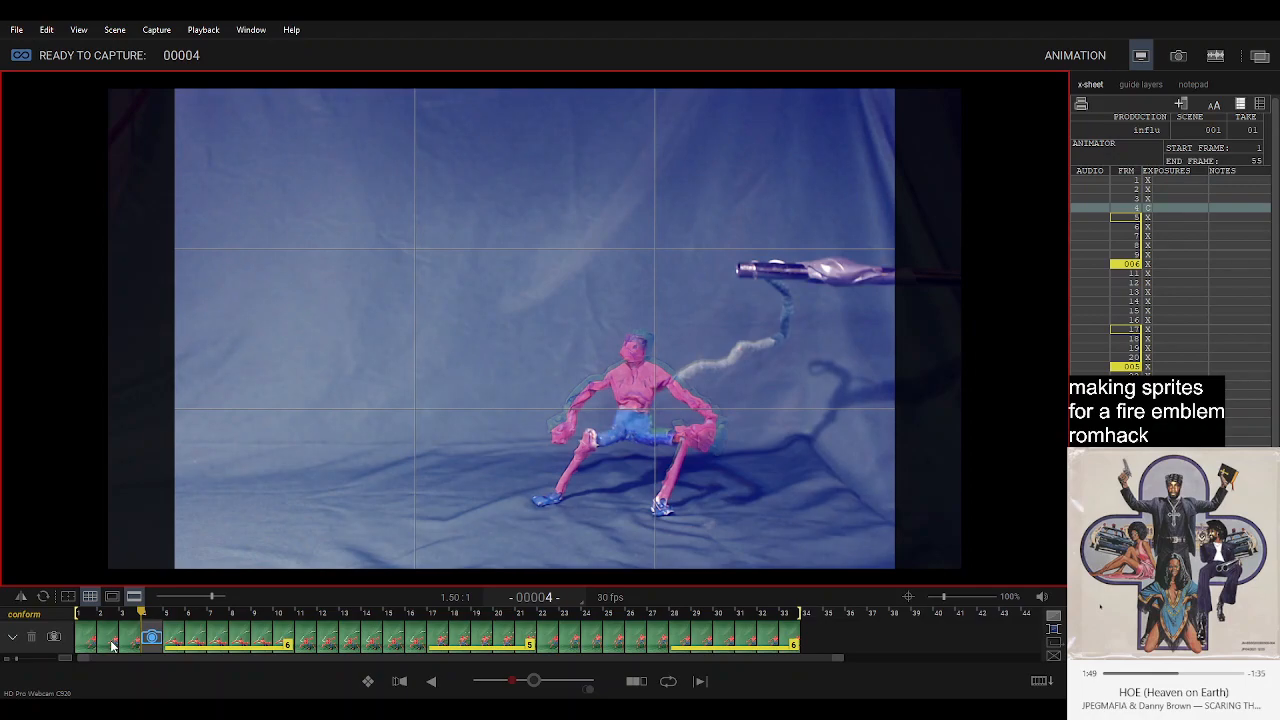
key("Return")
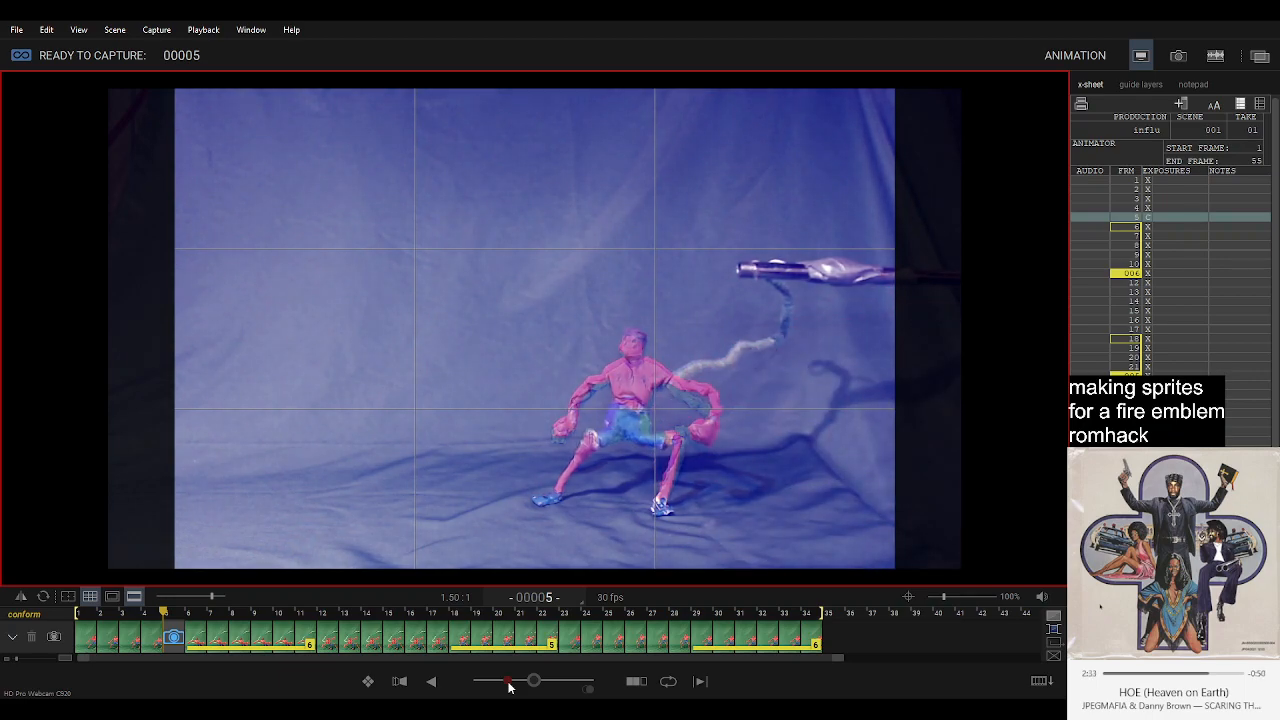
key("Return")
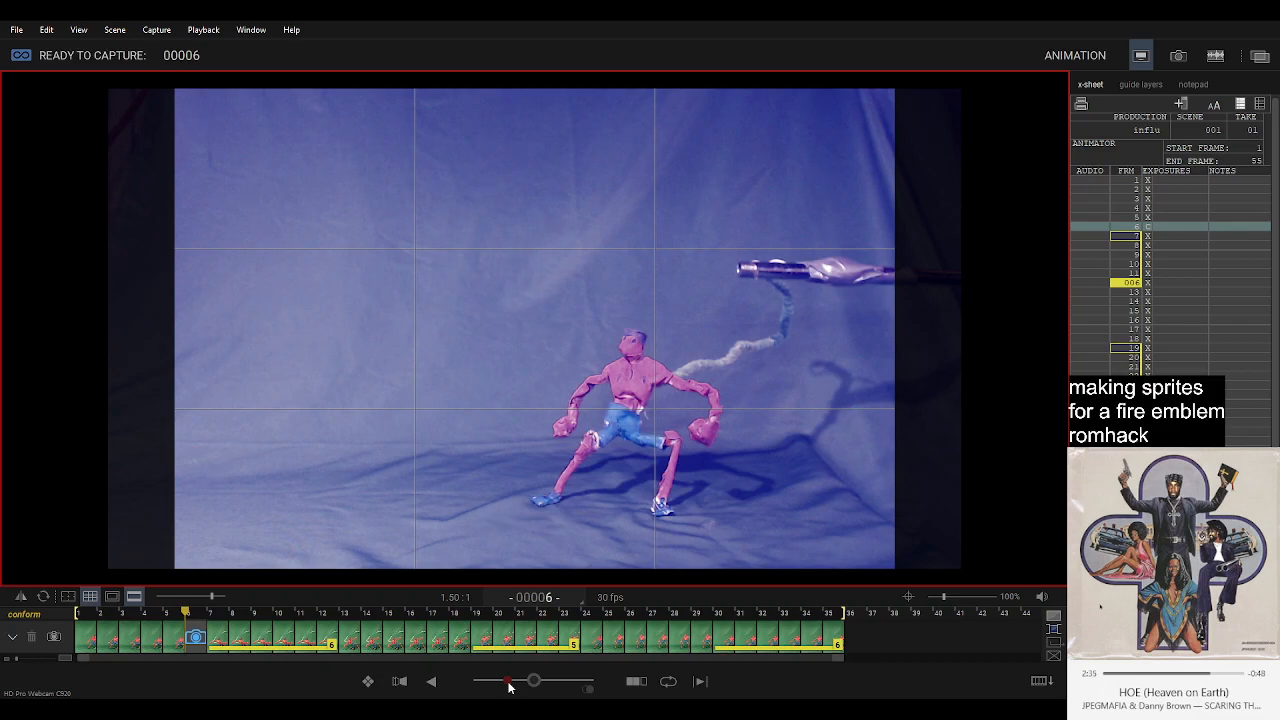
Turn on looping, play the animation through, and return to the live view at frame 6.
key("8")
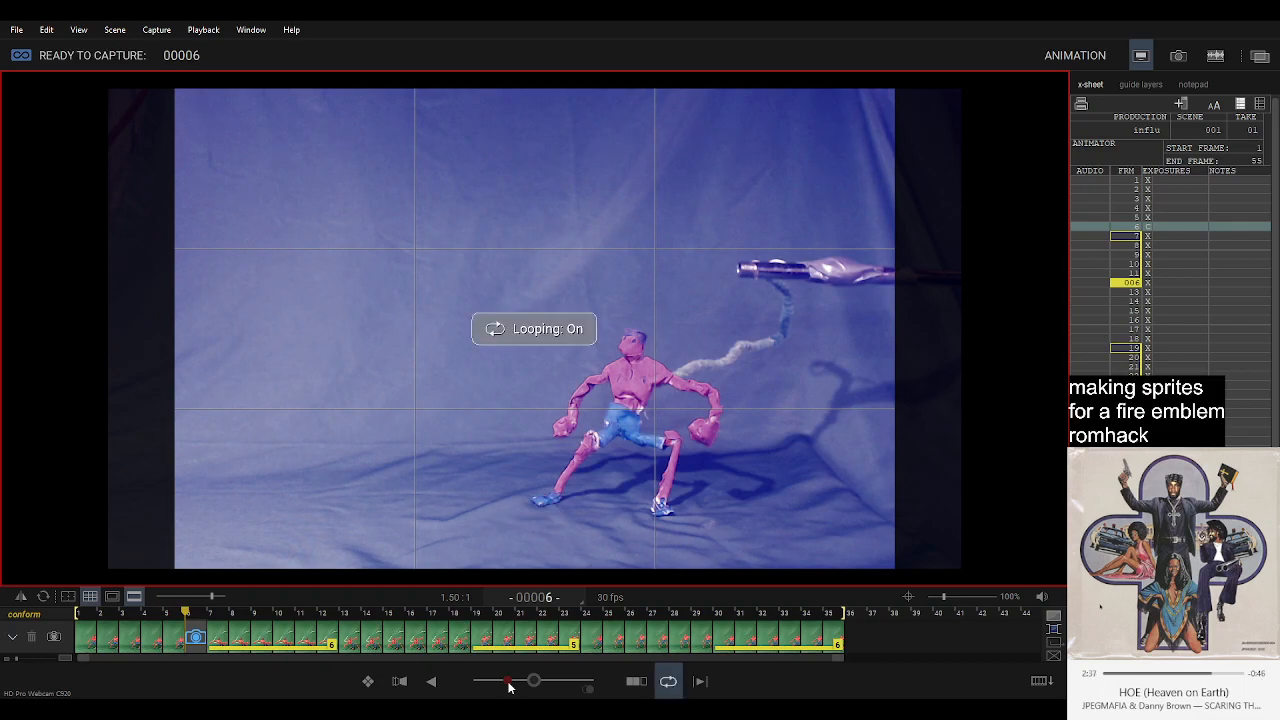
key("0")
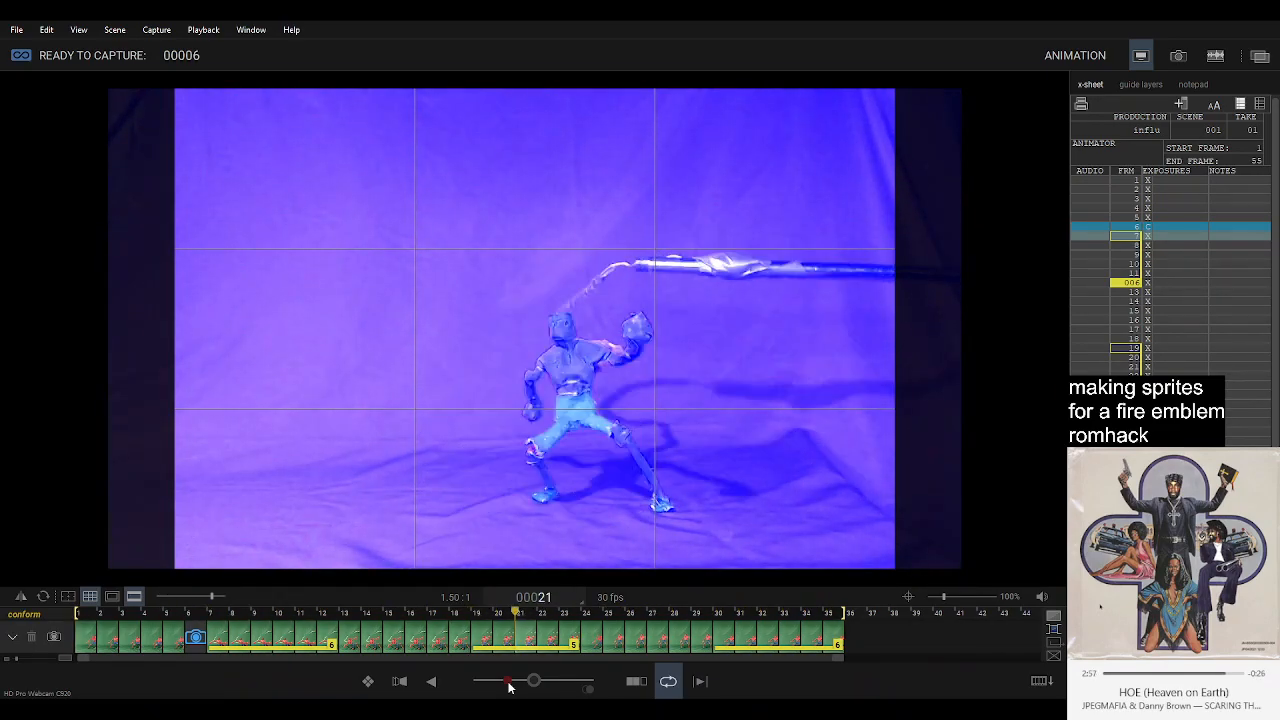
key("3")
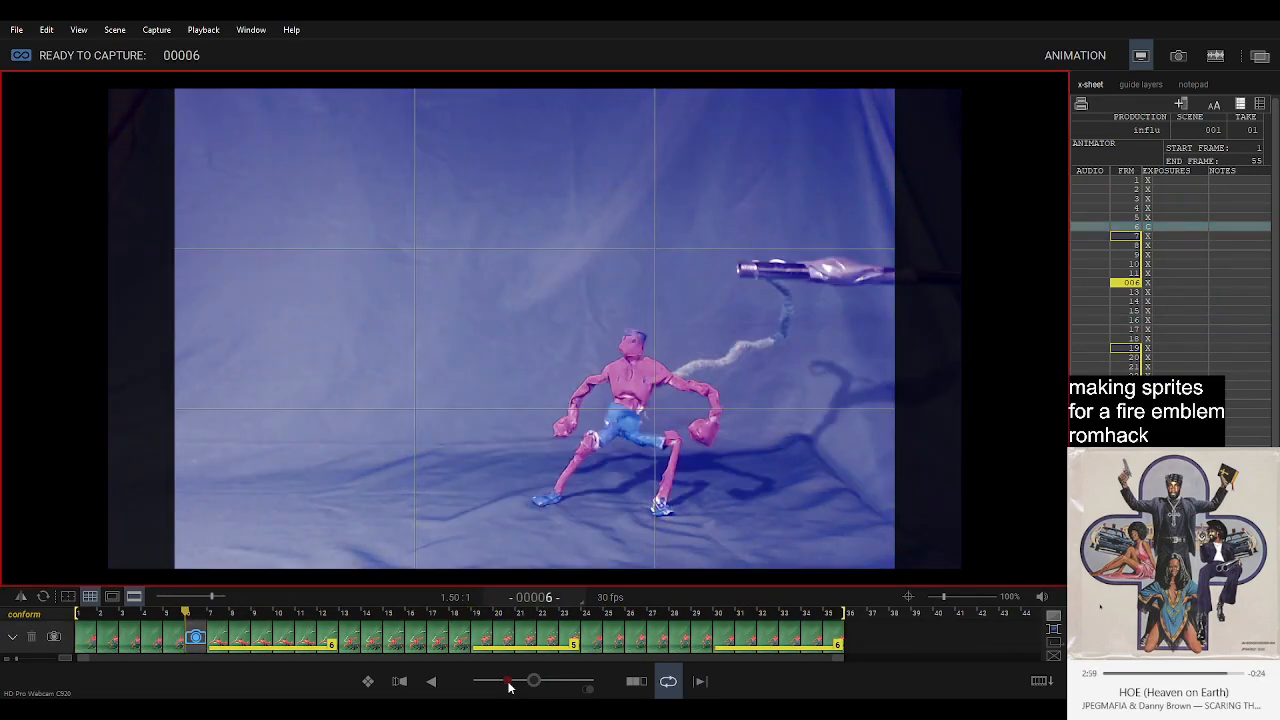
Capture frame 6, delete it and retake it with the figure leaning further back, and play the loop to check it.
key("1")
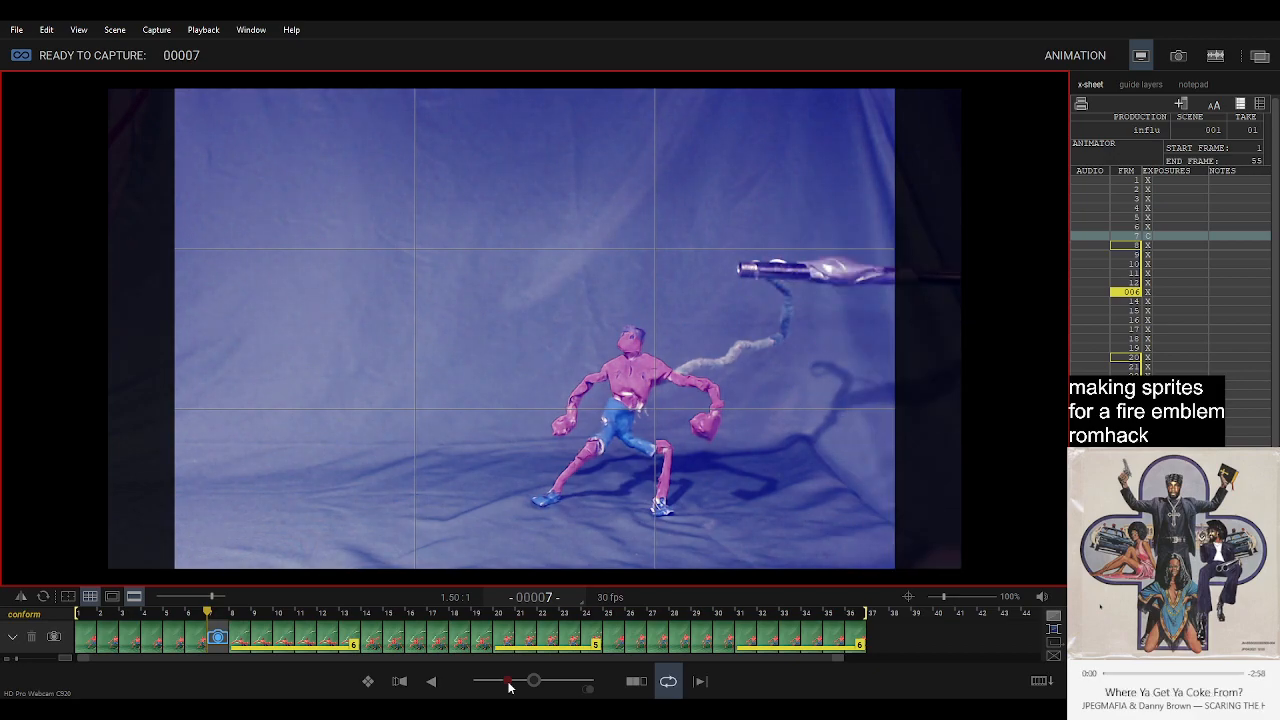
key("Delete")
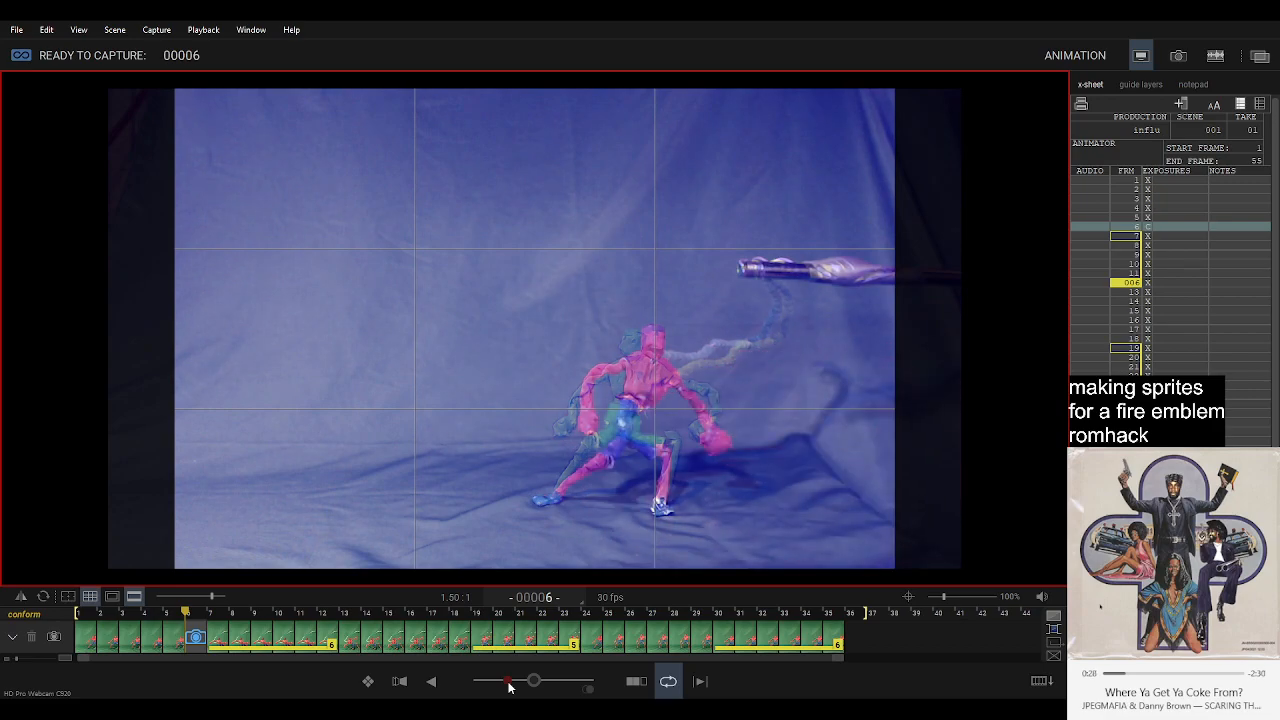
key("Return")
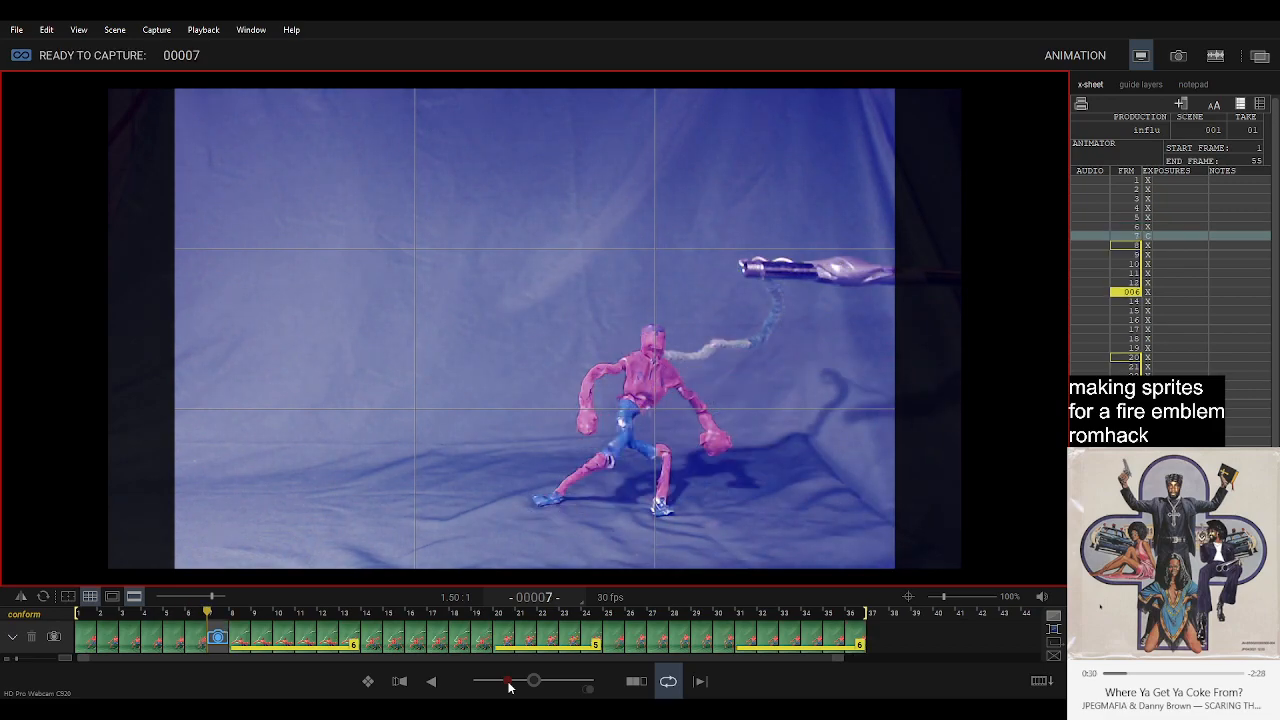
key("0")
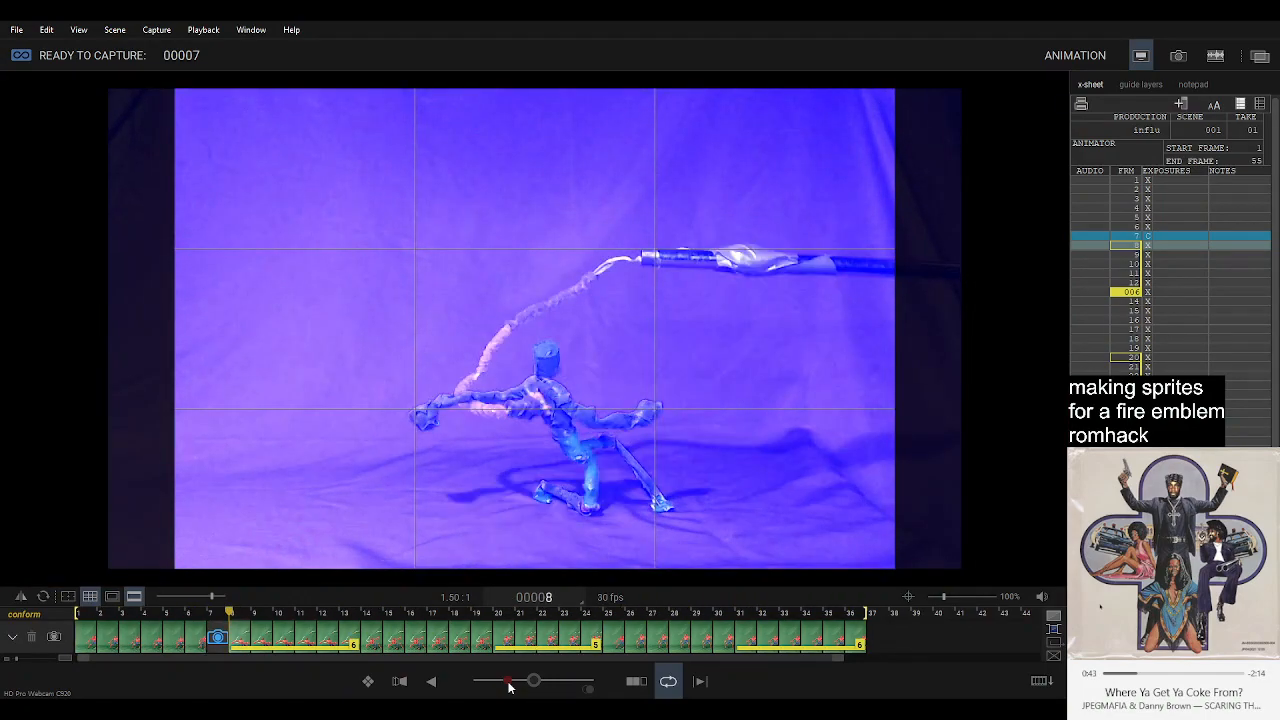
key("3")
Extend the hold of frame 1 to 5 frames.
key("1")
key("1")
key("1")
key("1")
key("1")
key("1")
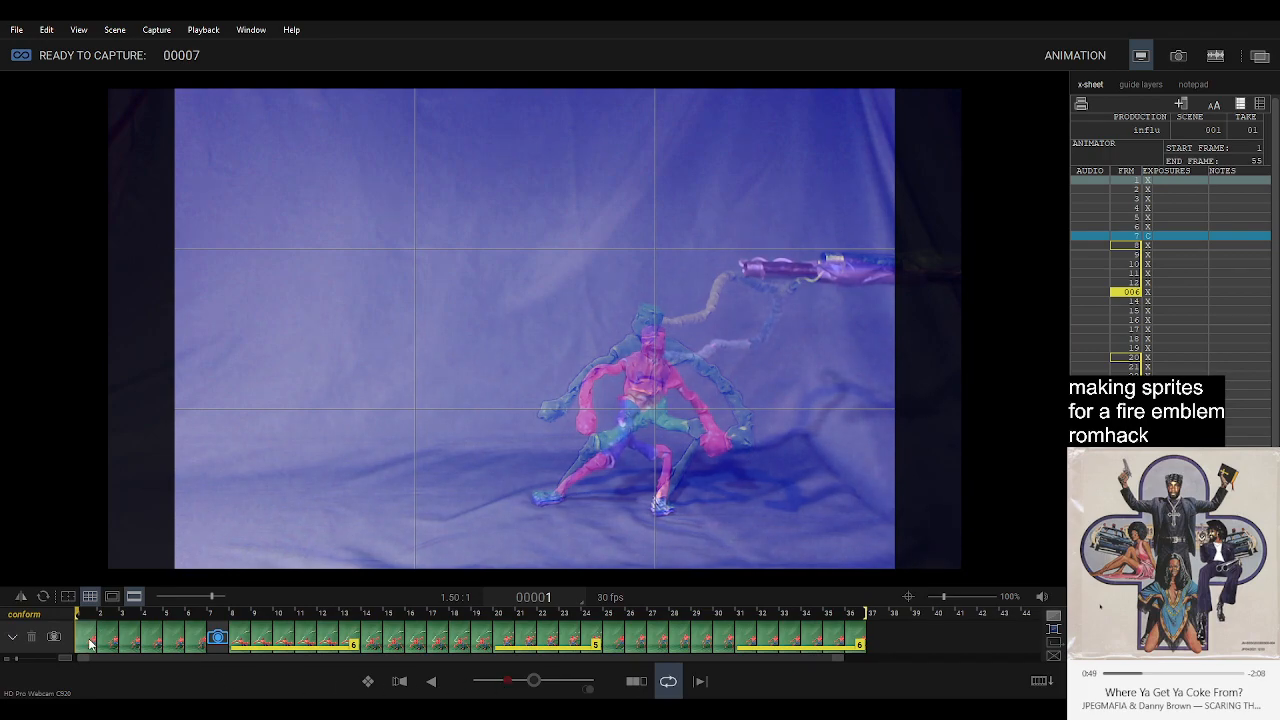
key("2")
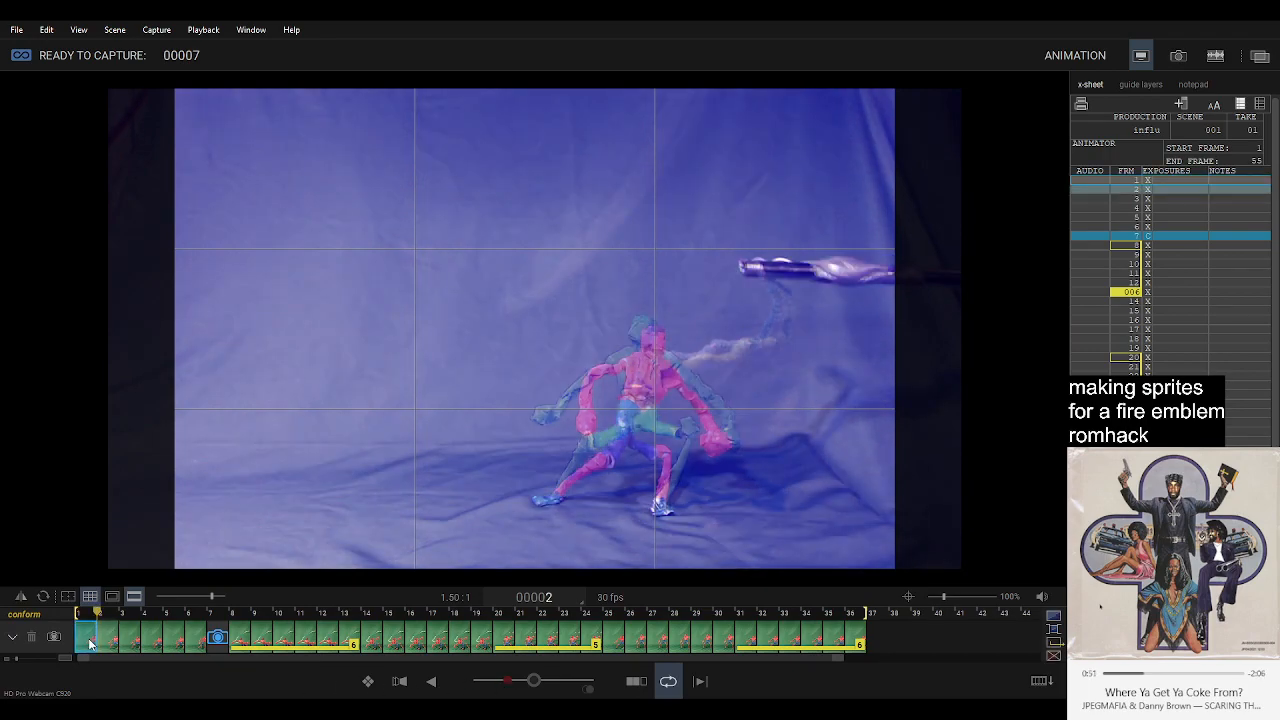
key("plus")
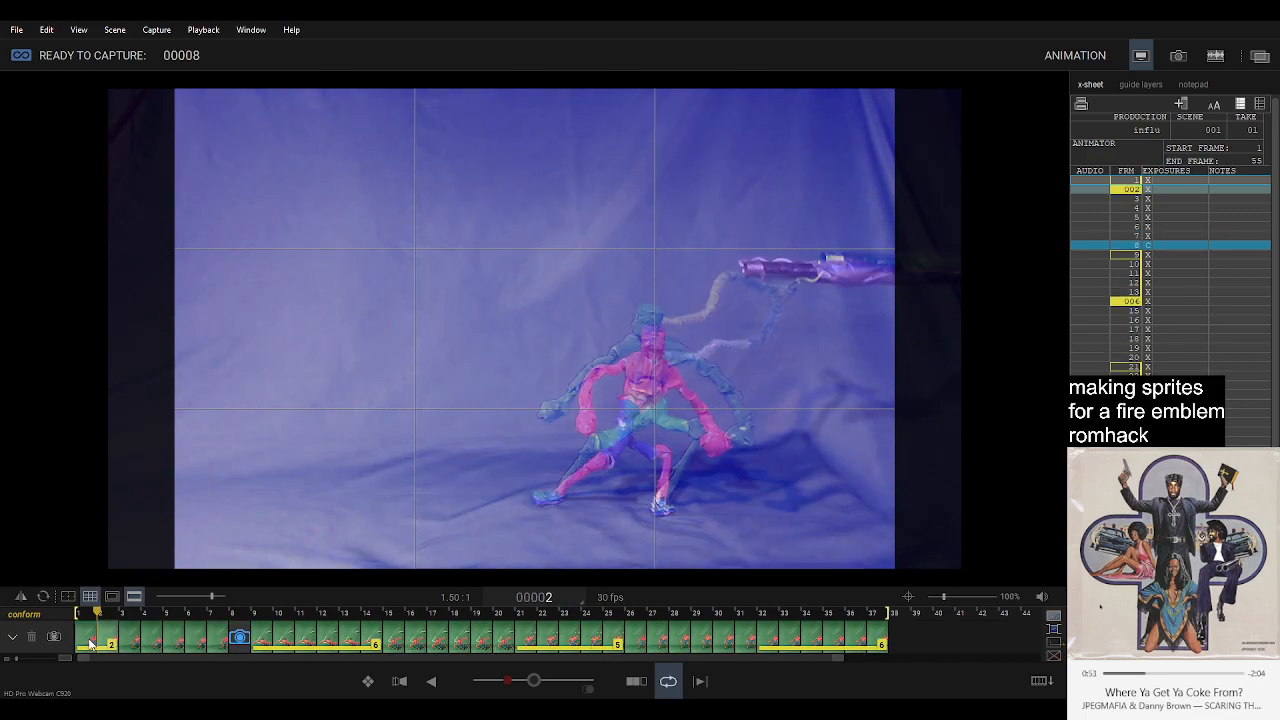
key("plus")
key("plus")
key("plus")
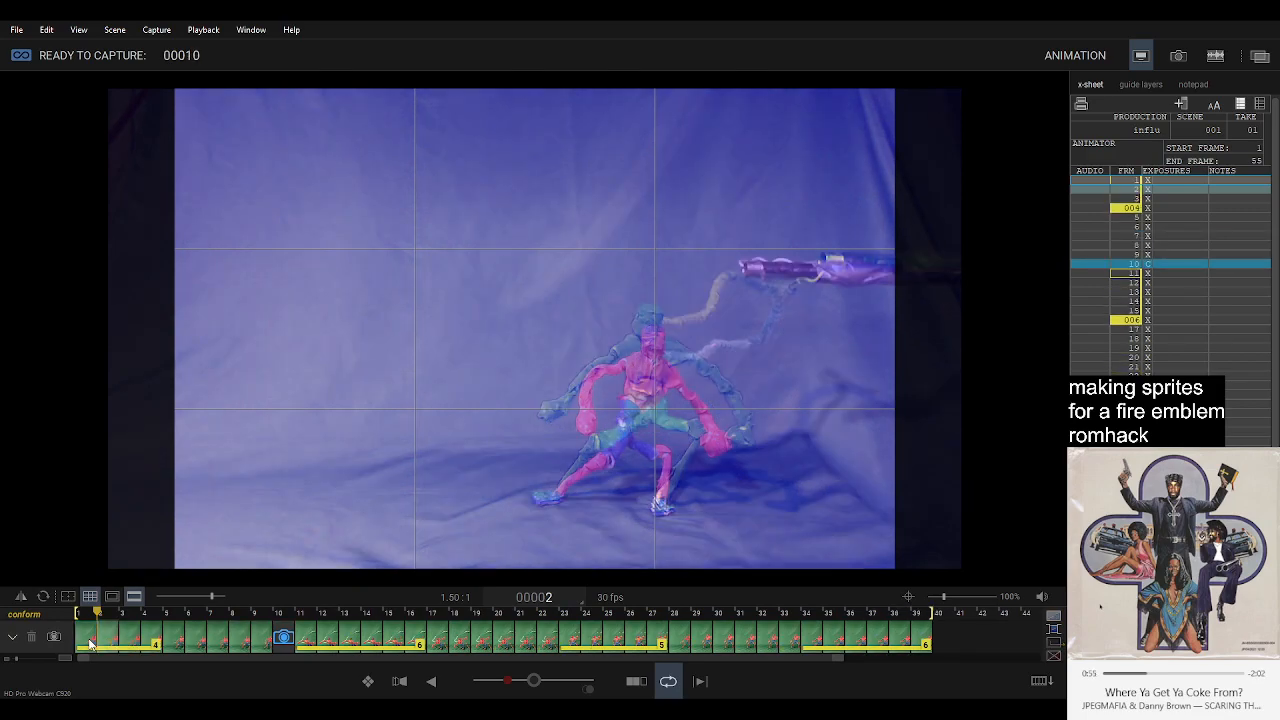
left_click(90, 643)
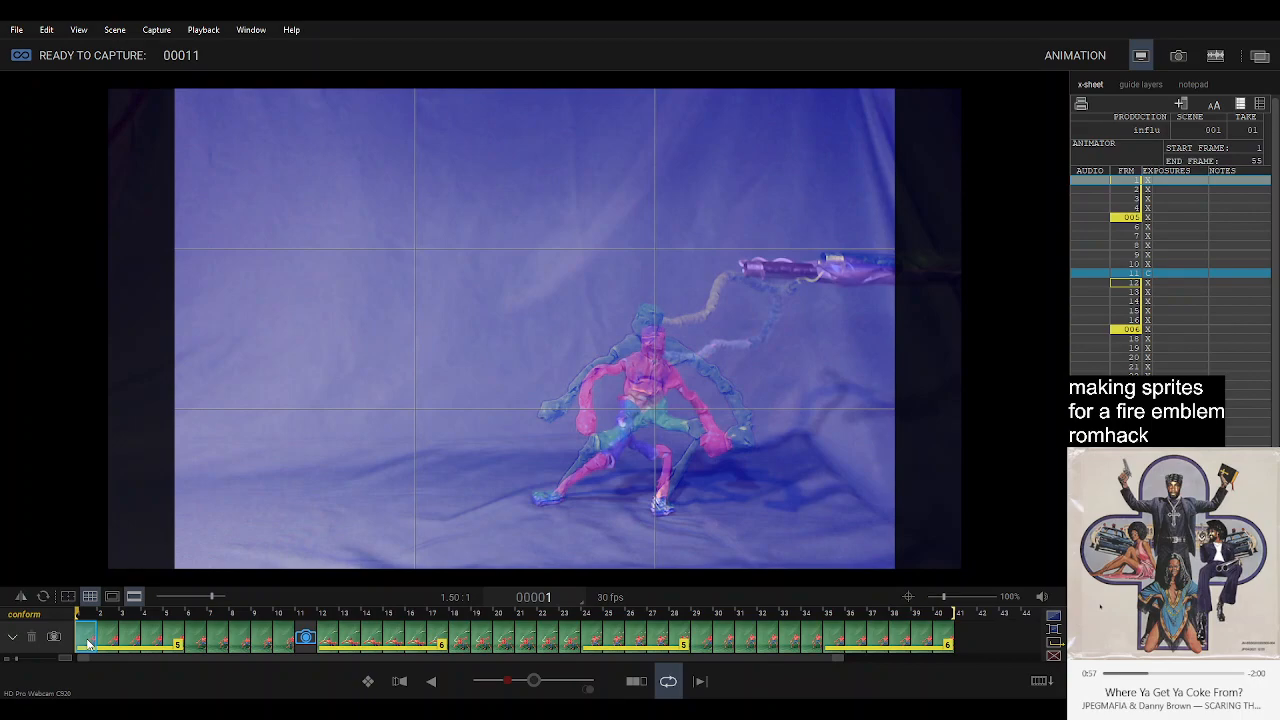
Review the loop, capture the adjusted crouching pose as frame 11, and play the animation again.
key("0")
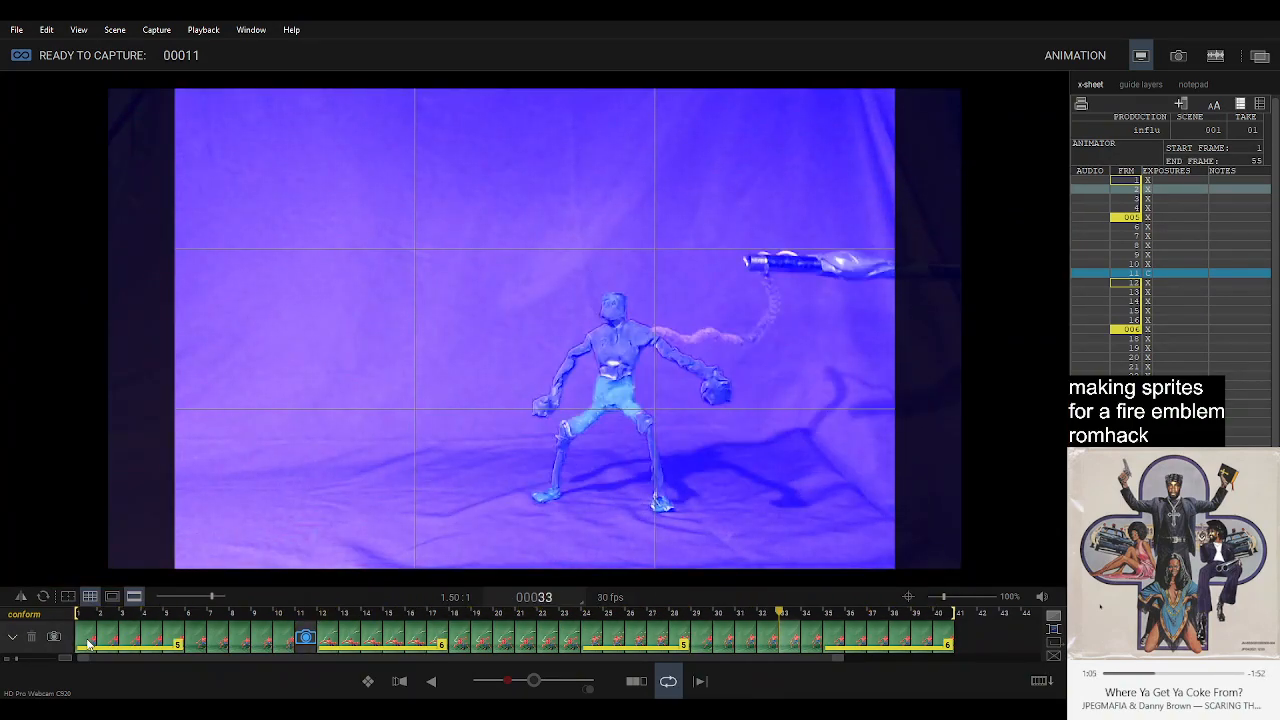
key("5")
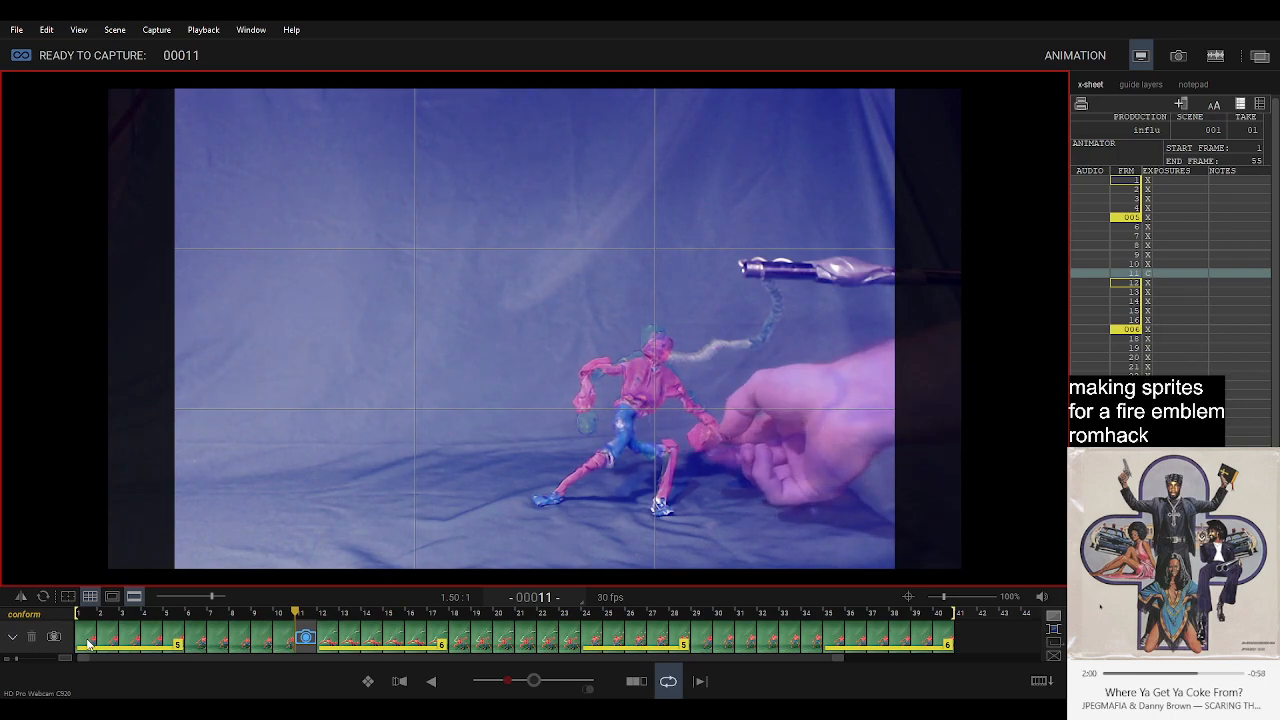
key("Return")
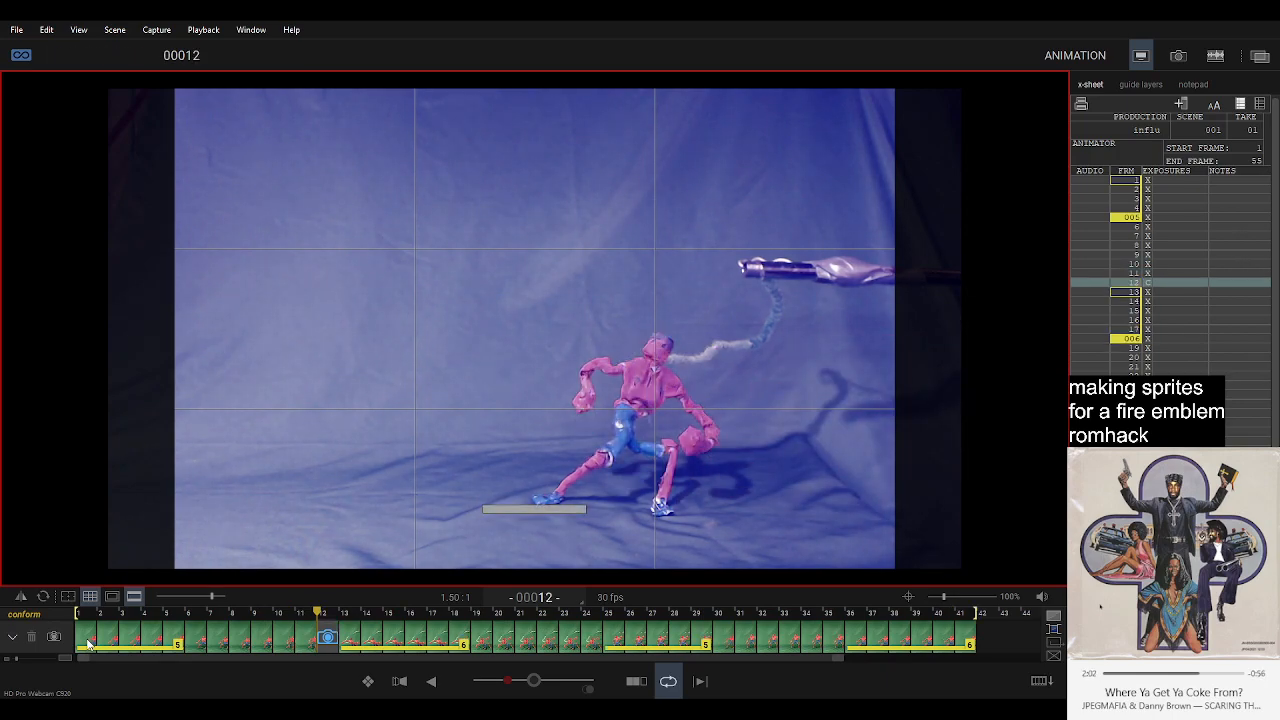
key("0")
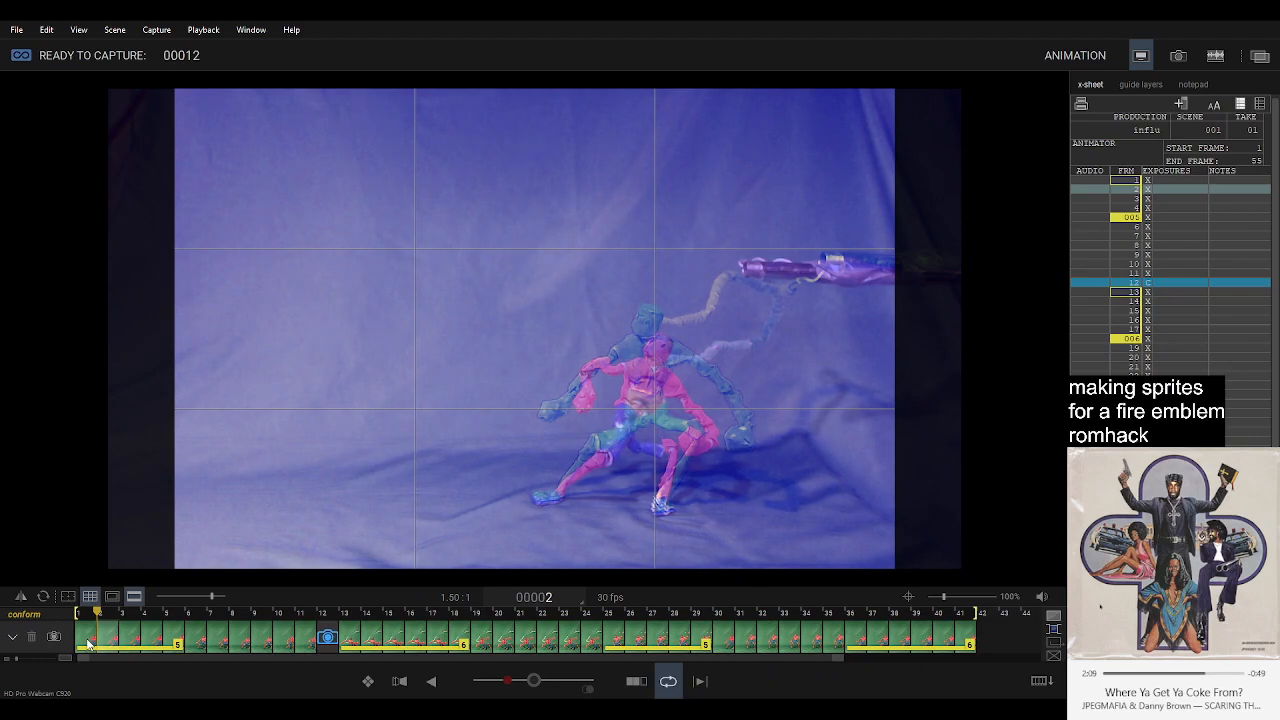
Extend the hold of frame 11 to 4 frames and play the loop to check the timing.
left_click(306, 643)
key("3")
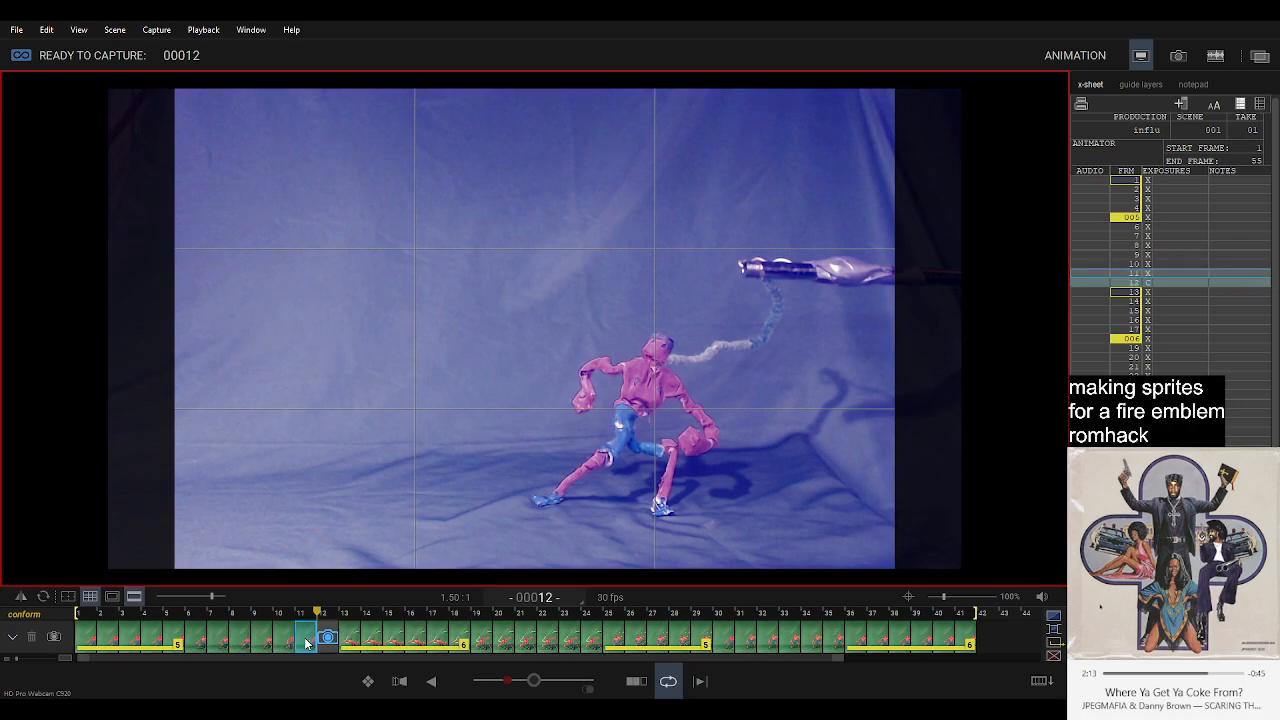
key("Return")
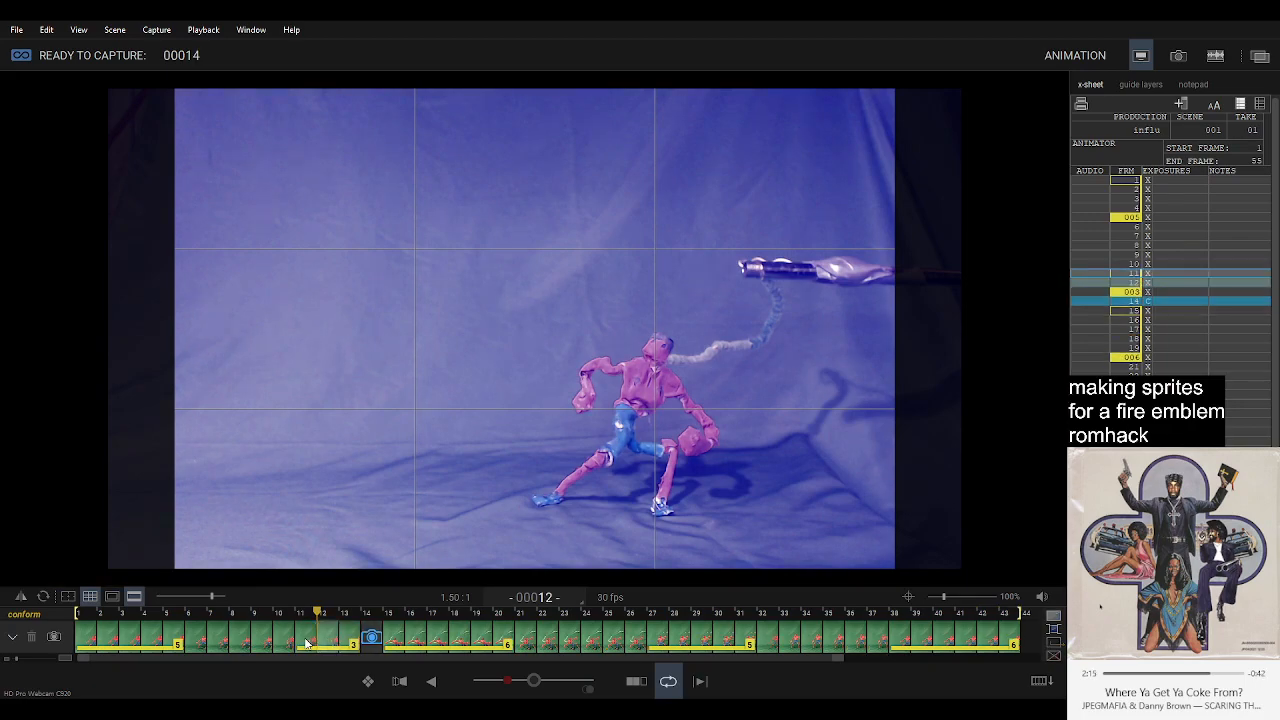
key("f")
key("0")
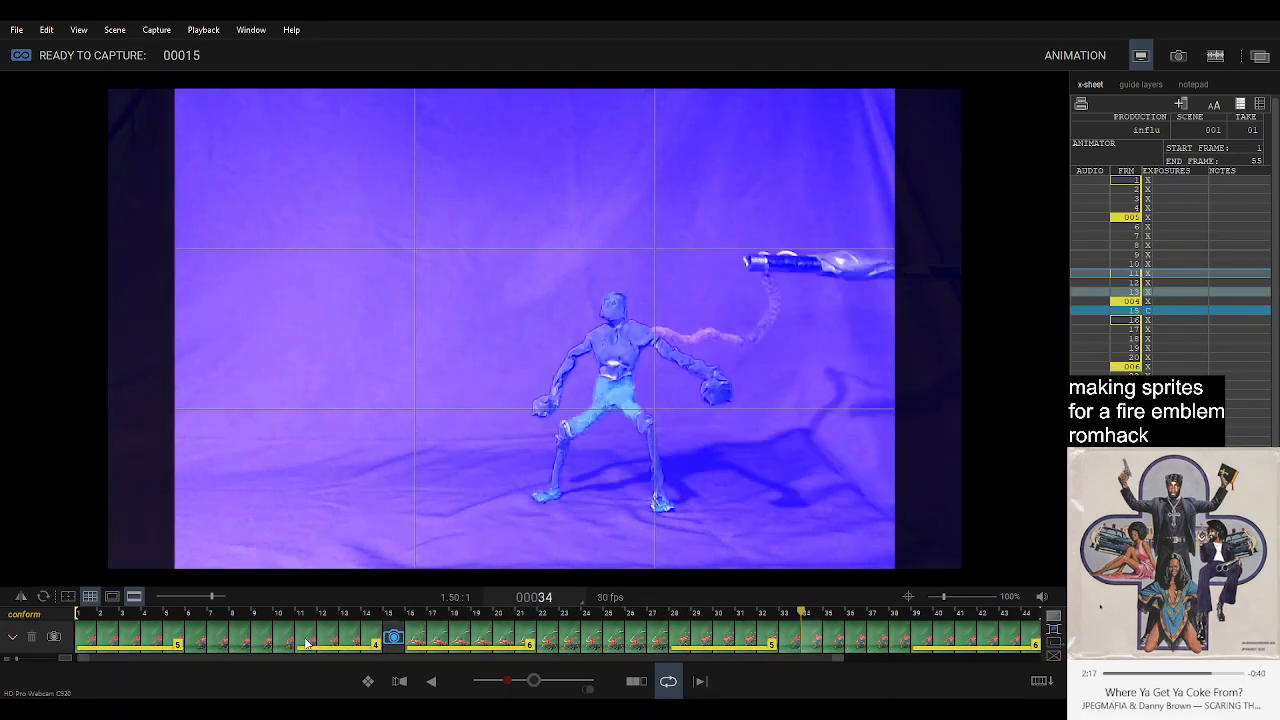
key("3")
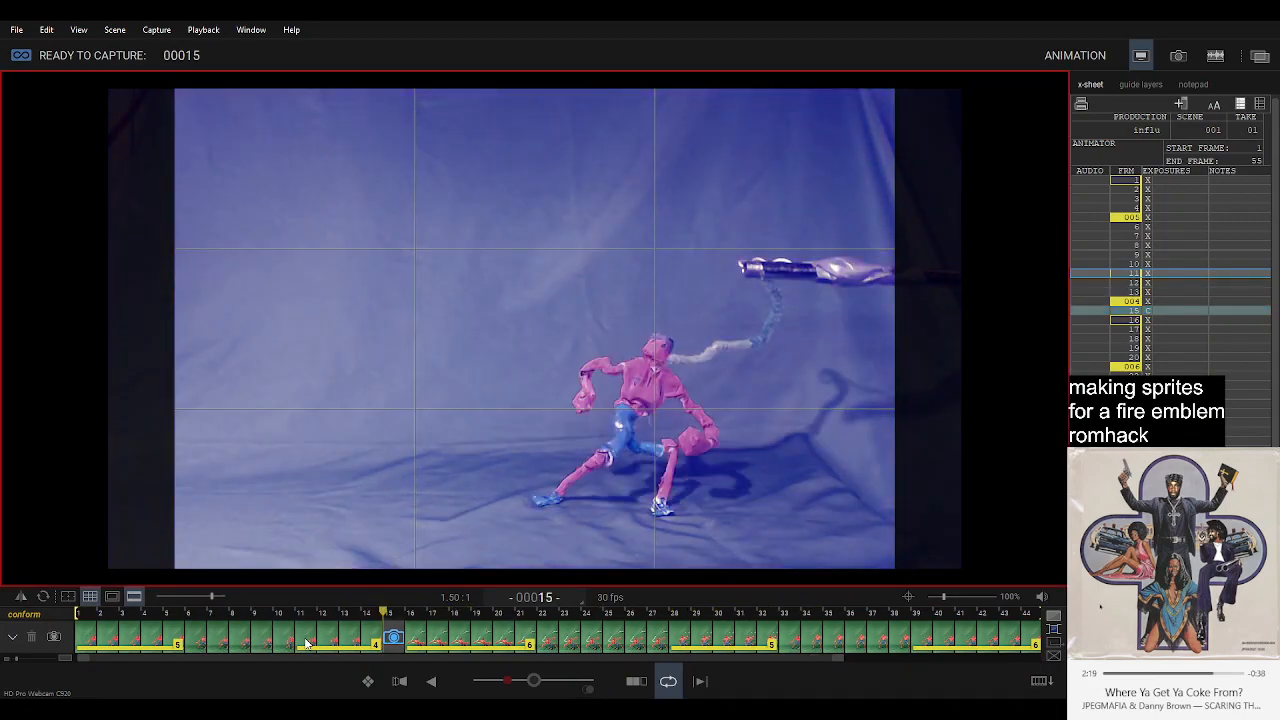
Hold each of the single frames 6, 7, 8 and 9 for 2 frames and play the loop to review the timing.
left_click(260, 645)
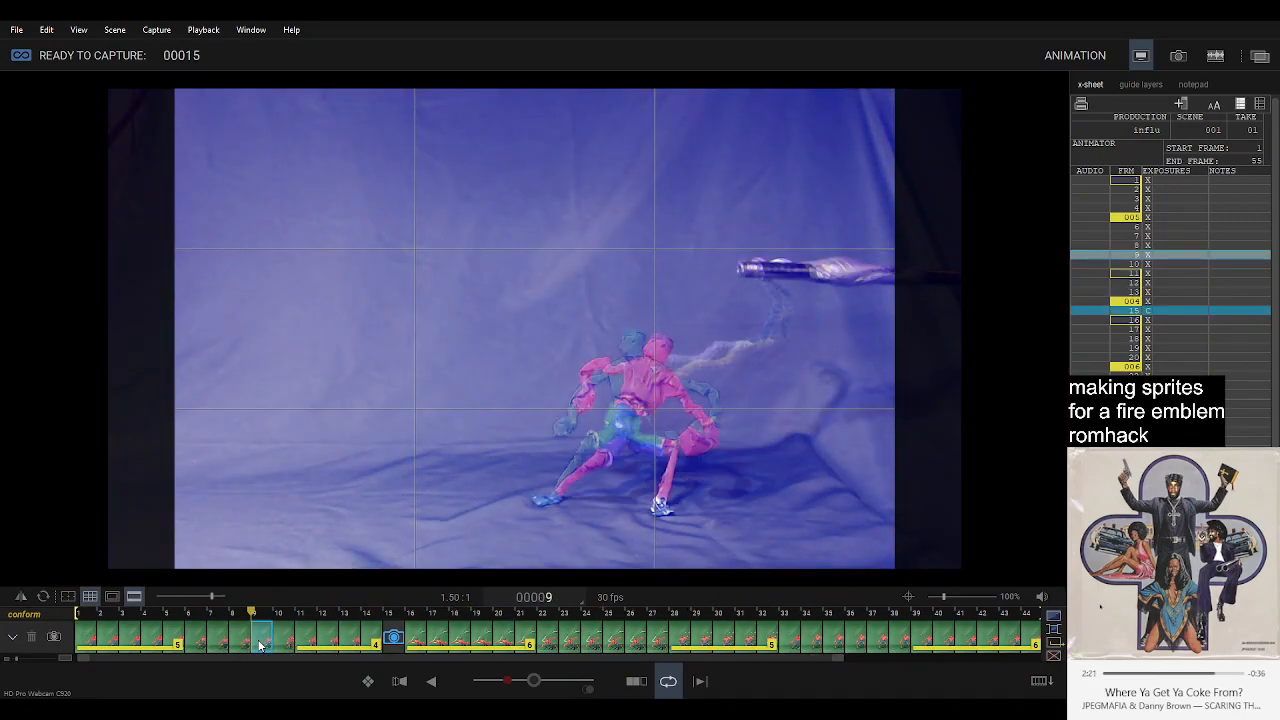
key("2")
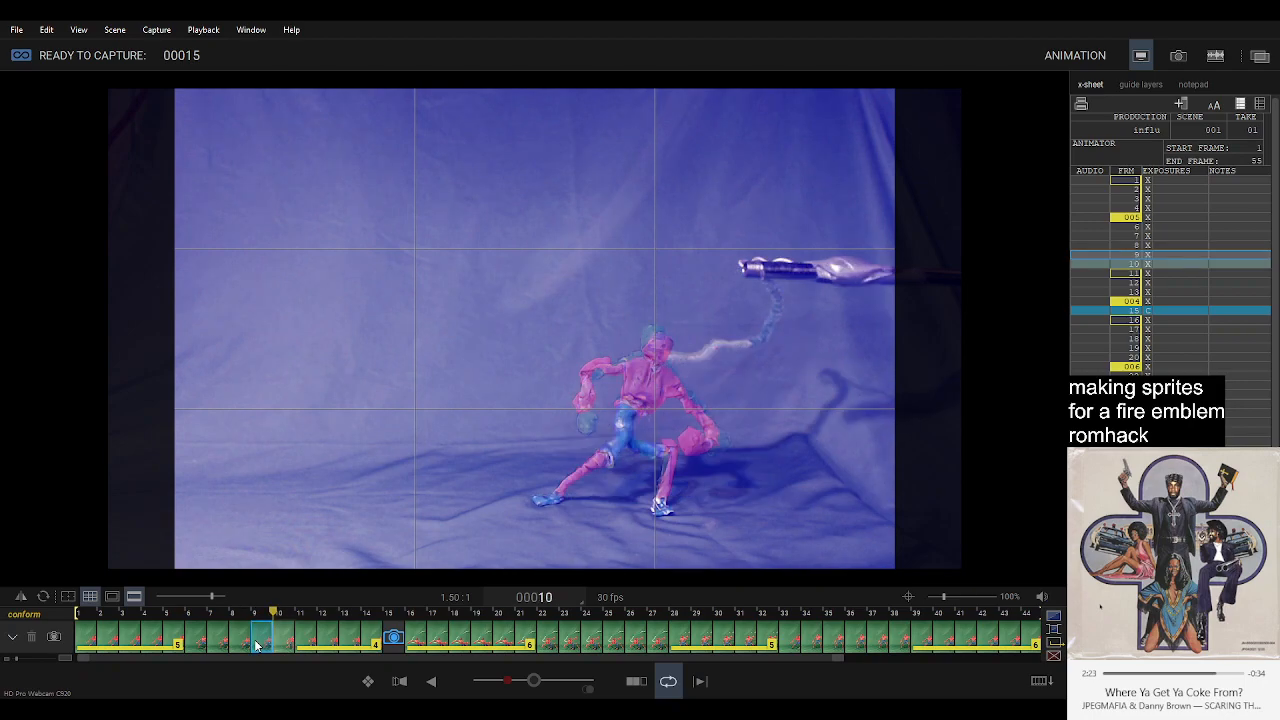
key("Return")
left_click(235, 645)
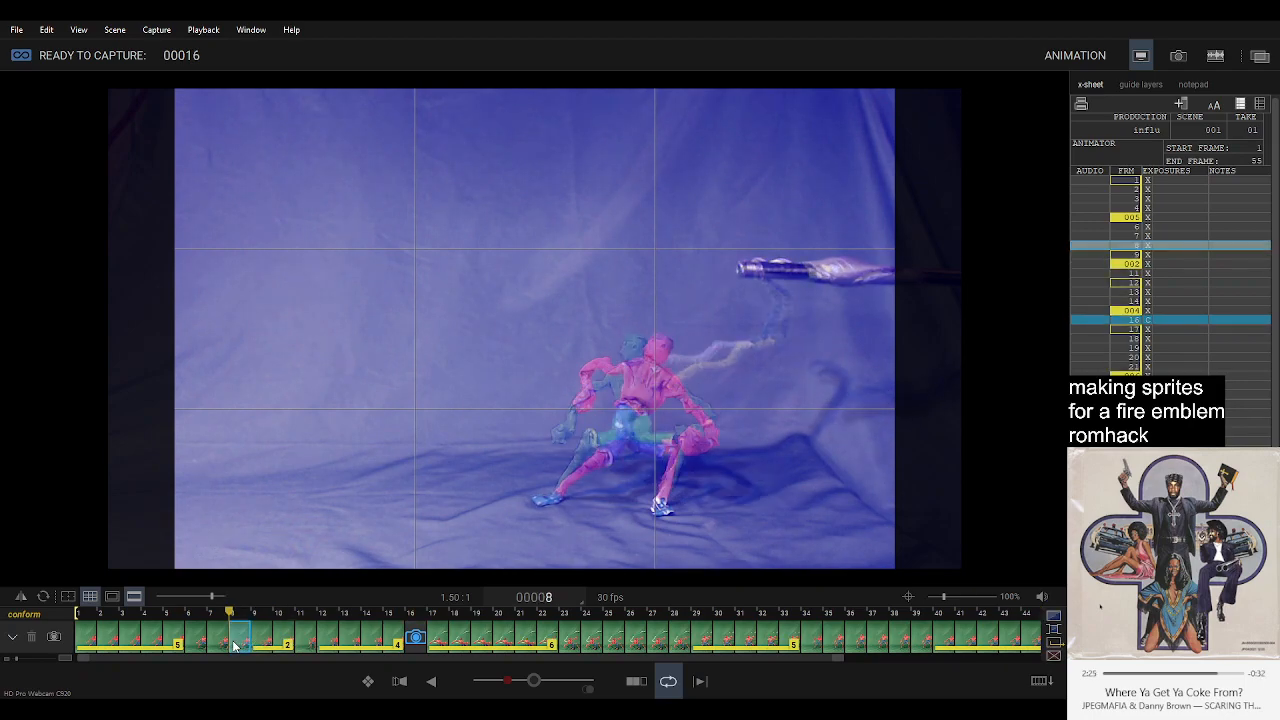
key("Return")
left_click(220, 645)
key("Return")
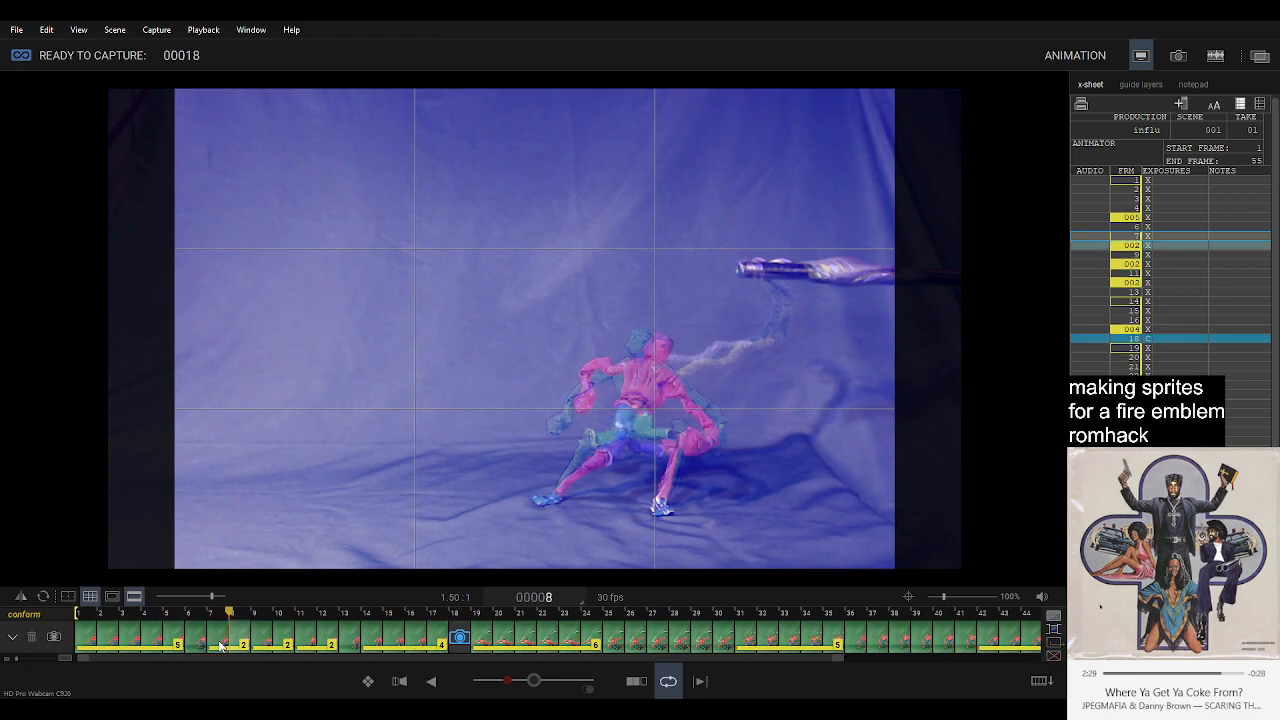
left_click(199, 643)
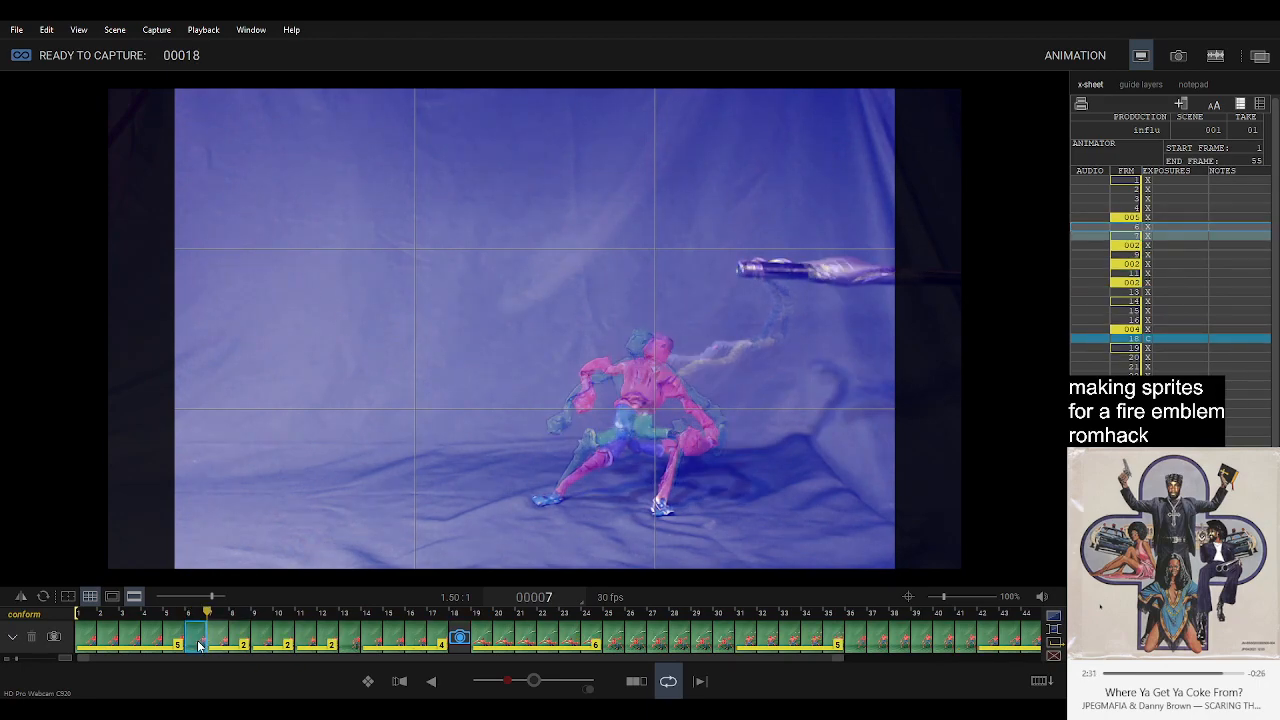
key("Return")
key("0")
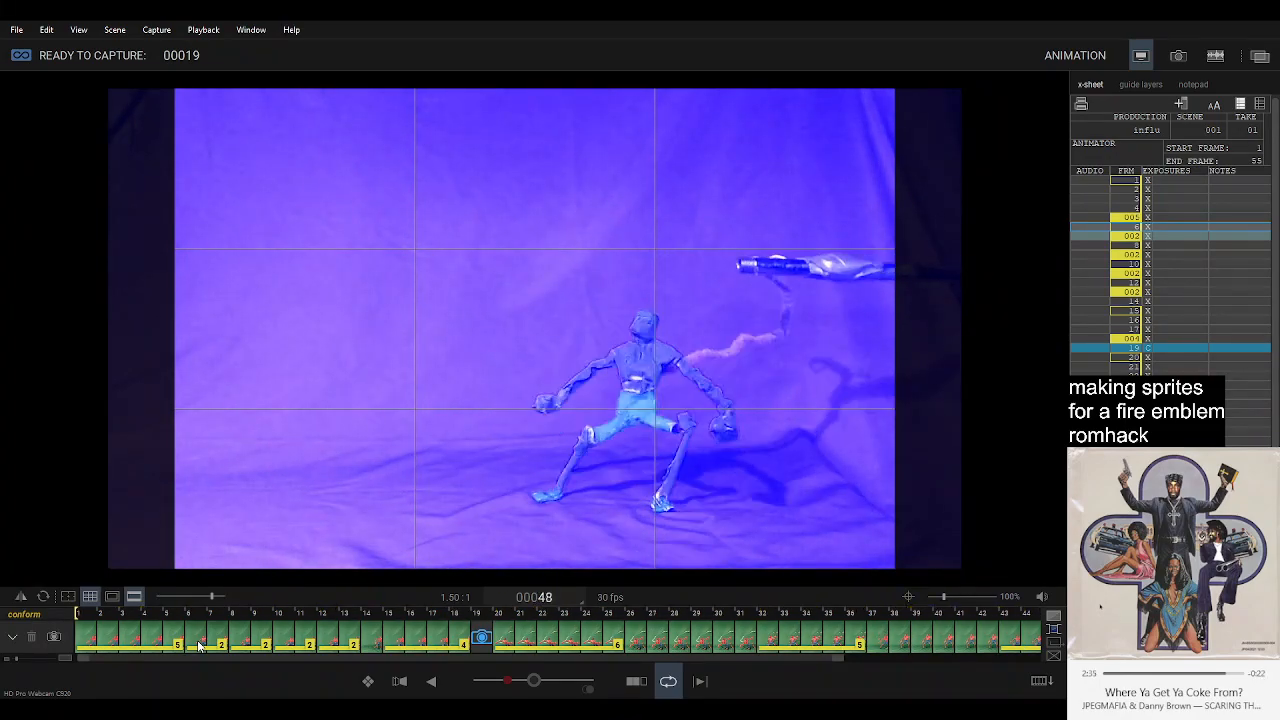
key("3")
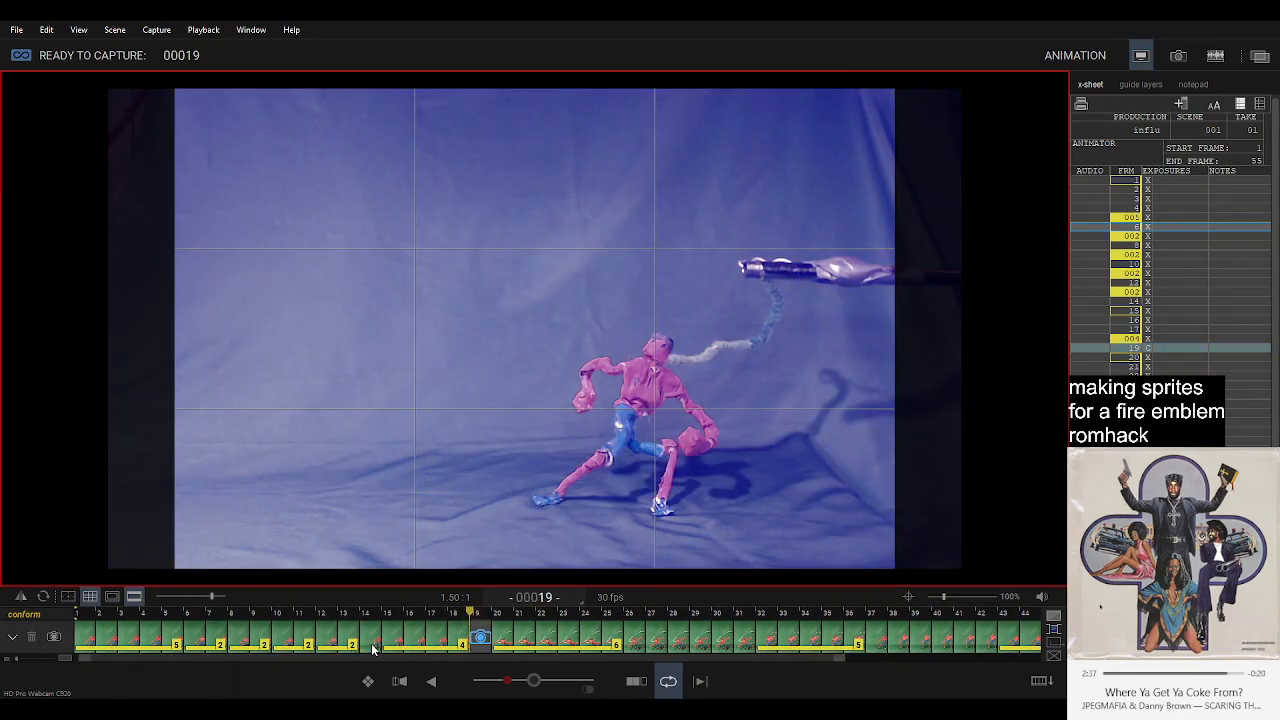
Extend the hold of frame 14 to 2 frames and play back the loop.
left_click(372, 640)
key("ctrl+v")
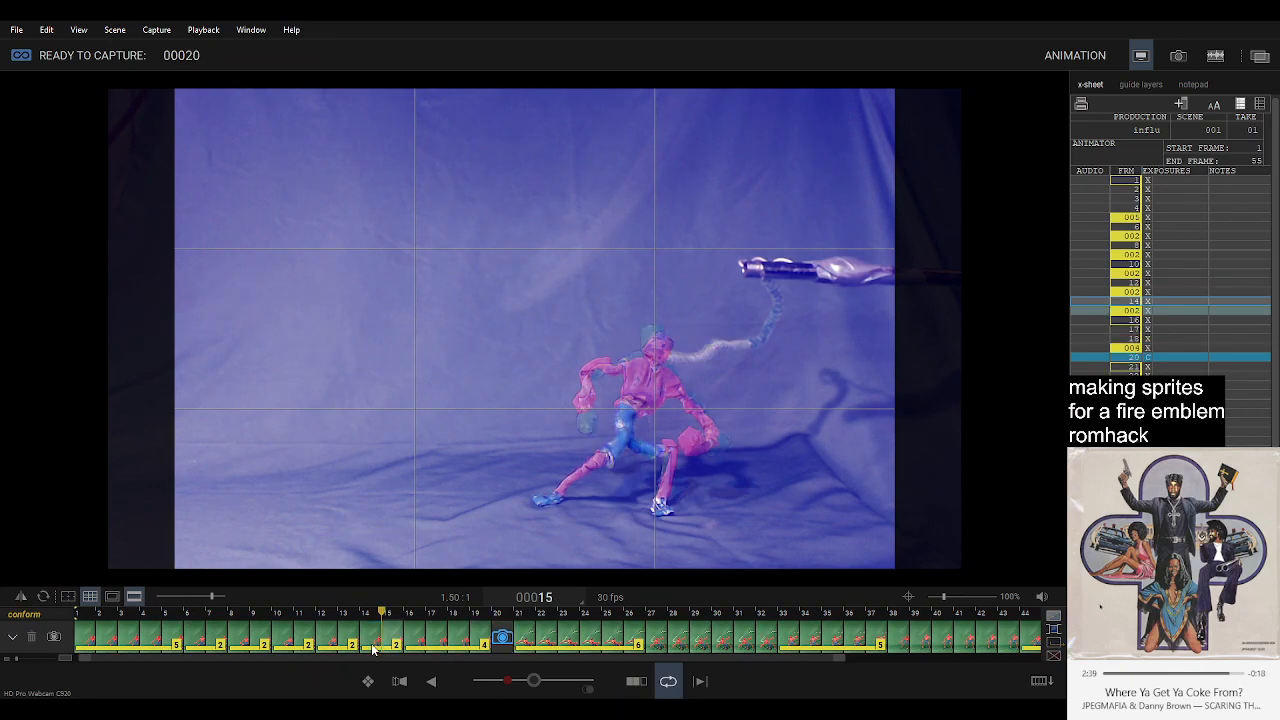
key("space")
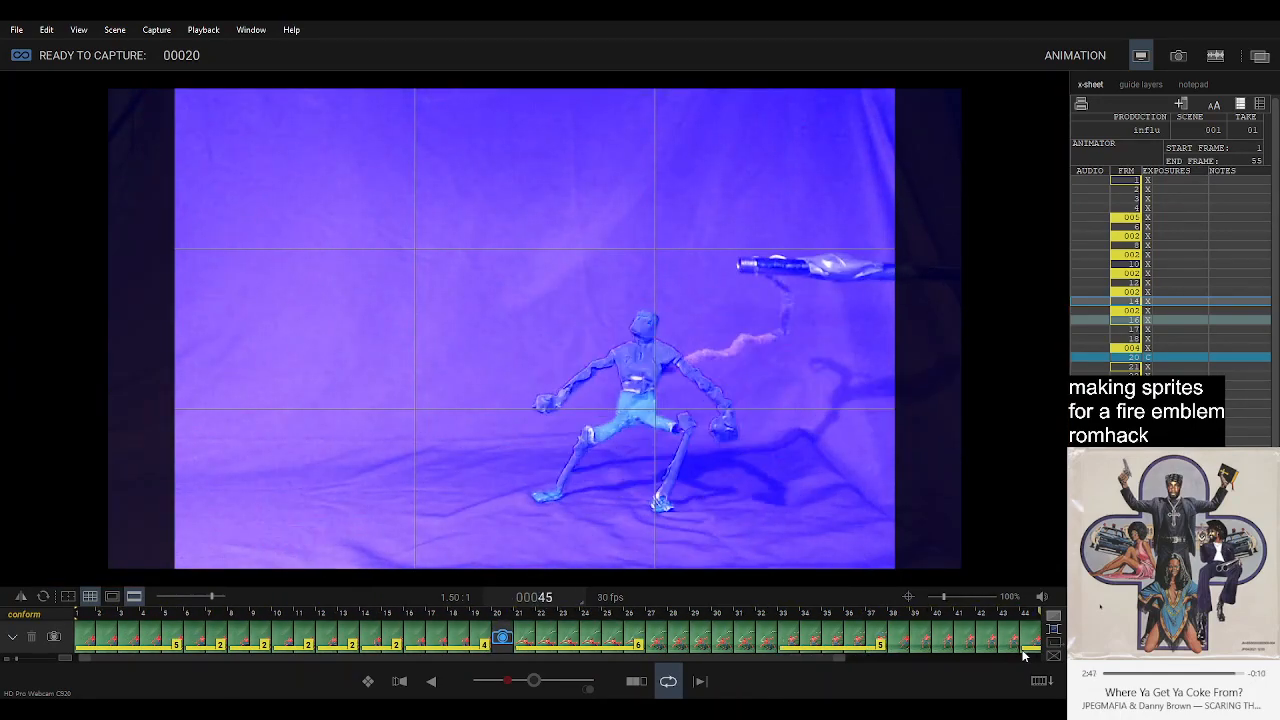
Capture the kneeling pose as frame 20, and delete that frame again.
key("3")
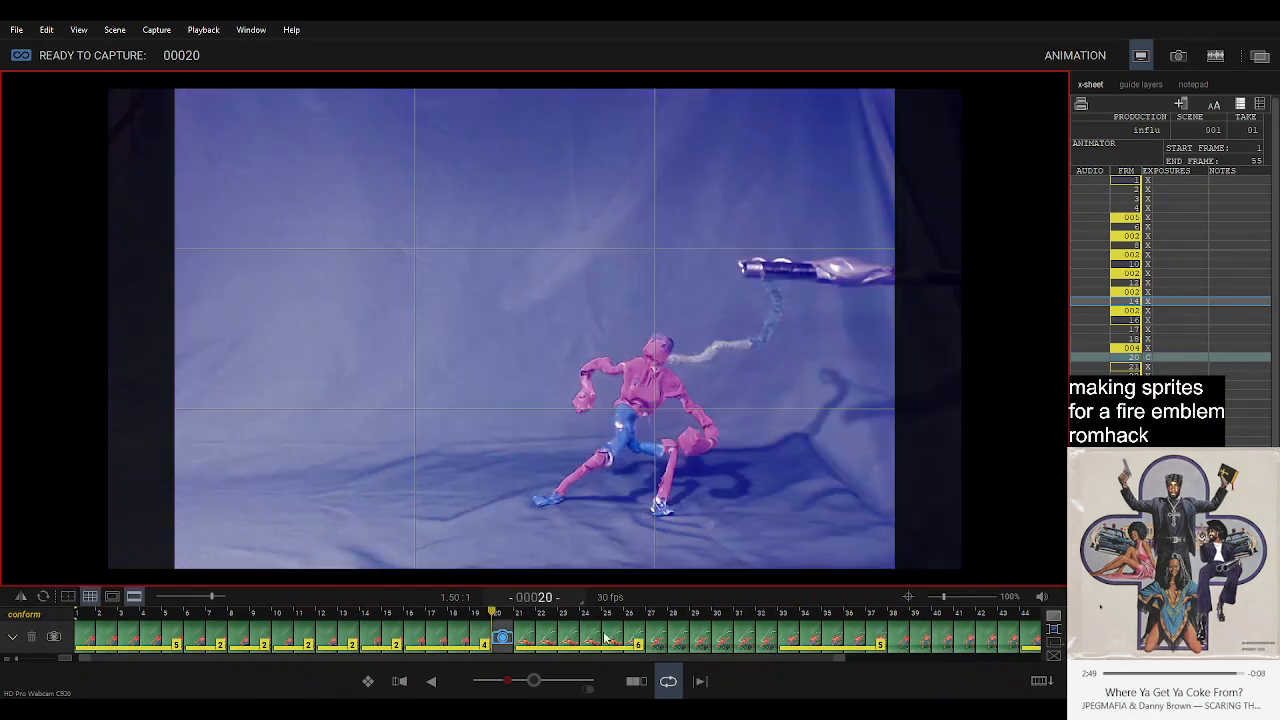
left_click(505, 635)
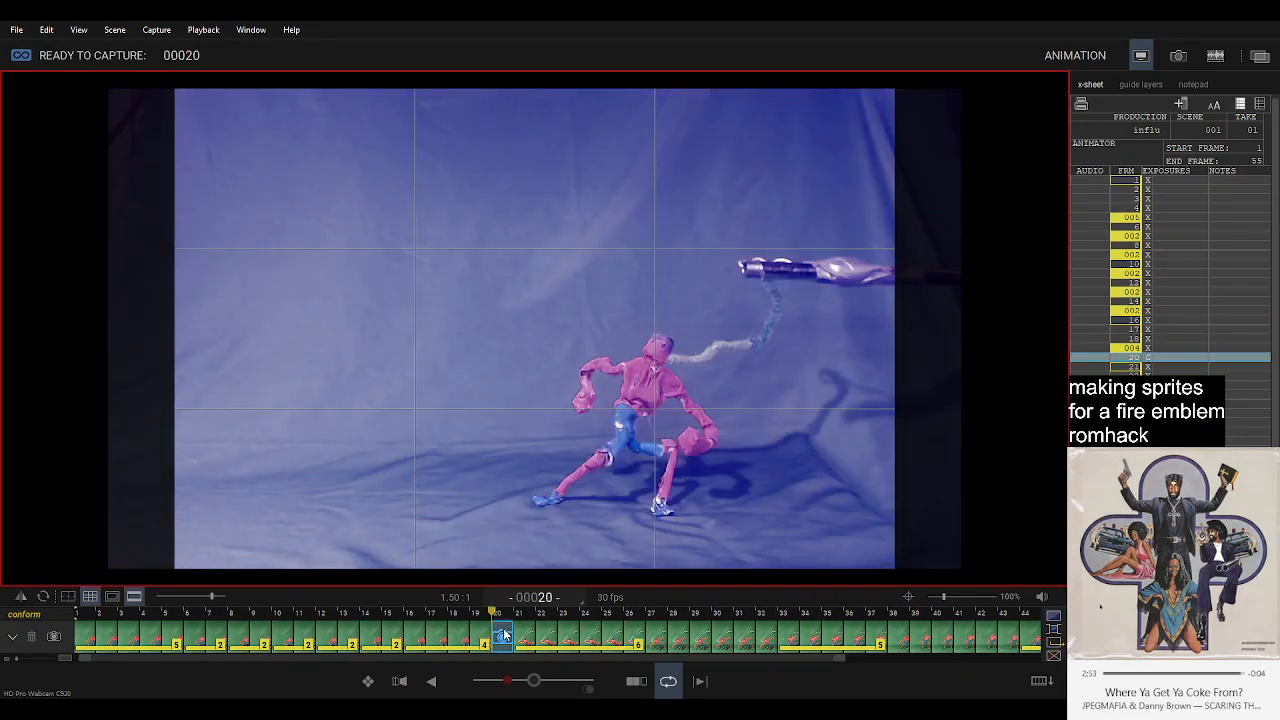
key("2")
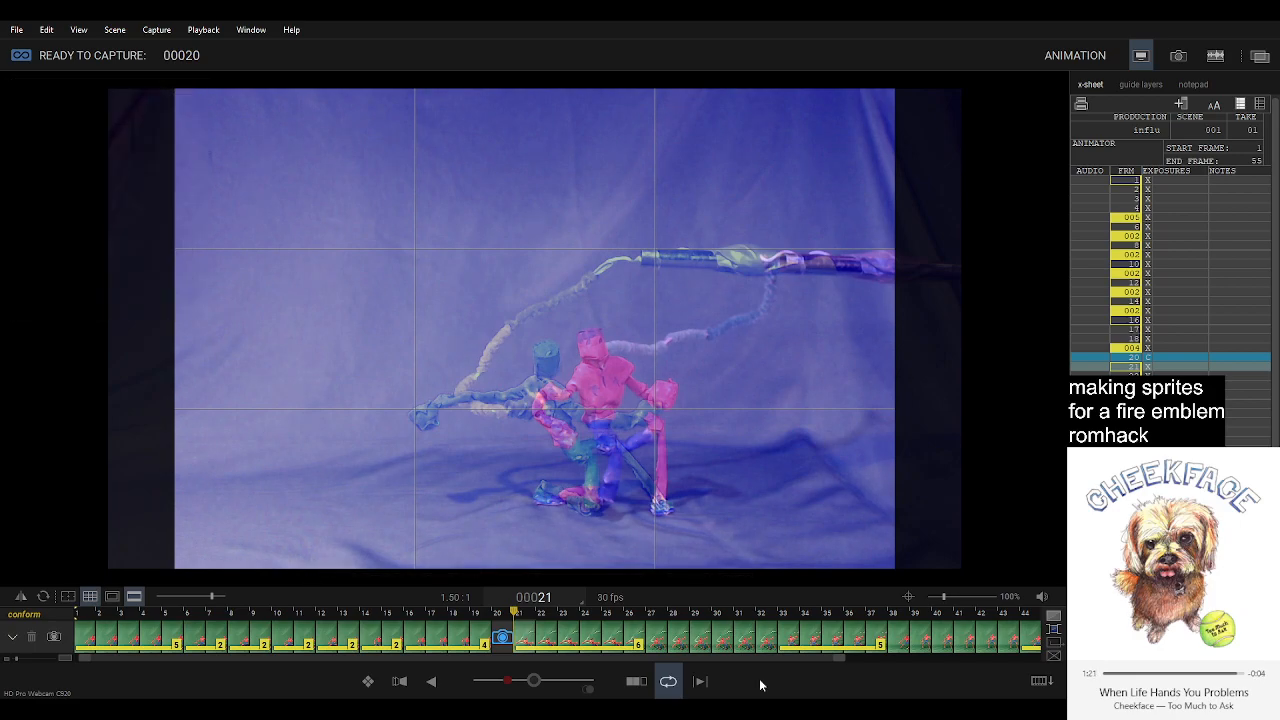
key("Return")
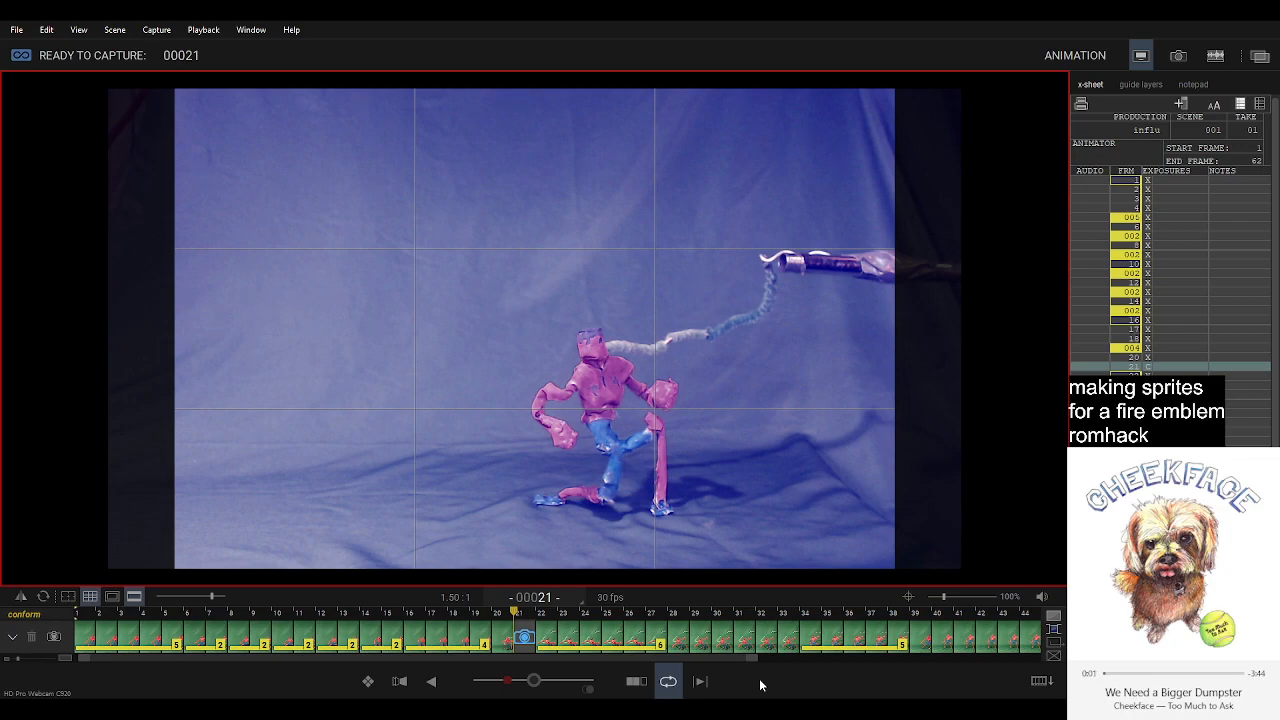
key("Delete")
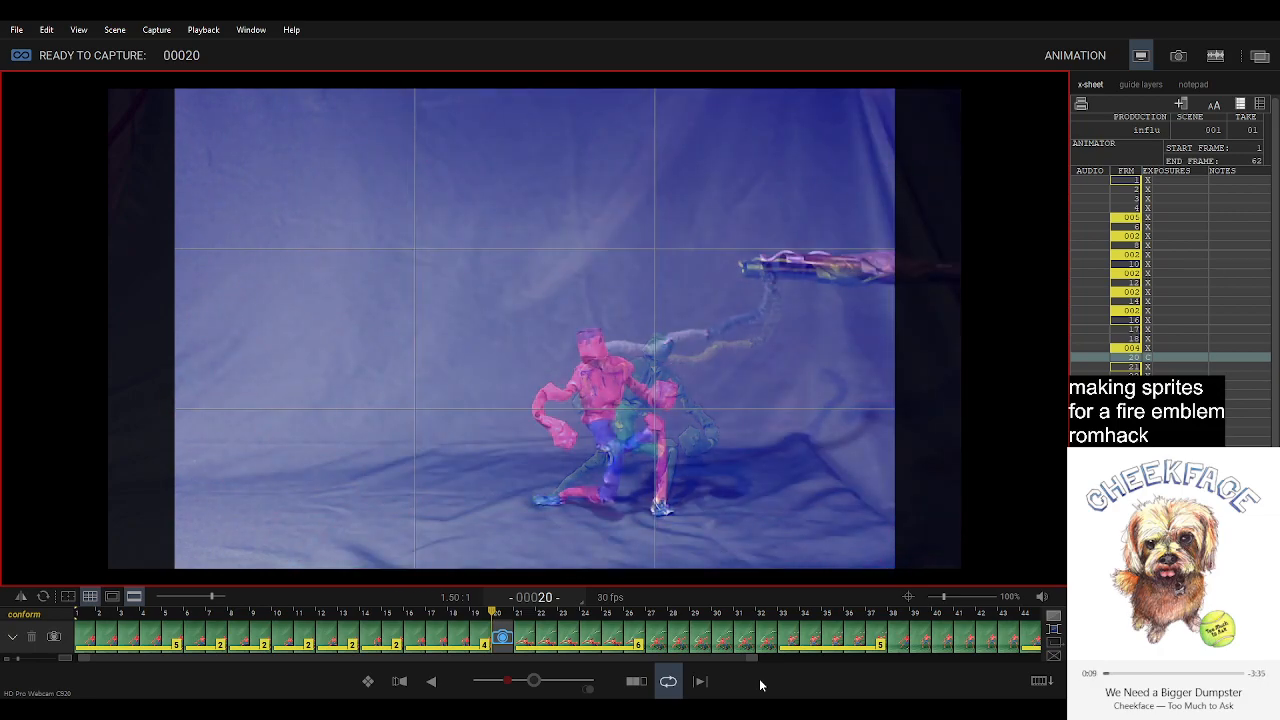
Capture the crouching pose as frame 20 with the onion skin off and hold it for 2 frames.
key("Return")
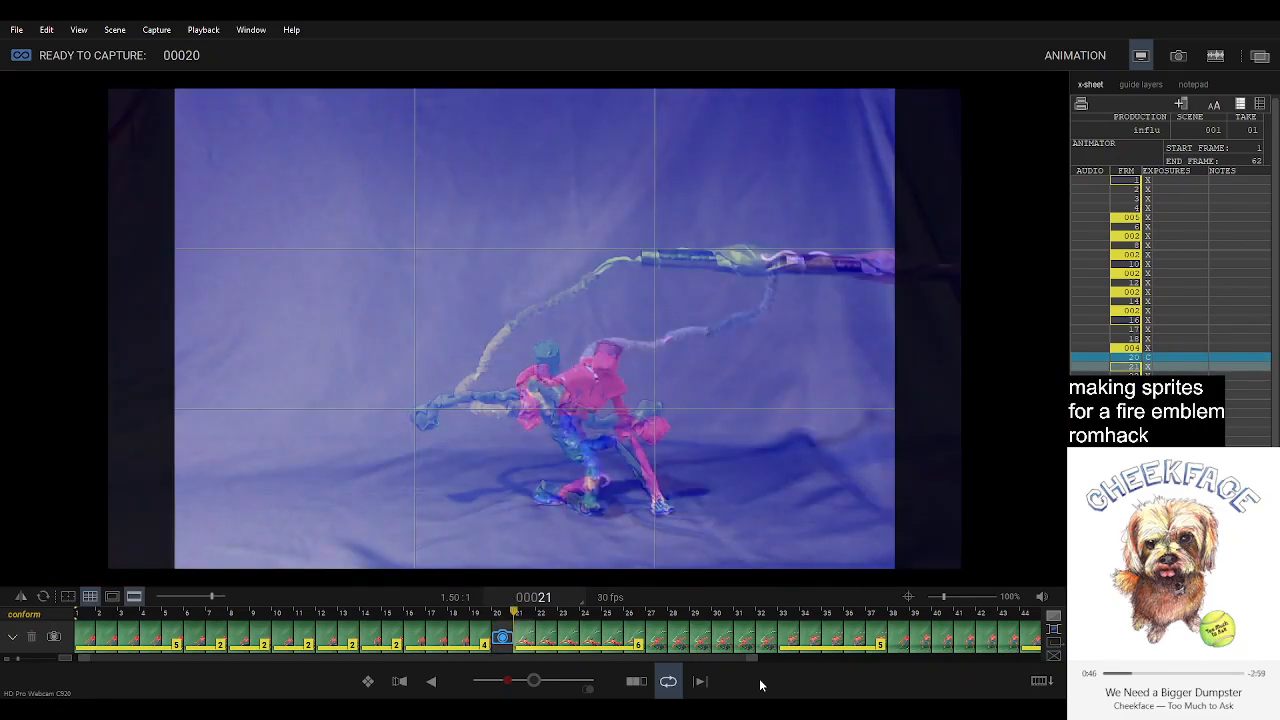
left_click(533, 682)
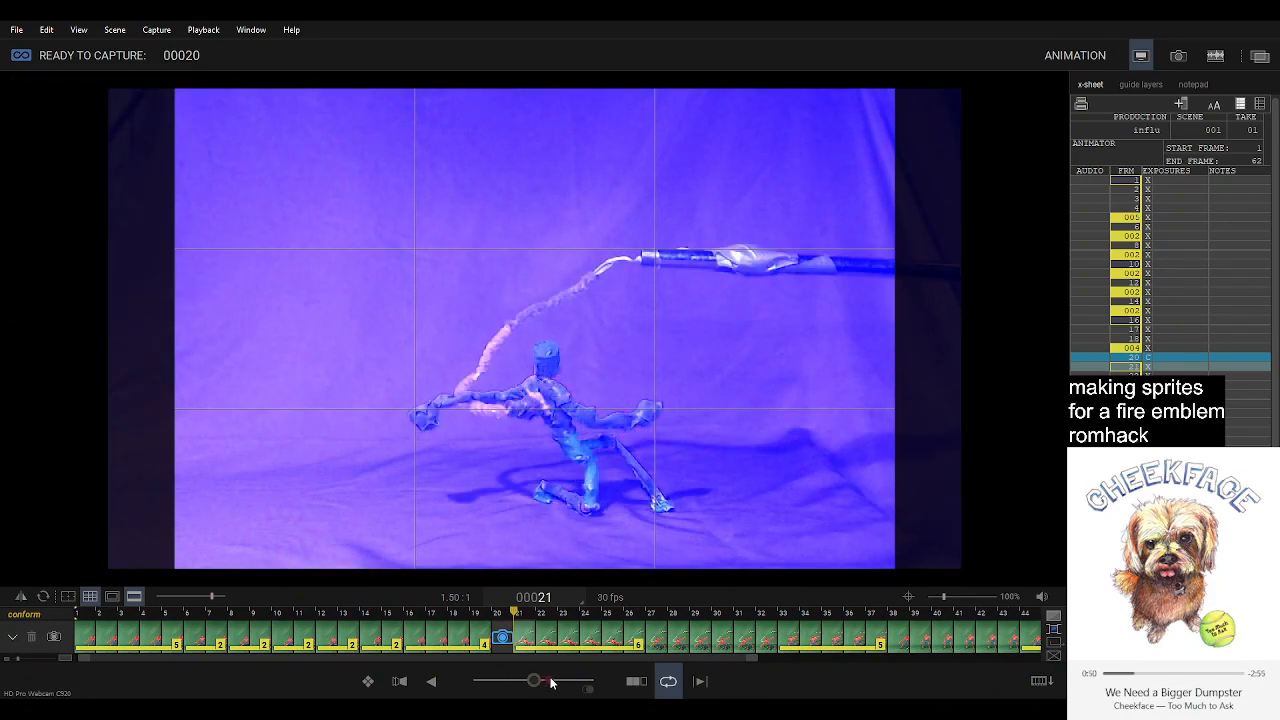
left_click(501, 644)
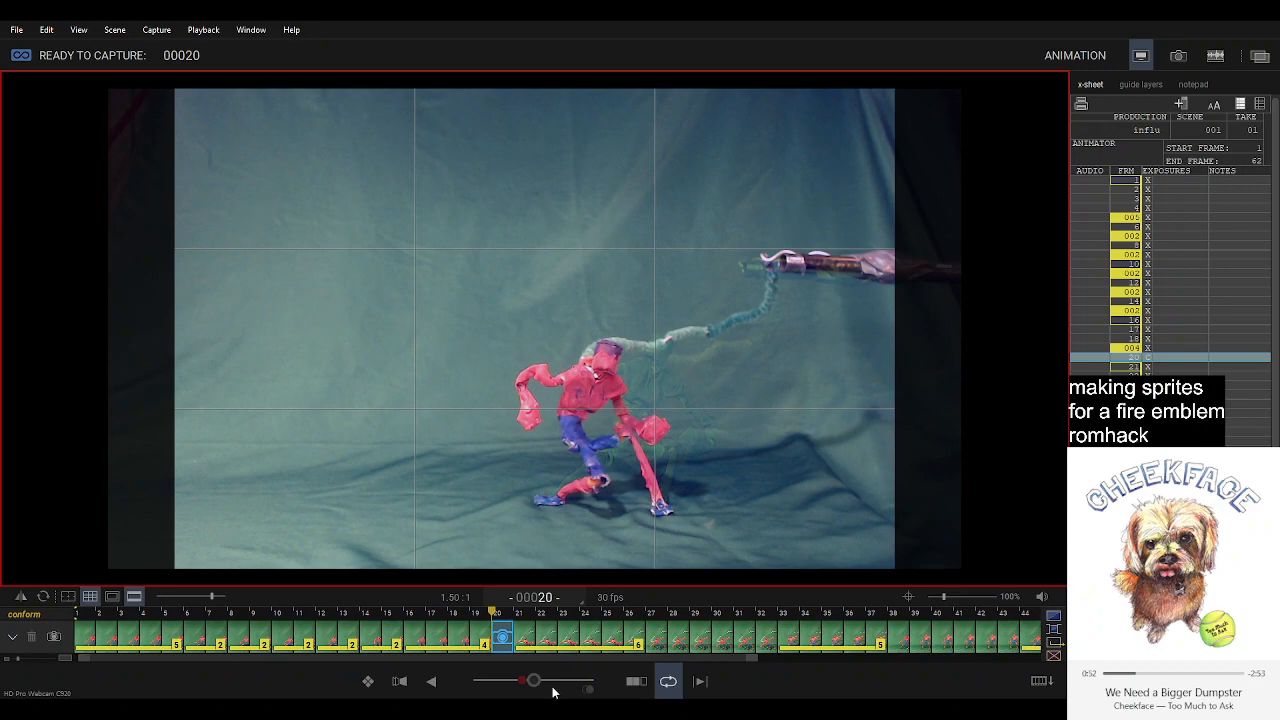
left_click(537, 682)
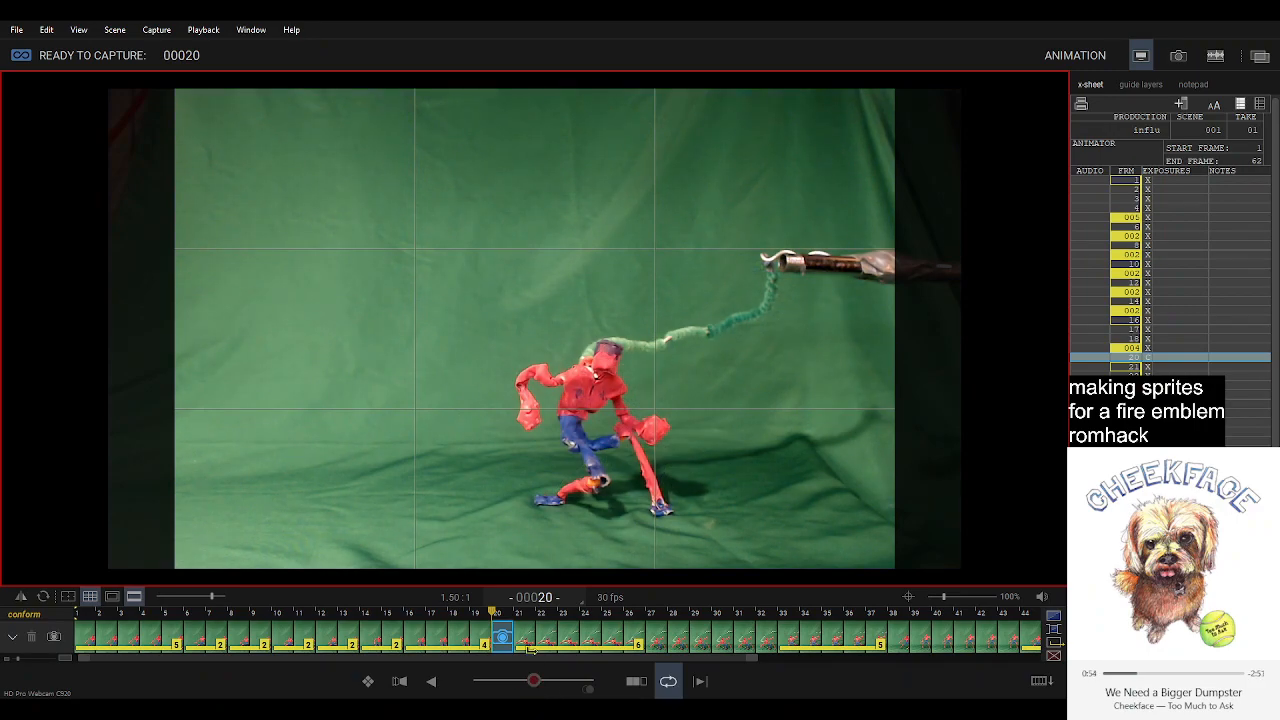
key("Right")
key("Left")
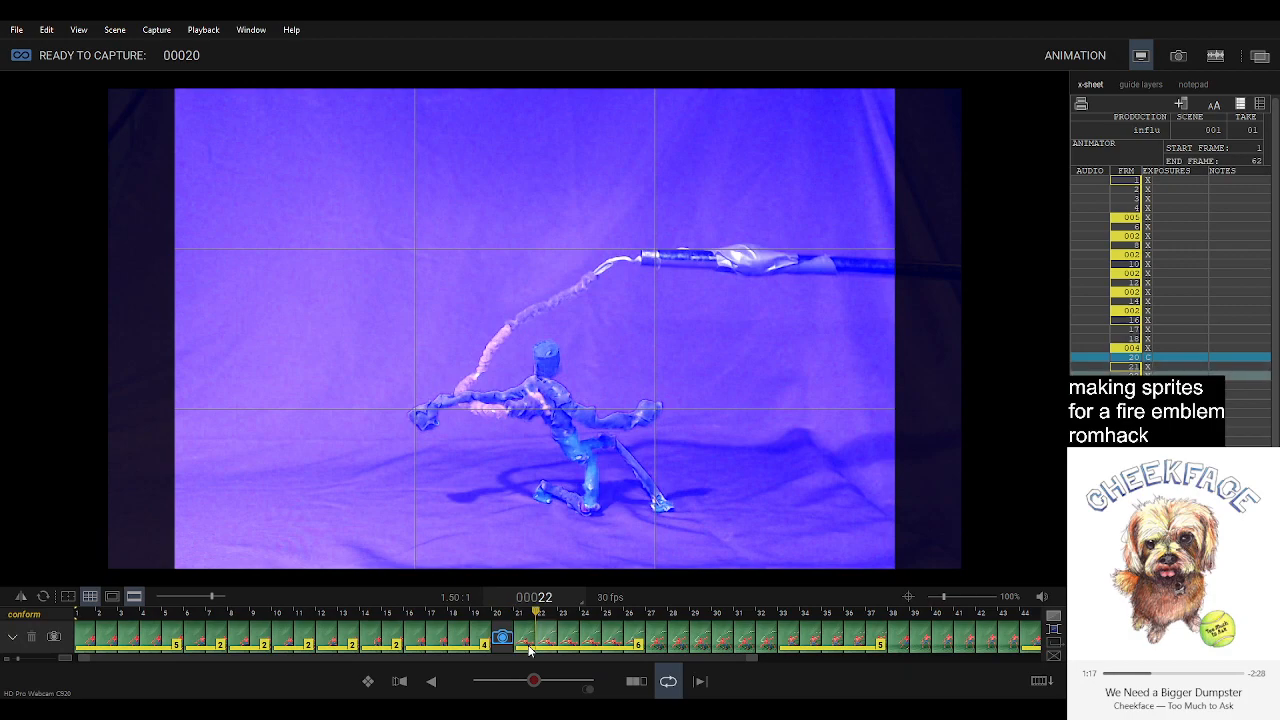
key("Return")
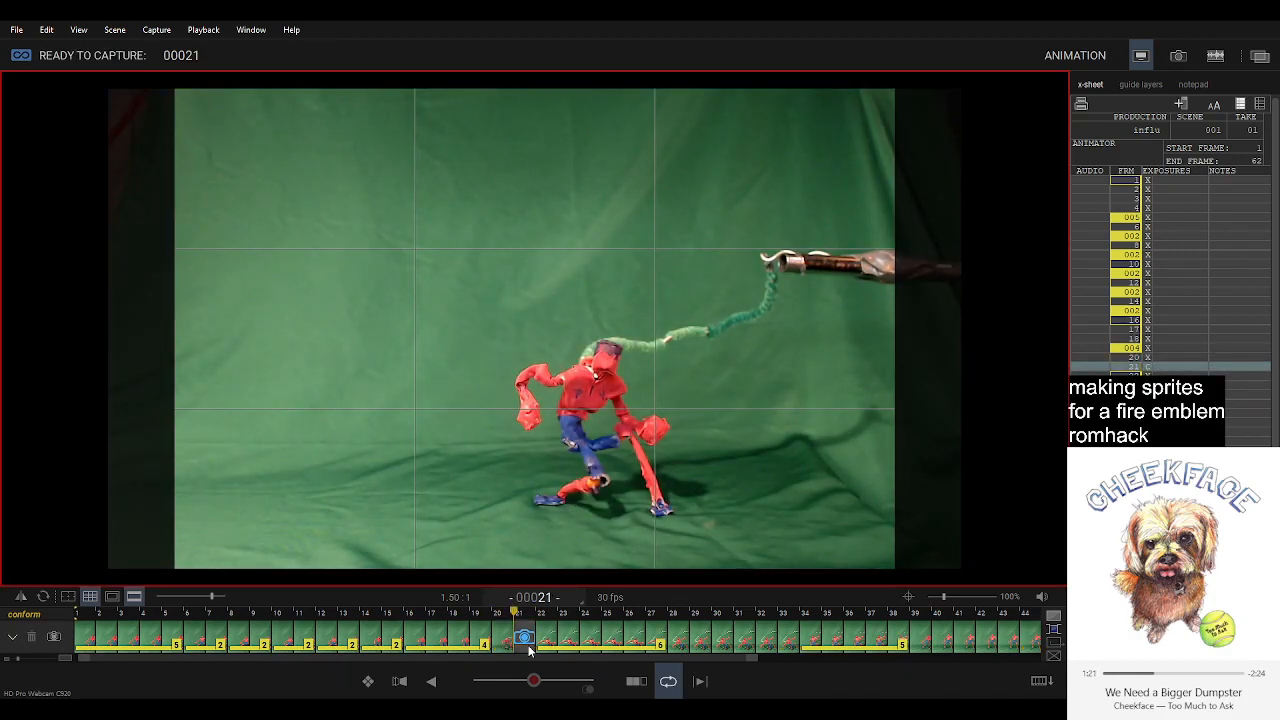
left_click(506, 646)
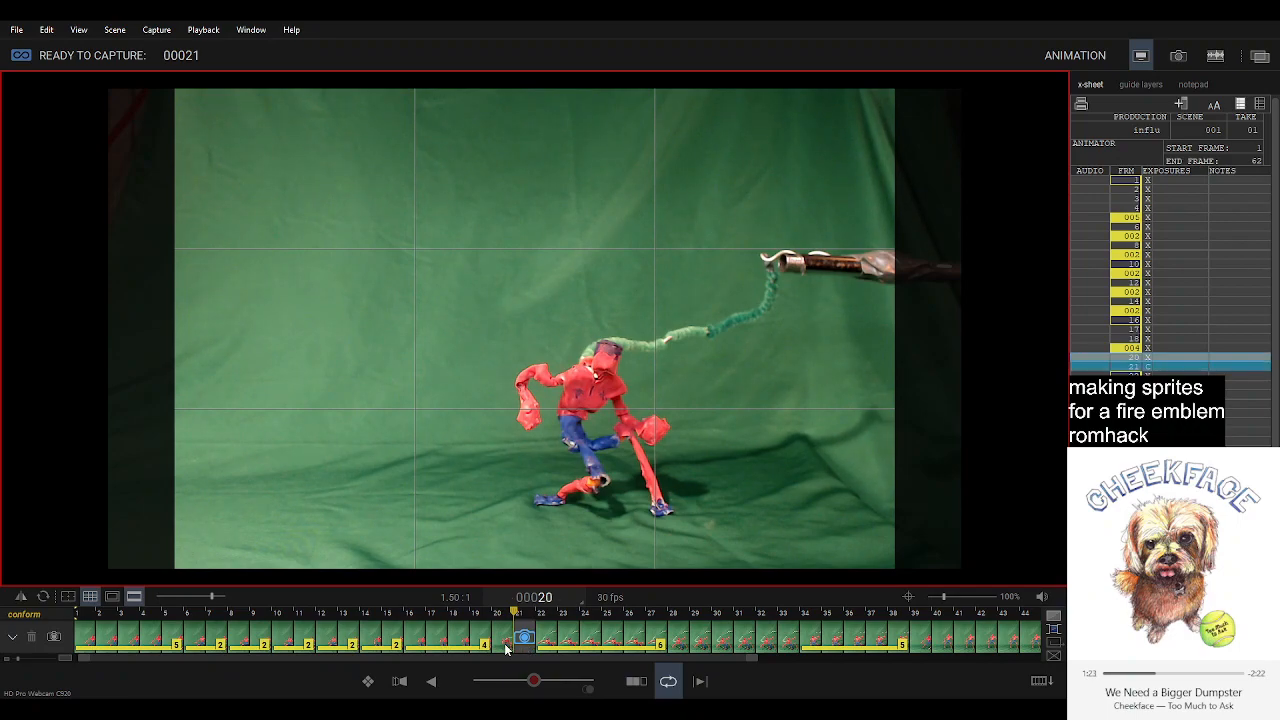
key("Return")
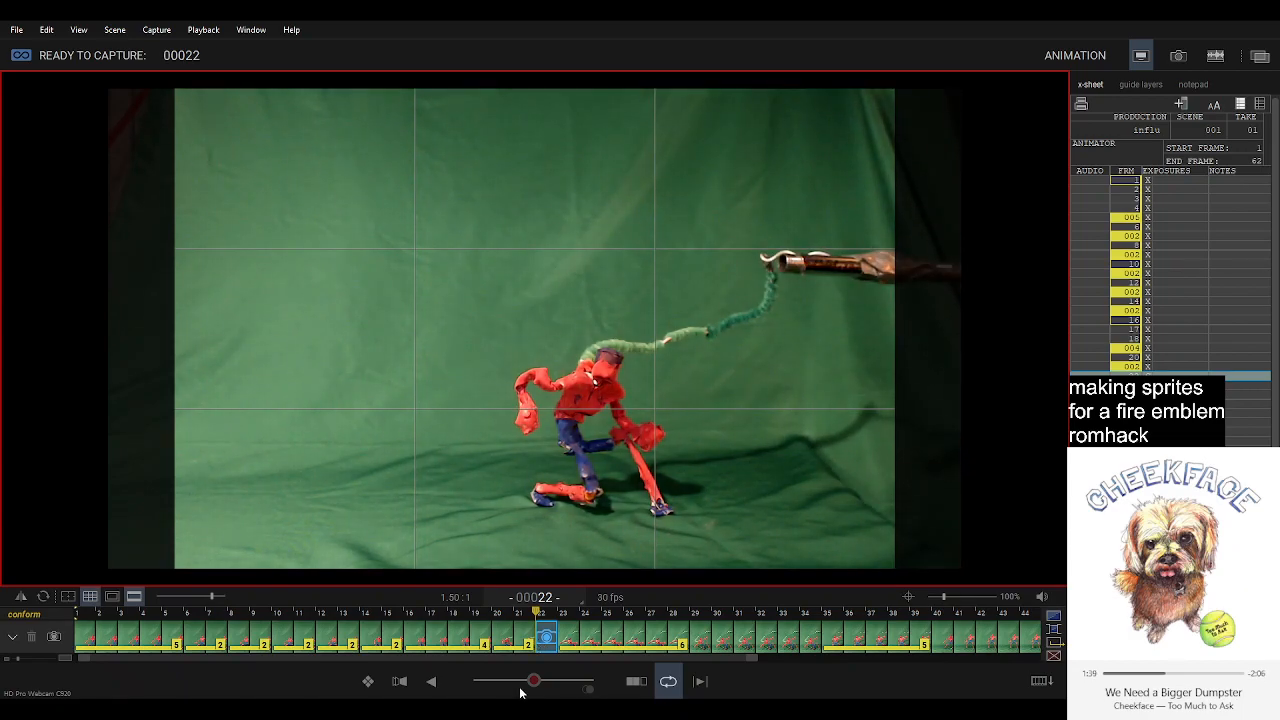
Capture the next kneeling poses as frames 22 and 23 and set the onion skin to partly blend in the previous frame.
left_click(519, 682)
left_click(582, 683)
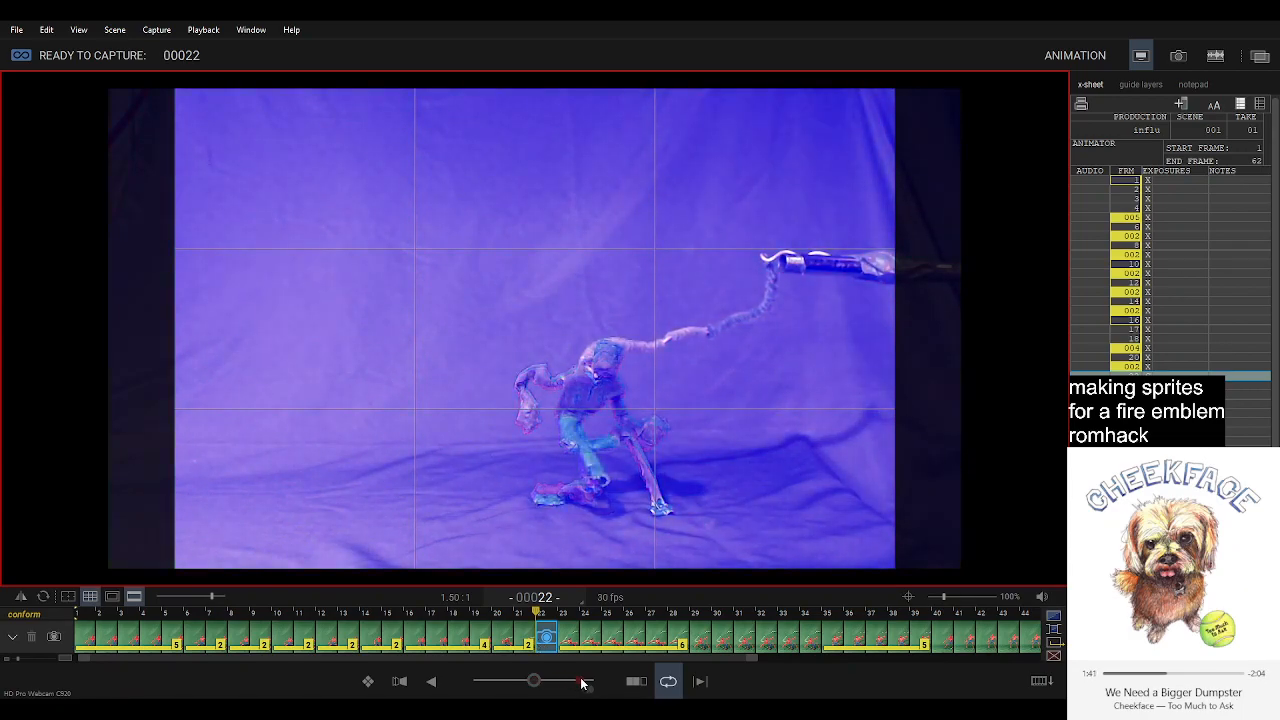
left_click(537, 681)
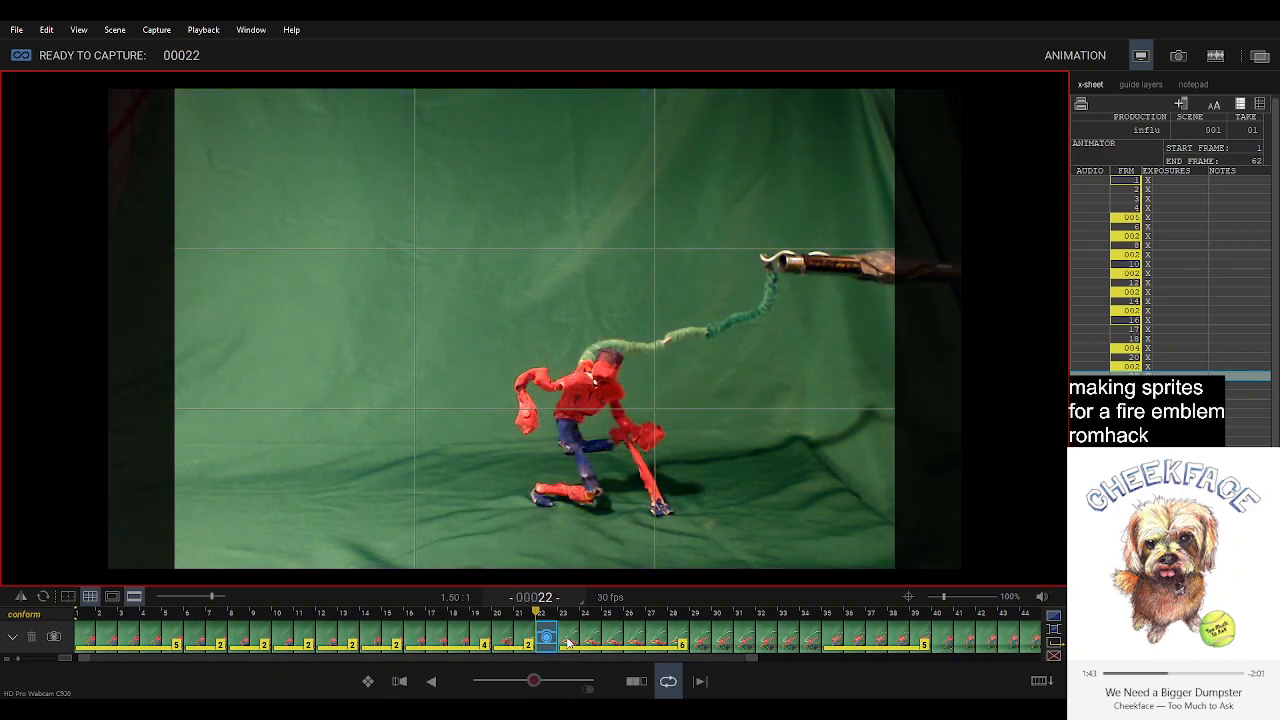
left_click(570, 639)
left_click(500, 681)
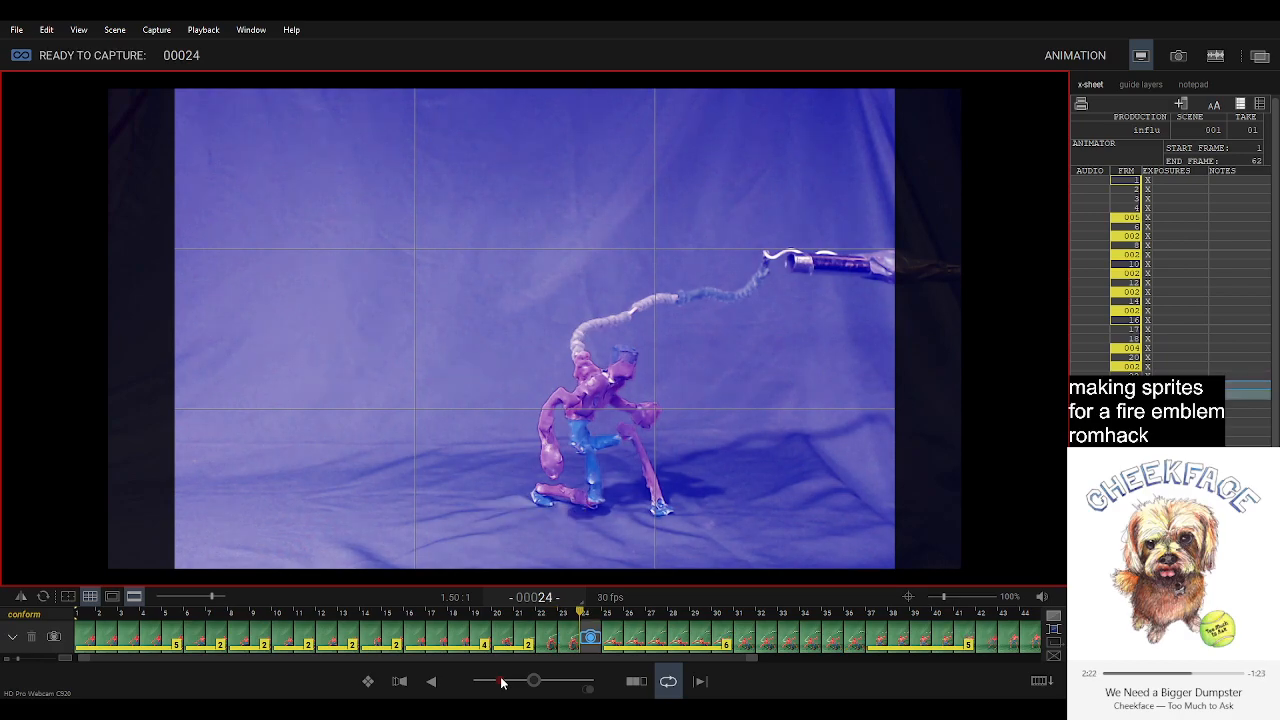
Compare the live pose with the neighbouring frames and capture the adjusted poses as frames 24 and 25.
key("space")
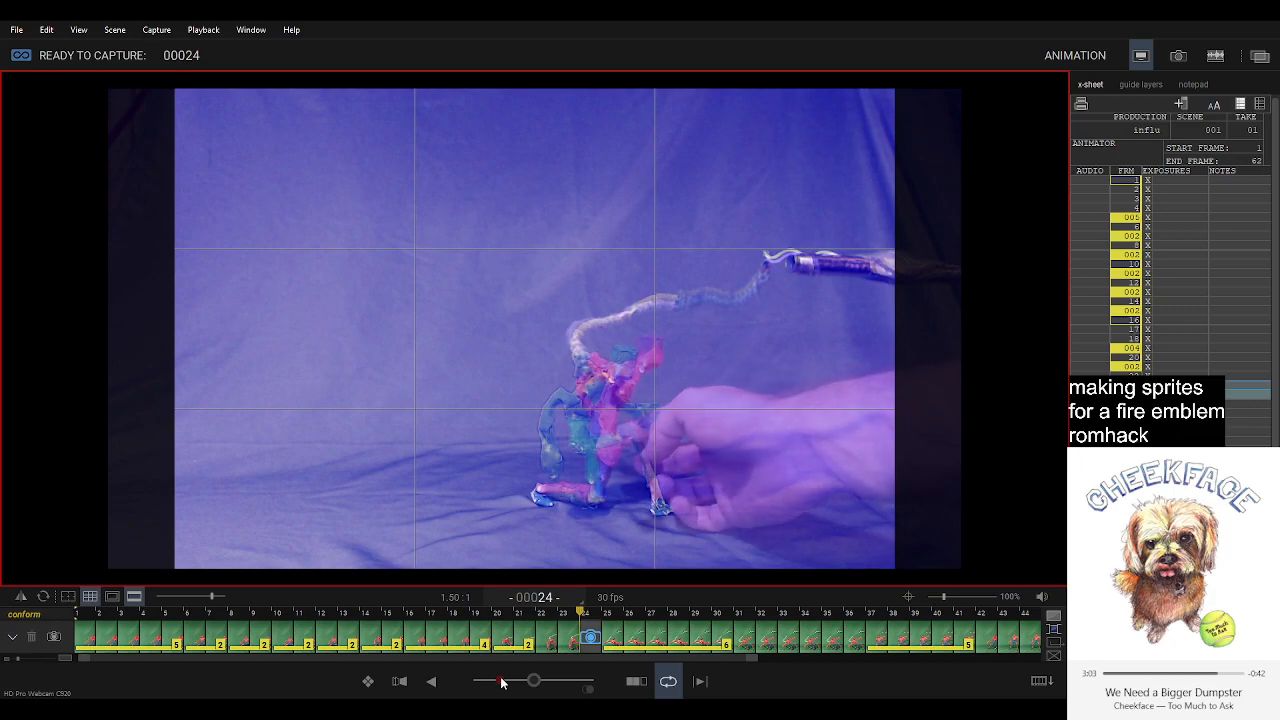
key("Right")
key("Left")
key("Left")
key("Left")
key("Right")
key("Right")
key("Right")
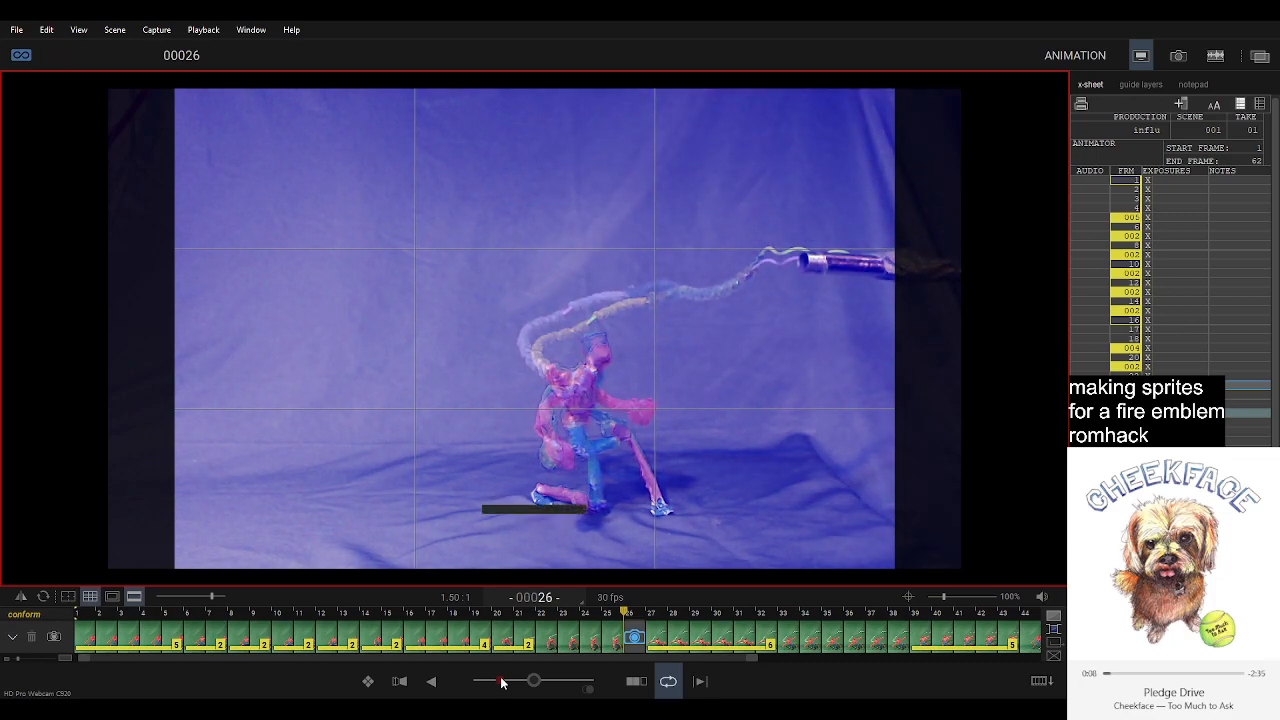
Capture the successive kneeling wind-up poses as frames 26 through 30, comparing the live pose with adjacent frames.
key("Return")
key("space")
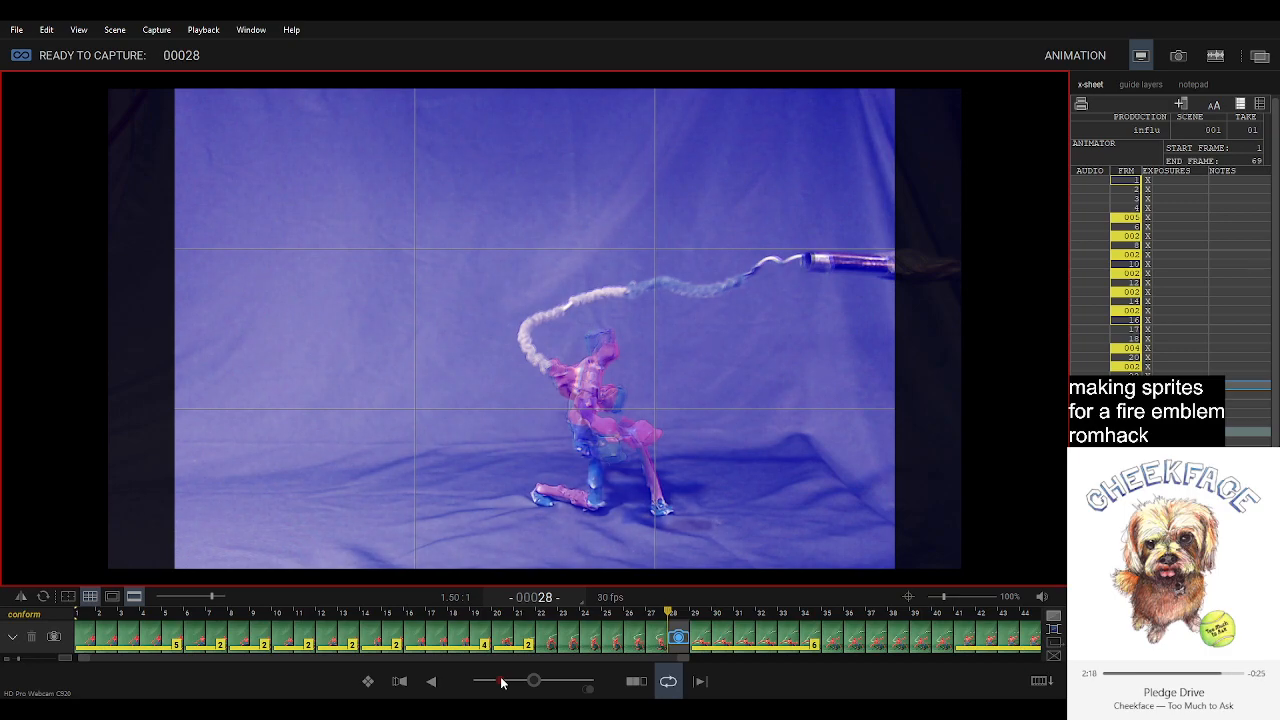
key("Return")
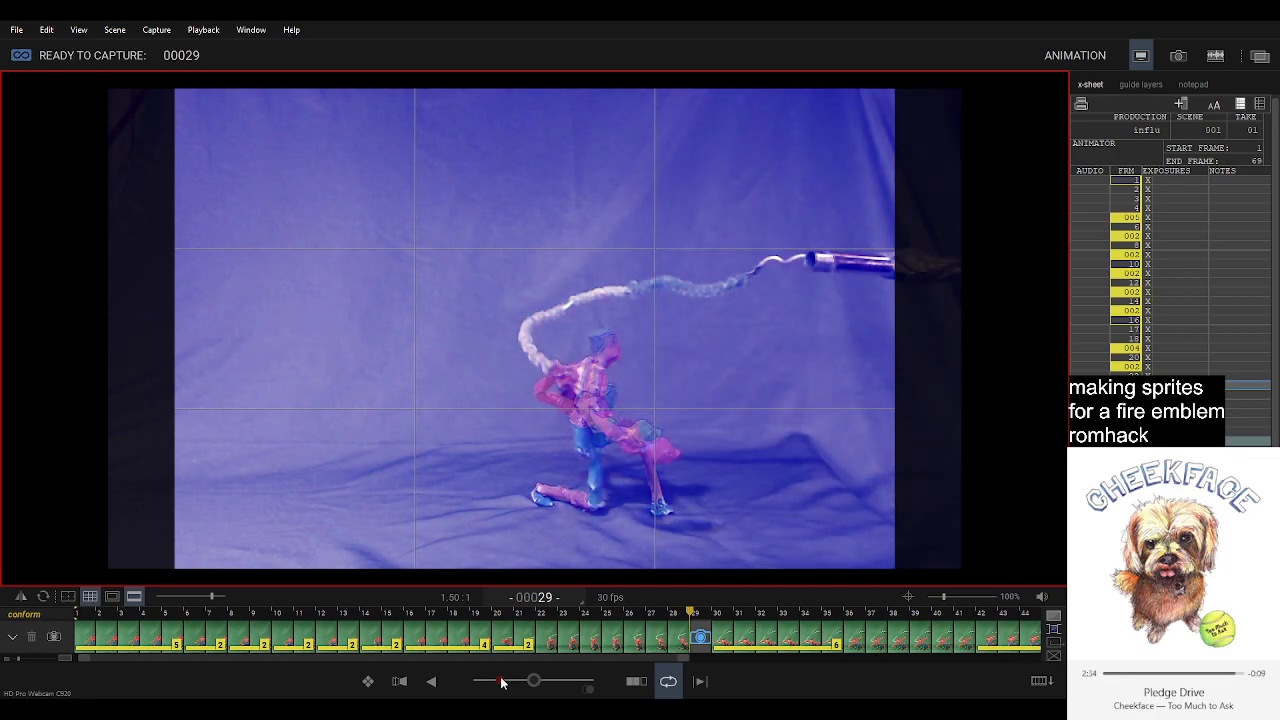
key("Return")
key("Right")
key("Left")
key("Right")
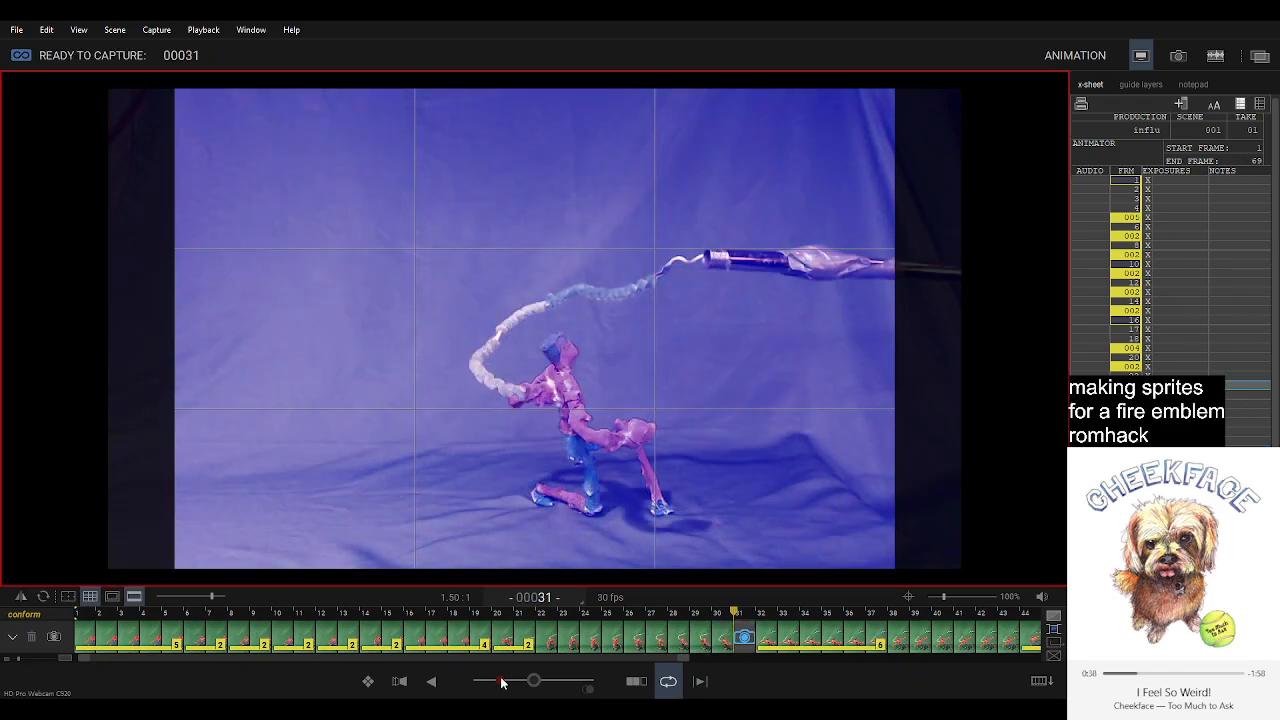
Step back and forth through the newly captured frames and play the animation to review the wind-up motion.
key("Right")
key("Left")
key("Left")
key("Left")
key("Left")
key("Left")
key("Left")
key("Left")
key("Right")
key("Right")
key("Right")
key("Right")
key("Left")
key("Left")
key("Left")
key("Left")
key("Left")
key("Left")
key("Left")
key("Left")
key("Left")
key("Left")
key("Left")
key("Left")
key("Left")
key("Left")
key("Left")
key("Left")
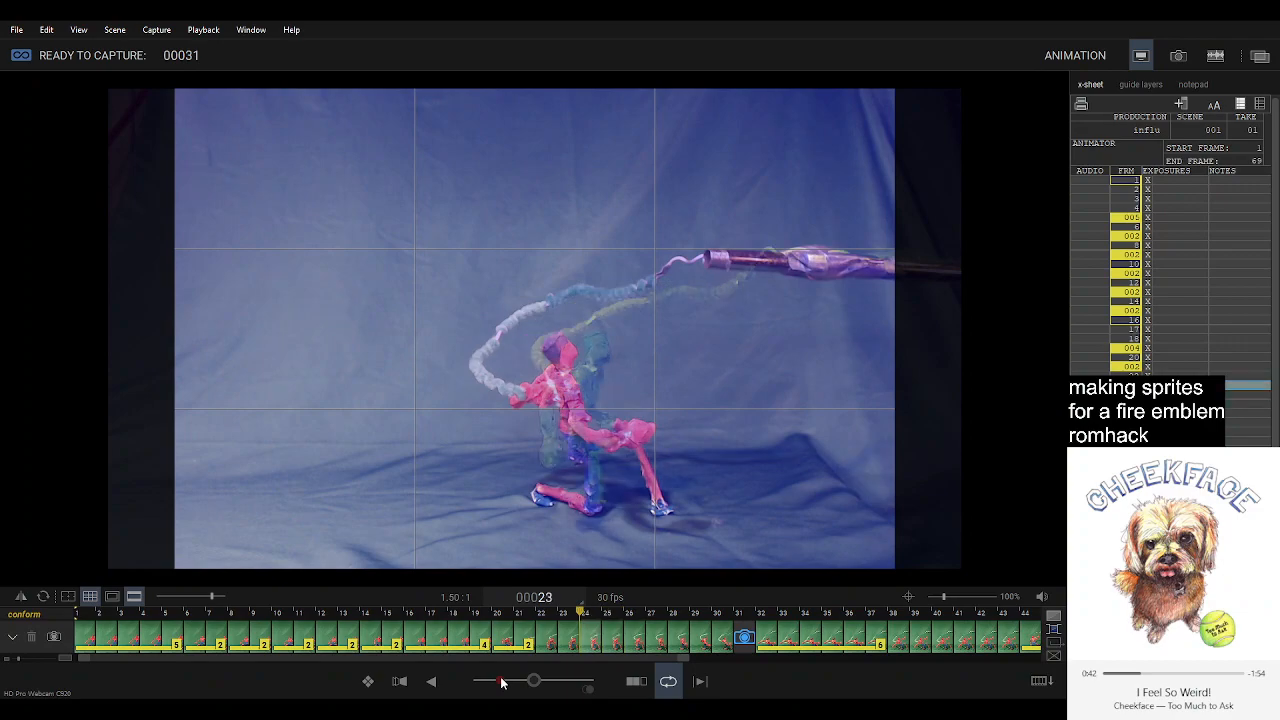
key("Left")
key("Left")
key("Left")
key("Left")
key("Left")
key("Left")
key("Left")
key("Left")
key("Left")
key("Left")
key("Left")
key("Left")
key("space")
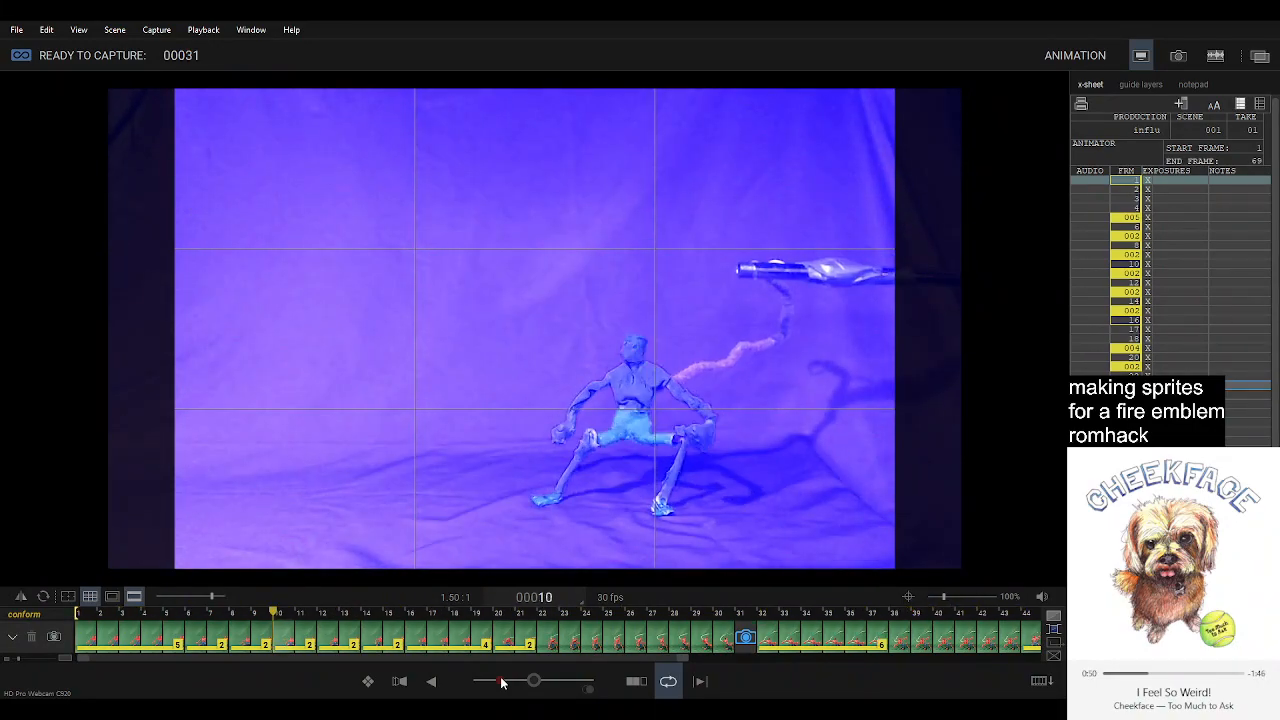
key("3")
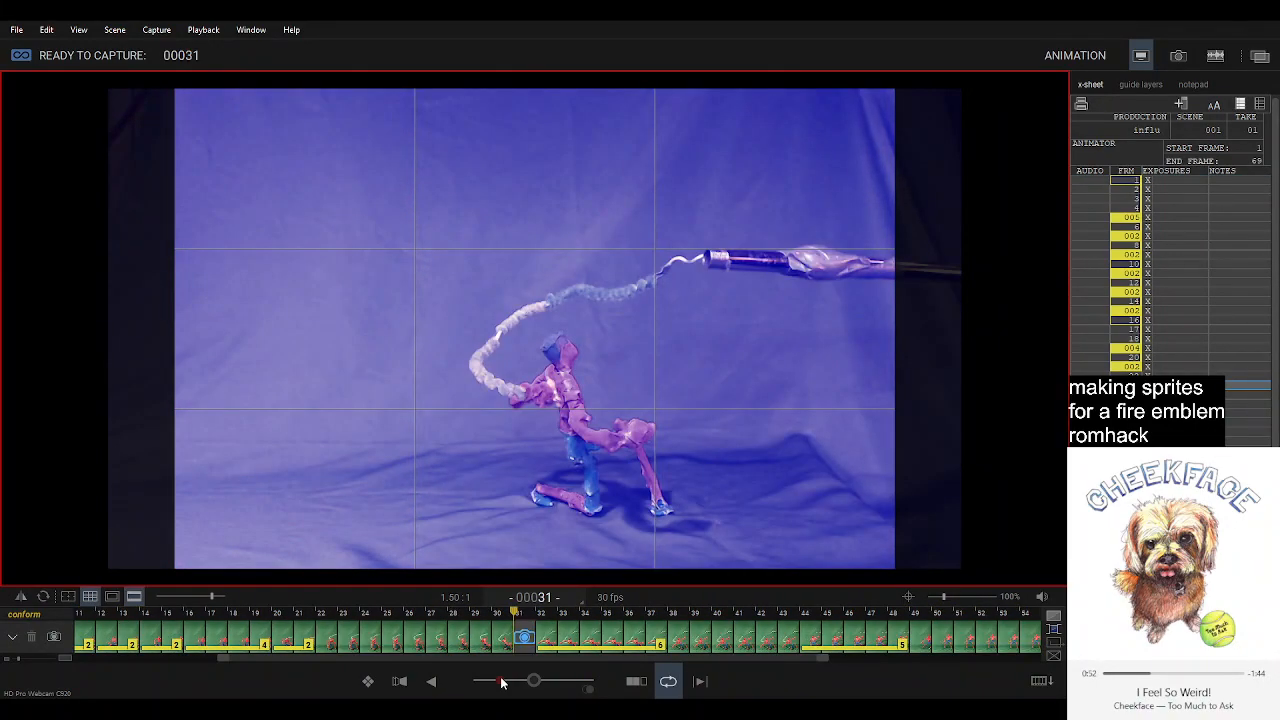
key("0")
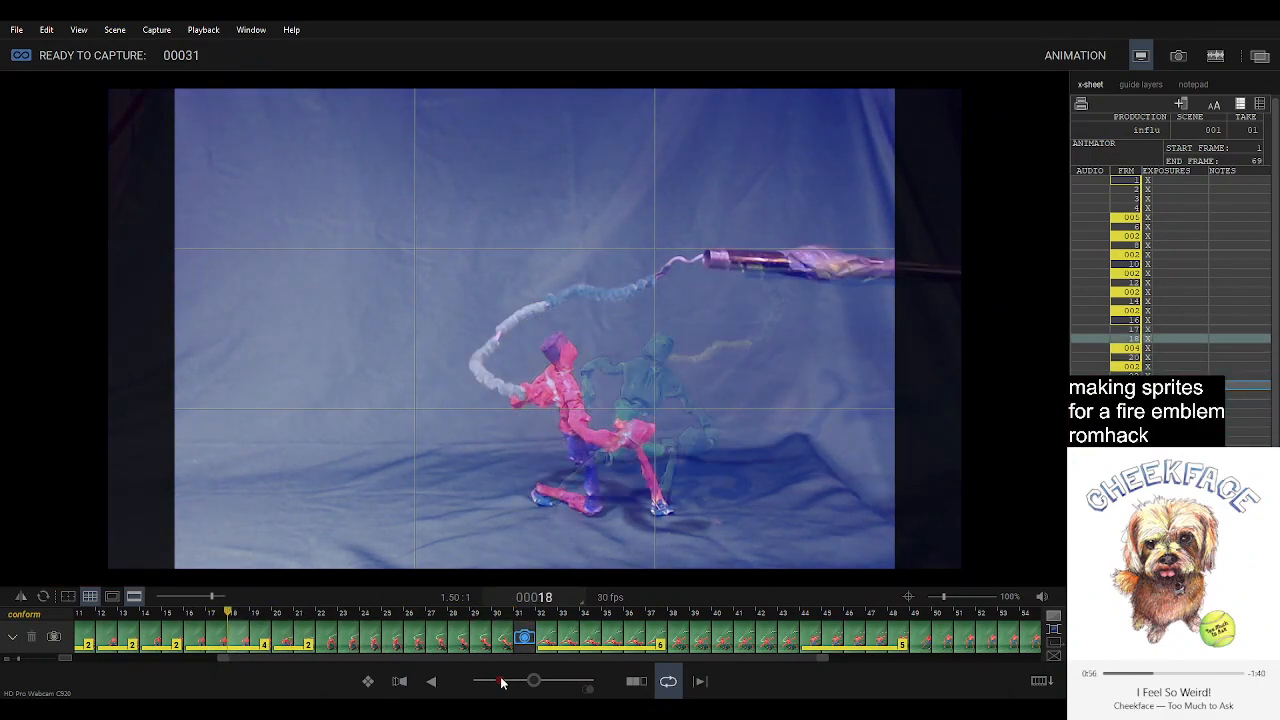
Delete the last captured frame and recapture the same pose as frame 30.
key("Delete")
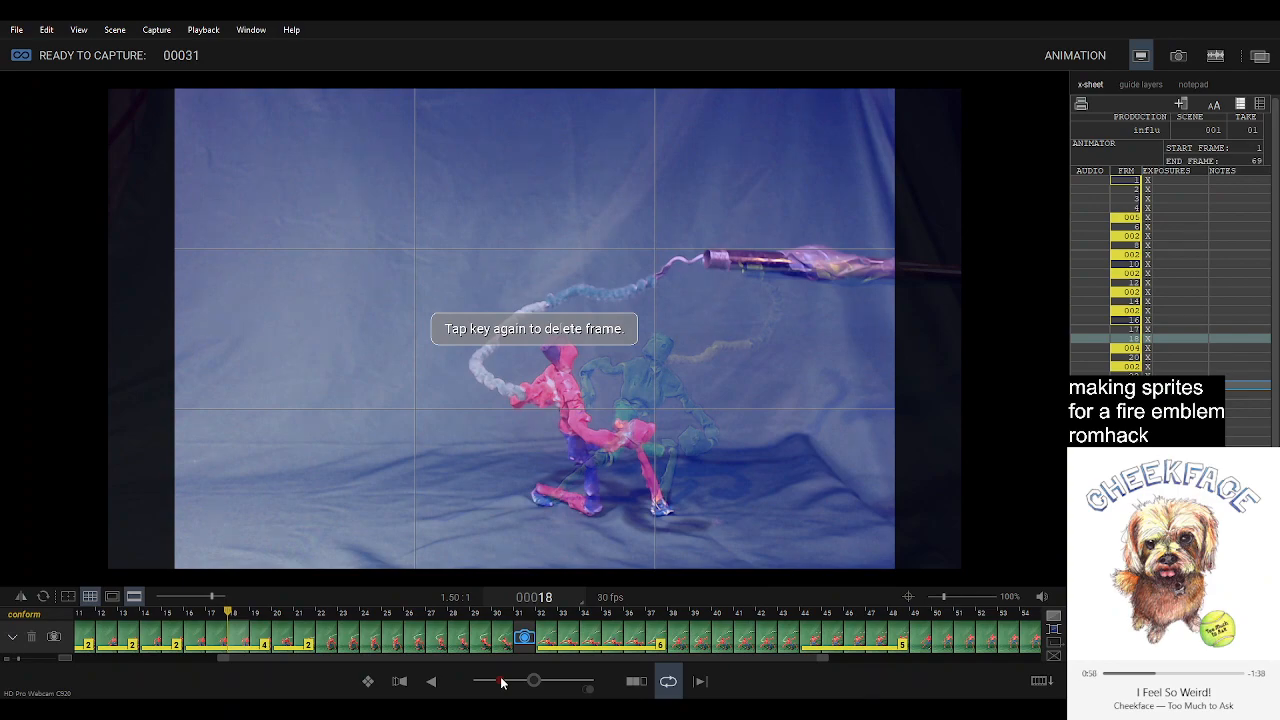
key("Delete")
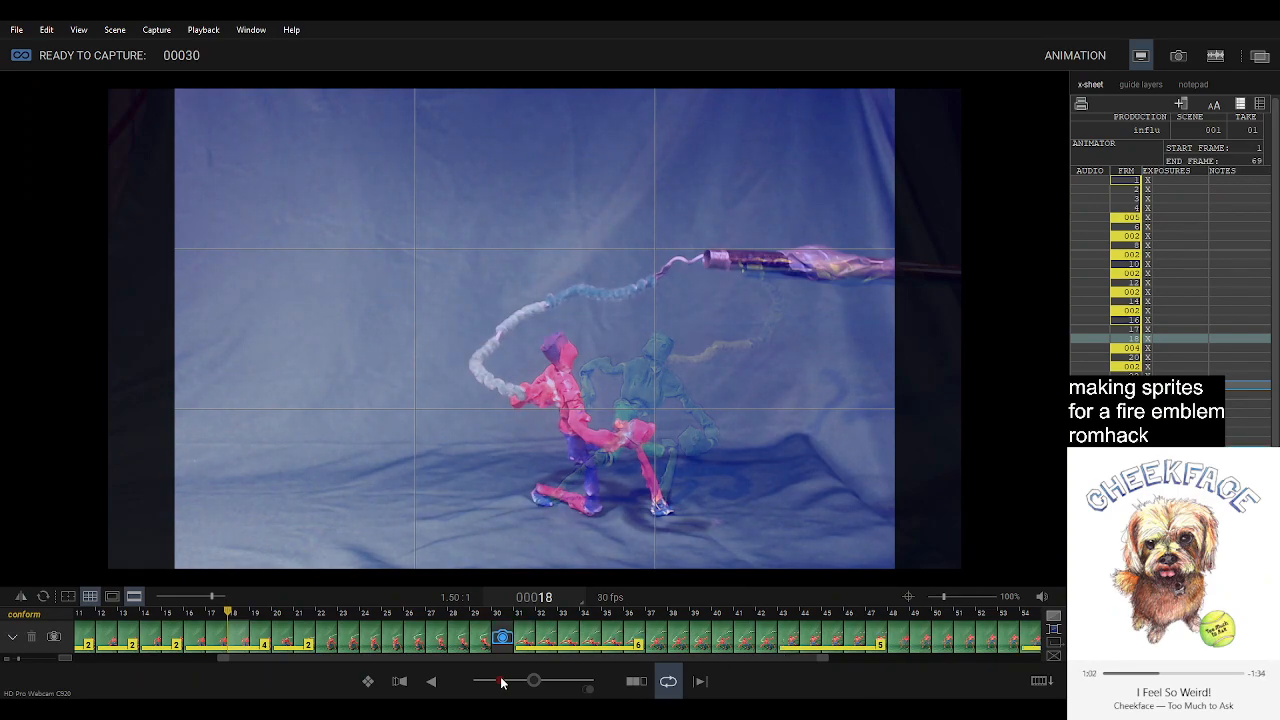
key("Return")
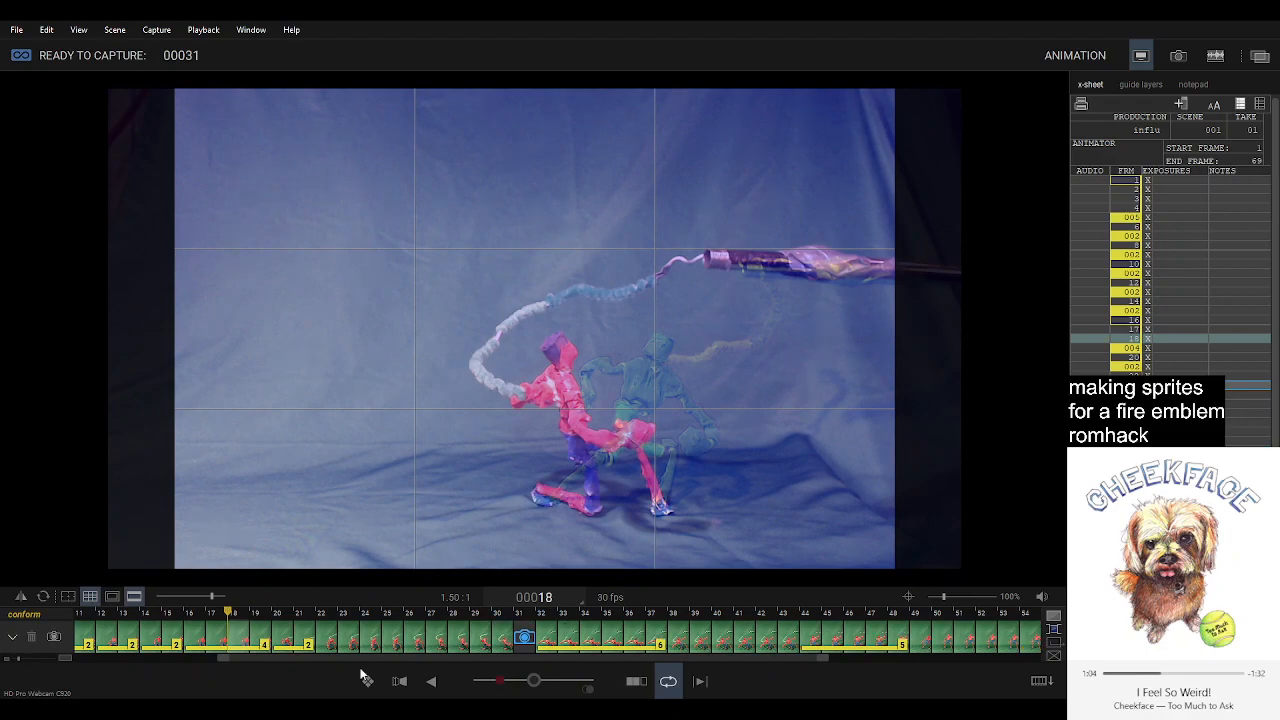
Shorten the four-frame hold ending at frame 19 to 2 frames.
left_click(237, 644)
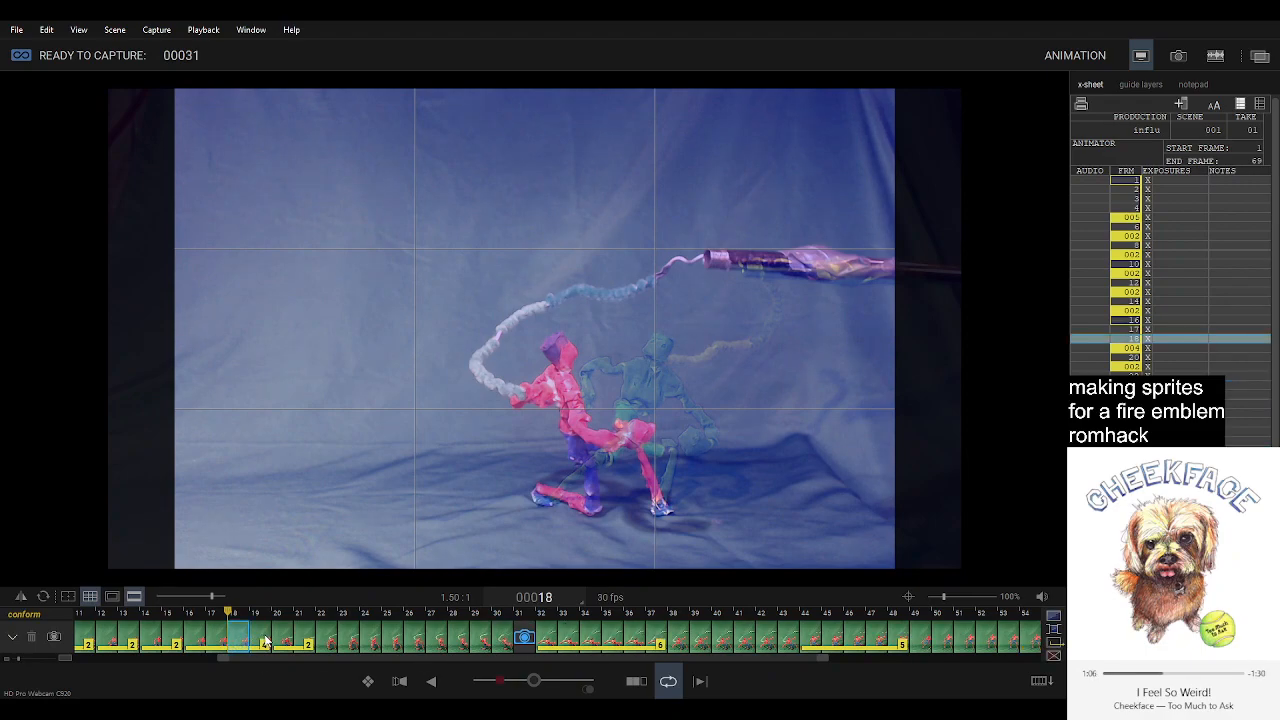
left_click(265, 641, "shift")
key("Delete")
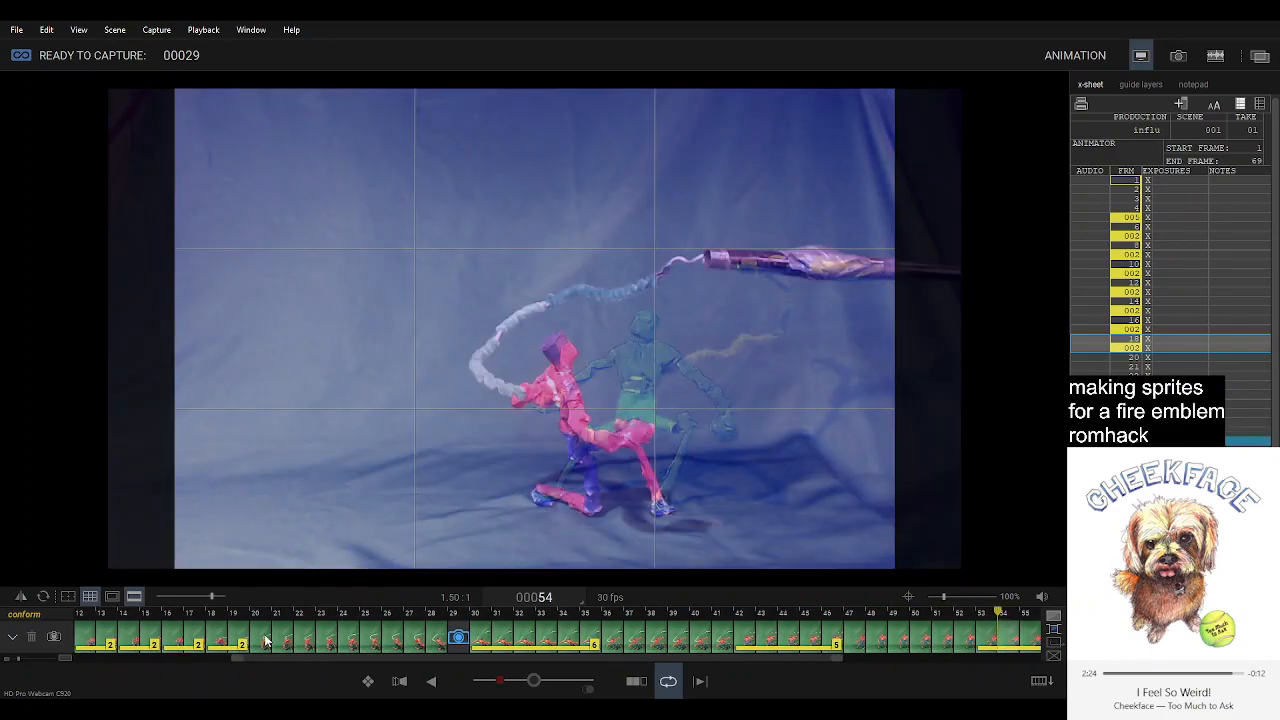
Step back from the later frames and flip between the live pose and frame 30 to compare the poses.
key("Right")
key("Left")
key("Left")
key("Left")
key("Left")
key("Left")
key("Left")
key("Left")
key("Left")
key("Left")
key("Left")
key("Left")
key("Left")
key("Left")
key("Left")
key("Left")
key("Left")
key("Left")
key("Left")
key("Left")
key("Left")
key("Left")
key("Left")
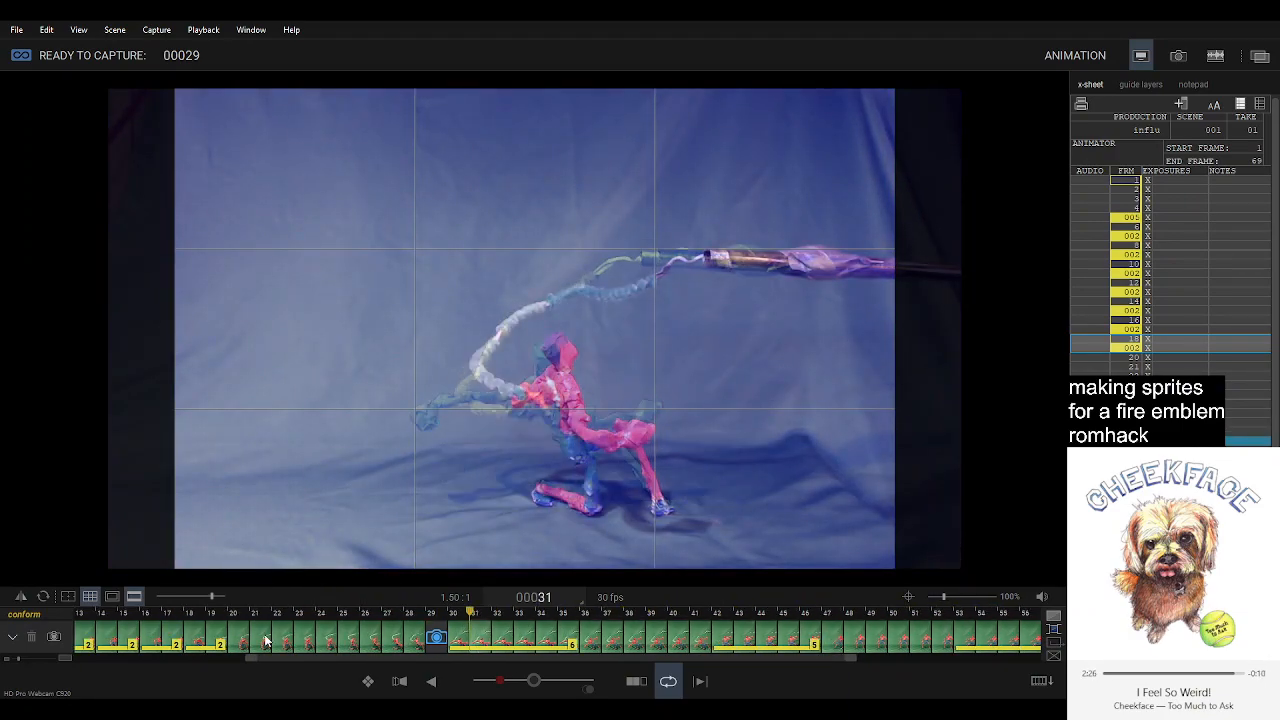
key("Left")
key("Right")
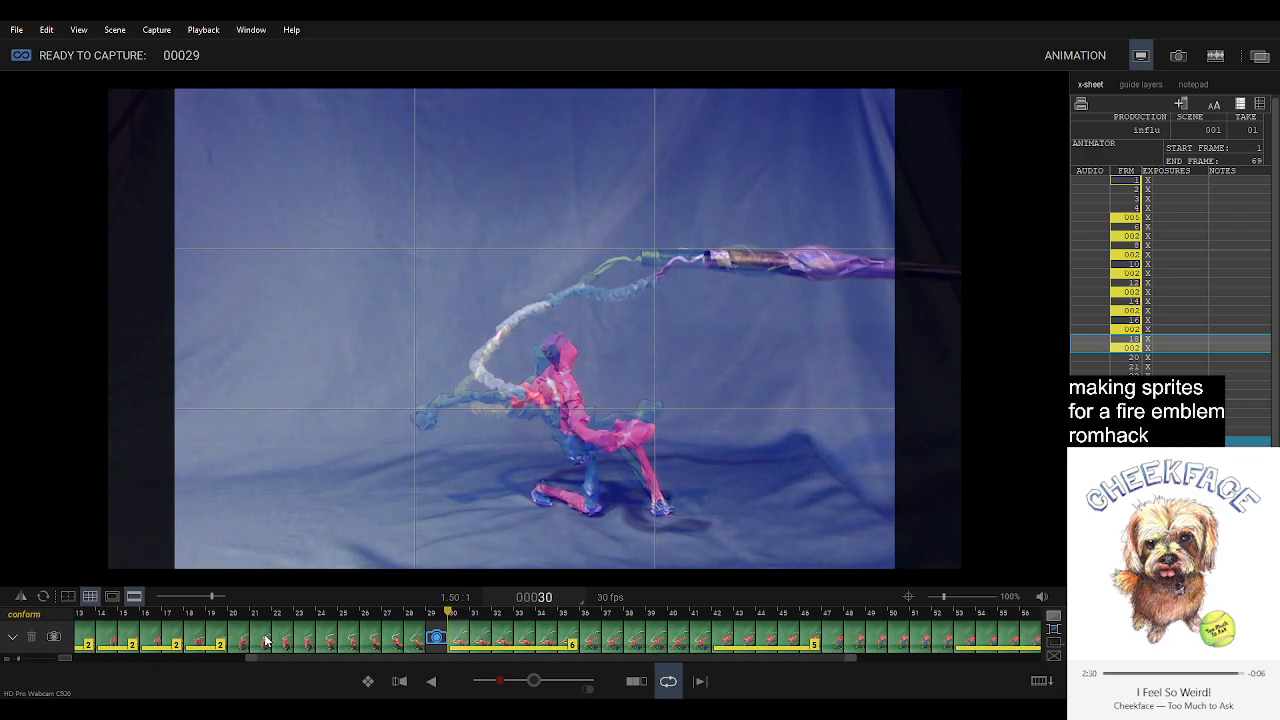
key("Left")
key("Right")
key("Left")
key("Right")
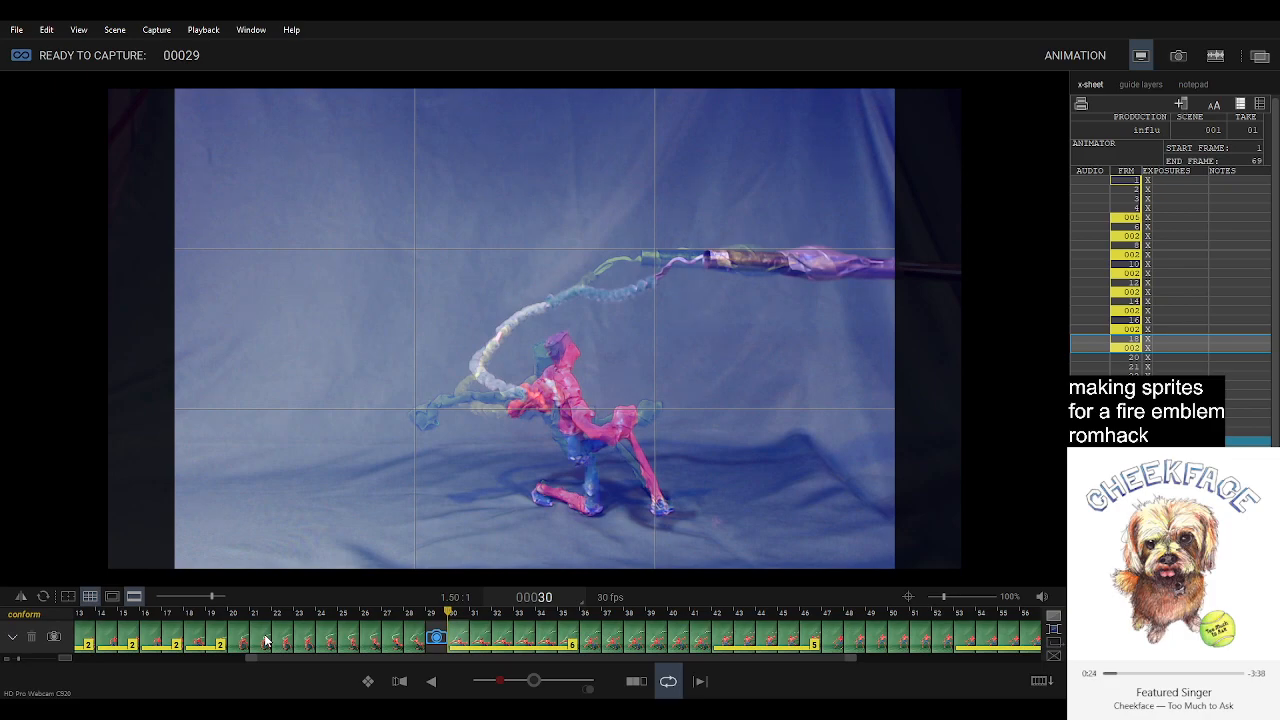
Capture the adjusted pose as frame 29 and compare the next live pose with frame 31.
key("Return")
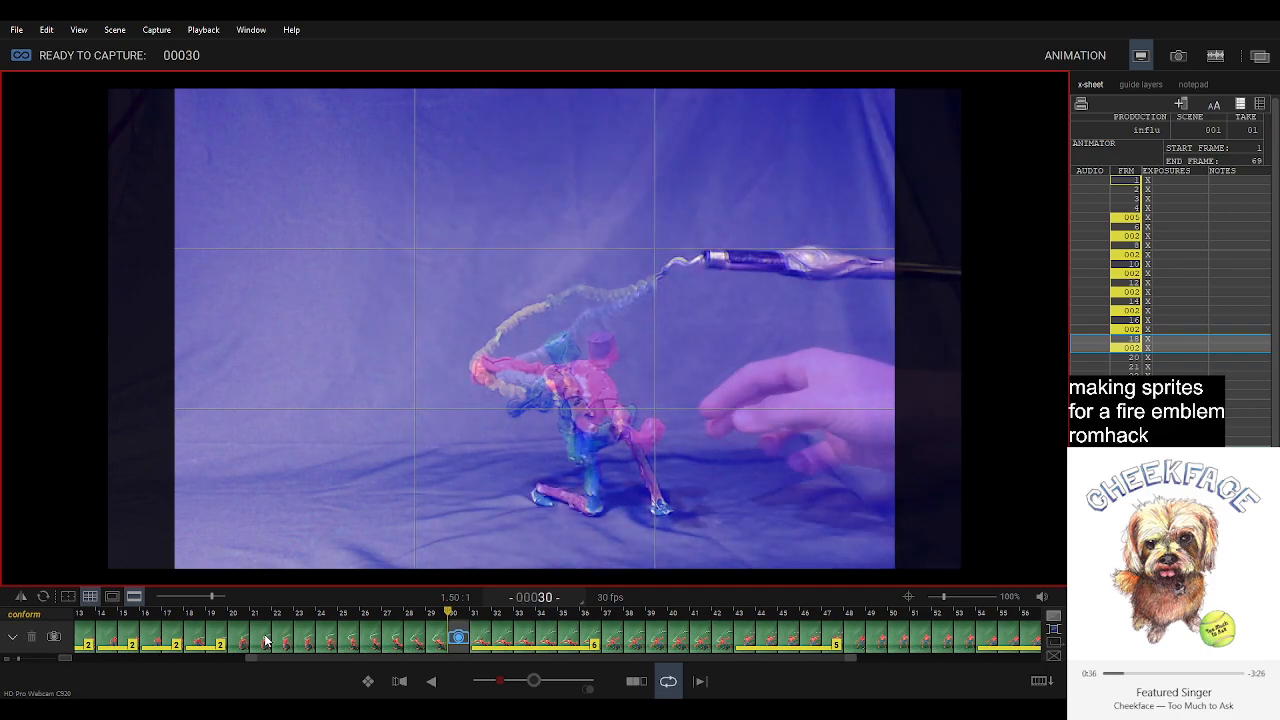
key("Right")
key("Left")
key("Right")
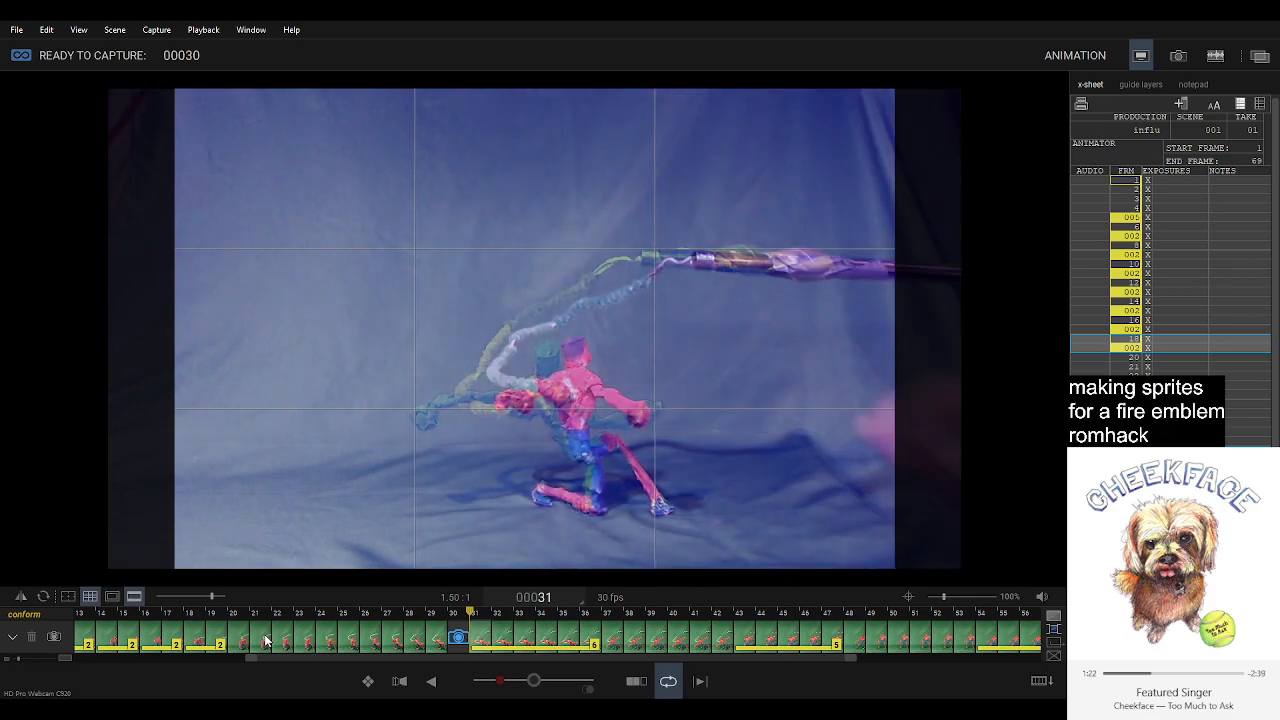
Capture the adjusted poses as frames 30 and 31, comparing the live pose with the neighbouring frames between captures.
key("Return")
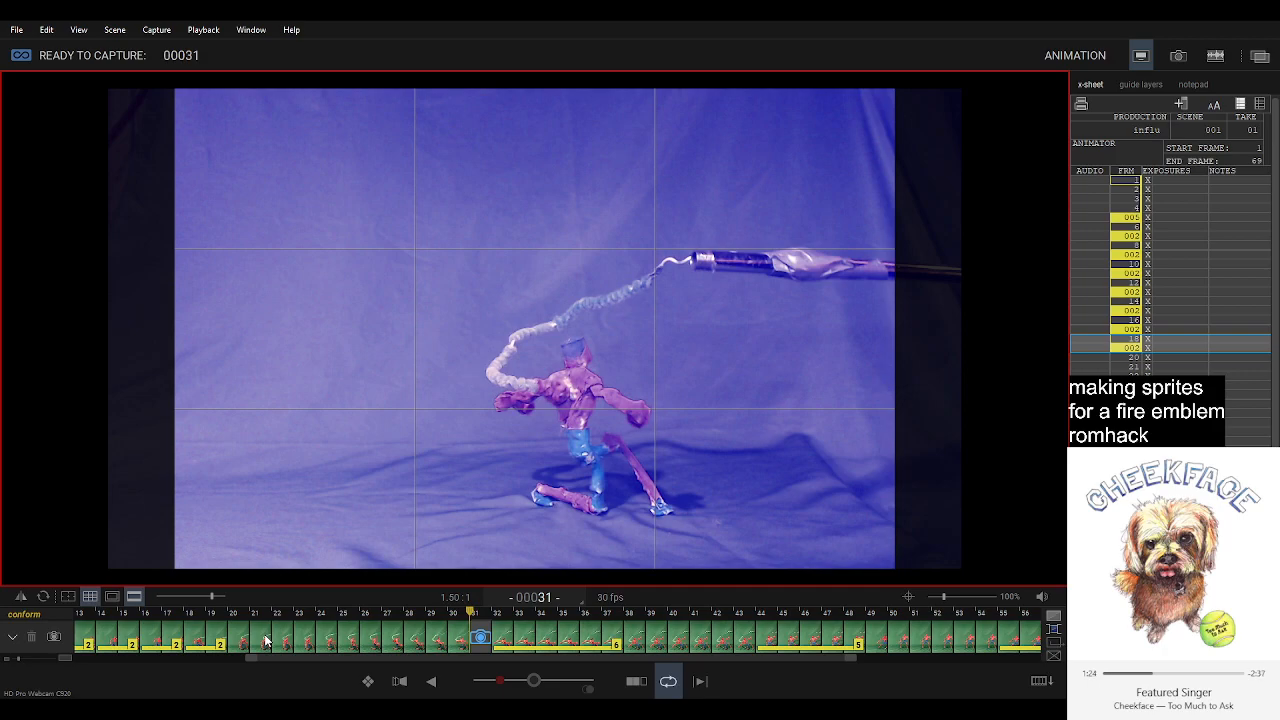
key("0")
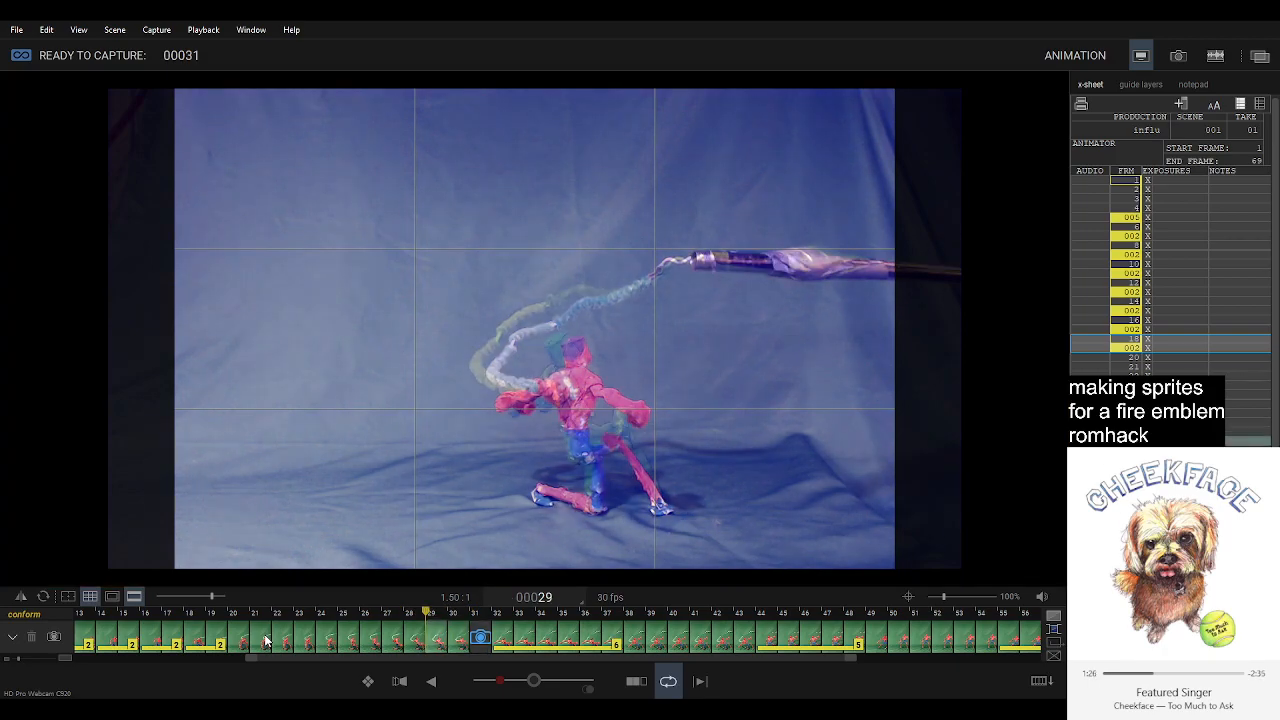
key("Right")
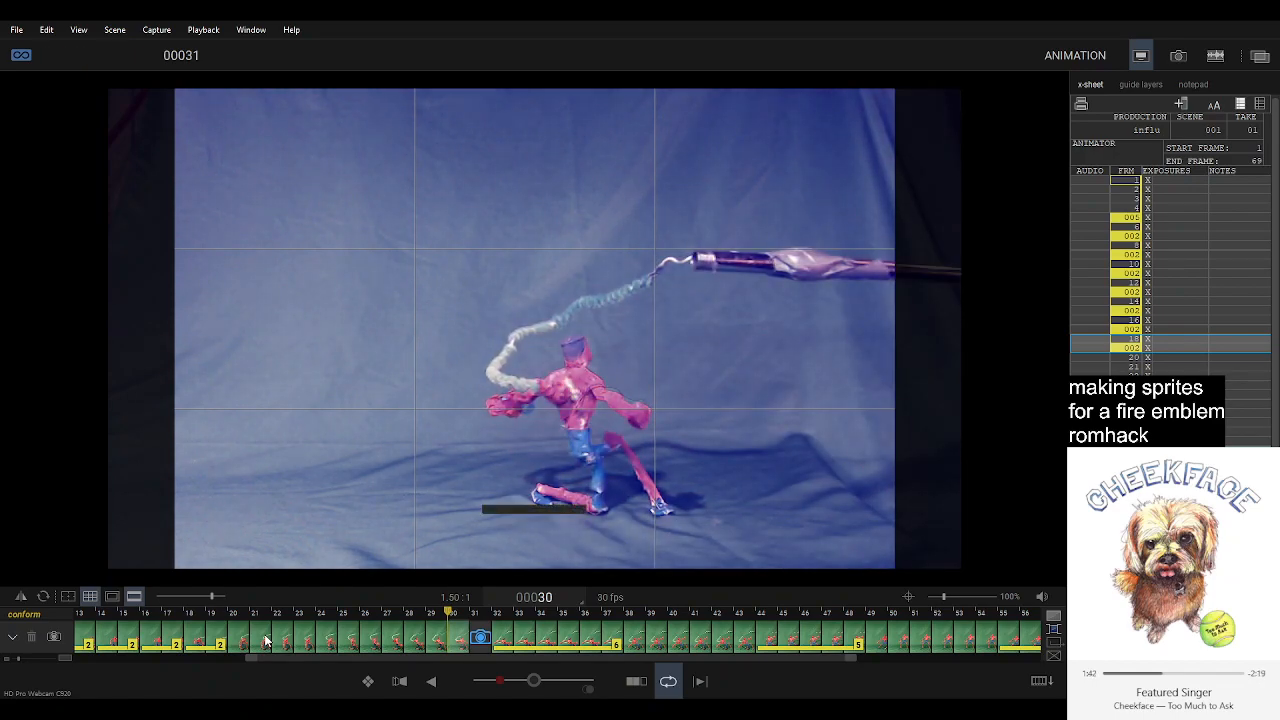
key("Return")
key("0")
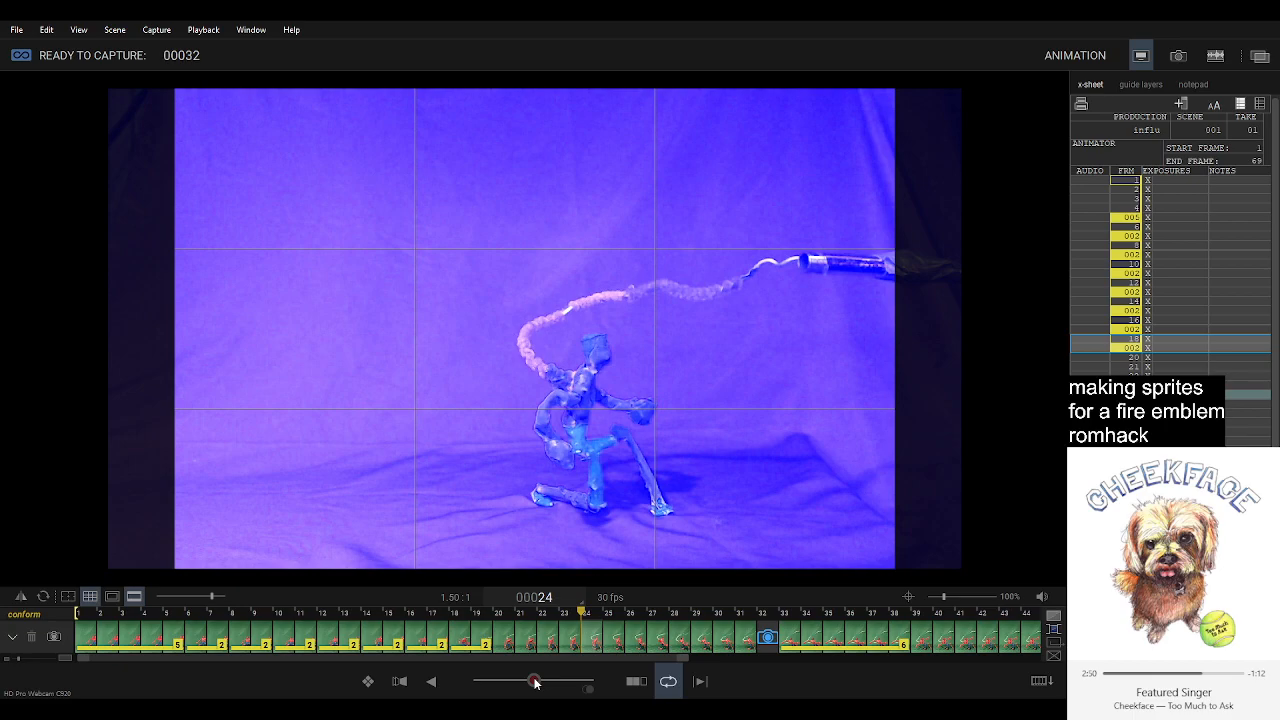
Step back and forth through frames 21 to 27 to examine how the arm and body move between poses.
left_click(573, 645)
key("Right")
key("Right")
key("Right")
key("Left")
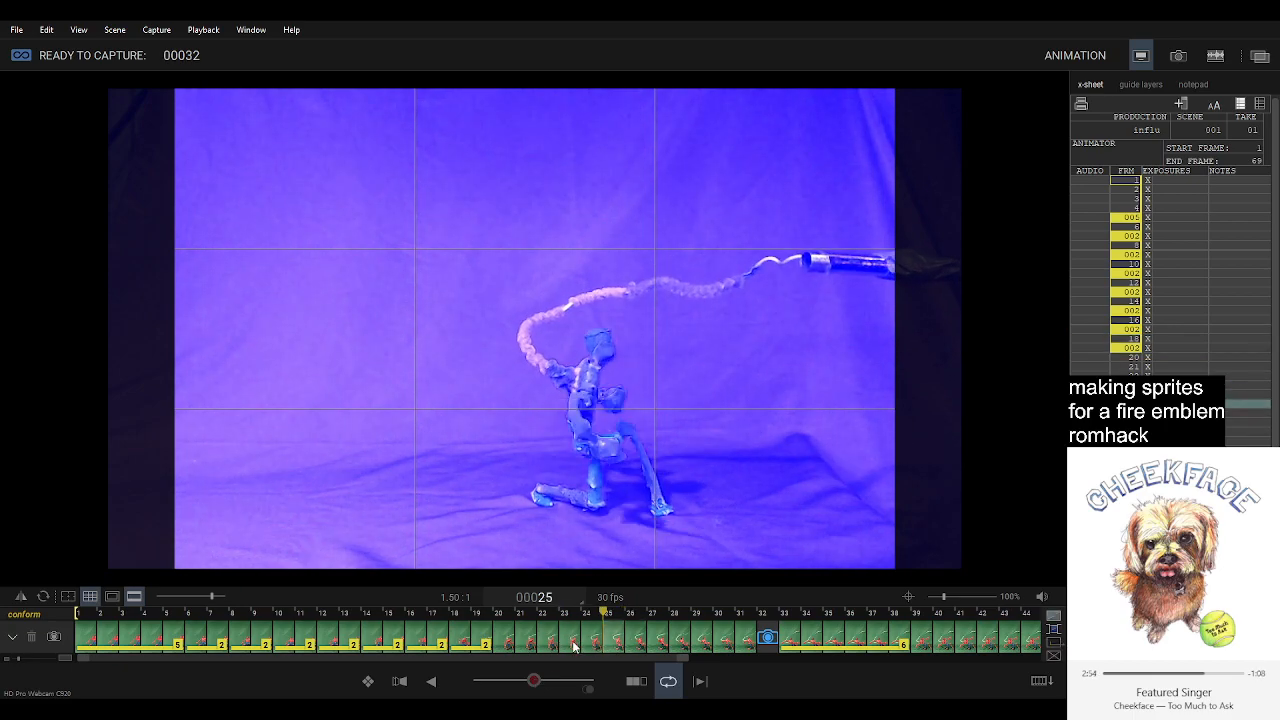
key("Left")
key("Left")
key("Left")
key("Left")
key("Left")
key("Right")
key("Right")
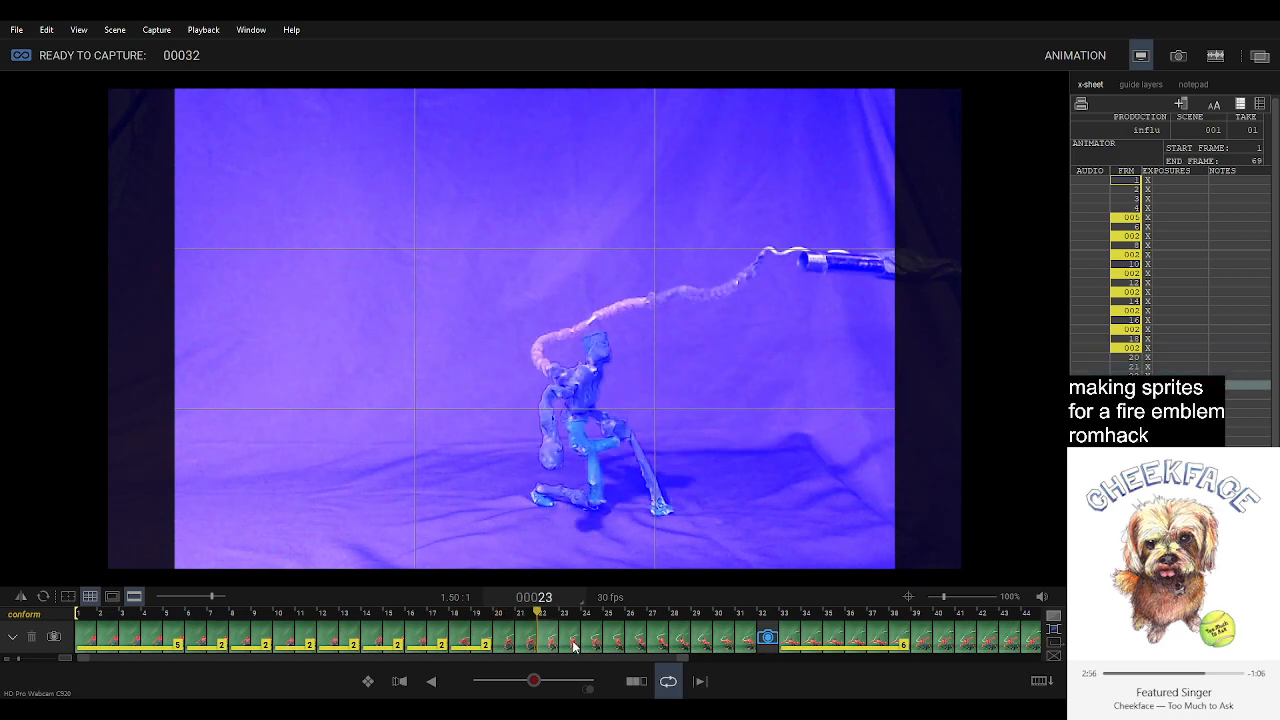
key("Right")
key("Right")
key("Left")
key("Left")
key("Left")
key("Left")
key("Left")
key("Right")
key("Left")
key("Right")
key("Right")
key("Right")
key("Left")
key("Right")
key("Right")
key("Right")
key("Left")
key("Left")
key("Left")
key("Right")
key("Left")
key("Right")
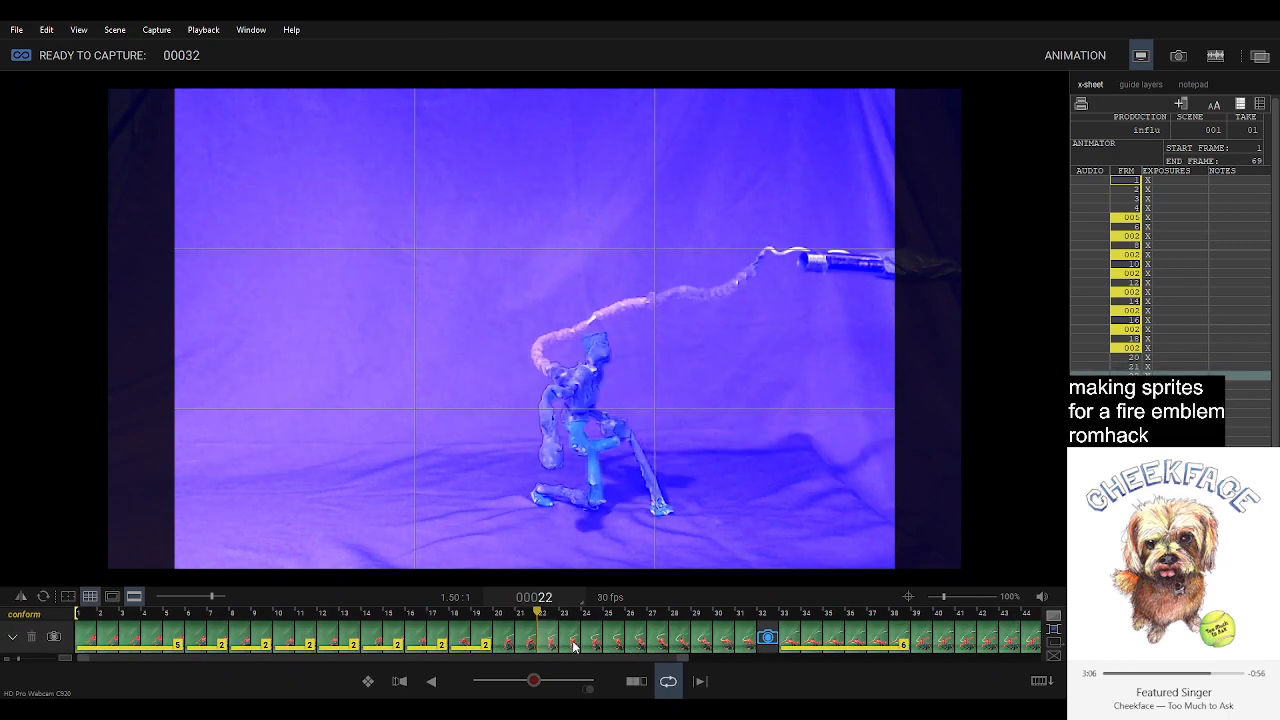
Delete frames 22 and 23 and play back the shortened animation.
left_click(557, 645, "shift")
left_click(568, 641)
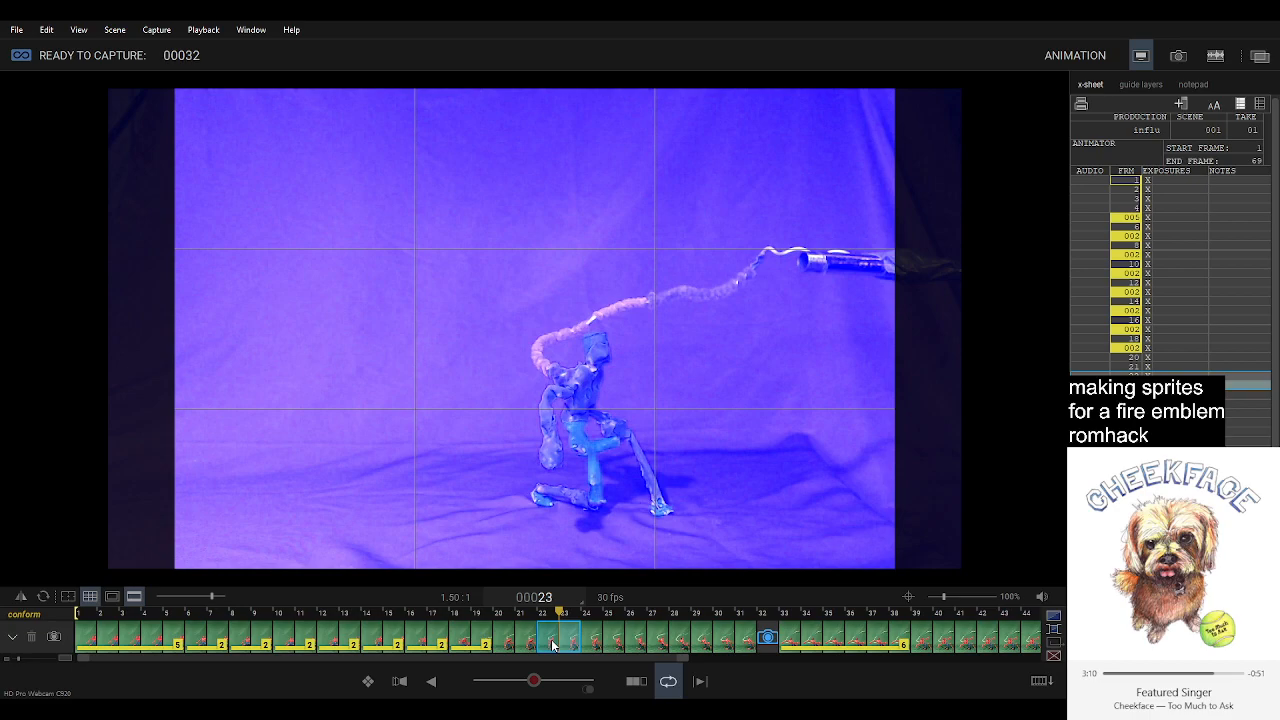
key("Delete")
key("space")
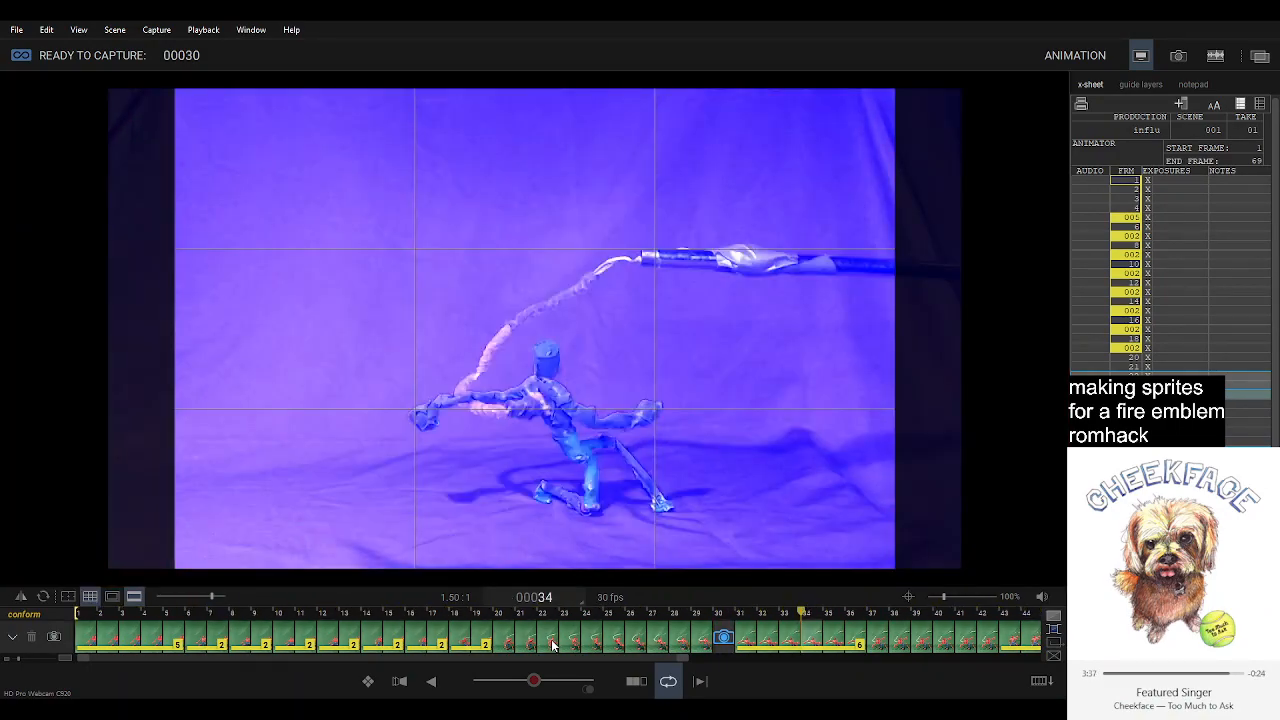
key("5")
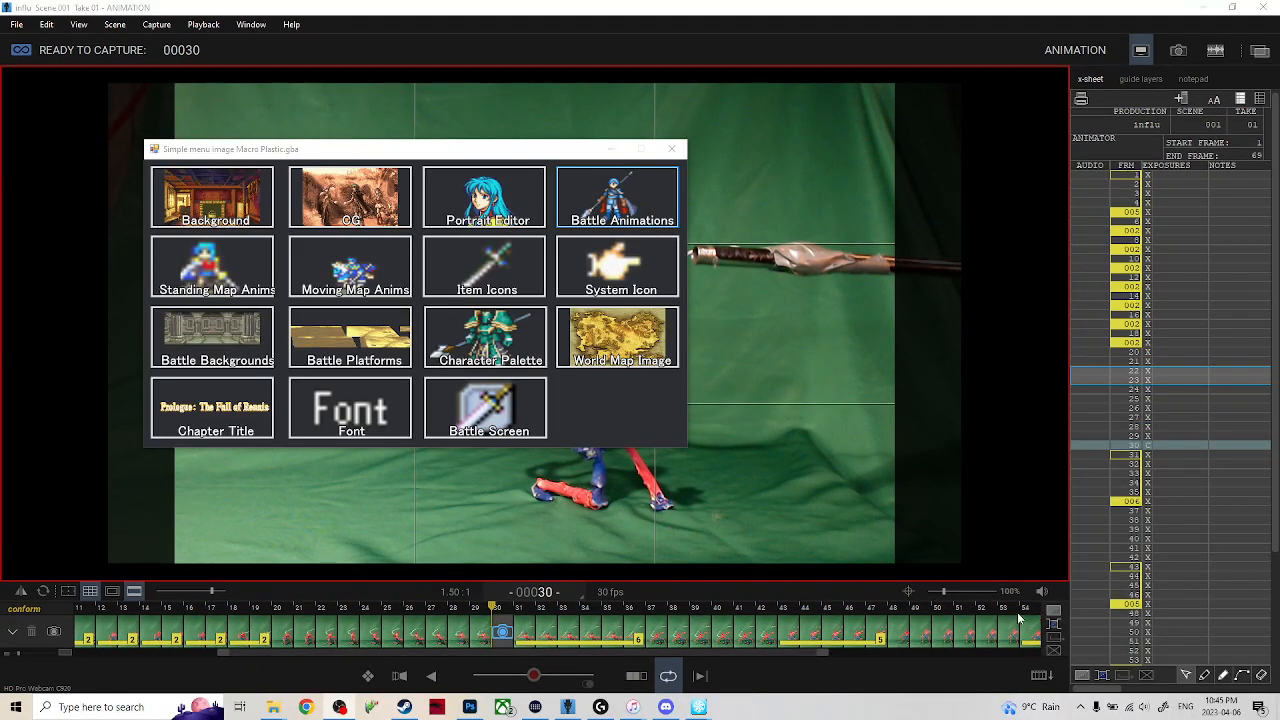
Switch to the Macro Plastic.gba Animation Editor and test-run the ROM in mGBA, resuming the chapter in progress.
mouse_move(697, 714)
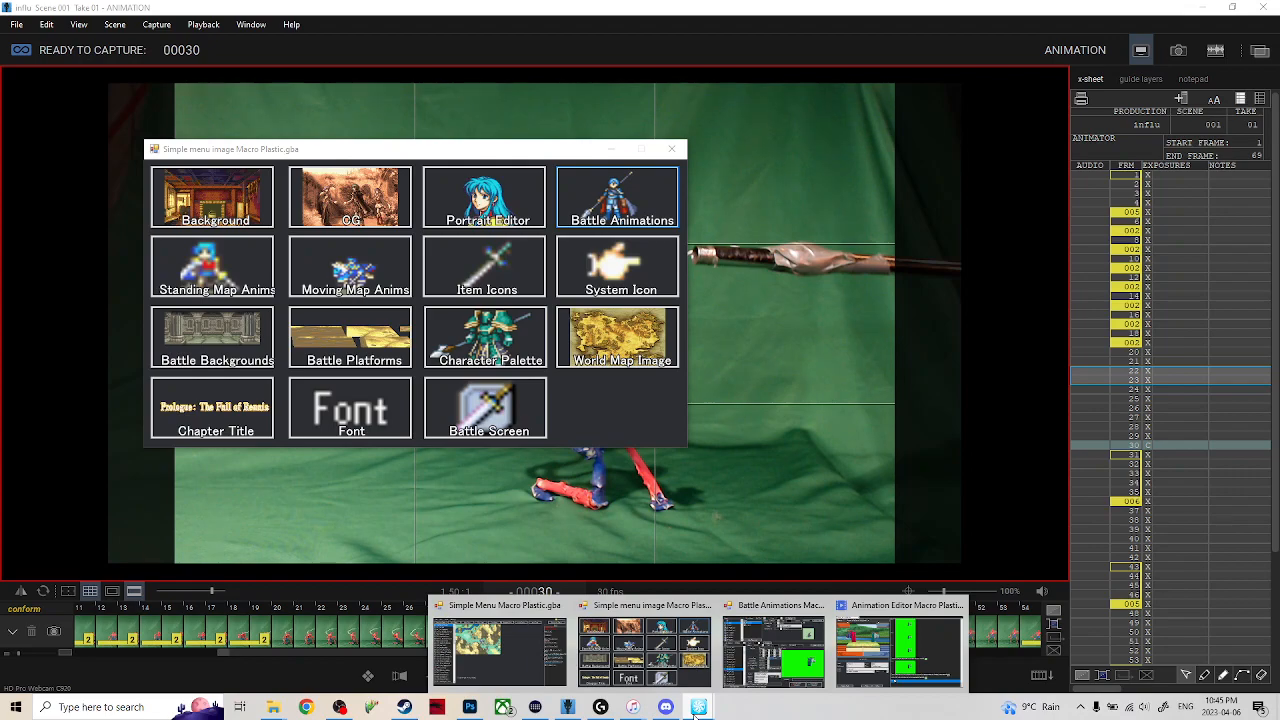
left_click(875, 641)
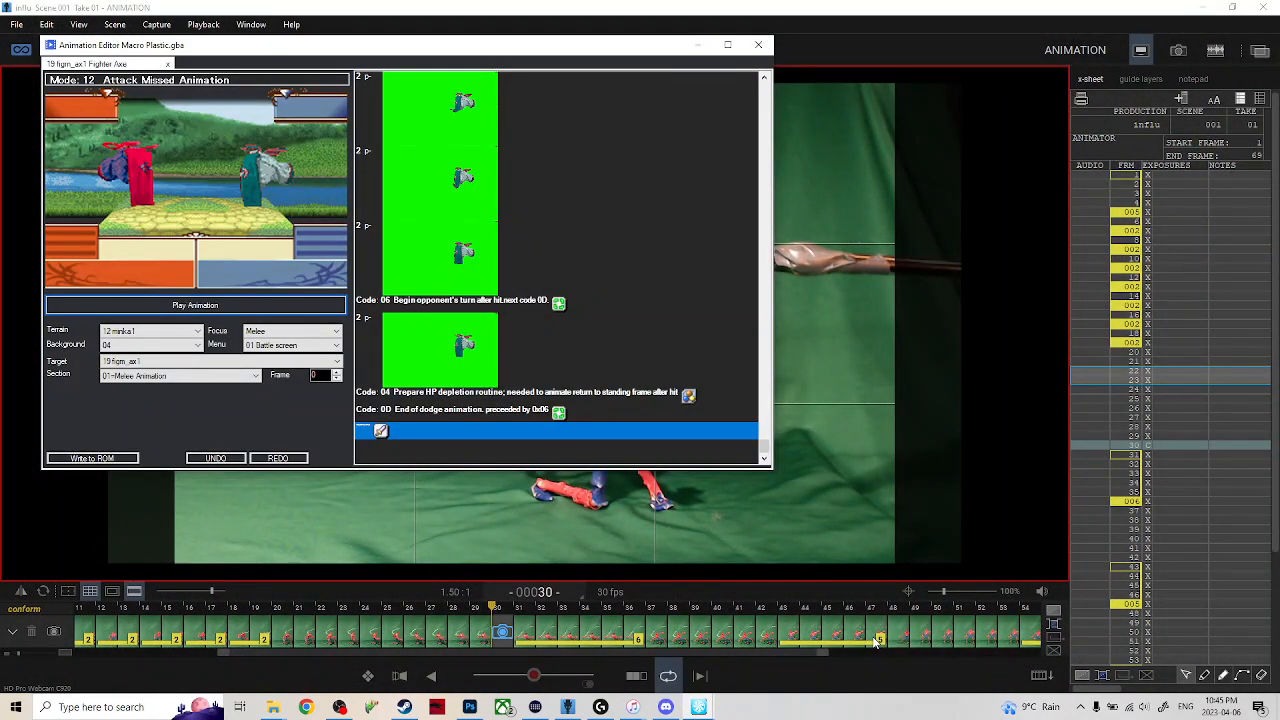
key("F5")
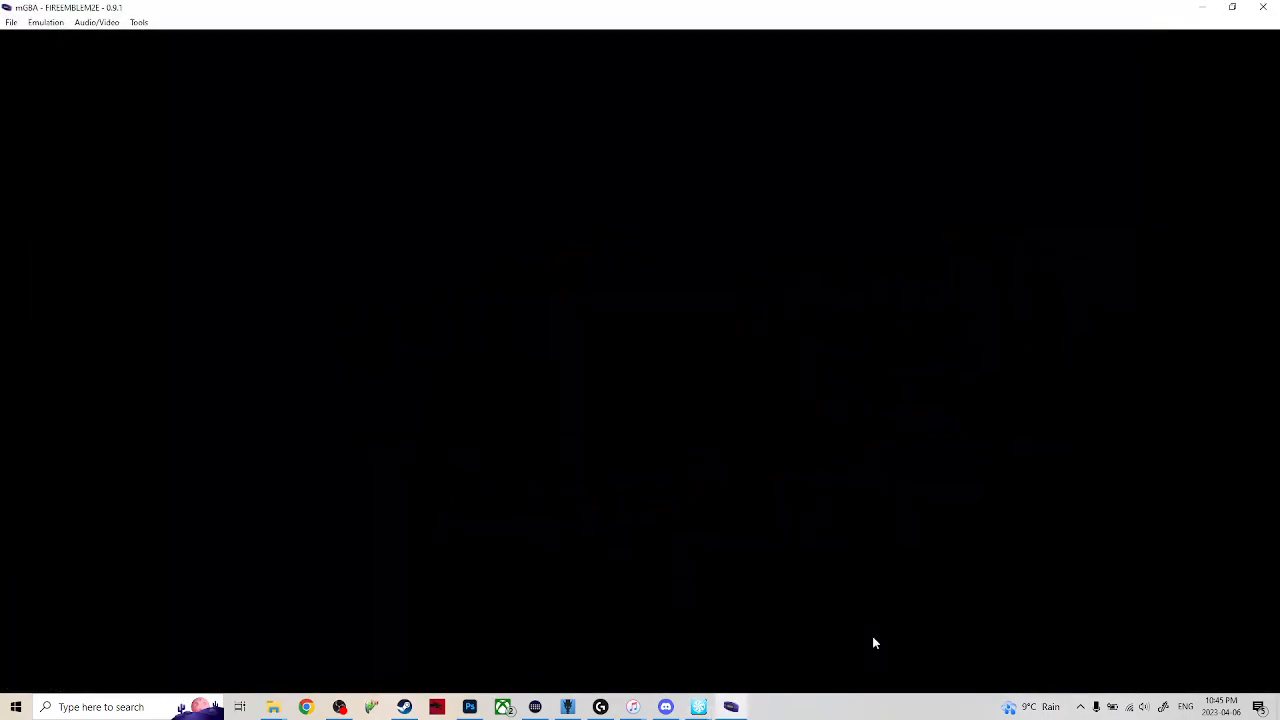
key("Return")
key("x")
key("x")
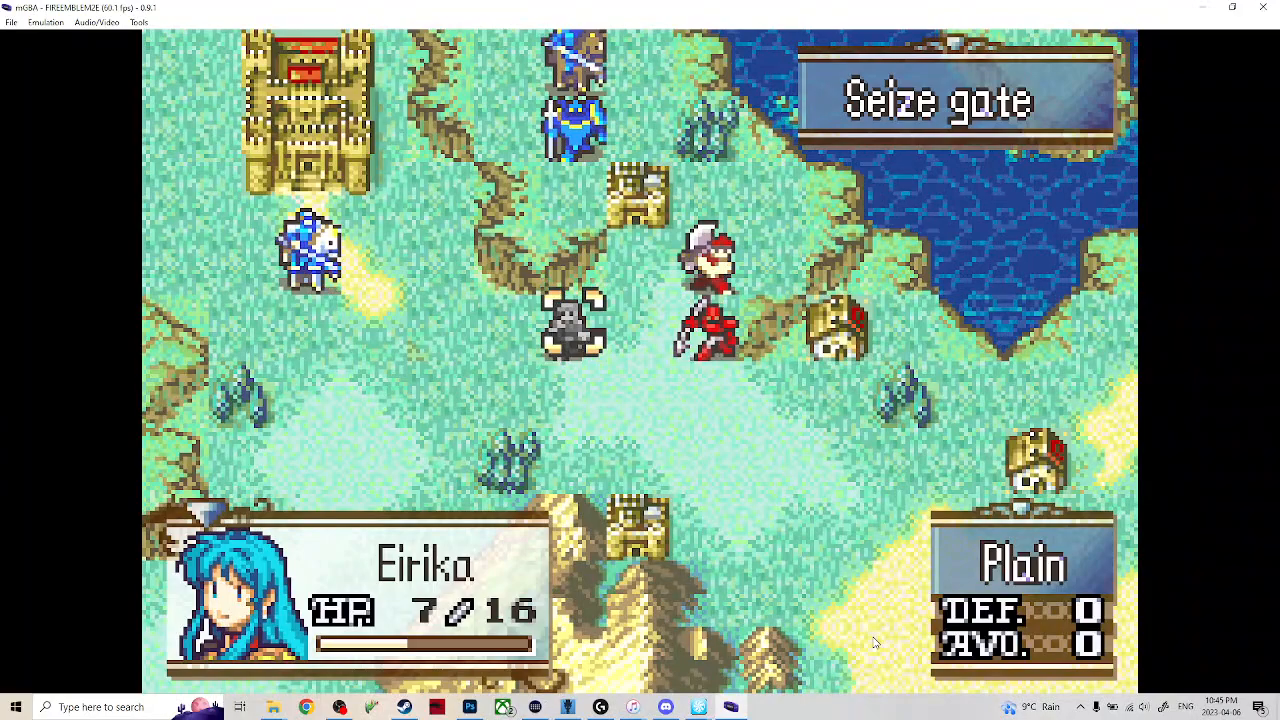
Move the white-horse cavalier from near the castle to the tile beside the red swordsman and attack that enemy.
key("x")
key("z")
key("Left")
key("Left")
key("Left")
key("Left")
key("Up")
key("x")
key("Down")
key("Right")
key("Right")
key("Right")
key("Right")
key("Right")
key("x")
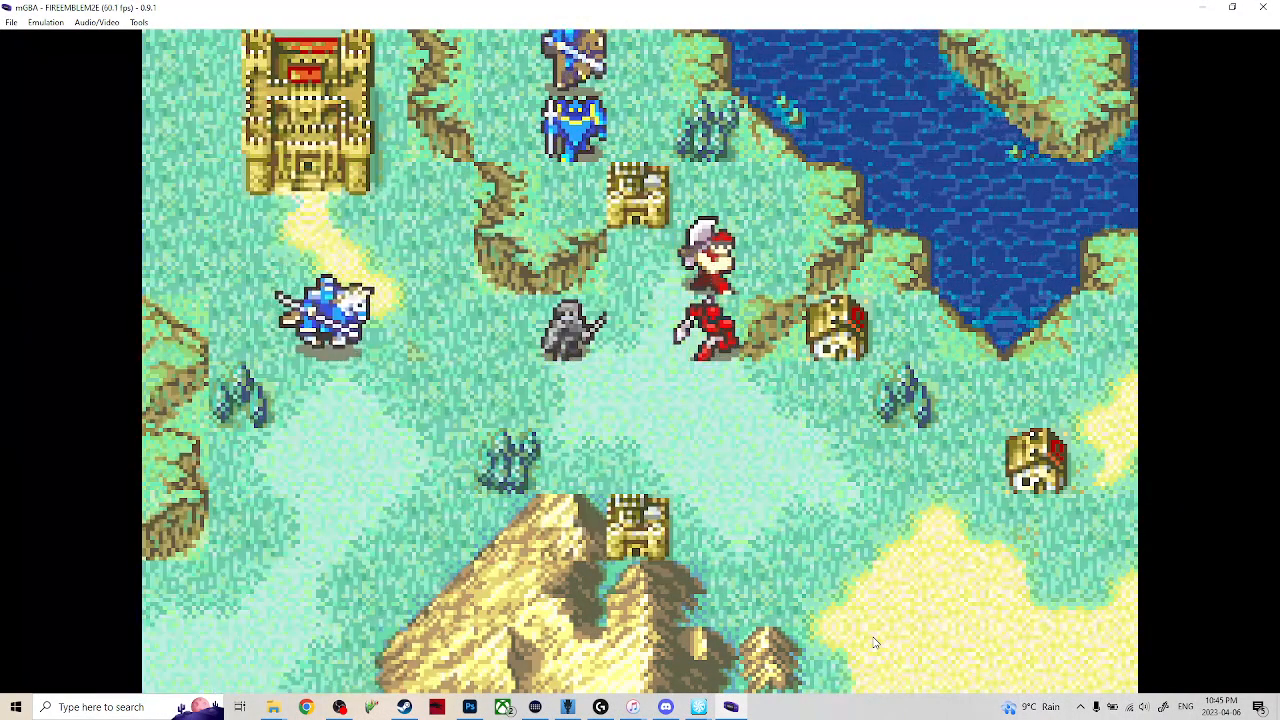
key("x")
key("x")
key("x")
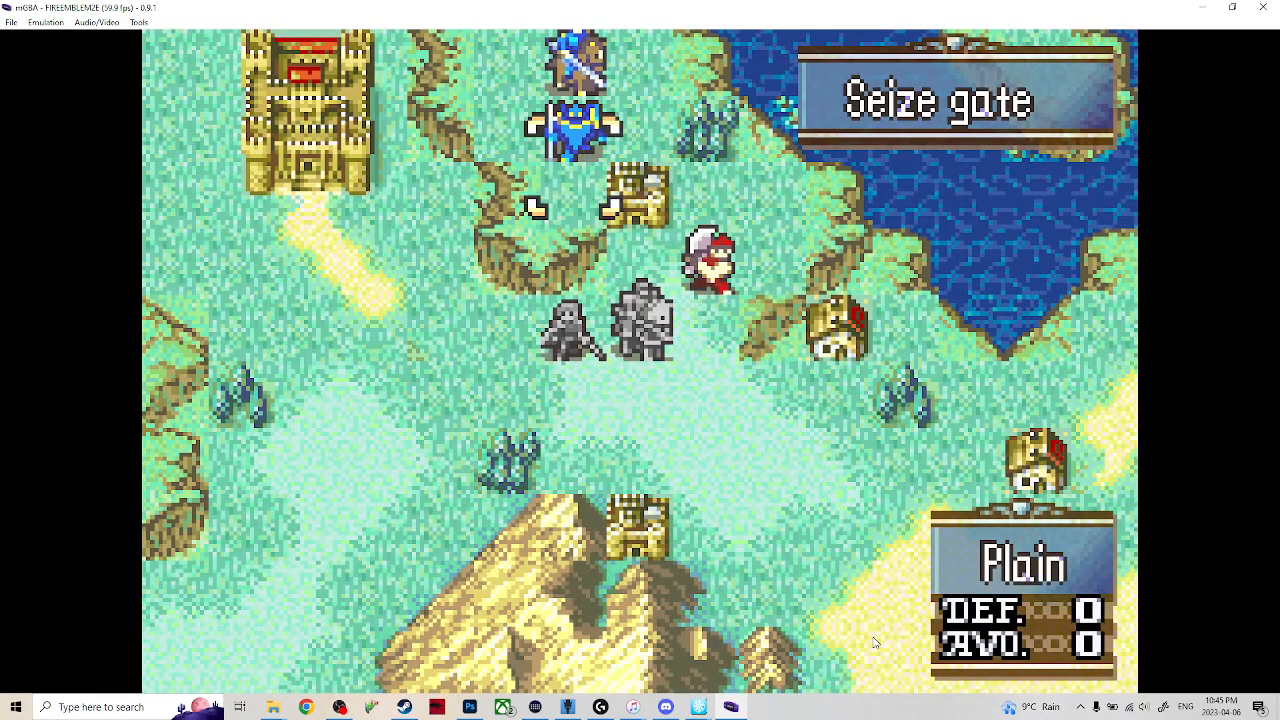
Move the brown-horse cavalier to the tile directly below the white-horse cavalier and end its action there.
key("Up")
key("x")
key("Down")
key("Down")
key("Right")
key("Down")
key("Down")
key("Down")
key("x")
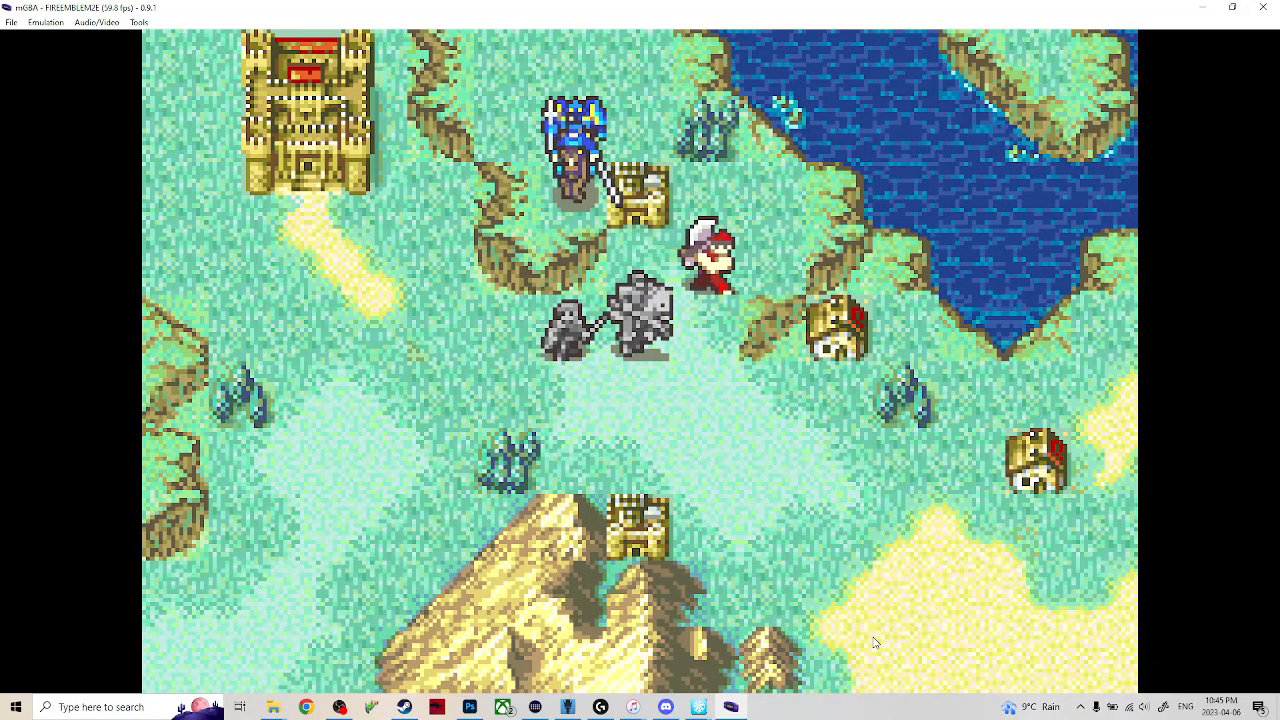
key("x")
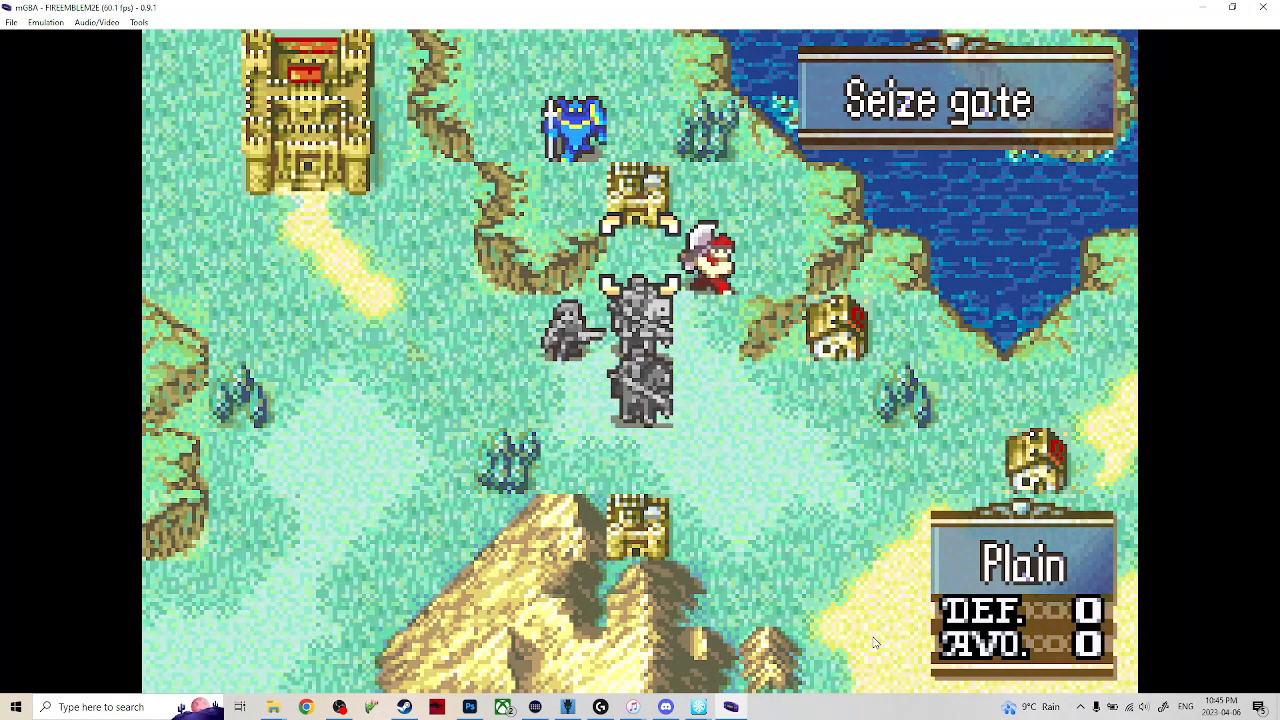
End the player turn and fast-forward through the enemy phase.
key("x")
key("Up")
key("x")
key("Tab")
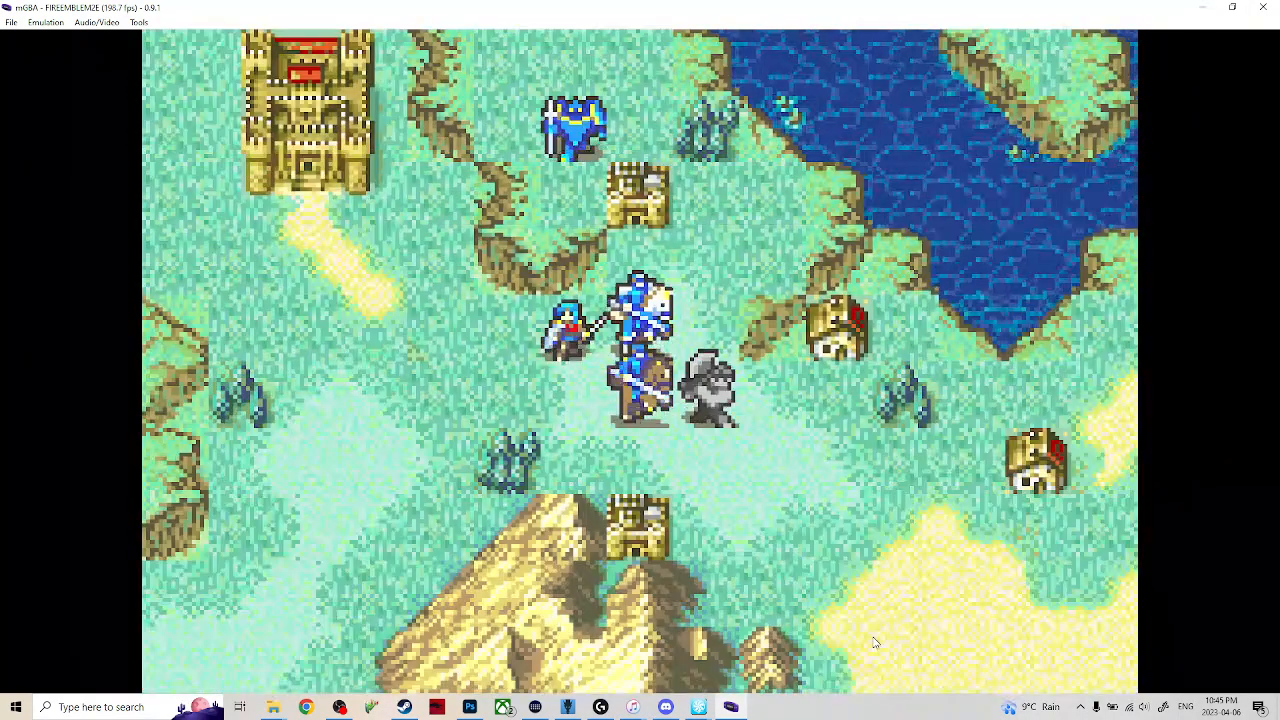
Preview the movement ranges of Eirika and the enemy axe soldier without committing a move.
key("x")
key("Down")
key("Down")
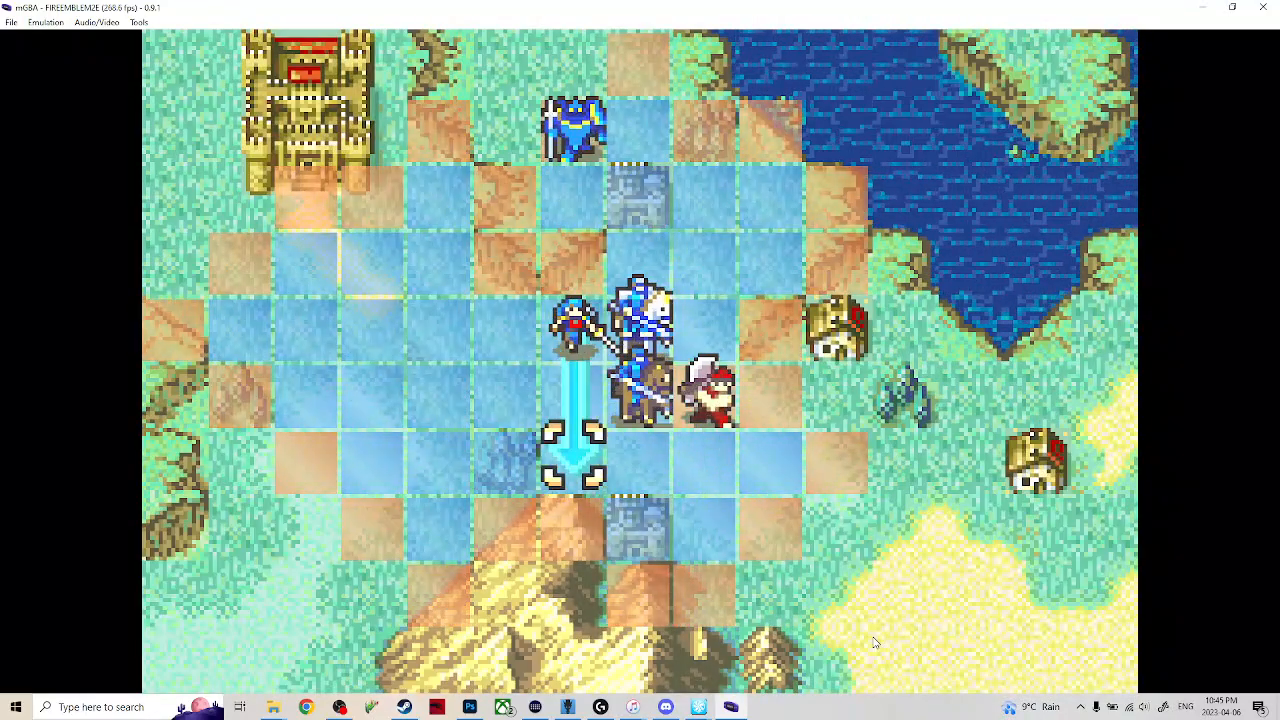
key("z")
key("Up")
key("Right")
key("Down")
key("Right")
key("Down")
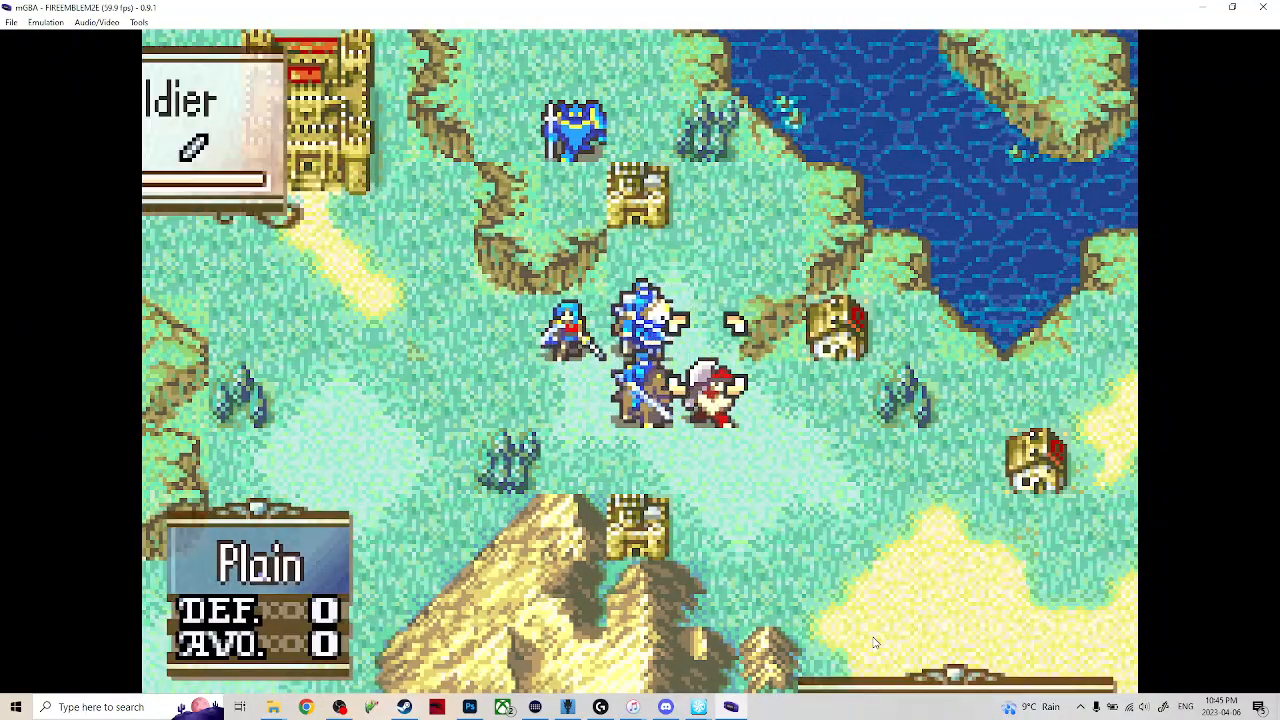
key("x")
key("z")
key("Left")
Move Eirika three tiles west, heal her with the Vulnerary and end the turn.
key("Left")
key("Up")
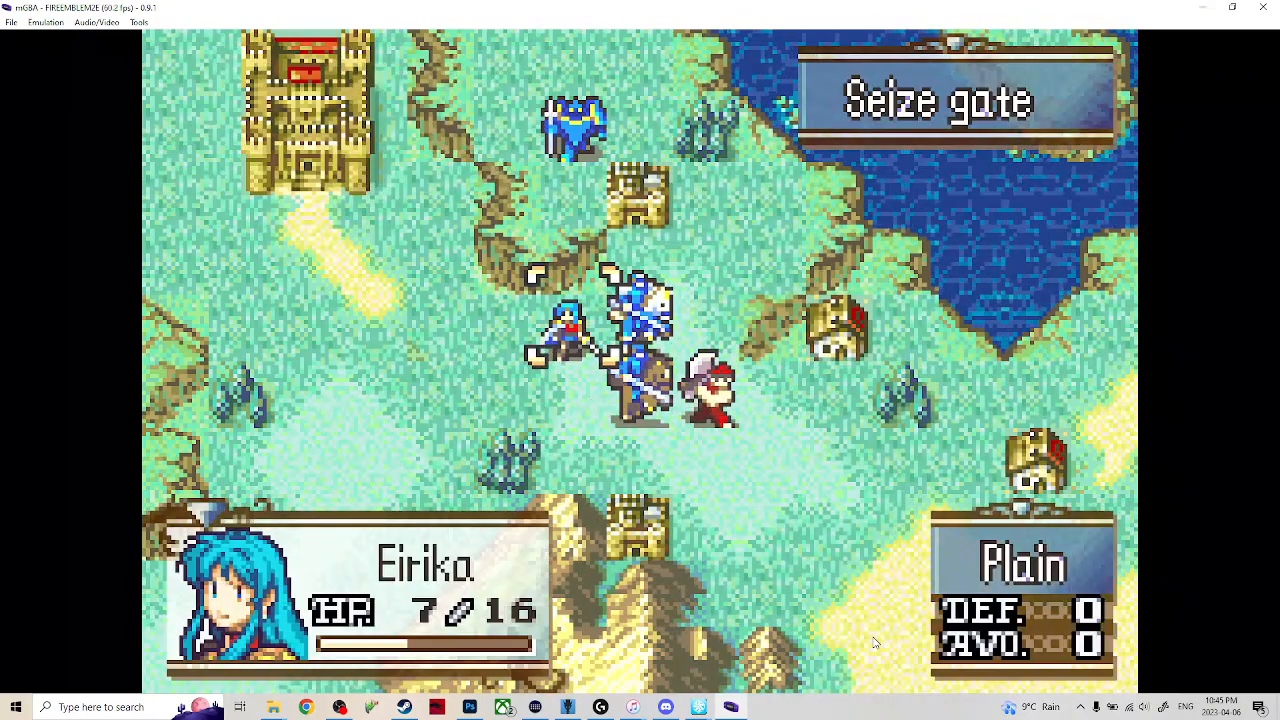
key("x")
key("Left")
key("Left")
key("Left")
key("x")
key("x")
key("Down")
key("Down")
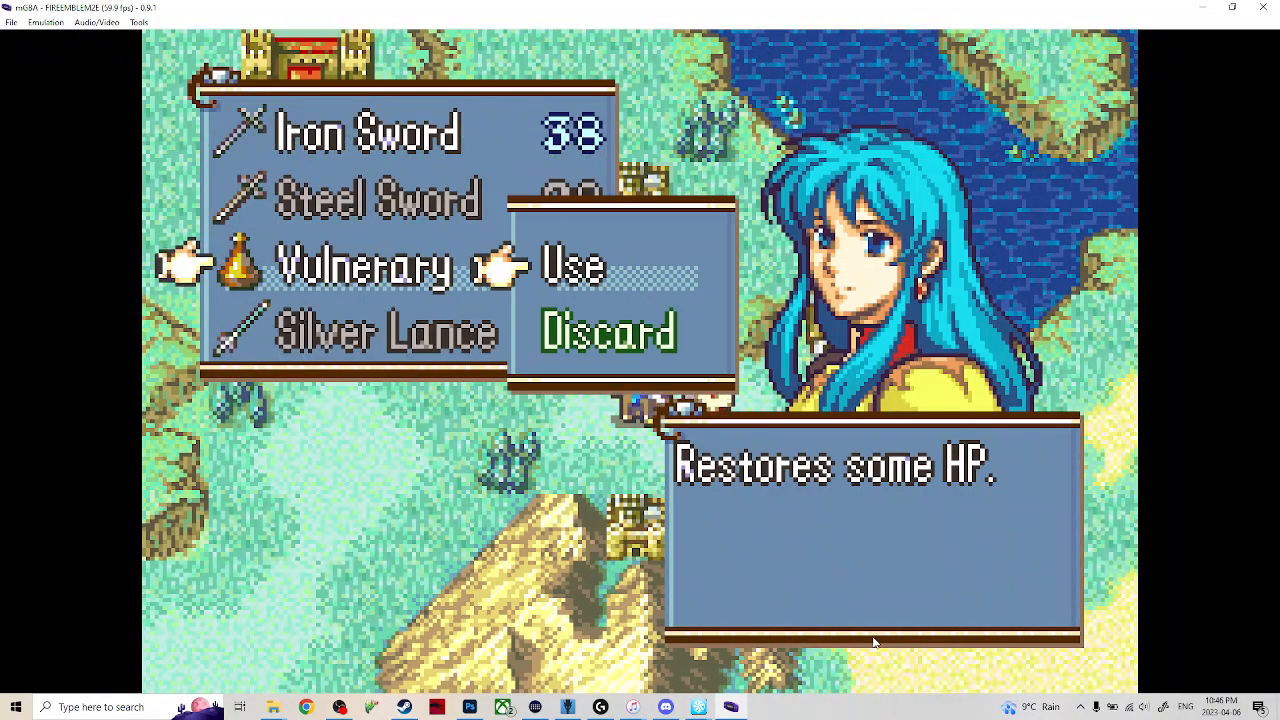
key("x")
key("x")
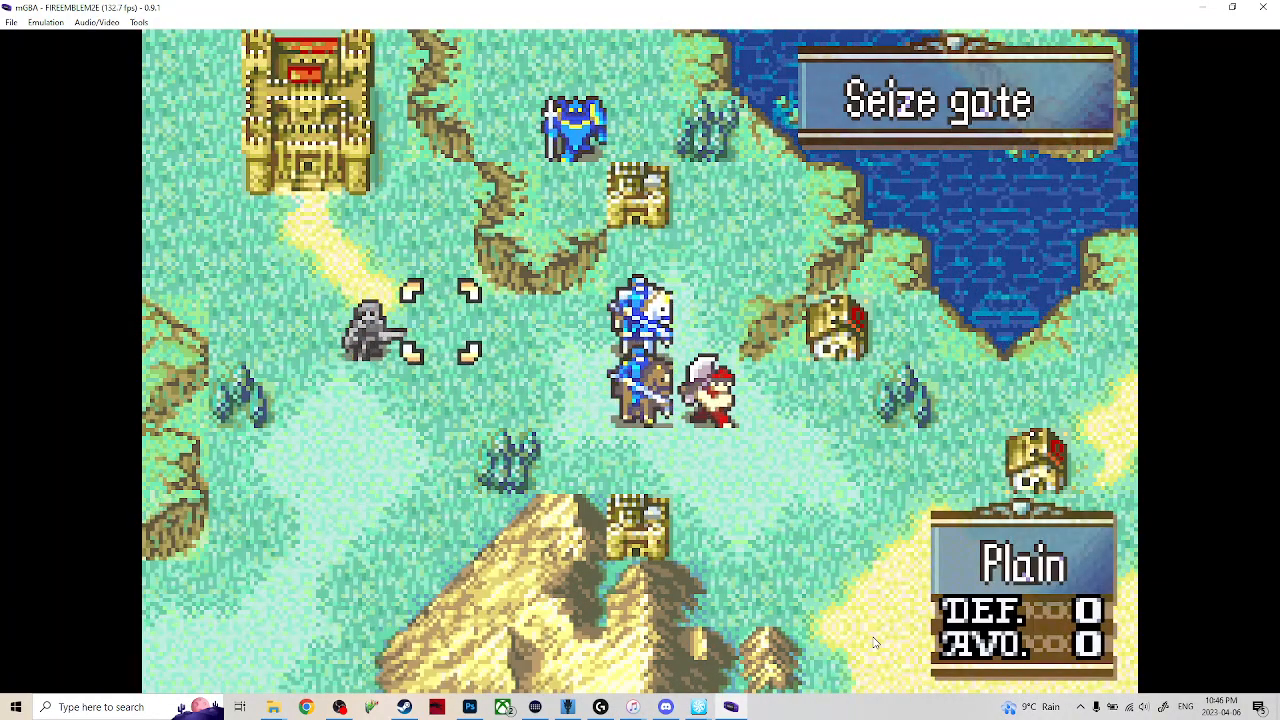
key("x")
key("x")
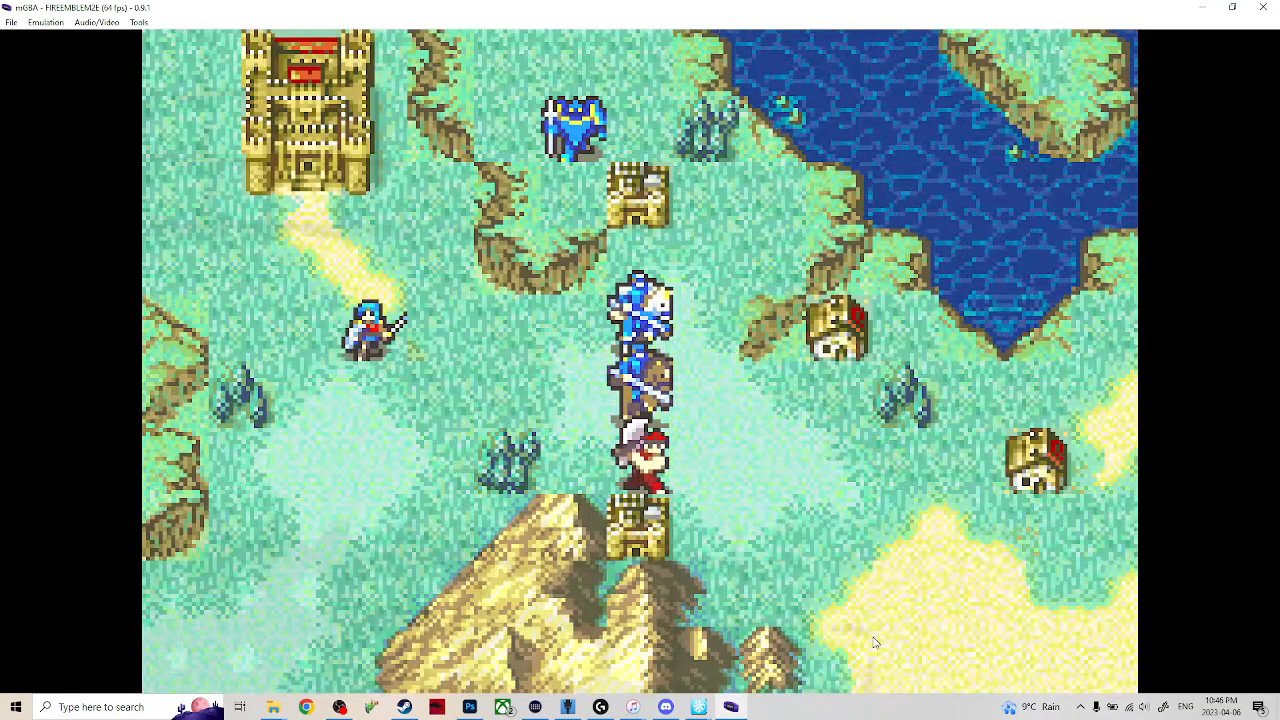
Move Eirika next to the axe soldier above the fort, attack him to play the battle animation, and close the emulator.
key("x")
key("Right")
key("Right")
key("Down")
key("Right")
key("Down")
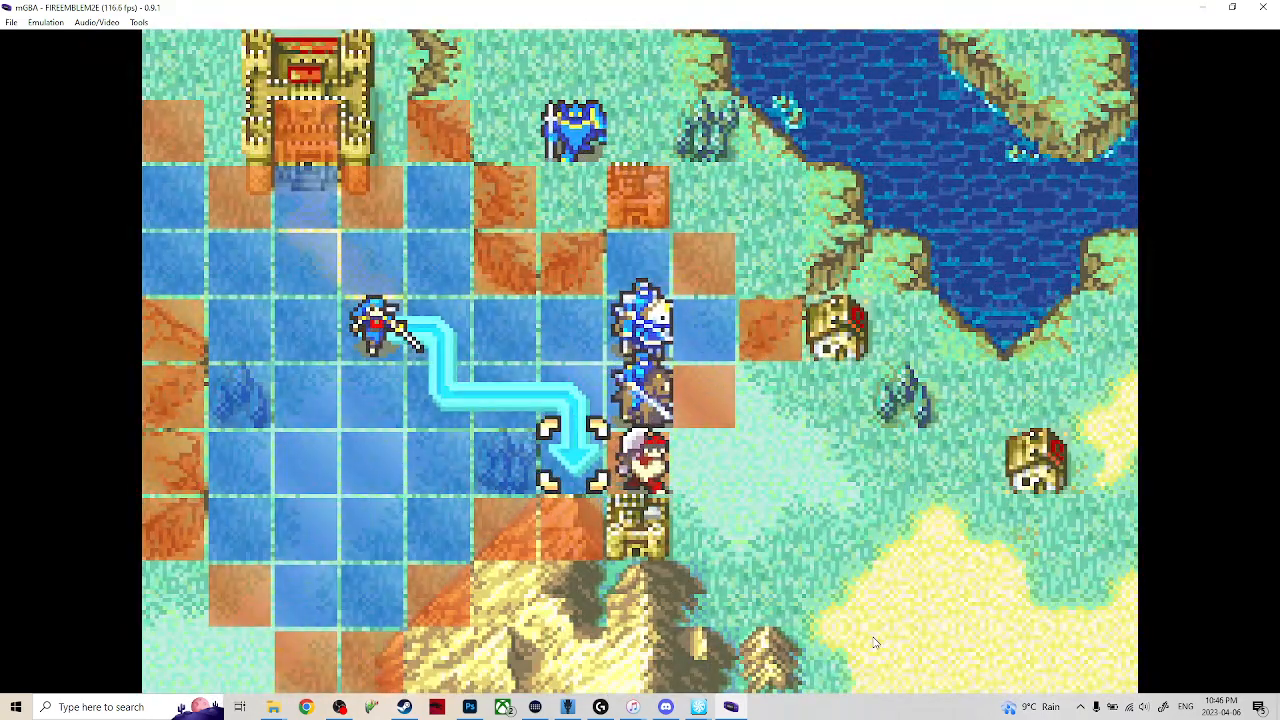
key("x")
key("x")
key("x")
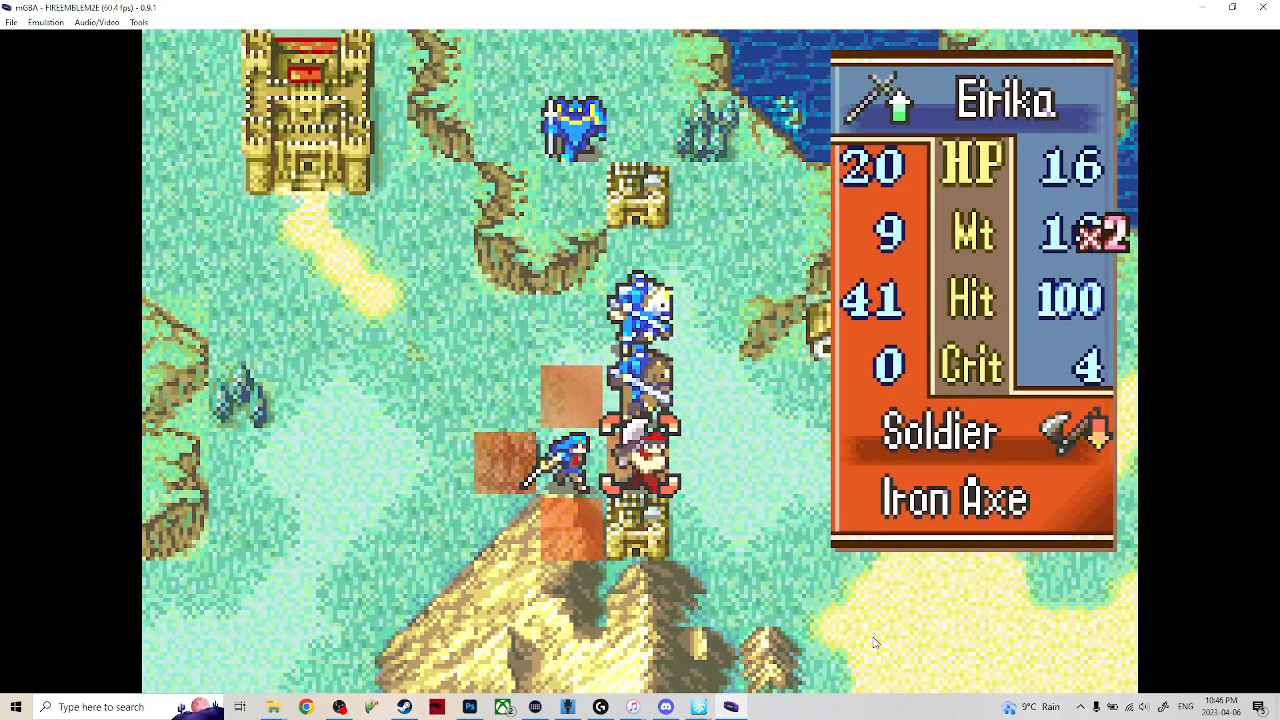
key("x")
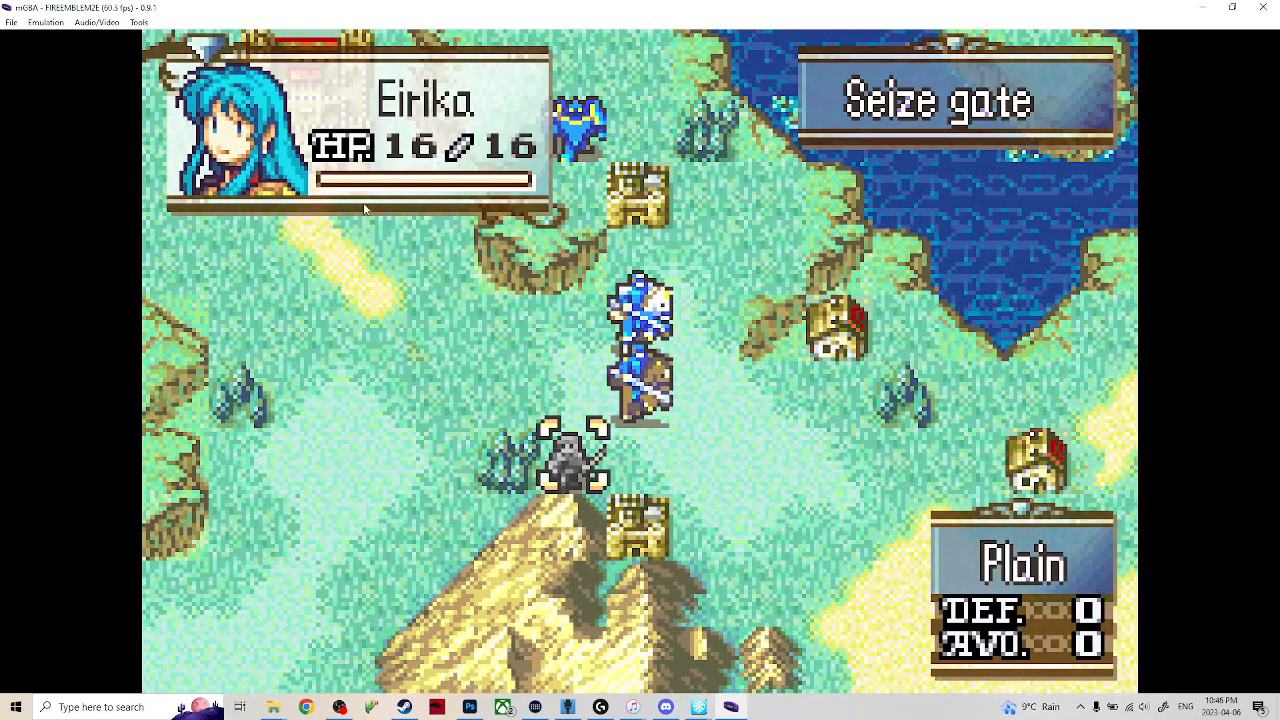
left_click(1263, 7)
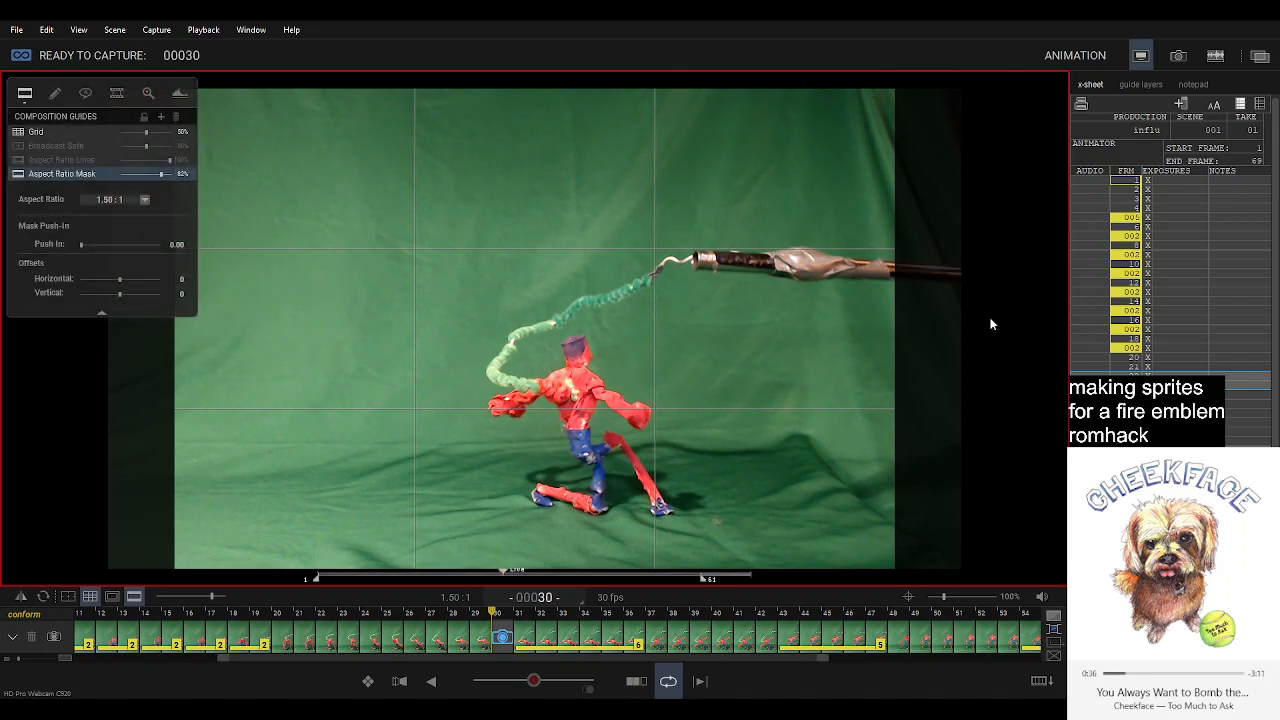
Compare the live pose at frame 30 with the recorded poses at frames 36 and 37.
key("0")
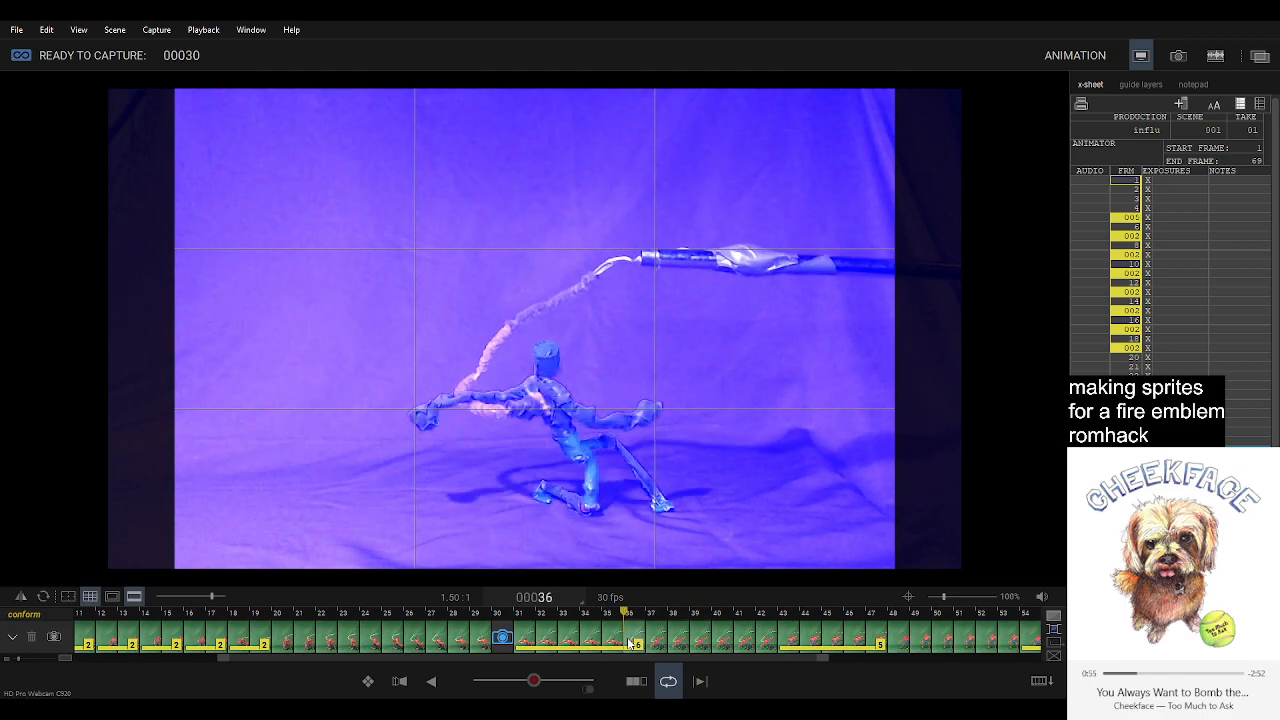
key("Left")
key("Left")
key("Left")
key("Left")
key("Left")
key("Left")
key("Left")
key("Left")
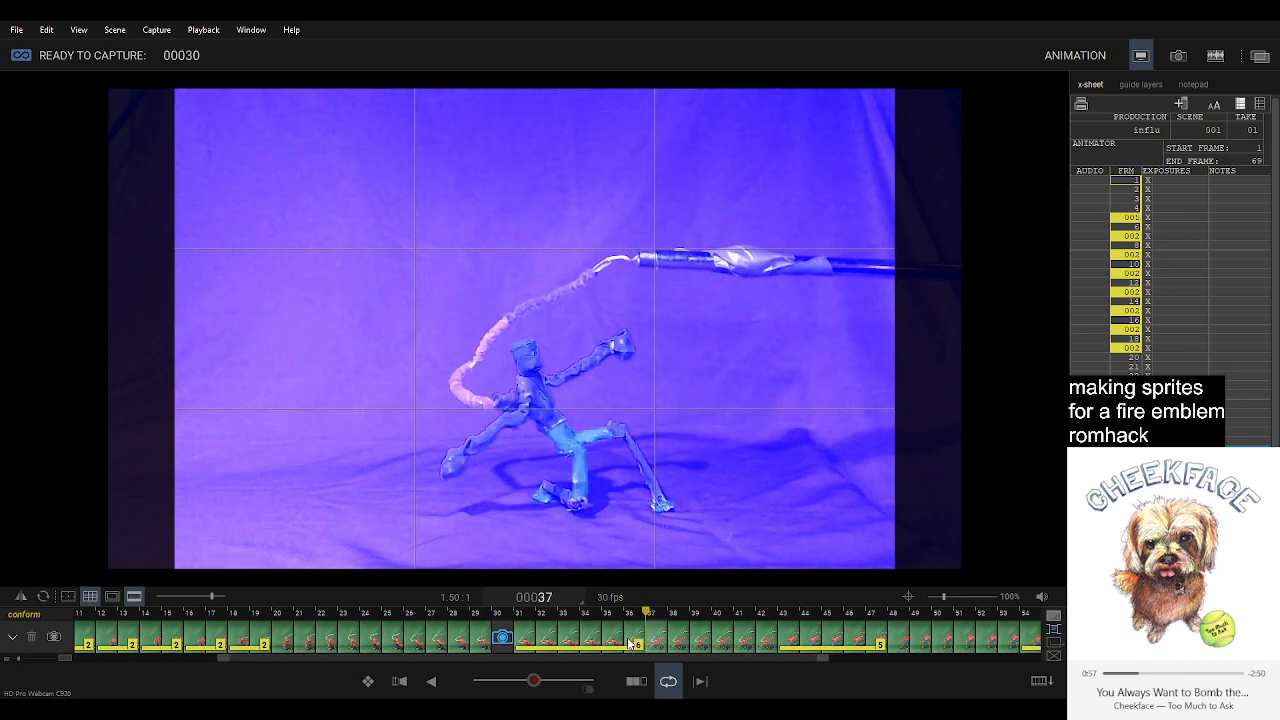
key("Right")
key("Right")
key("Right")
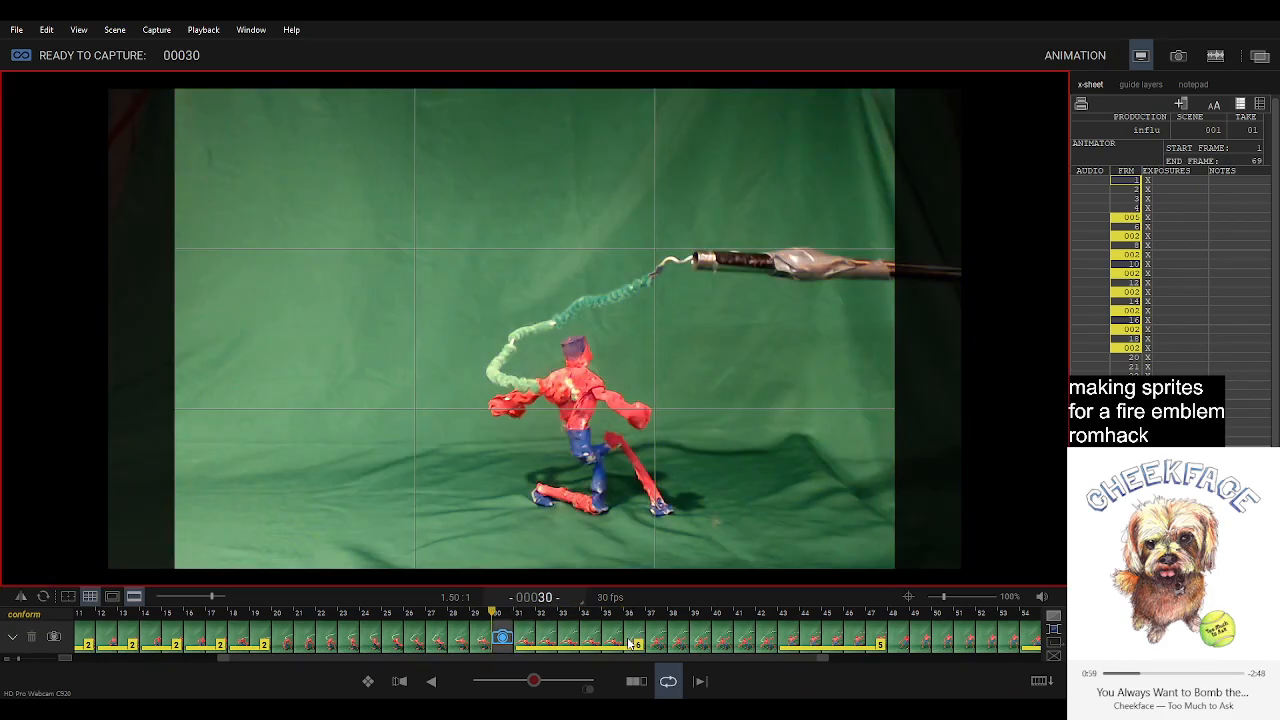
key("Right")
key("Right")
key("Right")
key("Right")
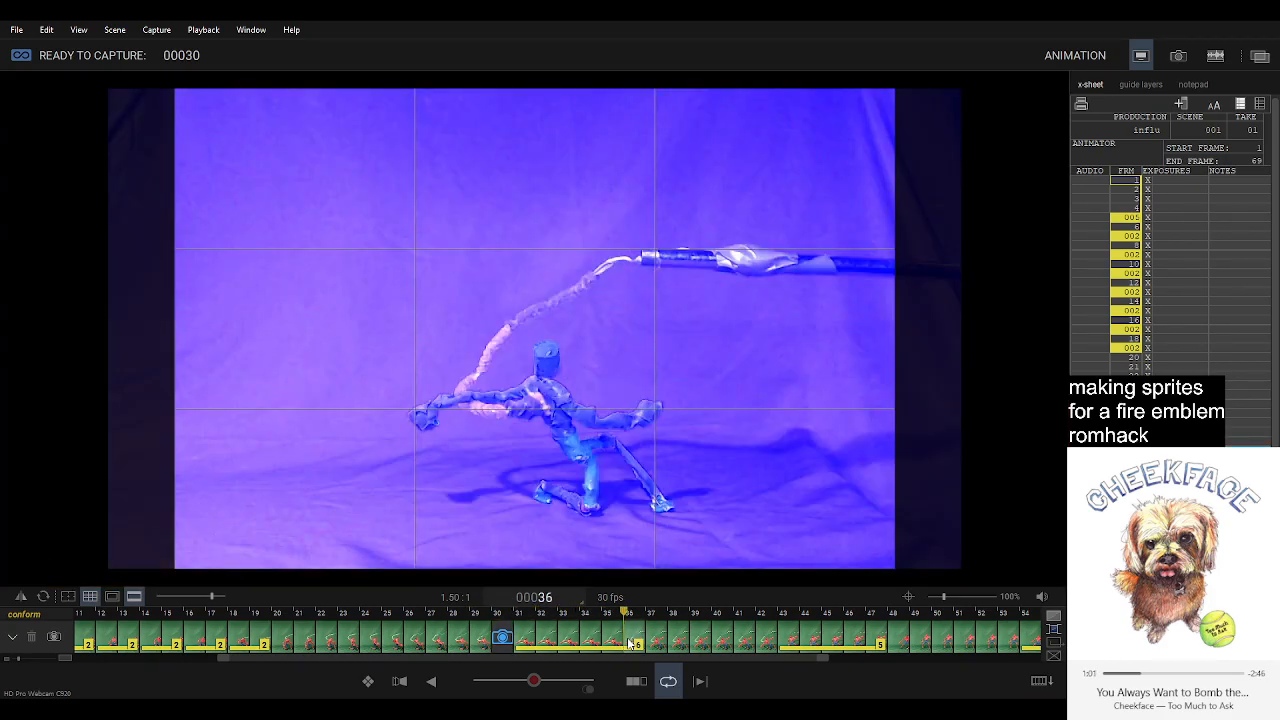
Move the live capture position to frame 36, after the six-frame hold, and onion-skin the previous pose over the live view.
left_click(505, 640)
key("Delete")
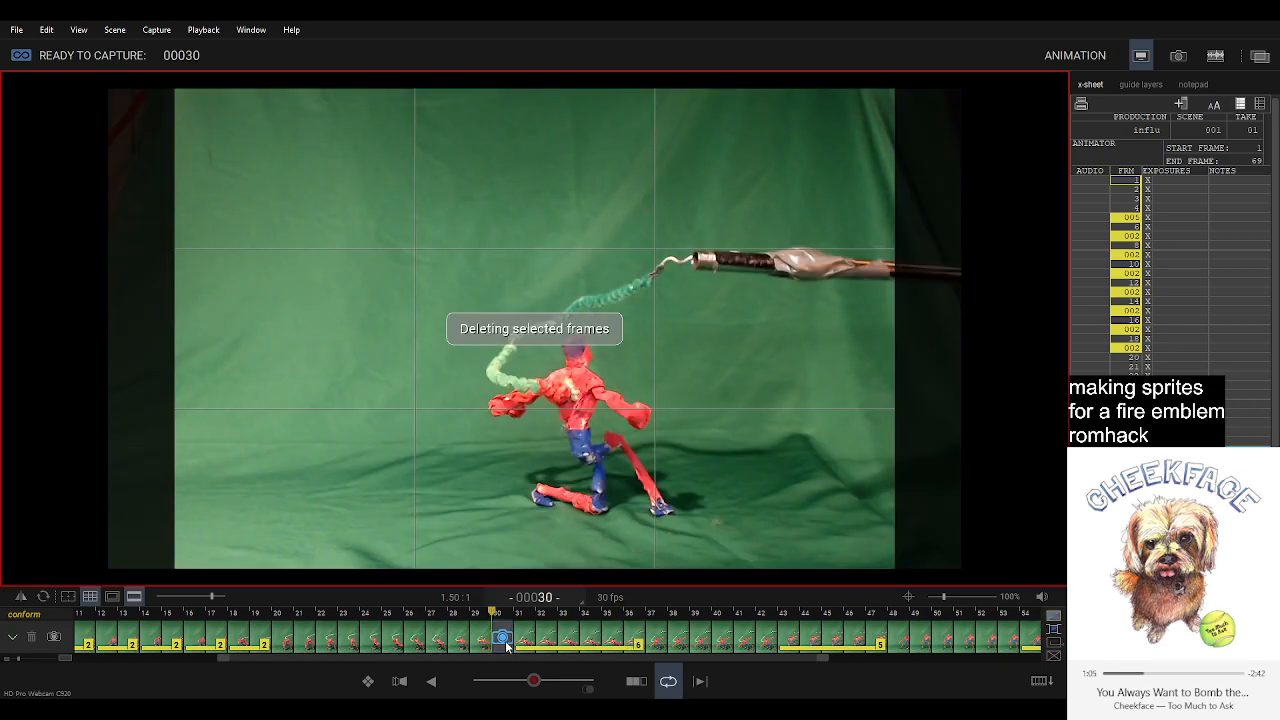
left_click(642, 645)
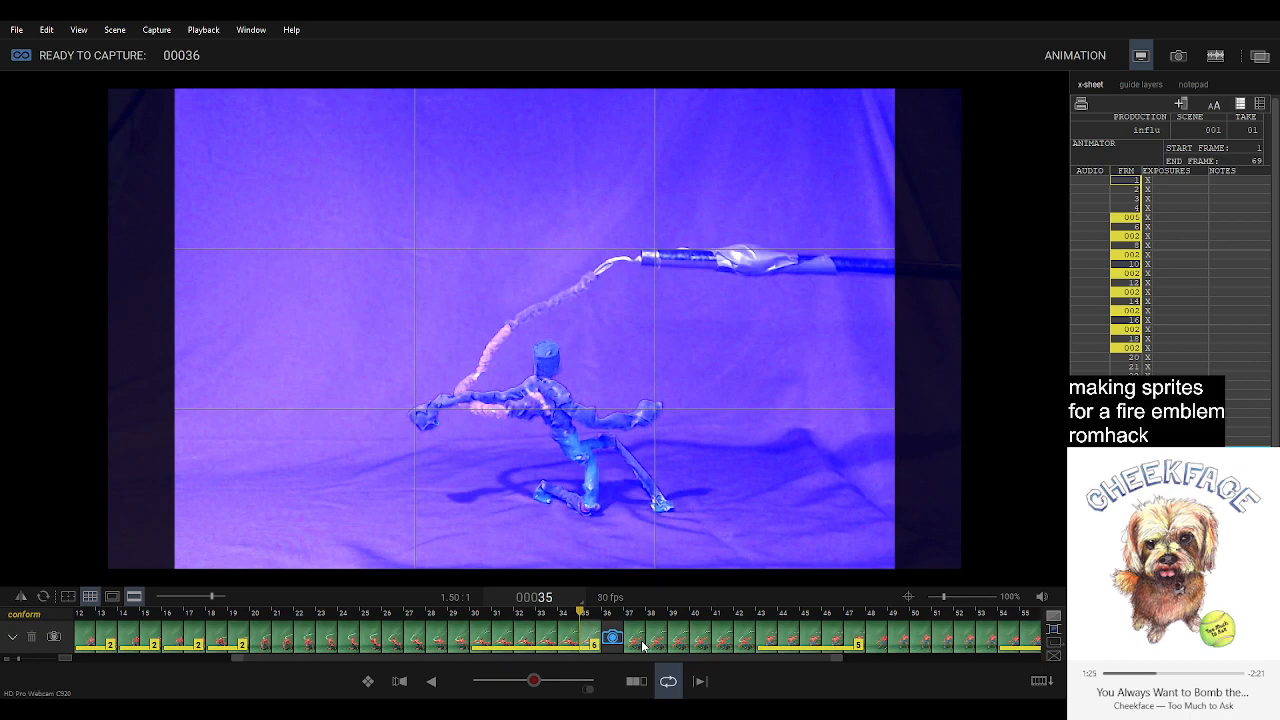
left_click(612, 638)
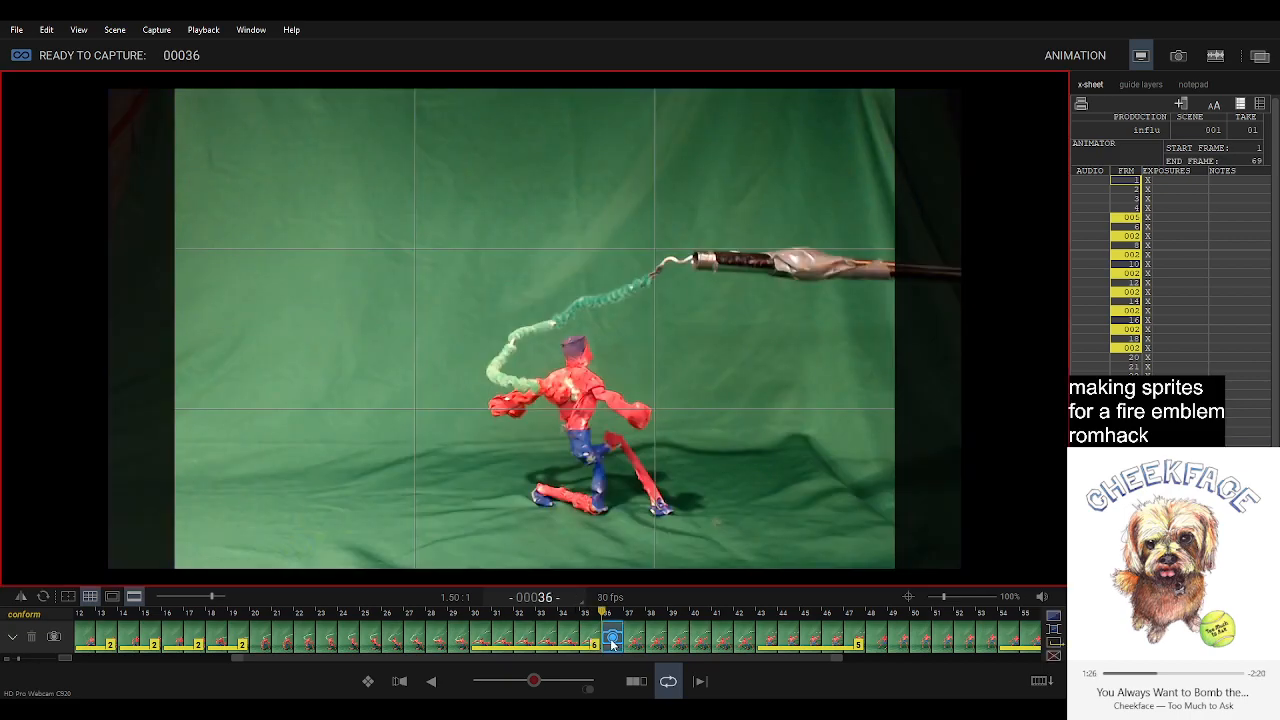
left_click(518, 678)
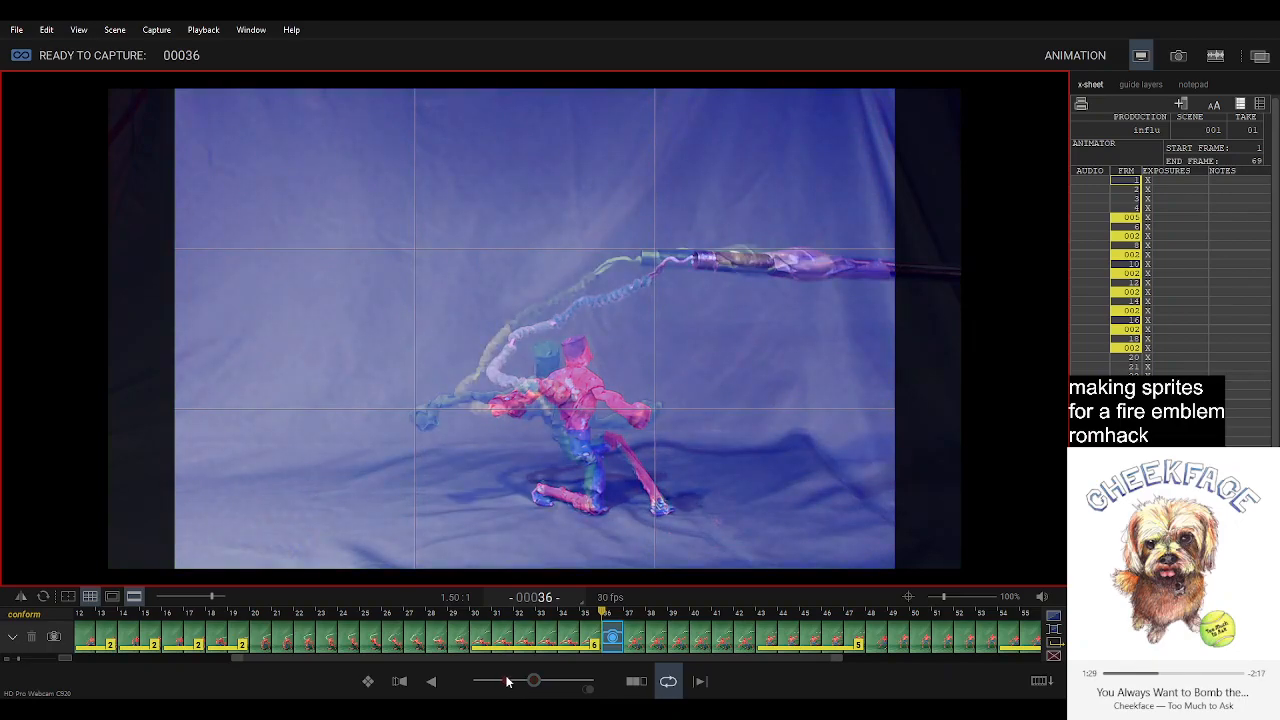
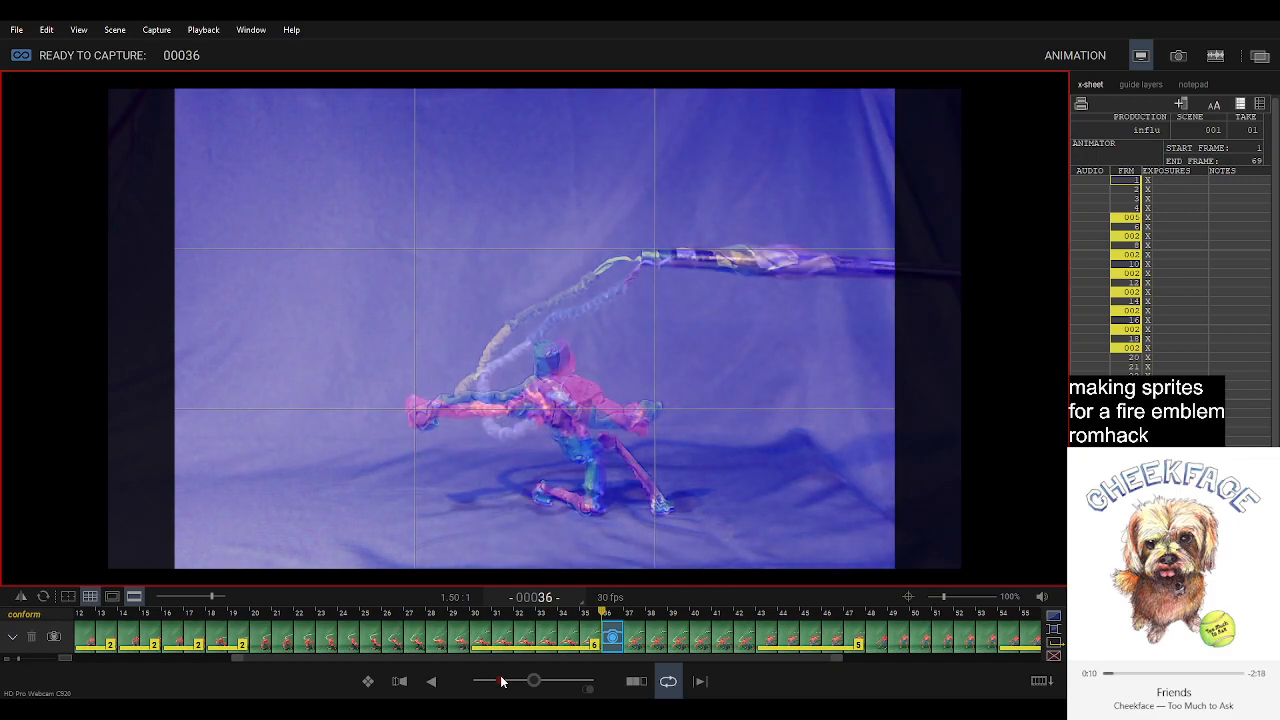
Capture the poses for frames 36, 37 and 38, replacing the first take of frame 38, and play back the sequence.
key("Return")
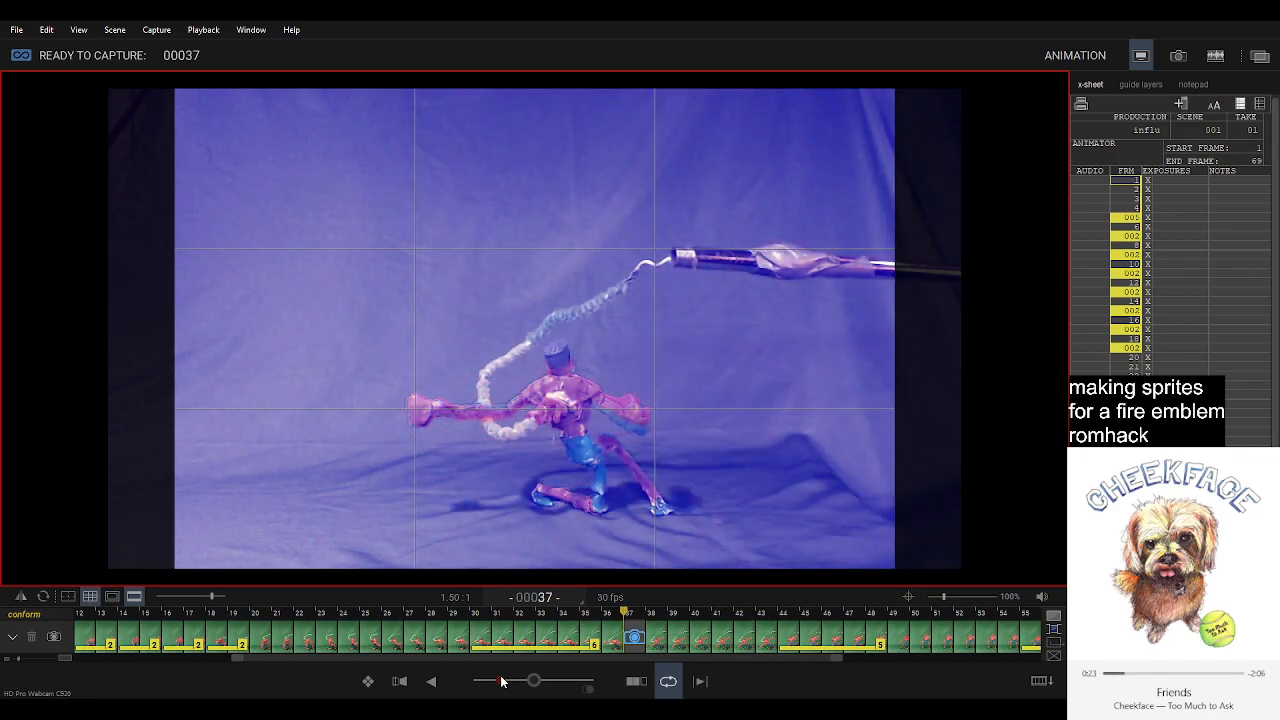
key("Return")
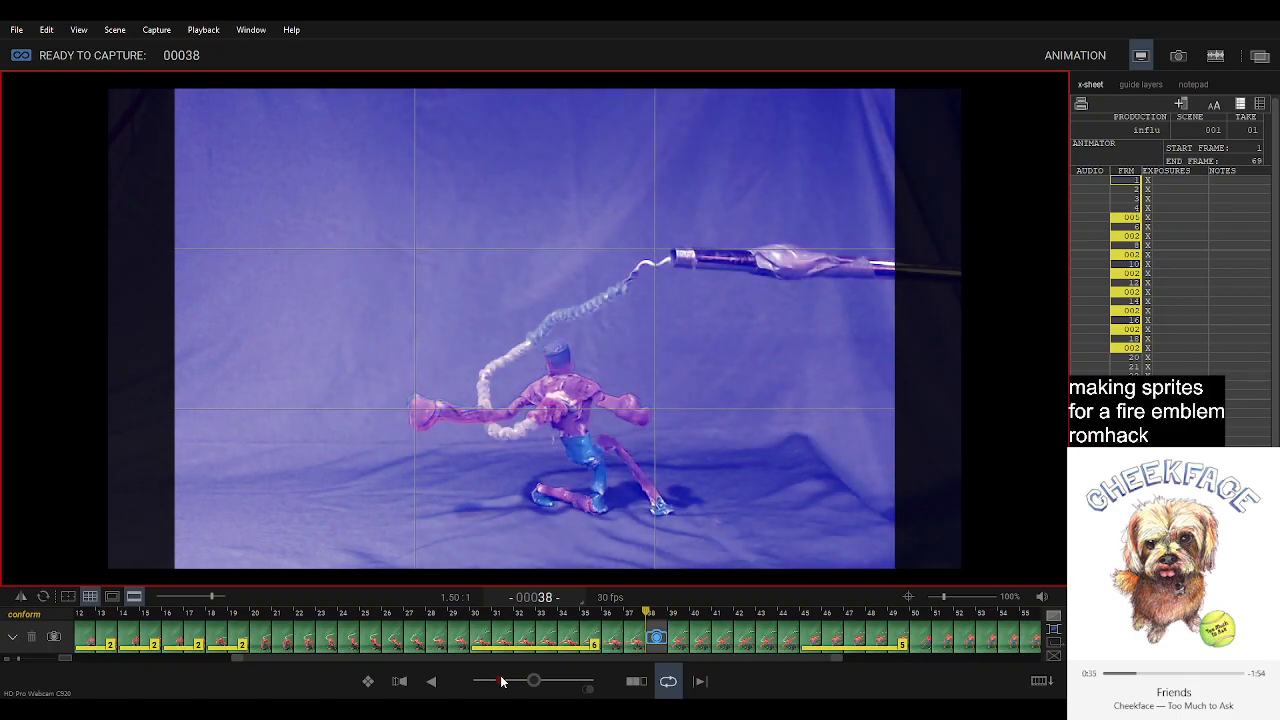
key("Return")
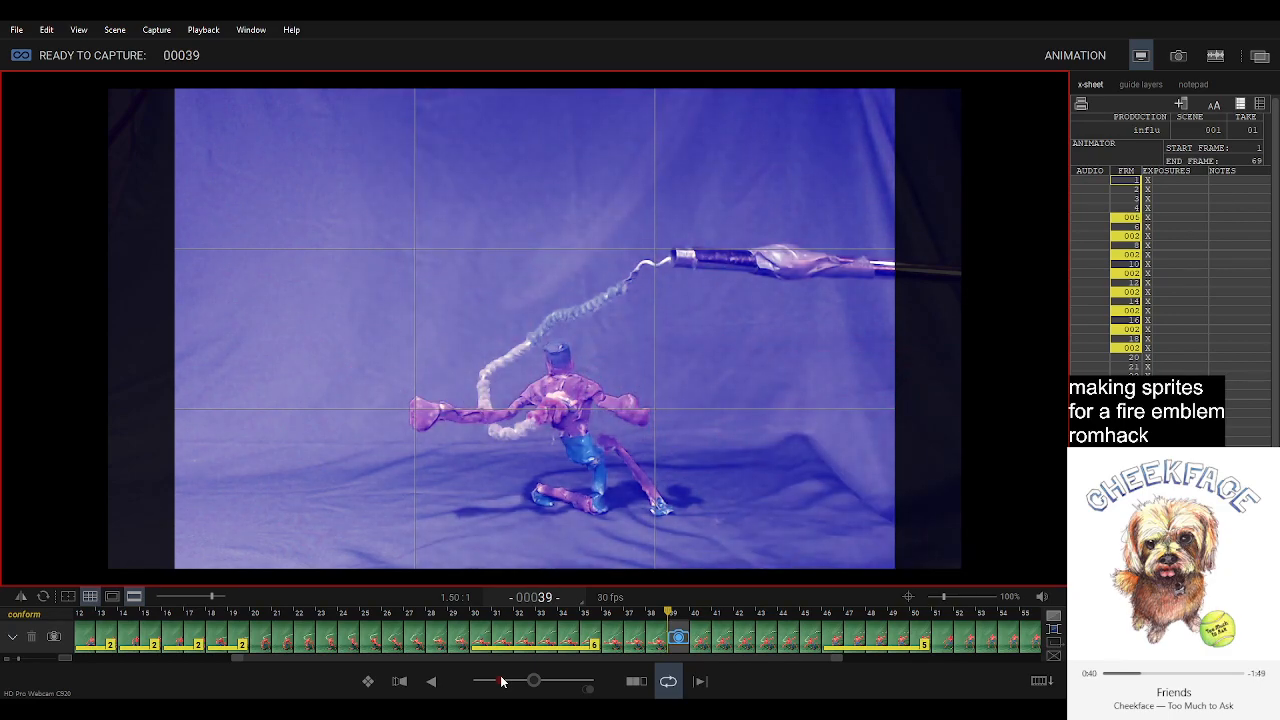
key("Delete")
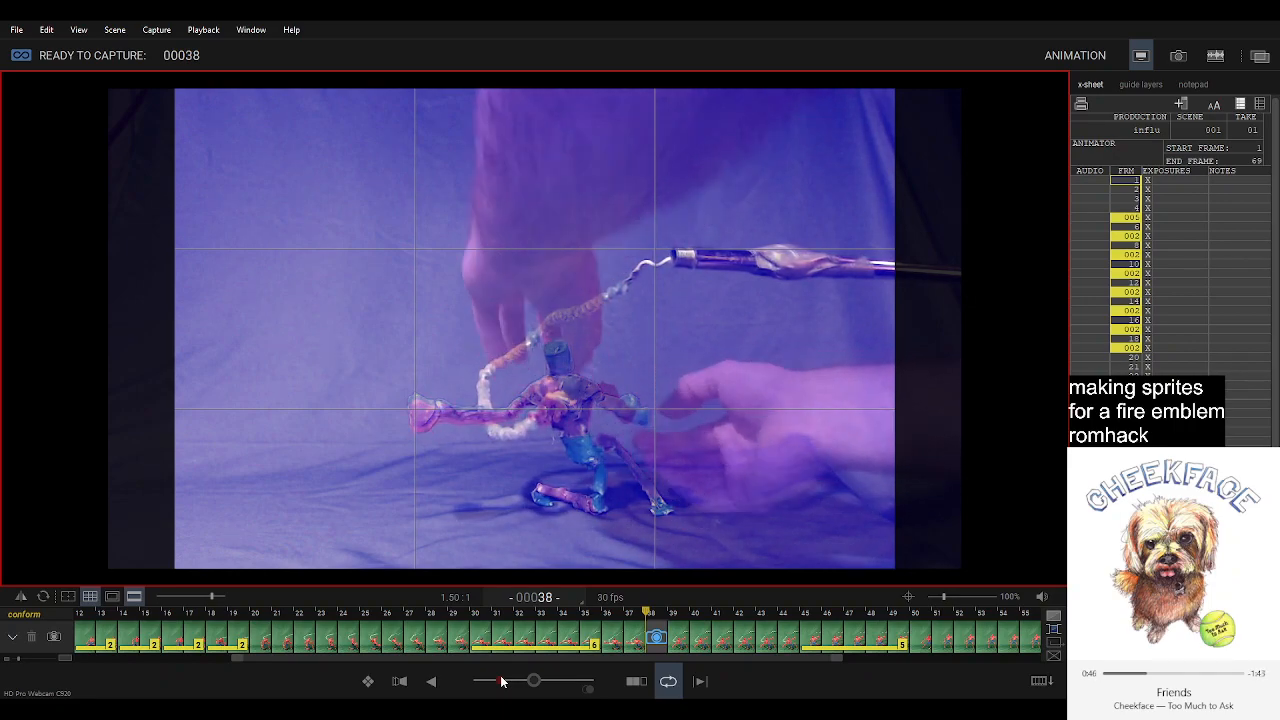
key("Return")
key("space")
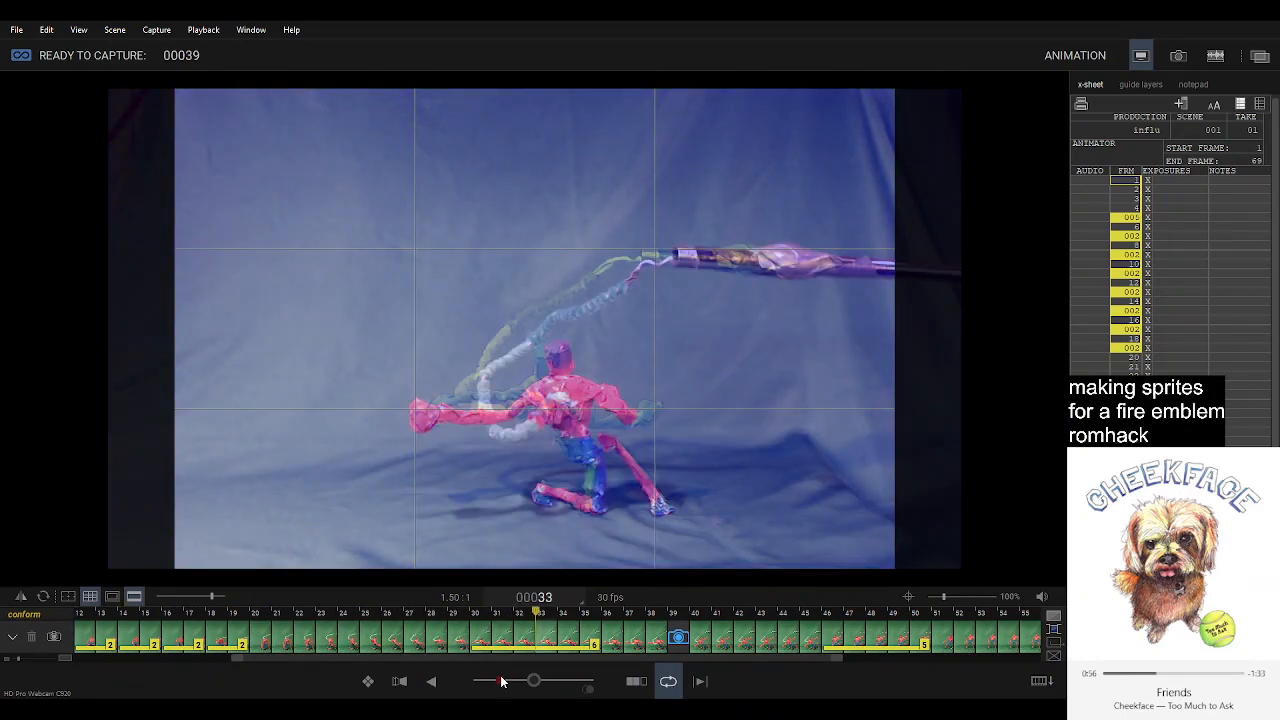
Delete held frames 31 to 35 and return to the live capture position at frame 34.
left_click(505, 642)
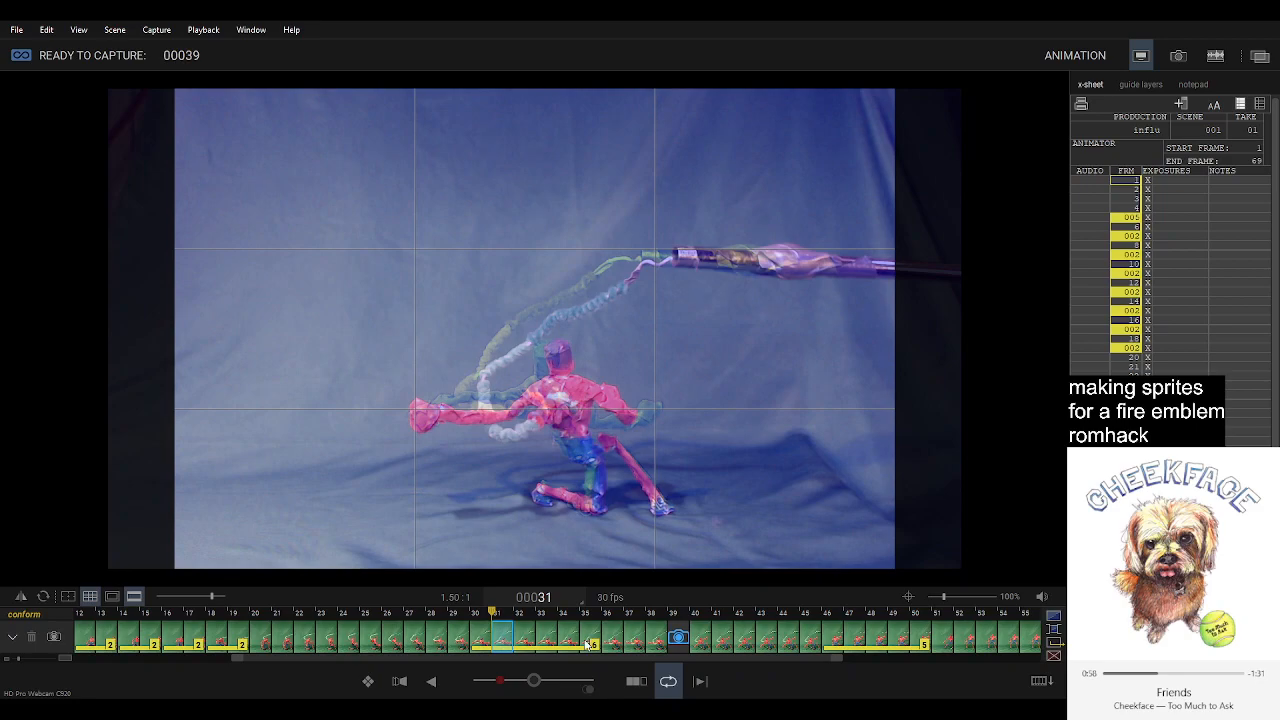
left_click(593, 643, "shift")
key("Delete")
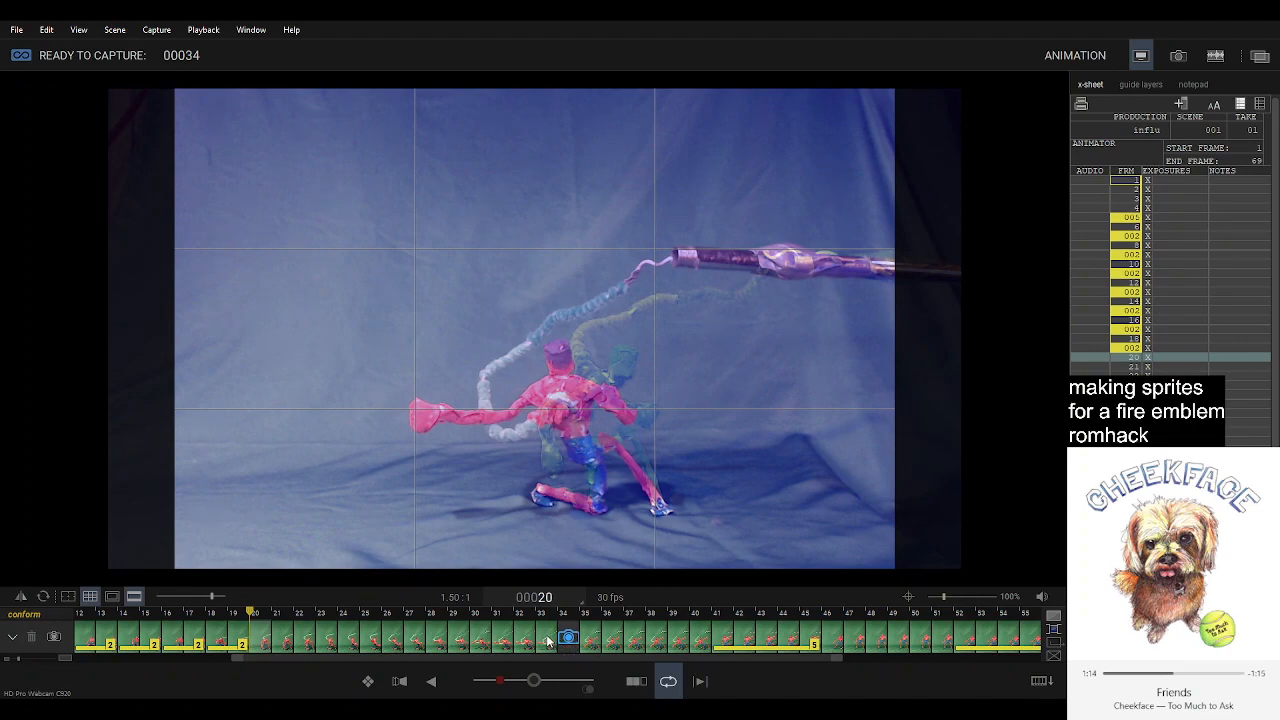
left_click(549, 641)
left_click(569, 638)
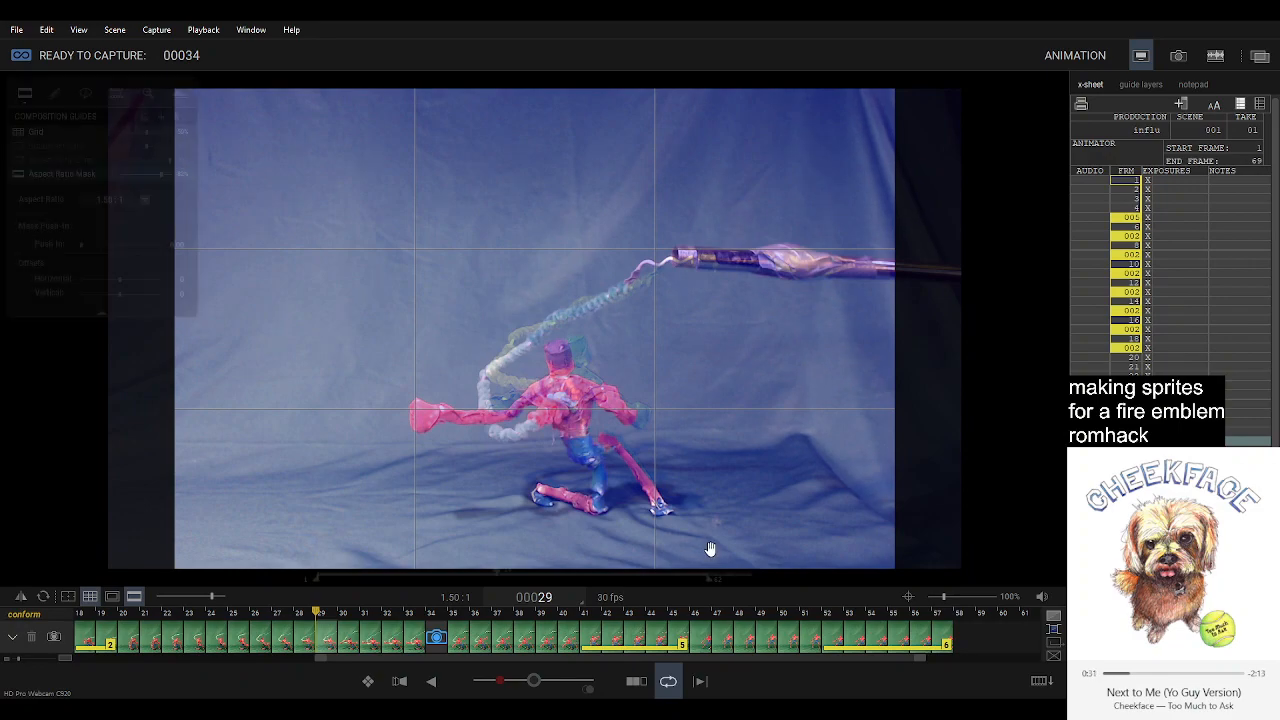
Turn off the onion skin and delete frames 26 and 27.
left_click(535, 681)
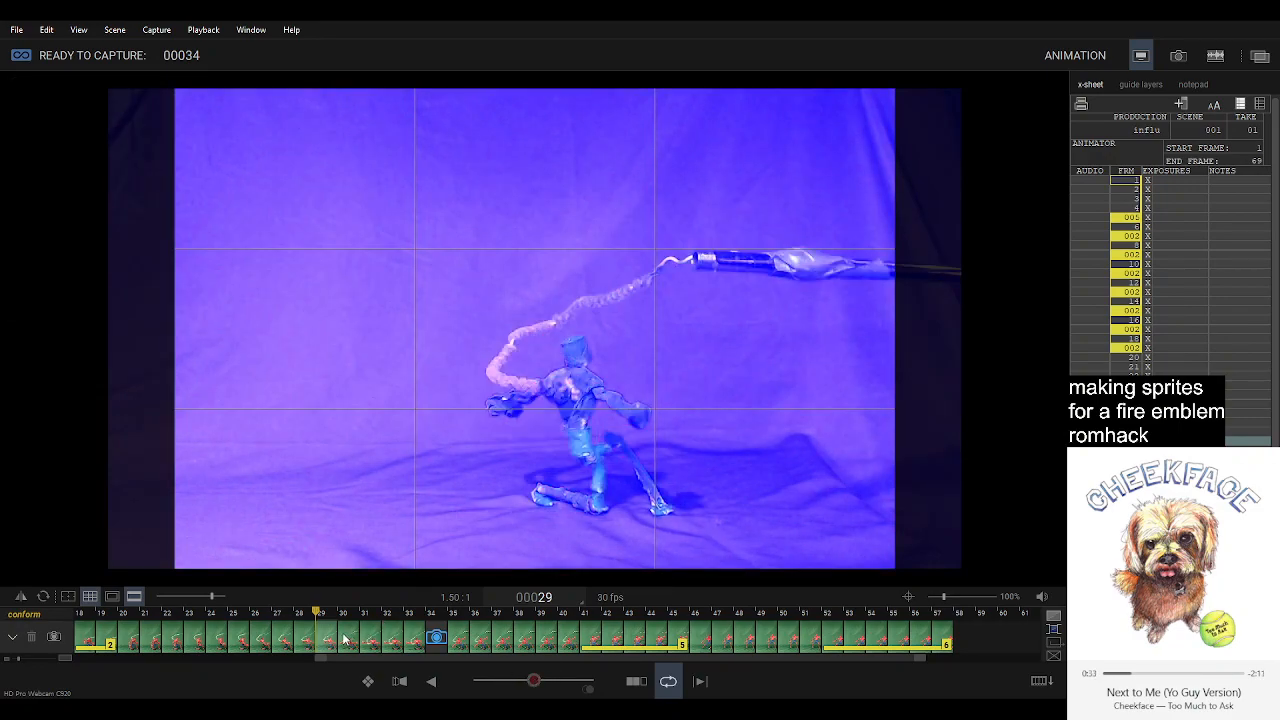
left_click(301, 645)
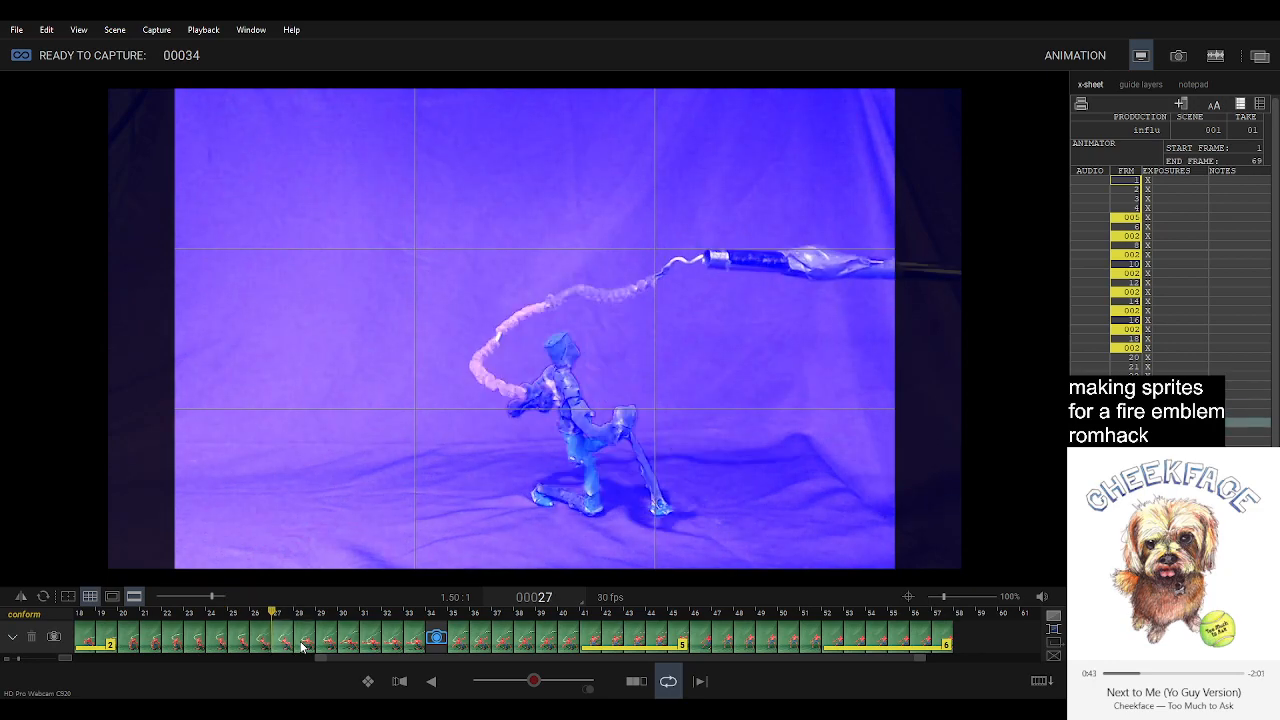
left_click(258, 640)
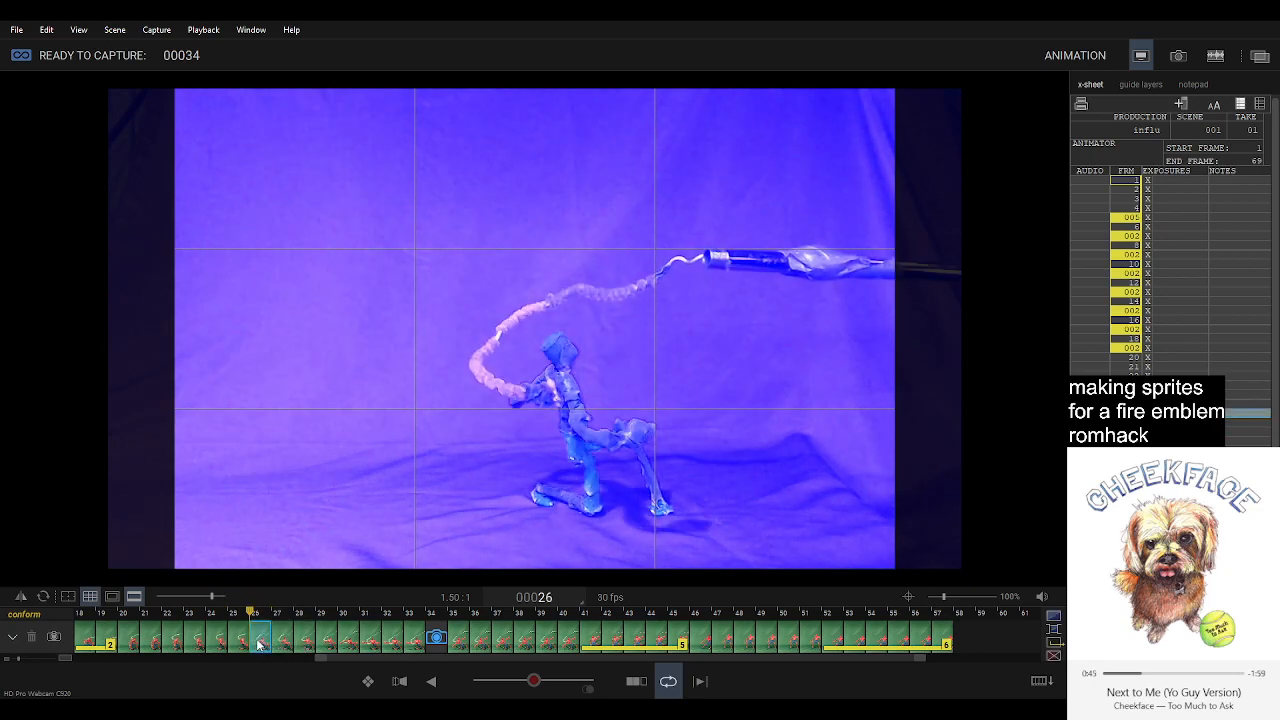
left_click(277, 640, "shift")
key("Delete")
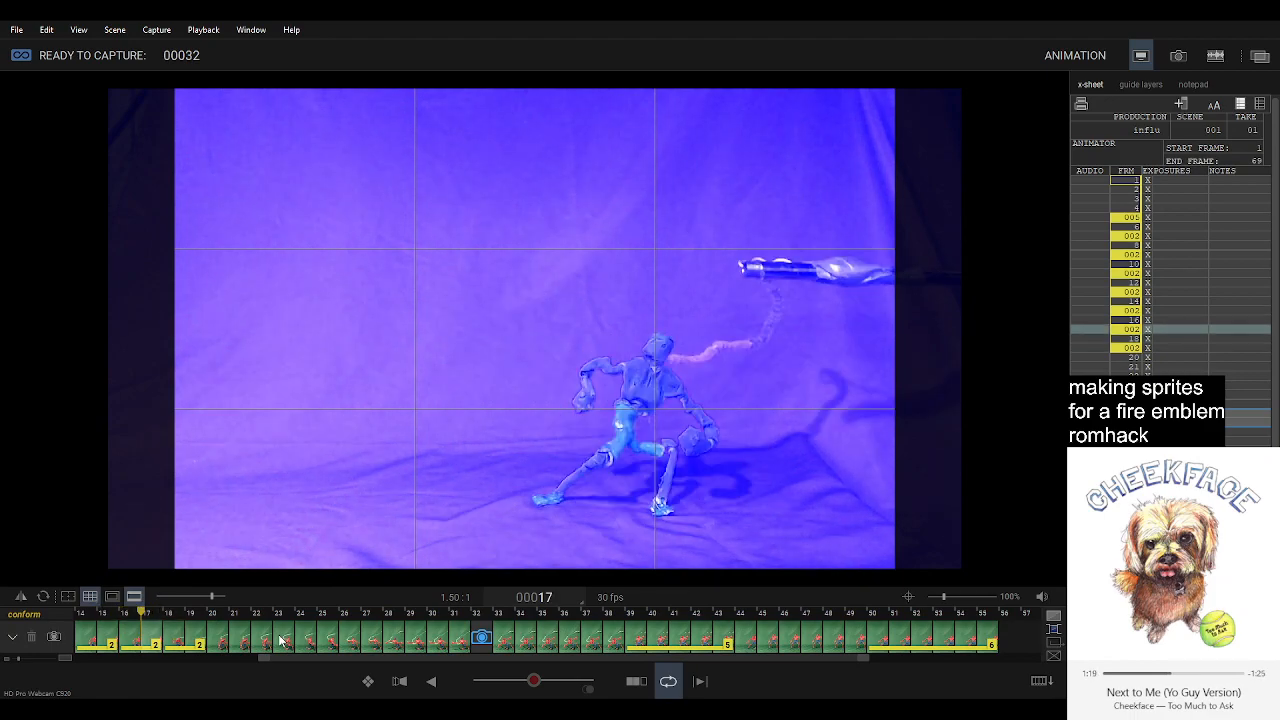
Delete the two-frame hold at frames 16 and 17, and play back the animation before returning to the live view.
left_click(134, 637)
key("Delete")
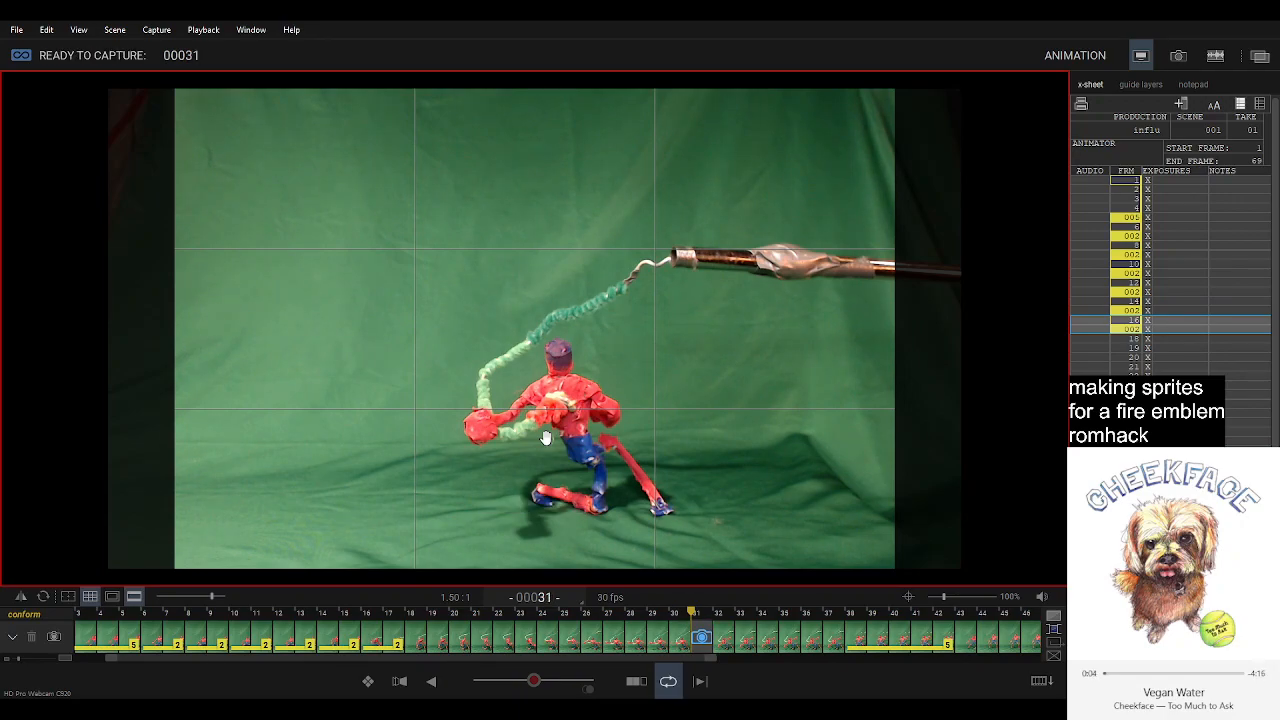
key("space")
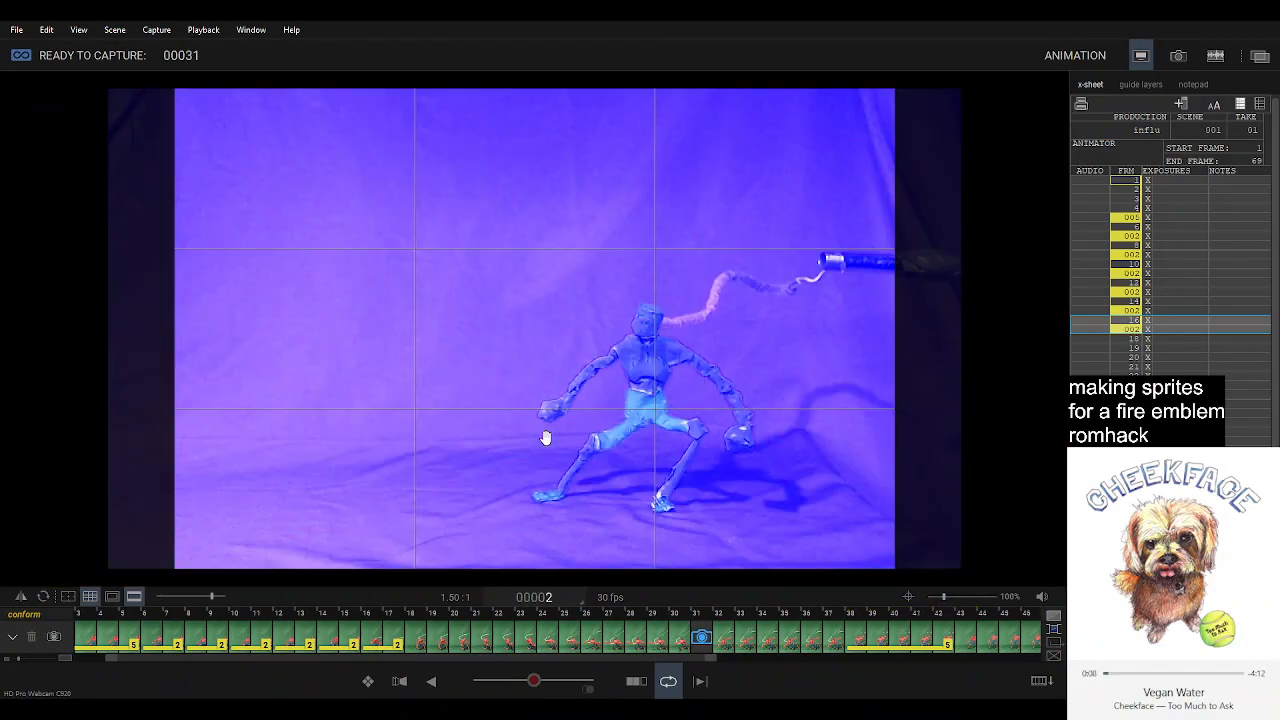
key("3")
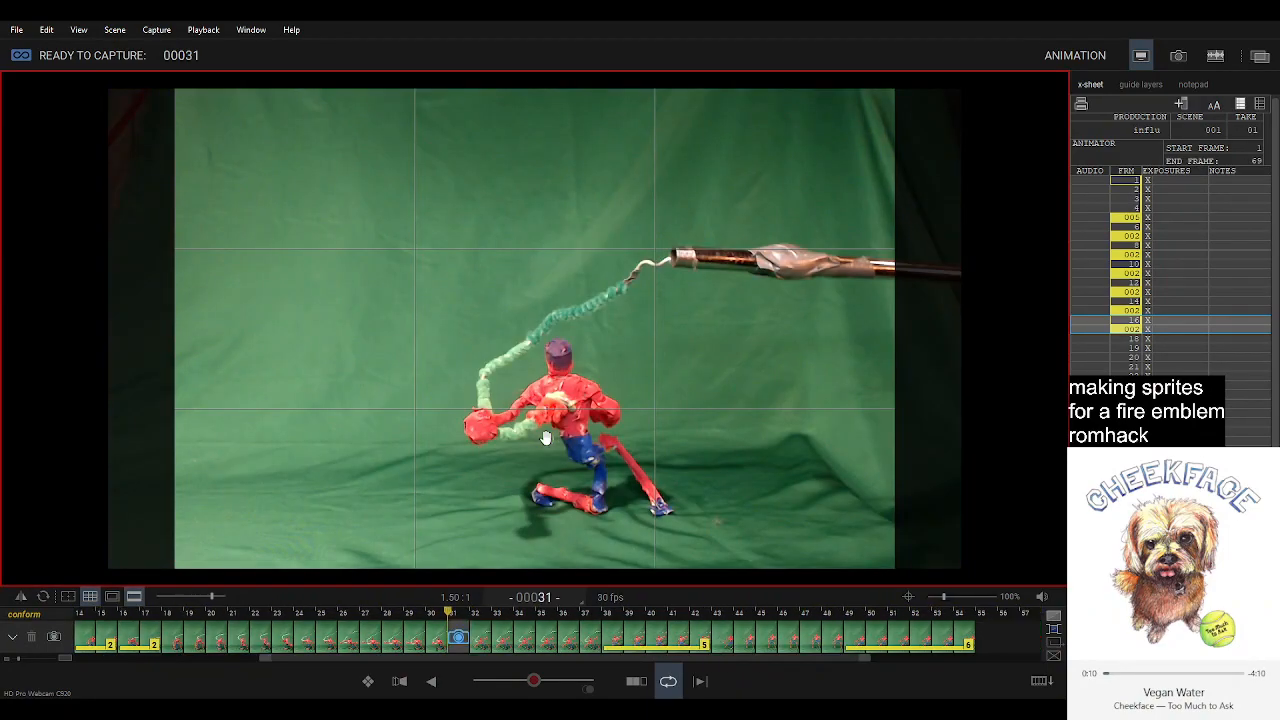
key("0")
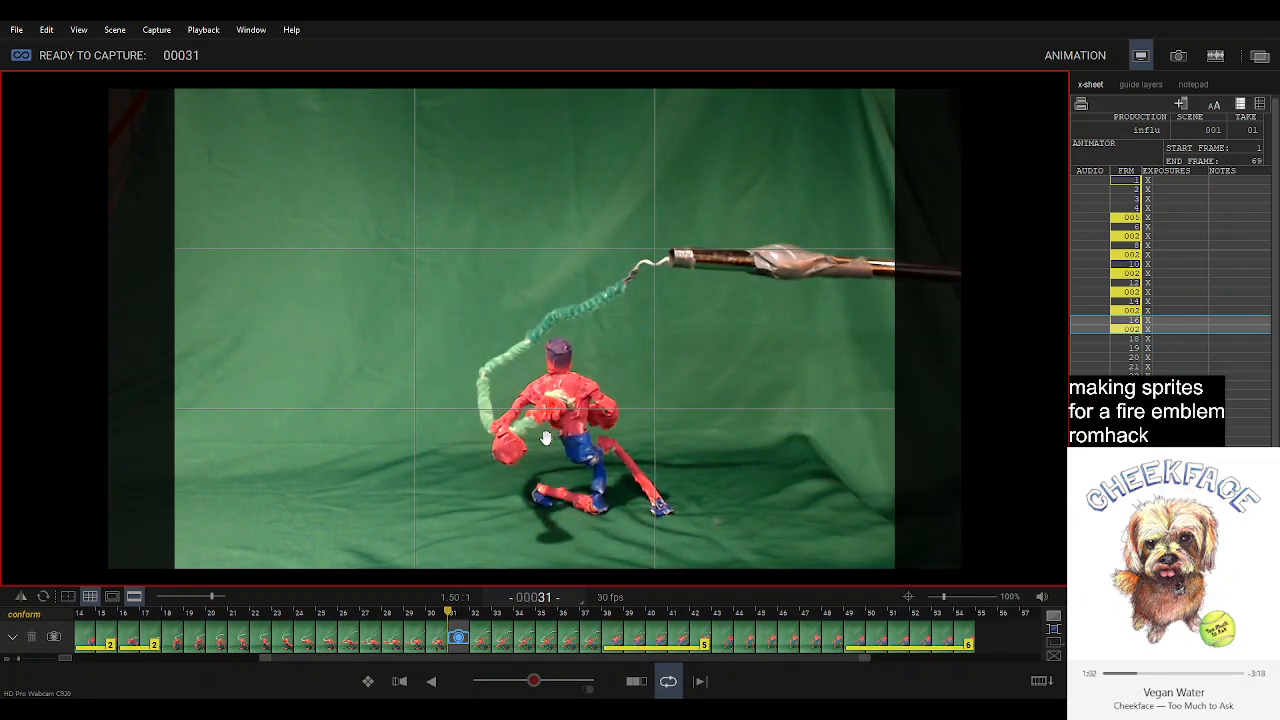
Onion-skin the recorded pose over the live view and play back the sequence.
left_click(512, 684)
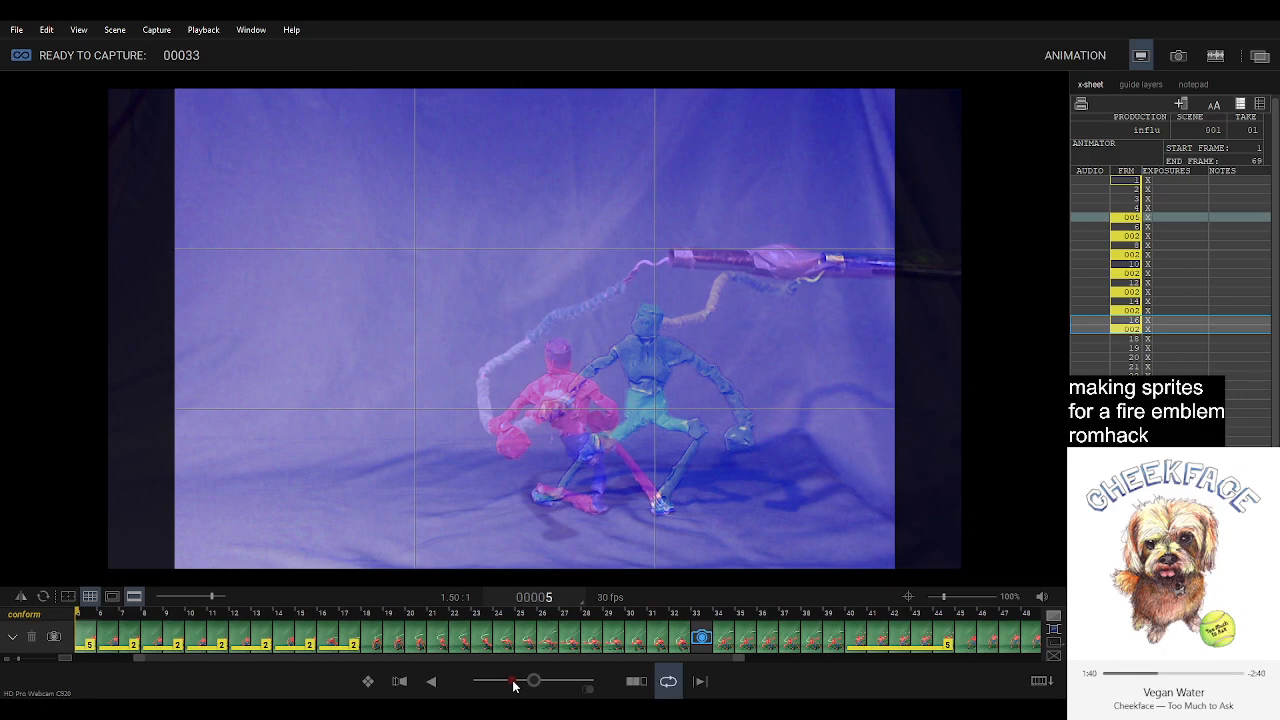
key("space")
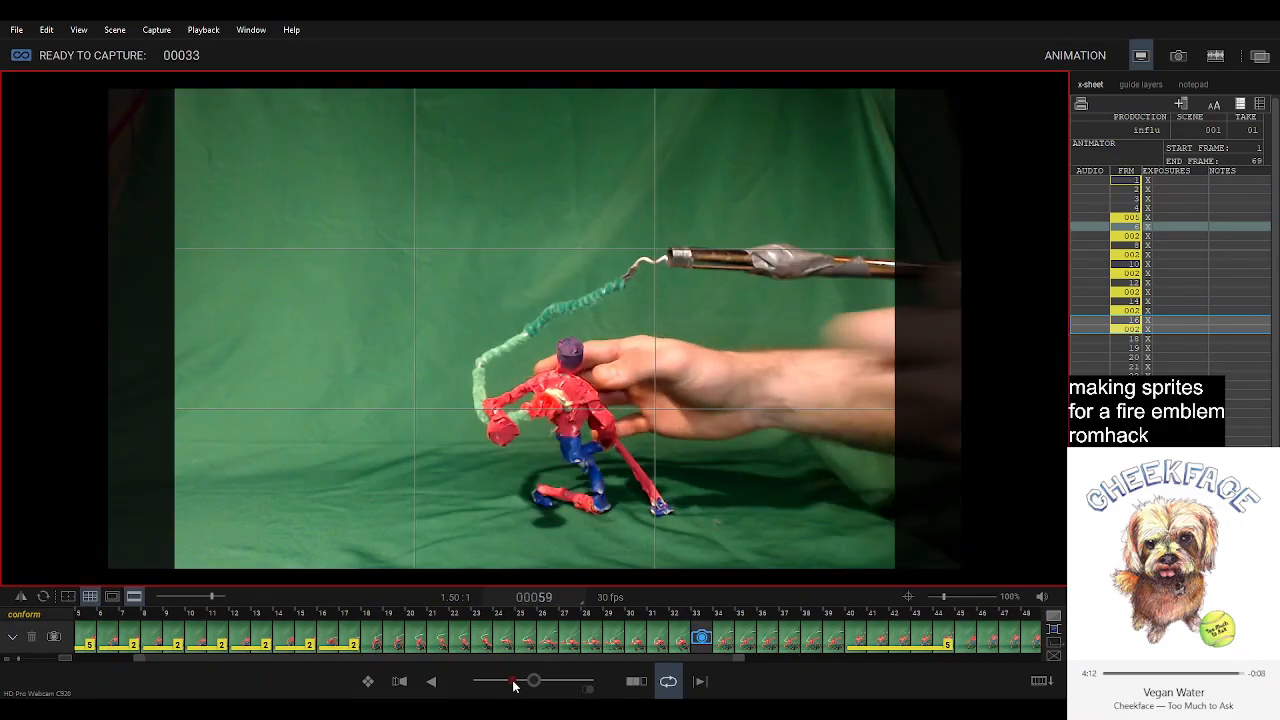
Compare the live pose at frame 33 with the recorded pose at frame 34.
key("5")
key("3")
key("4")
key("4")
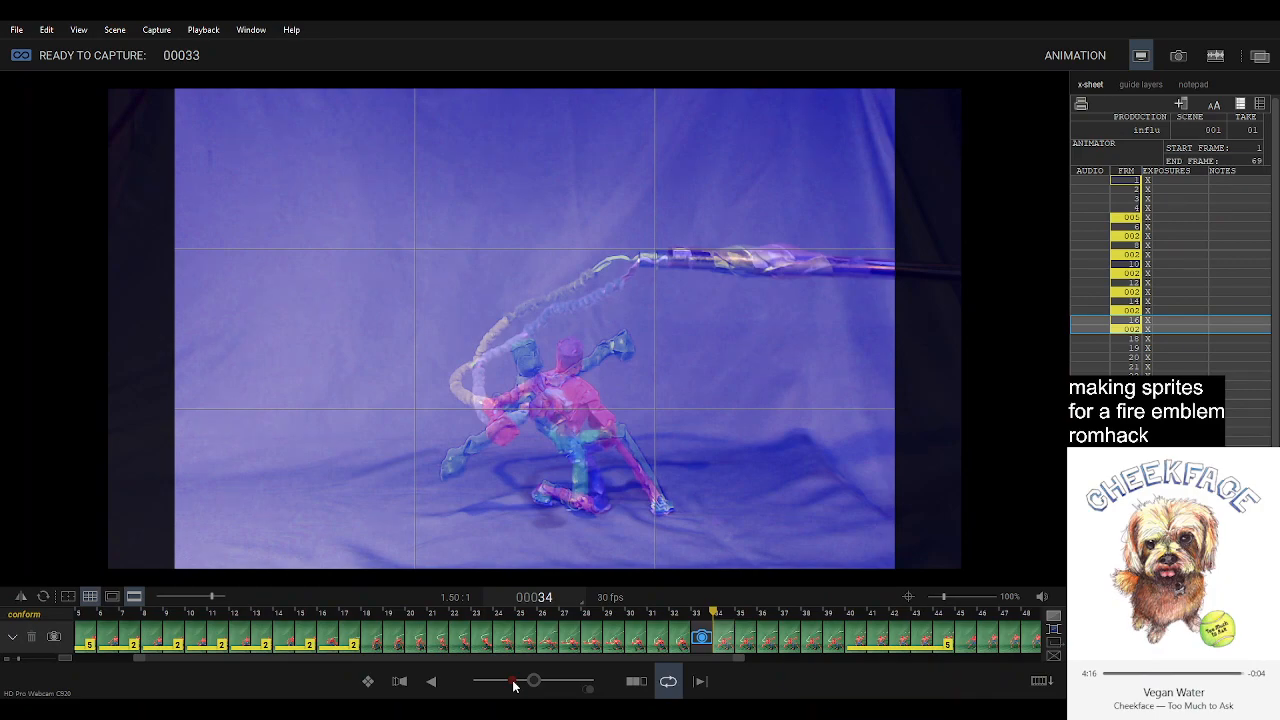
key("3")
key("4")
key("3")
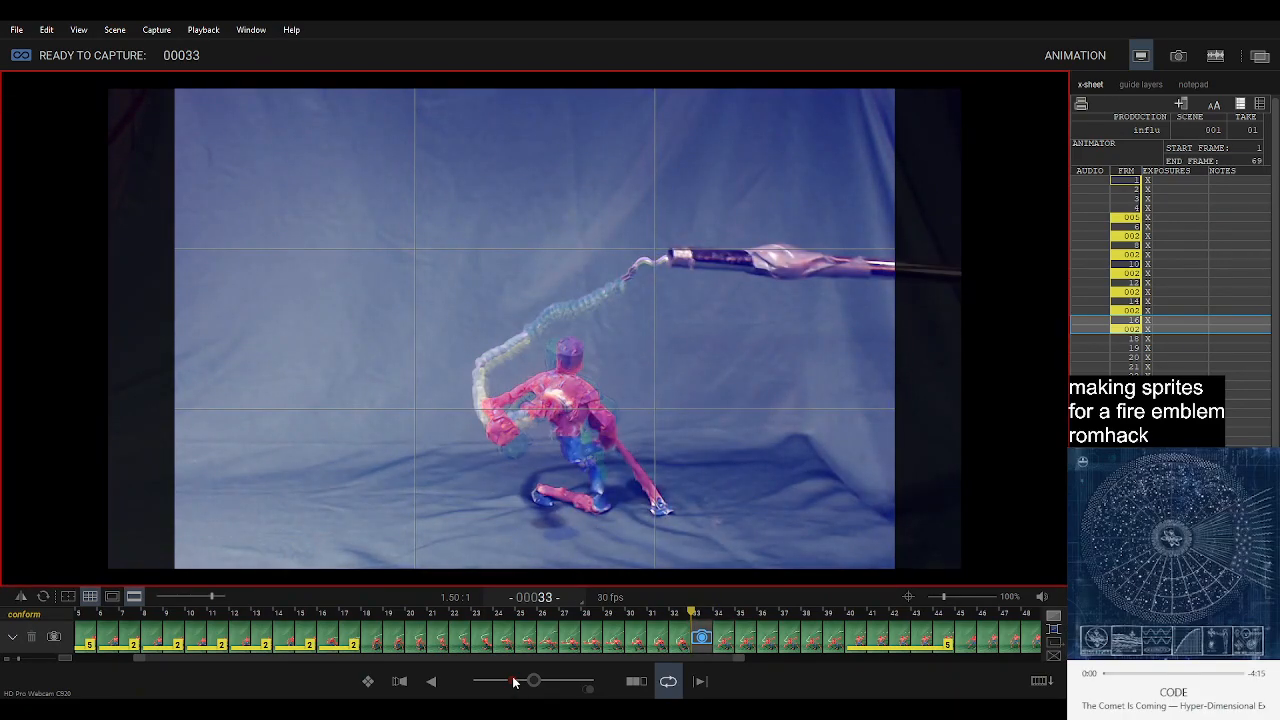
Strengthen the onion skin of the previous pose and flip between the live pose at frame 33 and its neighbouring frames.
mouse_move(518, 684)
left_mouse_down()
mouse_move(584, 683)
mouse_move(500, 684)
left_mouse_up()
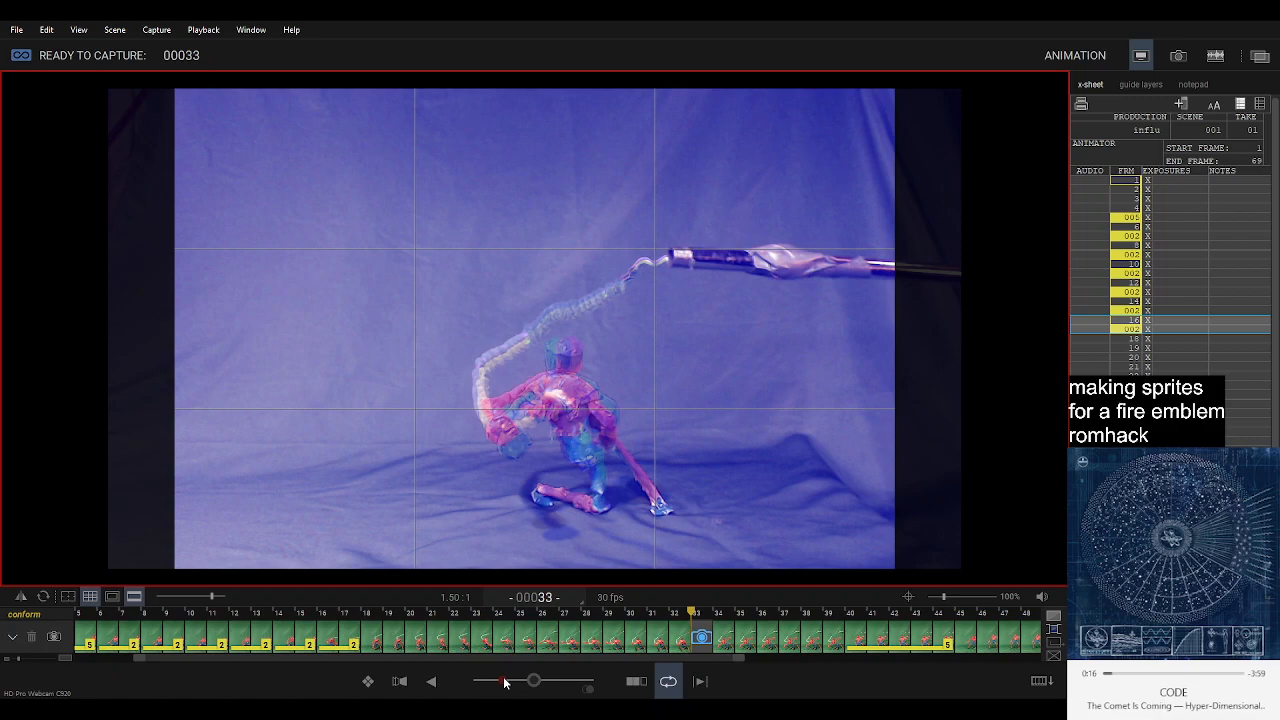
key("Left")
key("Right")
key("Right")
key("Left")
key("Right")
key("Left")
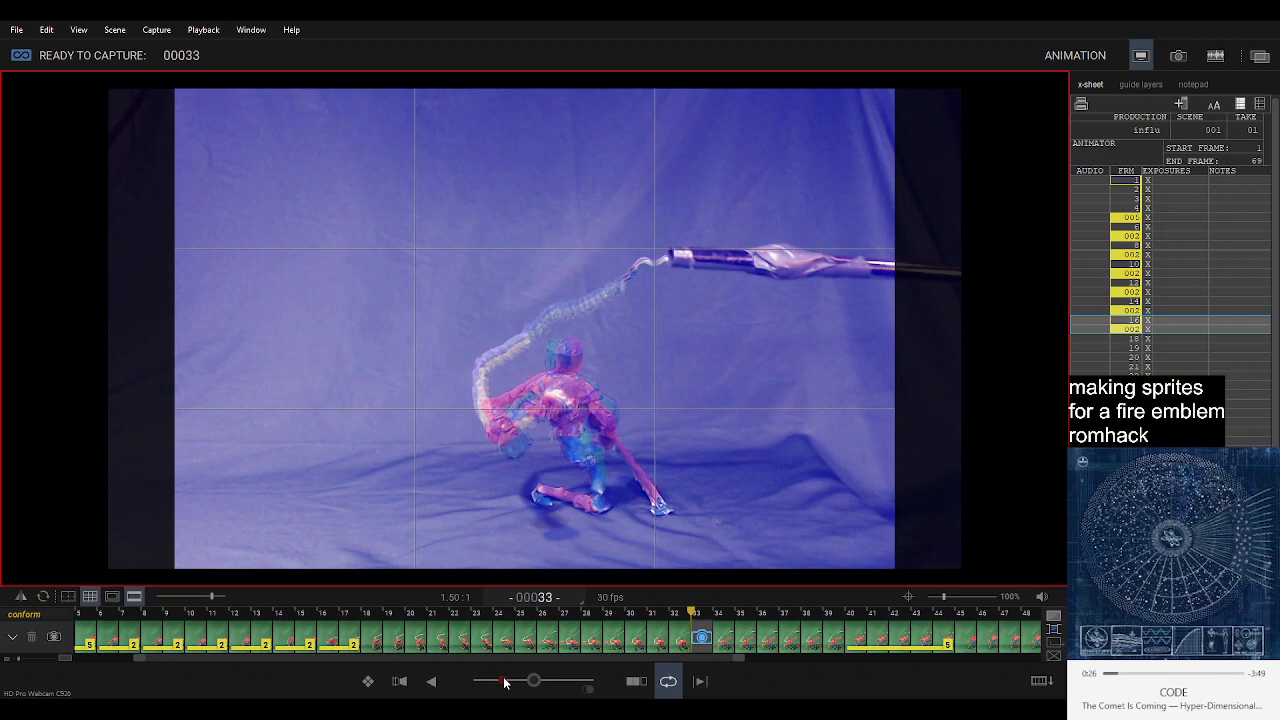
Capture the in-between poses for frames 33 to 36, checking the playback between captures.
key("Return")
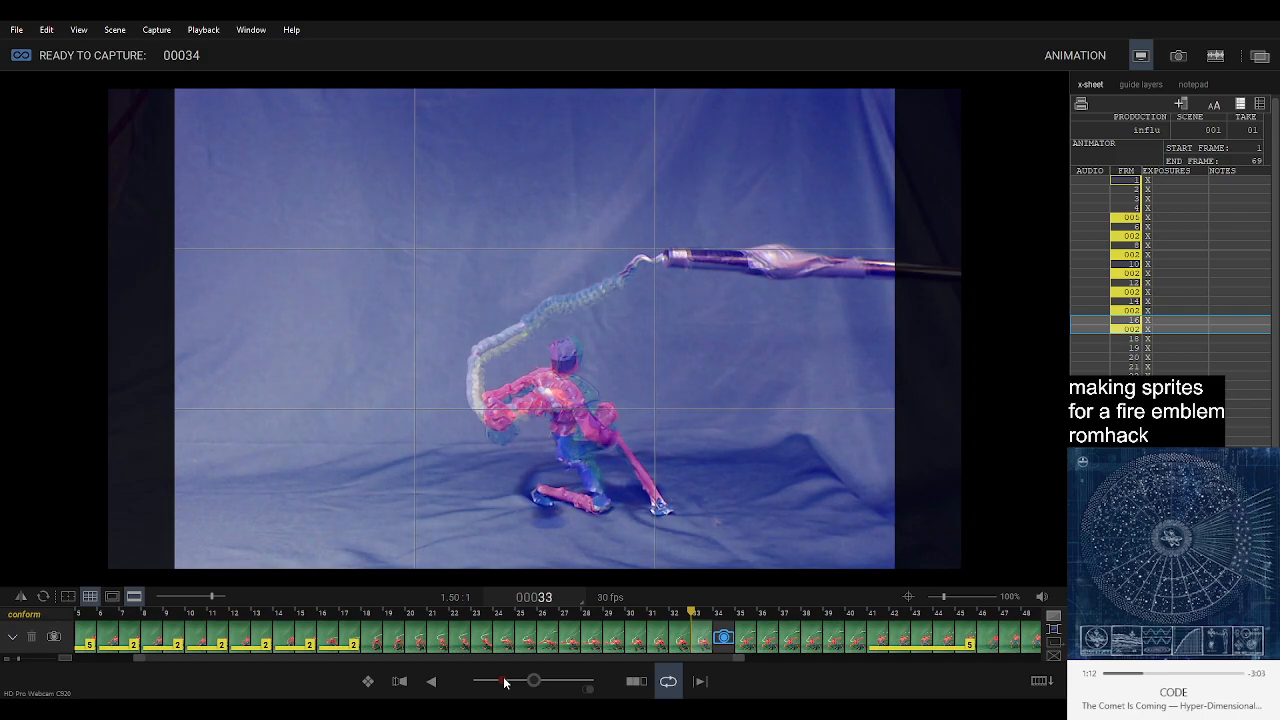
key("Return")
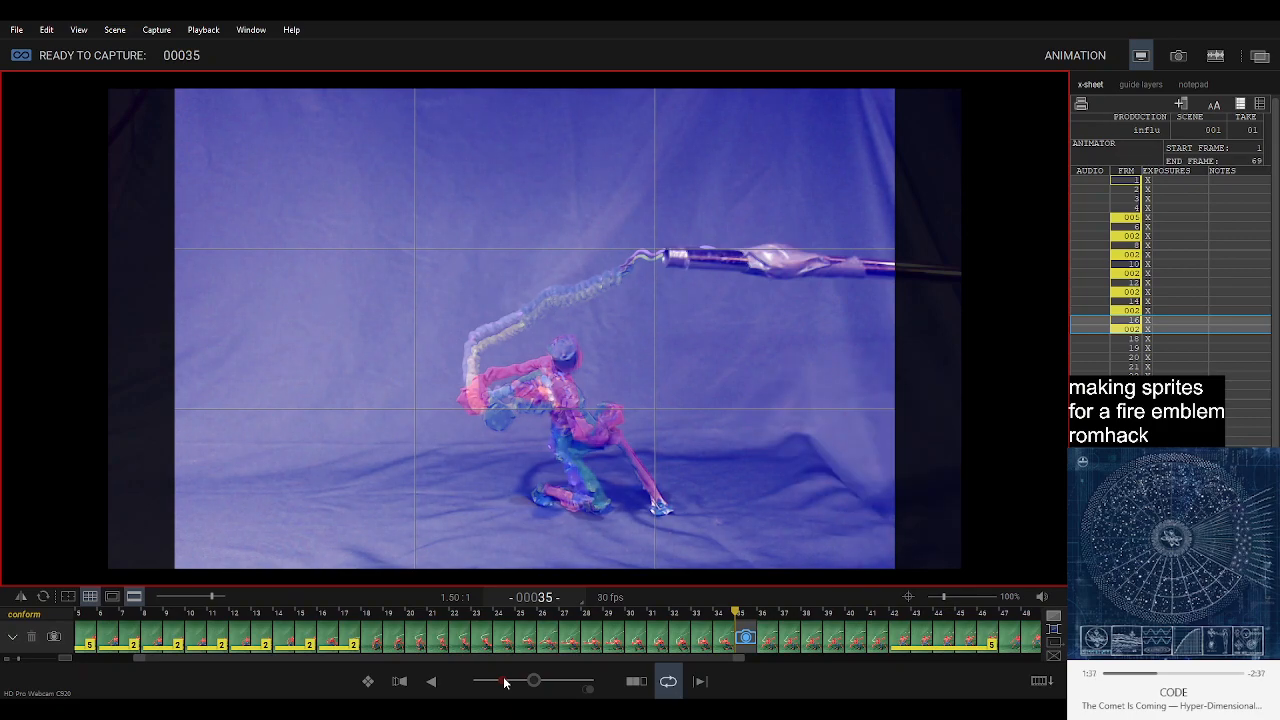
key("Return")
key("space")
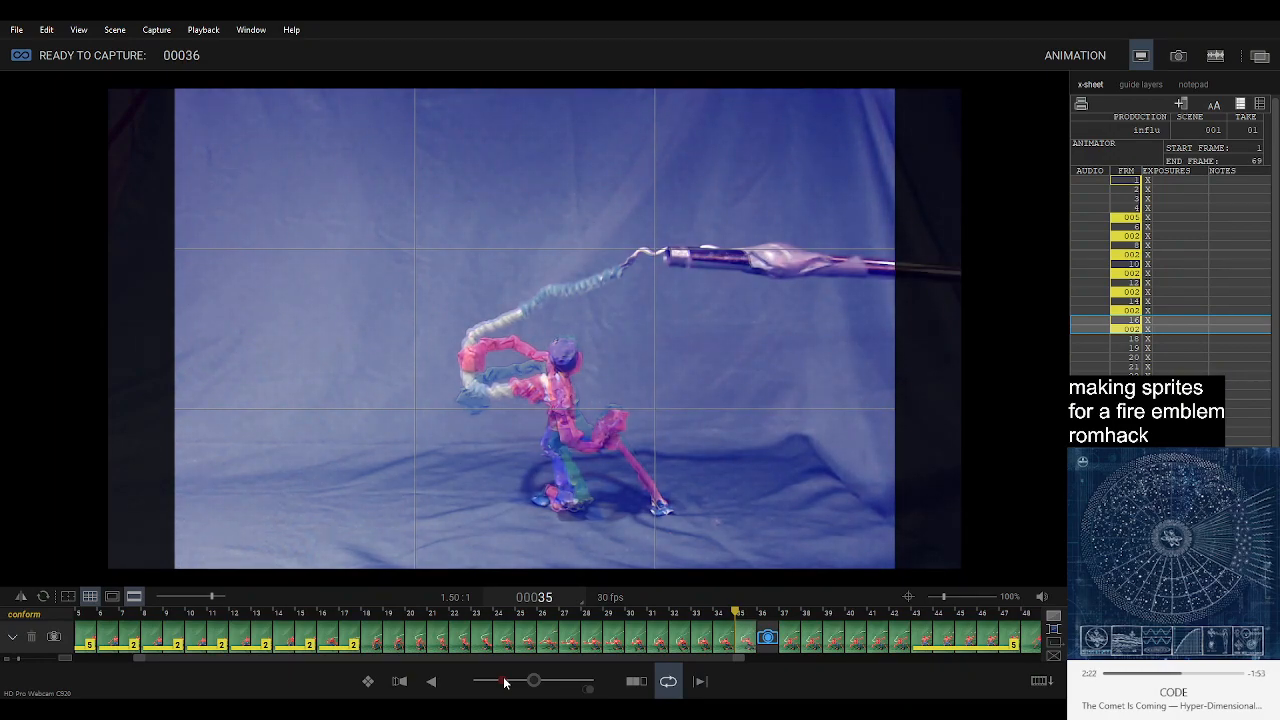
key("Return")
Step back and forth through the newly captured frames and play the animation, returning to the live view at frame 37.
key("Left")
key("Left")
key("Left")
key("Left")
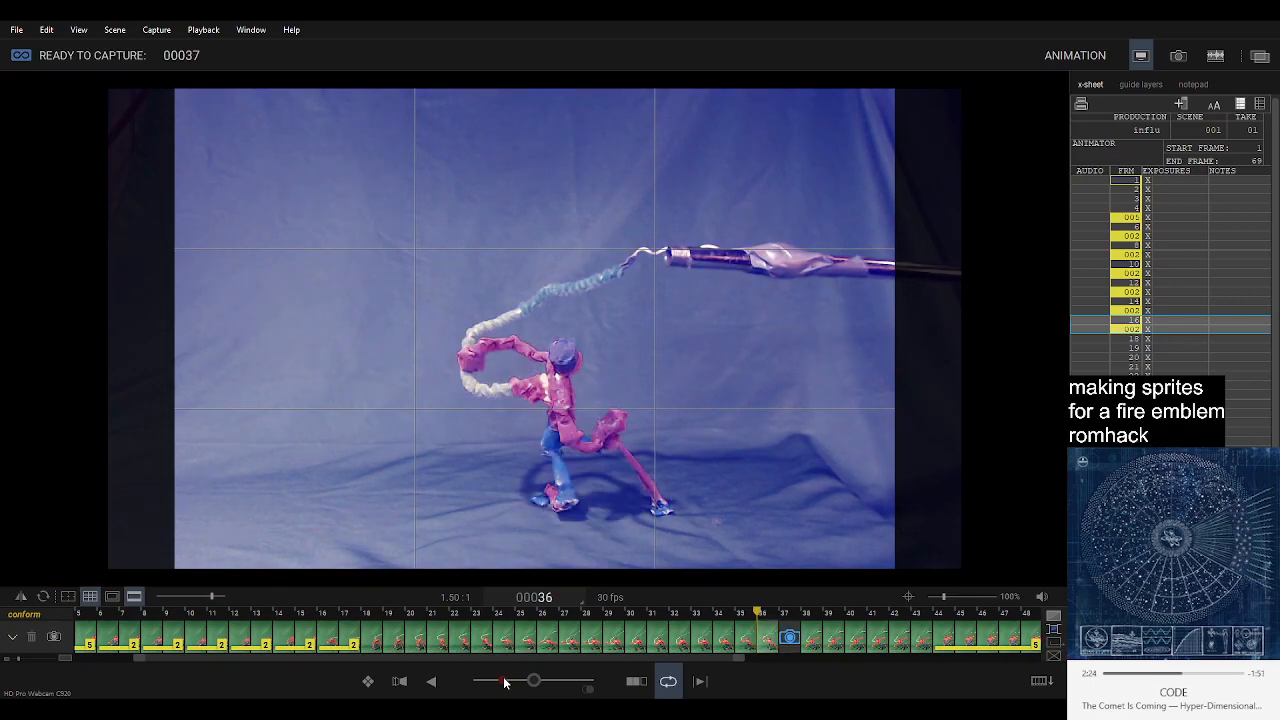
key("Right")
key("Right")
key("Right")
key("space")
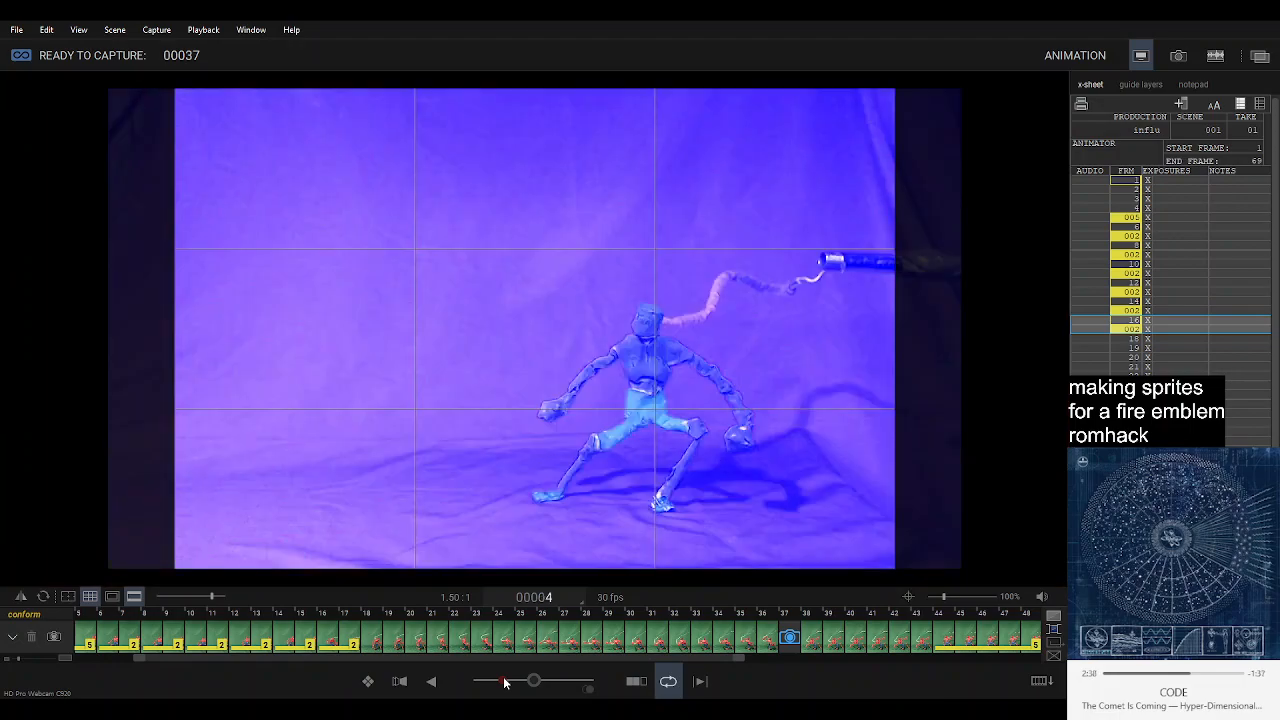
key("3")
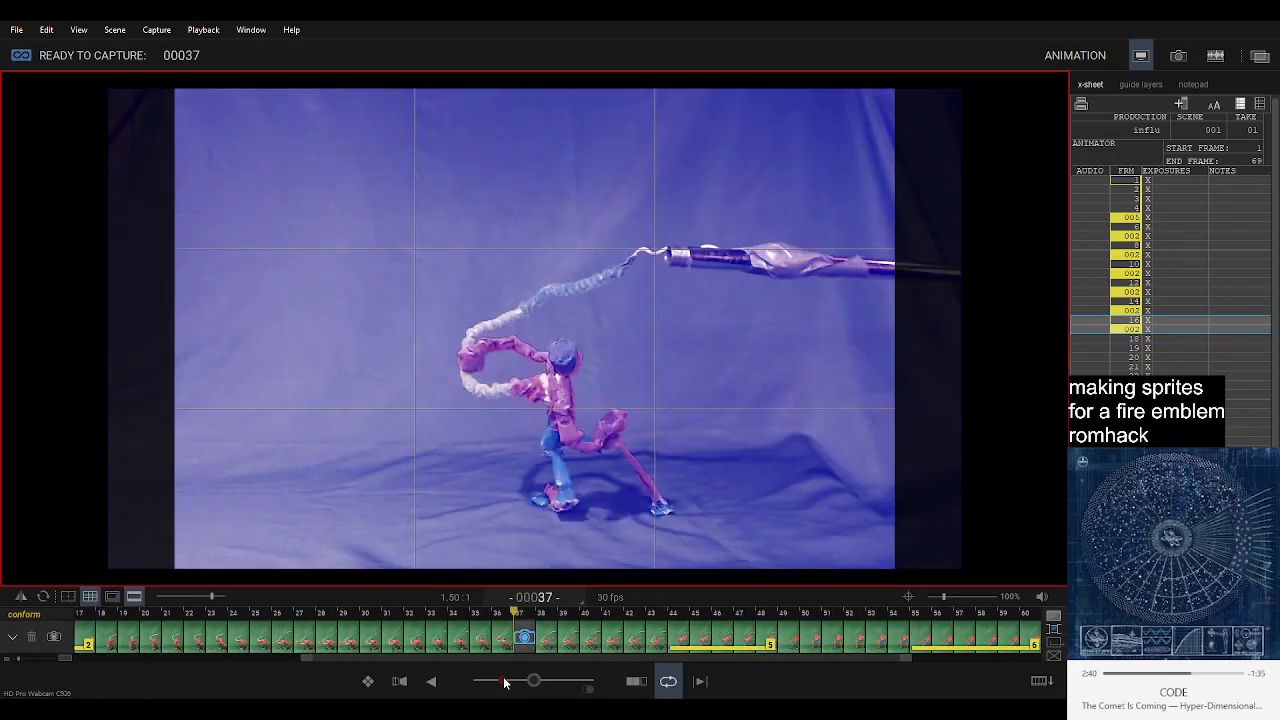
key("0")
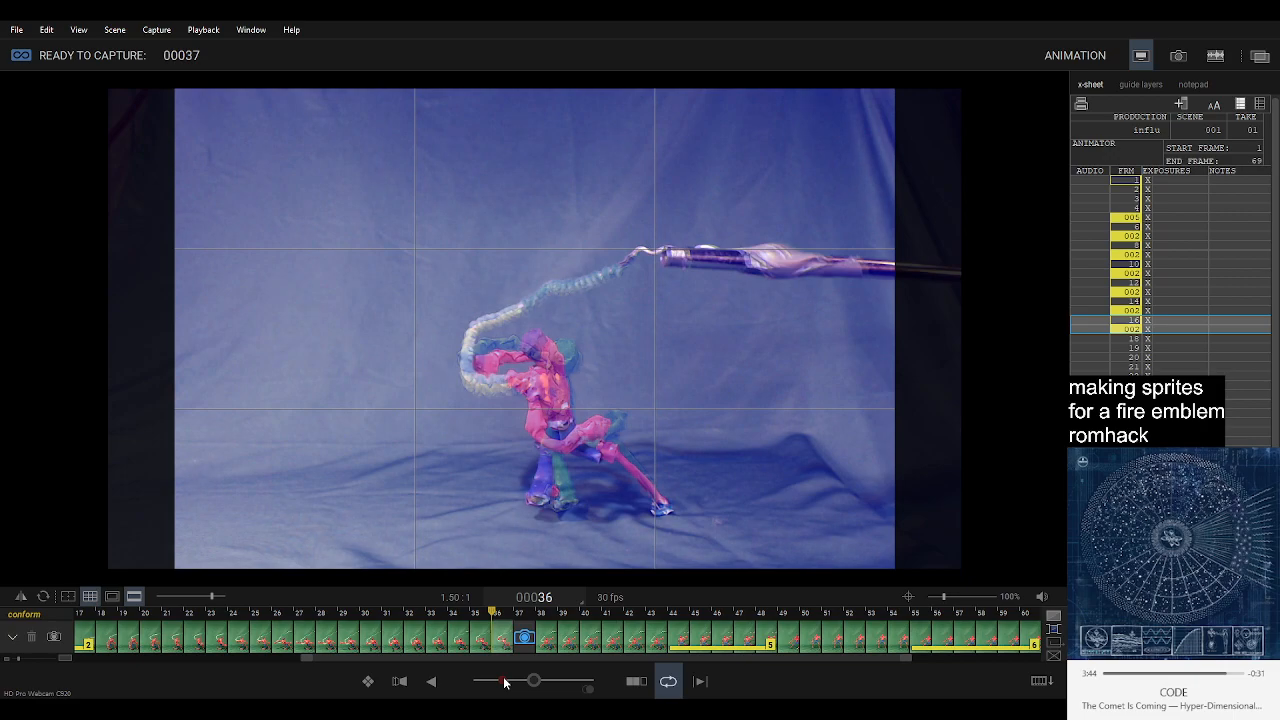
Capture the poses for frames 37 and 38, playing back the sequence after each capture.
key("Return")
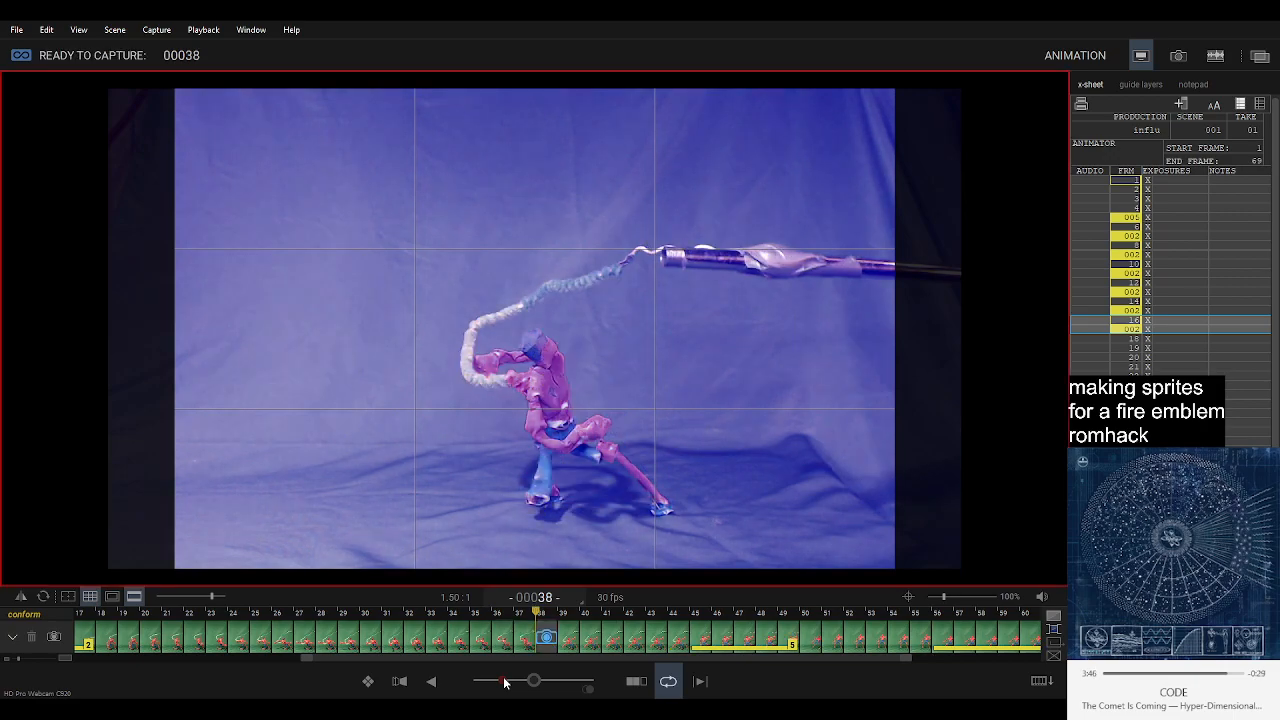
key("0")
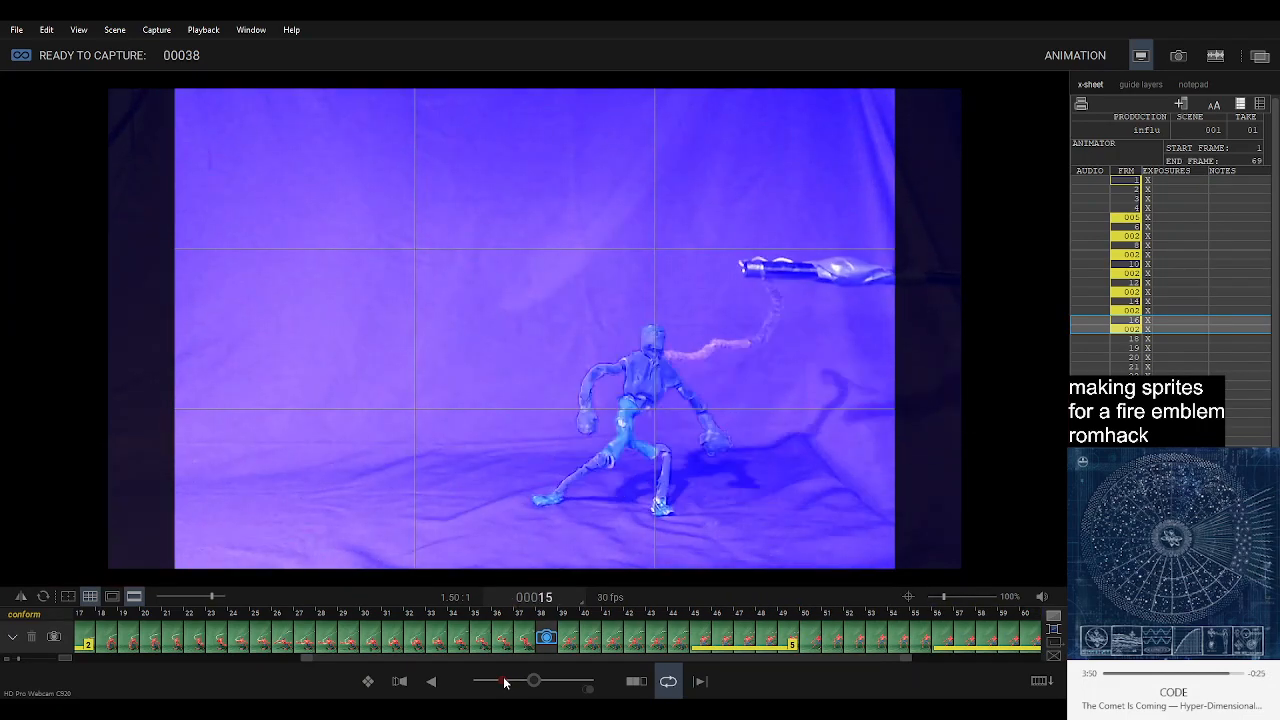
key("3")
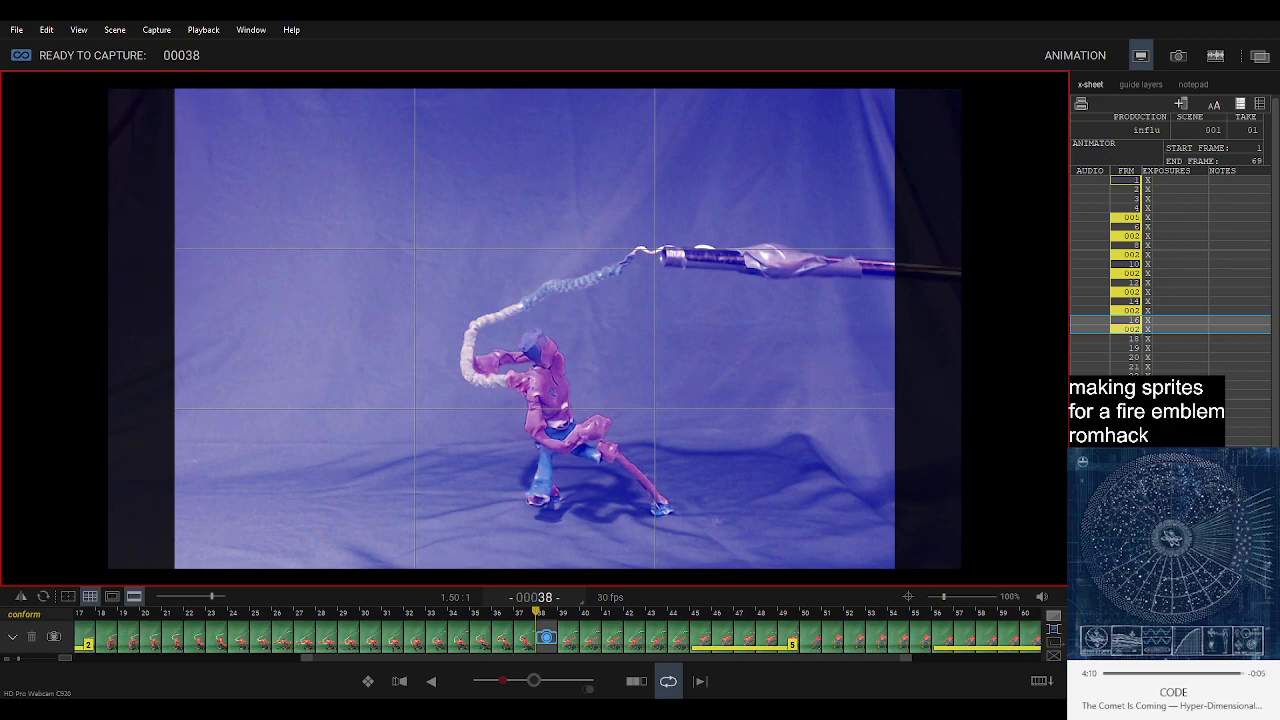
key("space")
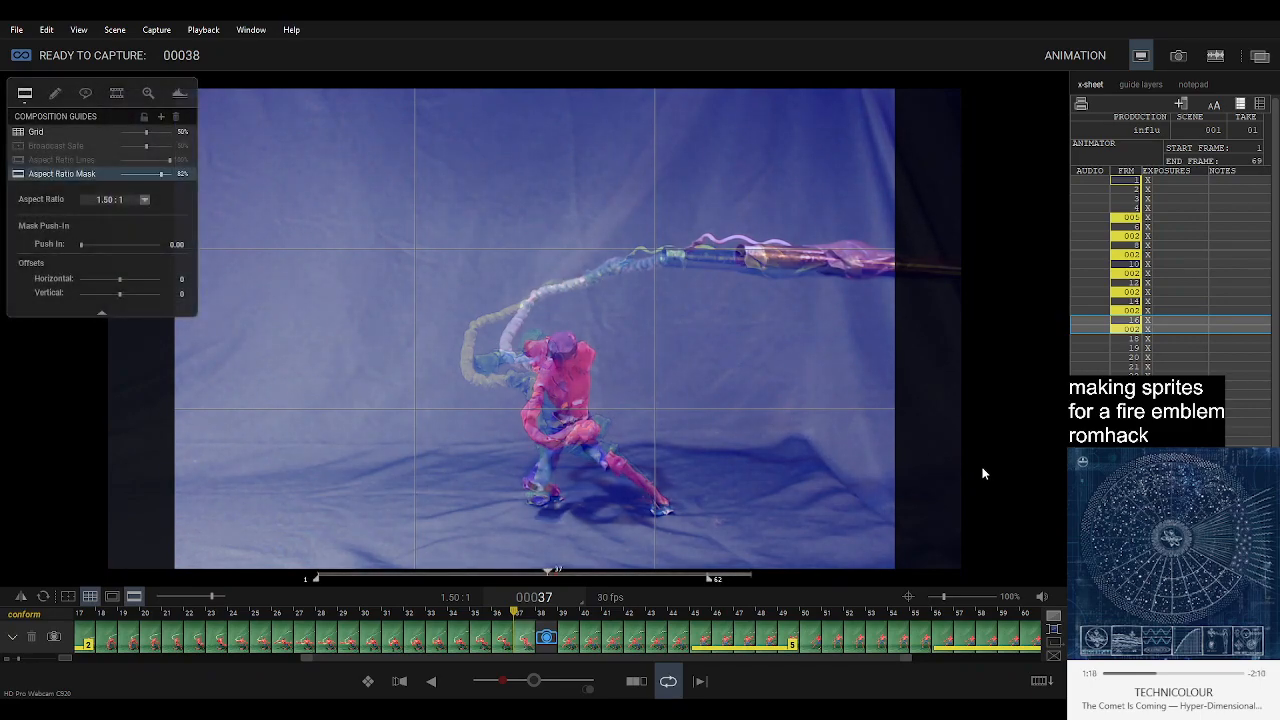
key("Return")
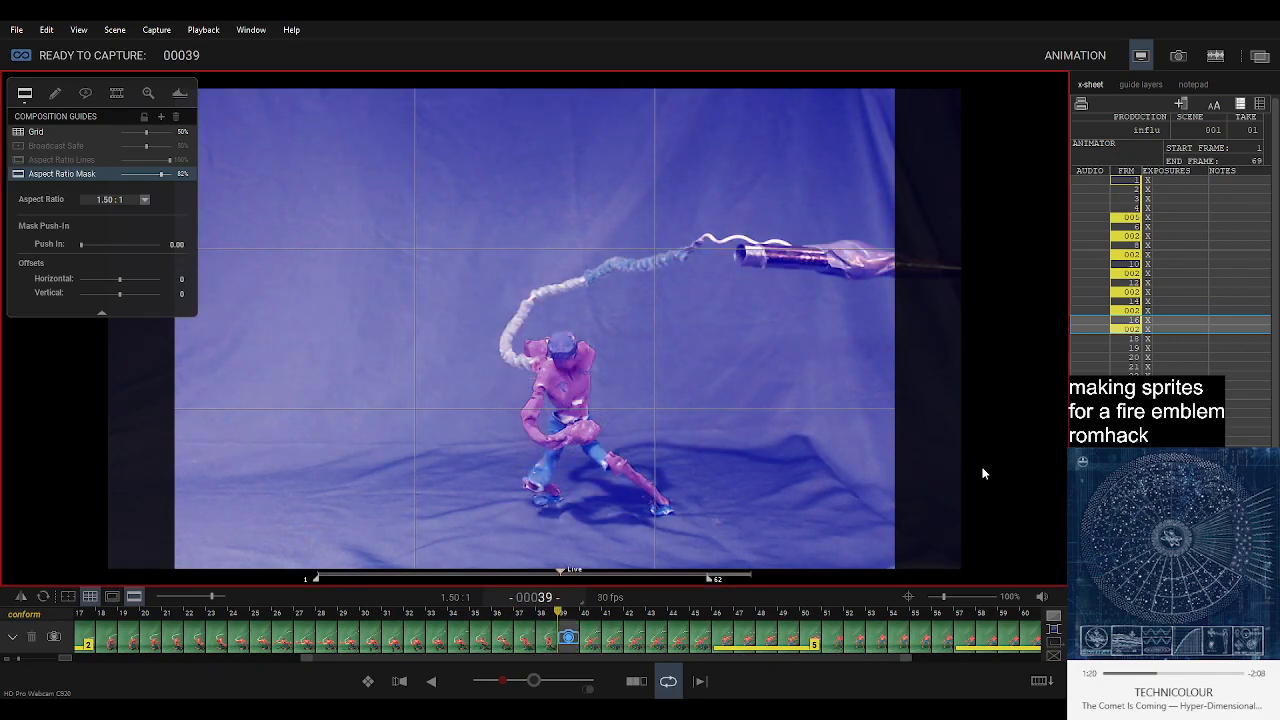
key("space")
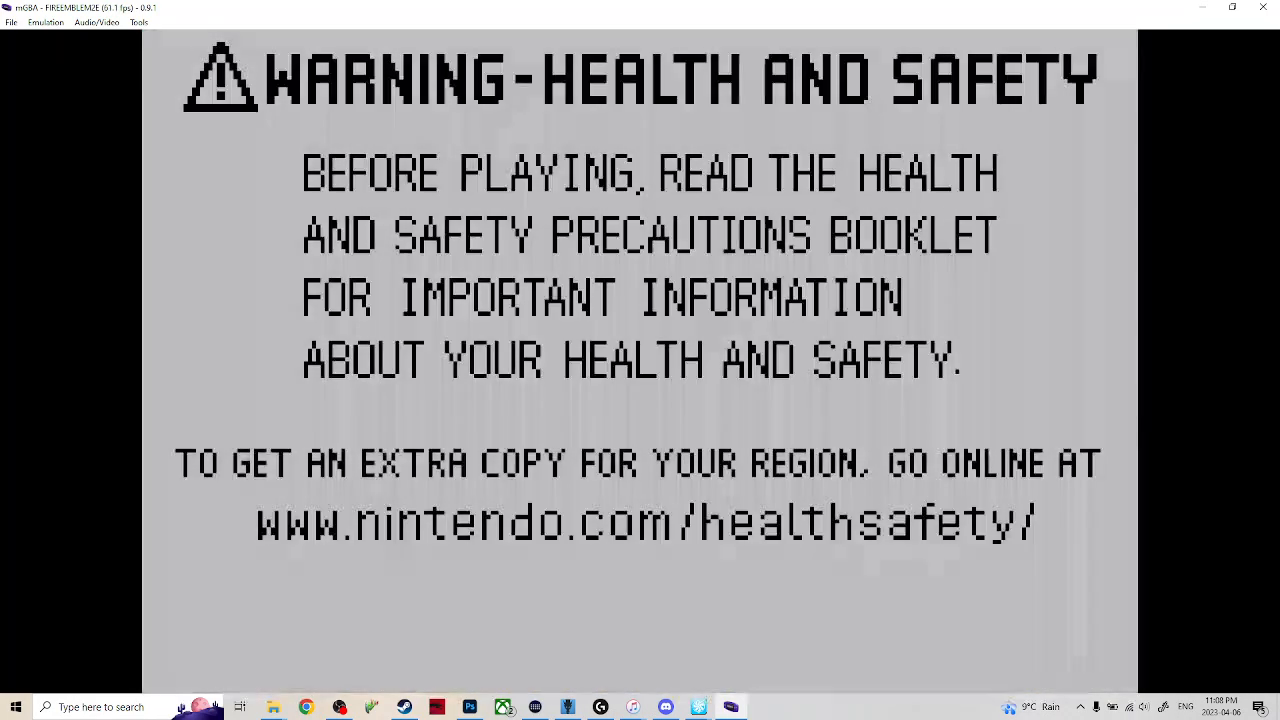
Skip the game's intro screens and resume the suspended chapter at fast-forward speed.
key("Return")
key("Return")
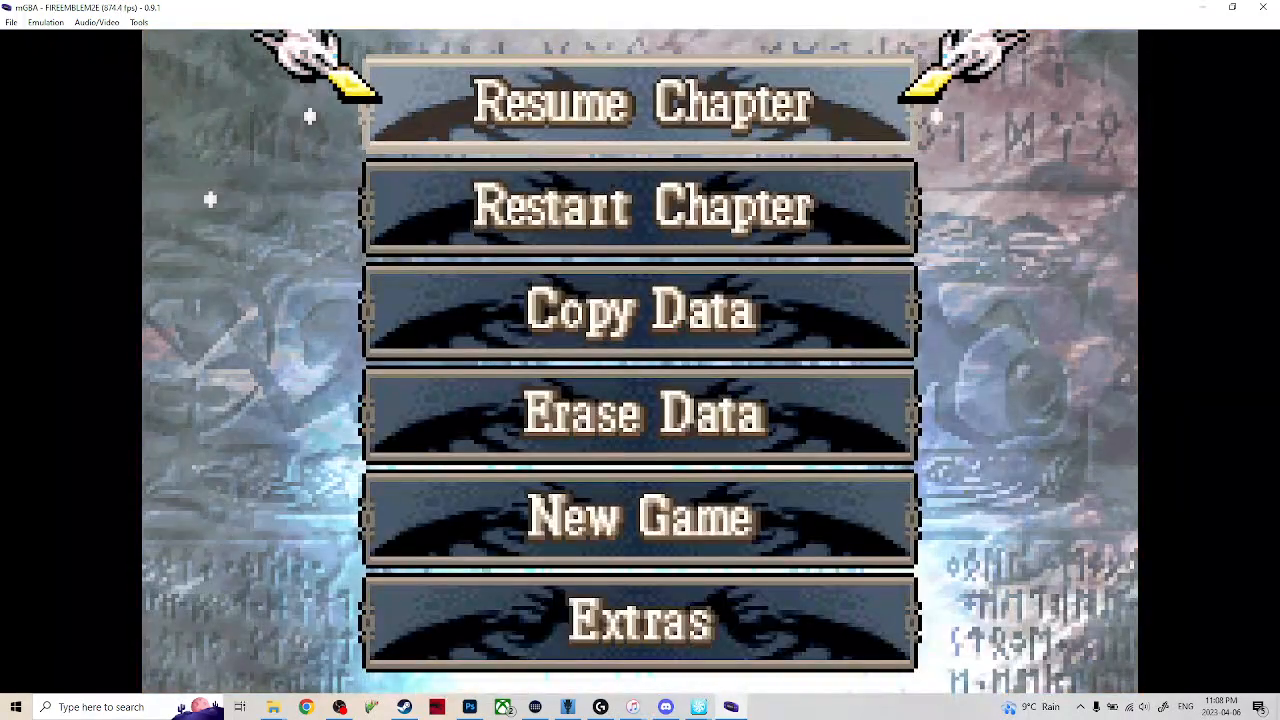
key("x")
key("x")
key("Tab")
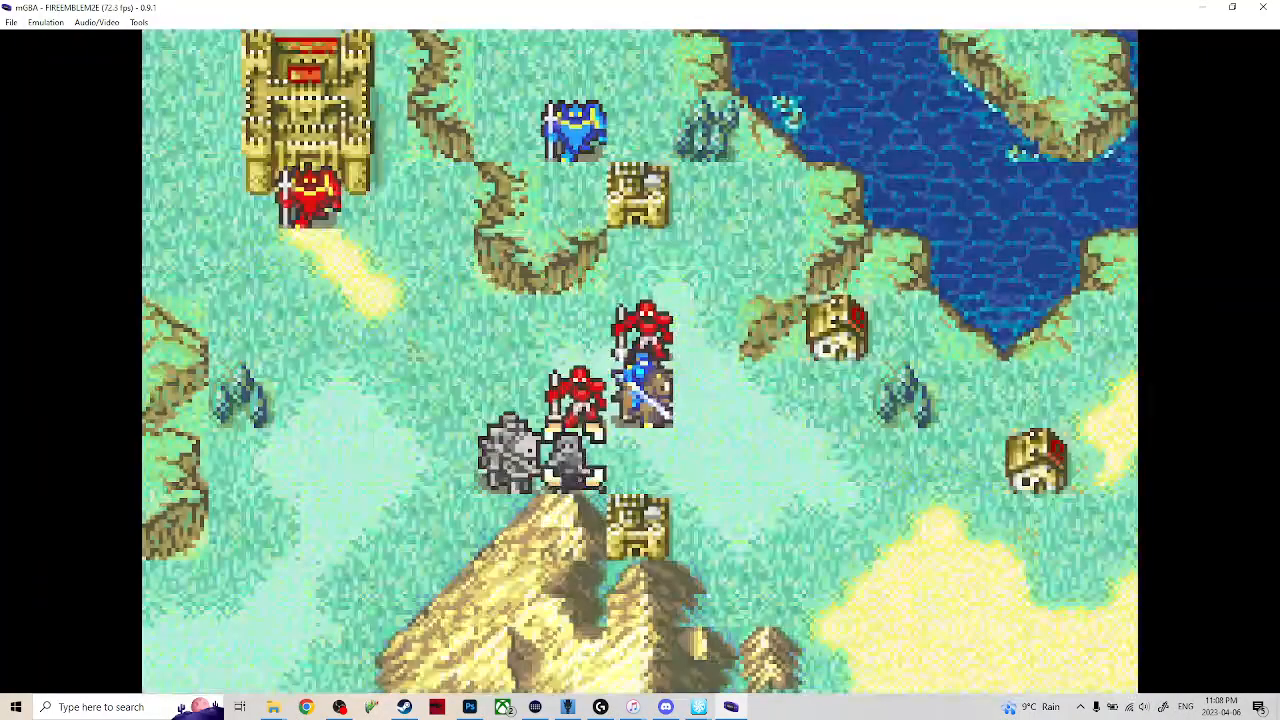
key("x")
Reset the game, resume the suspended chapter again and watch Eirika's battle animation against the Iron Lance soldier.
key("ctrl+r")
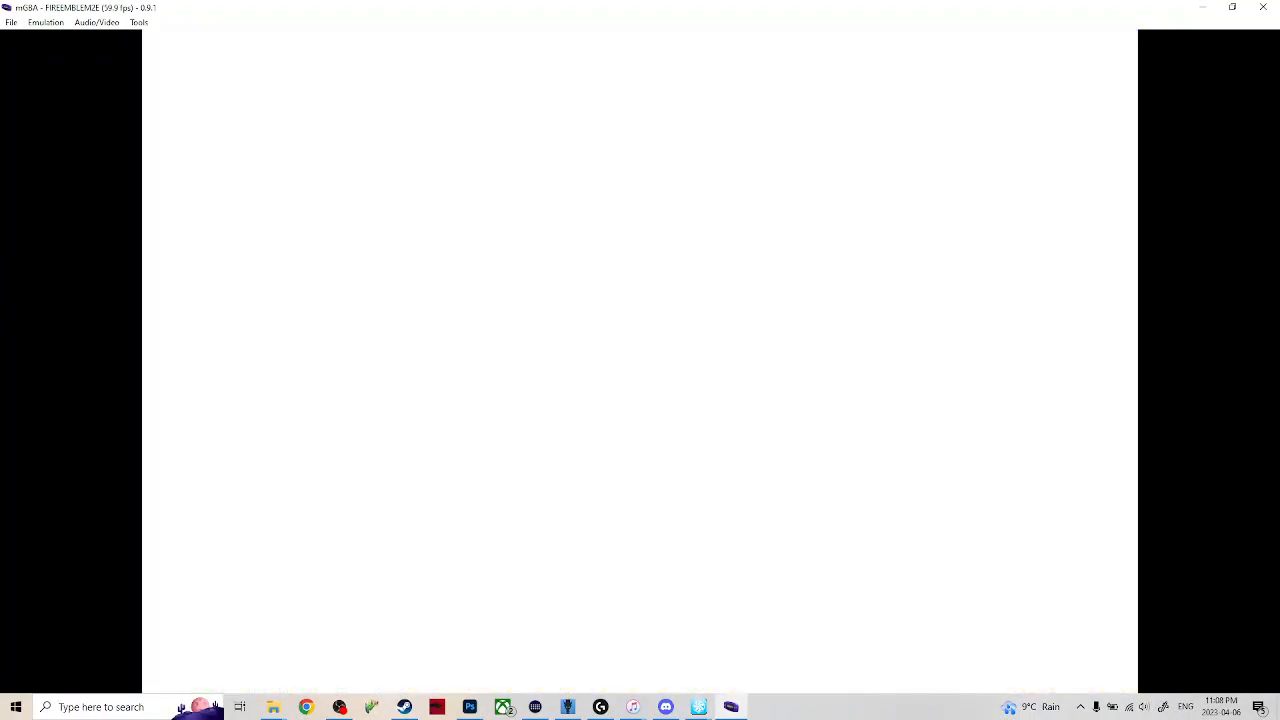
key("Return")
key("Return")
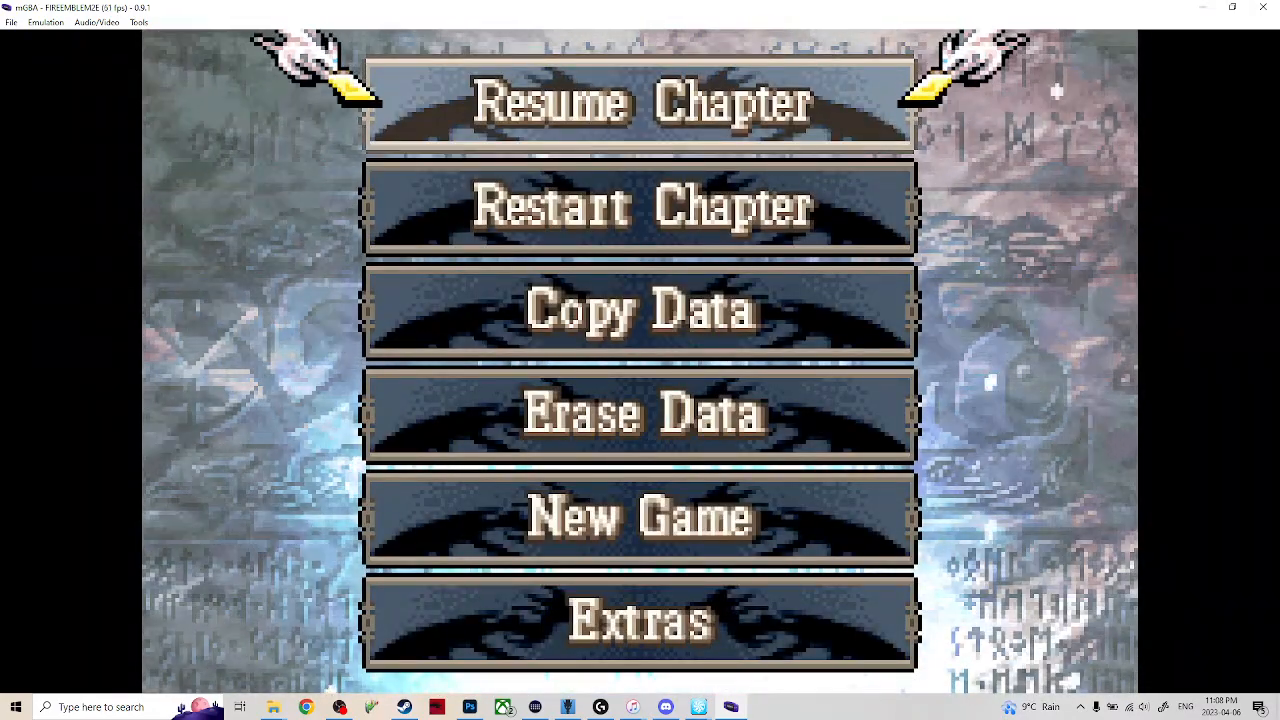
key("x")
key("x")
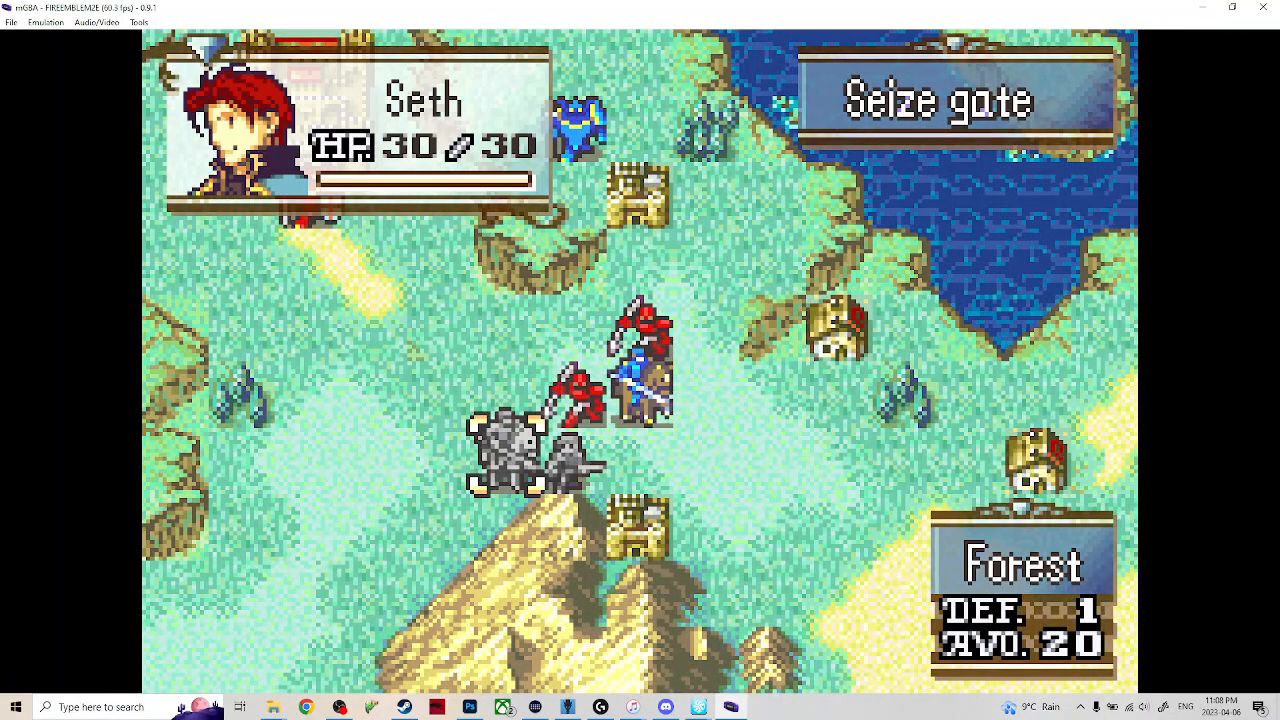
key("x")
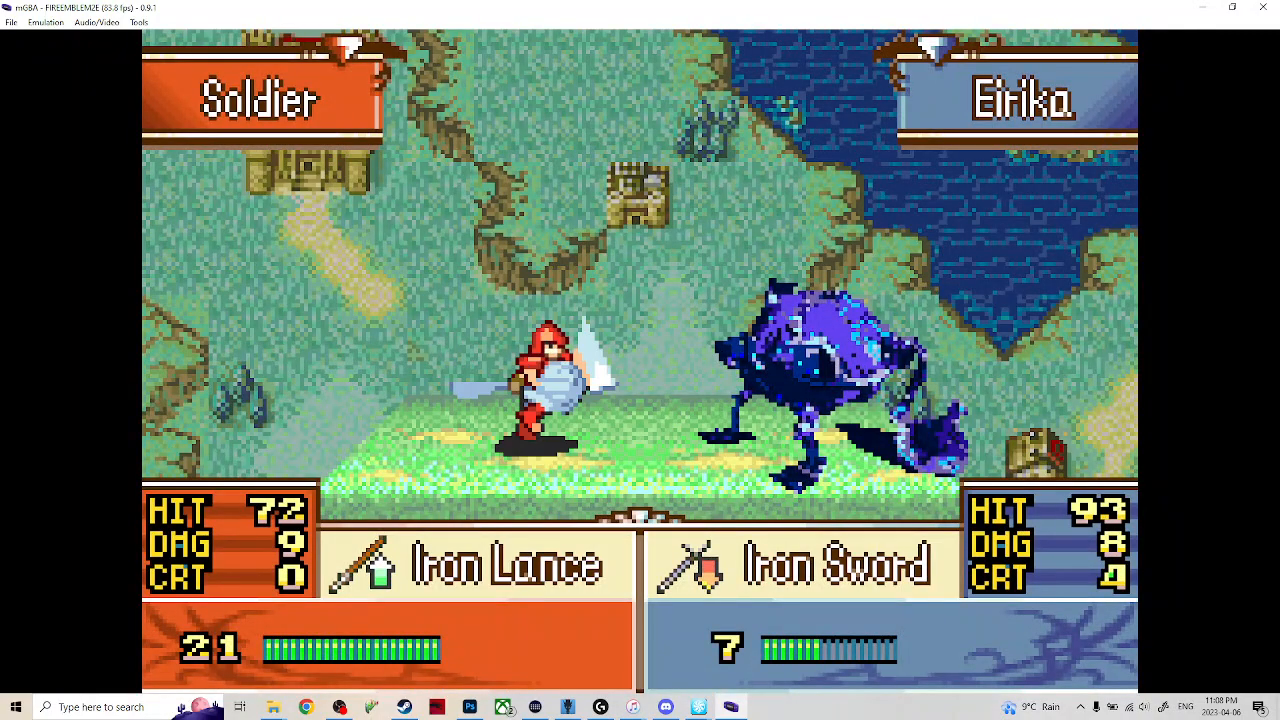
Reset the game, skip the intro and restart the chapter from the Ch.1: Escape! save.
key("ctrl+r")
key("Tab")
key("Return")
key("Return")
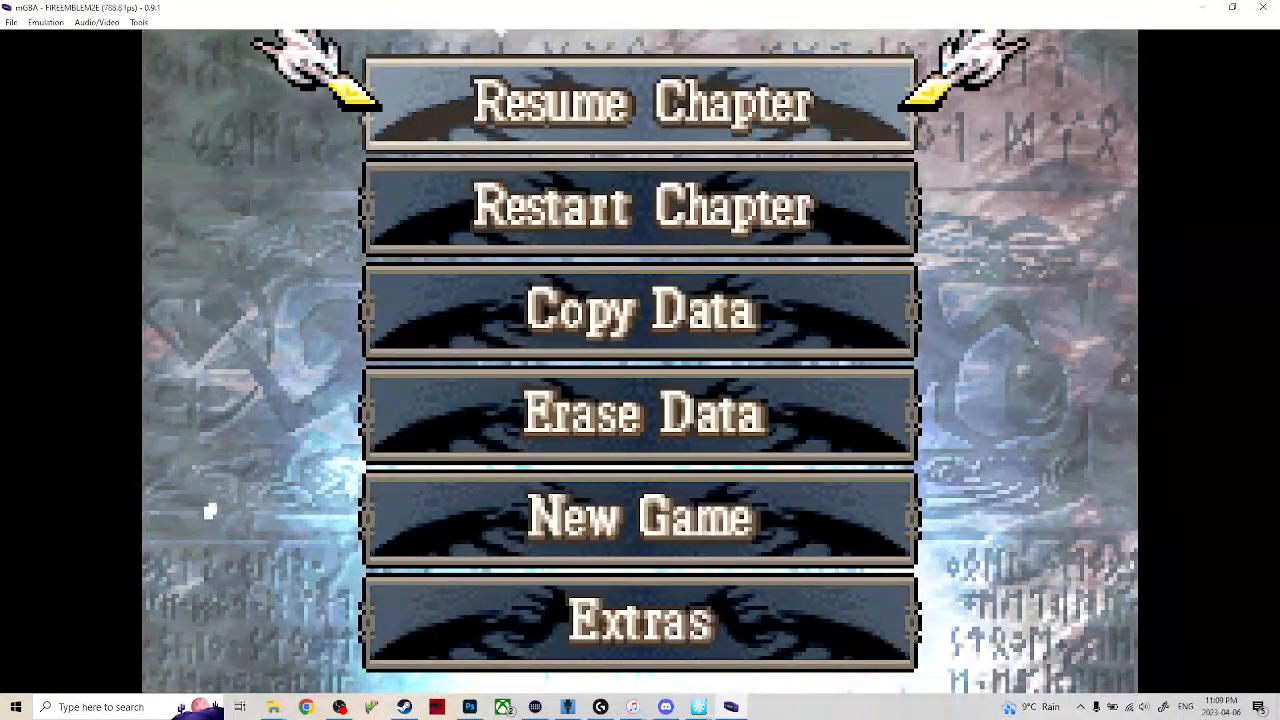
key("Down")
key("x")
key("x")
key("Left")
key("x")
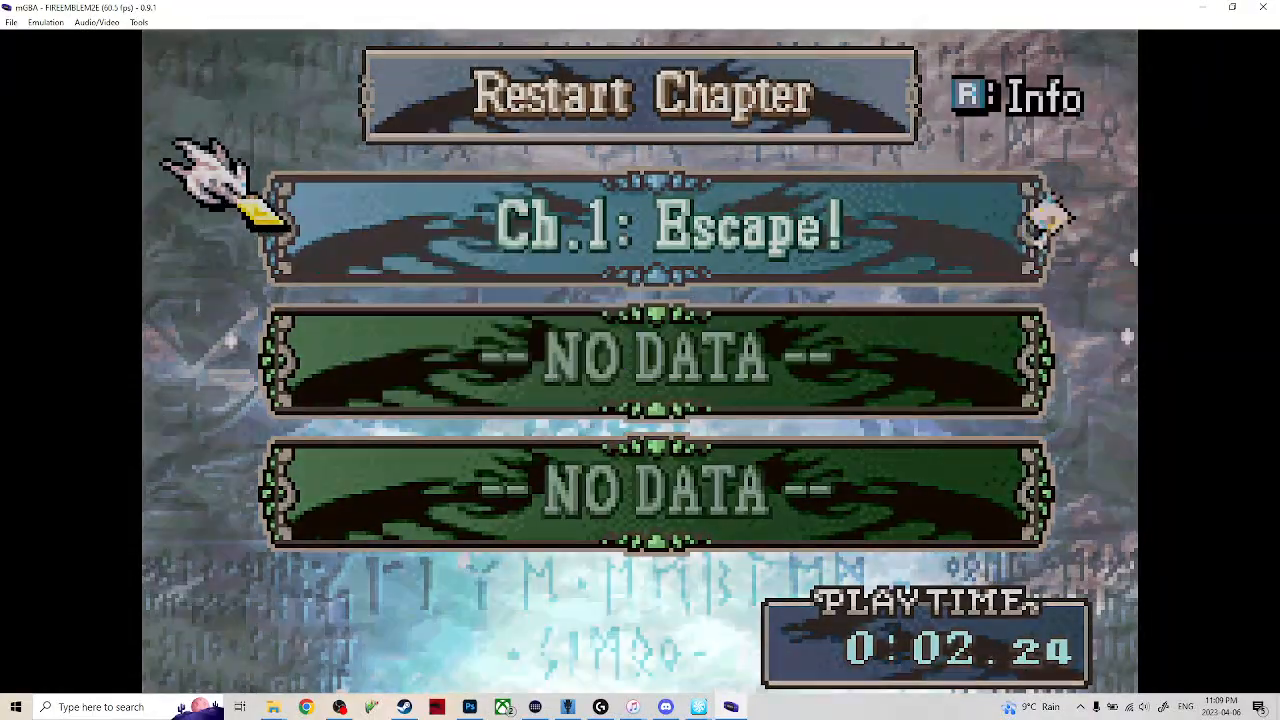
key("x")
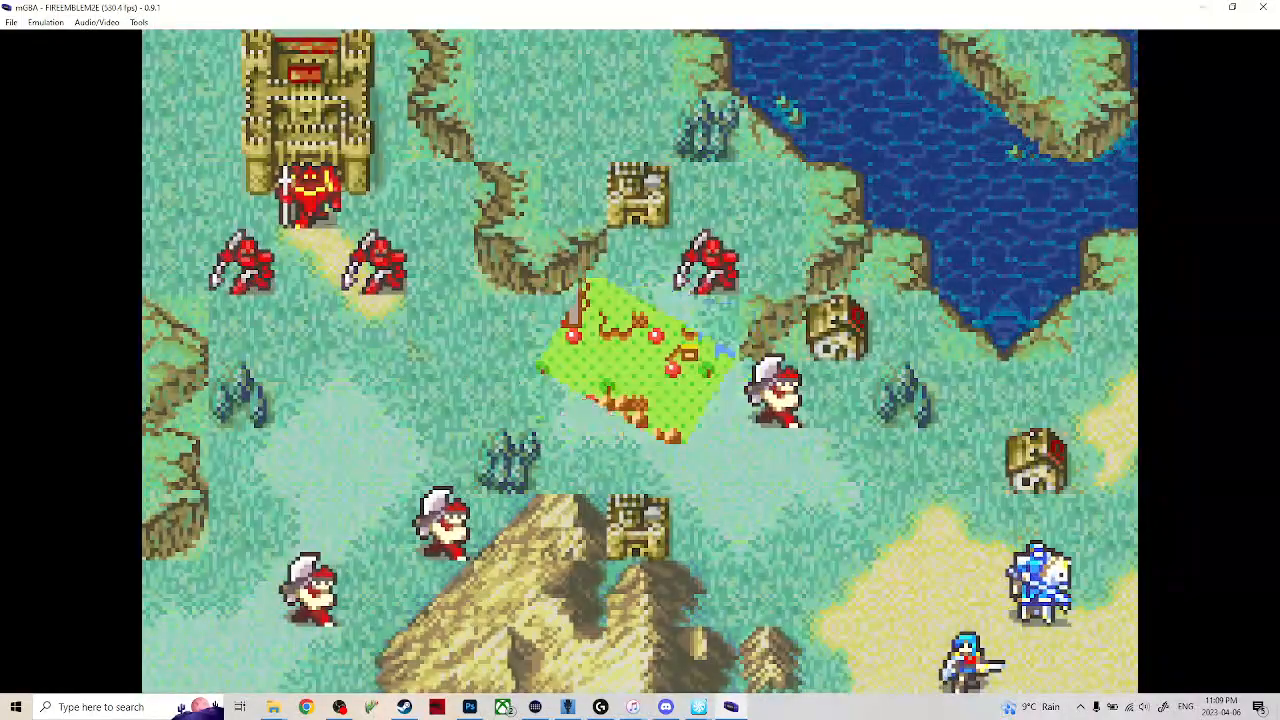
Move Seth directly below the nearest axe soldier and attack with the Silver Lance.
key("x")
key("Left")
key("Left")
key("Left")
key("Left")
key("Up")
key("Up")
key("Up")
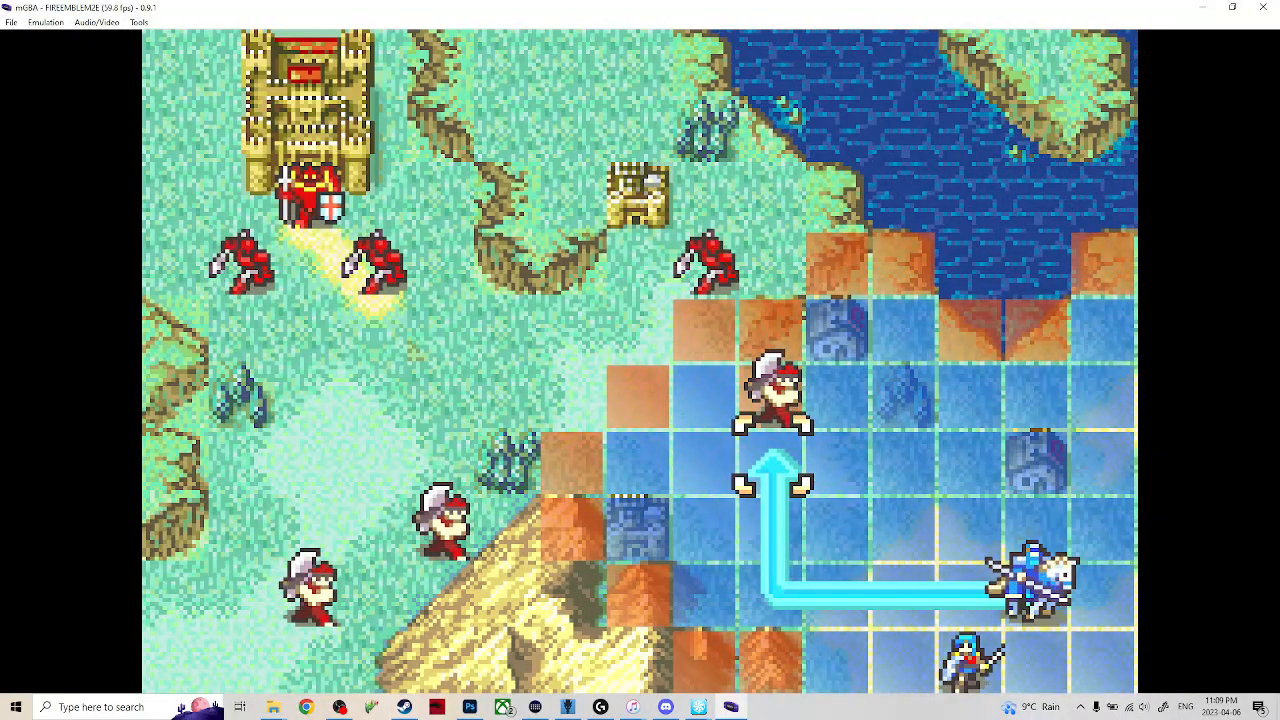
key("x")
key("x")
key("x")
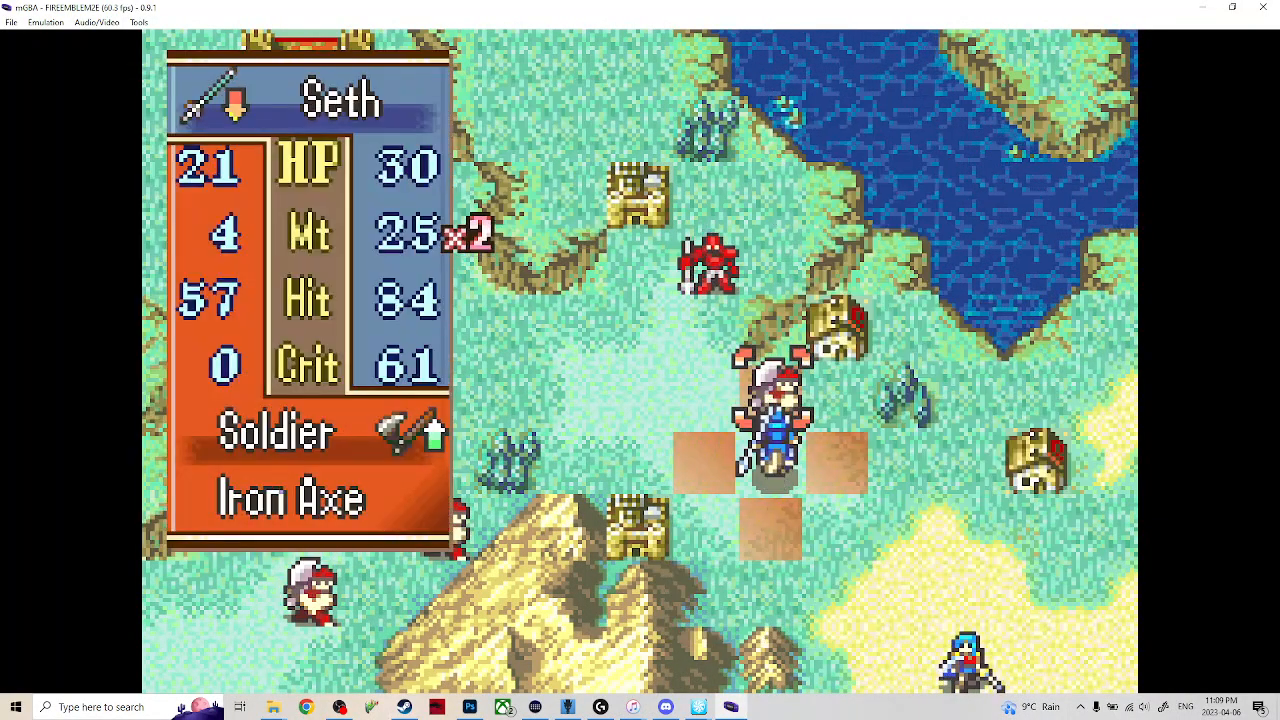
key("x")
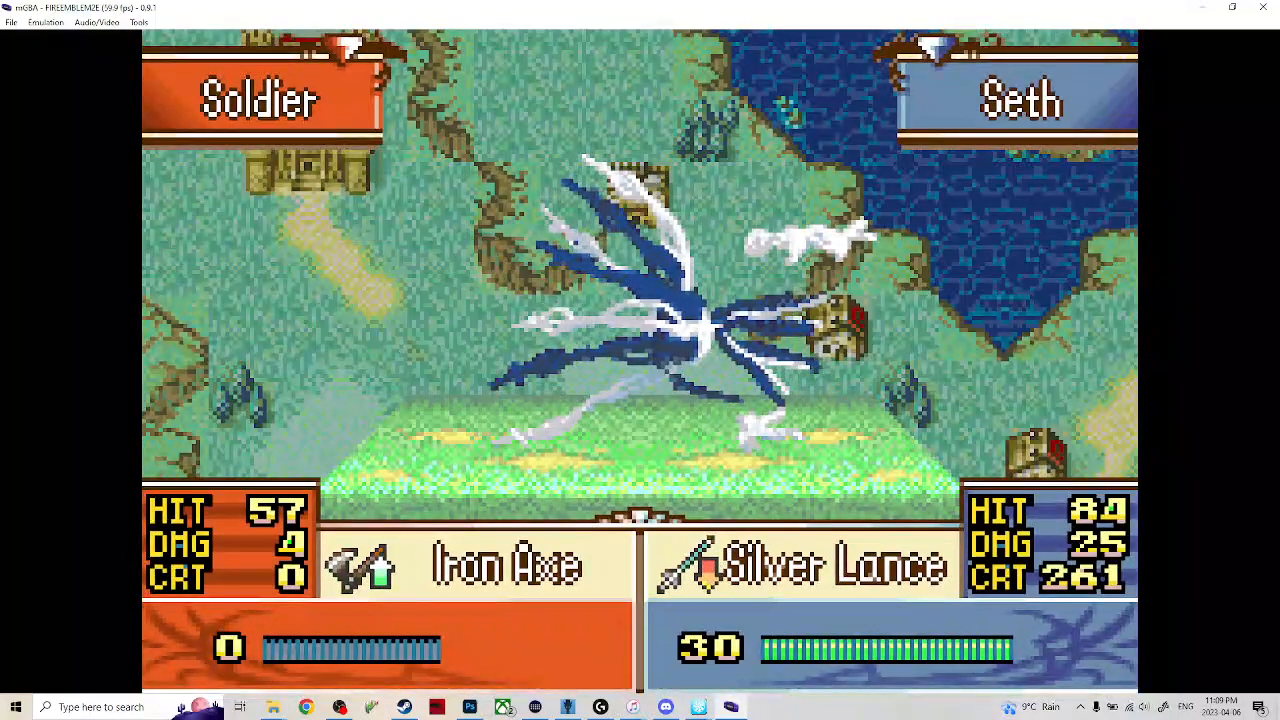
Finish the battle at fast-forward speed and end the turn without moving Eirika.
key("Tab")
key("Return")
key("z")
key("Right")
key("Right")
key("Right")
key("Down")
key("Down")
key("Down")
key("Left")
key("x")
key("Up")
key("x")
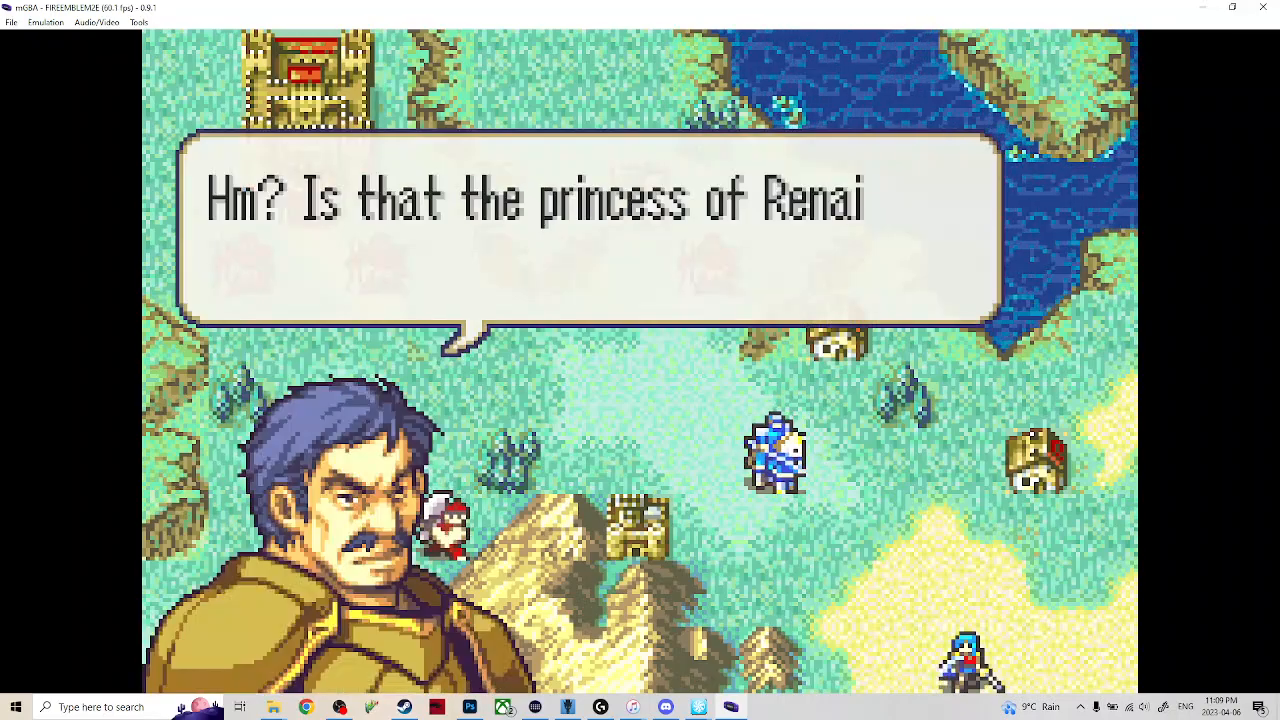
Skip the enemy commander's dialogue and fast-forward to the next player phase.
key("Return")
key("Tab")
key("Return")
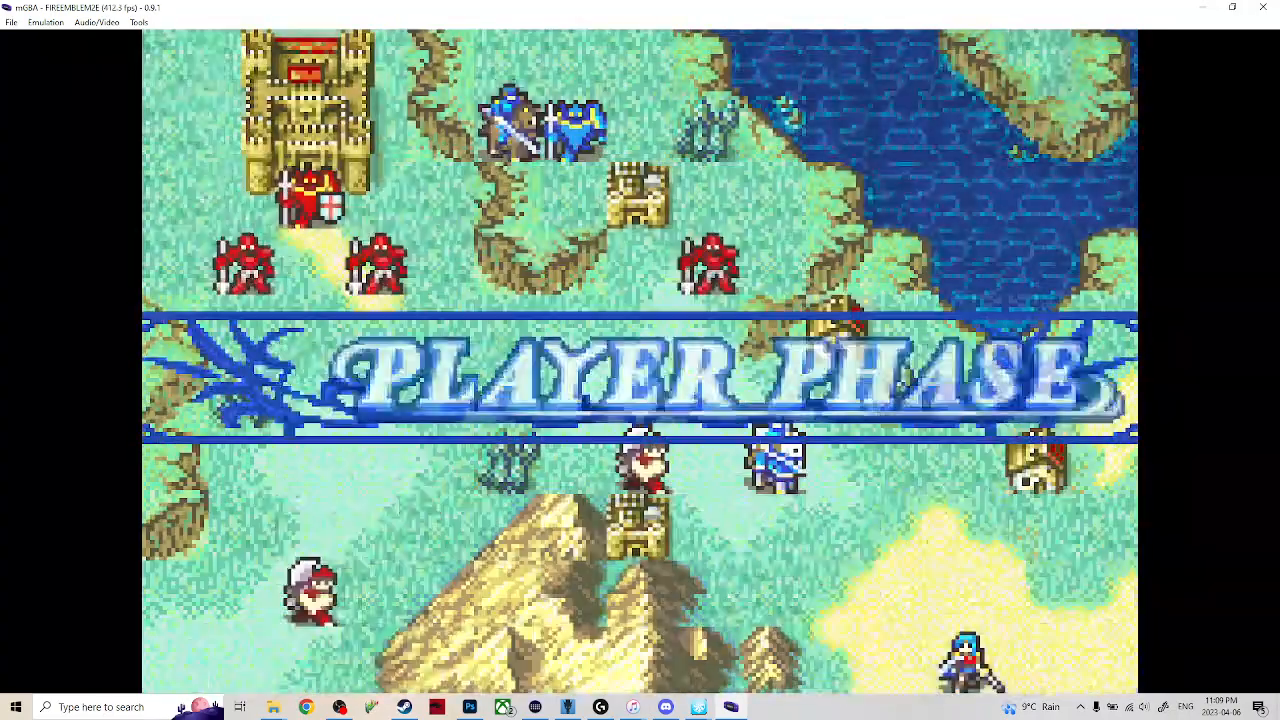
Move Franz from the north to the tile two spaces above the axe soldier near the mountain fort and end his action.
key("Left")
key("Left")
key("Left")
key("Up")
key("Up")
key("Up")
key("Left")
key("Left")
key("Left")
key("Left")
key("Left")
key("Up")
key("Up")
key("Up")
key("Left")
key("Left")
key("Right")
key("Right")
key("Up")
key("Up")
key("Return")
key("Right")
key("Down")
key("Down")
key("Down")
key("Down")
key("Return")
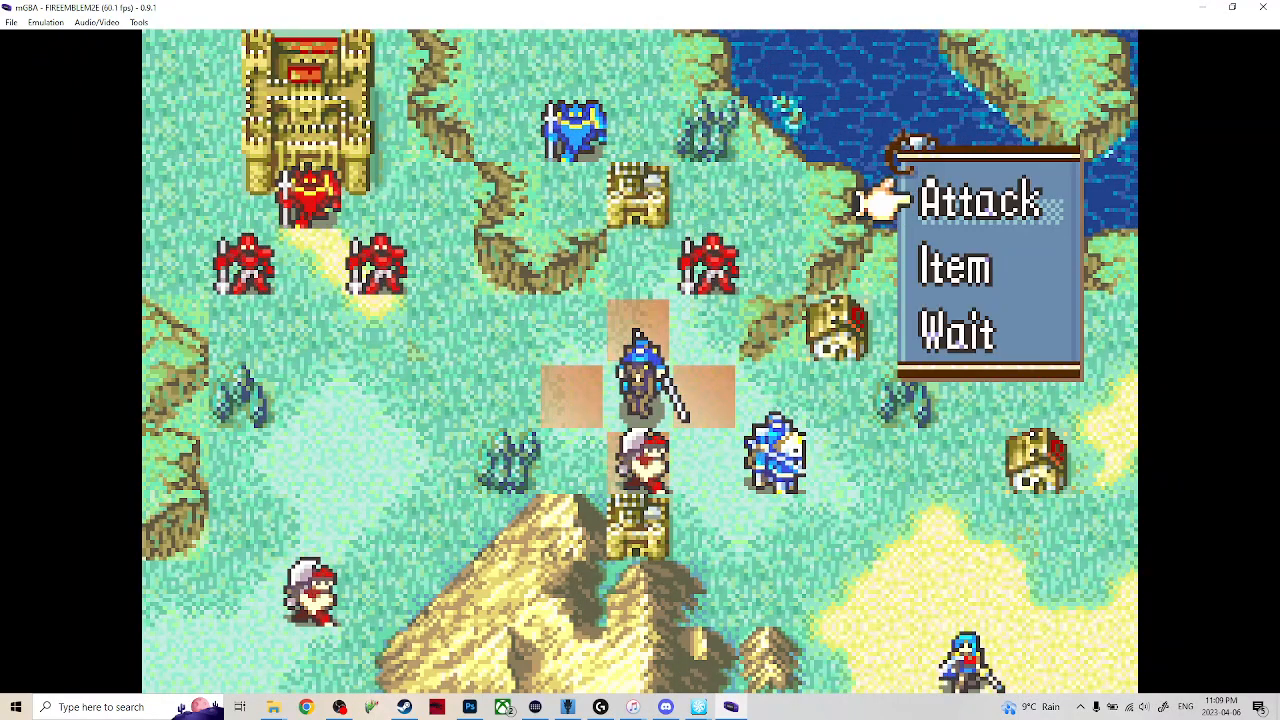
key("z")
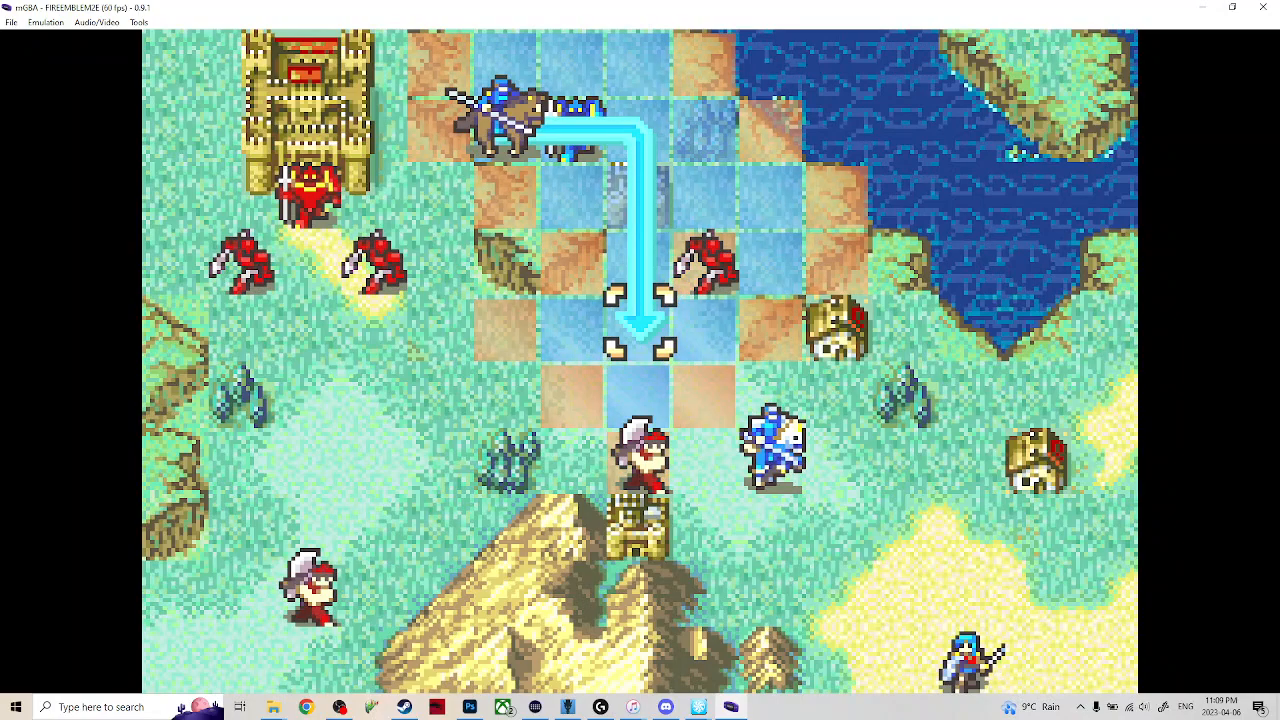
key("z")
Move Seth to the tile directly below Franz and start a trade with him, picking the Iron Sword.
key("Right")
key("Down")
key("Down")
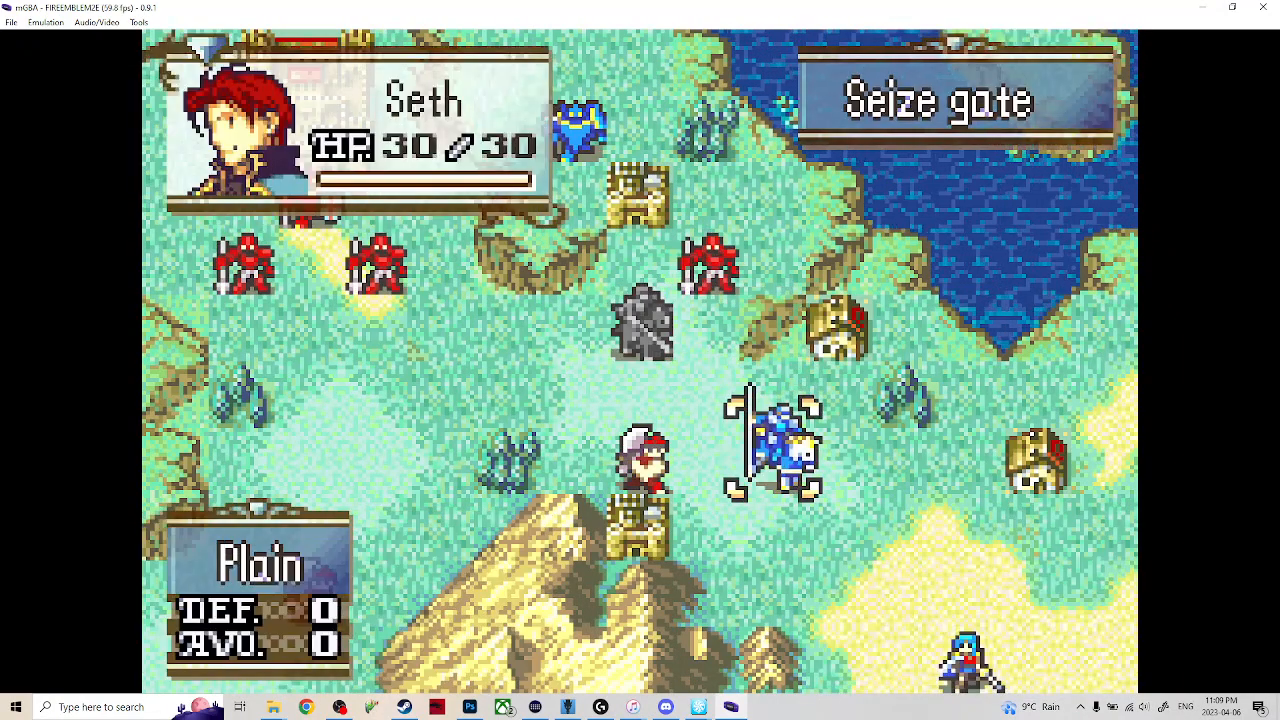
key("x")
key("Left")
key("Up")
key("Left")
key("x")
key("Down")
key("Down")
key("x")
key("x")
Exchange Seth's Silver Lance for Franz's Iron Sword and Iron Lance, and end Seth's action.
key("x")
key("Up")
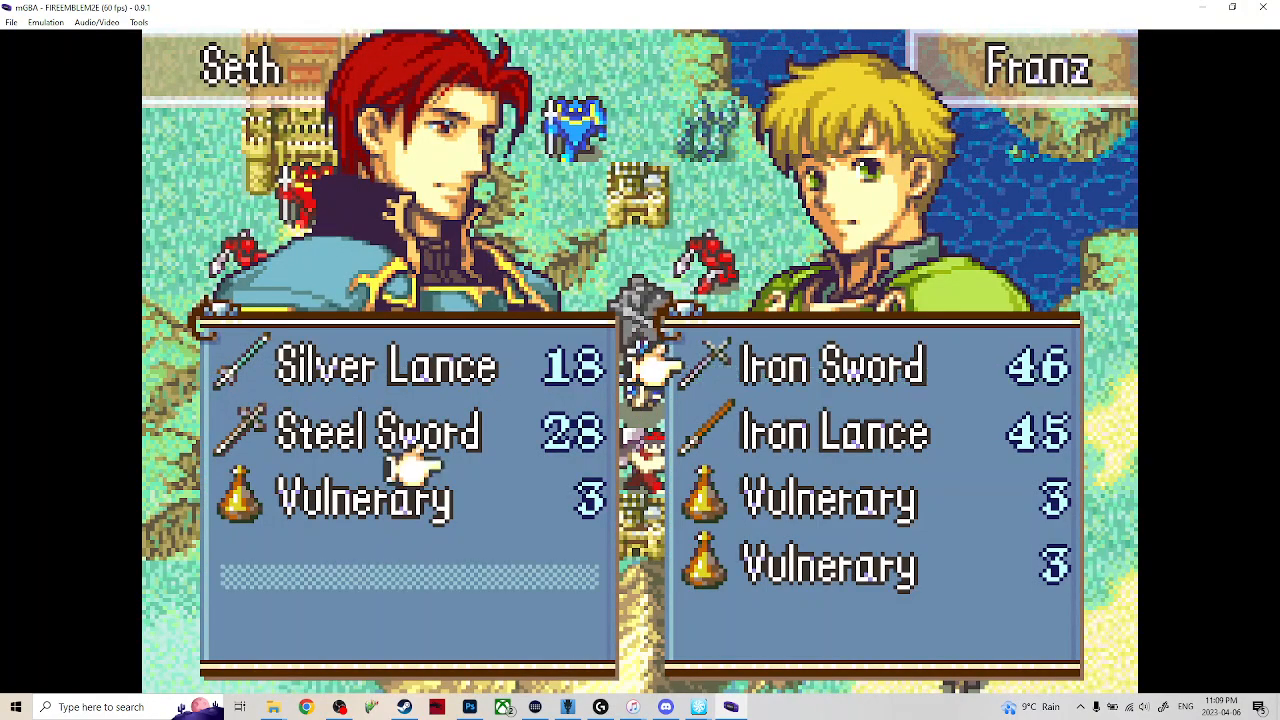
key("Up")
key("Up")
key("x")
key("Down")
key("x")
End the turn with Eirika left in place and fast-forward through the enemy phase.
key("x")
key("z")
key("Up")
key("x")
key("Right")
key("Right")
key("Right")
key("Right")
key("Right")
key("Right")
key("Down")
key("Down")
key("Down")
key("Down")
key("Left")
key("x")
key("Up")
key("Up")
key("z")
key("Left")
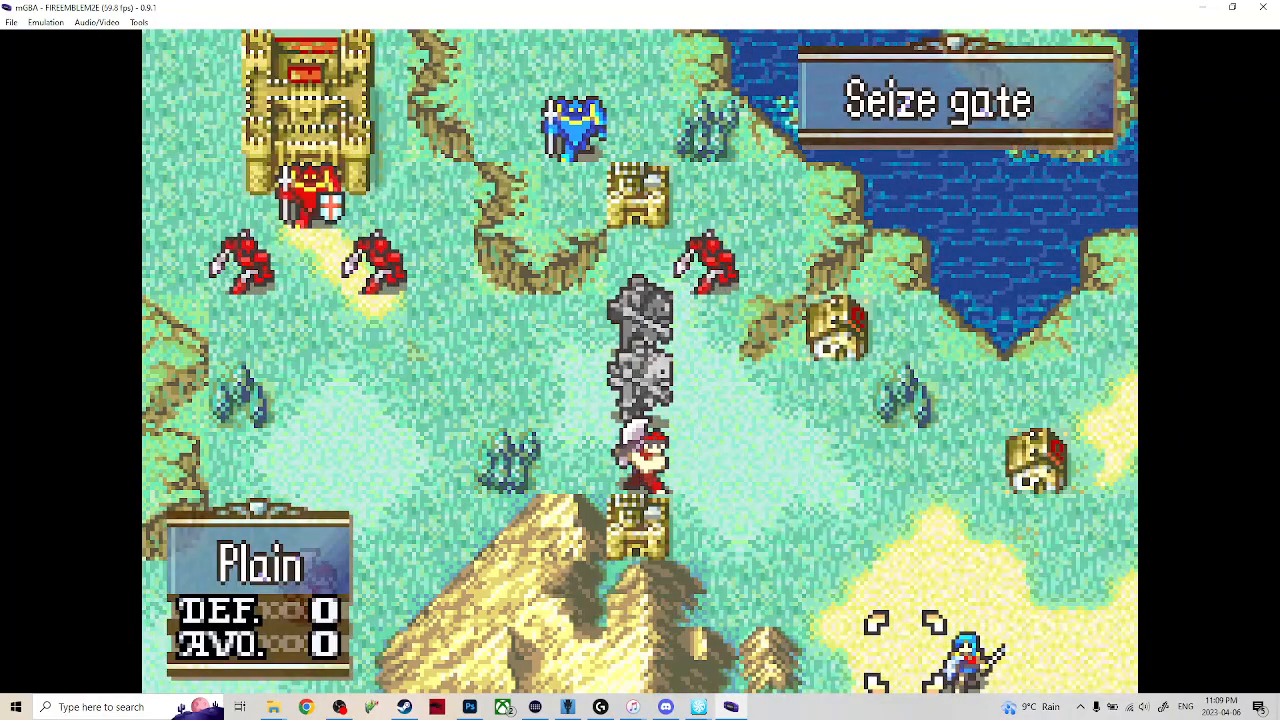
key("x")
key("Down")
key("x")
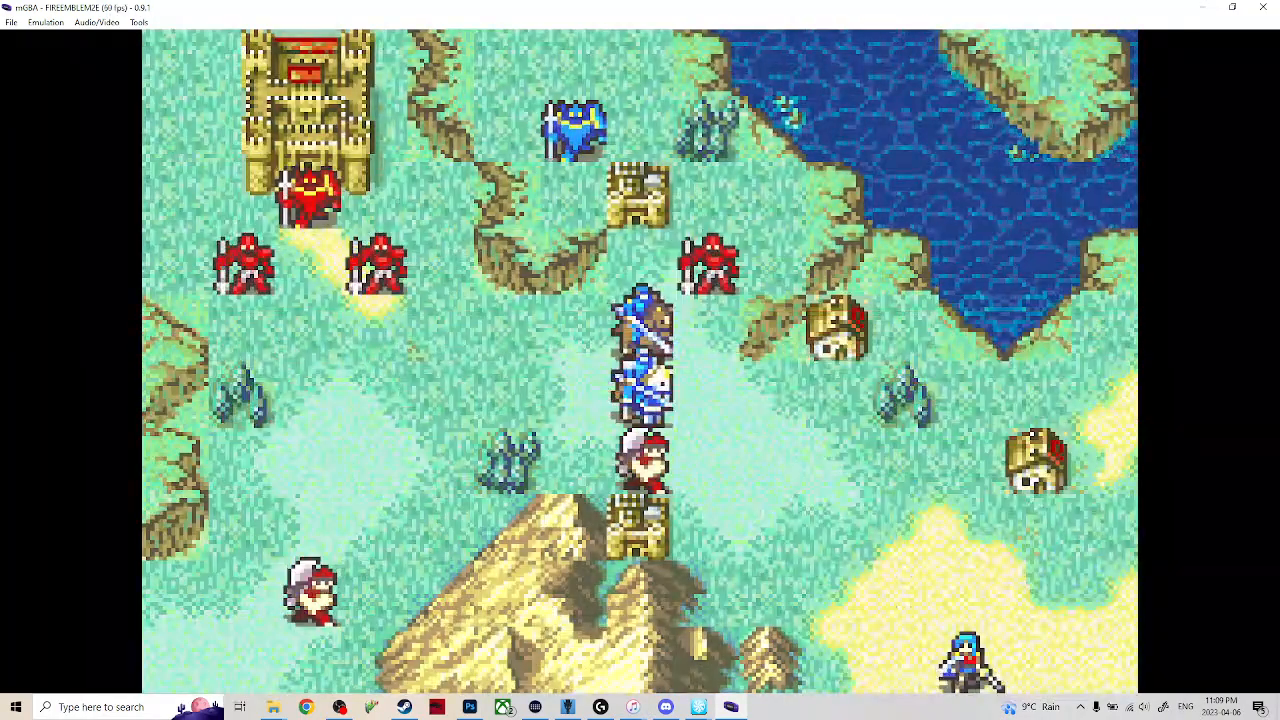
key("Tab")
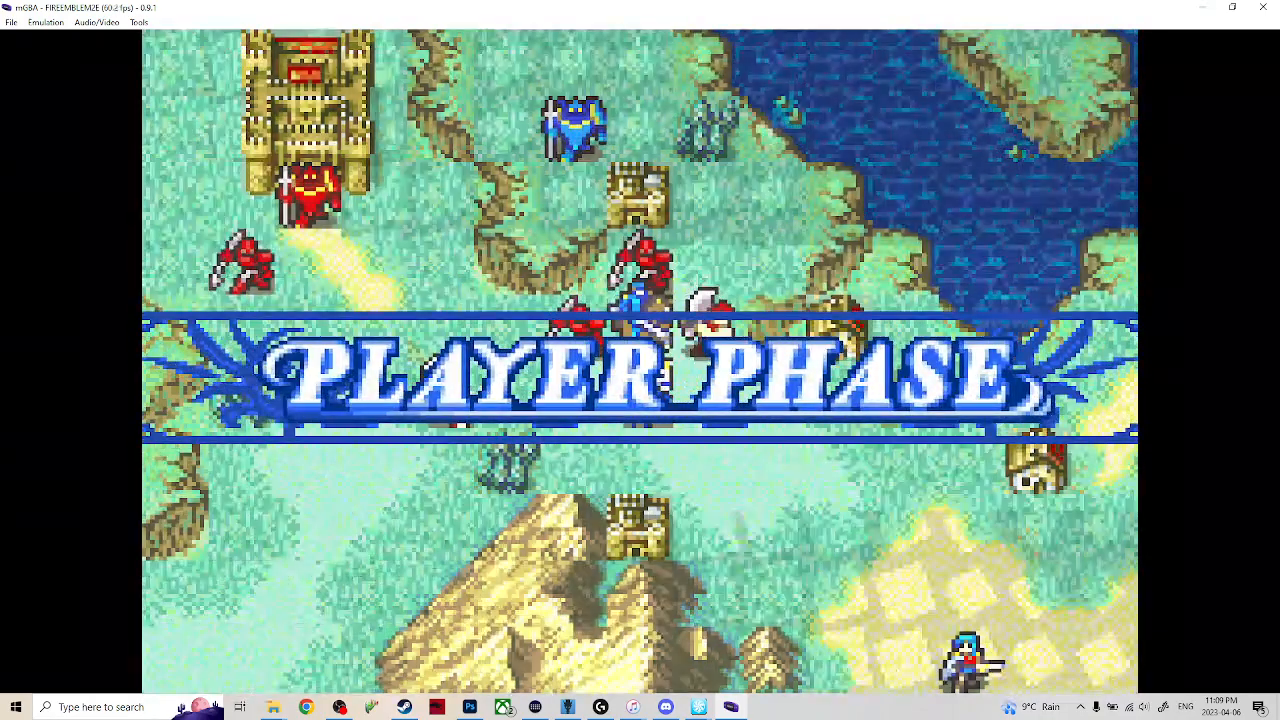
Move Eirika two tiles up and three tiles left, and have her wait there.
key("x")
key("Up")
key("Up")
key("Left")
key("Left")
key("Left")
key("x")
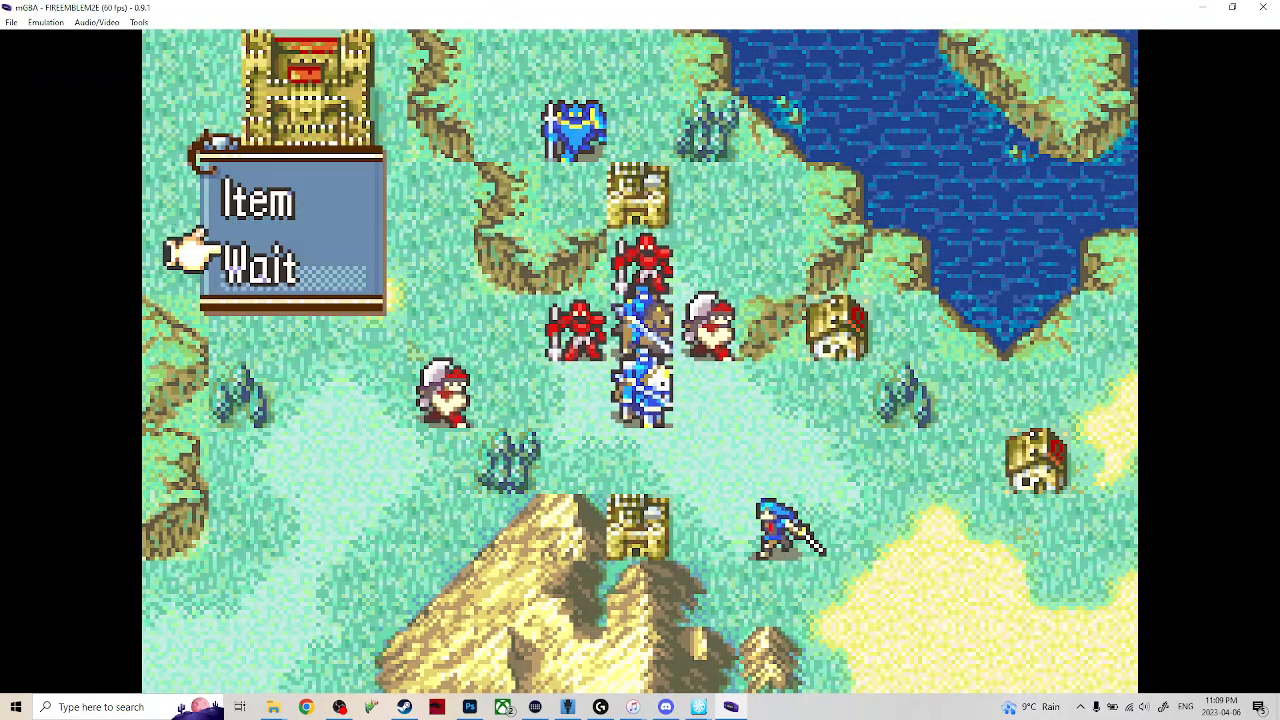
key("Down")
key("x")
Move Seth beside Eirika and open a trade with her, picking his Iron Sword for her empty slot.
key("x")
key("Down")
key("Right")
key("Down")
key("x")
key("Down")
key("Down")
key("x")
Hand the Iron Sword over to Eirika and close the trade.
key("x")
key("x")
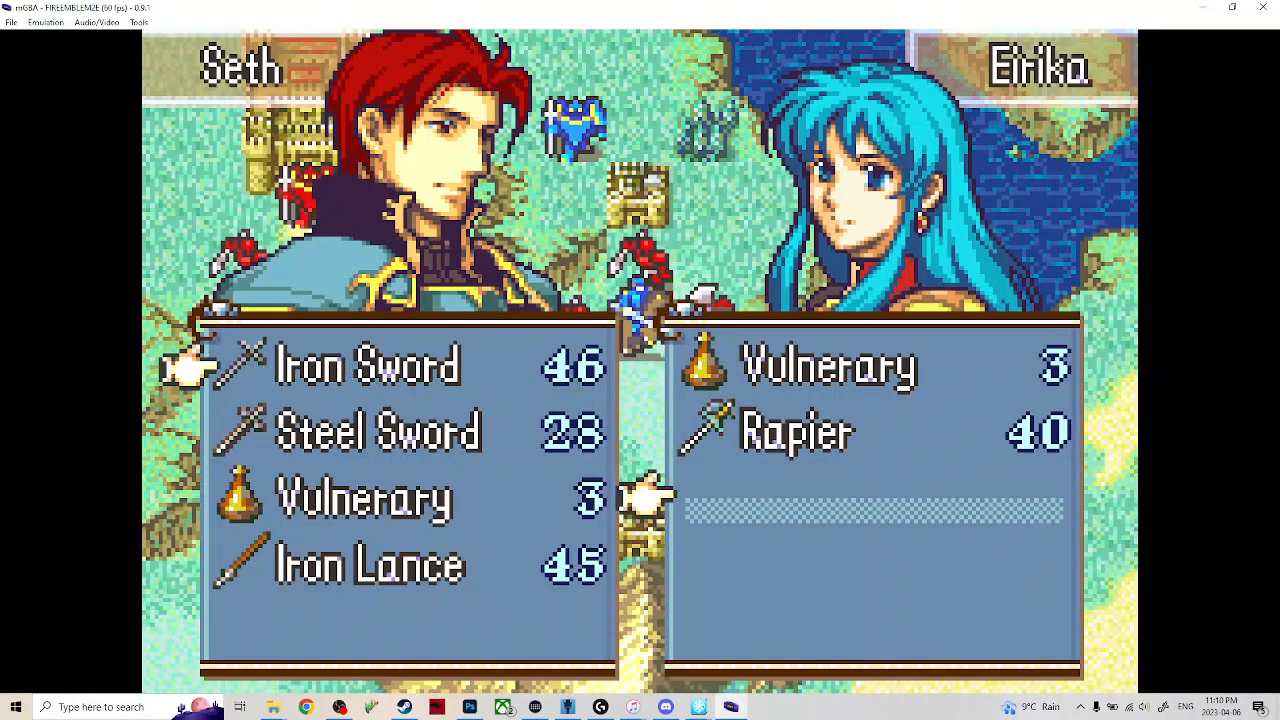
key("x")
key("Down")
key("Down")
key("x")
key("Up")
key("Up")
key("Right")
Have Seth wait beside Eirika and end the turn, letting the enemies attack Franz.
key("x")
key("z")
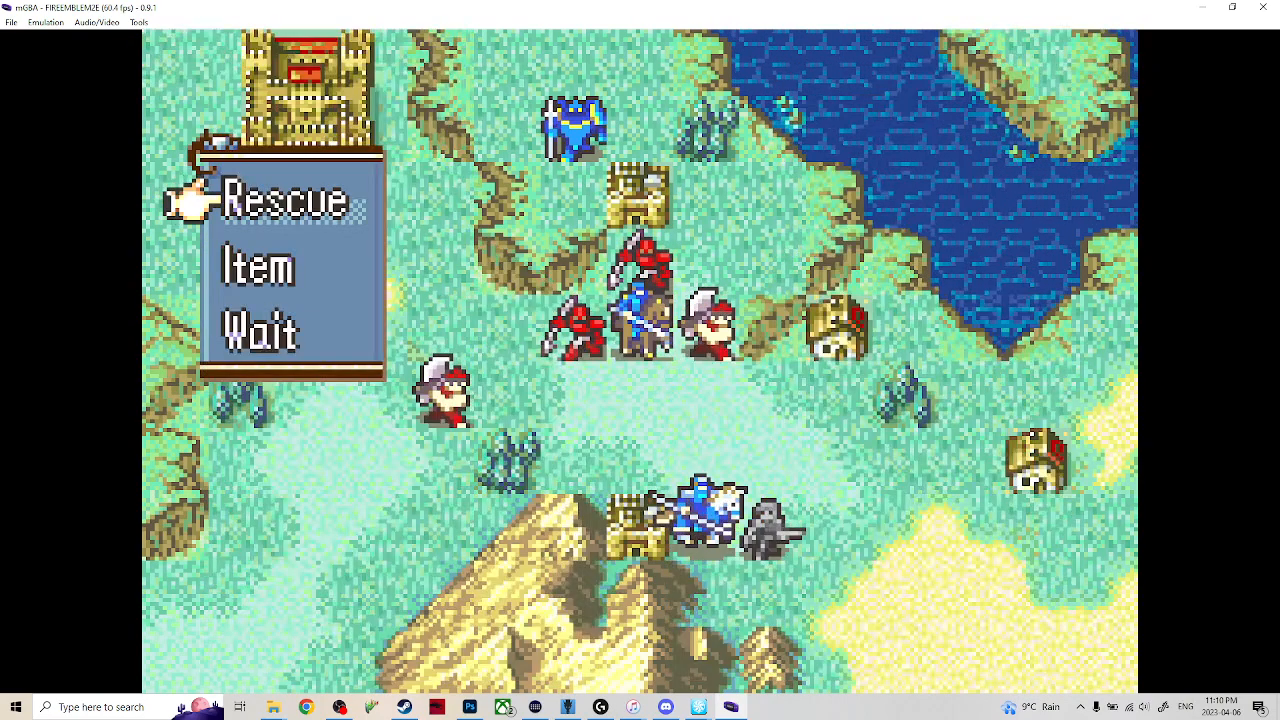
key("x")
key("Up")
key("Up")
key("Up")
key("Up")
key("Up")
key("Left")
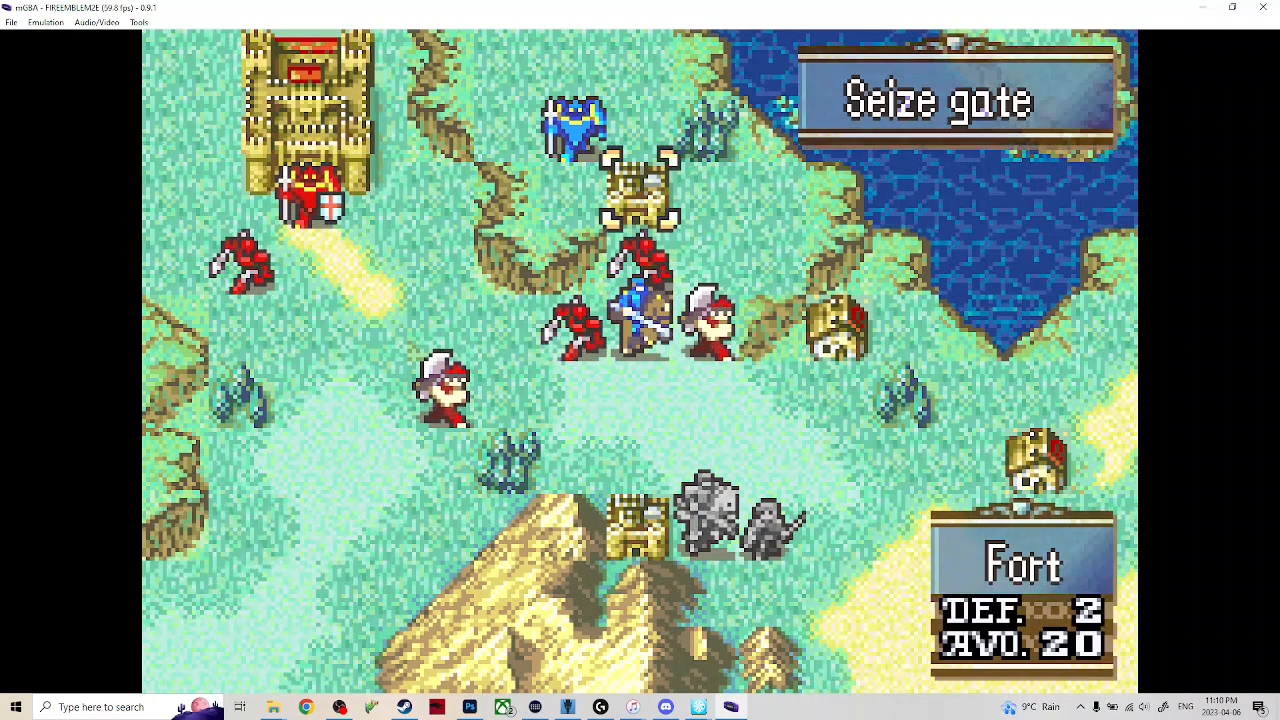
key("x")
key("Up")
key("x")
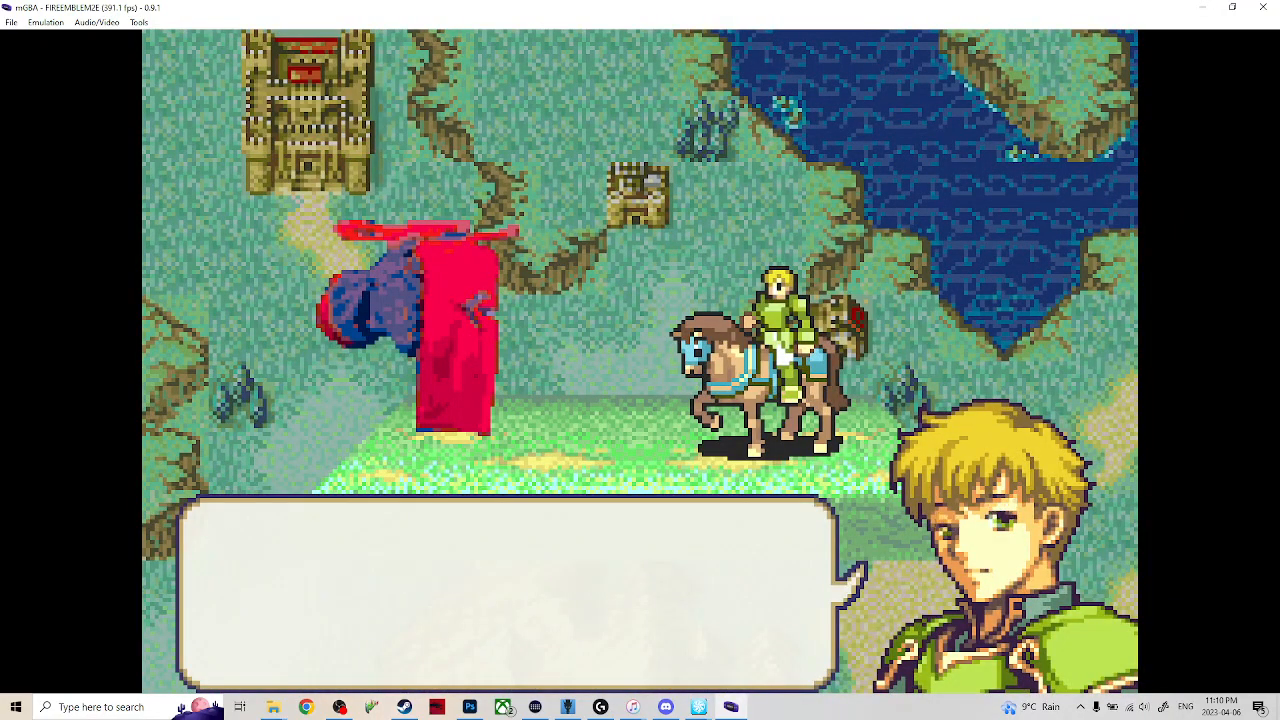
key("x")
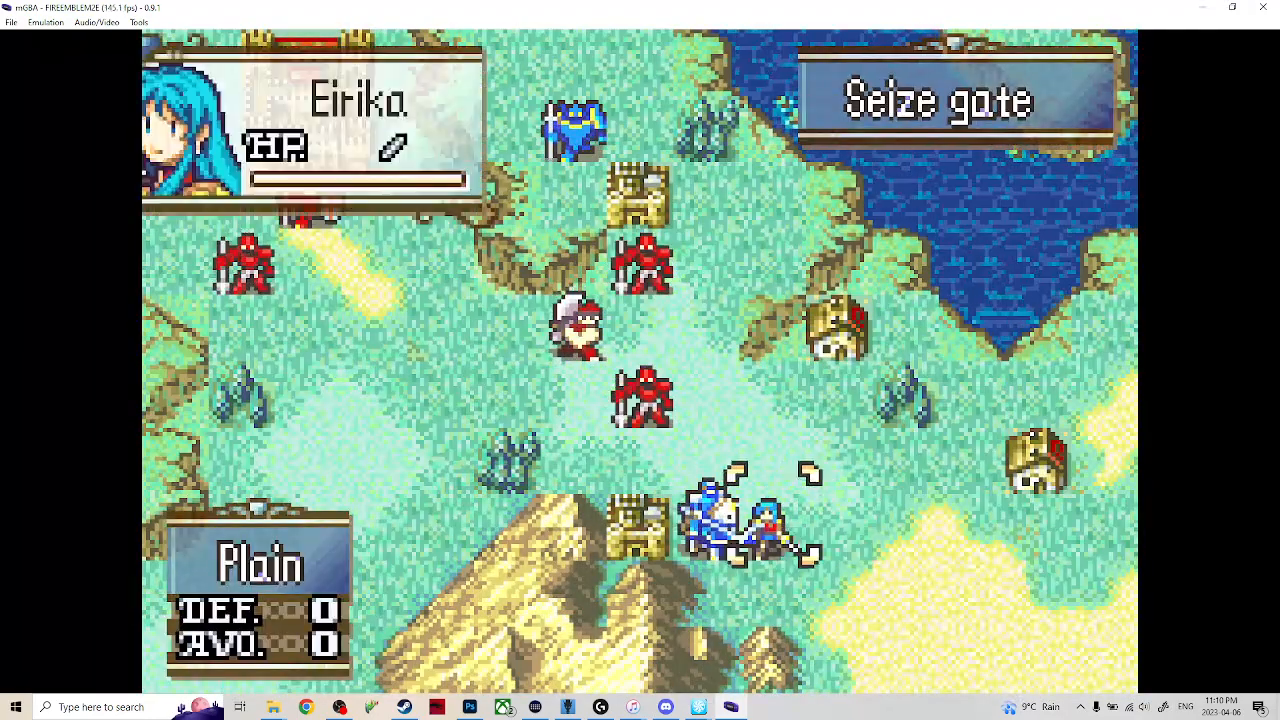
Move Eirika three tiles up and two tiles left, into the gap between the enemies.
key("x")
key("Up")
key("Up")
key("Left")
key("Left")
key("Up")
key("Left")
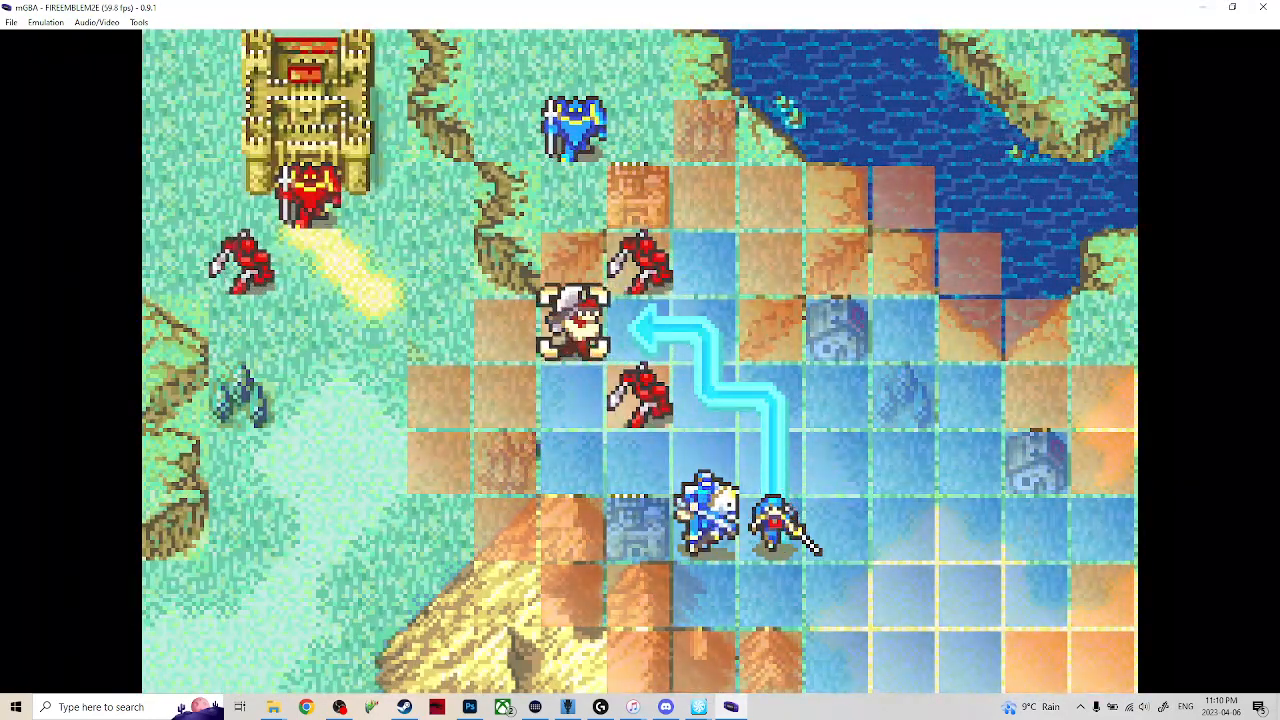
key("x")
Have Eirika attack an adjacent enemy with the Iron Sword.
key("x")
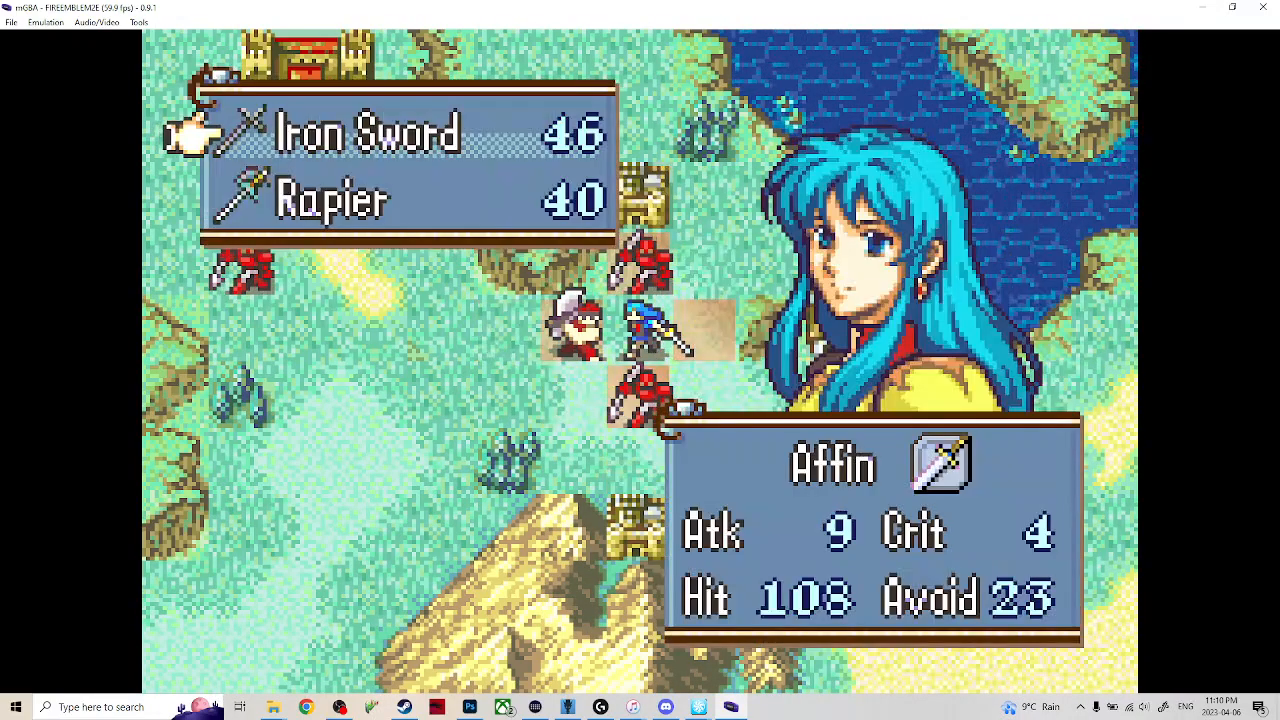
key("x")
key("Left")
key("x")
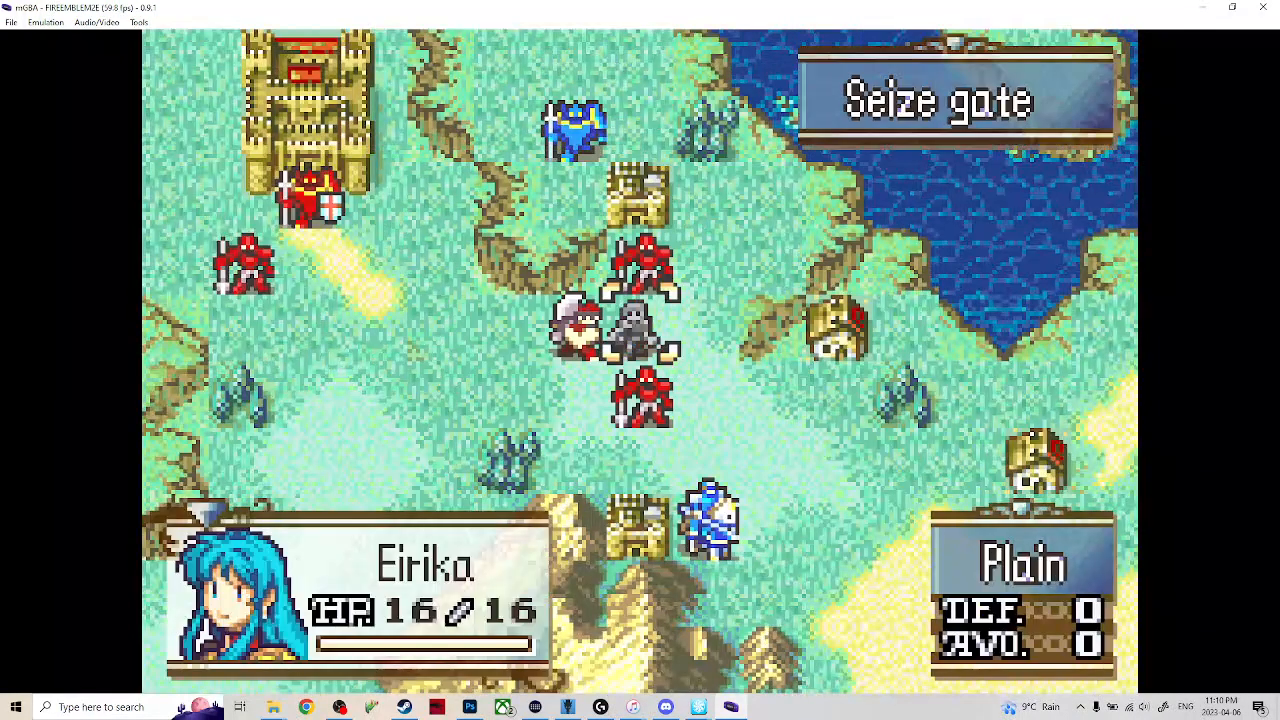
Move Seth one tile up and one tile left, directly below the red enemy soldier.
key("Down")
key("x")
key("Up")
key("Left")
key("x")
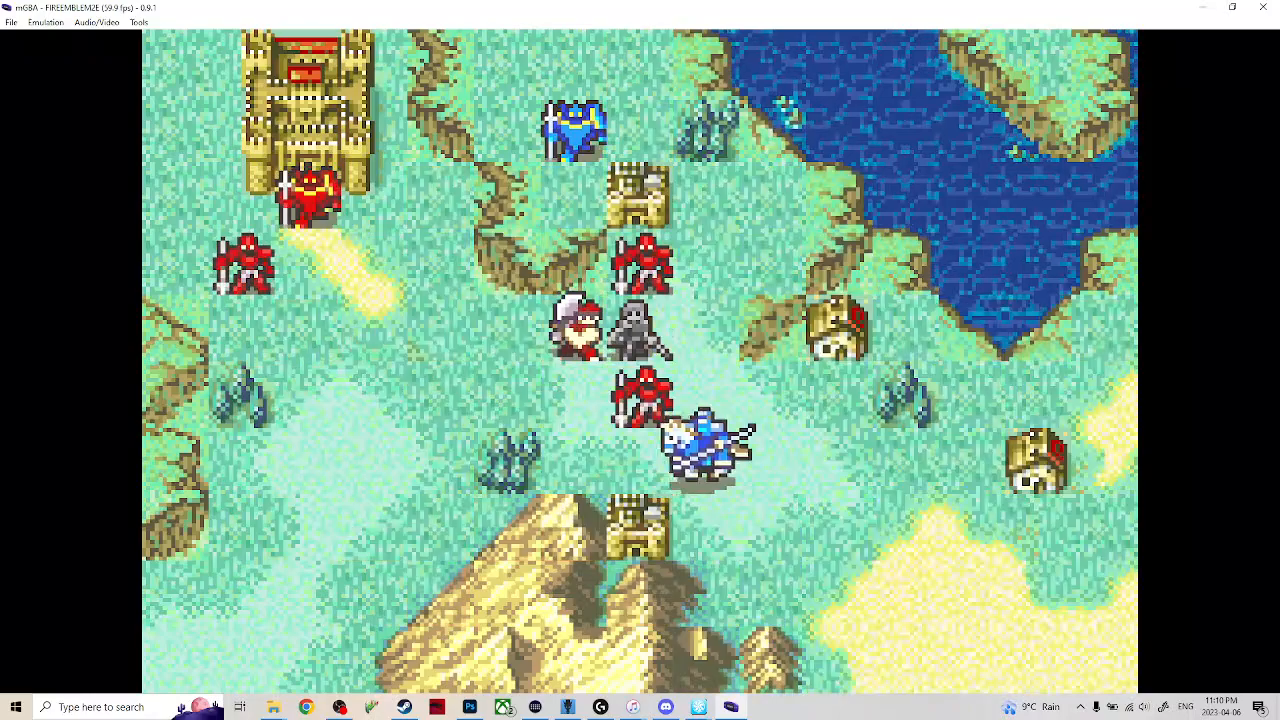
Have Seth attack the soldier above him with the second weapon in his list.
key("x")
key("Down")
key("x")
key("x")
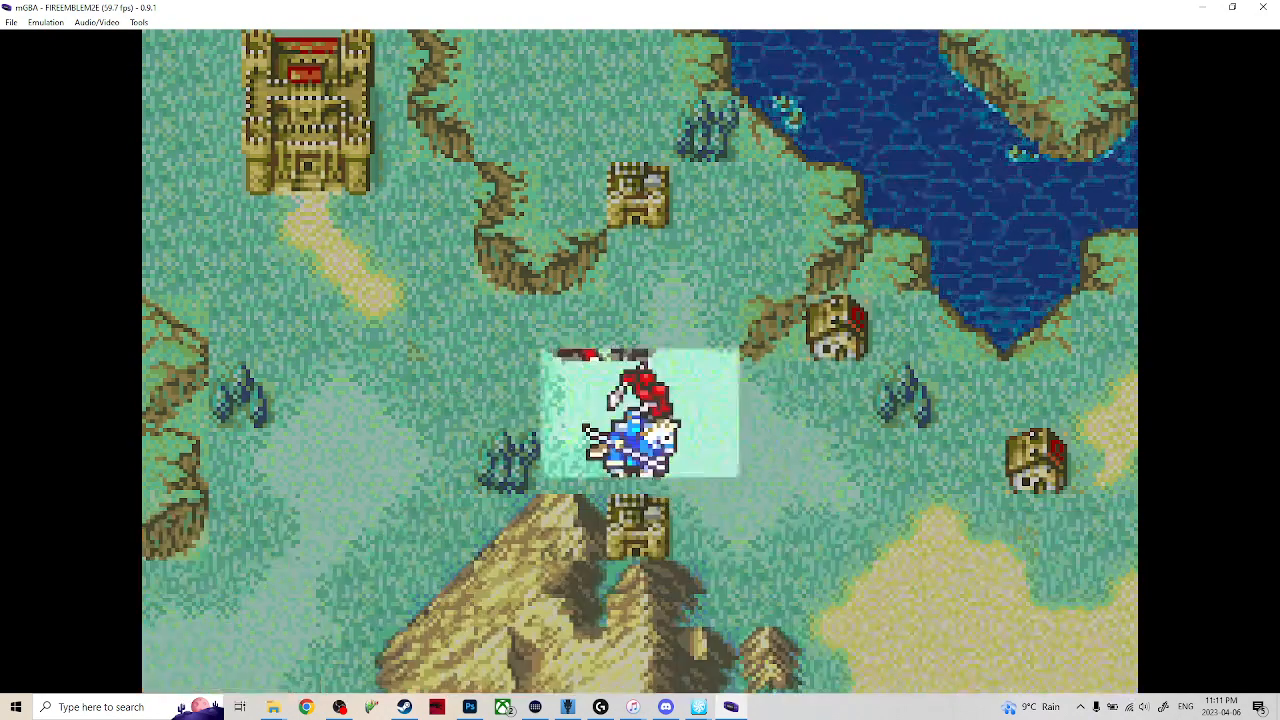
Bring up the map menu on an empty tile and close the game emulator.
key("Up")
key("Left")
key("x")
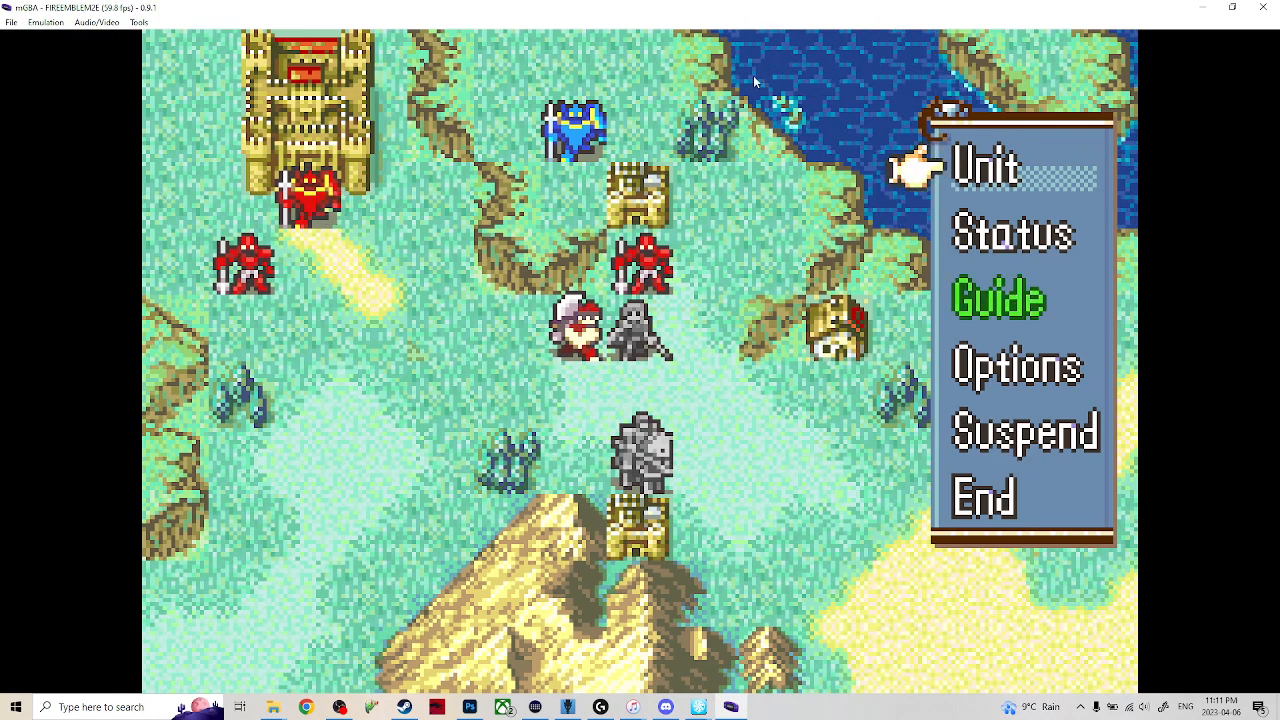
left_click(1275, 6)
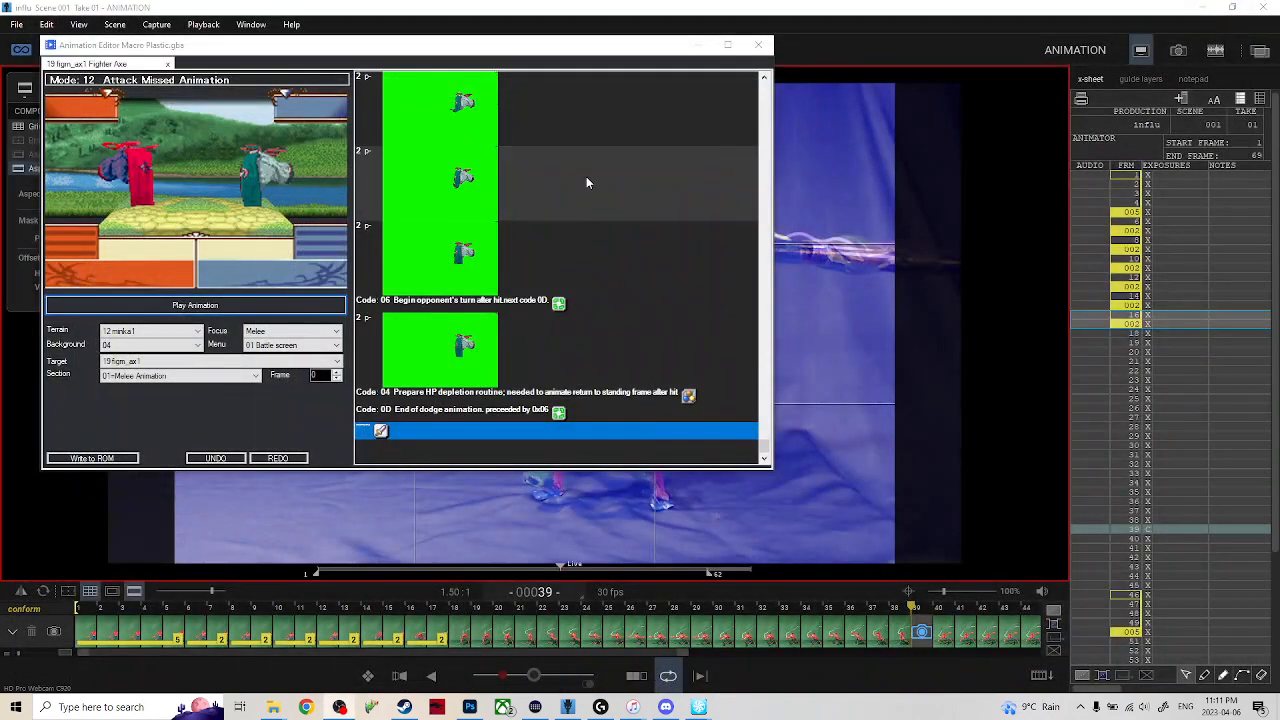
Play the Fighter Axe Attack Missed animation in the Animation Editor and minimize its window.
left_click(238, 306)
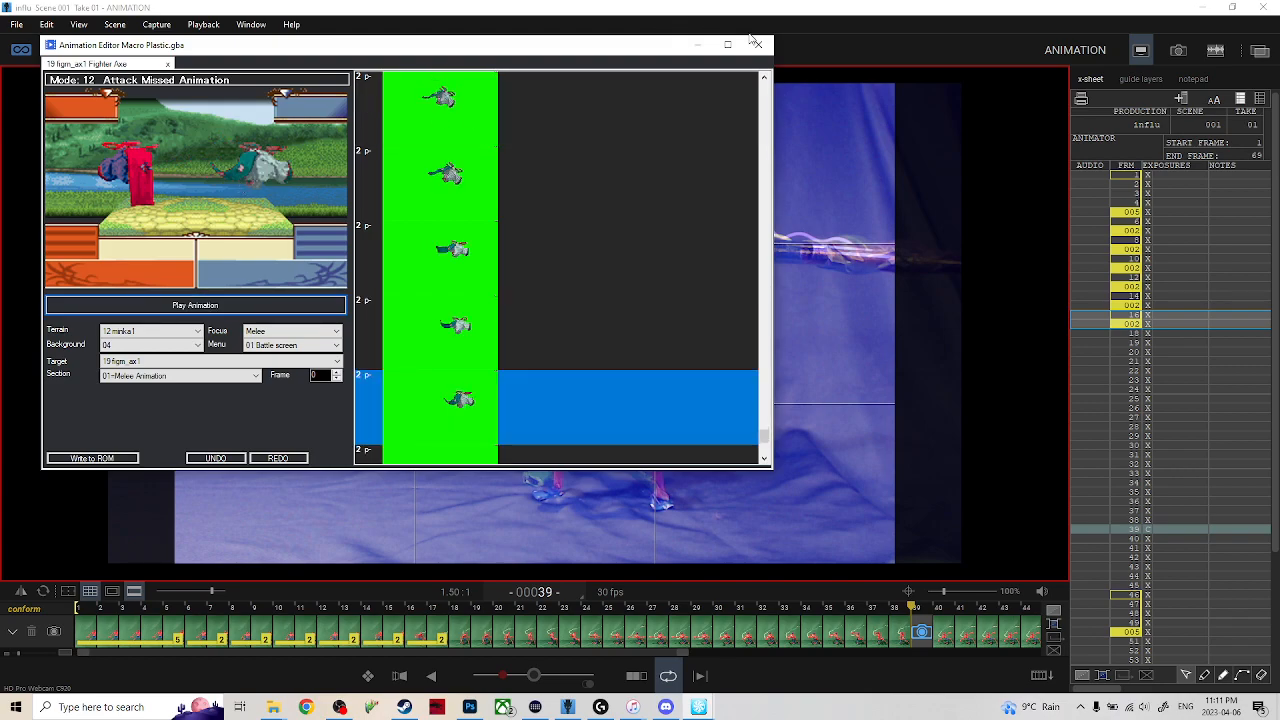
left_click(696, 46)
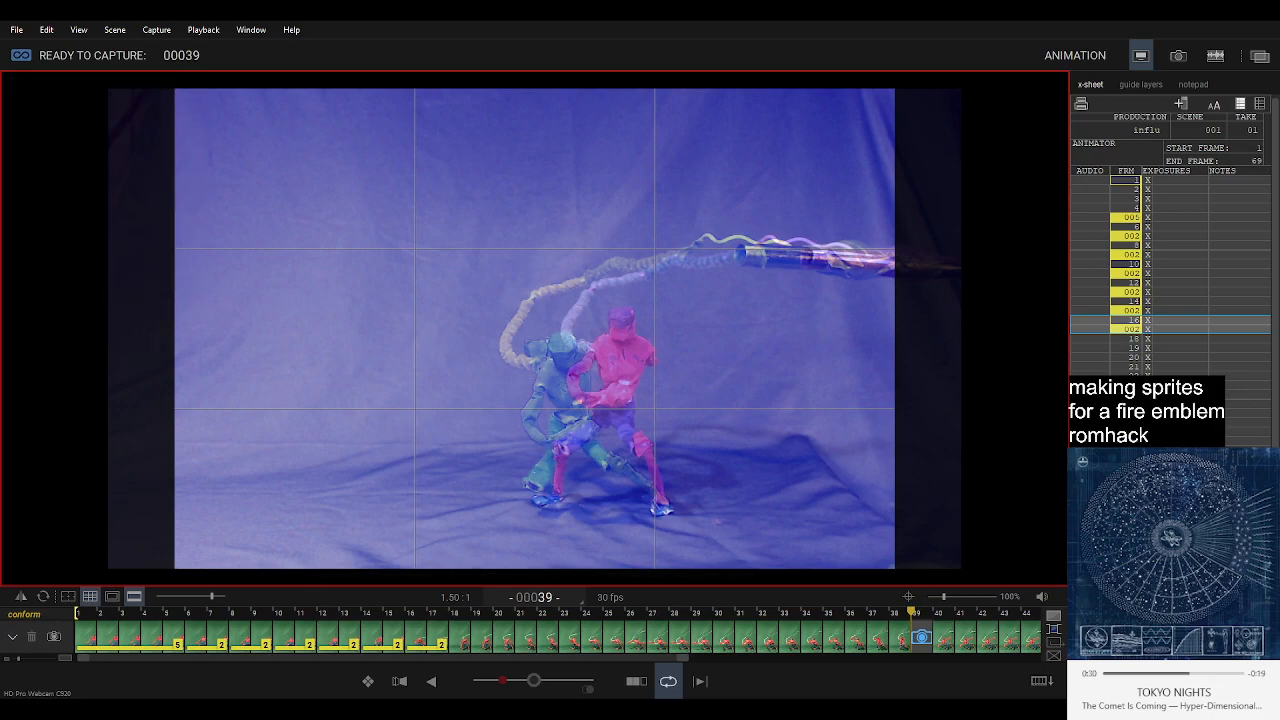
Adjust the onion-skin blend between the live view and the captured frames, and capture frame 39.
left_click_drag(503, 681, 534, 681)
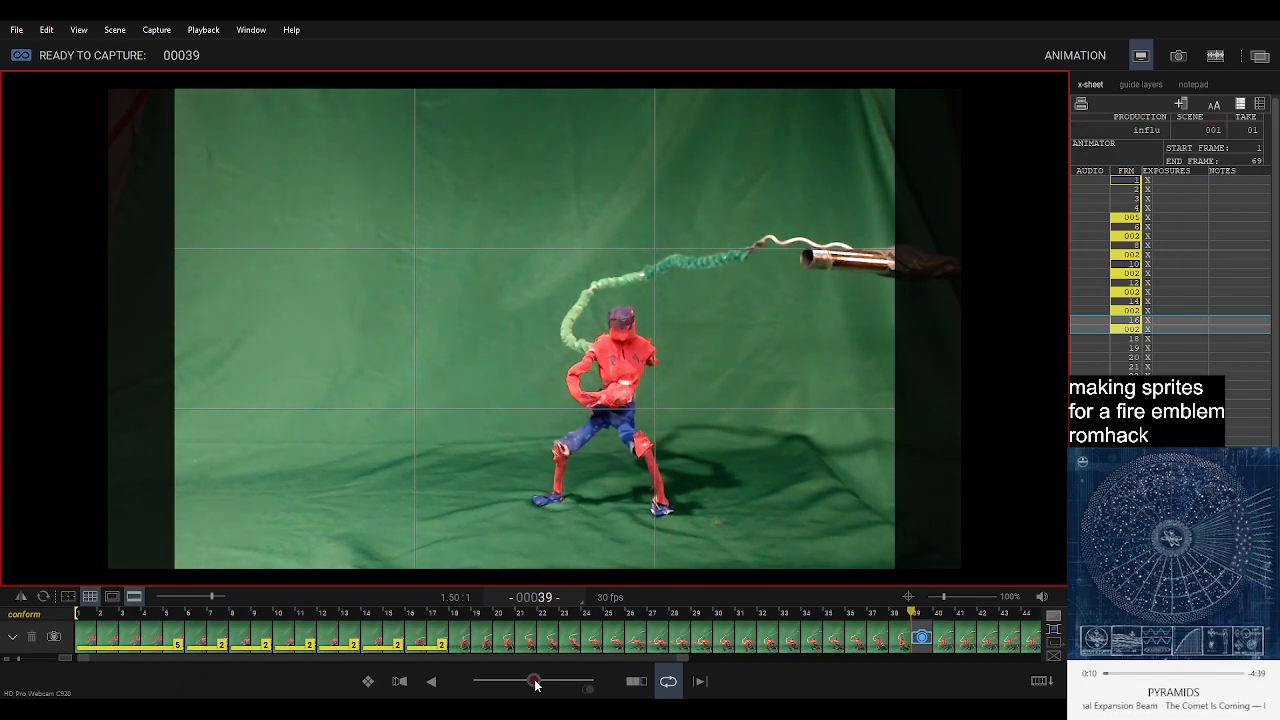
left_click_drag(535, 684, 523, 685)
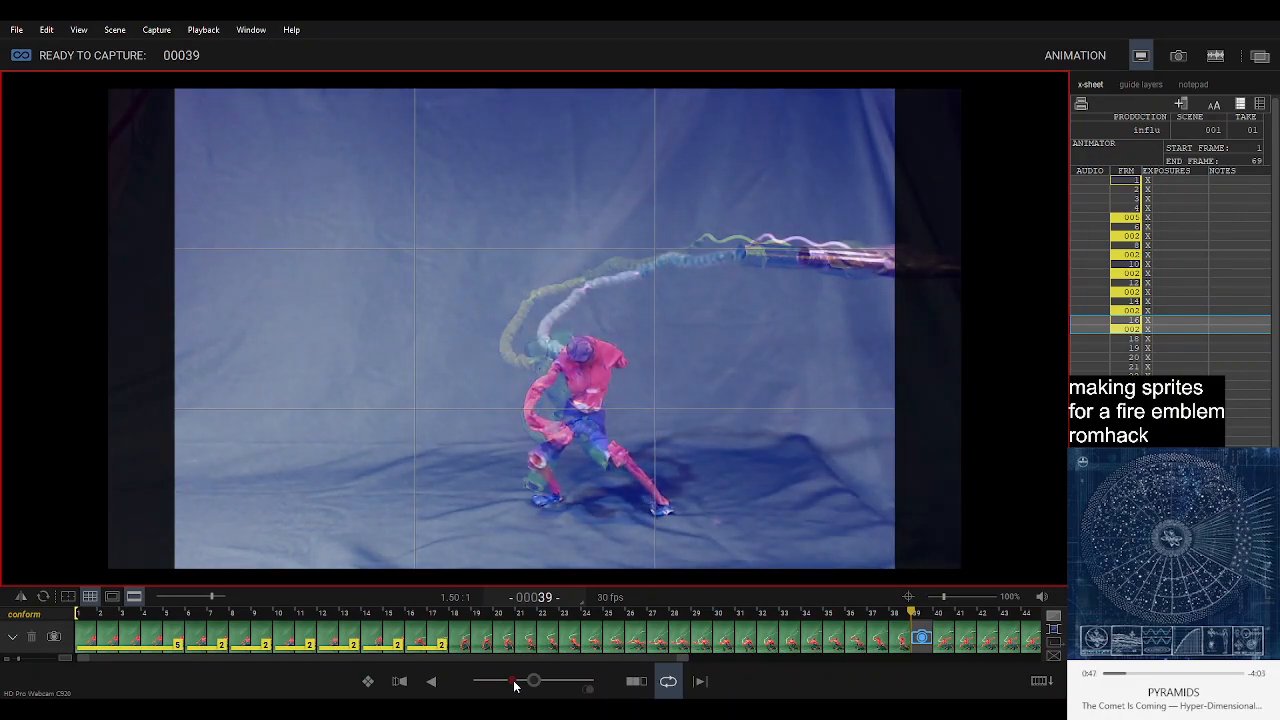
key("Return")
Play back the captured sequence, return to the live view and capture the new pose as frame 40.
key("0")
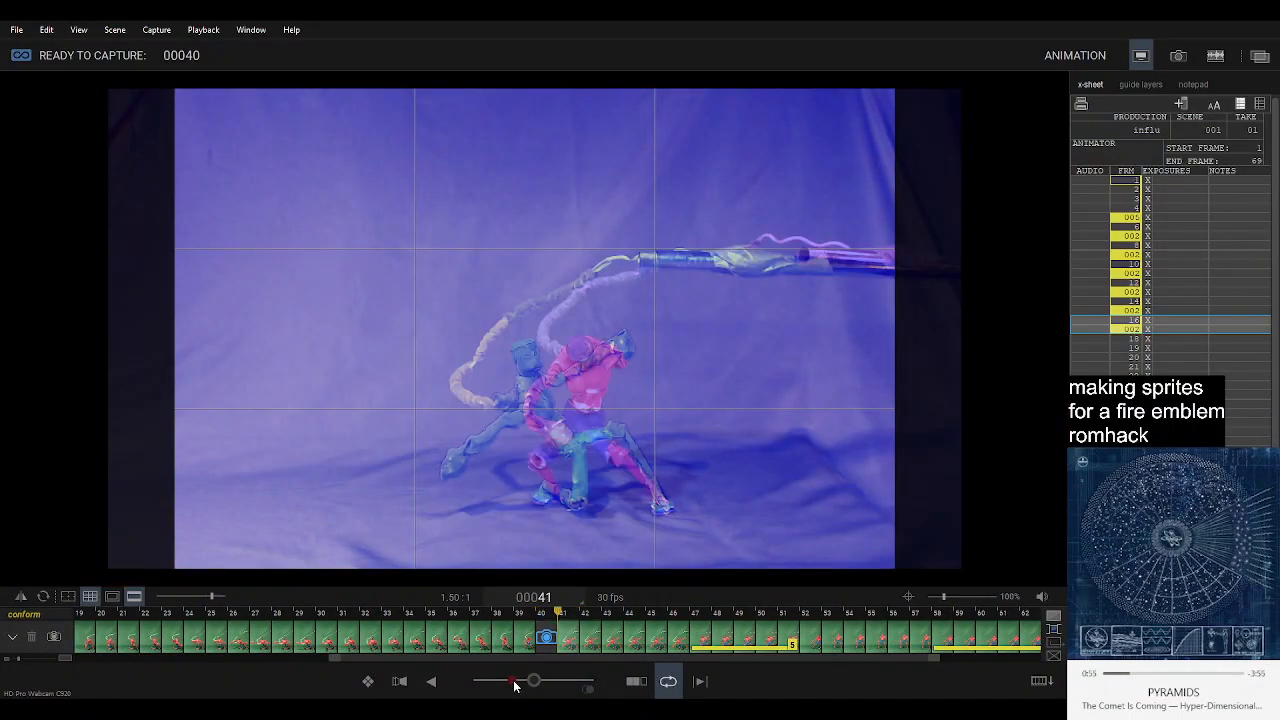
key("1")
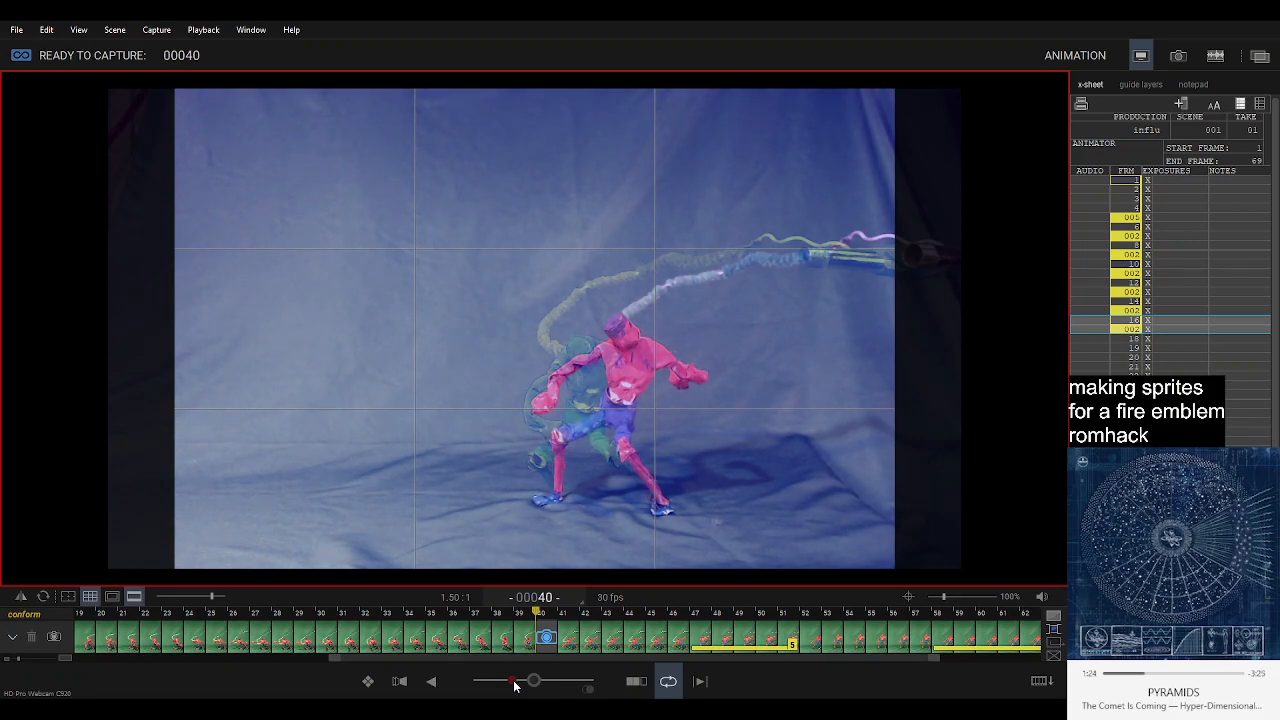
key("Return")
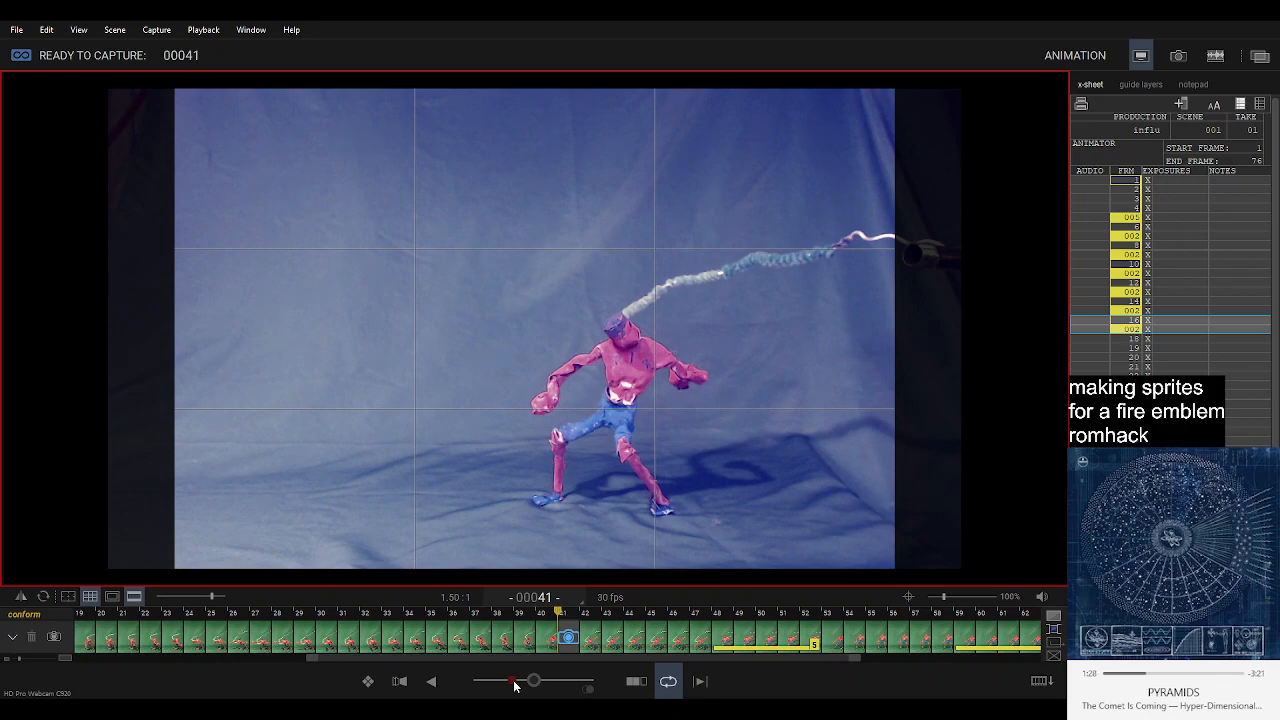
Play back the sequence and step back and forth through frames 40 to 44 to compare the poses.
key("0")
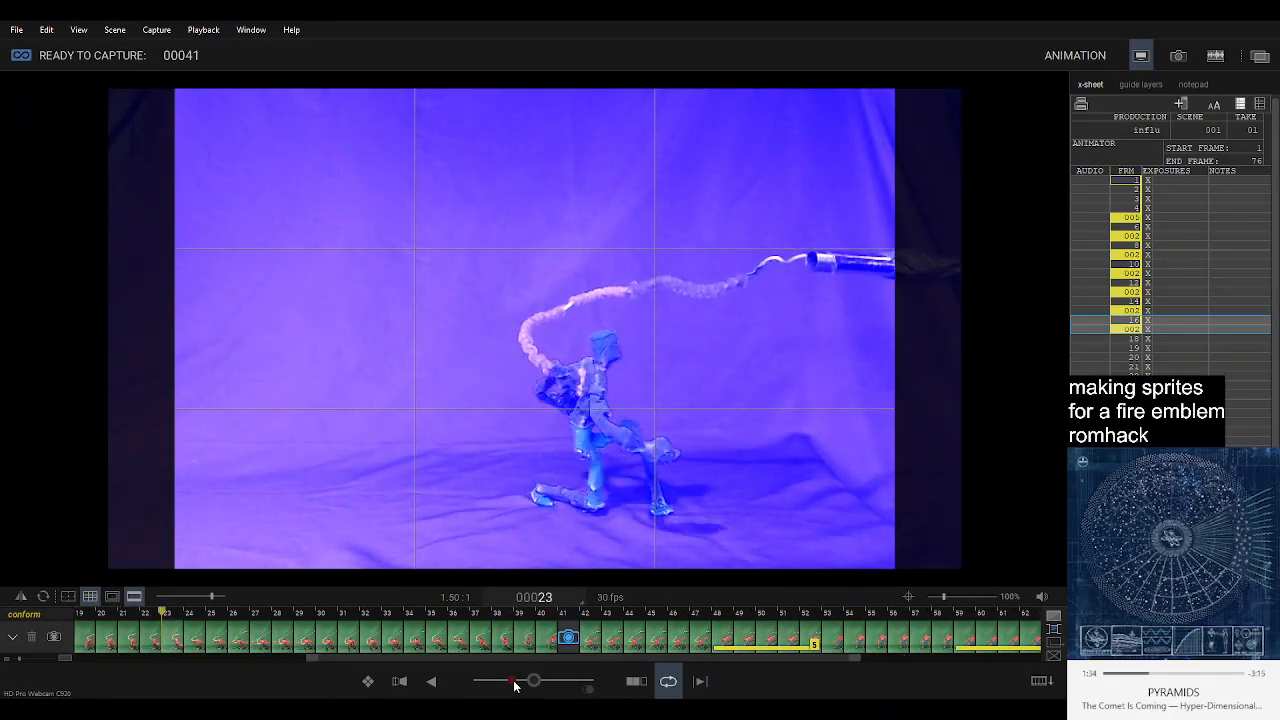
key("3")
key("0")
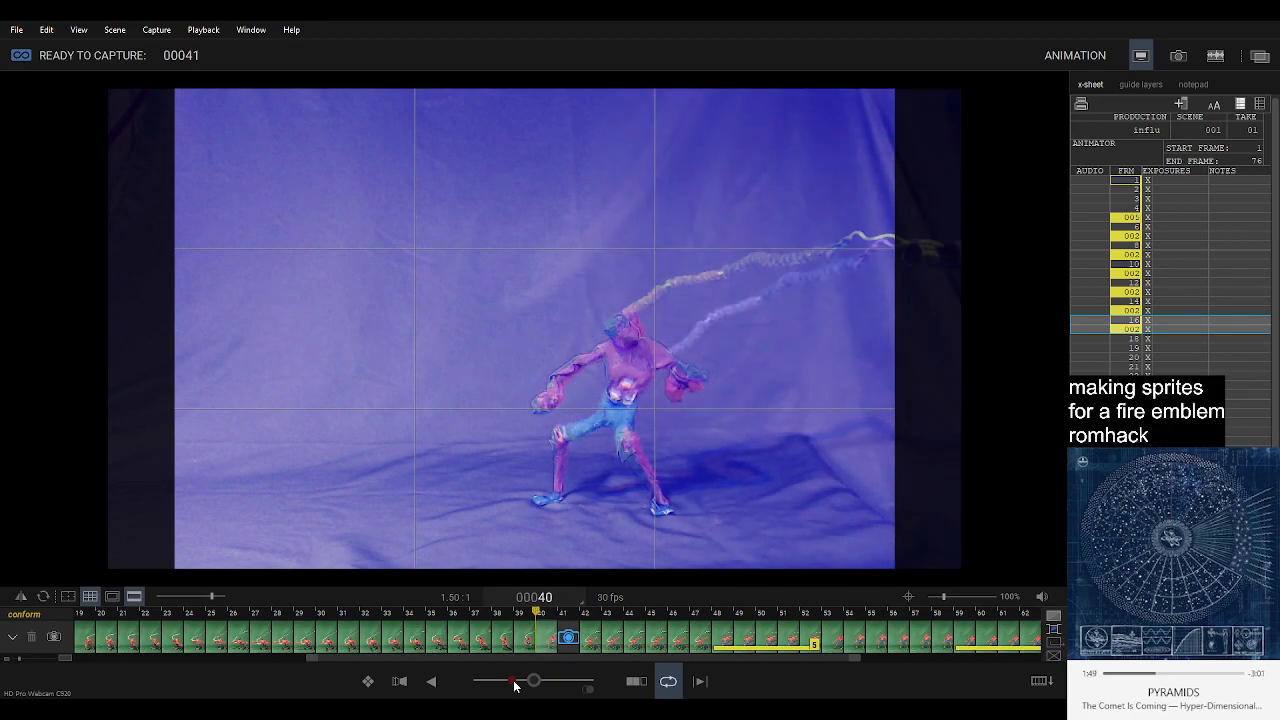
key("Right")
key("Right")
key("Right")
key("Right")
key("Right")
key("Left")
key("Left")
key("Left")
key("Right")
key("Right")
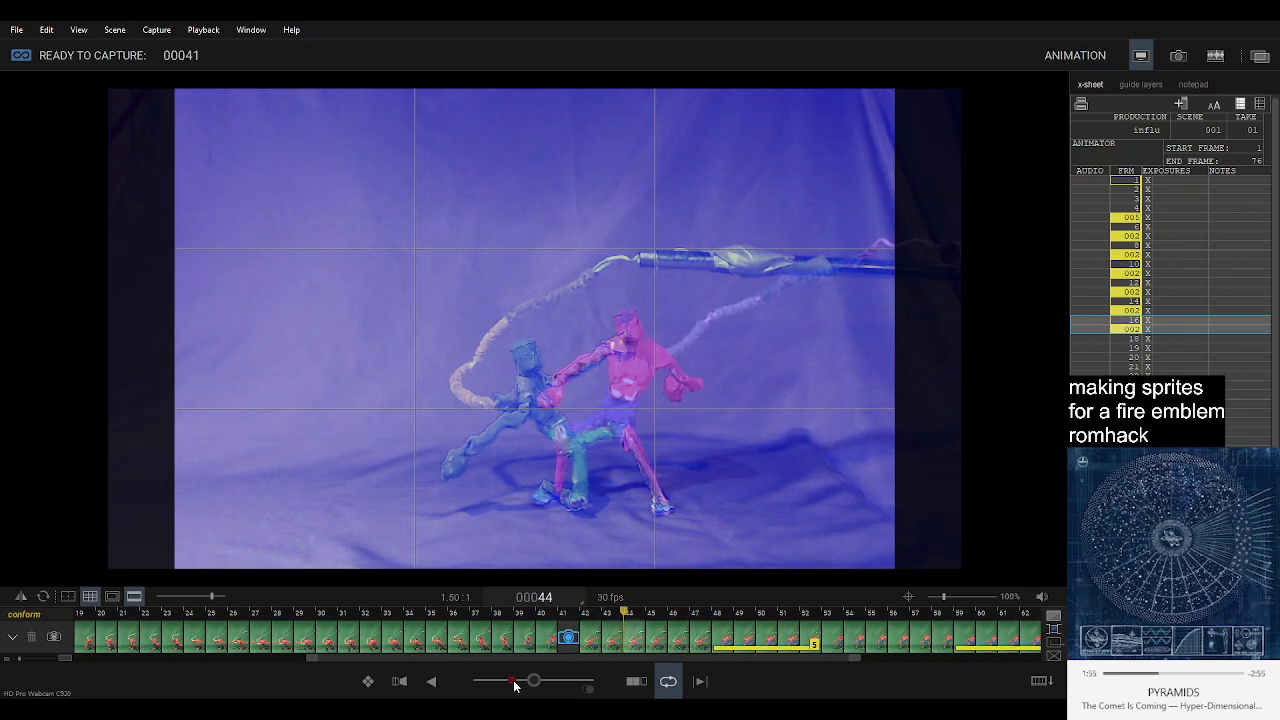
key("Left")
key("Left")
key("Left")
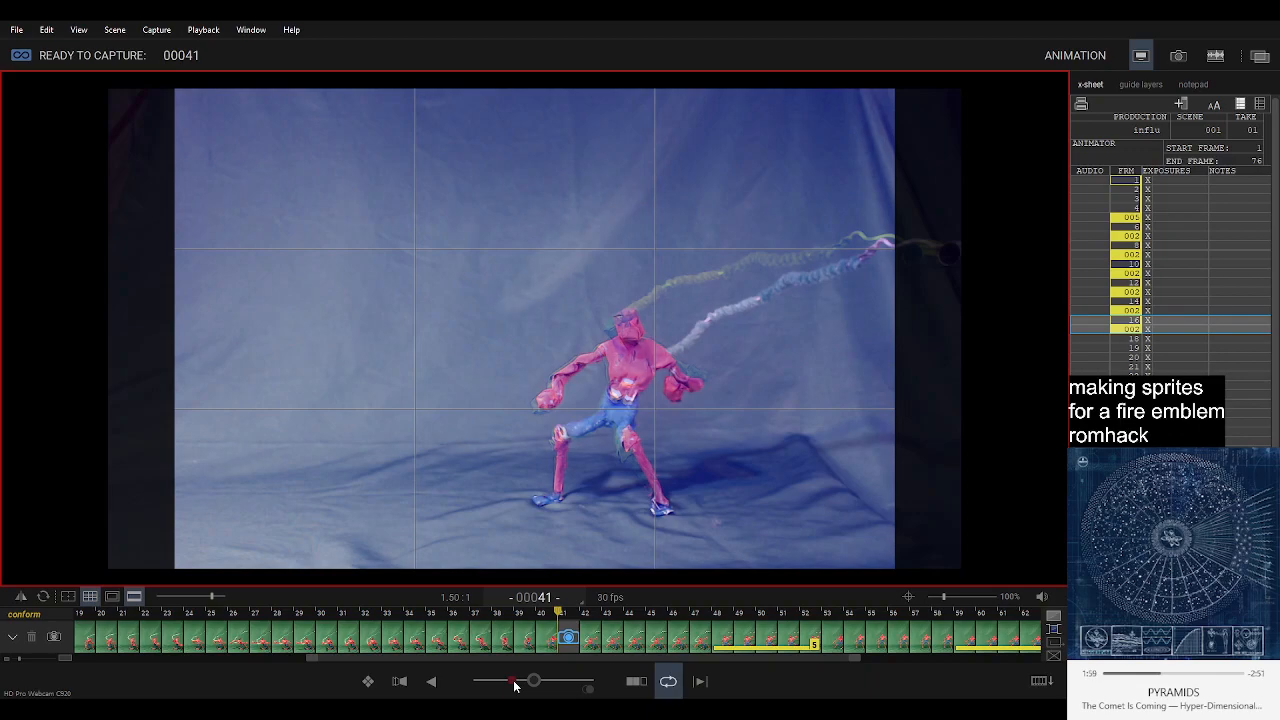
Delete frames 42 through 64 from the timeline.
left_click(588, 643)
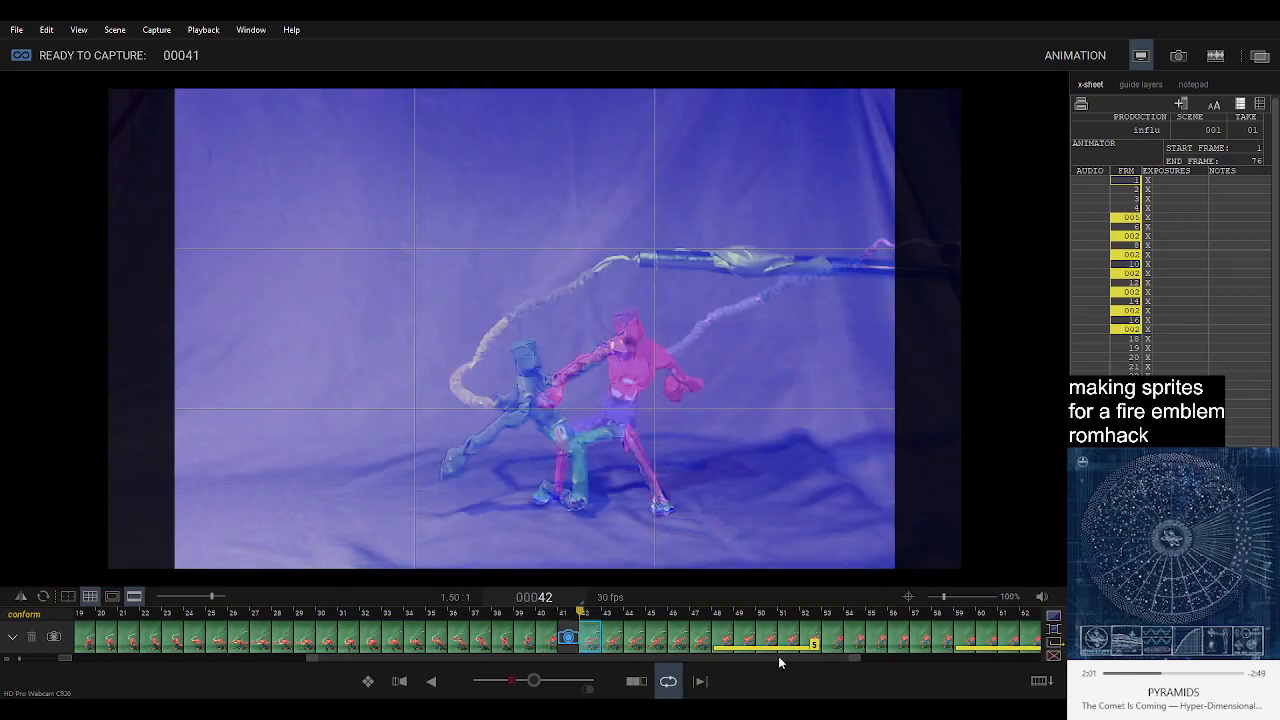
scroll(839, 634, "down", 14)
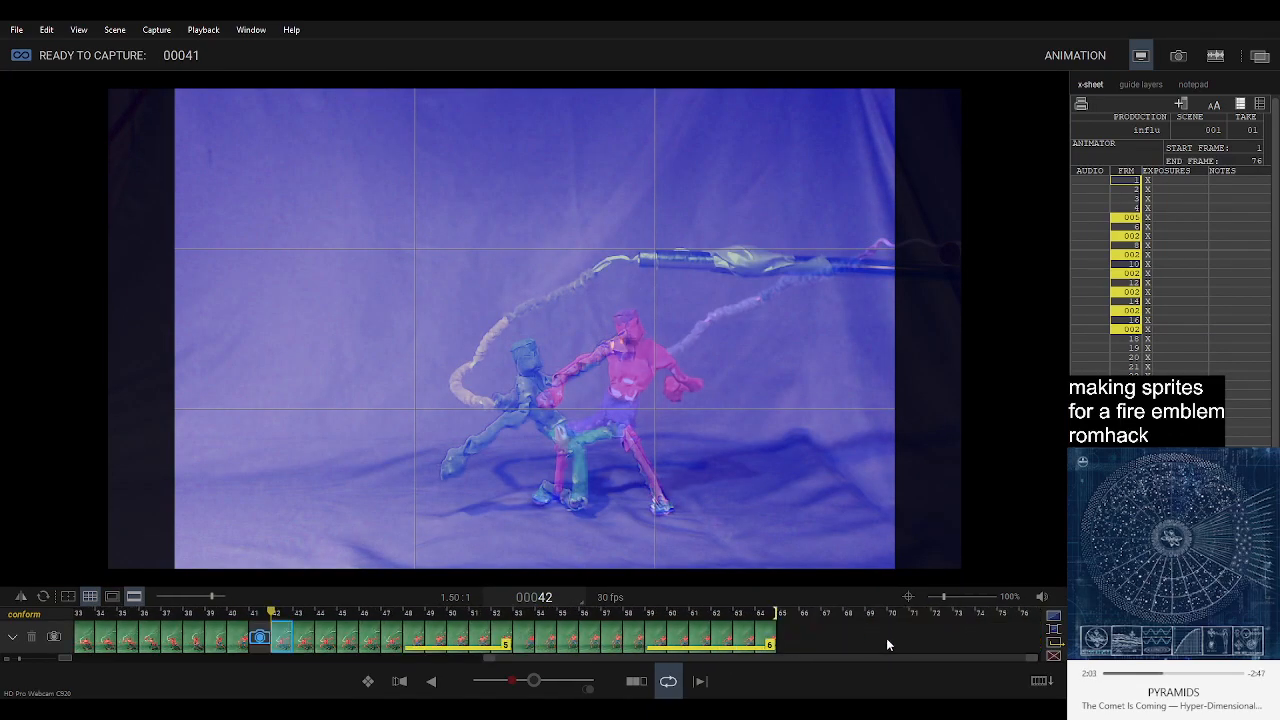
left_click(765, 641, "shift")
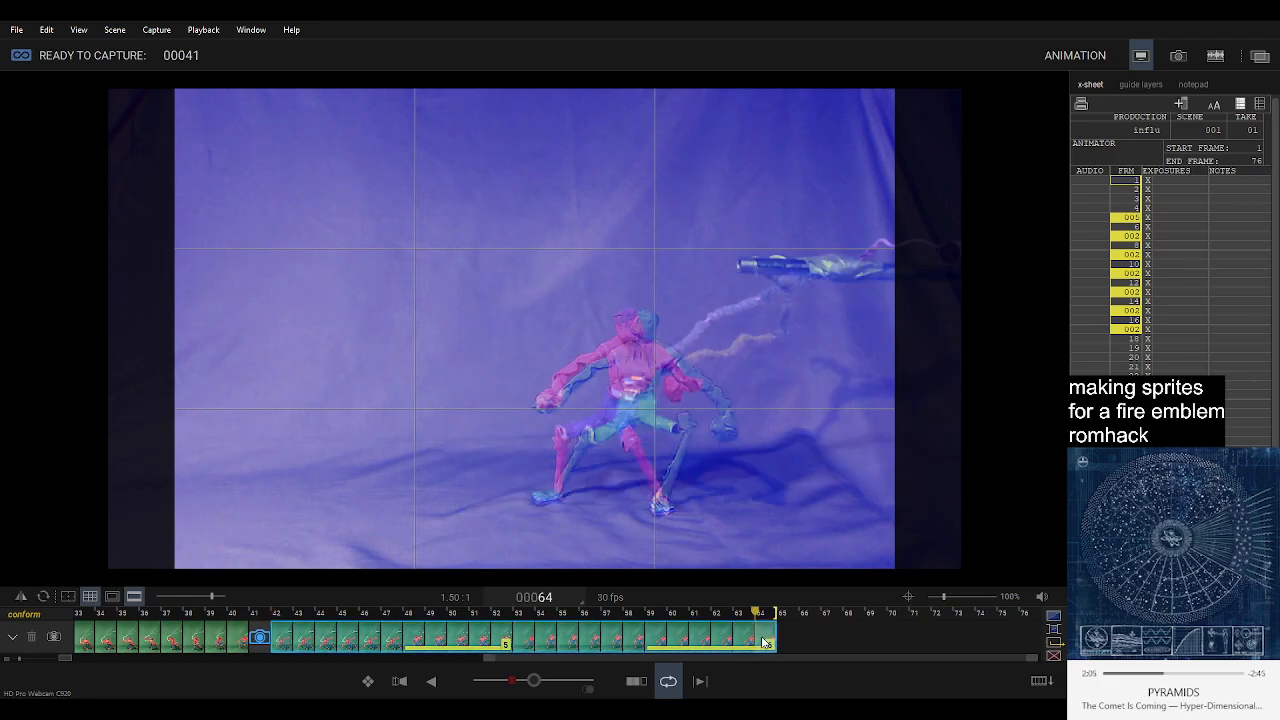
key("Delete")
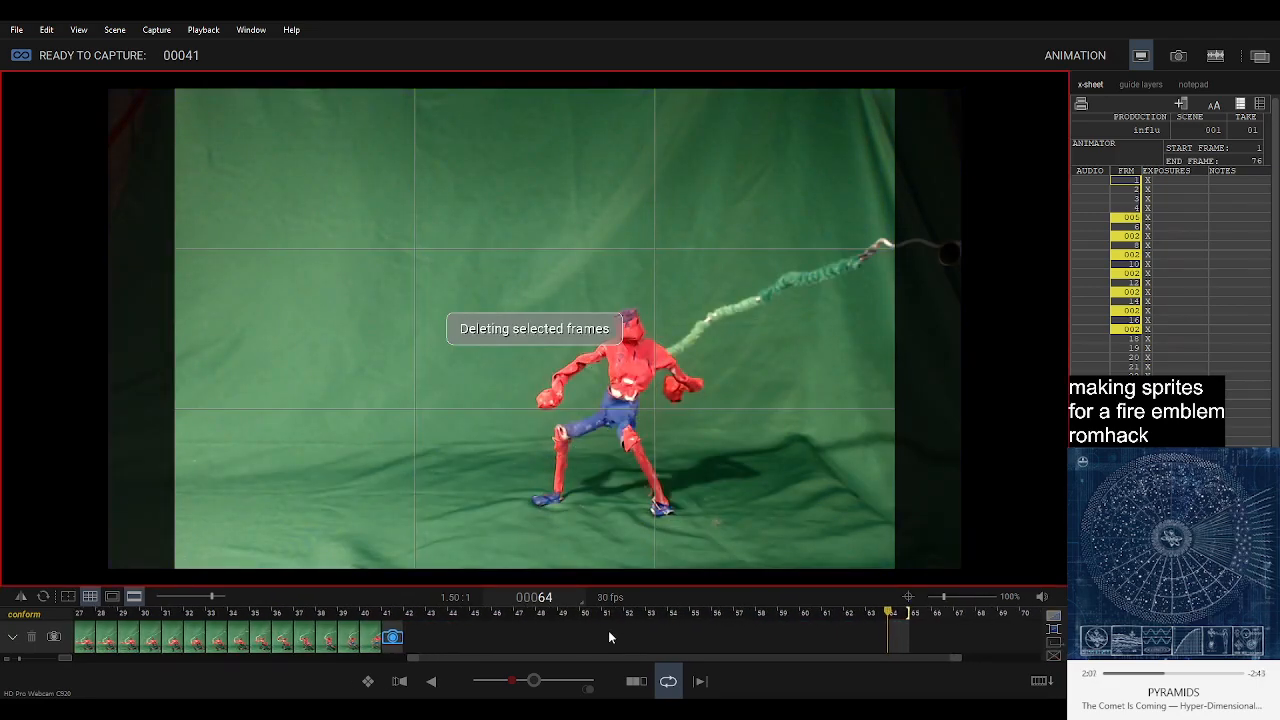
Copy frame 2 from the start of the timeline and paste it at the capture position, frame 41.
scroll(204, 641, "up", 5)
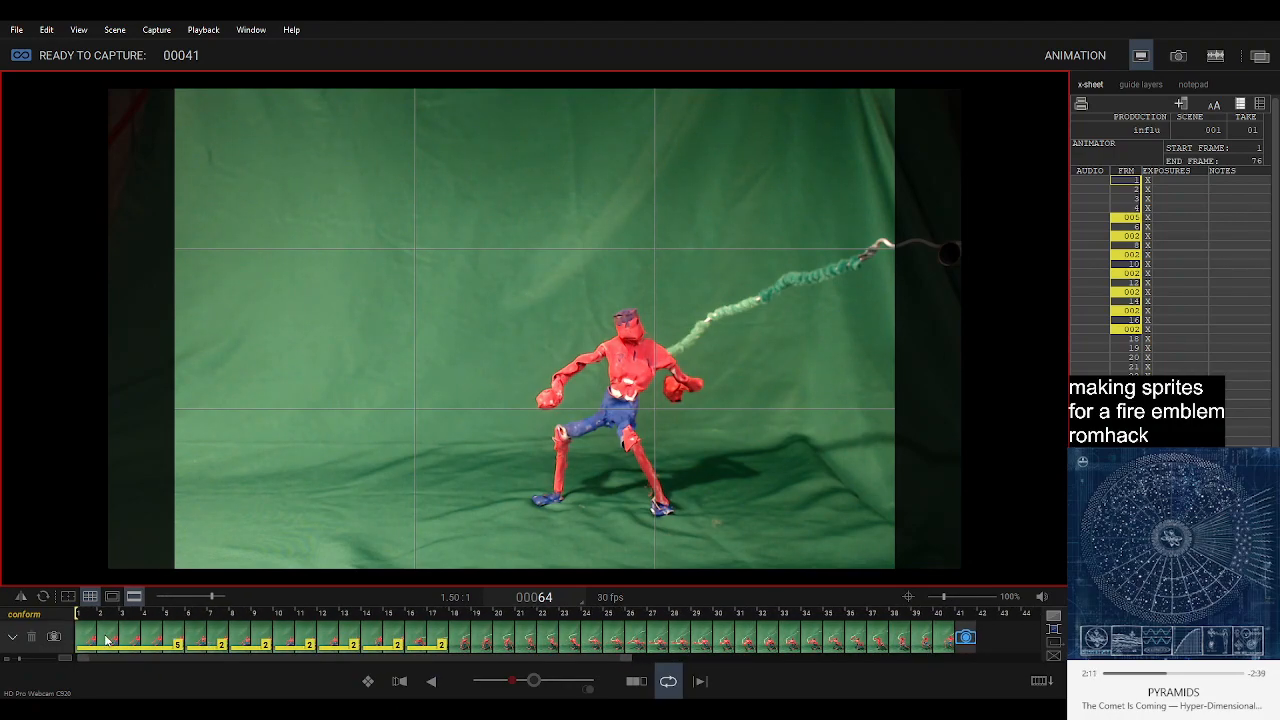
left_click(107, 640)
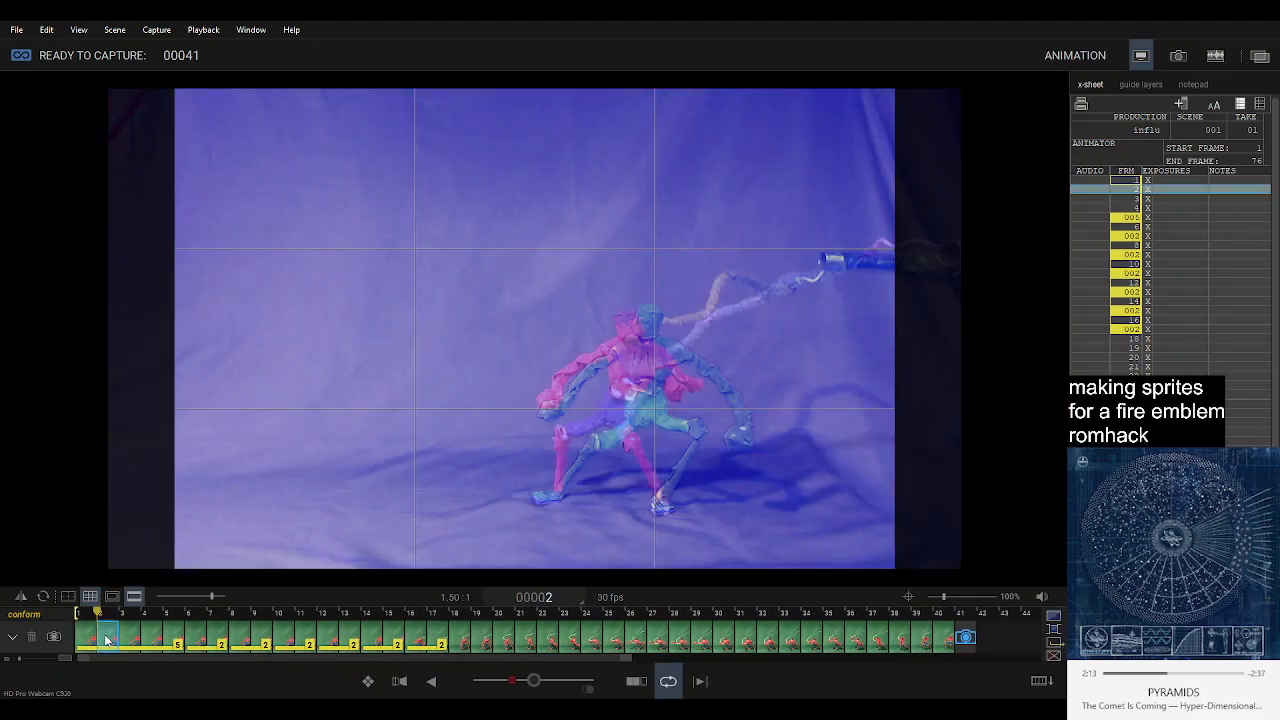
key("Right")
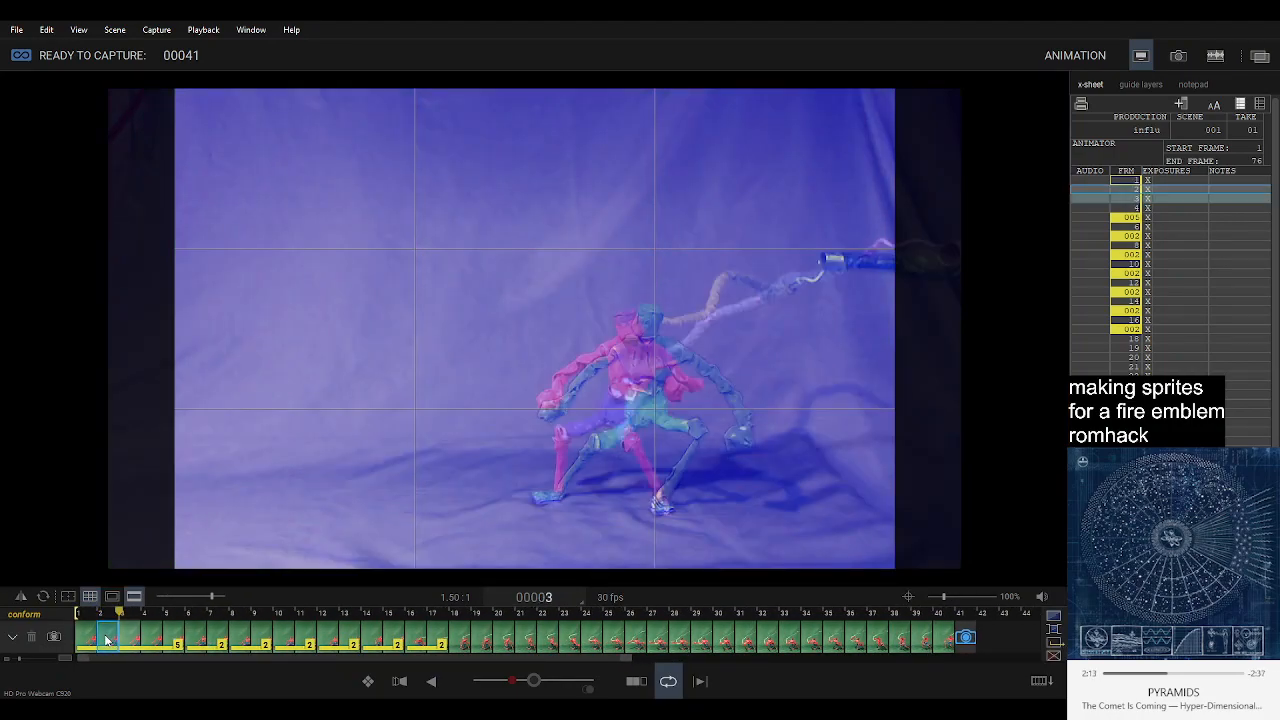
left_click(965, 648)
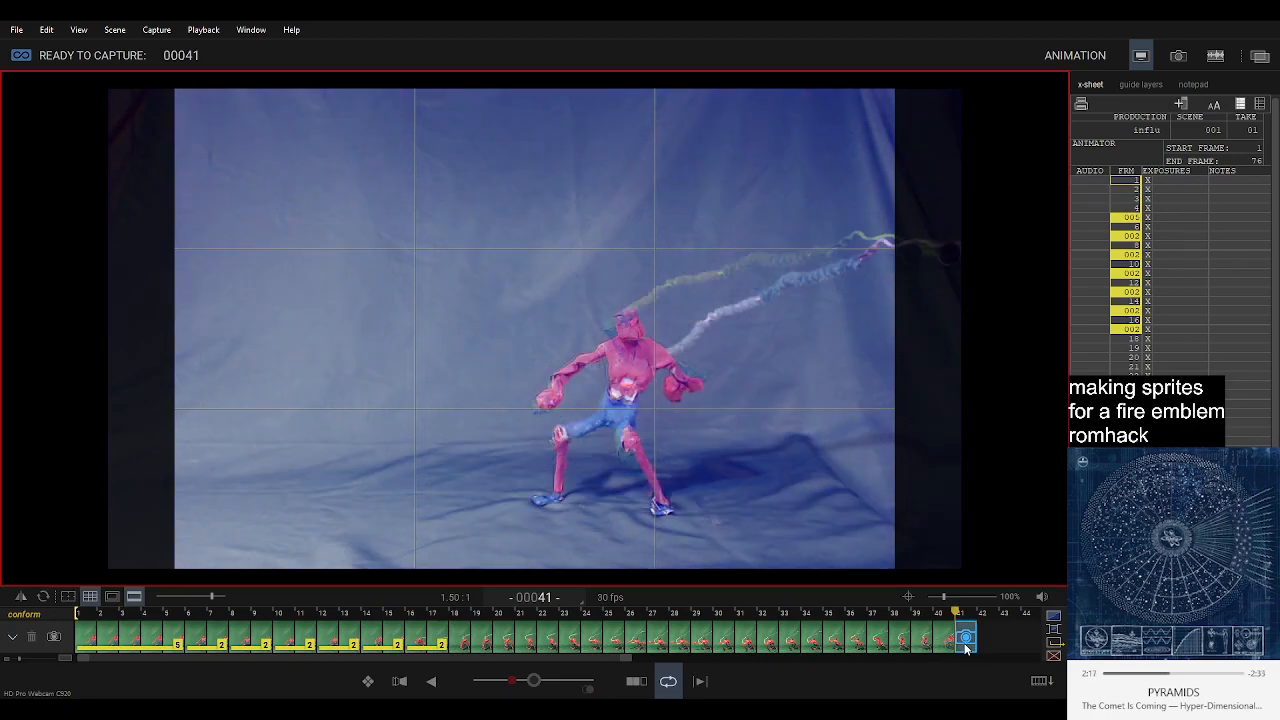
key("Return")
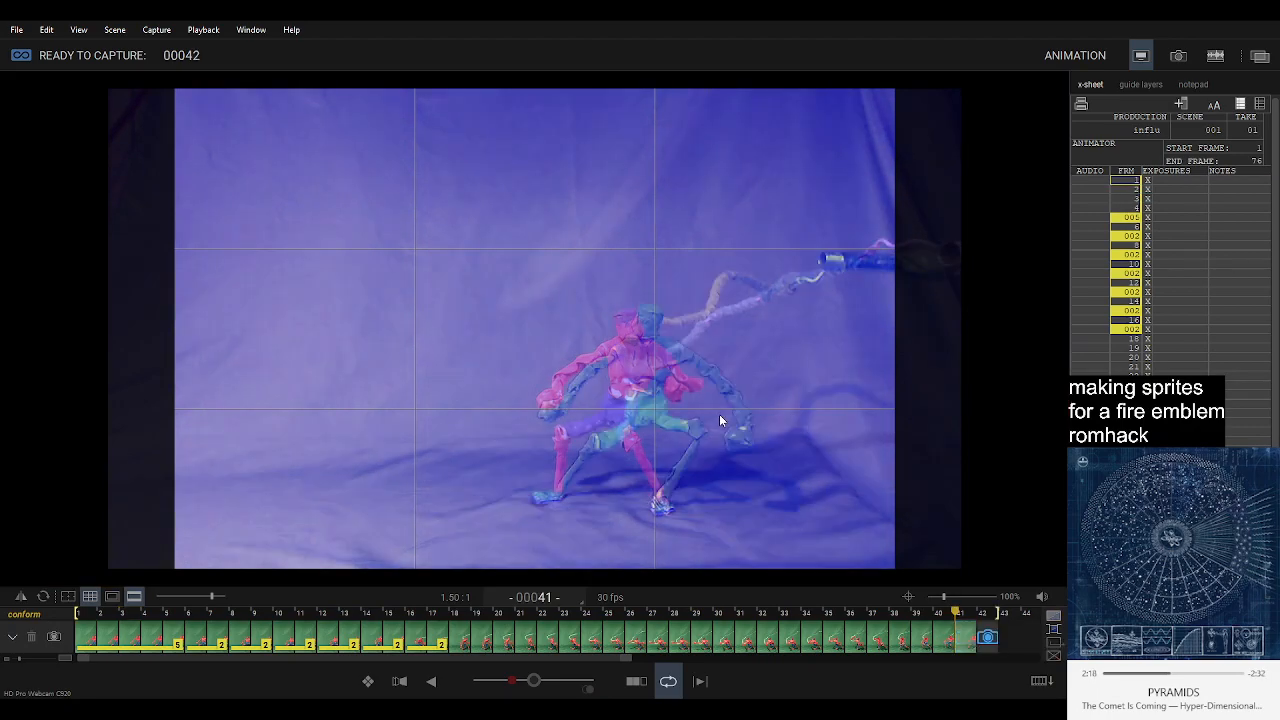
Delete the pasted copy at frame 41 from the timeline.
left_click(940, 650)
left_click(963, 644)
key("Delete")
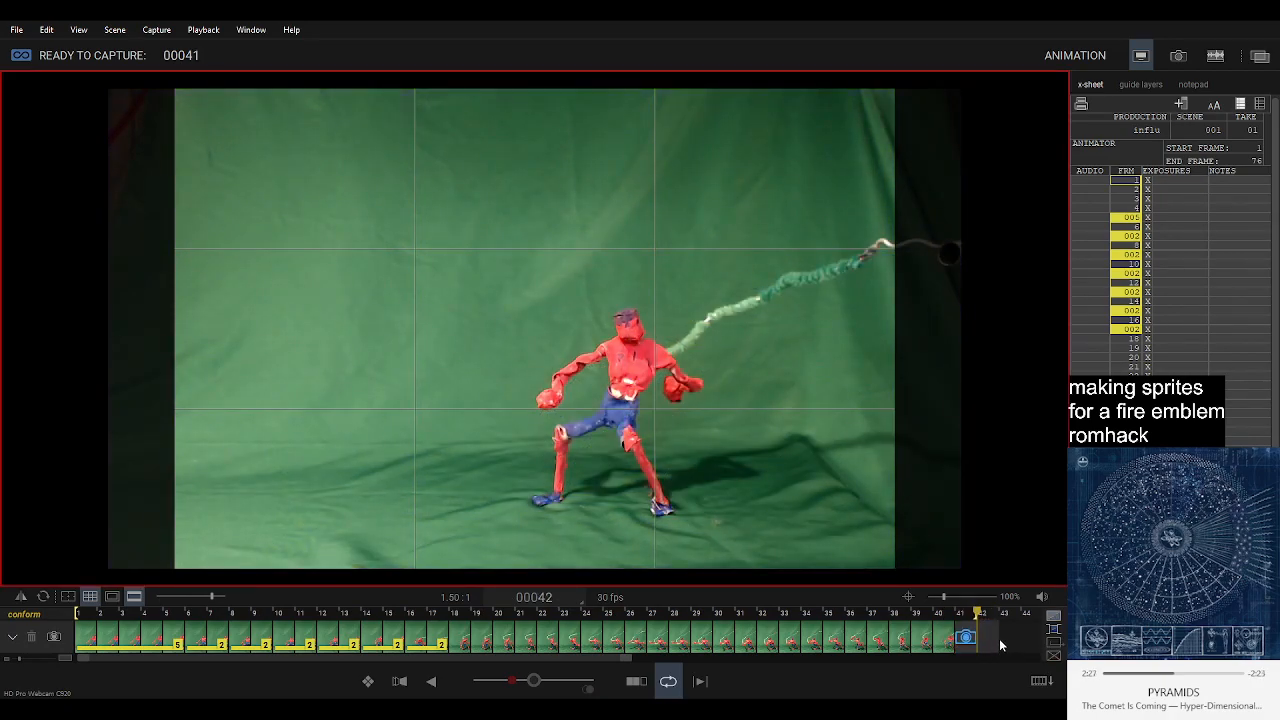
Paste the copied frame again and place it at frame 42, with the capture position at frame 41.
left_click(941, 632)
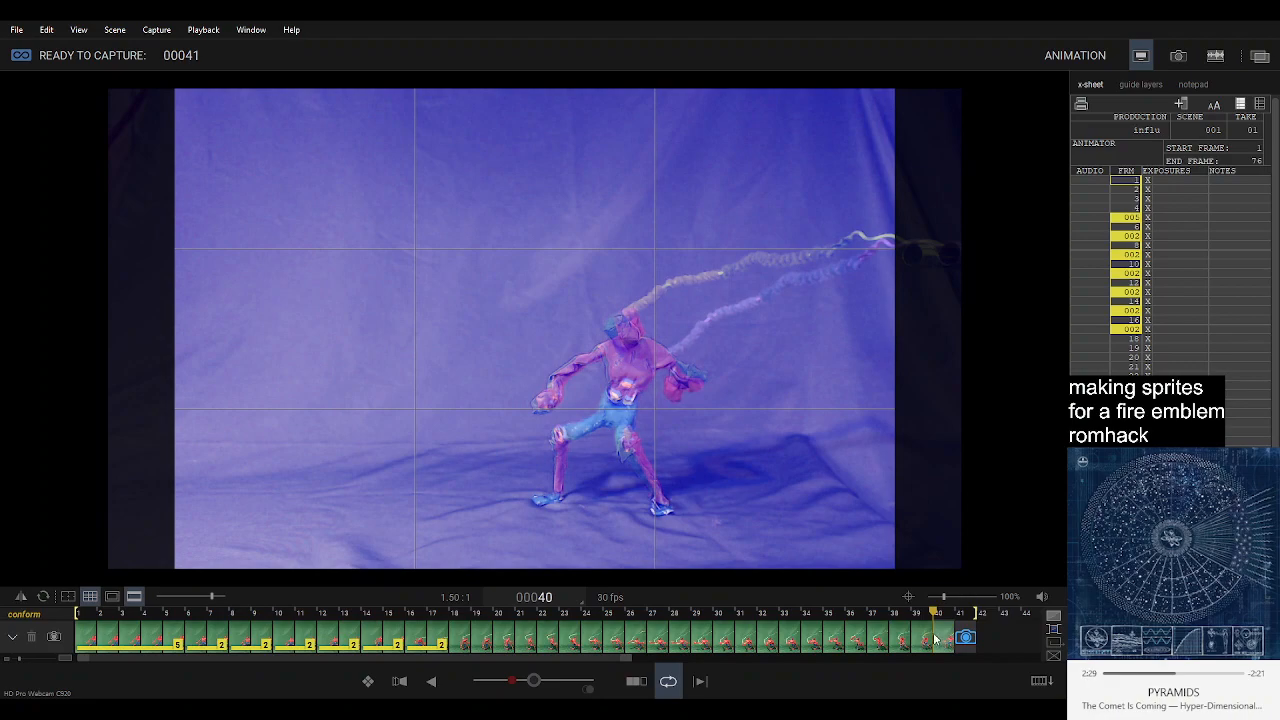
left_click(990, 643)
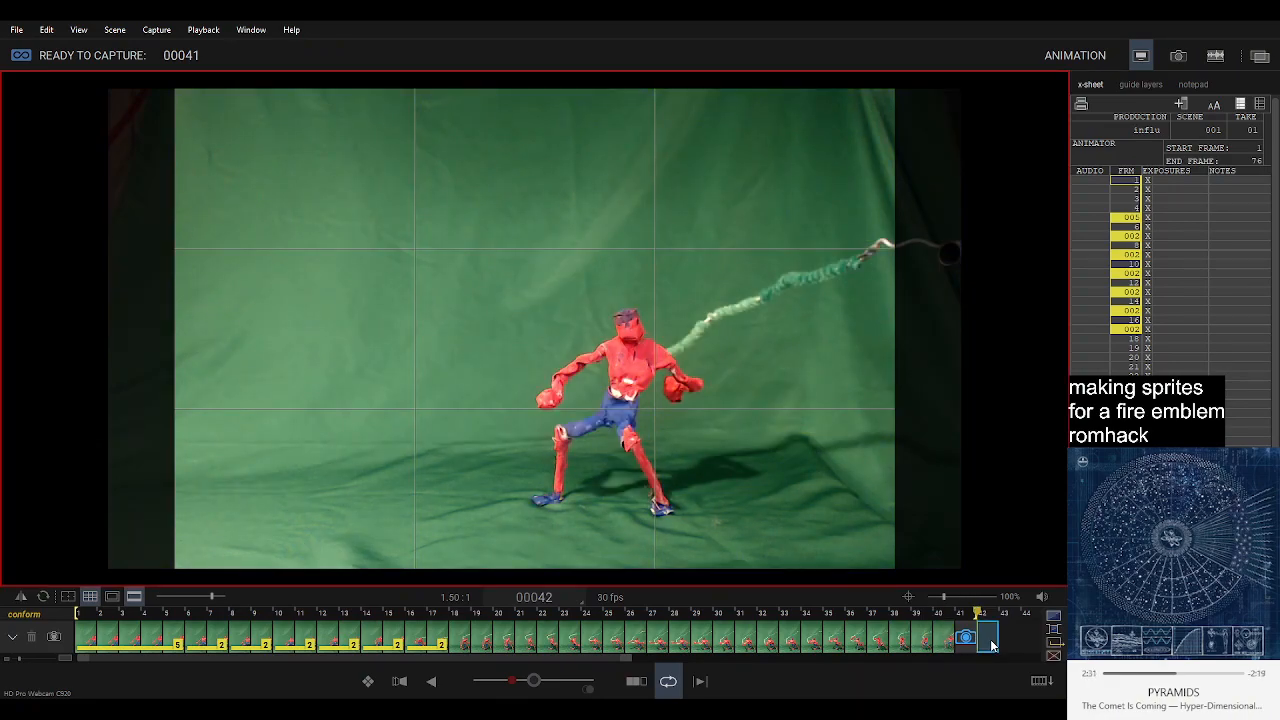
left_click(966, 644)
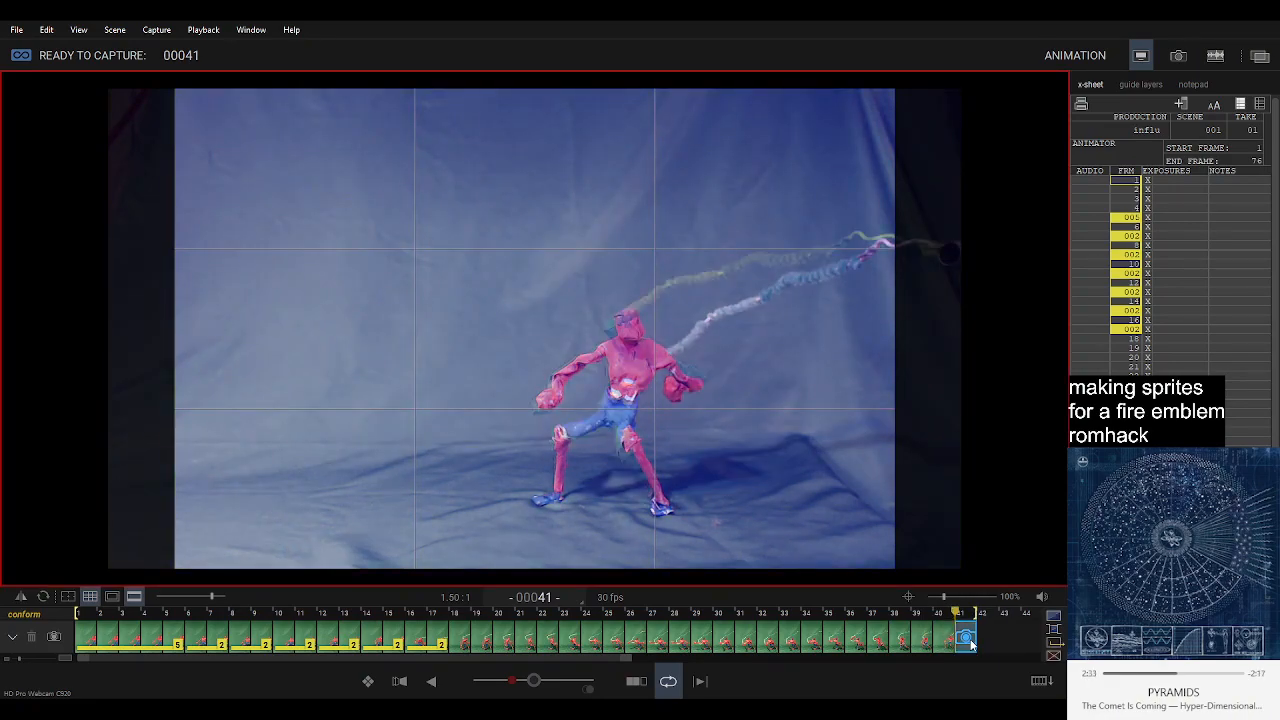
left_click(982, 640)
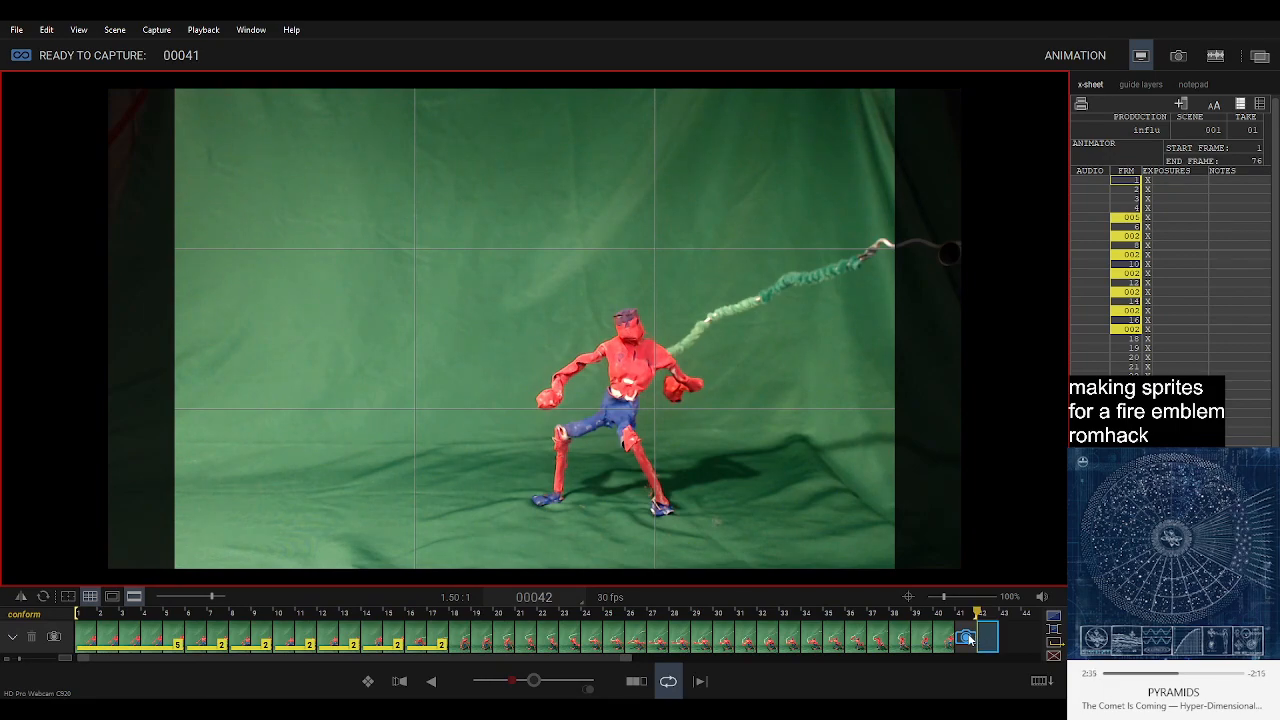
key("Return")
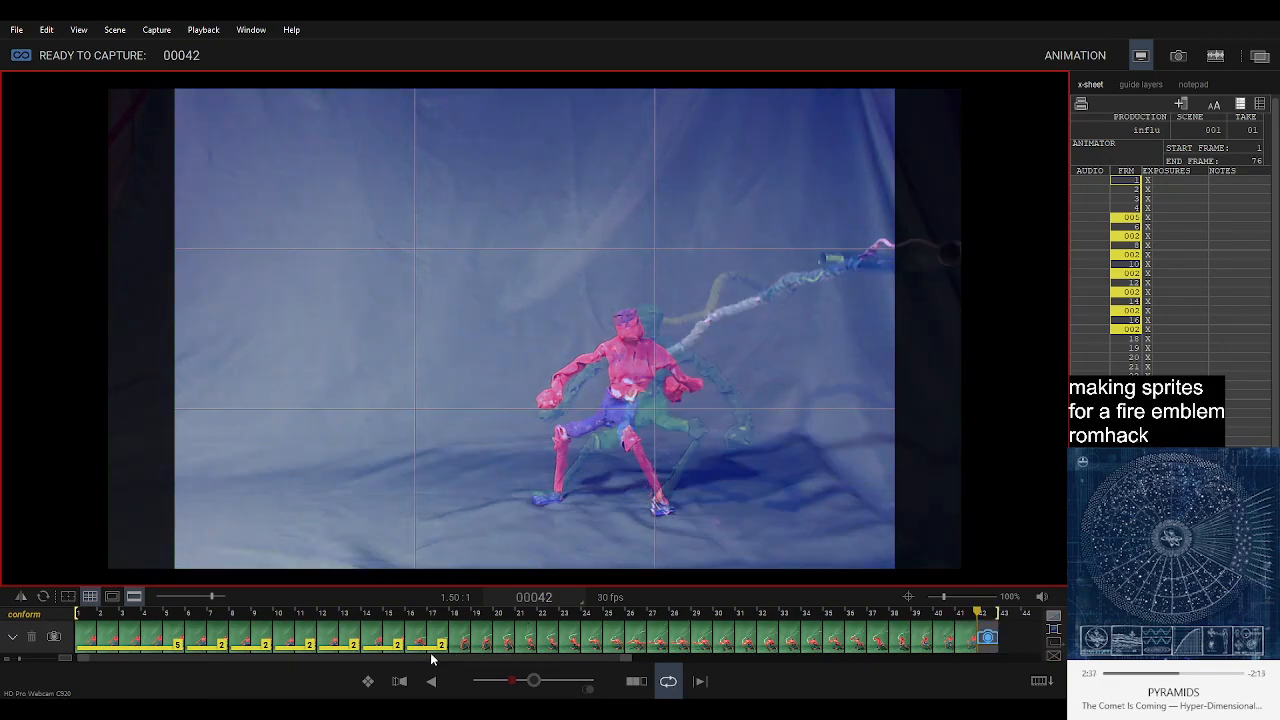
left_click(967, 643)
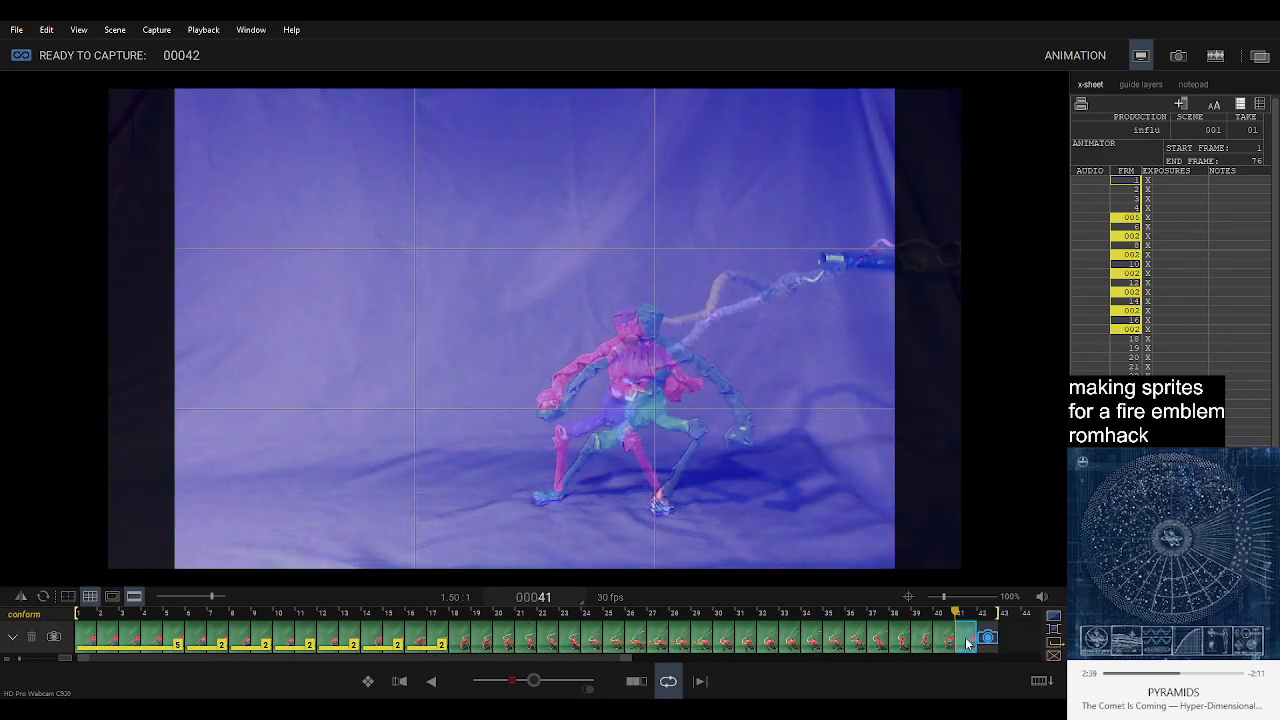
key("Delete")
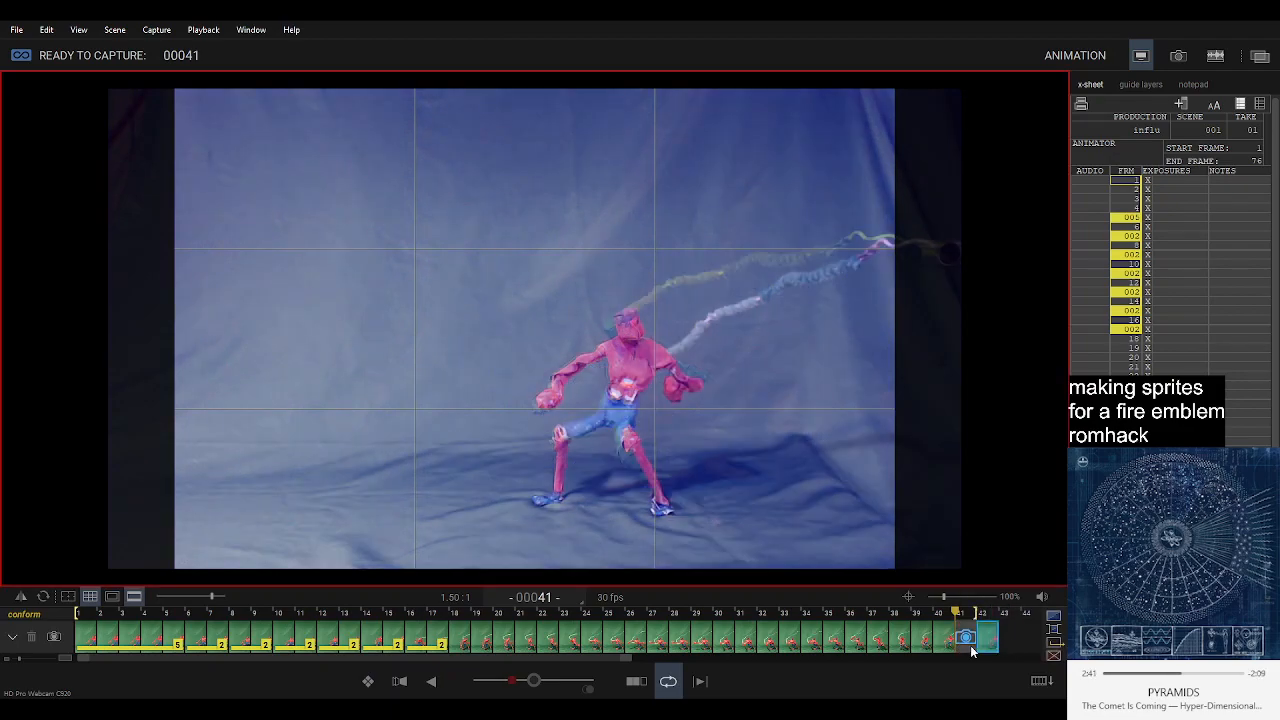
Check the live pose against the pasted frame 42, capture it as frame 41 and play back the sequence.
key("Right")
key("Right")
key("Left")
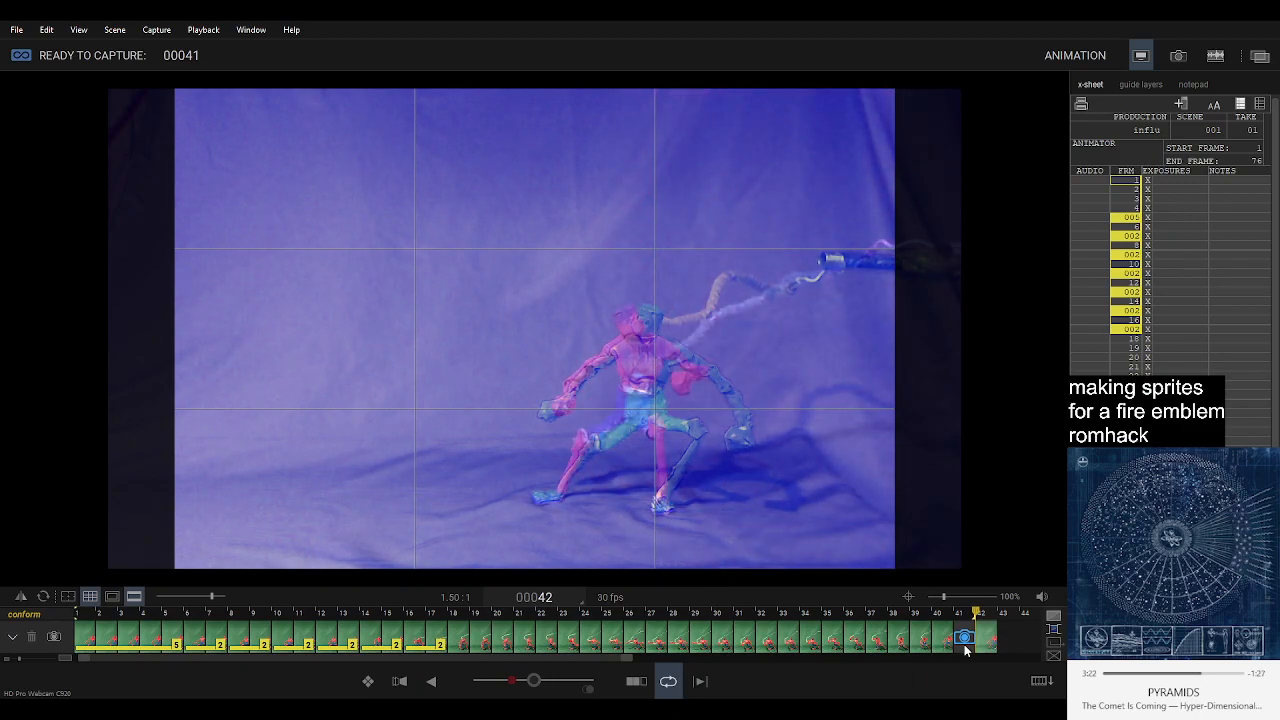
key("Return")
key("space")
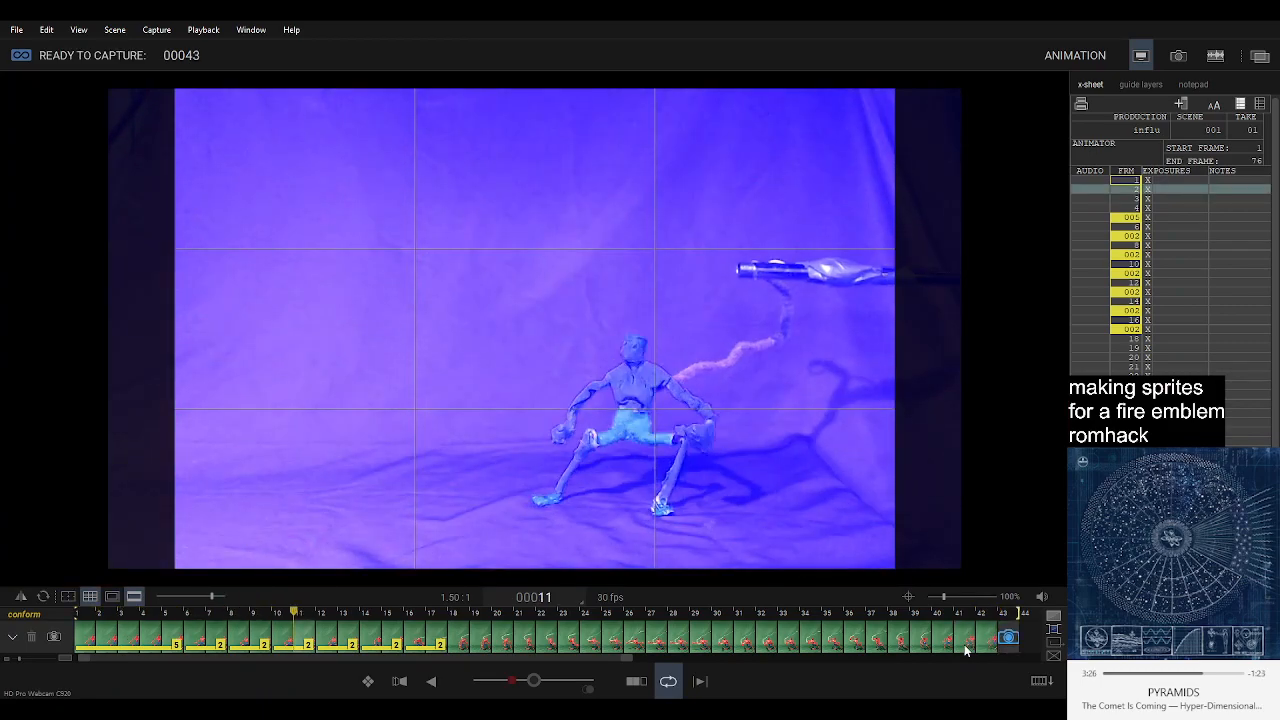
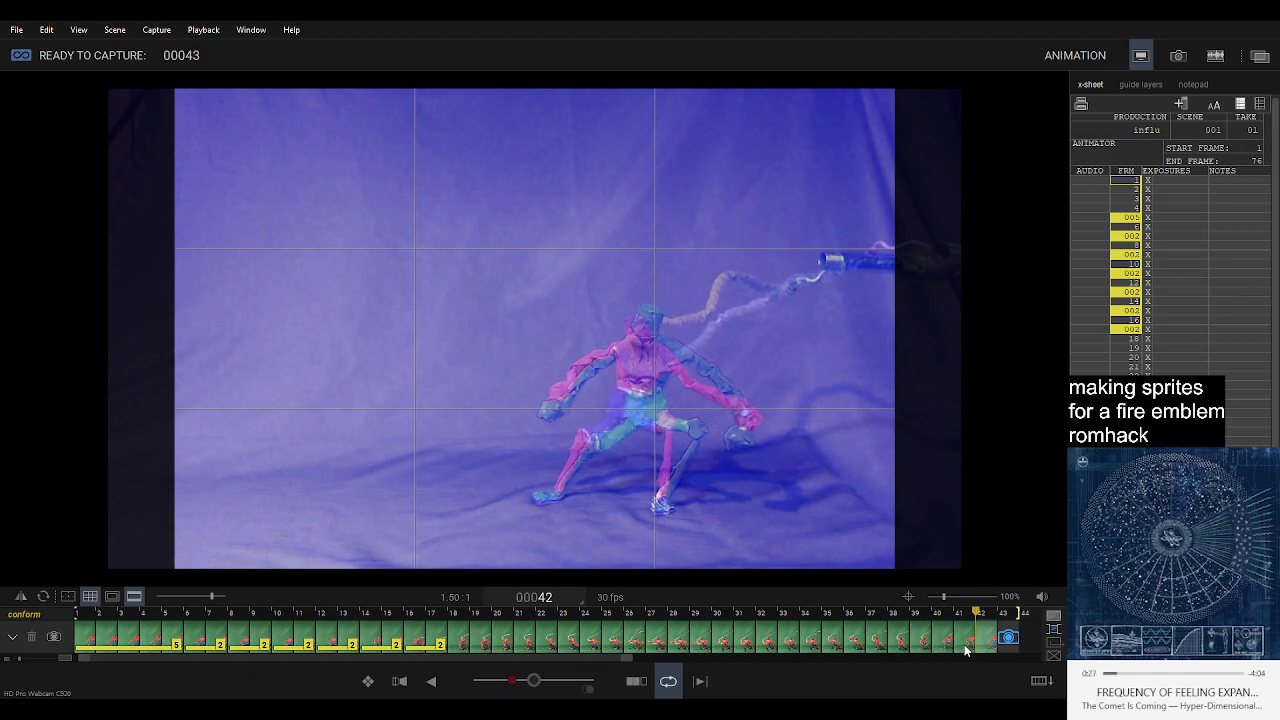
Capture the live pose as frame 43, play back and step through the frames around 40 to 42 against the live view.
key("Return")
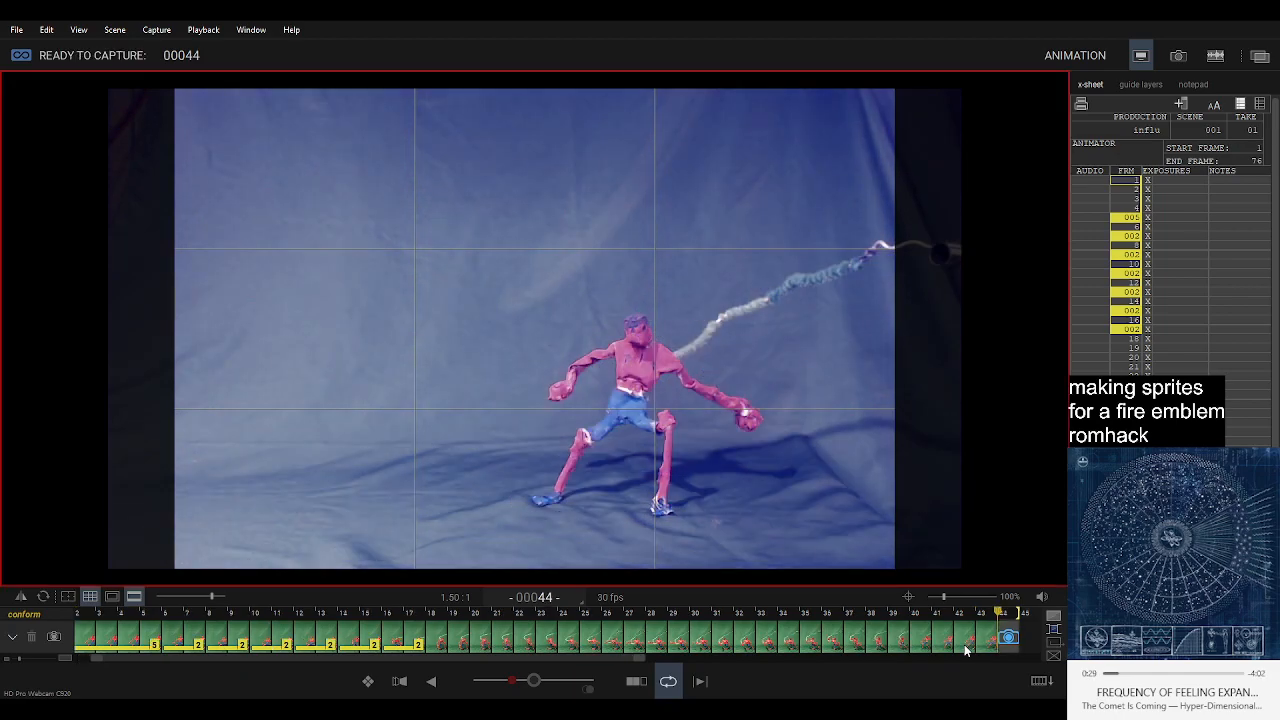
key("0")
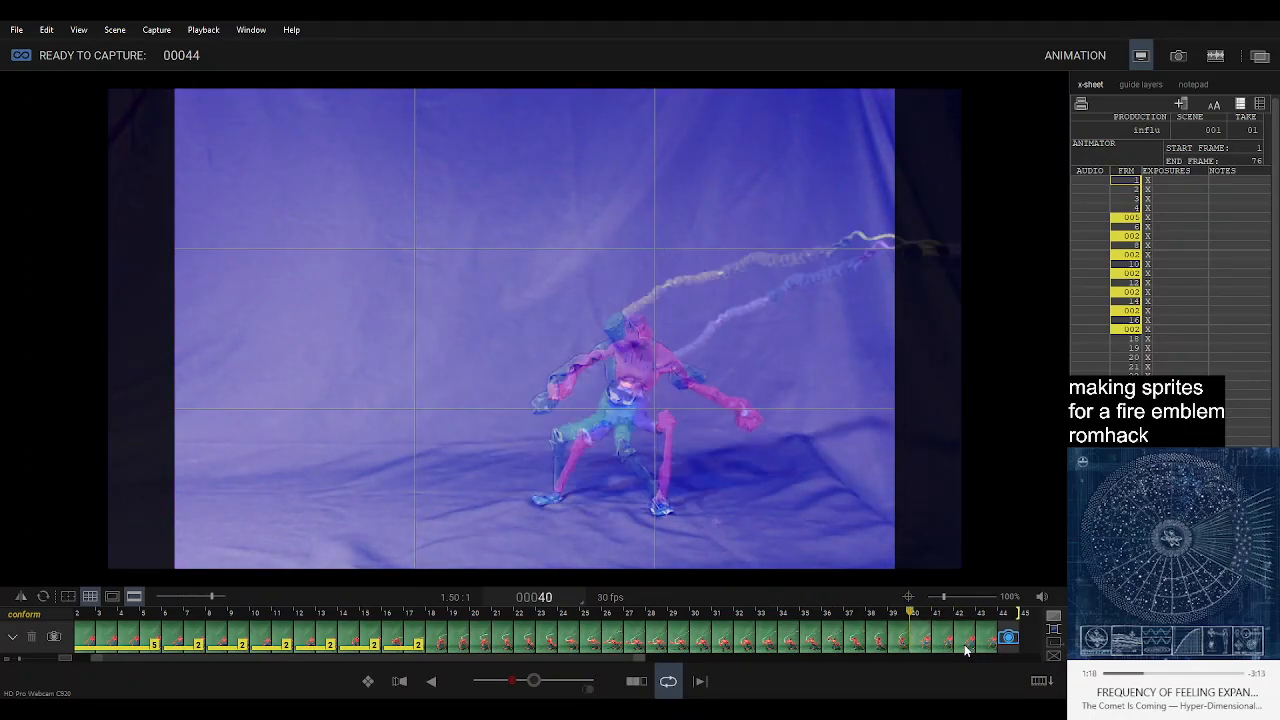
key("Right")
key("Right")
key("Left")
key("Left")
key("Left")
key("Left")
key("Right")
key("Right")
key("Left")
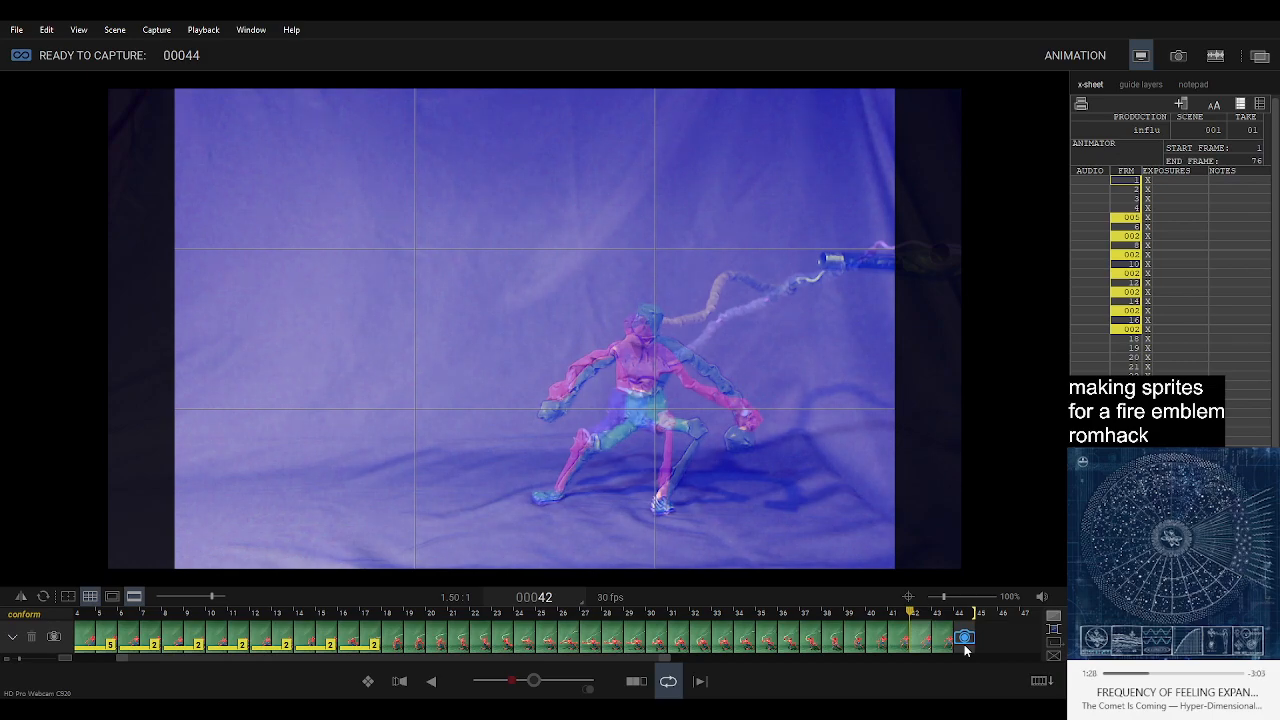
Raise the onion skin to full captured image and try moving the return-pose frame 42 past the capture position to frame 44.
left_click(534, 681)
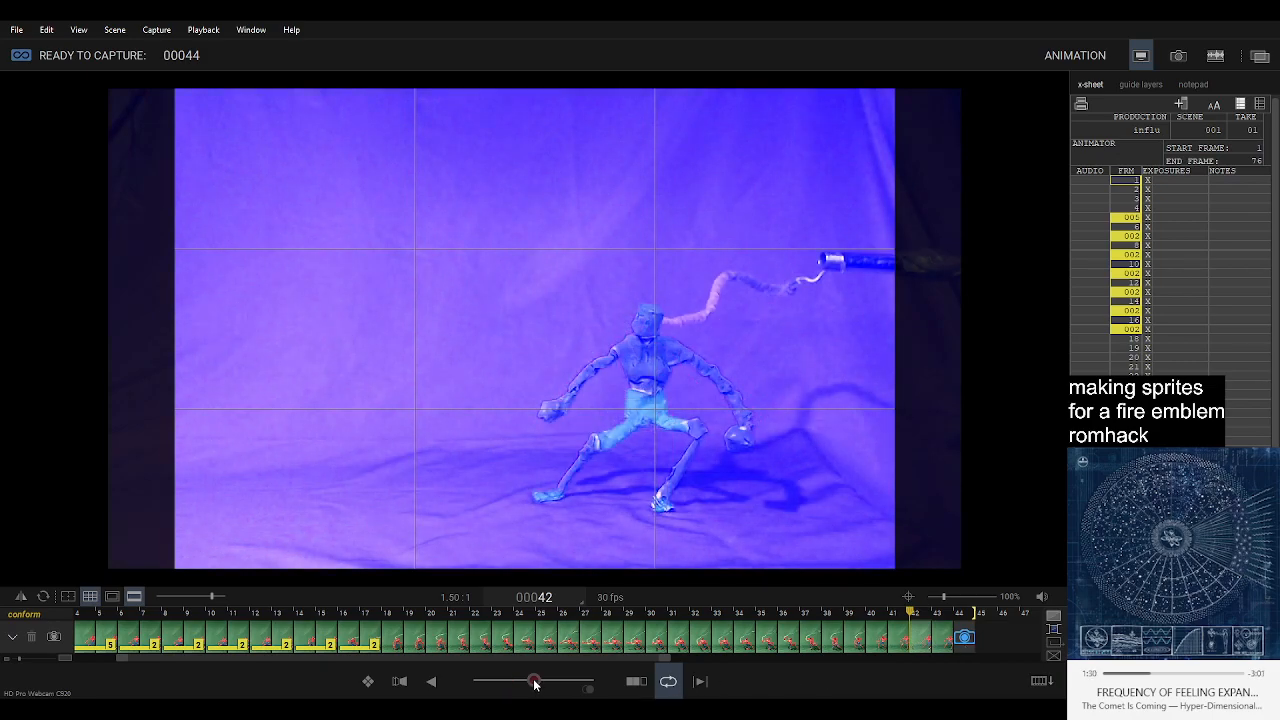
scroll(110, 628, "left", 2)
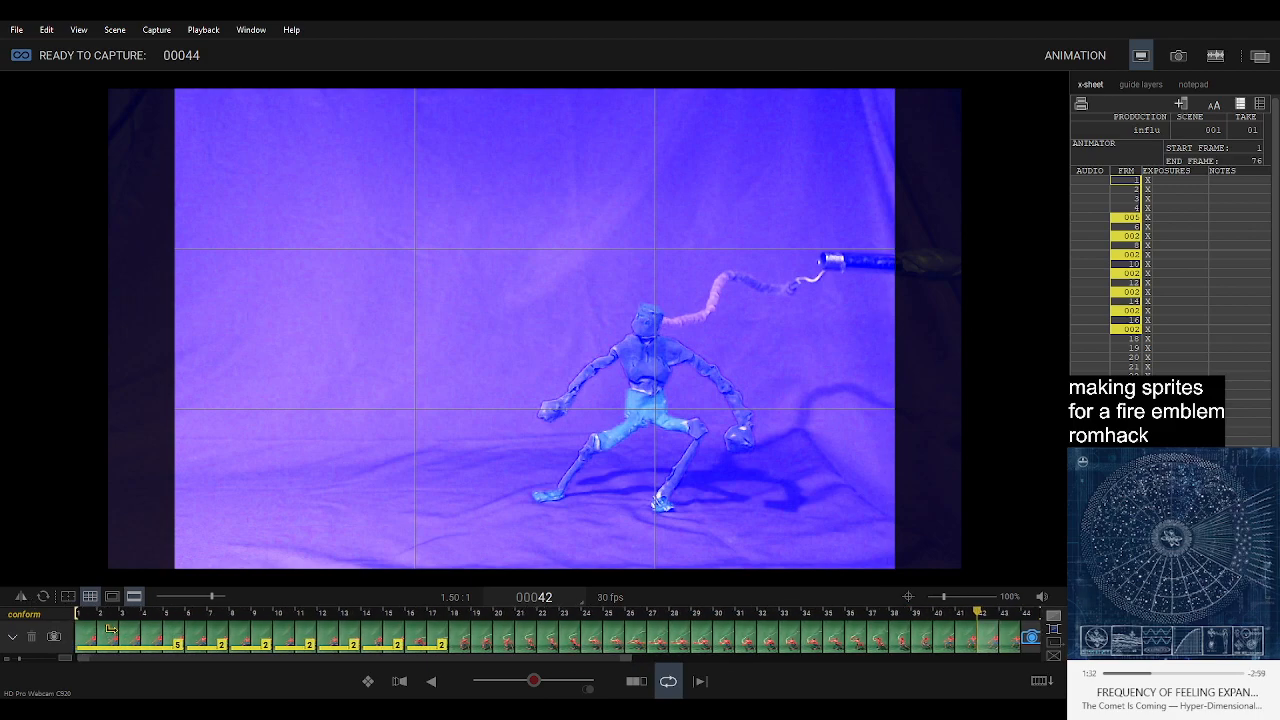
left_click(84, 642)
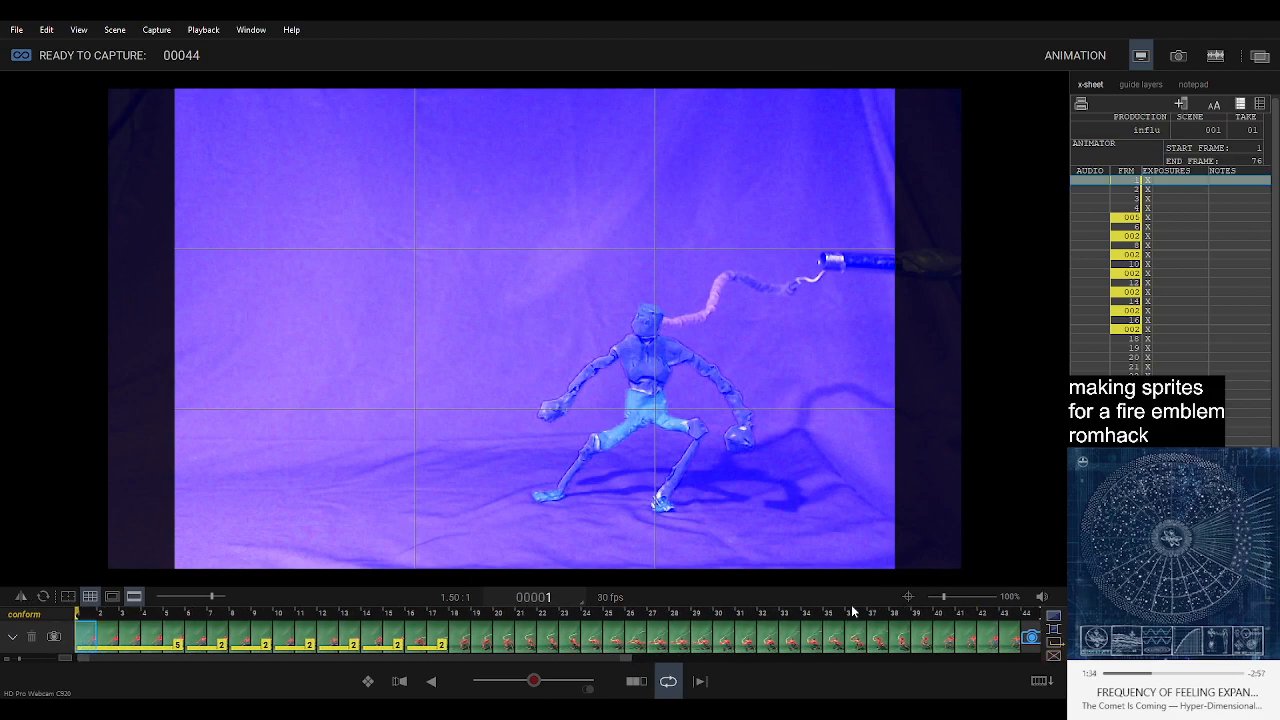
left_click(986, 640)
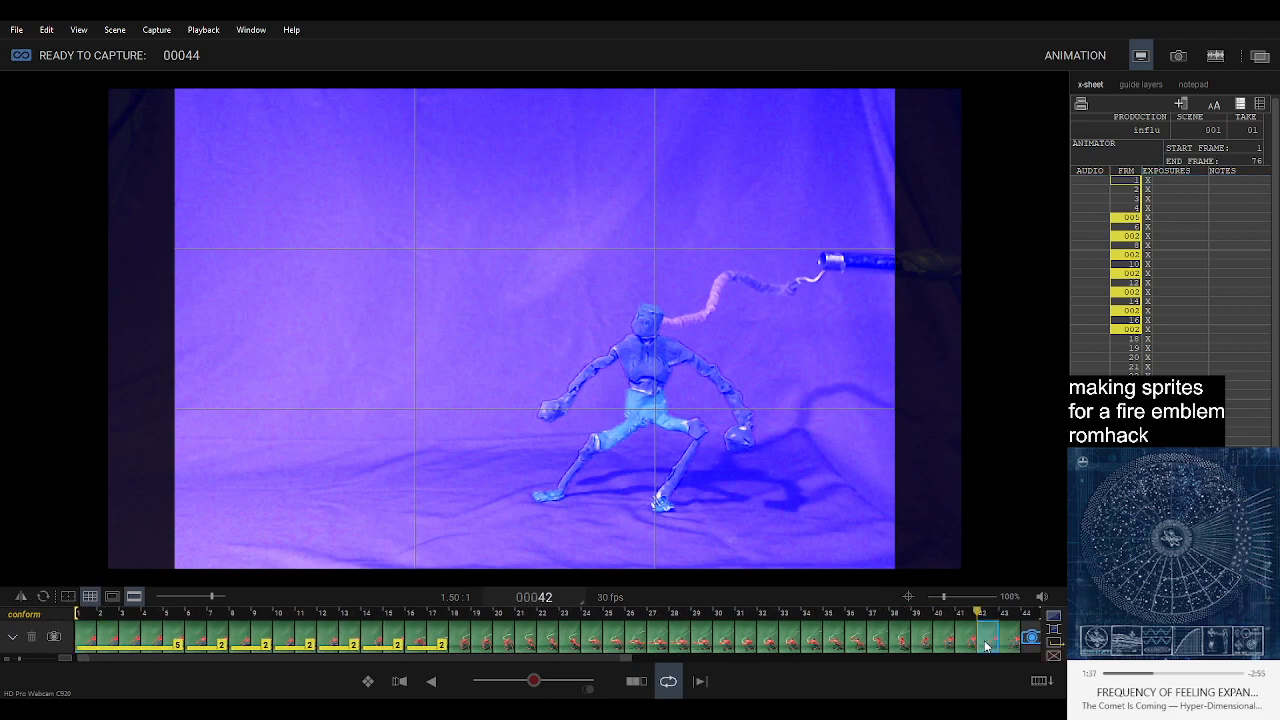
left_click_drag(993, 641, 1041, 645)
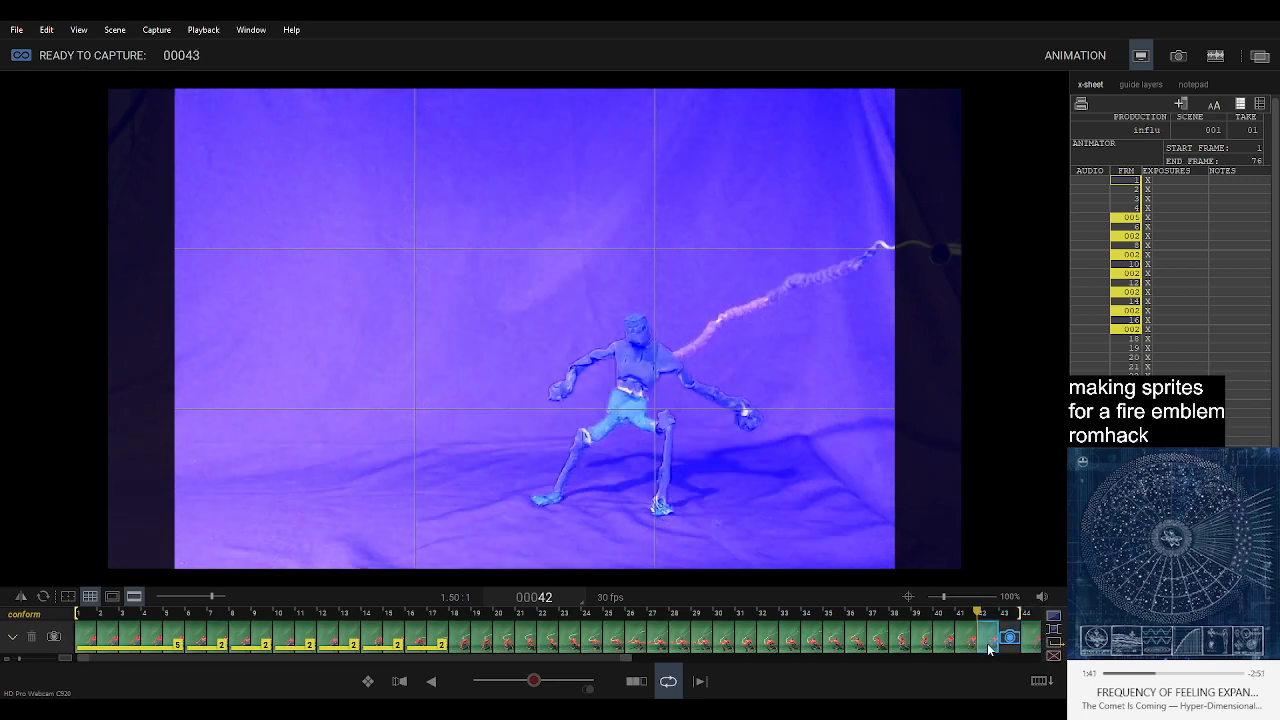
Play back the reordered sequence, inspect frames 44 and 42 to 40, and undo the frame move.
key("Left")
key("Left")
key("Right")
key("Right")
key("space")
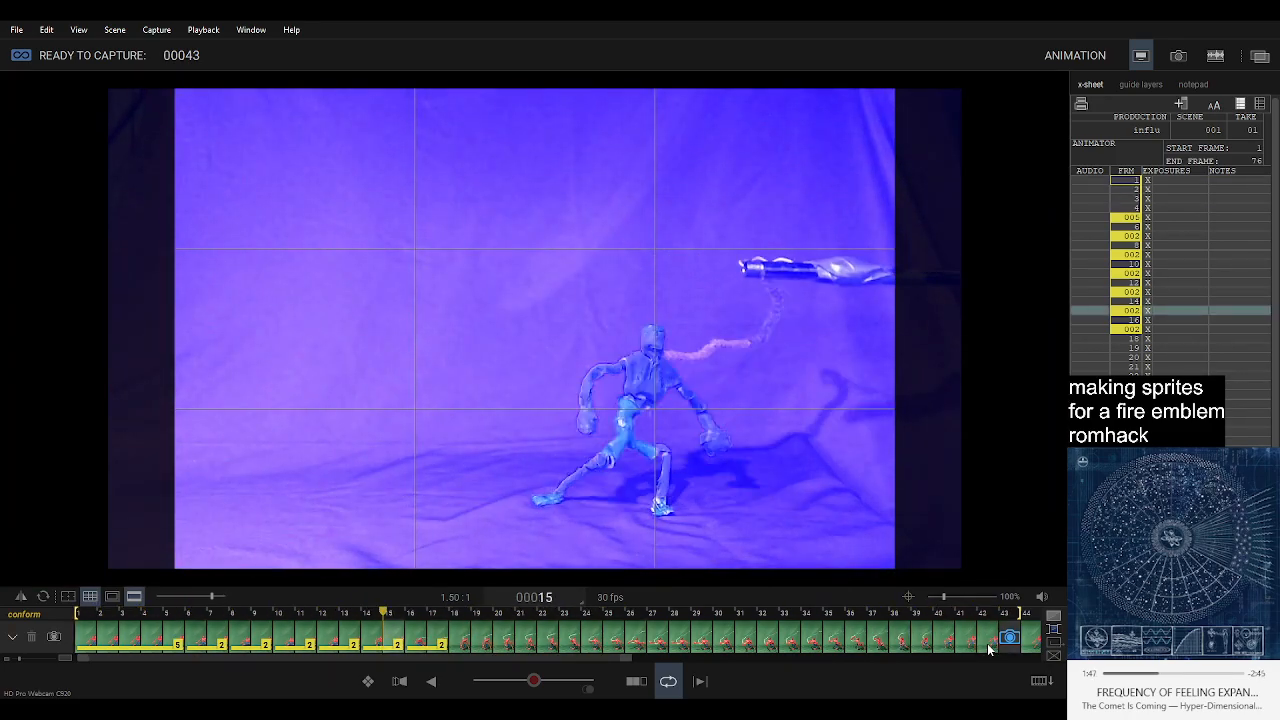
left_click(1027, 643)
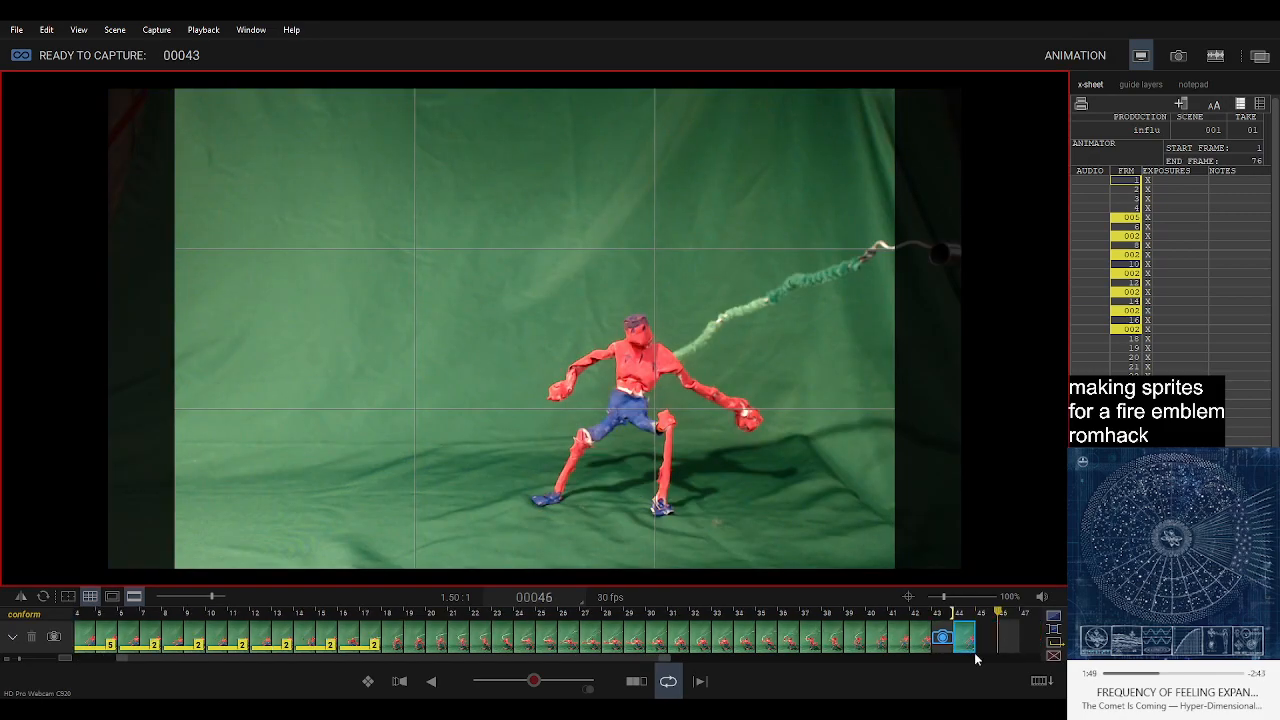
left_click(921, 643)
left_click(898, 641)
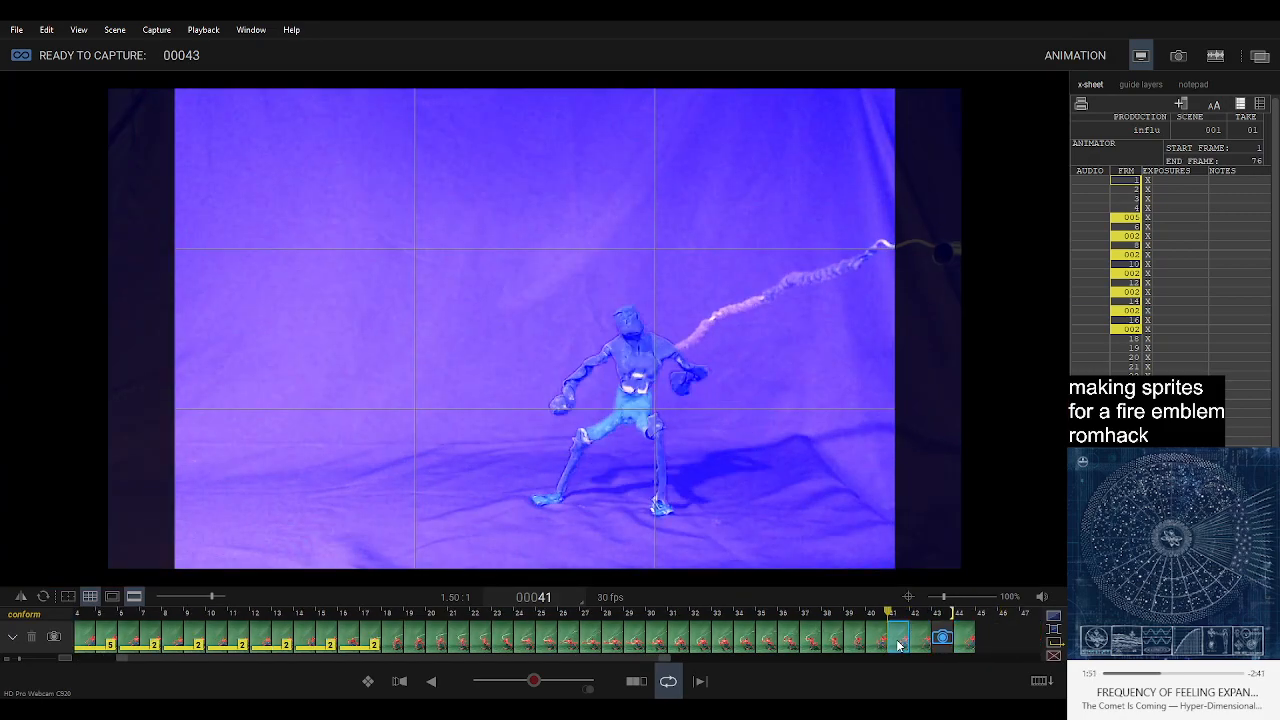
left_click(877, 643)
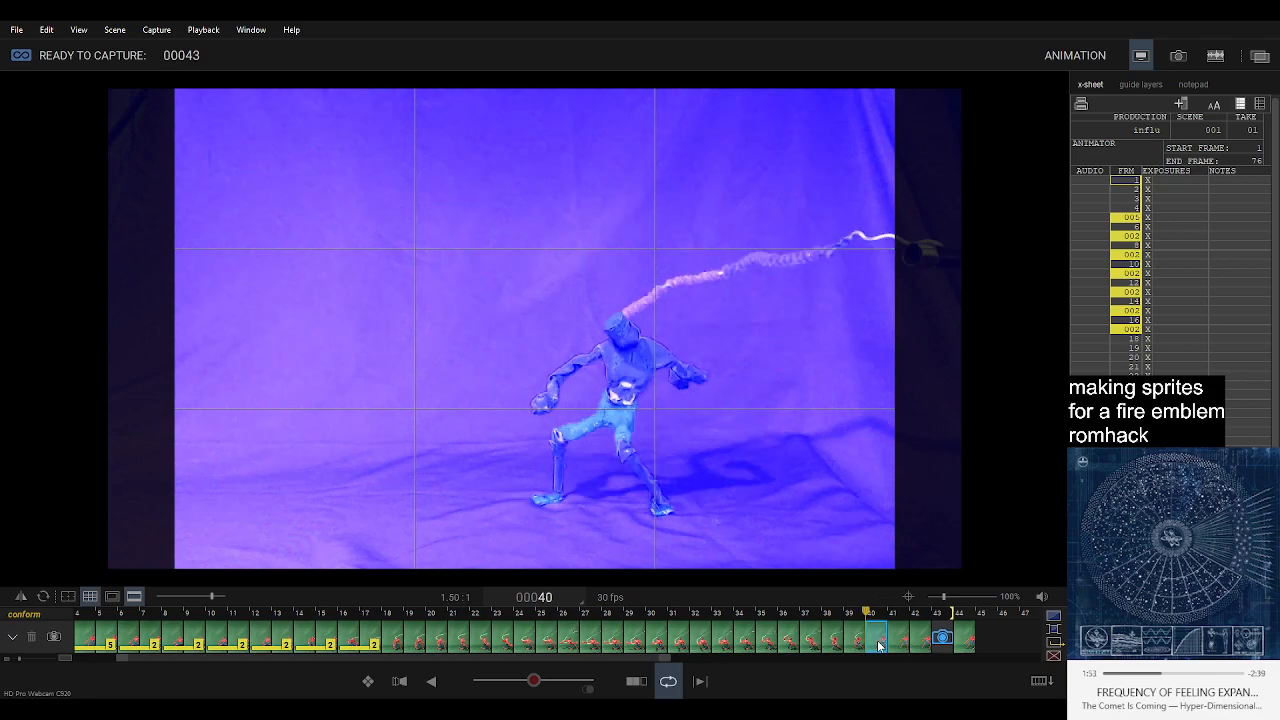
key("Return")
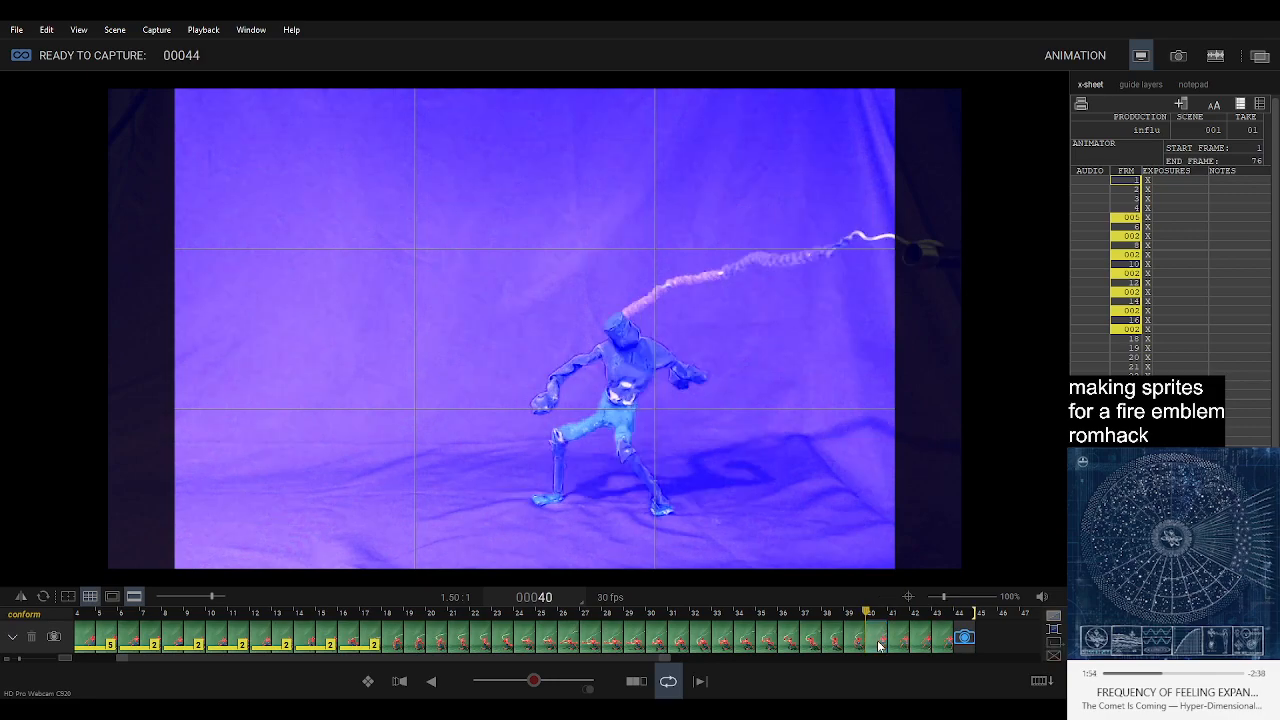
Move return-pose frame 42 to frame 44 behind capture position 43, and lower the onion skin to blend in the live view.
left_click(941, 637)
left_click(923, 640)
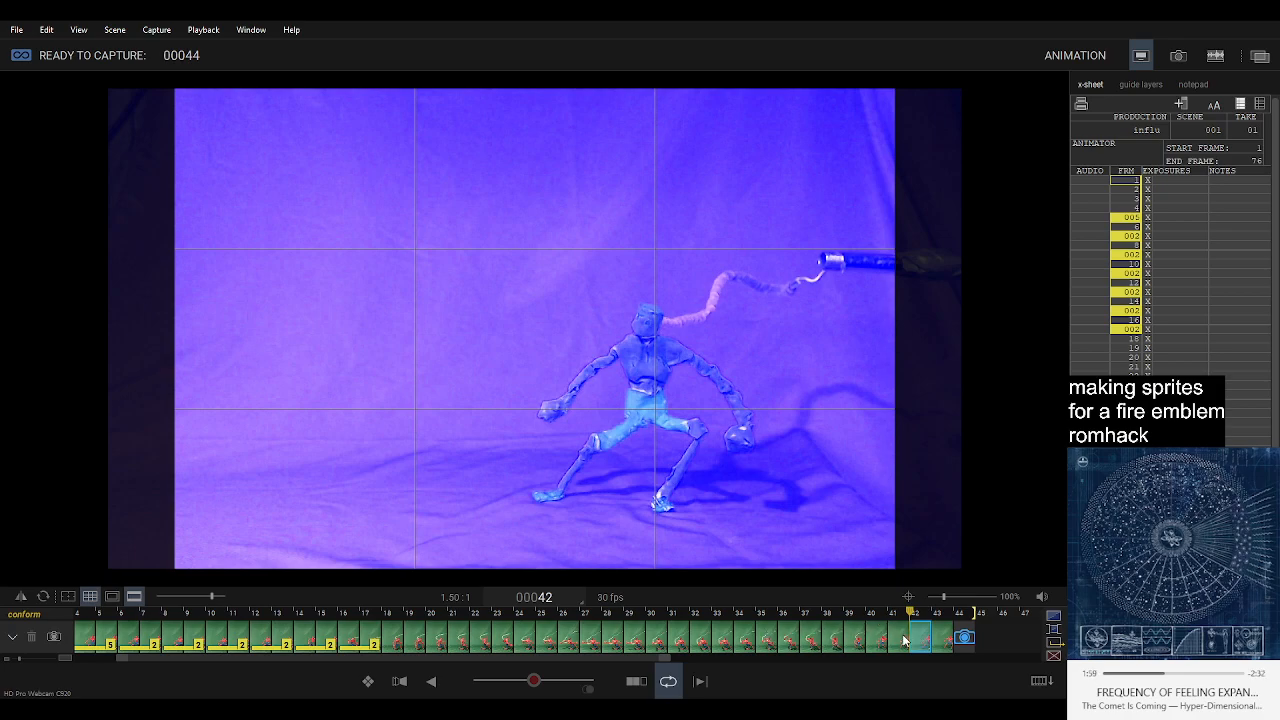
left_click_drag(925, 647, 981, 647)
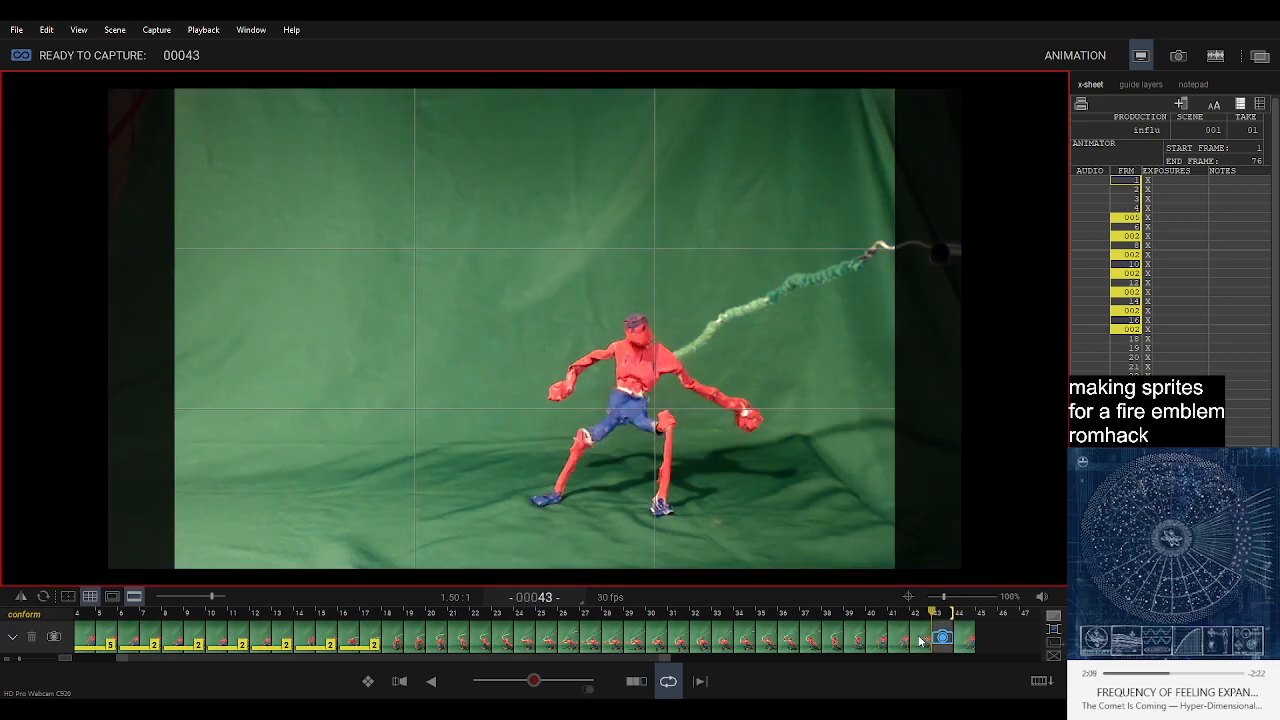
left_click(950, 648)
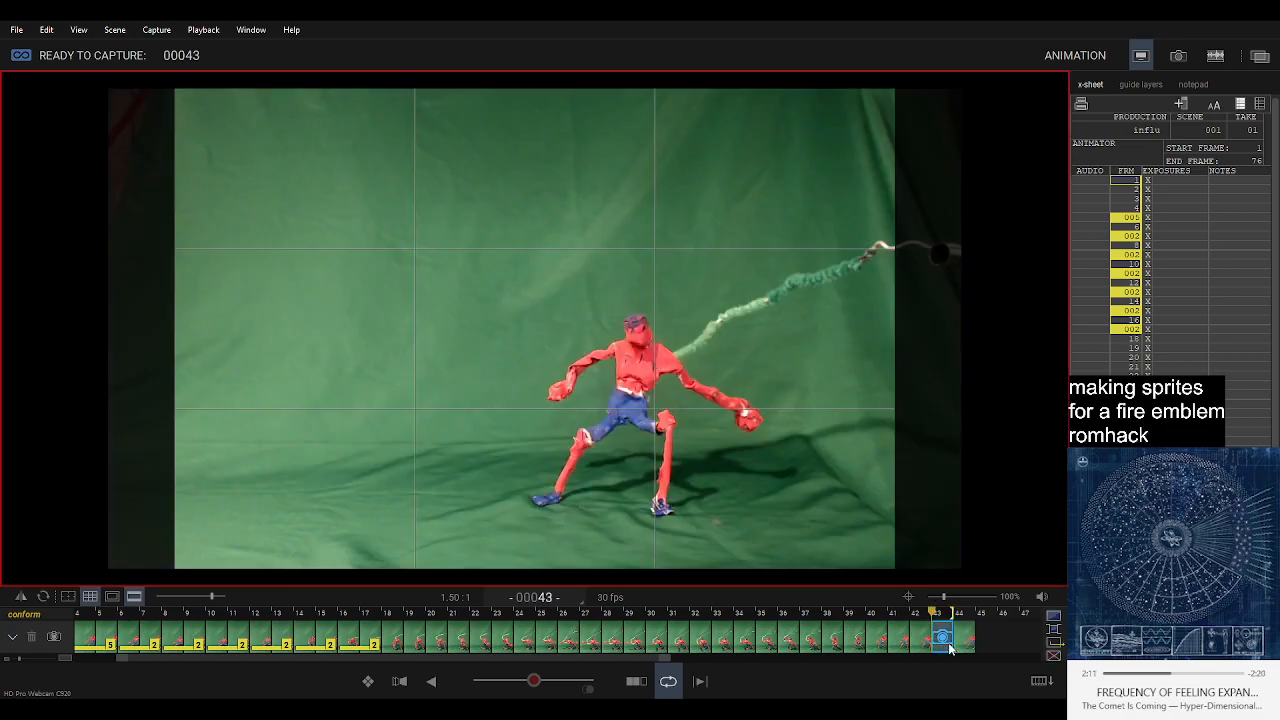
left_click_drag(538, 682, 506, 682)
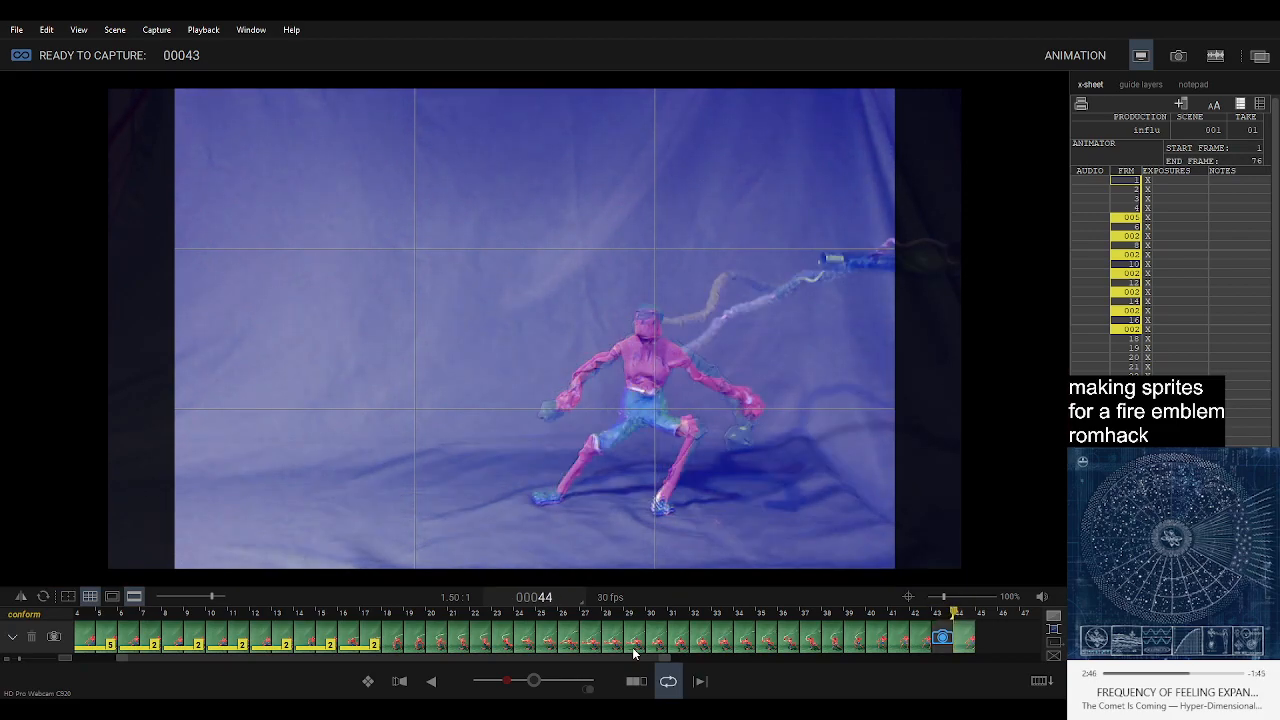
Compare the live pose with neighbouring frames 42 and 44 by stepping back and forth around capture position 43.
key("Left")
key("Right")
key("Right")
key("Left")
key("Left")
key("Left")
key("Left")
key("Right")
key("Right")
key("Left")
key("Left")
key("Left")
Capture the in-between pose as frame 43 and the following poses after frame 44 through frame 49, checking them with playback.
key("Right")
key("Right")
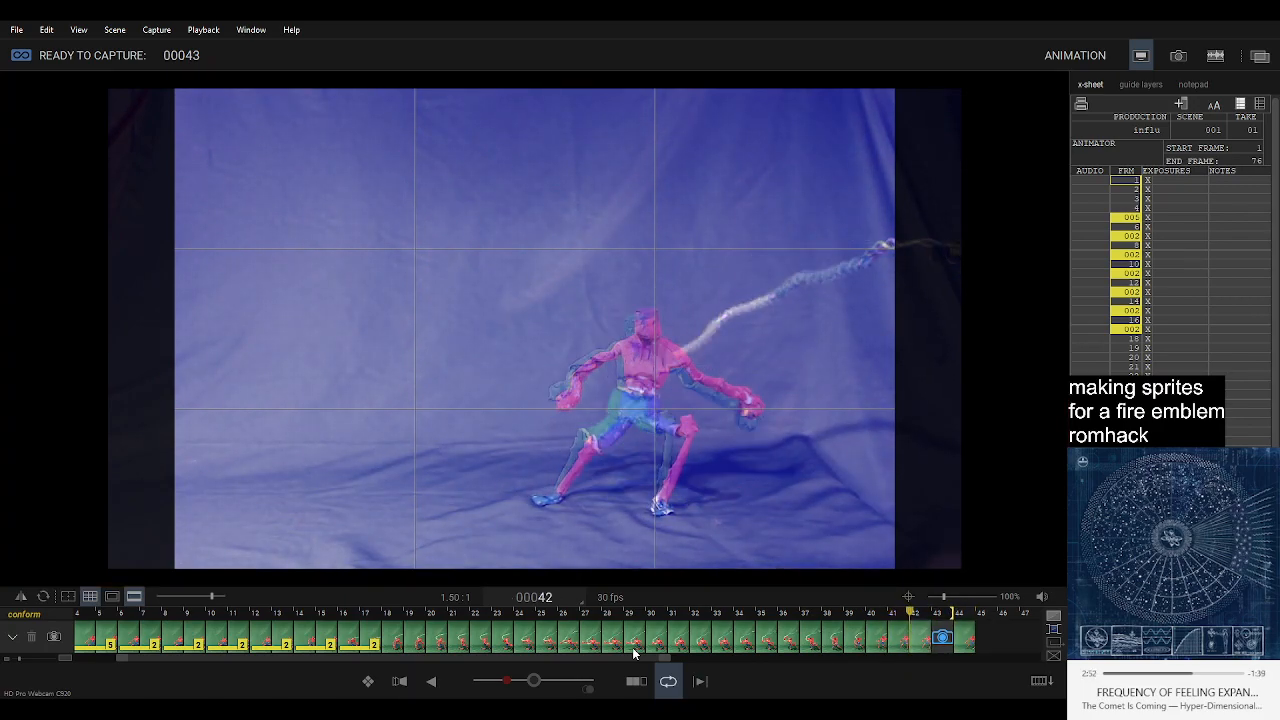
key("Right")
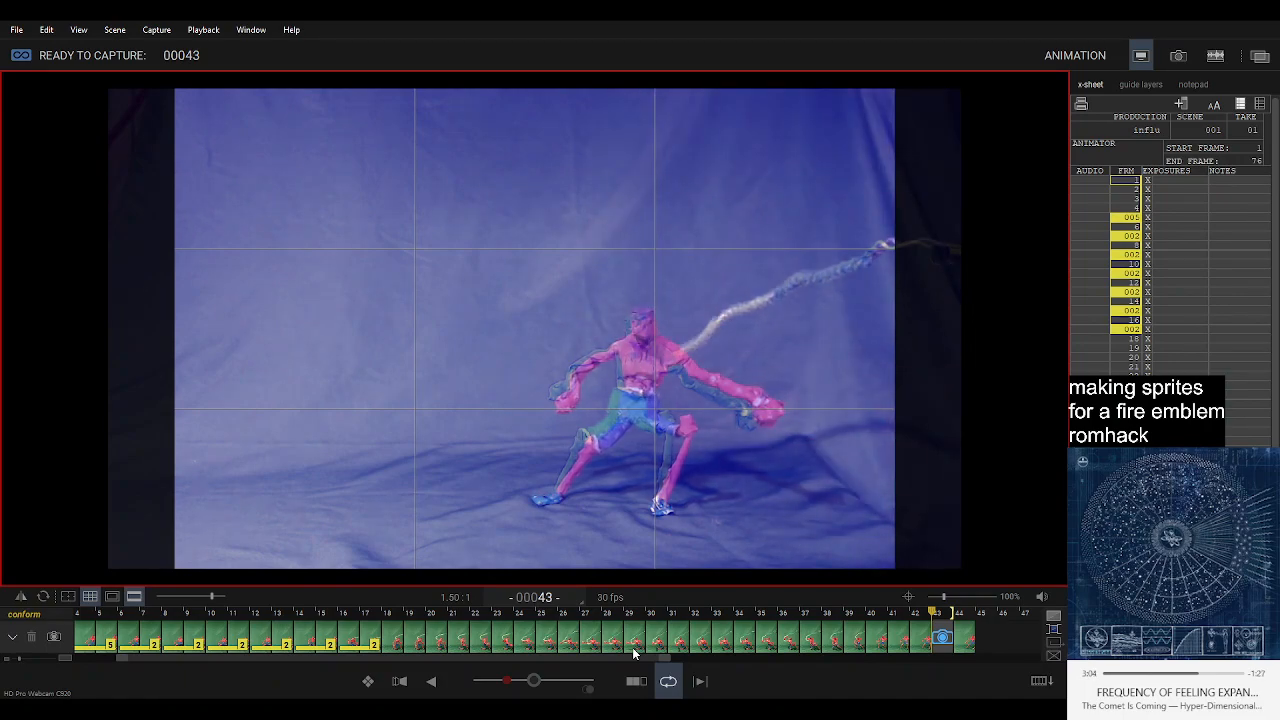
key("Return")
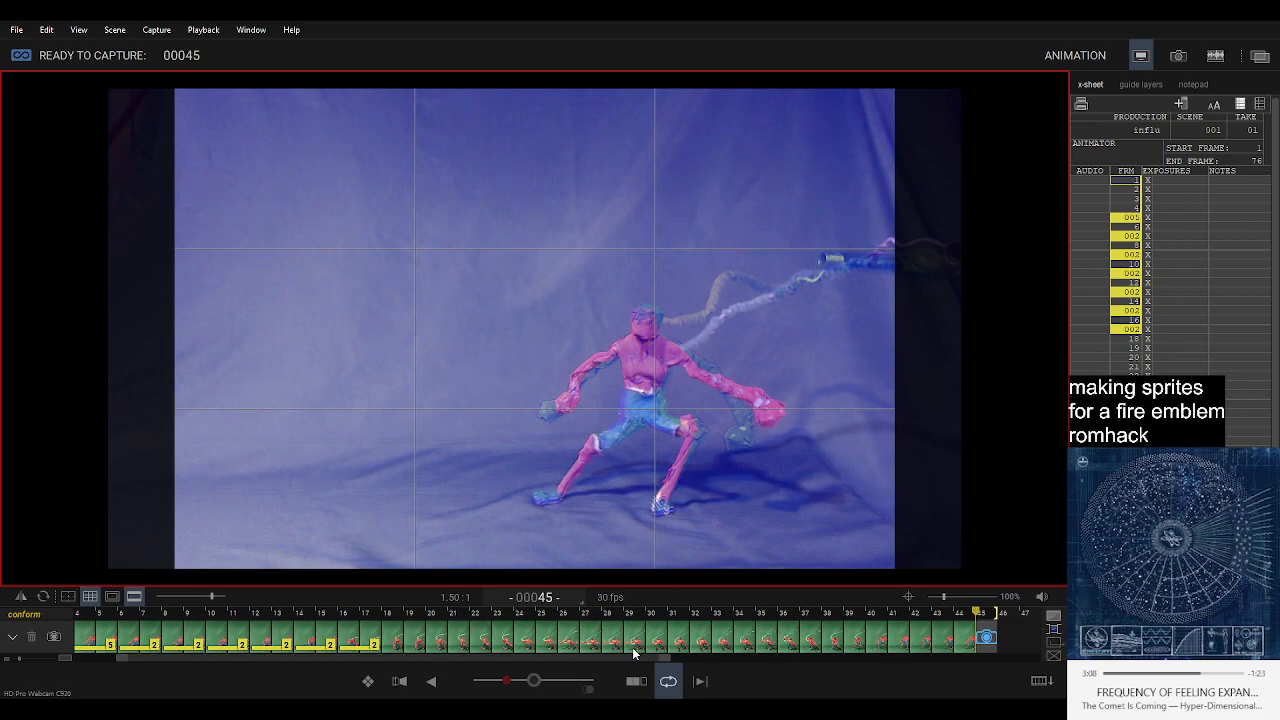
key("0")
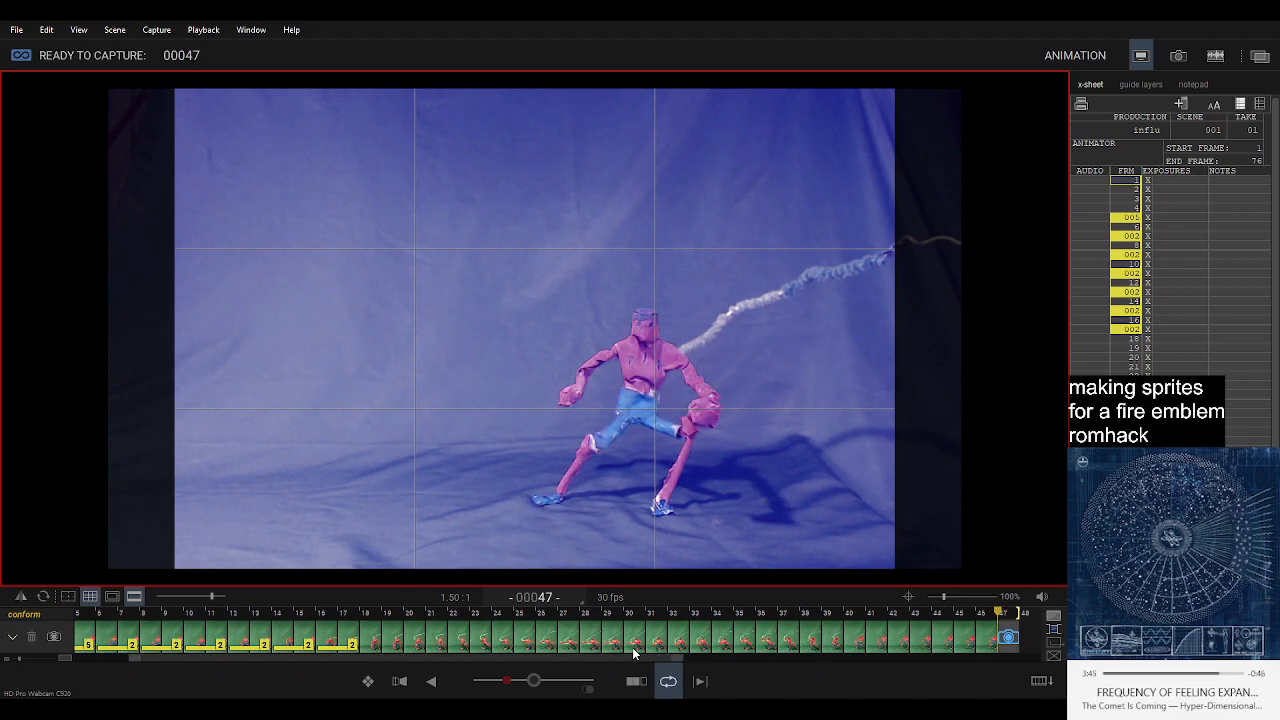
key("0")
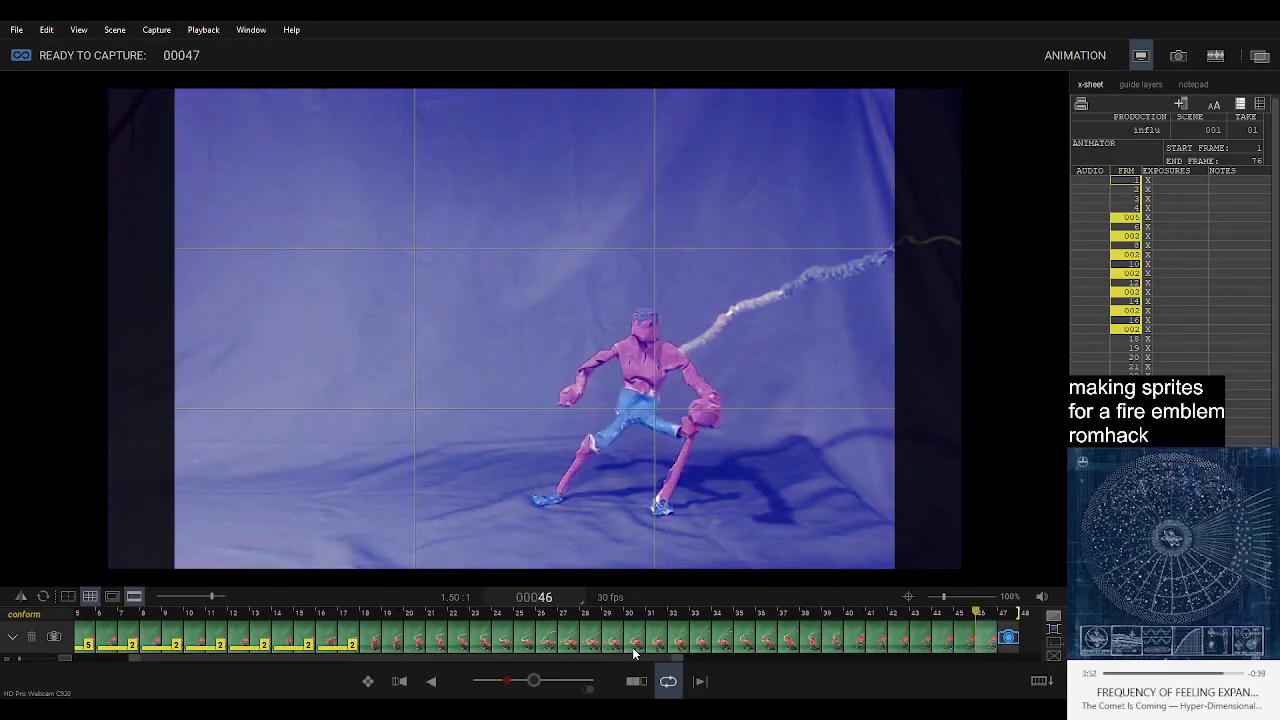
key("Delete")
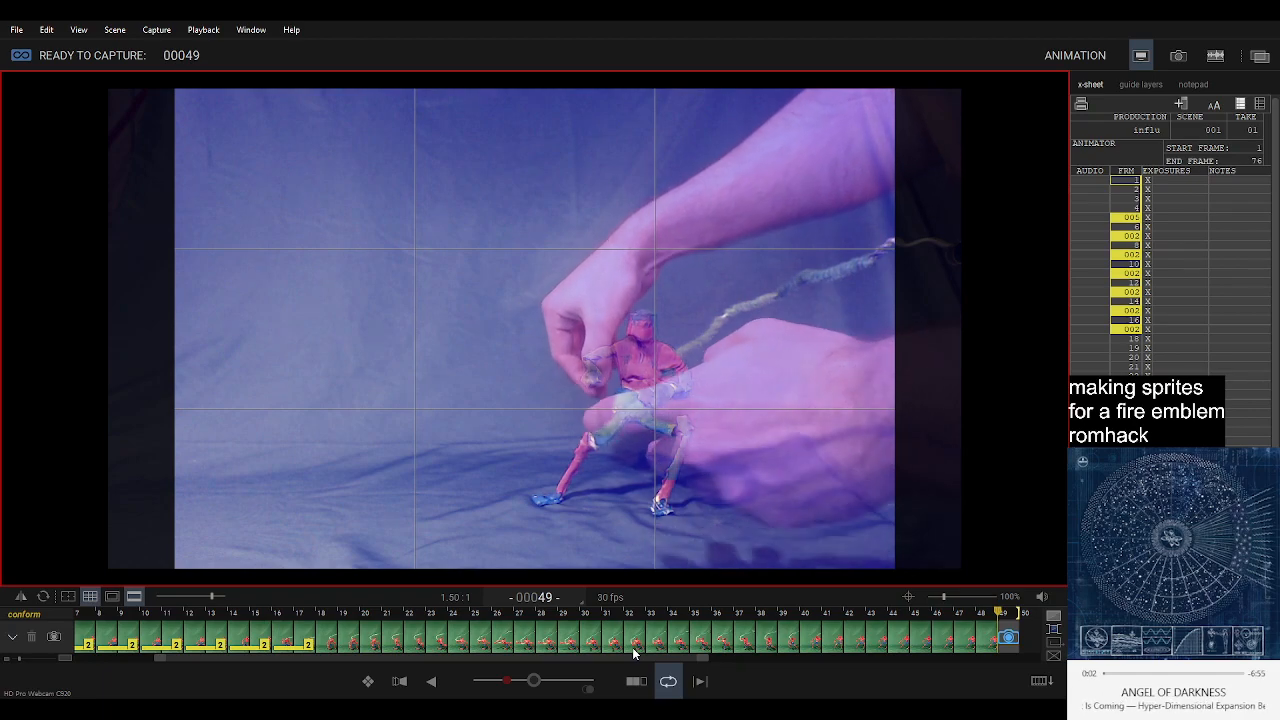
key("Return")
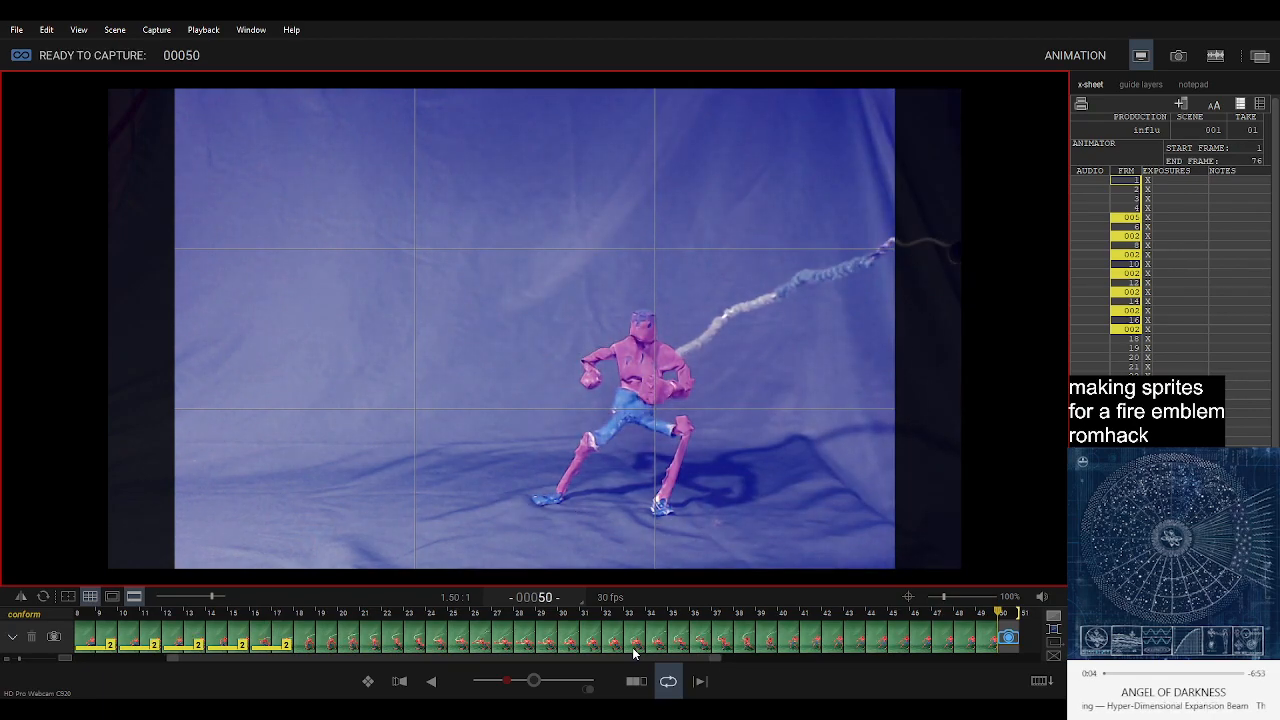
Play back the sequence and inspect frames 49 back to 44 one by one against the live pose.
key("space")
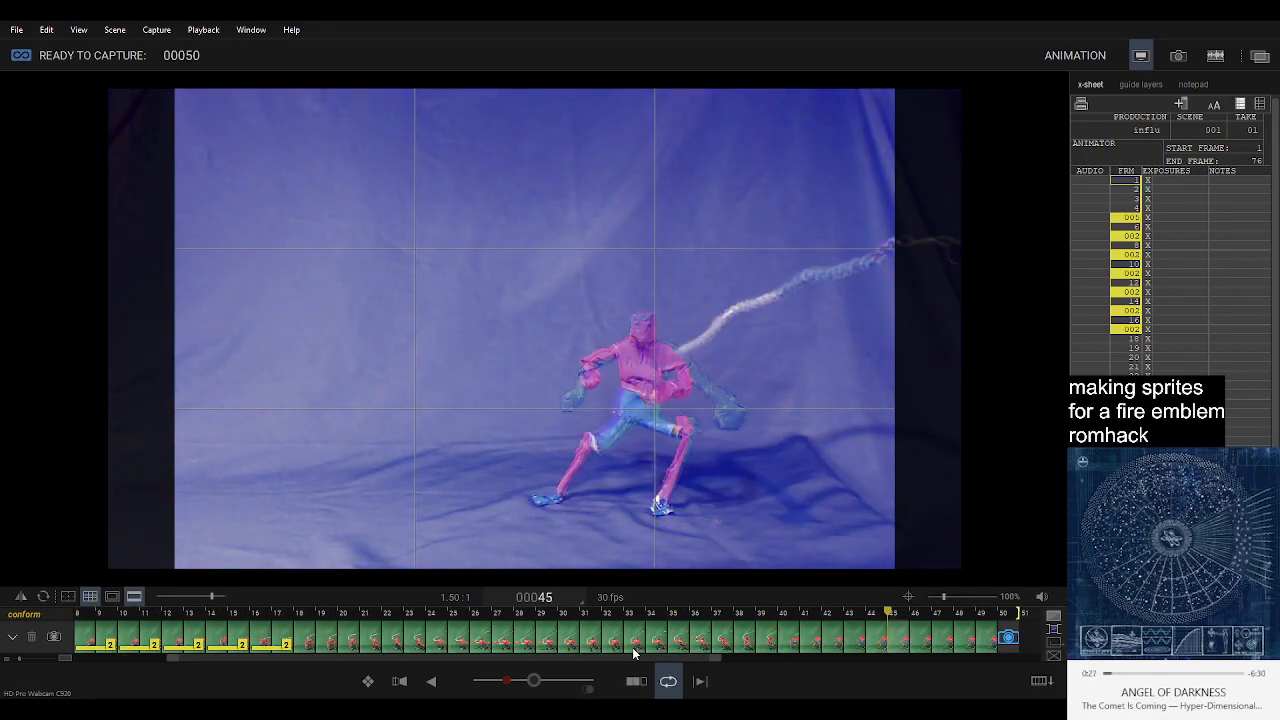
left_click(985, 645)
left_click(961, 647)
left_click(938, 647)
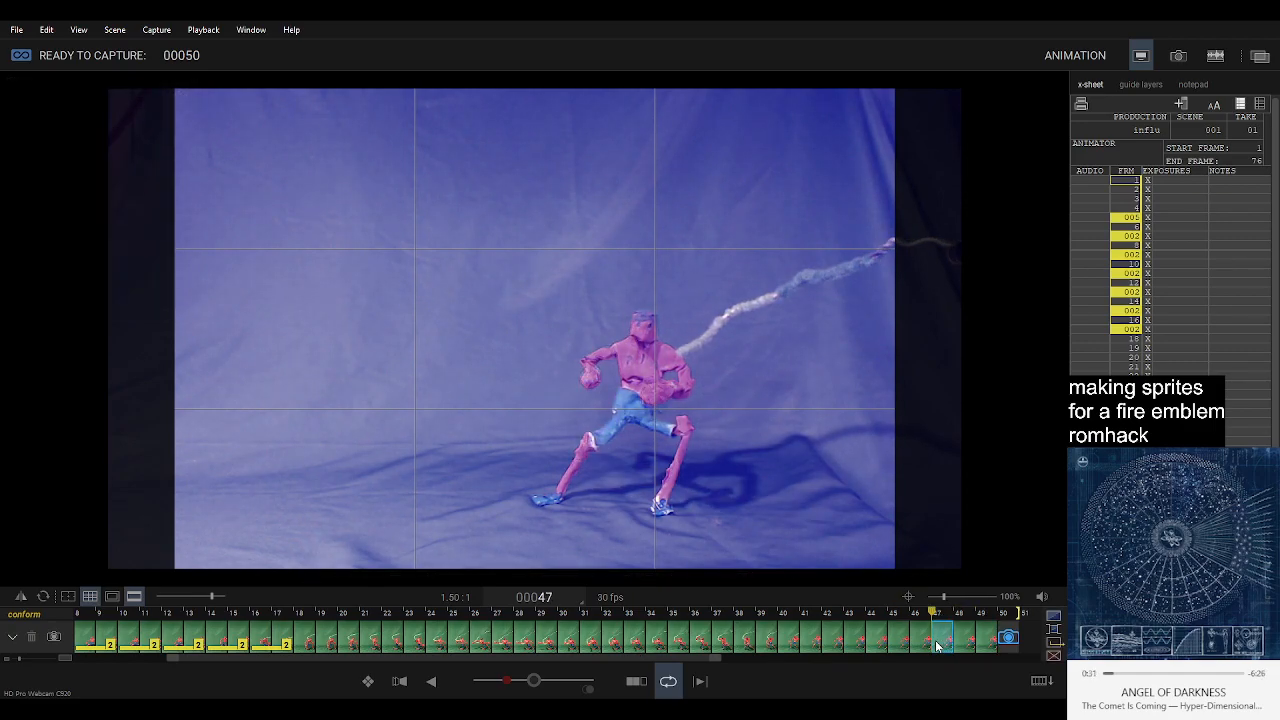
left_click(914, 645)
left_click(895, 645)
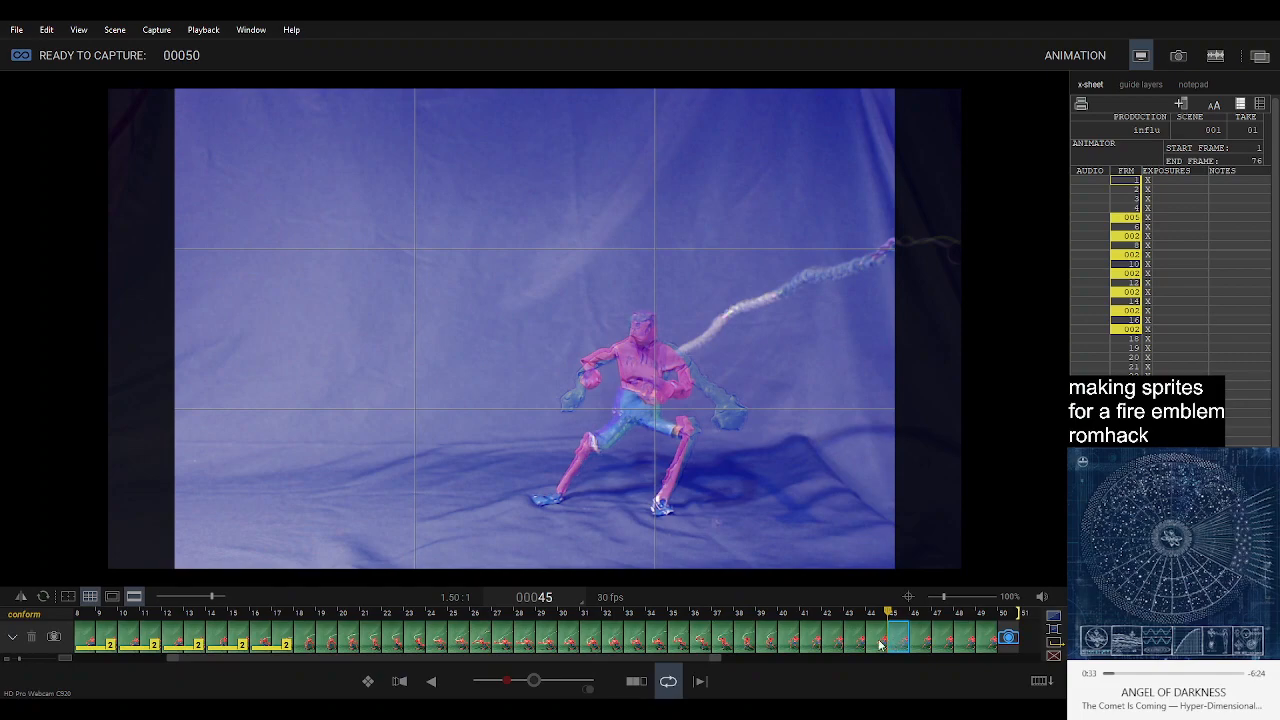
left_click(872, 646)
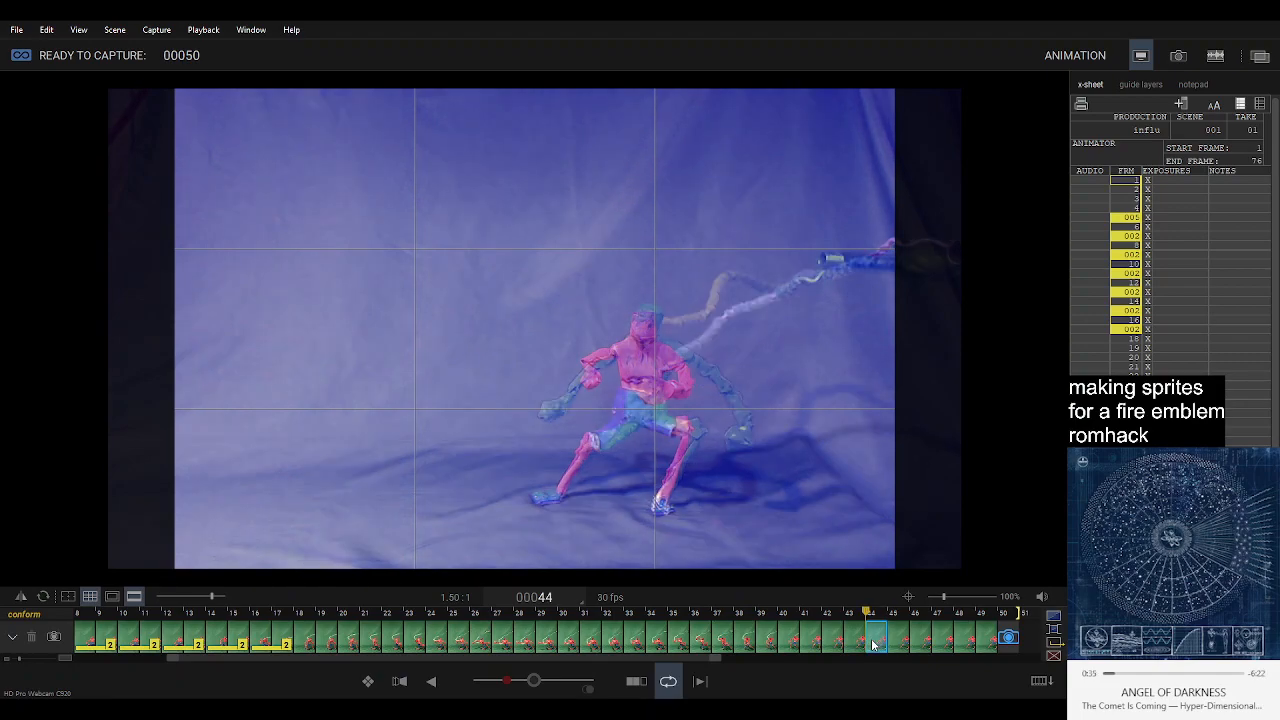
Select frames 45 to 49, try pasting copies of them at capture position 50, and undo the paste.
left_click(903, 646)
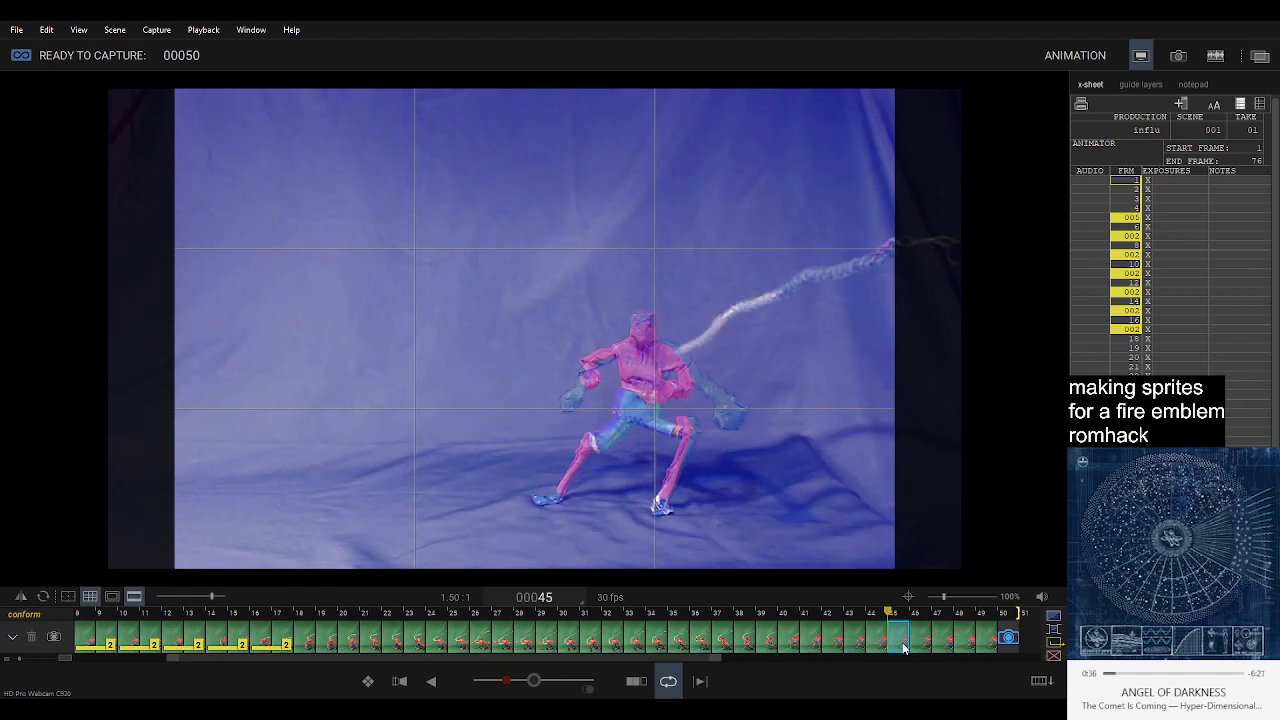
left_click(986, 644, "shift")
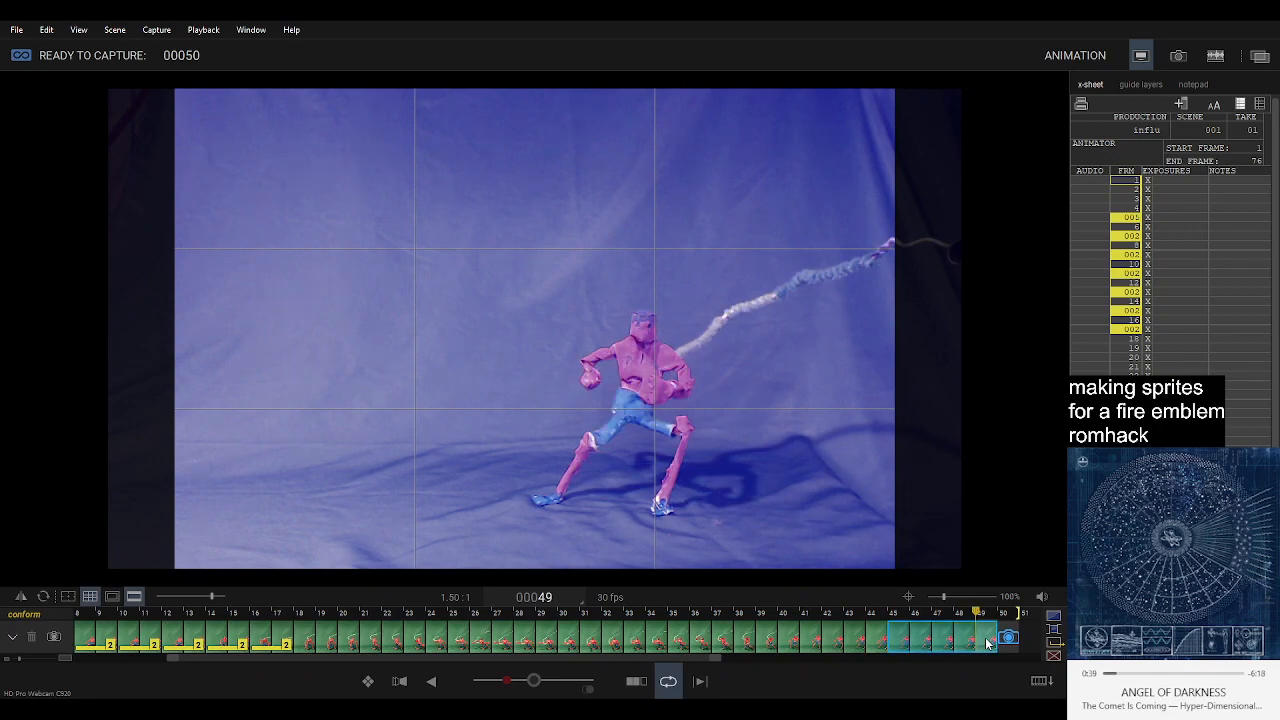
left_click(1002, 642)
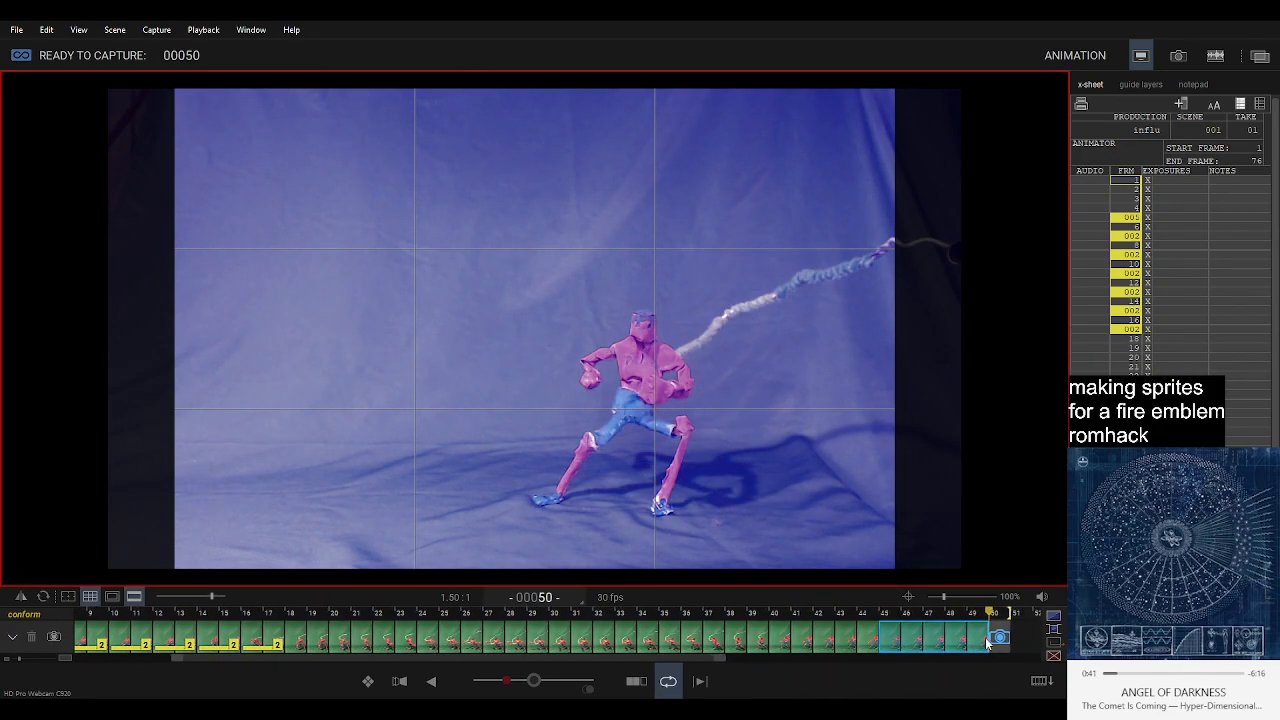
key("Left")
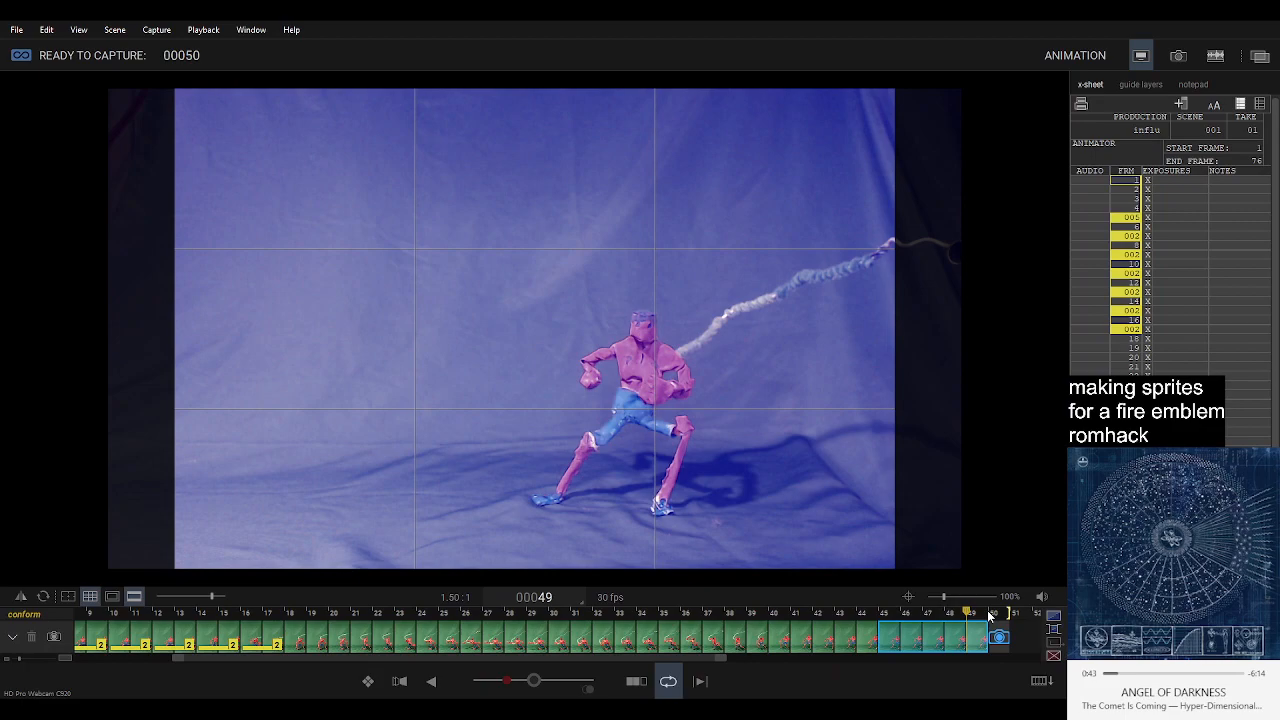
key("Right")
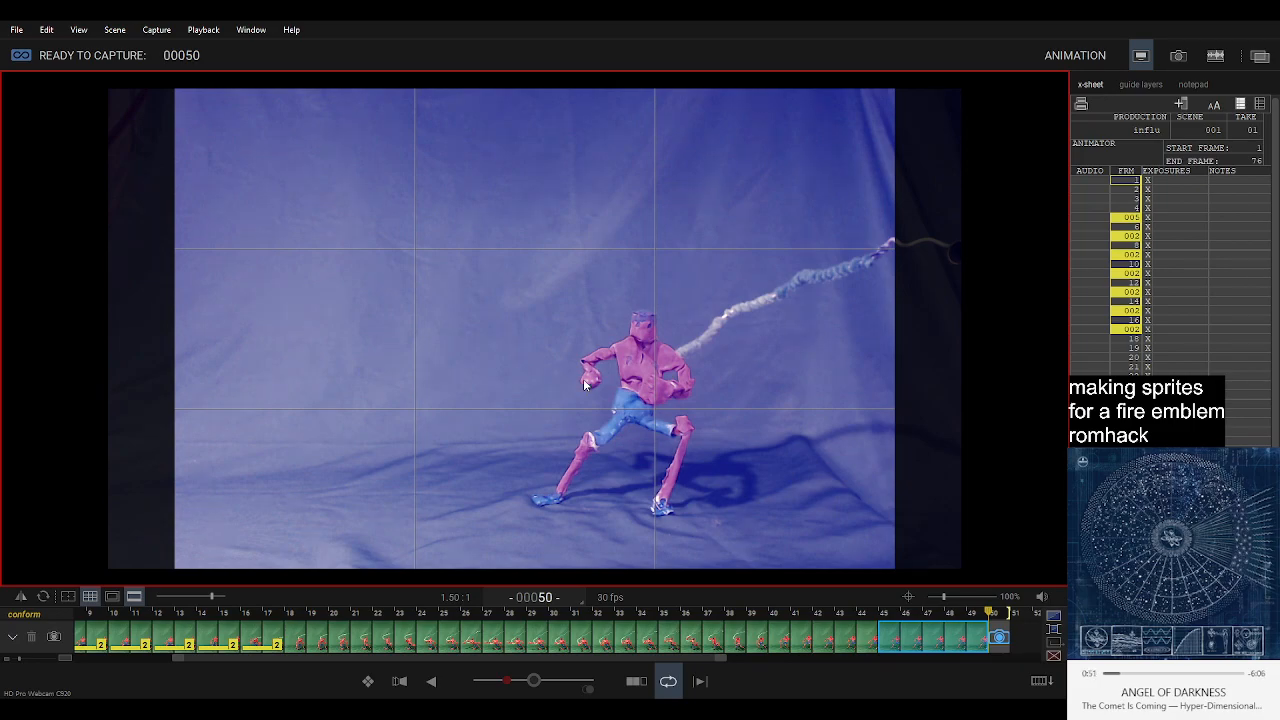
key("ctrl+v")
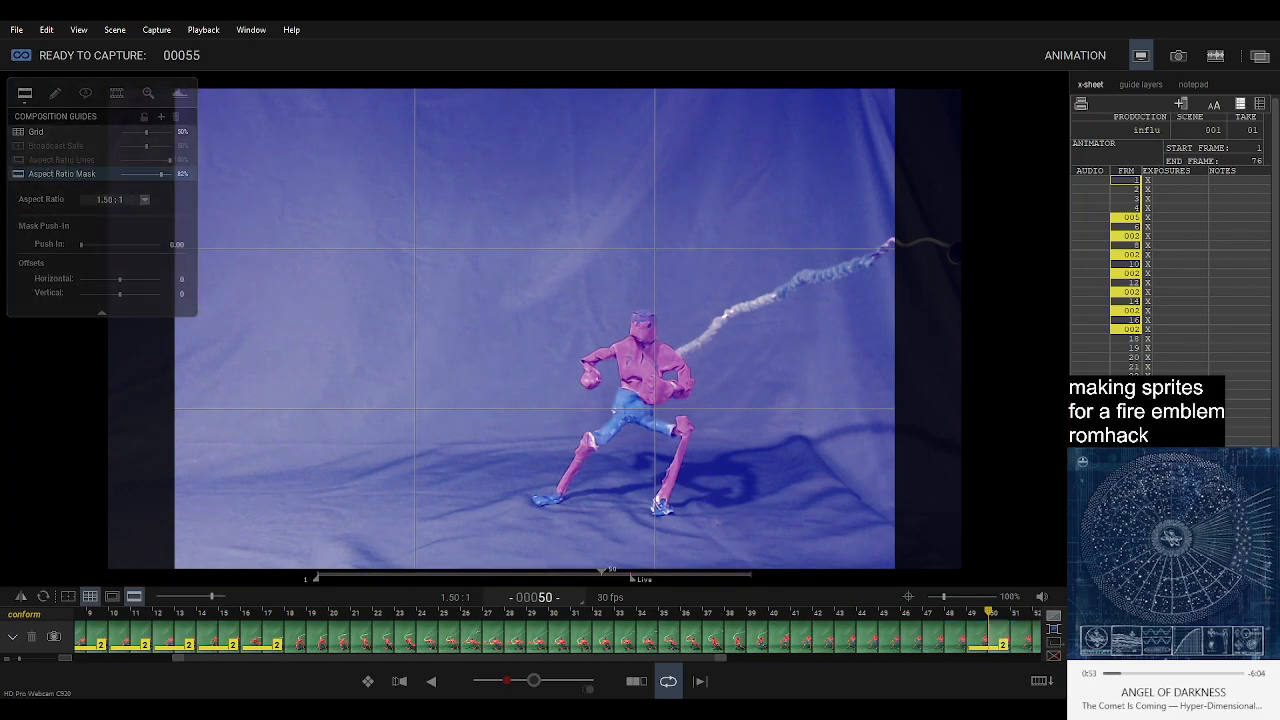
key("ctrl+z")
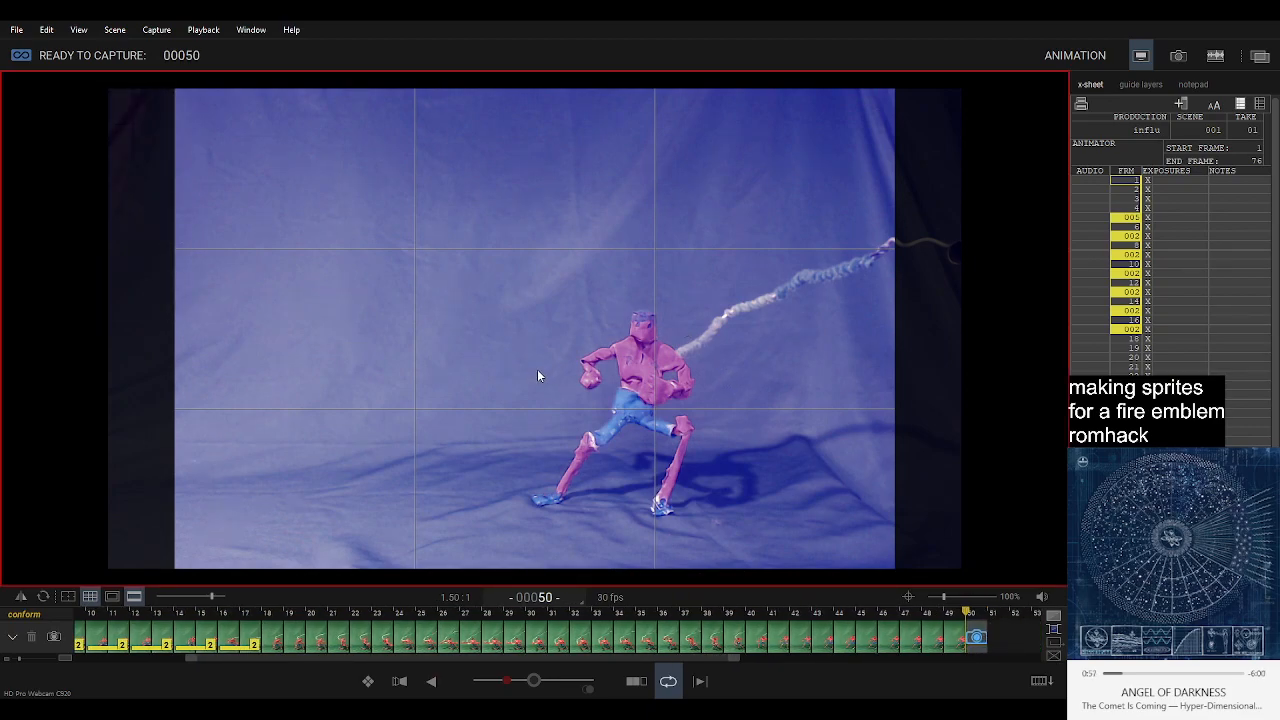
Paste the copied frames 45 to 49 in reverse order as frames 50 to 54 and check them by stepping and playback.
key("ctrl+v")
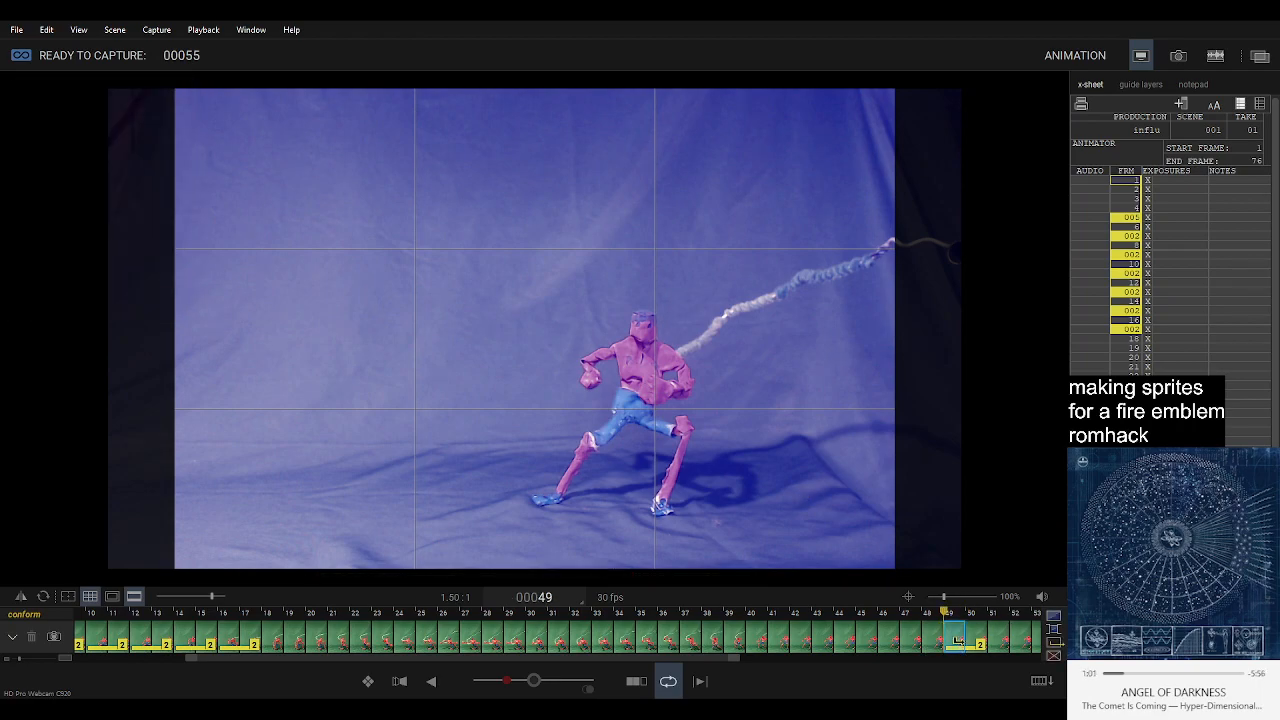
key("Right")
key("Right")
key("Right")
key("Right")
key("Right")
key("Left")
key("Left")
key("Left")
key("Left")
key("Left")
key("Left")
key("Left")
key("Left")
key("Left")
key("Left")
key("Left")
key("Left")
key("Left")
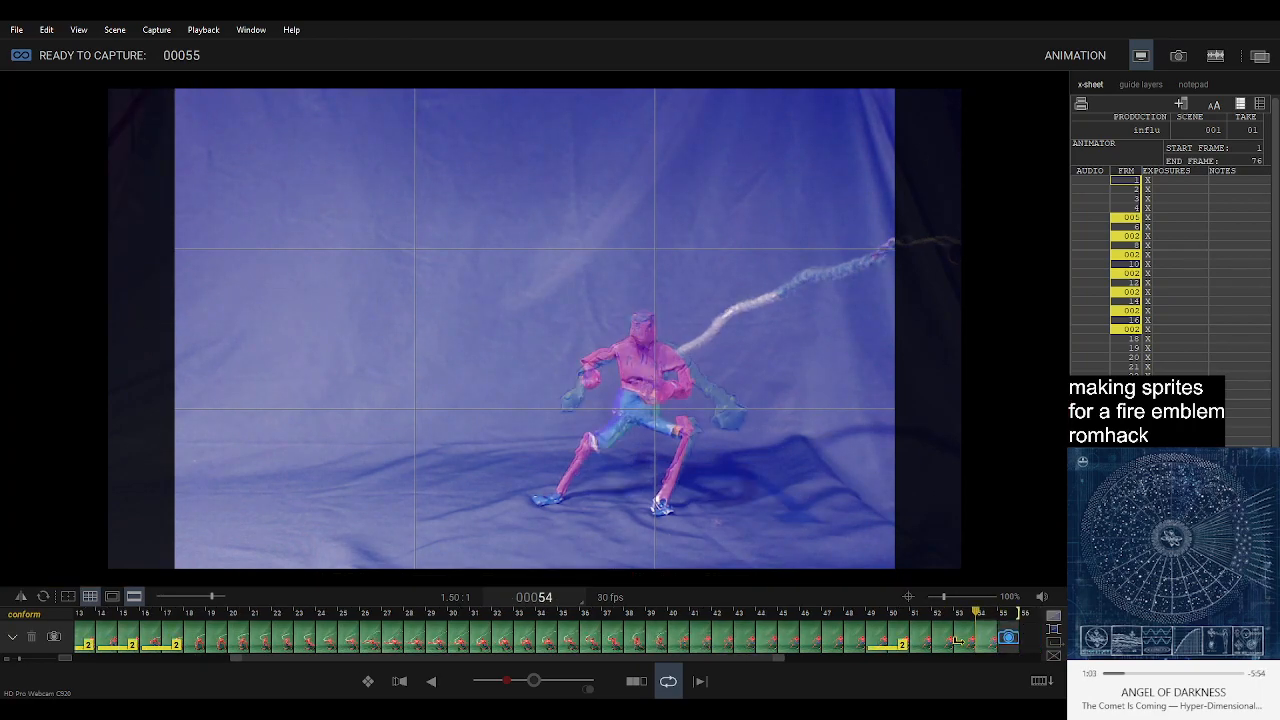
key("Left")
key("Left")
key("Left")
key("Left")
key("Left")
key("Left")
key("Left")
key("Left")
key("Left")
key("Left")
key("Left")
key("Left")
key("Left")
key("Left")
key("Left")
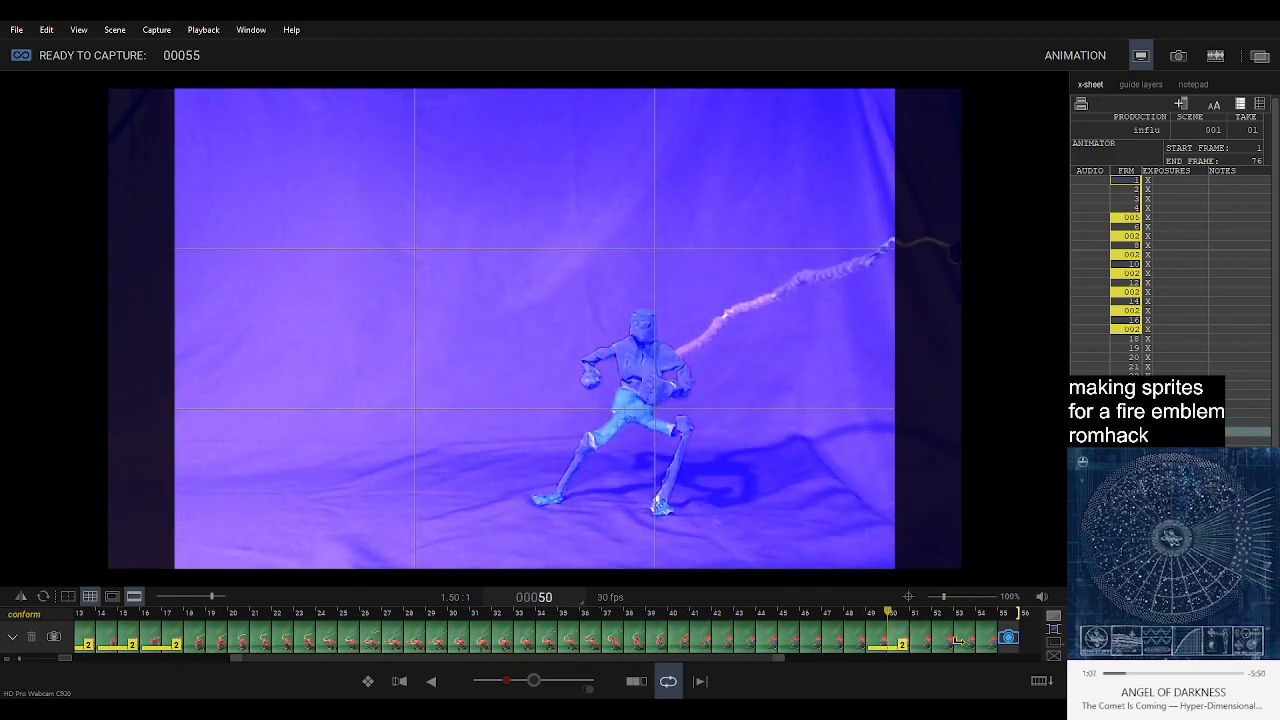
key("space")
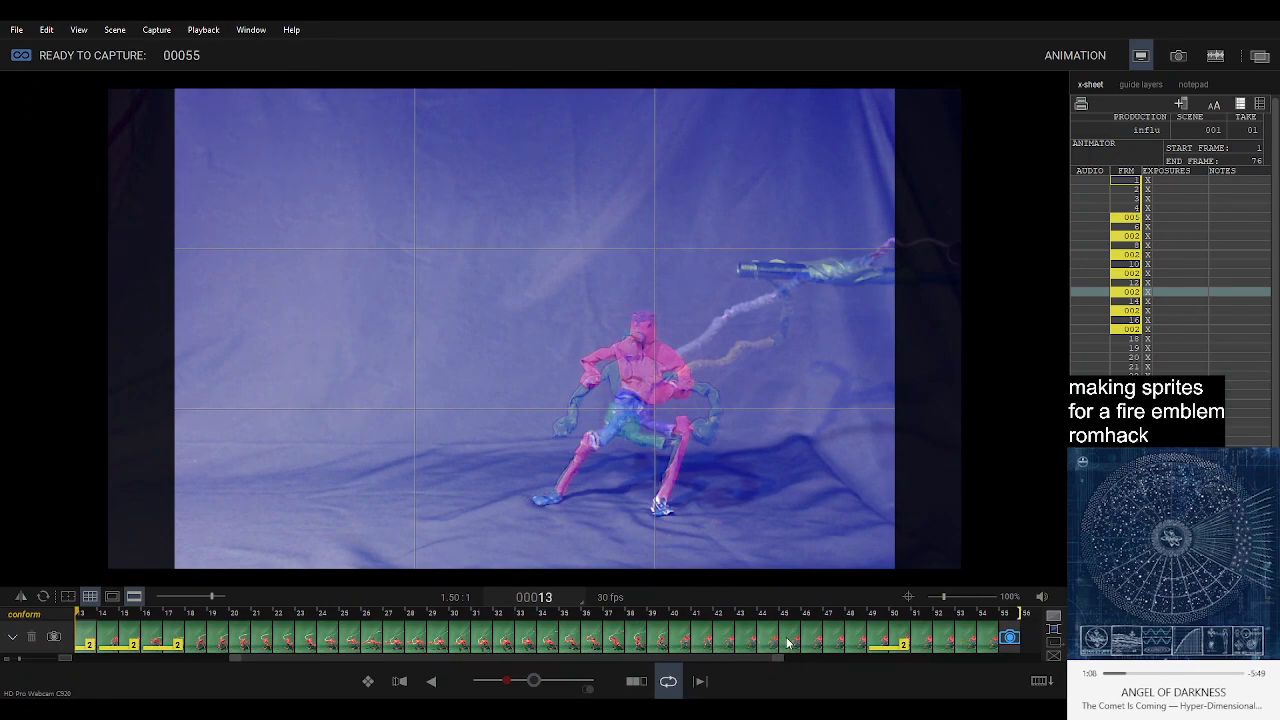
key("space")
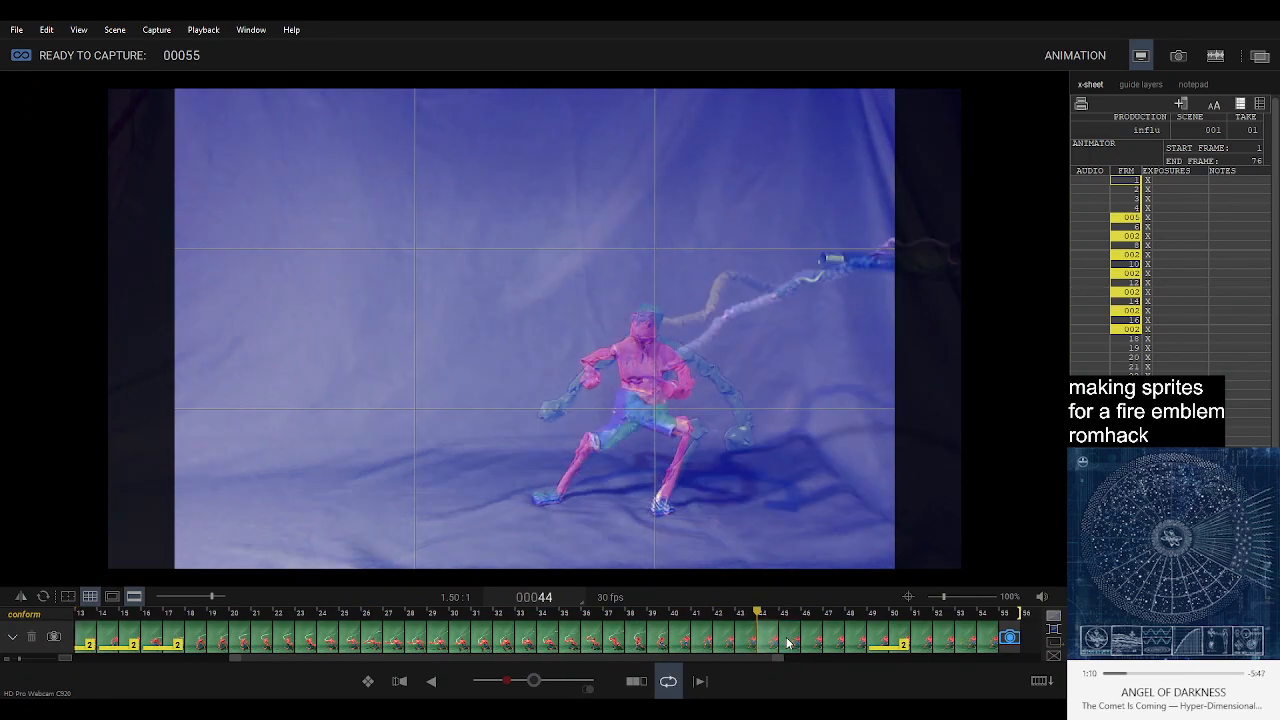
Copy the starting-pose frame 44 and paste held copies of it from frame 56 onward.
key("Right")
scroll(944, 641, "down", 2)
left_click(985, 620)
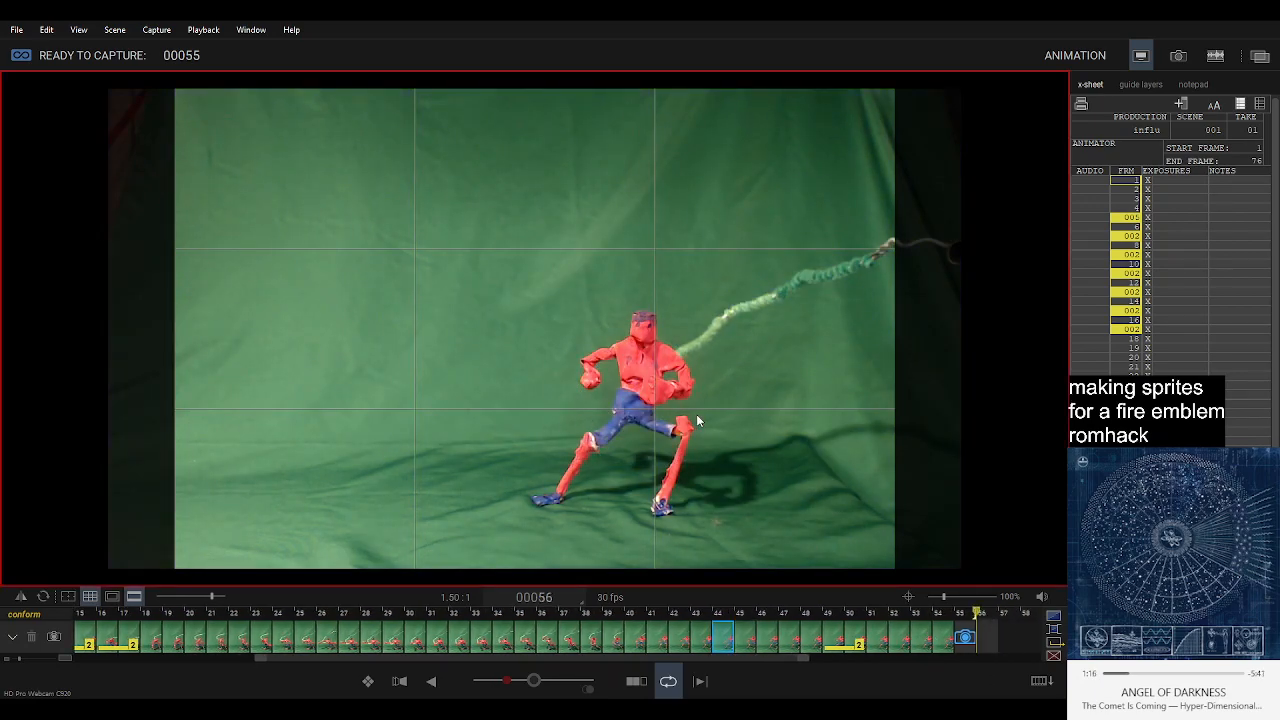
key("3")
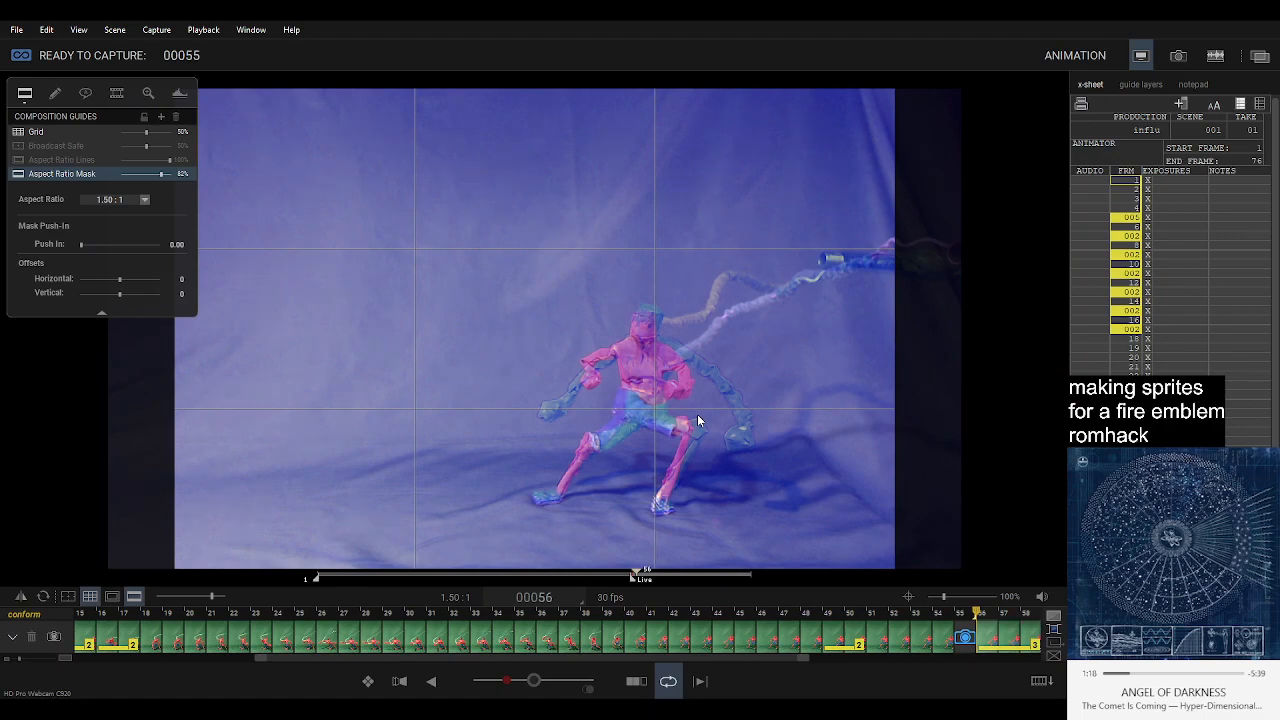
Delete three frames one at a time around frames 49 to 51 to shorten the reversed return.
left_click(962, 631)
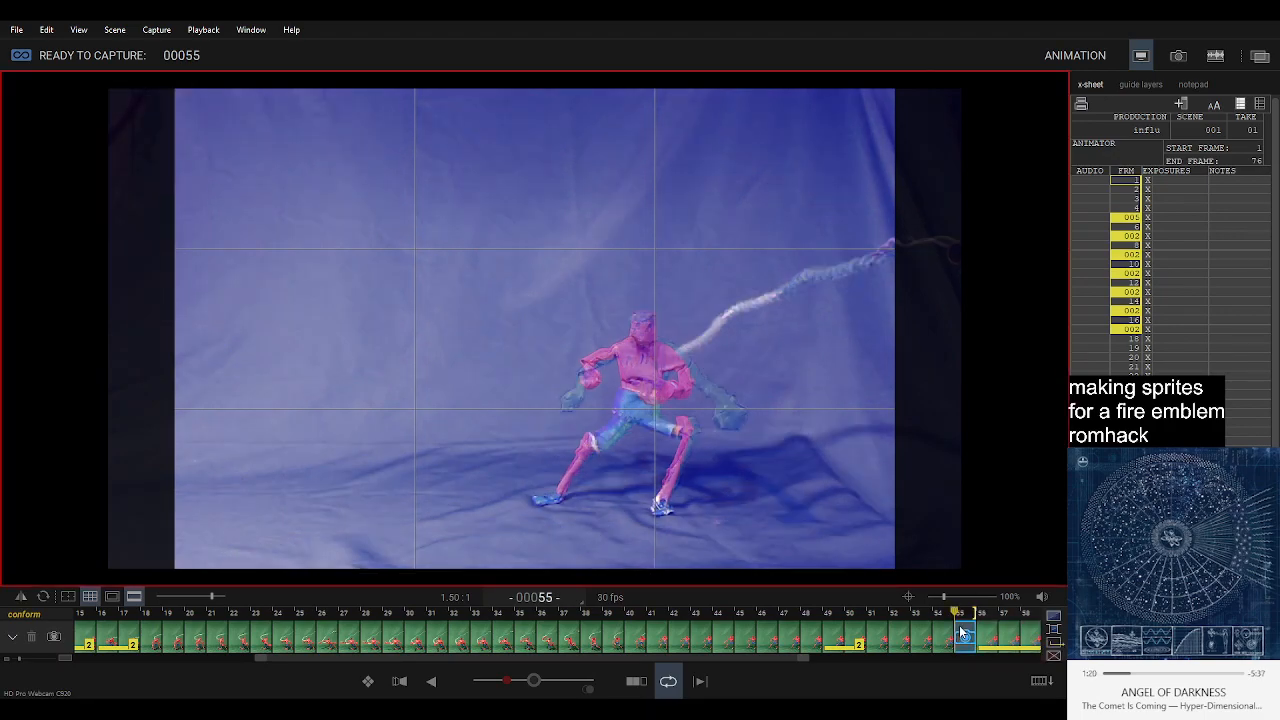
key("Delete")
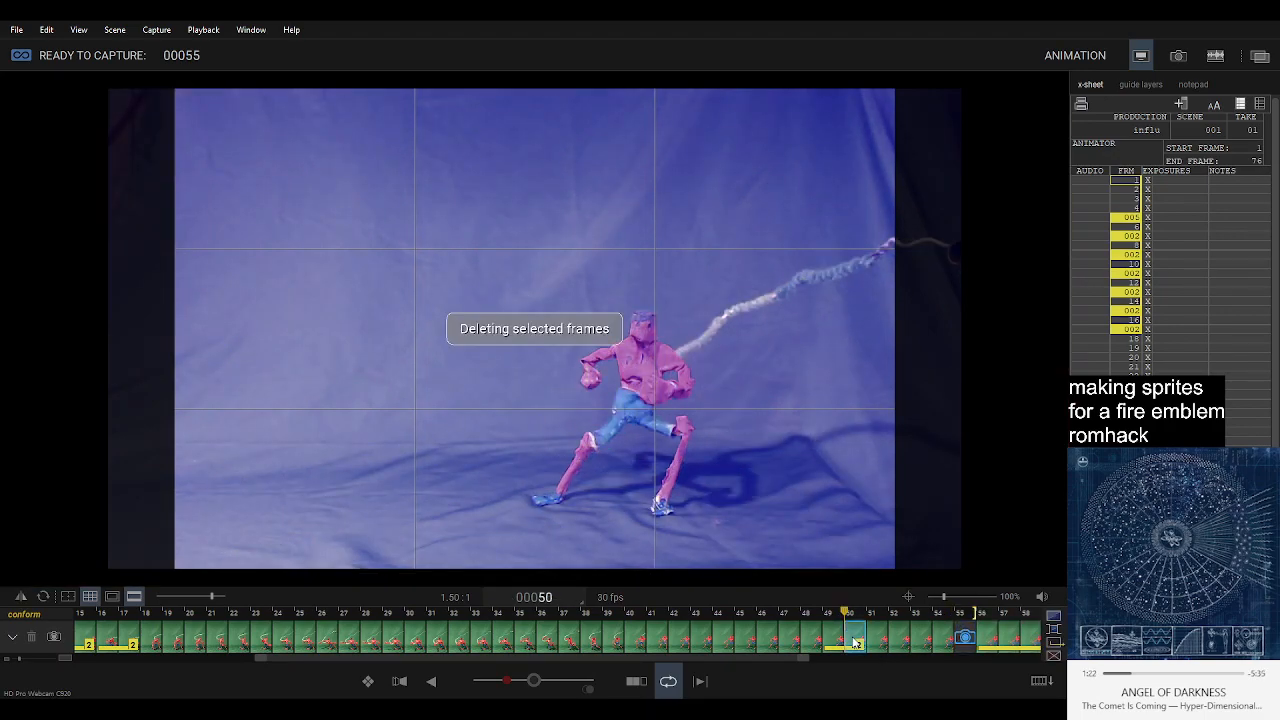
left_click(832, 638)
key("Delete")
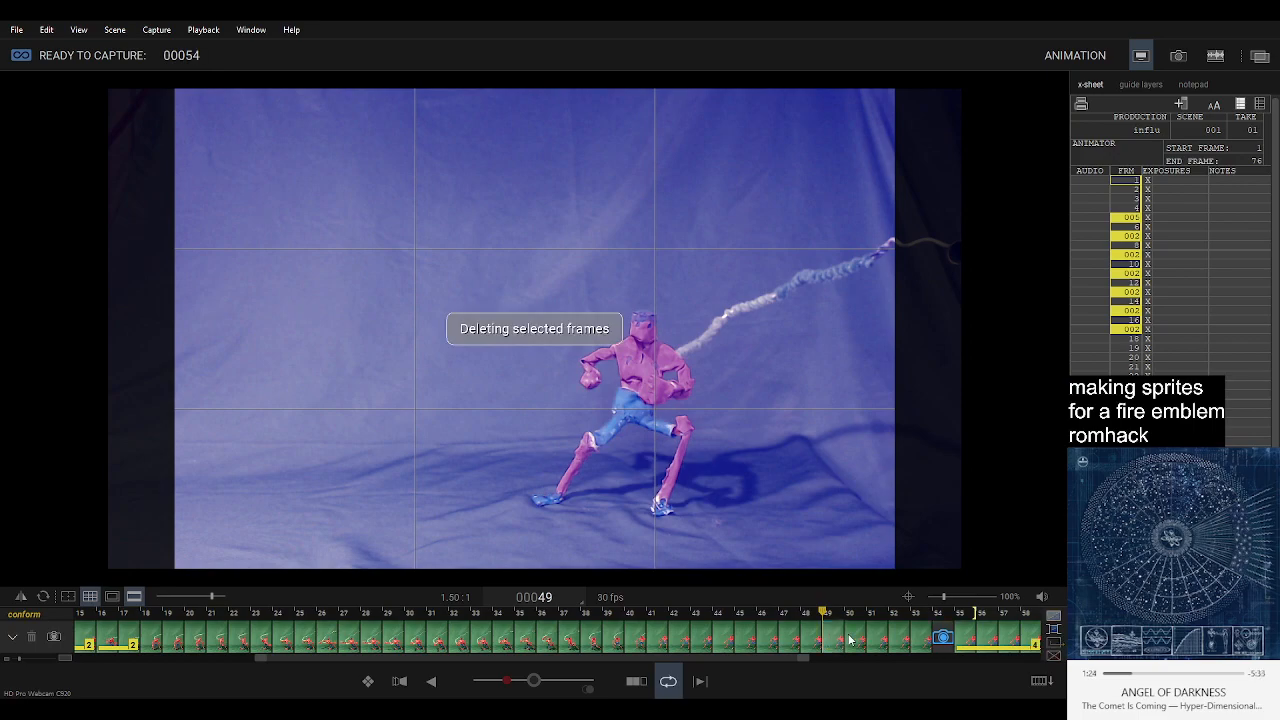
left_click(859, 644)
key("Delete")
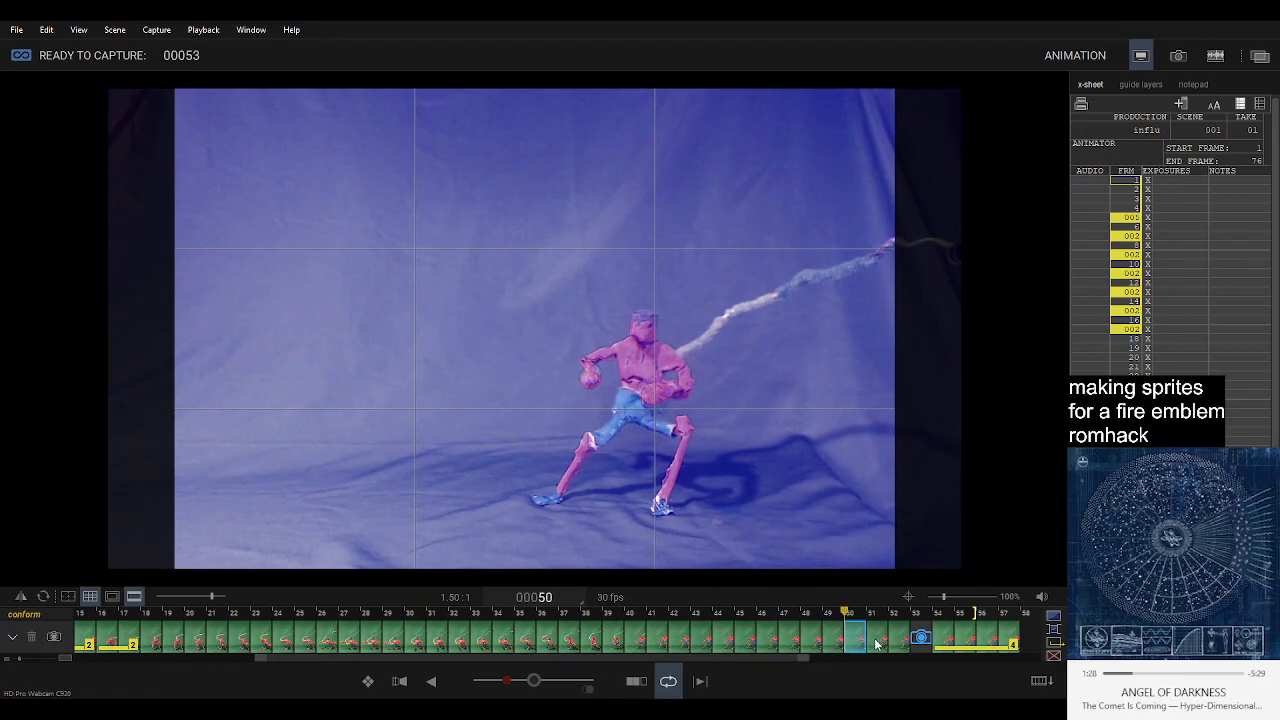
left_click(877, 642)
key("Delete")
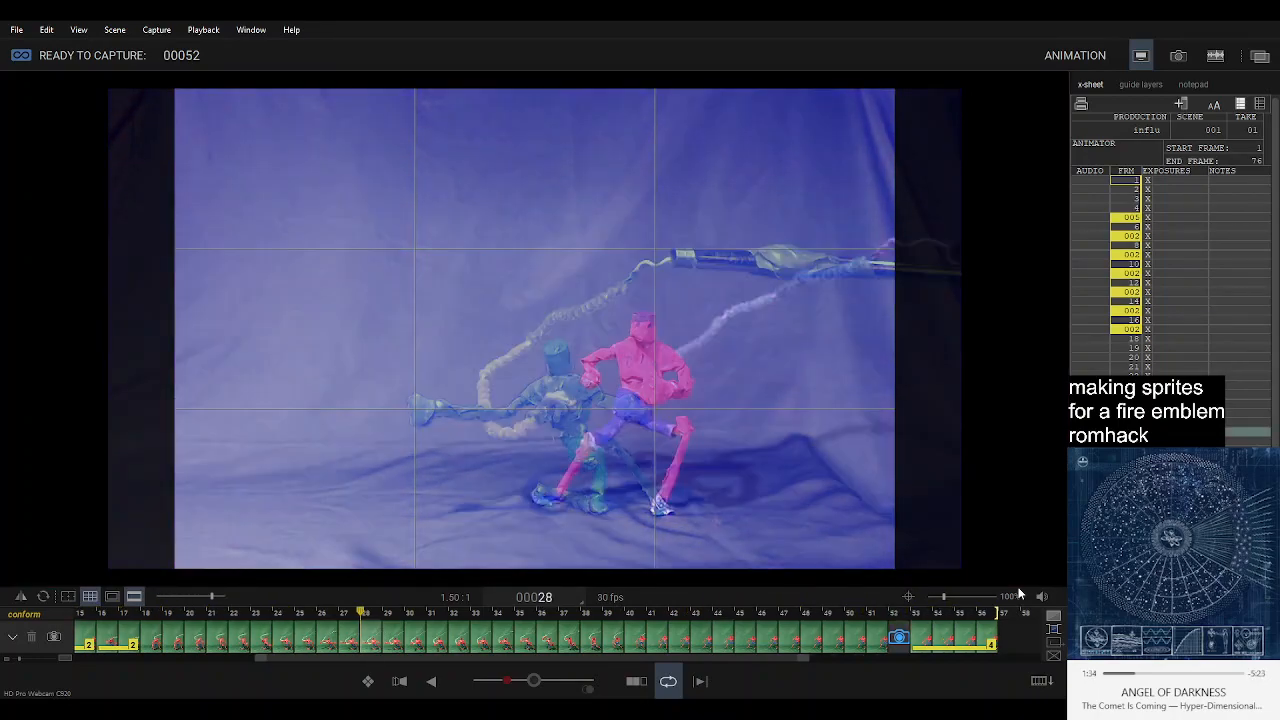
Paste more held copies of the starting pose at frame 57 and play back the sequence.
left_click(989, 645)
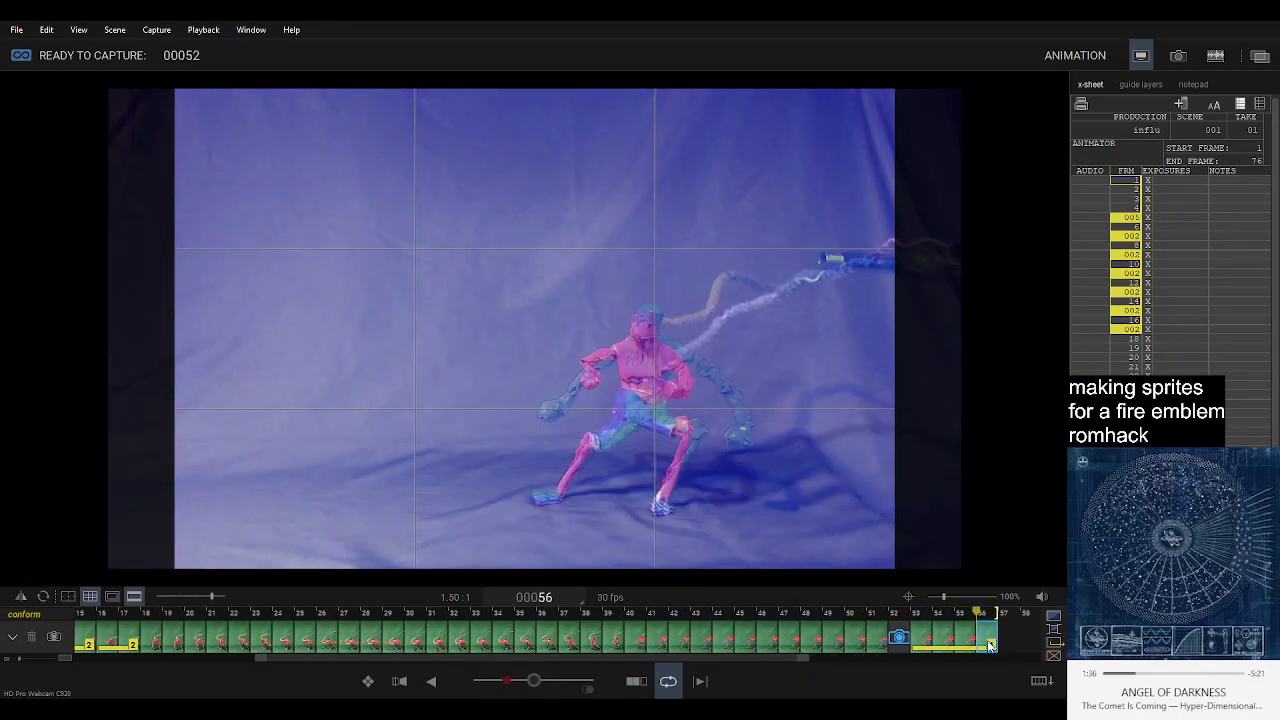
key("Right")
key("ctrl+v")
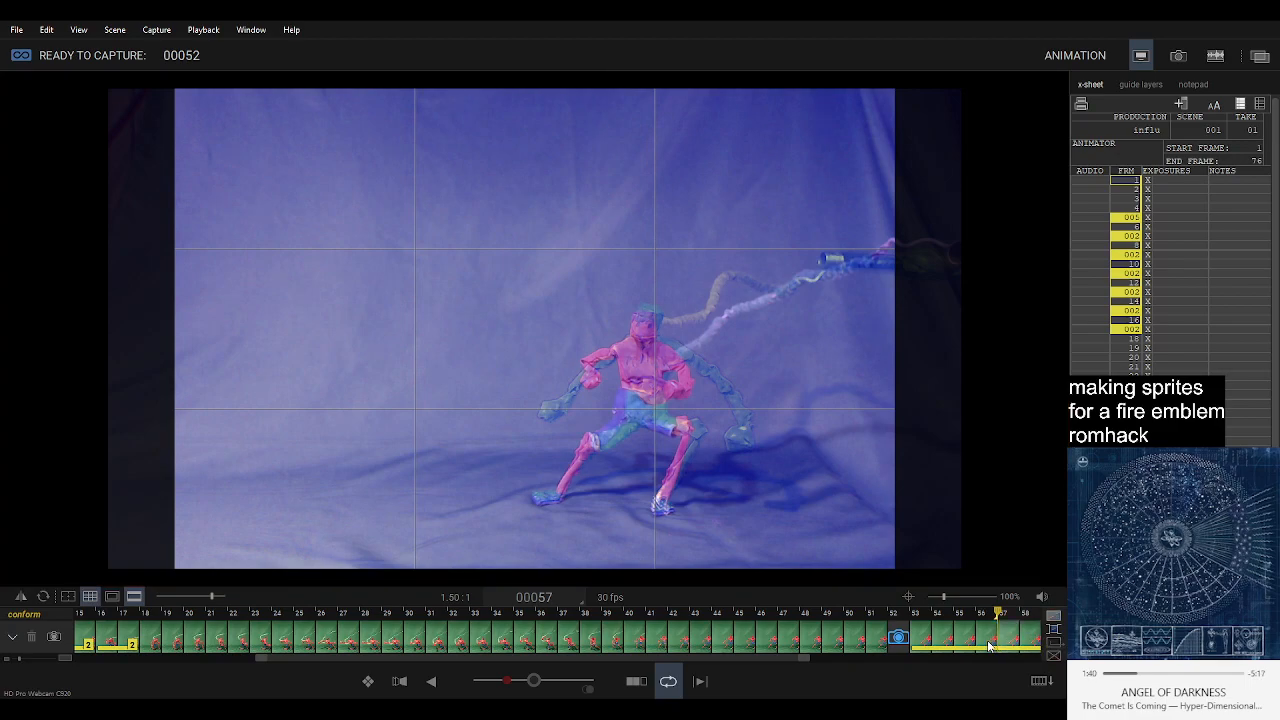
key("0")
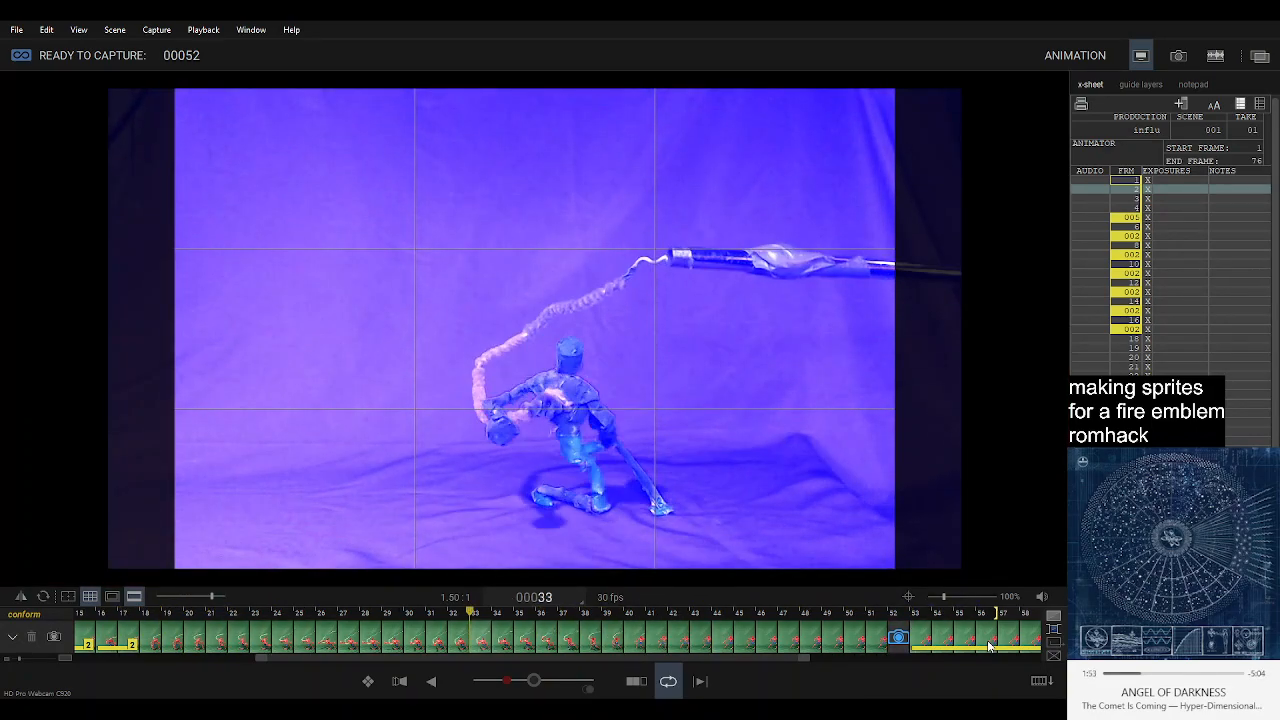
Move the capture position from frame 52 past the held starting-pose frames to 63, deleting the empty frame 52.
left_click(896, 642)
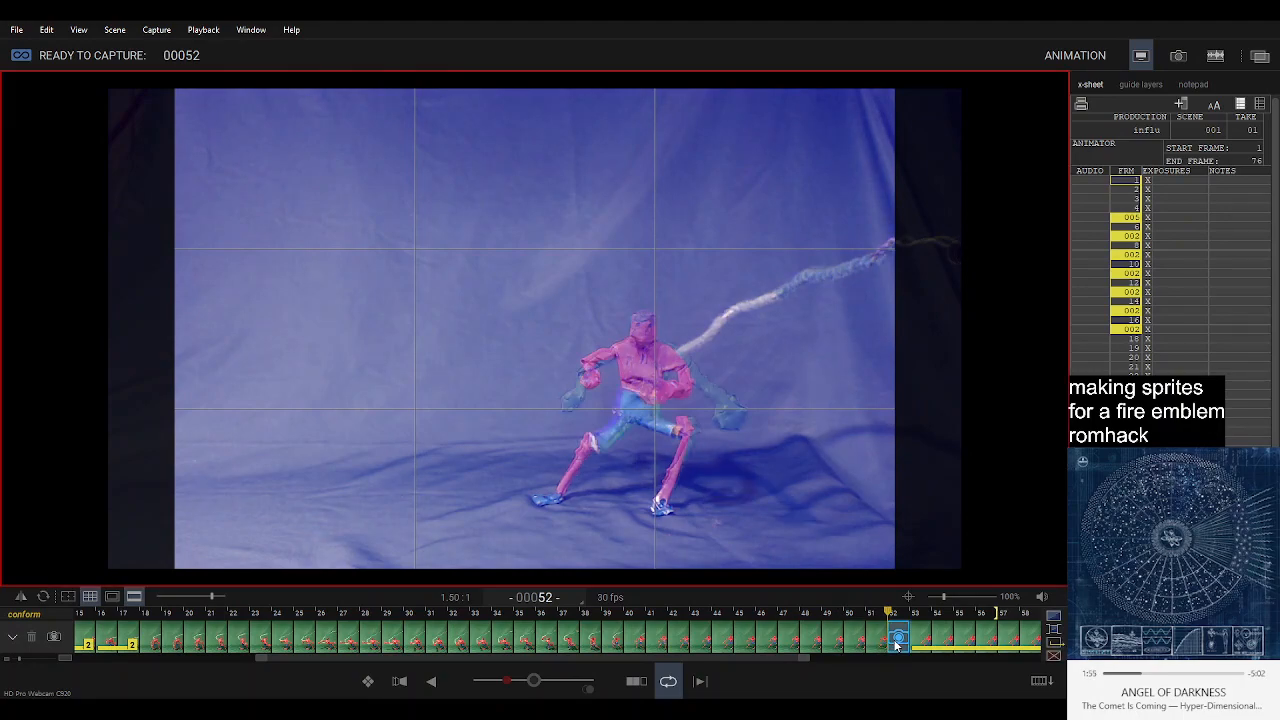
left_click_drag(895, 650, 1038, 642)
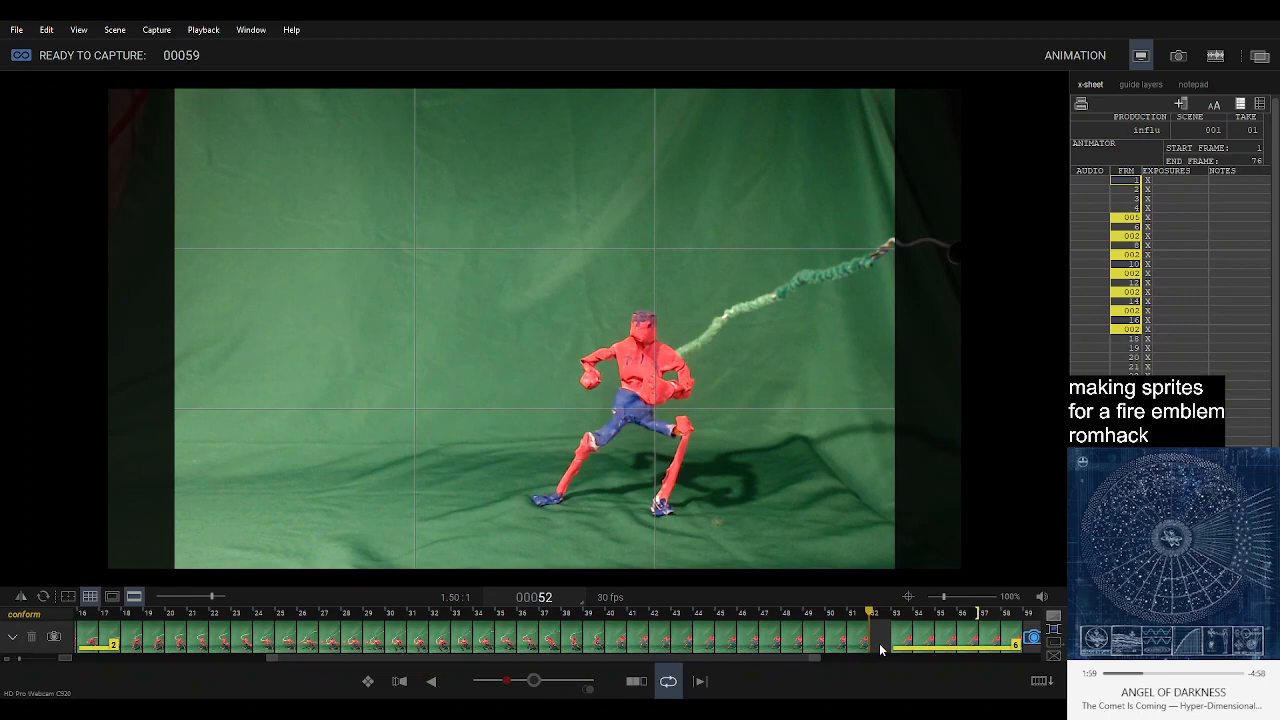
key("Delete")
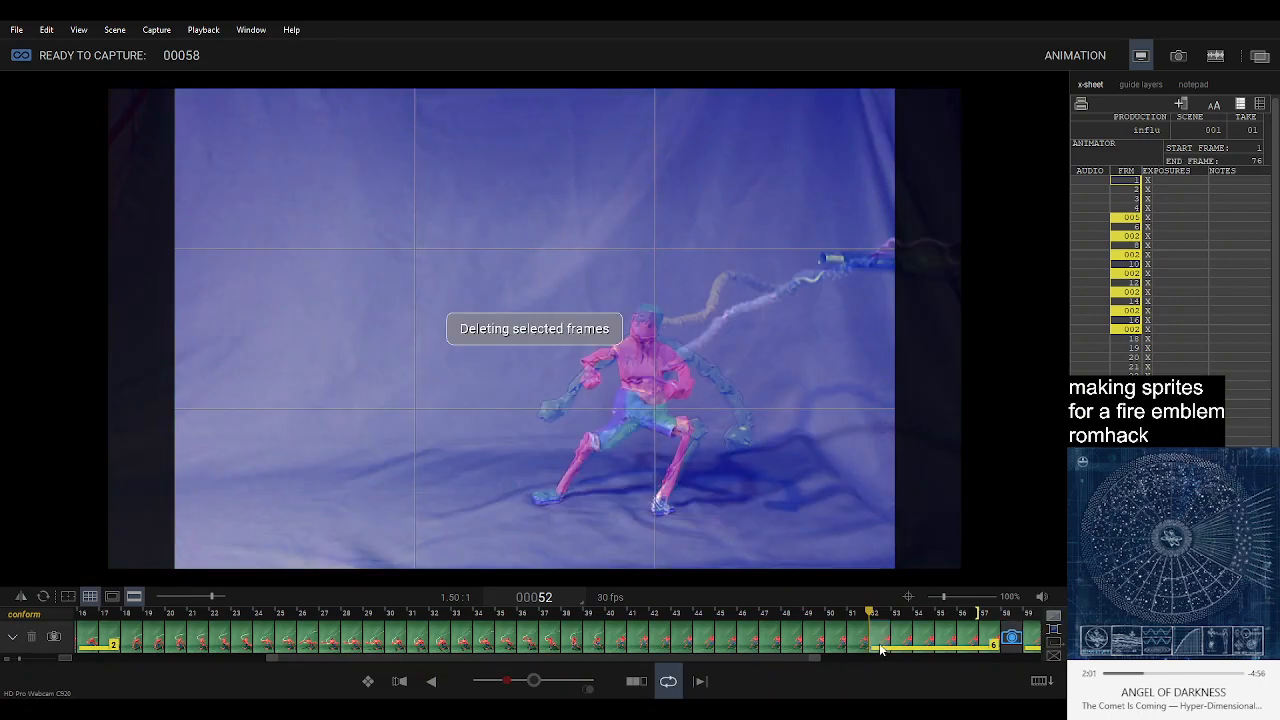
left_click(1012, 640)
key("Delete")
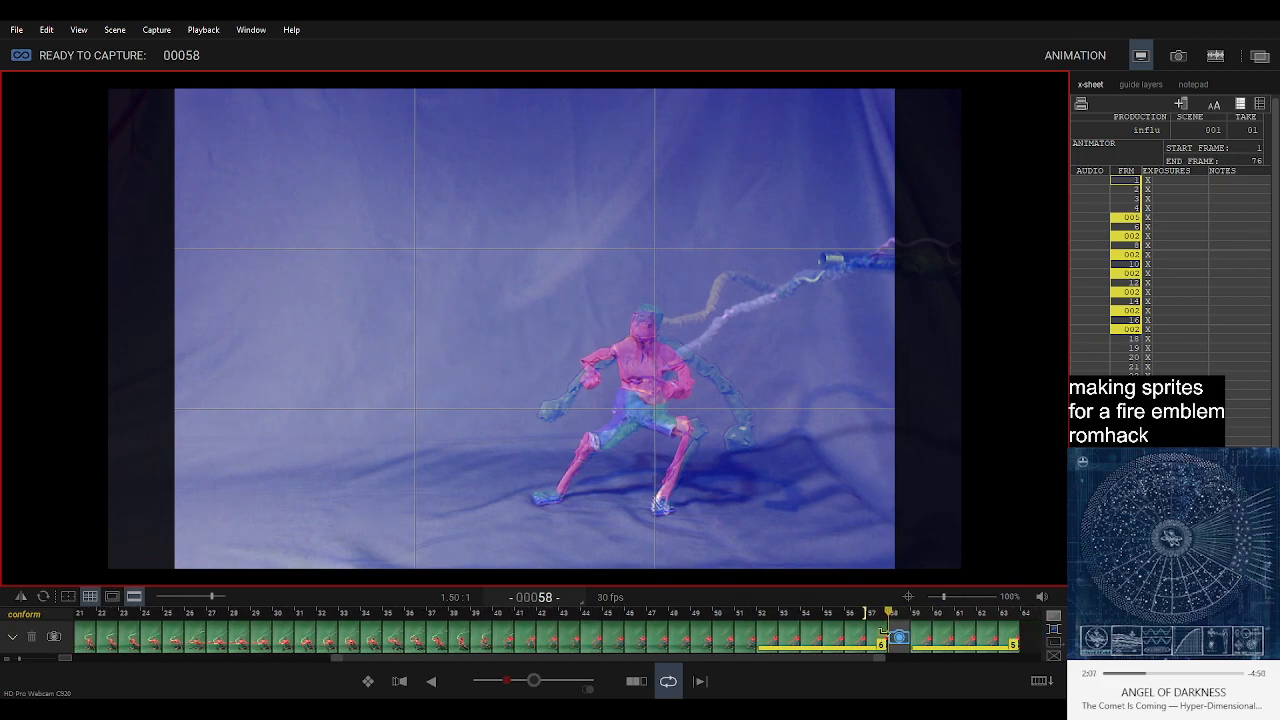
mouse_move(1046, 648)
left_mouse_down()
mouse_move(898, 638)
mouse_move(1016, 606)
mouse_move(1022, 634)
left_mouse_up()
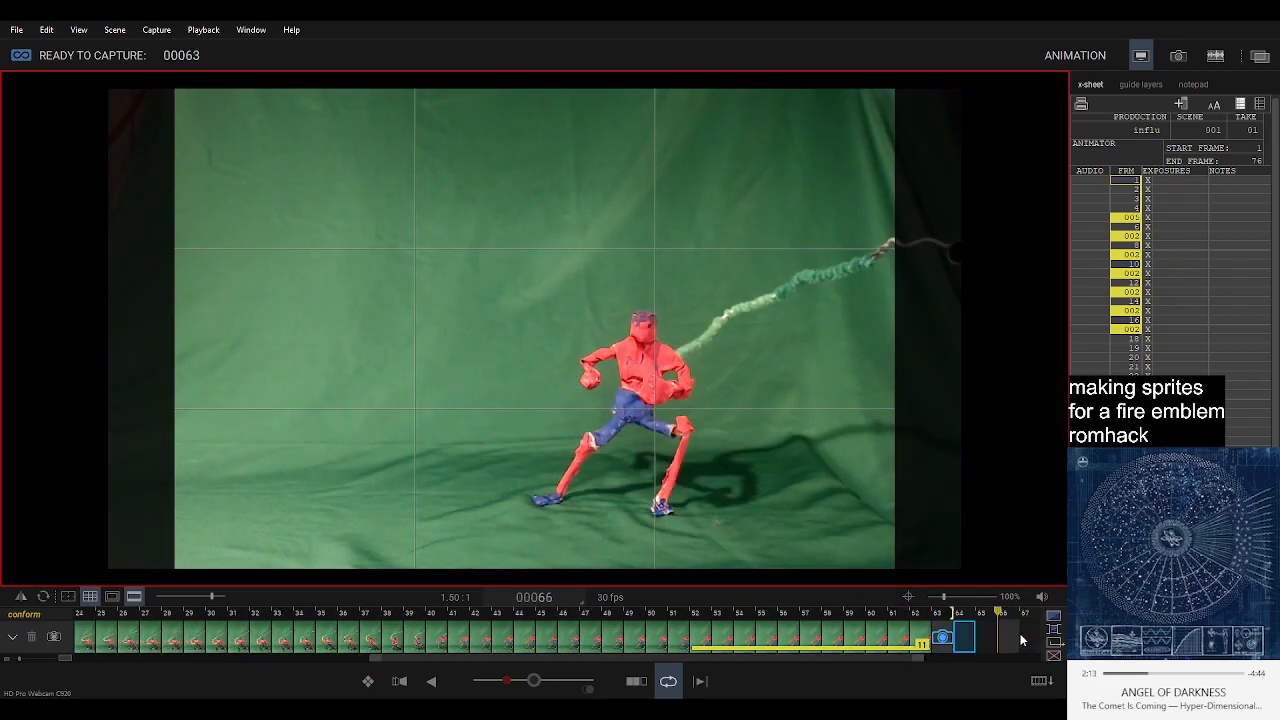
Delete one frame ahead of the held starting-pose frames and play back the sequence to check the timing.
key("space")
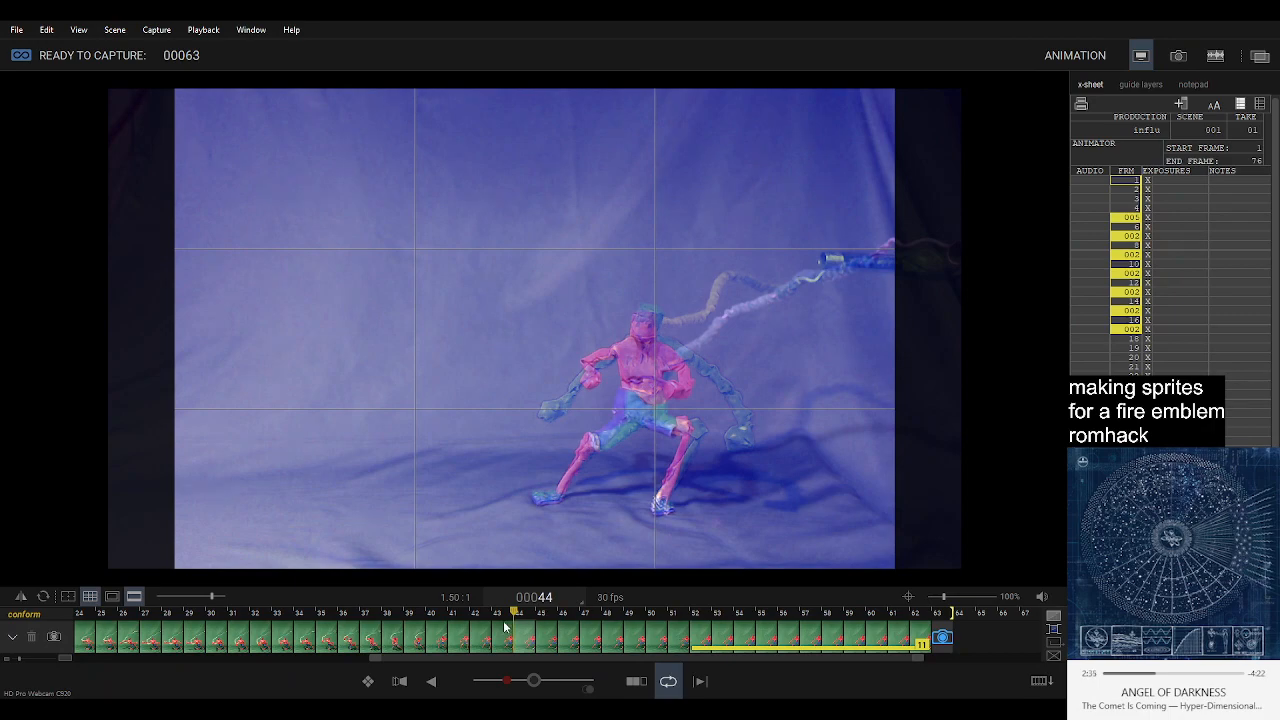
key("Delete")
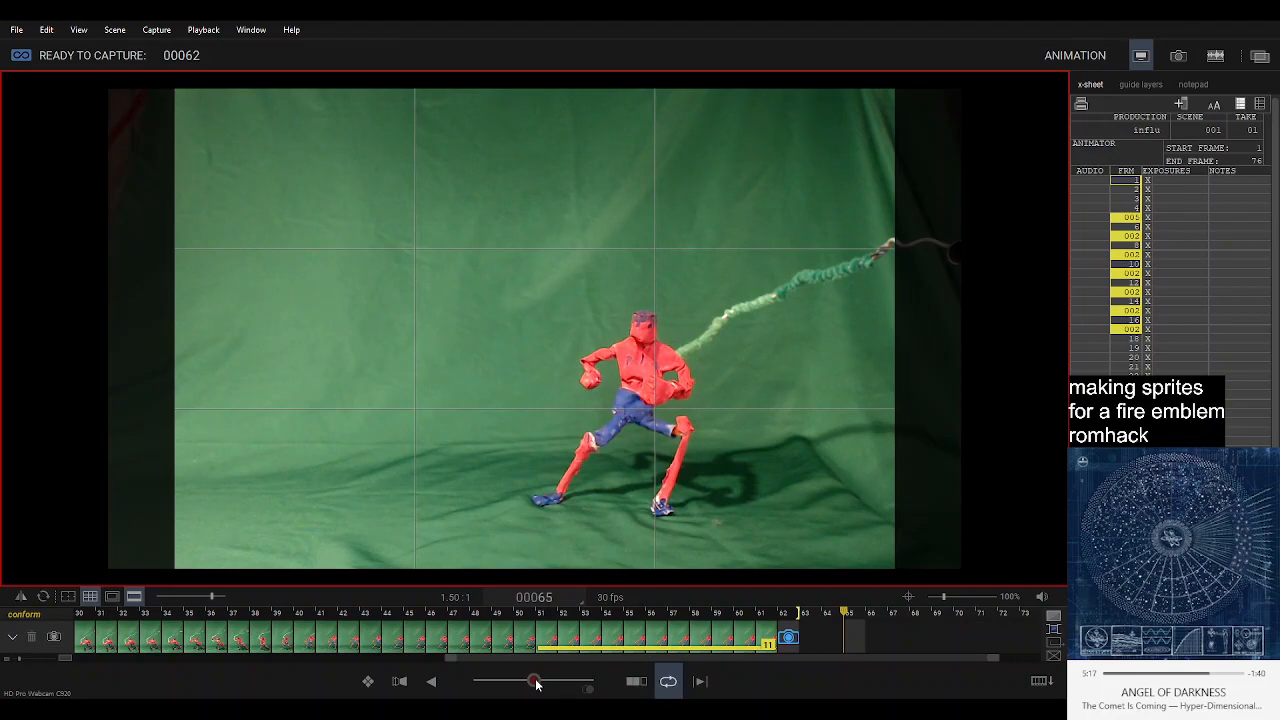
key("0")
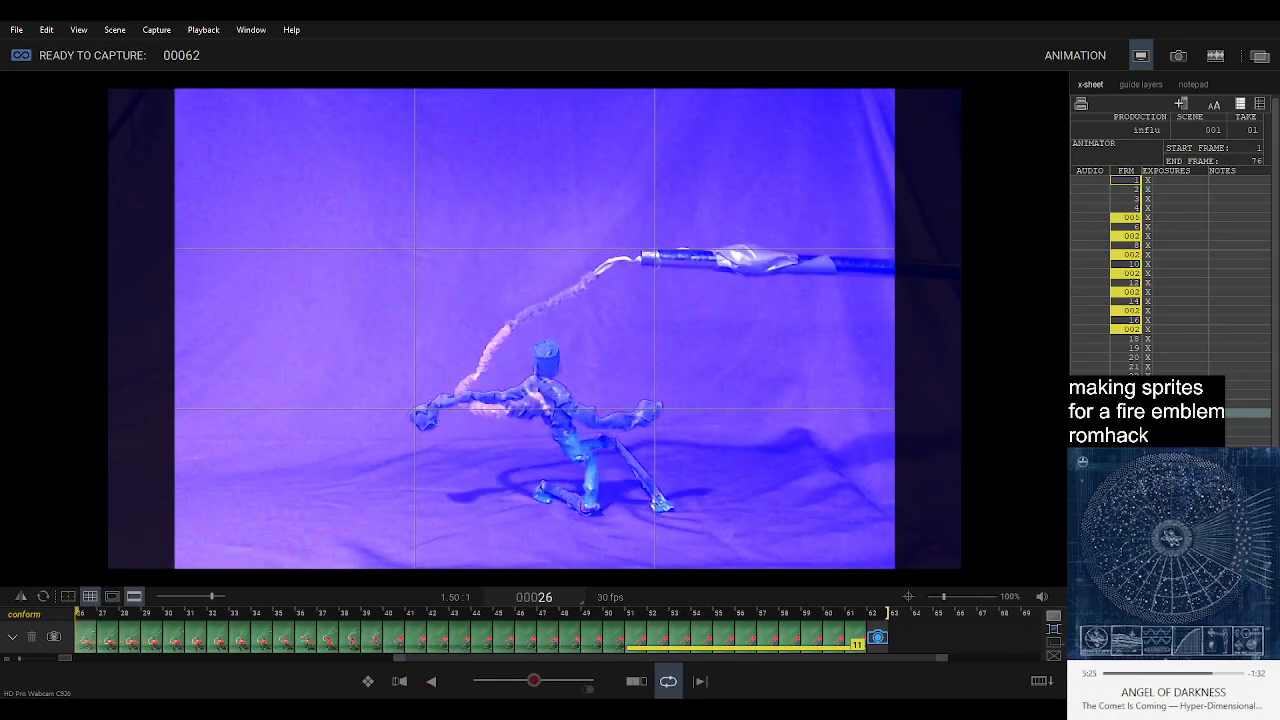
left_click(878, 638)
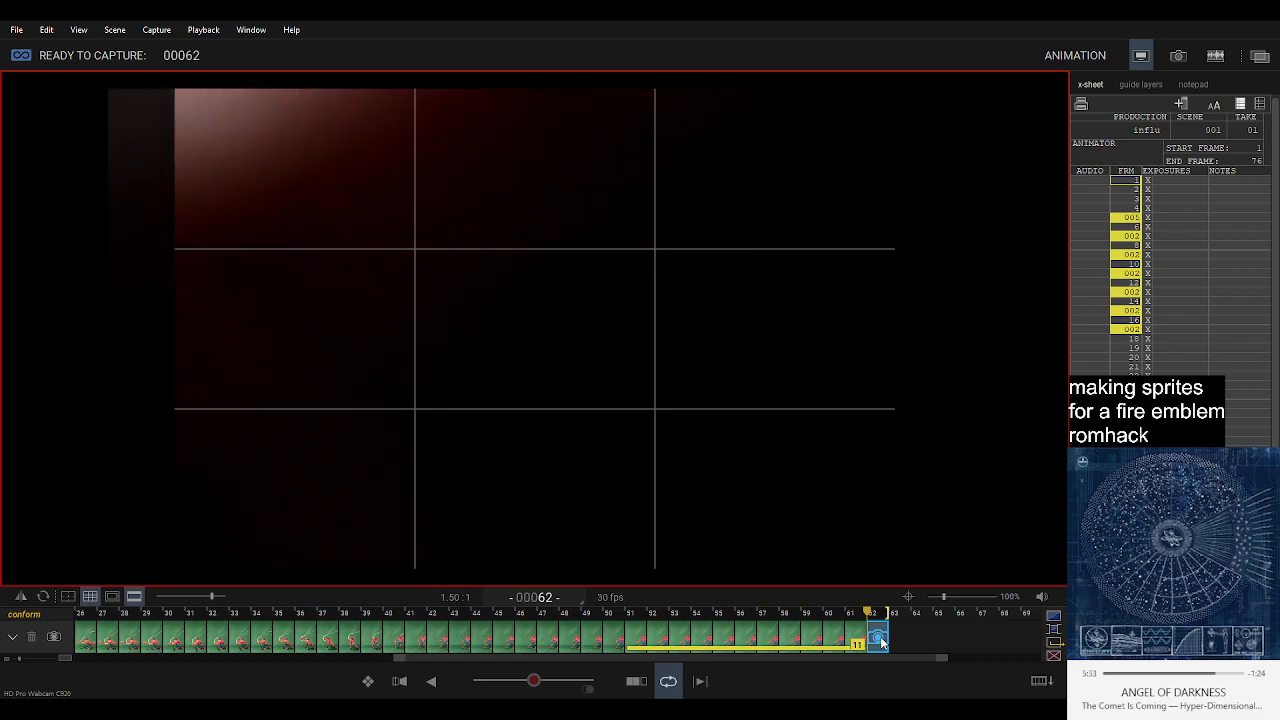
key("space")
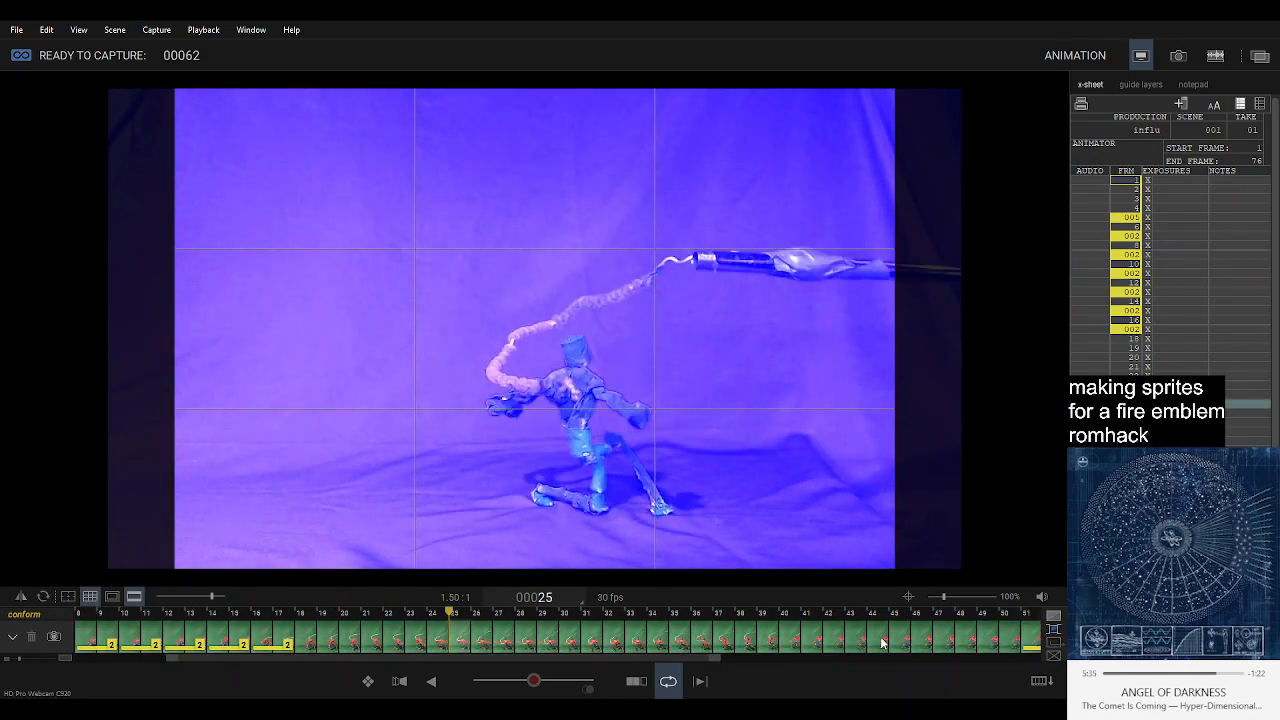
Return to the live view at capture position 62 and capture black frames 62 to 67.
scroll(882, 643, "up", 4)
scroll(882, 643, "down", 10)
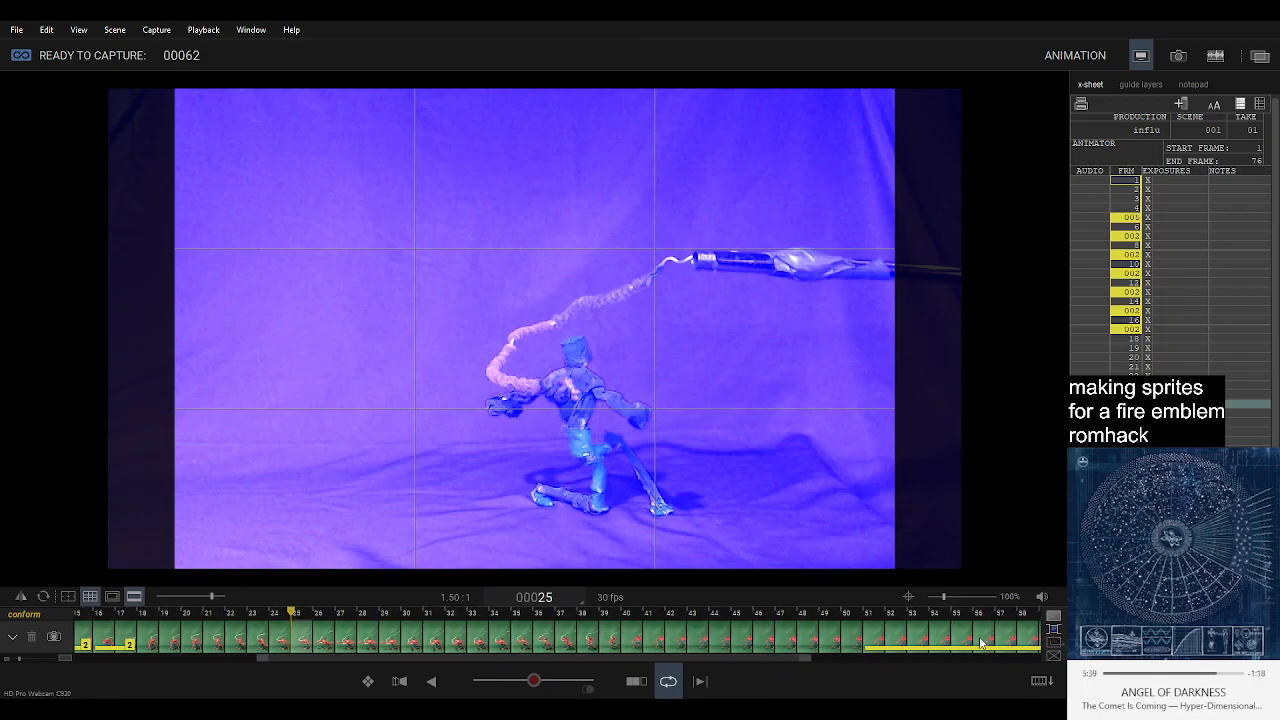
scroll(979, 636, "down", 10)
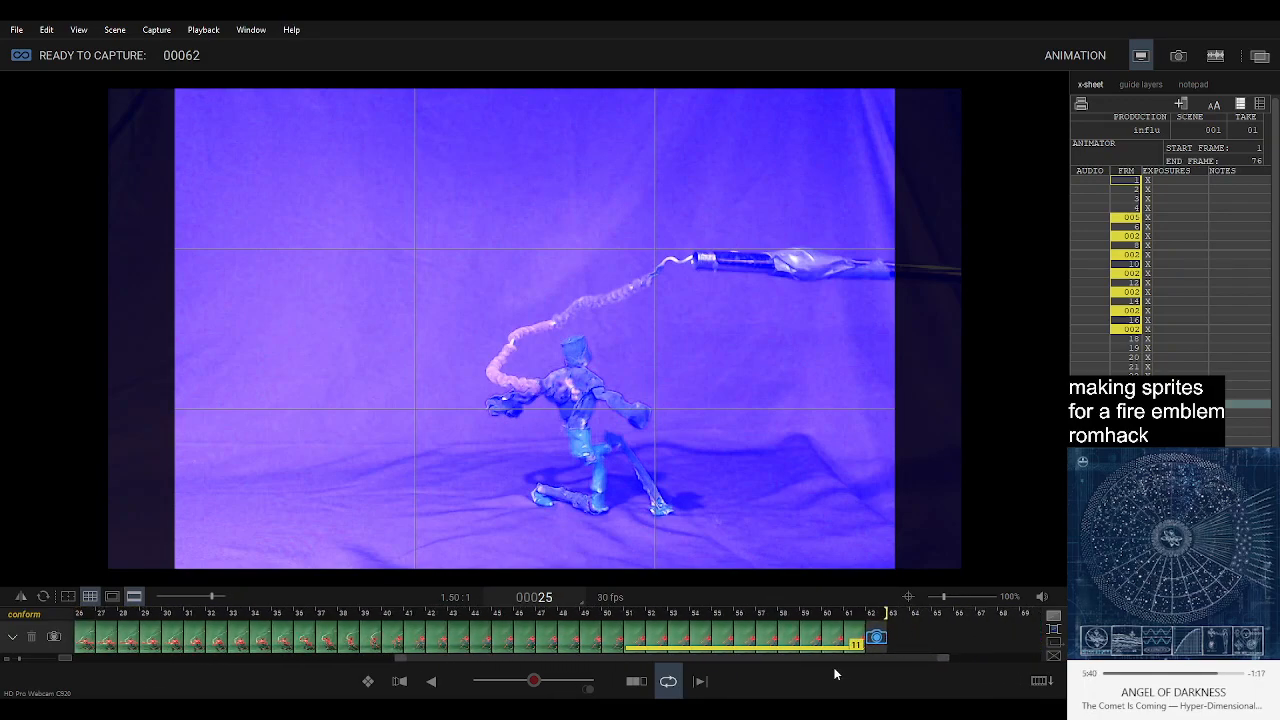
left_click(883, 640)
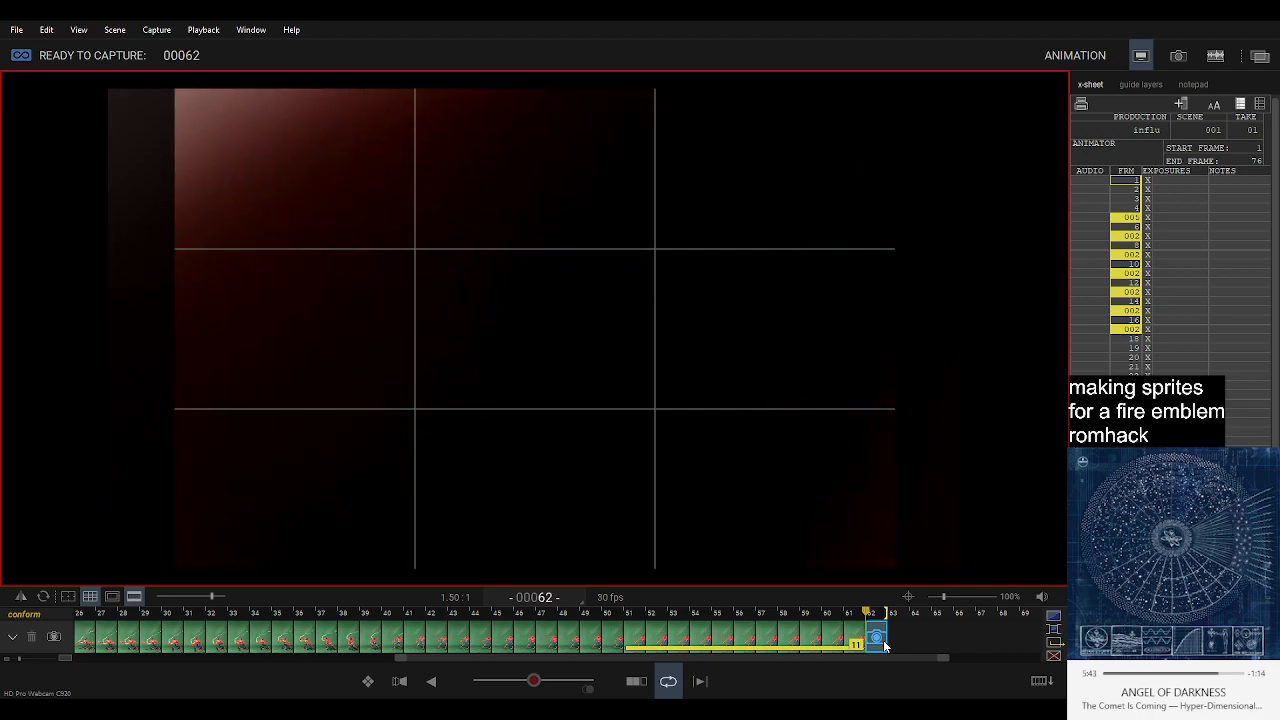
key("Return")
key("Return")
key("Return")
key("Return")
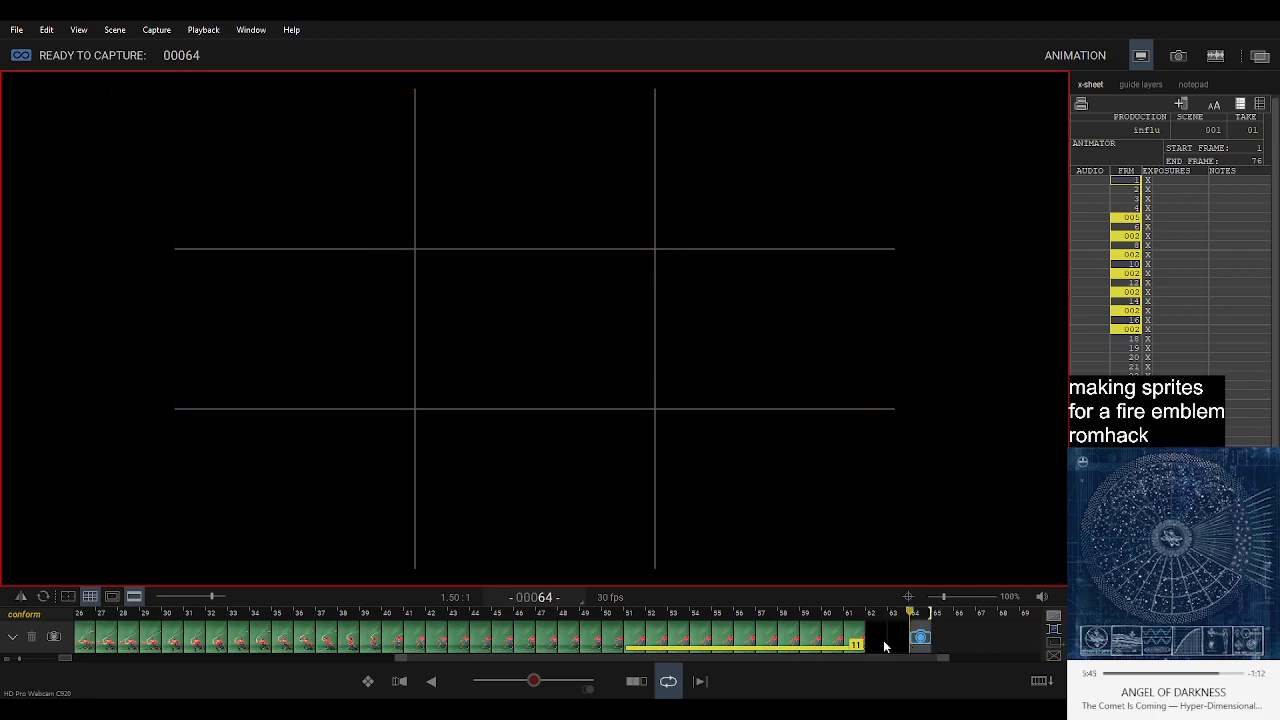
key("Return")
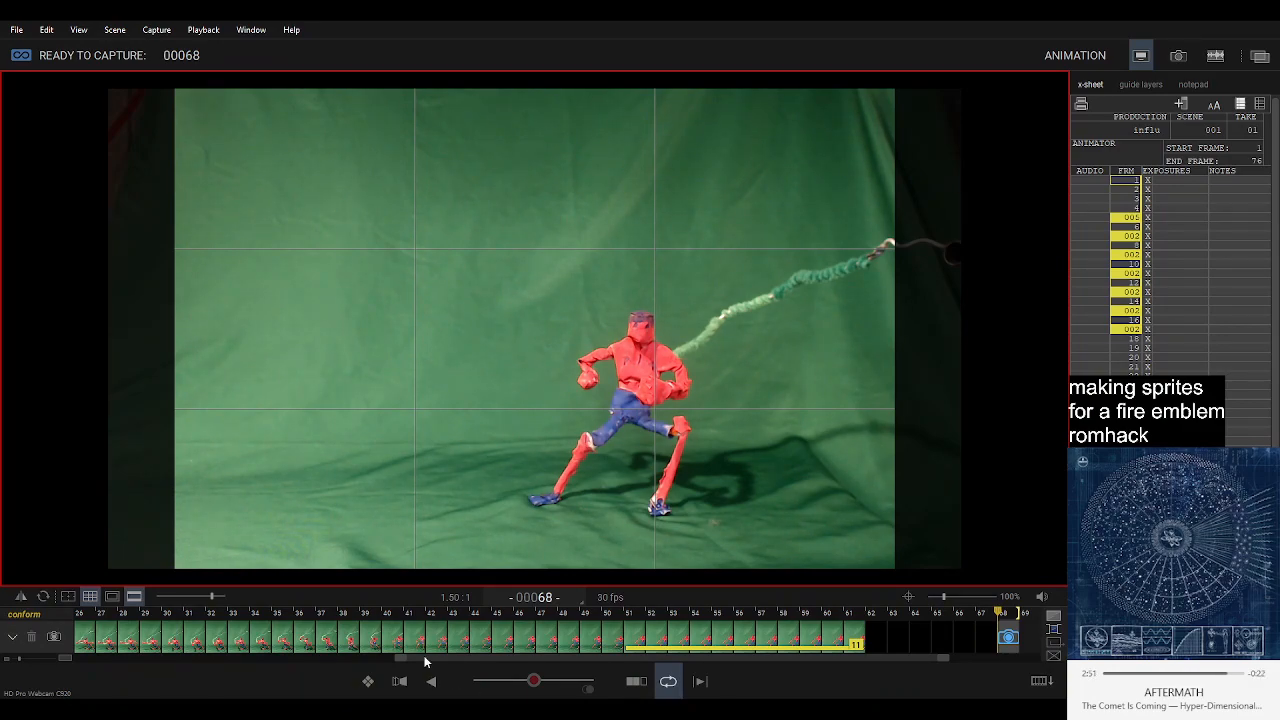
Copy the starting-pose frame 1 and insert it as frame 68 after the black frames.
scroll(240, 640, "up", 5)
scroll(205, 640, "up", 4)
left_click(88, 638)
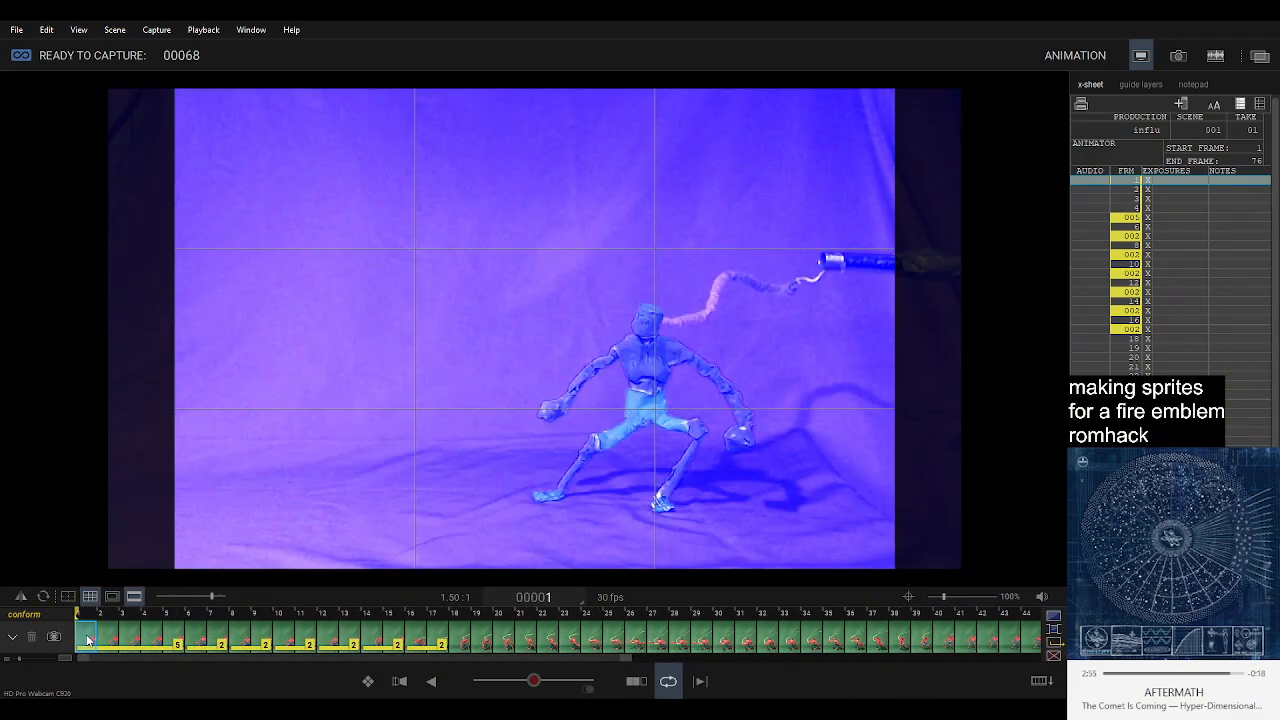
key("Right")
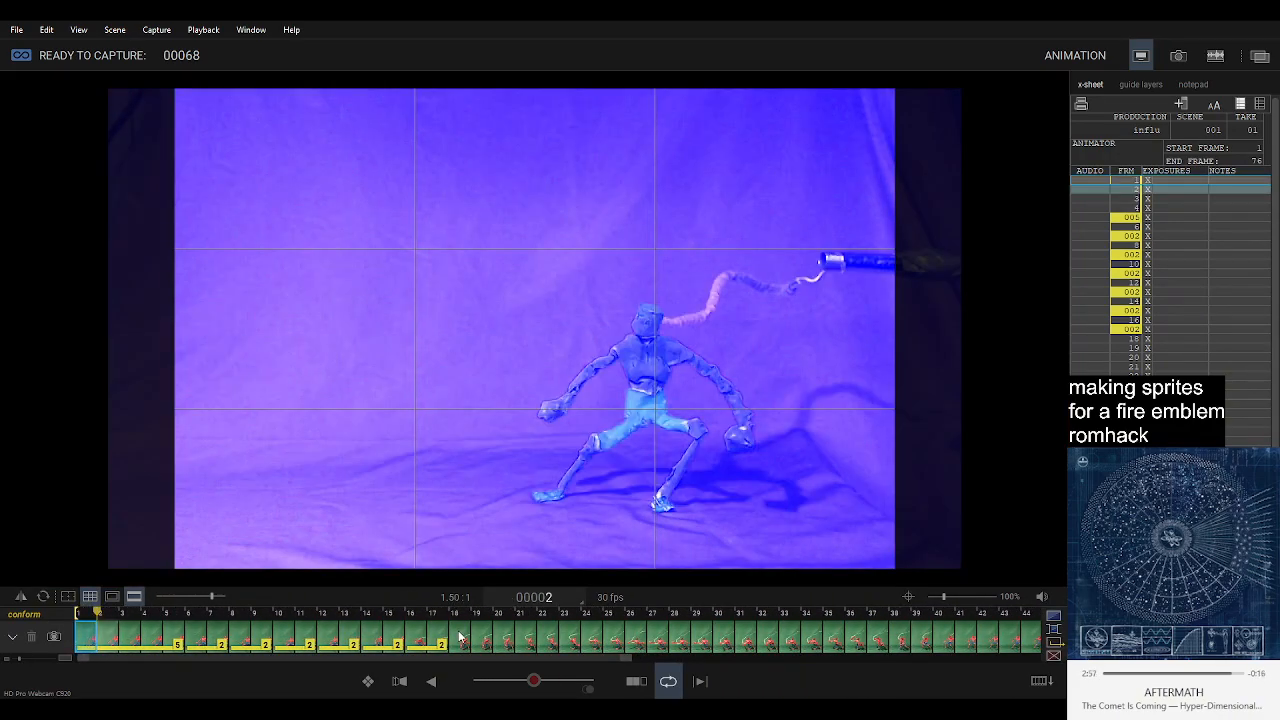
scroll(460, 637, "down", 4)
scroll(460, 637, "down", 6)
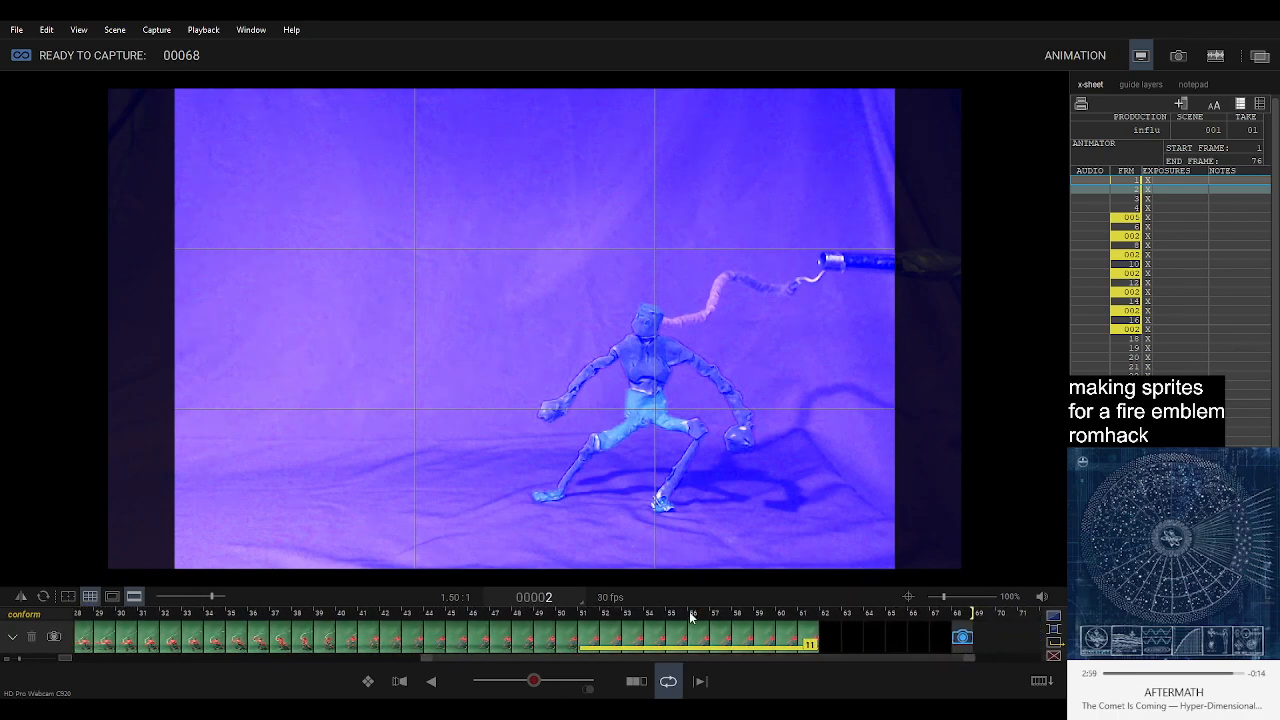
left_click(960, 636)
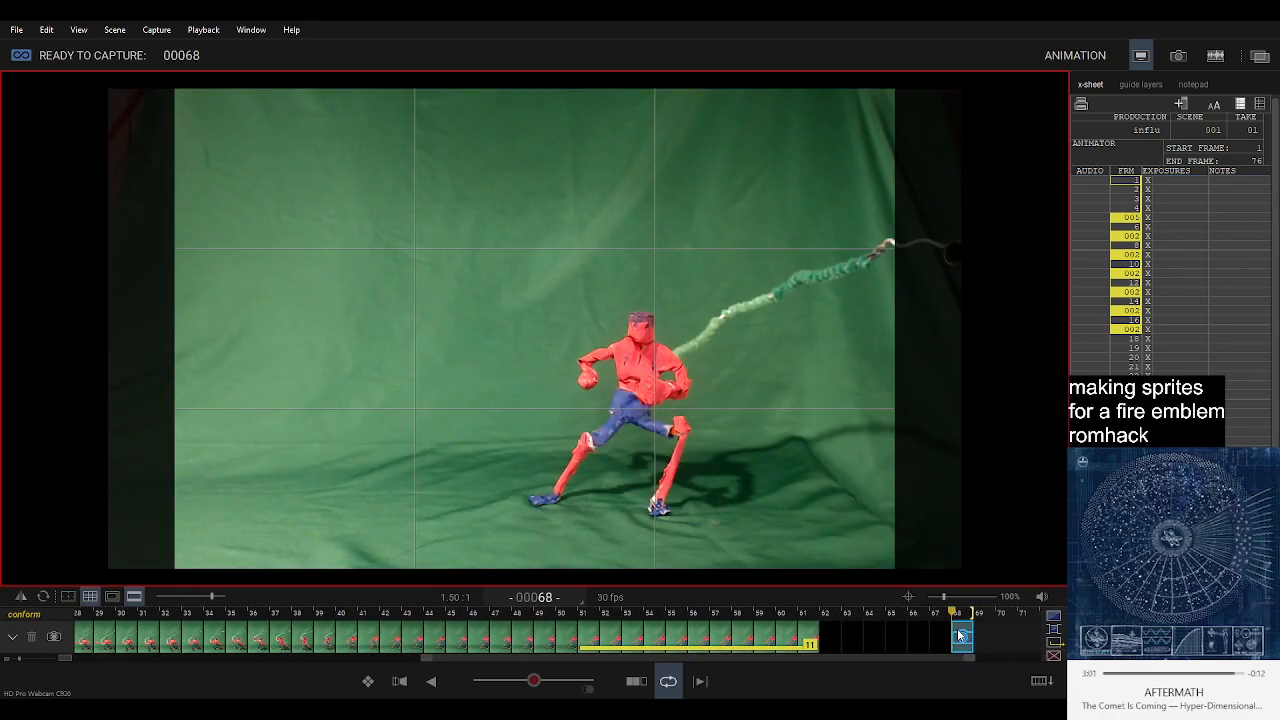
key("Return")
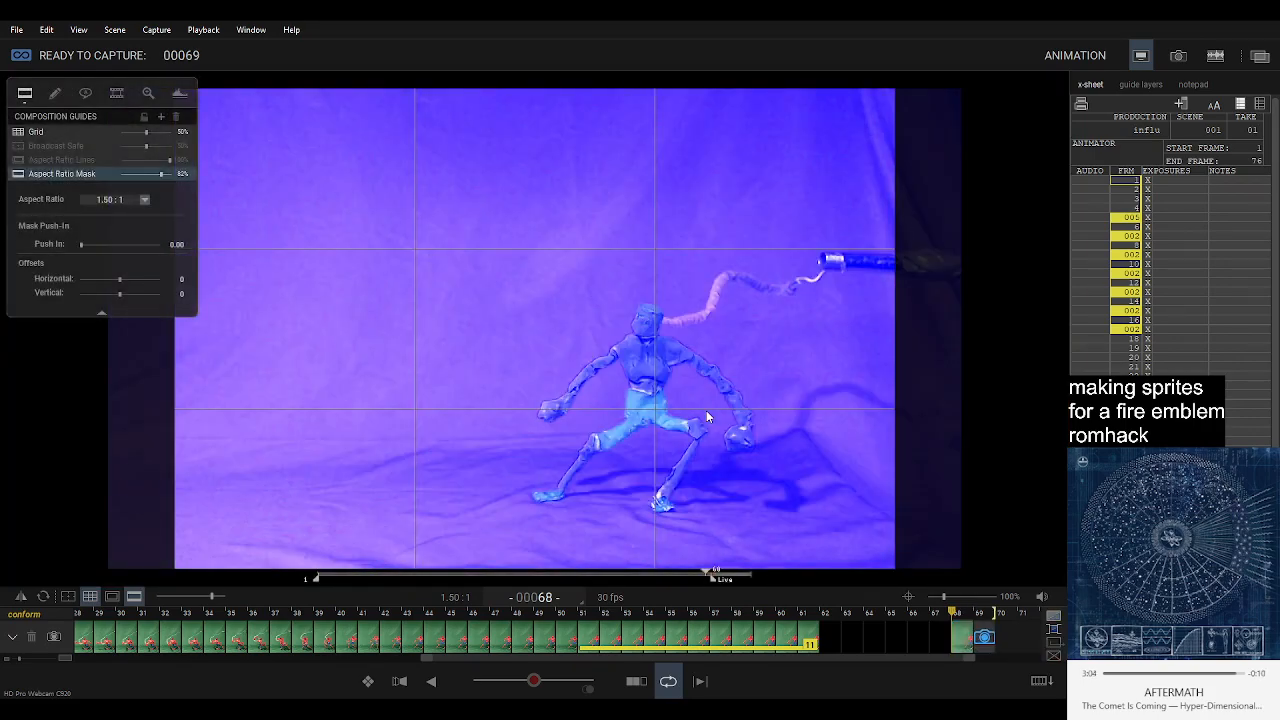
Extend the inserted starting-pose frame 68 as a six-frame hold through frame 73 and play back the sequence.
key("h")
key("h")
key("h")
key("h")
key("h")
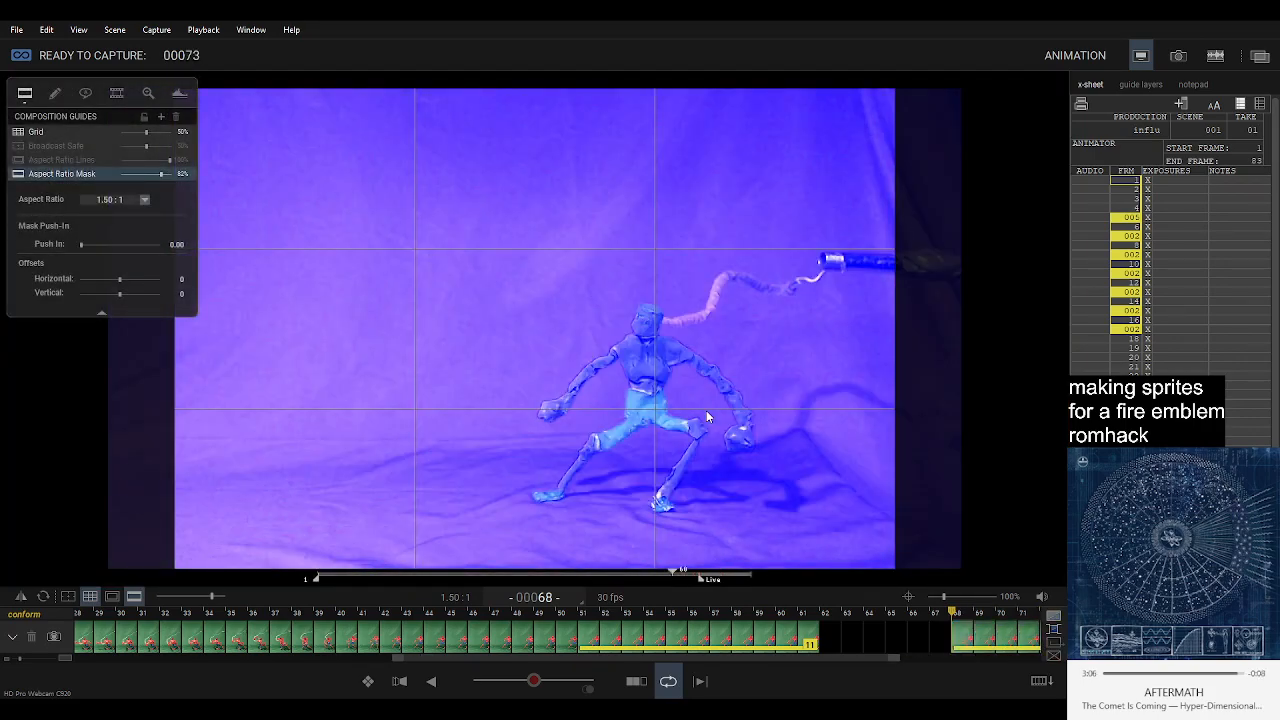
key("space")
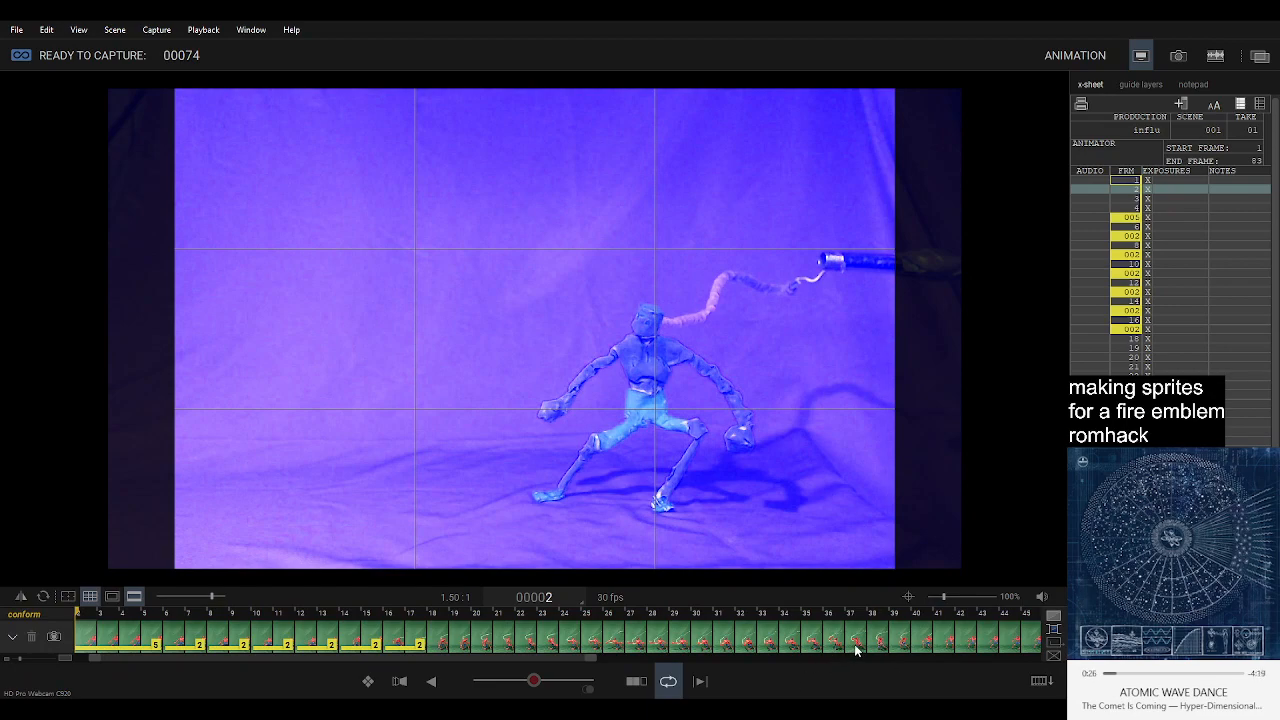
Return to the live view at frame 74, overlay the previous frame as onion skin and capture crouching frames 74 to 76.
scroll(860, 645, "down", 6)
scroll(889, 635, "down", 2)
left_click(1005, 638)
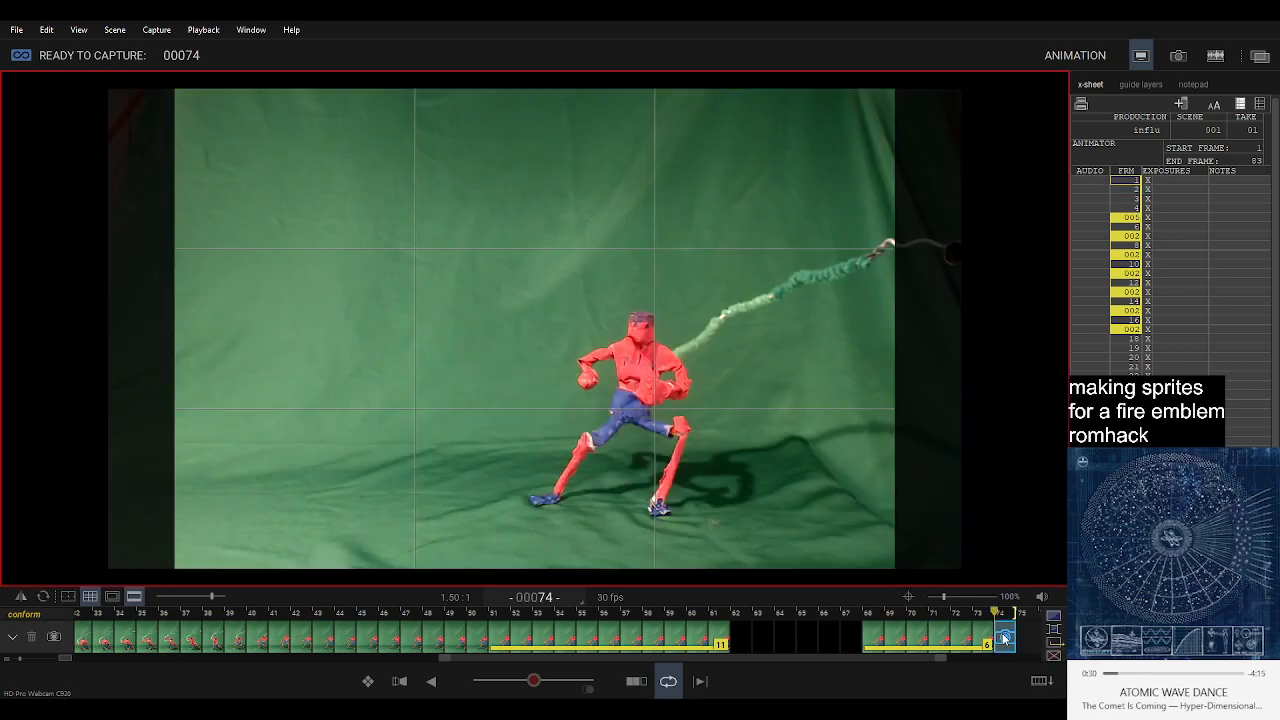
left_click(517, 681)
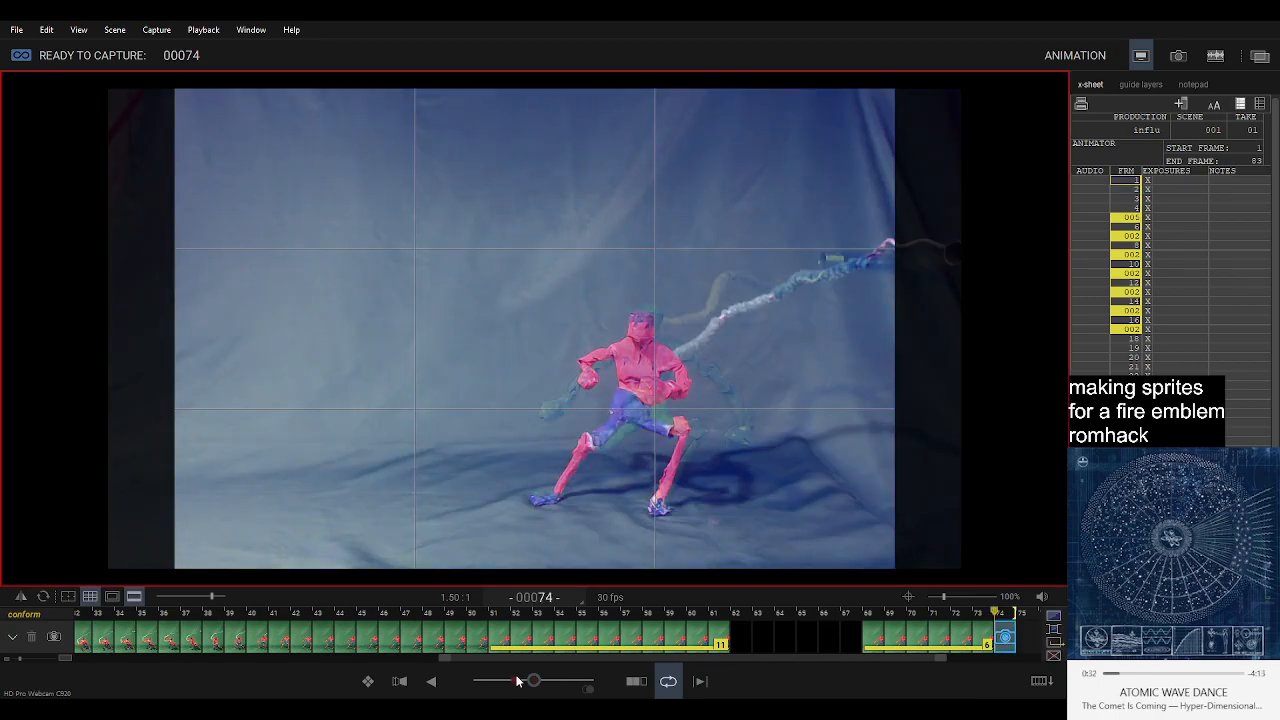
left_click_drag(517, 681, 511, 681)
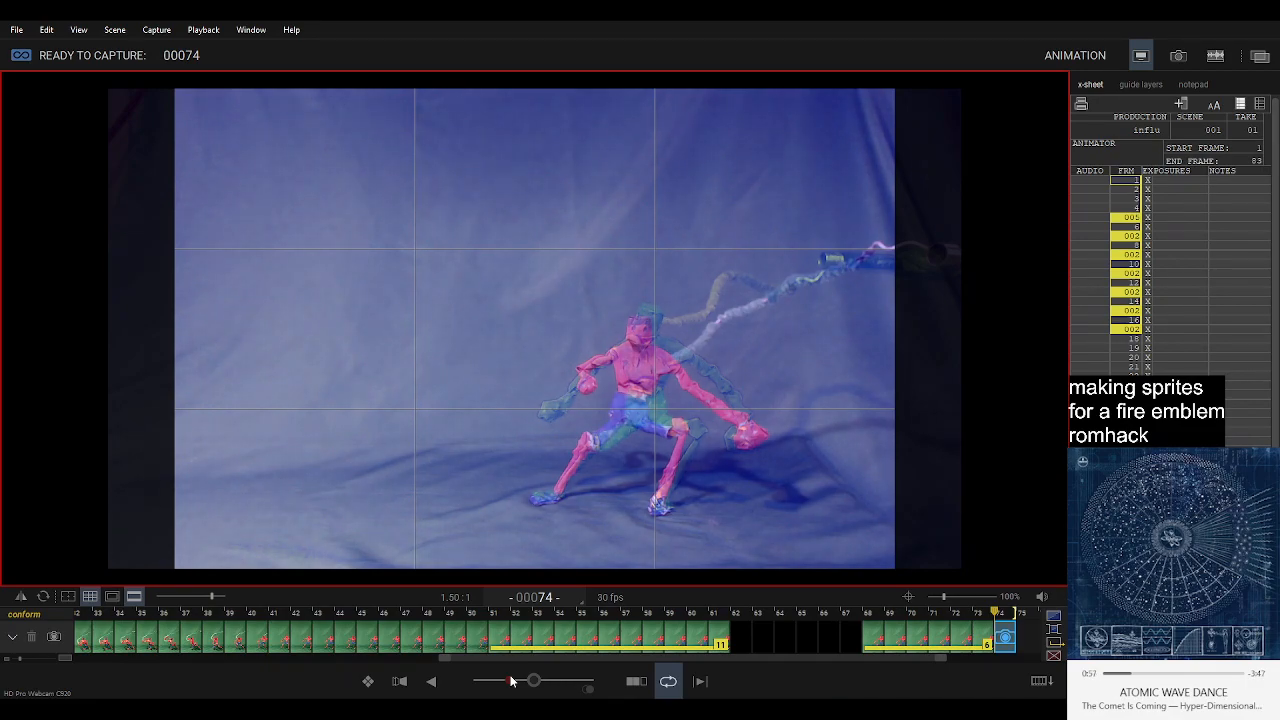
key("Return")
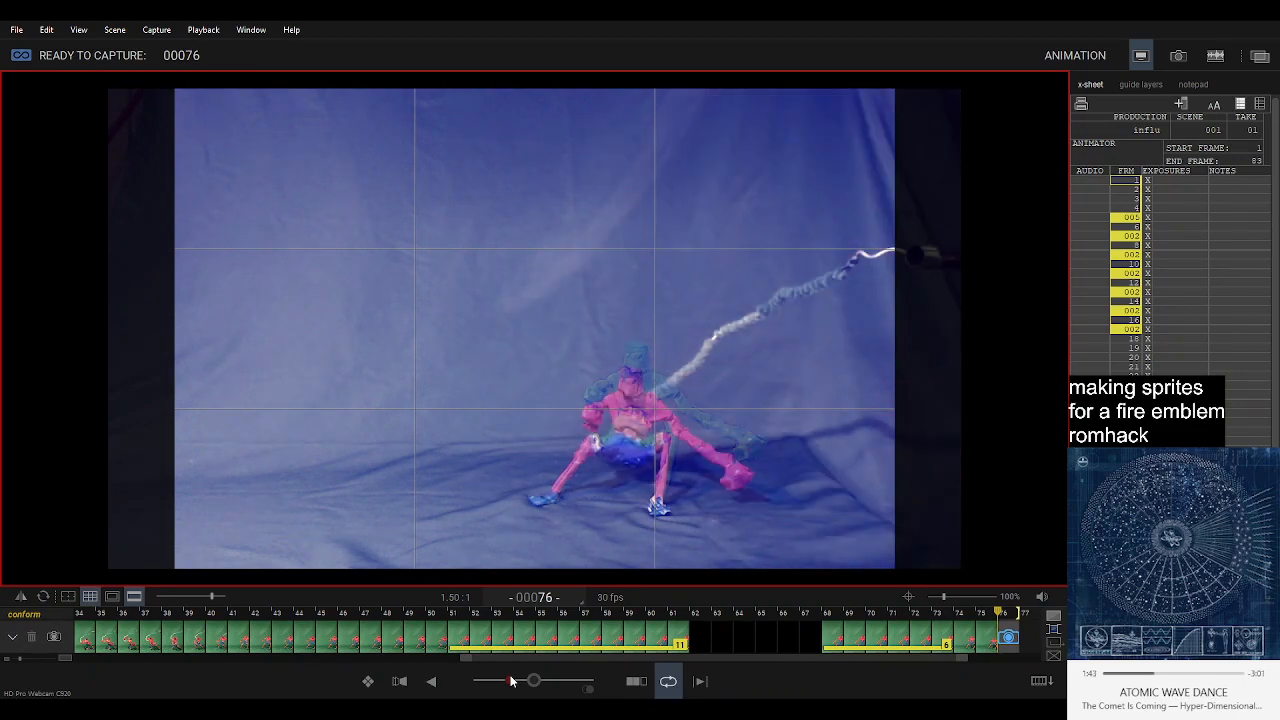
key("Return")
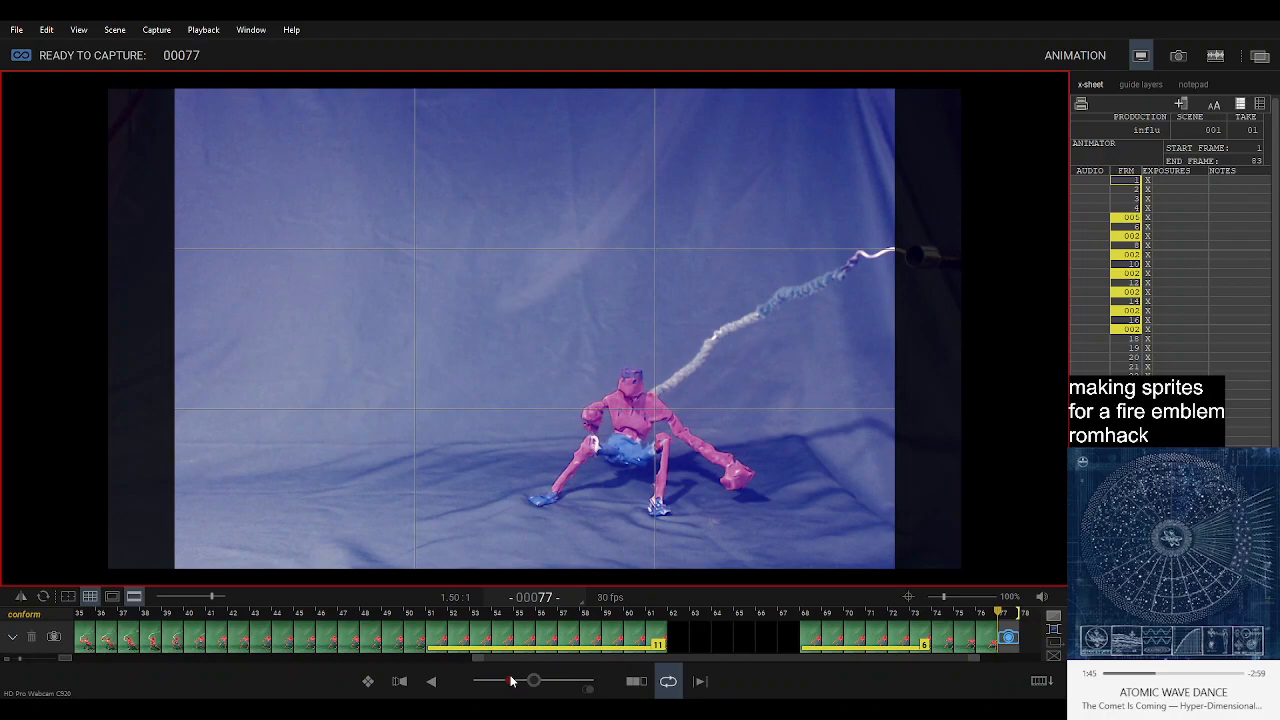
Play back the animation and step through the frames up to the live view and back to 75 to review the crouch.
key("0")
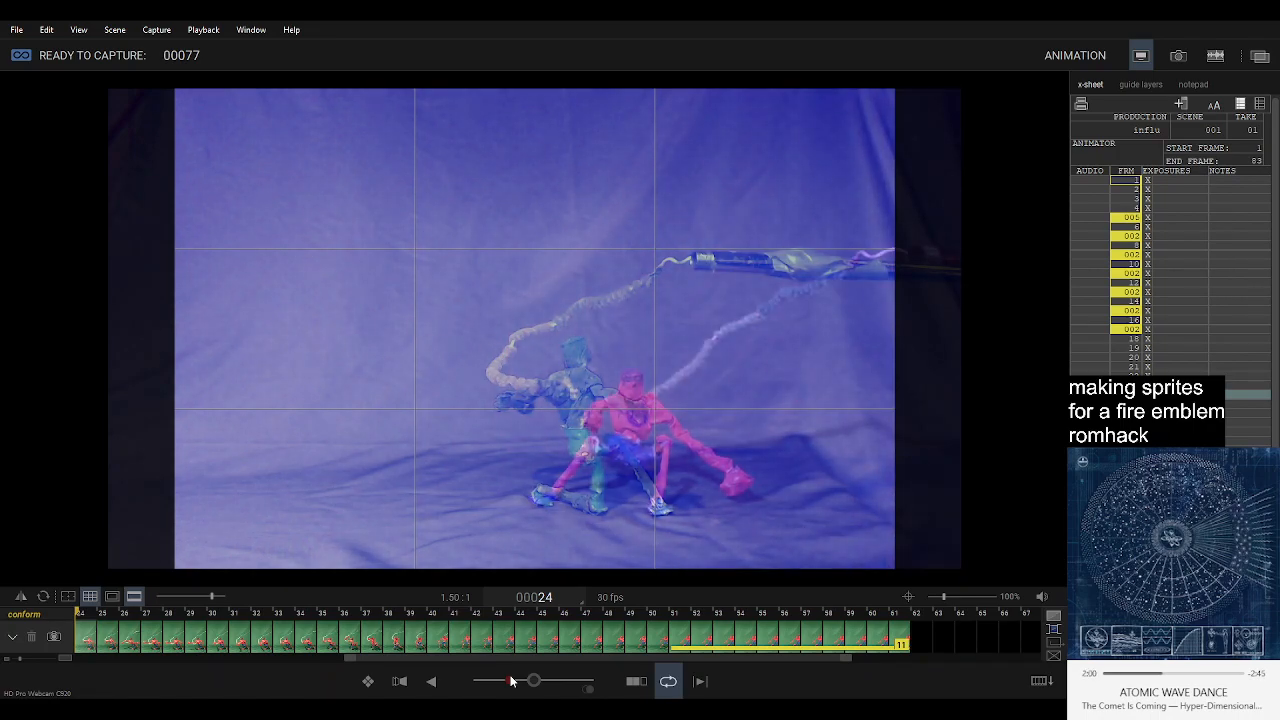
key("Right")
key("Right")
key("Right")
key("Right")
key("Right")
key("Right")
key("Right")
key("Right")
key("Right")
key("Right")
key("Right")
key("Right")
key("Right")
key("Right")
key("Right")
key("Right")
key("Right")
key("Right")
key("Right")
key("Right")
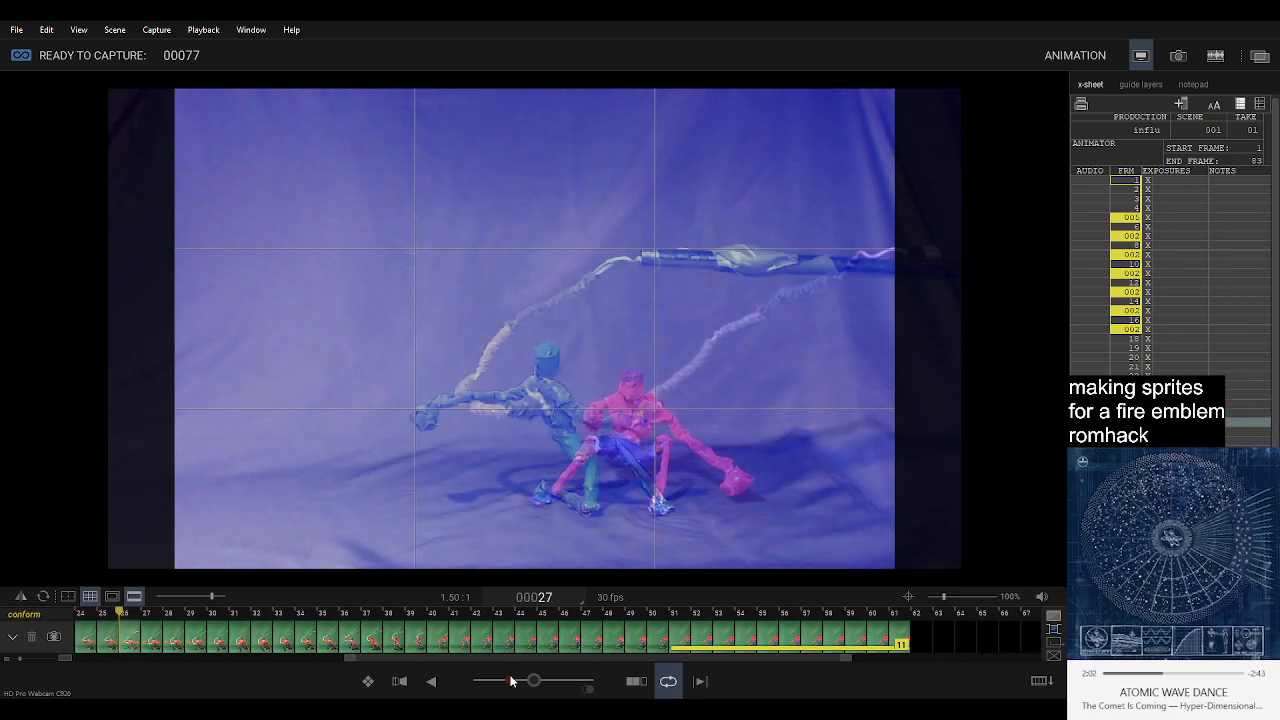
key("Right")
key("Right")
key("Right")
key("Right")
key("Right")
key("Right")
key("Right")
key("Right")
key("Right")
key("Right")
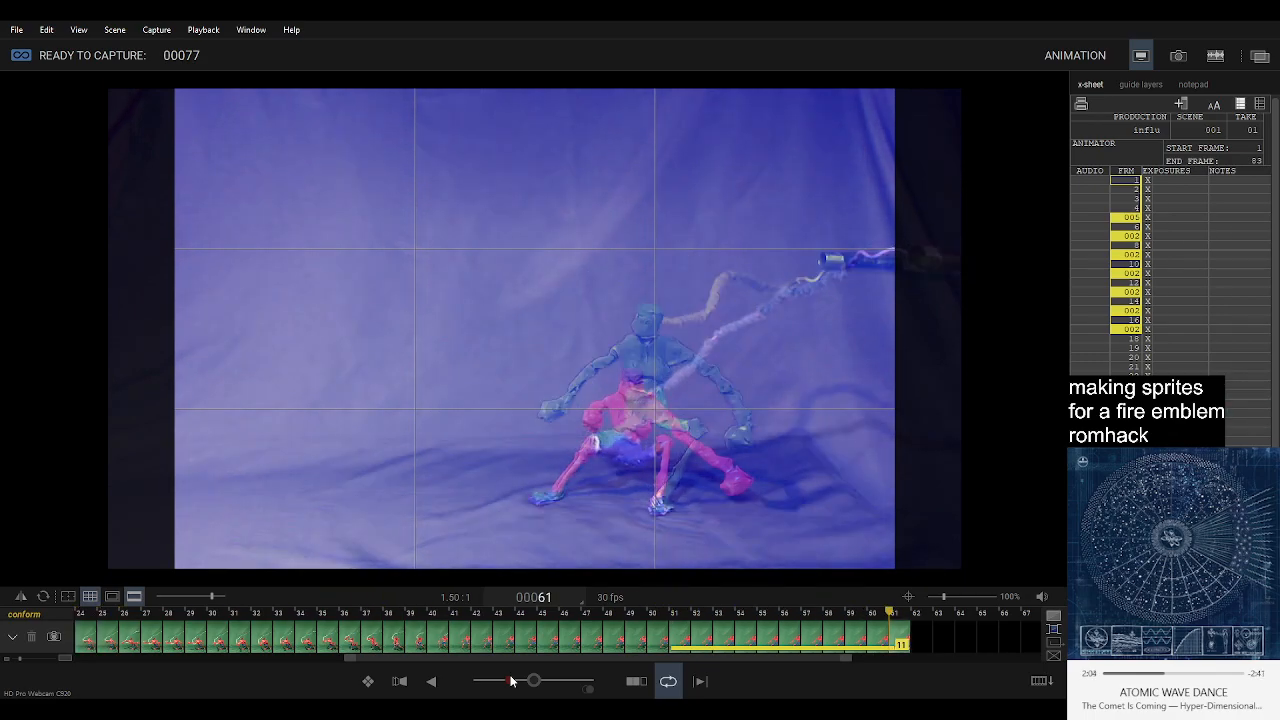
key("Right")
key("Right")
key("Right")
key("Right")
key("Right")
key("Right")
key("Right")
key("Right")
key("Right")
key("Right")
key("Right")
key("Right")
key("Right")
key("Right")
key("Right")
key("Right")
key("Right")
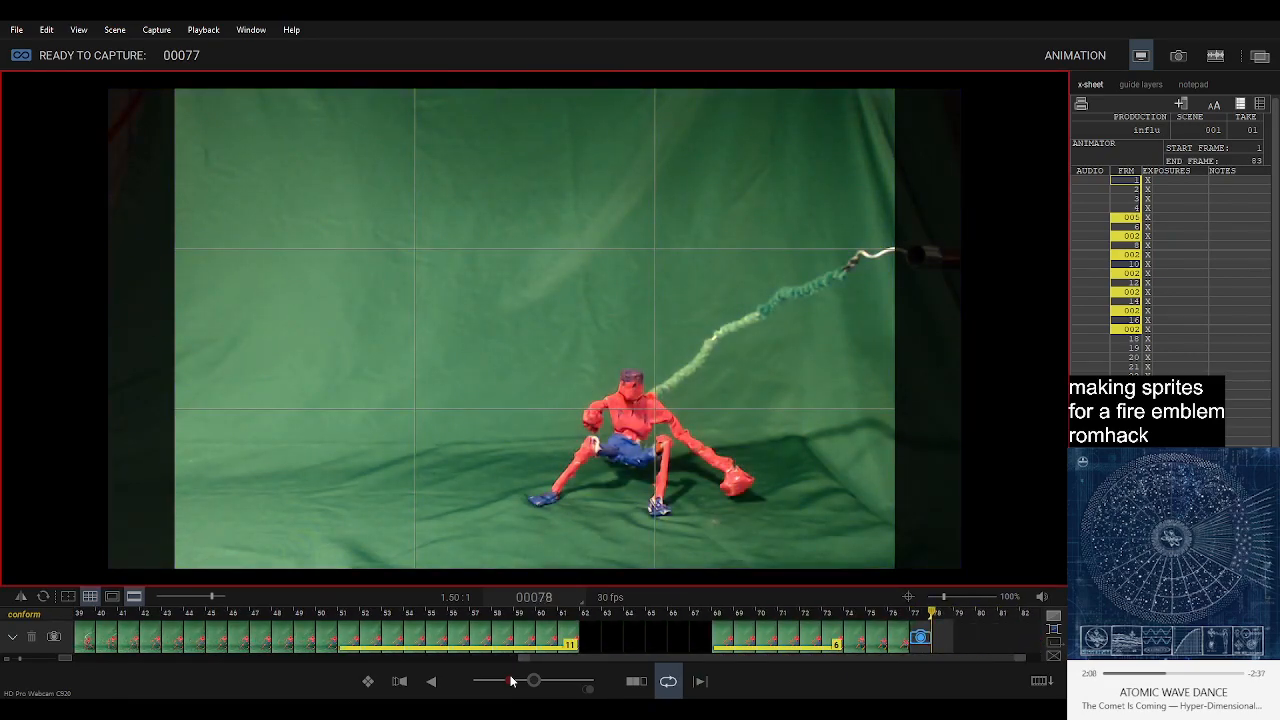
key("Left")
key("Left")
key("Left")
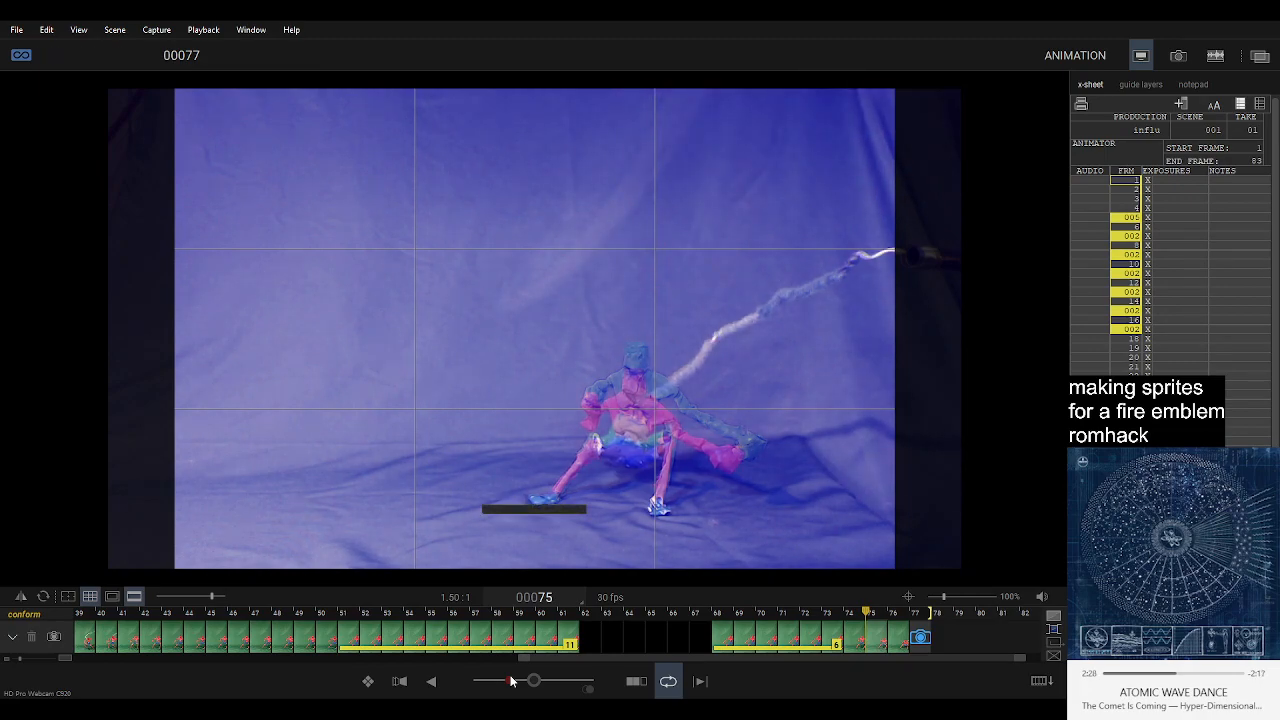
Capture frames 77 to 83 as the crouched figure brings its fists in toward its feet.
key("0")
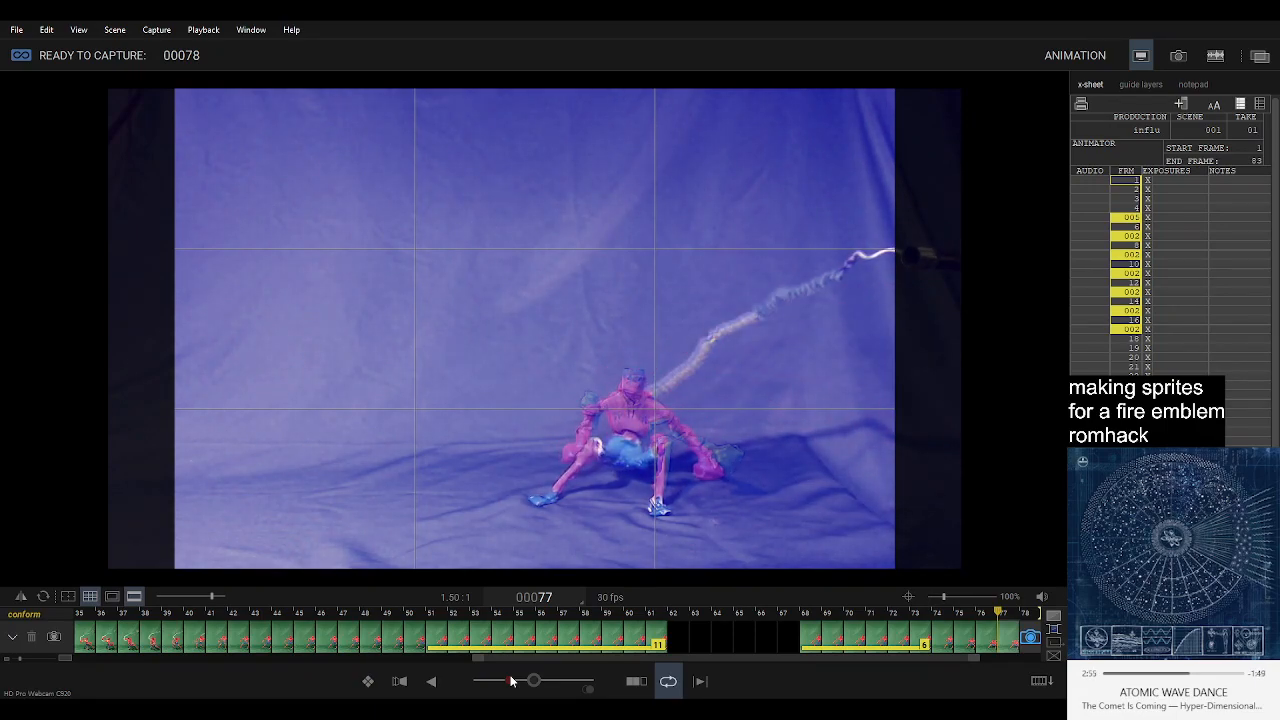
key("Return")
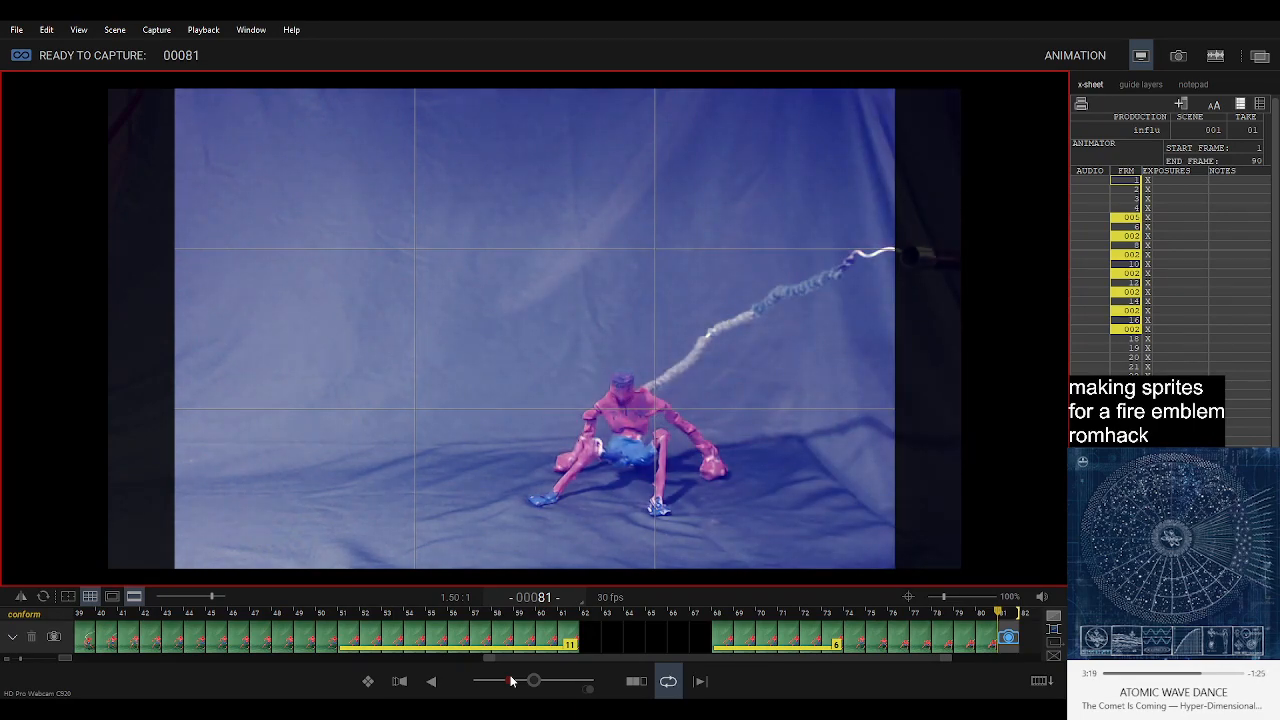
key("Return")
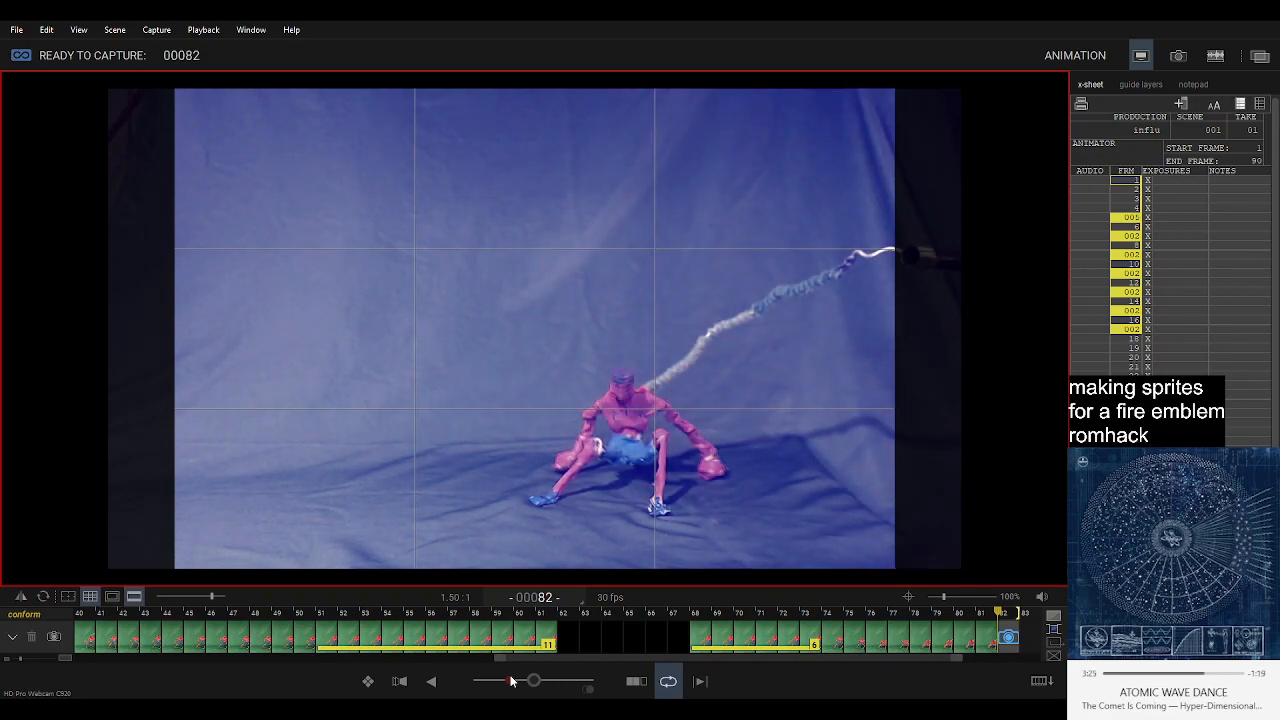
key("space")
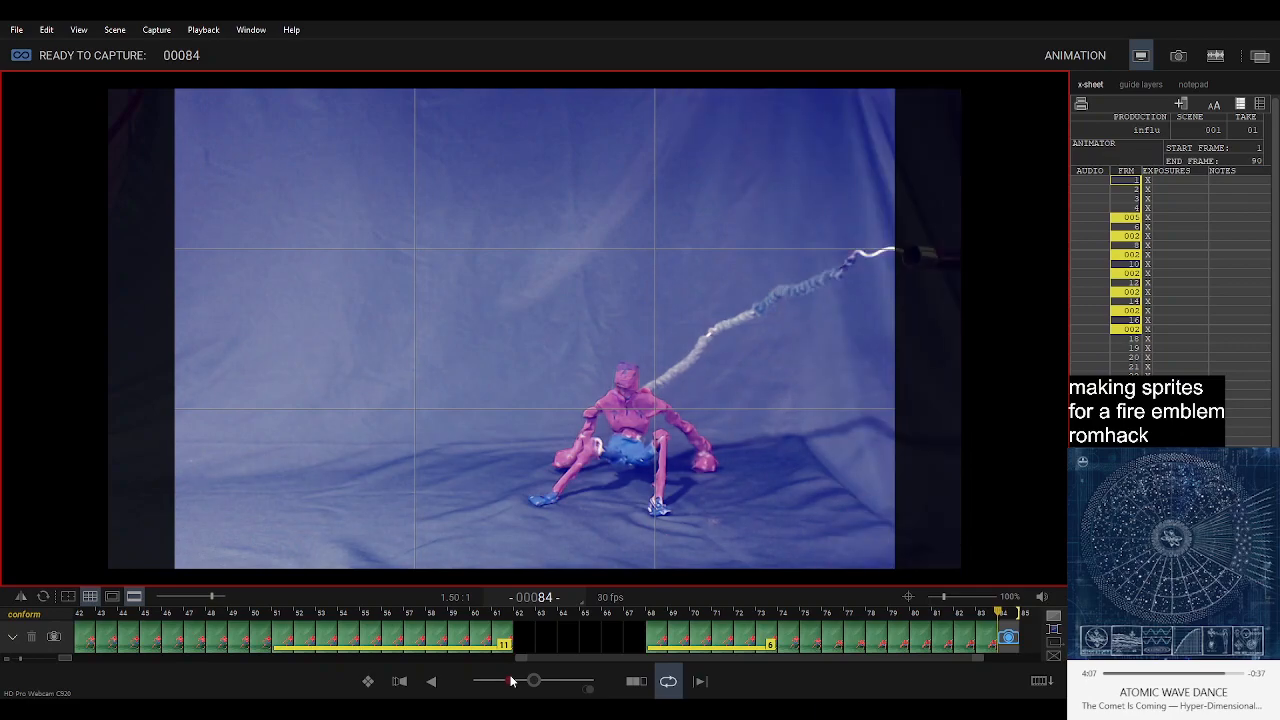
Capture frames 84 to 89 of the figure dipping lower and starting to rise, comparing the live pose with frame 86.
key("Return")
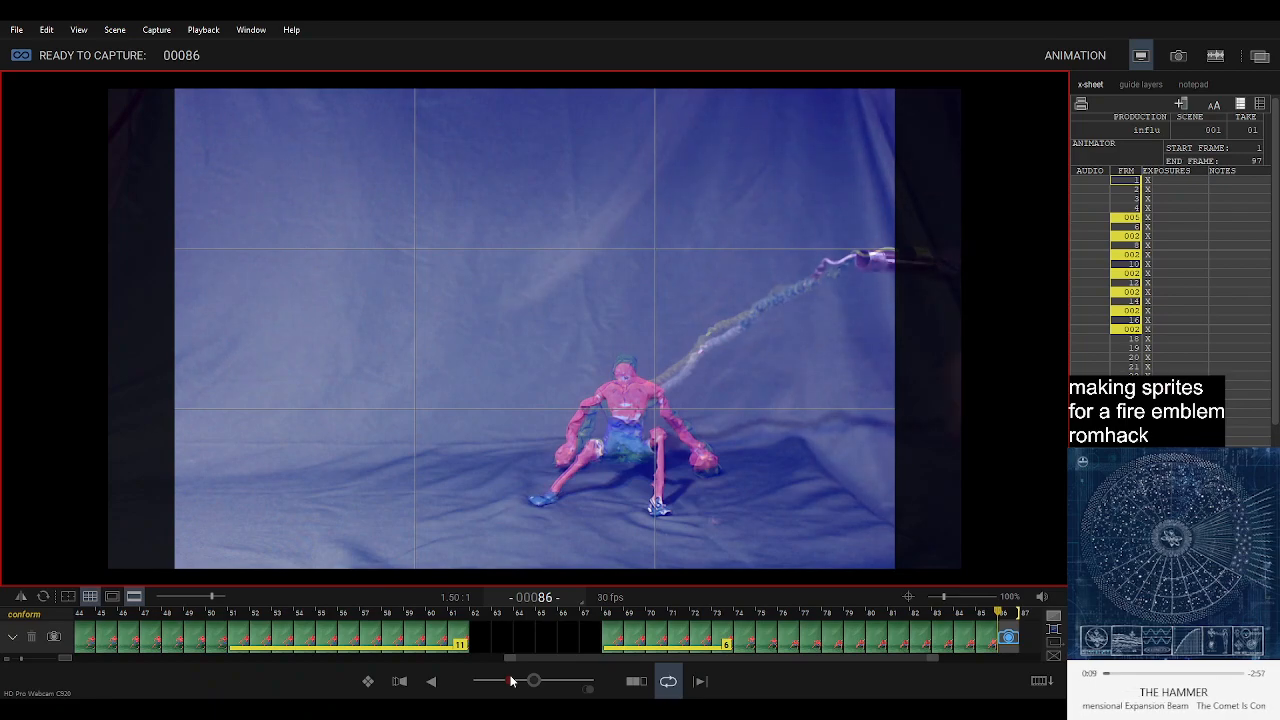
key("Return")
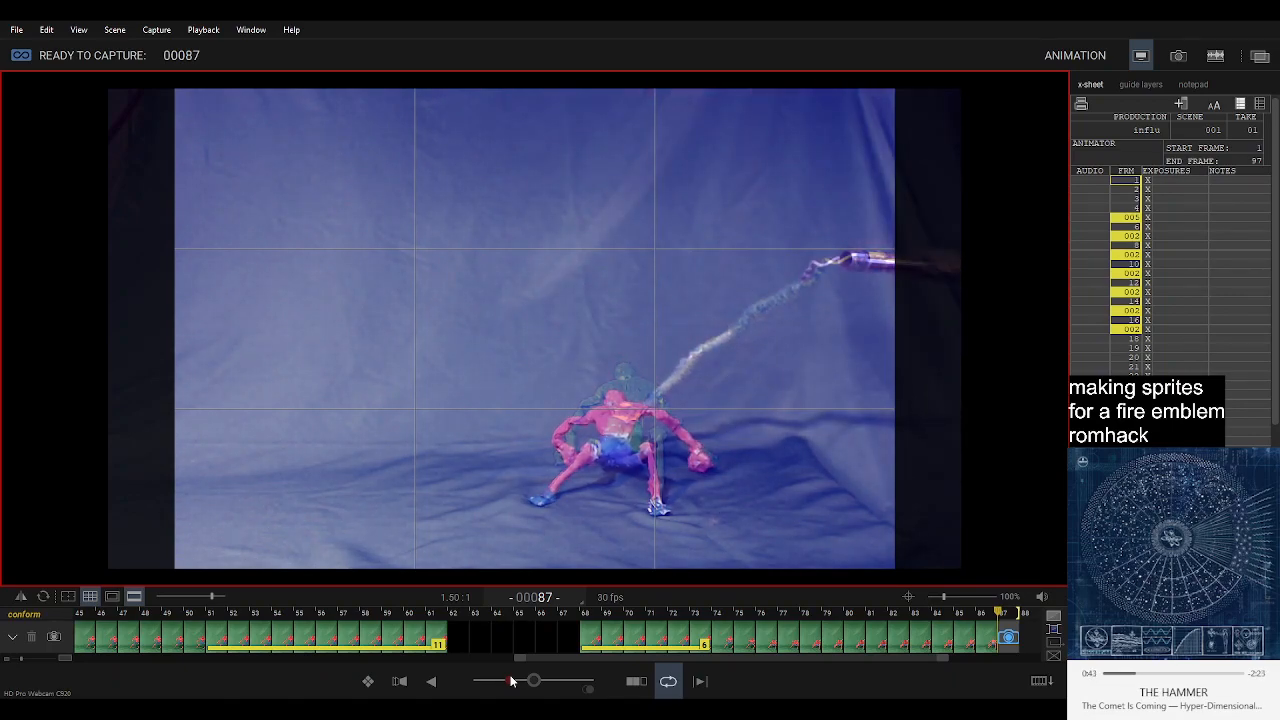
key("Left")
key("Left")
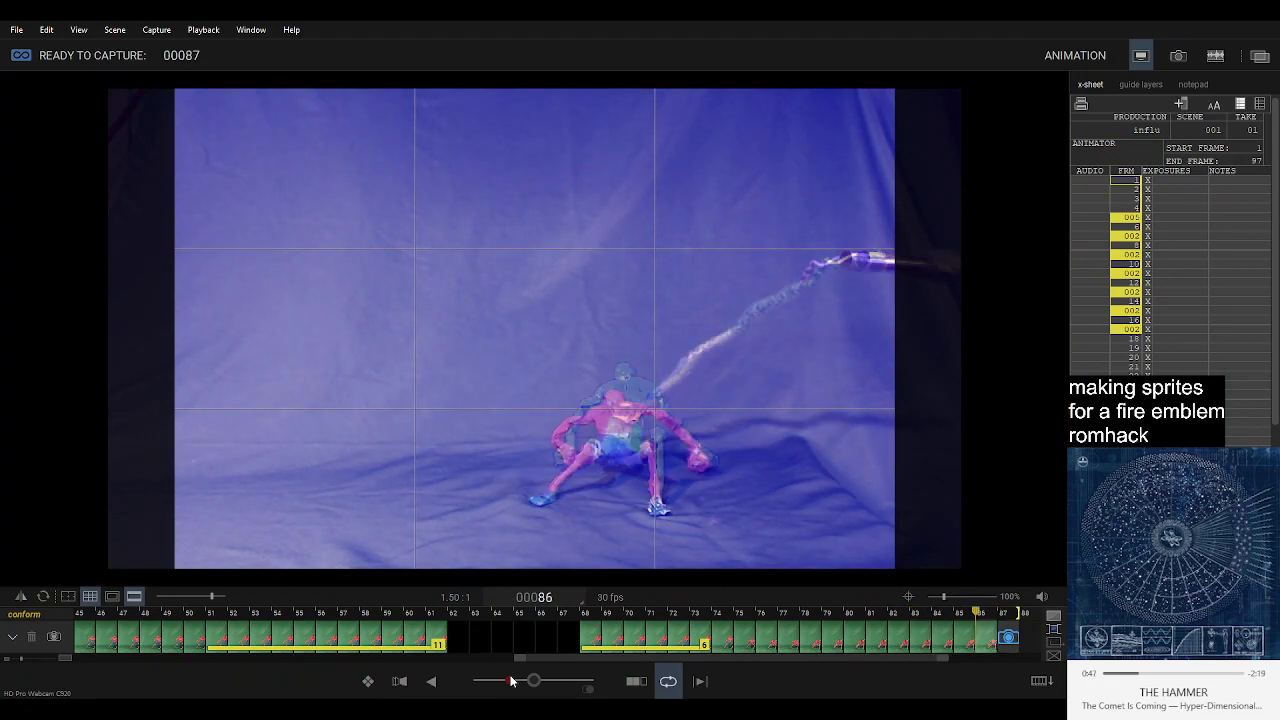
key("Right")
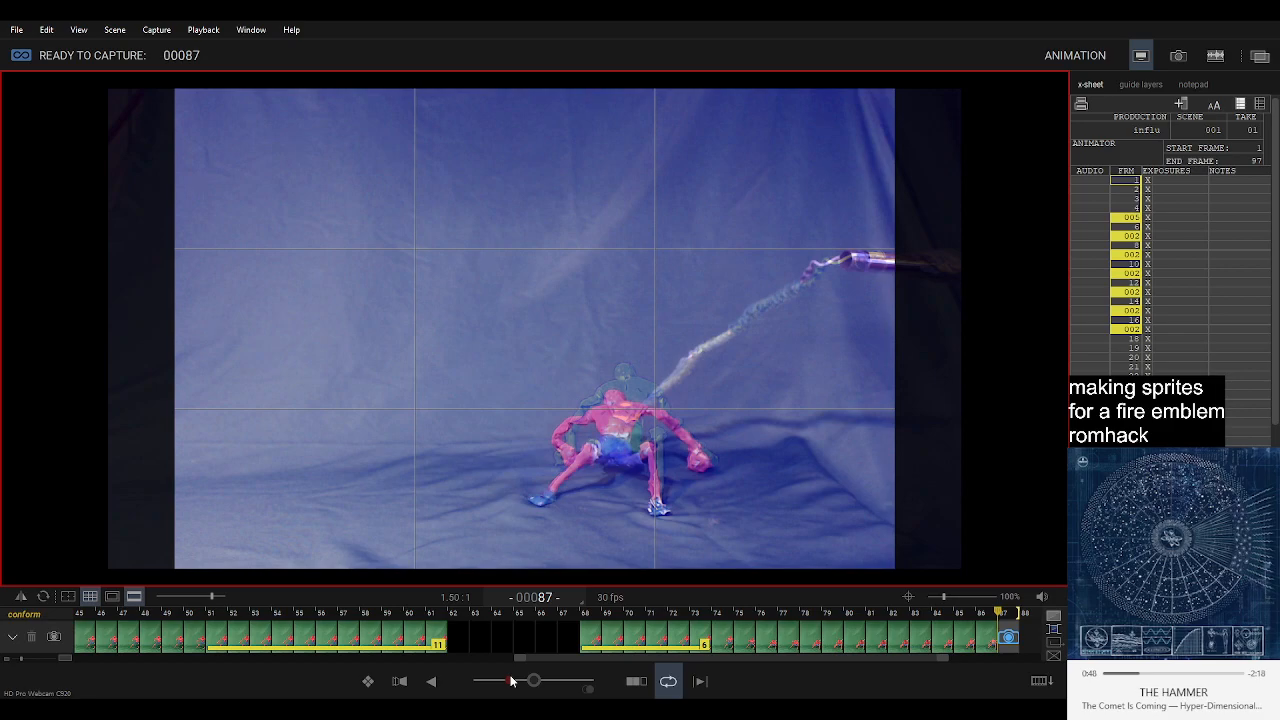
key("Return")
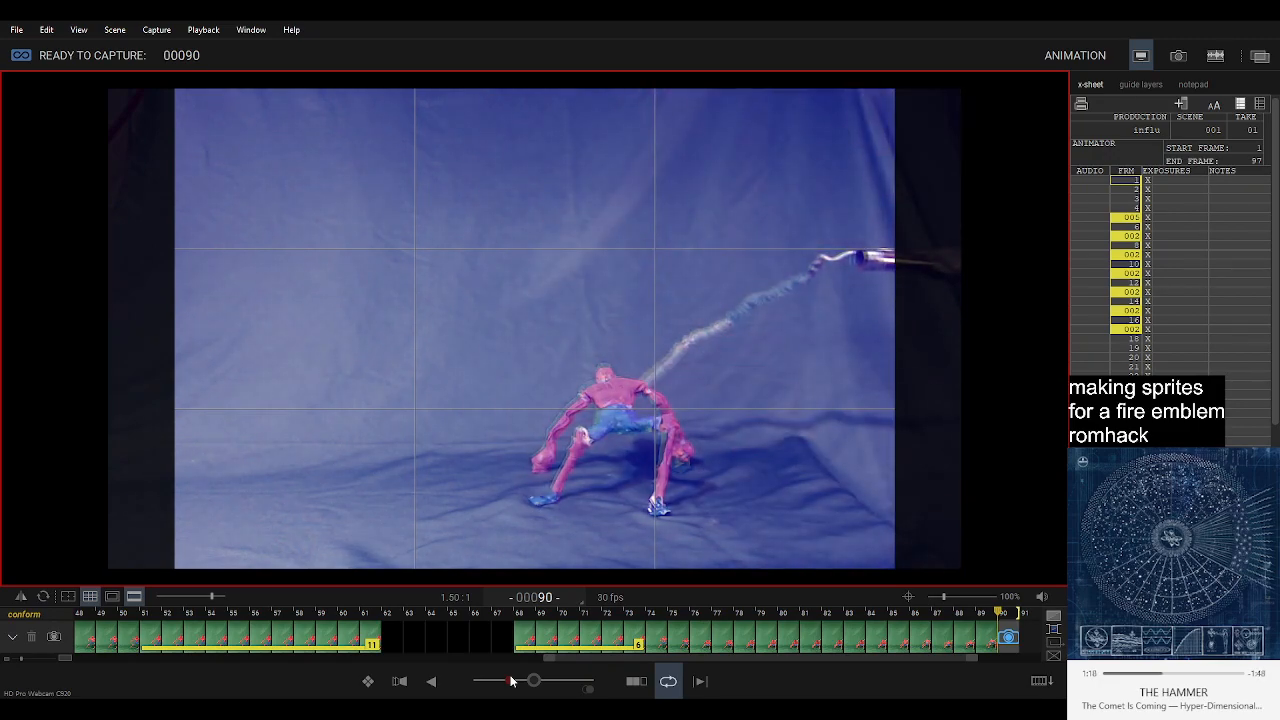
Capture frames 90 to 92 of the figure straightening up and lifting its head, checking the motion in playback.
key("0")
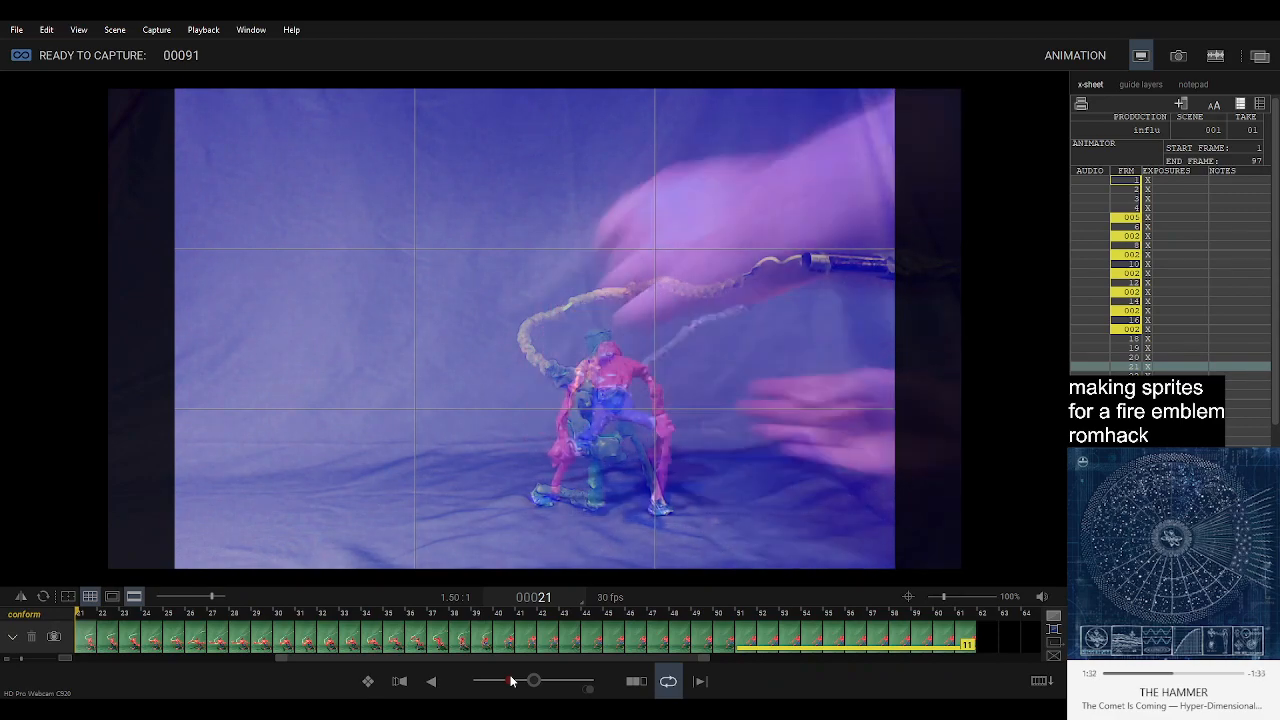
key("3")
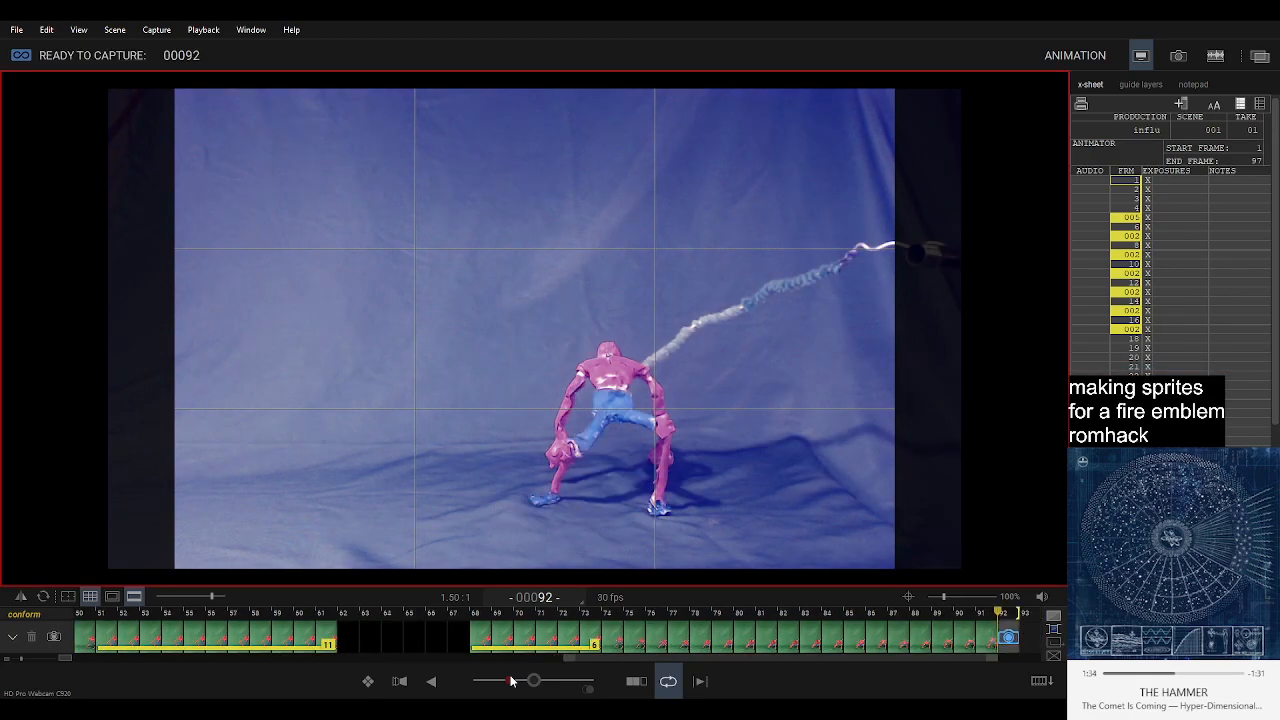
key("0")
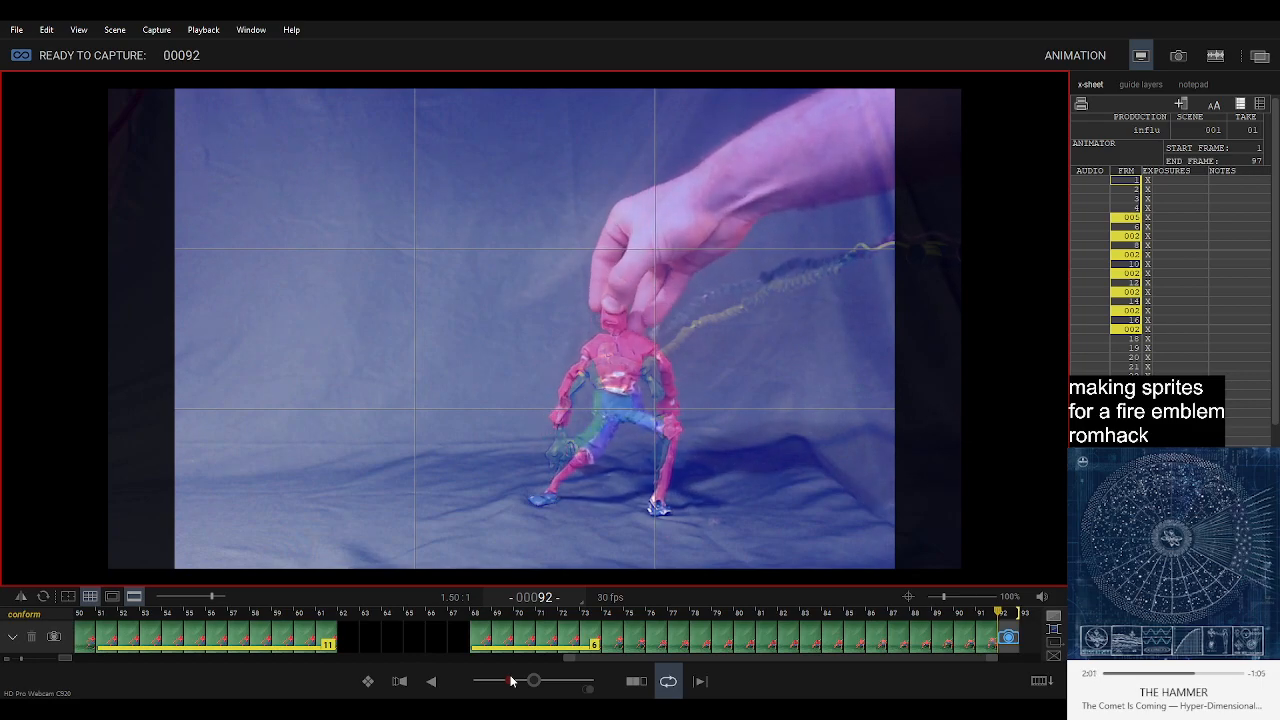
key("Return")
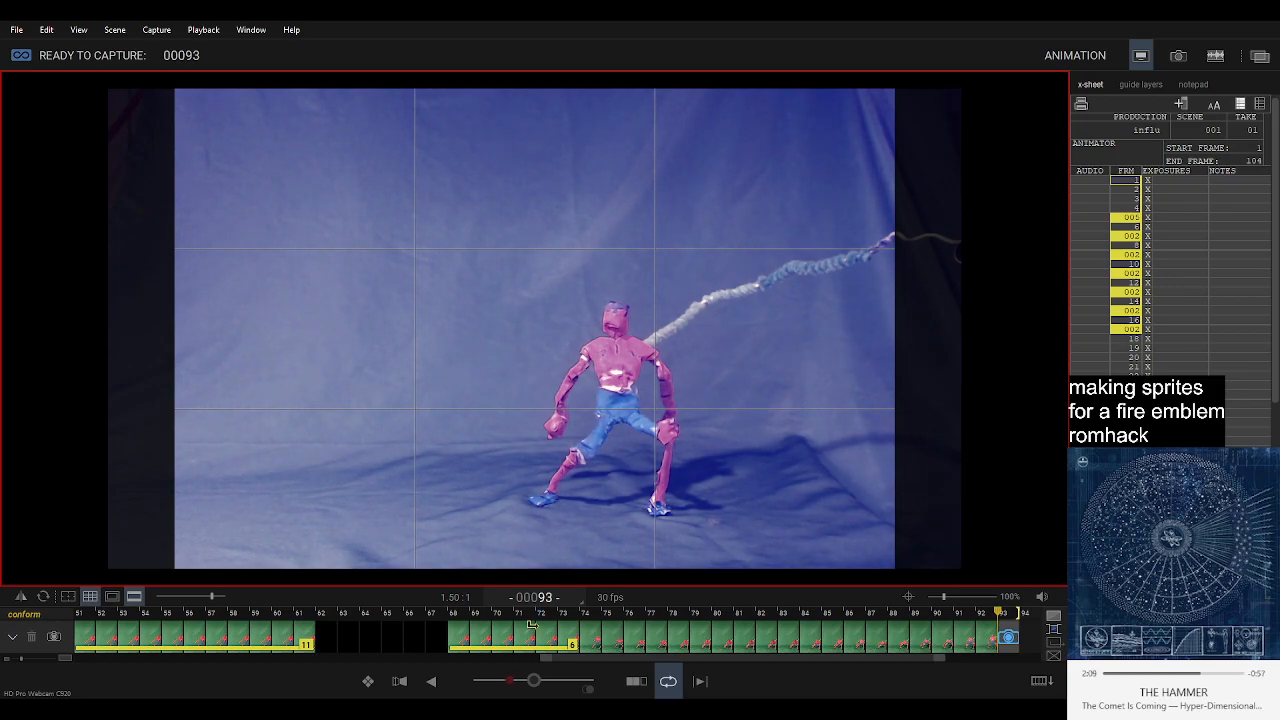
Compare the live pose with the held starting pose at frame 72 and capture frames 93 and 94.
left_click(521, 647)
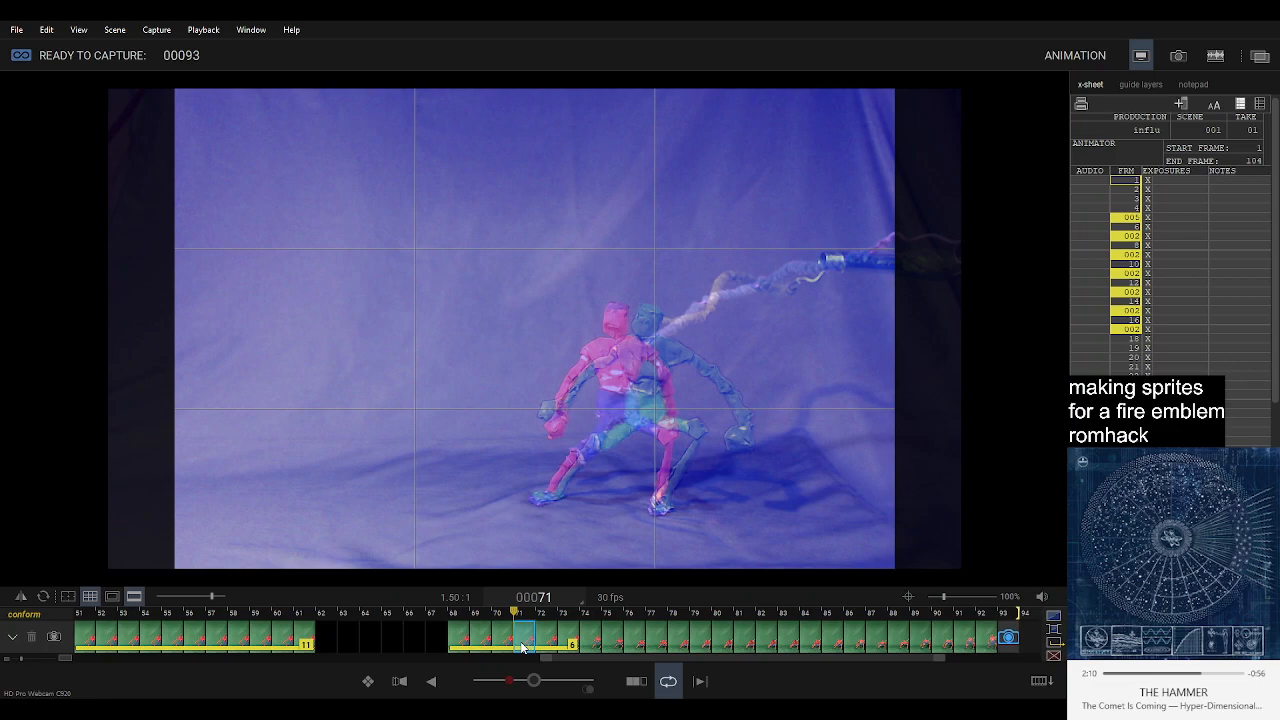
left_click(1009, 641)
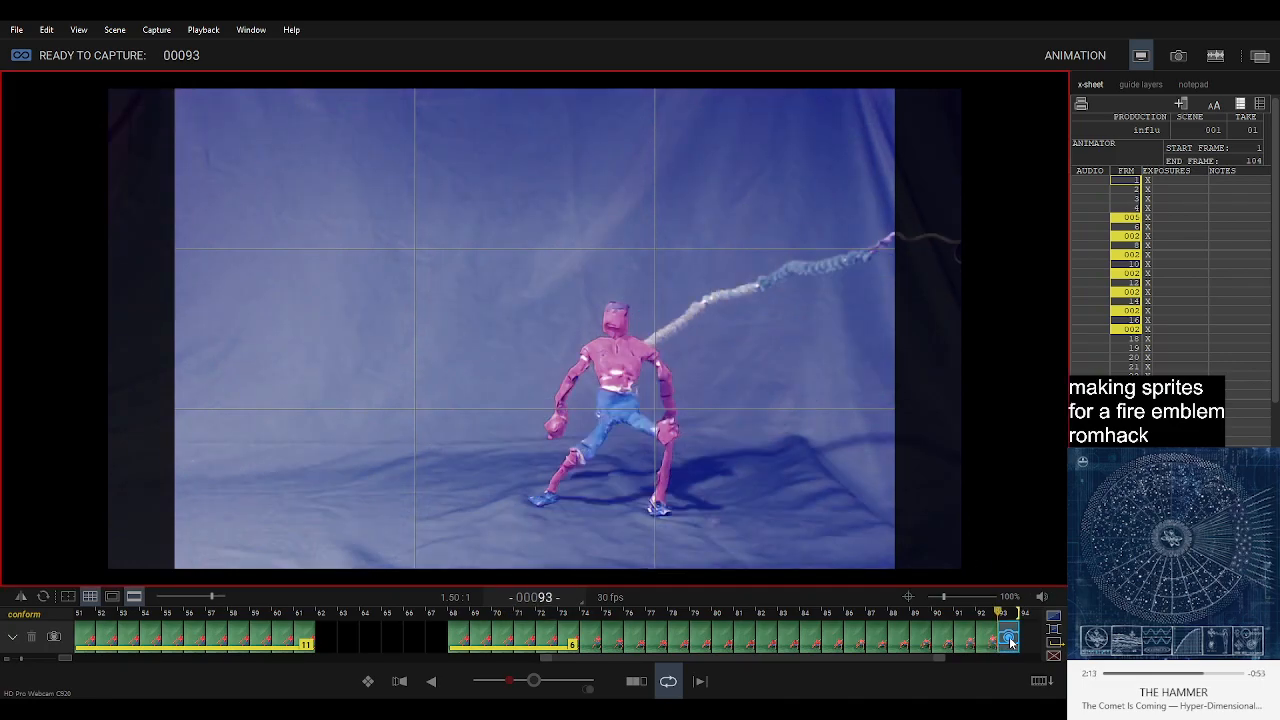
key("Return")
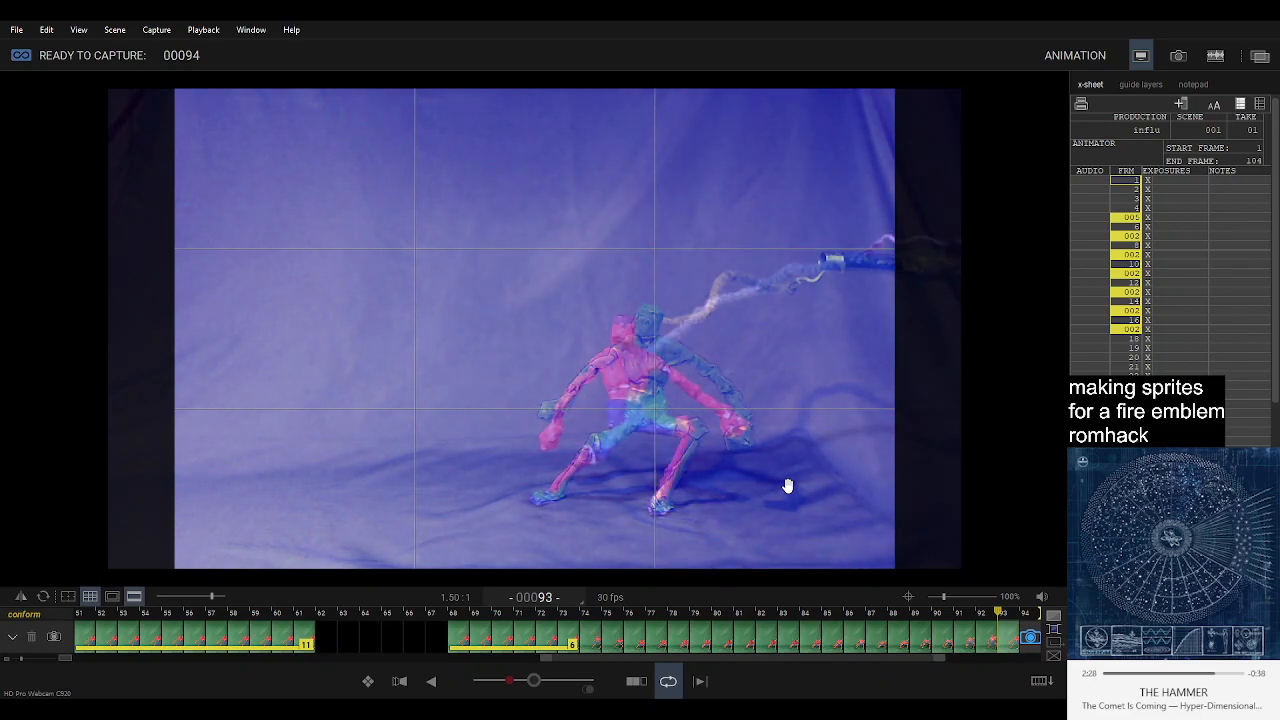
key("Return")
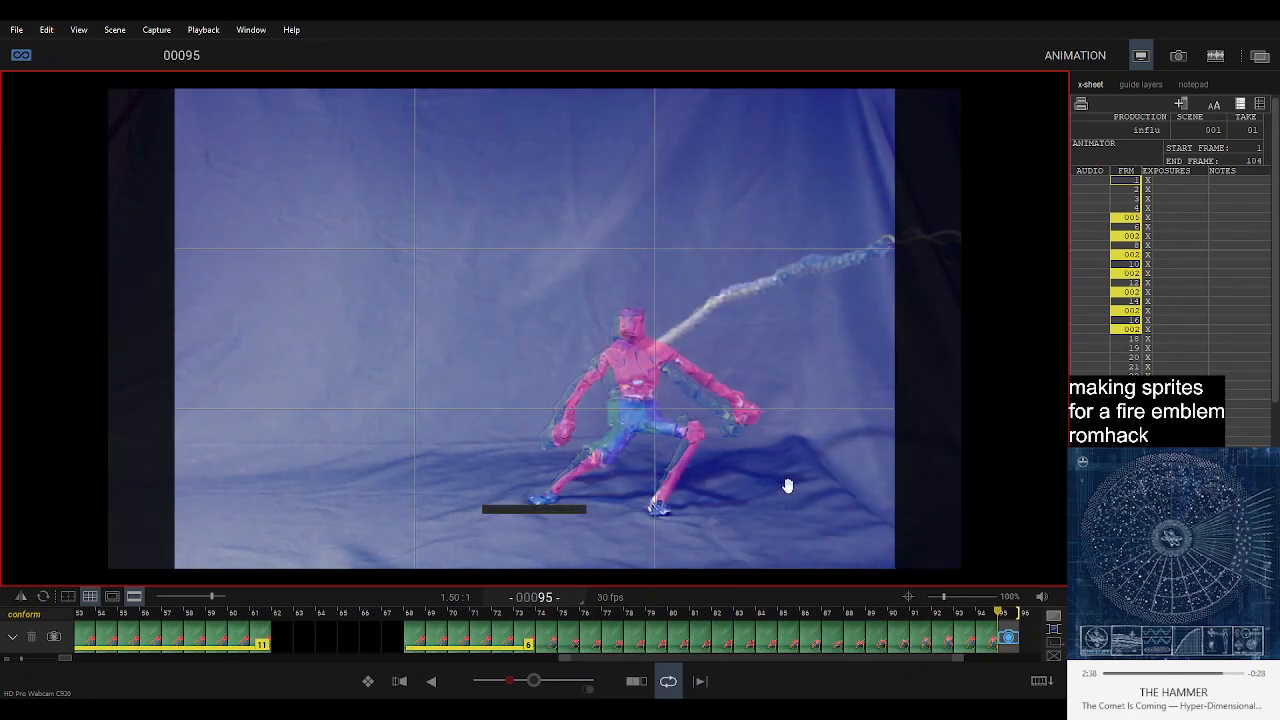
Capture frame 95, delete it and recapture it with the figure's stance adjusted.
key("Return")
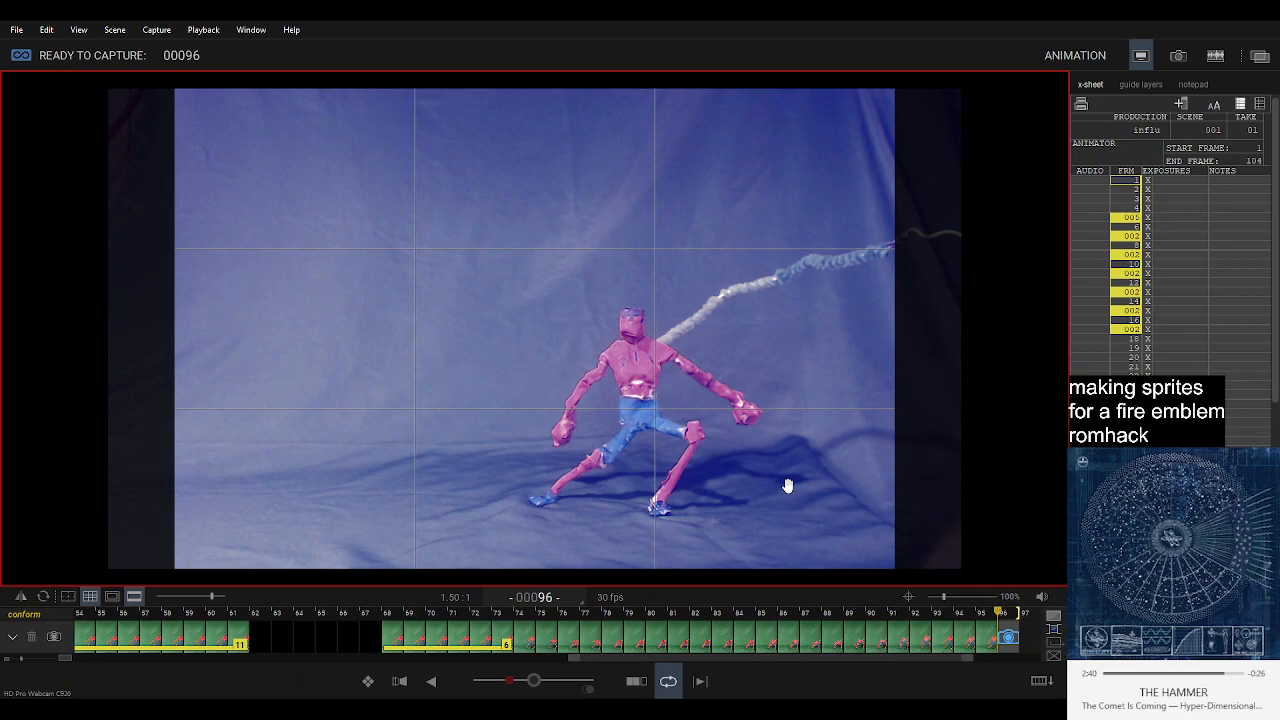
key("Delete")
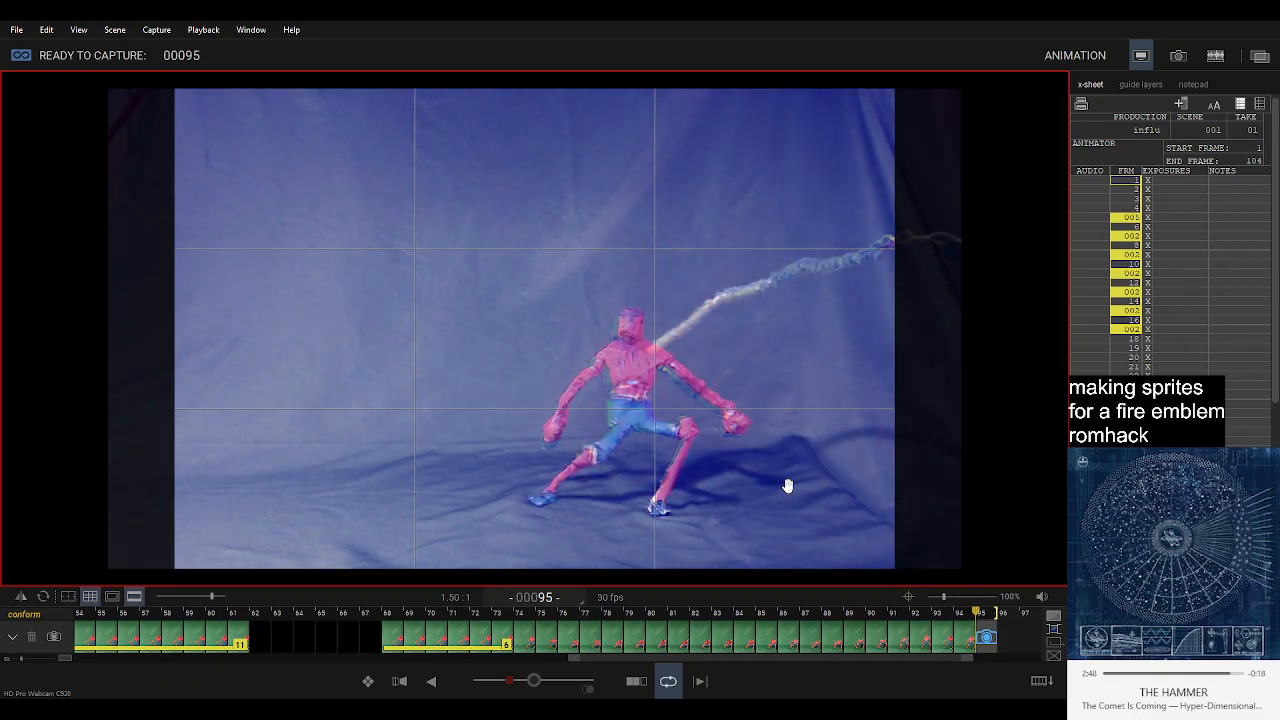
key("Return")
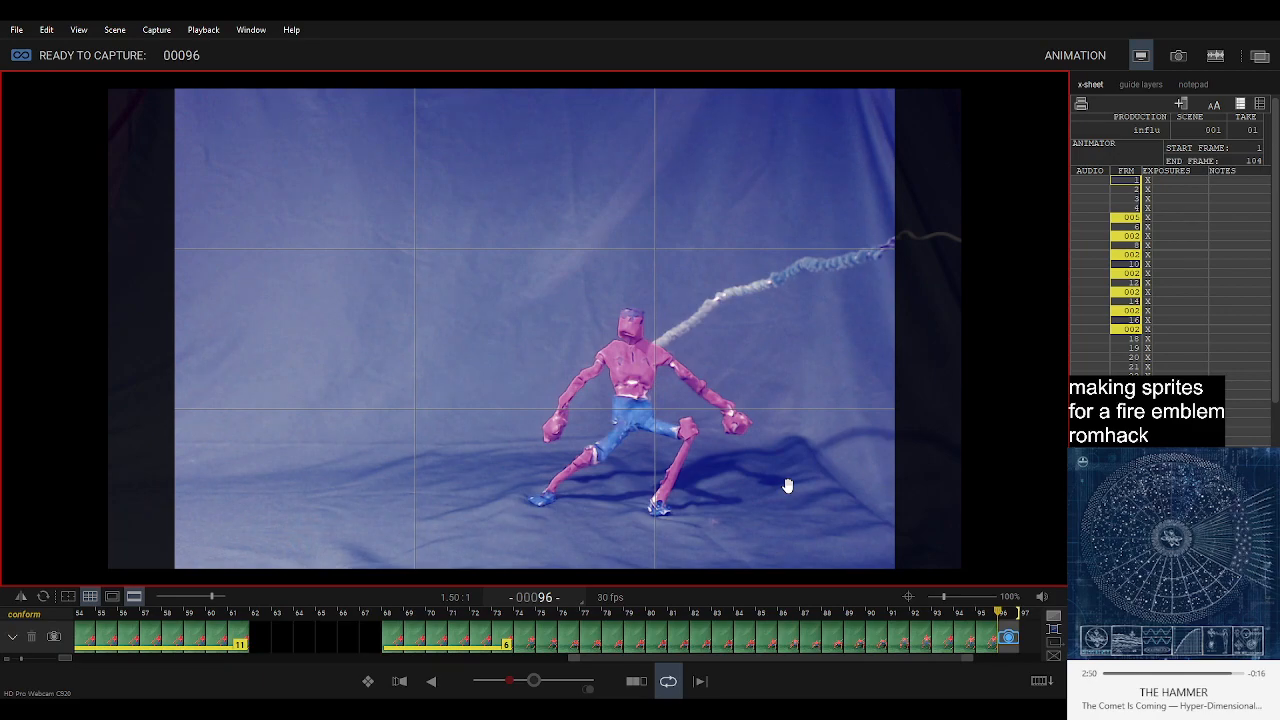
Play back the sequence and step back through the latest frames to 93 to check the return to the starting pose.
key("0")
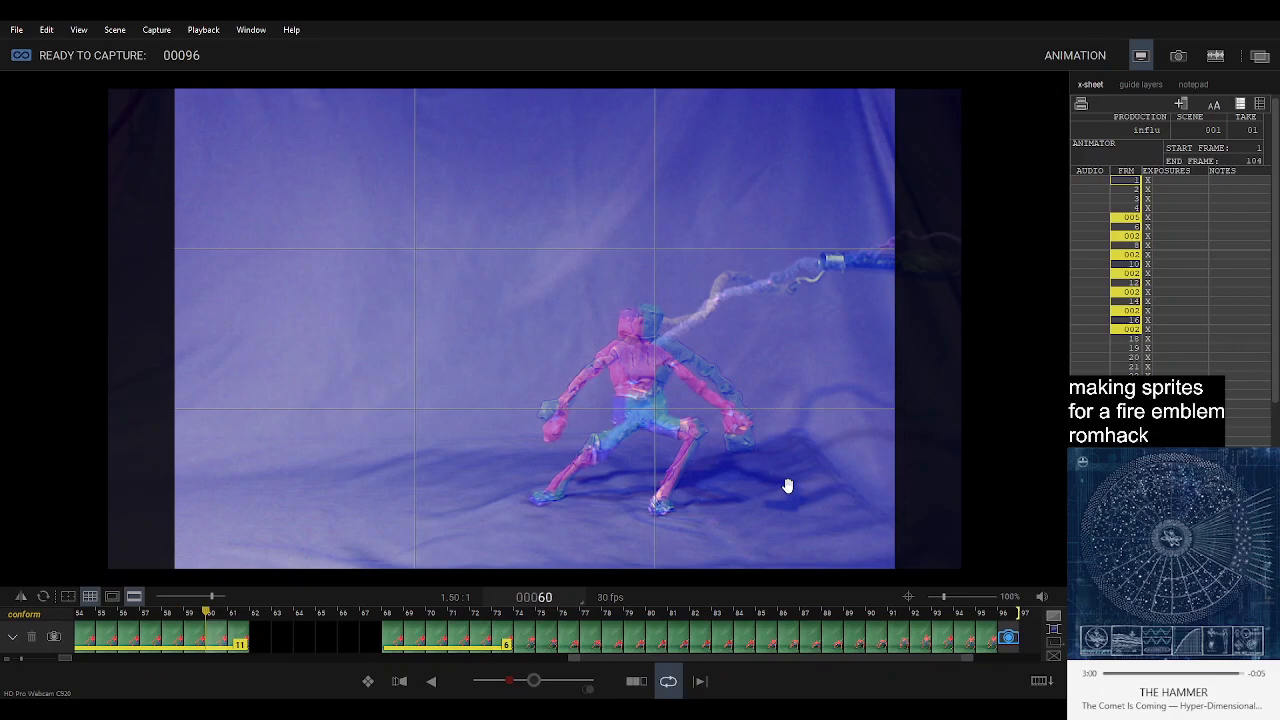
key("Right")
key("Right")
key("Right")
key("Right")
key("Right")
key("Right")
key("Right")
key("Right")
key("Right")
key("Right")
key("Right")
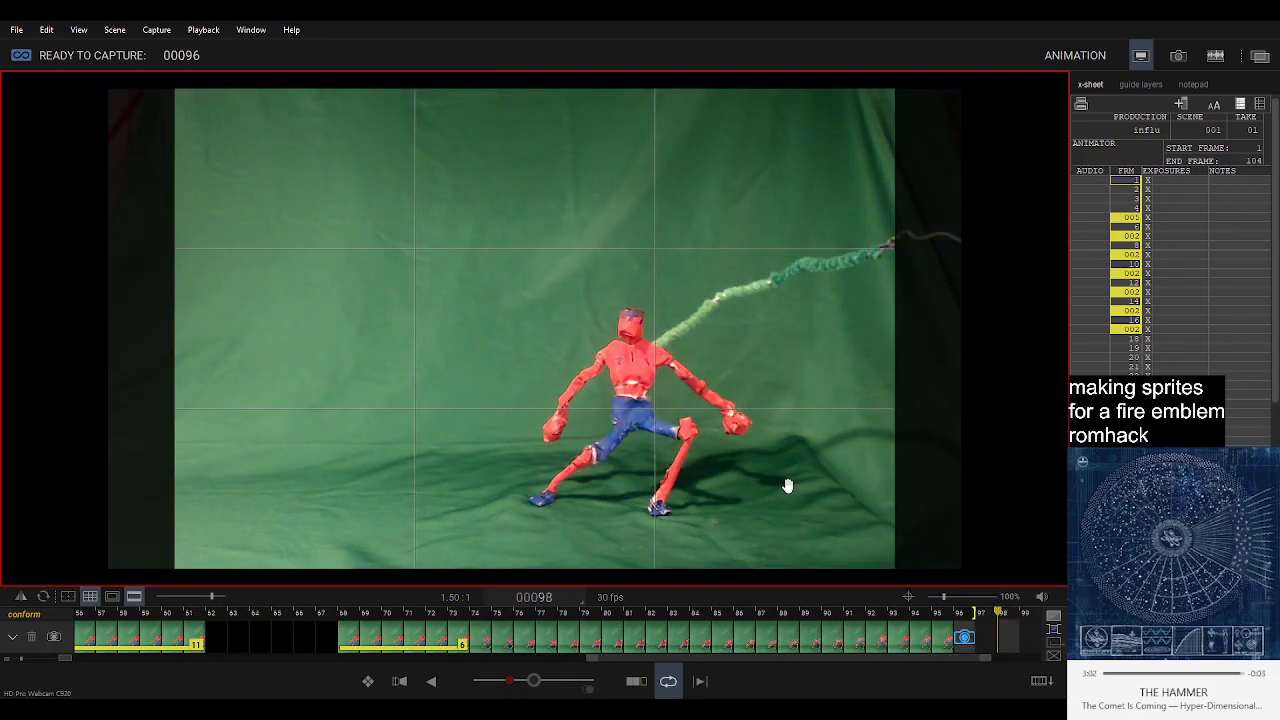
key("Left")
key("Left")
key("Left")
key("Left")
key("Left")
key("Left")
key("Left")
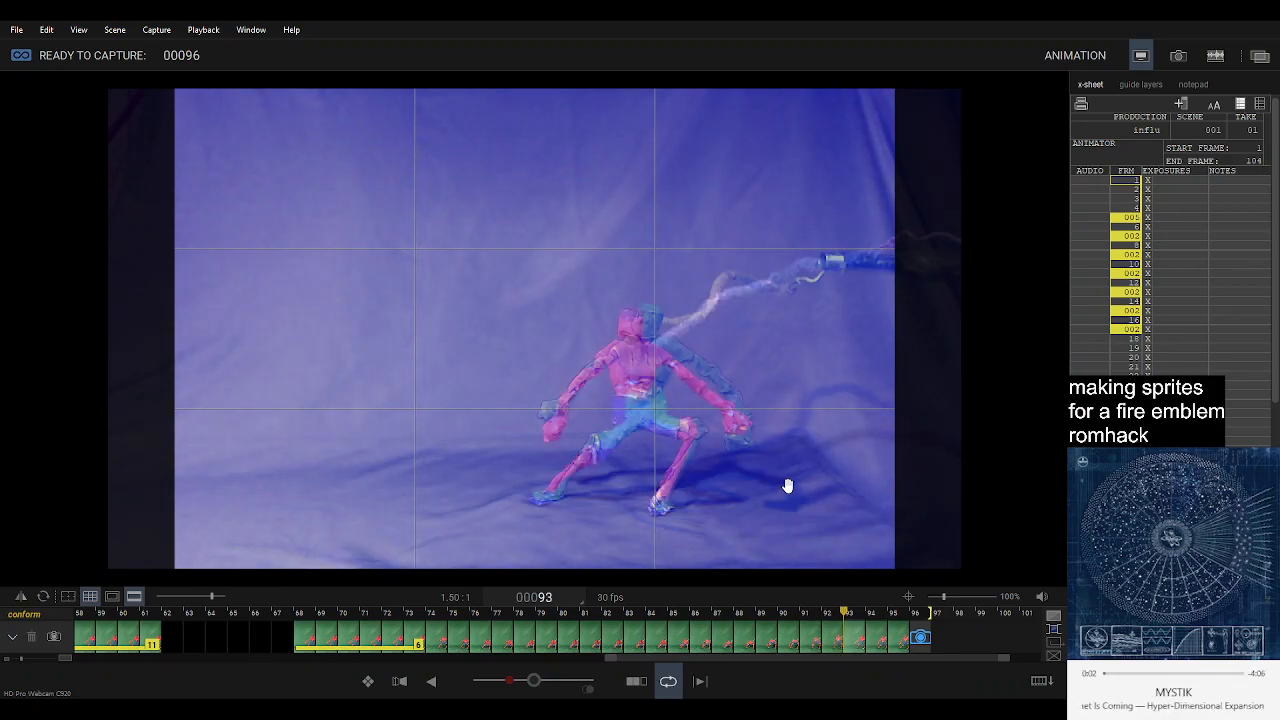
Review the latest frames and move the last captured frame, 95, past the capture position to frame 96.
left_click(812, 638)
key("Left")
key("Right")
key("Right")
key("Right")
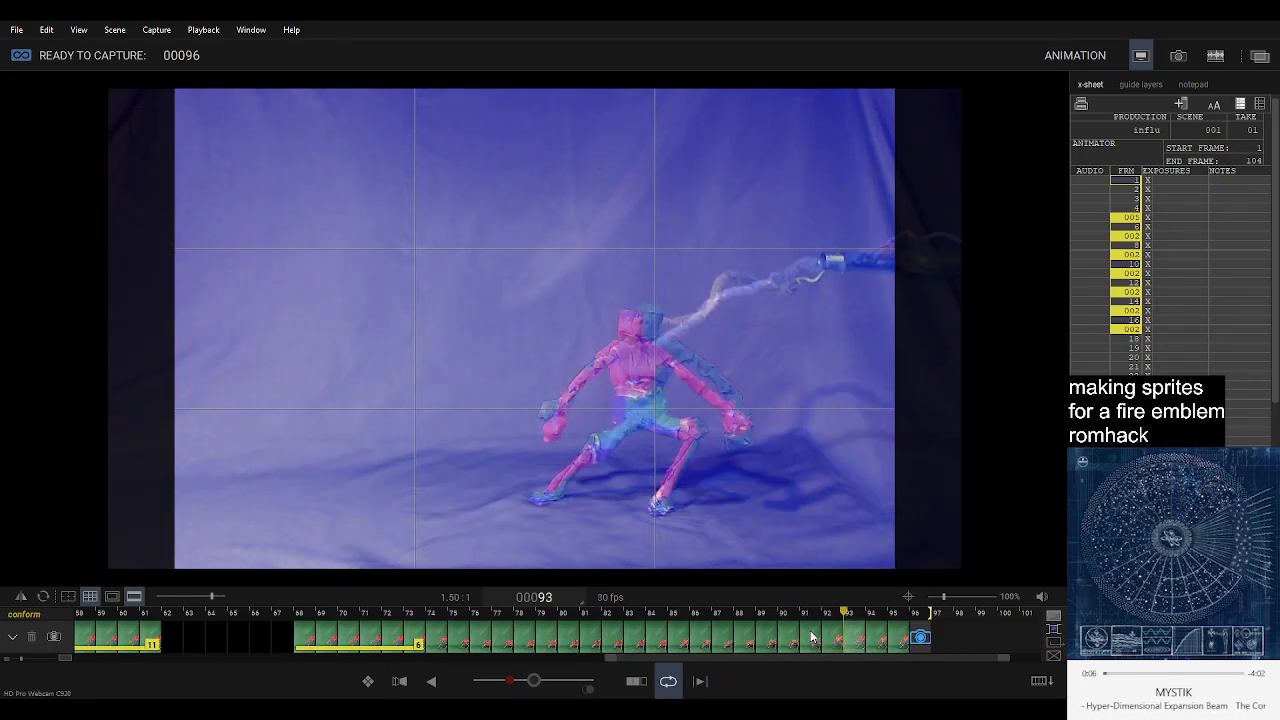
left_click(856, 648)
left_click_drag(856, 648, 927, 630)
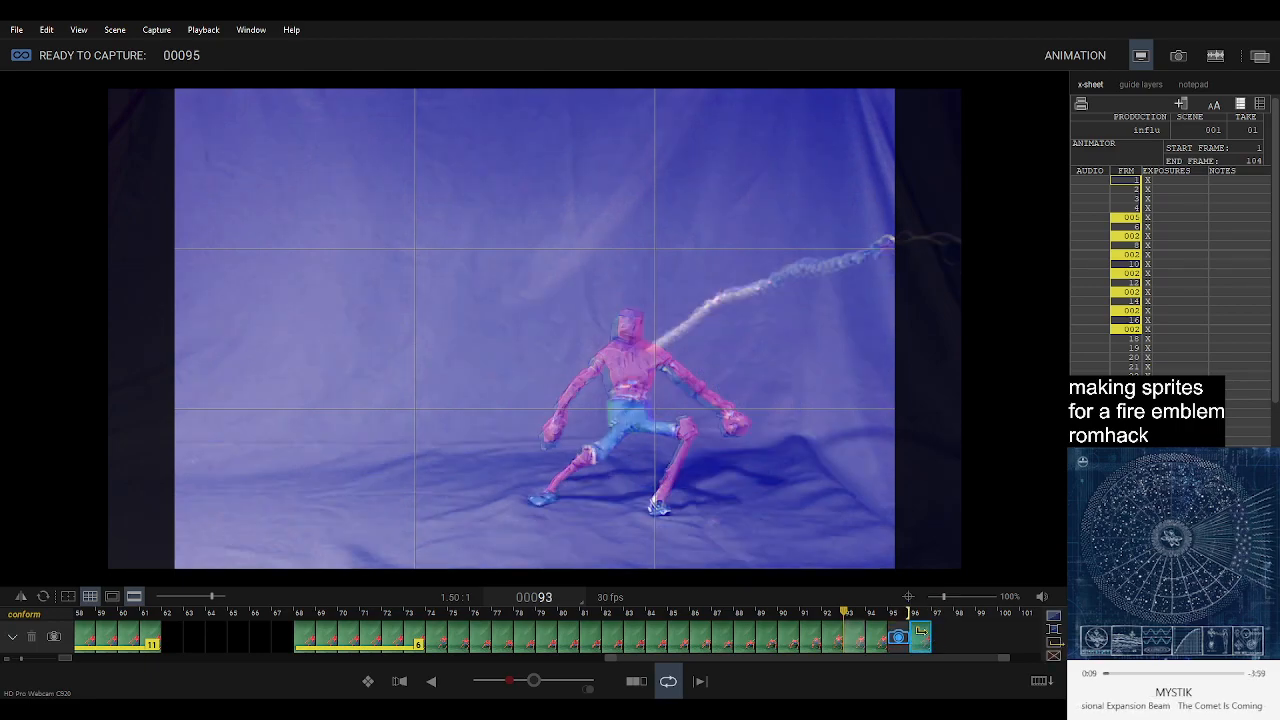
Compare frames 93 and 94 with the neighbouring frames and extend the pose at frame 96 to a six-frame hold.
left_click(876, 651)
key("Right")
key("Left")
key("Left")
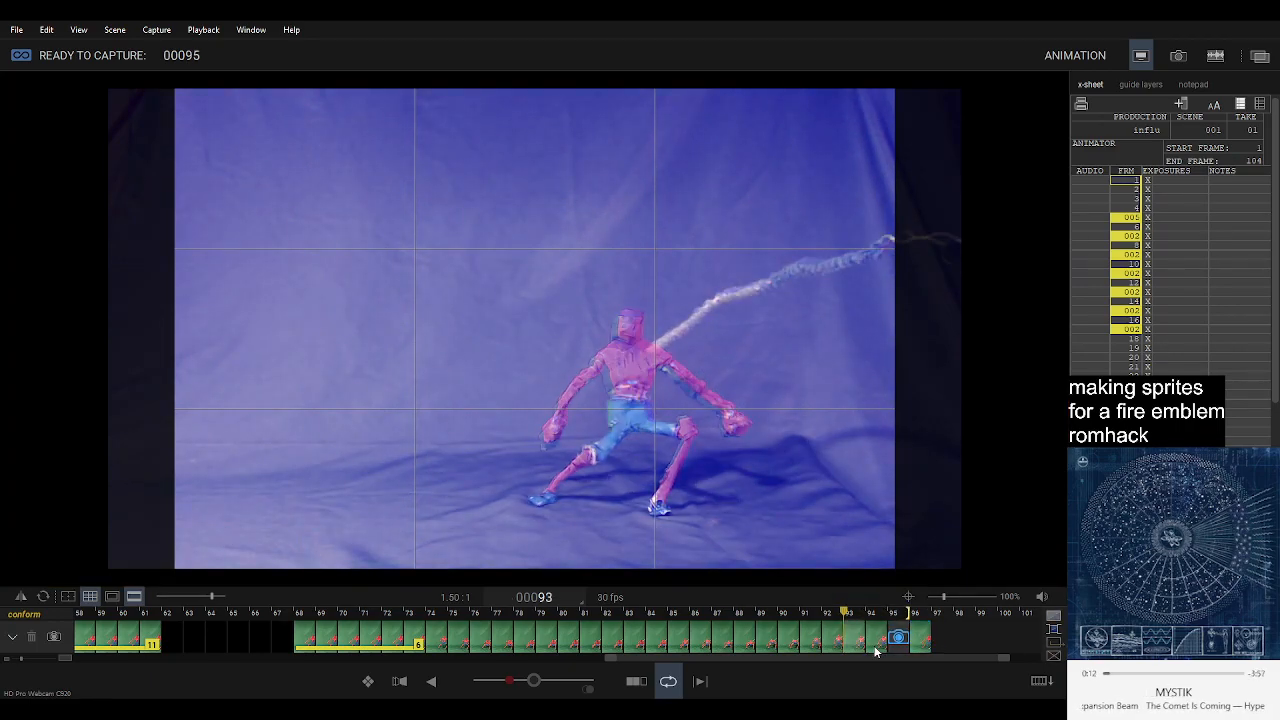
left_click(875, 651)
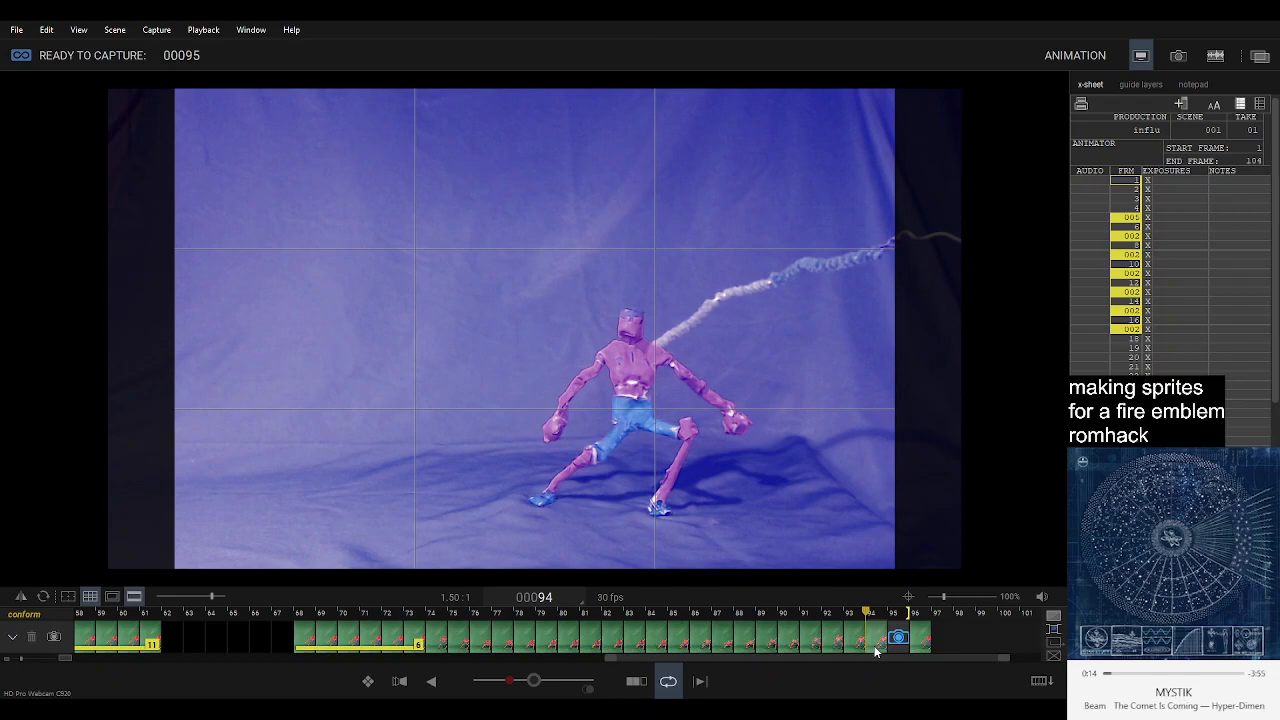
left_click(922, 646)
key("Right")
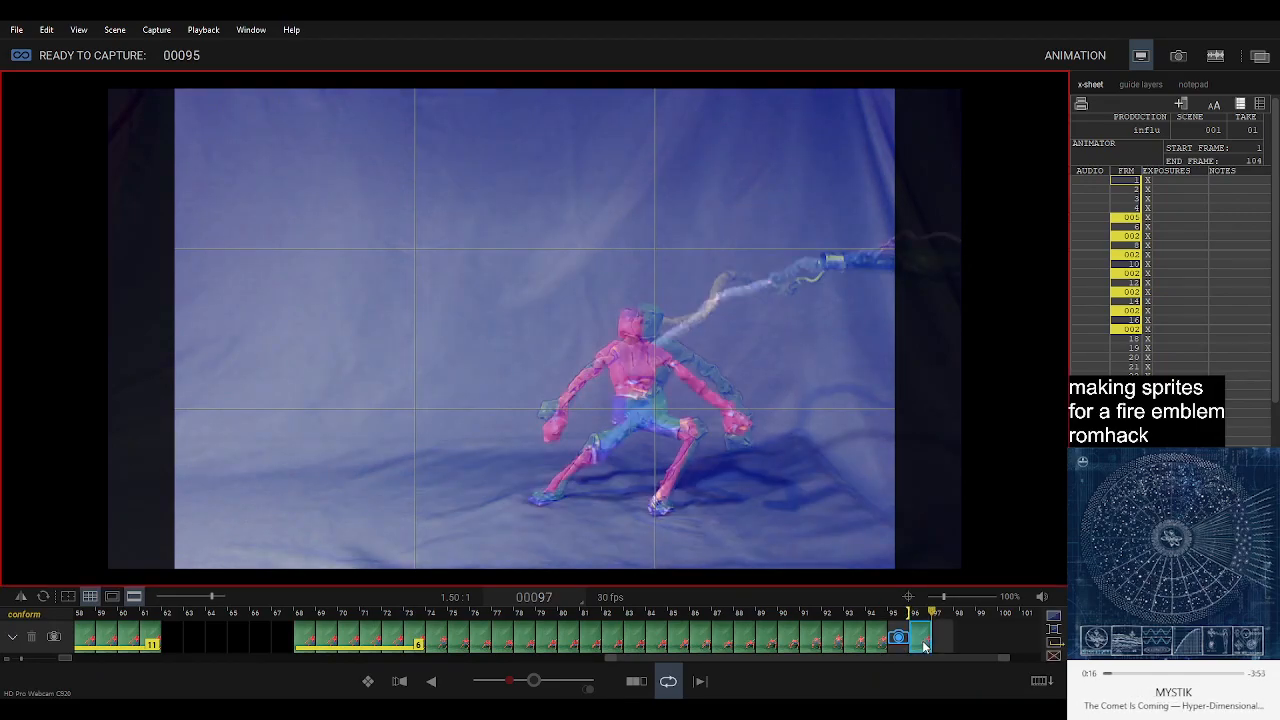
key("F5")
key("F5")
key("F5")
key("F5")
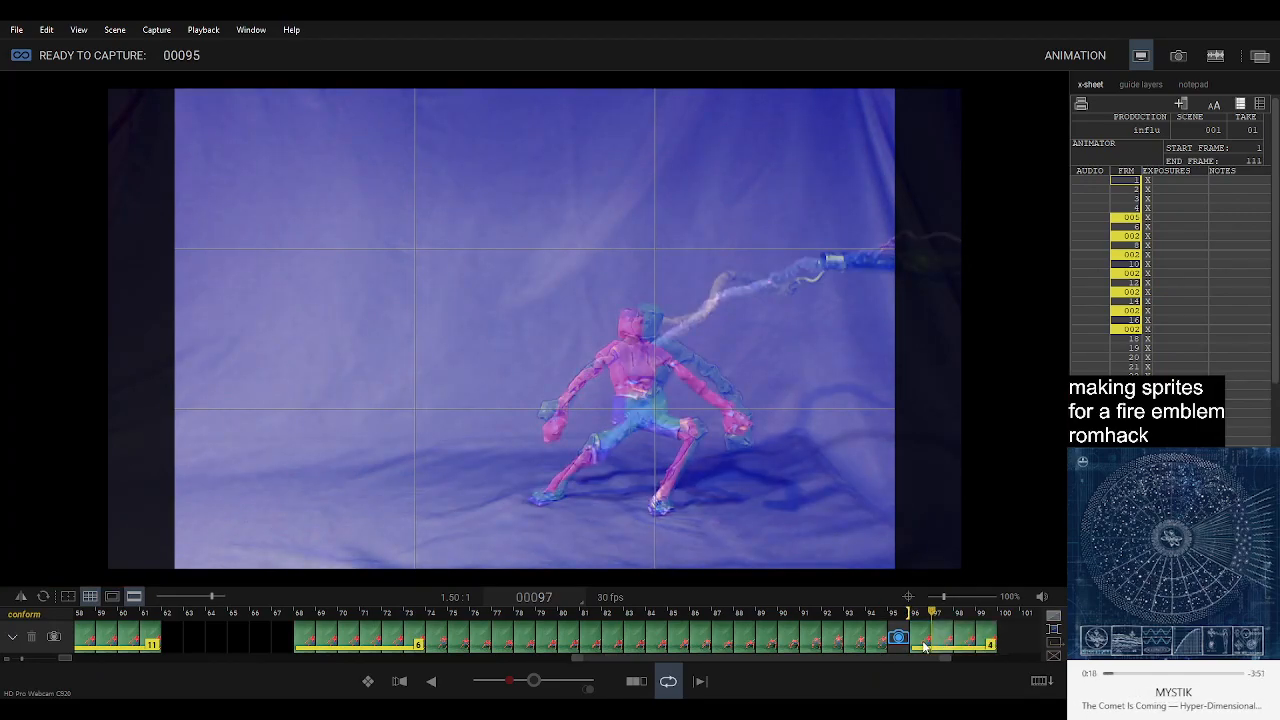
key("F5")
Play back the sequence, check the hold ending at frame 61, and capture five black frames at 95 to 99.
key("space")
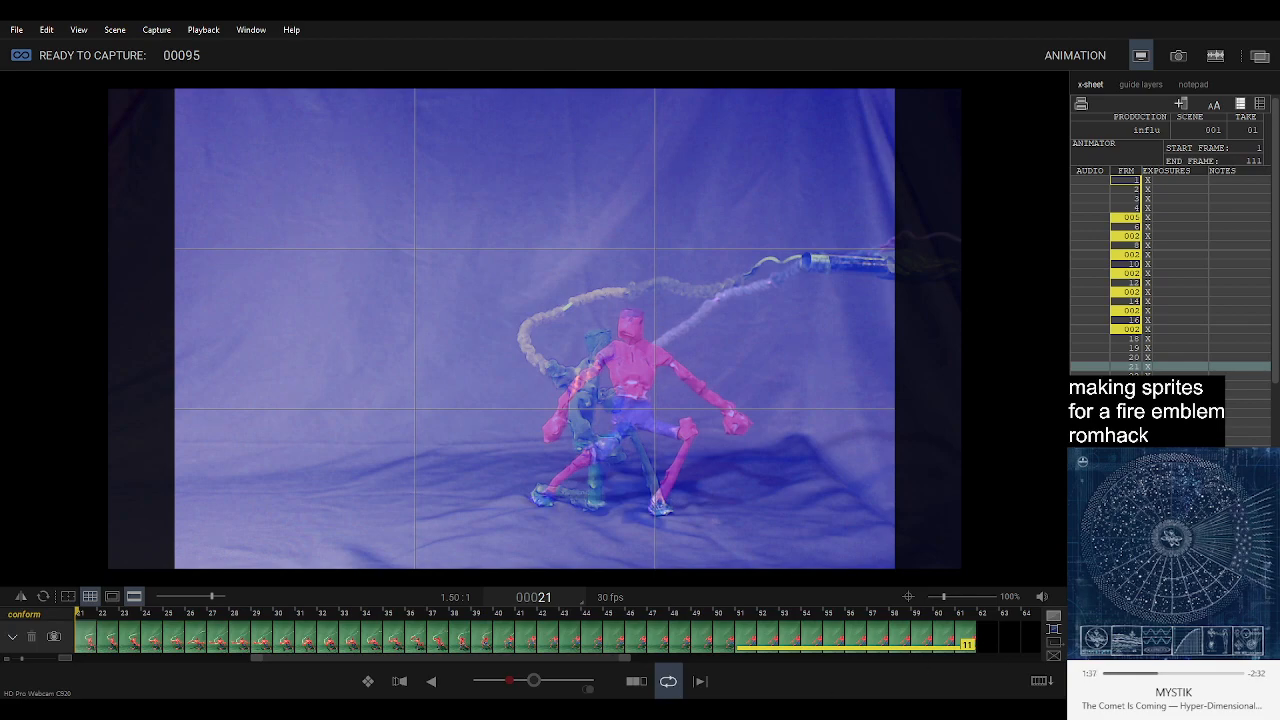
left_click(966, 636)
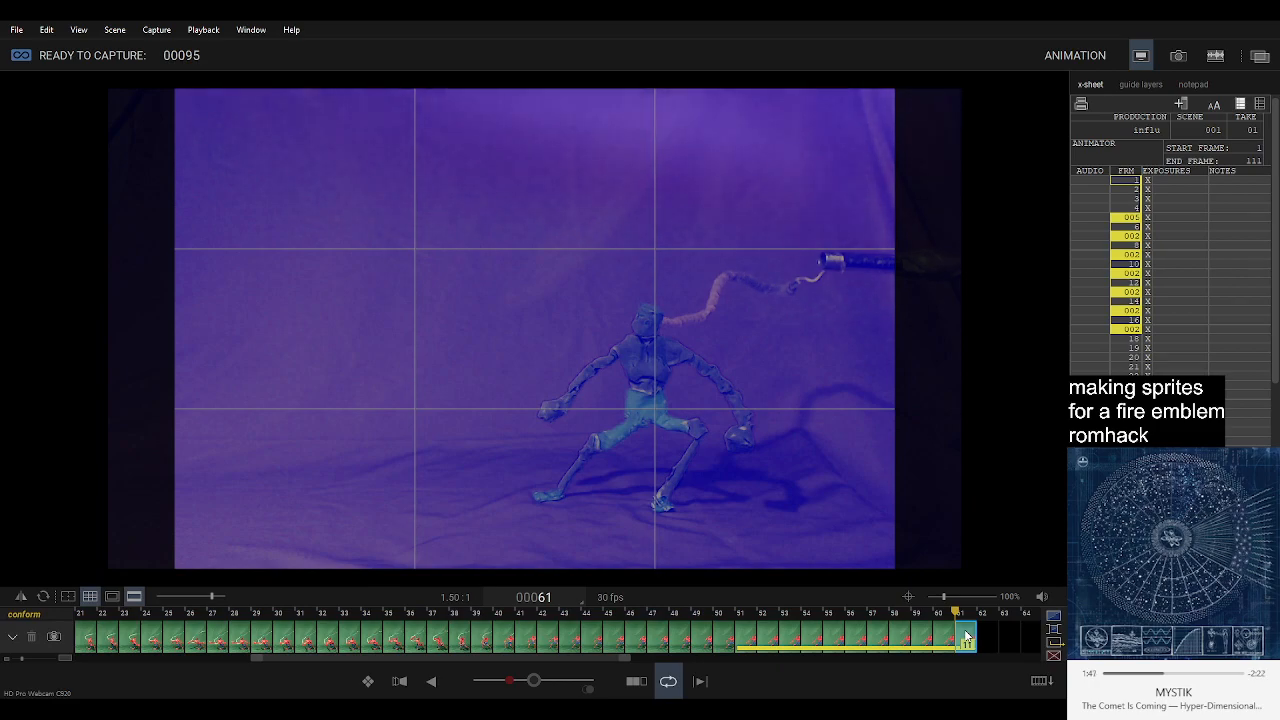
key("Return")
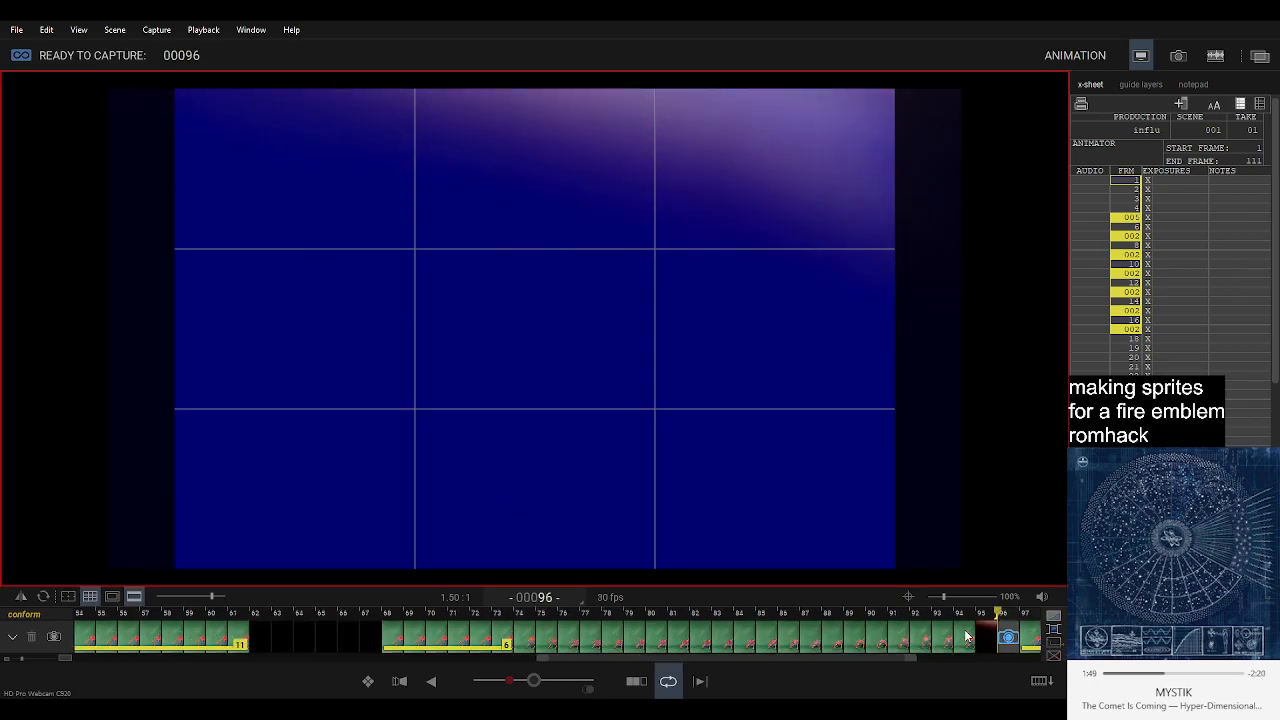
key("Return")
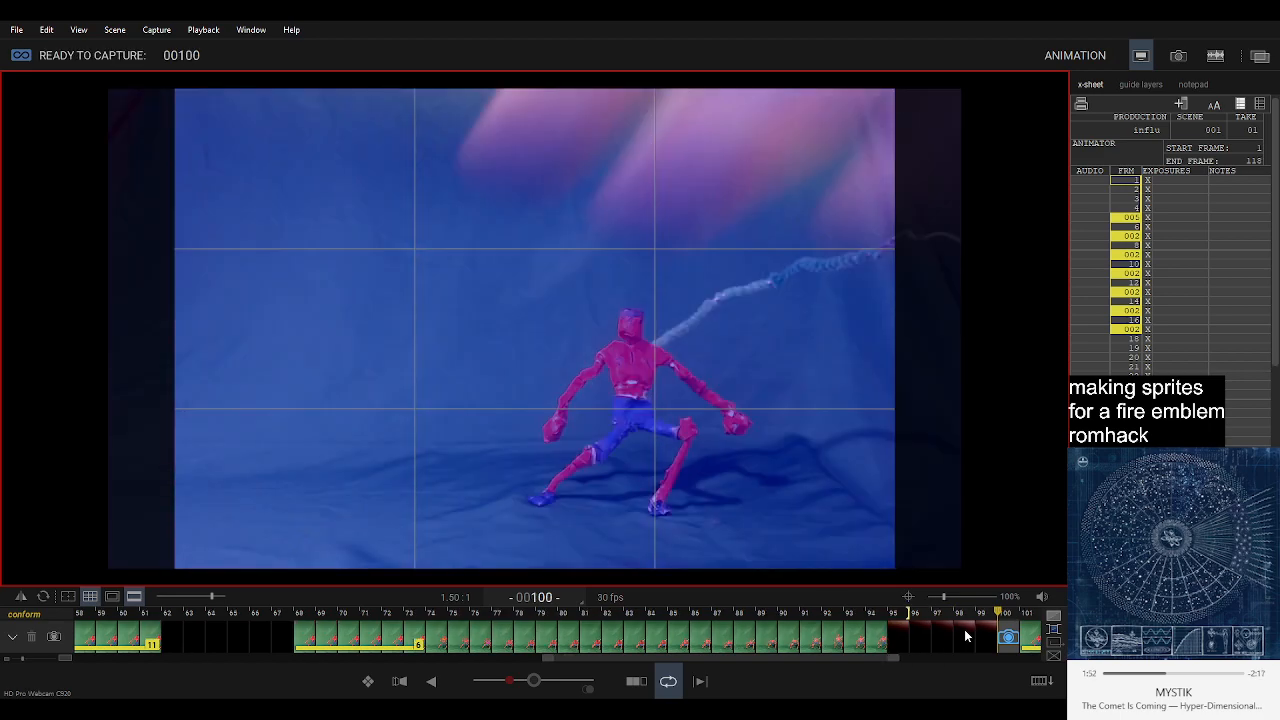
Move the six-frame held pose ahead of the black frames so it occupies frames 95 to 100.
left_click(1033, 640)
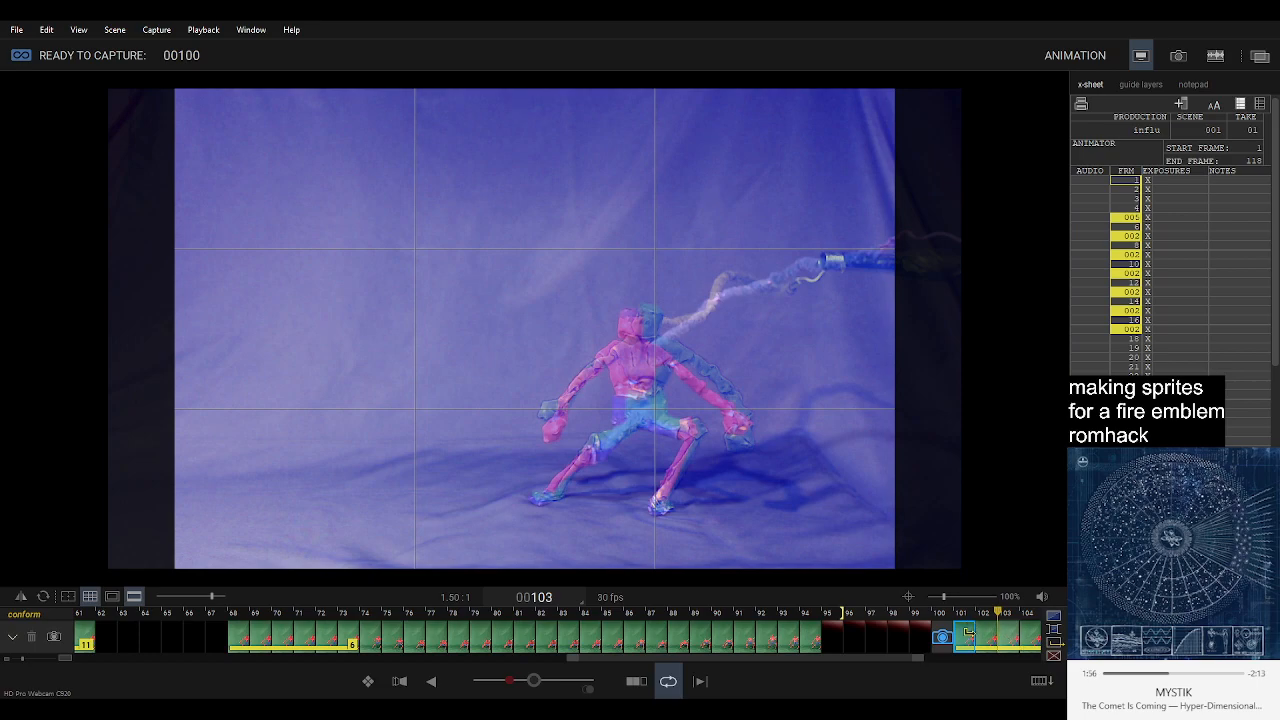
scroll(967, 631, "down", 4)
scroll(967, 631, "down", 2)
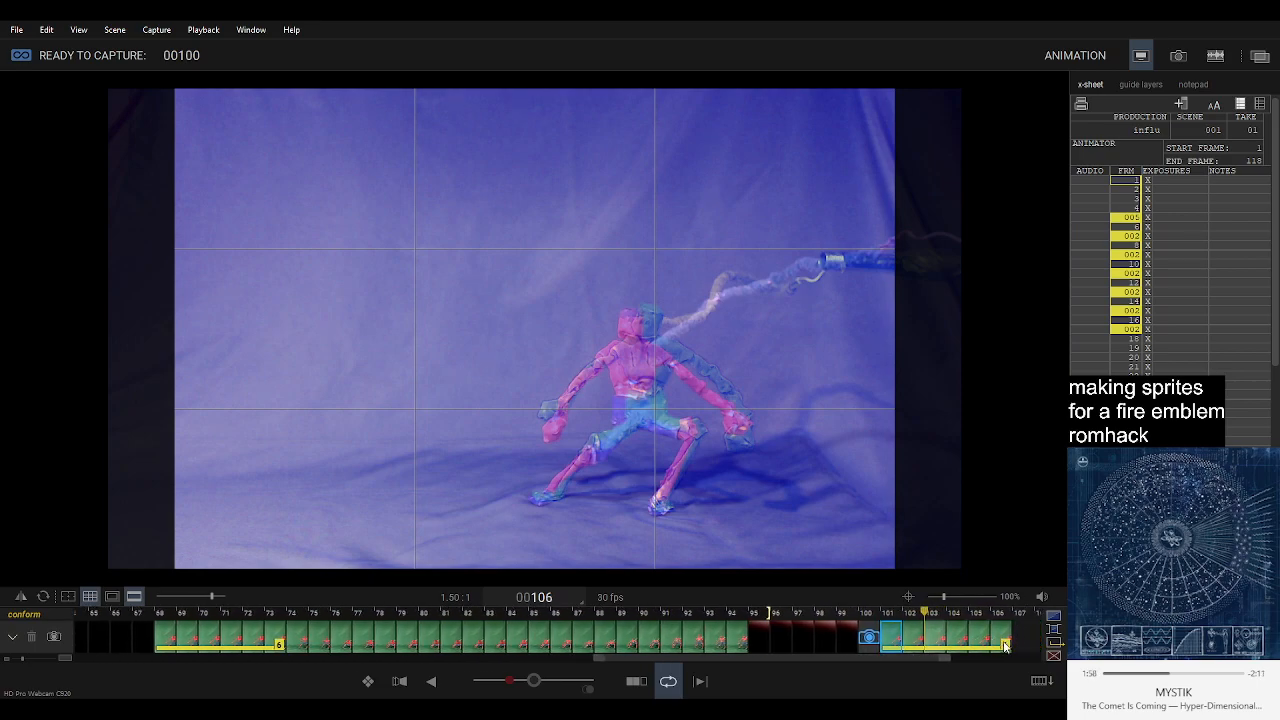
left_click(1003, 645)
left_click_drag(895, 636, 756, 640)
scroll(844, 635, "down", 2)
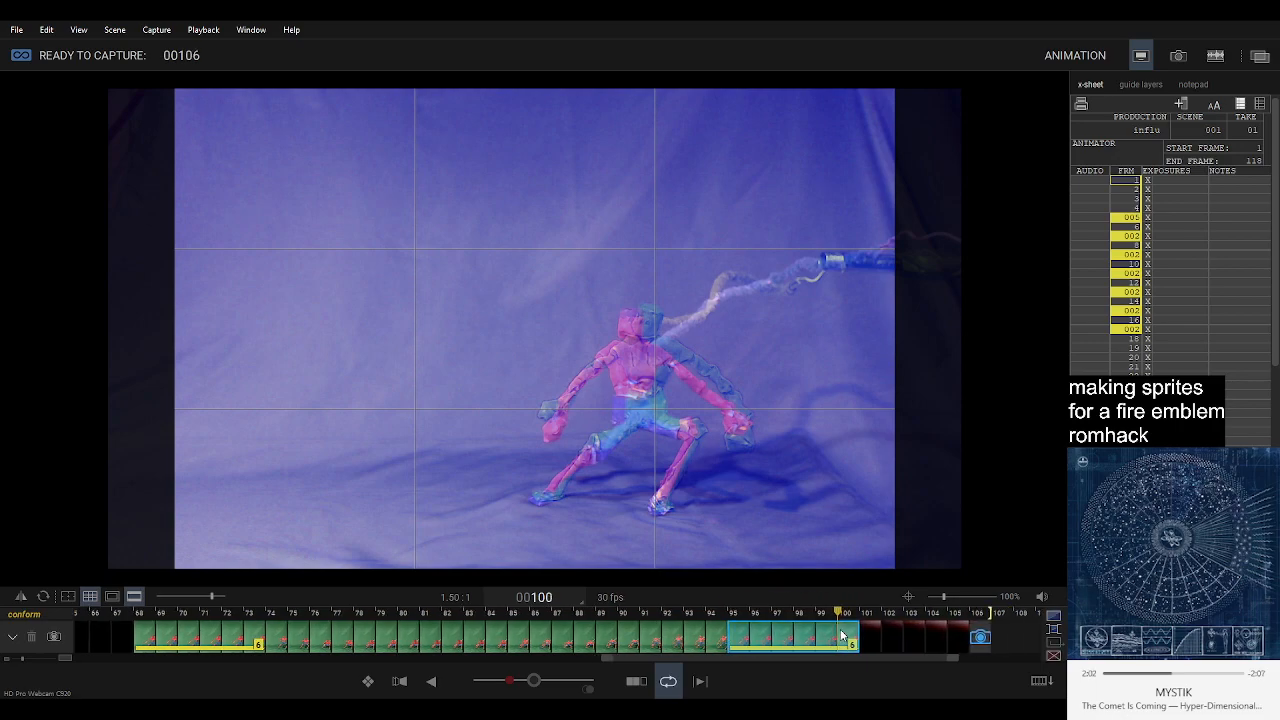
Copy the six-frame held pose ending at frame 100 and paste it after the black frames at 106 to 111.
left_click(970, 641)
left_click(988, 637)
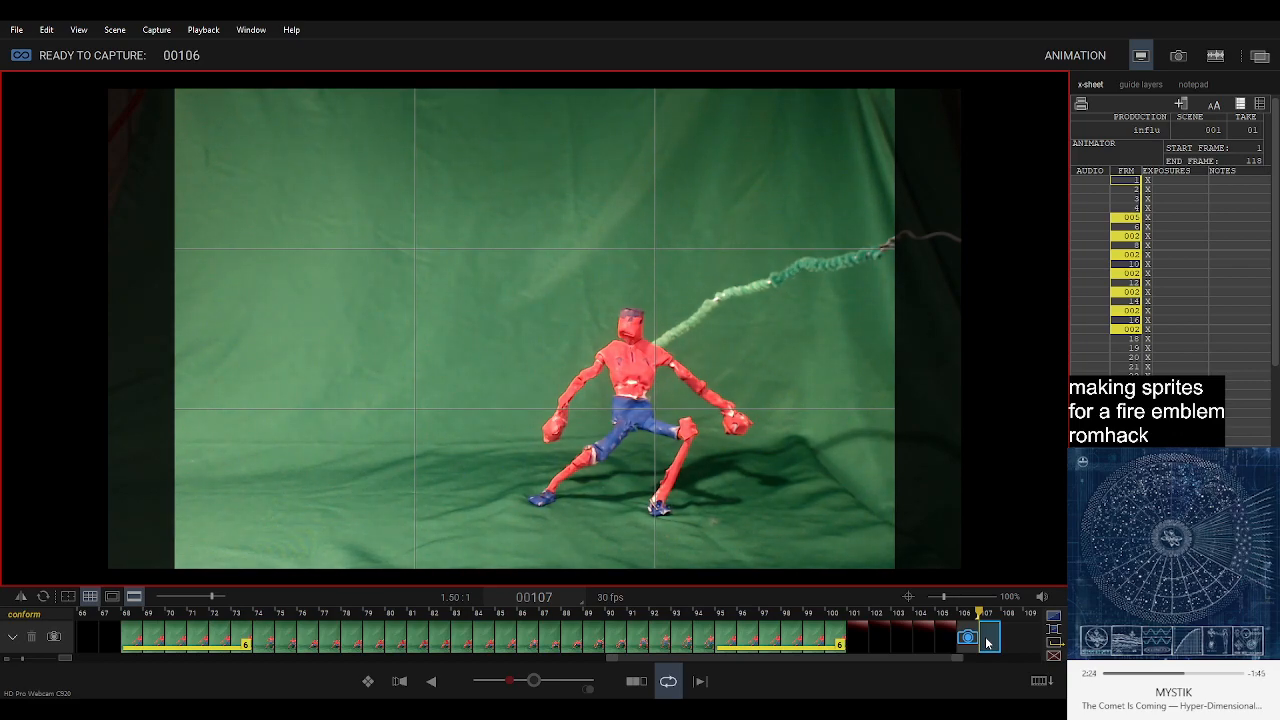
key("Right")
key("Left")
key("Left")
key("Left")
key("Left")
key("Left")
key("Left")
key("Left")
key("Left")
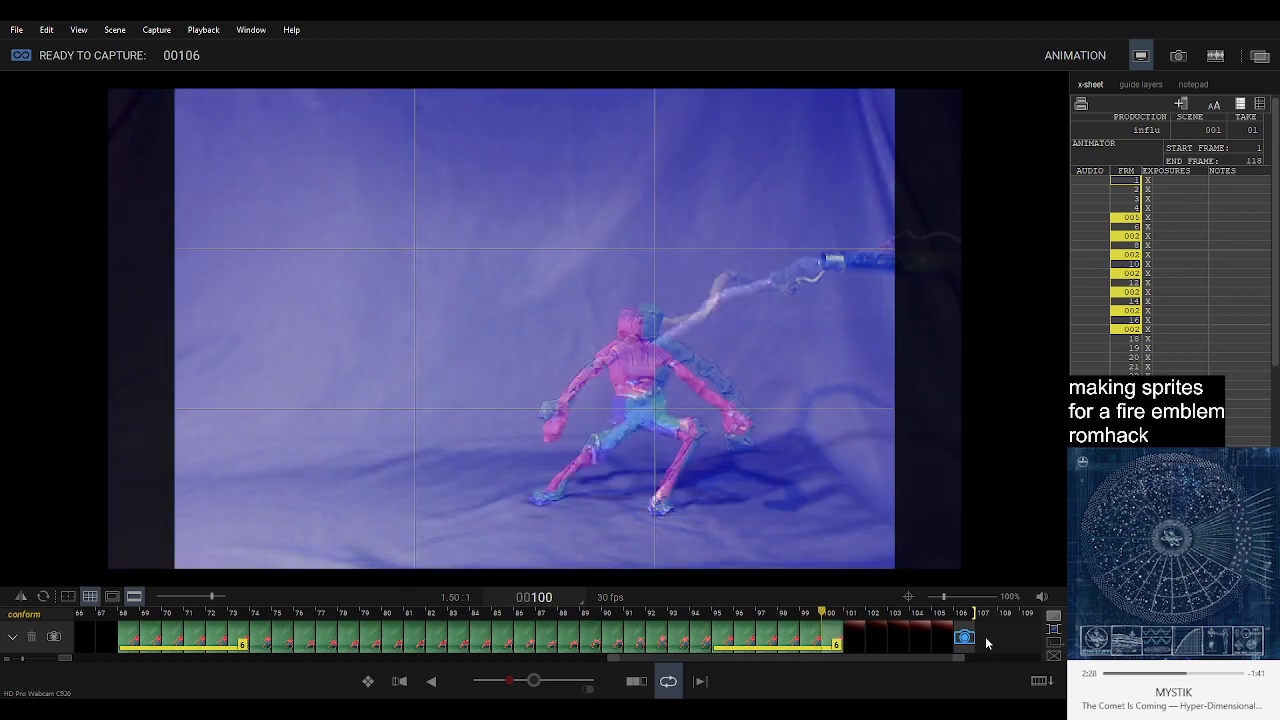
left_click(834, 643)
key("Right")
left_click(962, 614)
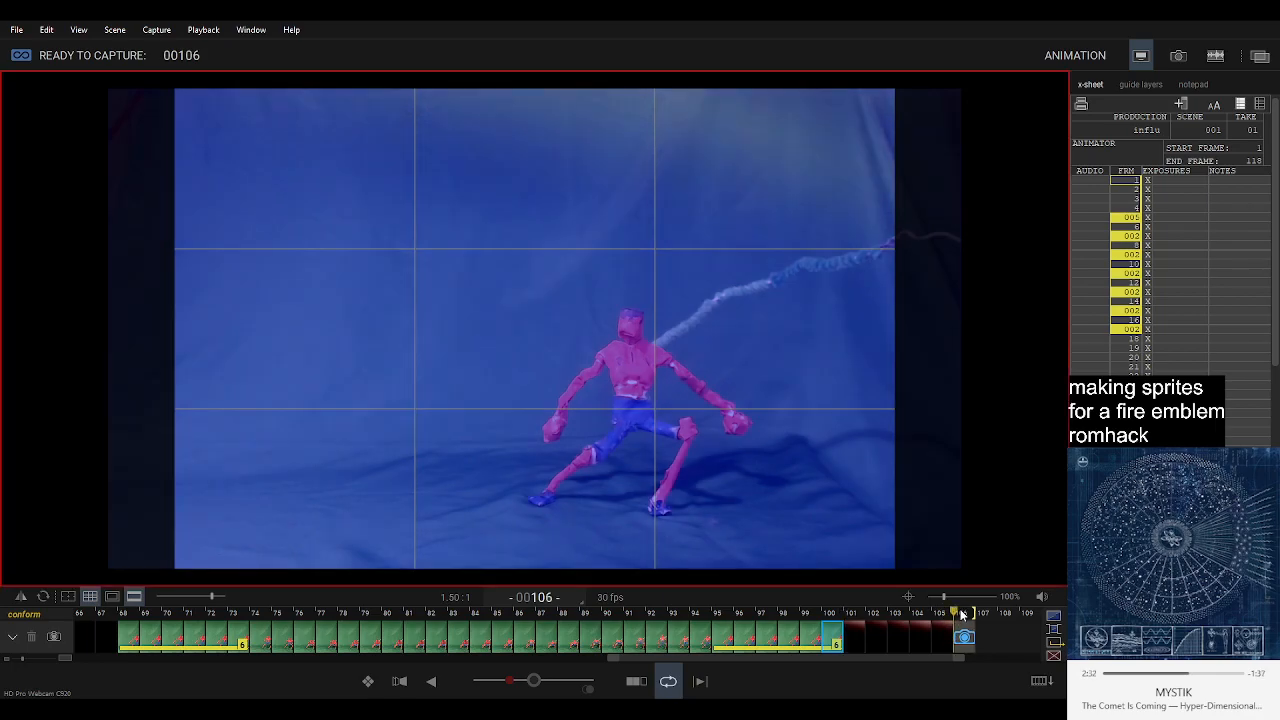
key("ctrl+v")
key("ctrl+v")
key("ctrl+v")
key("ctrl+v")
key("ctrl+v")
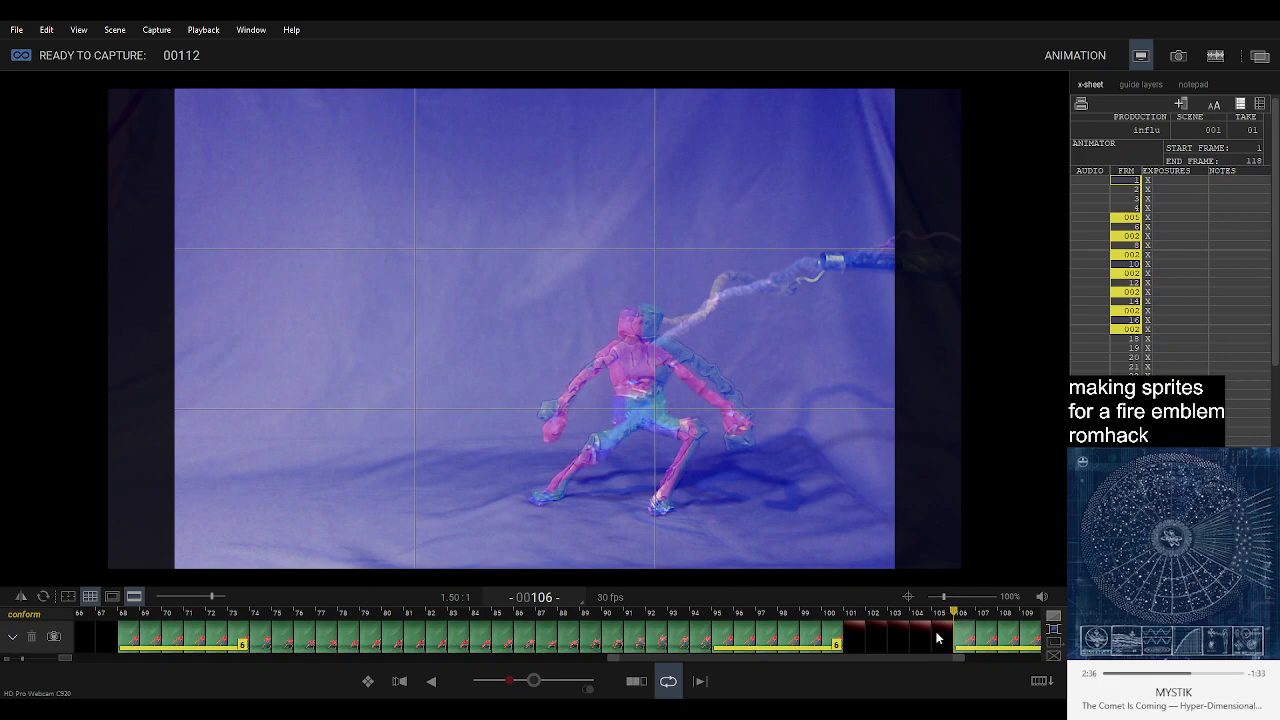
Compare the figure's live crouching pose at frame 112 with the held standing pose at frame 111.
scroll(938, 638, "right", 5)
scroll(938, 638, "right", 3)
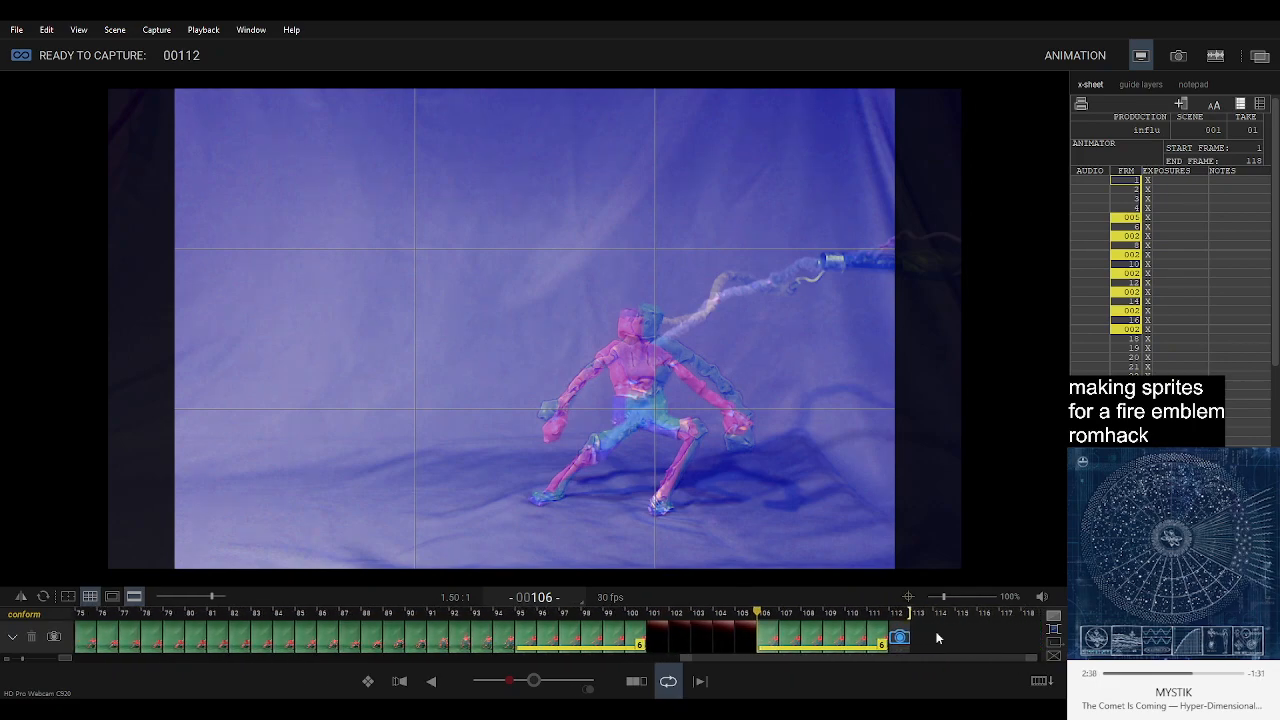
left_click(878, 640)
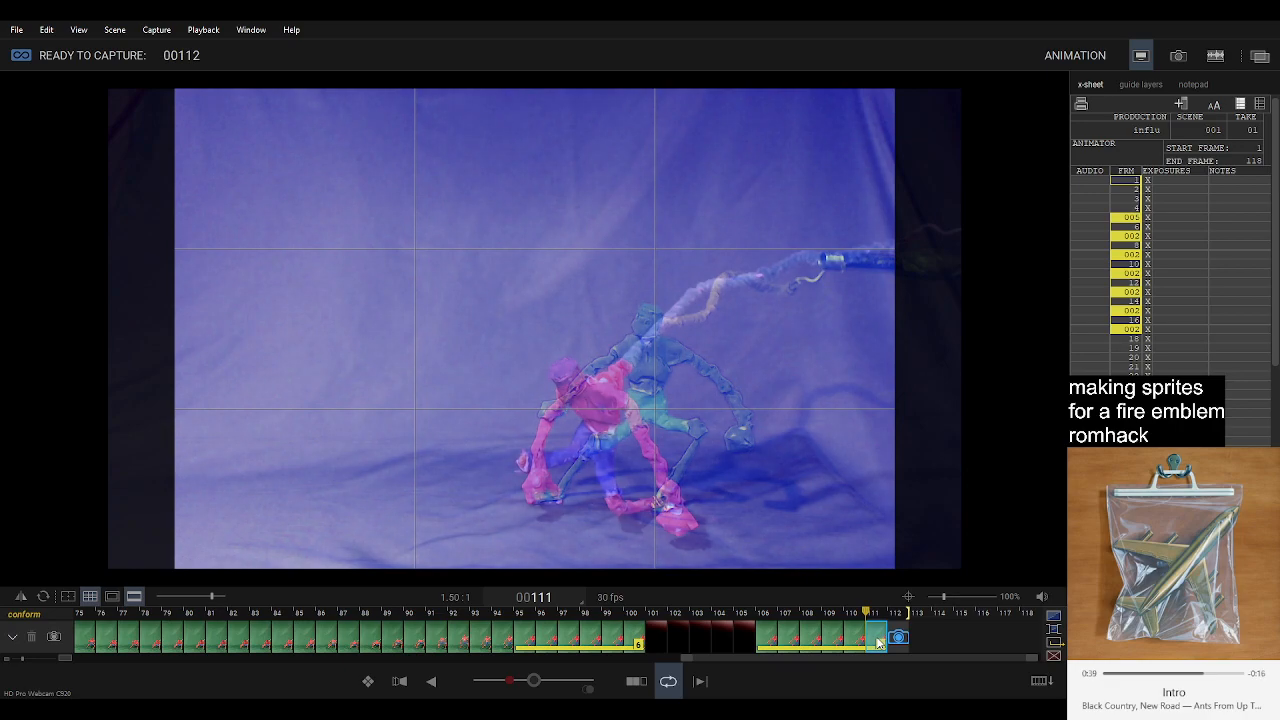
left_click(899, 638)
left_click(537, 683)
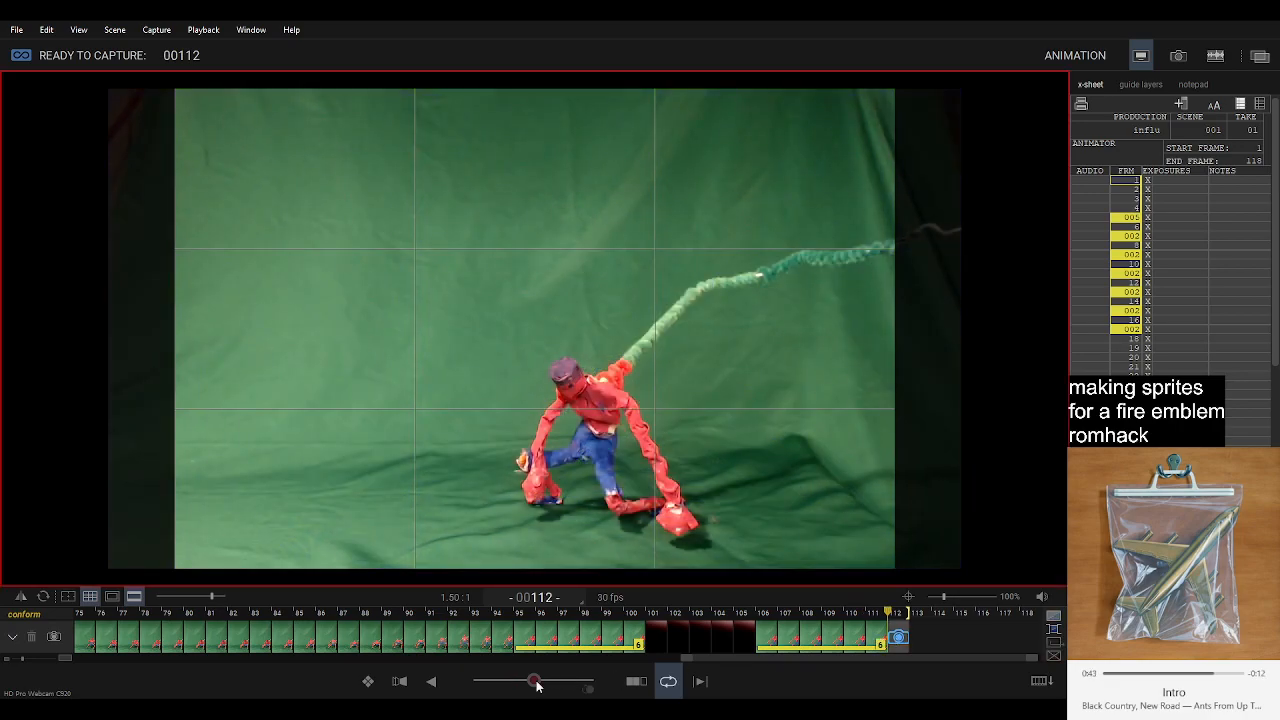
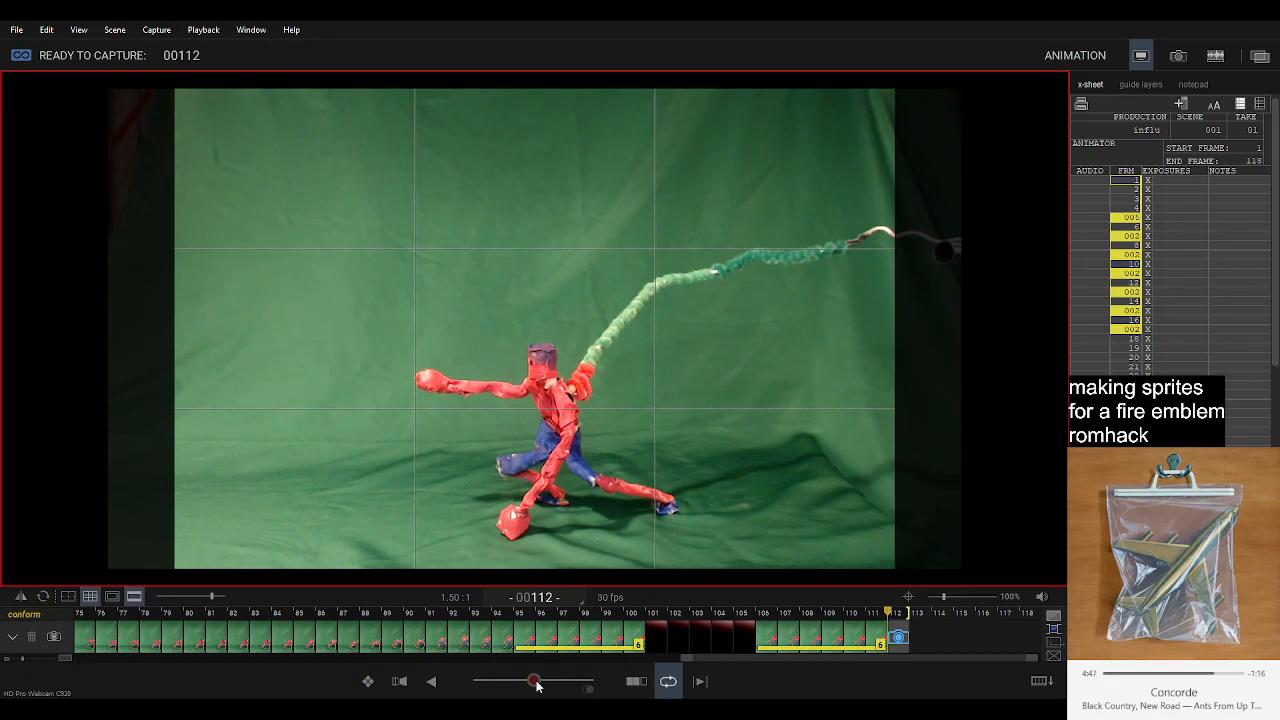
Capture three frames of the lunging pose at 112 to 114, and delete the last two.
key("Return")
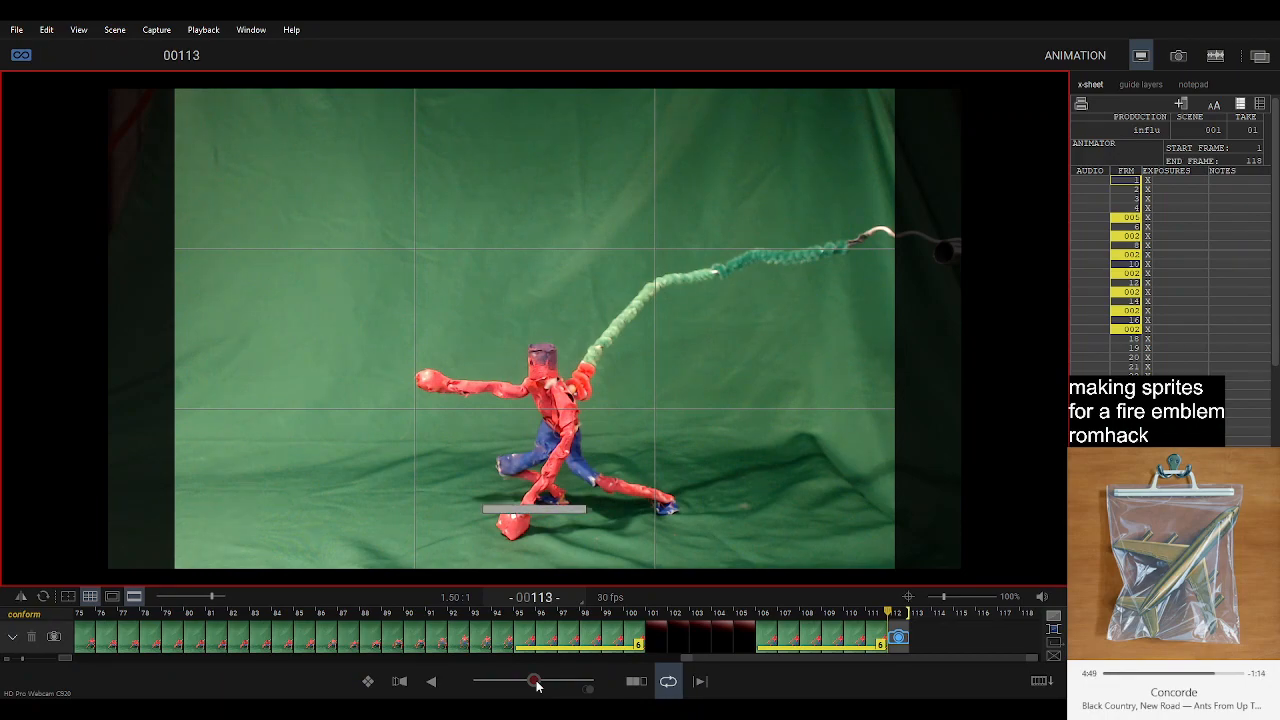
key("Return")
key("Return")
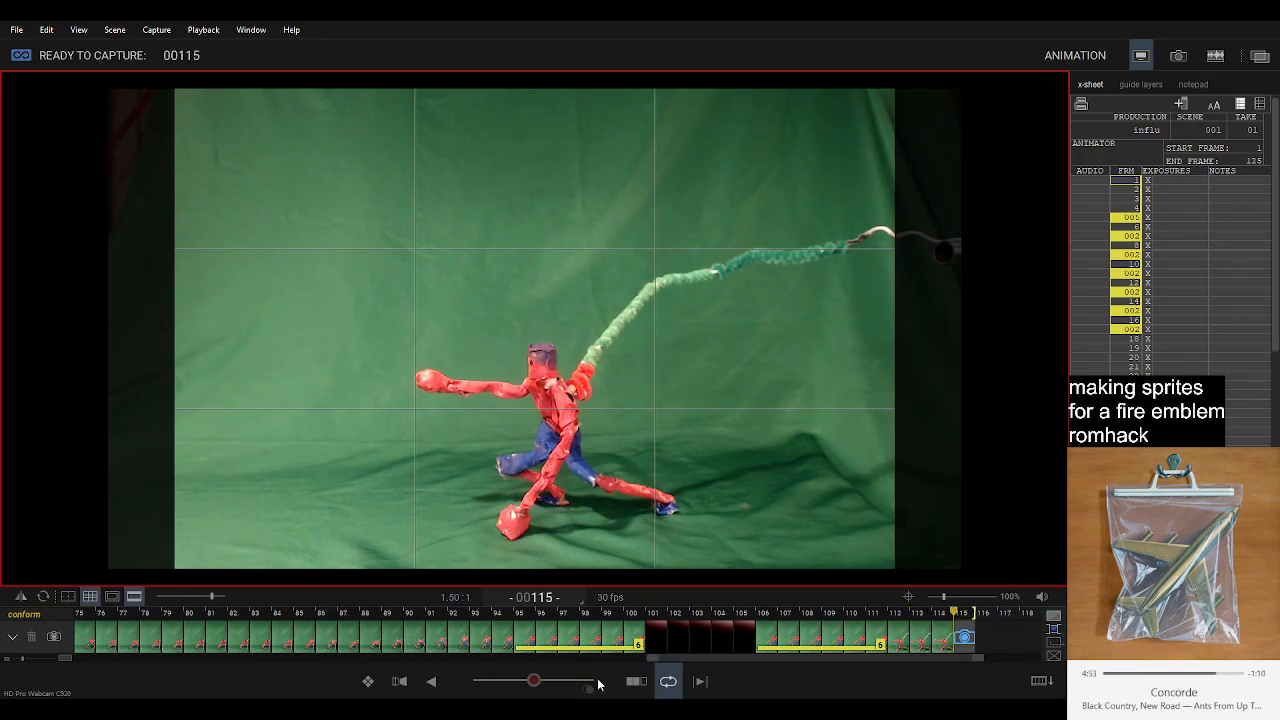
left_click(938, 637)
key("Delete")
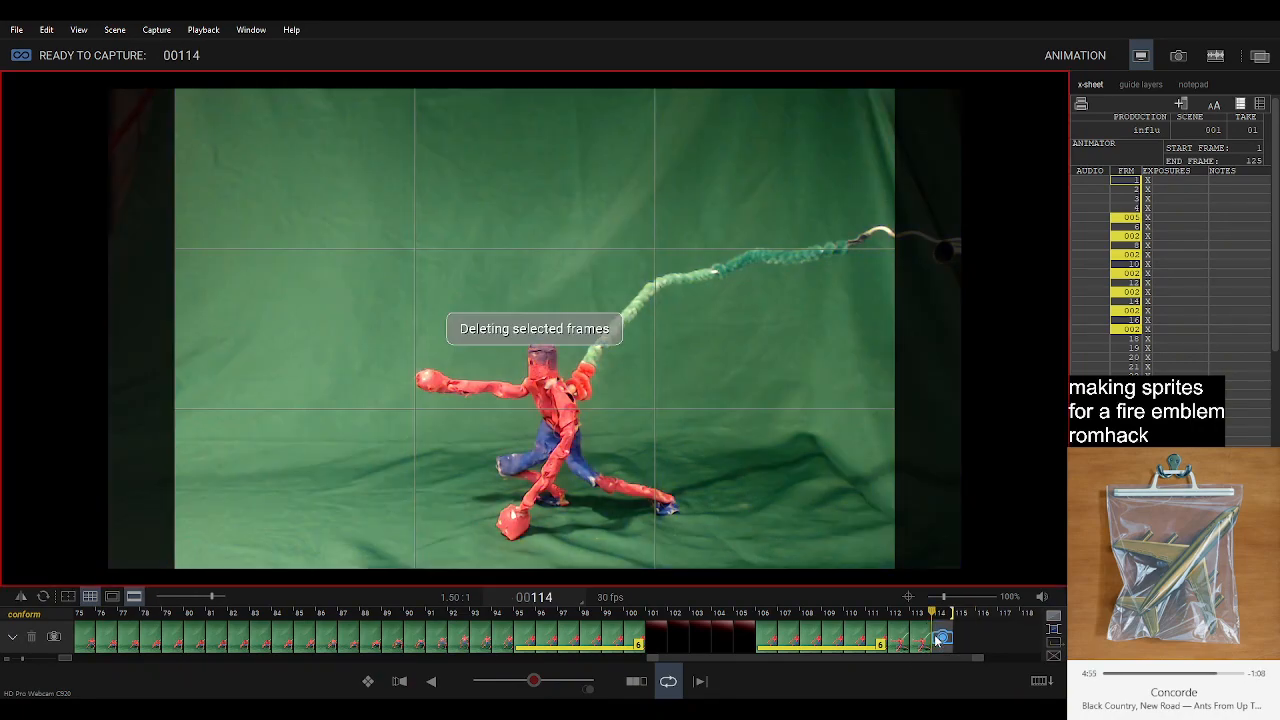
left_click(920, 641)
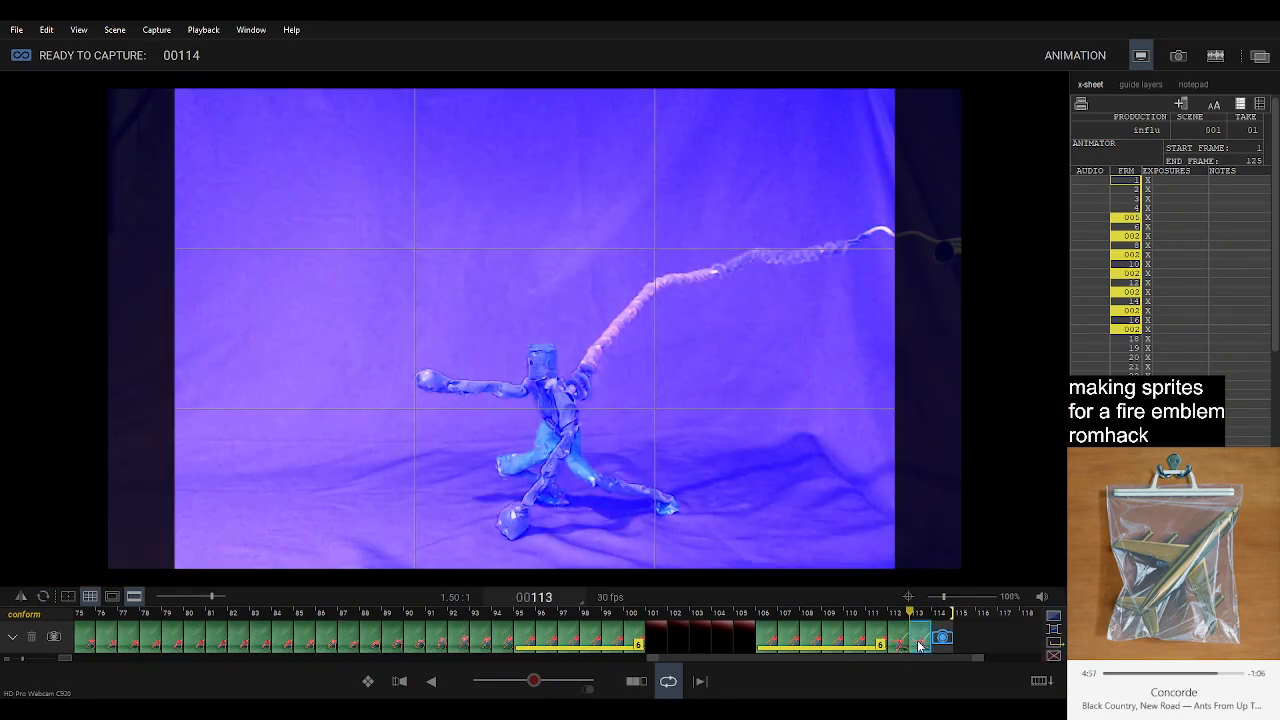
key("Delete")
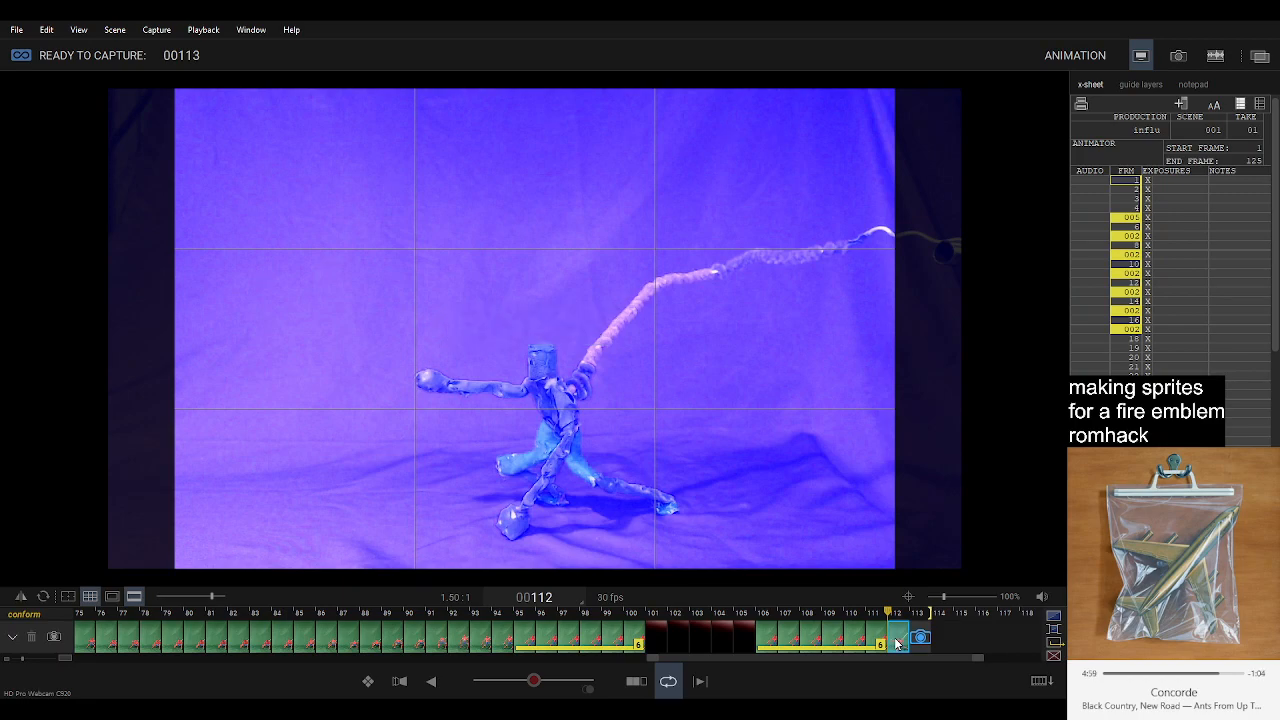
Extend the lunging pose at frame 112 into a six-frame hold, and delete the held frames.
left_click(897, 643)
key("ctrl+v")
key("ctrl+v")
key("ctrl+v")
key("ctrl+v")
key("ctrl+v")
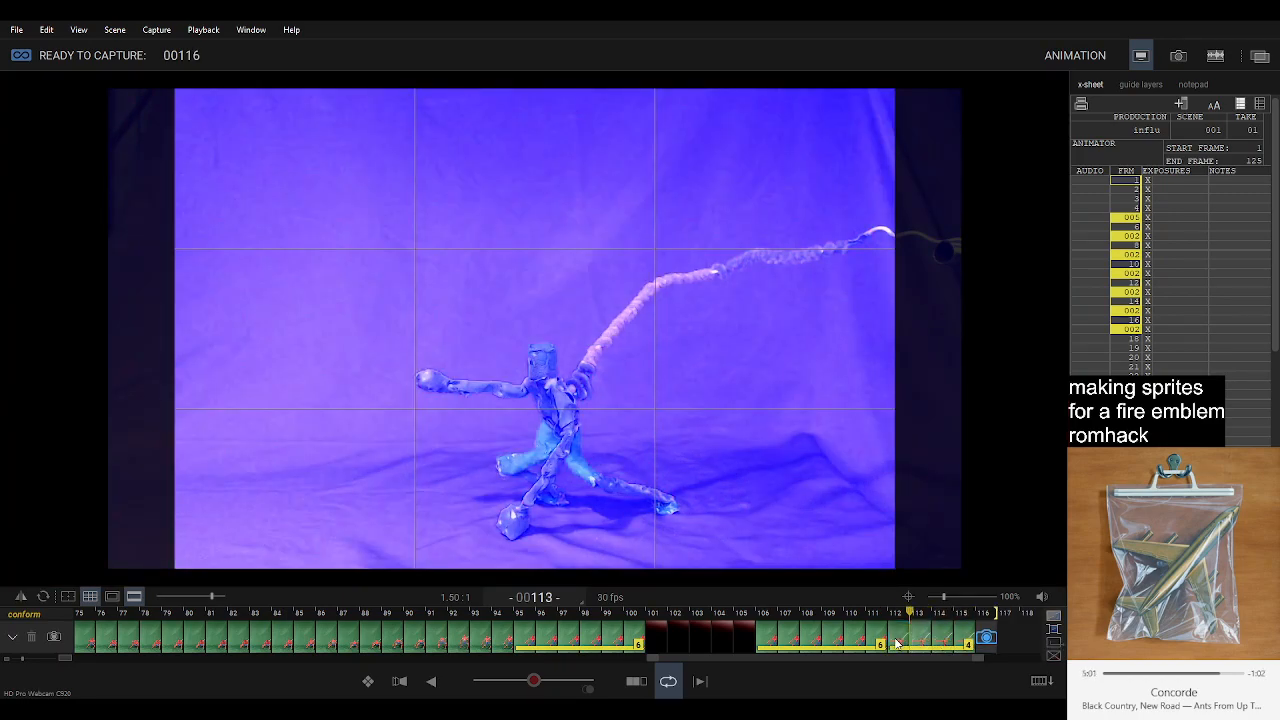
left_click(897, 643)
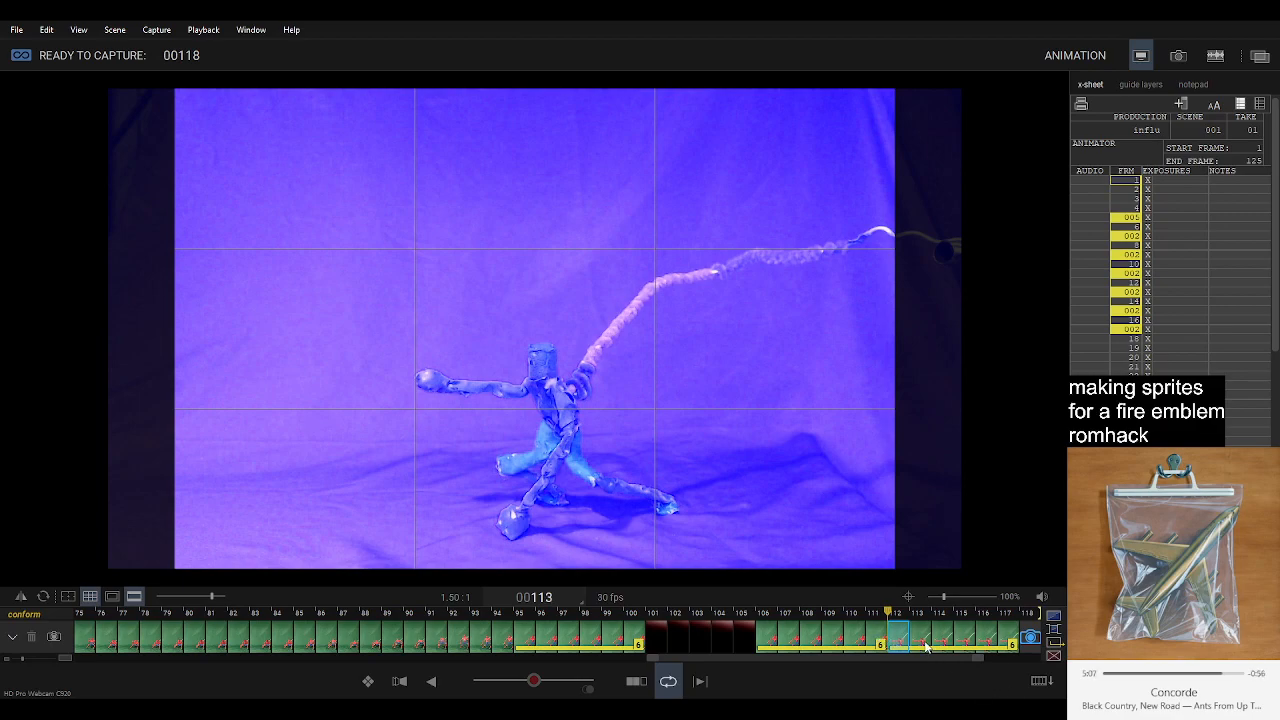
left_click(926, 645)
left_click(1005, 645, "shift")
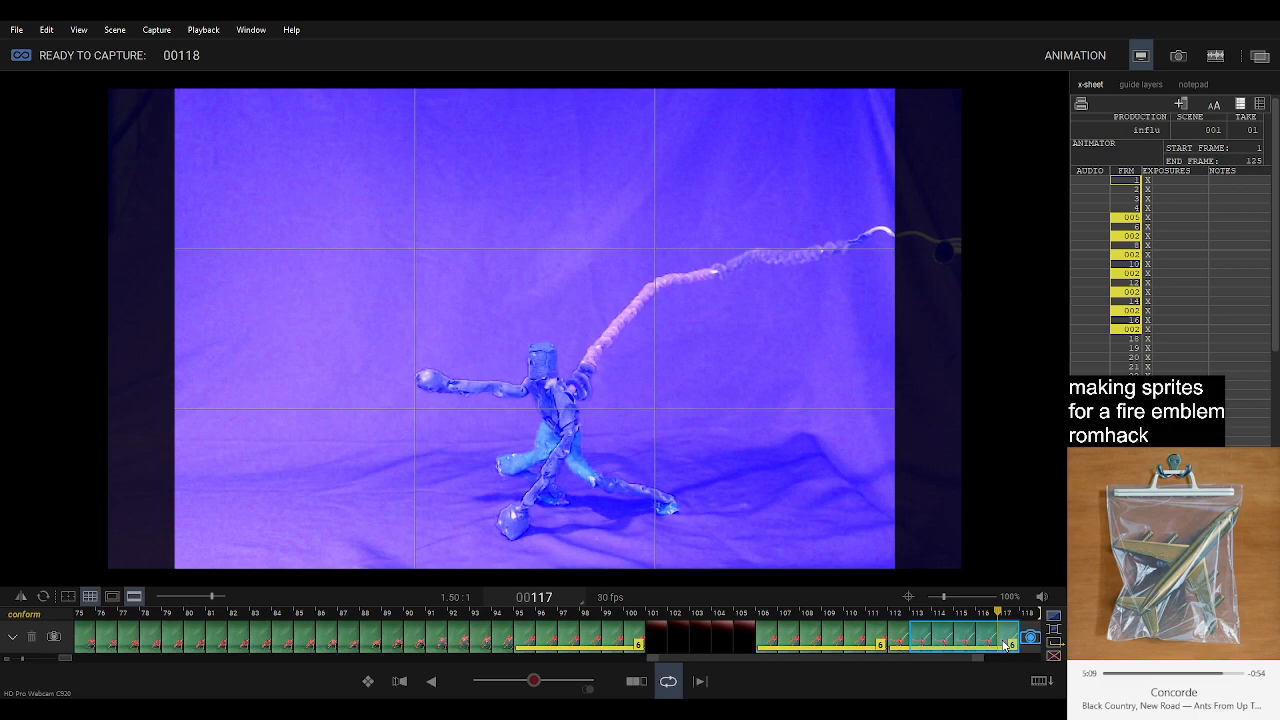
key("Delete")
key("Delete")
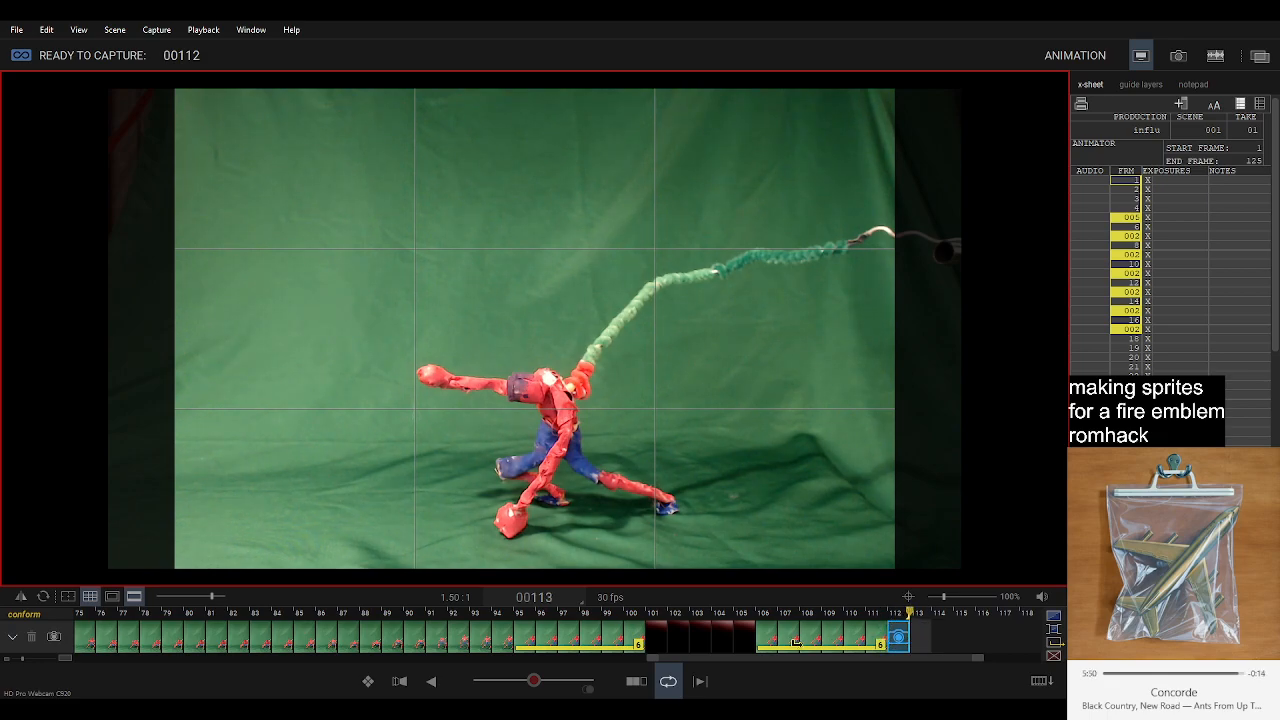
Capture the reworked lunging pose at frame 112 and hold it for five frames, through frame 116.
key("Return")
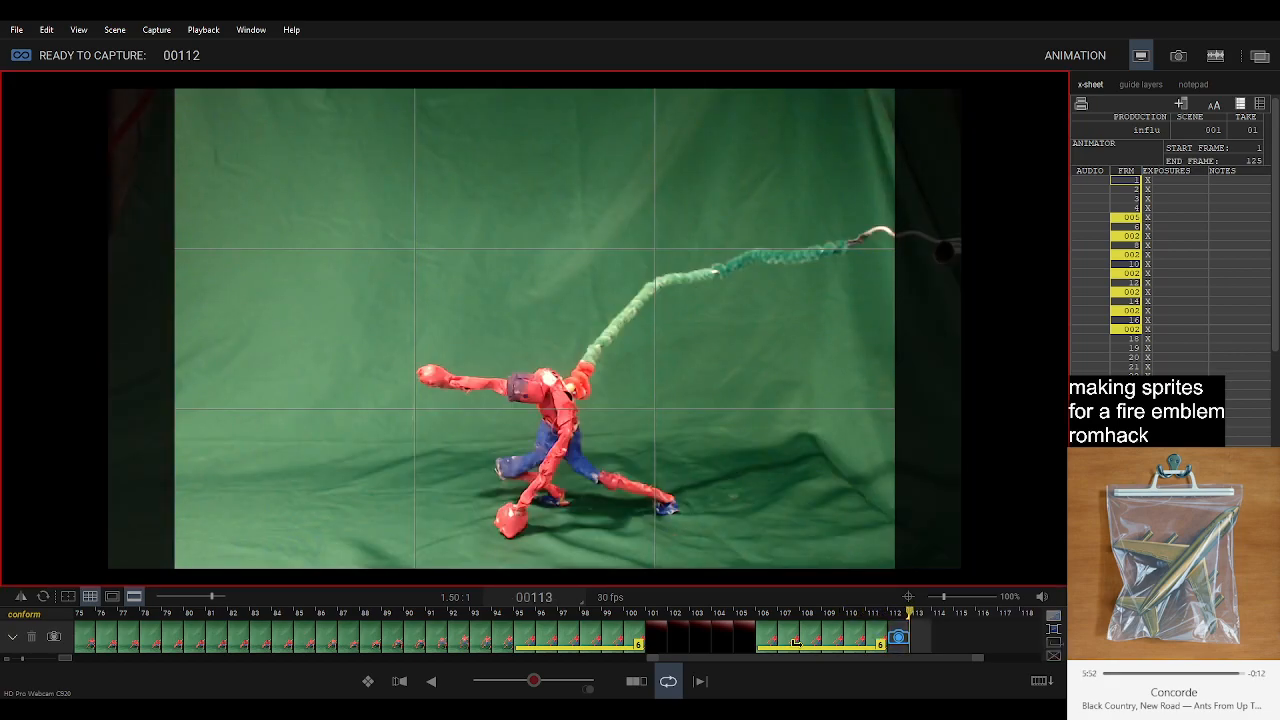
key("Left")
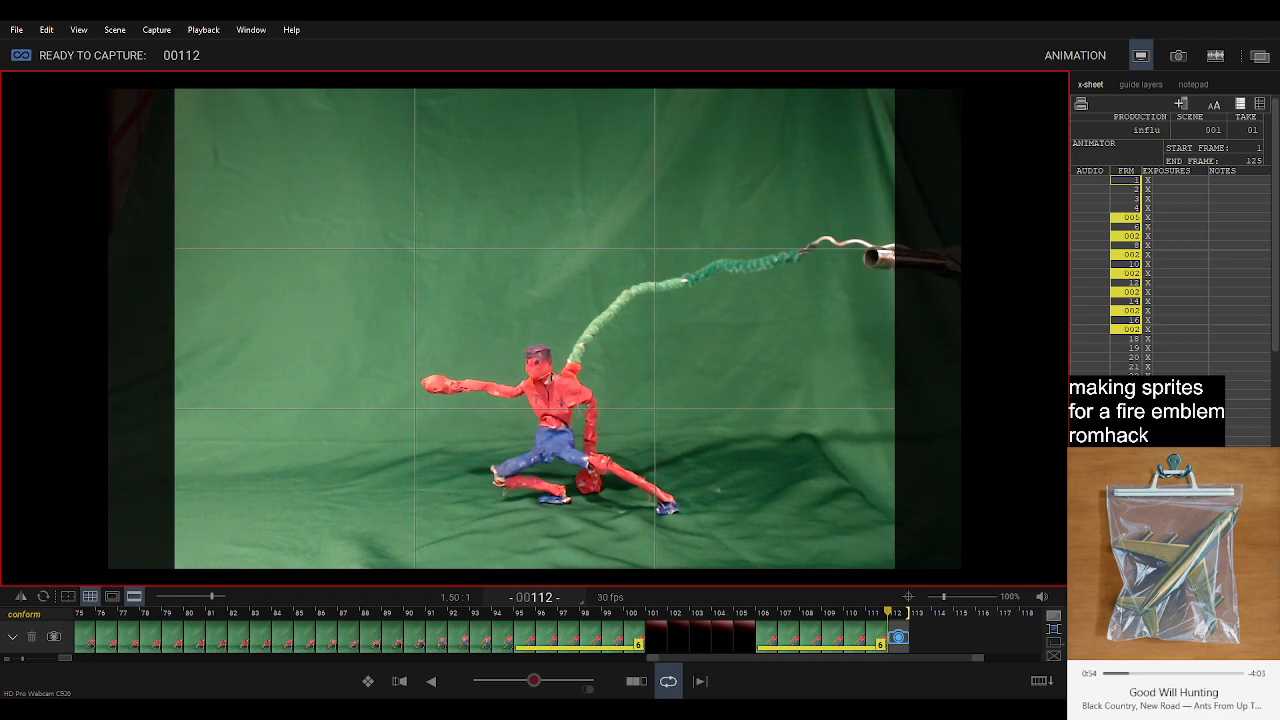
key("Return")
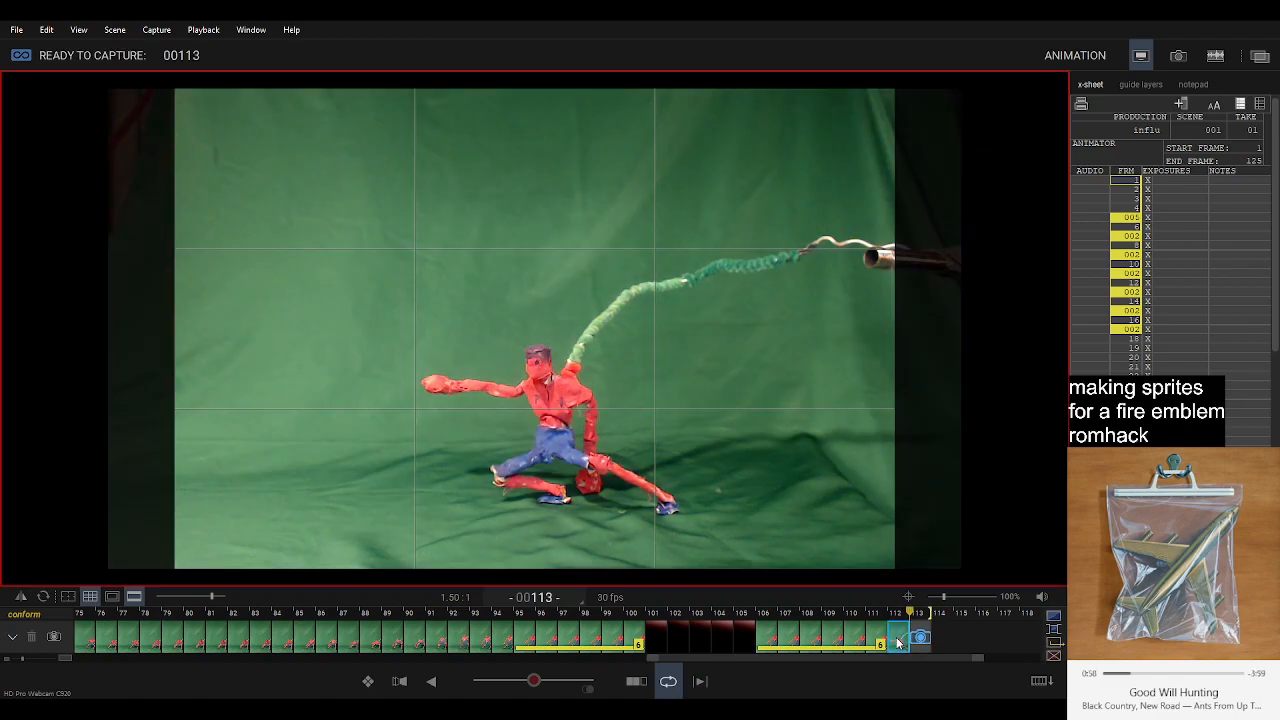
key("Return")
key("Return")
key("Return")
key("Return")
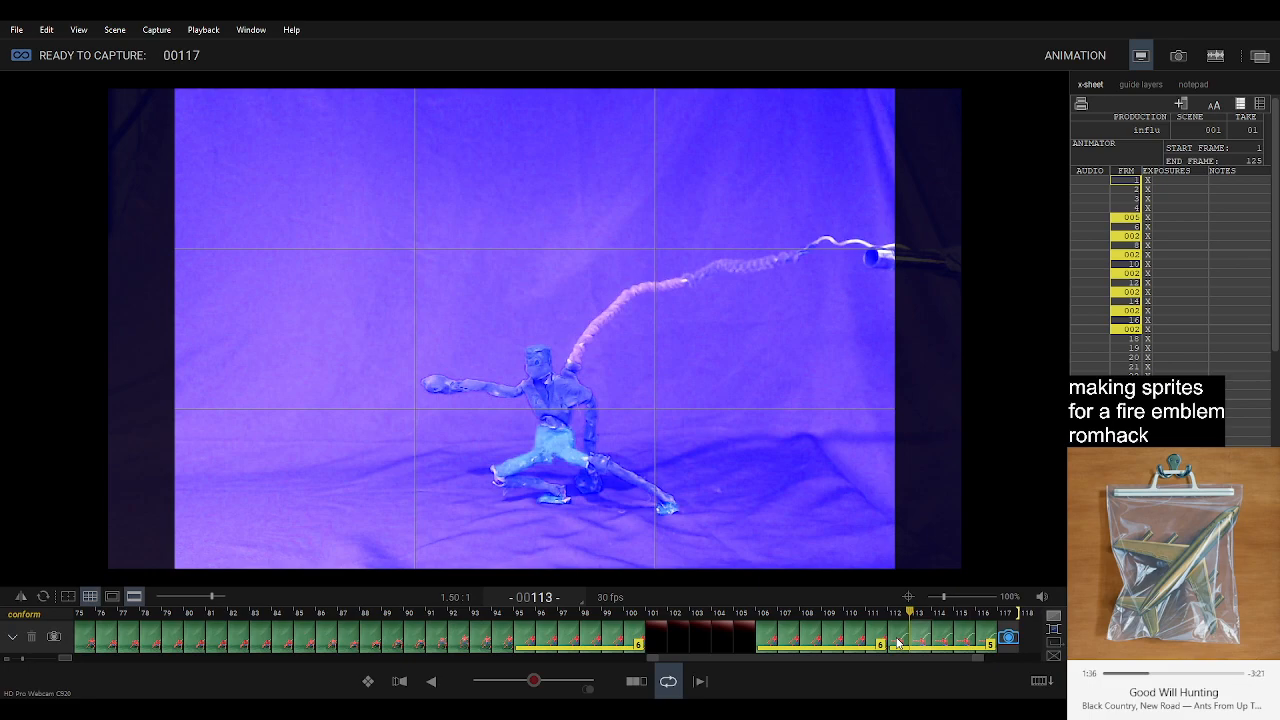
Flip between the standing pose at frame 111 and the lunging pose at frame 112 to examine the transition.
left_click(871, 642)
key("Right")
key("Left")
key("Right")
key("Left")
key("Right")
key("Left")
key("Right")
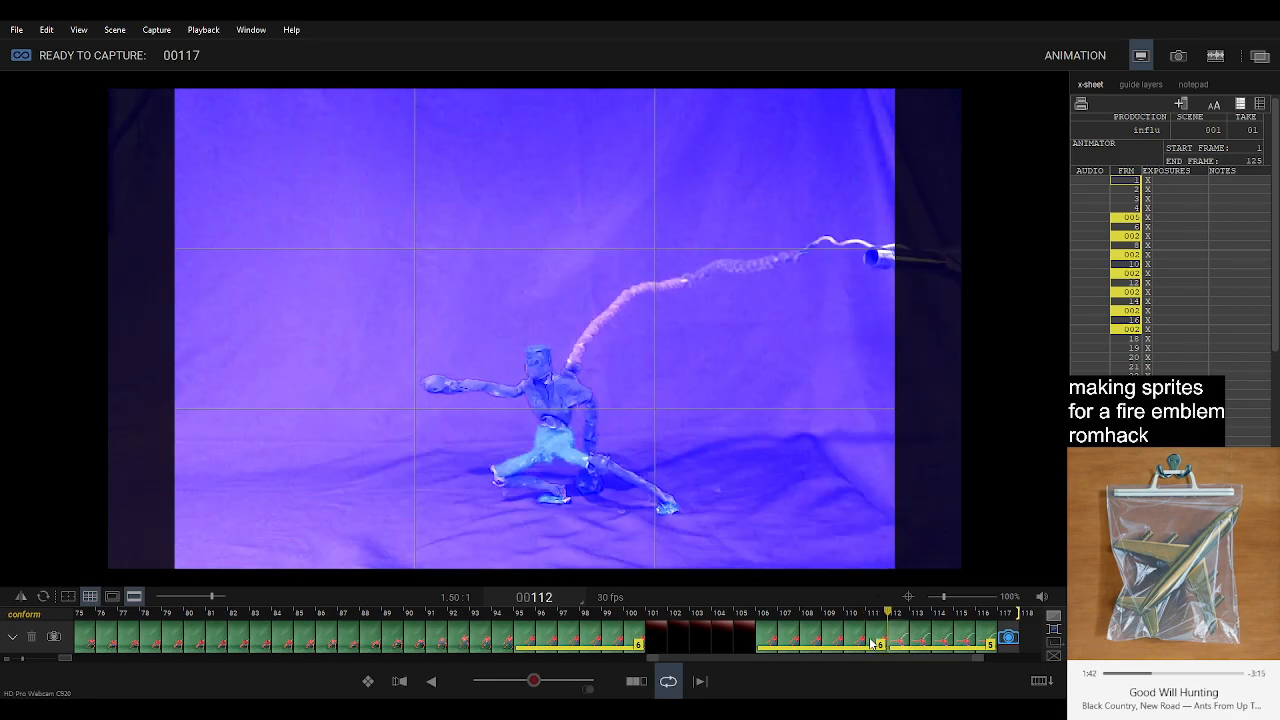
key("Left")
key("Right")
key("Left")
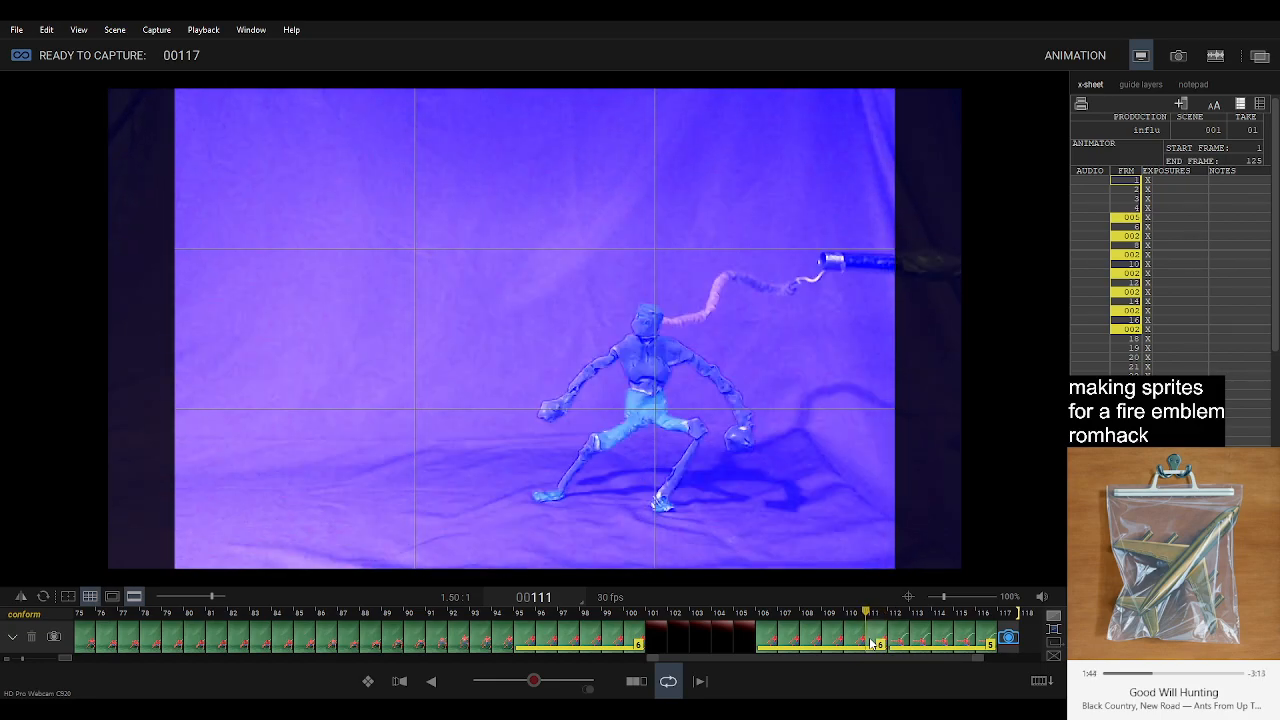
key("Right")
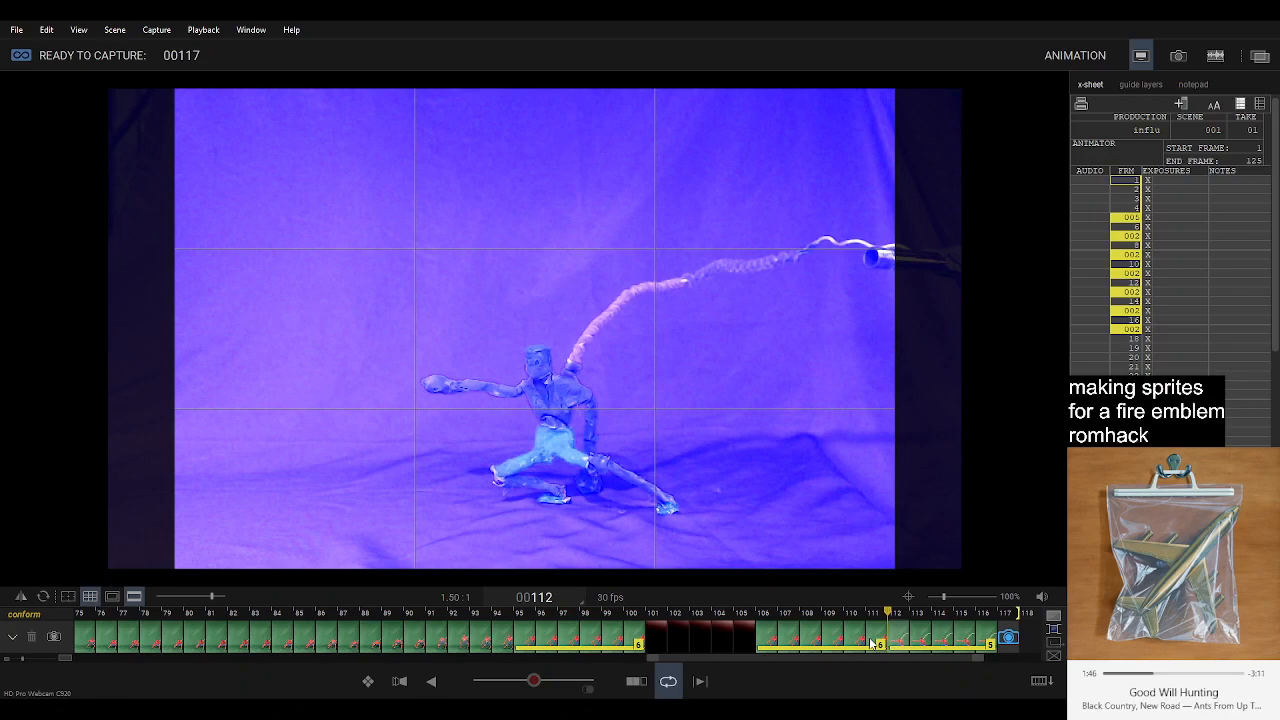
key("Left")
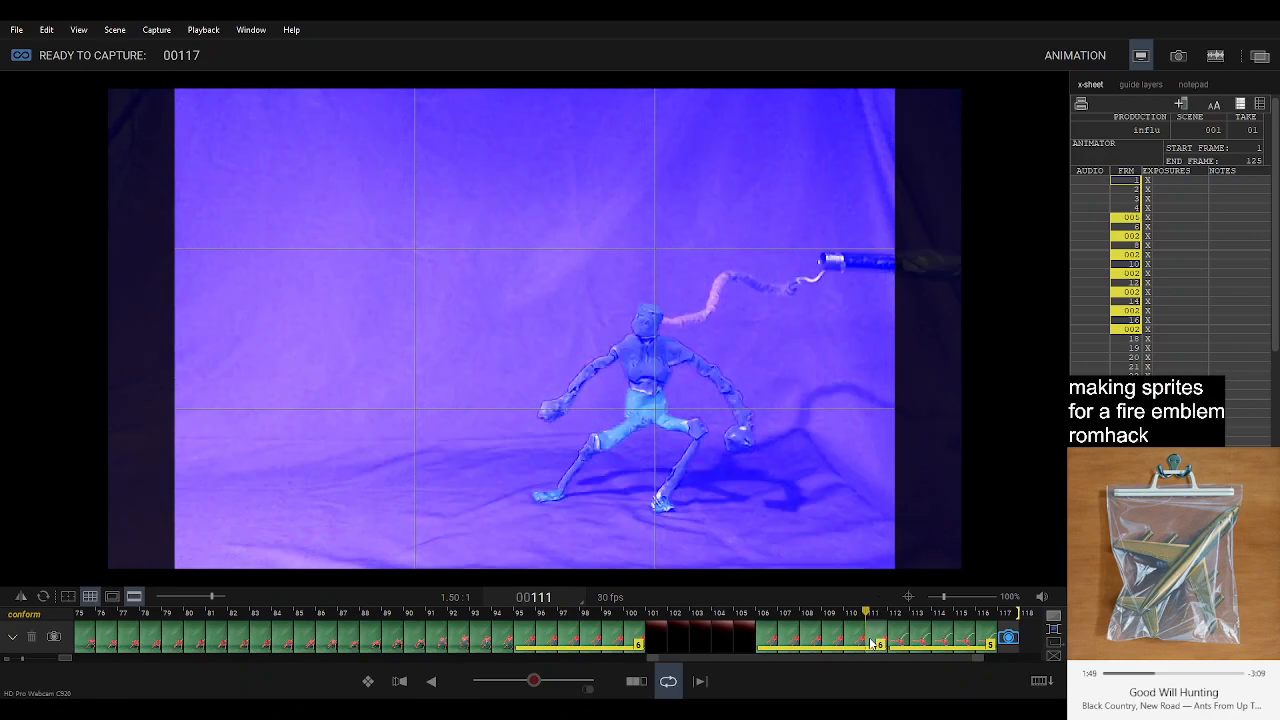
key("Right")
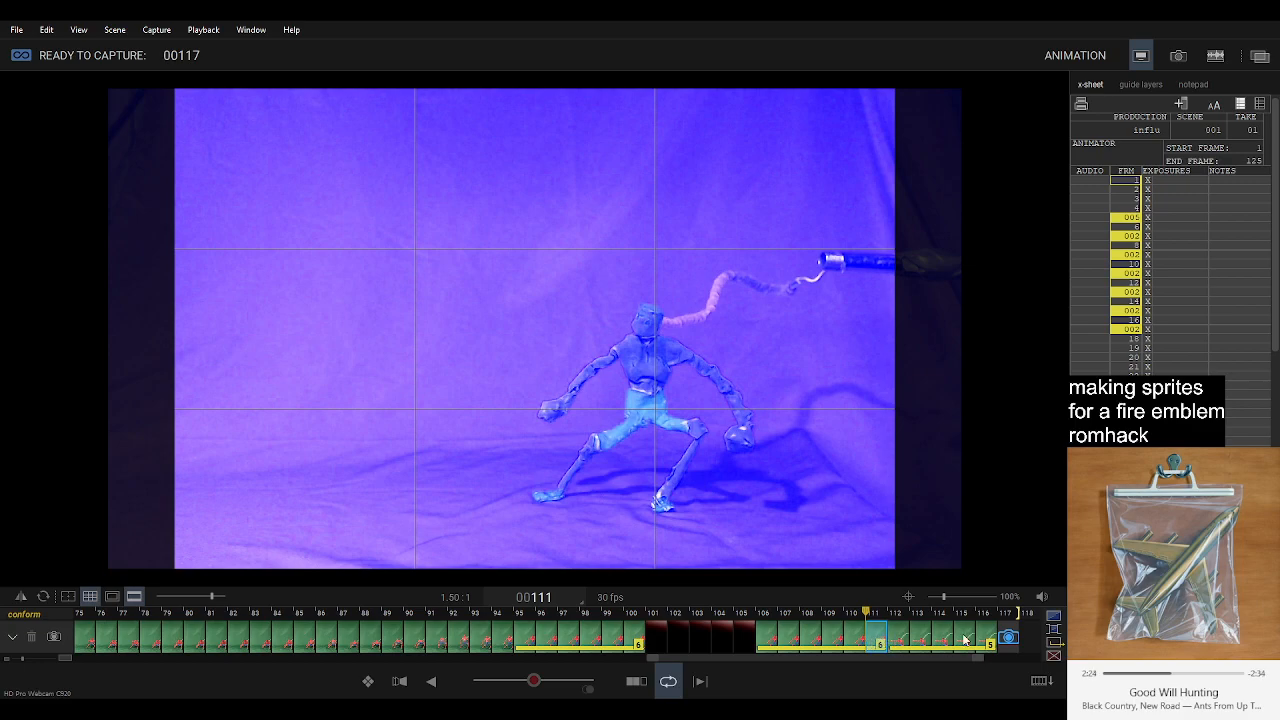
Move the capture position ahead of the five-frame lunge hold to frame 112, and blend the previous frame faintly into the live view.
left_click(1008, 637)
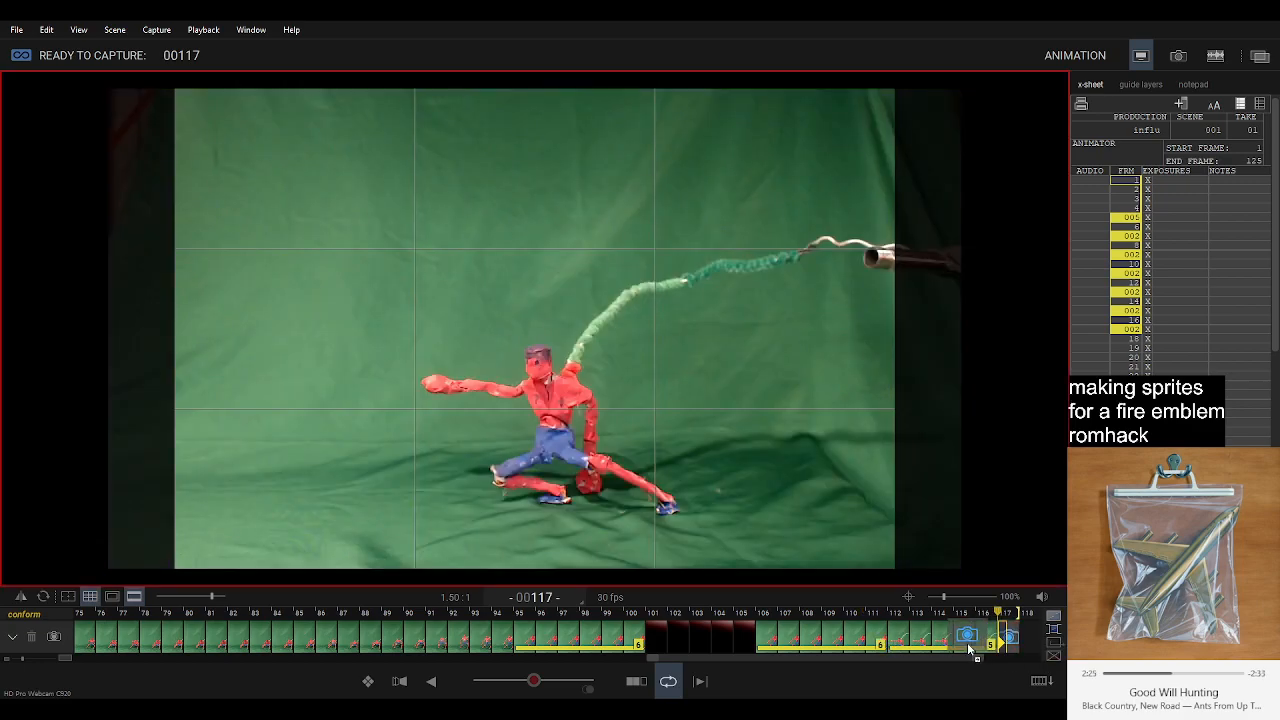
left_click(884, 640)
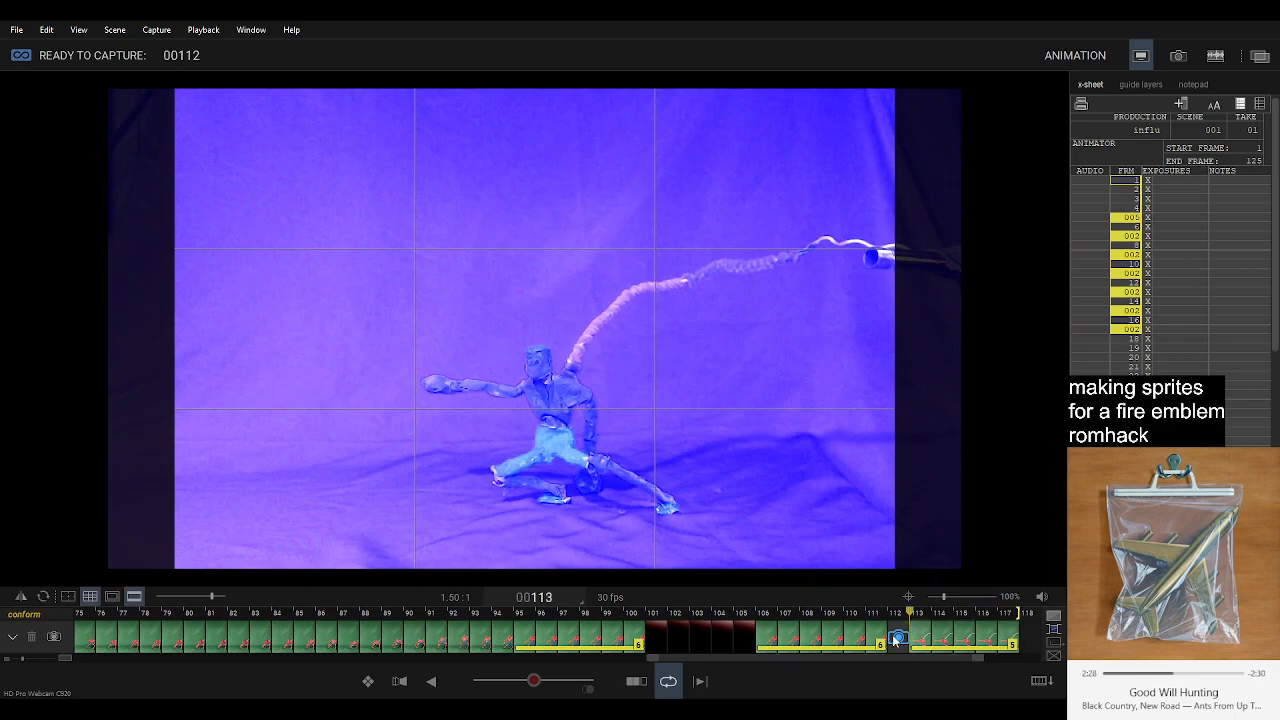
left_click(895, 640)
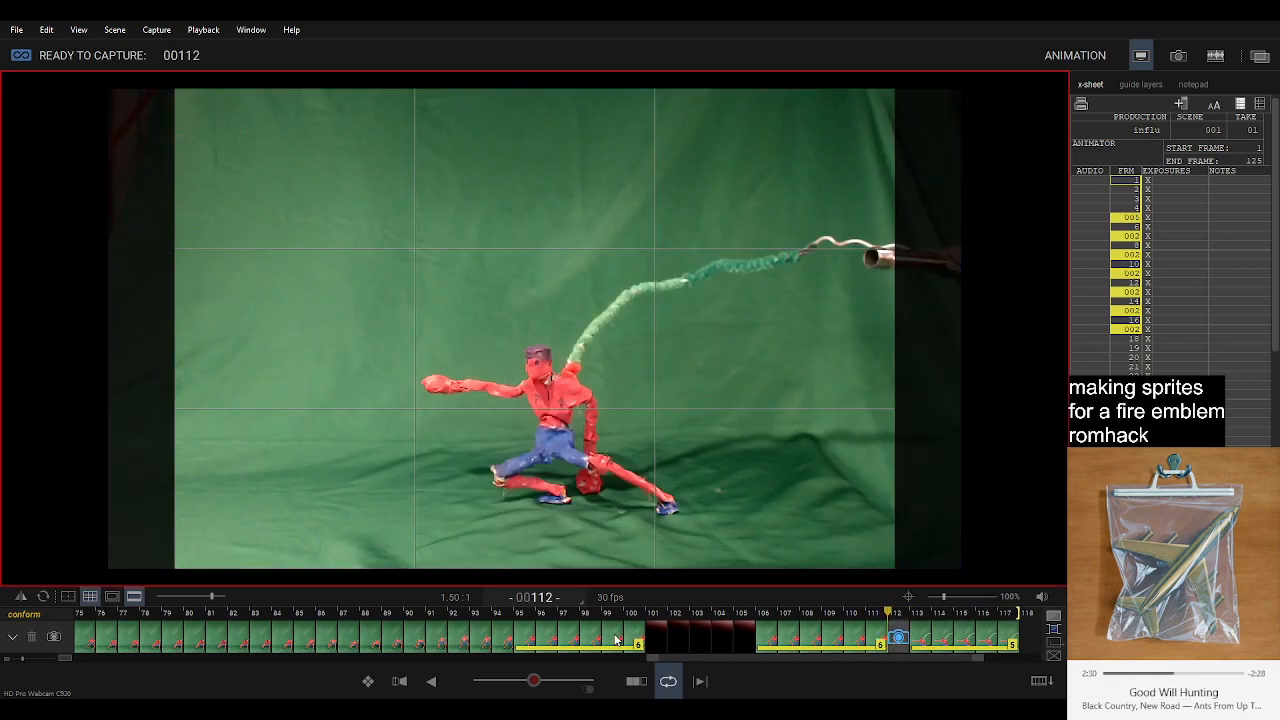
left_click_drag(531, 680, 517, 683)
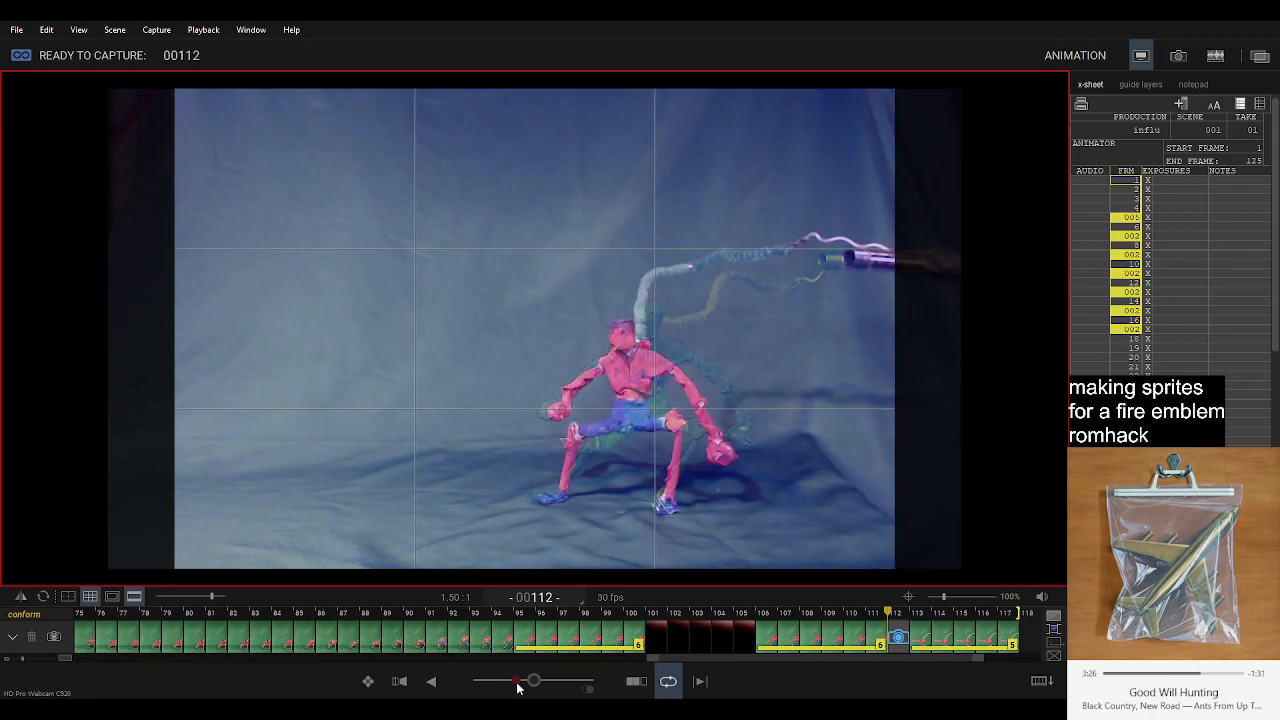
Capture the first in-between crouch at frame 112 and flip between it and the preceding standing frames to check the motion.
key("Return")
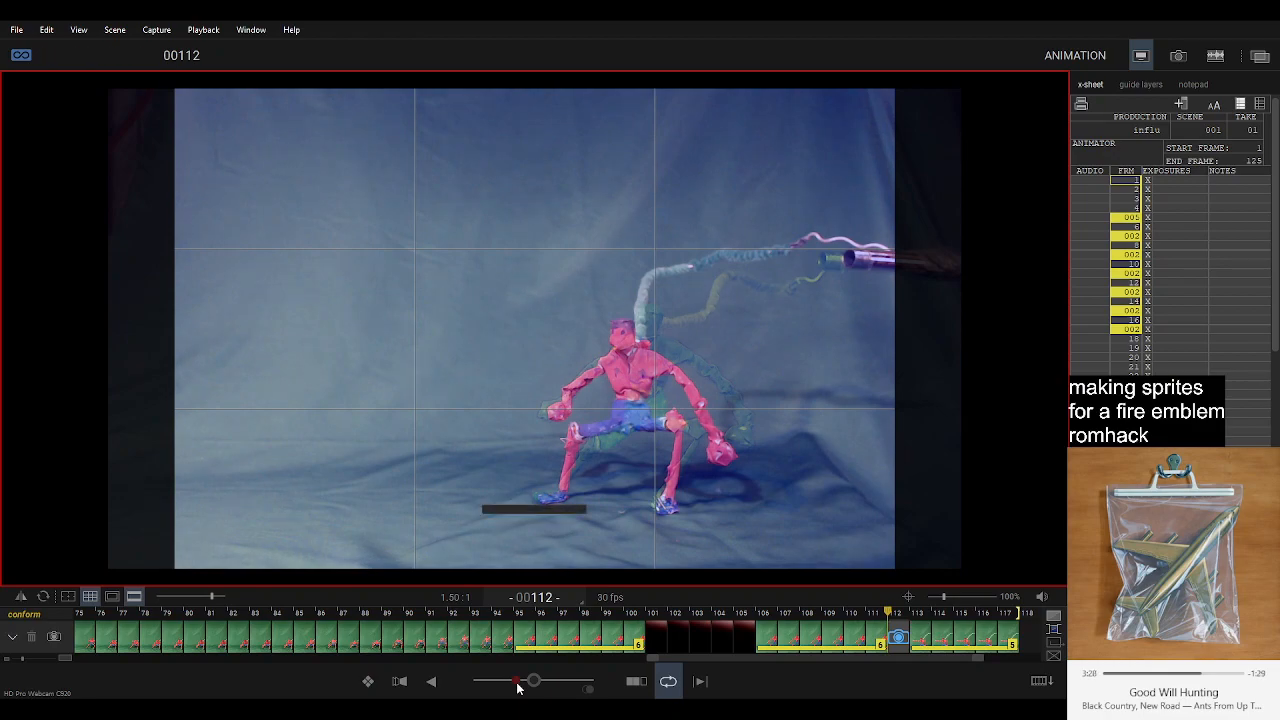
key("Left")
key("Left")
key("Right")
key("Left")
key("Right")
key("Left")
key("Right")
key("Left")
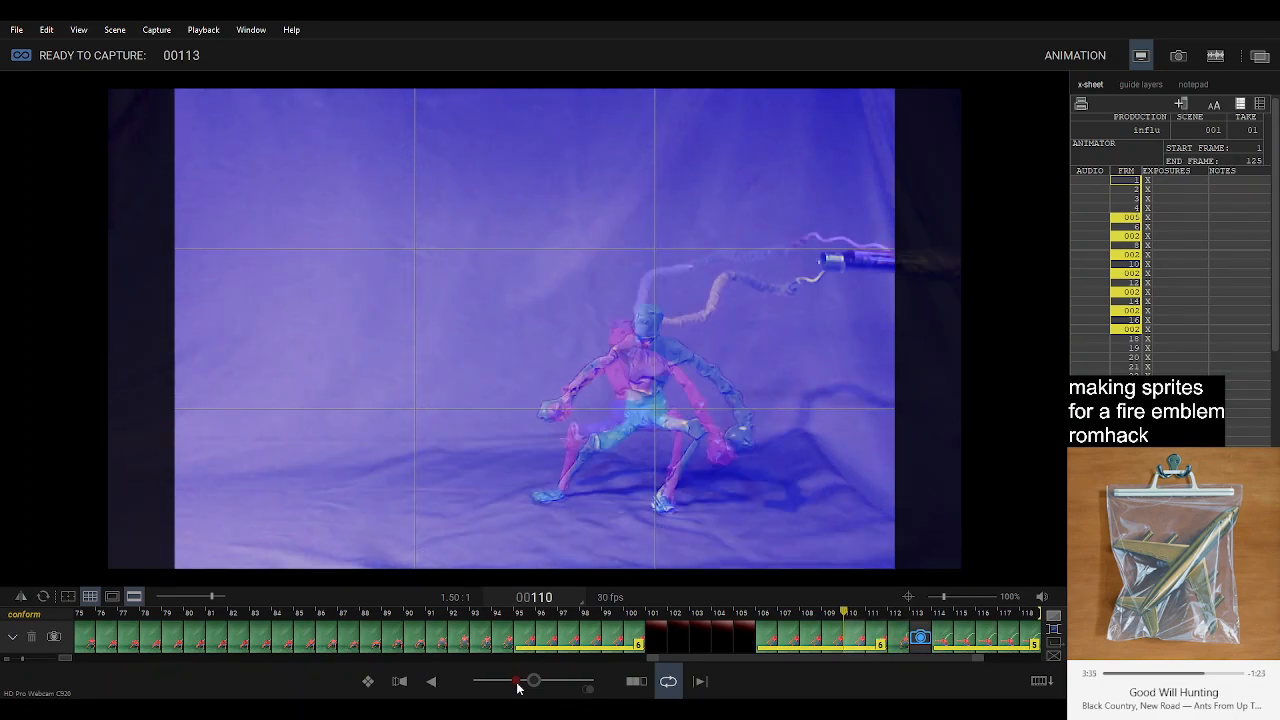
key("Right")
key("Right")
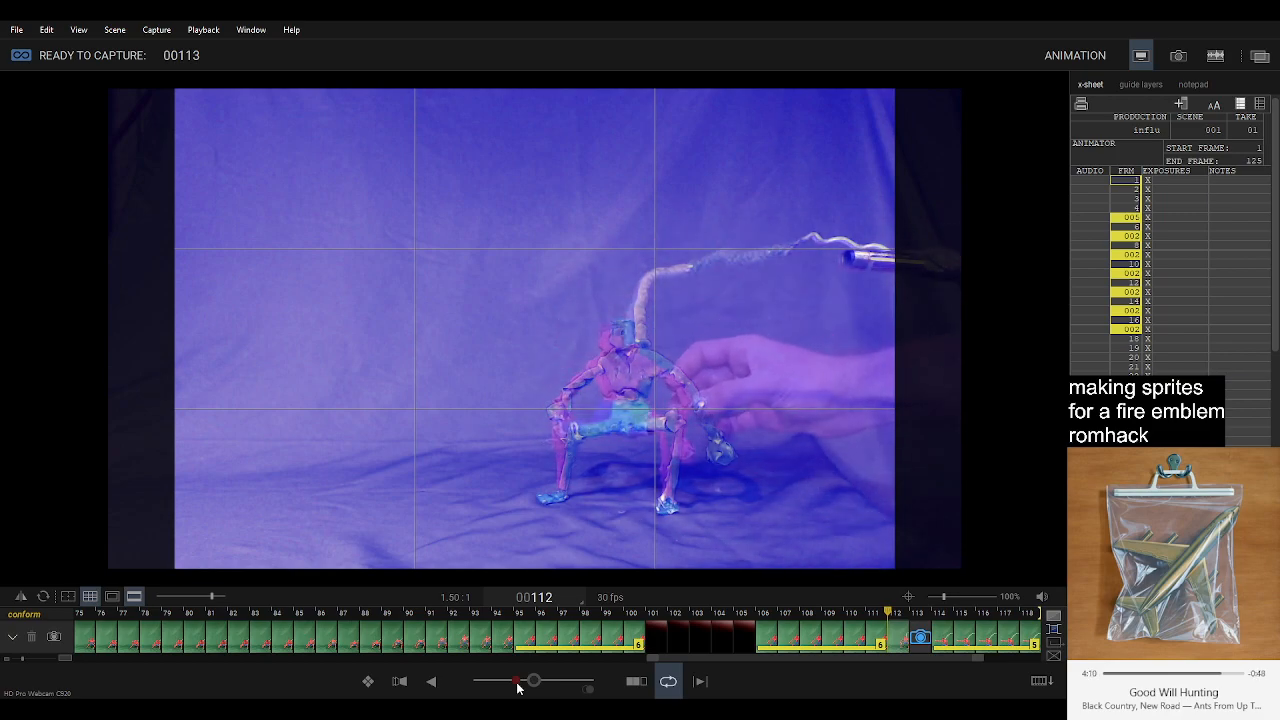
Capture the next in-between crouch at frame 113 and step through frames 111 to 113 against the live pose.
key("Return")
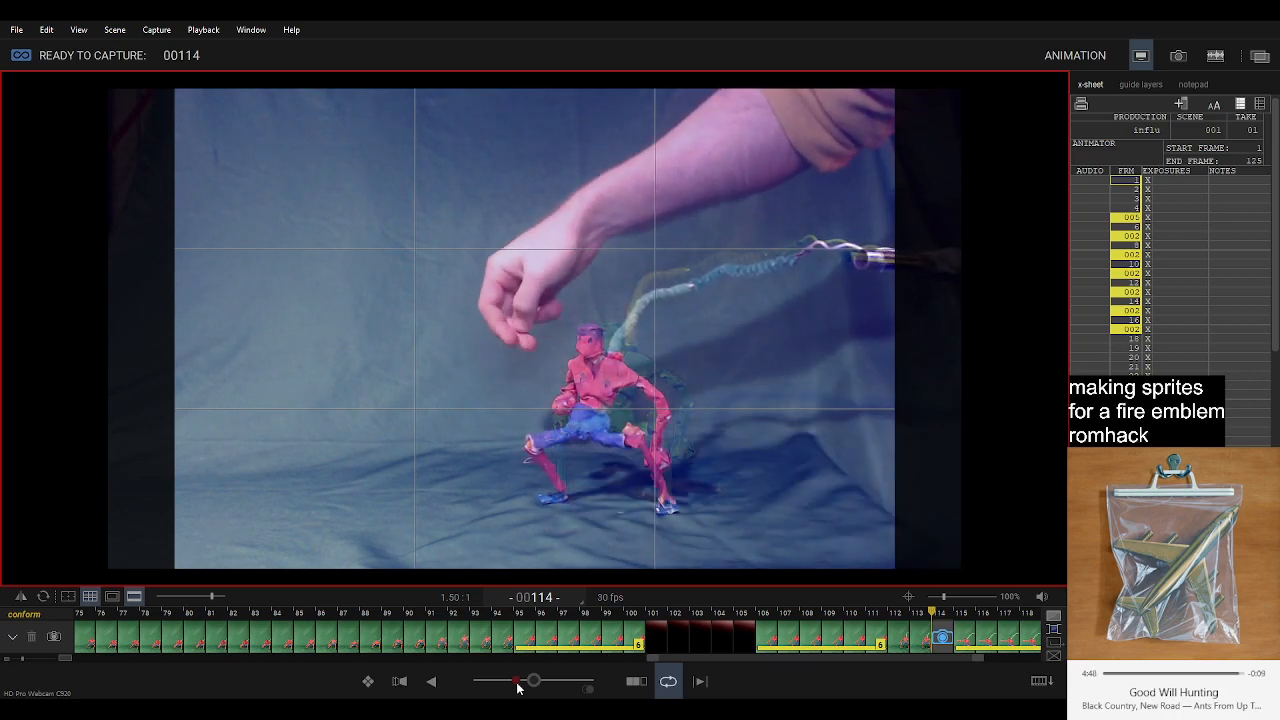
key("Left")
key("Right")
key("Left")
key("Left")
key("Left")
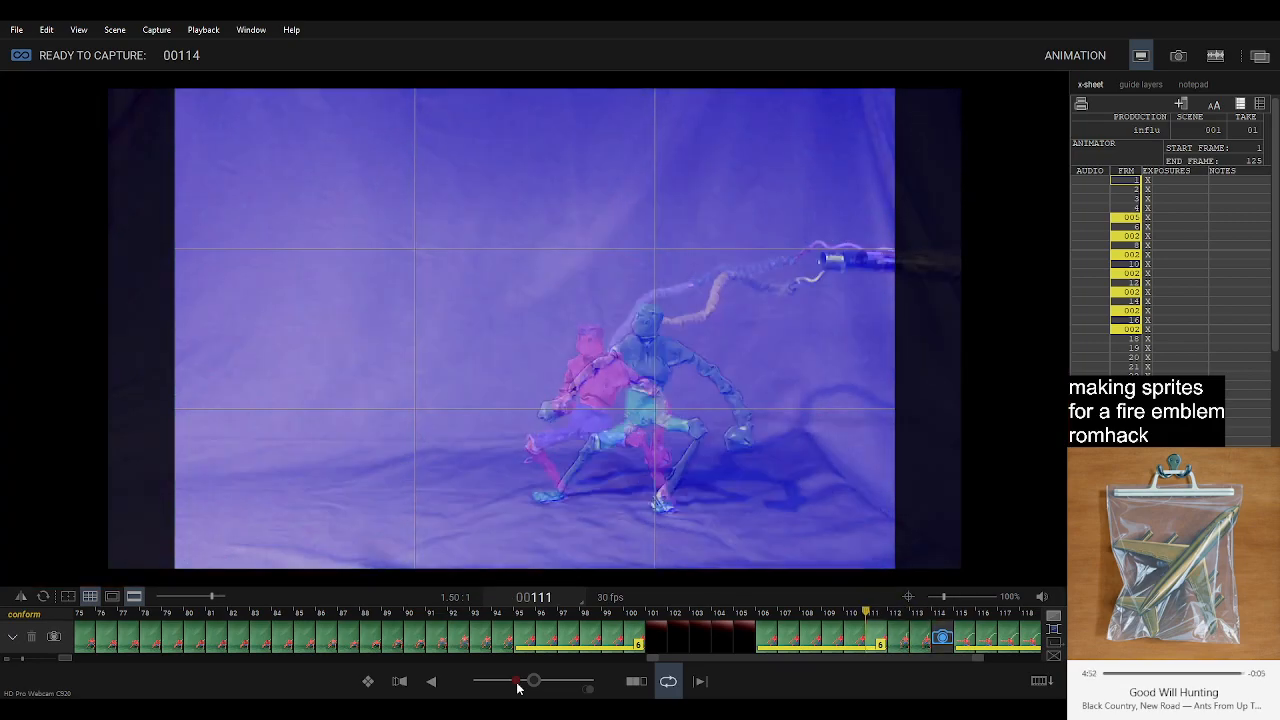
key("Right")
key("Right")
key("Right")
key("Left")
key("Left")
key("Left")
key("Right")
key("Right")
key("Right")
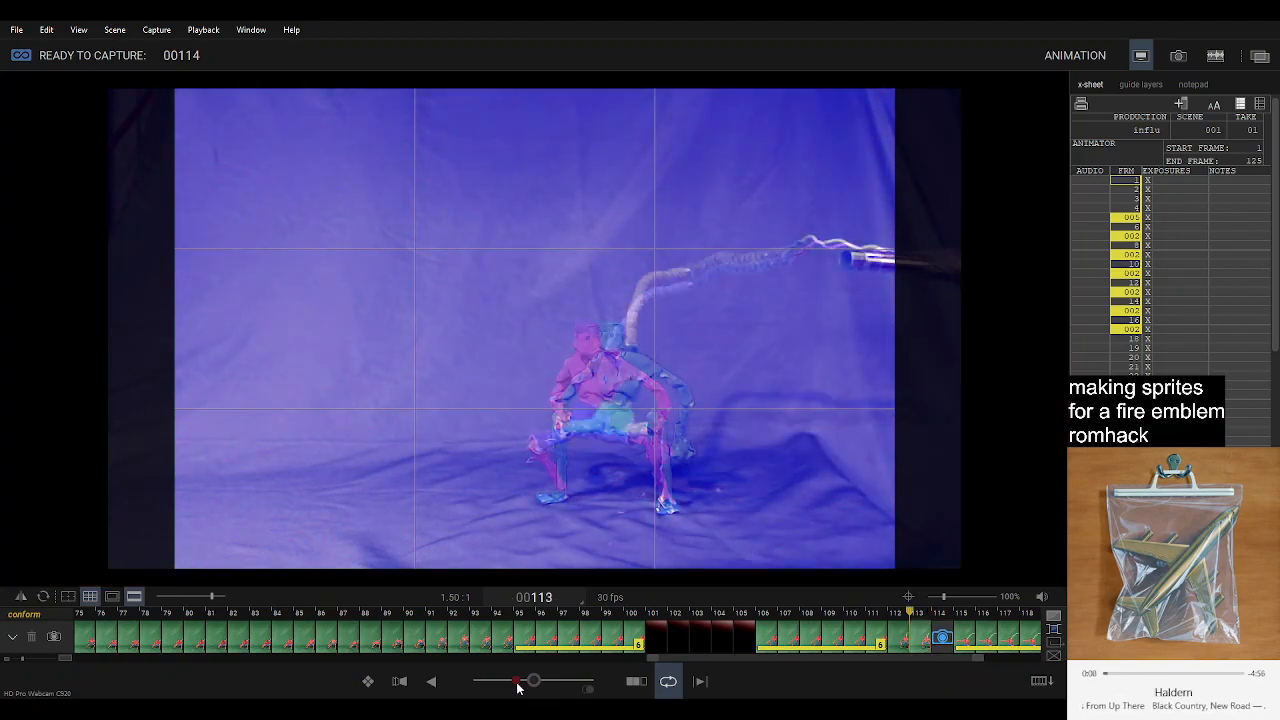
Check the figure's live pose against the preceding in-betweens while adjusting it, and capture it at frame 114.
key("Left")
key("Left")
key("Right")
key("Right")
key("Right")
key("Left")
key("Right")
key("Left")
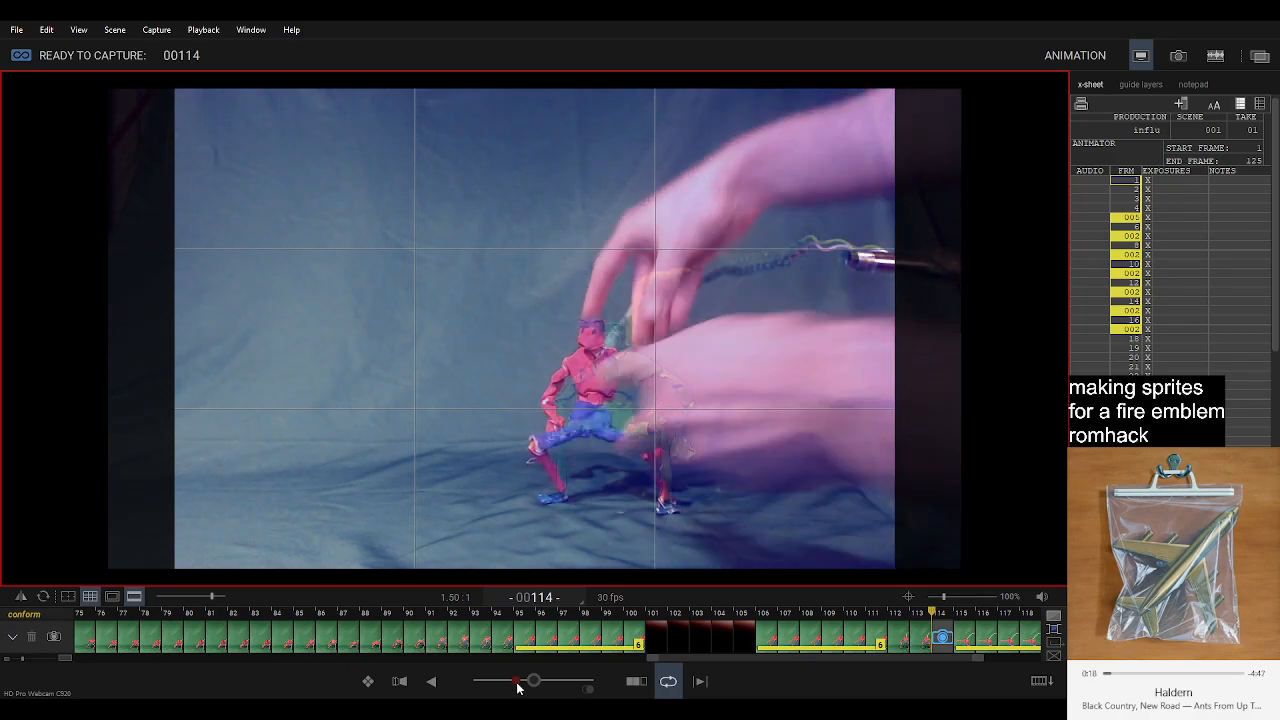
key("Left")
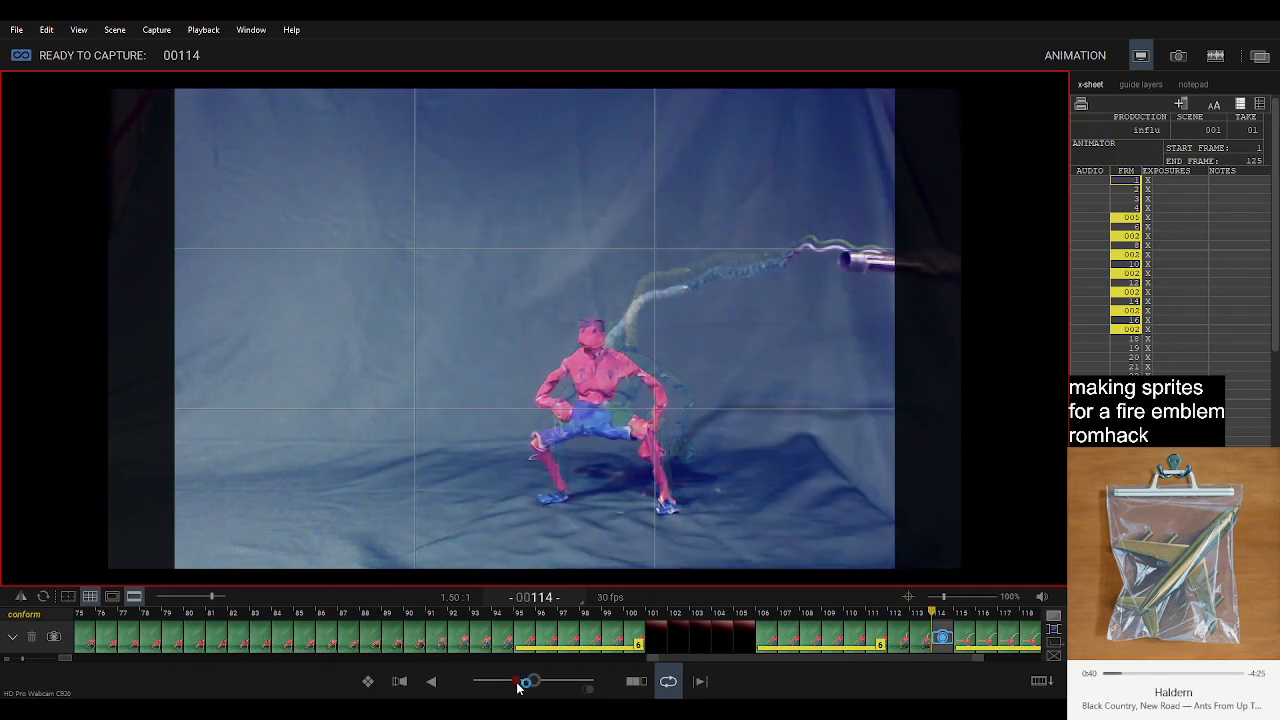
key("Left")
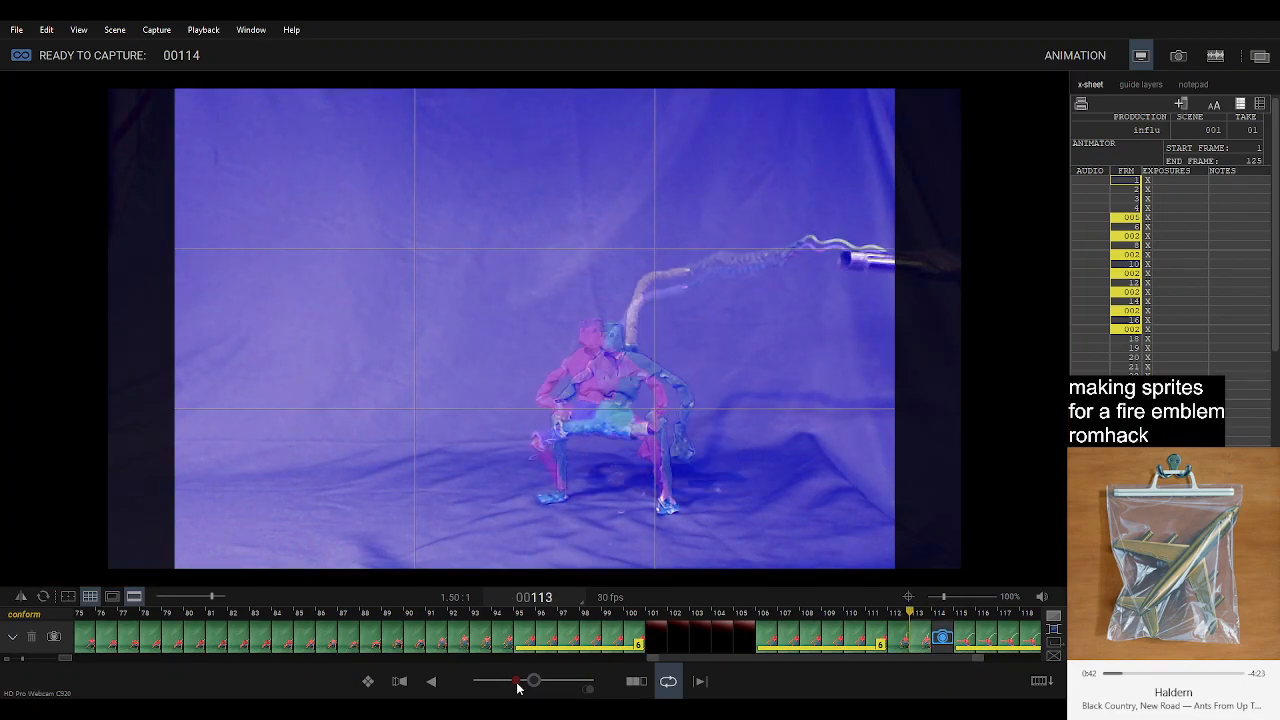
key("Right")
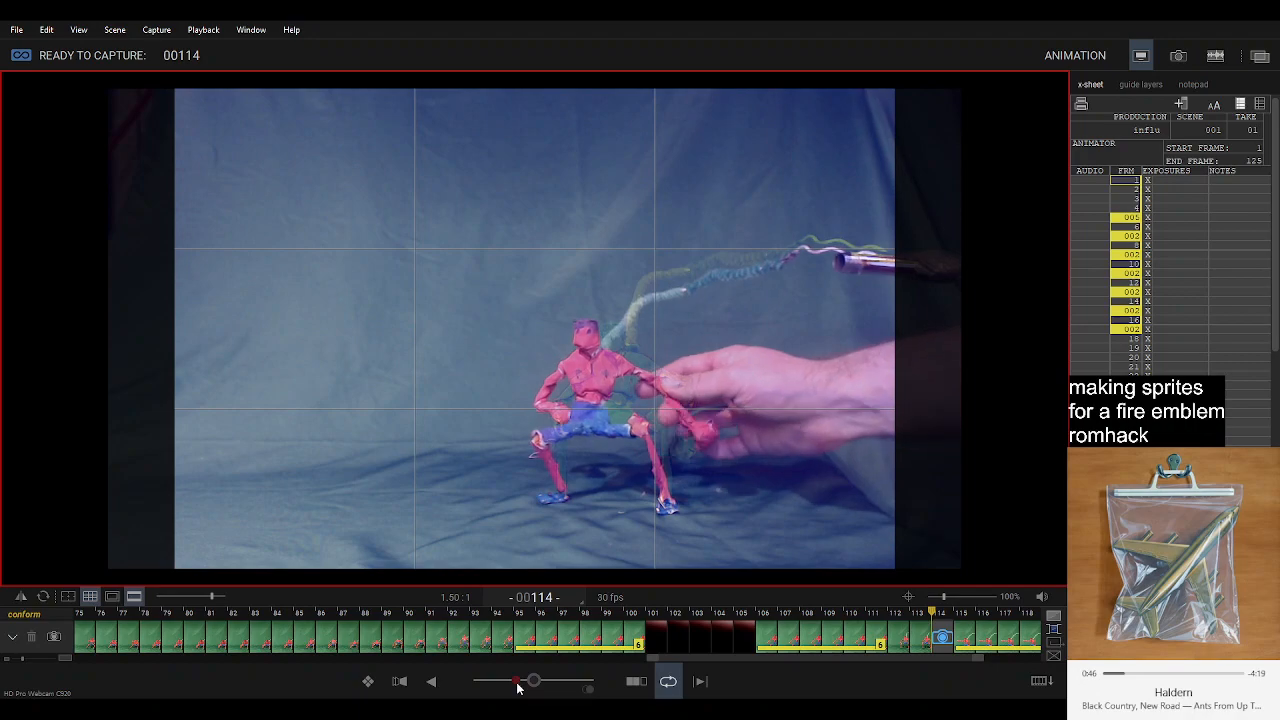
key("Left")
key("Left")
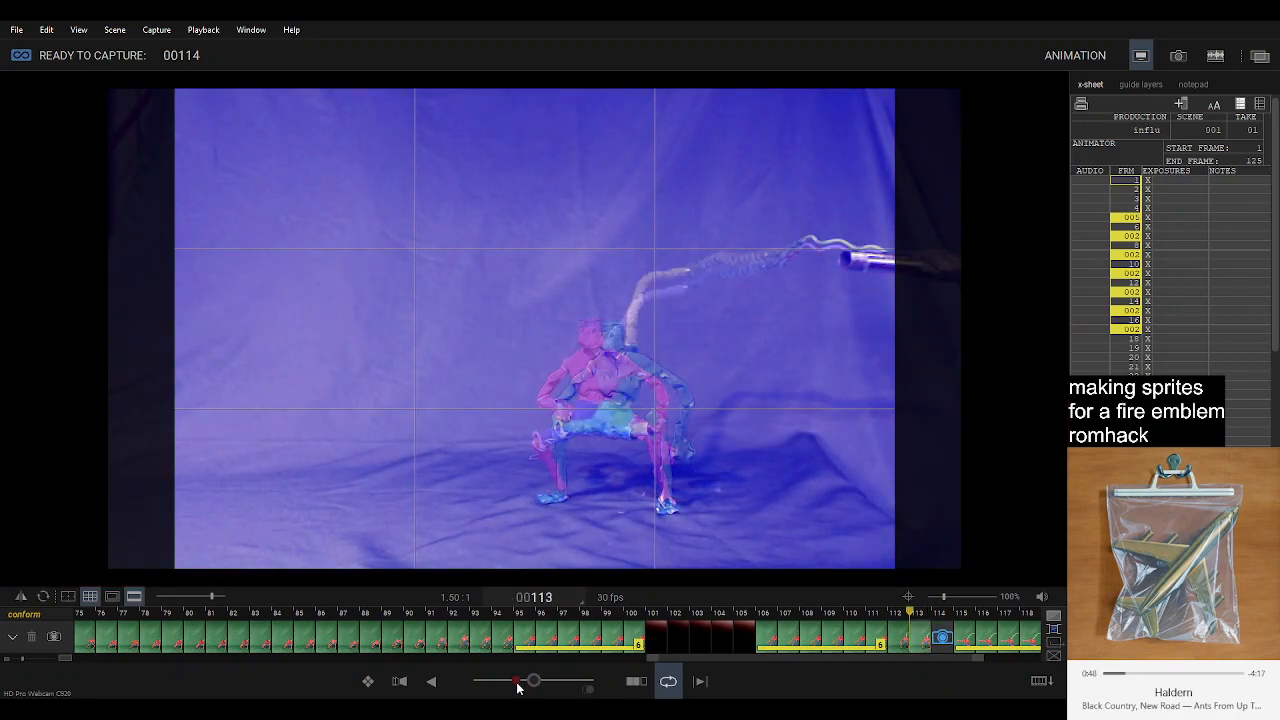
key("Right")
key("Right")
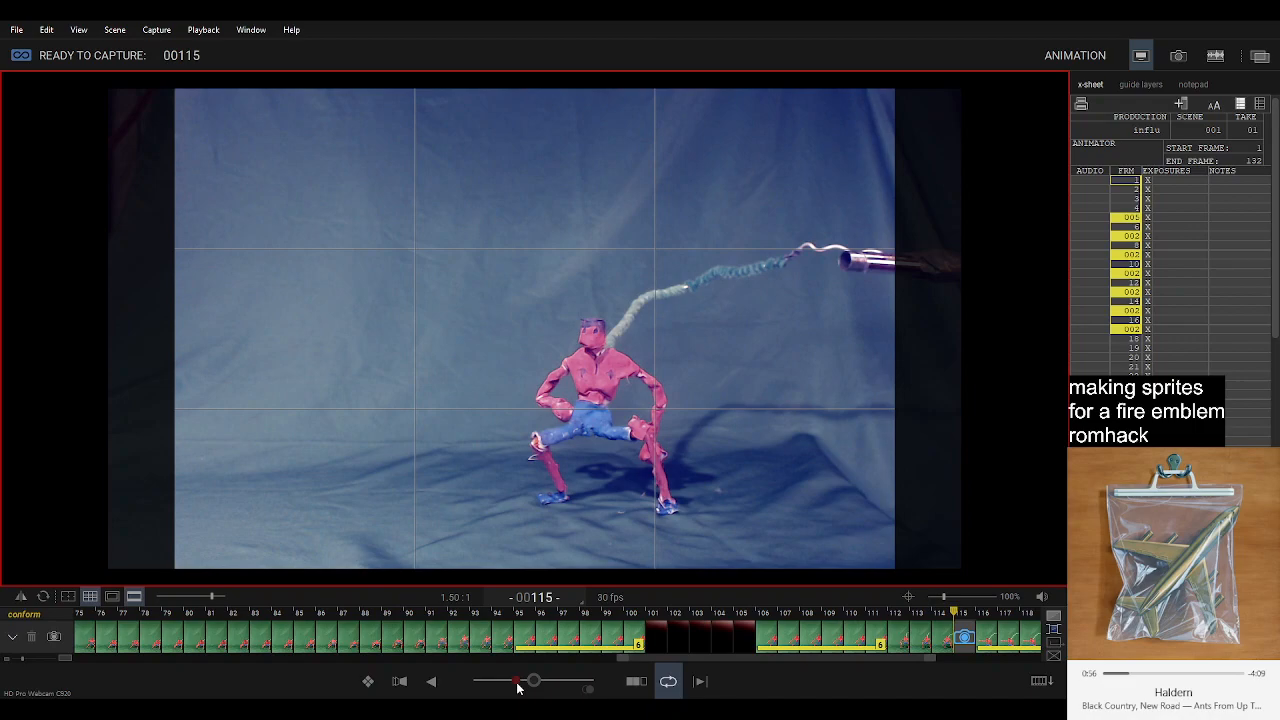
Step back and forth through frames 112 to 114 to check how the in-betweens lead to the live pose at 115.
key("Left")
key("Left")
key("Left")
key("Left")
key("Left")
key("Right")
key("Right")
key("Right")
key("Right")
key("Right")
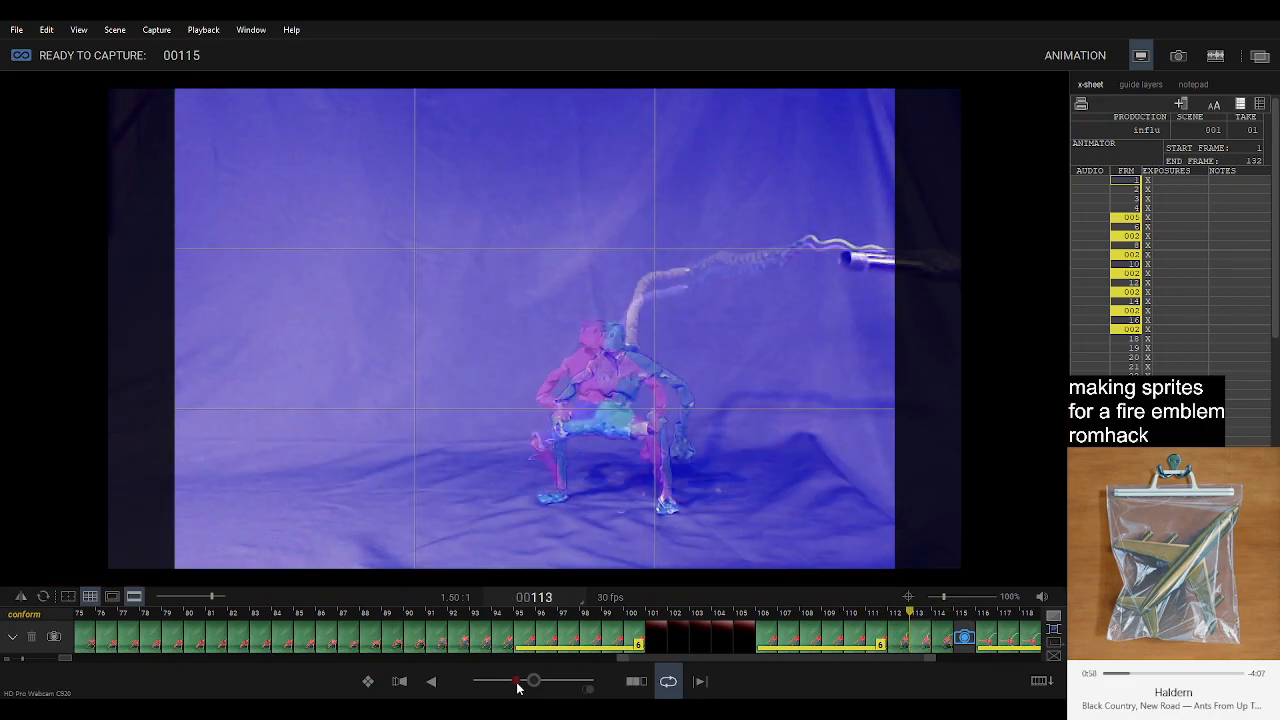
Step back and forth through frames 113 to 116 to compare the live pose at 115 with the neighbouring frames.
key("Left")
key("Left")
key("Left")
key("Right")
key("Right")
key("Right")
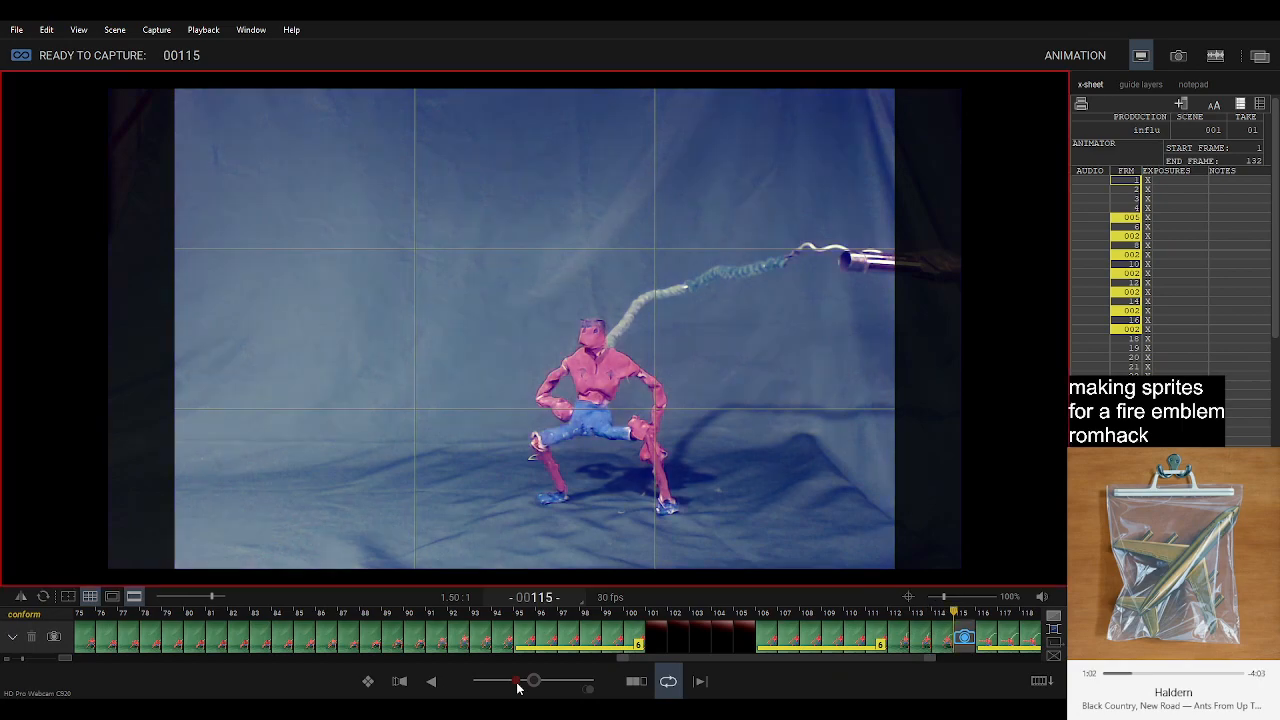
key("Right")
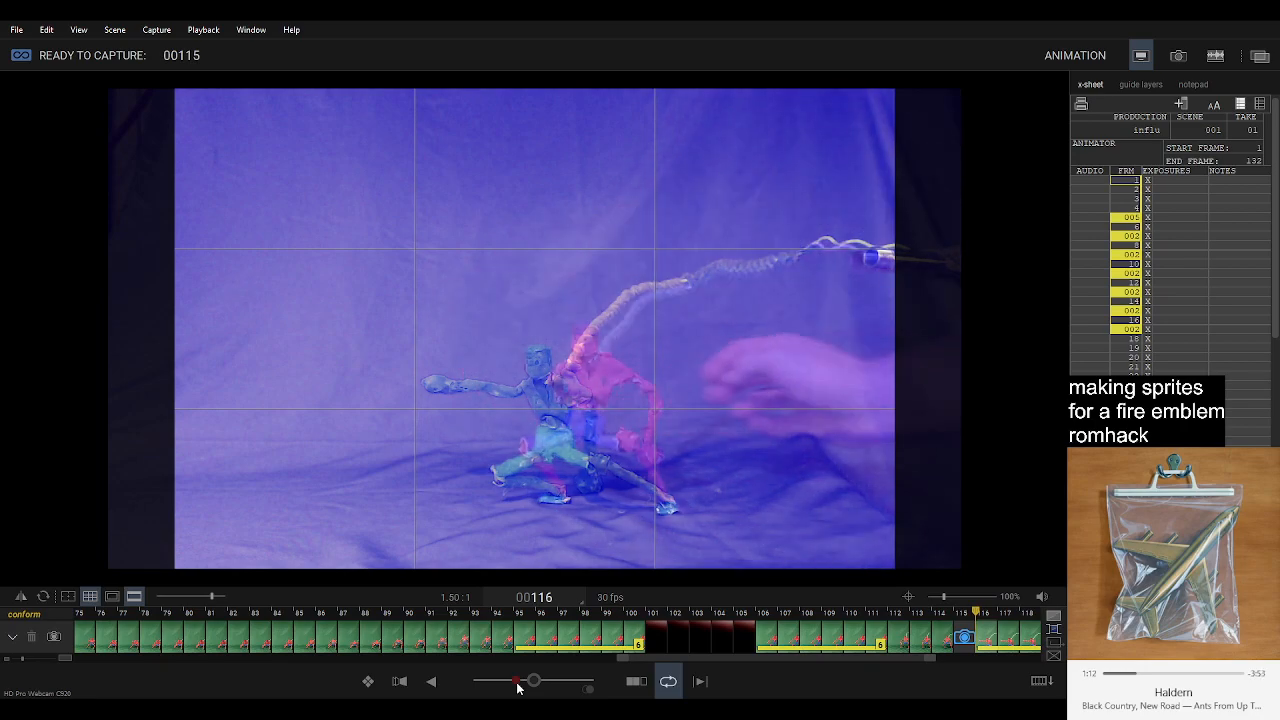
Check the figure's deeper lunging crouch at frame 115 against the held pose at 116 and capture it.
key("Left")
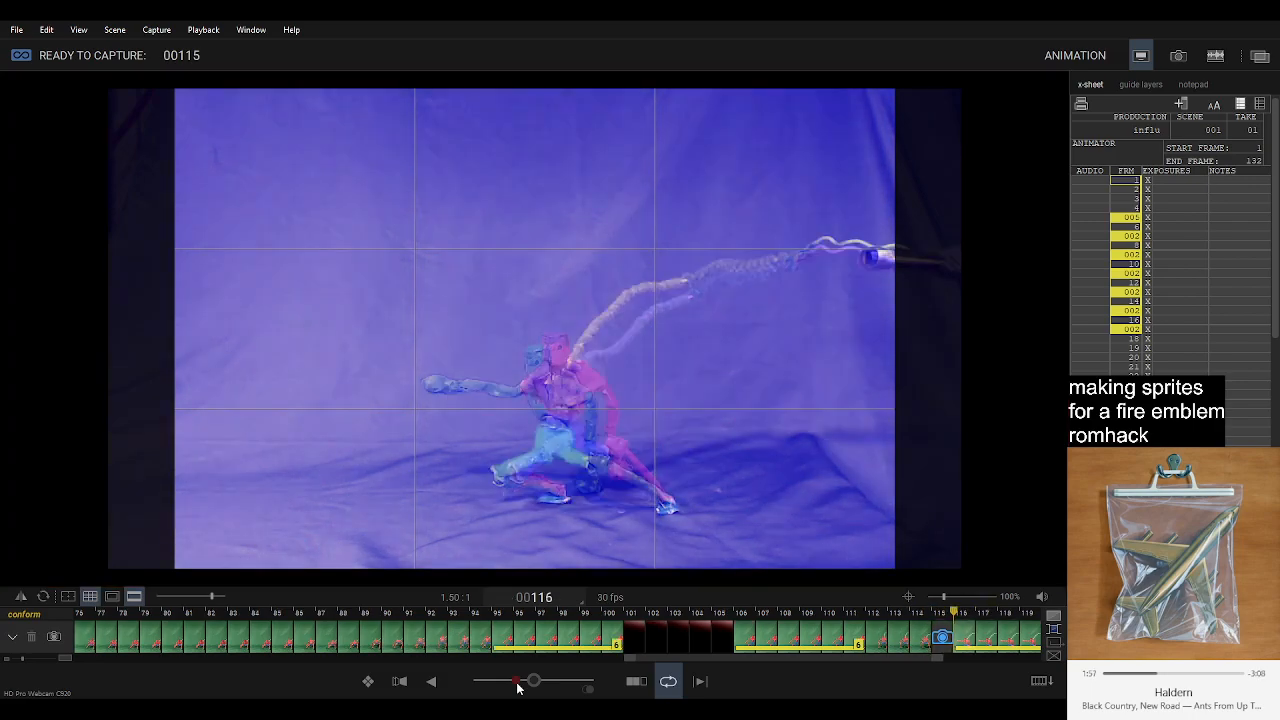
key("Left")
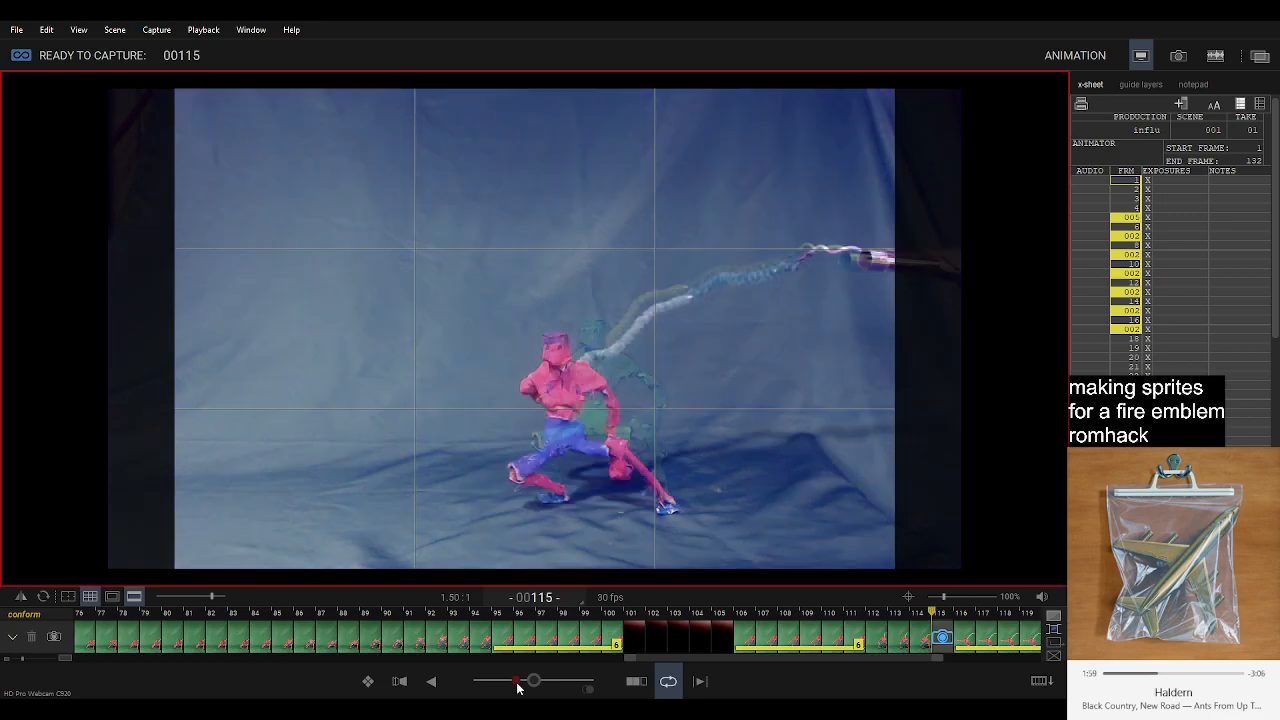
key("Right")
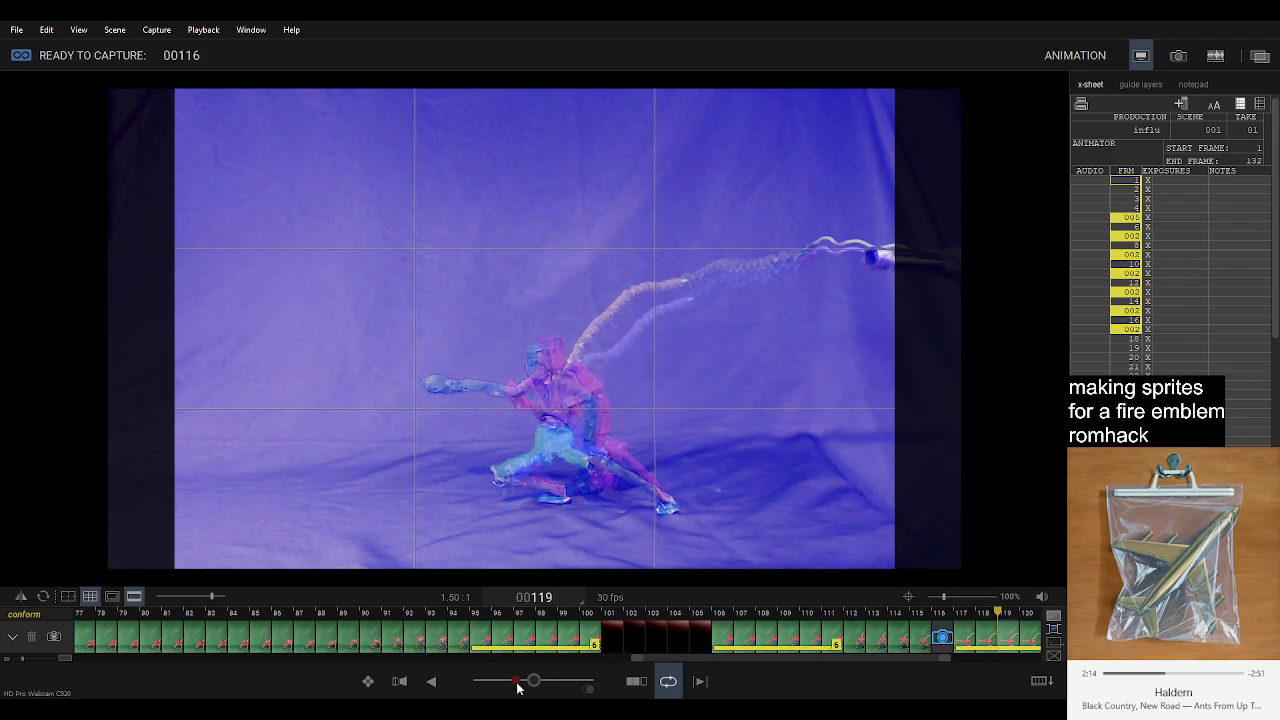
Flip between the live in-between and its neighbouring frames, and capture the pose at frame 116.
key("Left")
key("Left")
key("Right")
key("Right")
key("Left")
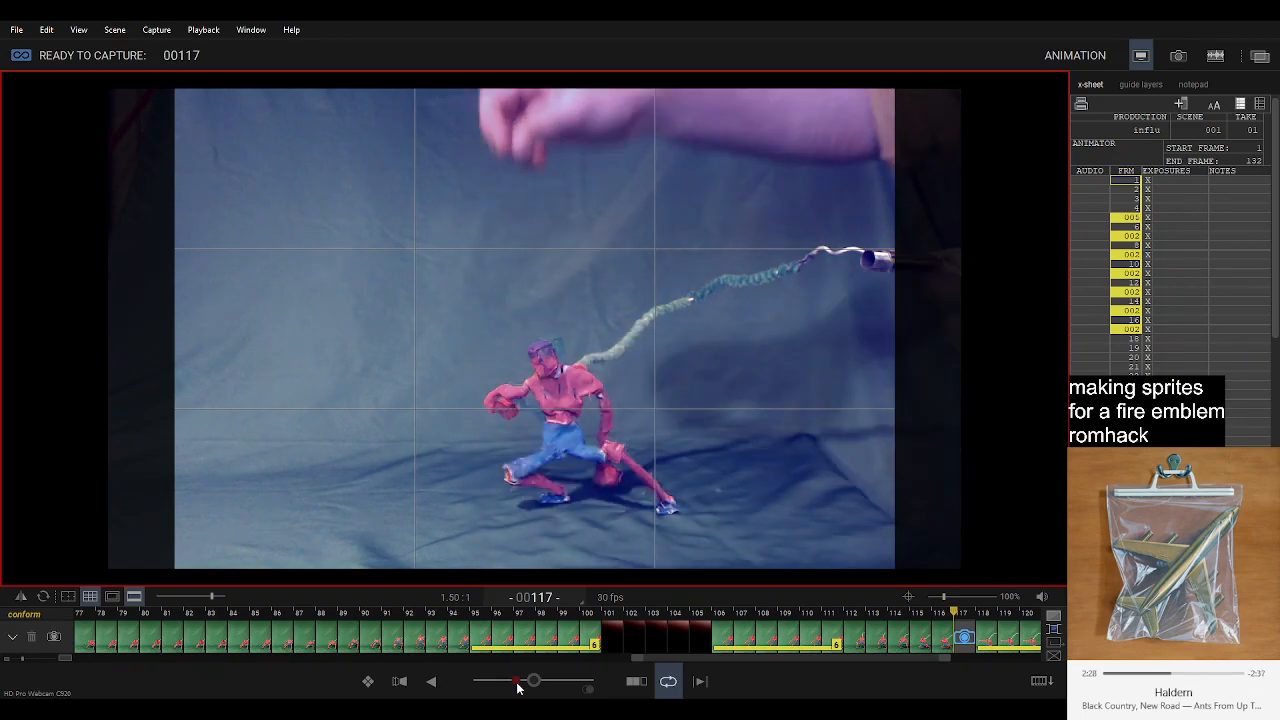
Review the frames from 117 back to the standing hold at 107, and capture the raised-arm pose at frame 117.
key("Left")
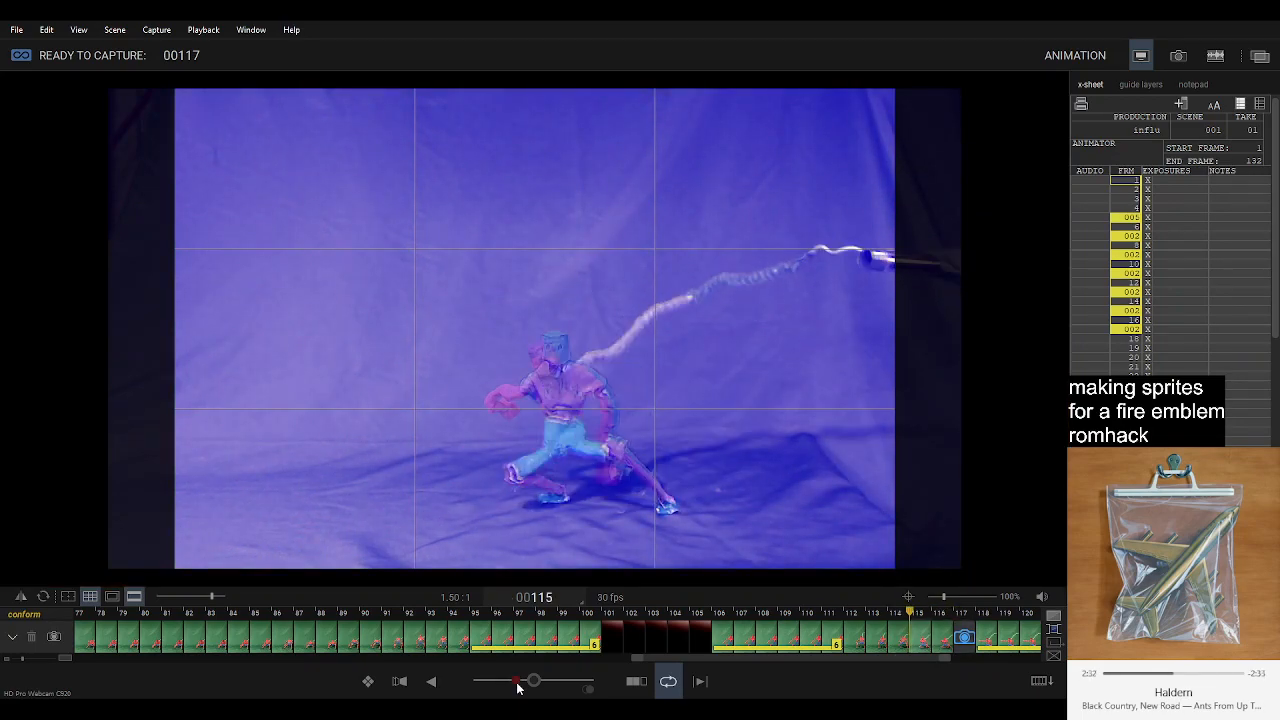
key("Left")
key("Left")
key("Left")
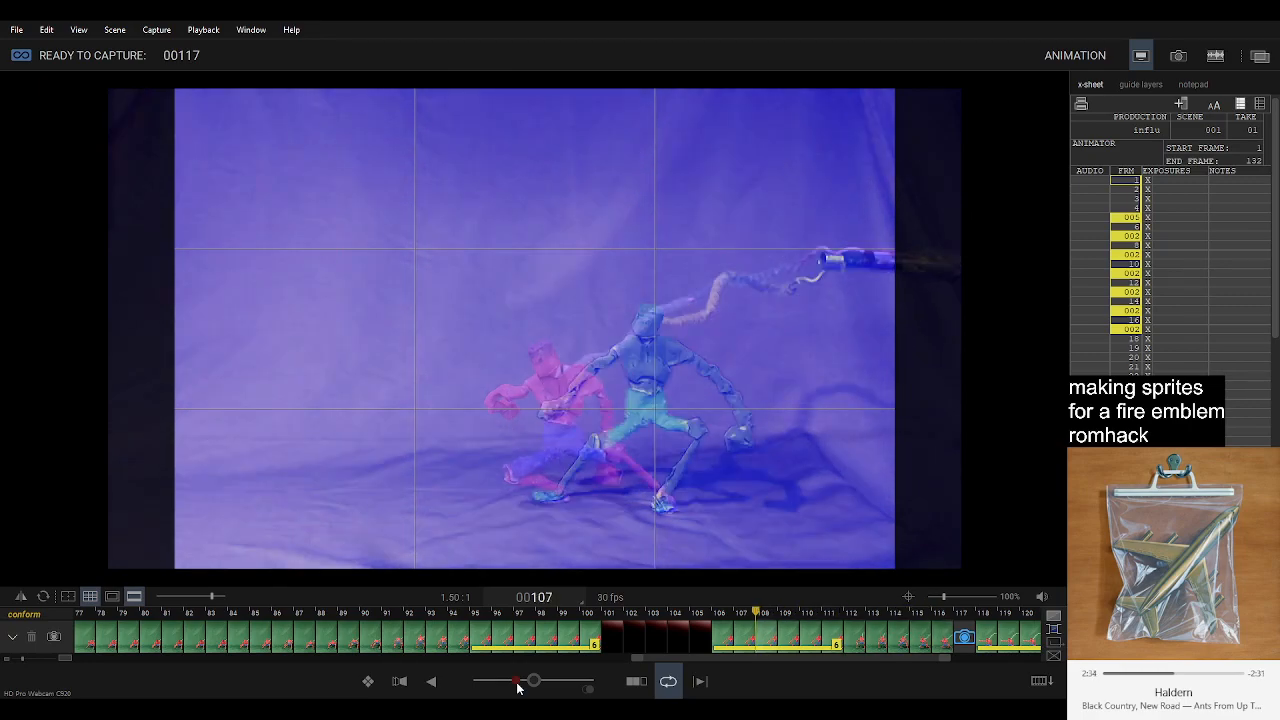
key("Left")
key("Left")
key("Left")
key("Left")
key("space")
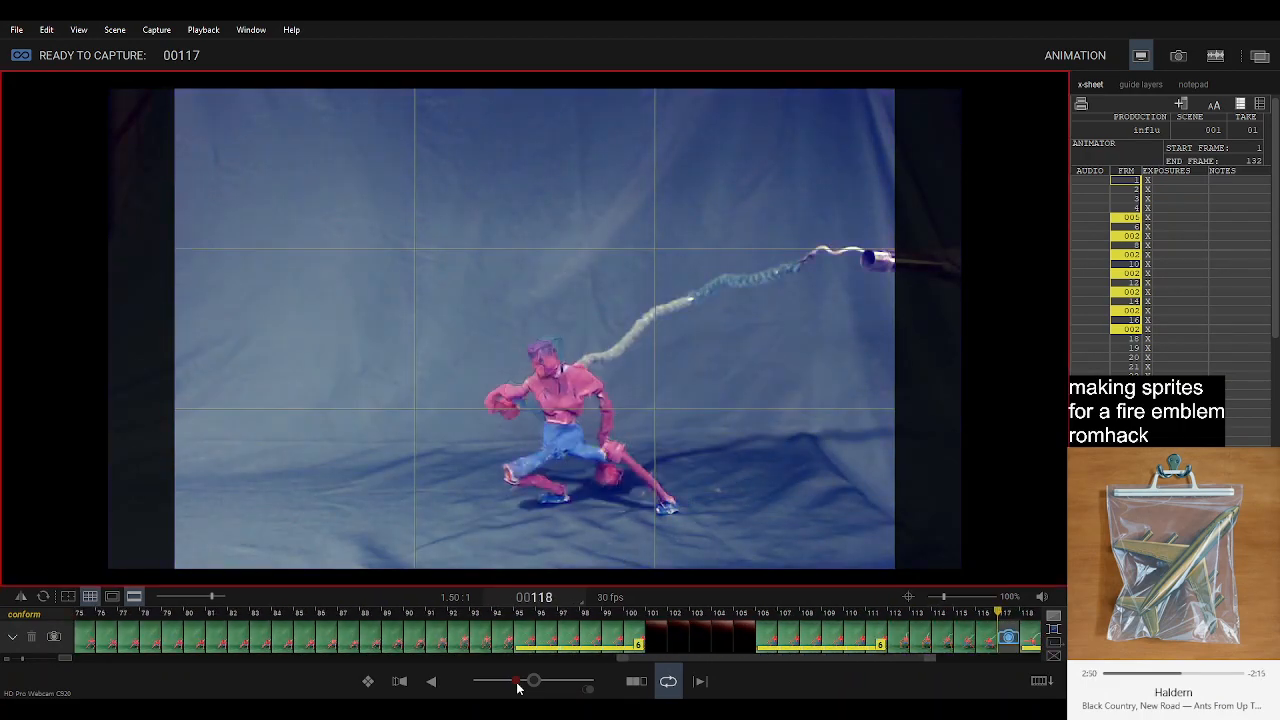
Compare the extending-arm pose with the preceding in-betweens and capture it at frame 118.
key("Left")
key("Left")
key("Right")
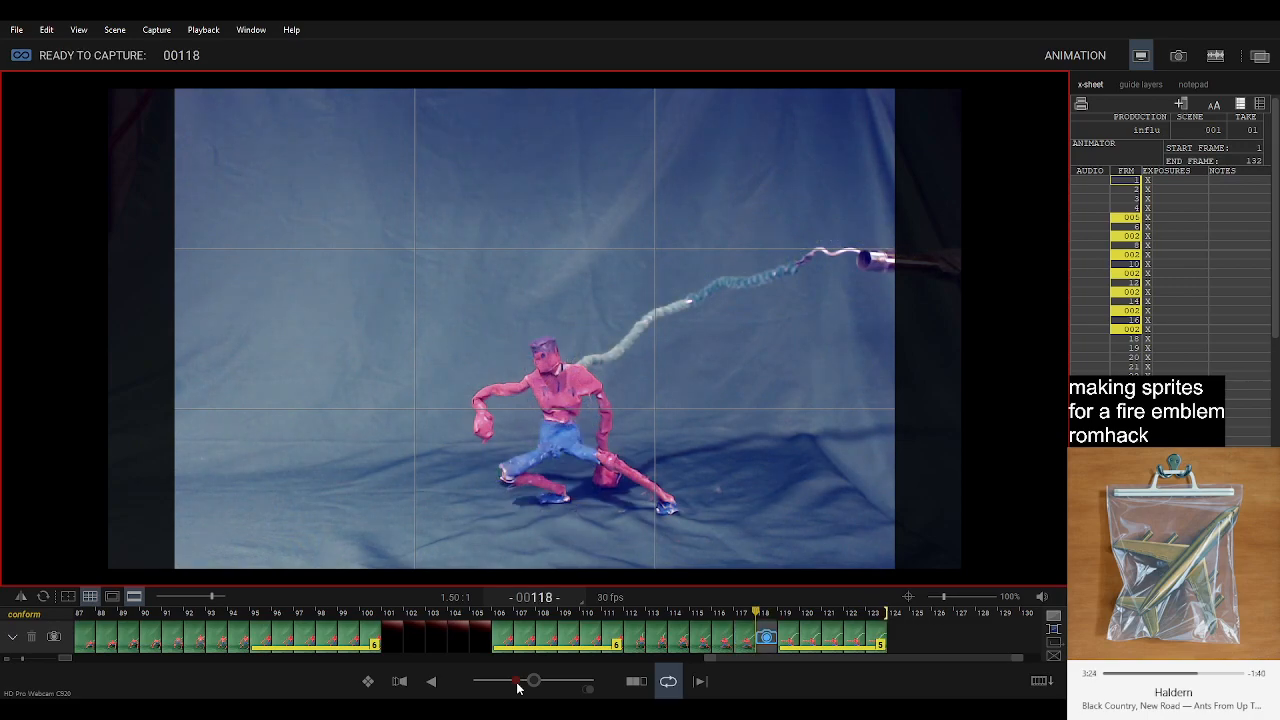
key("Left")
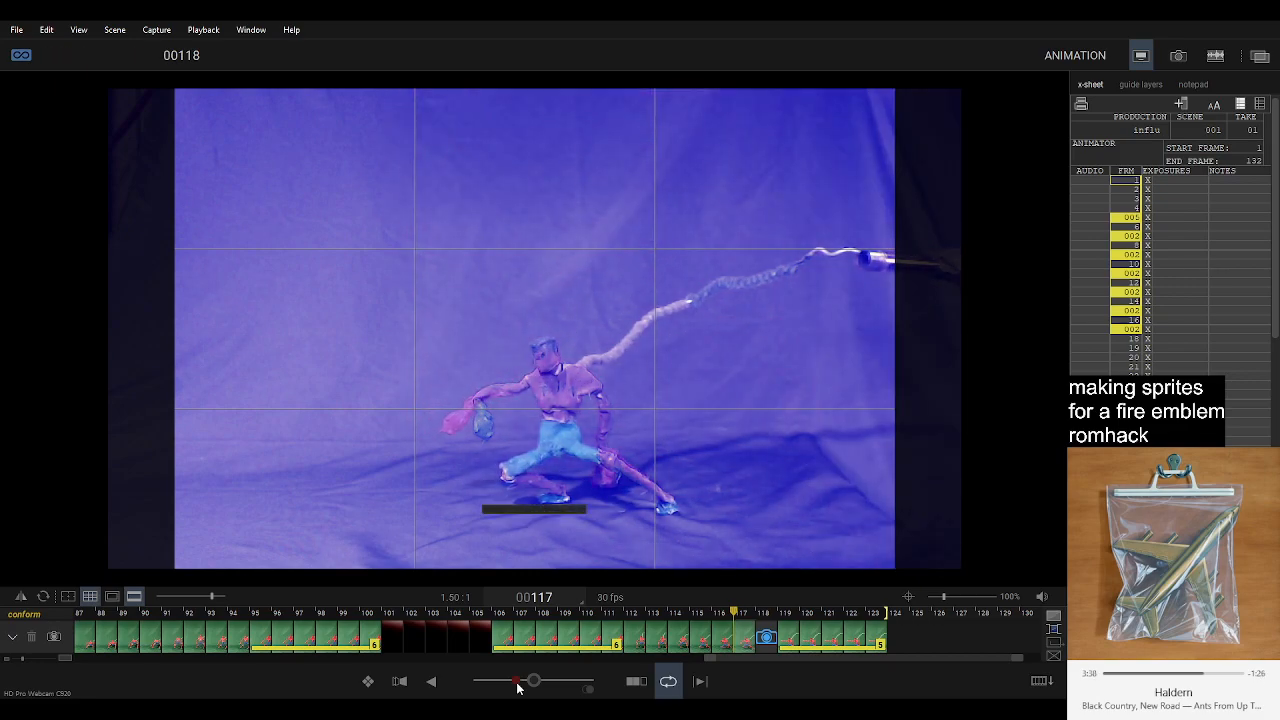
Check the arm against the held lunge and capture the last arm-extension in-betweens at frames 119 to 121.
key("Right")
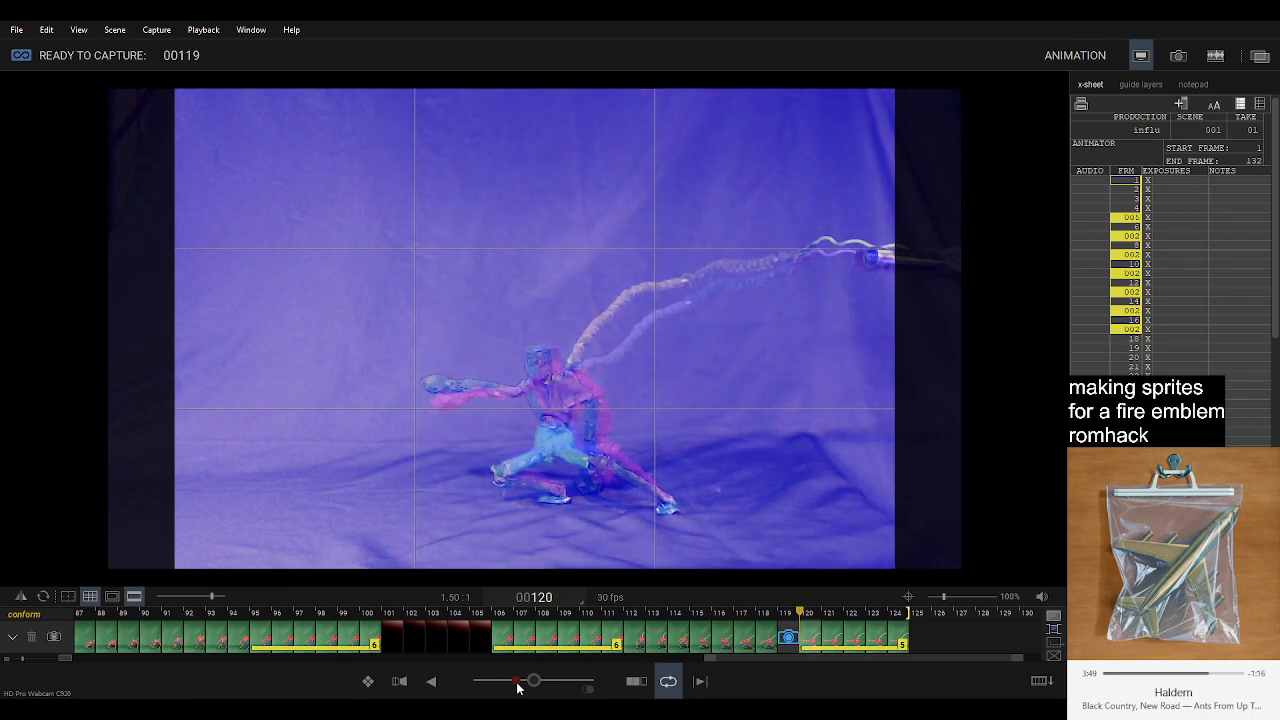
key("0")
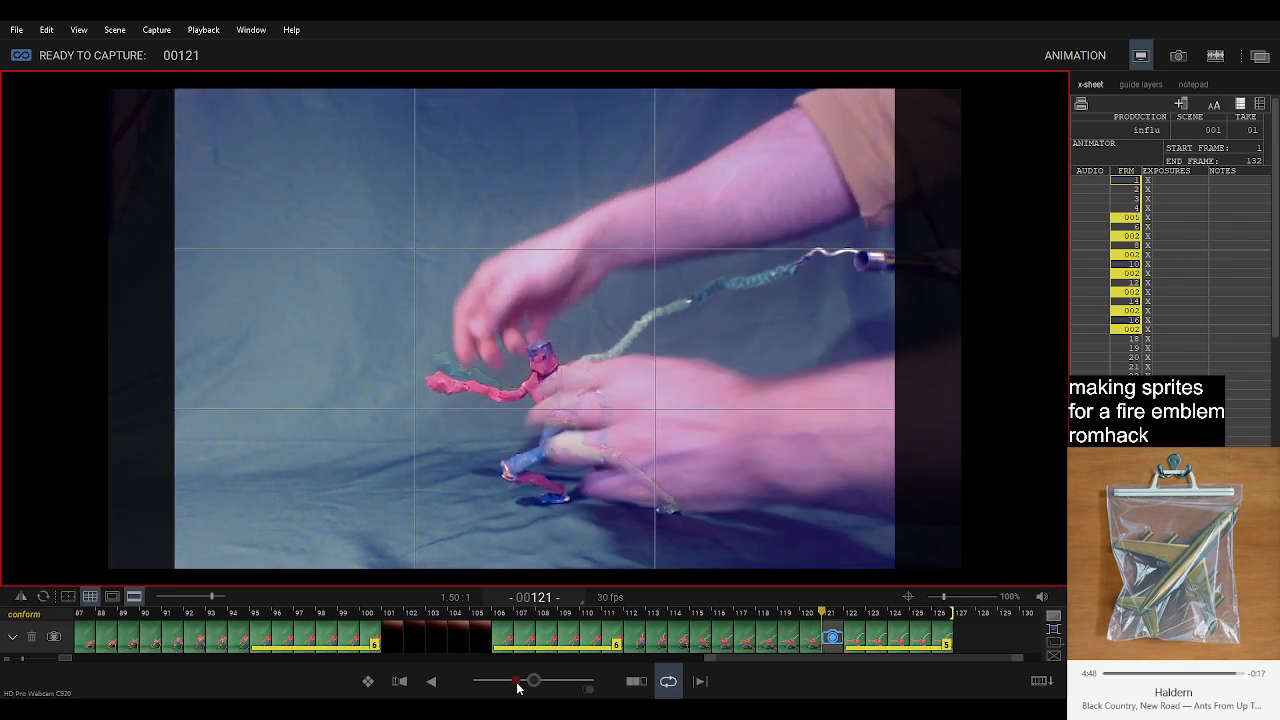
key("0")
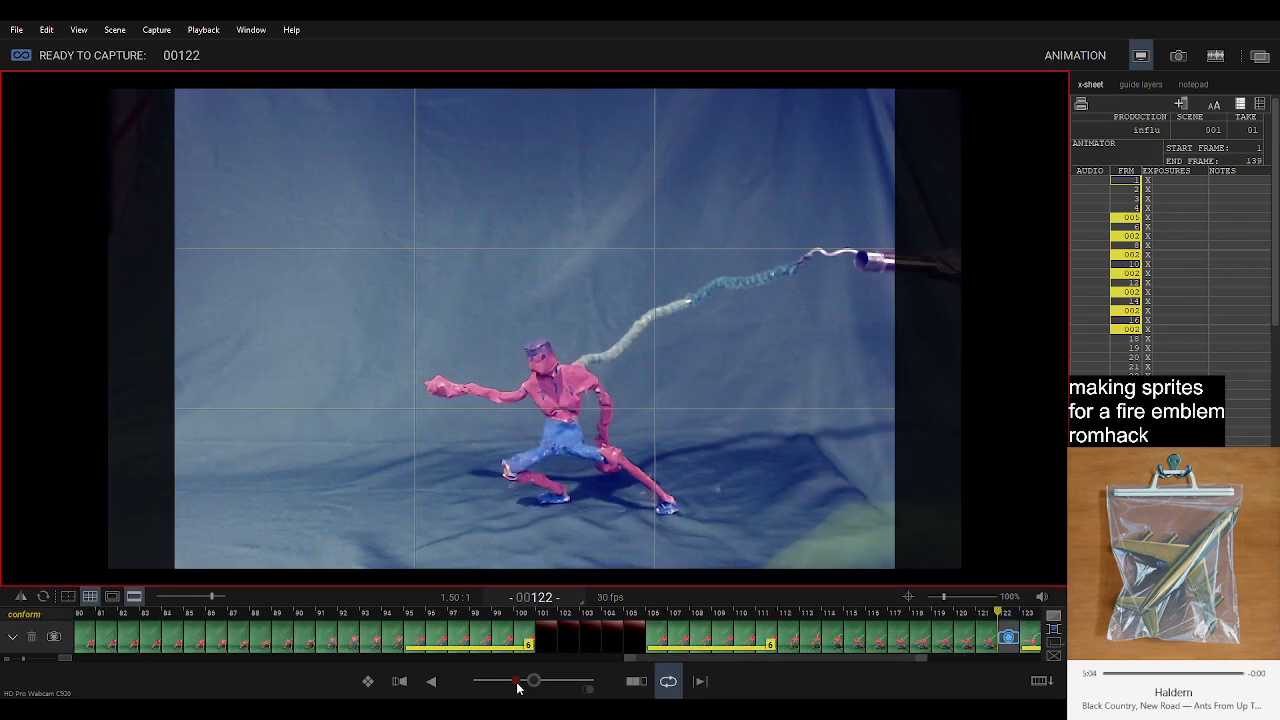
Play the animation from the start and review its opening section up to about frame 40.
key("0")
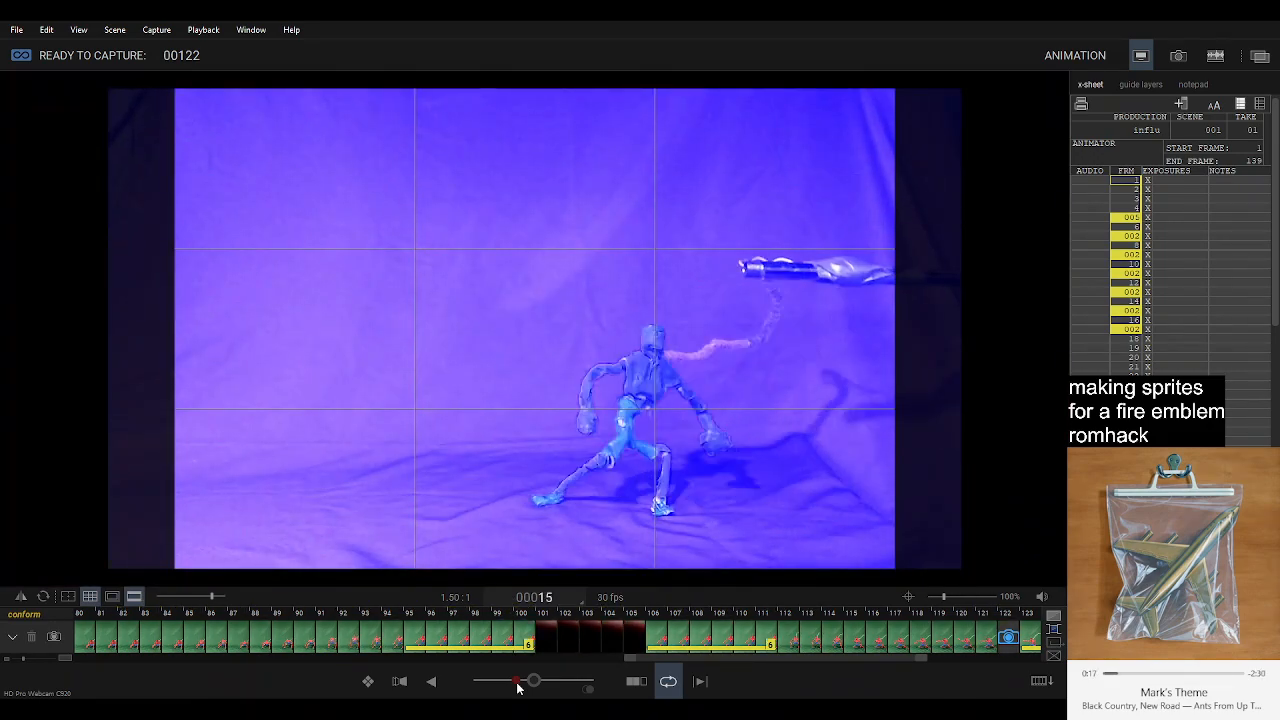
key("space")
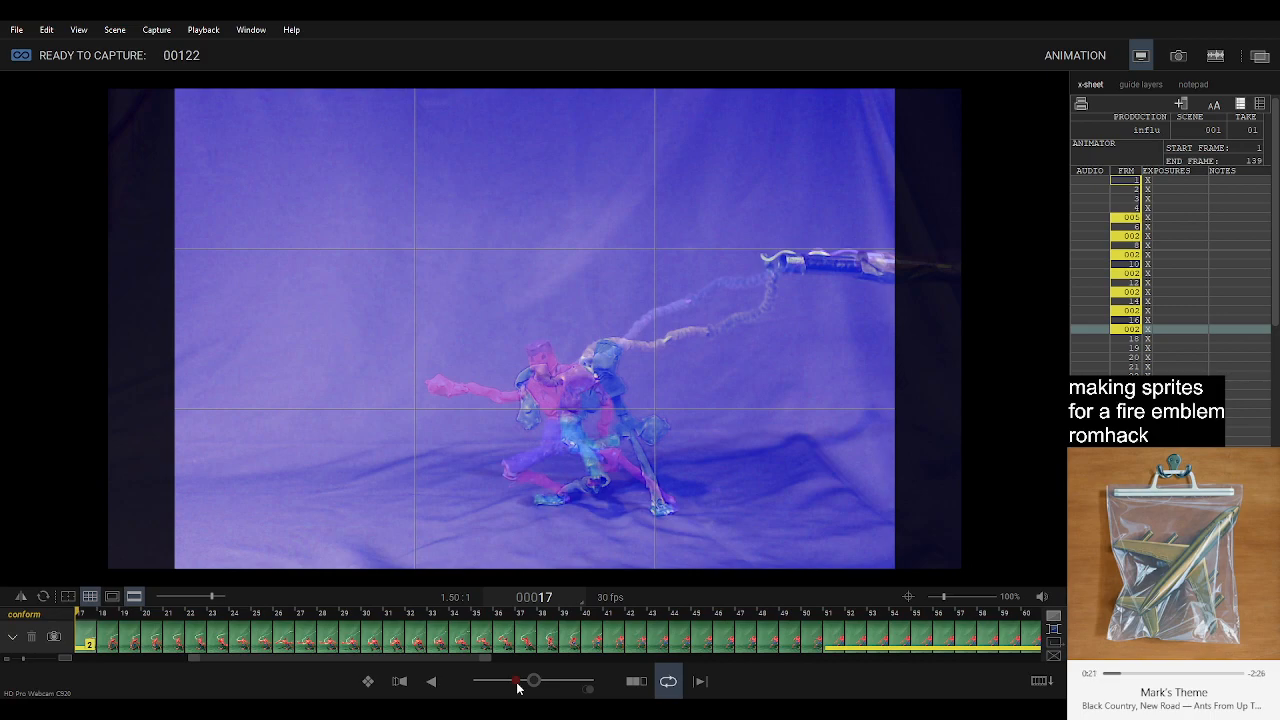
scroll(709, 630, "down", 3)
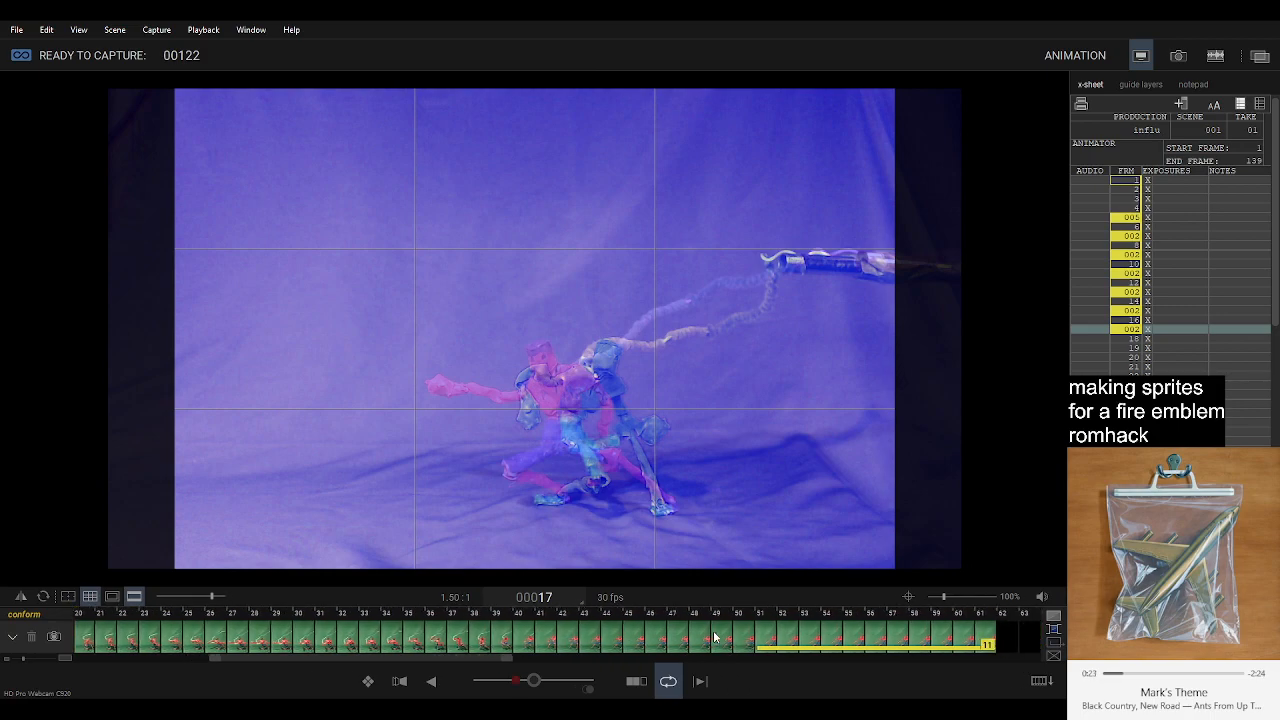
left_click(655, 641)
key("Left")
key("Left")
key("Left")
key("Left")
key("Left")
key("Left")
key("Left")
key("Left")
key("Left")
key("Left")
key("Left")
key("Left")
key("Left")
key("Left")
key("Left")
key("Left")
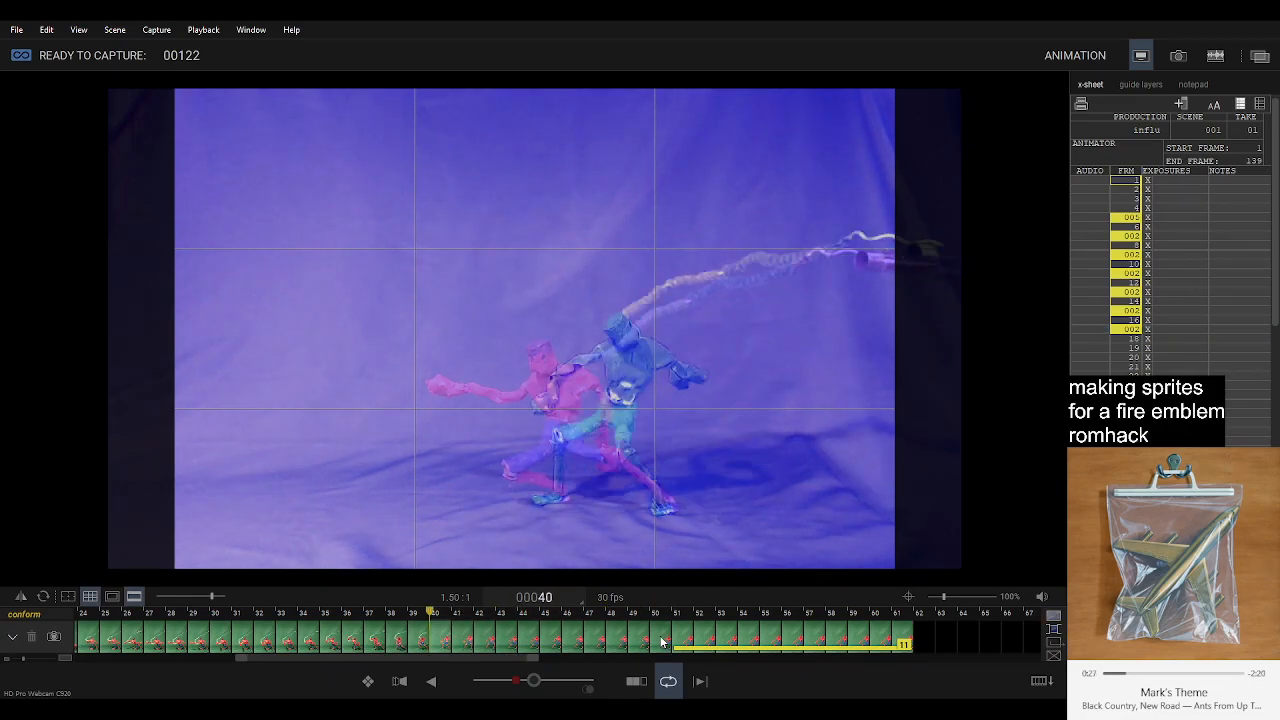
Review the rest of the animation from frame 35 through the held lunge at frame 127, including the new in-betweens.
key("Right")
key("Right")
key("Right")
key("Right")
key("Right")
key("Right")
key("Right")
key("Right")
key("Right")
key("Right")
key("Right")
key("Right")
key("Right")
key("Right")
key("Right")
key("Right")
key("Right")
key("Right")
key("Right")
key("Right")
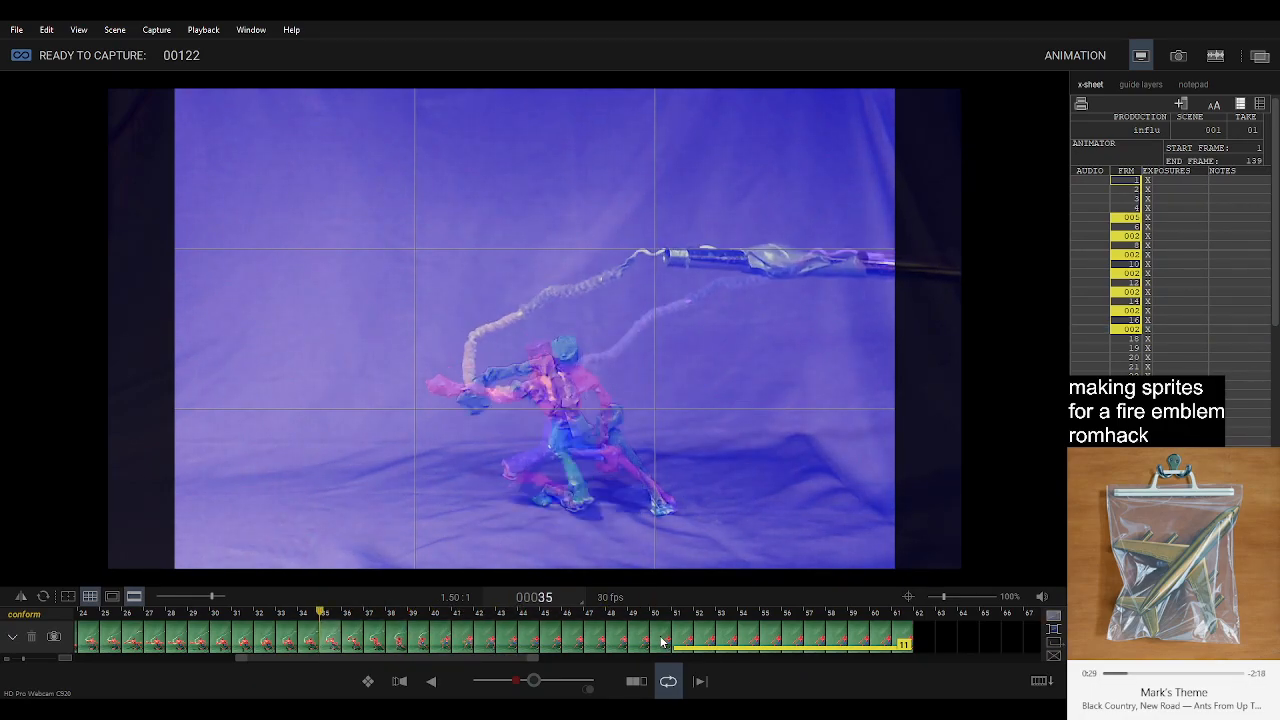
key("Right")
key("Right")
key("Right")
key("Right")
key("Right")
key("Right")
key("Right")
key("Right")
key("Right")
key("Right")
key("Right")
key("Right")
key("Right")
key("Right")
key("Right")
key("Right")
key("Right")
key("Right")
key("Right")
key("Right")
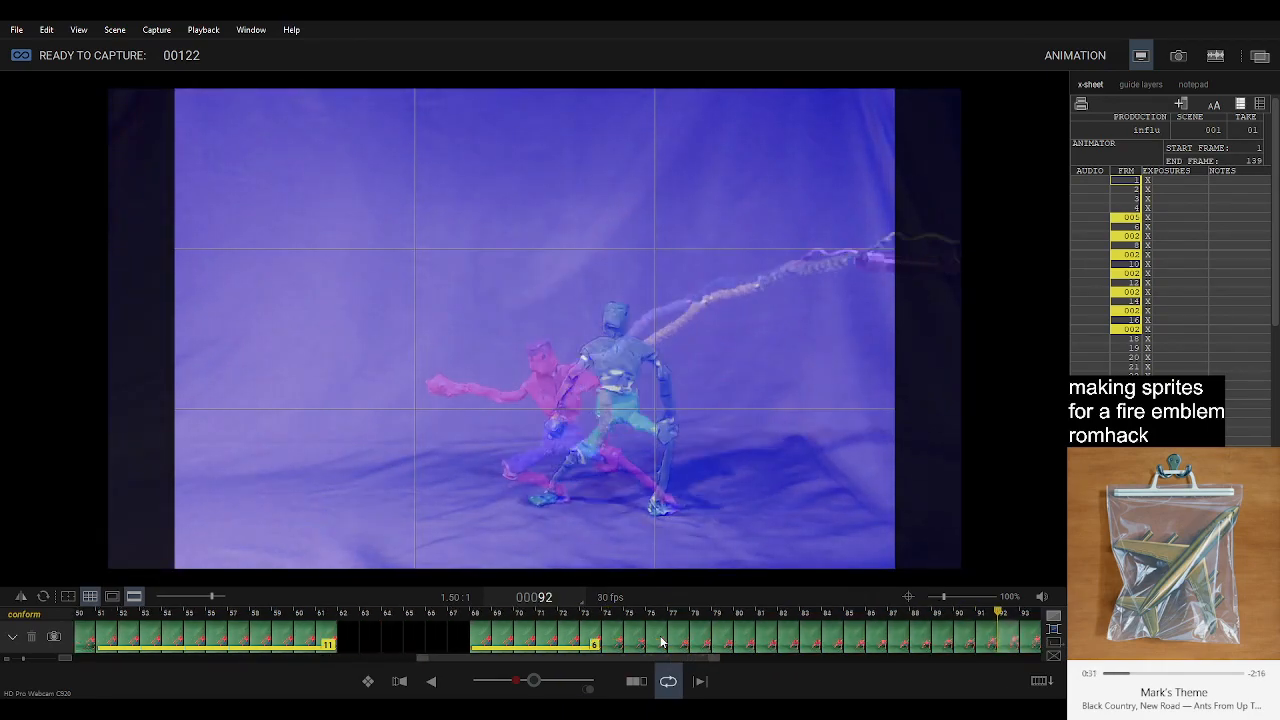
key("Right")
key("Right")
key("Right")
key("Right")
key("Right")
key("Right")
key("Right")
key("Right")
key("Right")
key("Right")
key("Right")
key("Right")
key("Right")
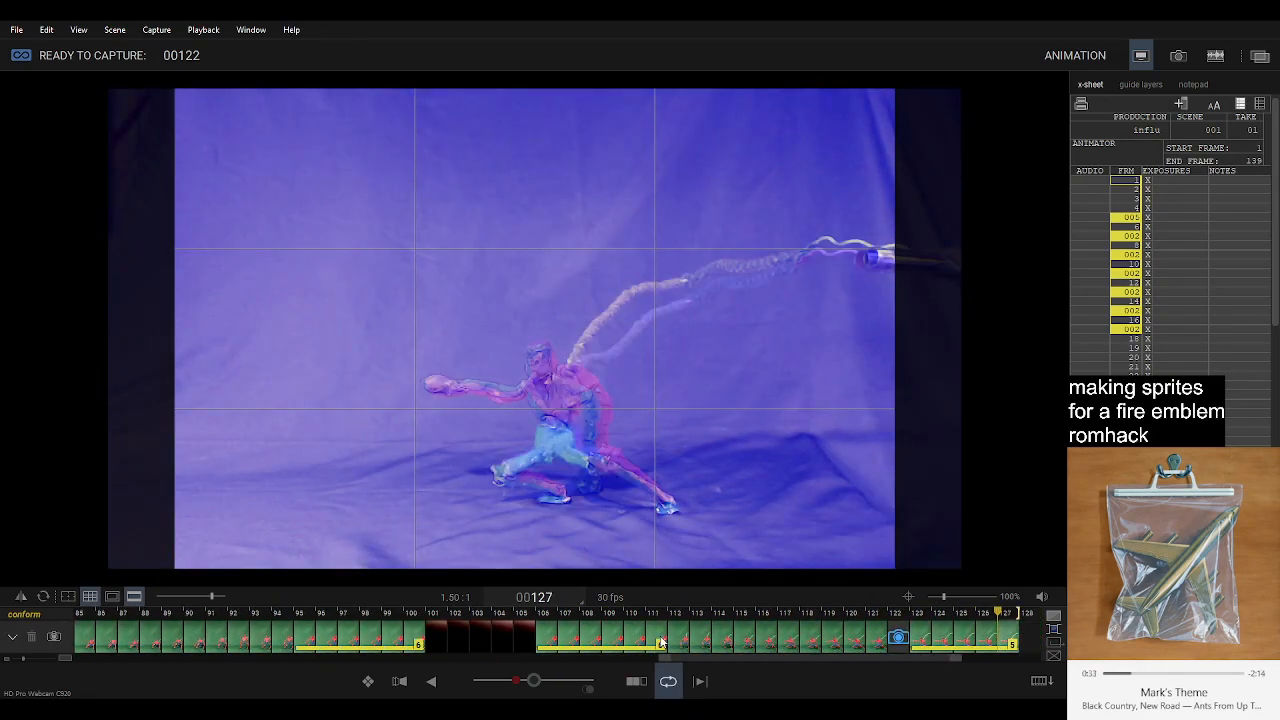
key("Left")
key("Left")
key("Left")
key("Left")
key("Left")
key("Left")
key("Left")
key("Left")
key("Left")
key("Left")
key("Left")
key("Left")
key("Left")
key("Left")
key("Left")
key("Left")
key("Left")
key("Left")
key("Left")
key("Left")
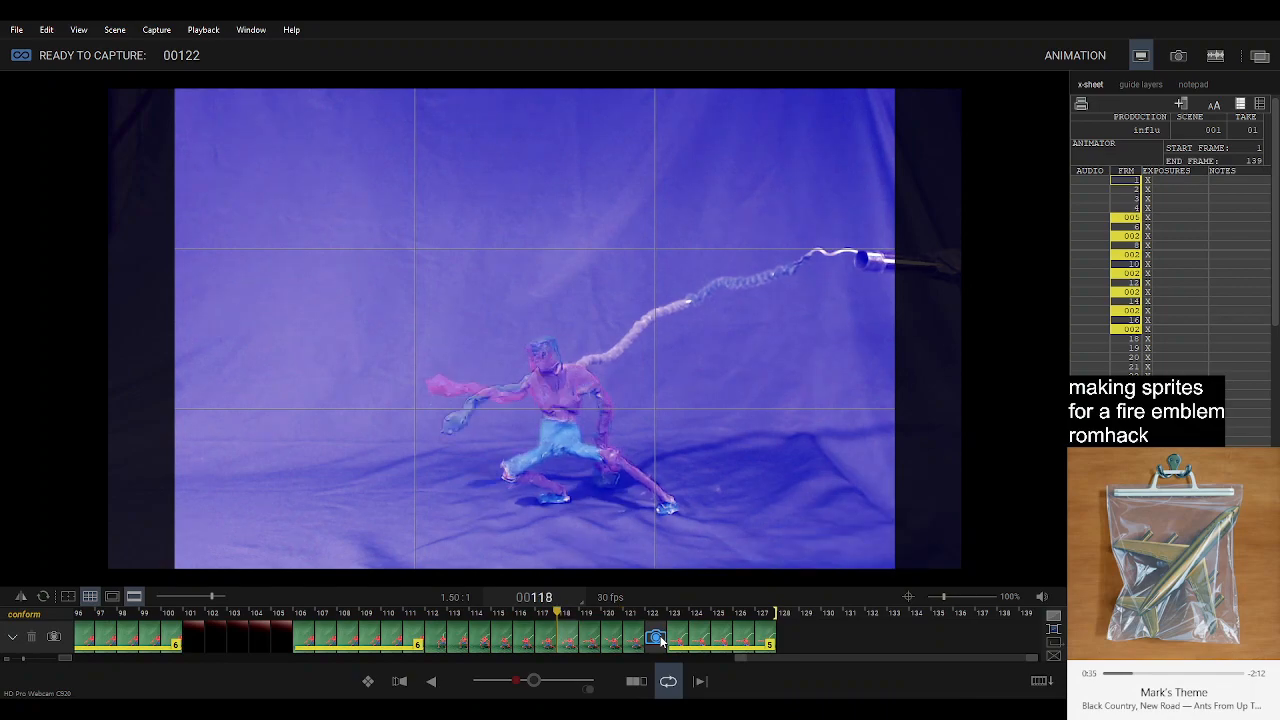
Copy the in-between frames 112 to 121 and paste them at frame 128, directly behind the lunge hold.
key("Right")
key("Right")
key("Right")
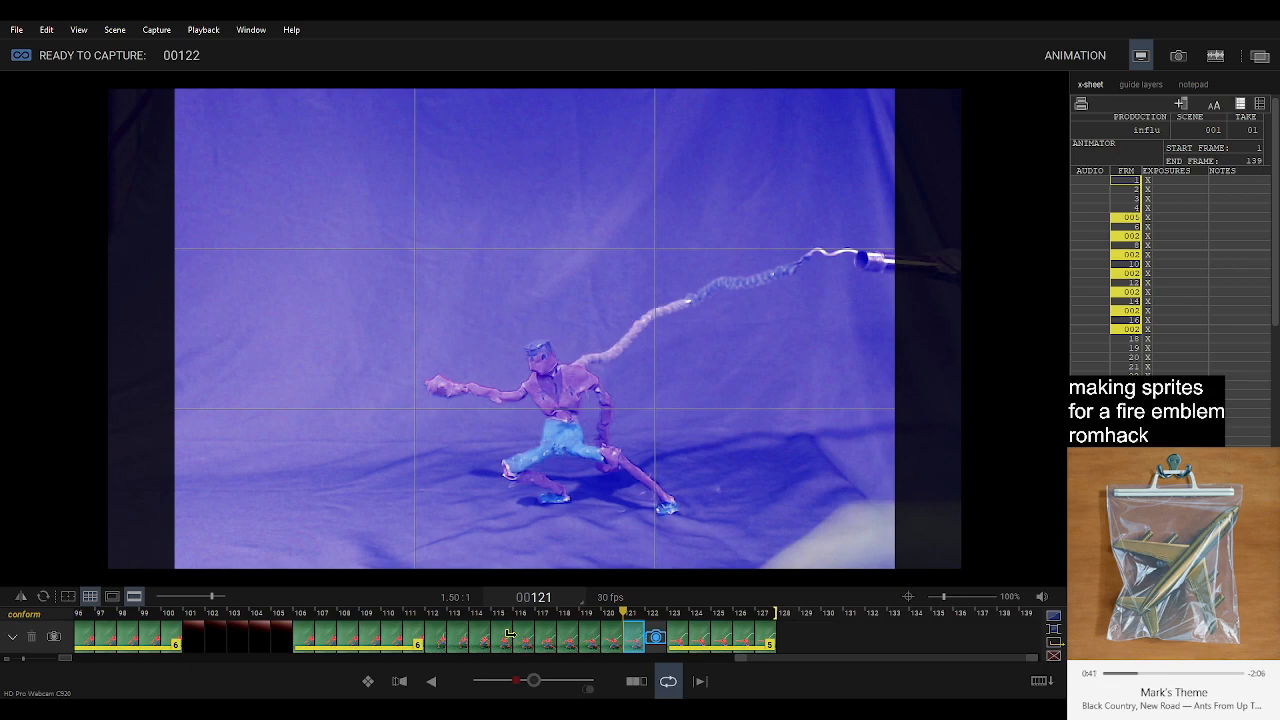
left_click(440, 641, "shift")
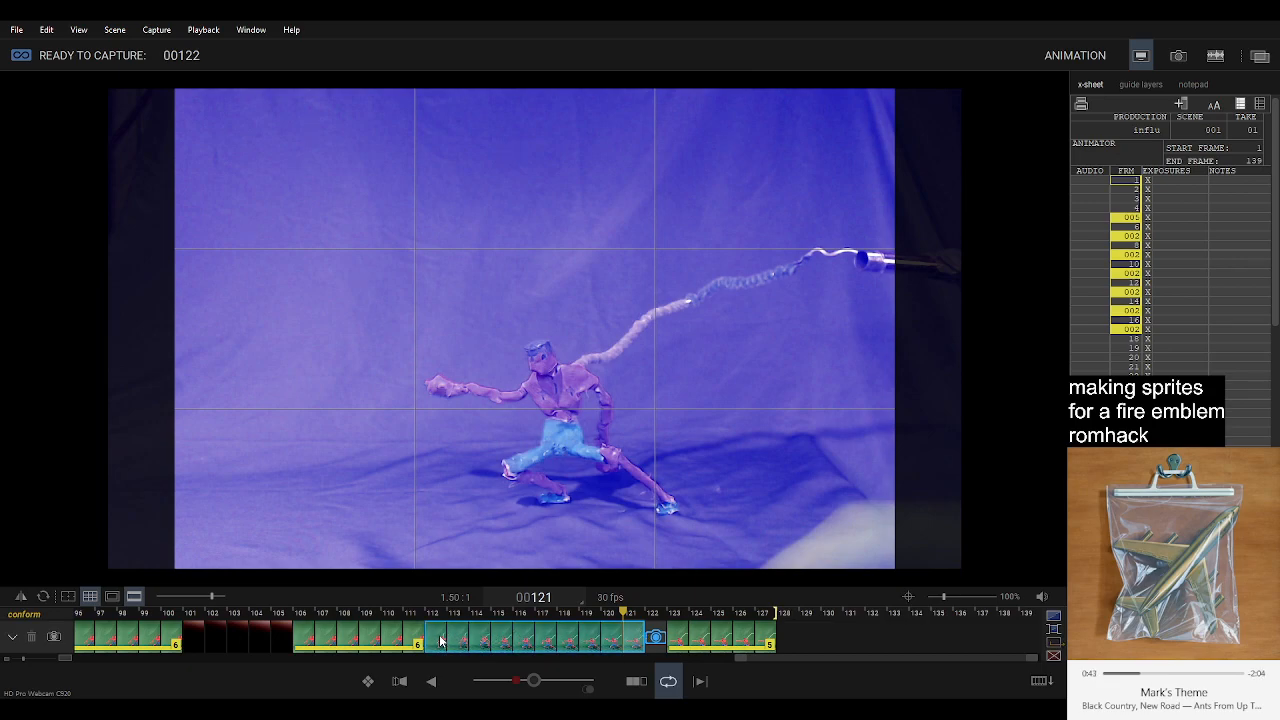
key("Right")
left_click(778, 613)
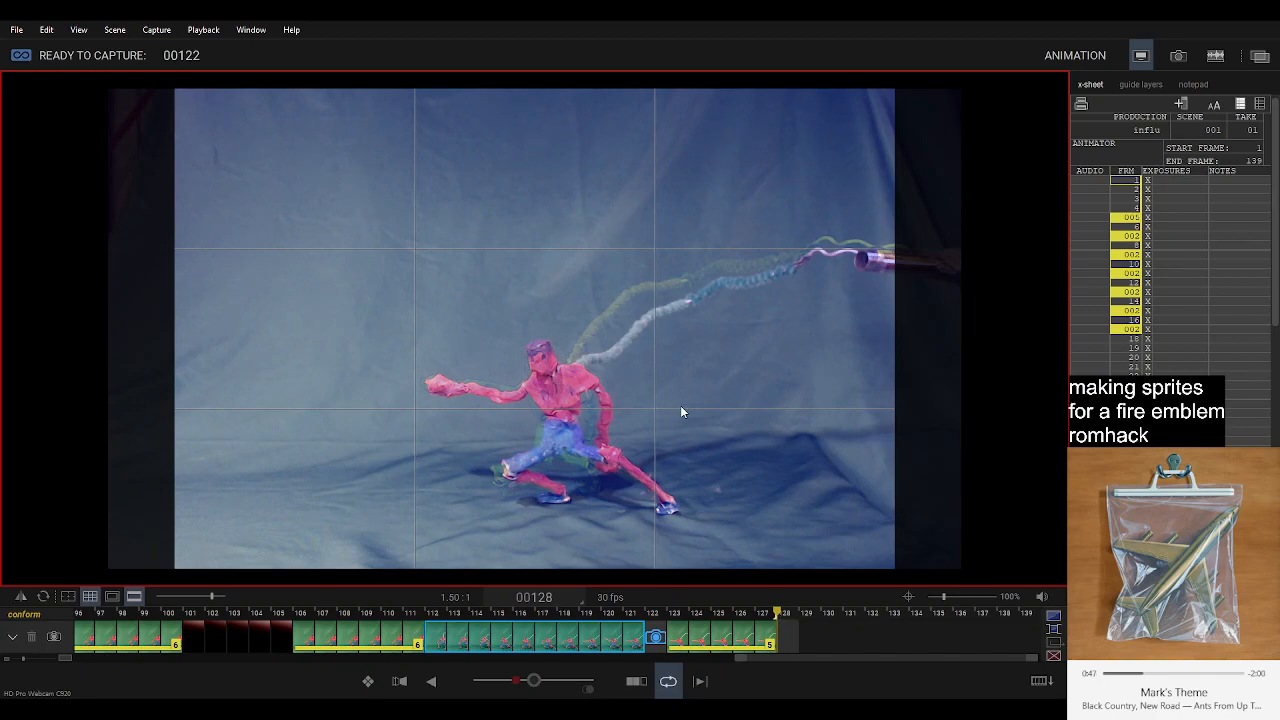
key("ctrl+v")
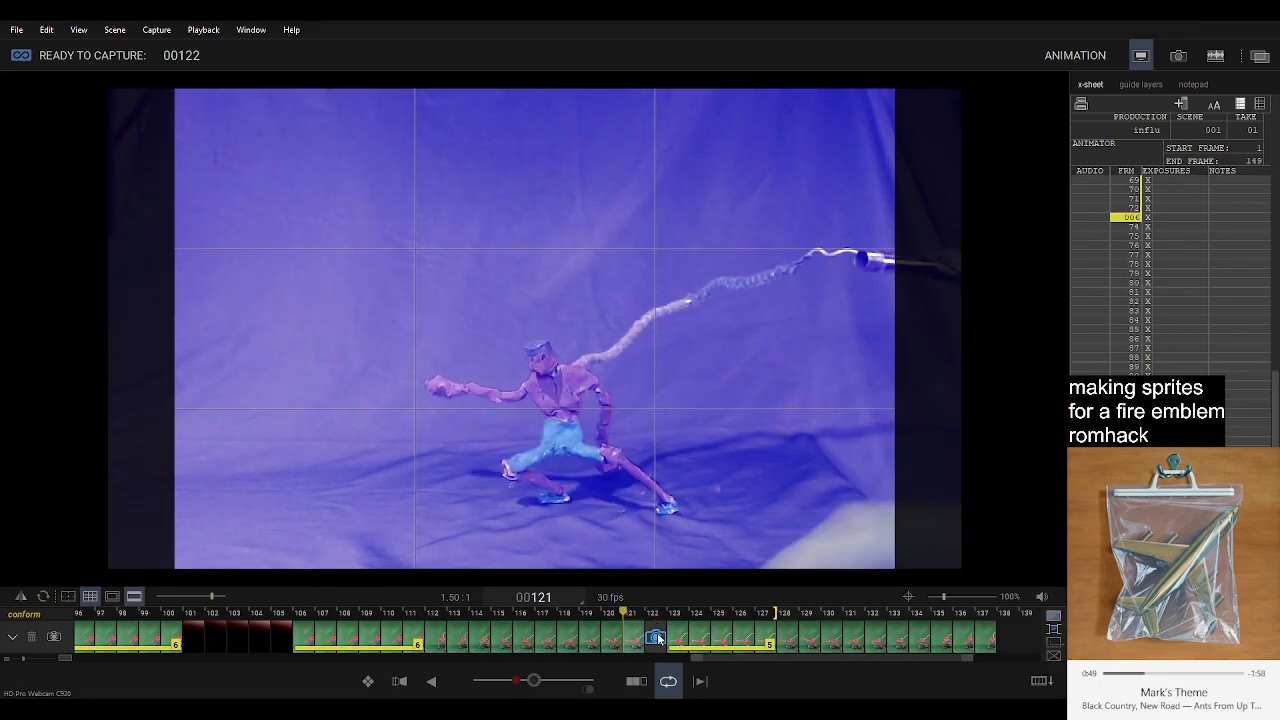
Move the live capture frame from 122 to the end of the sequence at frame 137.
left_click(657, 638)
key("Delete")
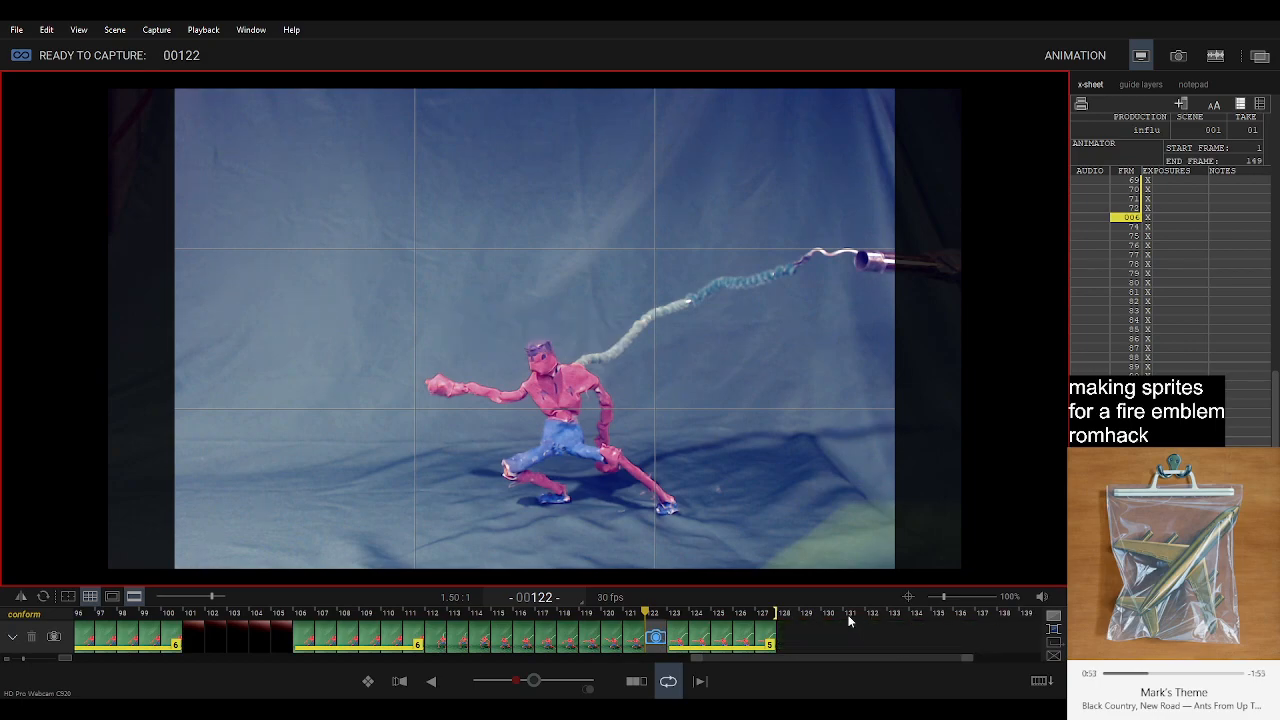
left_click_drag(658, 637, 1006, 638)
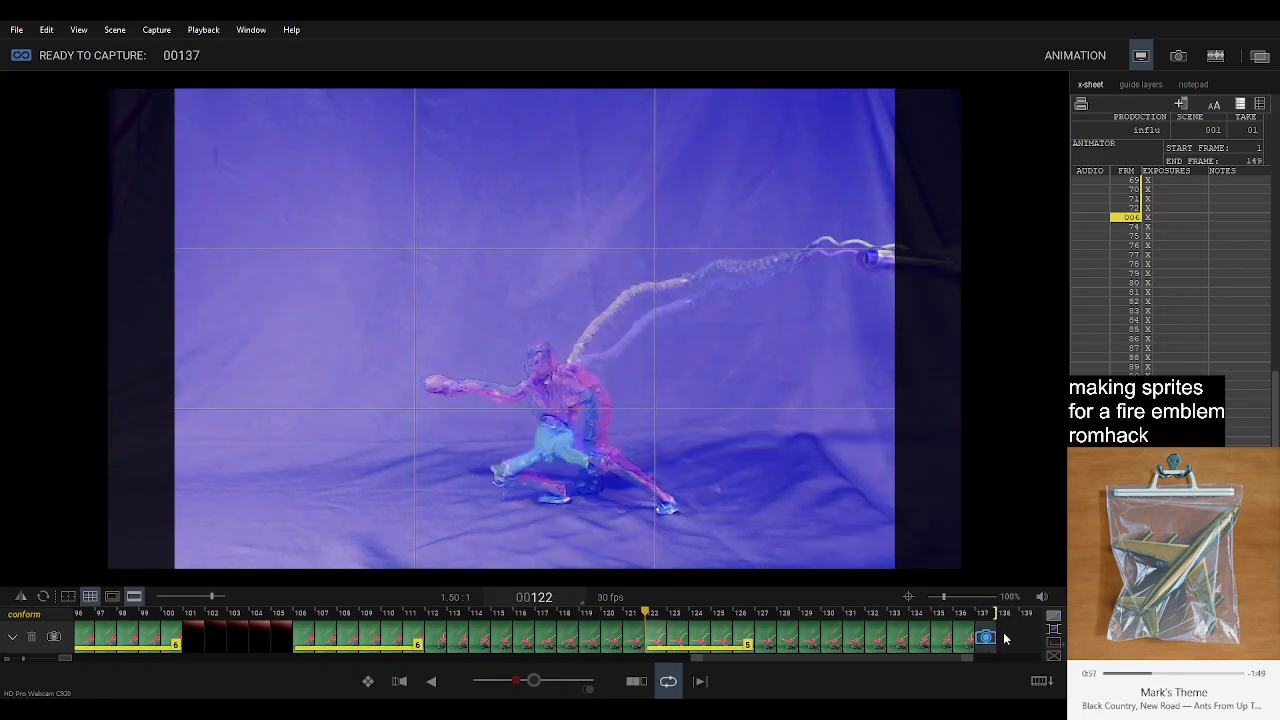
Compare frame 106 with the live frame at 137, try pasting the copied in-betweens there again, and undo the paste.
left_click(303, 642)
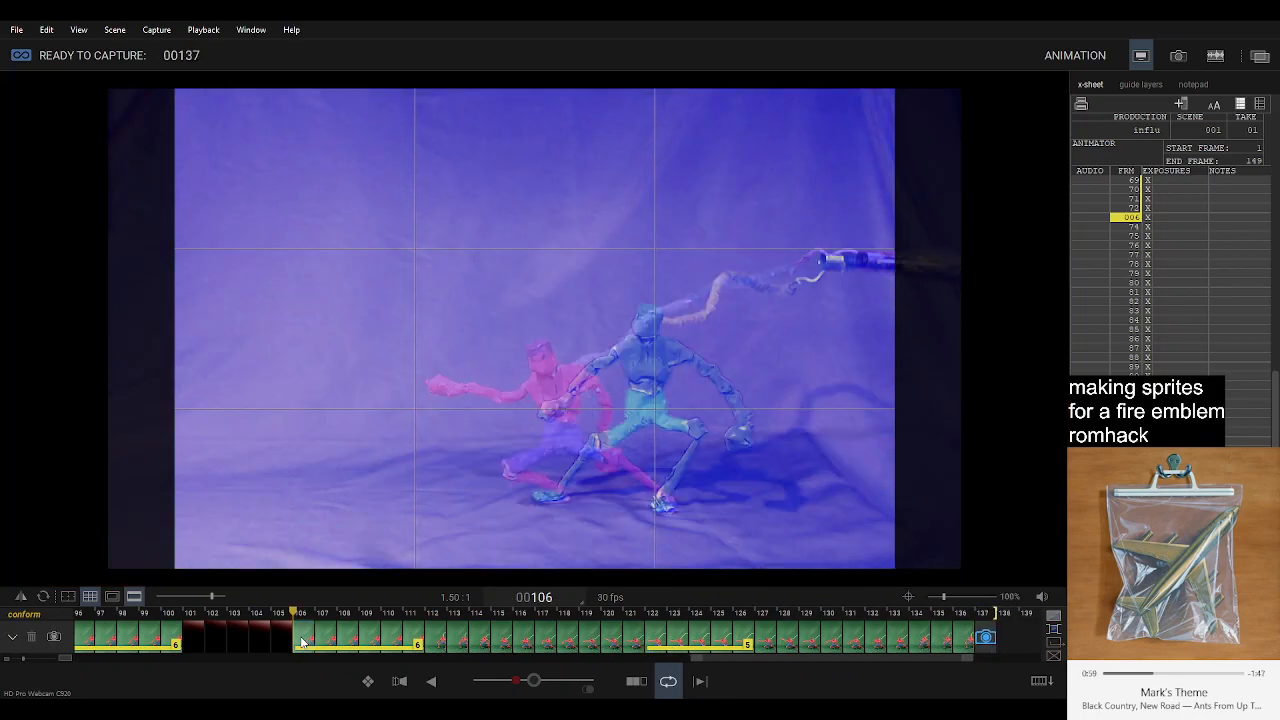
left_click(963, 636)
key("Right")
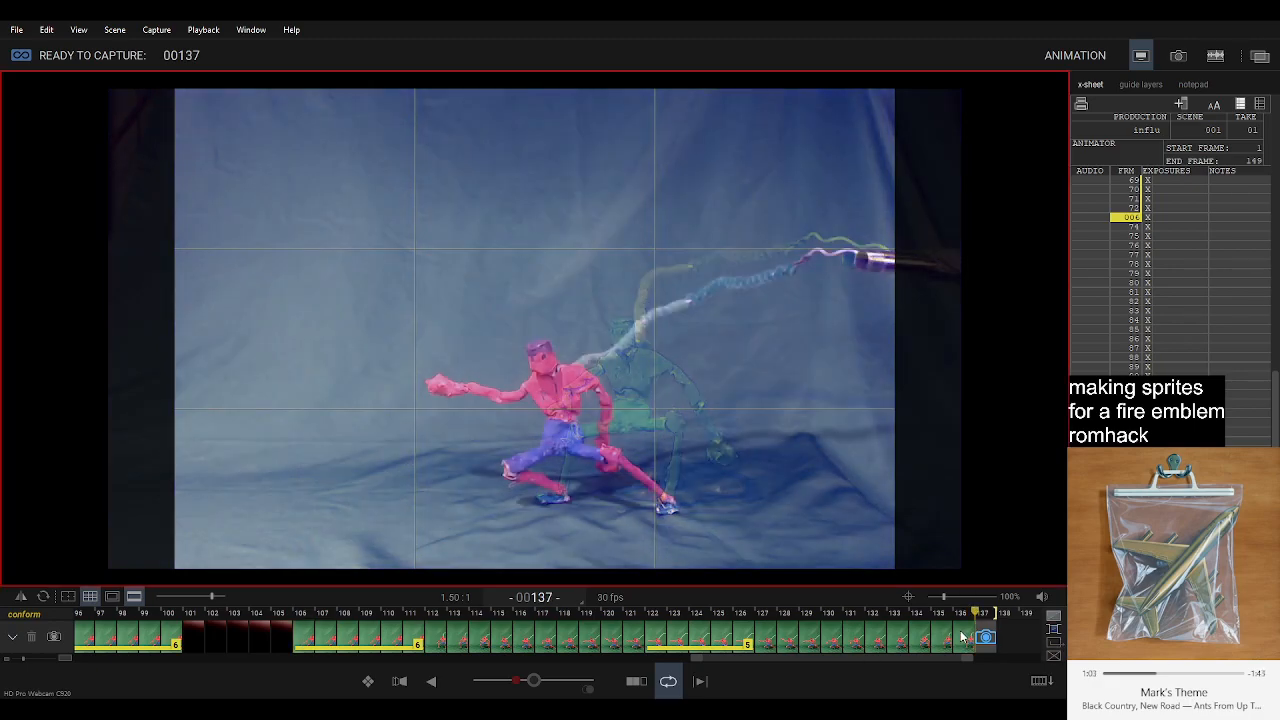
key("ctrl+z")
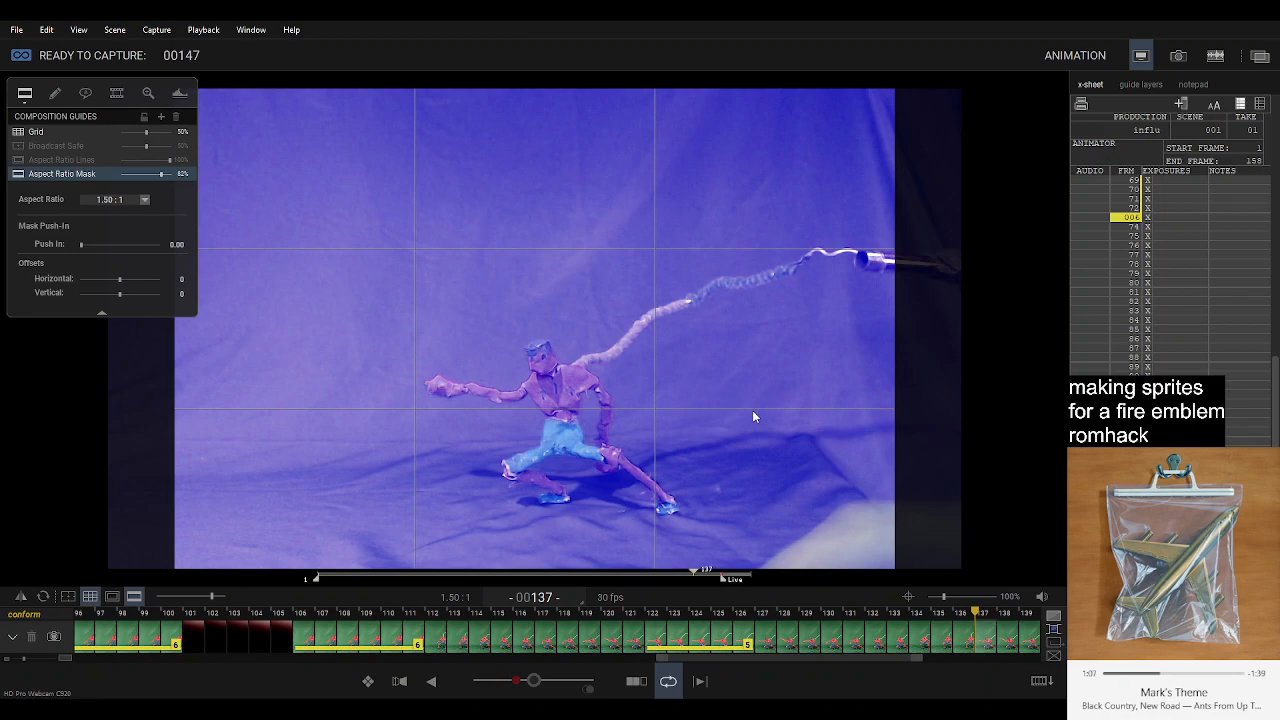
key("ctrl+z")
Add the standing ready pose as frame 137 at the end of the sequence and hold it through frame 144.
left_click(586, 641)
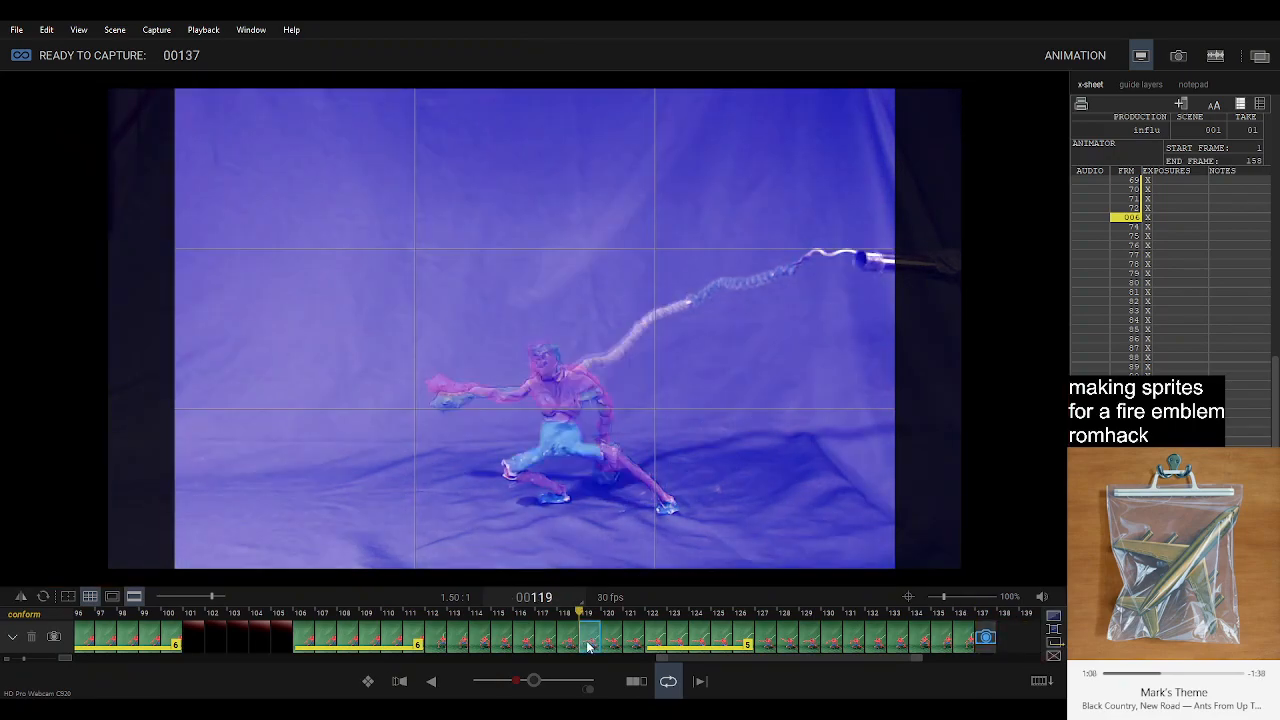
left_click(413, 636)
key("Right")
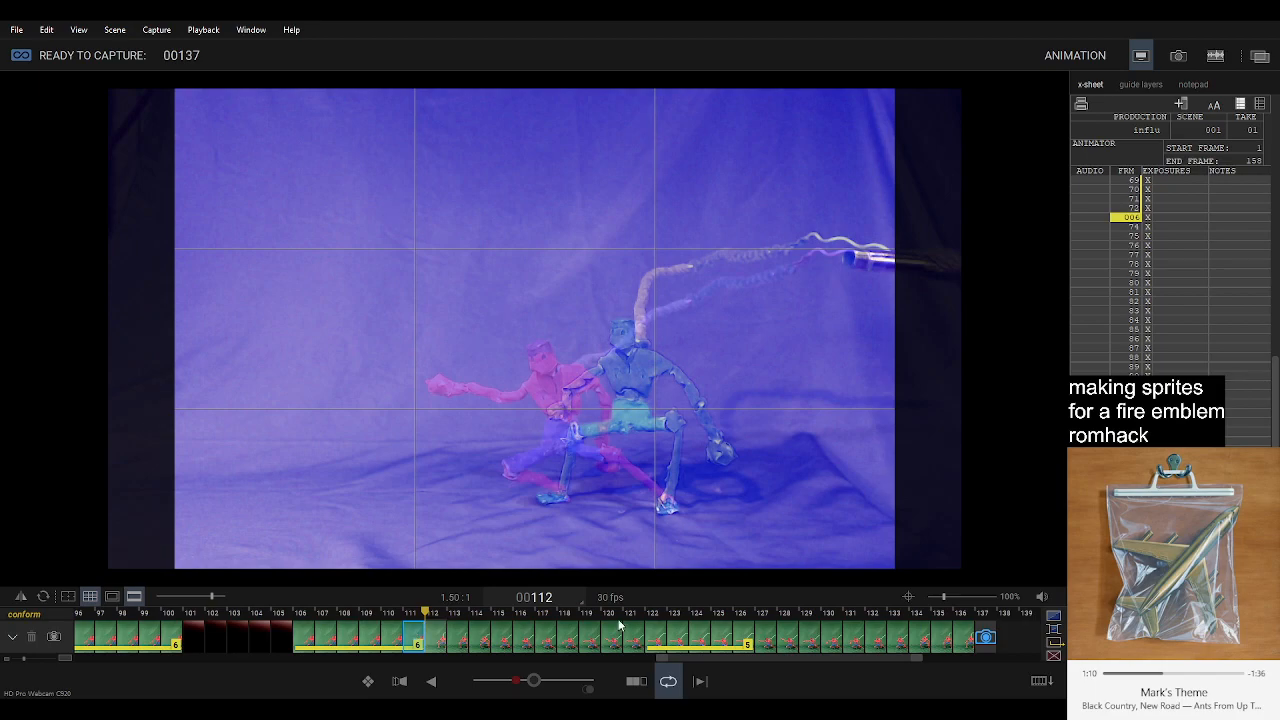
left_click(960, 638)
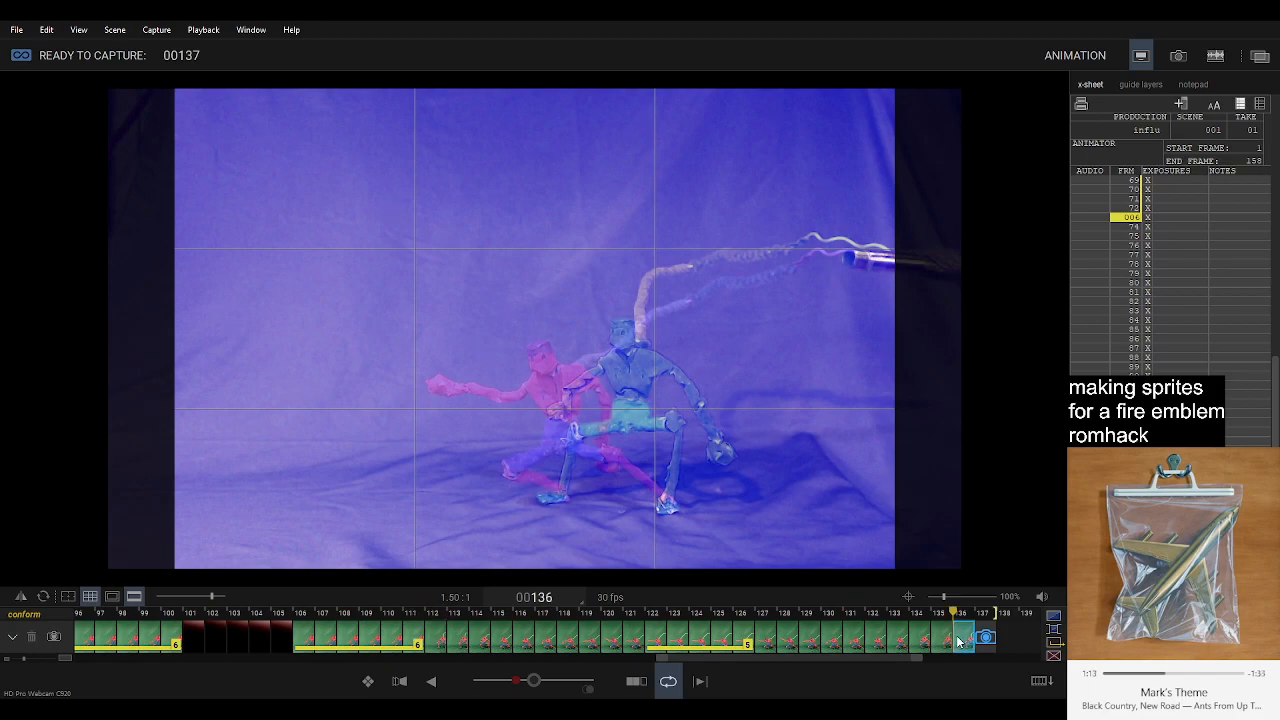
key("Return")
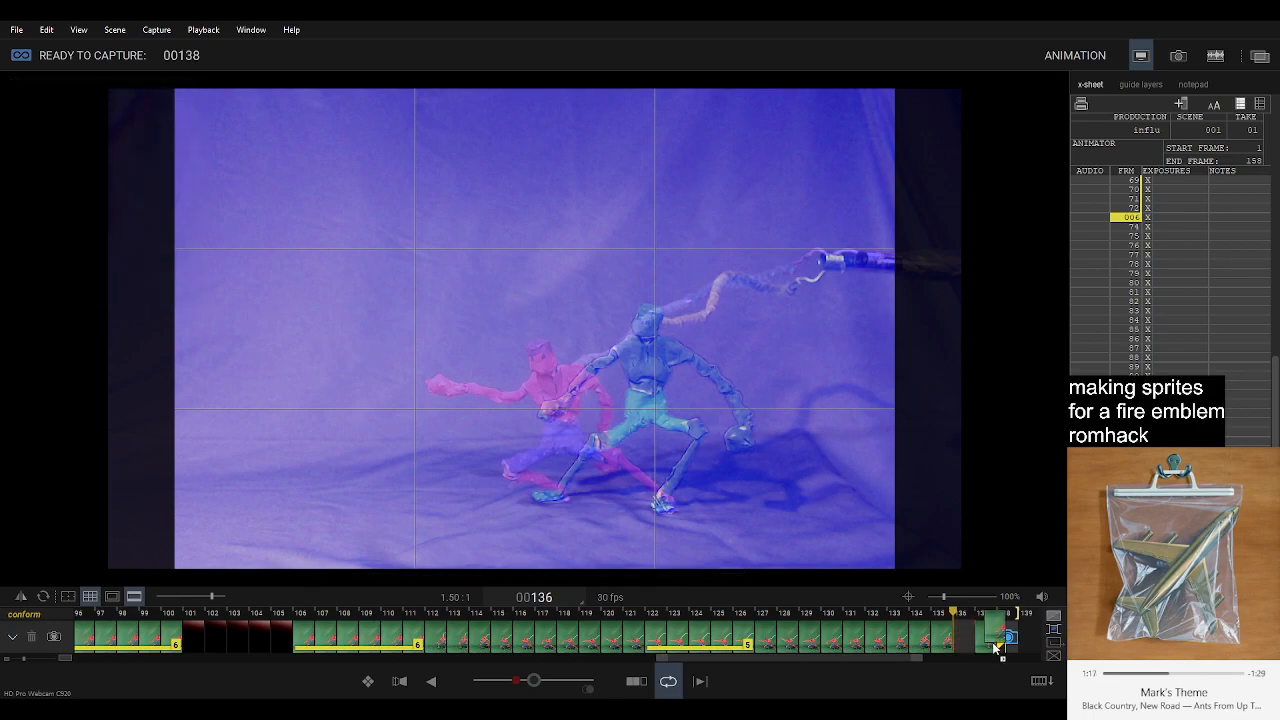
key("Left")
key("Right")
key("Right")
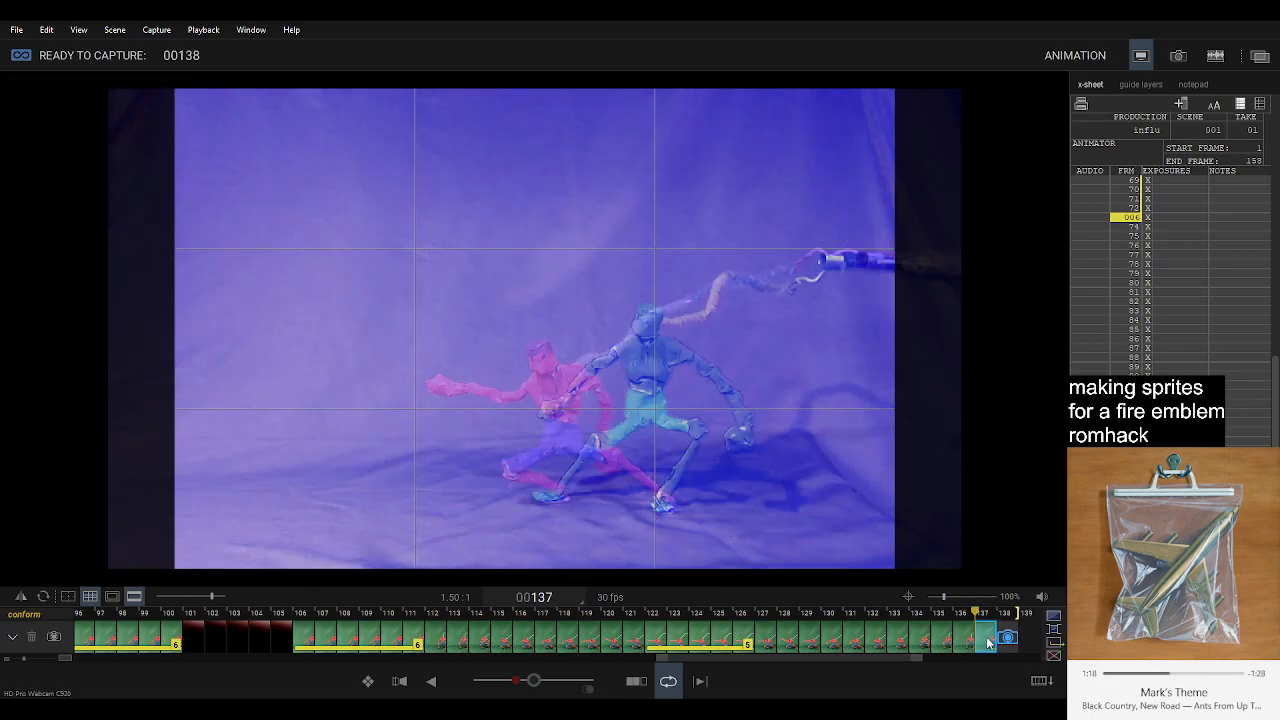
key("Return")
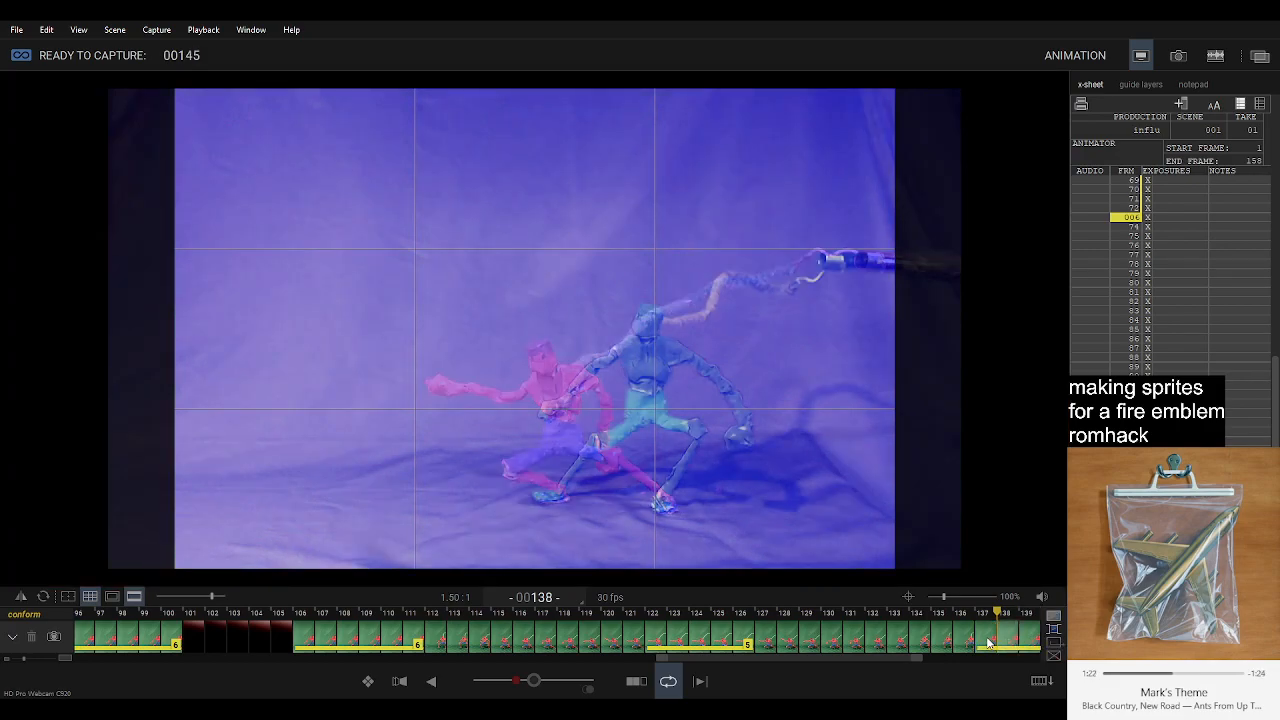
Play back the sequence and delete frames 127 and 128 directly behind the lunge hold.
key("0")
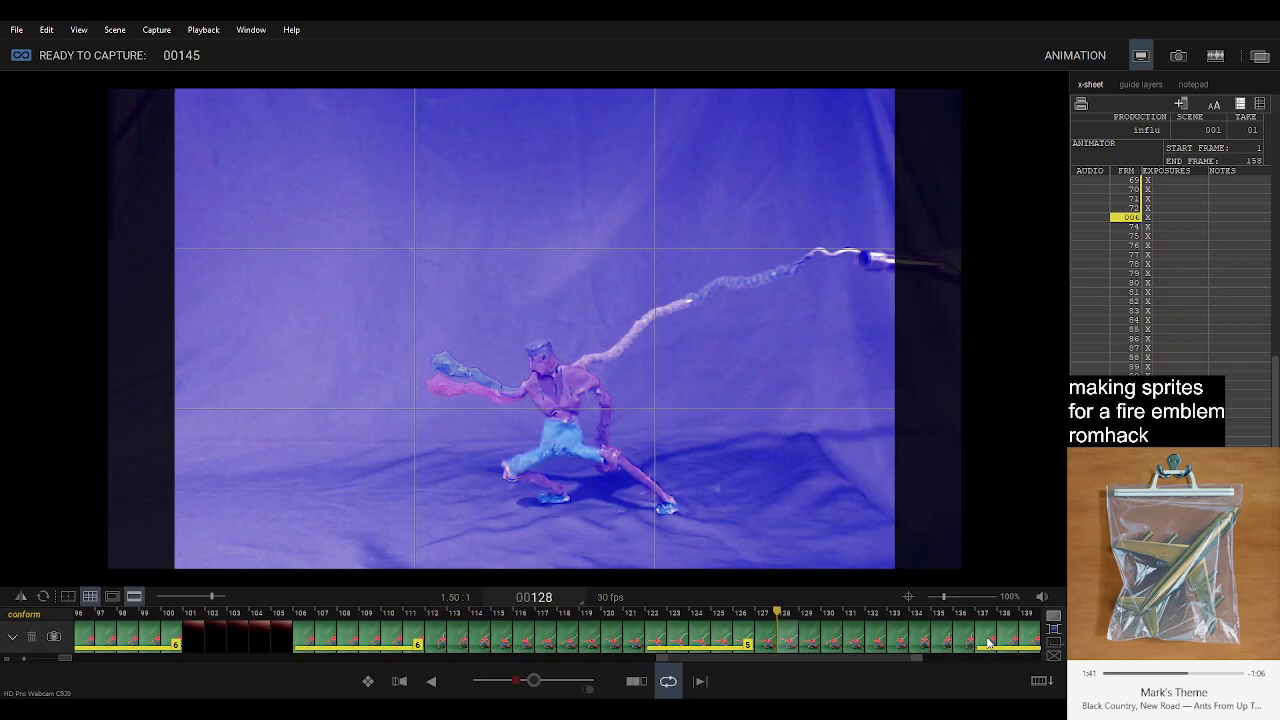
left_click(769, 640)
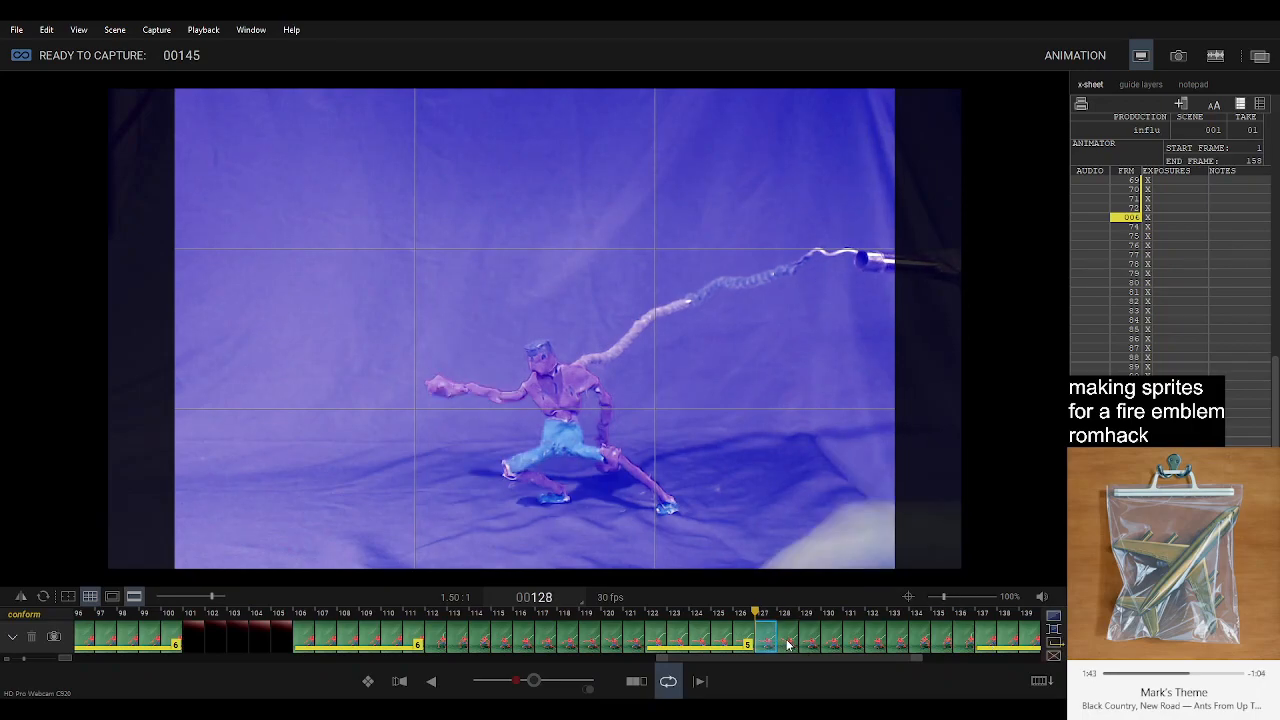
left_click(787, 640)
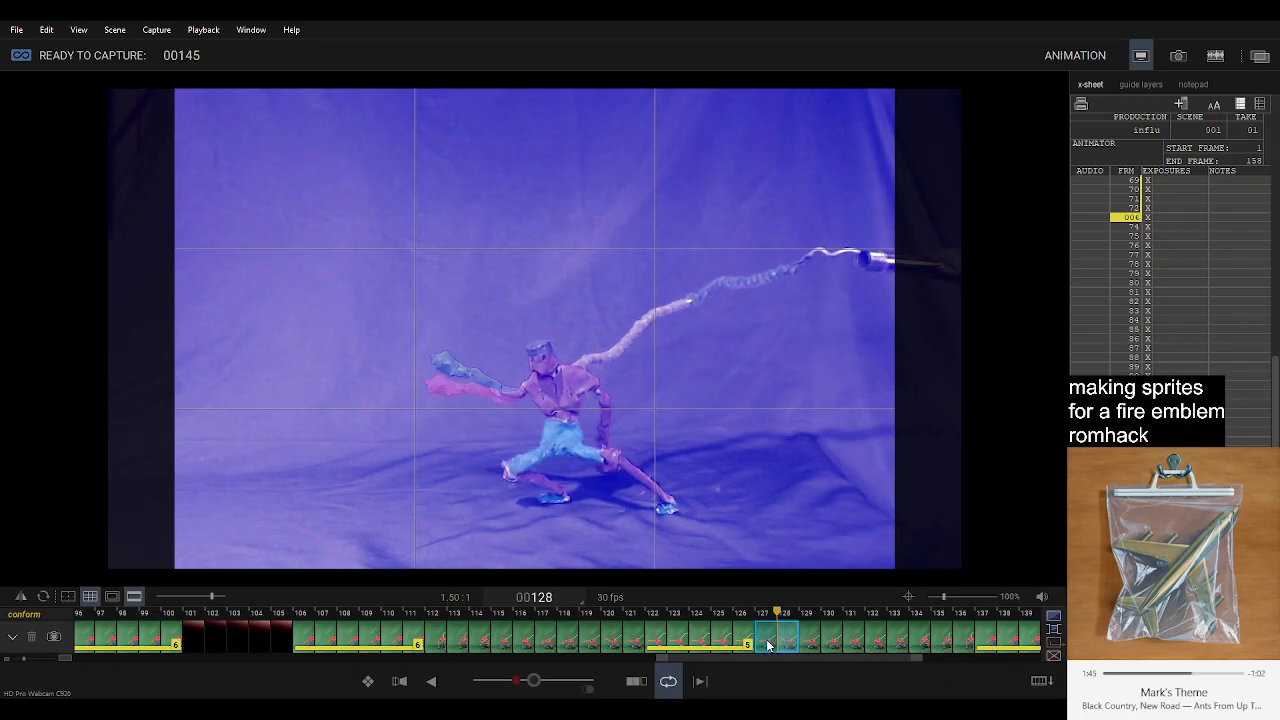
key("Delete")
Turn off the onion-skin overlay of the live view and delete frame 121 just before the lunge hold.
left_click(635, 640)
key("space")
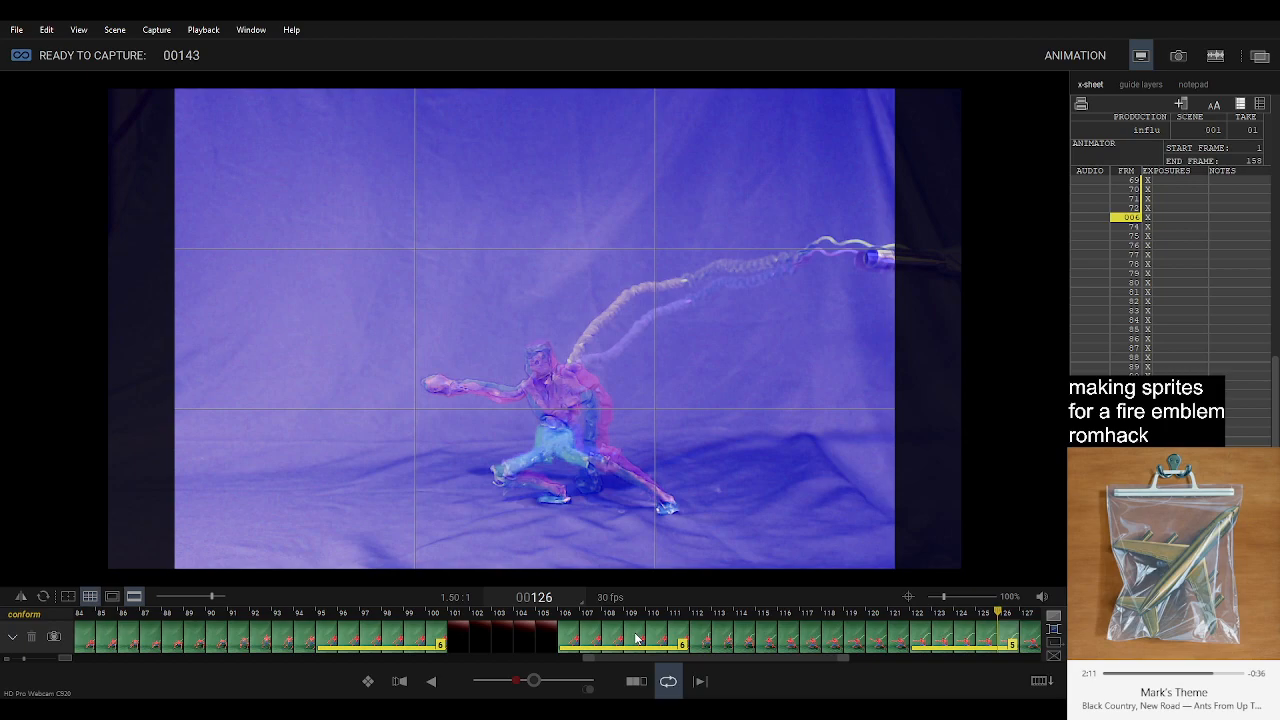
key("Left")
key("Left")
key("Left")
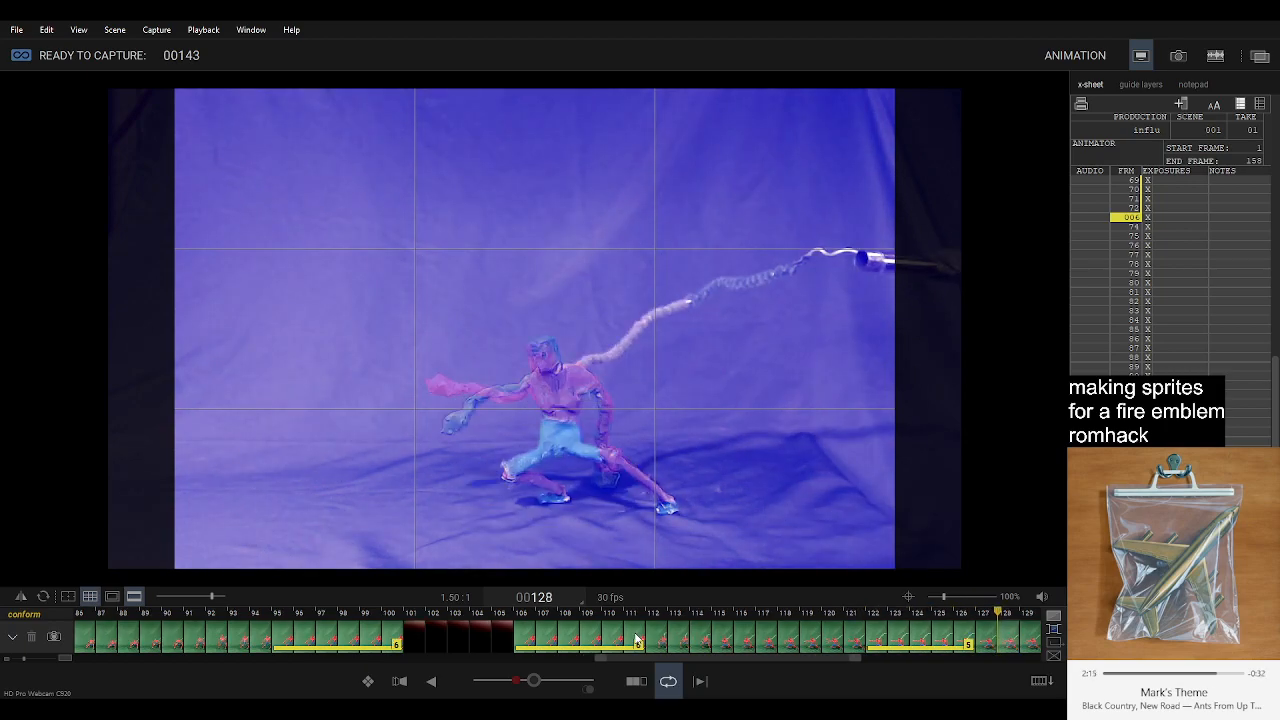
left_click(531, 684)
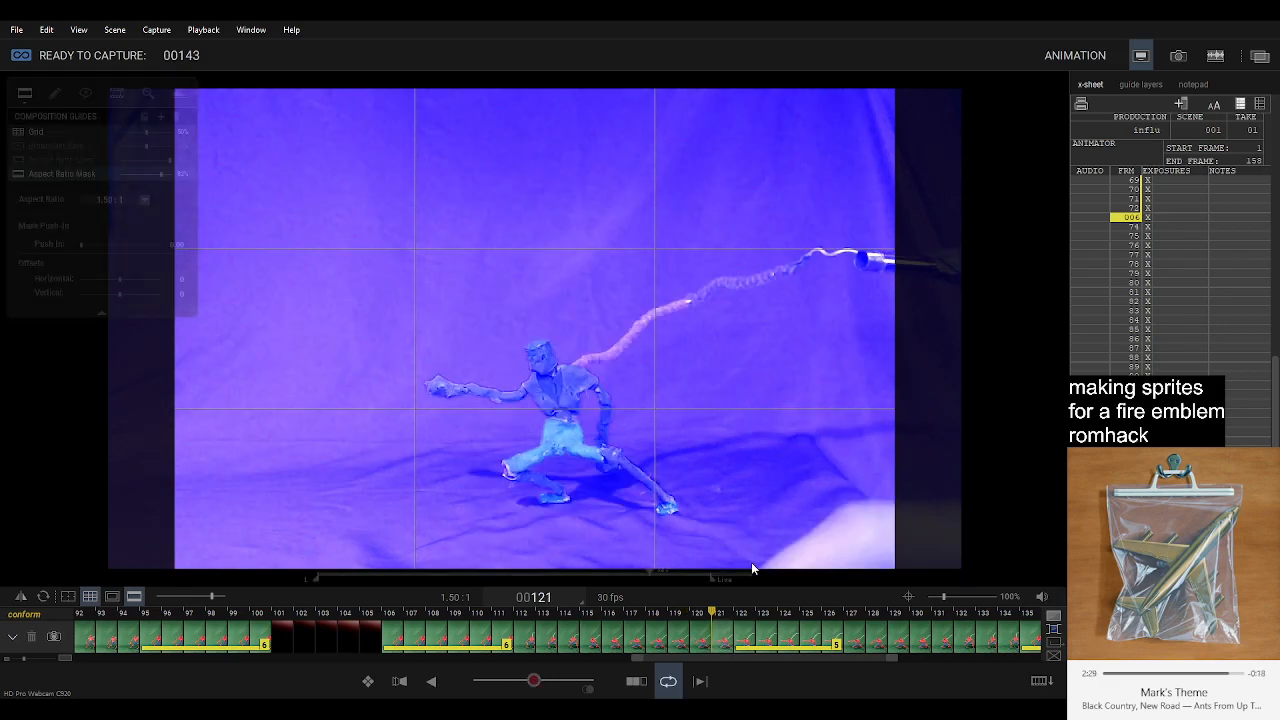
key("Delete")
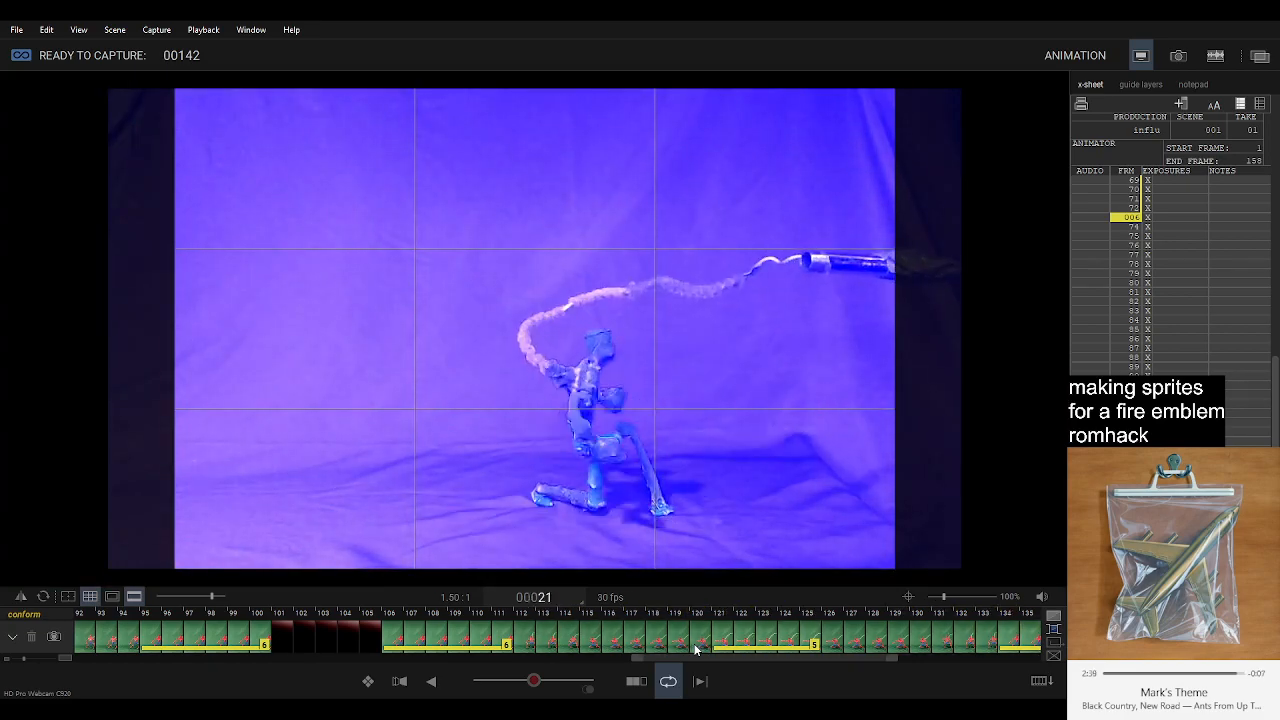
Play back the whole animation to check the timing up to and through the lunge.
scroll(814, 635, "down", 8)
left_click(688, 648)
key("space")
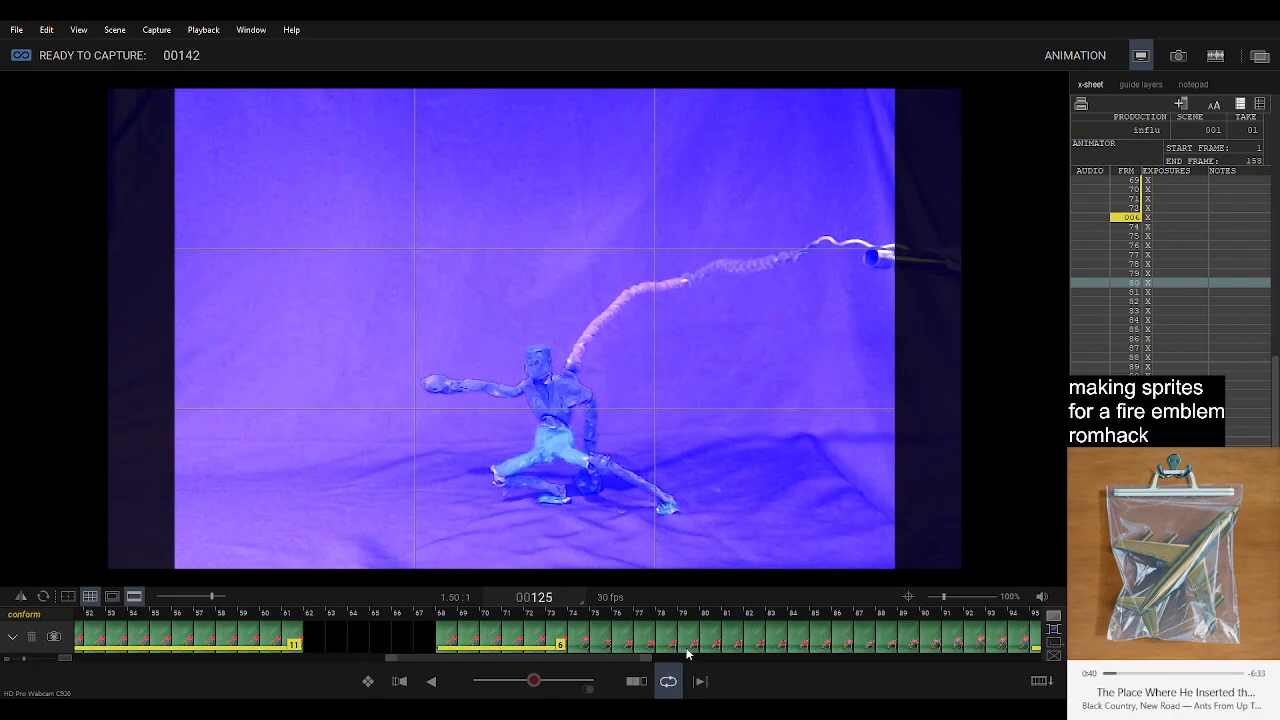
Delete the repeated frame of each two-frame hold between frames 6 and 17, leaving every pose on a single frame.
mouse_move(163, 151)
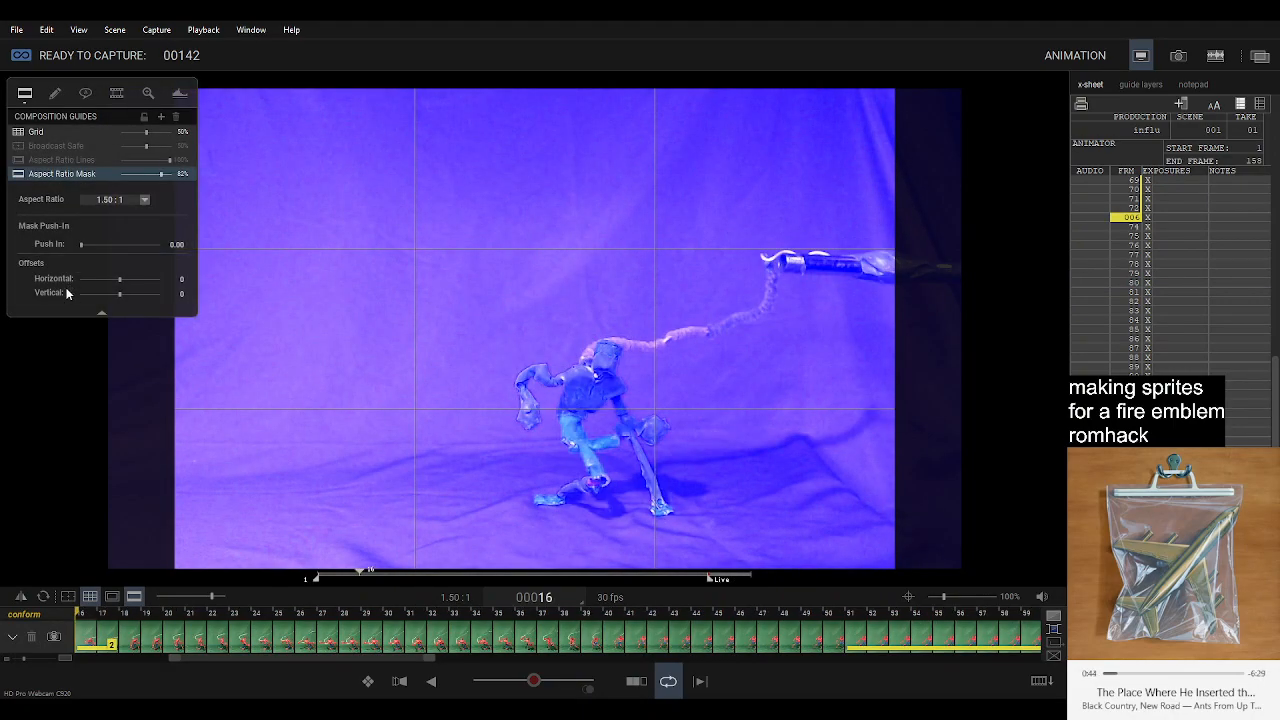
scroll(421, 640, "up", 10)
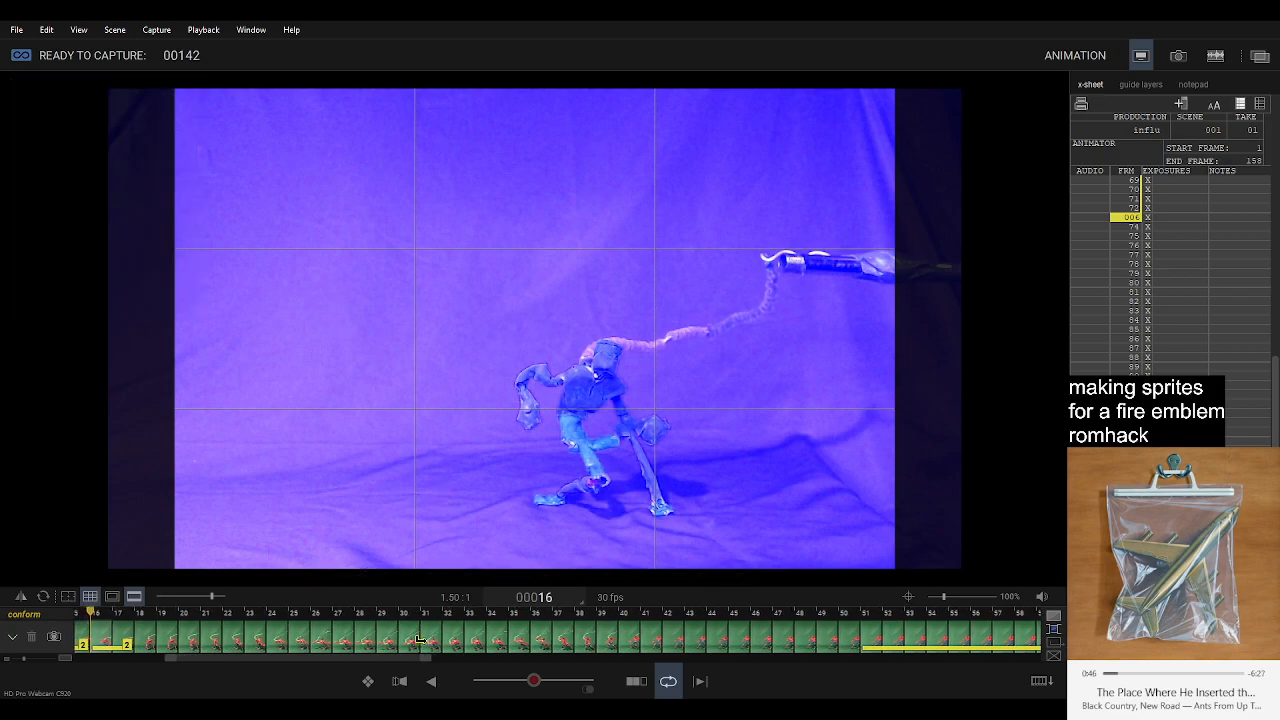
scroll(421, 640, "up", 2)
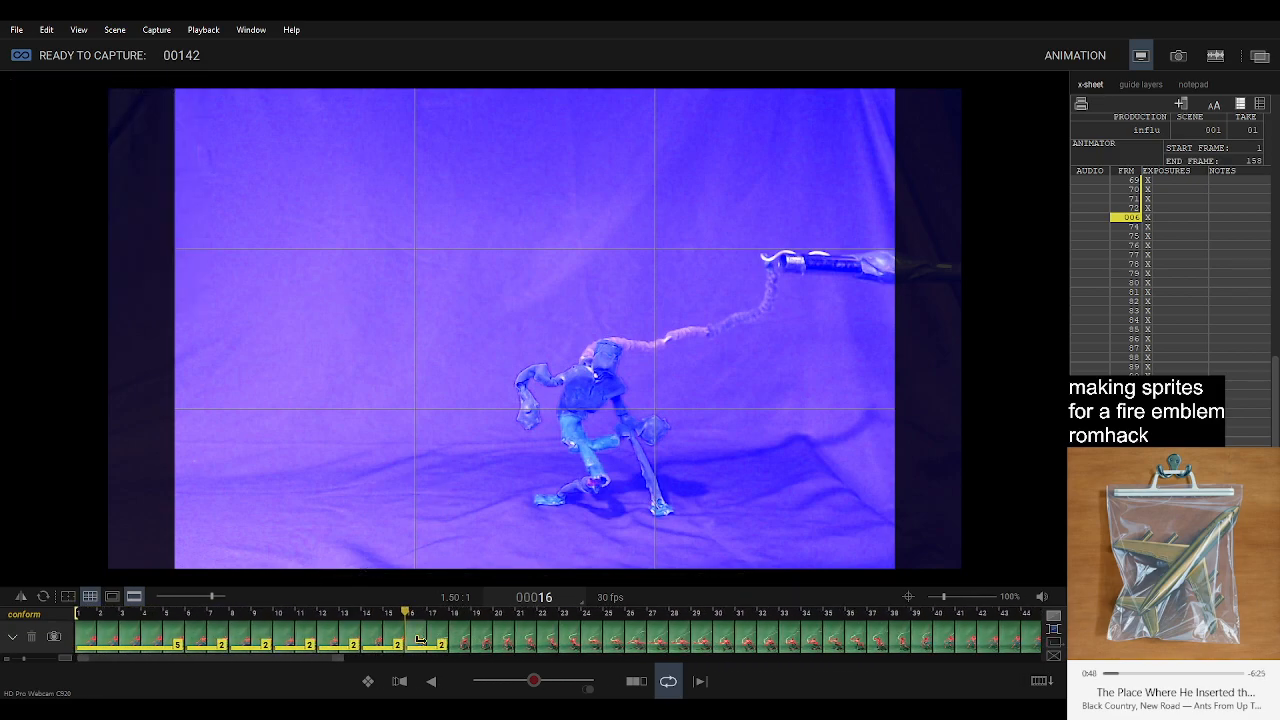
key("Delete")
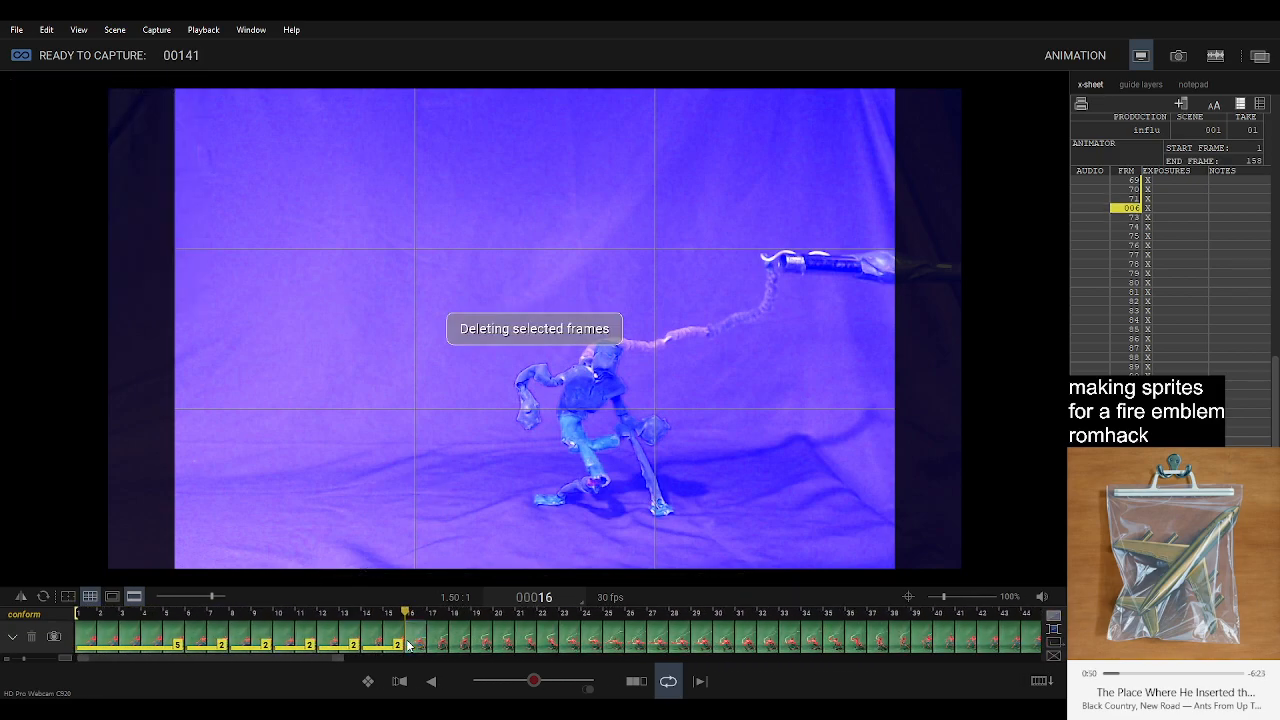
left_click(375, 640)
key("Delete")
key("Delete")
key("Left")
key("Delete")
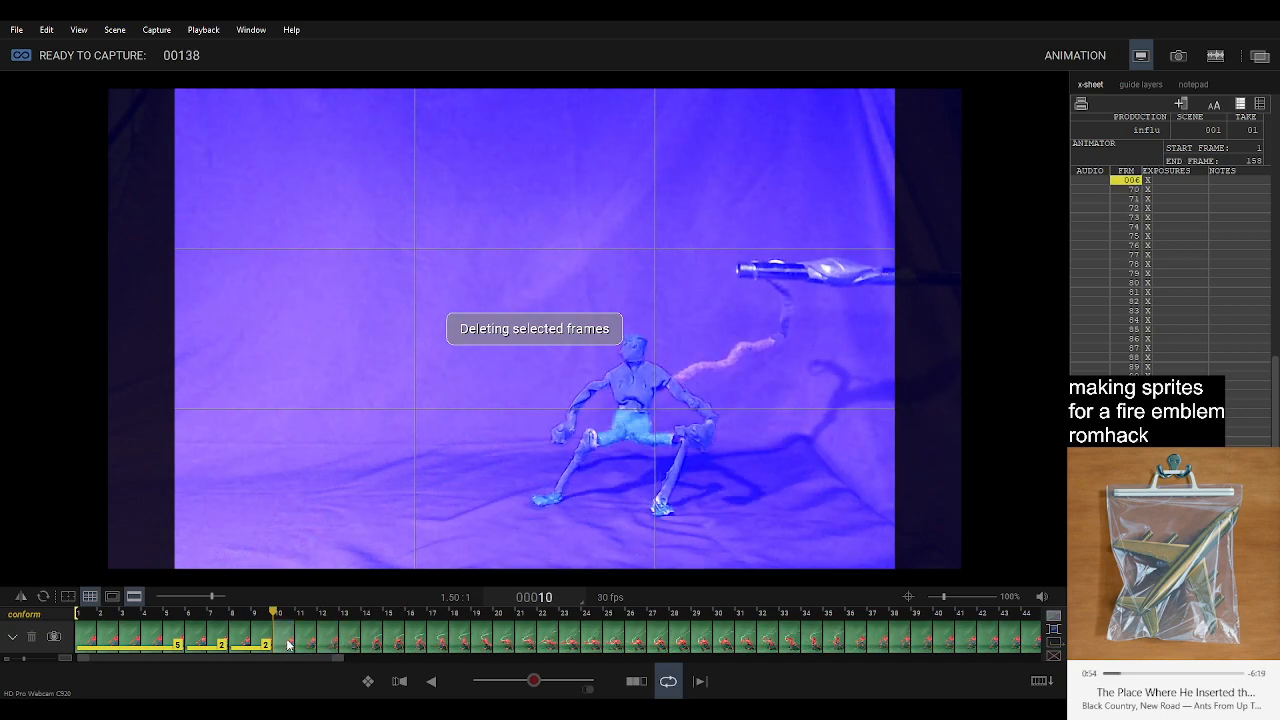
key("Left")
key("Delete")
key("Left")
key("Delete")
Reduce the opening five-frame hold and the eleven-frame hold starting at frame 41 to a single frame each.
key("Left")
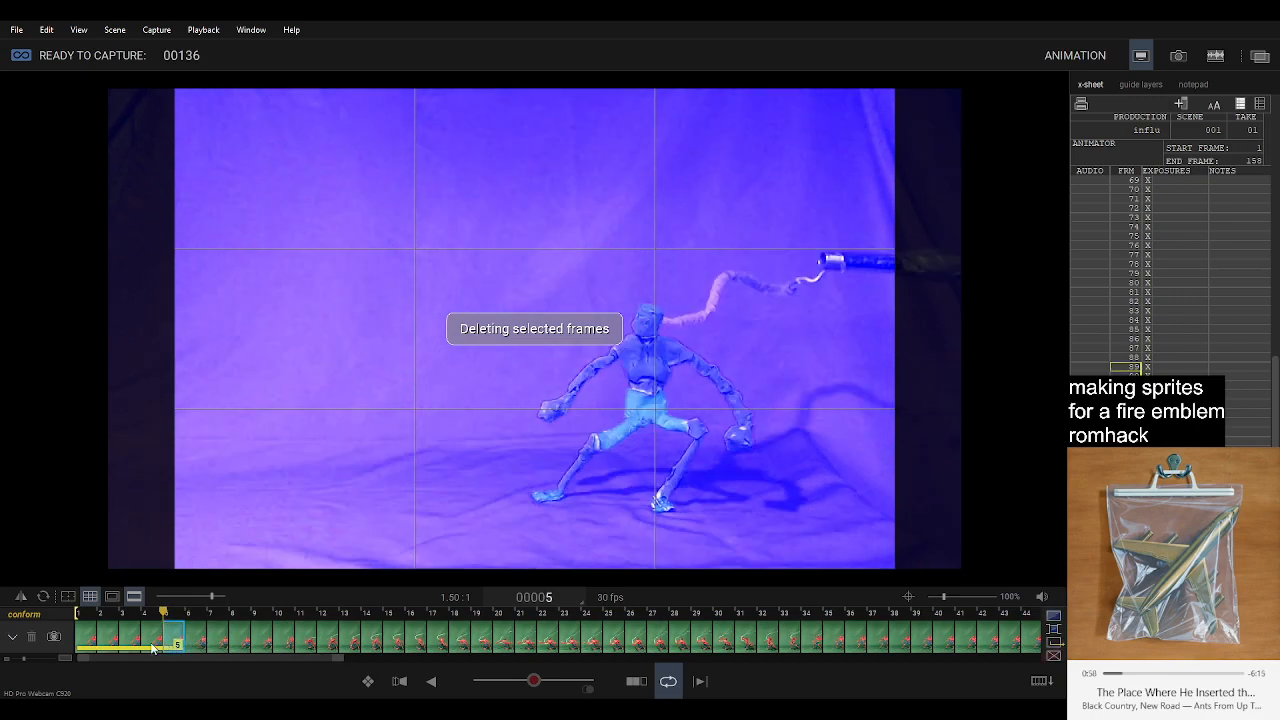
key("Delete")
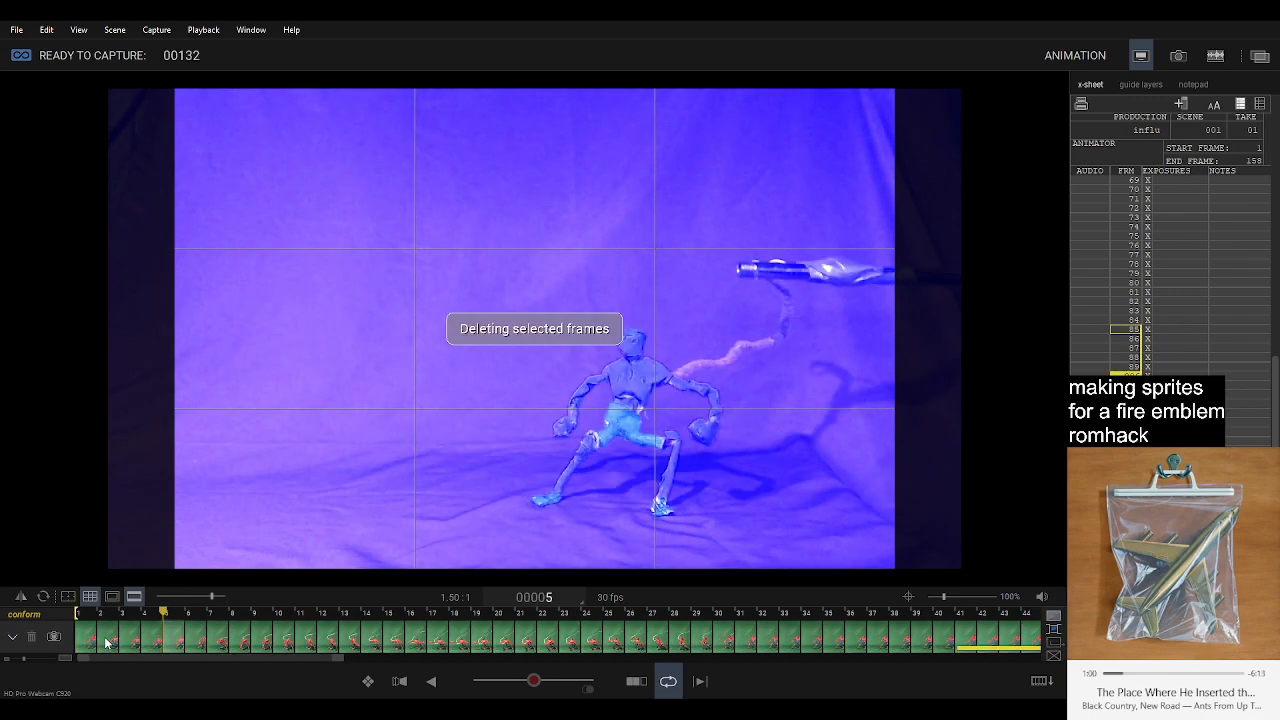
left_click_drag(290, 658, 447, 657)
left_click(625, 642)
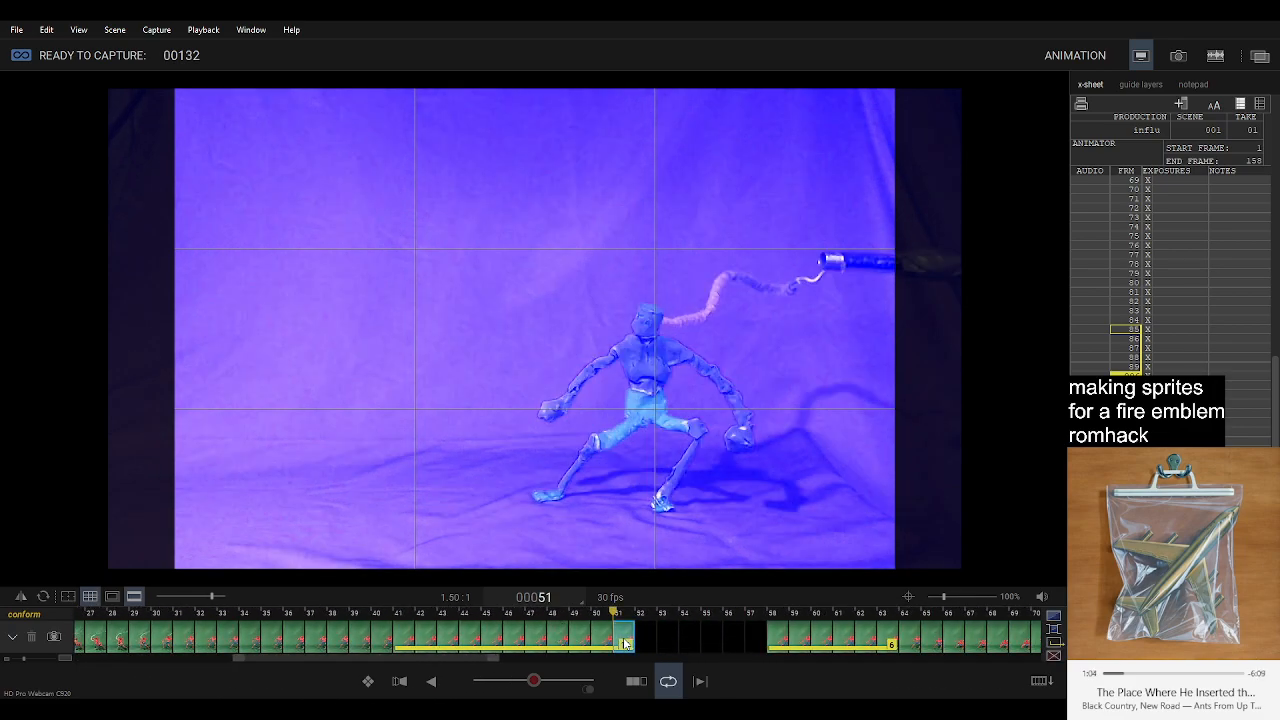
left_click(428, 645, "shift")
key("Delete")
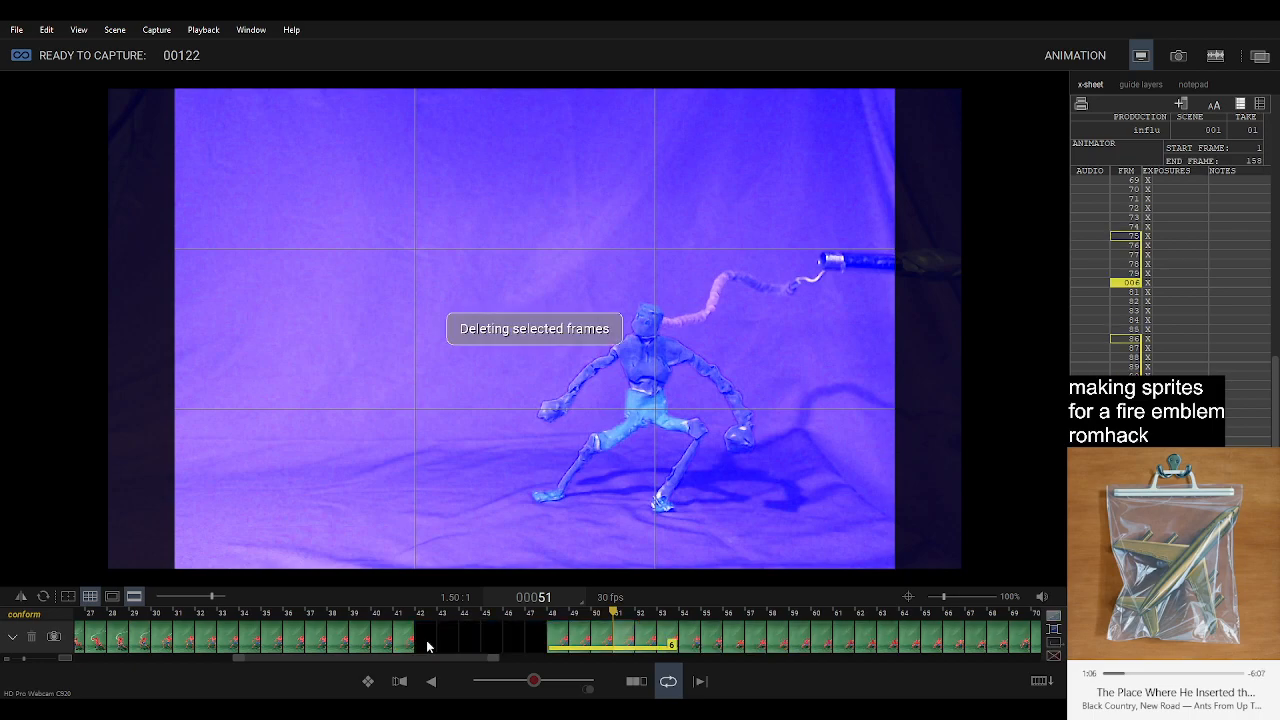
Delete blank frames 43 to 47 and reduce the six-frame hold behind them to a single frame.
left_click(538, 638)
left_click(443, 638, "shift")
key("Delete")
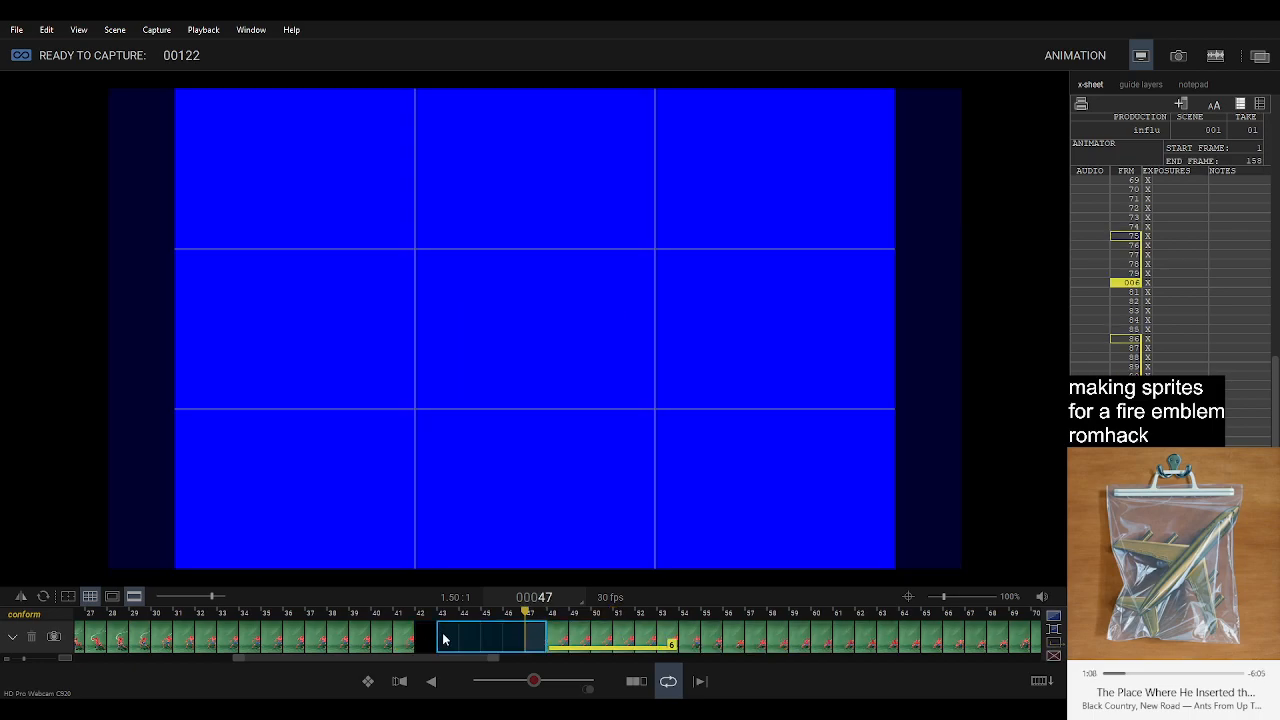
left_click(560, 640)
left_click(476, 638, "shift")
key("Delete")
Reduce the six-frame hold starting at frame 65 to one frame and delete black frames 67 to 70.
scroll(473, 642, "down", 5)
left_click(922, 642)
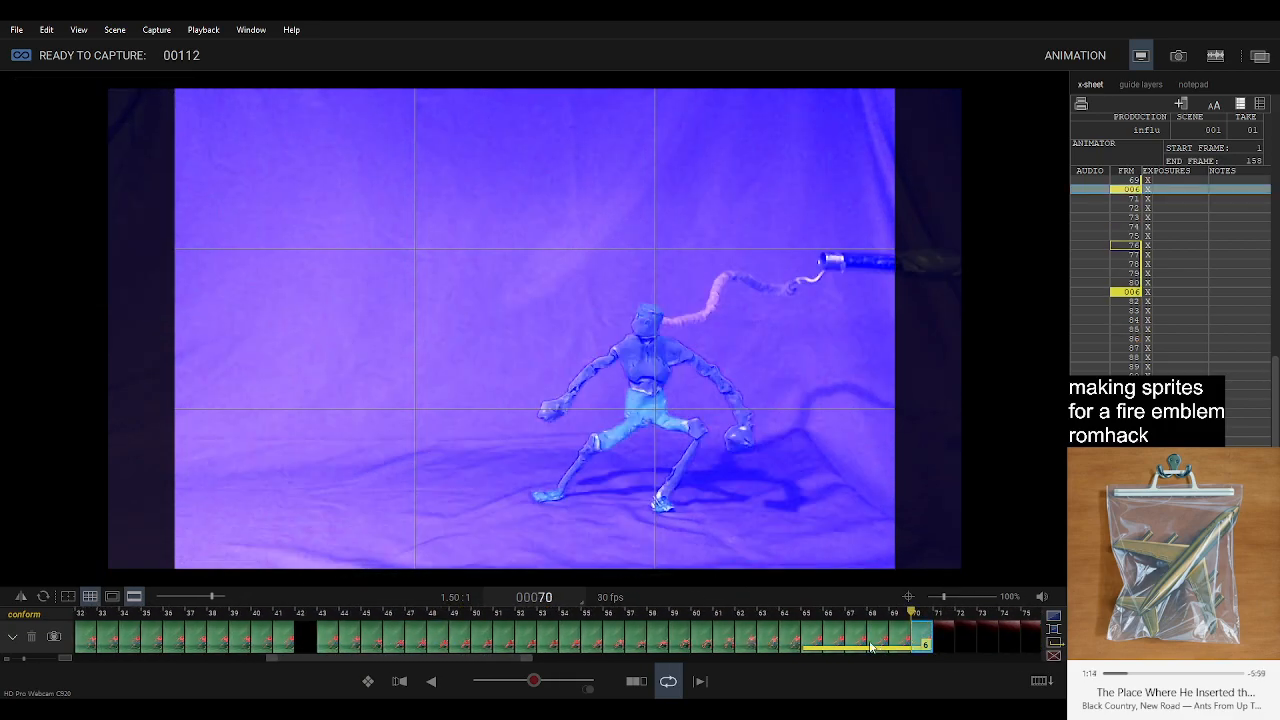
left_click(831, 642, "shift")
key("Delete")
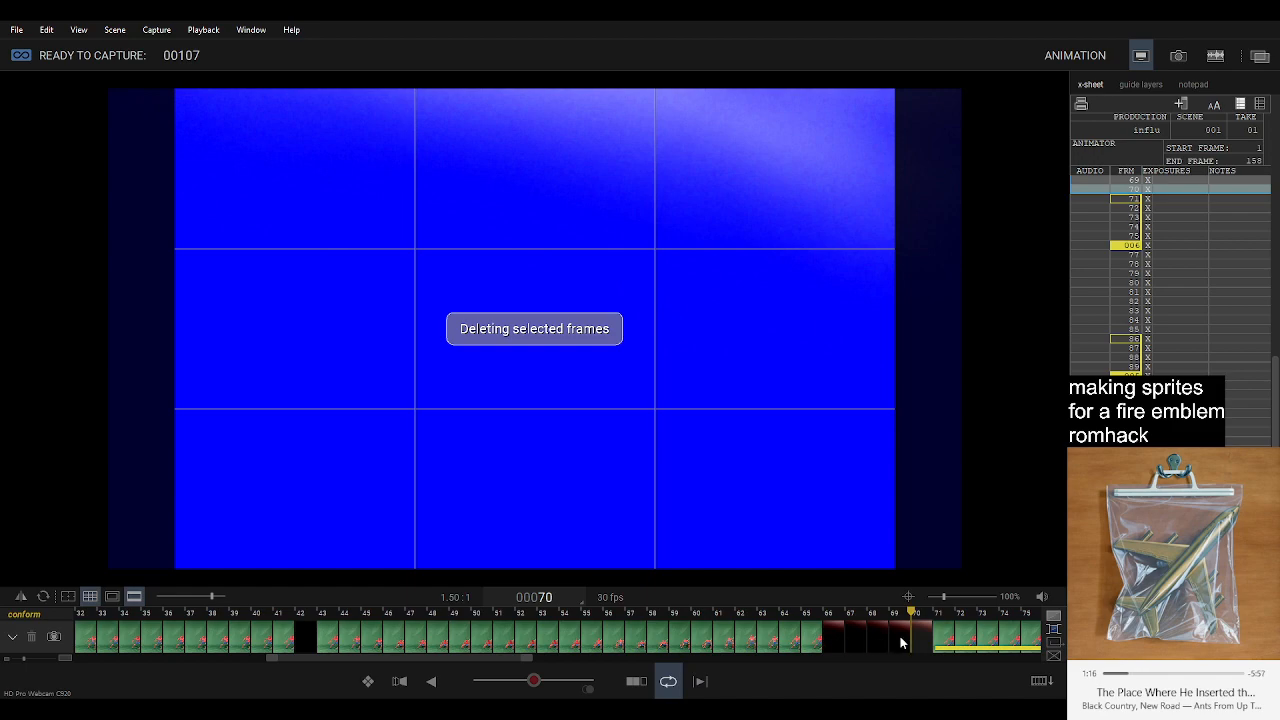
left_click(924, 640)
left_click(857, 643, "shift")
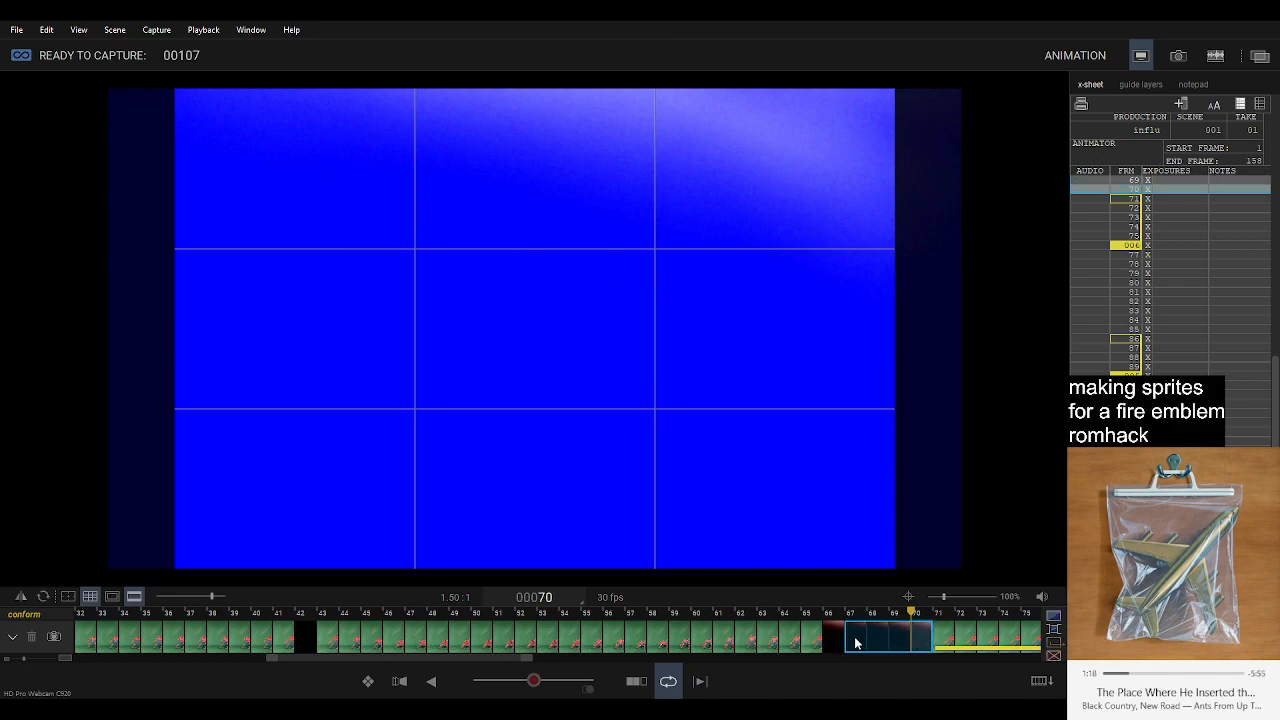
key("Delete")
Reduce the six-frame hold behind the remaining black frame and the five-frame lunge hold at frames 77 to 81 to single frames.
left_click(960, 636)
left_click(871, 642, "shift")
key("Delete")
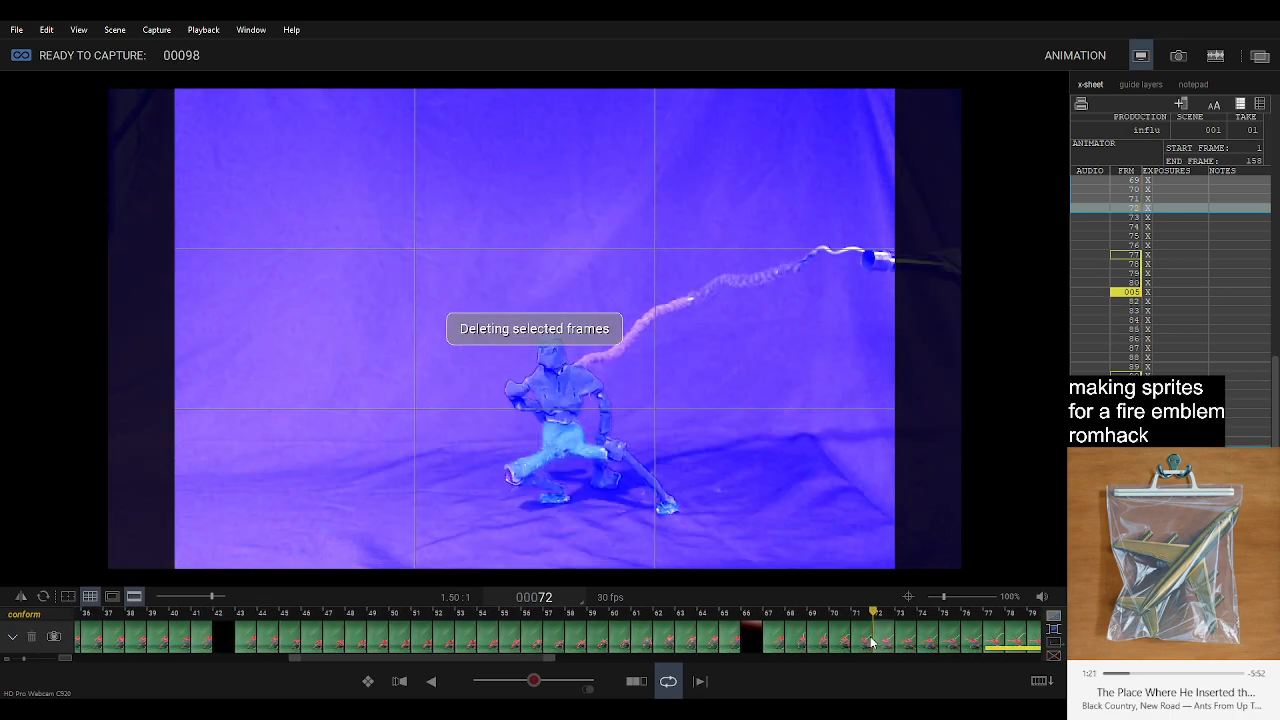
left_click(907, 640)
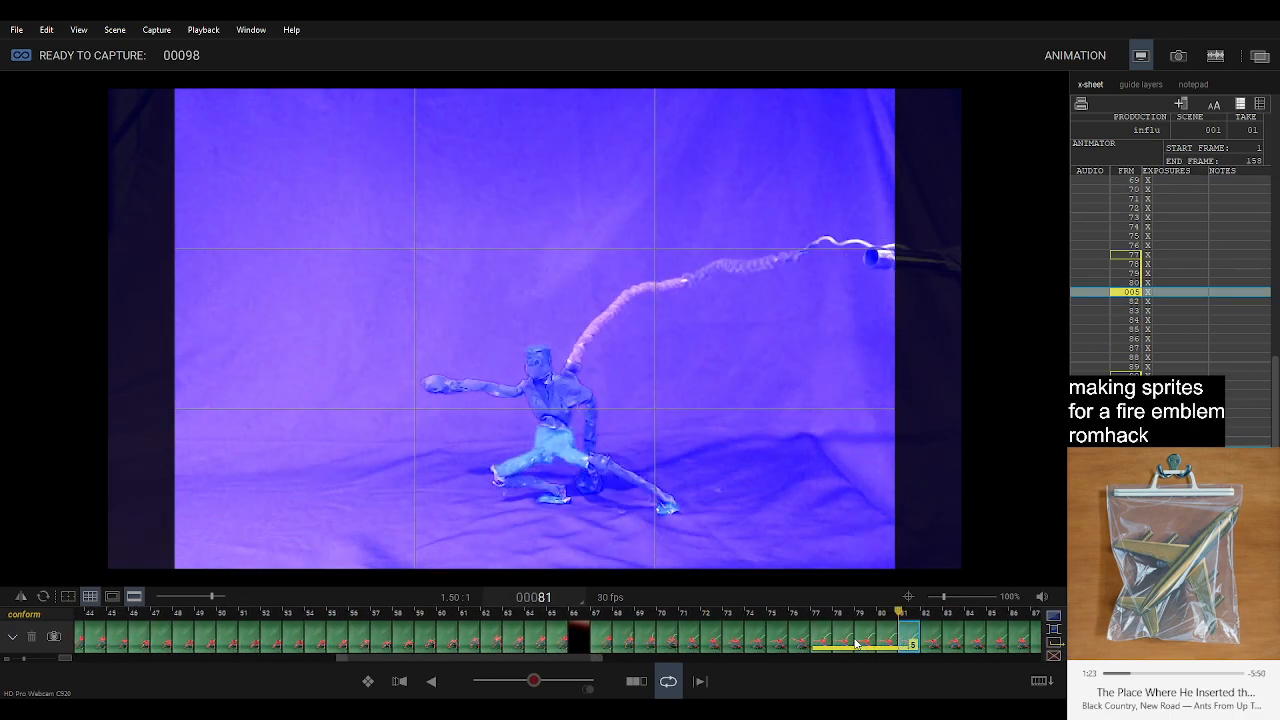
left_click(857, 643, "shift")
key("Delete")
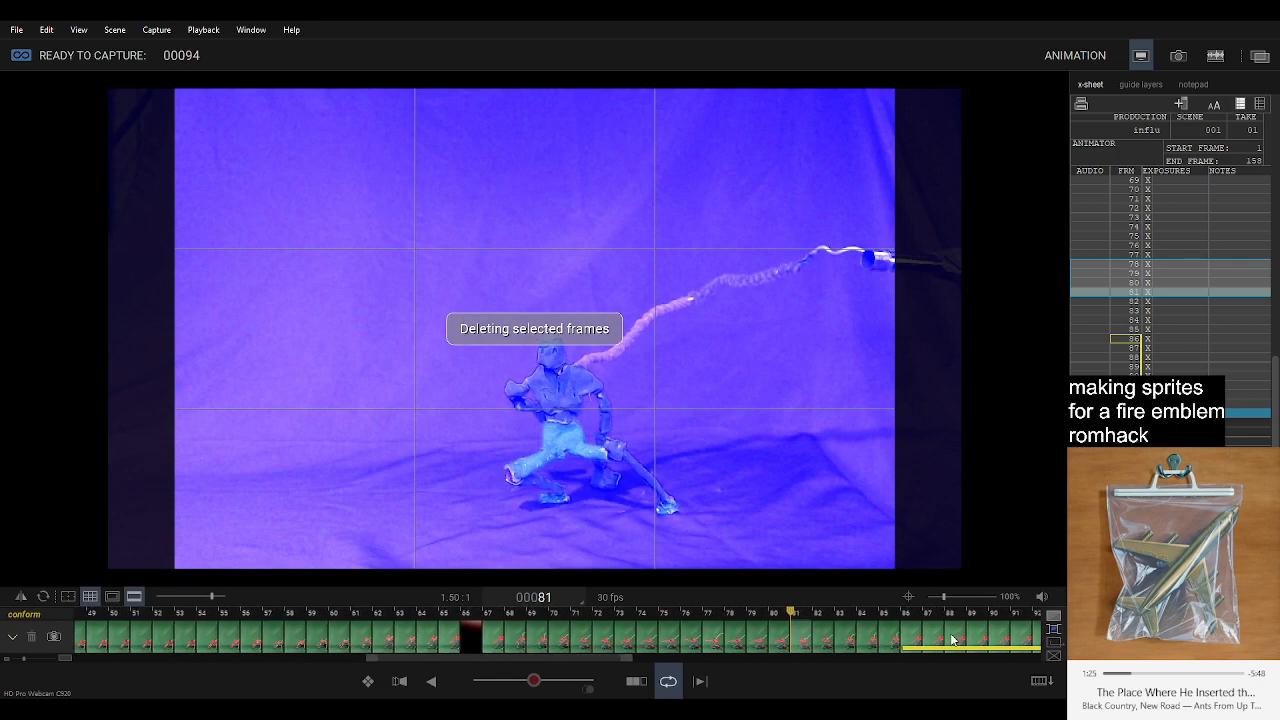
Reduce the final hold starting at frame 86 to a single frame.
left_click(989, 640)
left_click(857, 643, "shift")
key("Delete")
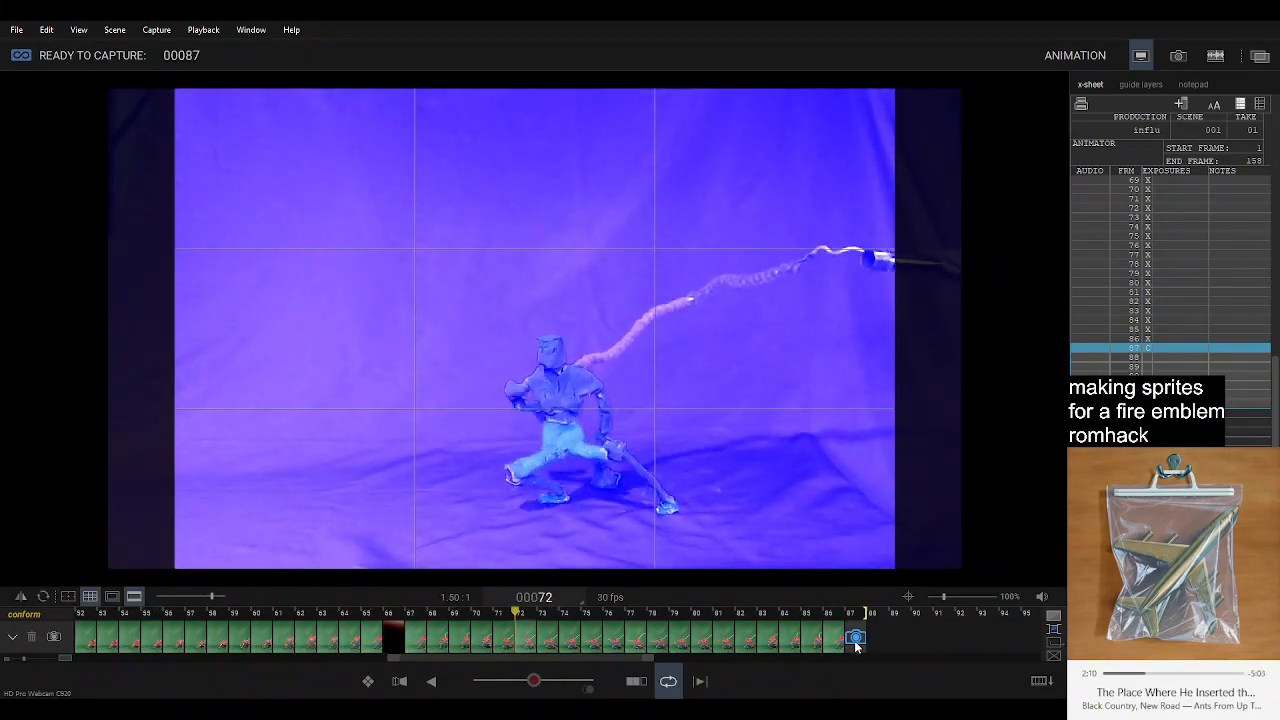
left_click(856, 645)
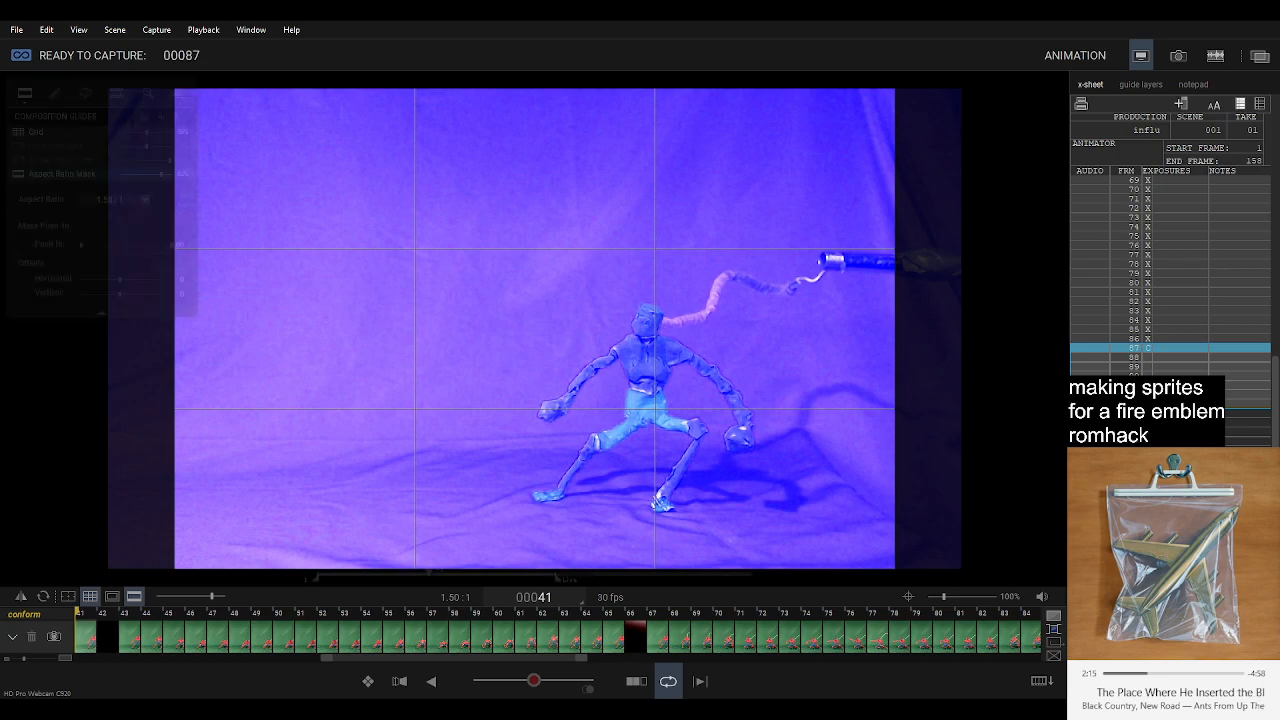
mouse_move(1155, 670)
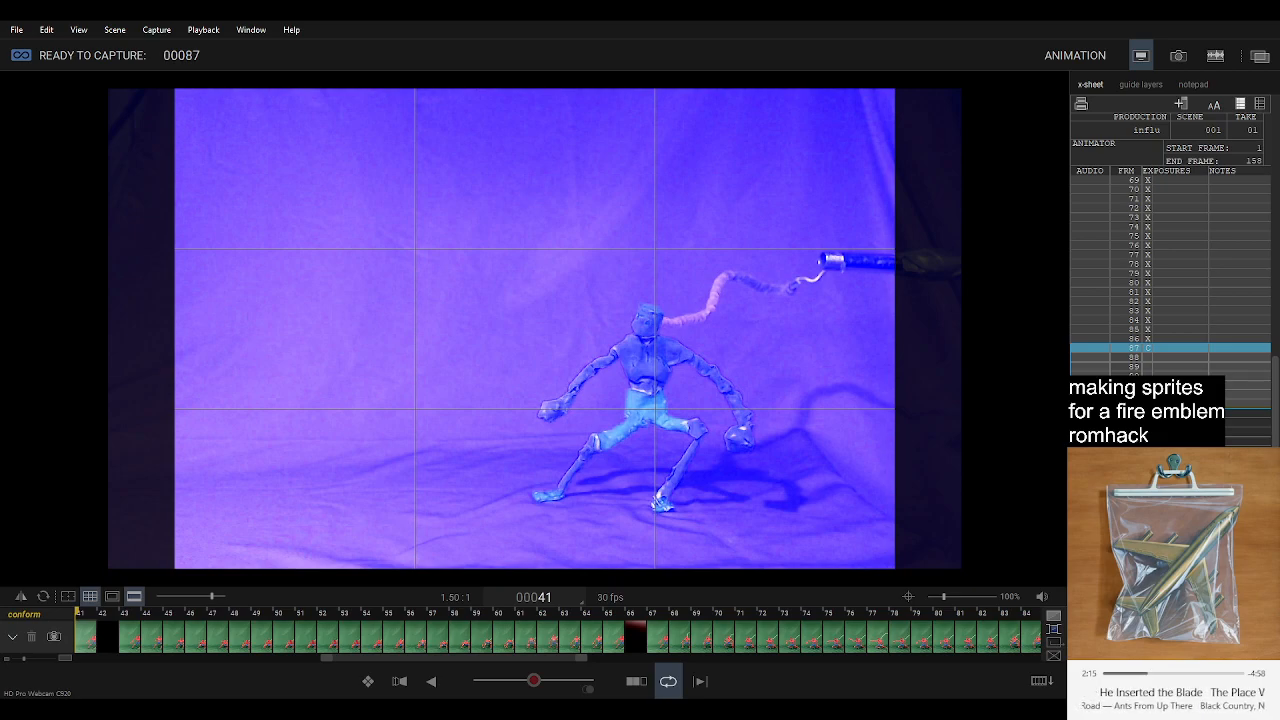
mouse_move(1226, 697)
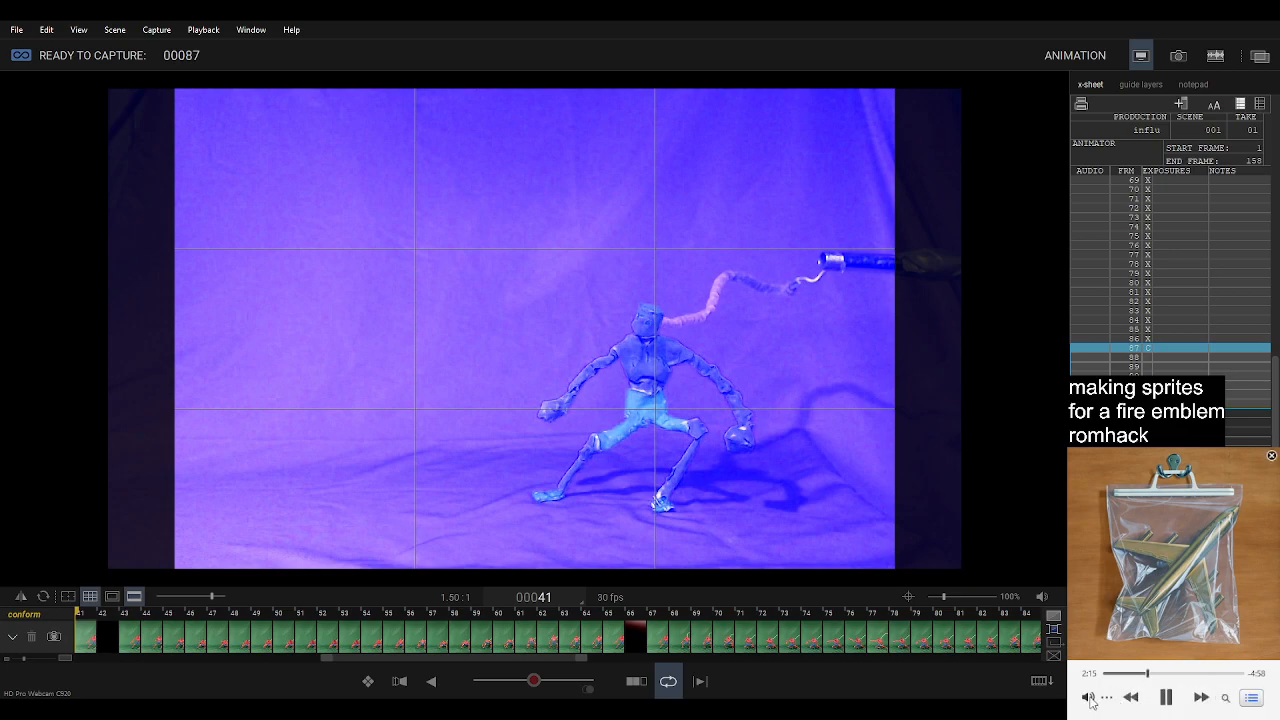
left_click(1166, 699)
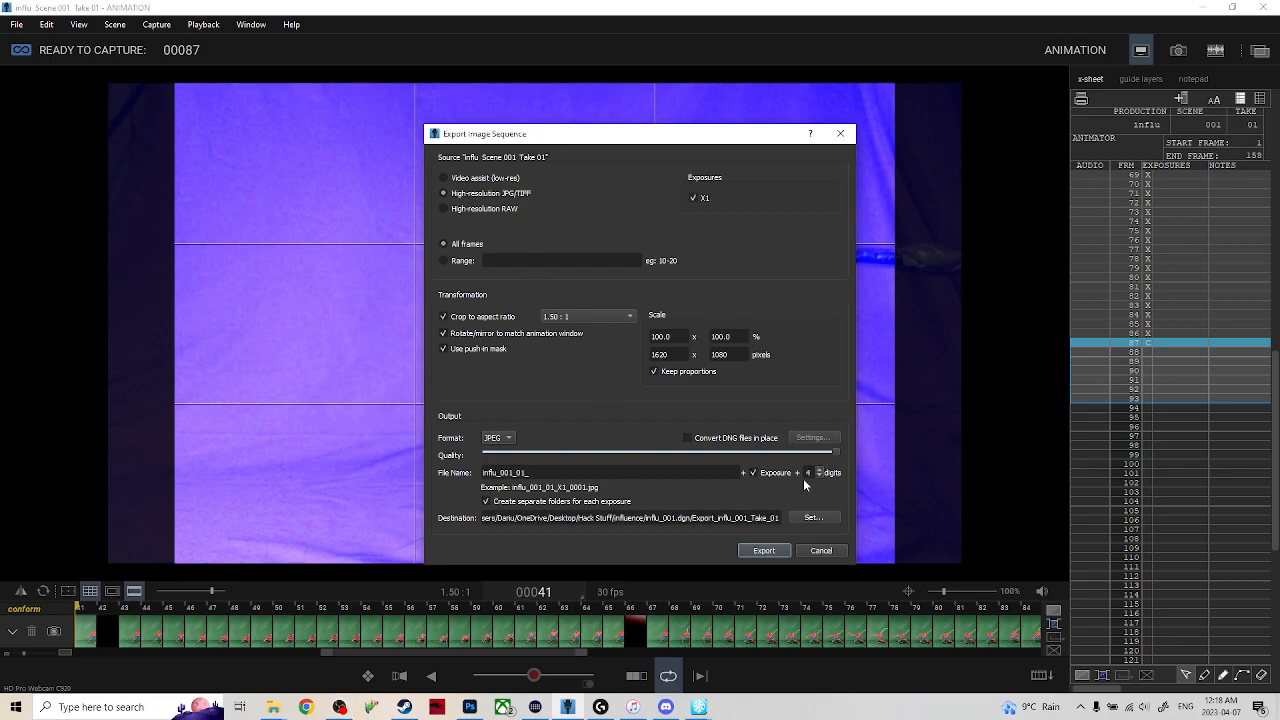
Export all frames as a high-resolution JPEG sequence named influ_001_01_ with four-digit numbering, cropped to 1.50:1.
left_click(764, 550)
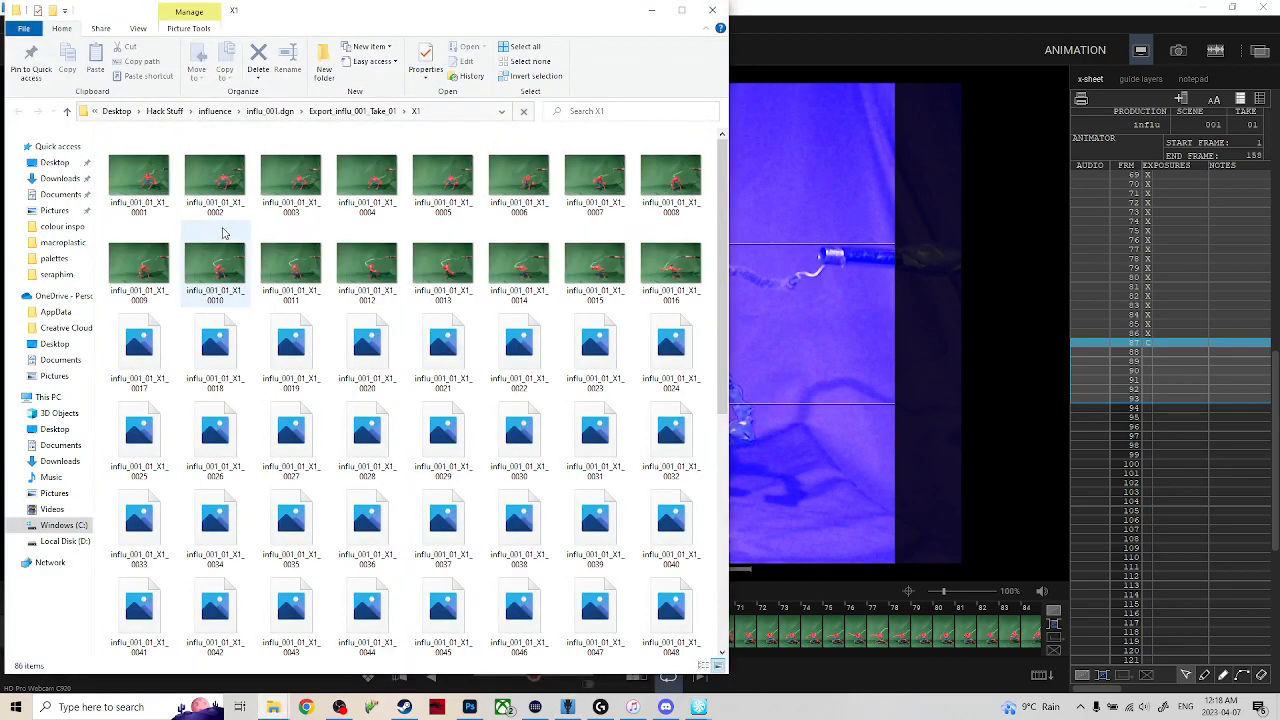
mouse_move(722, 182)
left_mouse_down()
mouse_move(722, 406)
mouse_move(722, 180)
left_mouse_up()
left_click(653, 10)
Export all frames from the high-resolution JPG/TIFF source as the 30 fps mp4 movie influ_001_01 in the Videos folder.
left_click(16, 24)
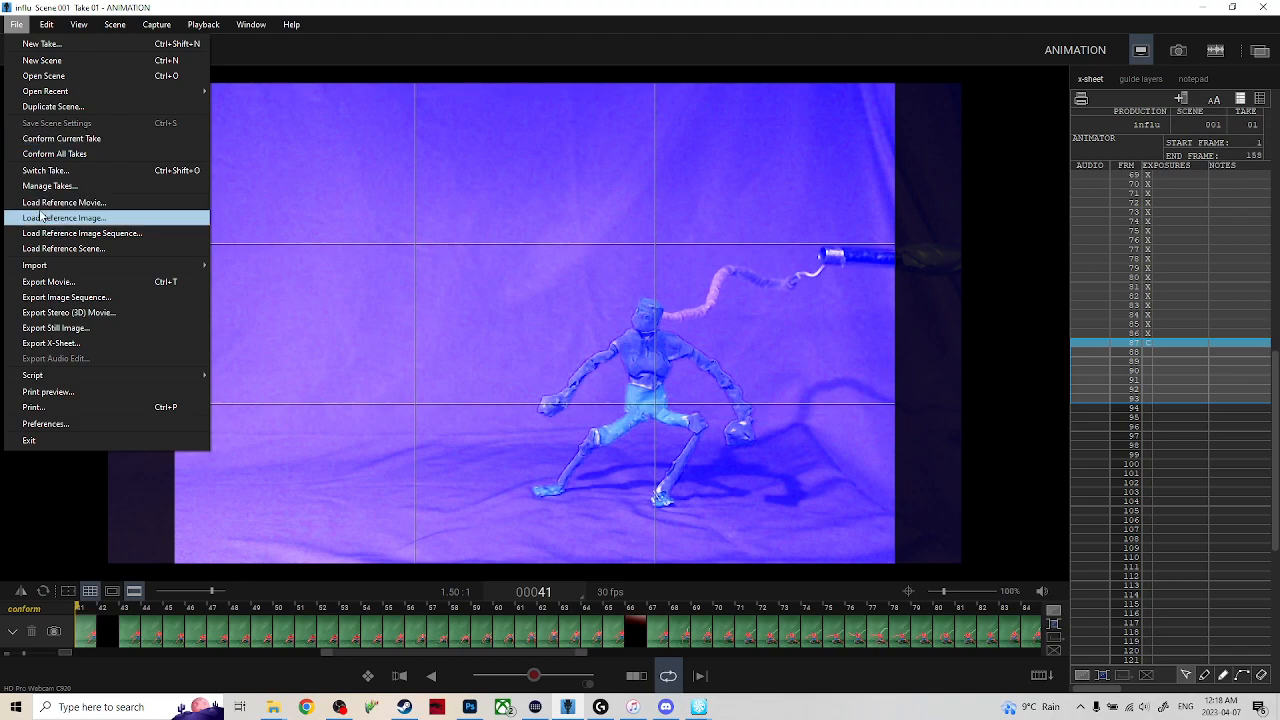
left_click(84, 285)
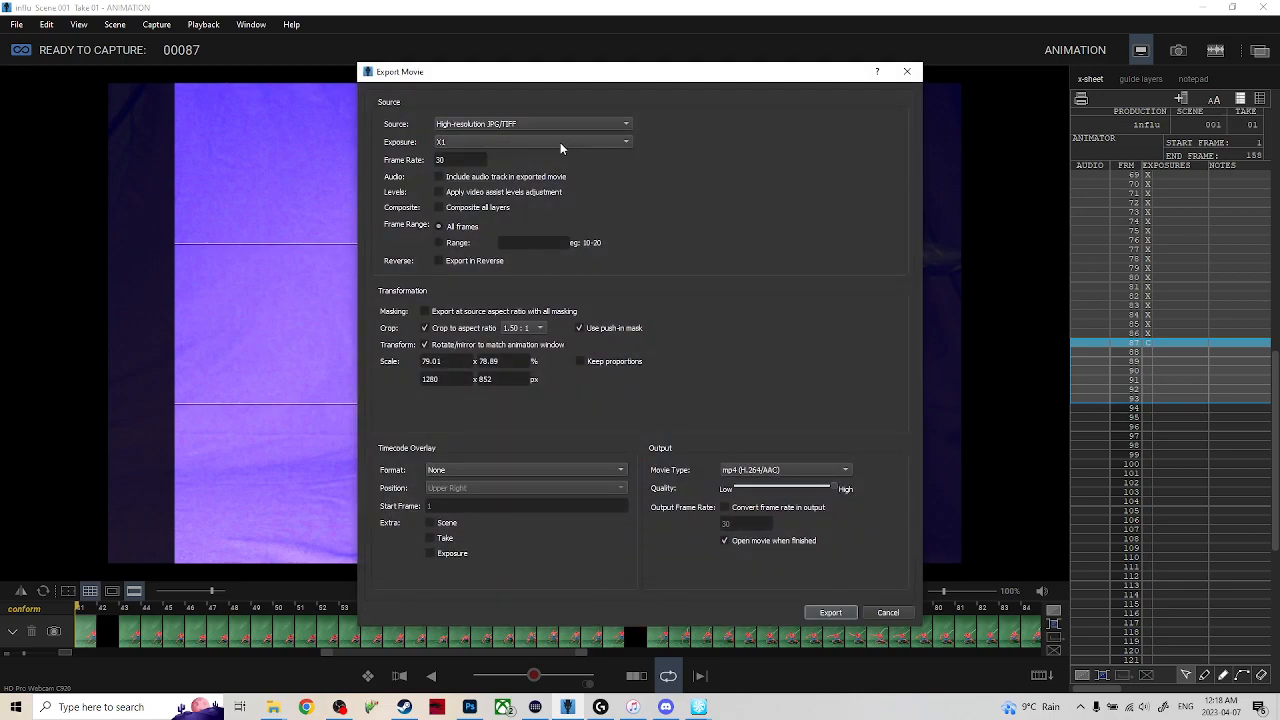
left_click(553, 125)
left_click(553, 125)
left_click(824, 612)
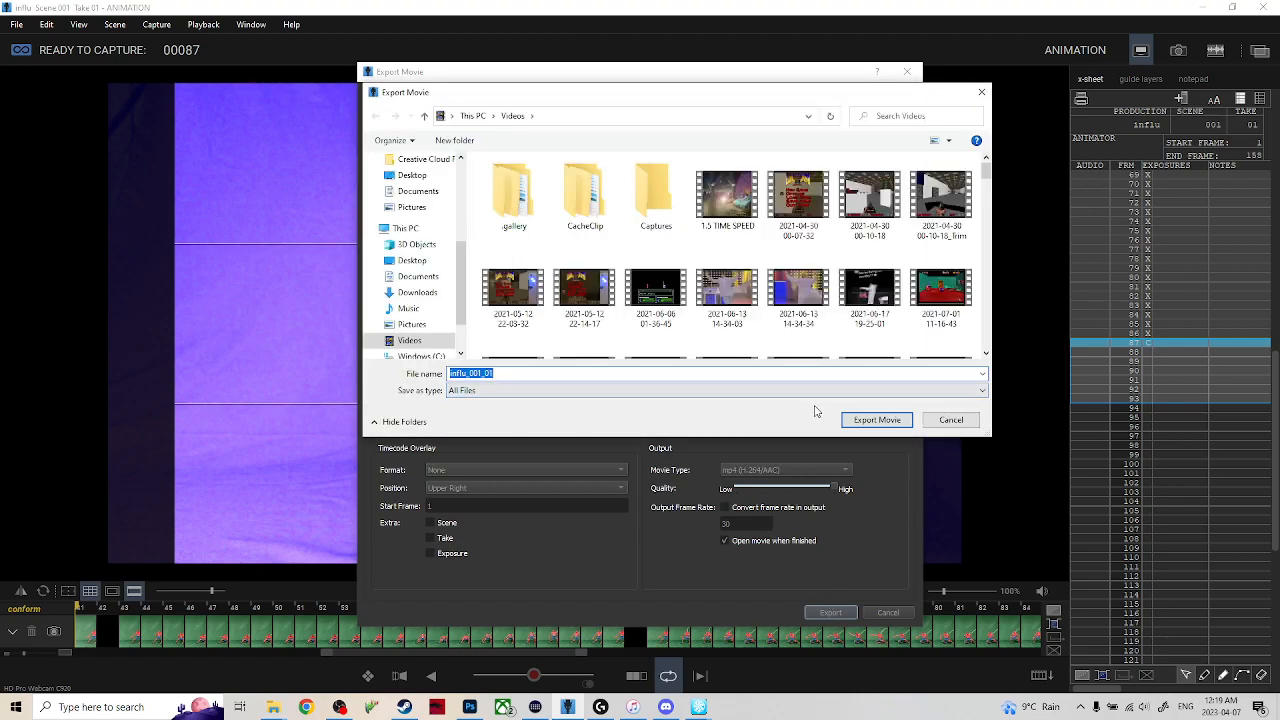
left_click(860, 420)
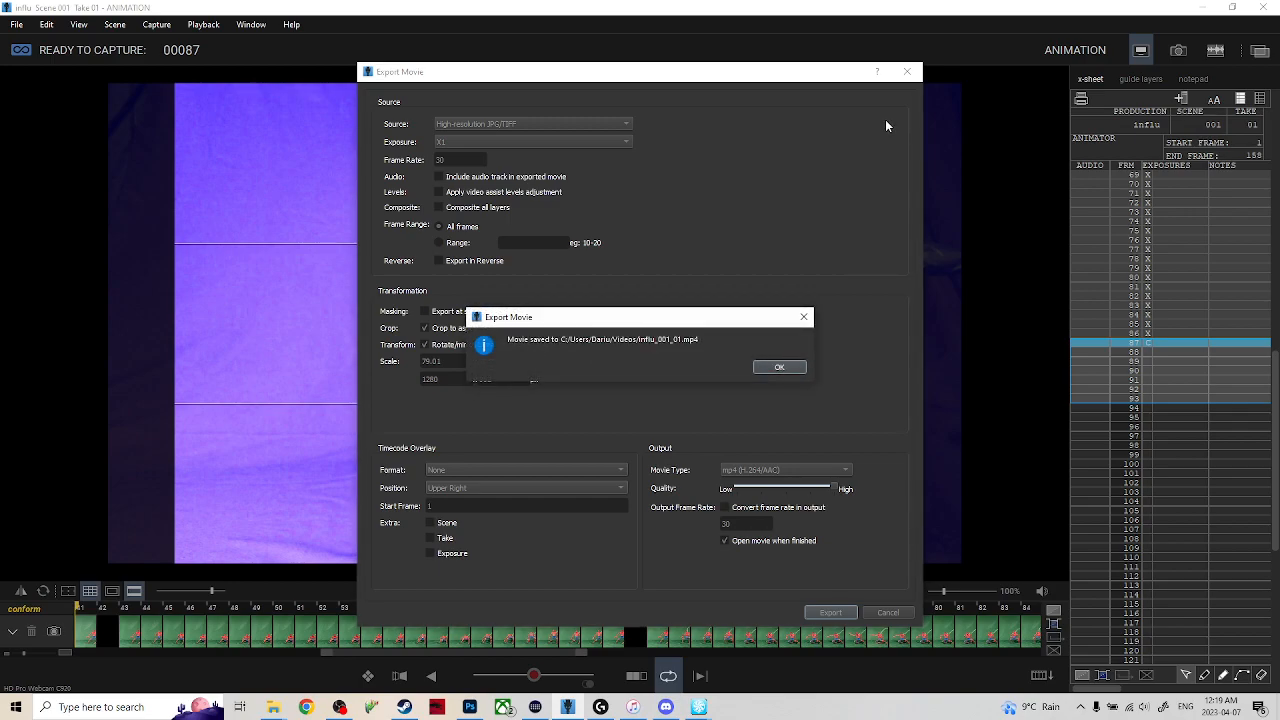
left_click(777, 368)
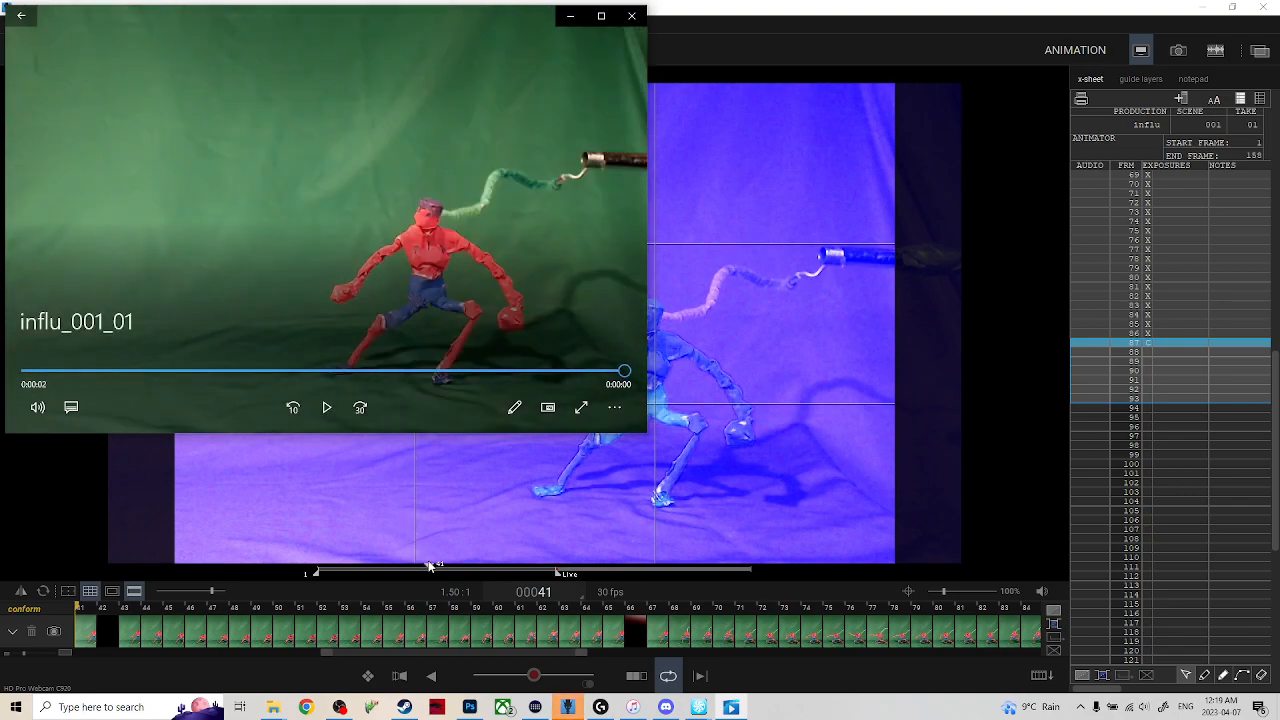
Play back the exported influ_001_01 movie to check the animation, and close the player.
left_click(326, 410)
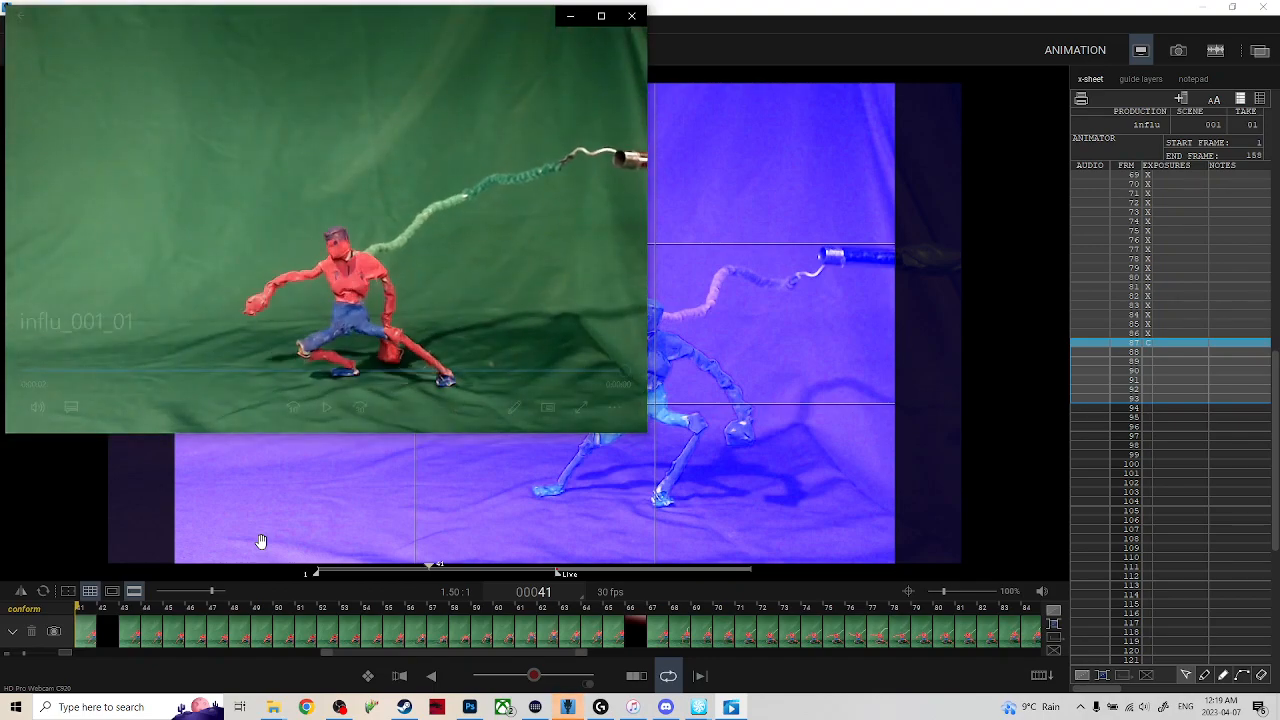
left_click(326, 407)
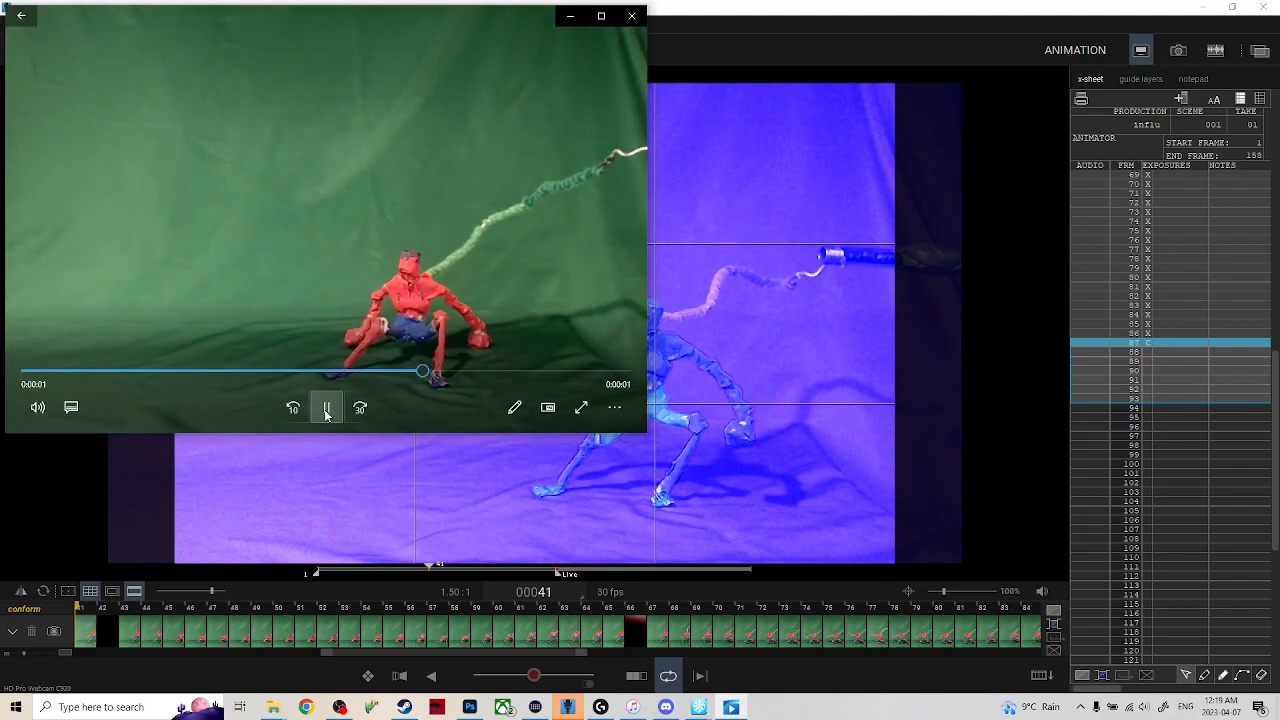
left_click(326, 410)
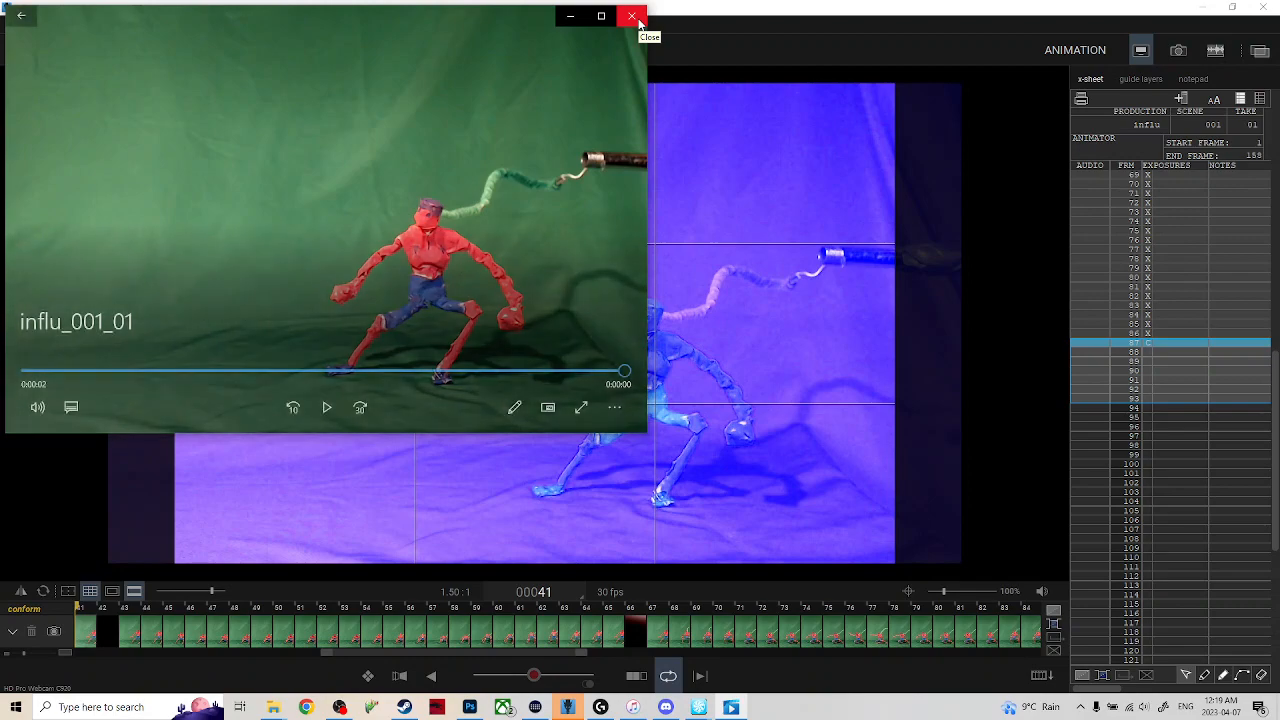
left_click(637, 18)
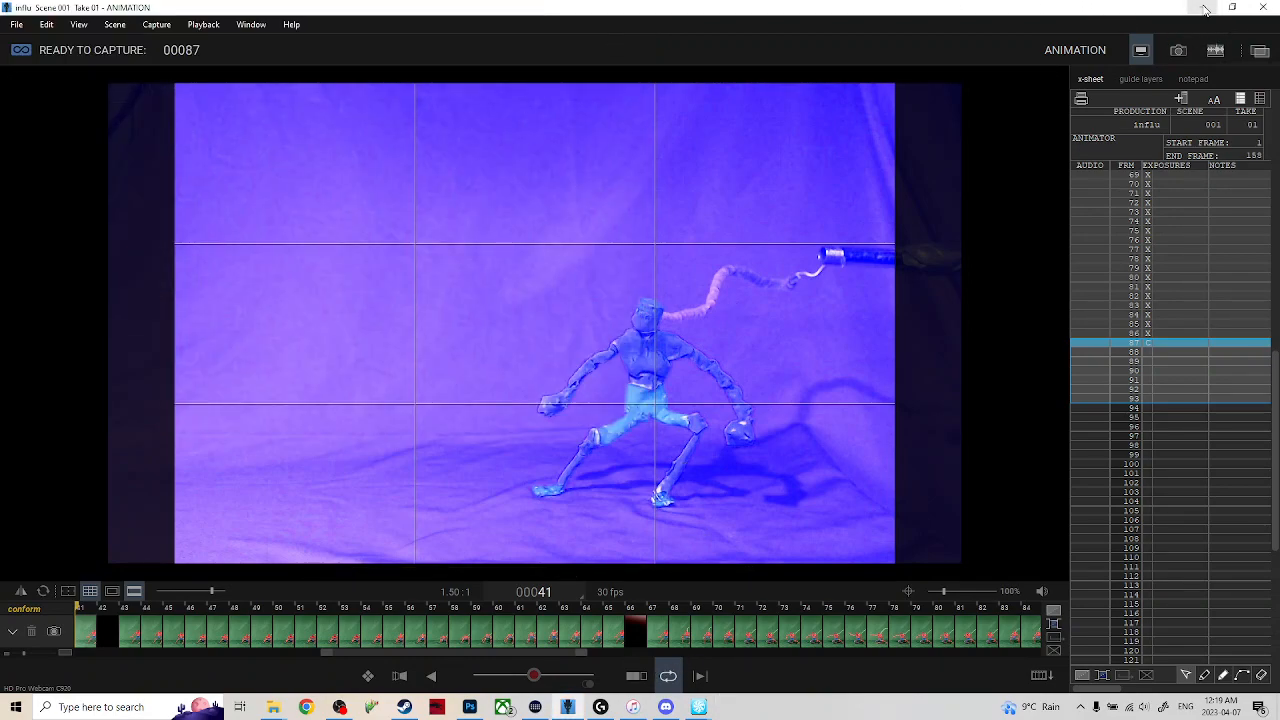
Close the influ scene and quit Dragonframe from its start window.
left_click(567, 707)
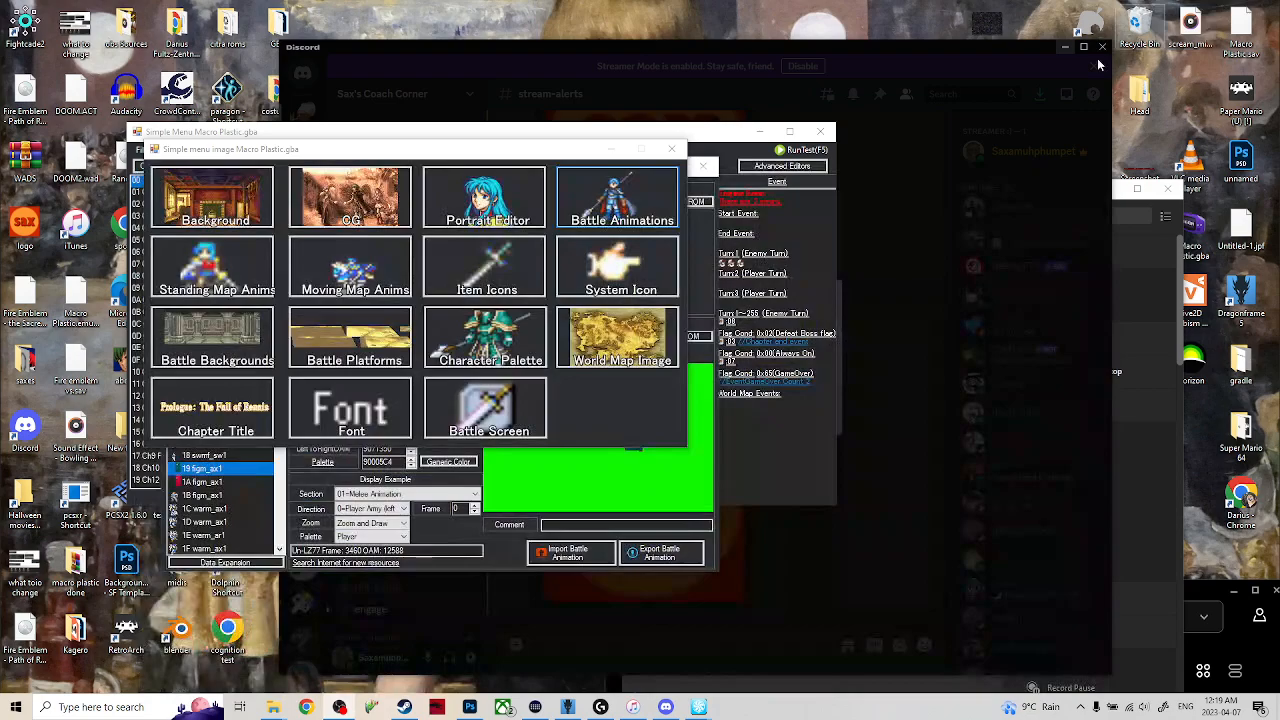
left_click(567, 707)
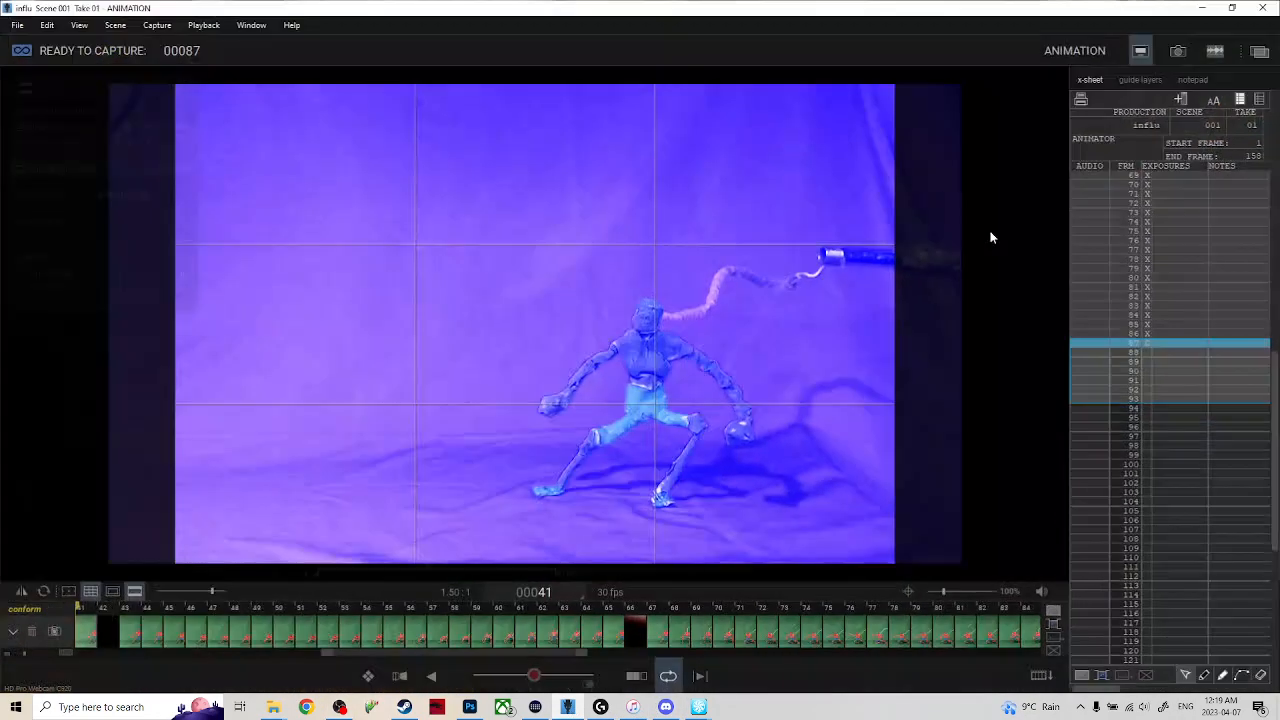
left_click(1264, 7)
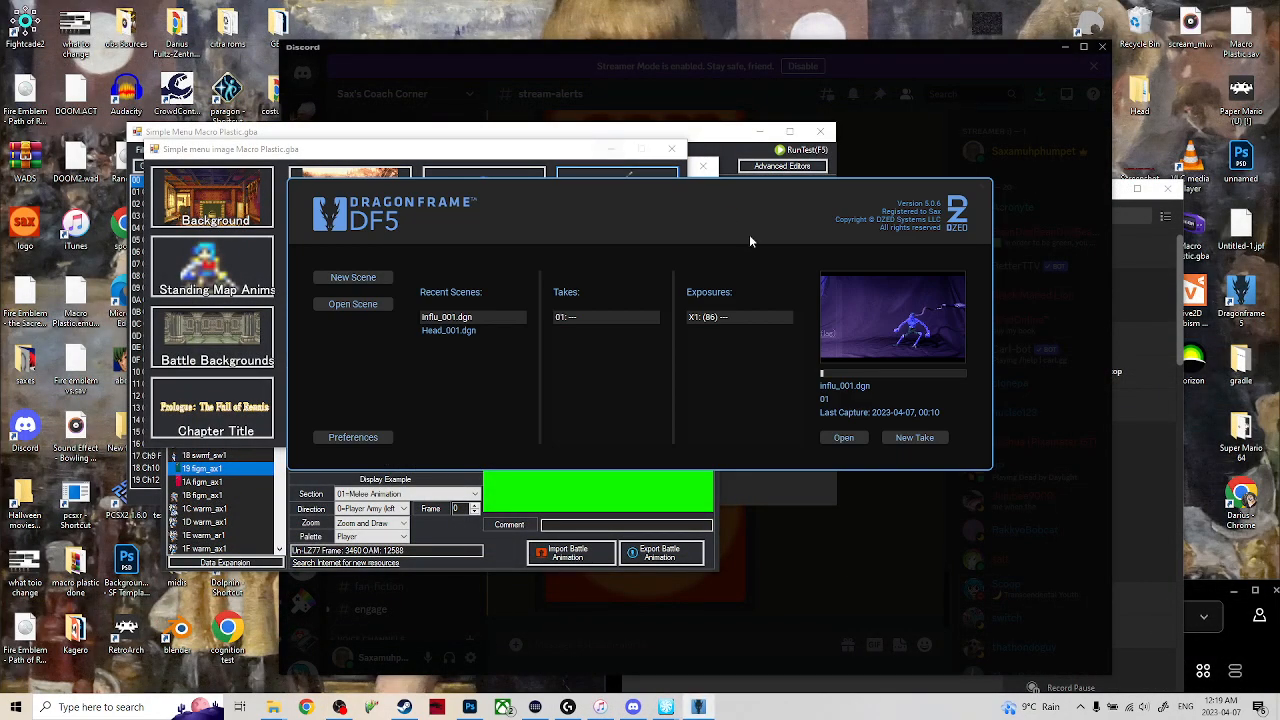
left_click(983, 188)
Clear the desktop by putting away the romhack editor and Discord windows and closing Stream Deck.
left_click(612, 150)
left_click(643, 168)
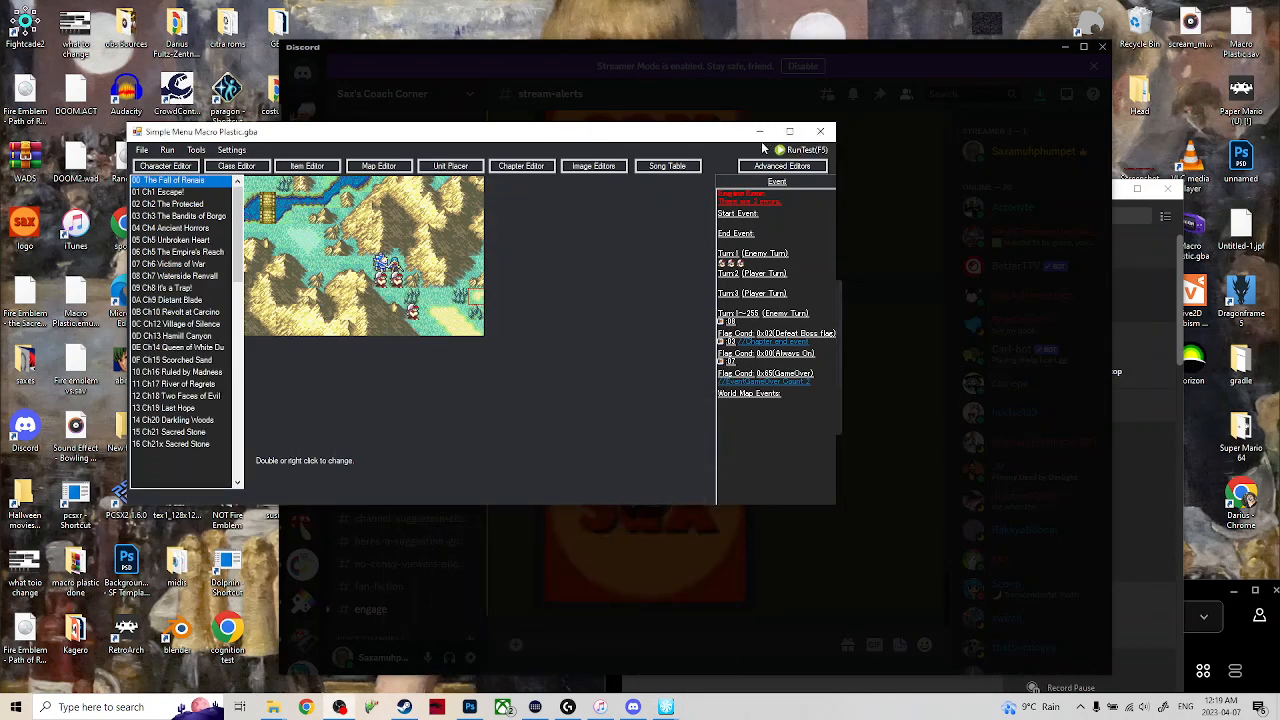
left_click(760, 132)
left_click(710, 417)
left_click(1065, 47)
left_click_drag(902, 198, 870, 226)
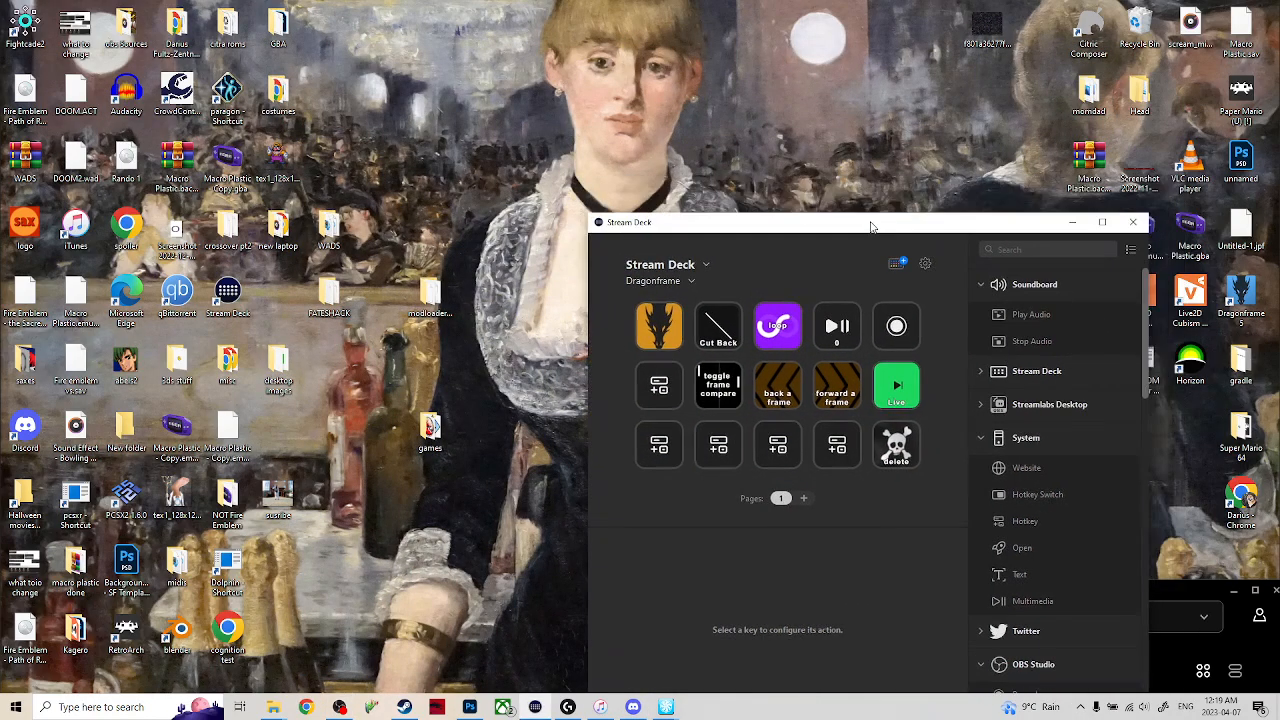
left_click(1135, 219)
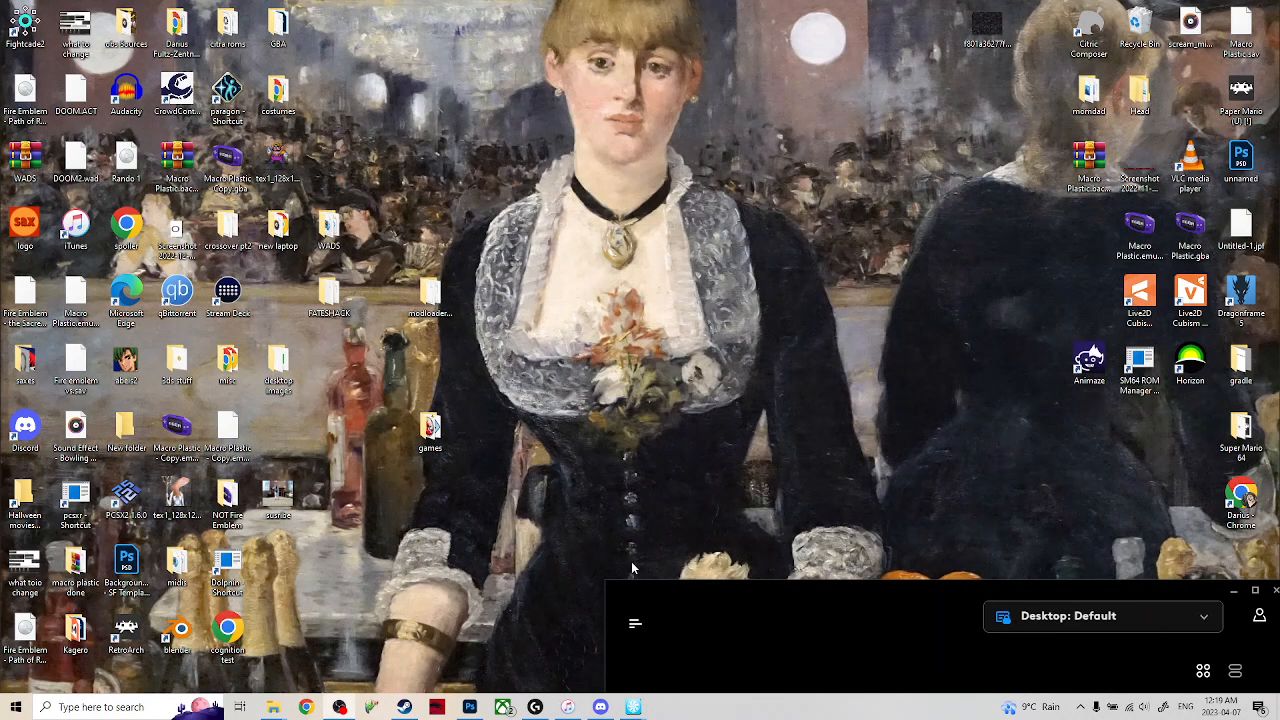
Switch to Photoshop and close both open Fire Emblem logo images.
left_click(470, 707)
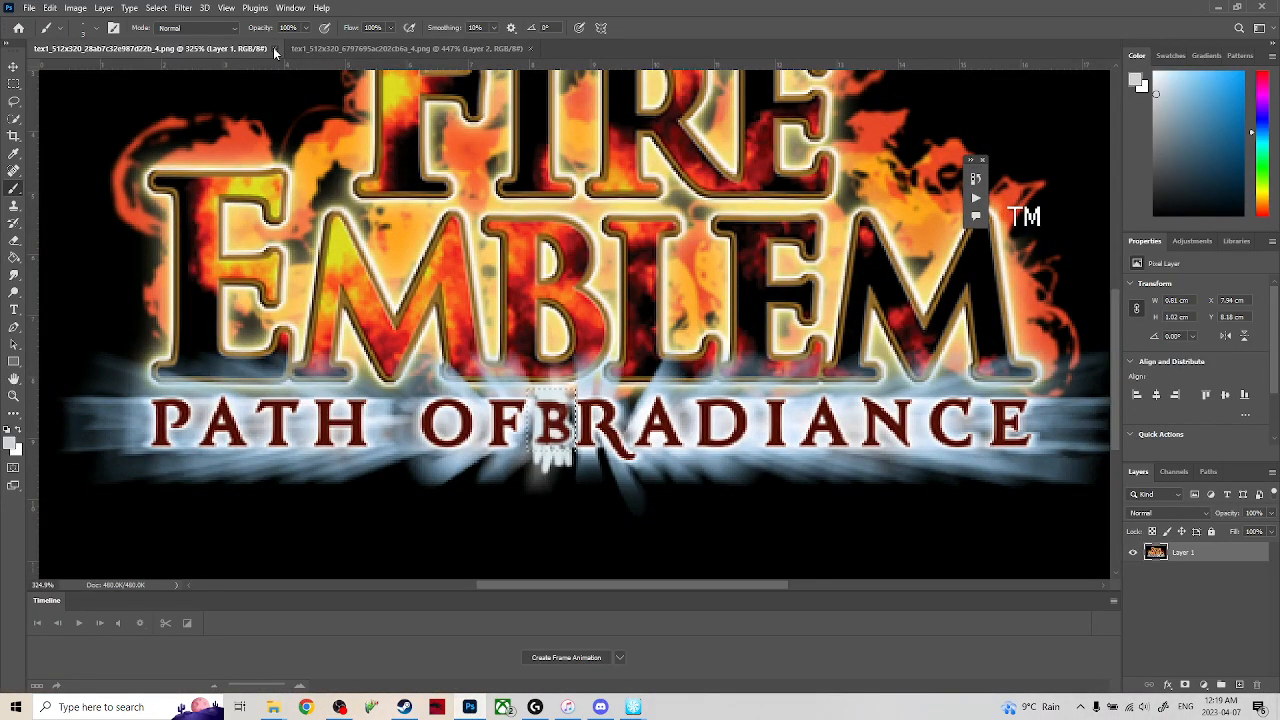
left_click(274, 48)
left_click(274, 48)
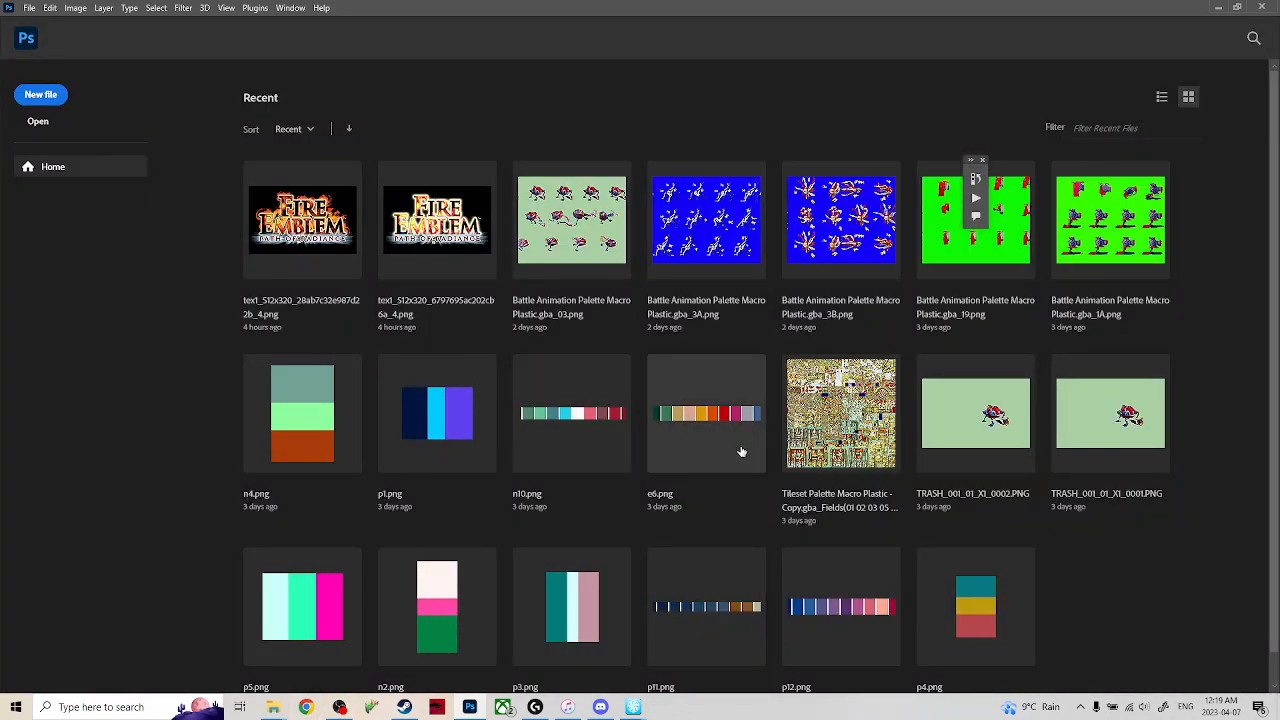
Select all exported influ_001_01 frames in the X1 folder and bring them into Photoshop.
scroll(720, 449, "down", 1)
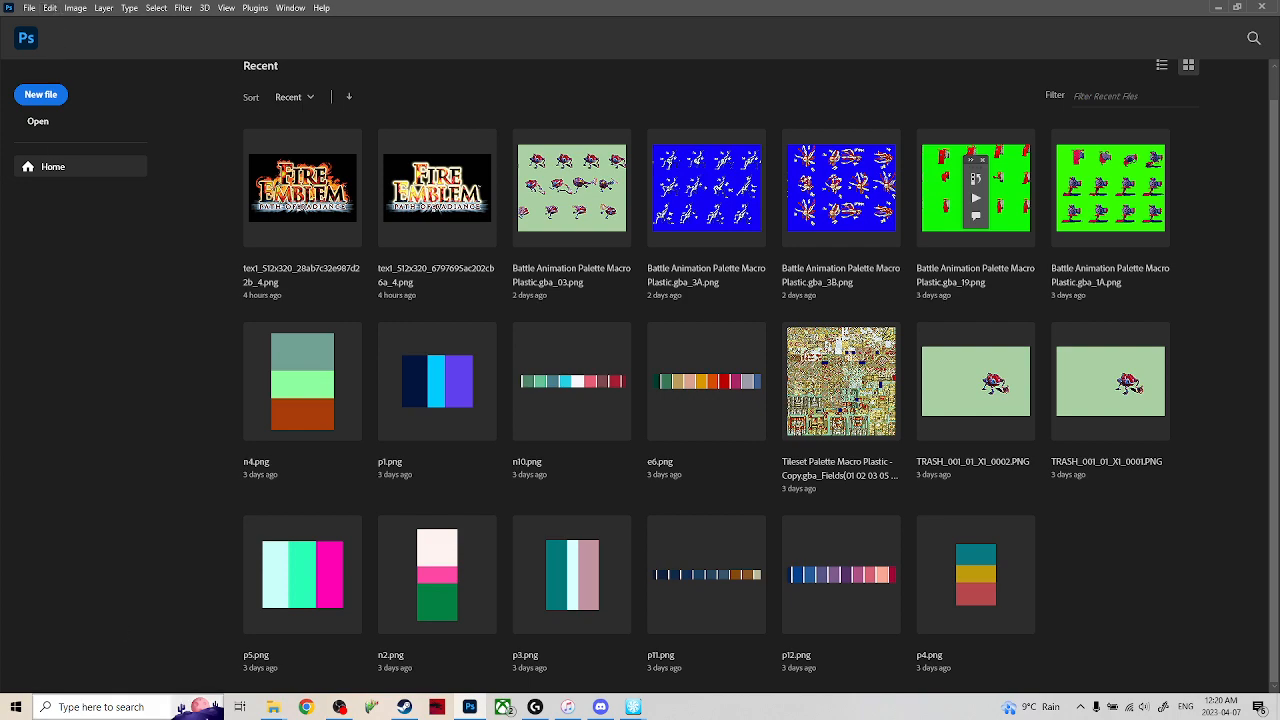
mouse_move(273, 707)
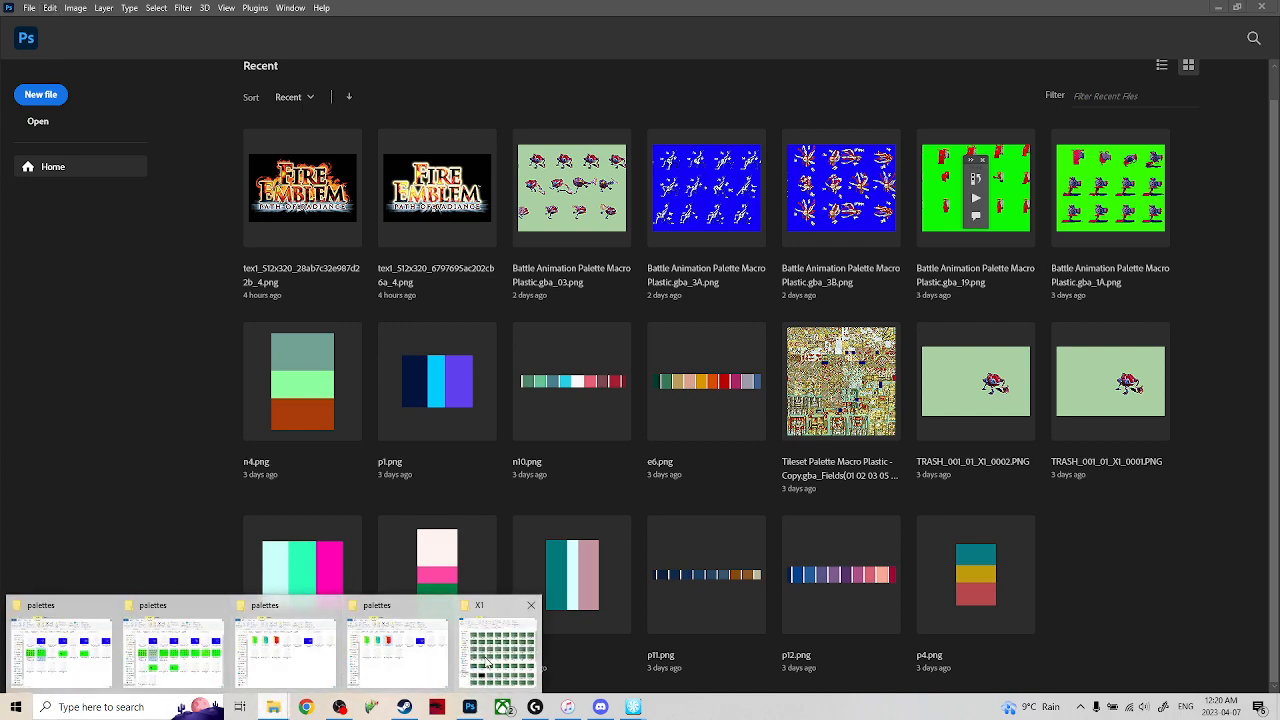
left_click(487, 662)
left_click_drag(100, 145, 688, 705)
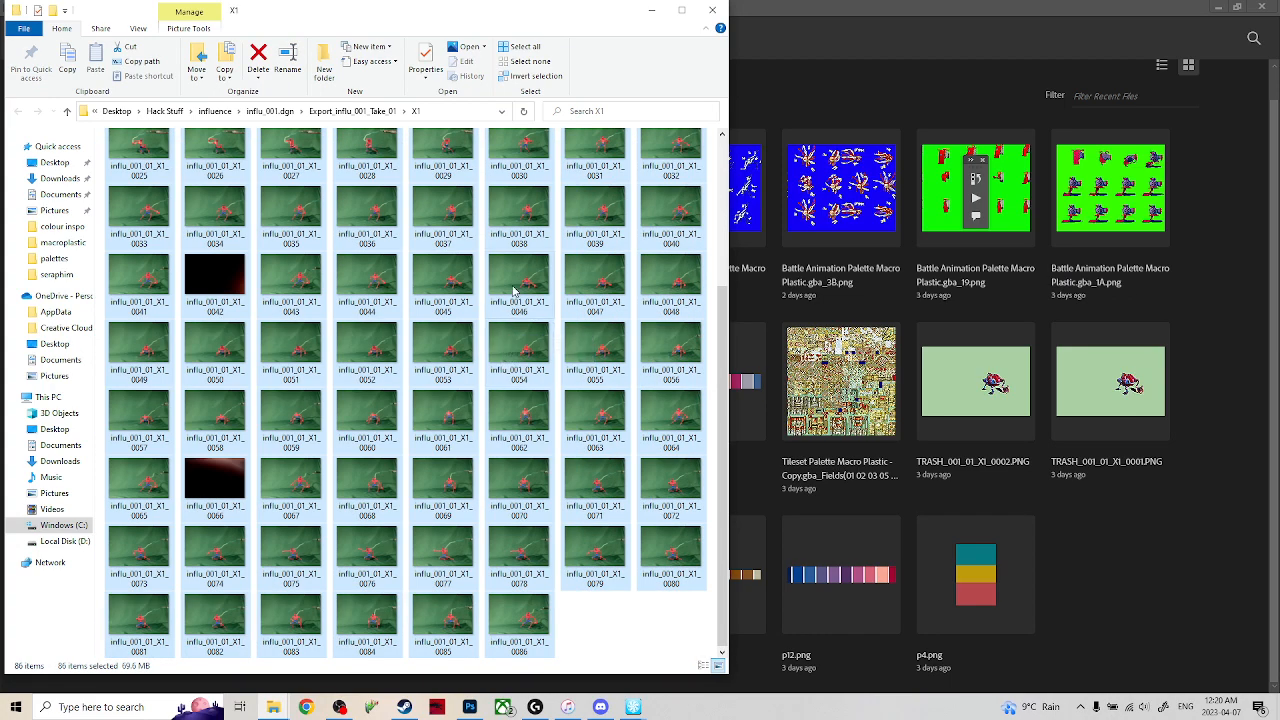
left_click(404, 707)
right_click(405, 702)
left_click(408, 683)
left_click_drag(365, 288, 883, 101)
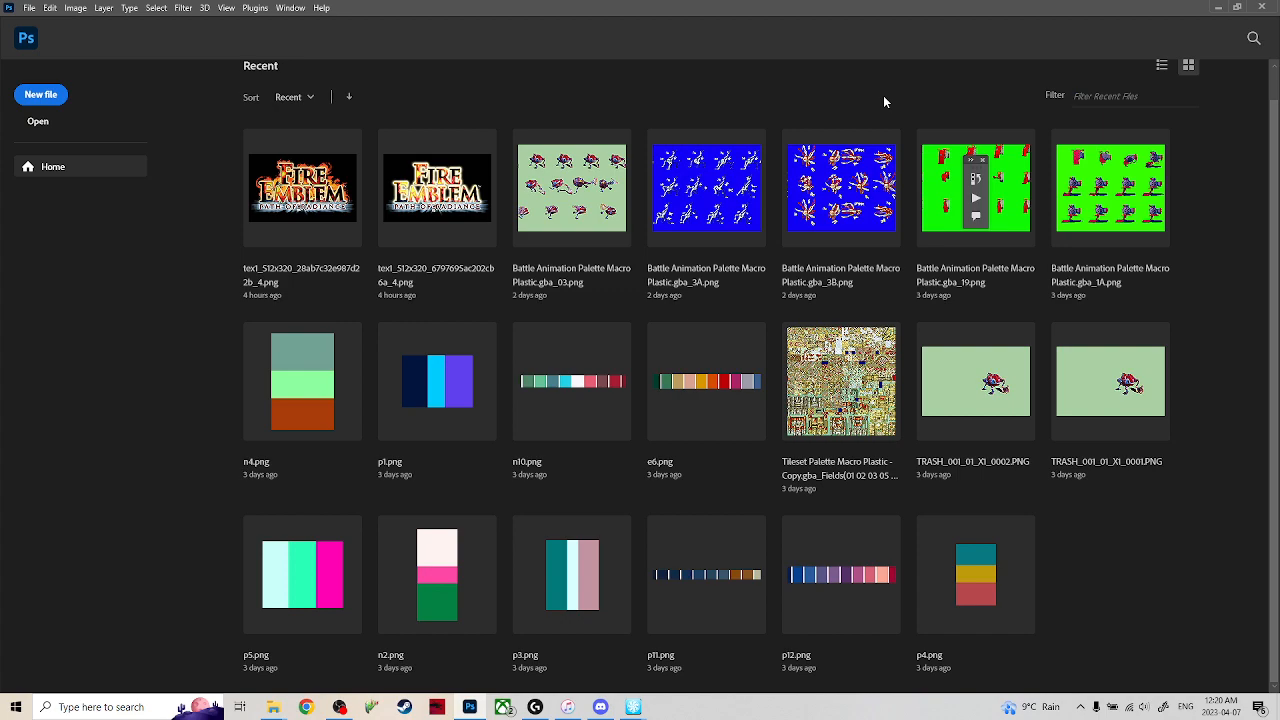
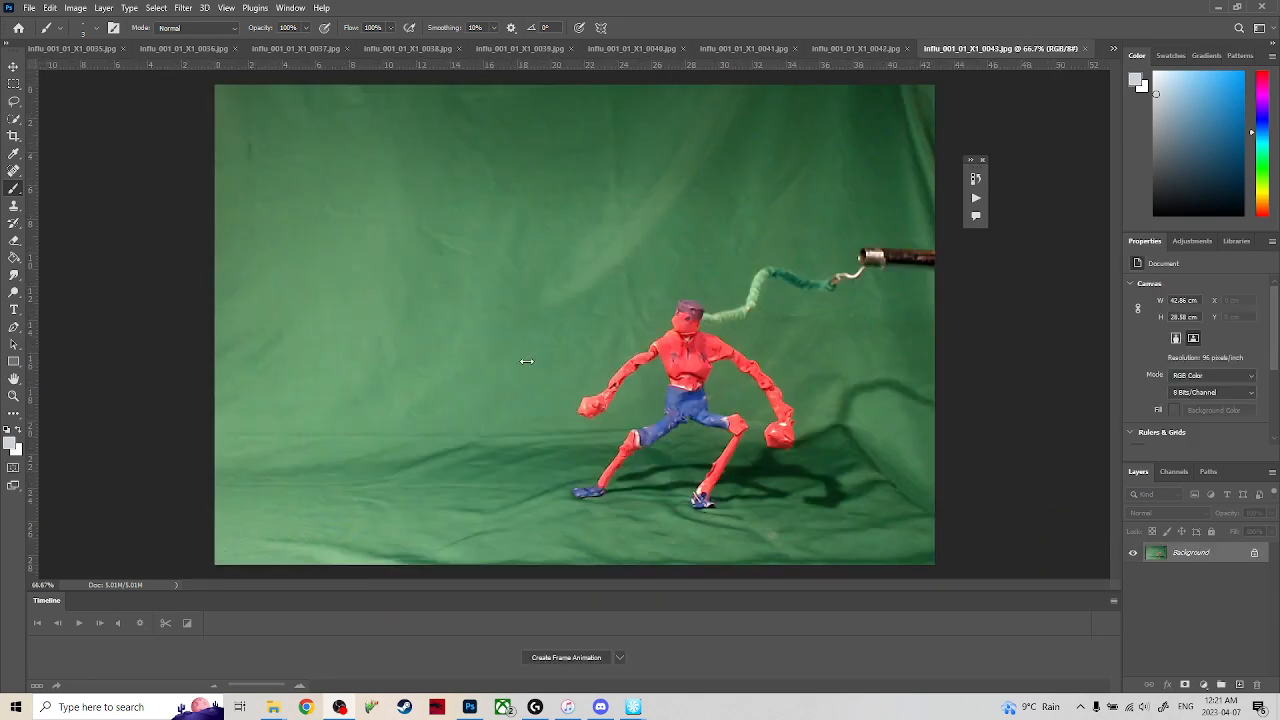
Compare the open frames 0035, 0036 and 0004, ending on the first frame, influ_001_01_X1_0001.jpg.
left_click(110, 49)
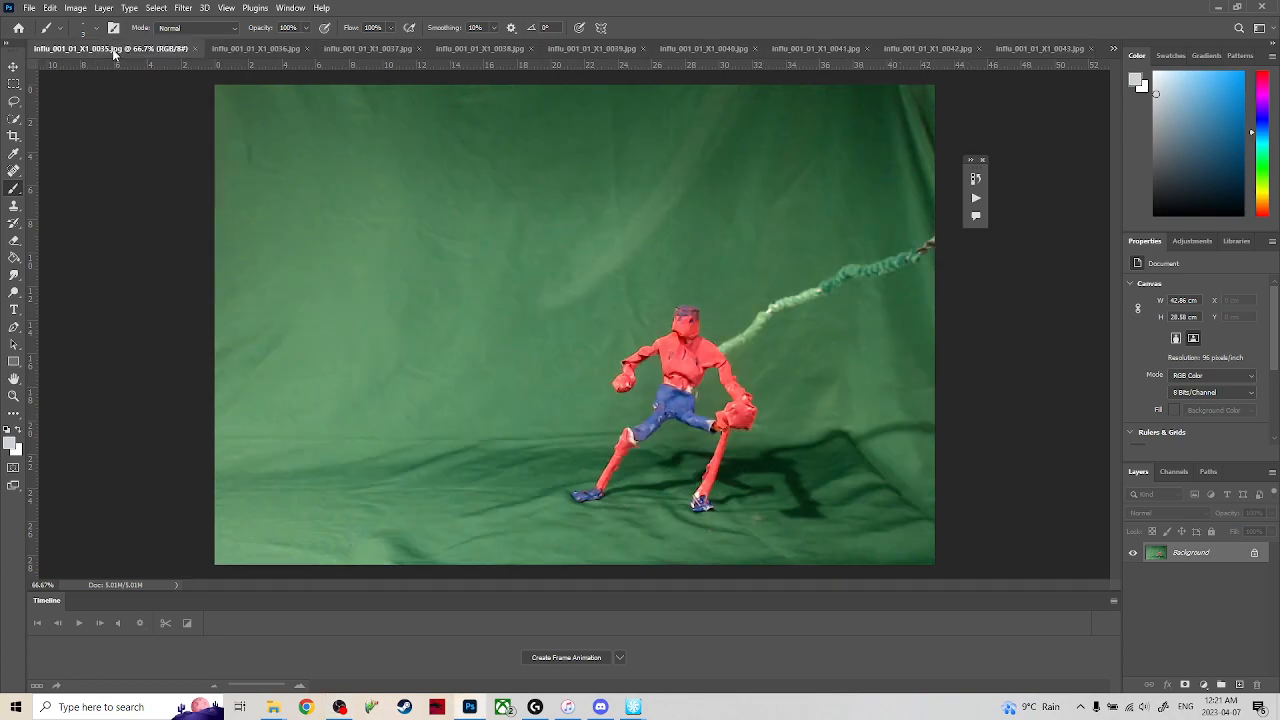
left_click(255, 49)
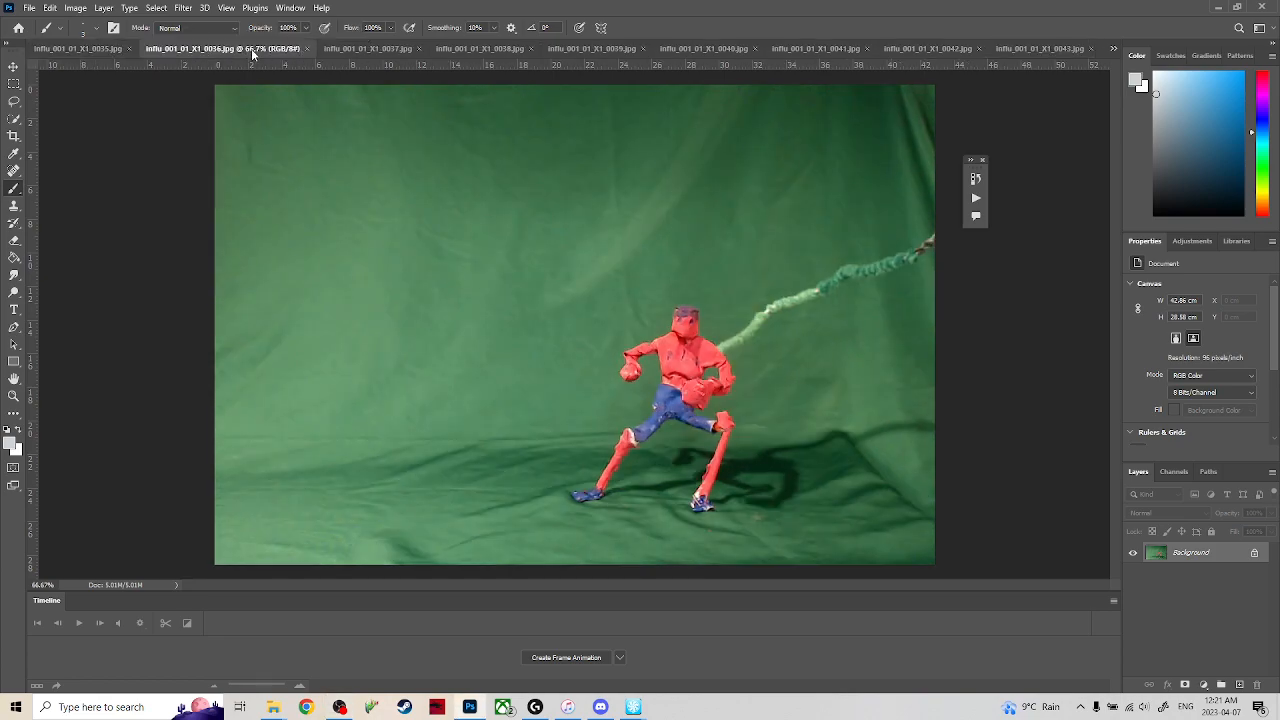
left_click(85, 49)
left_click(1114, 51)
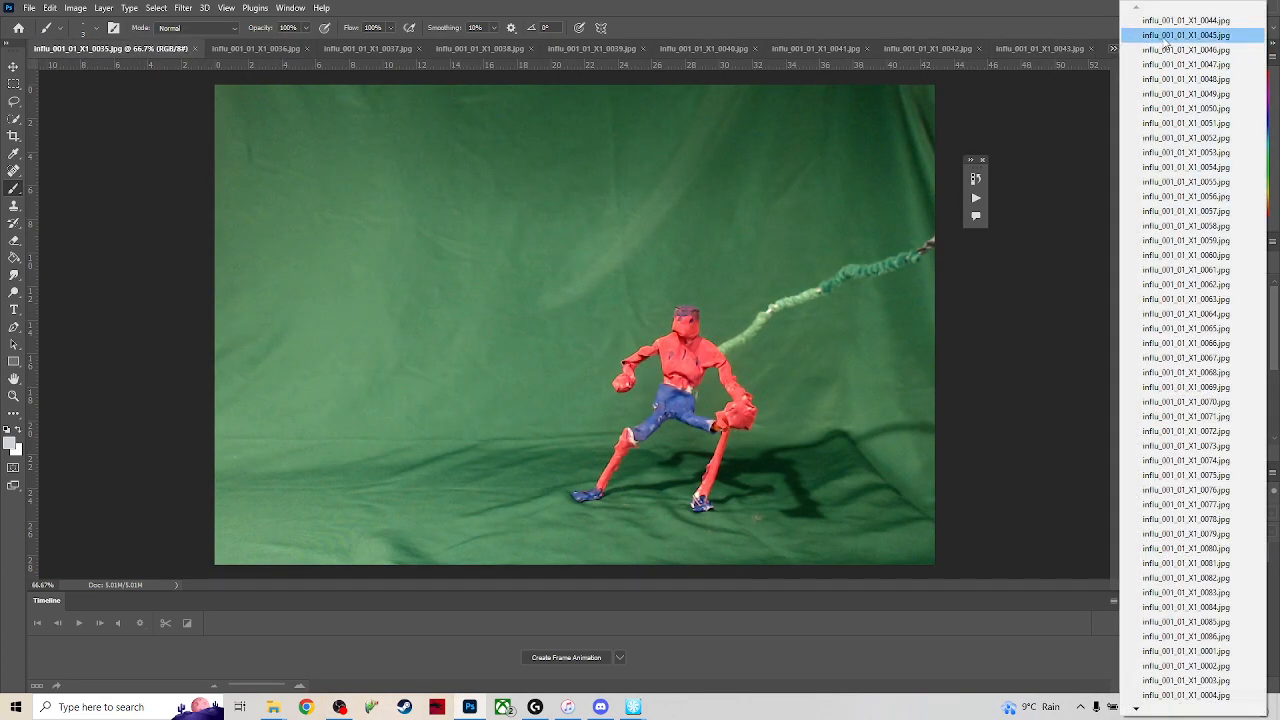
left_click(1209, 698)
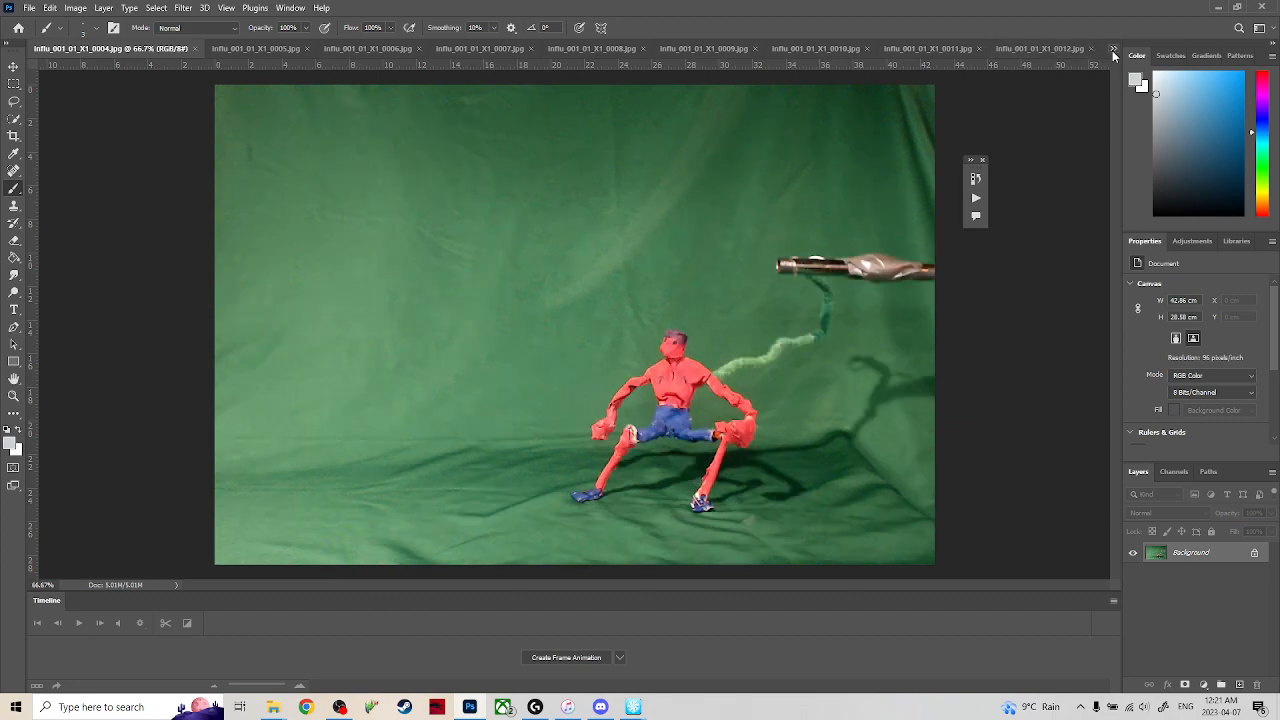
left_click(1116, 48)
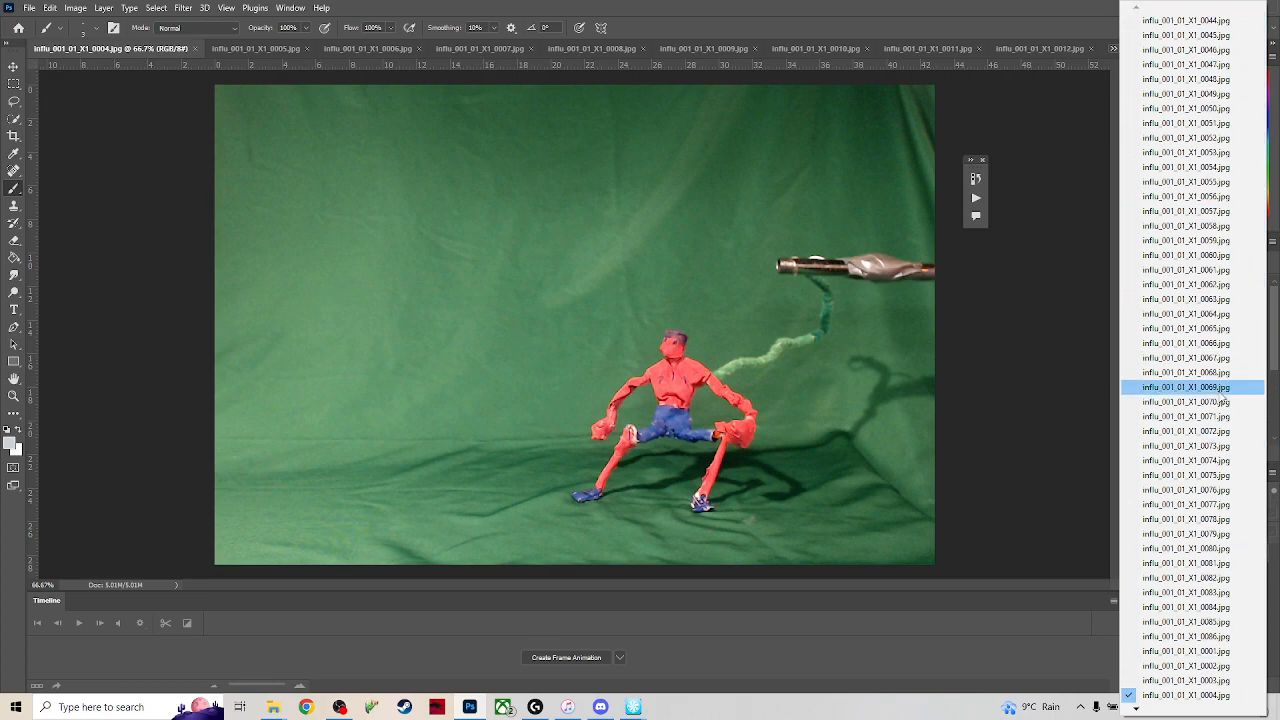
mouse_move(1136, 712)
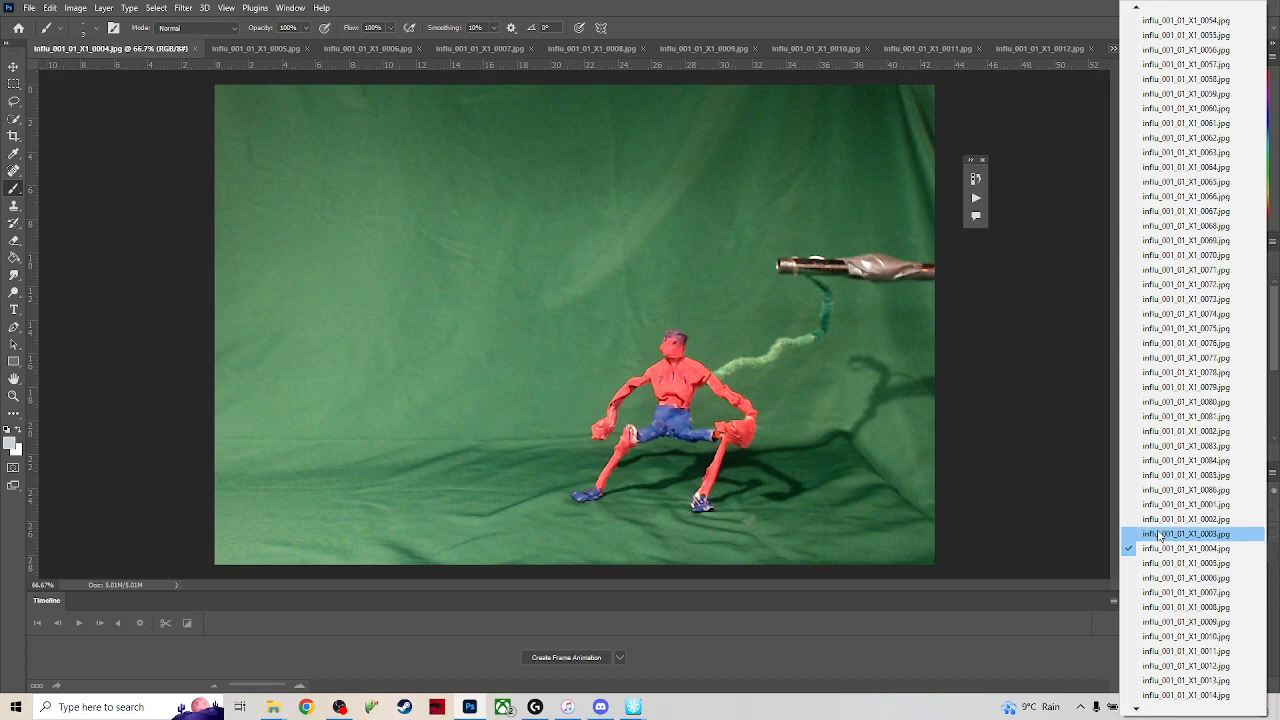
left_click(1153, 508)
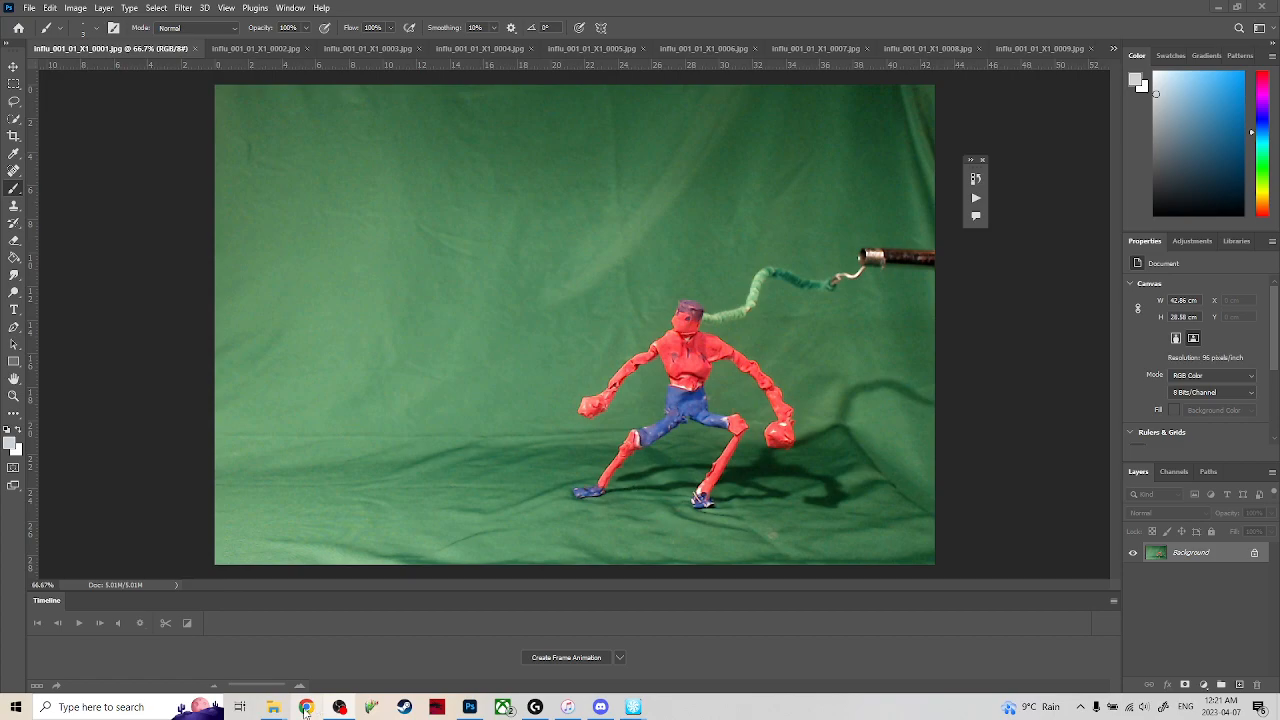
Play the exported influ_001_01 video from the Videos folder through to its end, then put the player and folder away.
mouse_move(273, 706)
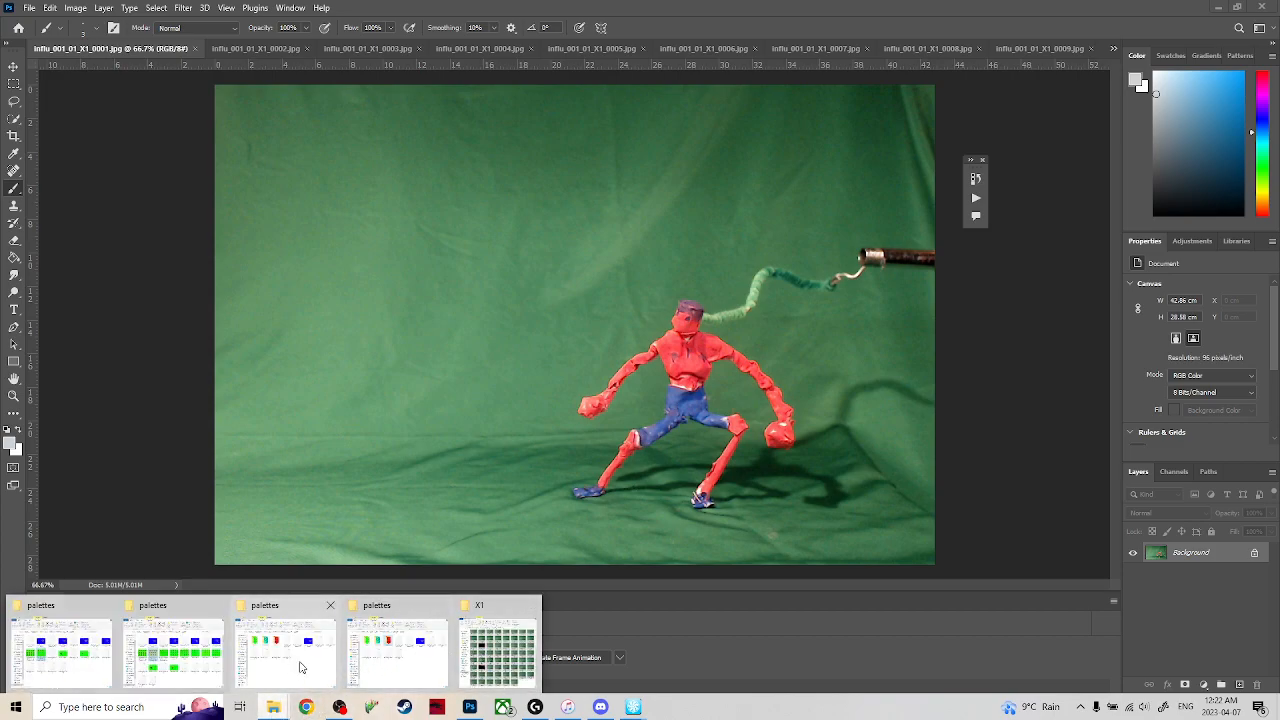
left_click(100, 656)
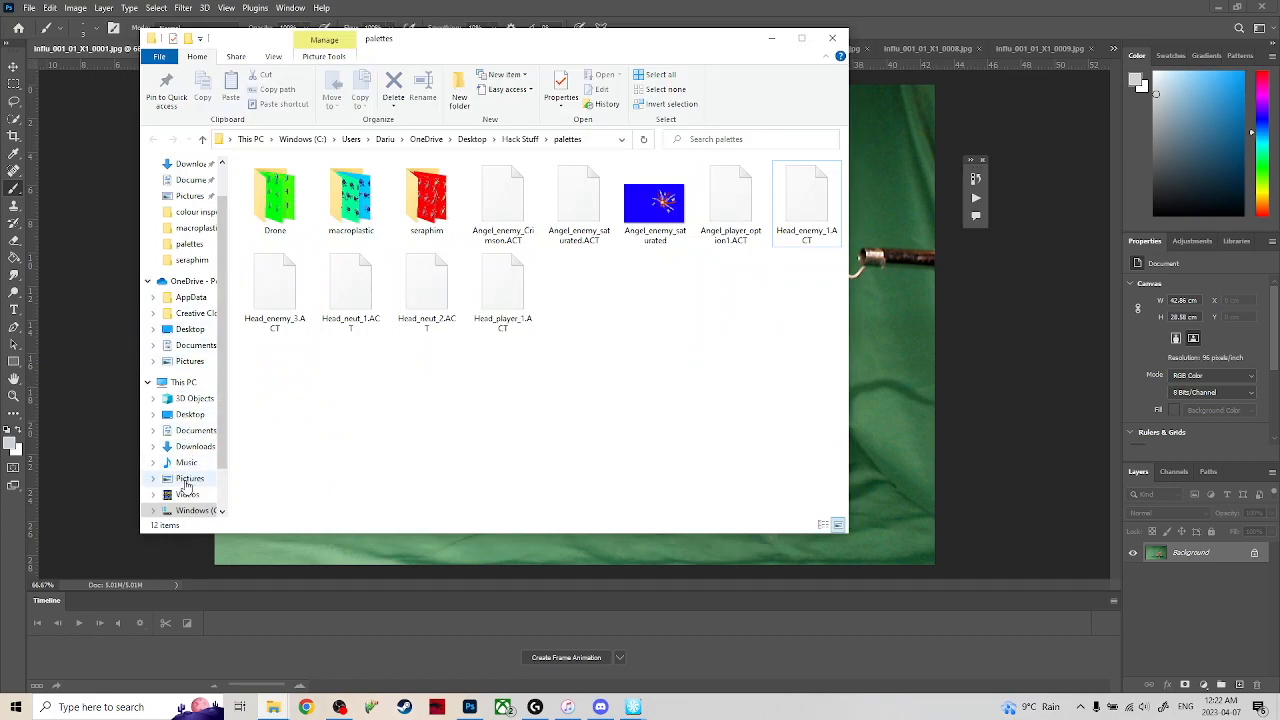
left_click(187, 494)
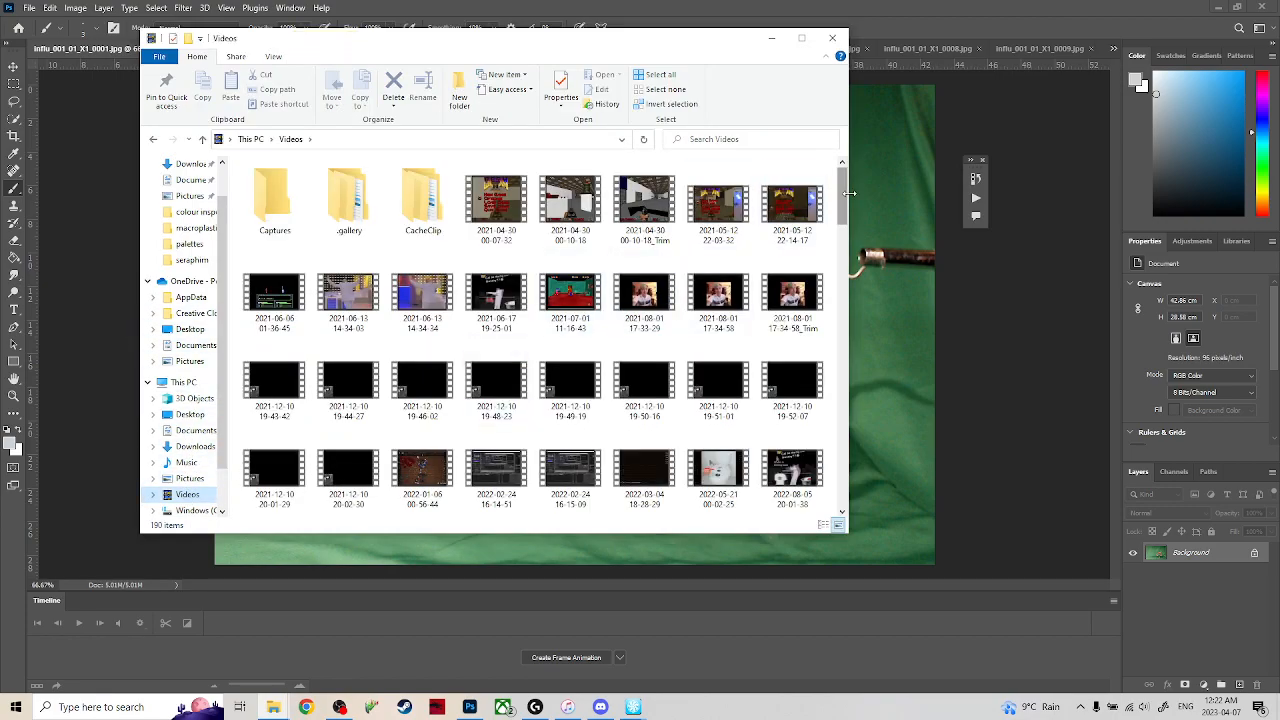
left_click_drag(843, 193, 814, 489)
double_click(626, 474)
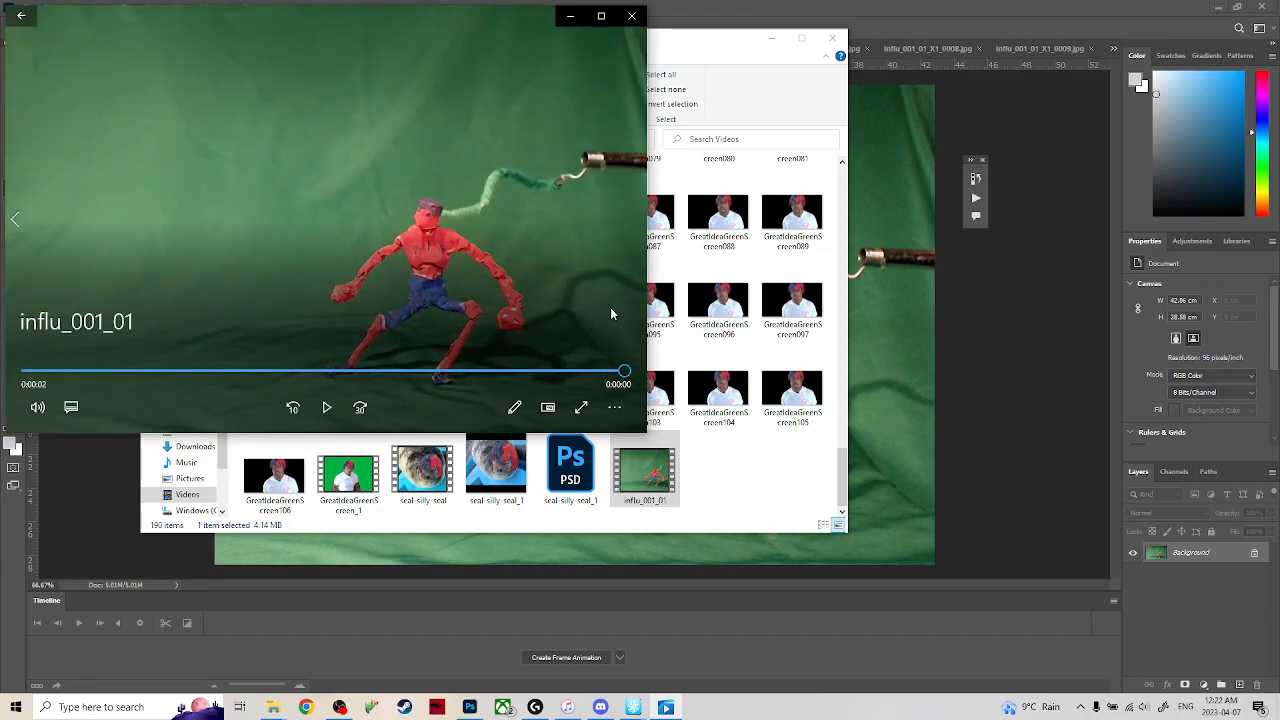
left_click_drag(520, 374, 623, 378)
left_click(638, 20)
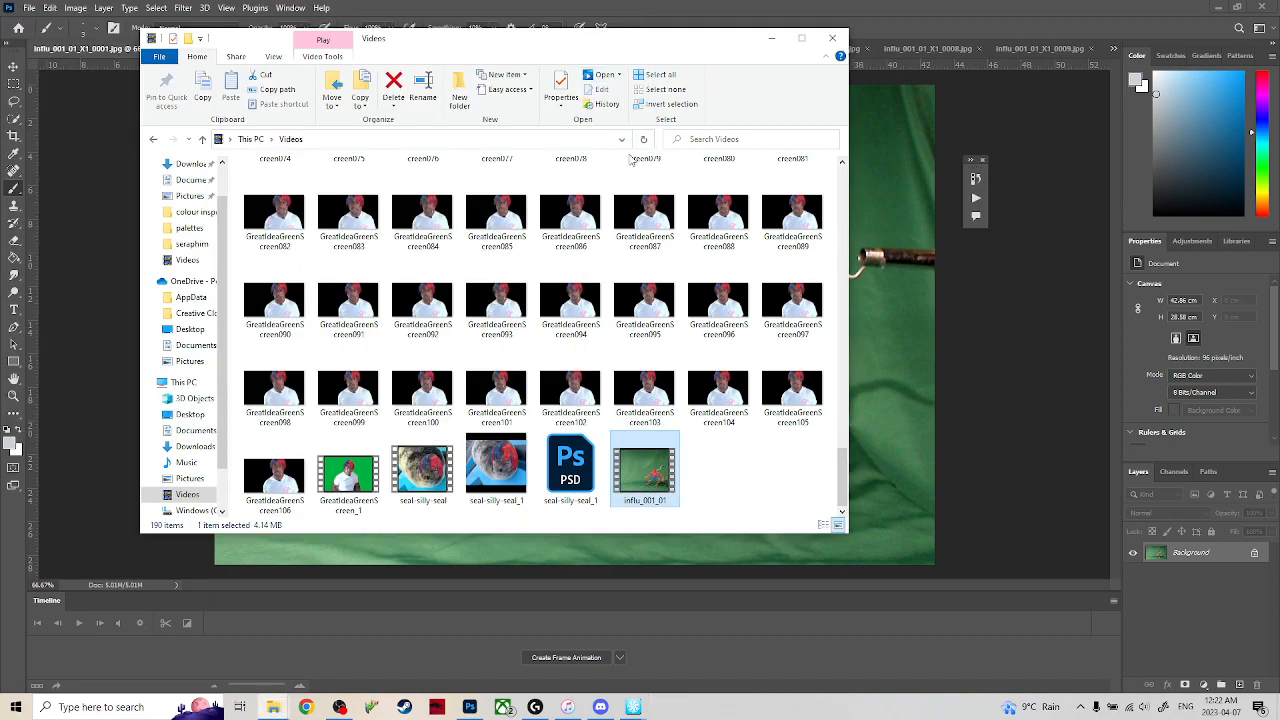
left_click(772, 38)
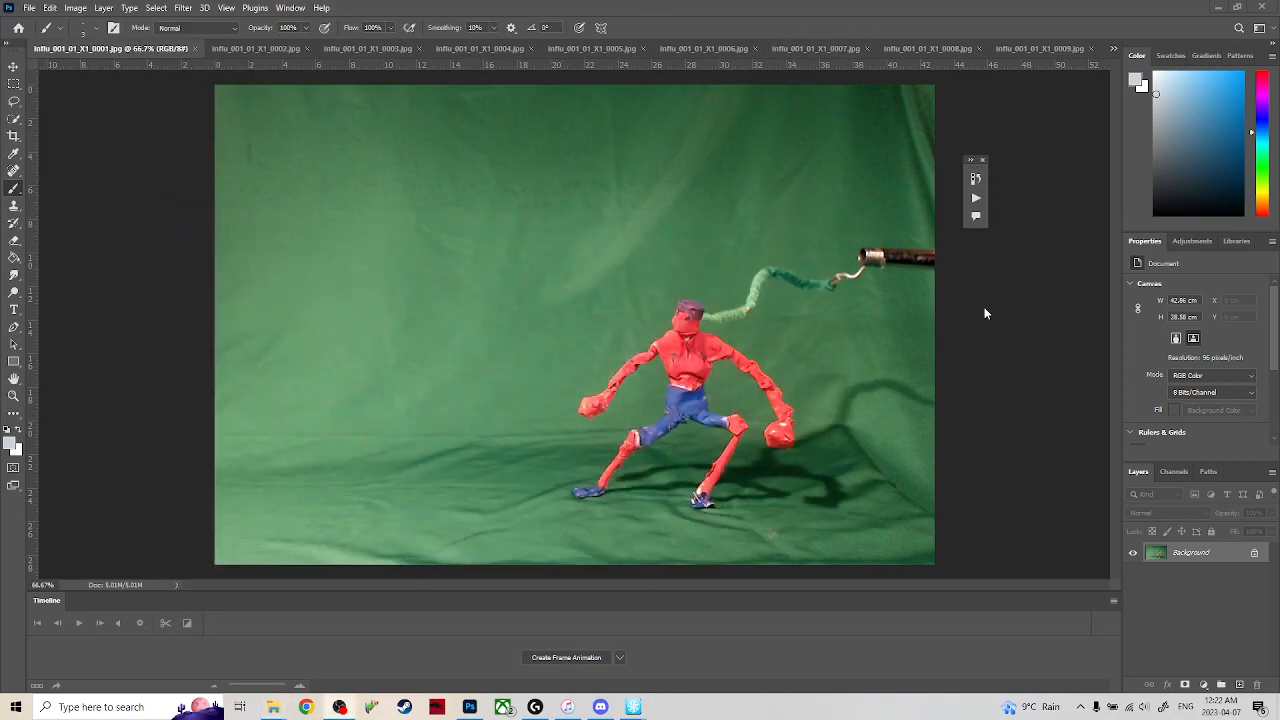
Compare frame 0002 with frame 0001 and return to frame 0001.
left_click(209, 49)
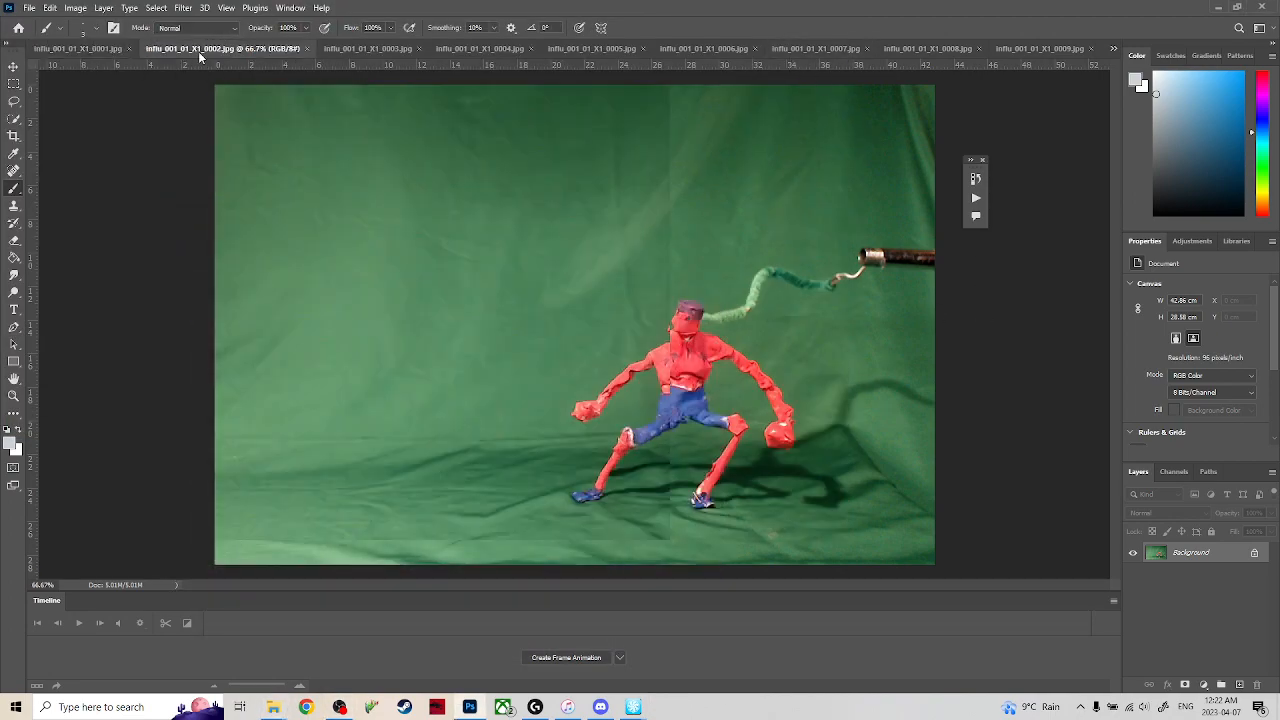
left_click(107, 49)
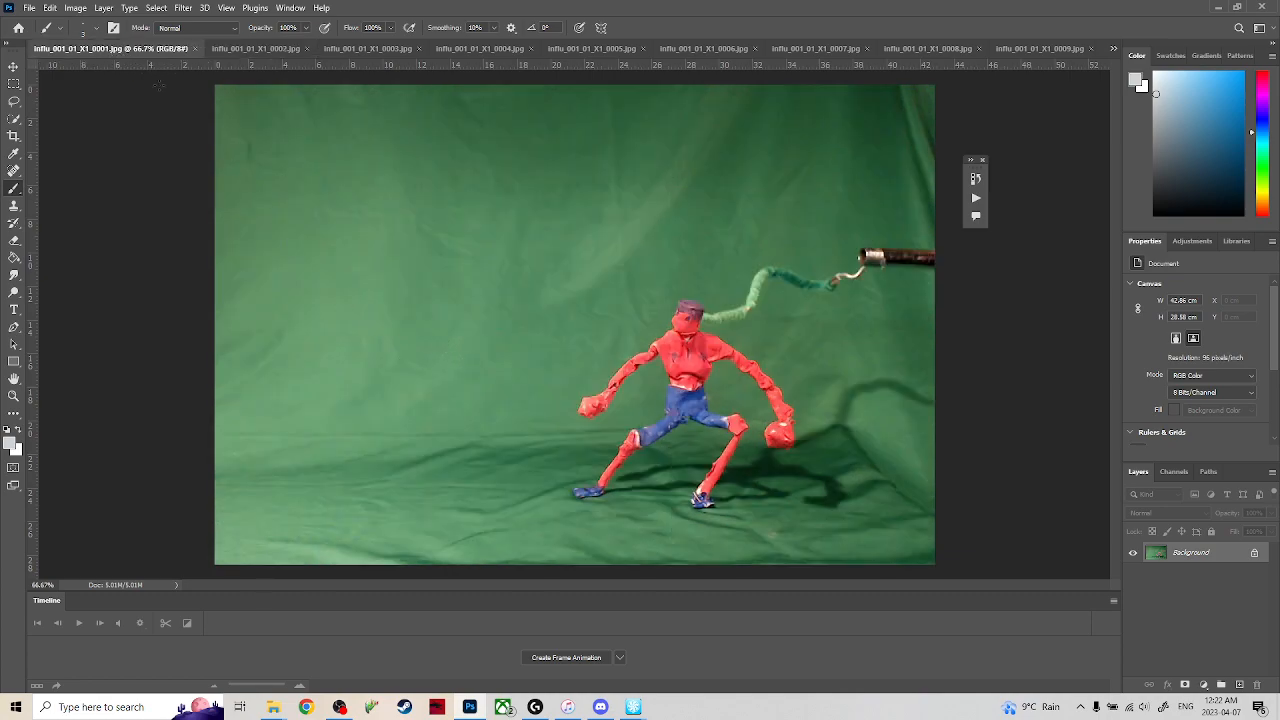
left_click(86, 13)
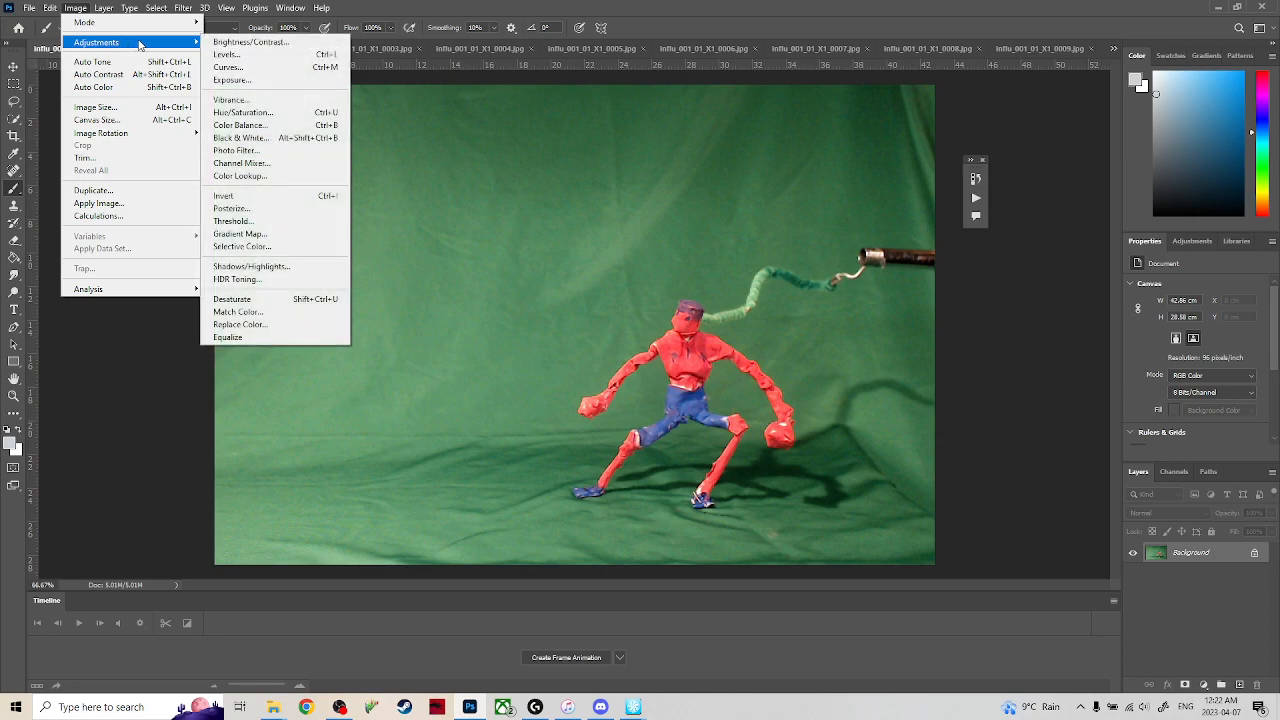
left_click(482, 6)
left_click(290, 8)
left_click(612, 18)
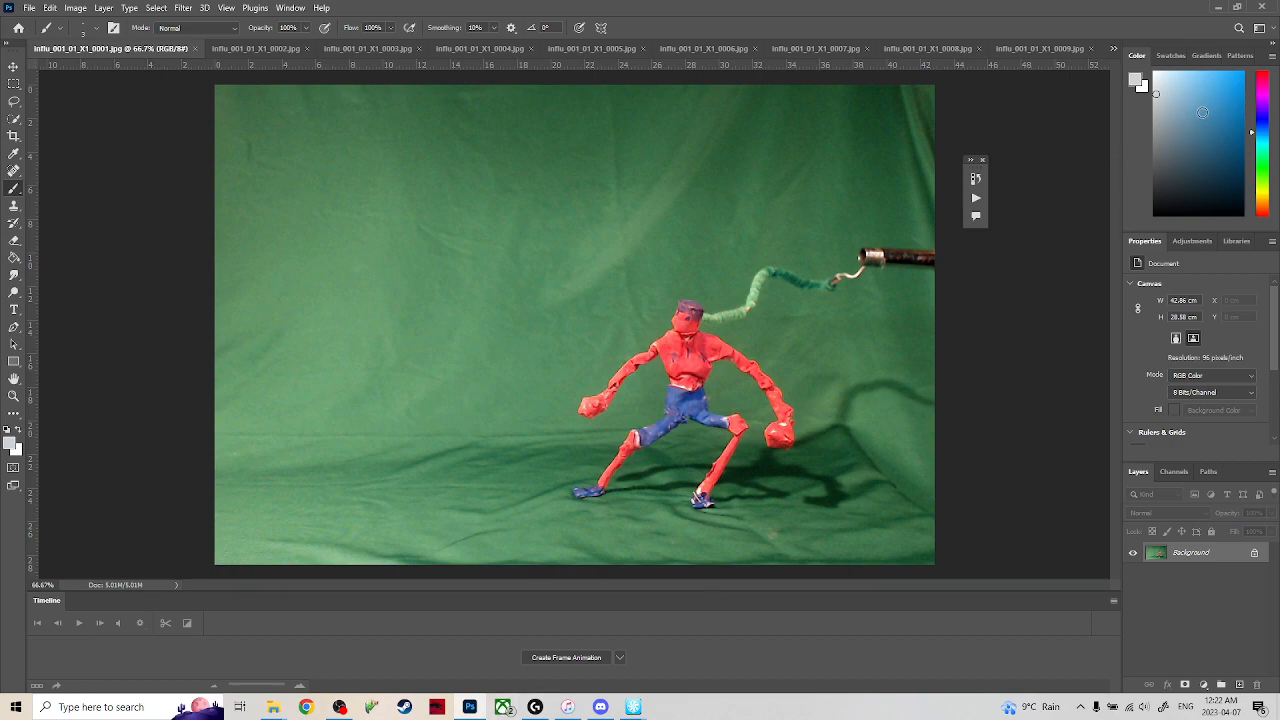
Switch to the romhack Animation Editor and play the Fighter Axe animation from its first melee frame, then minimize the editor.
mouse_move(634, 706)
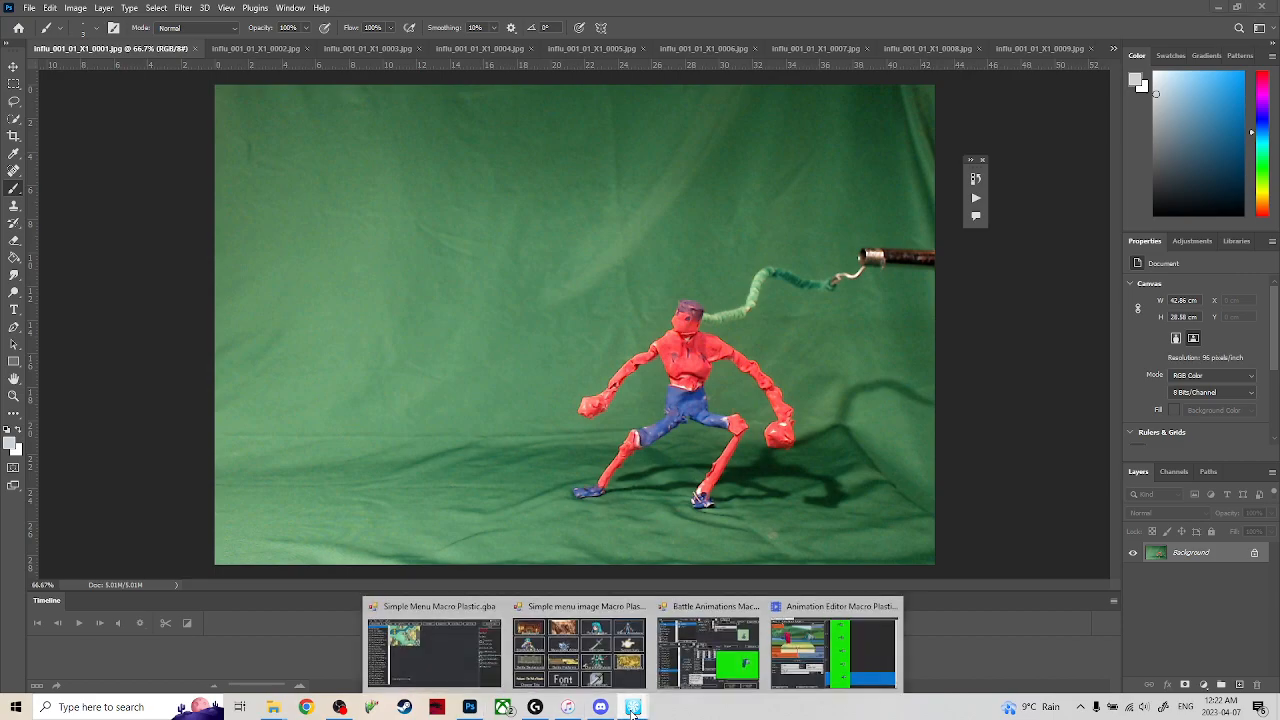
left_click(774, 652)
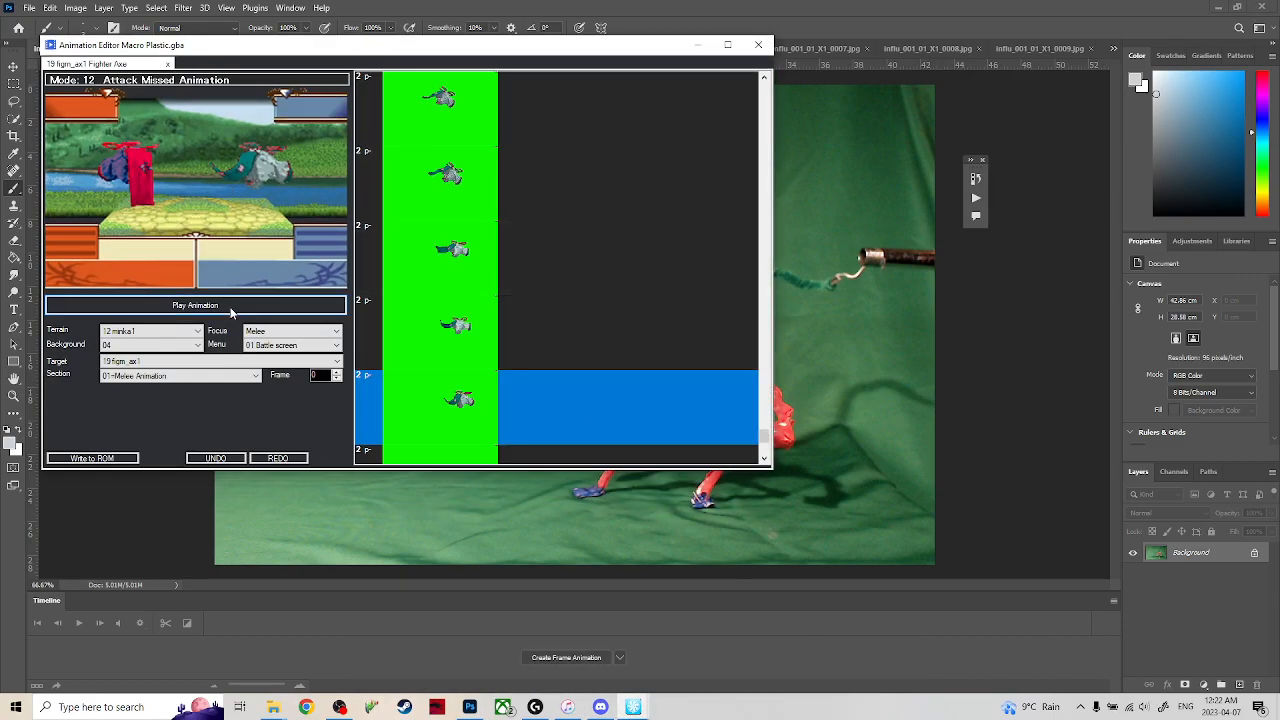
scroll(497, 307, "up", 5)
left_click_drag(764, 397, 763, 85)
left_click(461, 185)
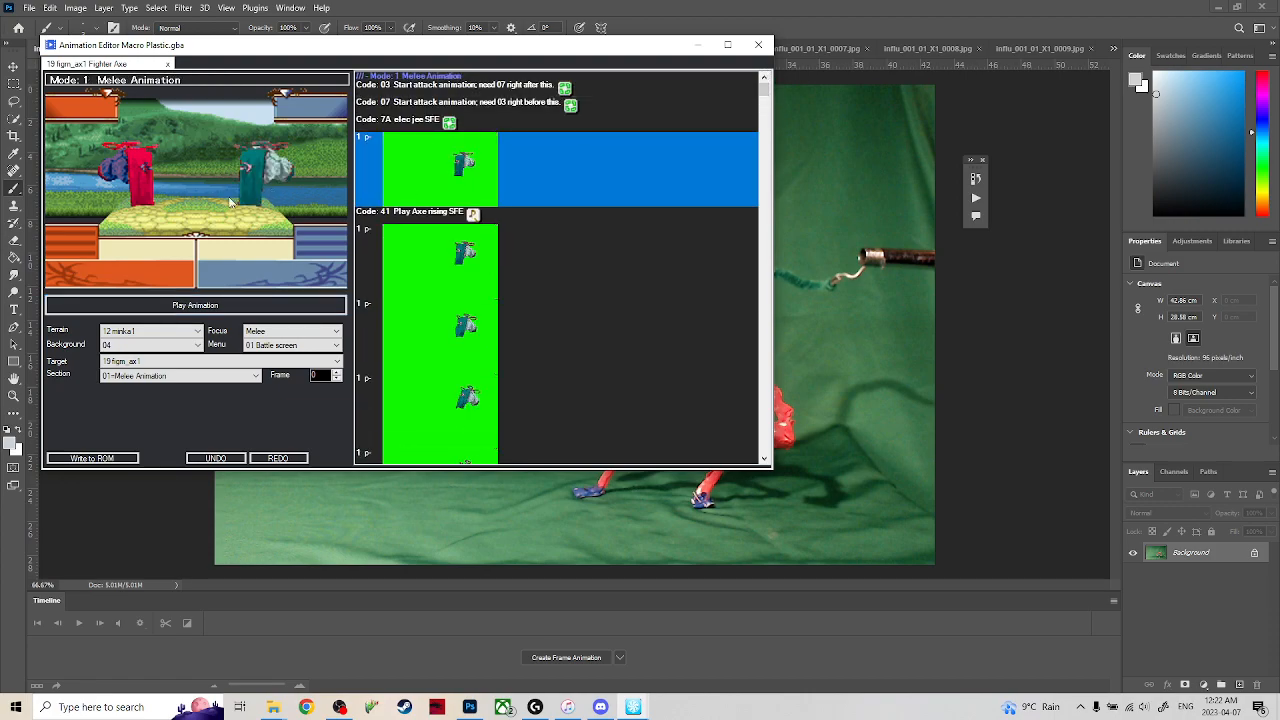
left_click(176, 311)
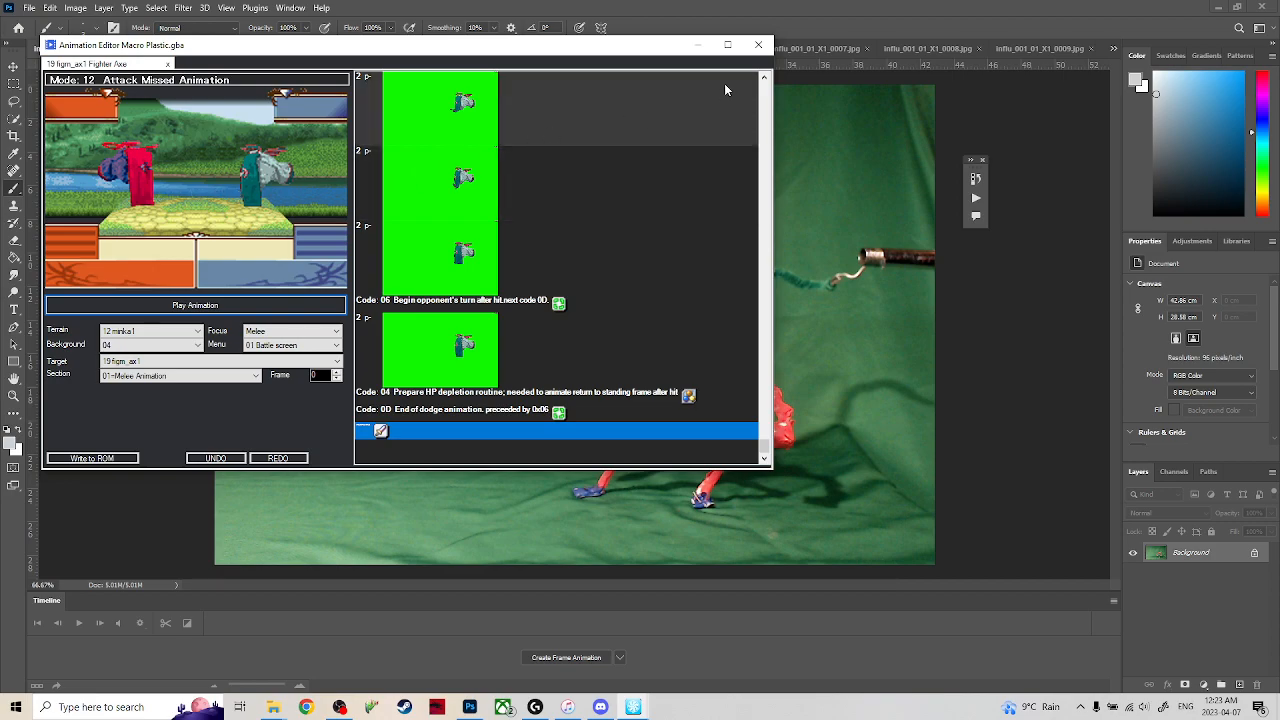
left_click(699, 45)
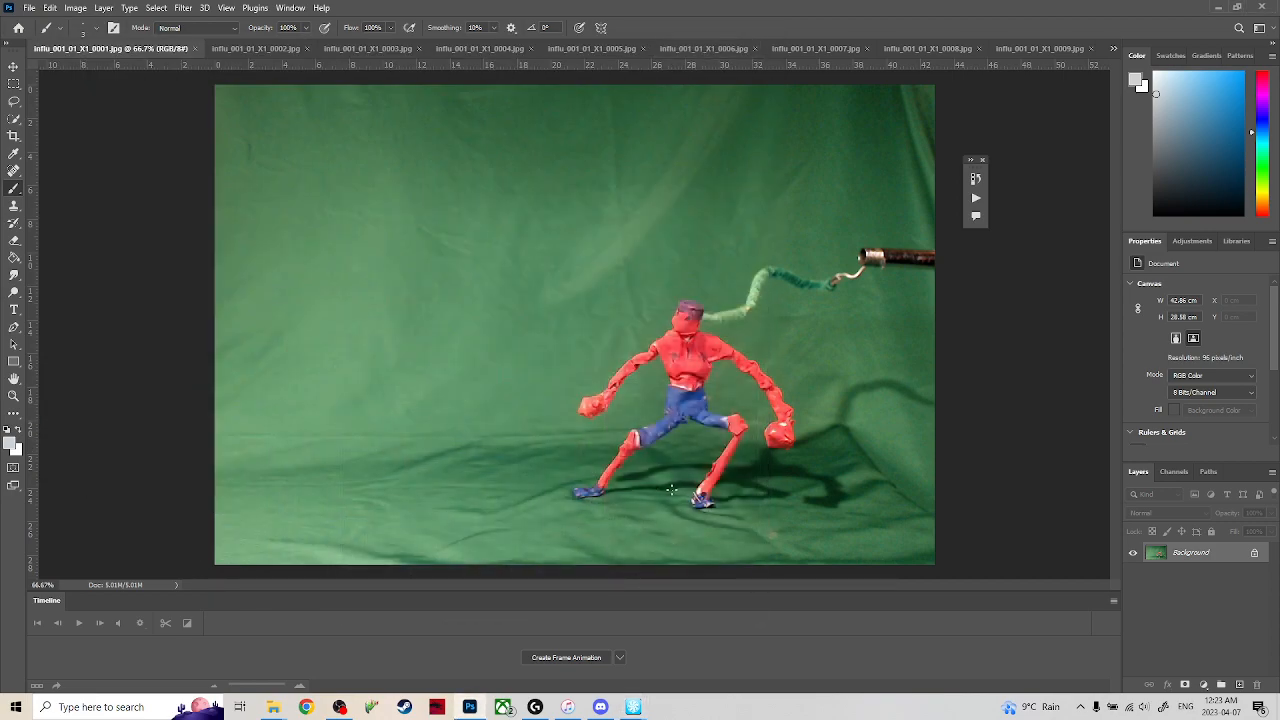
left_click(77, 8)
left_click(99, 384)
left_click(27, 8)
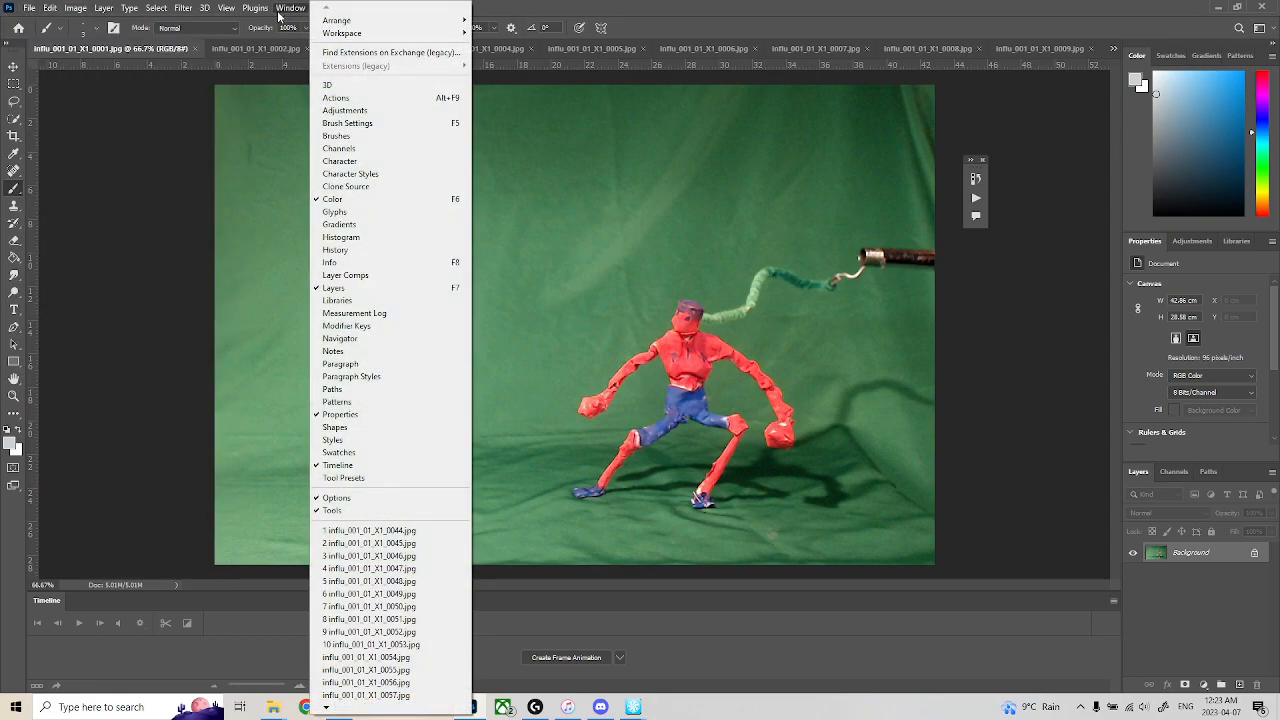
left_click(600, 12)
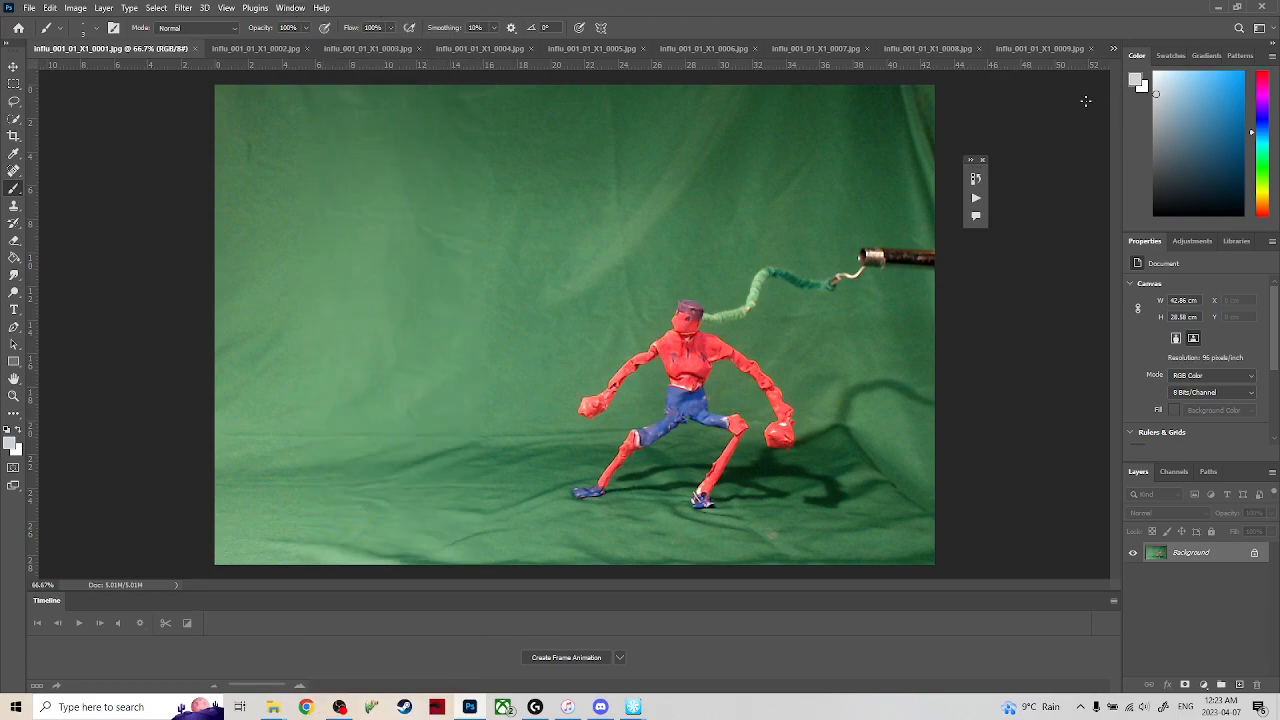
Create a new Photoshop action set named influ.
left_click(290, 9)
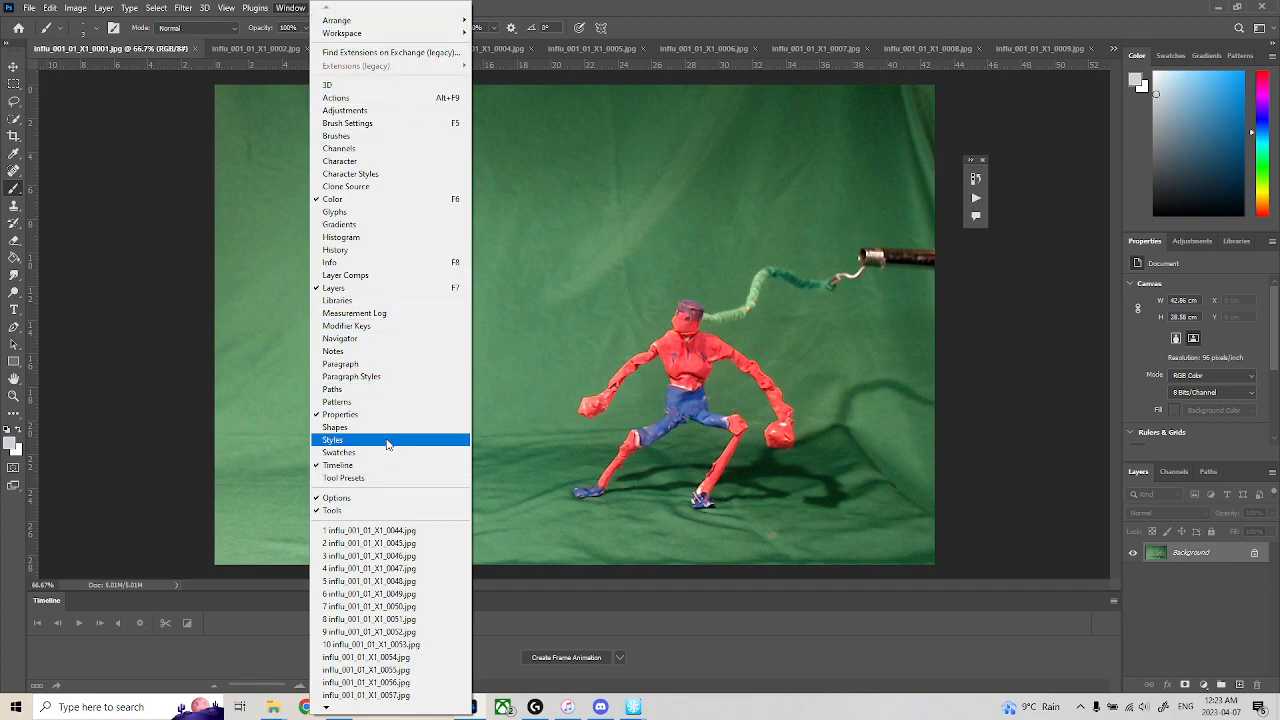
left_click(367, 98)
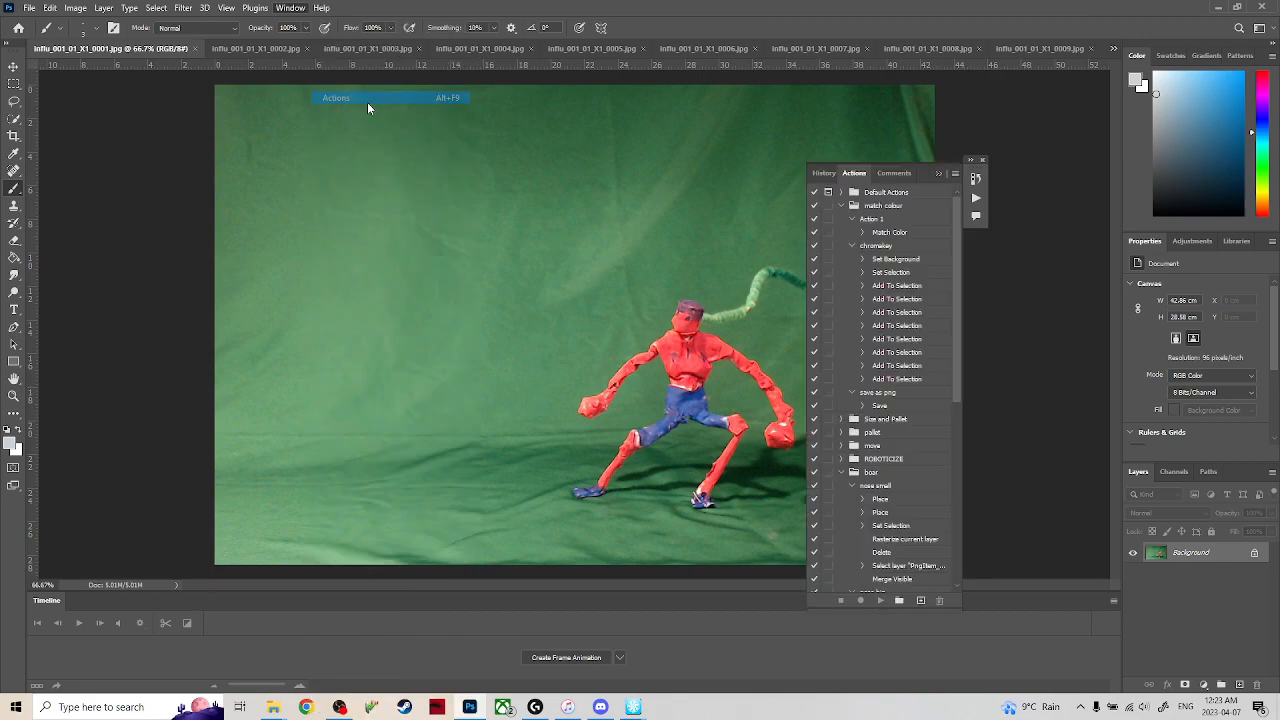
left_click(899, 601)
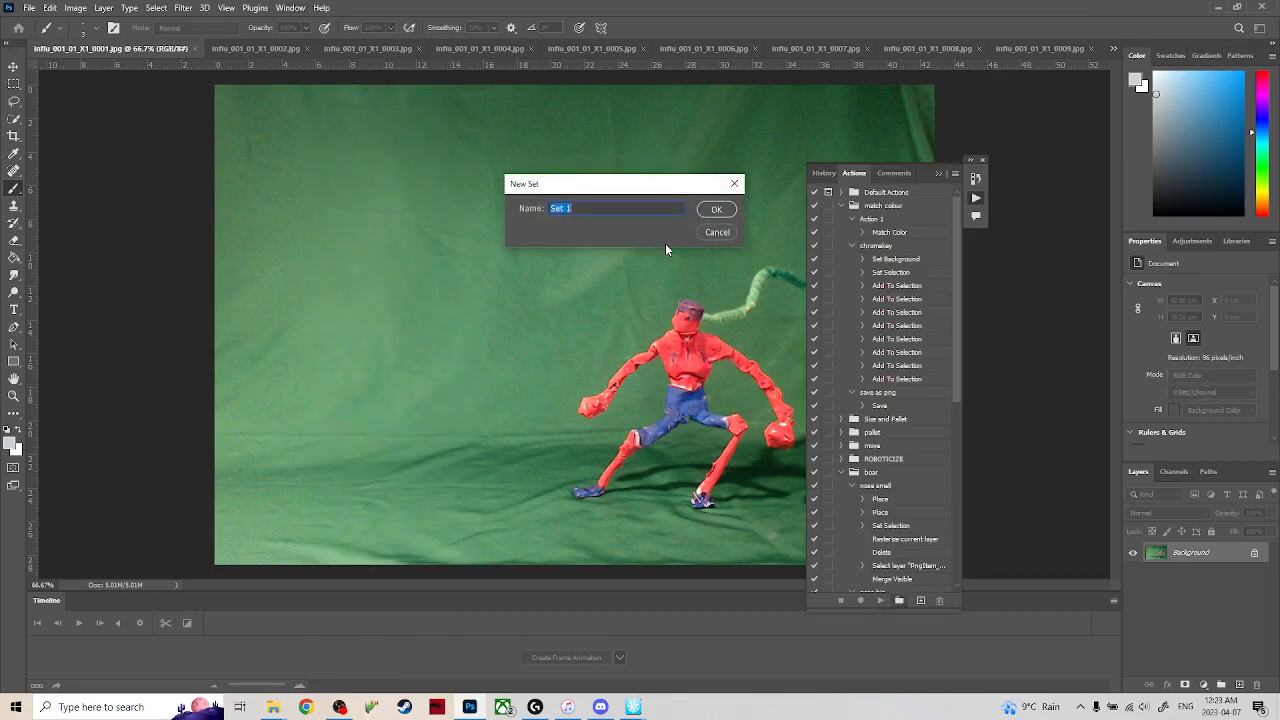
type("influ")
key("Return")
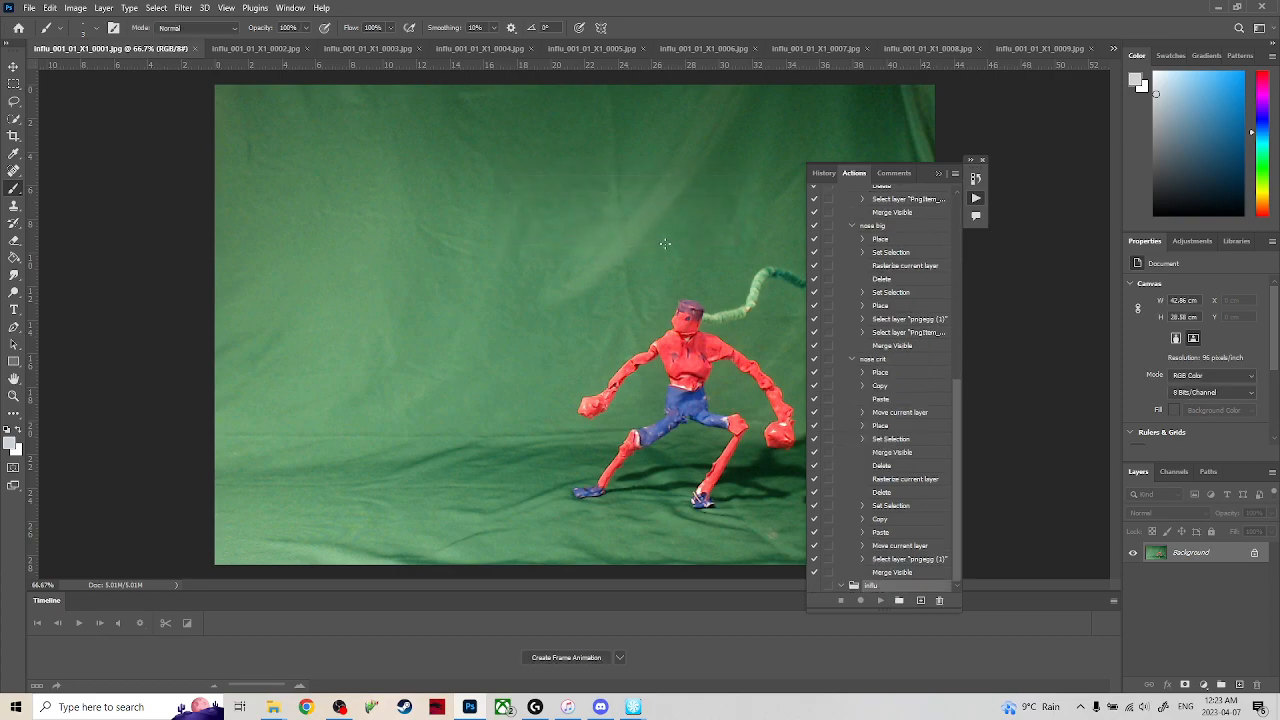
Start recording an action named "adjustments and keying" in the influ set, and move the actions list clear of the figure.
left_click(919, 601)
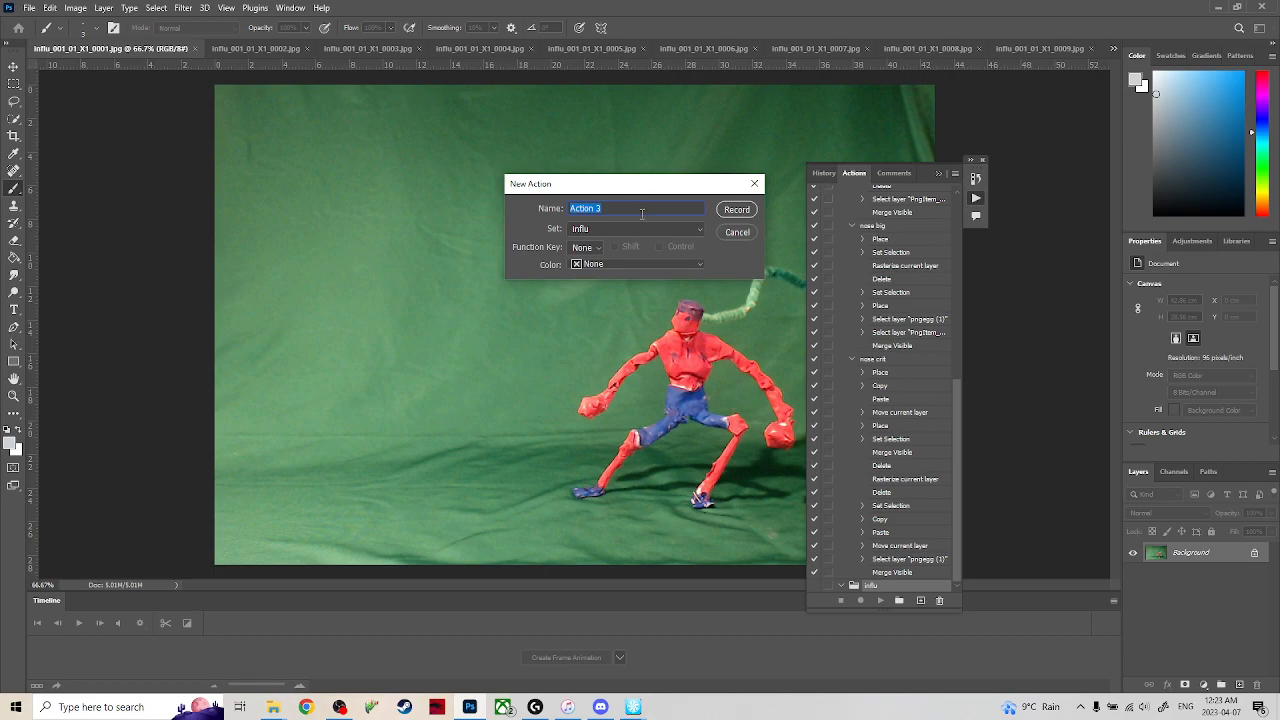
key("BackSpace")
key("Return")
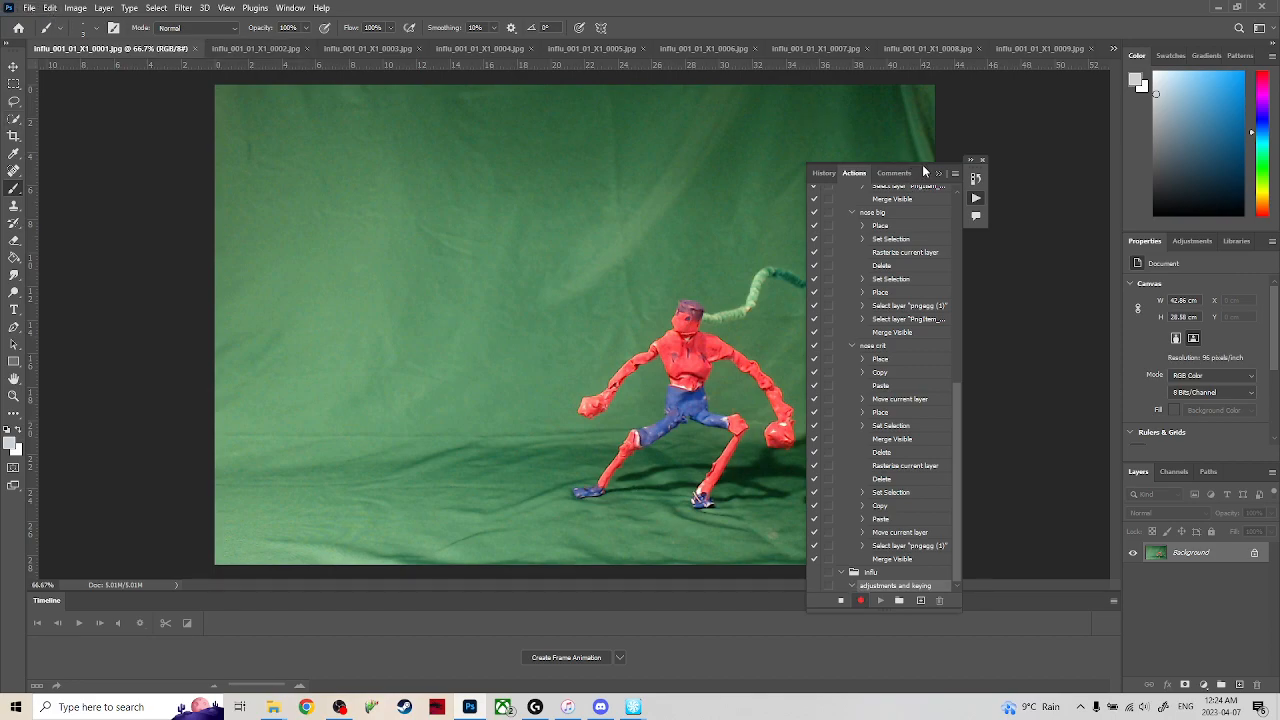
left_click_drag(927, 175, 1088, 155)
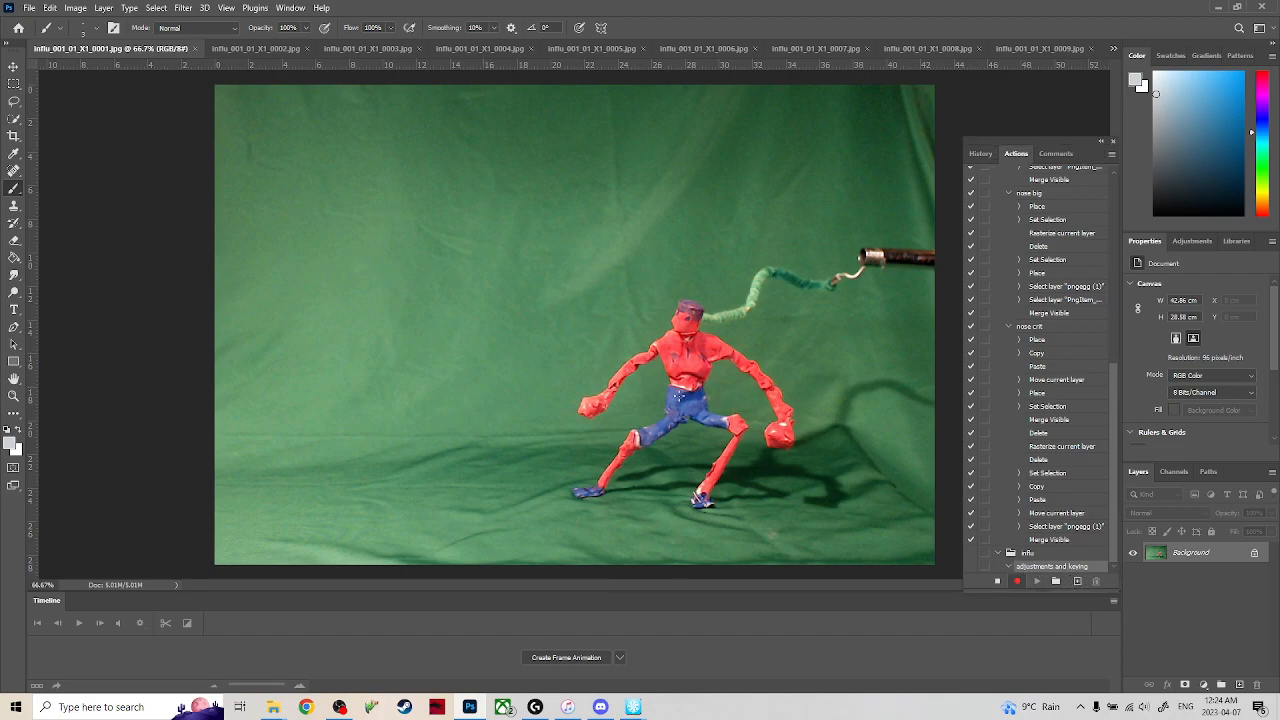
Record Auto Tone, Auto Contrast and Auto Color corrections on frame 0001 in the new action.
left_click(75, 8)
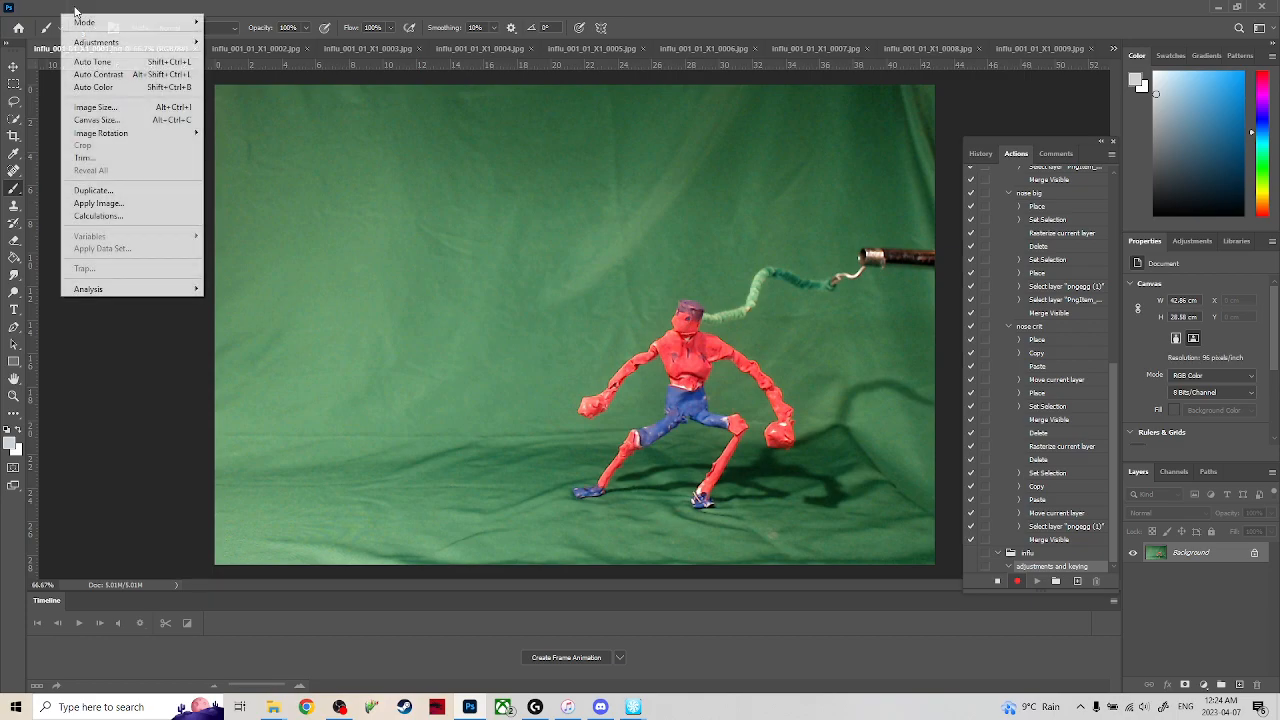
left_click(124, 65)
left_click(76, 9)
left_click(98, 87)
left_click(75, 8)
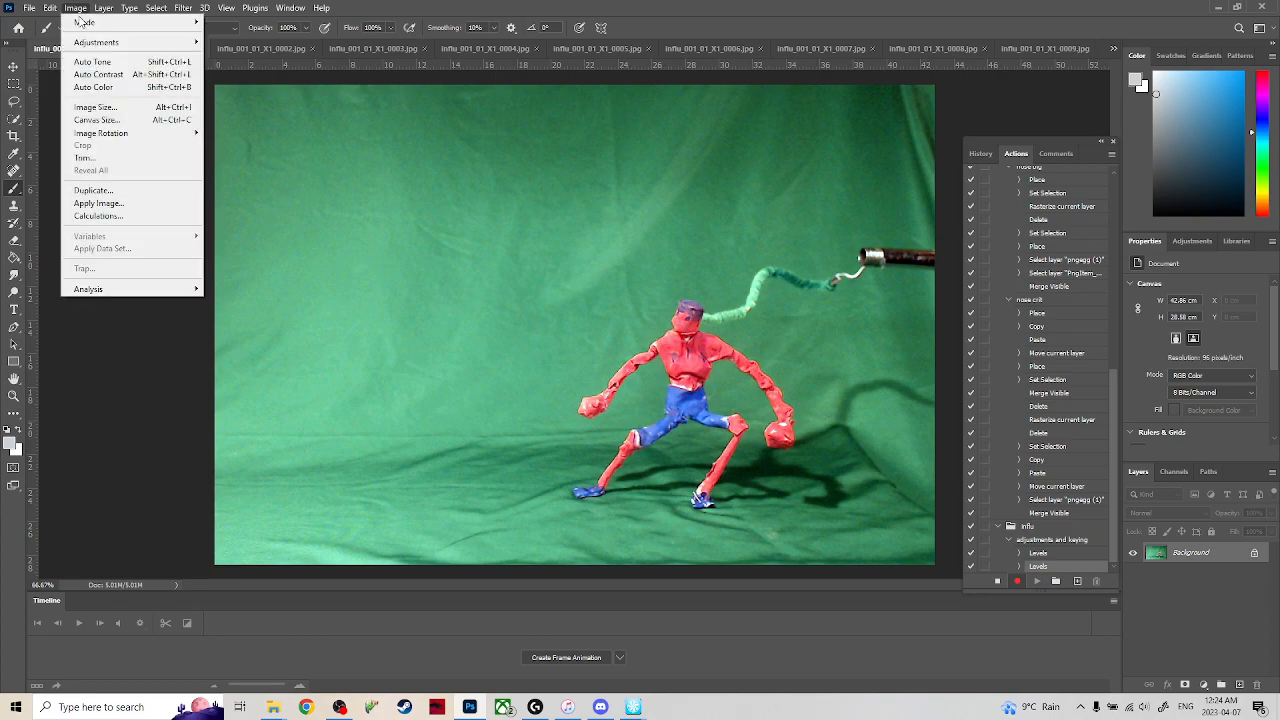
left_click(121, 88)
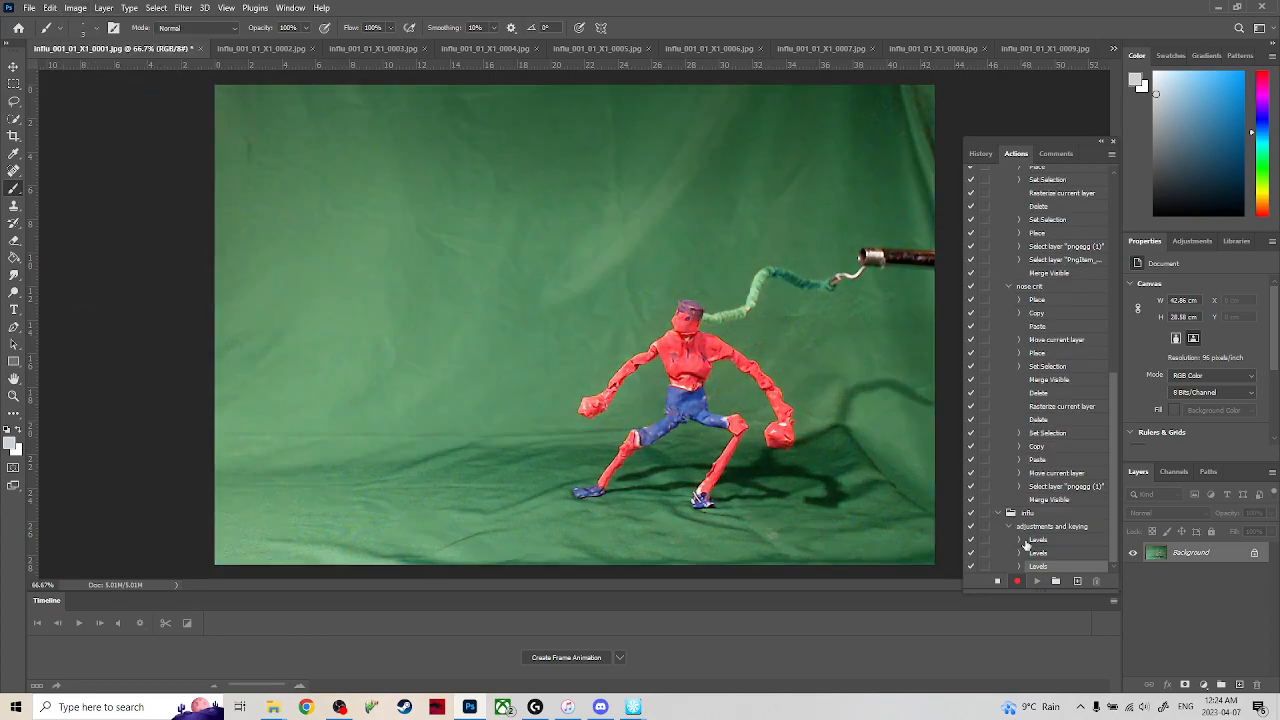
Stop recording and delete the three recorded Levels commands from the adjustments and keying action.
left_click(1051, 542, "shift")
left_click(997, 582)
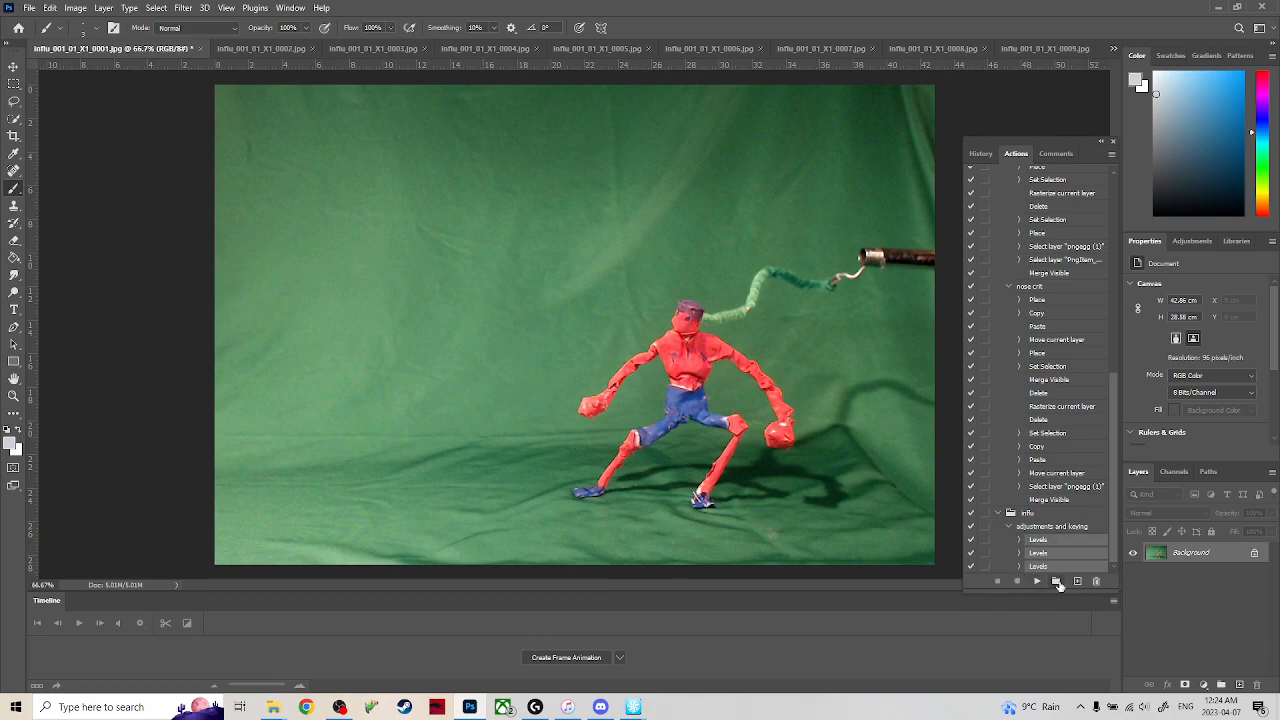
left_click(1096, 581)
left_click(586, 267)
Resume recording and try a Hue/Saturation adjustment on frame 0001 with saturation +18 and lightness -5.
left_click(1017, 581)
left_click(103, 8)
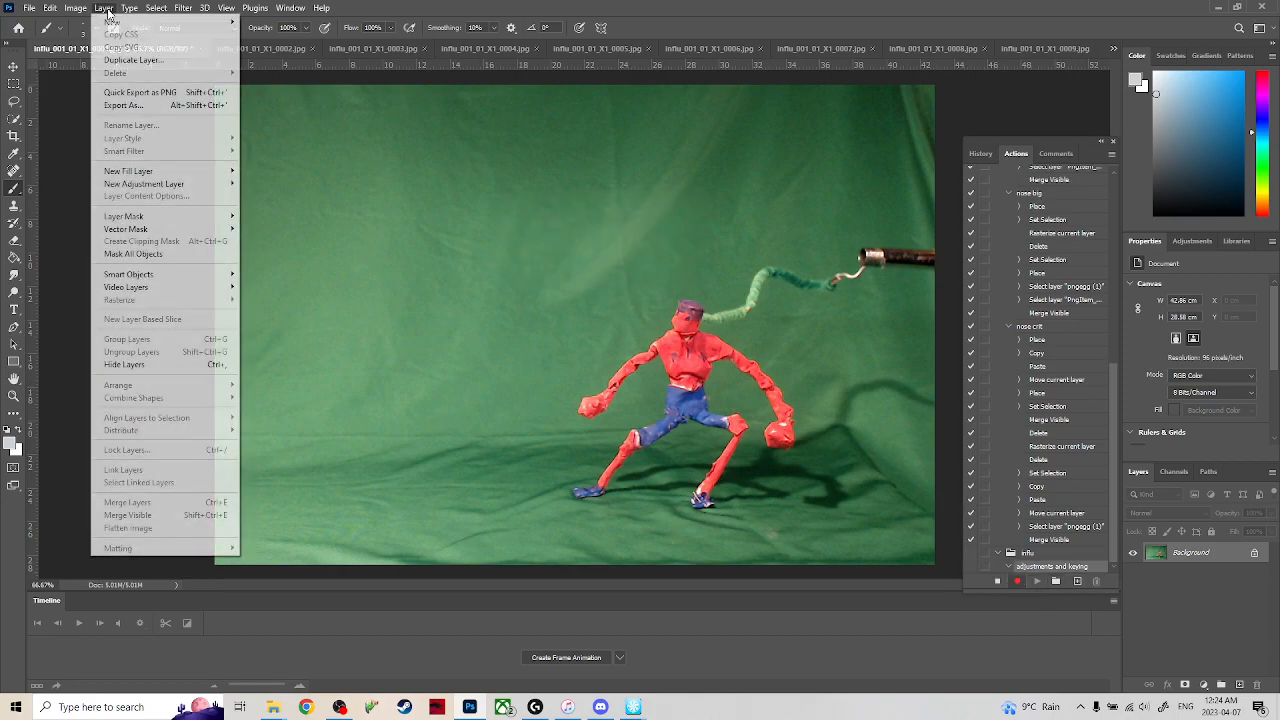
mouse_move(76, 8)
mouse_move(100, 41)
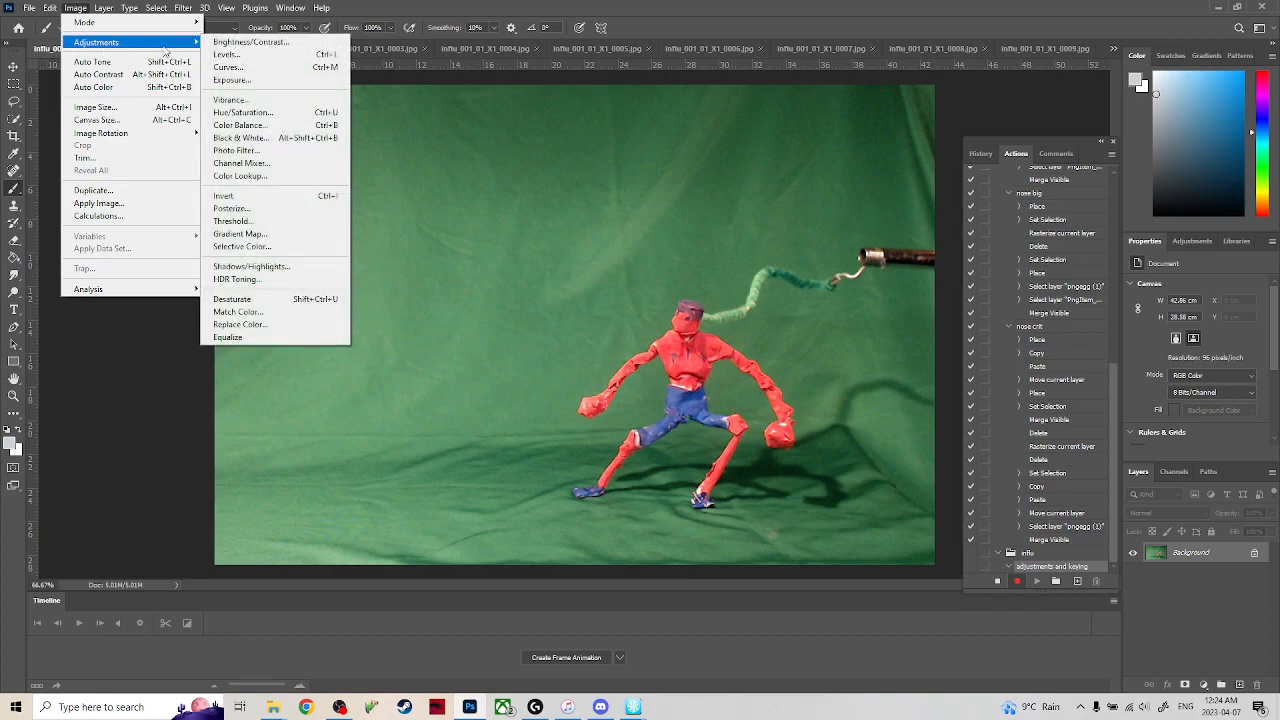
left_click(283, 112)
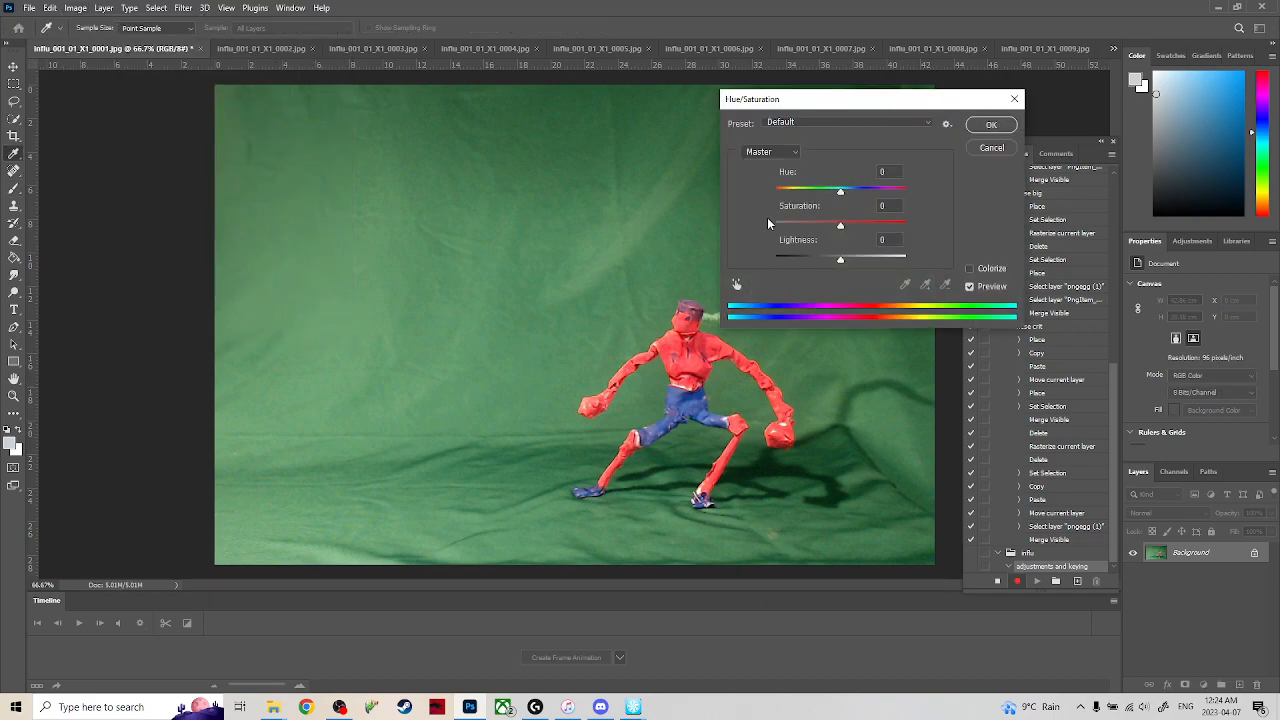
mouse_move(840, 226)
left_mouse_down()
mouse_move(868, 228)
mouse_move(853, 228)
left_mouse_up()
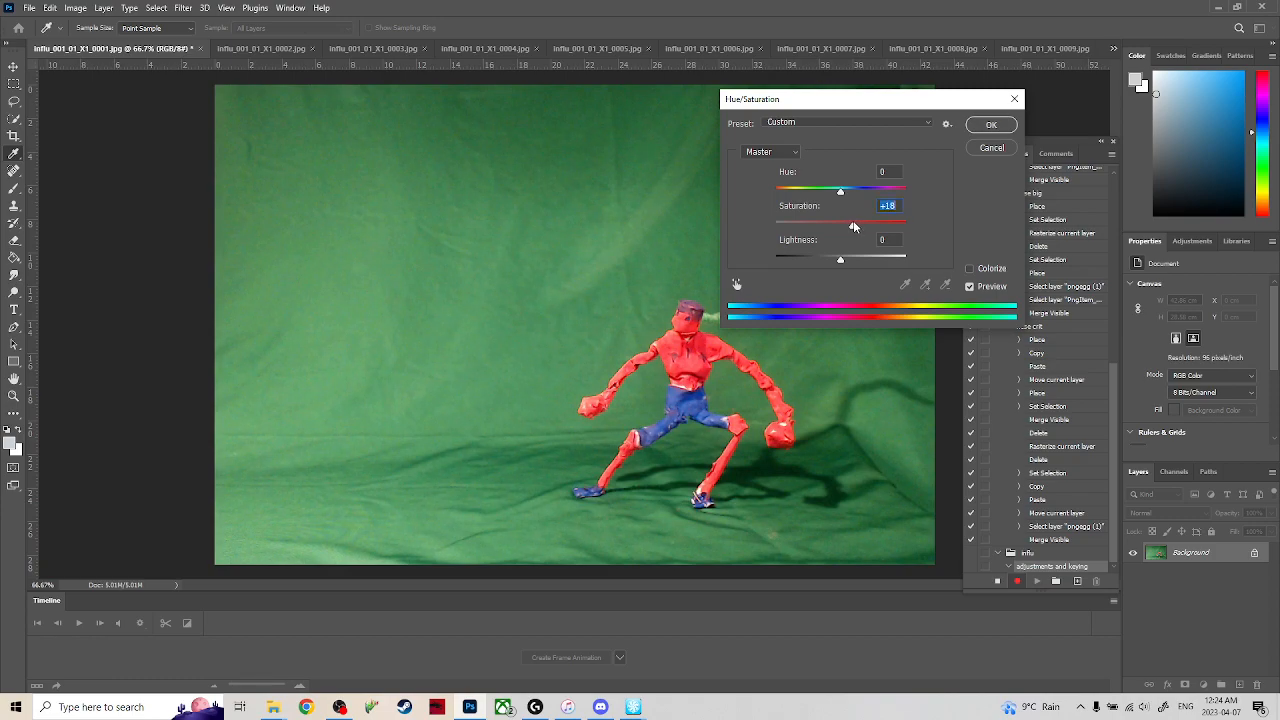
left_click_drag(846, 257, 833, 260)
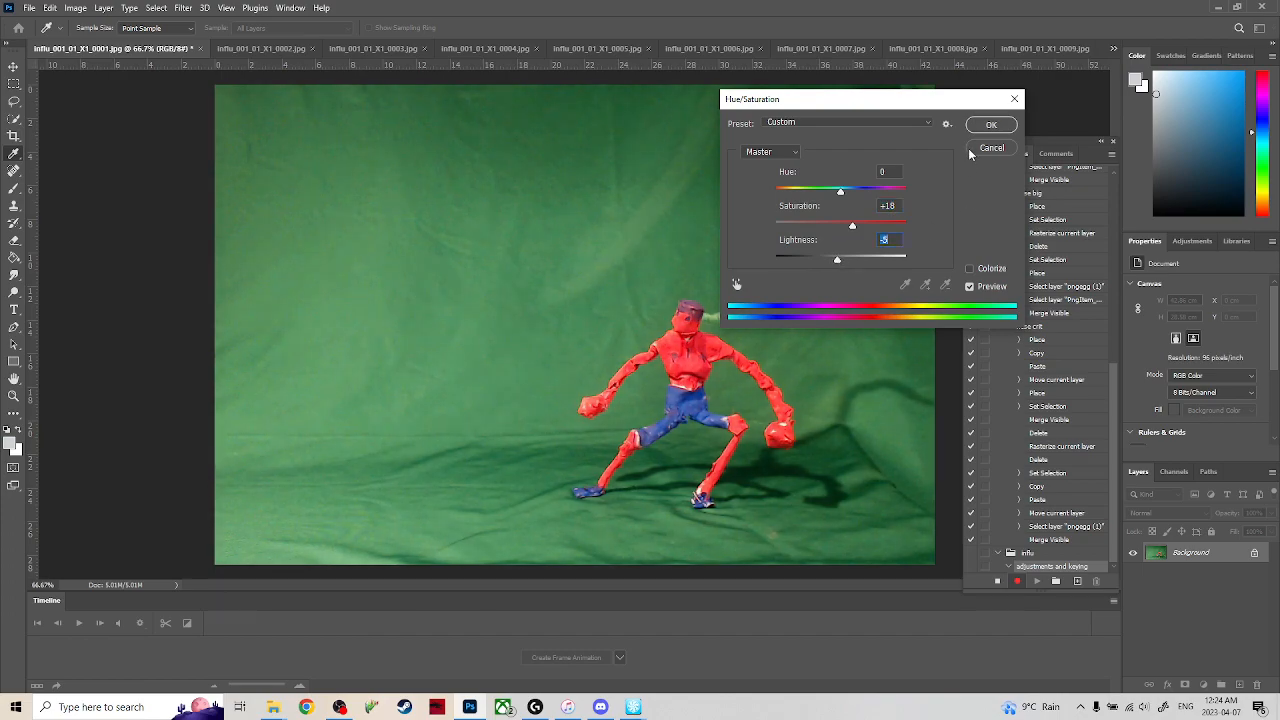
left_click(991, 124)
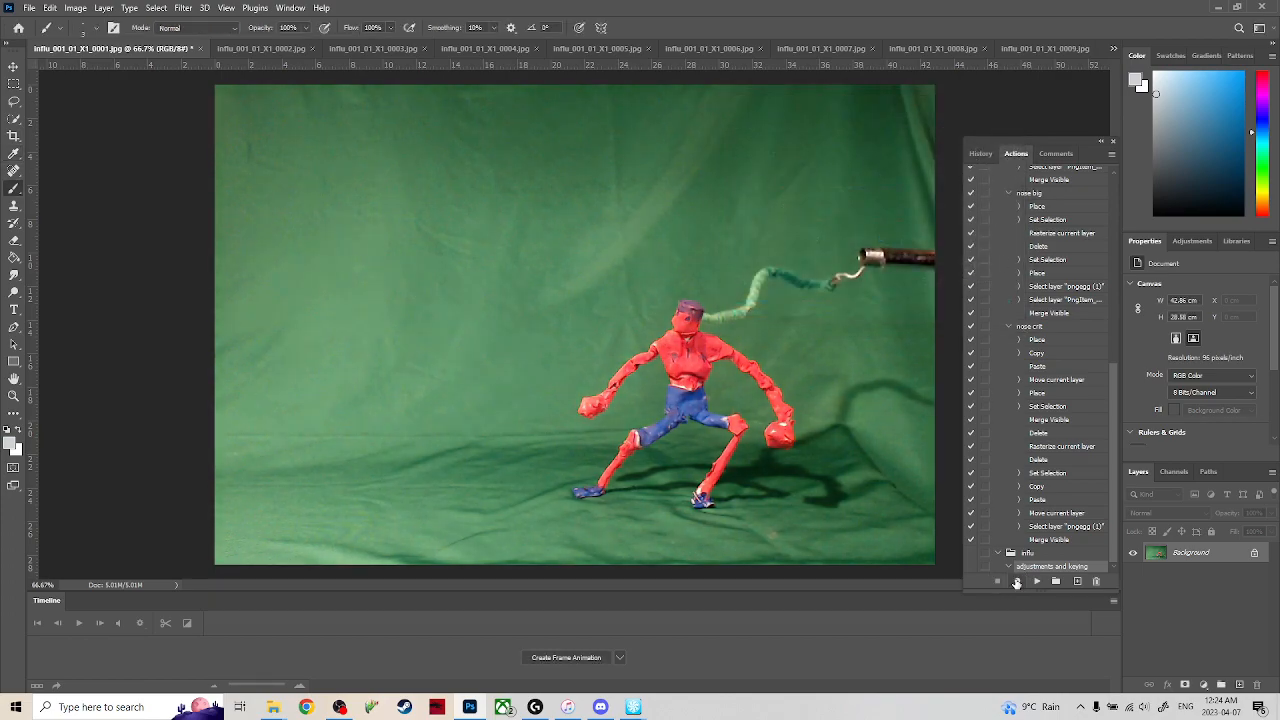
Delete the empty adjustments and keying action from the influ set.
left_click(997, 580)
left_click(1096, 581)
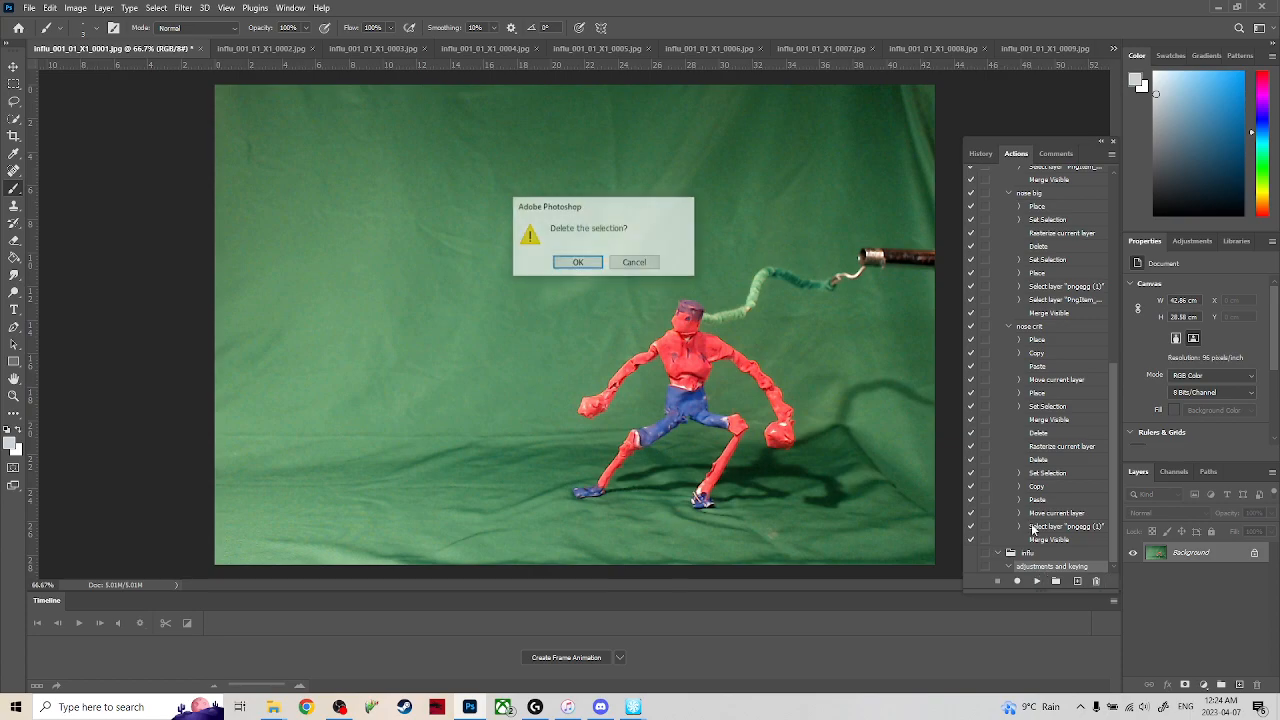
left_click(577, 262)
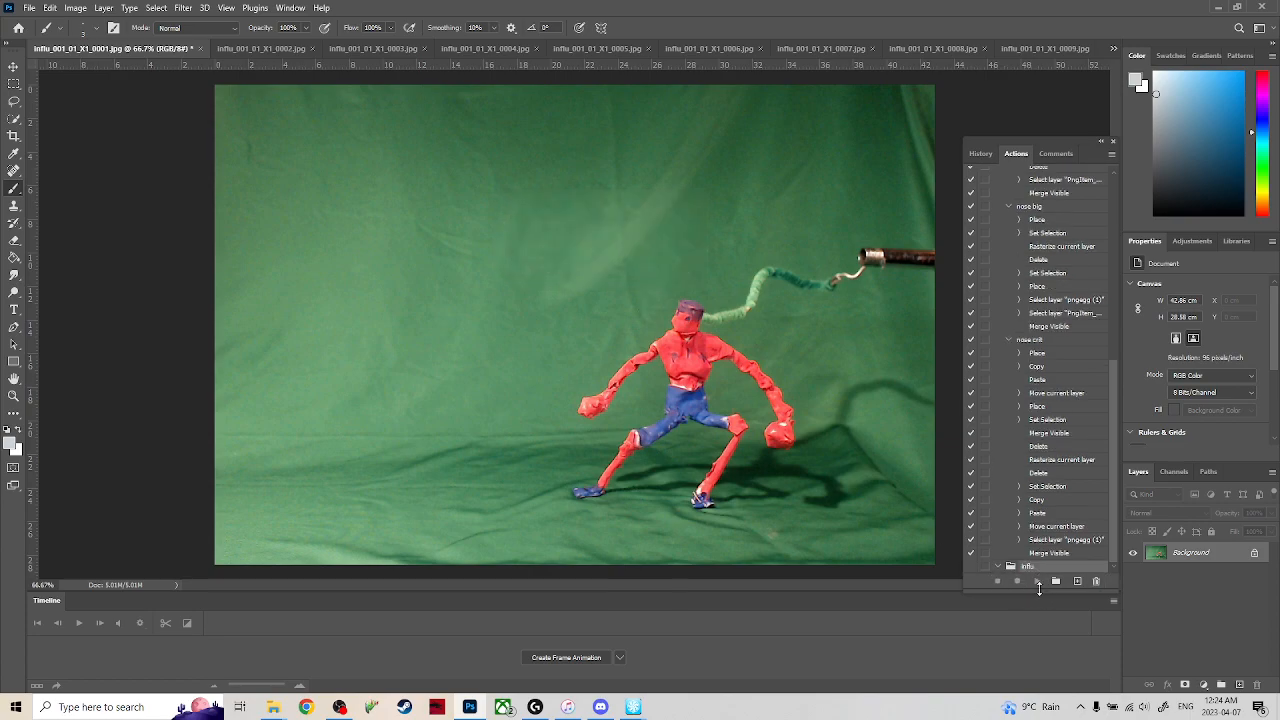
Start recording a new action named adjustent in the influ set.
left_click(1077, 582)
left_click(736, 231)
left_click(1077, 581)
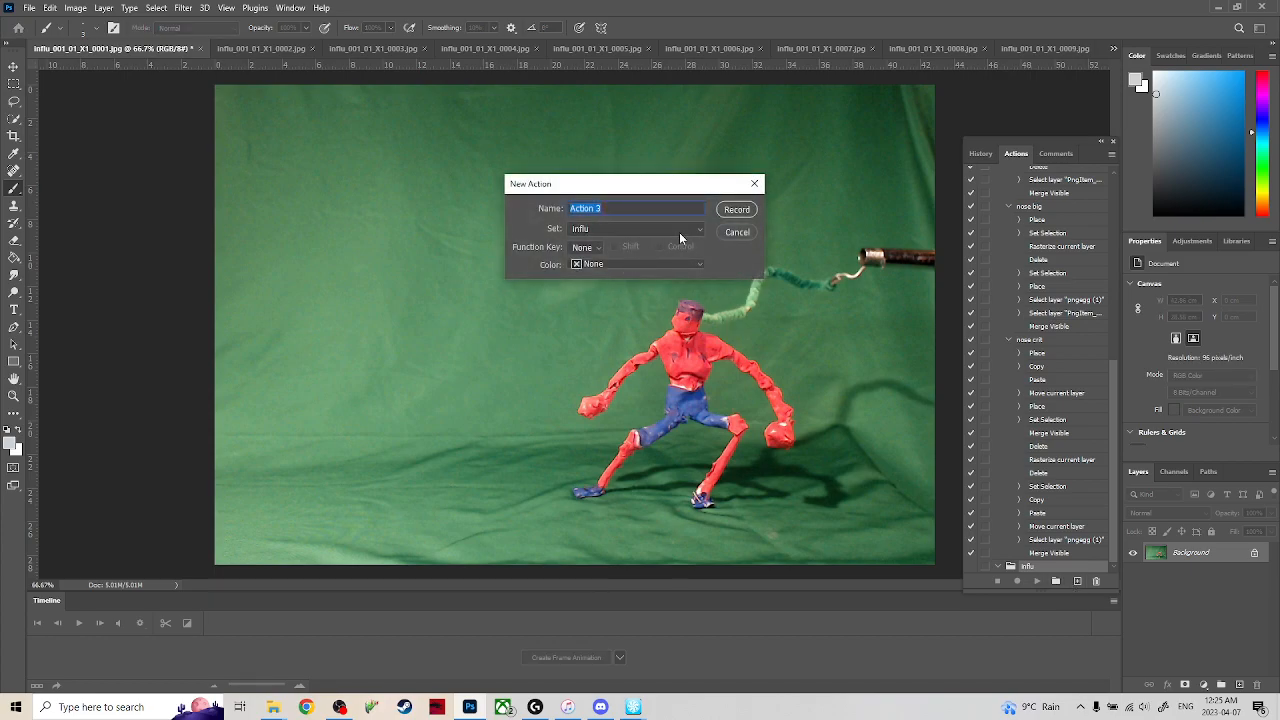
key("BackSpace")
type("adjustemnt")
key("Return")
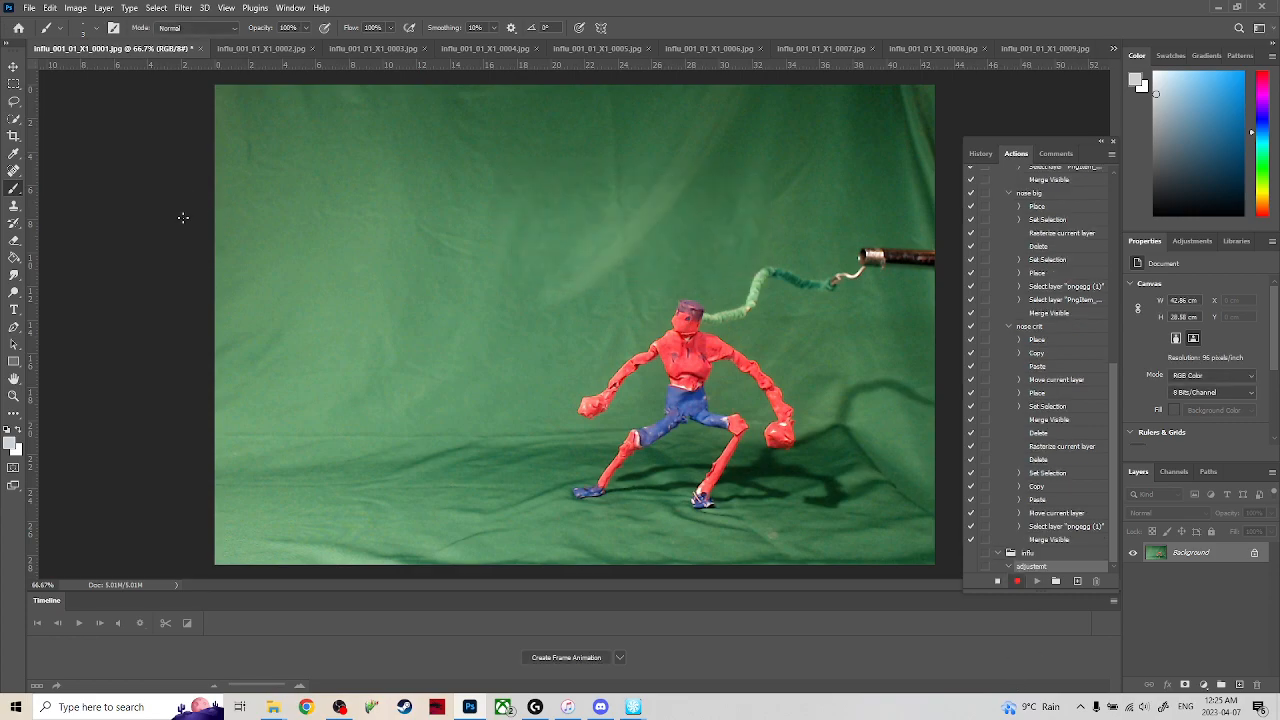
Record a Brightness/Contrast adjustment on frame 0001 with brightness 12 and contrast 61.
left_click(105, 9)
mouse_move(79, 12)
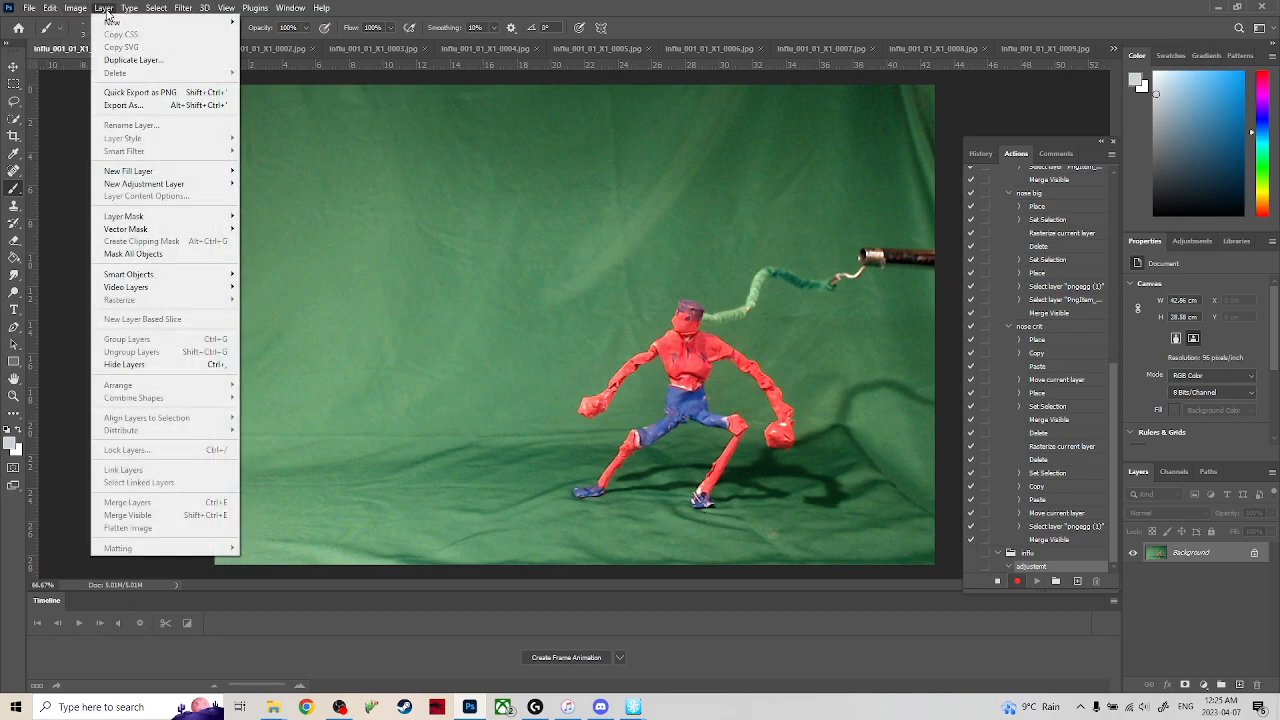
left_click(104, 9)
left_click(78, 10)
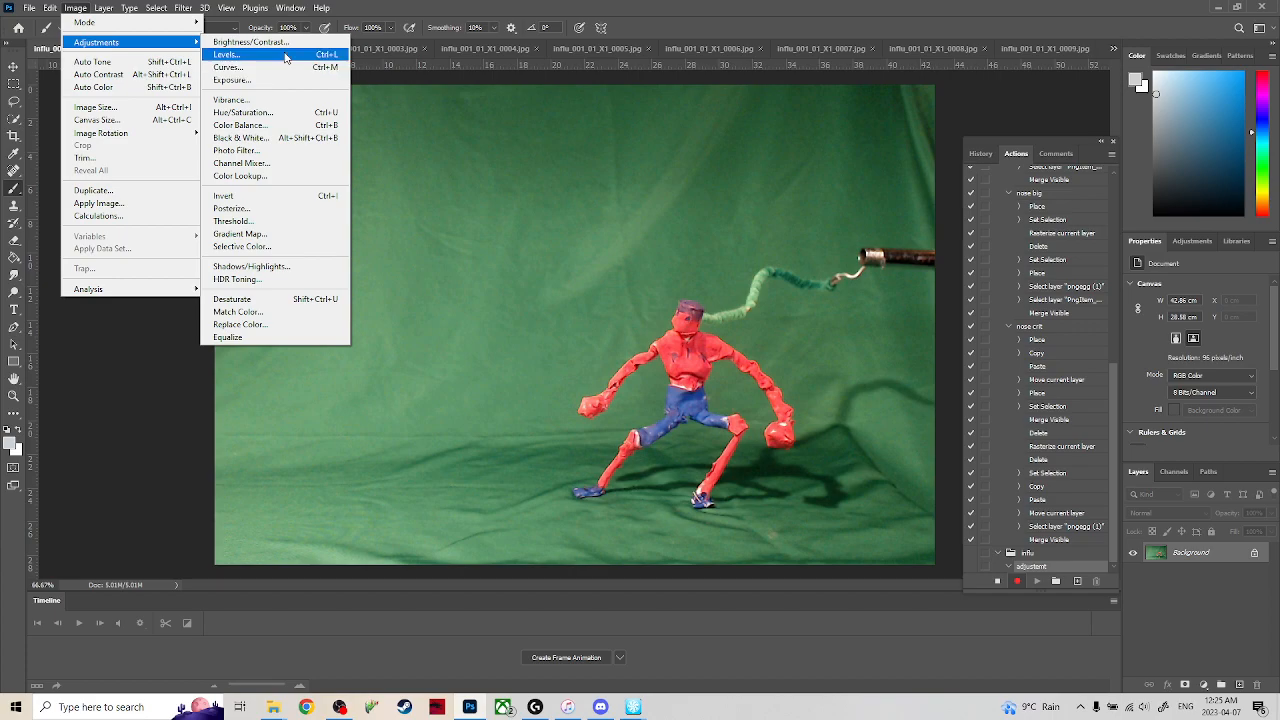
left_click(250, 42)
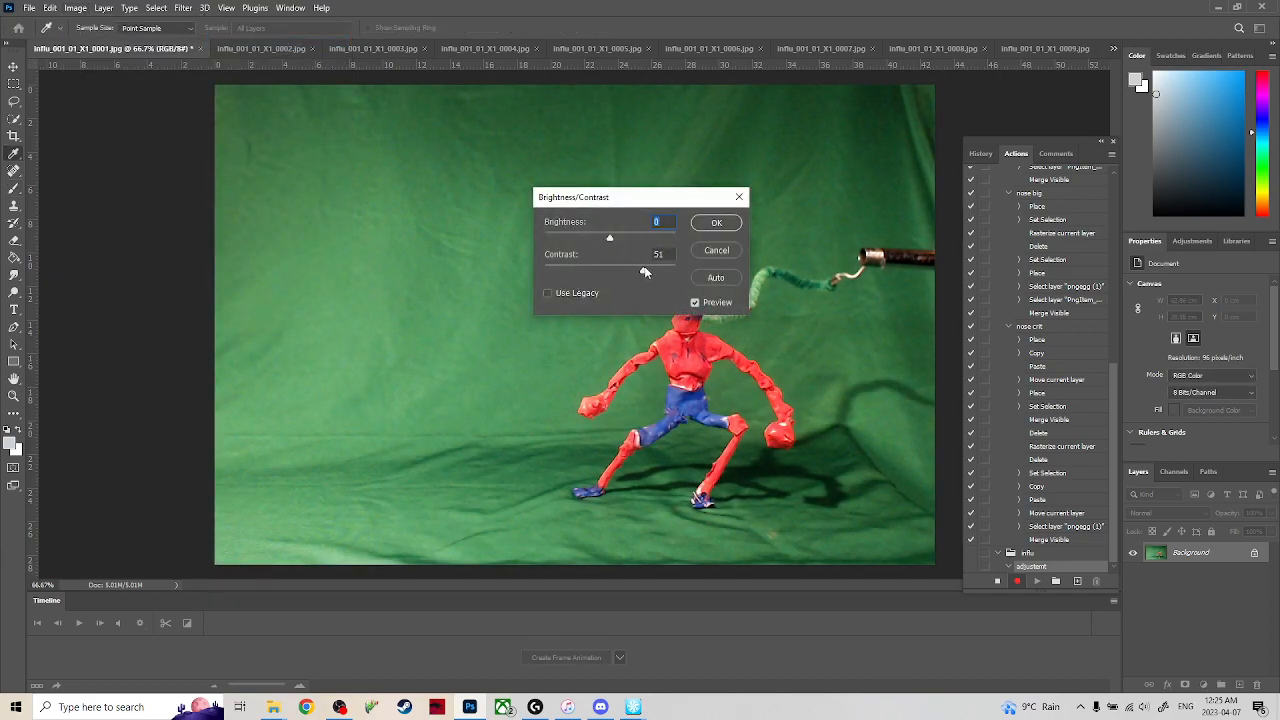
left_click(619, 237)
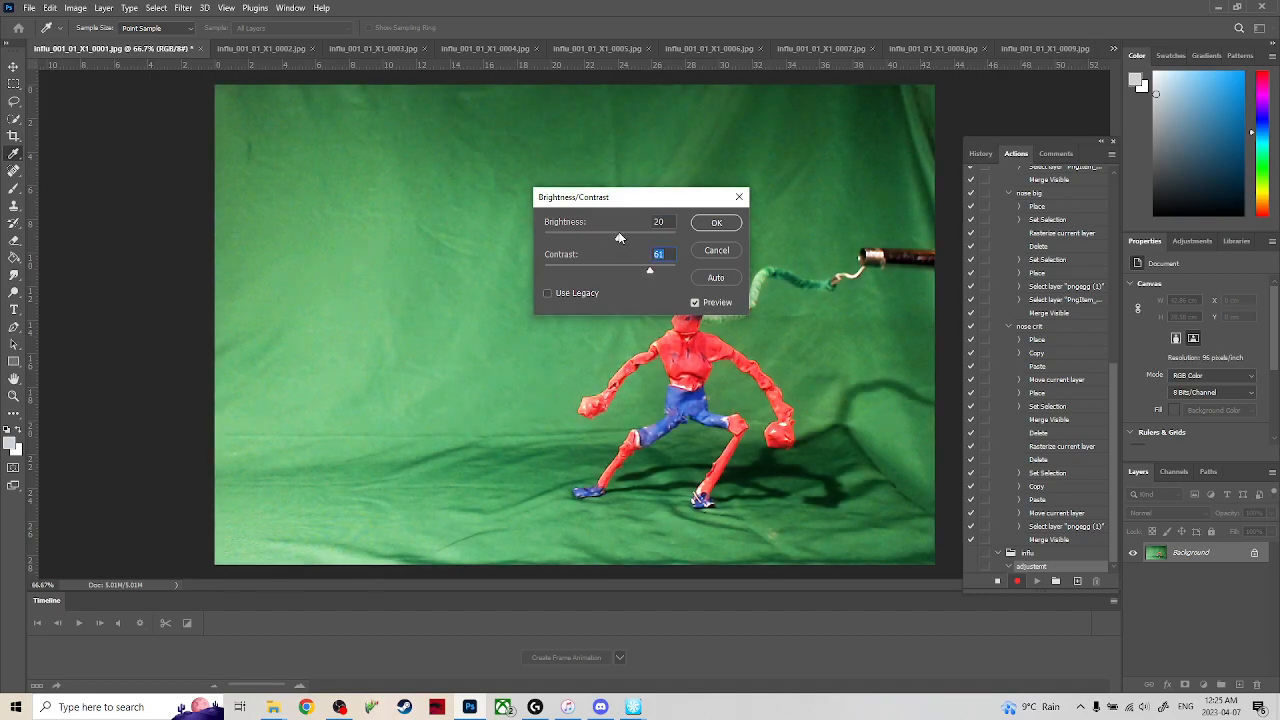
left_click_drag(617, 237, 402, 136)
key("shift+Tab")
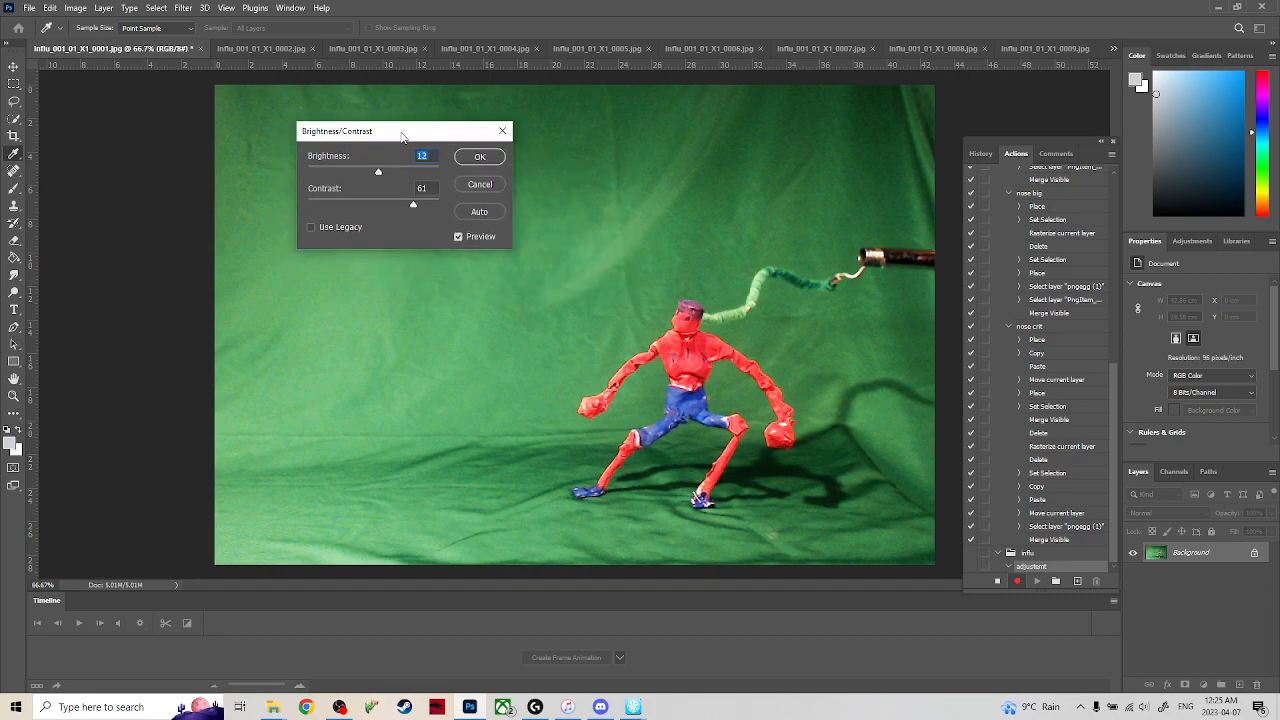
left_click(480, 158)
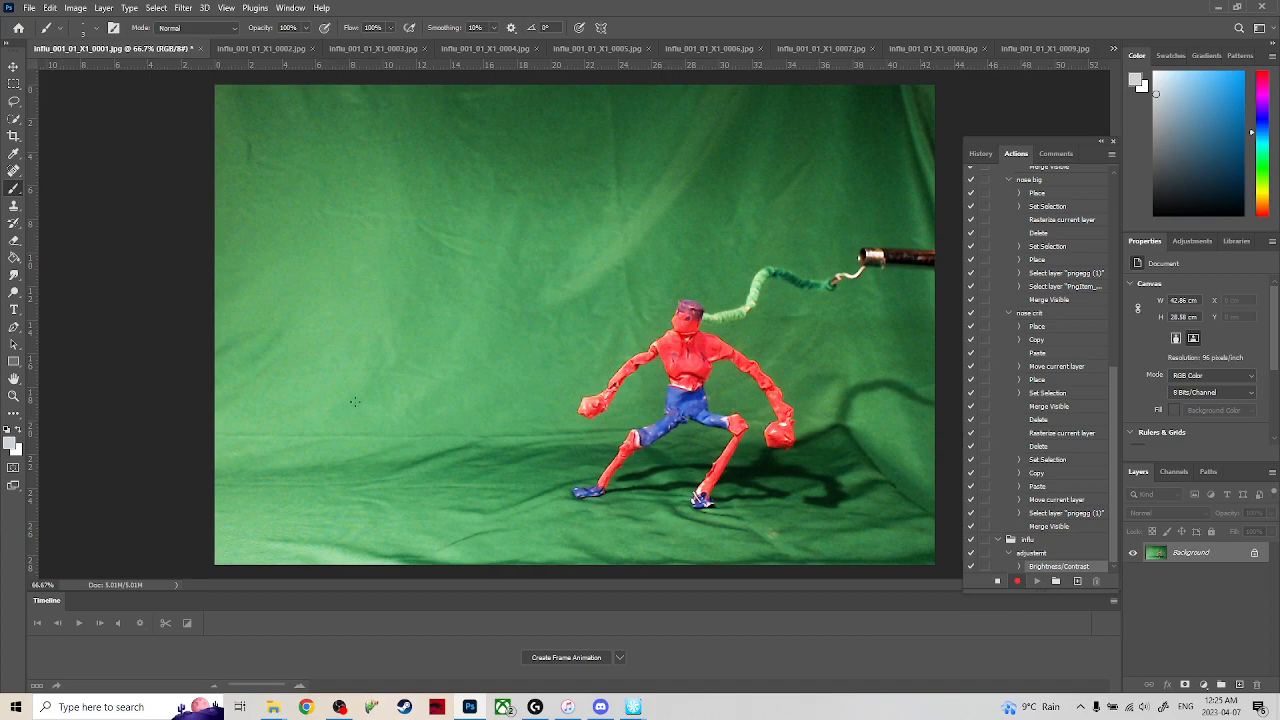
Try selecting the green backdrop with the Quick Selection tool, and clear the selection.
left_click(18, 121)
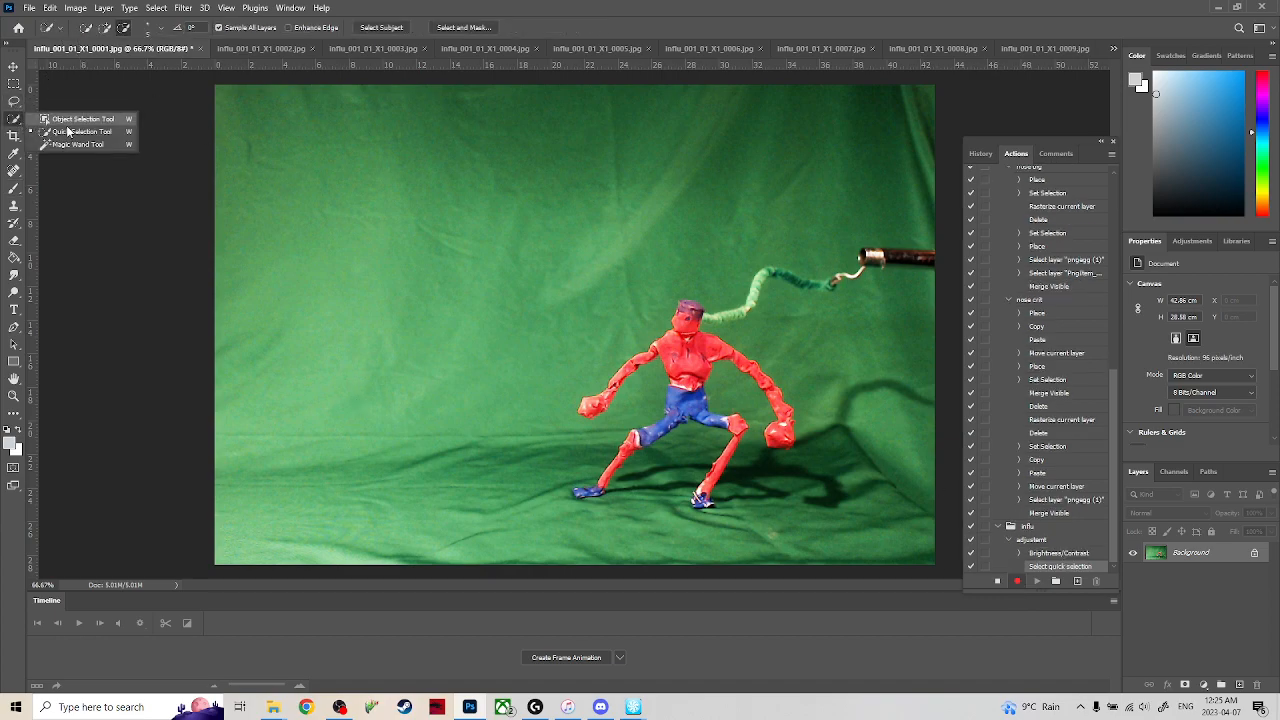
left_click(64, 133)
mouse_move(264, 511)
left_mouse_down()
mouse_move(258, 298)
mouse_move(419, 137)
left_mouse_up()
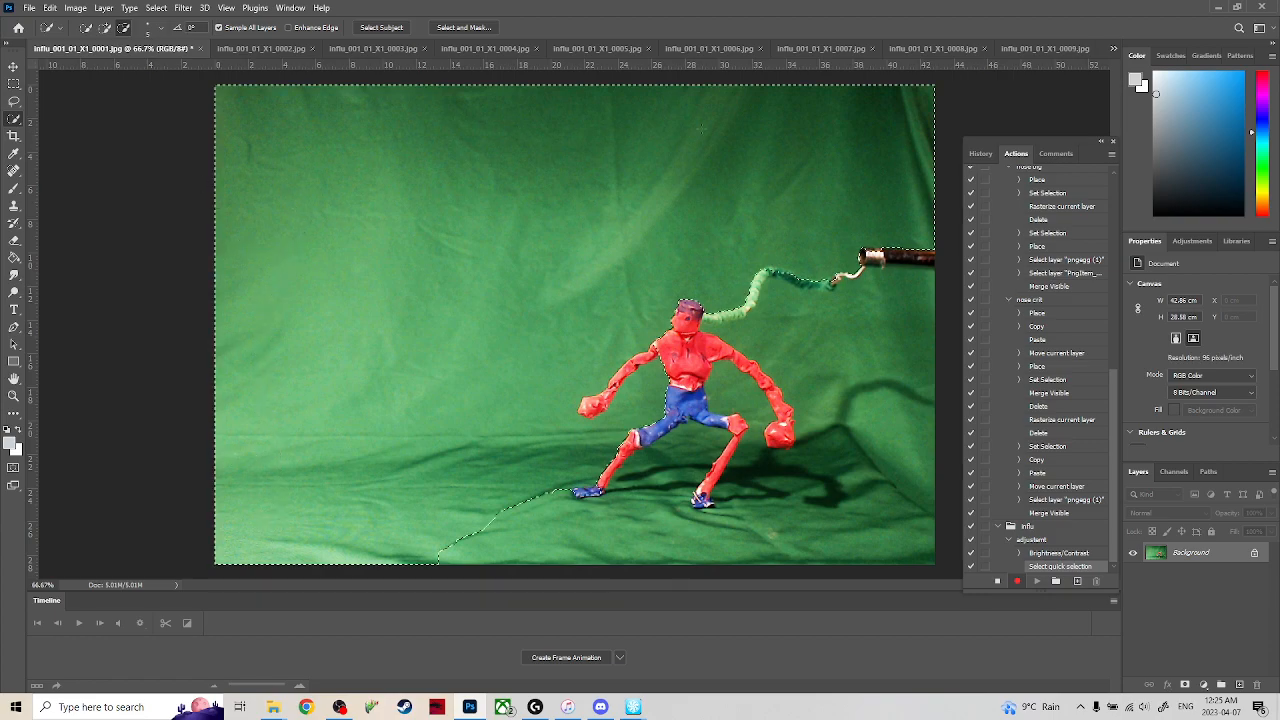
key("ctrl+d")
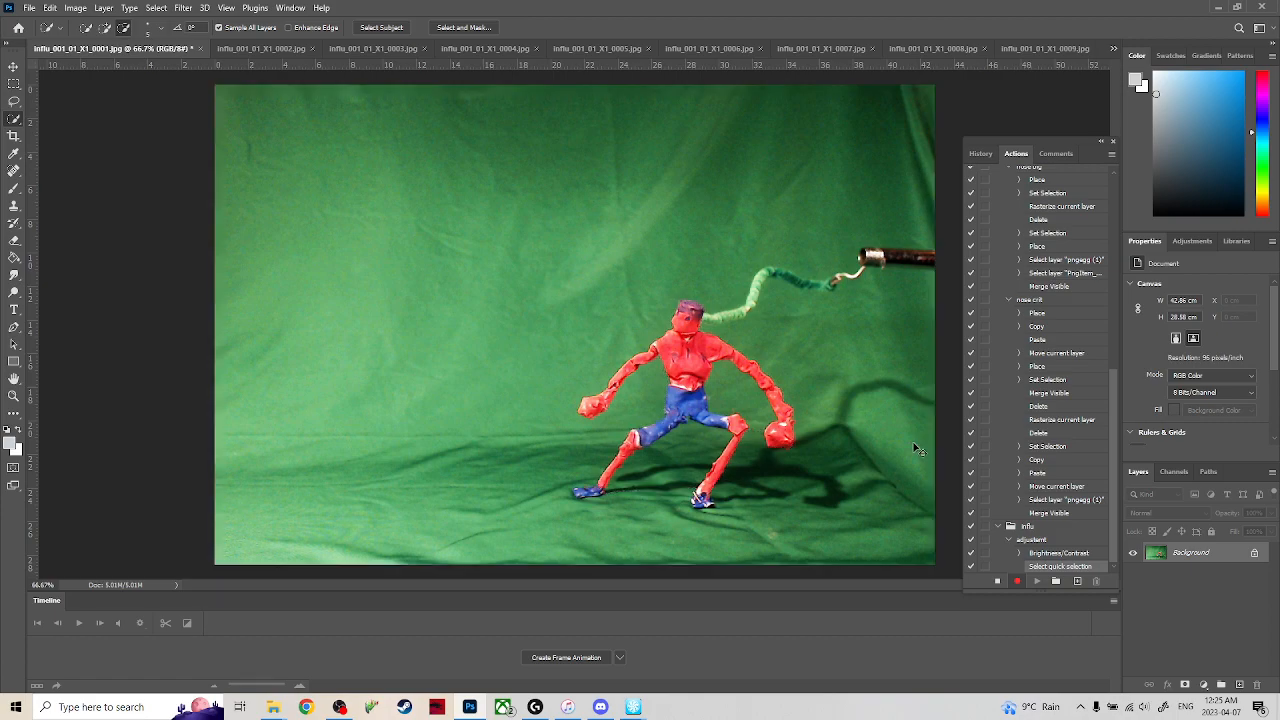
Try selecting the backdrop with the contiguous Magic Wand at tolerance 30 and 100, clearing the selection each time.
right_click(14, 127)
left_click(47, 150)
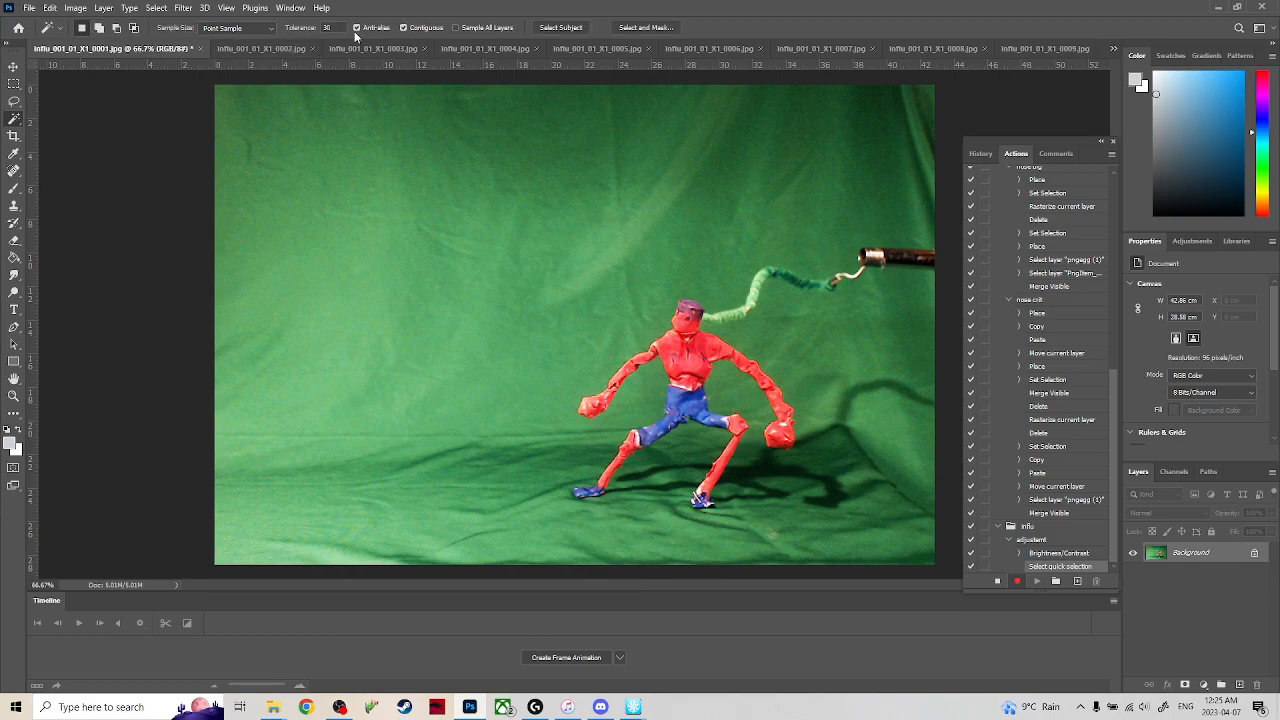
left_click(385, 187)
key("ctrl+d")
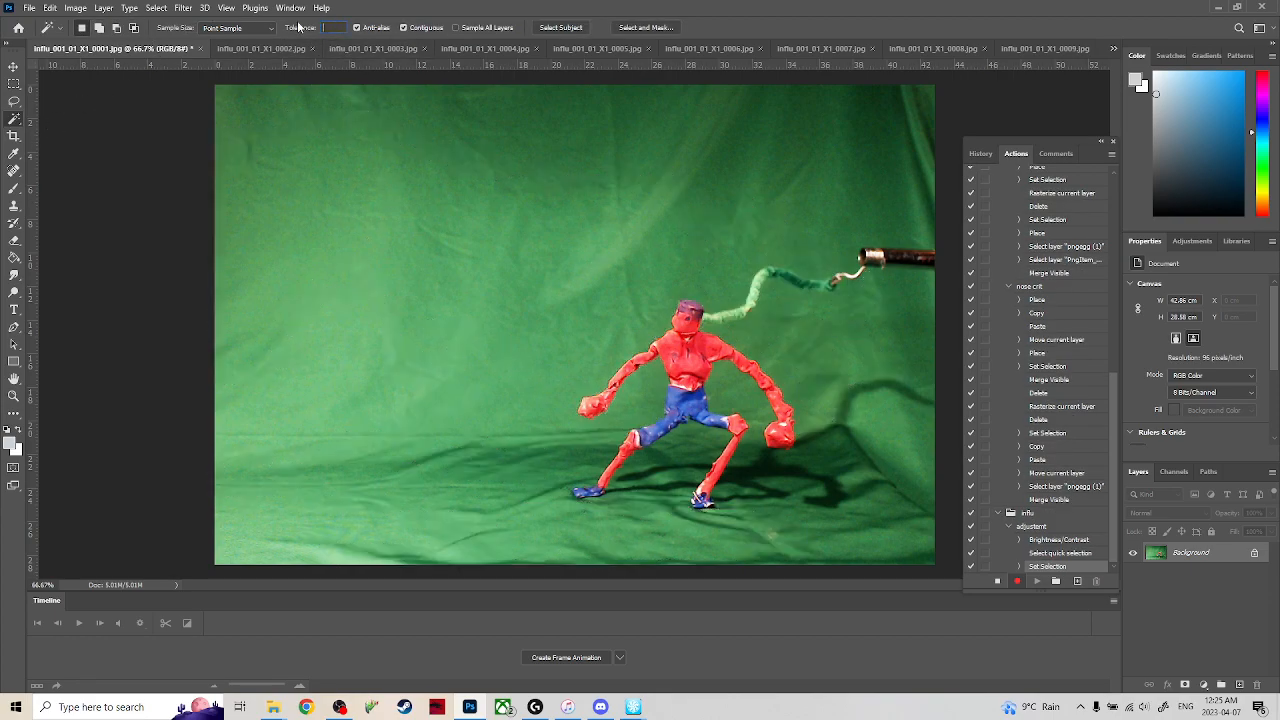
left_click(303, 200)
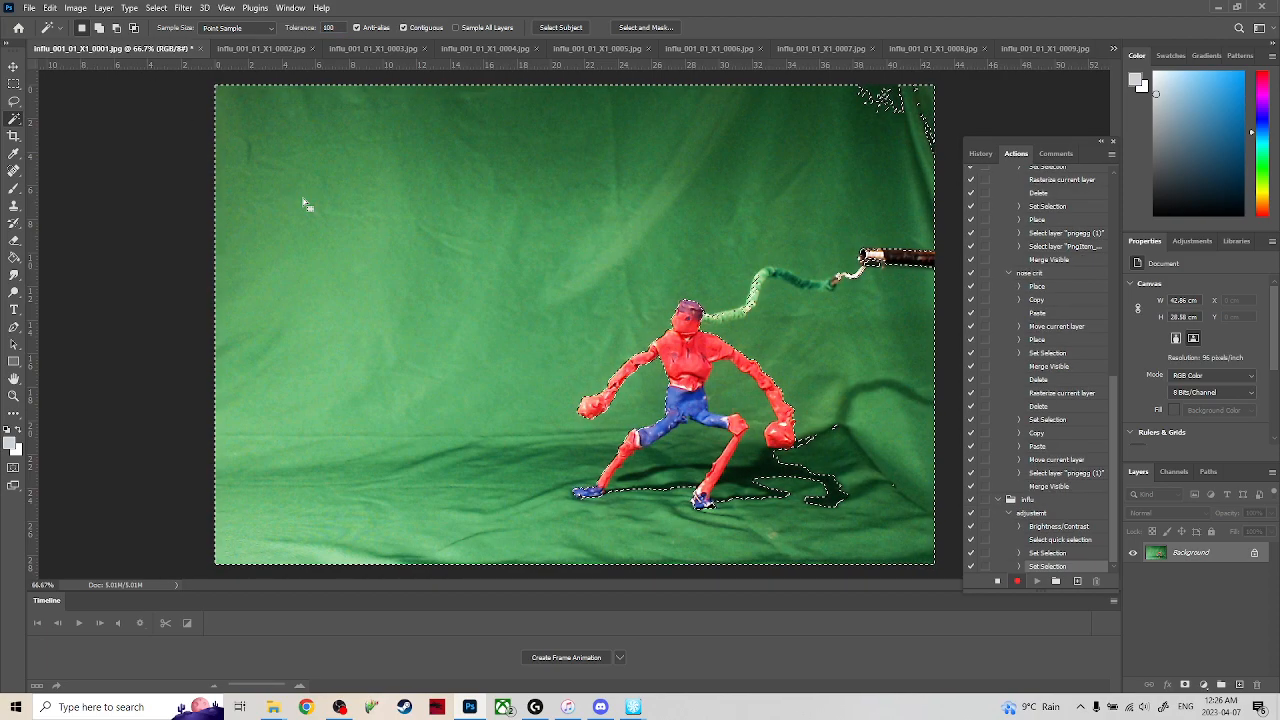
key("ctrl+d")
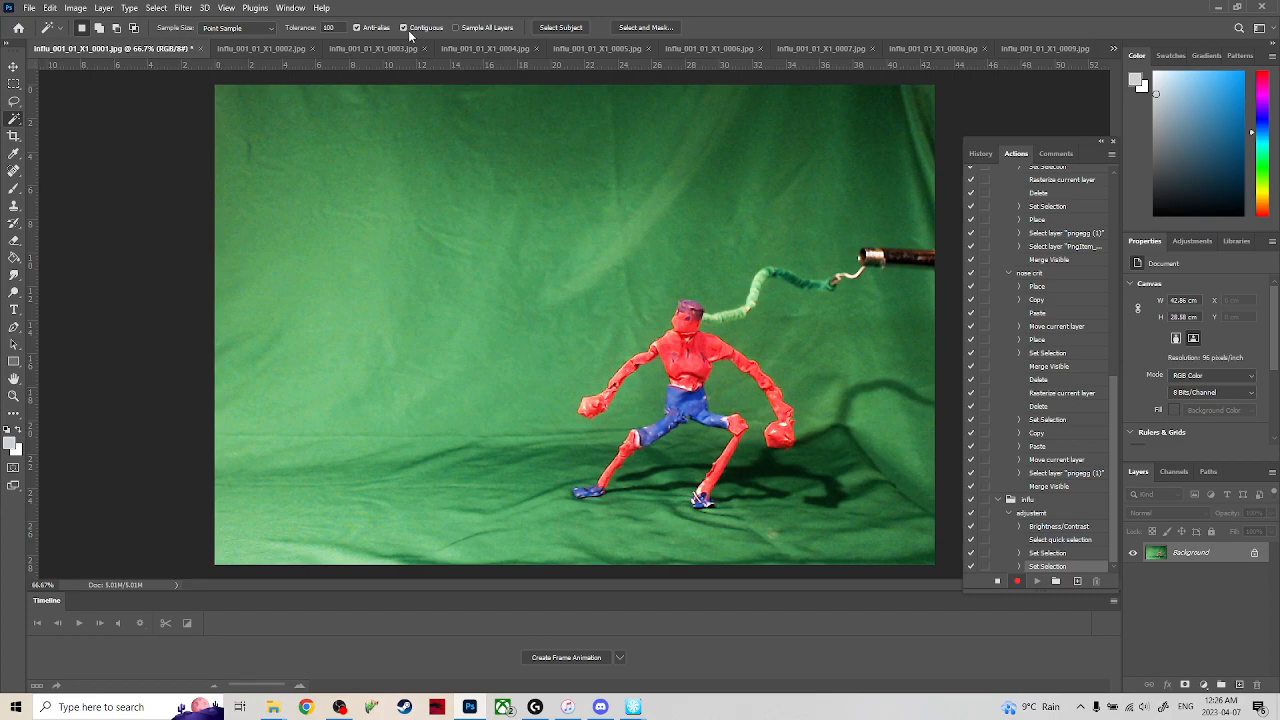
Turn off Contiguous for the Magic Wand and try selecting the green backdrop, adding the darker areas at tolerance 100.
left_click(404, 28)
left_click(368, 270)
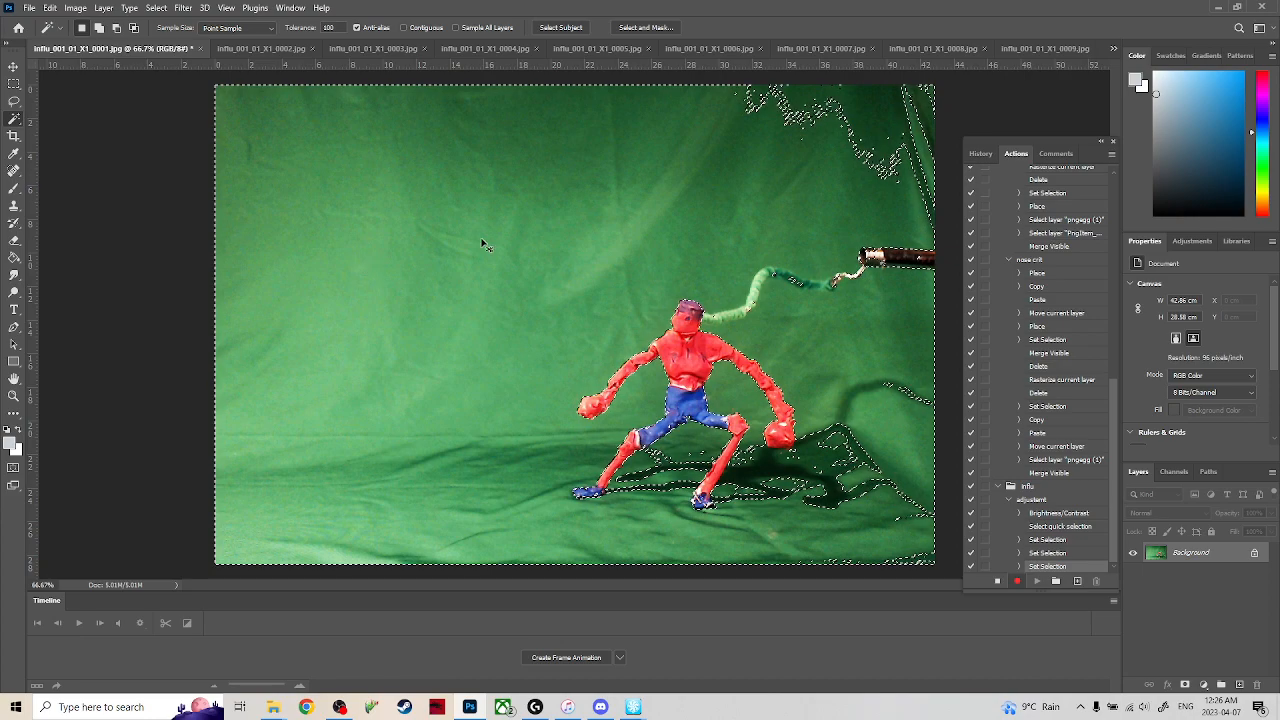
left_click(866, 281, "shift")
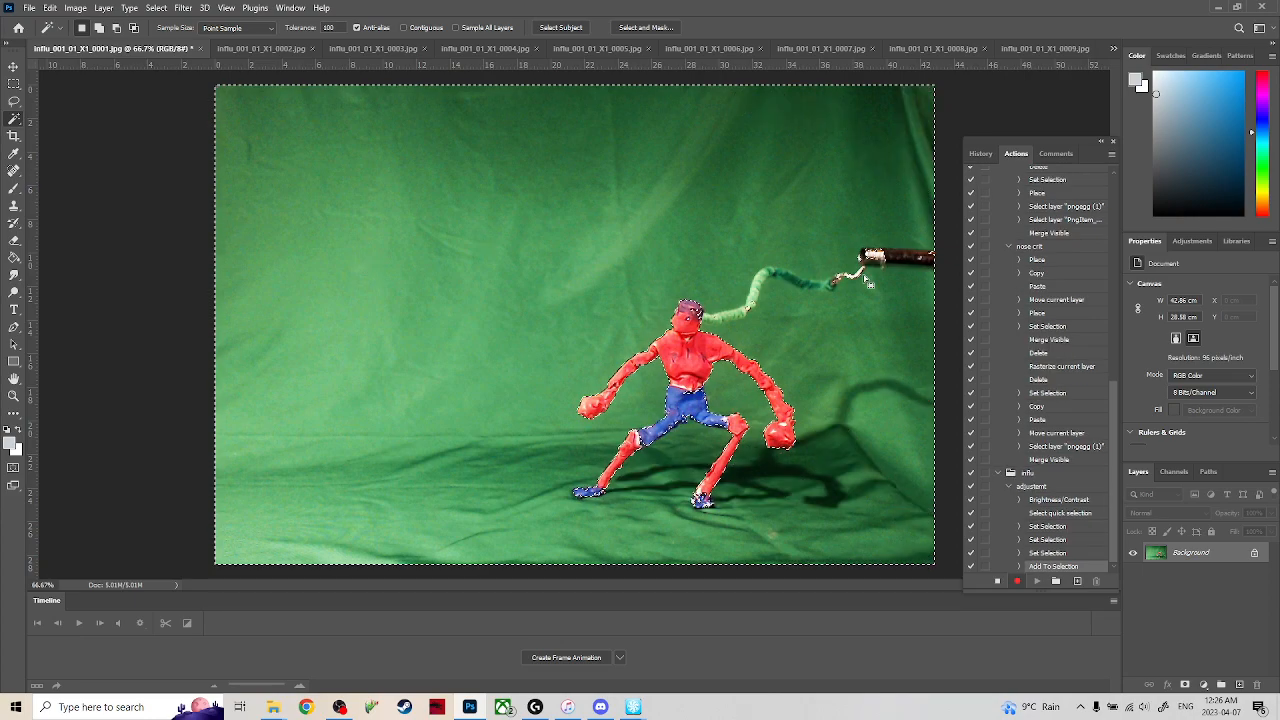
left_click(810, 495, "shift")
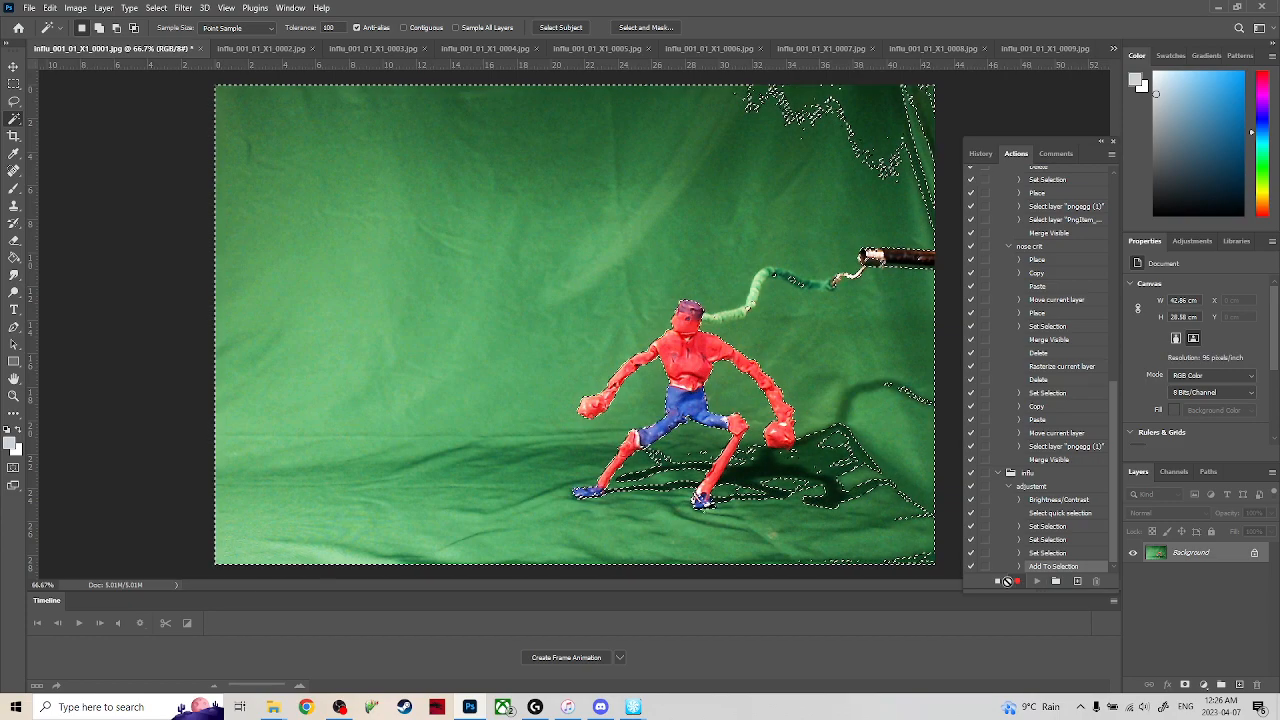
Stop recording, deselect the backdrop and delete the recorded tool and selection commands after Brightness/Contrast in the adjustent action.
left_click(1052, 518, "shift")
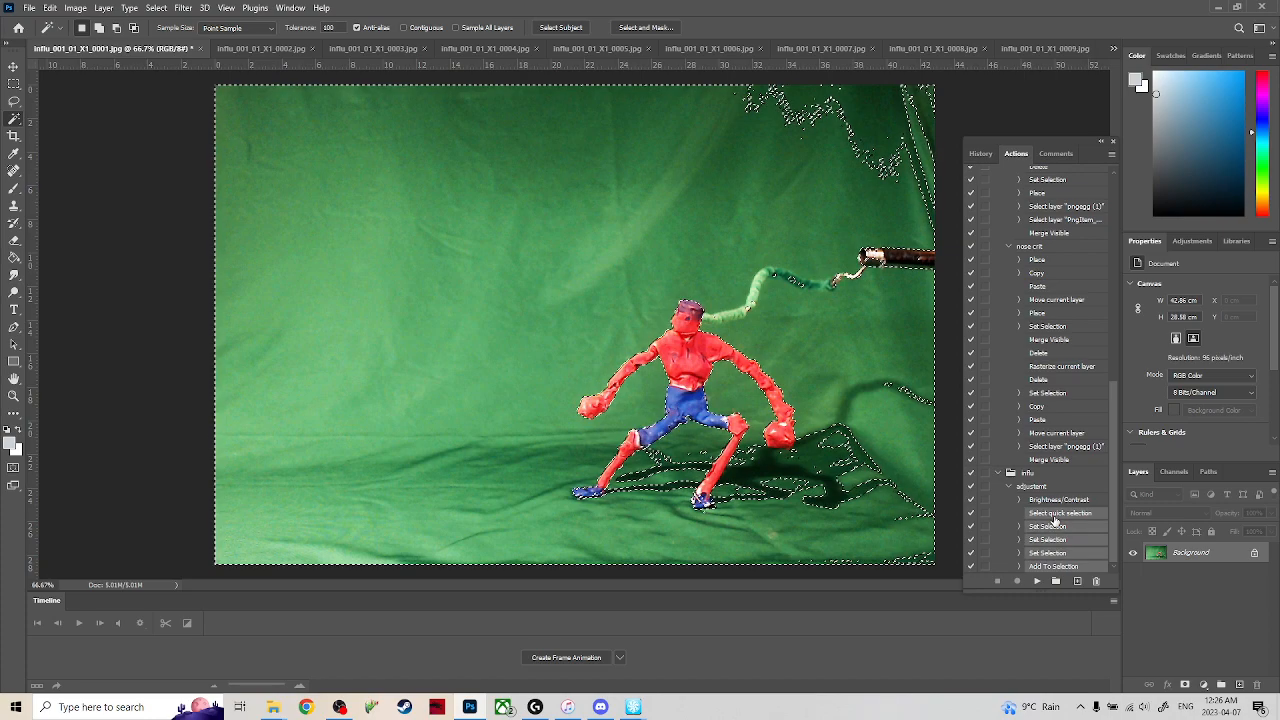
key("Delete")
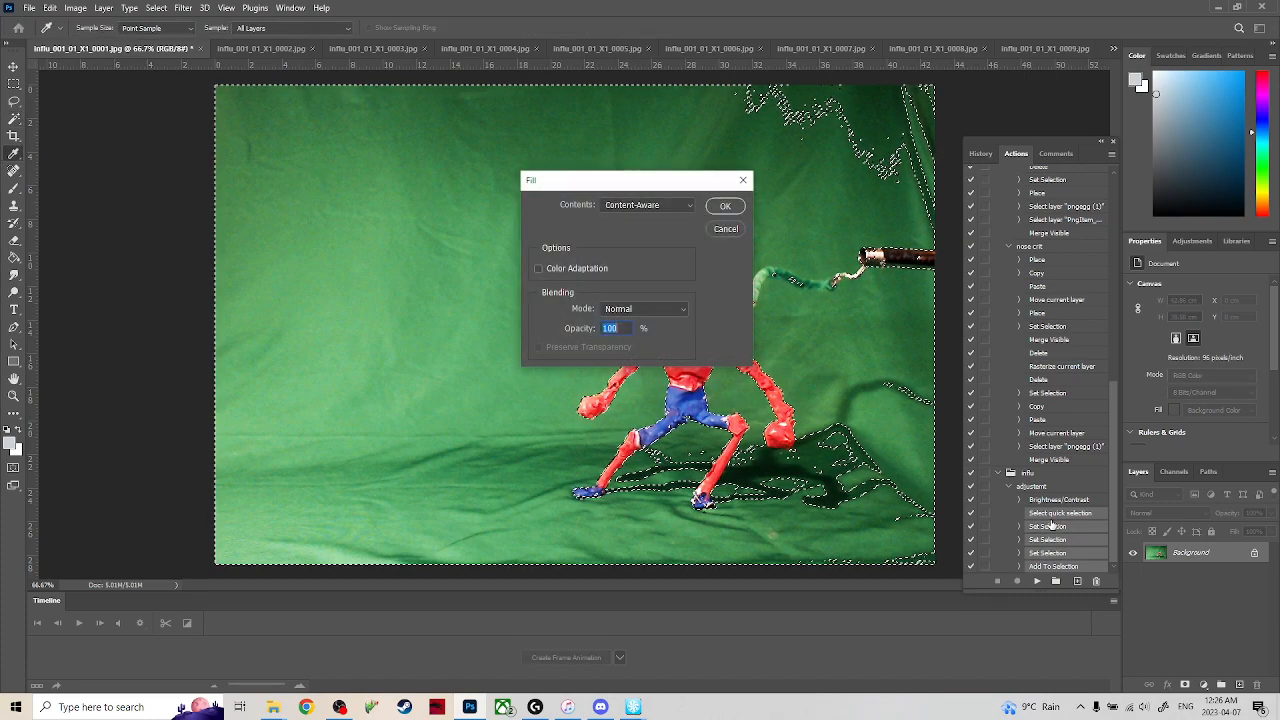
left_click(725, 207)
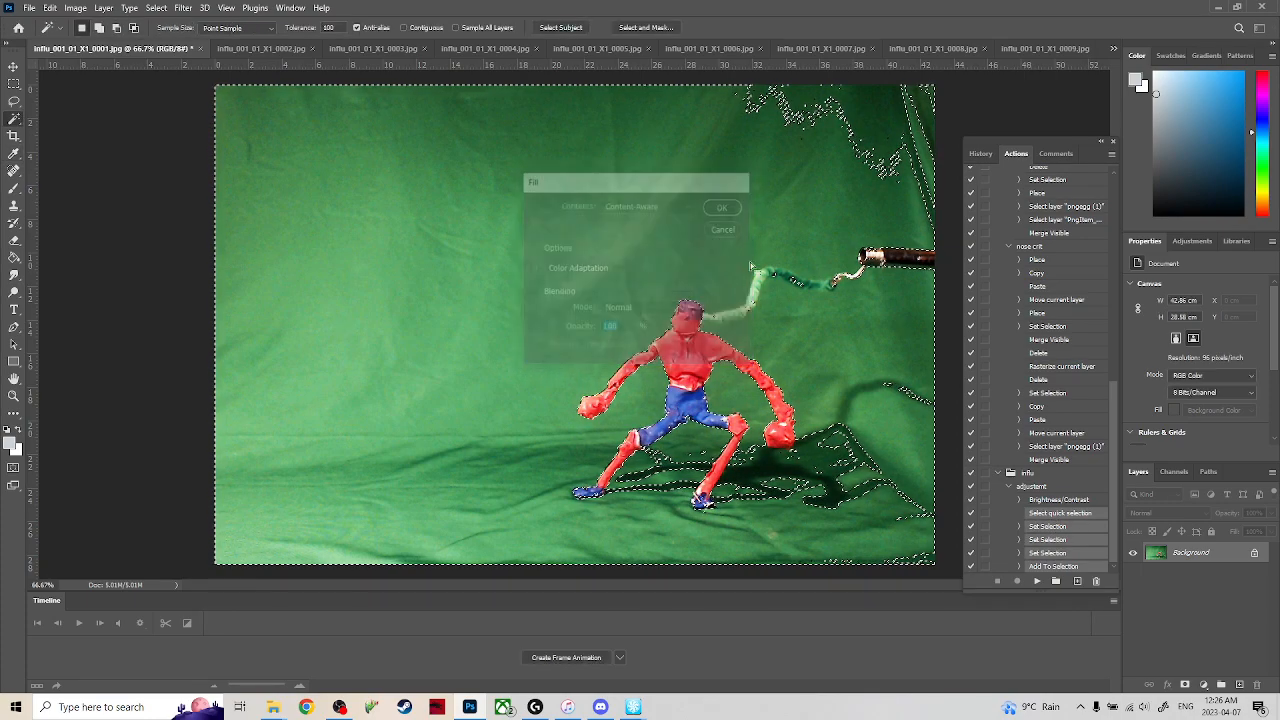
key("m")
key("ctrl+d")
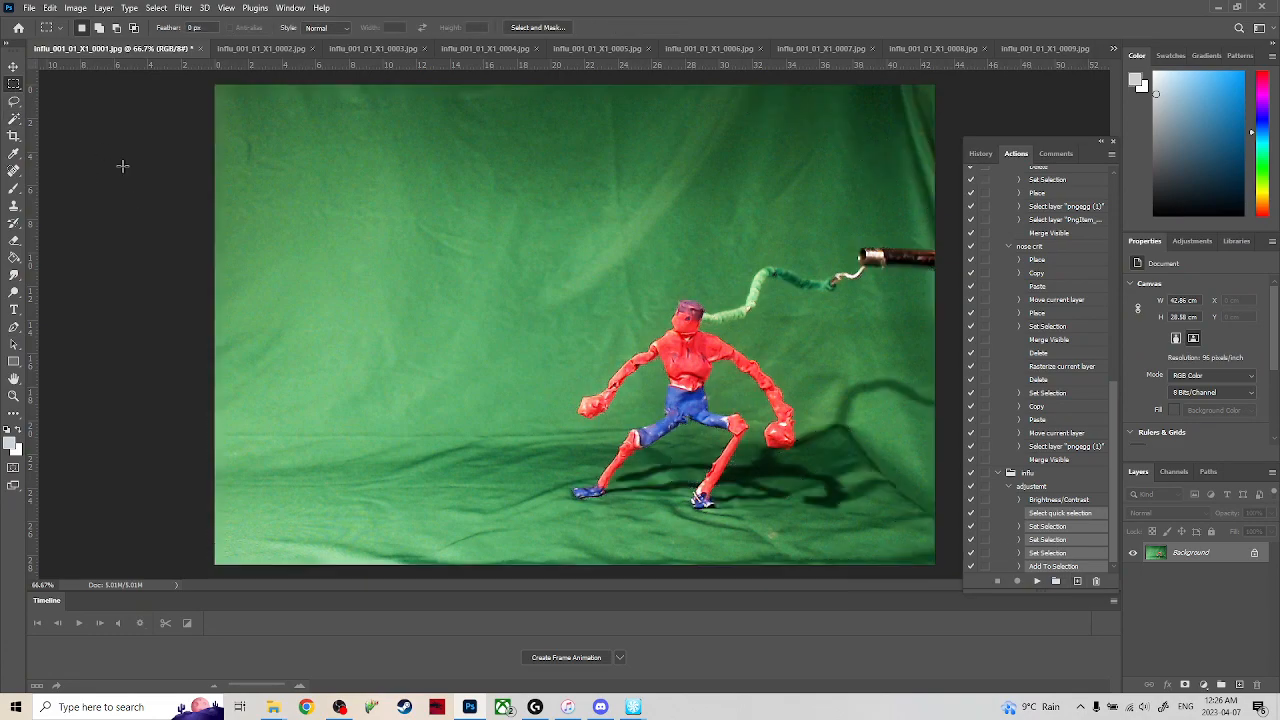
left_click(1058, 553, "shift")
left_click(1096, 581)
left_click(578, 262)
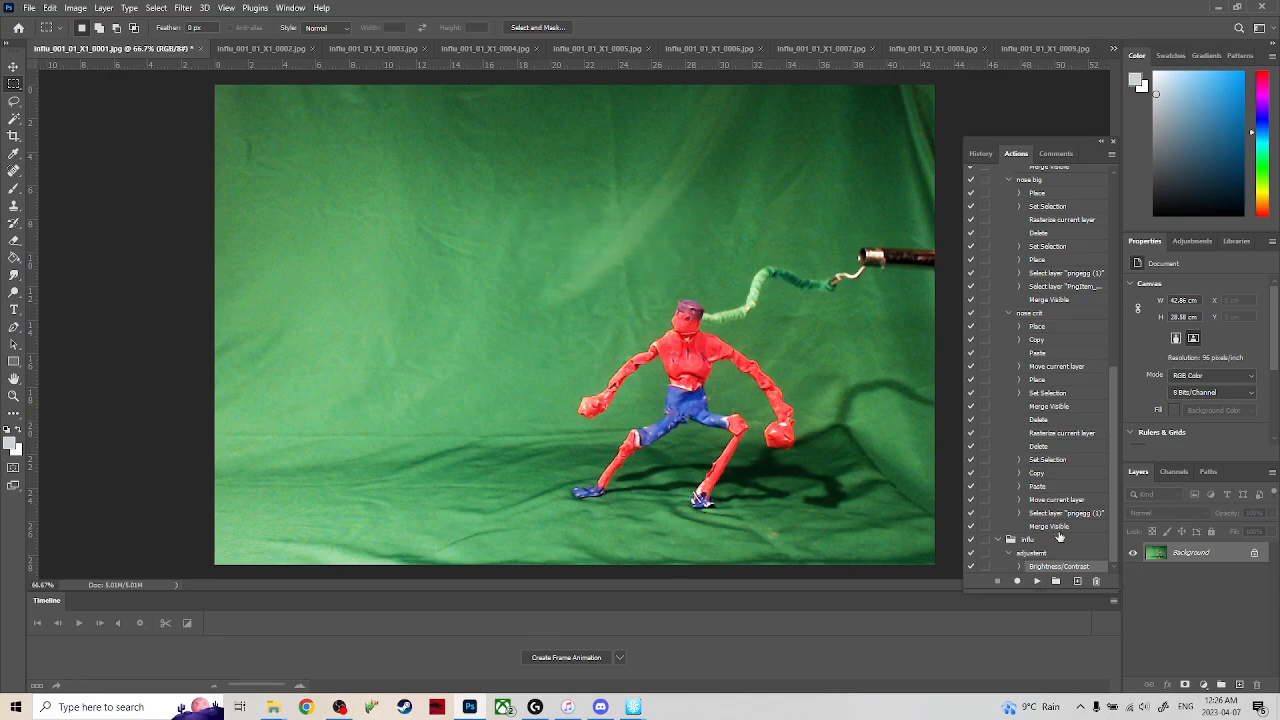
Try the Increase Contrast 1, 2 and 3 presets of the Levels adjustment on the frame, and cancel the adjustment.
left_click(75, 7)
mouse_move(110, 43)
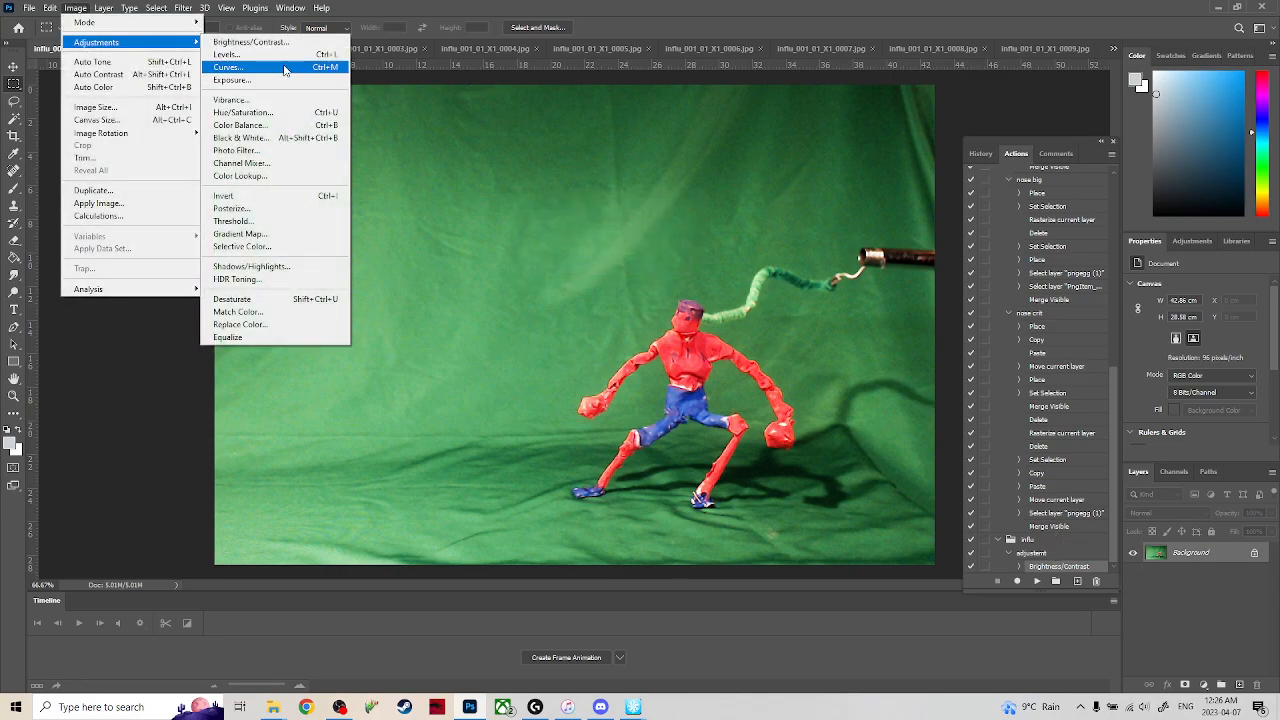
left_click(230, 55)
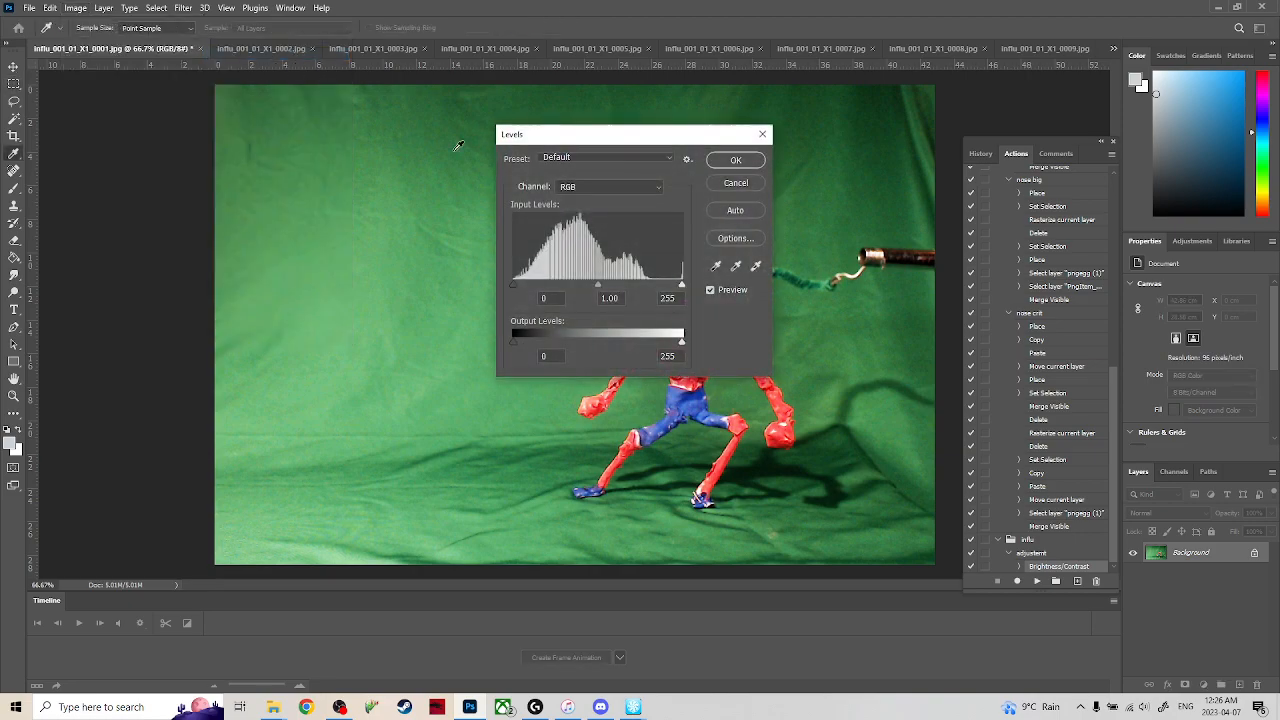
left_click_drag(596, 137, 679, 92)
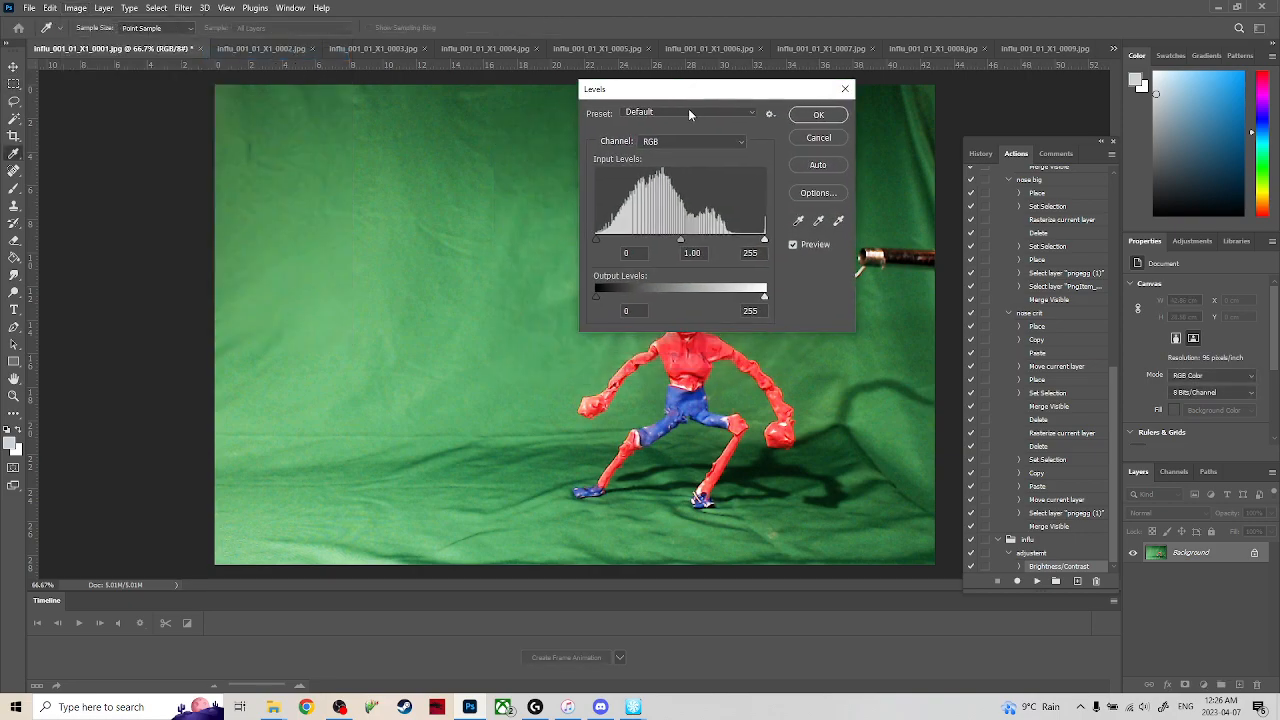
left_click(734, 113)
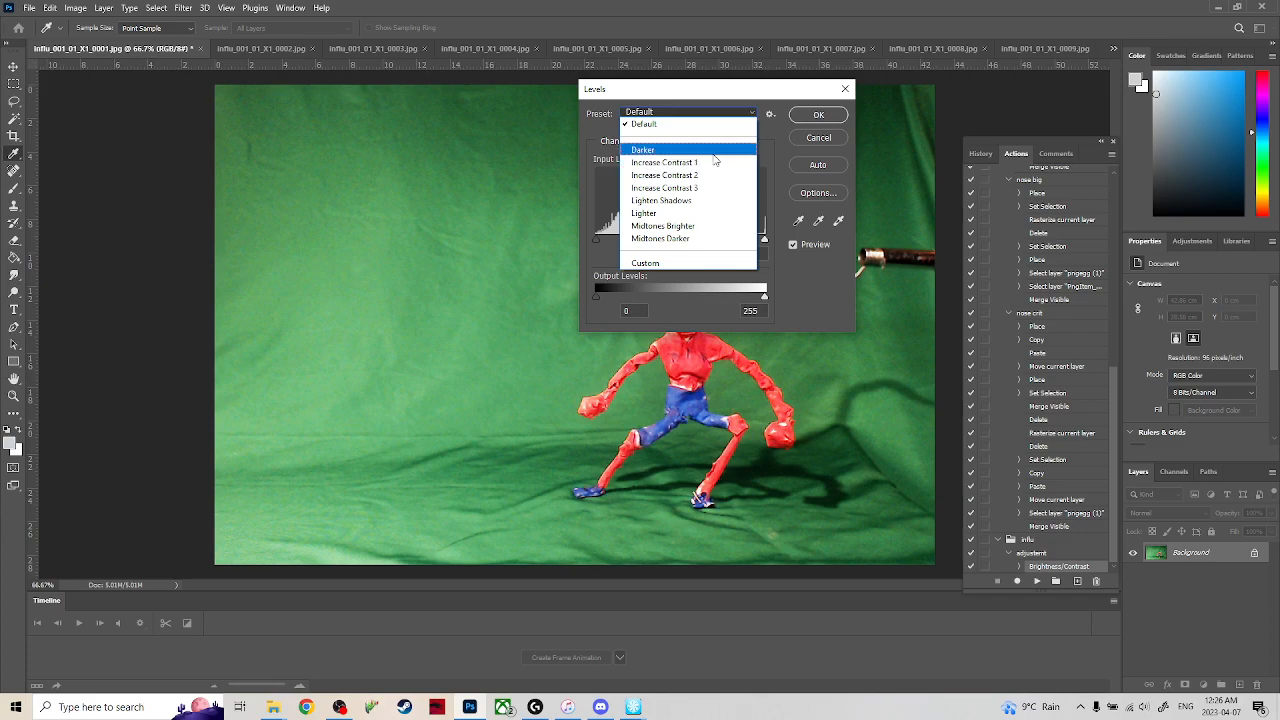
left_click(712, 163)
left_click(716, 114)
left_click(696, 163)
left_click(705, 120)
left_click(694, 174)
left_click(700, 114)
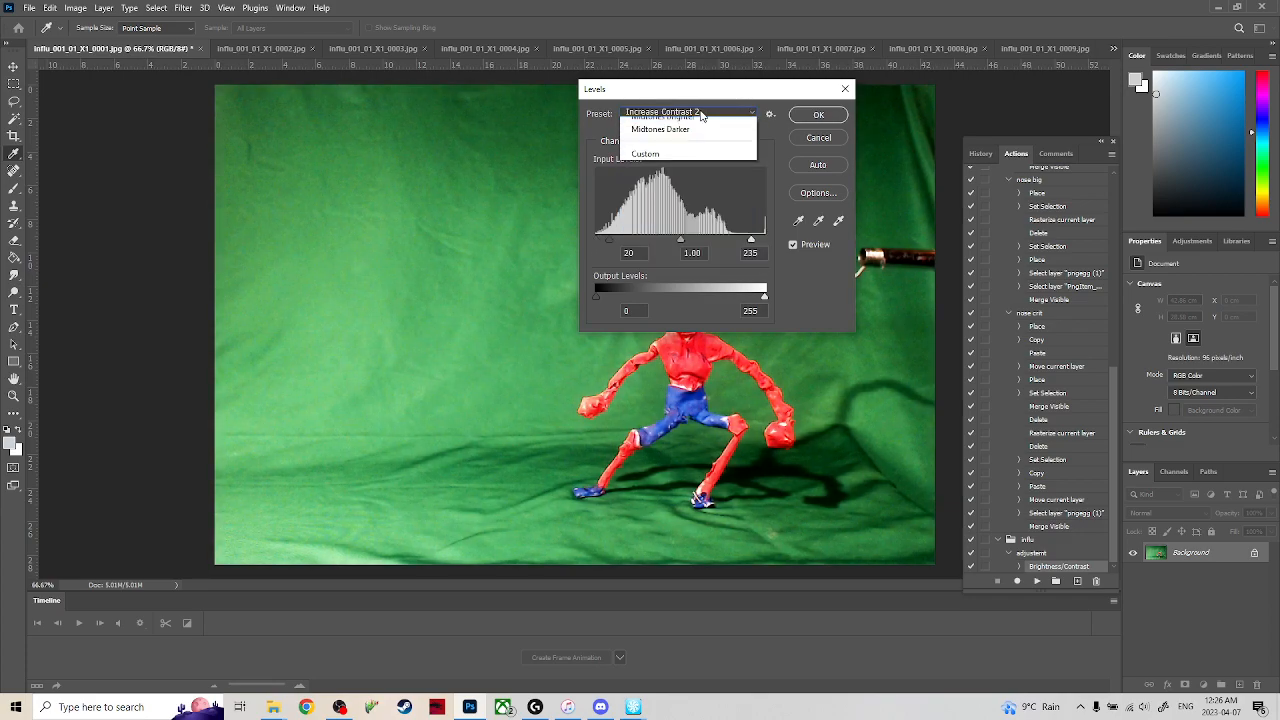
left_click(678, 185)
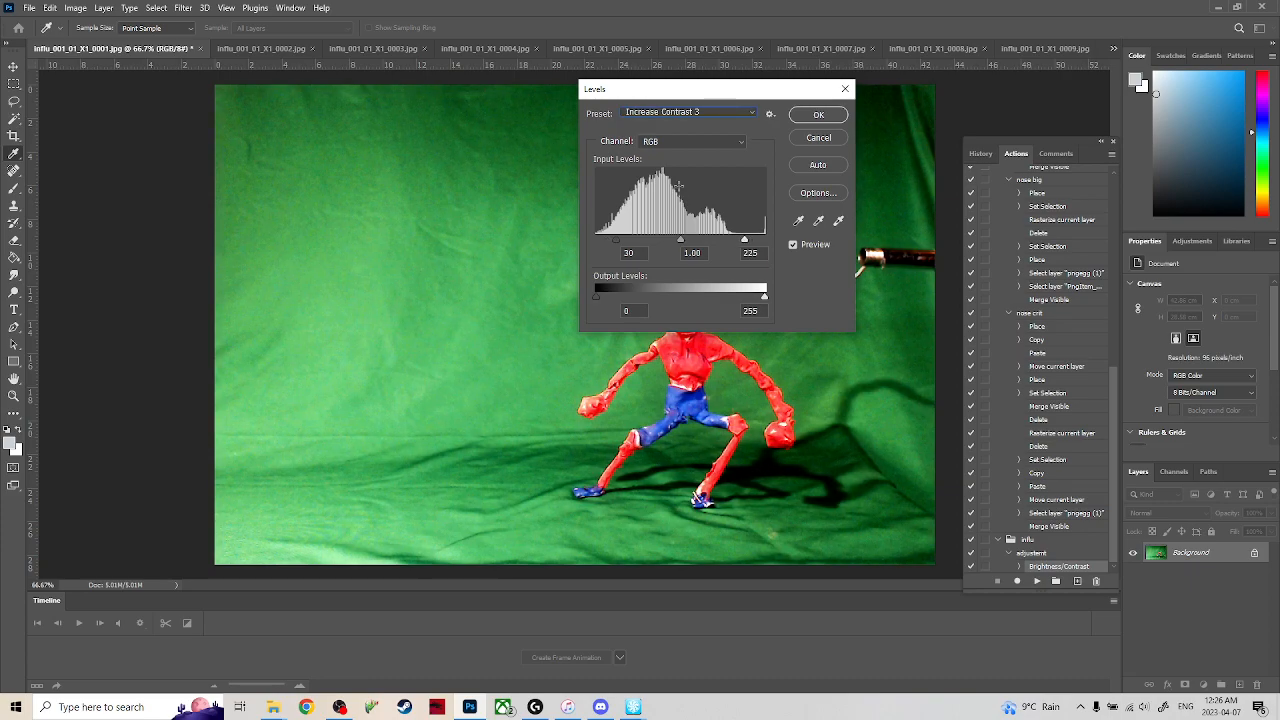
left_click(806, 136)
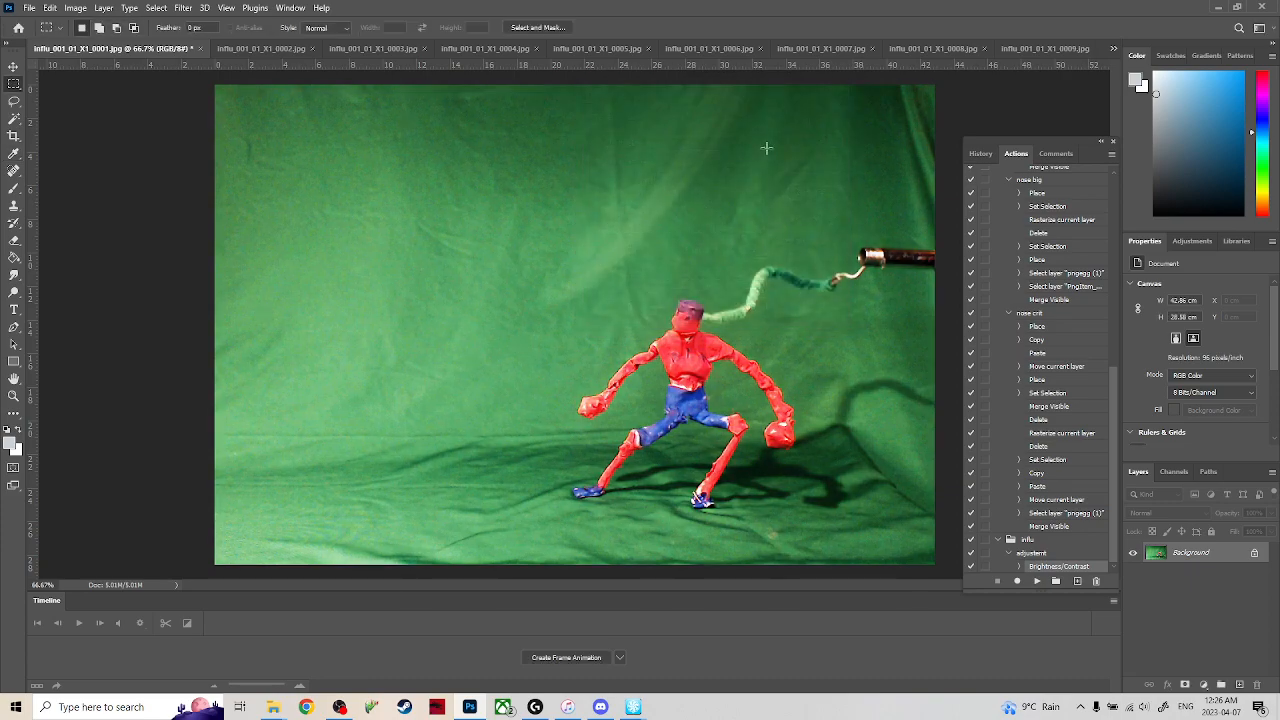
Try a Shadows/Highlights adjustment with expanded options, shadows amount 100%, shadows tone 42% and highlights amount 35%, and cancel it.
left_click(77, 10)
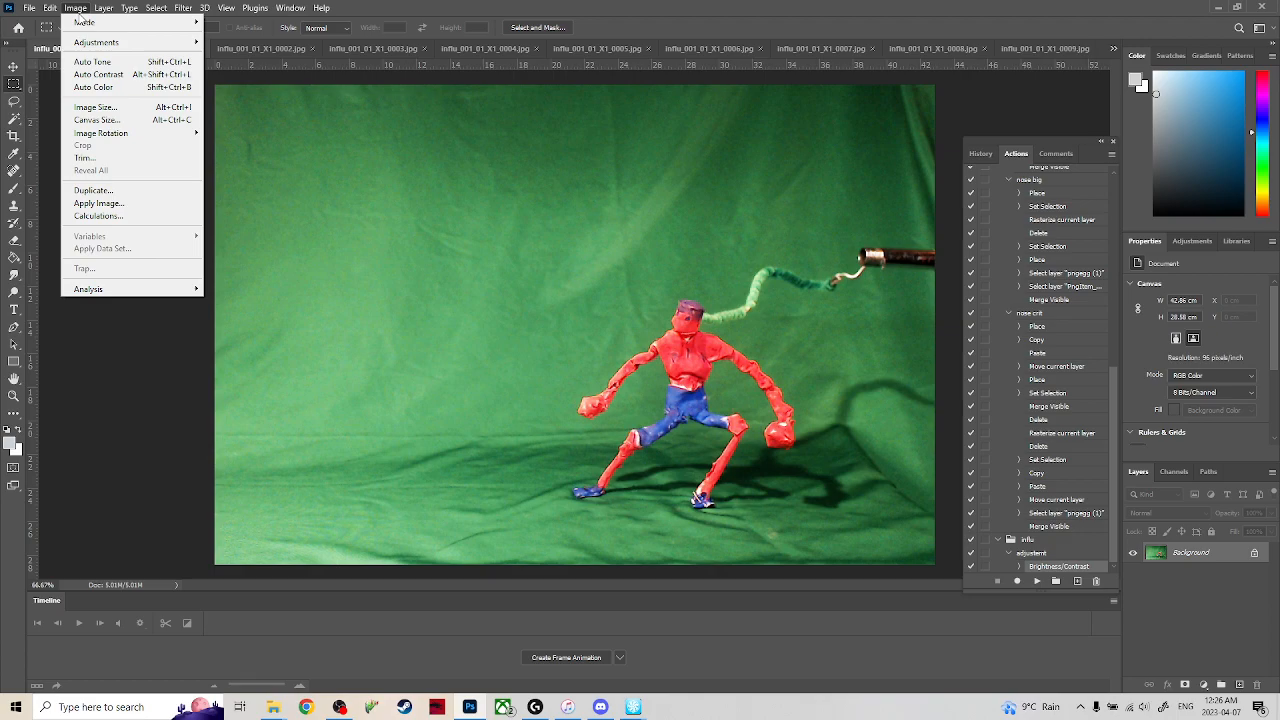
mouse_move(113, 8)
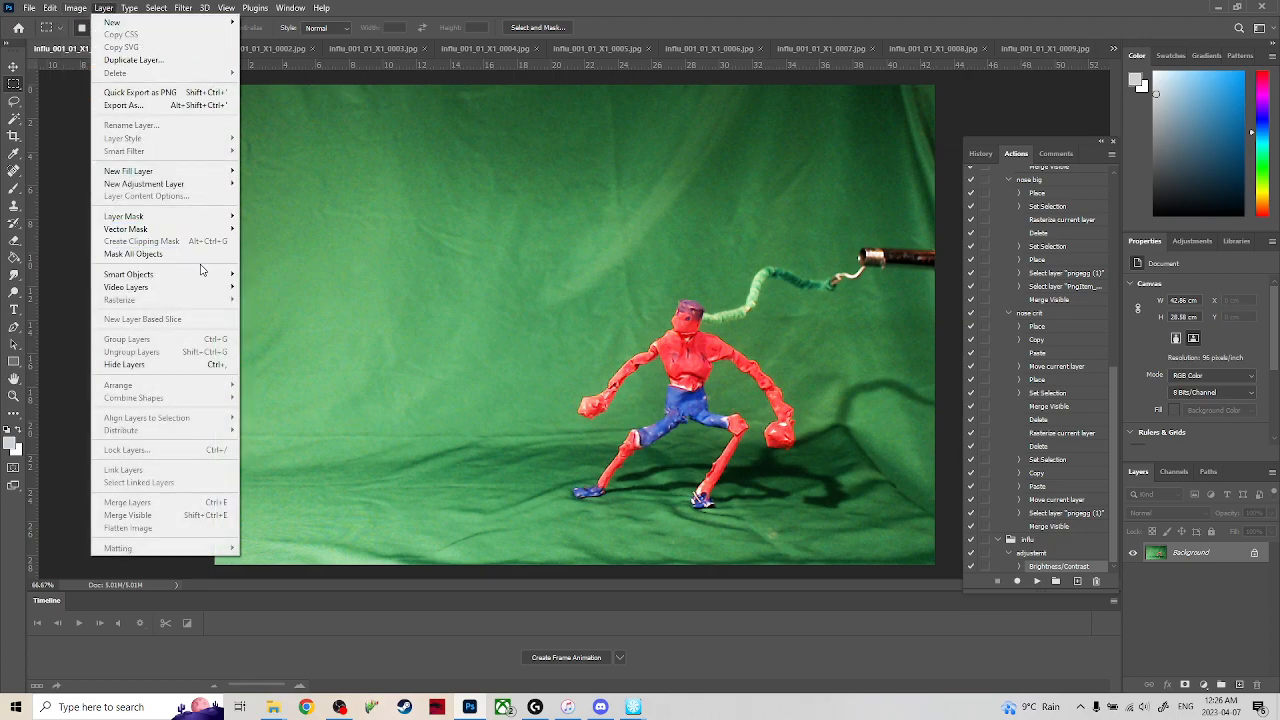
mouse_move(92, 35)
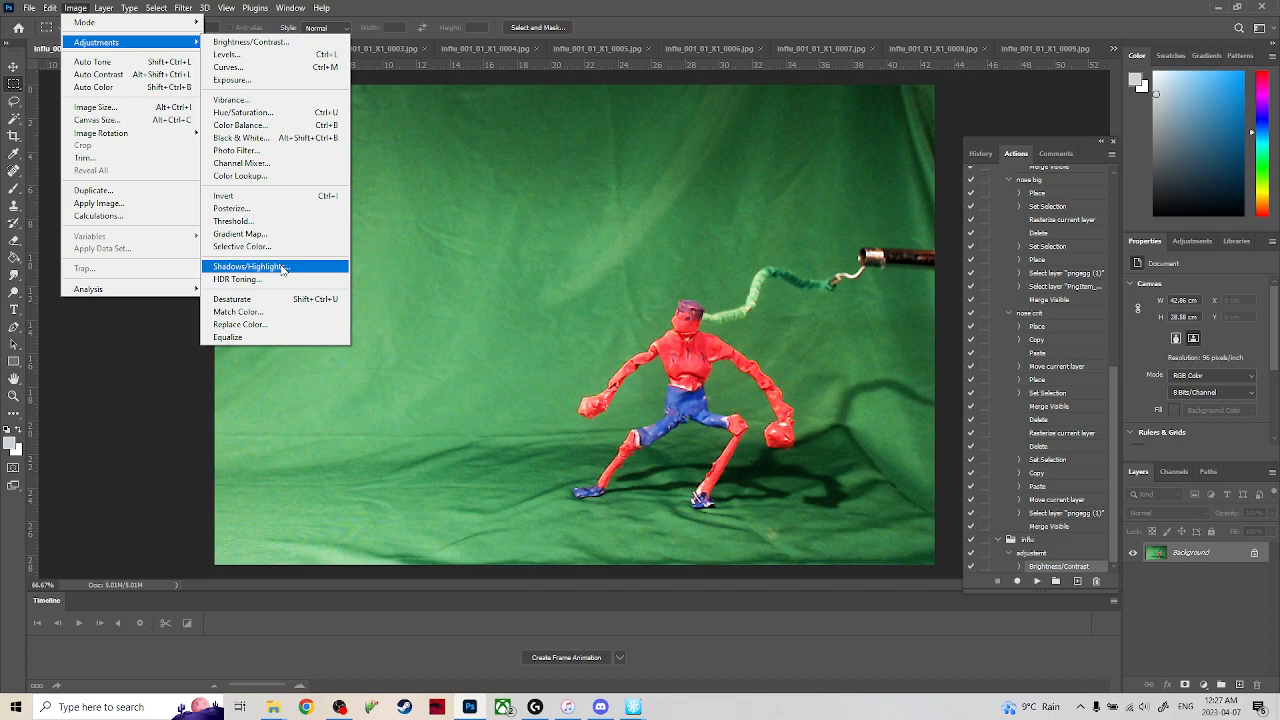
left_click(282, 268)
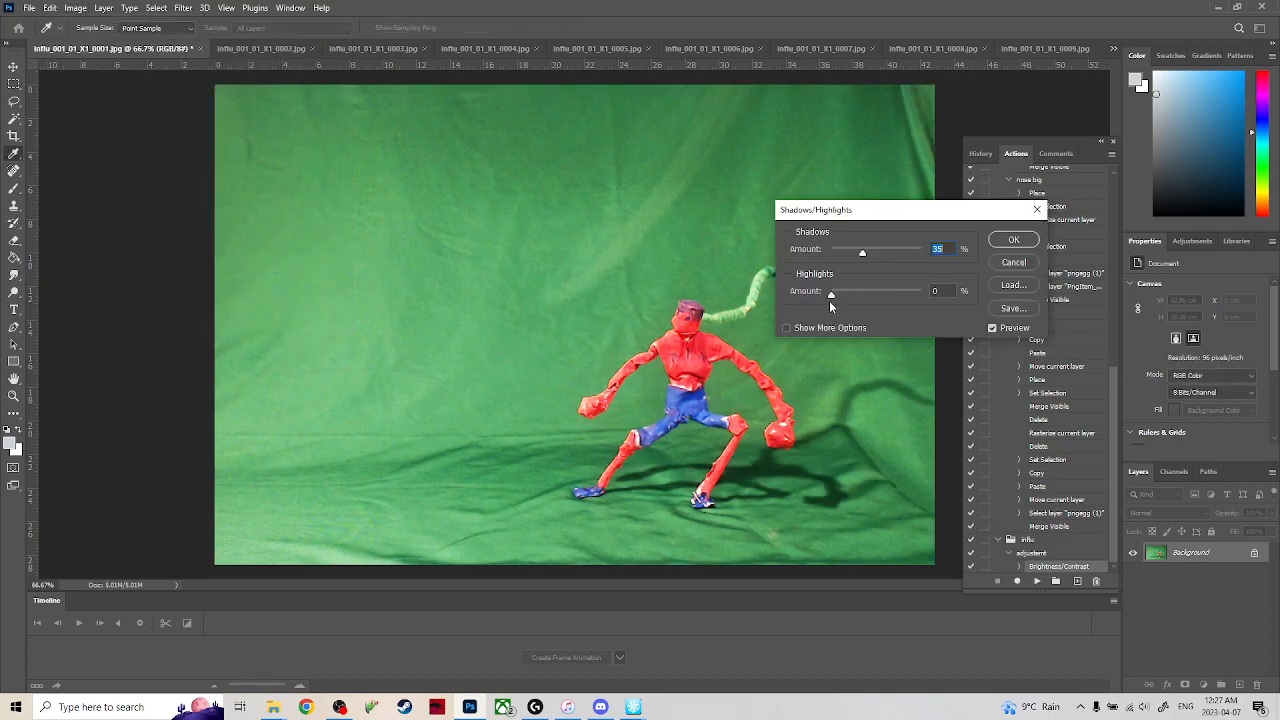
left_click_drag(831, 294, 934, 252)
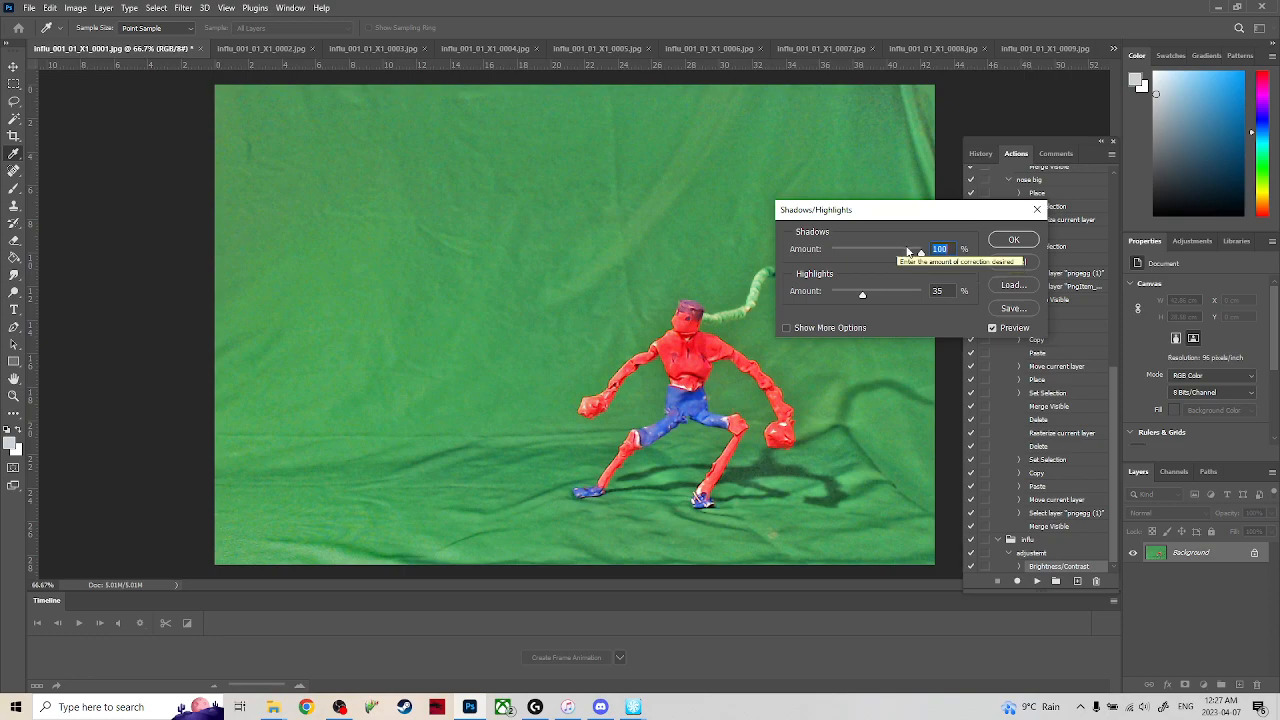
left_click(820, 328)
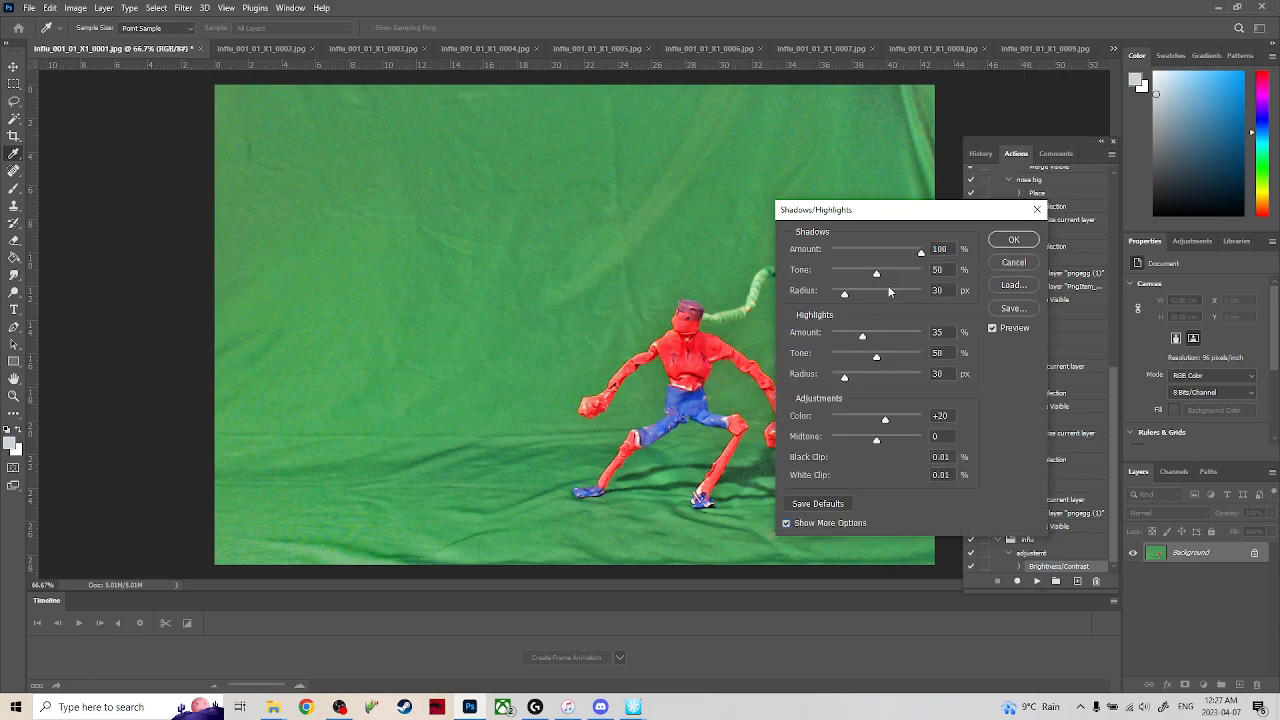
left_click(921, 252)
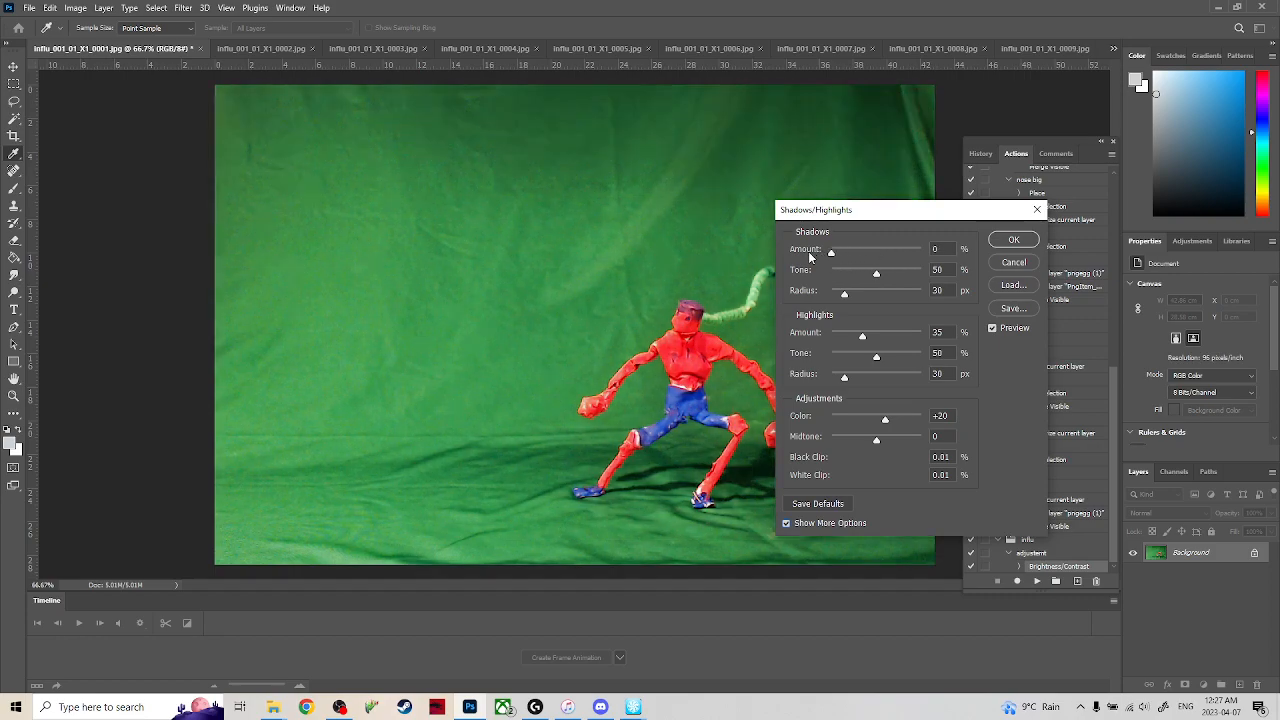
left_click_drag(876, 273, 864, 297)
left_click_drag(879, 213, 386, 181)
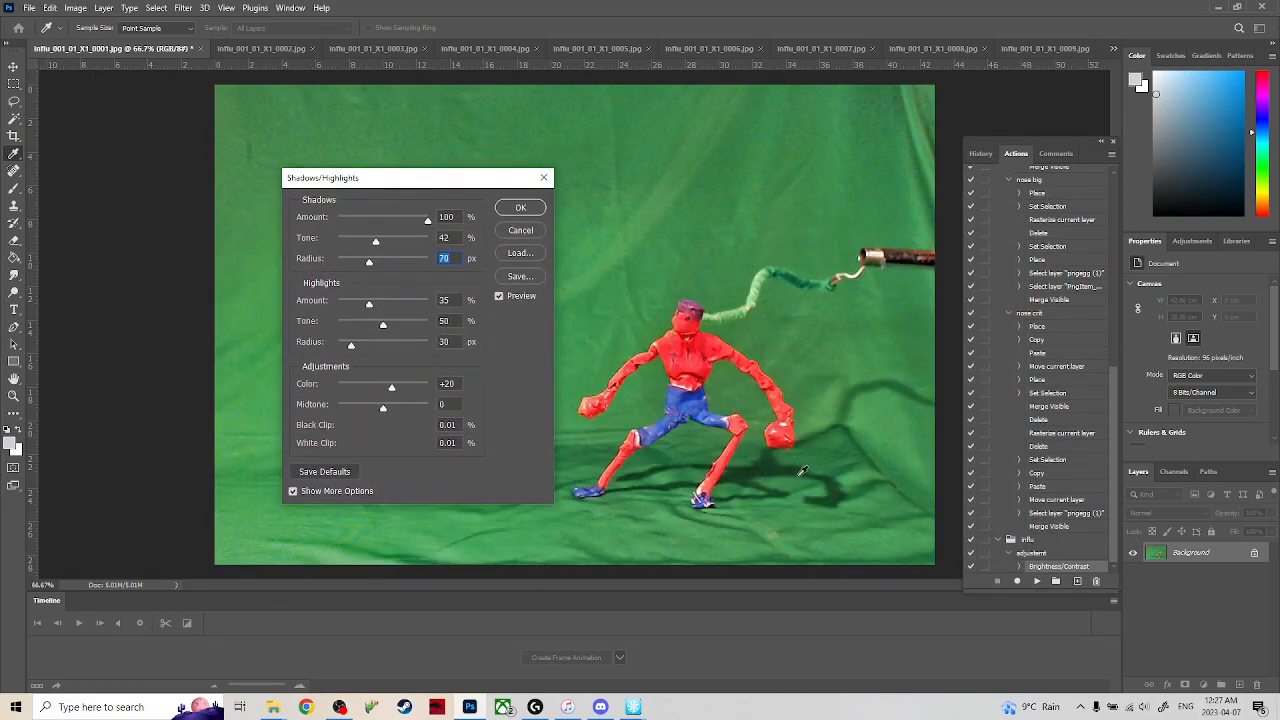
left_click(520, 231)
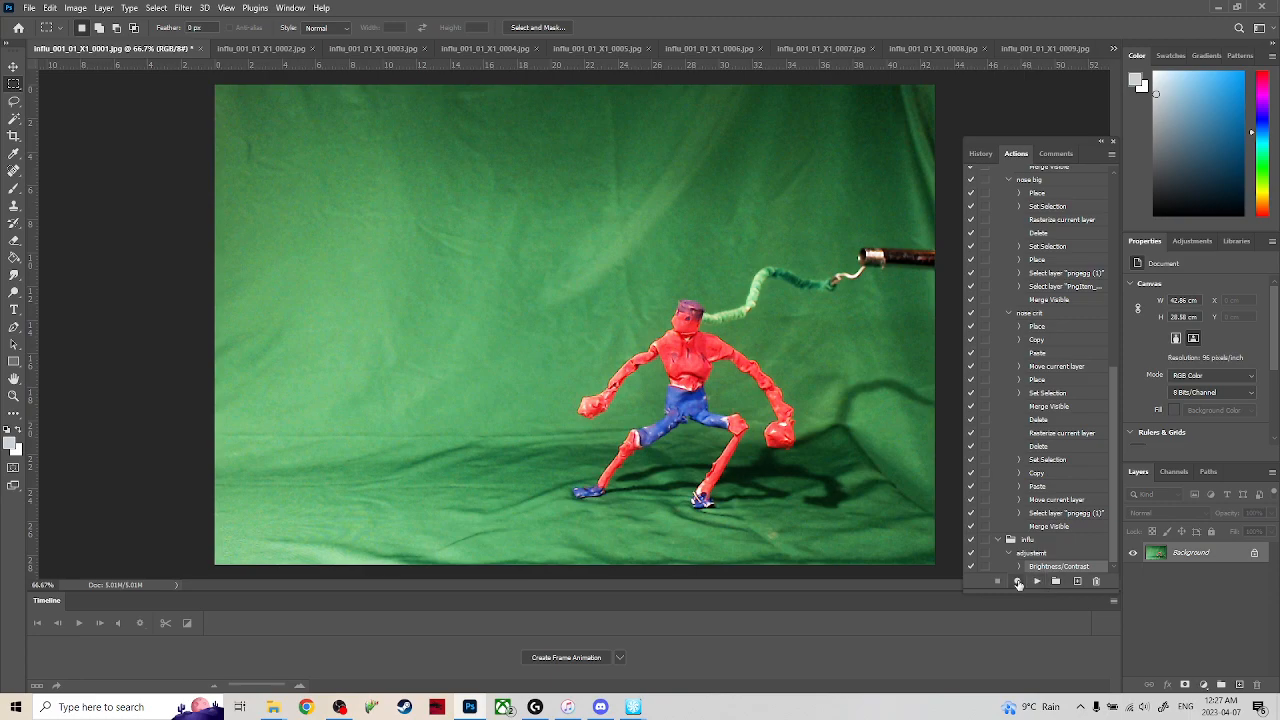
Resume recording the action and start a Shadows/Highlights adjustment with color +100, midtone +10 and shadows amount 45%.
left_click(103, 8)
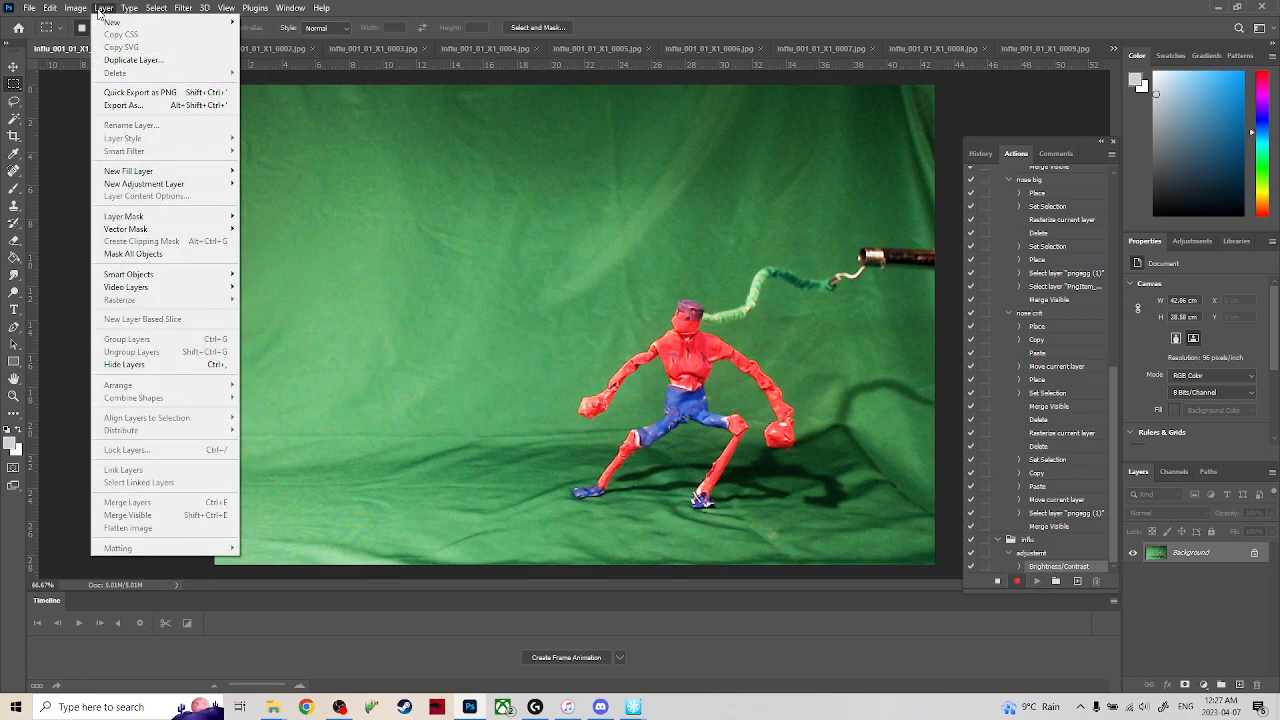
mouse_move(76, 8)
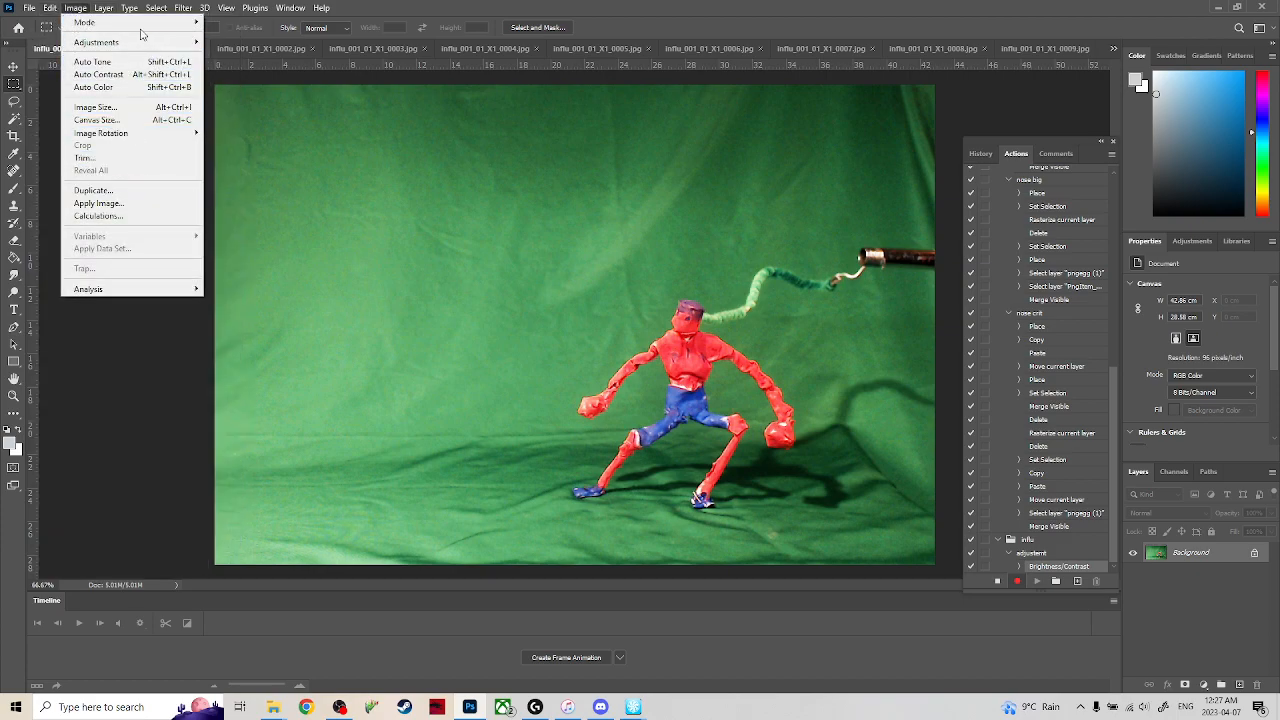
mouse_move(195, 43)
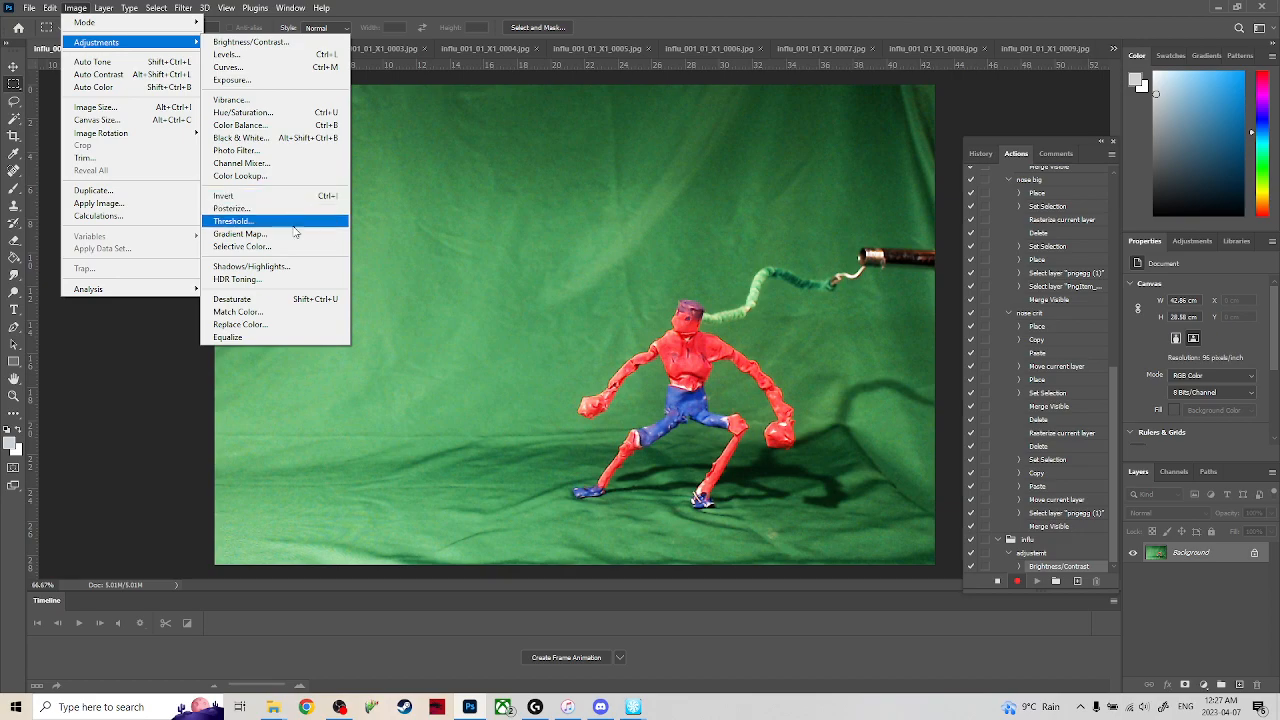
left_click(300, 268)
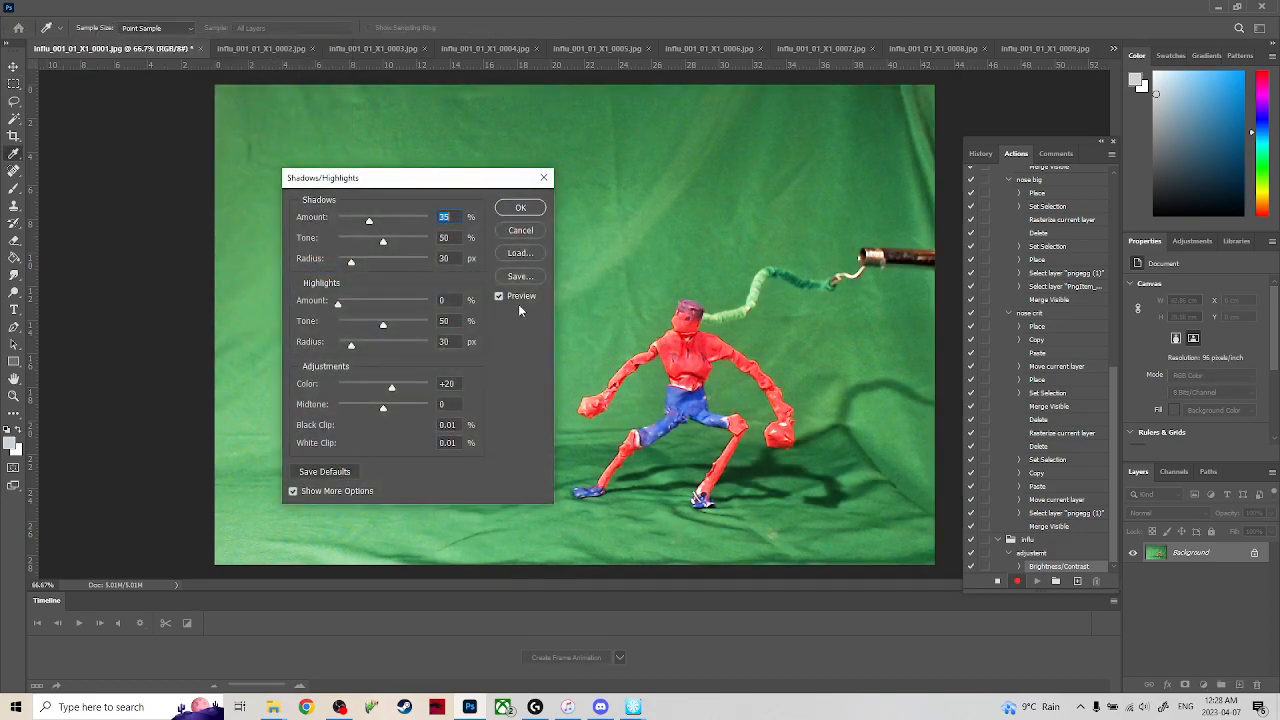
left_click_drag(390, 389, 452, 386)
mouse_move(381, 410)
left_mouse_down()
mouse_move(420, 410)
mouse_move(372, 412)
mouse_move(387, 408)
left_mouse_up()
left_click_drag(403, 183, 270, 163)
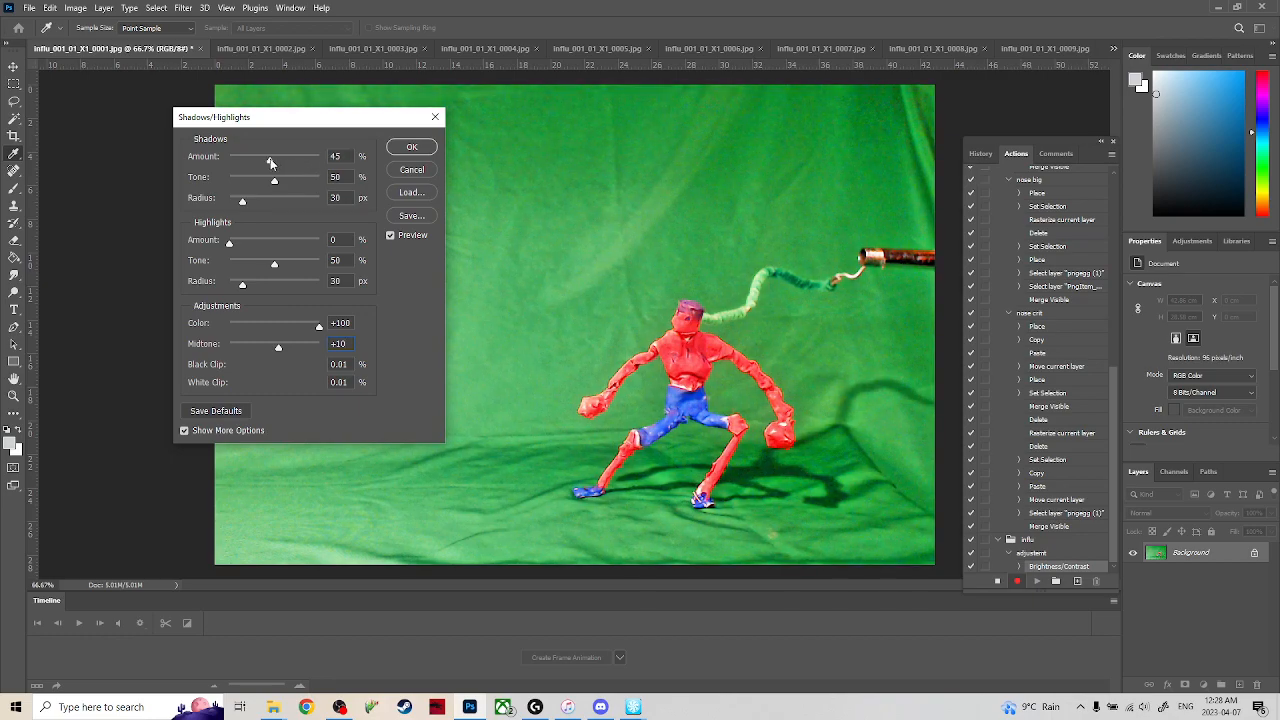
Set shadows tone to 51%, highlights amount to 8%, highlights tone to 70% and highlights radius to 125 px, and apply Shadows/Highlights.
mouse_move(277, 184)
left_mouse_down()
mouse_move(295, 185)
mouse_move(277, 191)
left_mouse_up()
left_click_drag(228, 248, 274, 294)
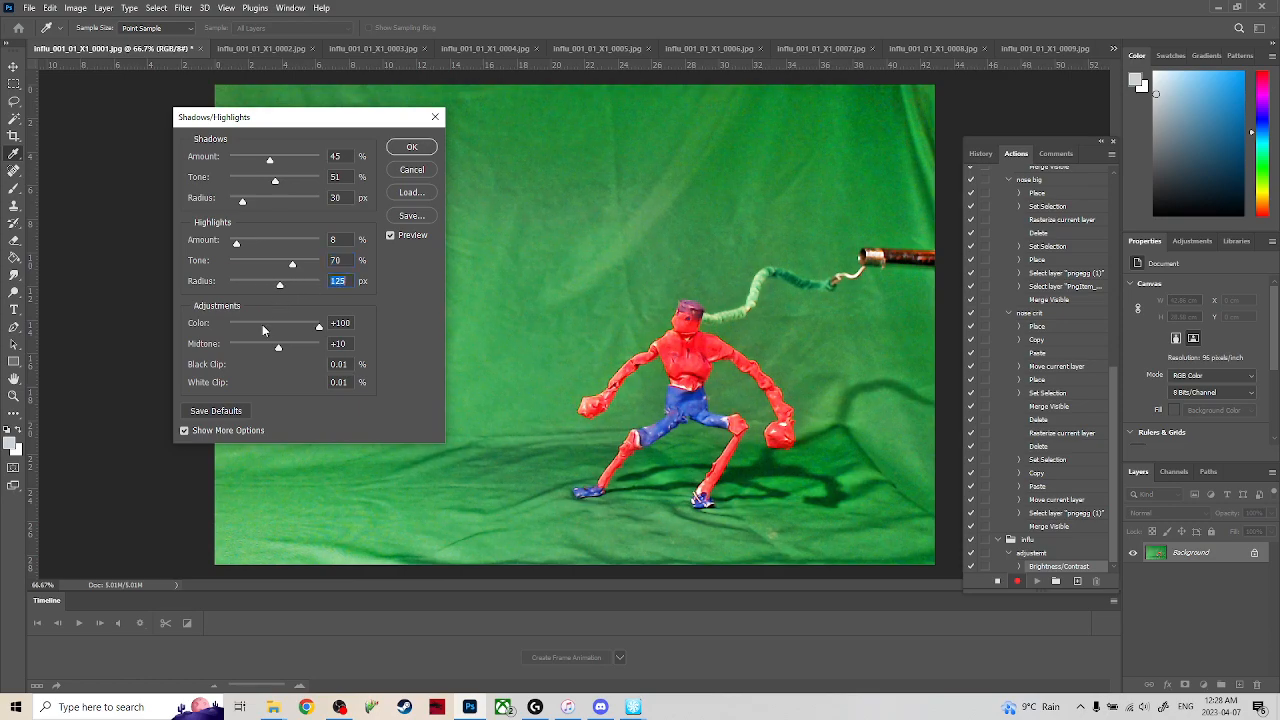
mouse_move(280, 348)
left_mouse_down()
mouse_move(297, 347)
mouse_move(279, 348)
left_mouse_up()
left_click(419, 146)
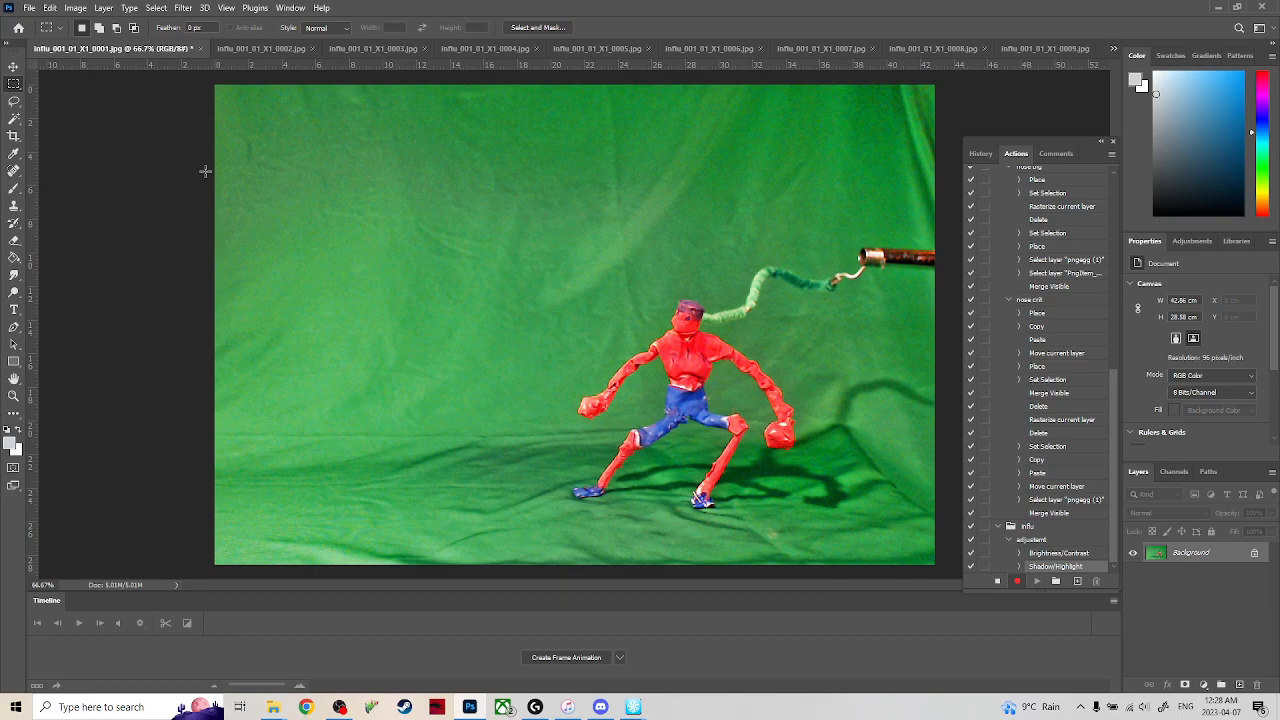
Try selecting the green backdrop with the Magic Wand at tolerance 100, undo it, stop recording and delete the recorded Set Selection command.
left_click(14, 119)
left_click(395, 244)
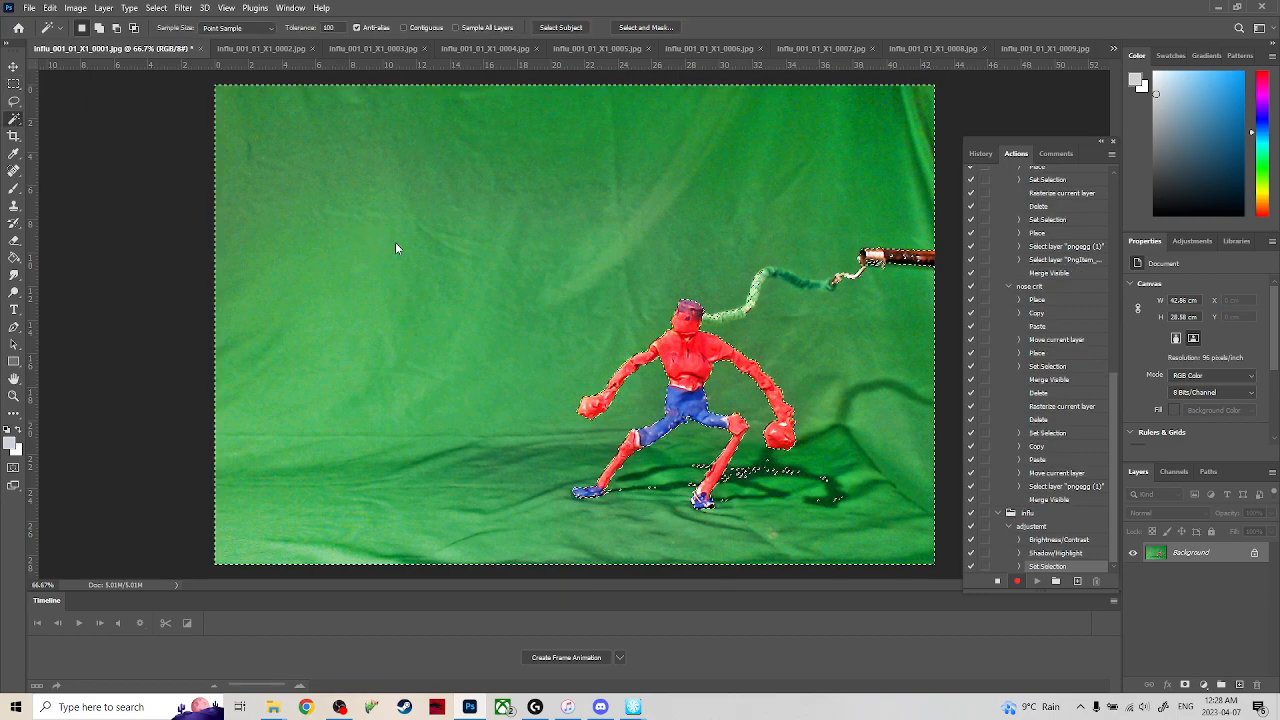
key("ctrl+z")
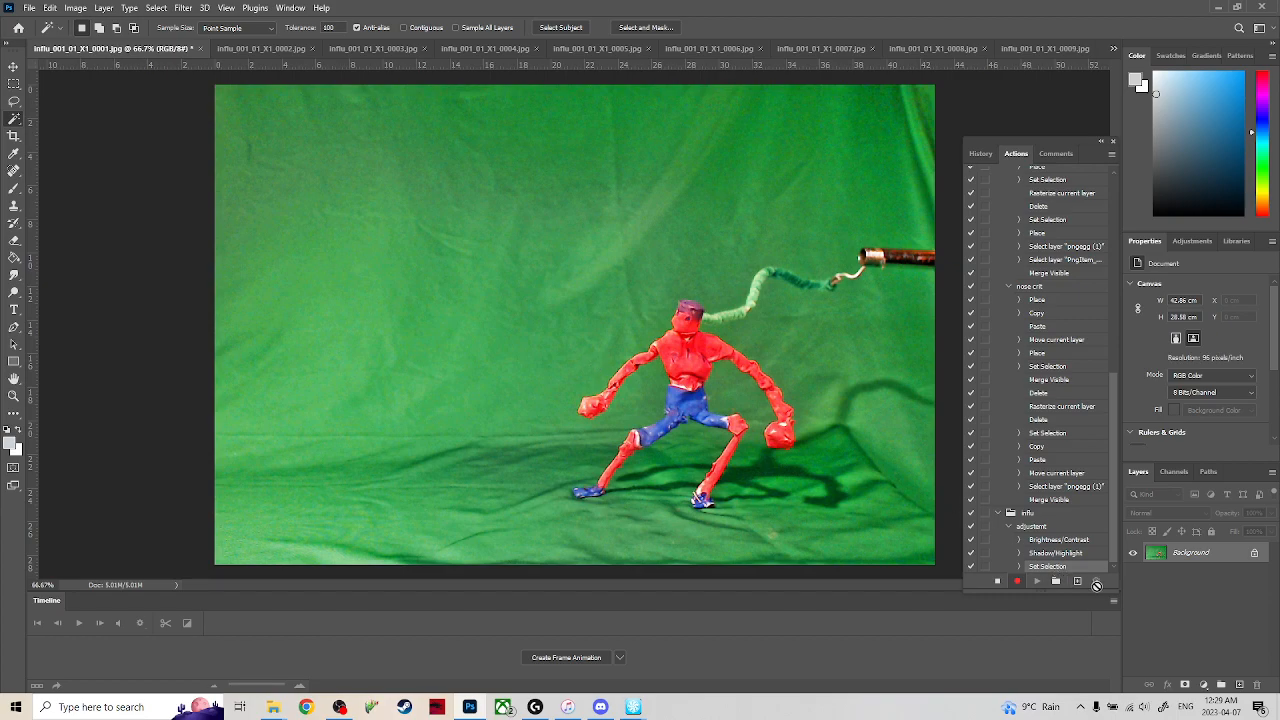
left_click(997, 581)
left_click(1098, 581)
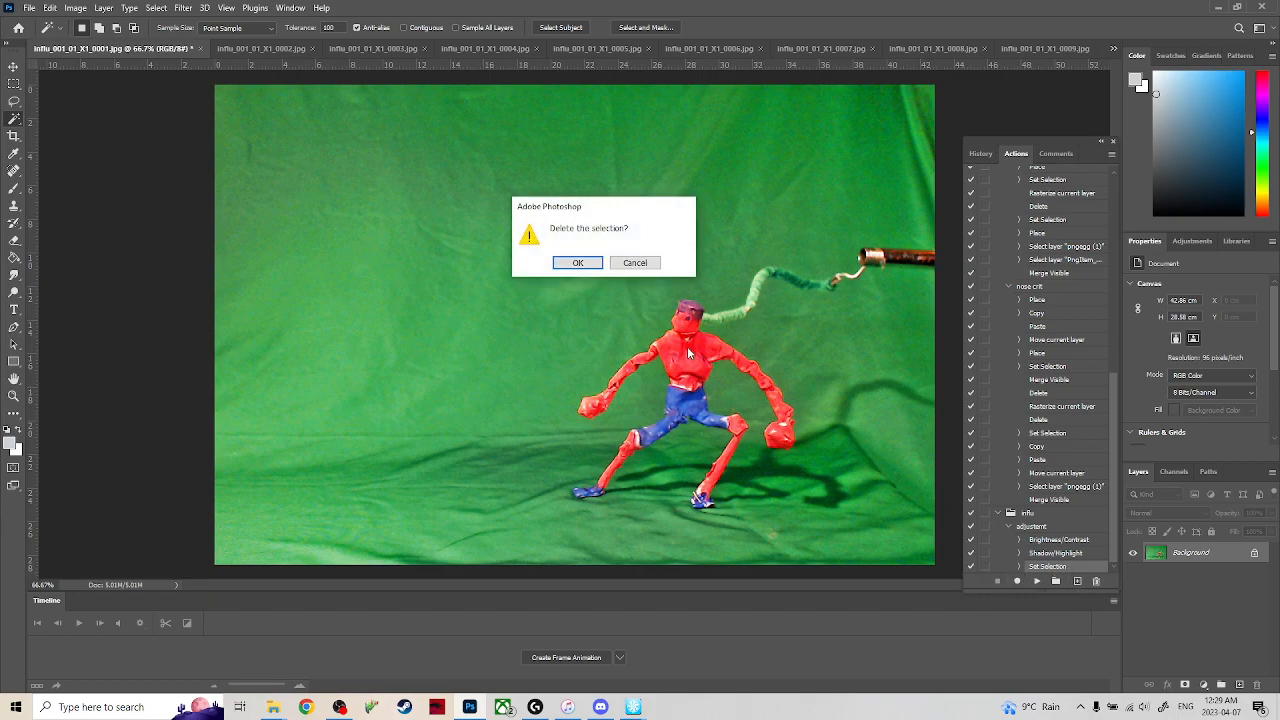
left_click(578, 266)
Resume recording and select the green backdrop with the non-contiguous Magic Wand at tolerance 70.
left_click(1016, 581)
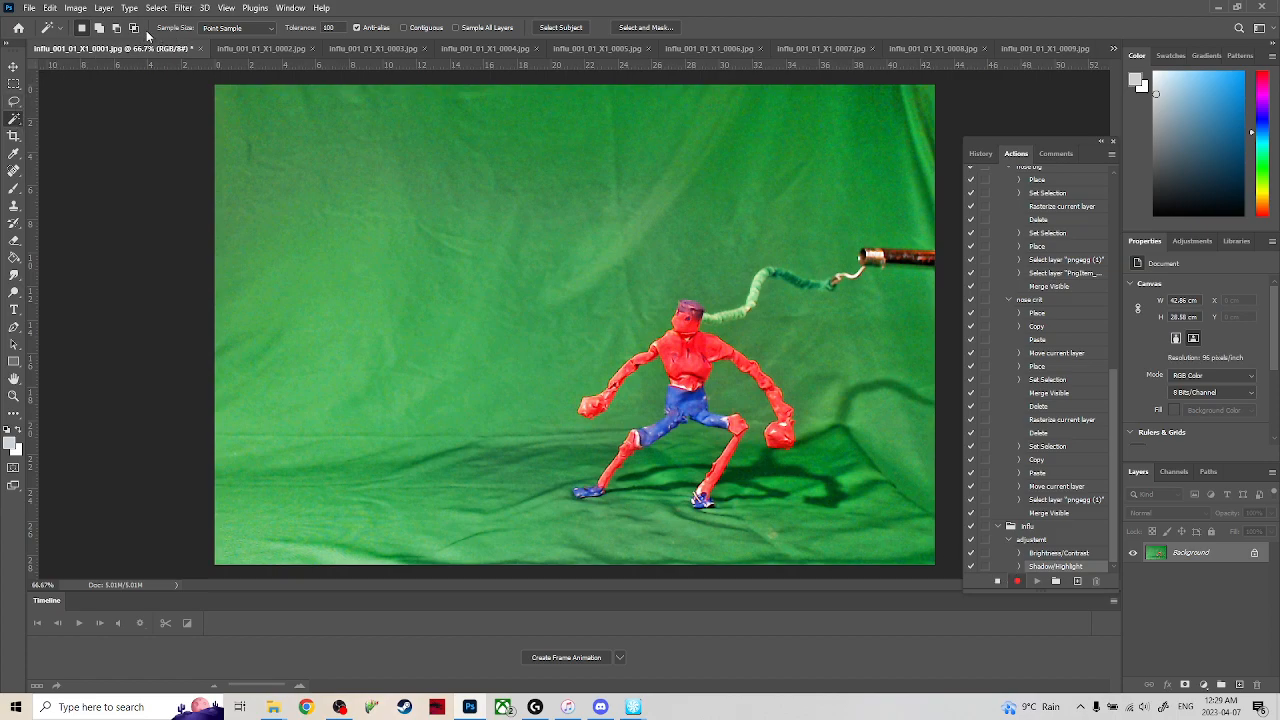
left_click(60, 33)
left_click(60, 33)
left_click_drag(338, 27, 302, 30)
left_click(327, 206)
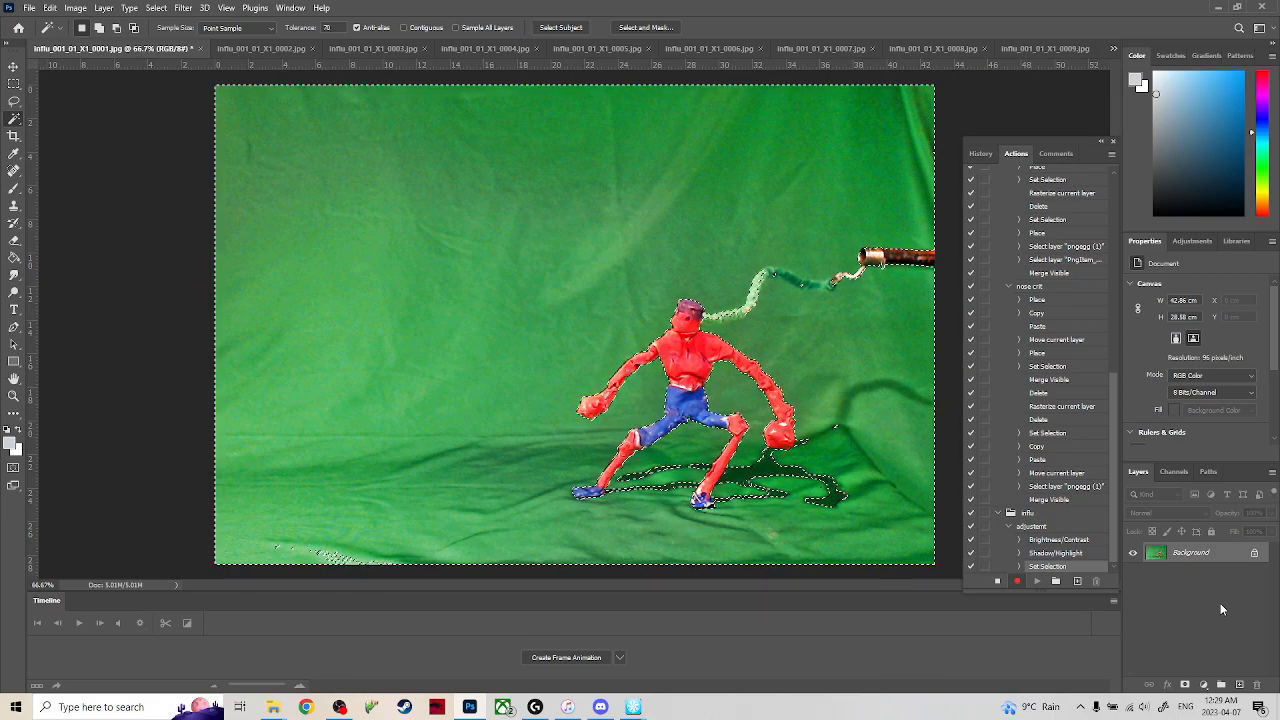
Add a new empty layer, unlock the background layer and move the empty layer beneath it.
left_click(1239, 685)
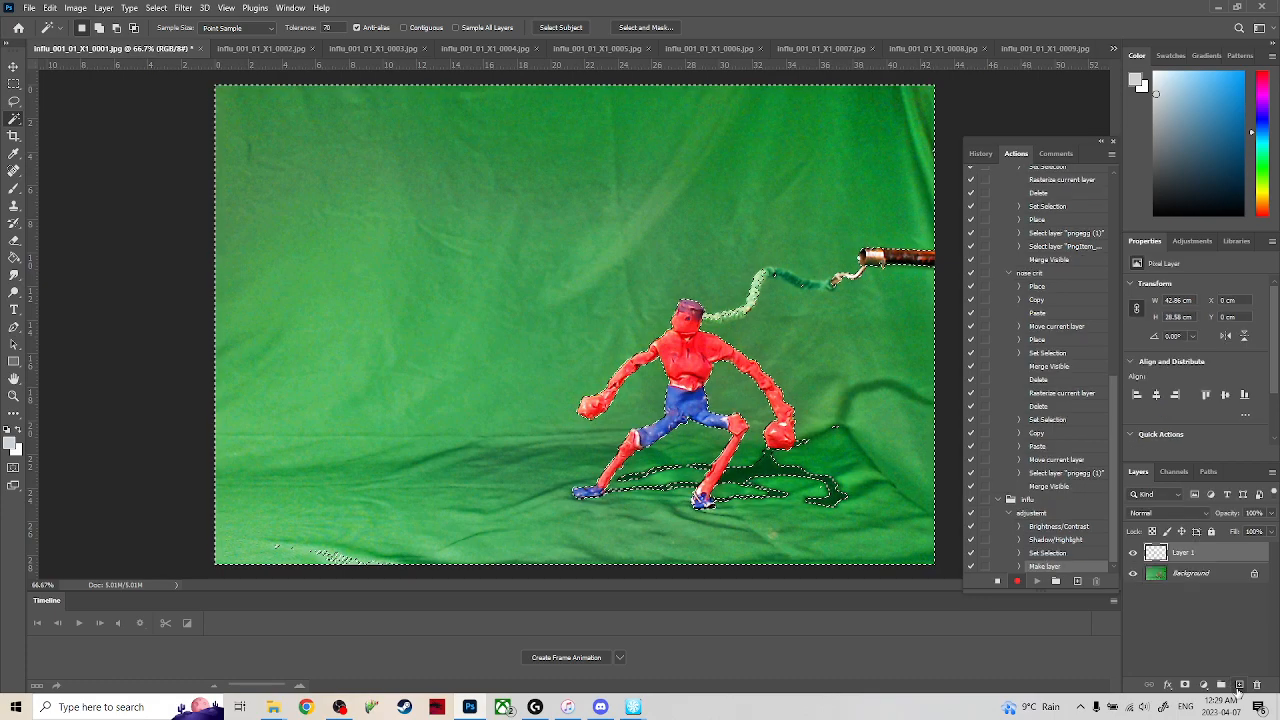
left_click_drag(1186, 556, 1189, 586)
left_click(1253, 576)
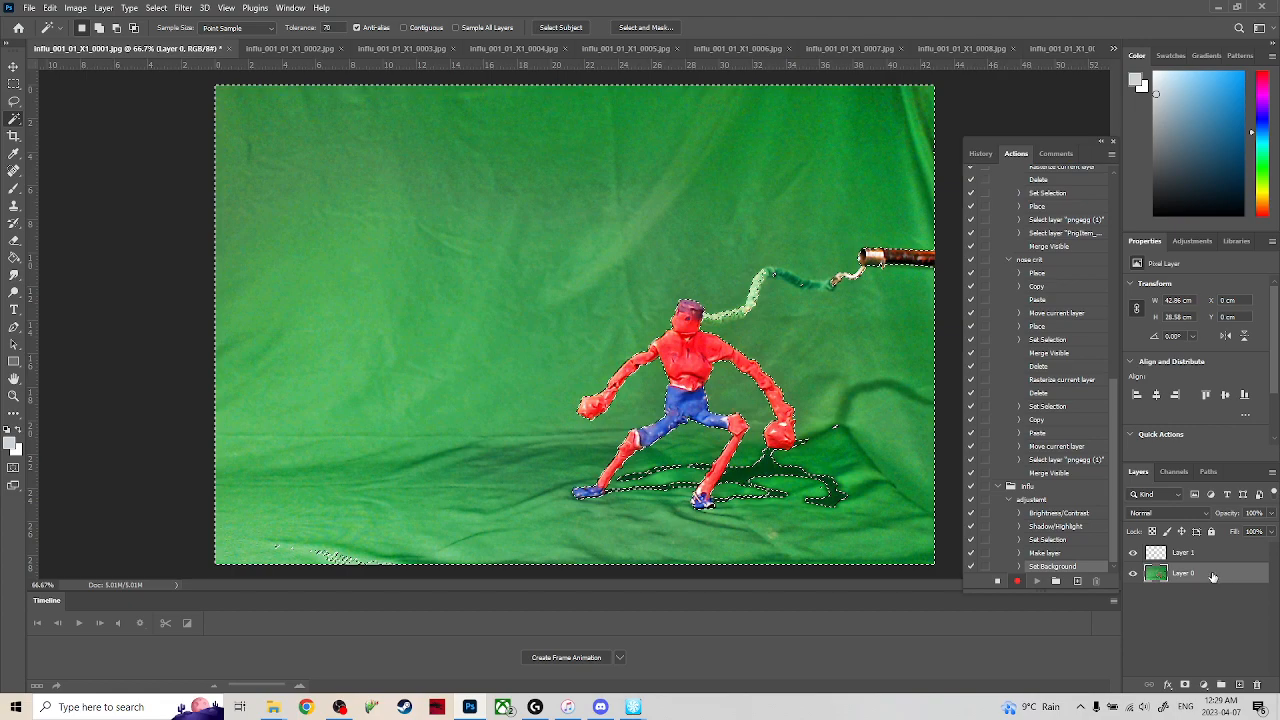
left_click_drag(1202, 566, 1205, 590)
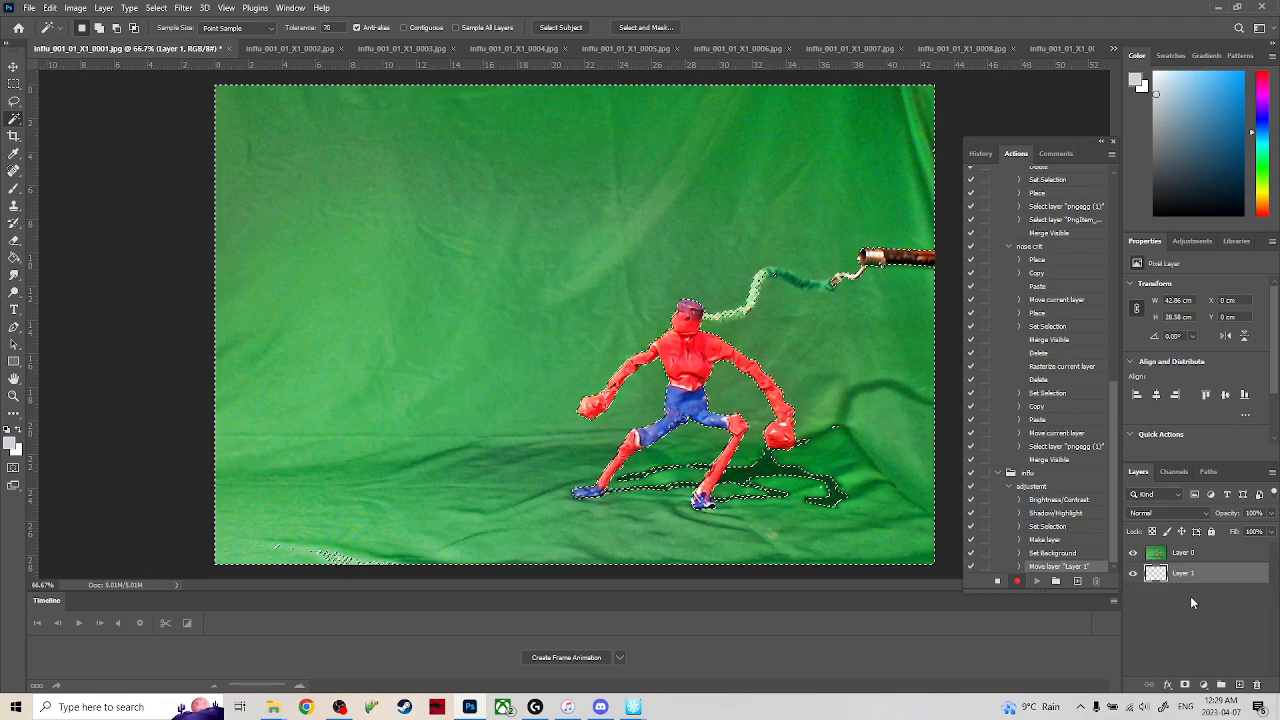
Delete the selected green backdrop from Layer 0 and clear the selection.
left_click(1212, 555)
key("Delete")
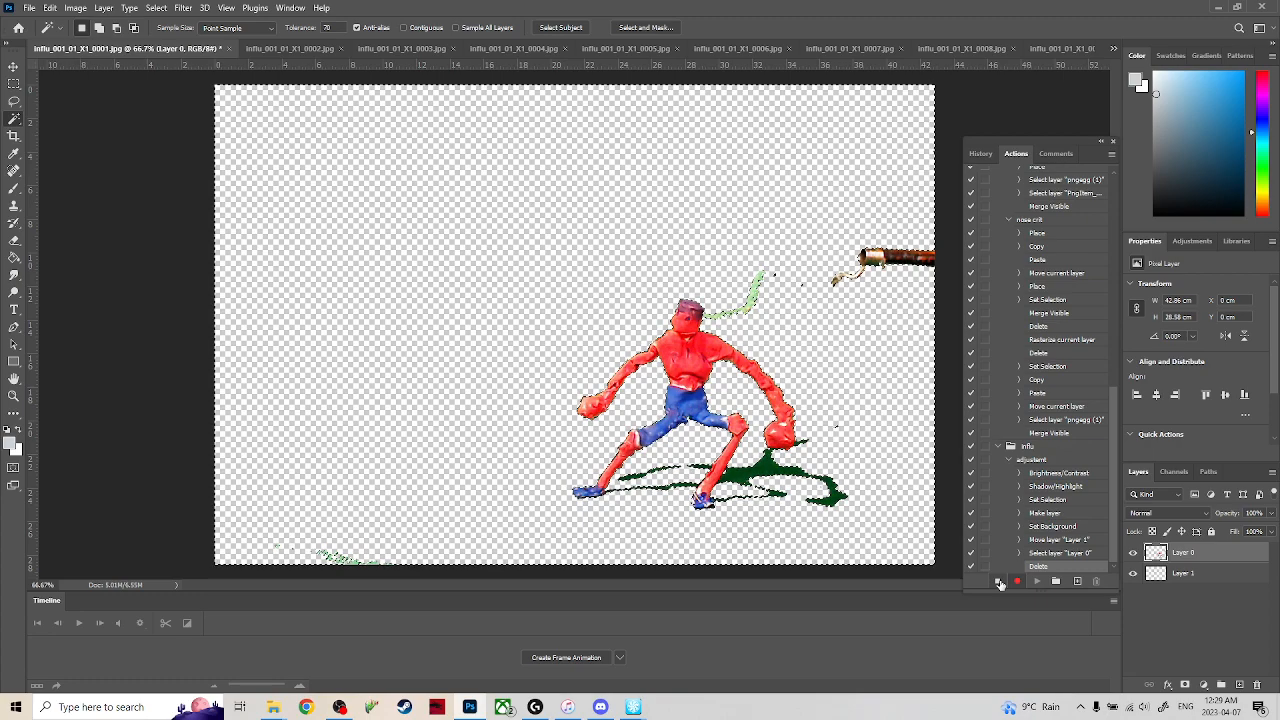
left_click(14, 84)
key("ctrl+d")
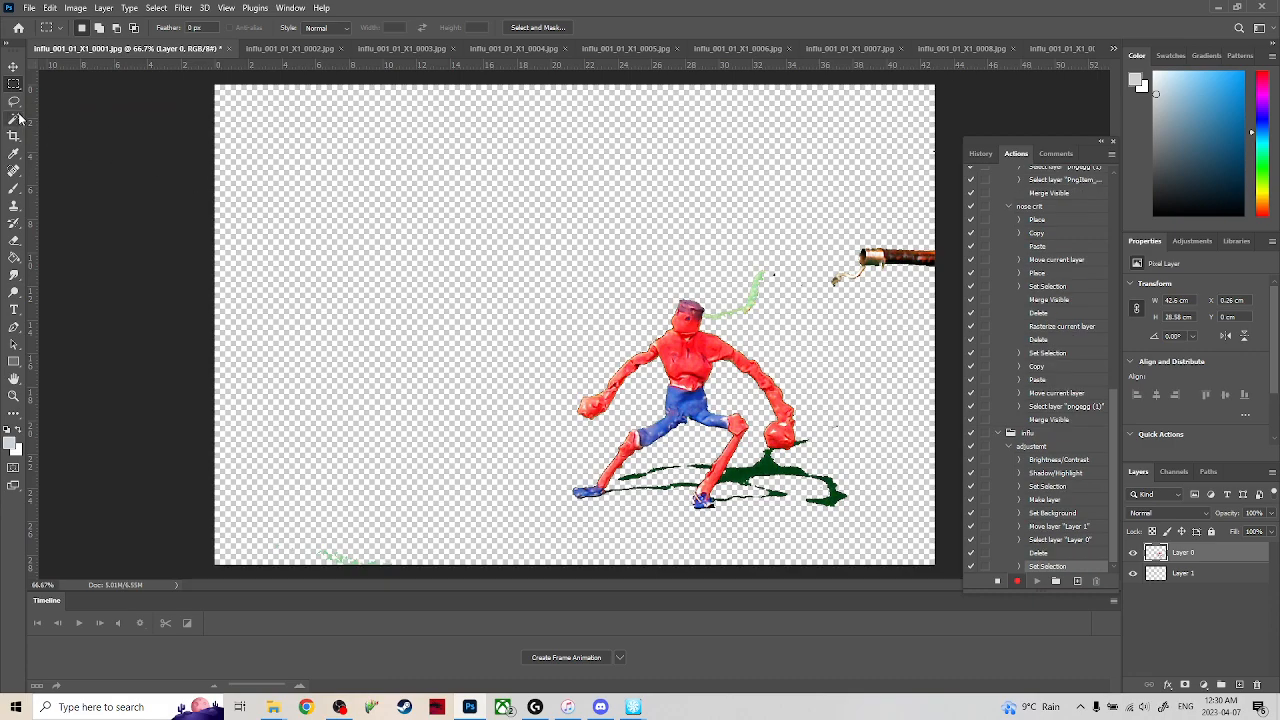
Delete the support rod at the frame's right edge with a rectangular selection, and stop recording the action.
left_click_drag(813, 186, 958, 345)
key("Delete")
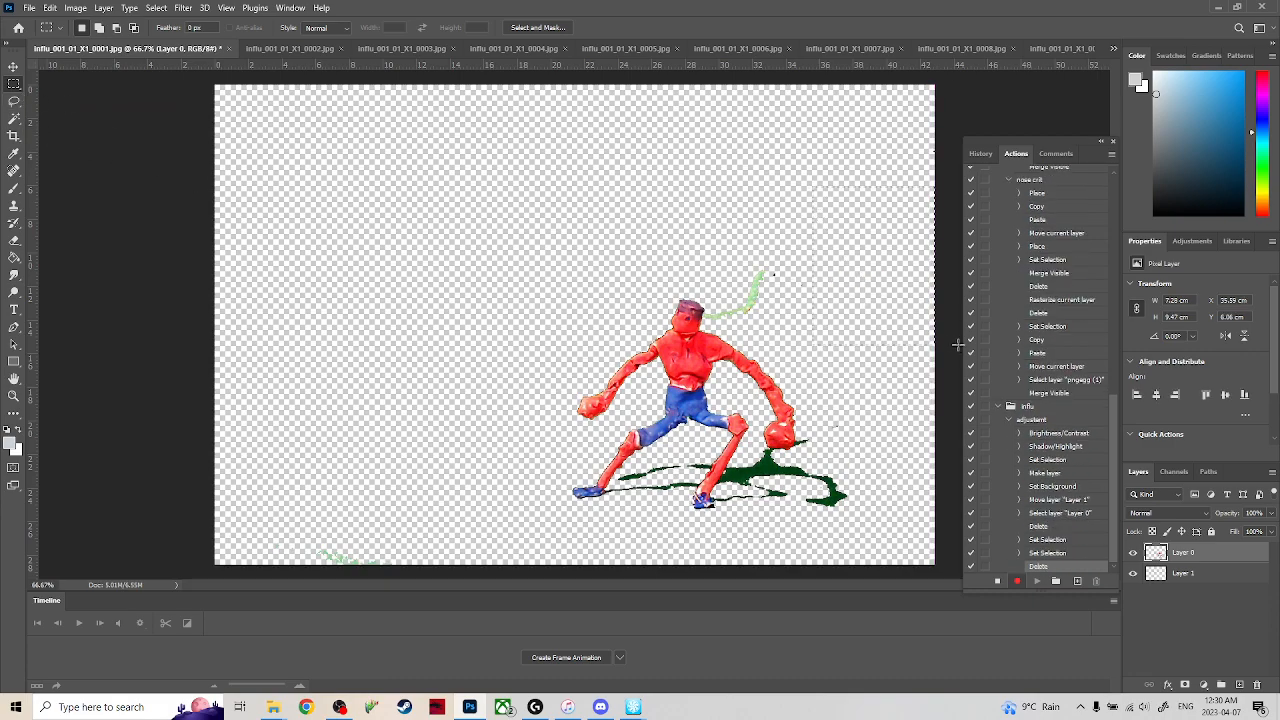
left_click(997, 582)
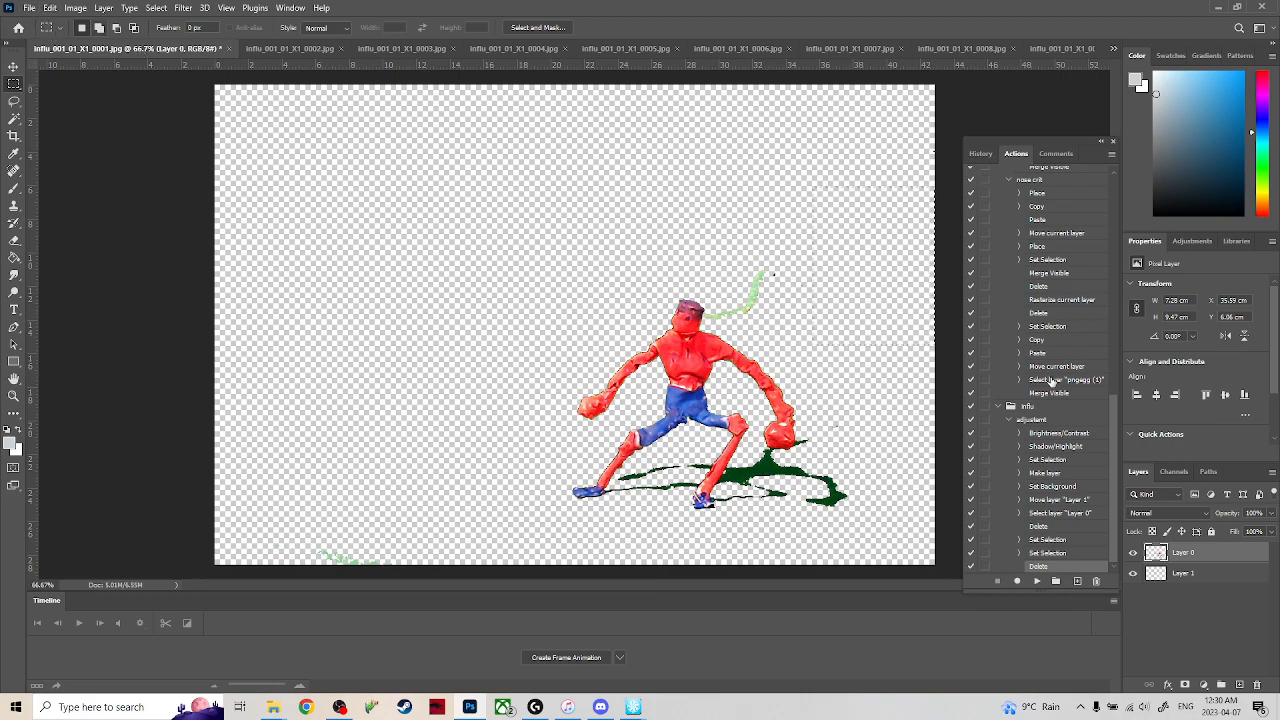
Undo the recorded edits on influ_001_01_X1_0001.jpg back to the frame with the green backdrop.
left_click(29, 10)
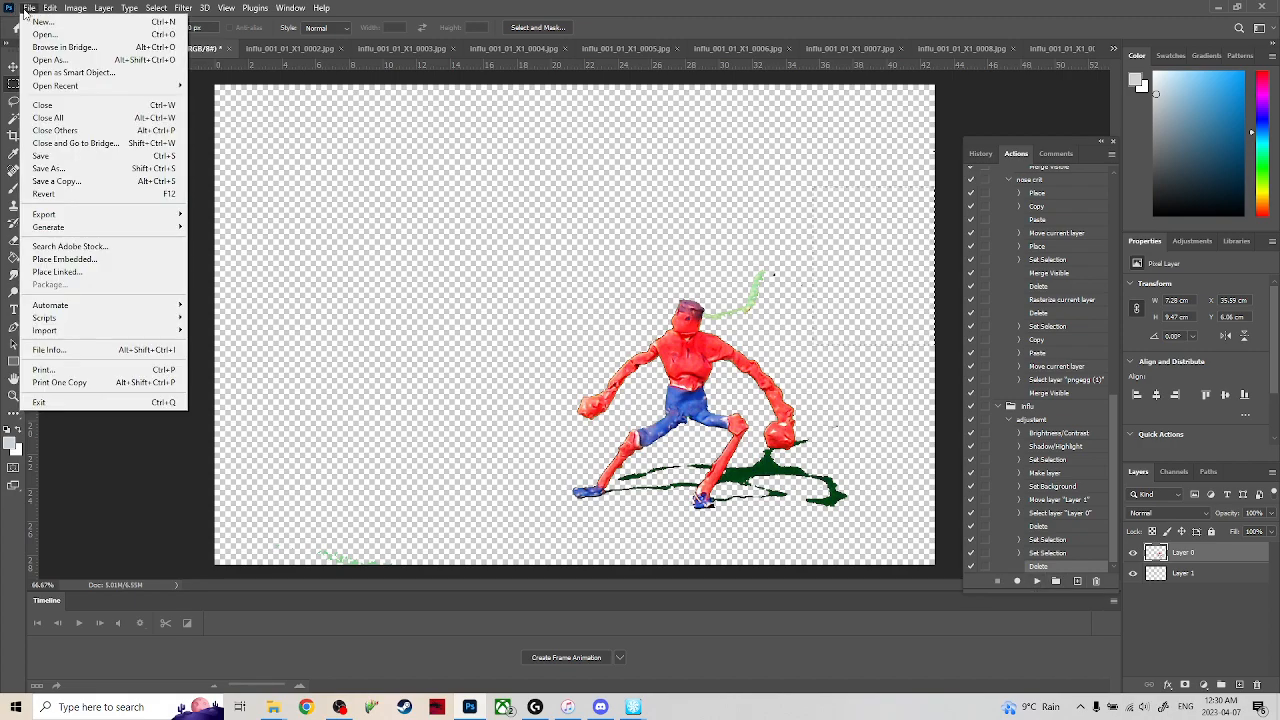
left_click(20, 10)
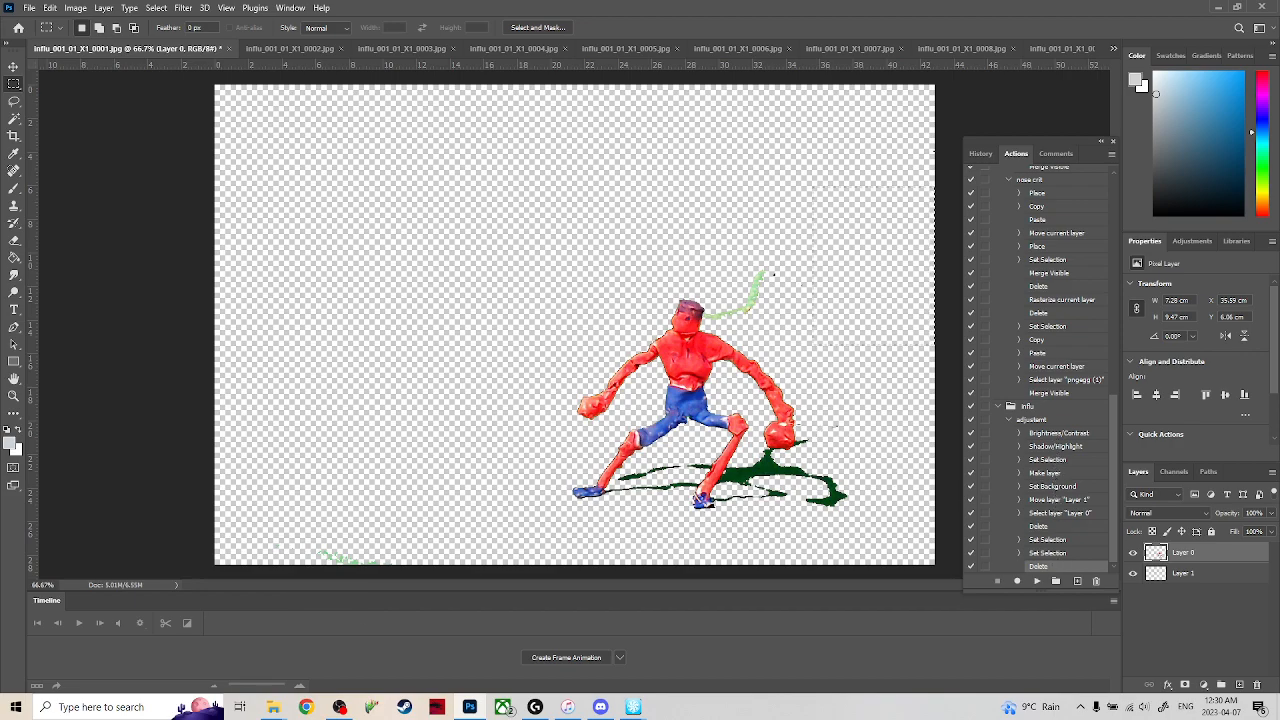
key("ctrl+z")
key("ctrl+z")
key("ctrl+z")
key("ctrl+z")
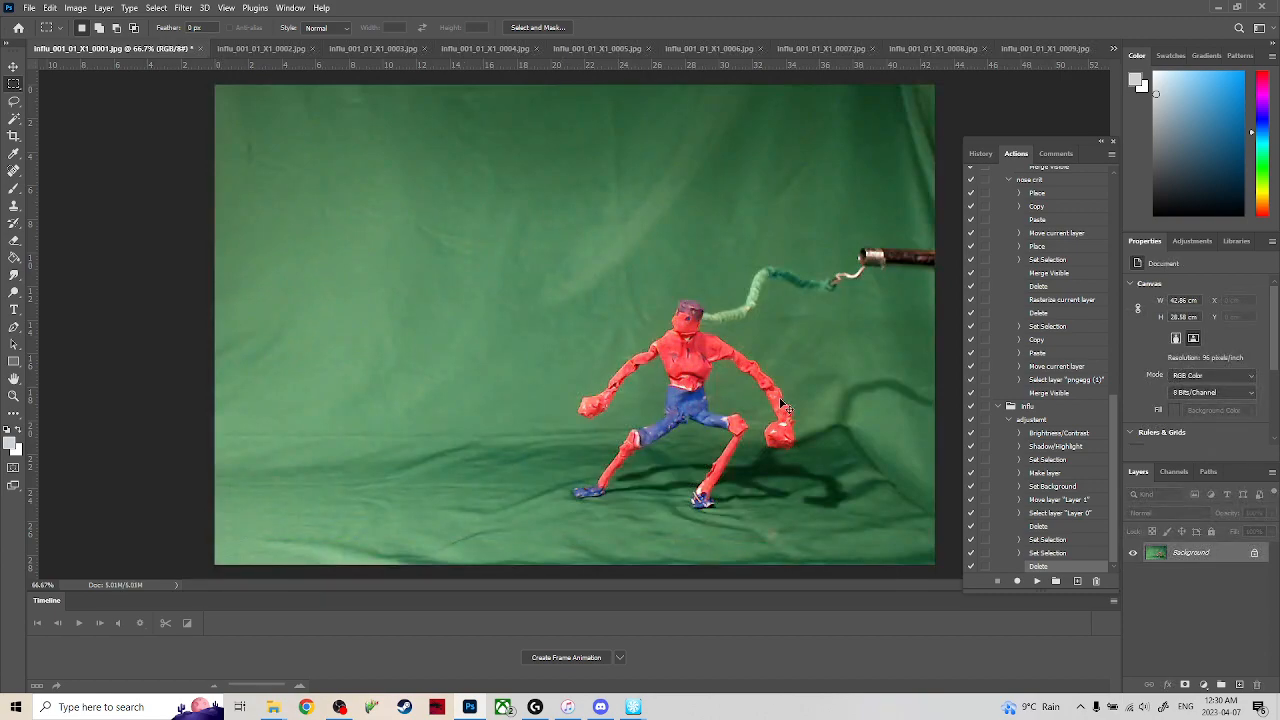
Open the Batch automation for the influ set's adjustment action, with Opened Files as the source.
left_click(30, 8)
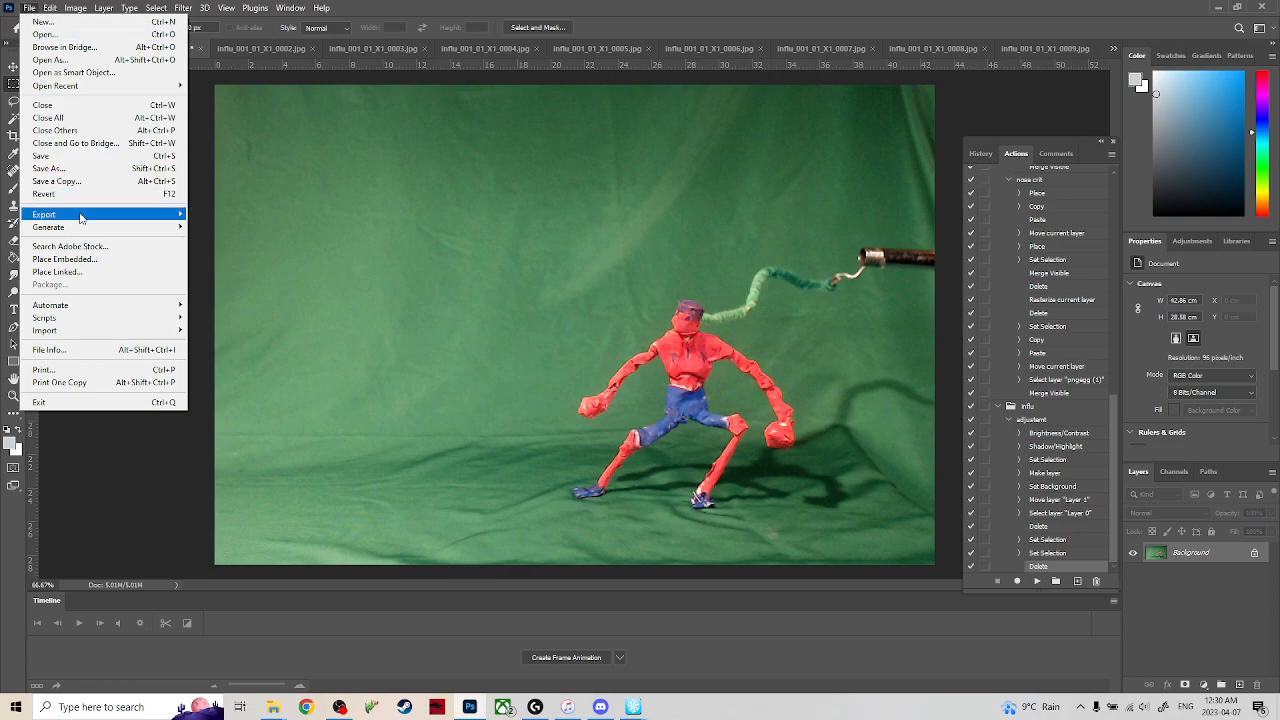
mouse_move(106, 306)
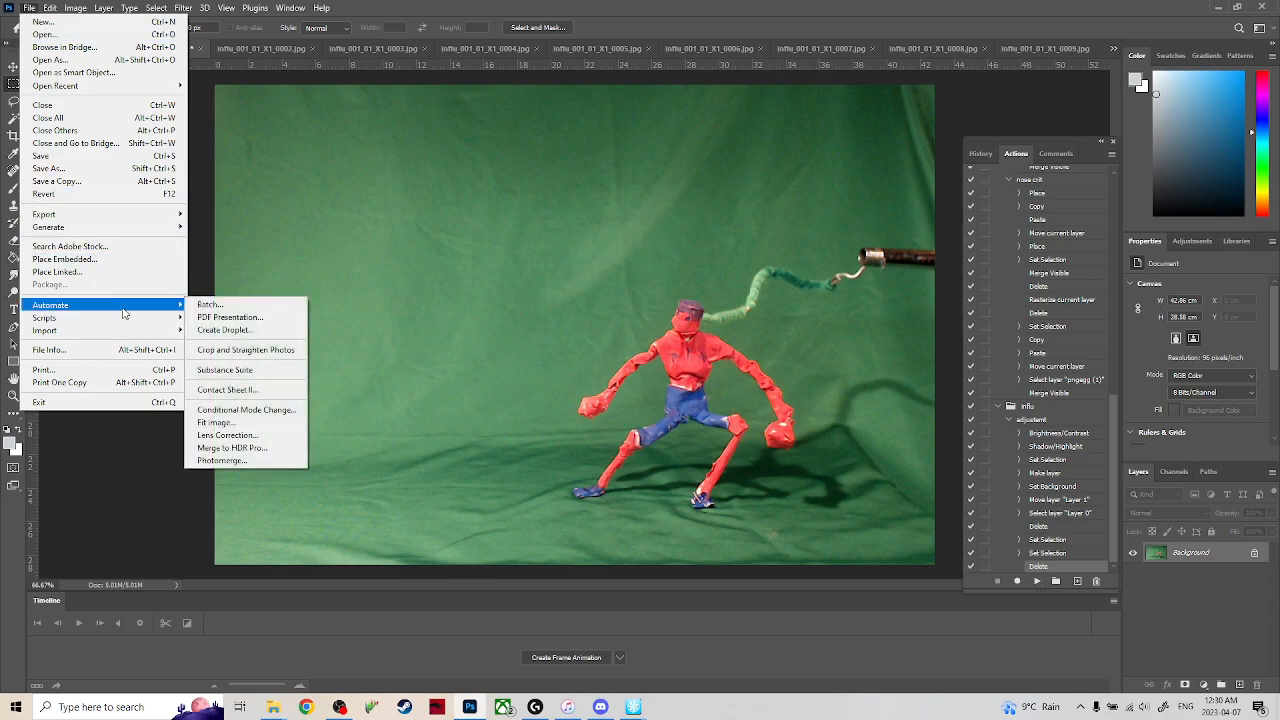
left_click(208, 304)
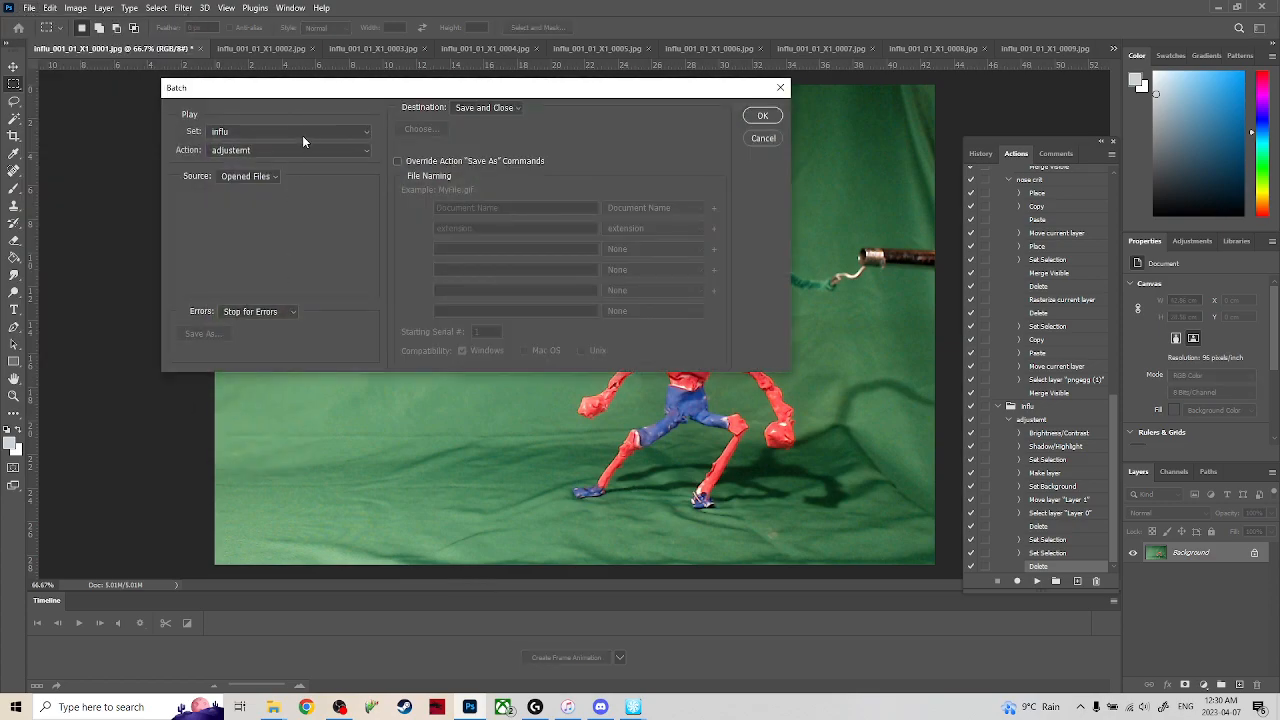
left_click(270, 180)
left_click(264, 213)
Set the batch destination to Folder.
left_click(506, 110)
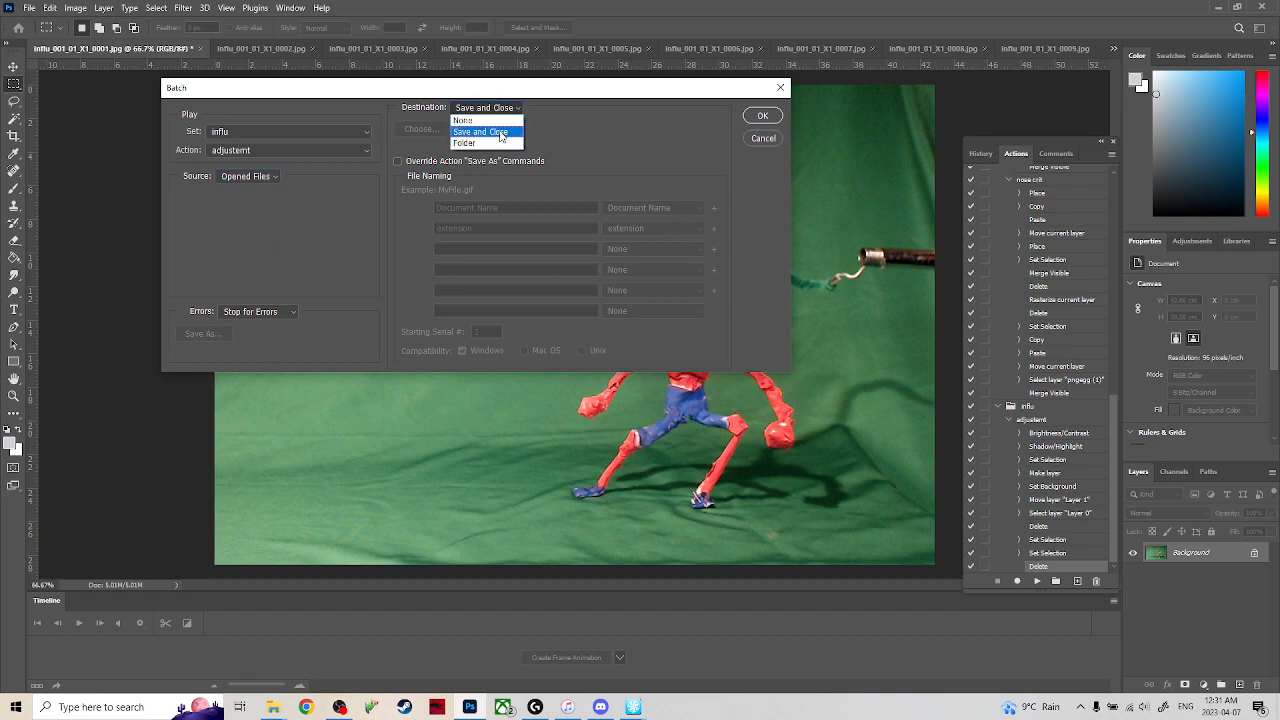
left_click(501, 137)
left_click(491, 111)
left_click(491, 111)
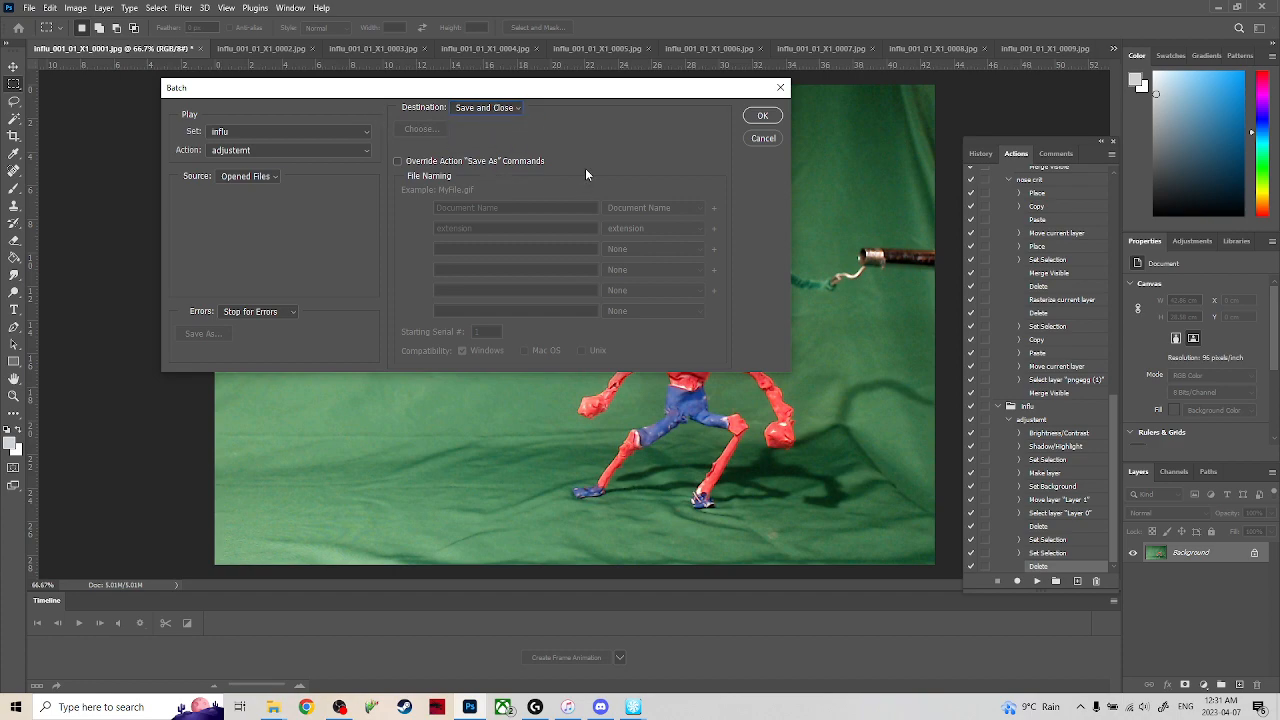
left_click(491, 110)
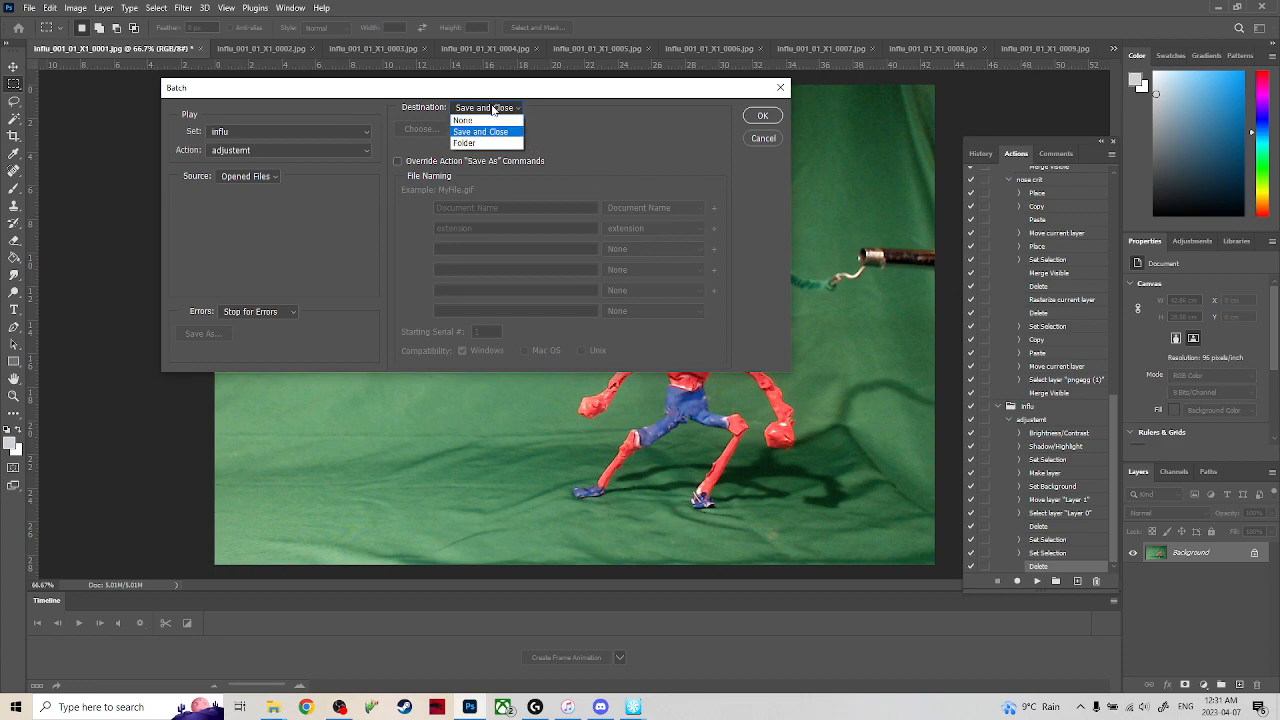
left_click(578, 125)
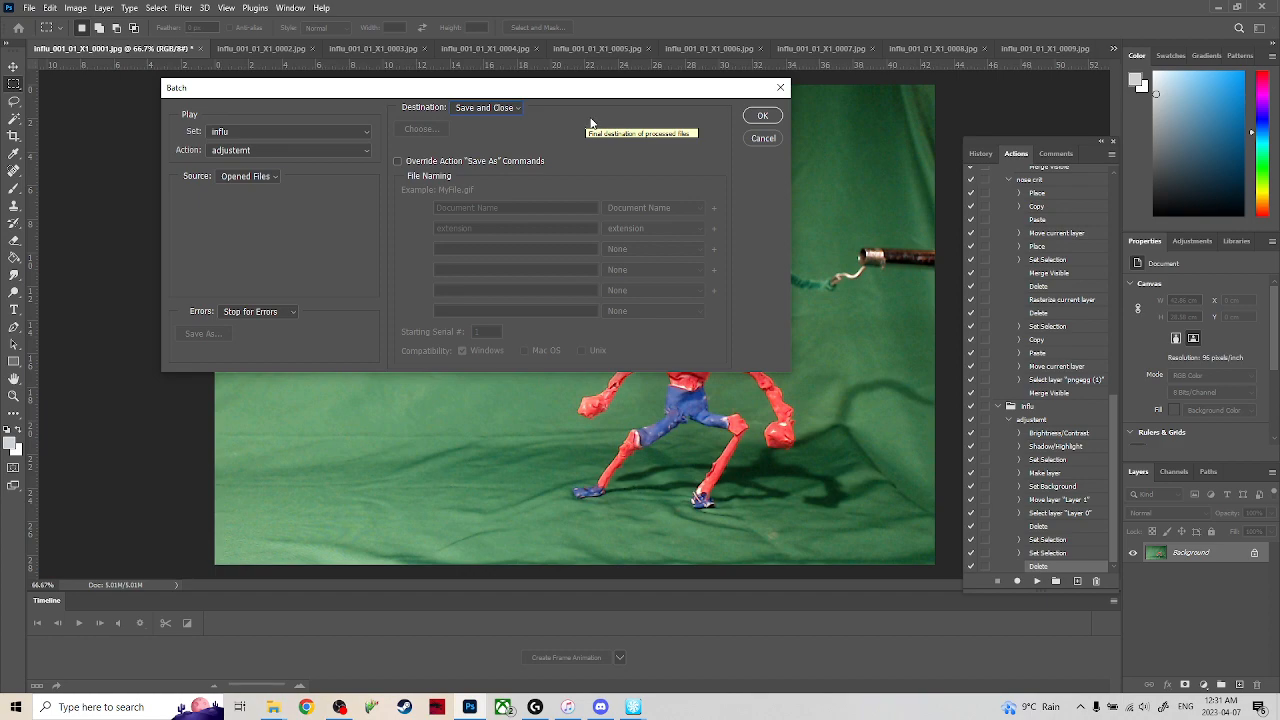
left_click(515, 110)
left_click(500, 143)
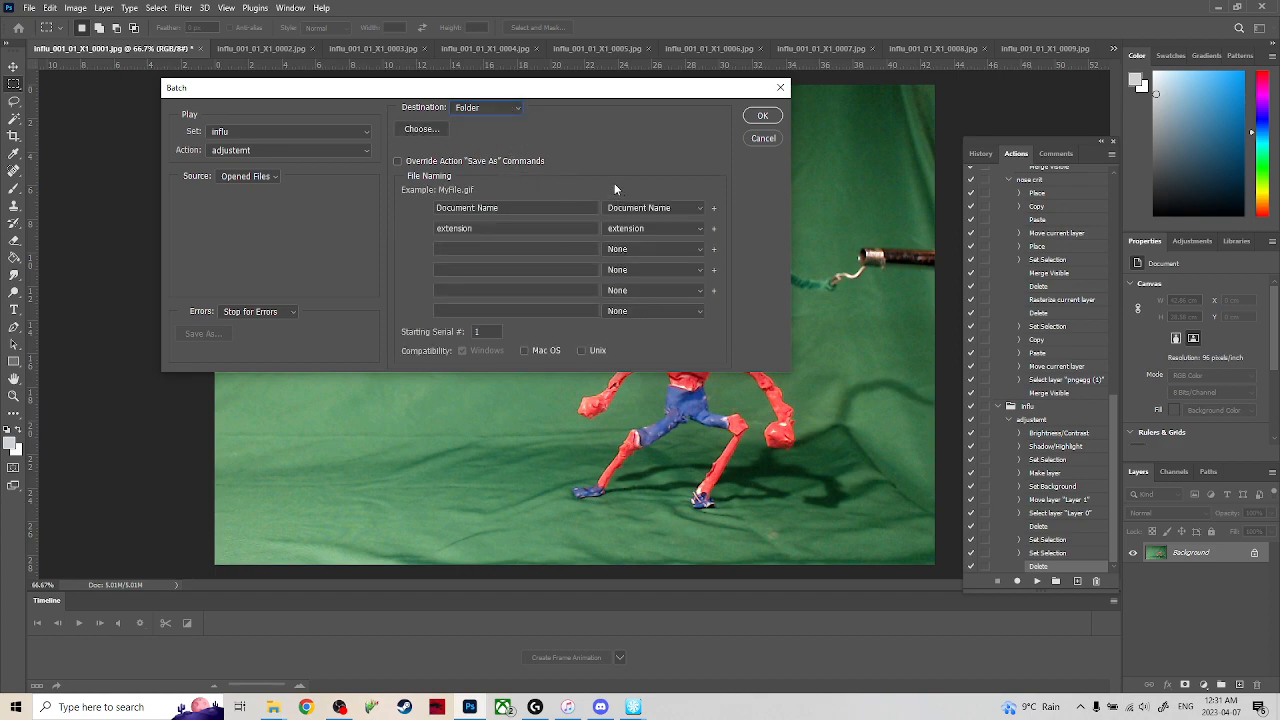
Create a folder named "influ keyed" inside Hack Stuff on the Desktop and choose it as the batch destination.
left_click(421, 129)
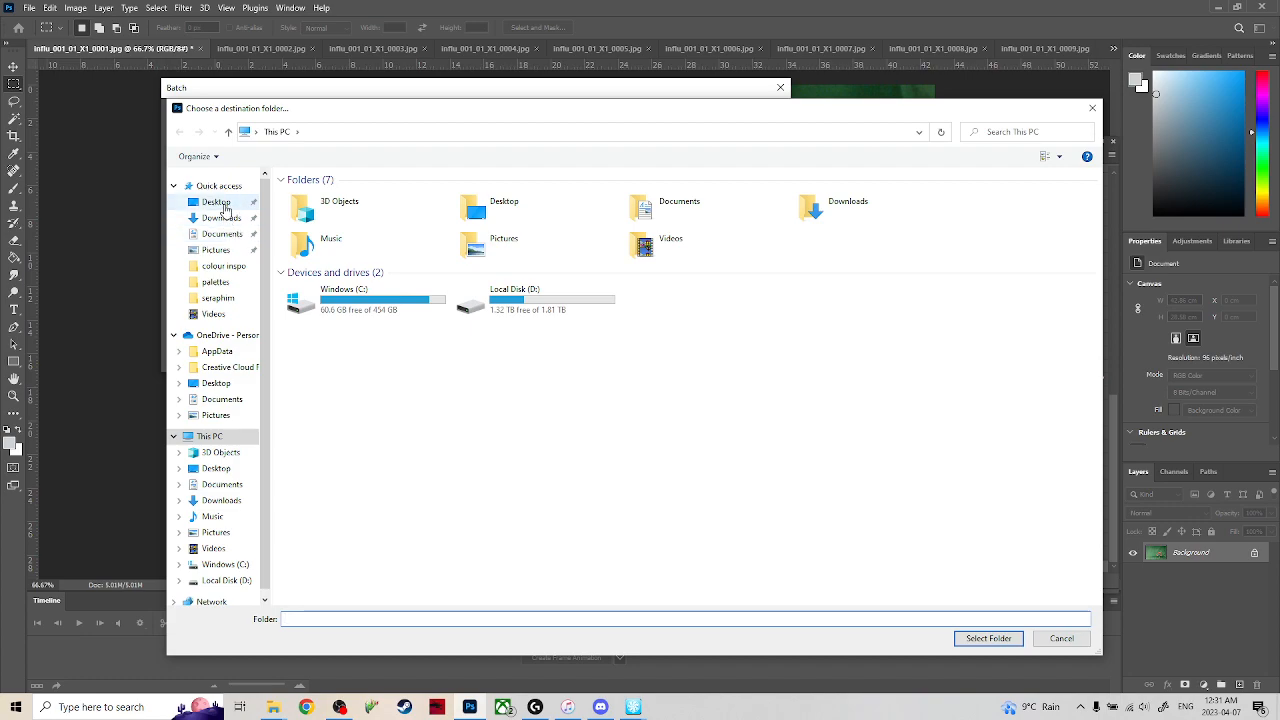
left_click(225, 208)
scroll(408, 440, "down", 5)
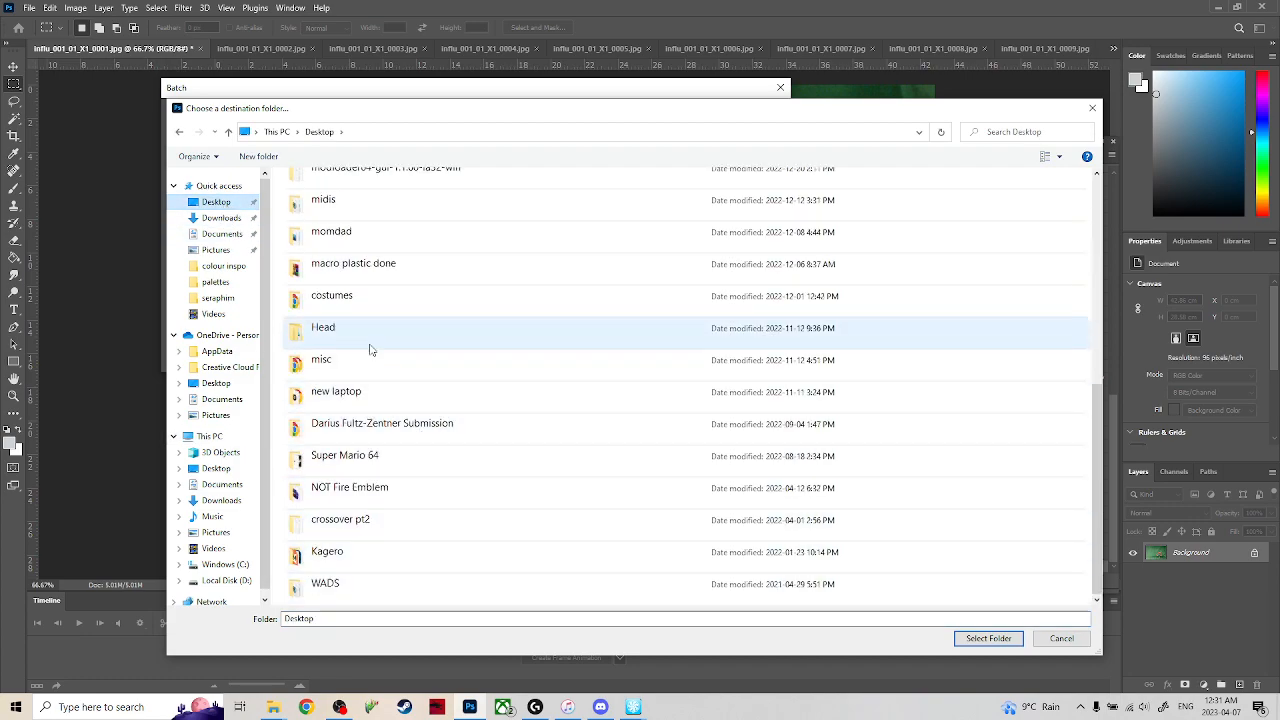
scroll(389, 305, "up", 5)
left_click(379, 232)
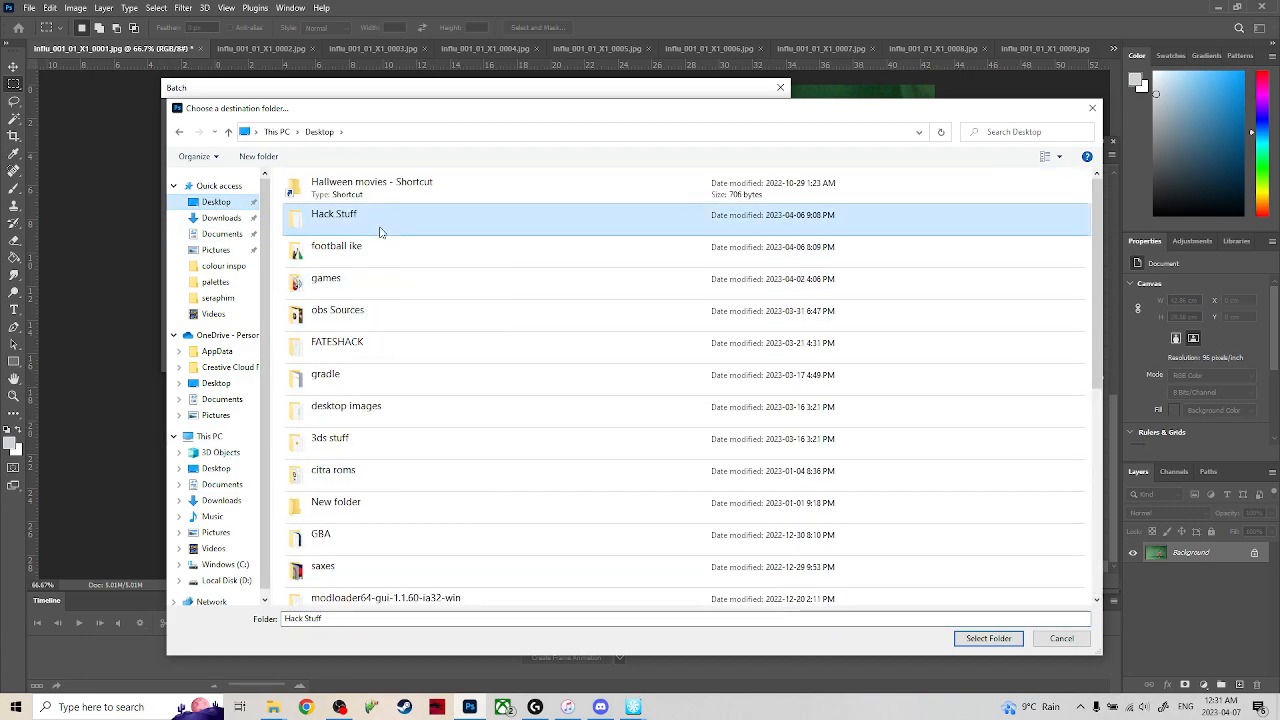
double_click(379, 232)
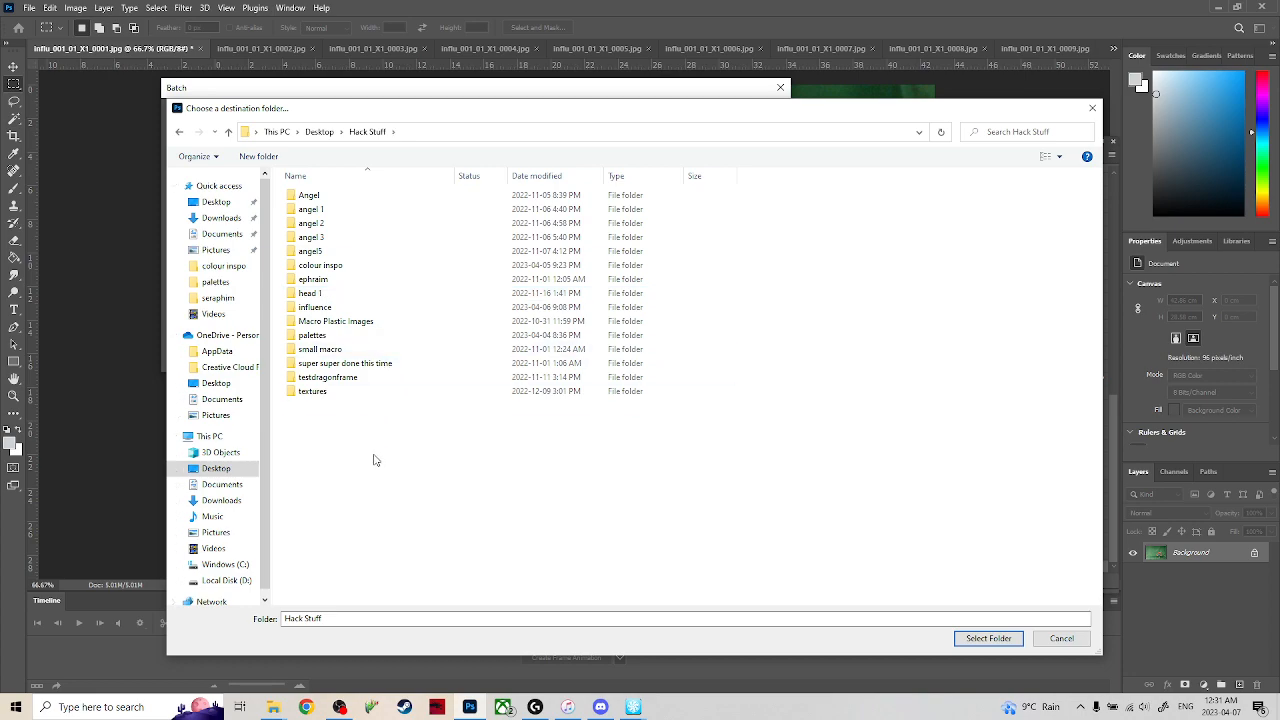
key("ctrl+shift+n")
type("influ")
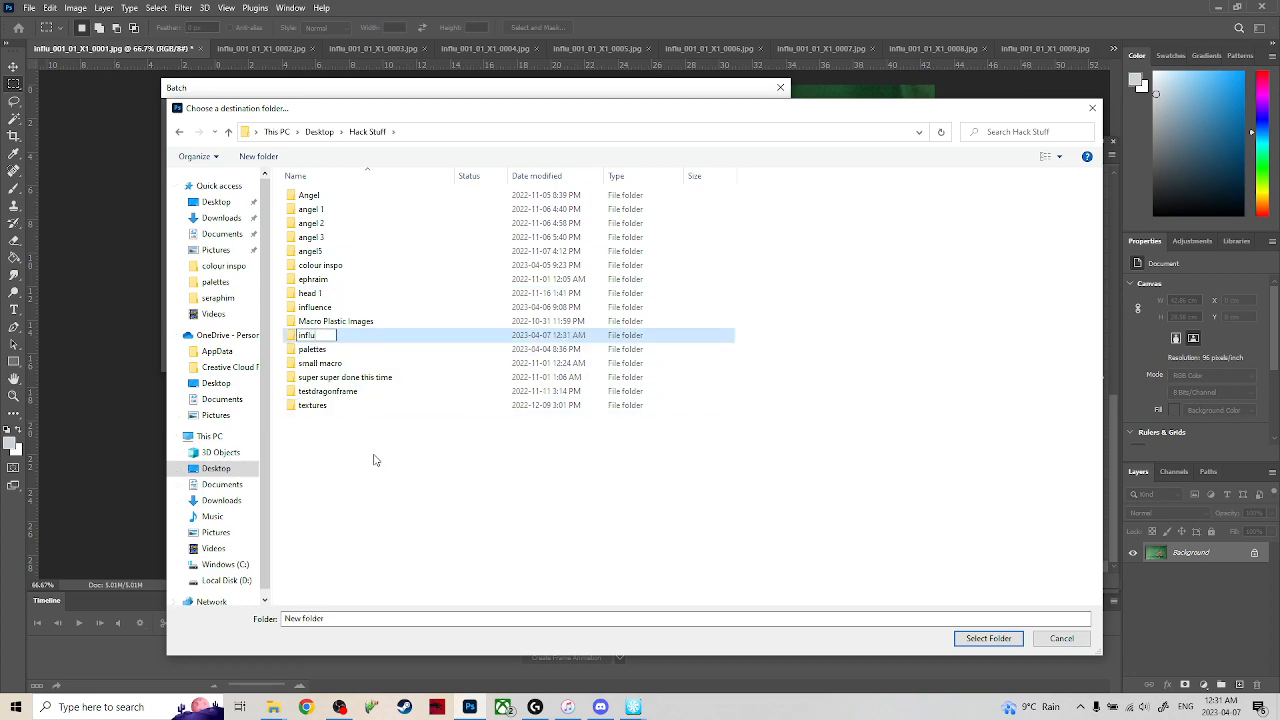
type(" keyed")
key("Return")
left_click(988, 638)
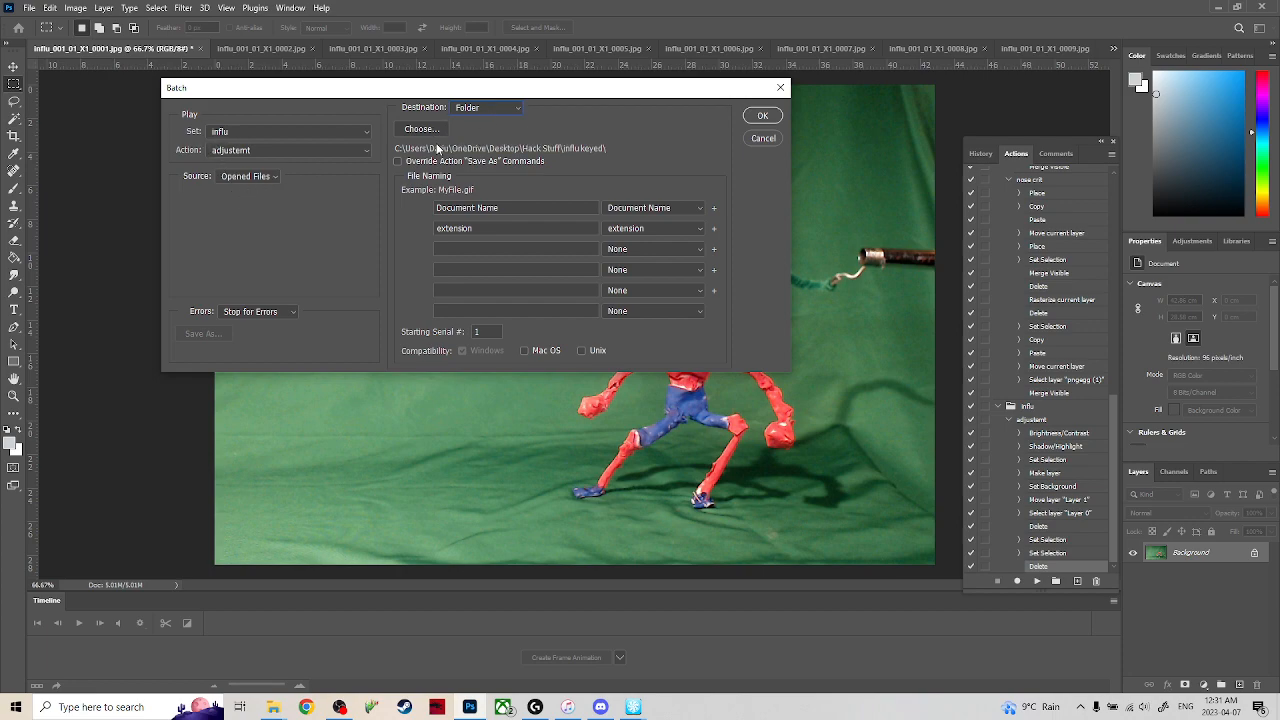
Run the batch and cancel saving the processed frame influ_001_01_X1_0044.
left_click(762, 116)
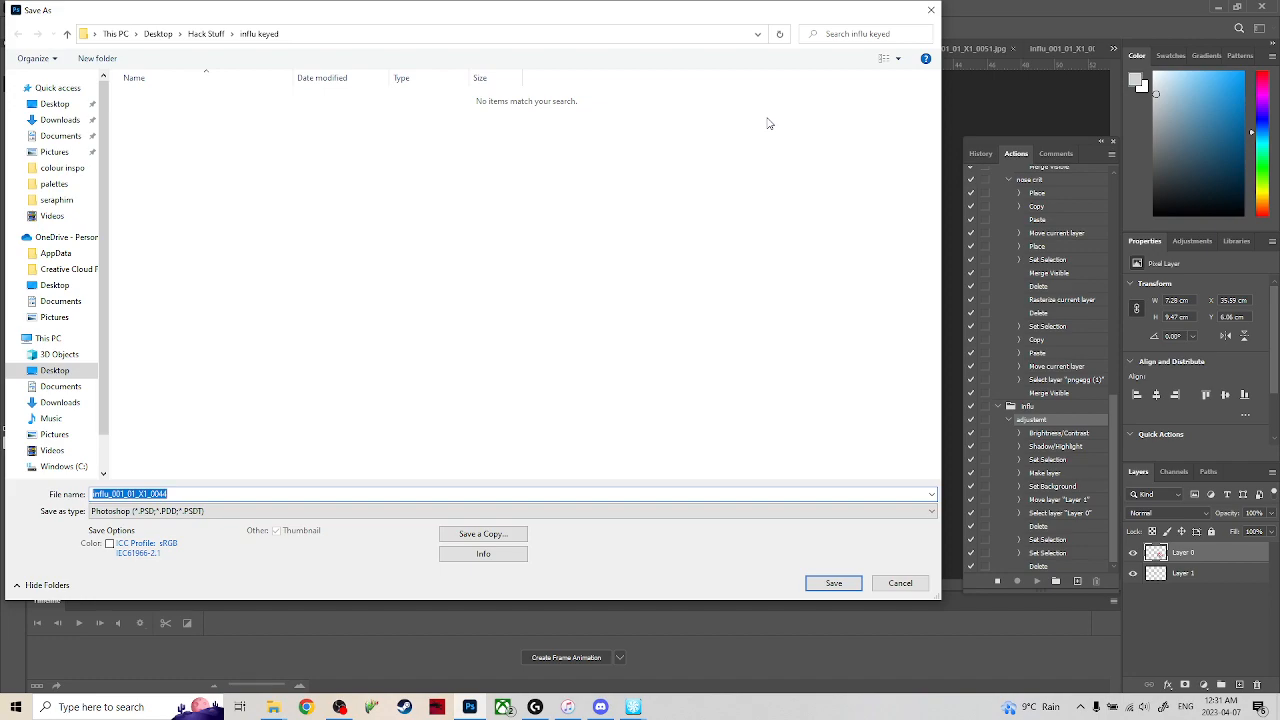
left_click(912, 583)
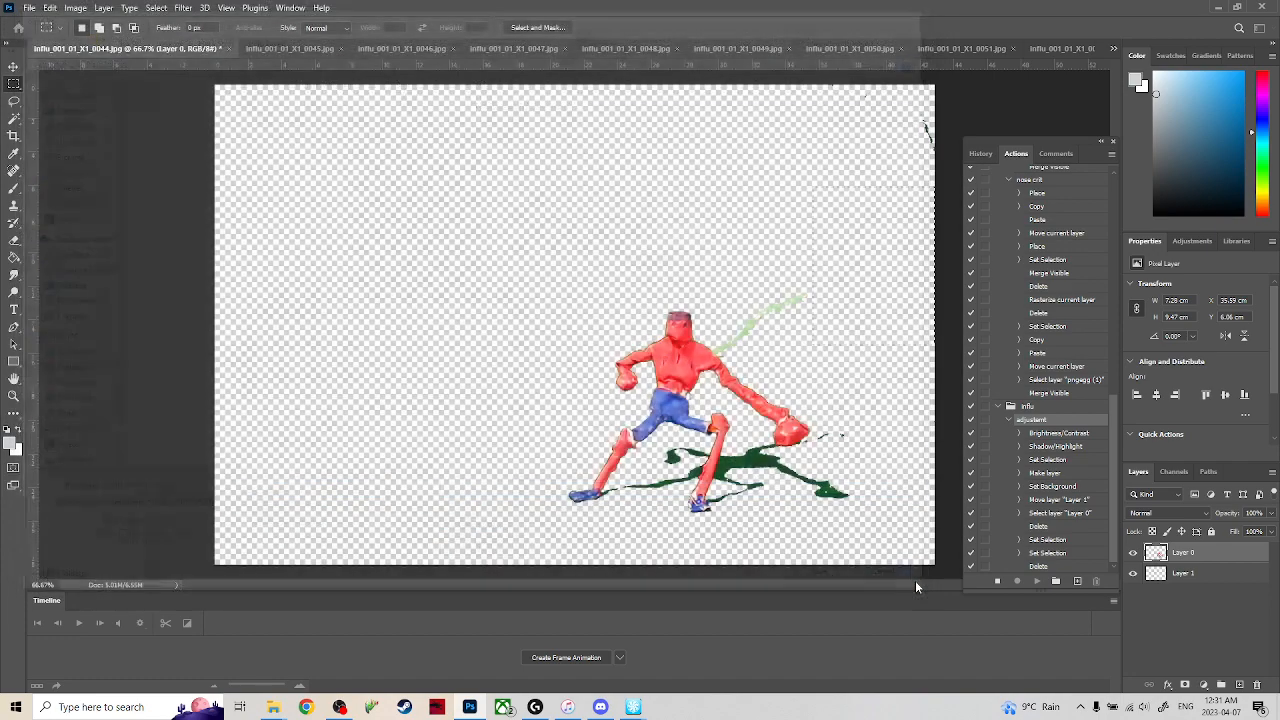
left_click(650, 263)
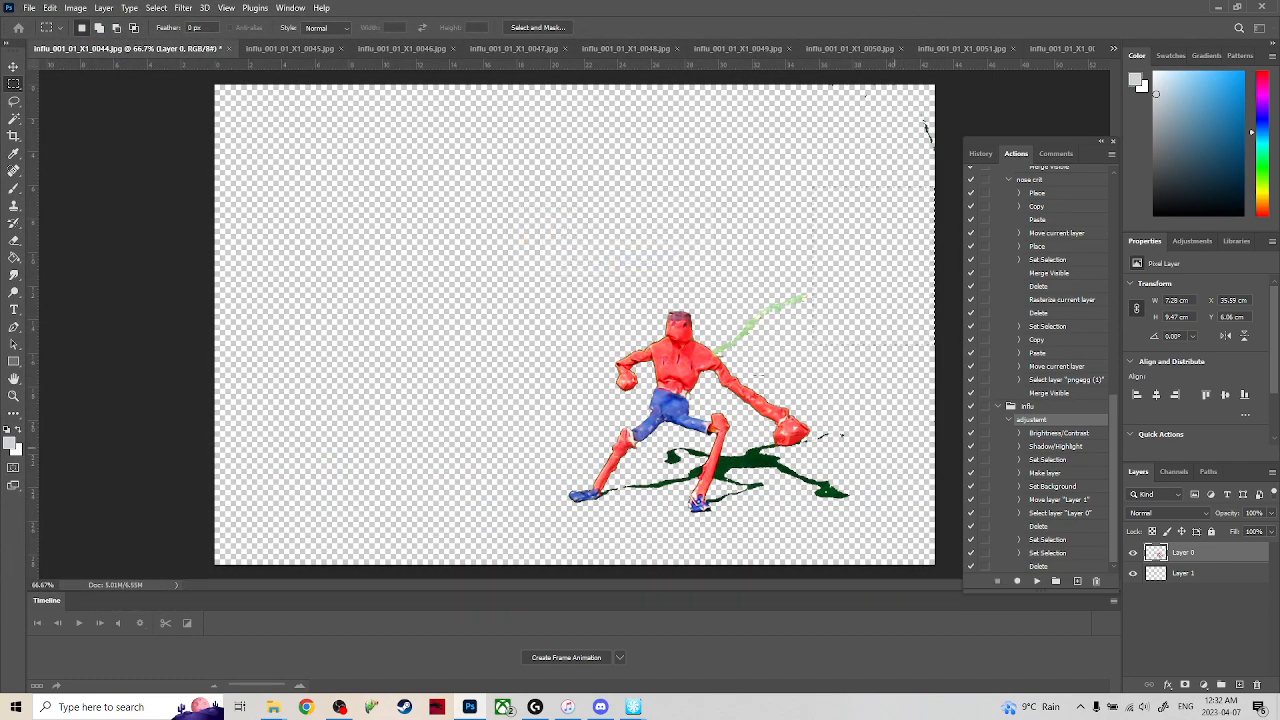
Record a Merge Visible command after the last Delete in the influ action, and stop recording.
left_click(1045, 566)
left_click(1017, 581)
right_click(1210, 553)
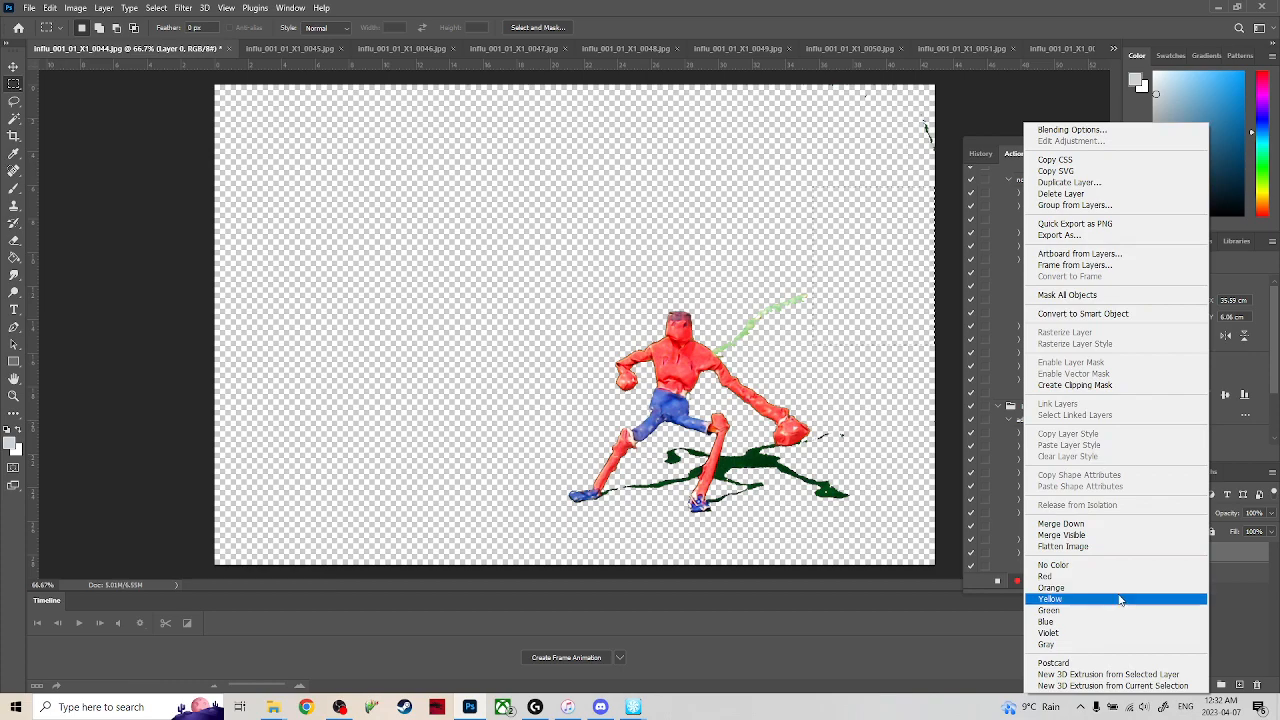
left_click(1106, 541)
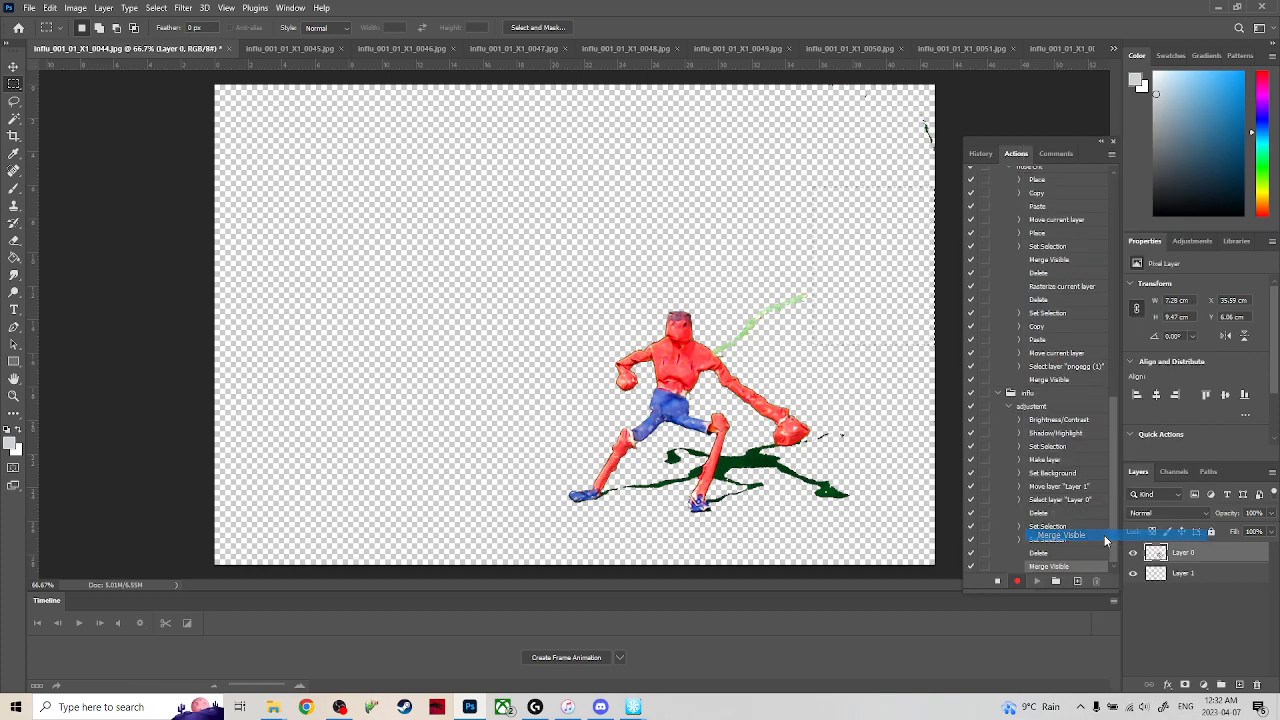
left_click(997, 581)
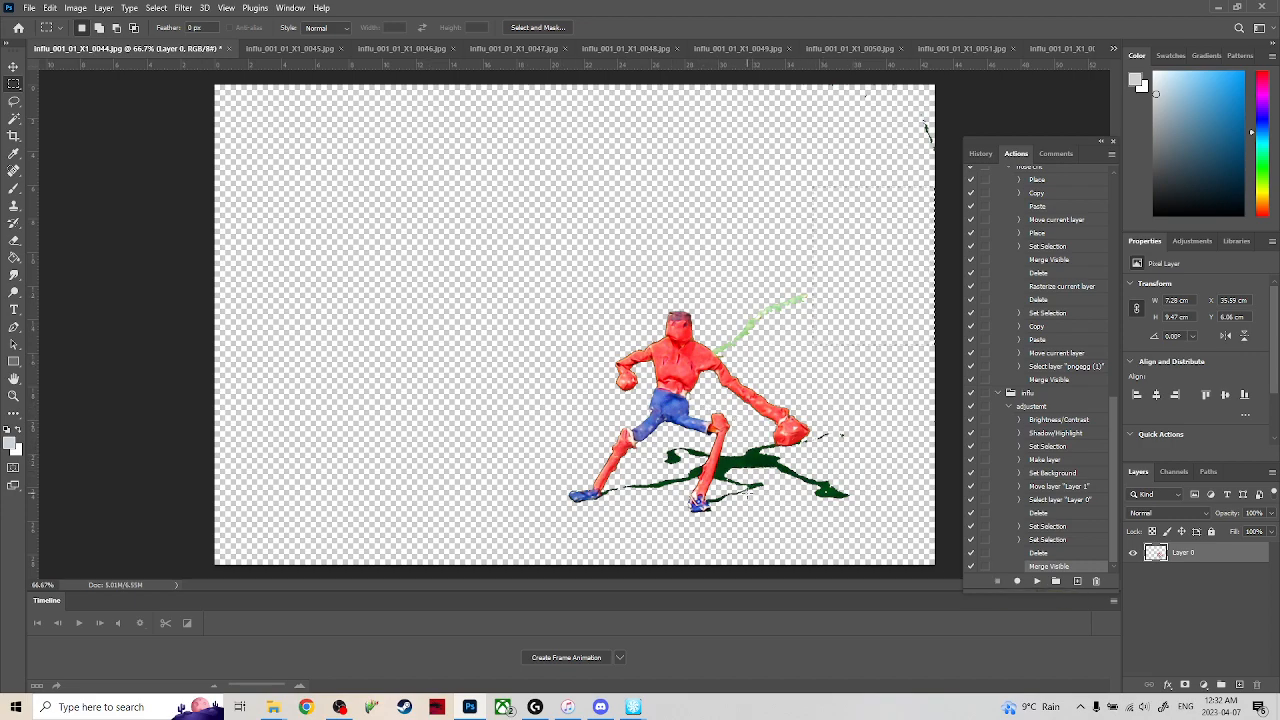
Undo all edits on influ_001_01_X1_0044.jpg back to the unprocessed green-screen frame.
left_click(32, 9)
left_click(155, 490)
key("ctrl+z")
key("ctrl+z")
key("ctrl+z")
key("ctrl+z")
key("ctrl+z")
key("ctrl+z")
key("ctrl+z")
key("ctrl+z")
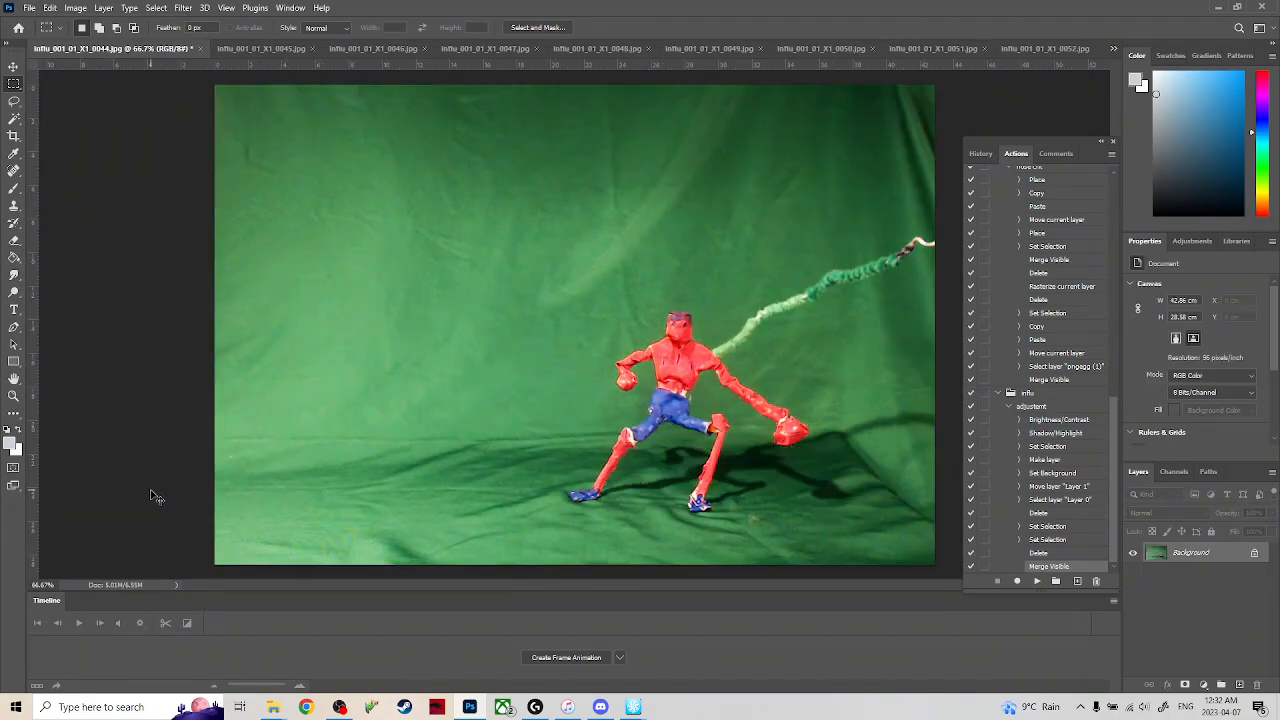
Rerun the batch into the influ keyed folder and save frame 0044 as an interlaced PNG with large file size.
left_click(29, 8)
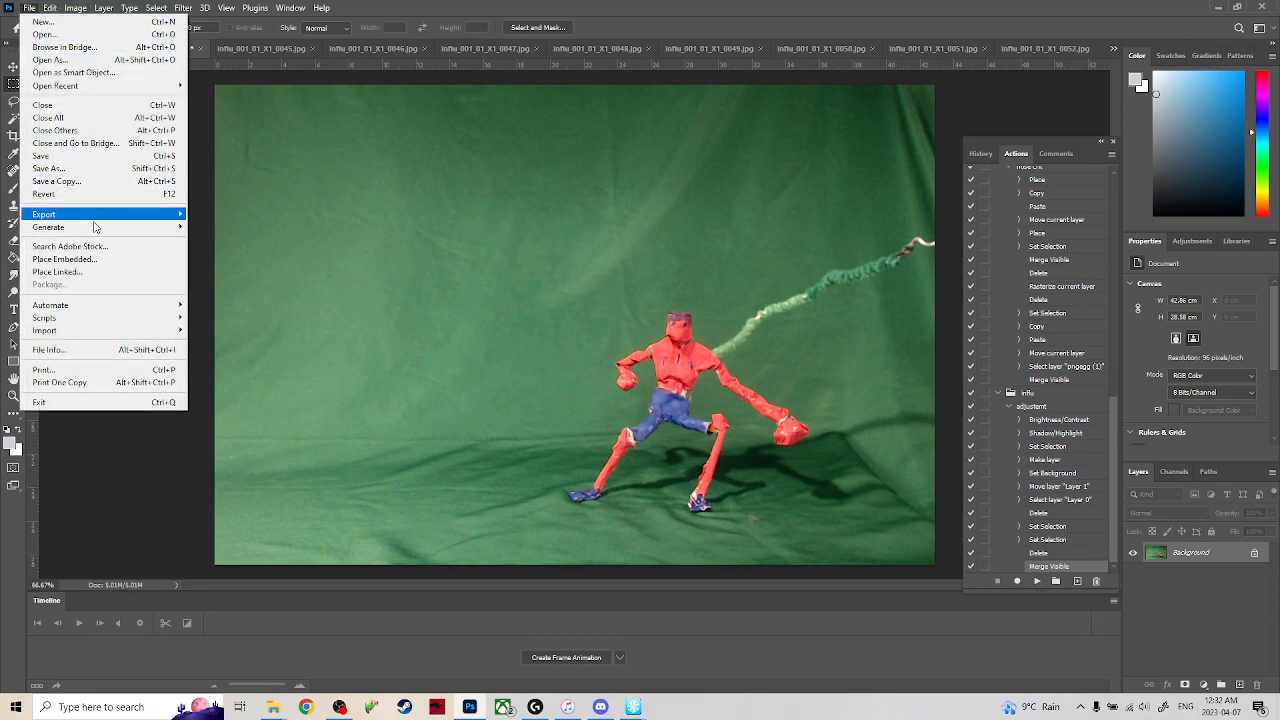
mouse_move(136, 304)
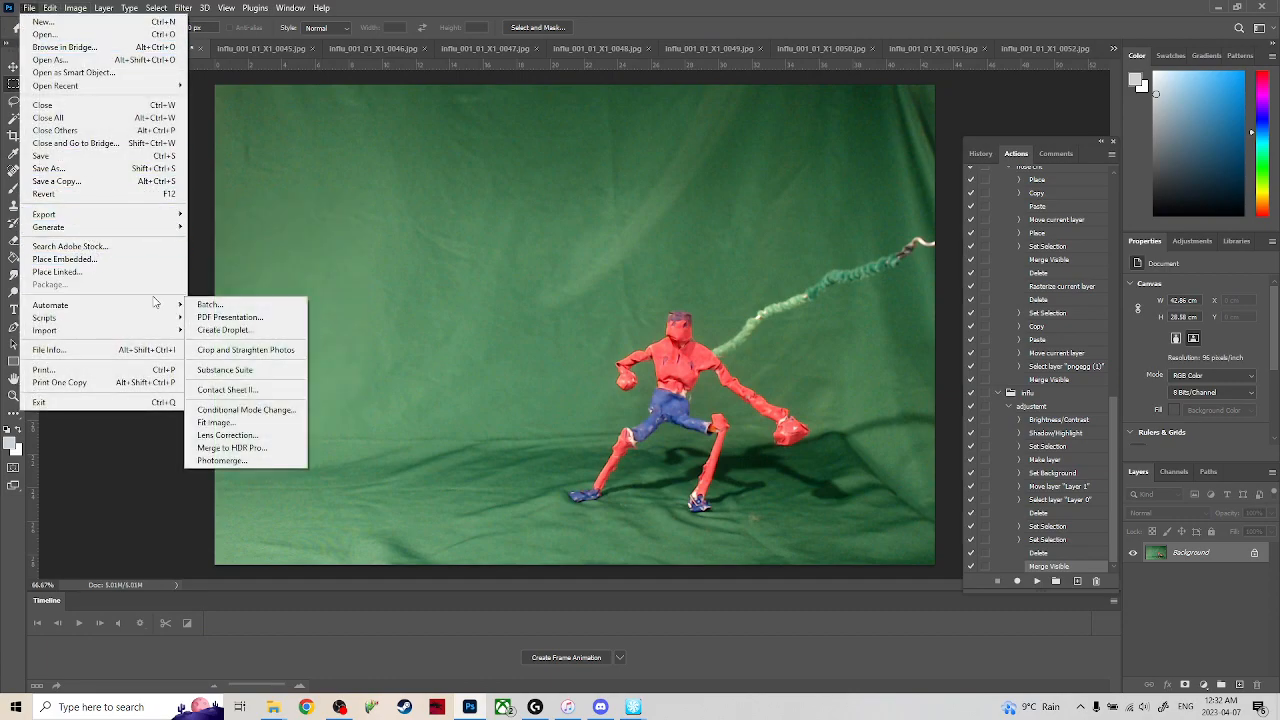
left_click(205, 304)
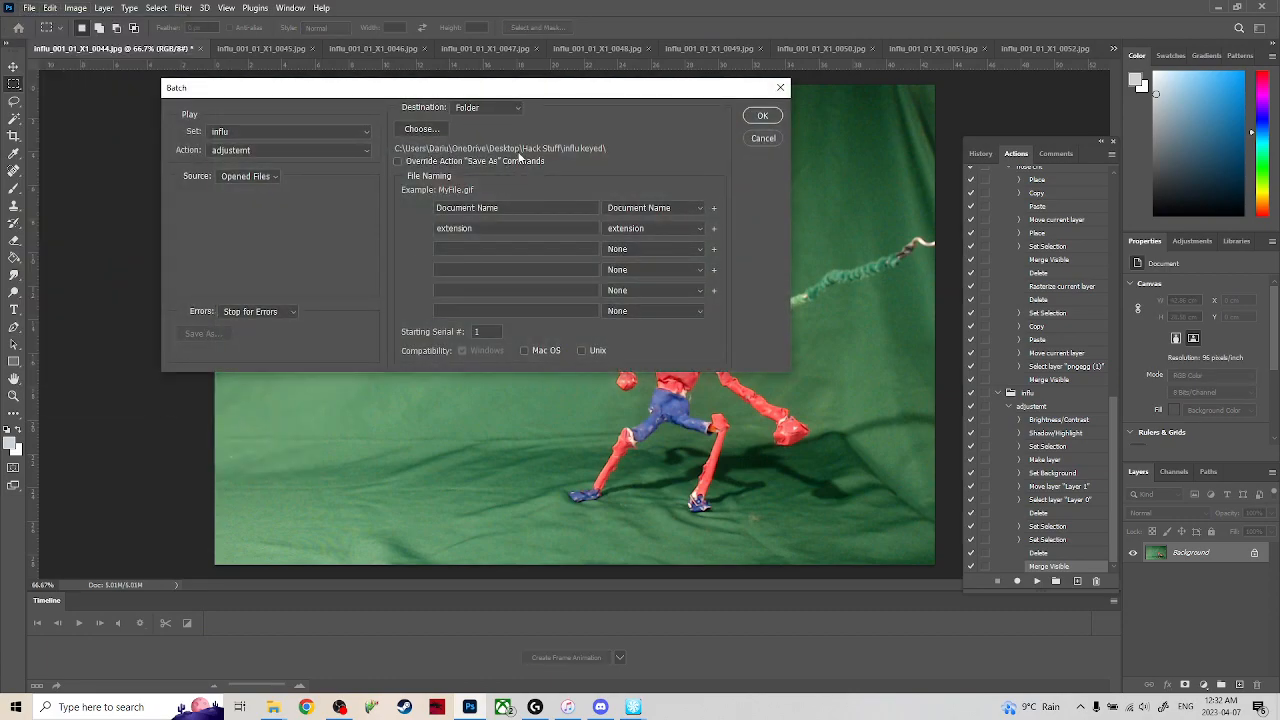
left_click(764, 116)
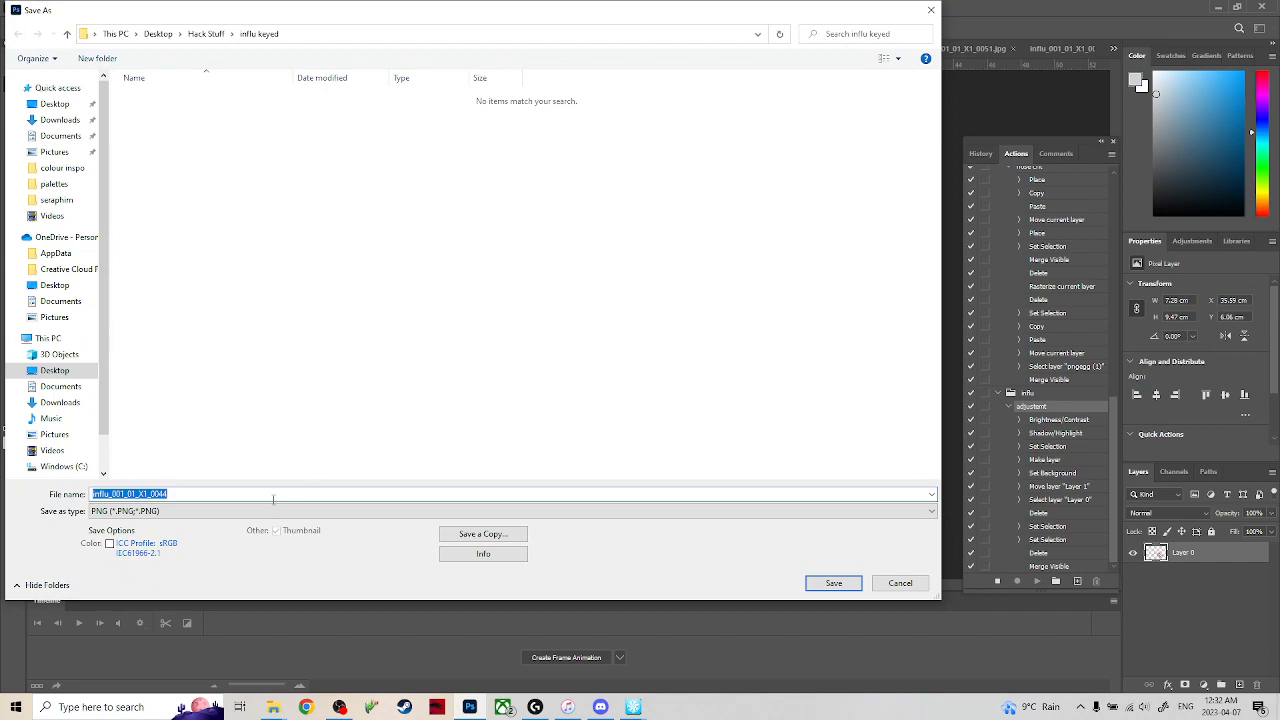
left_click(818, 585)
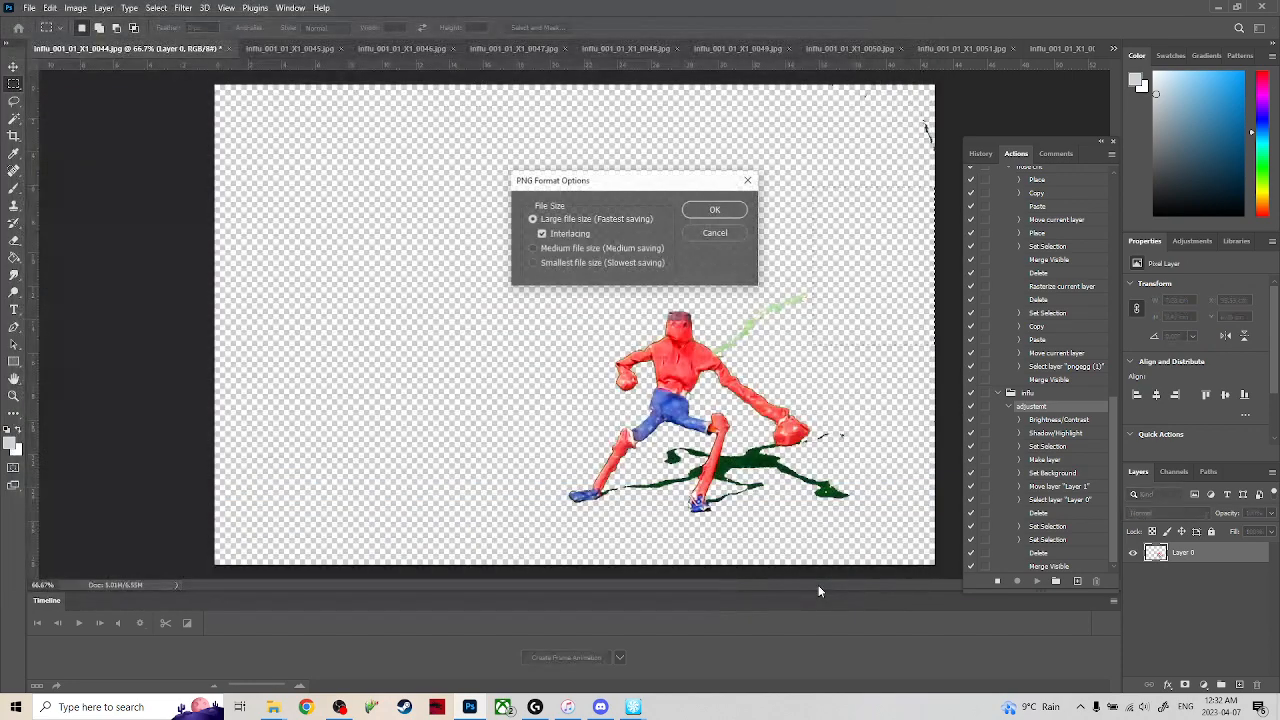
left_click(712, 209)
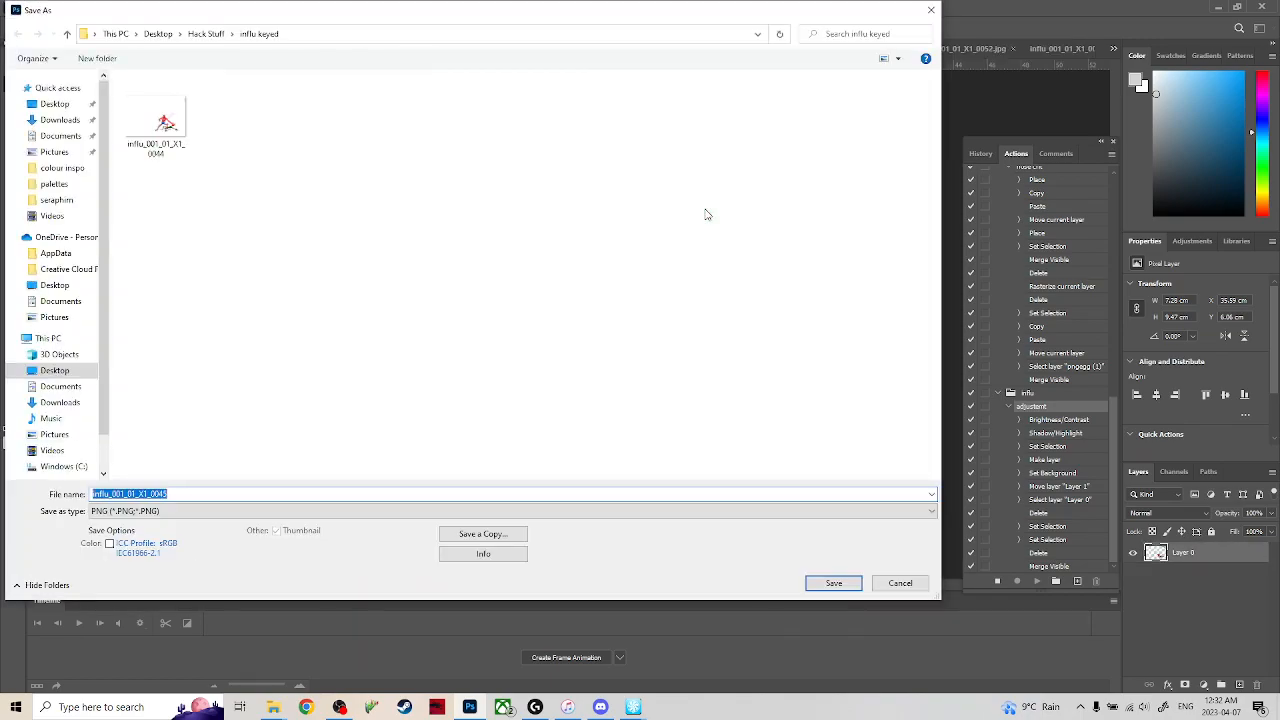
Save the batch's keyed frames from 0045 onward into the influ keyed folder as interlaced PNGs with large file size.
key("Return")
left_click(705, 211)
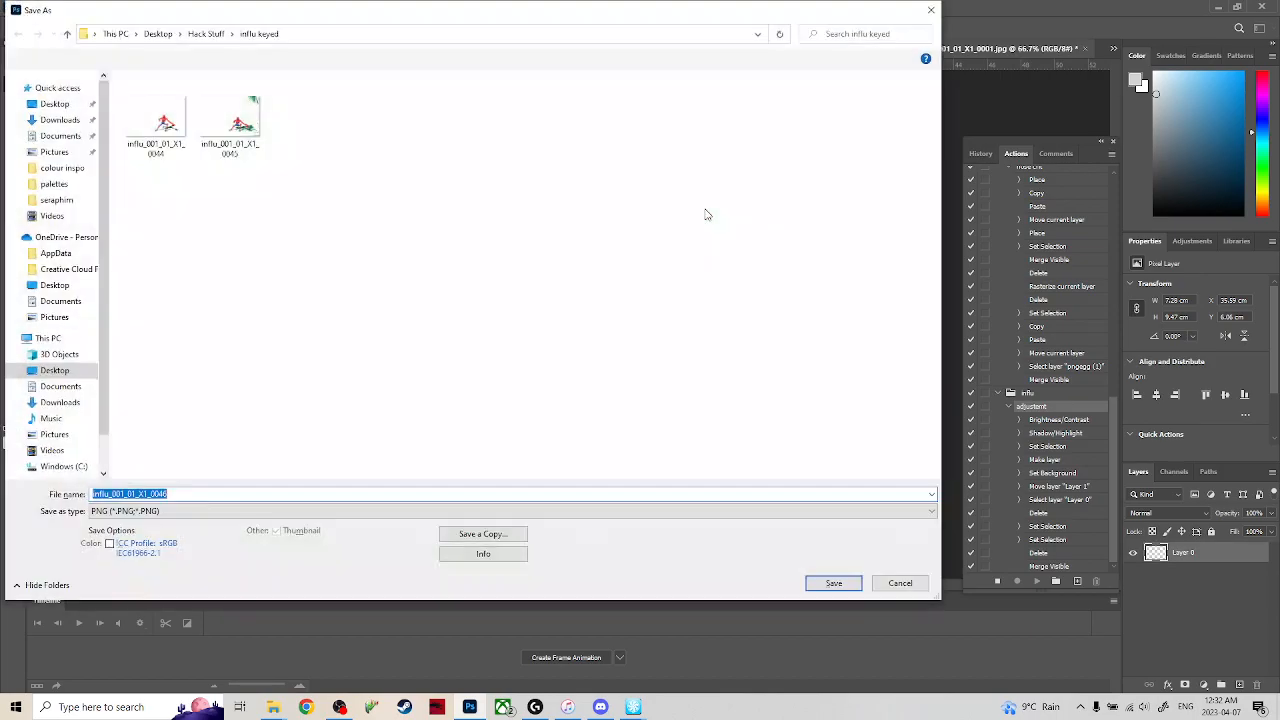
key("Return")
left_click(705, 212)
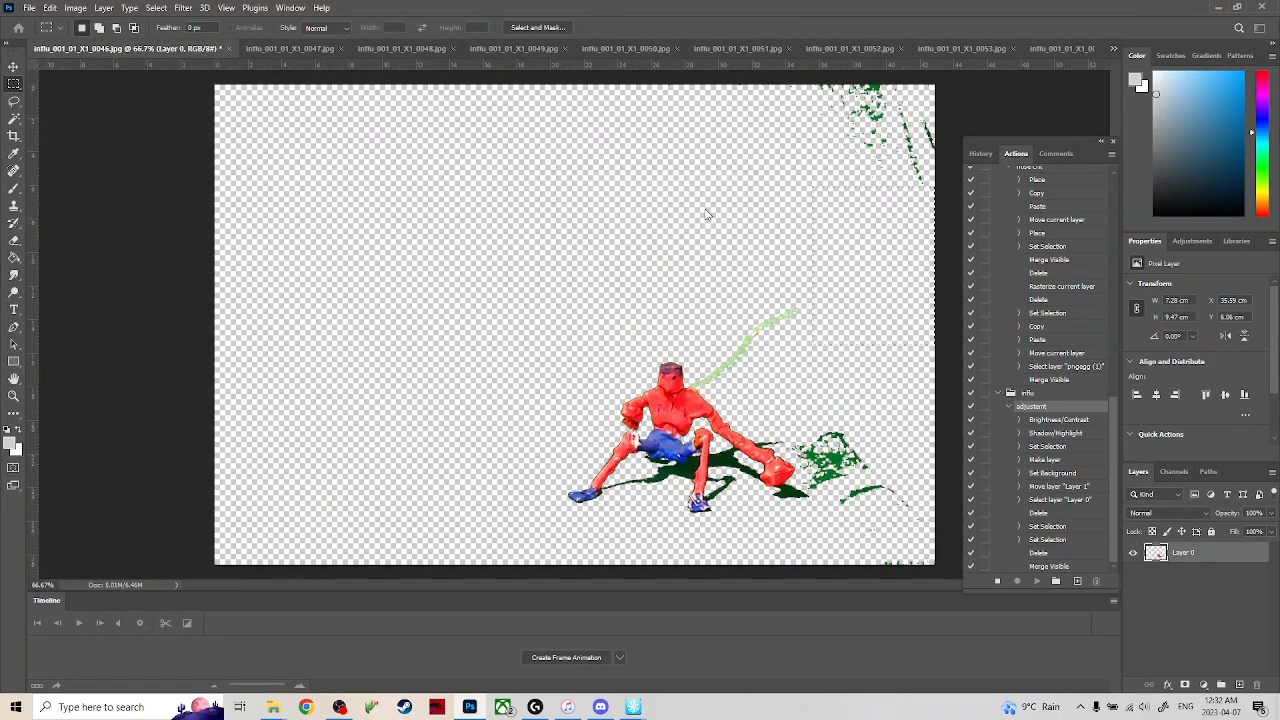
key("Return")
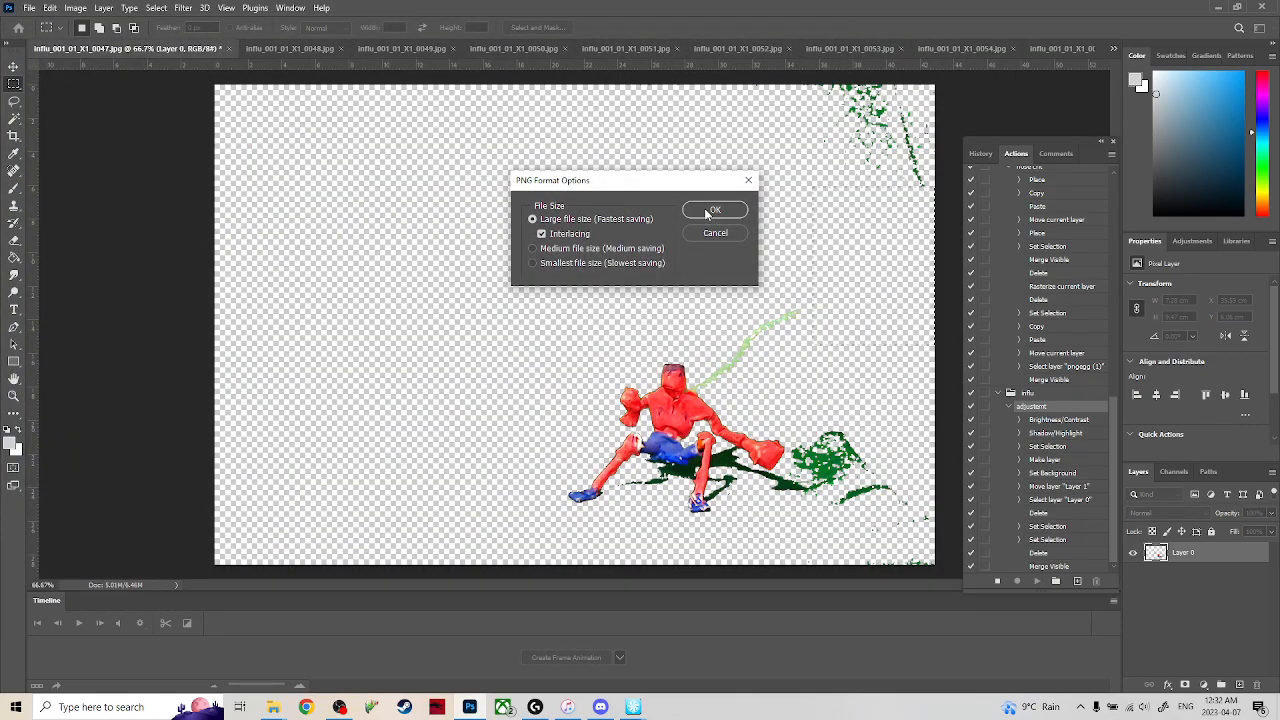
left_click(705, 210)
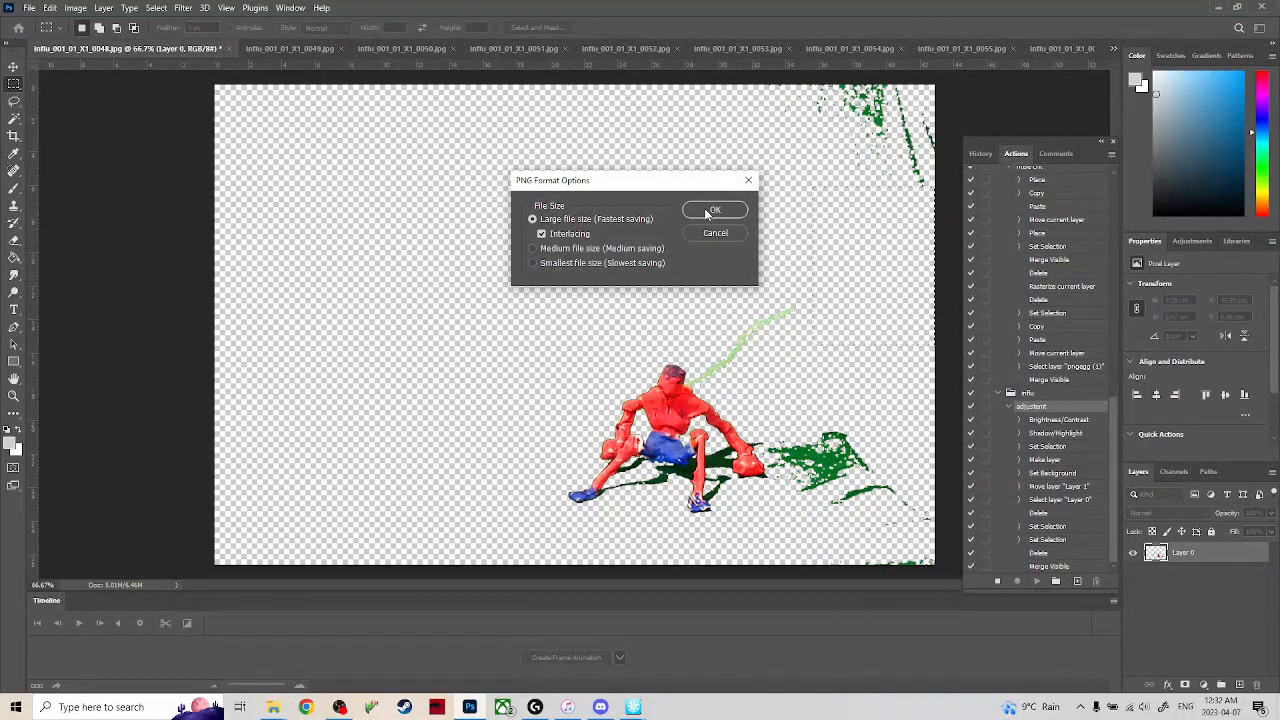
left_click(705, 210)
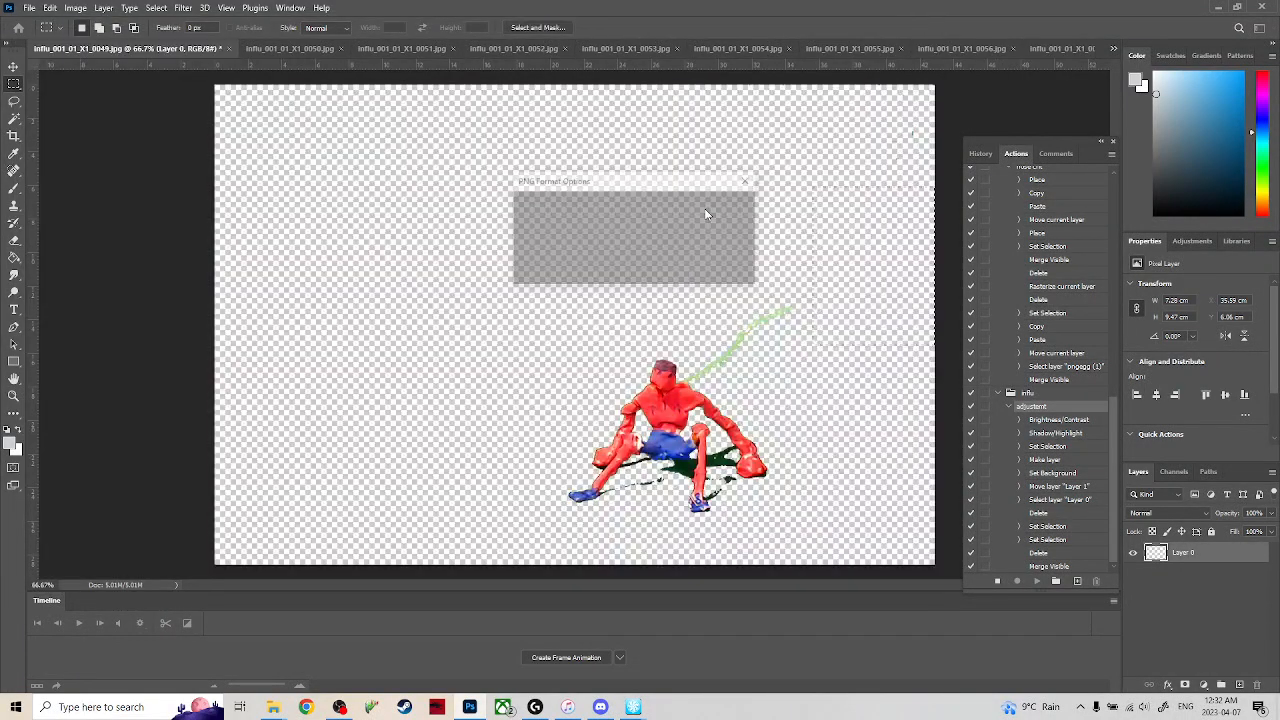
left_click(705, 210)
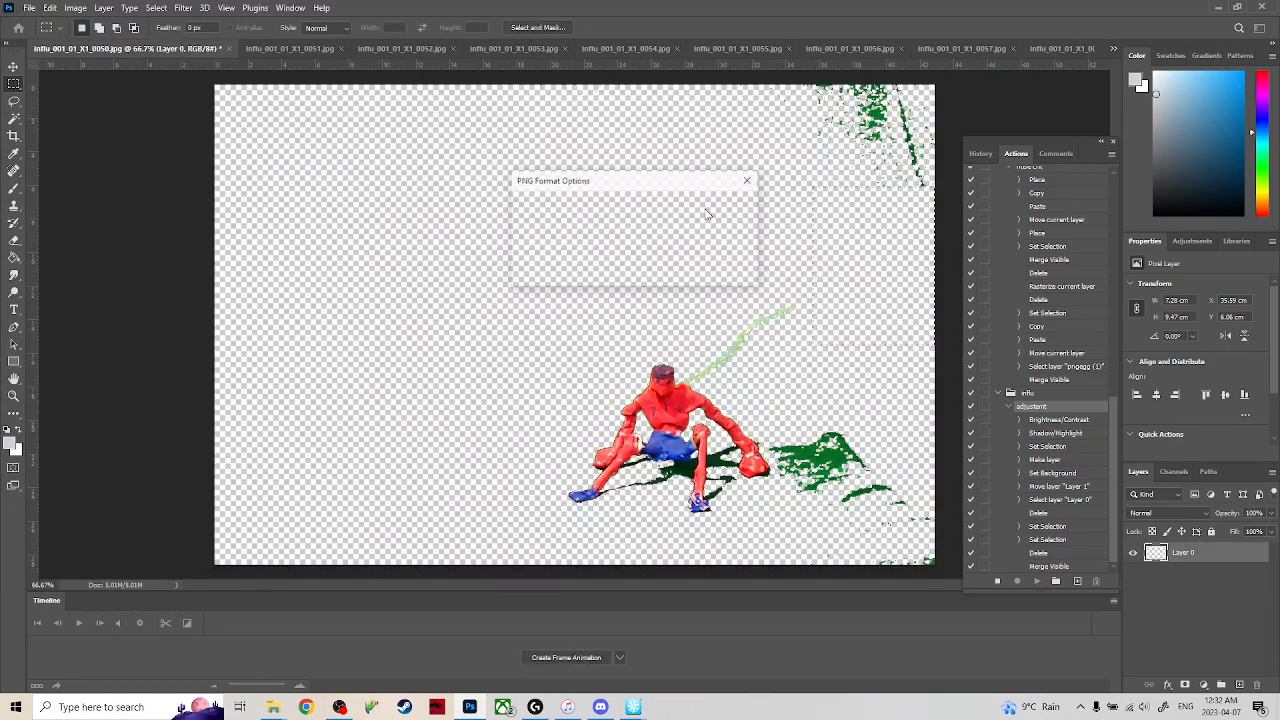
left_click(705, 212)
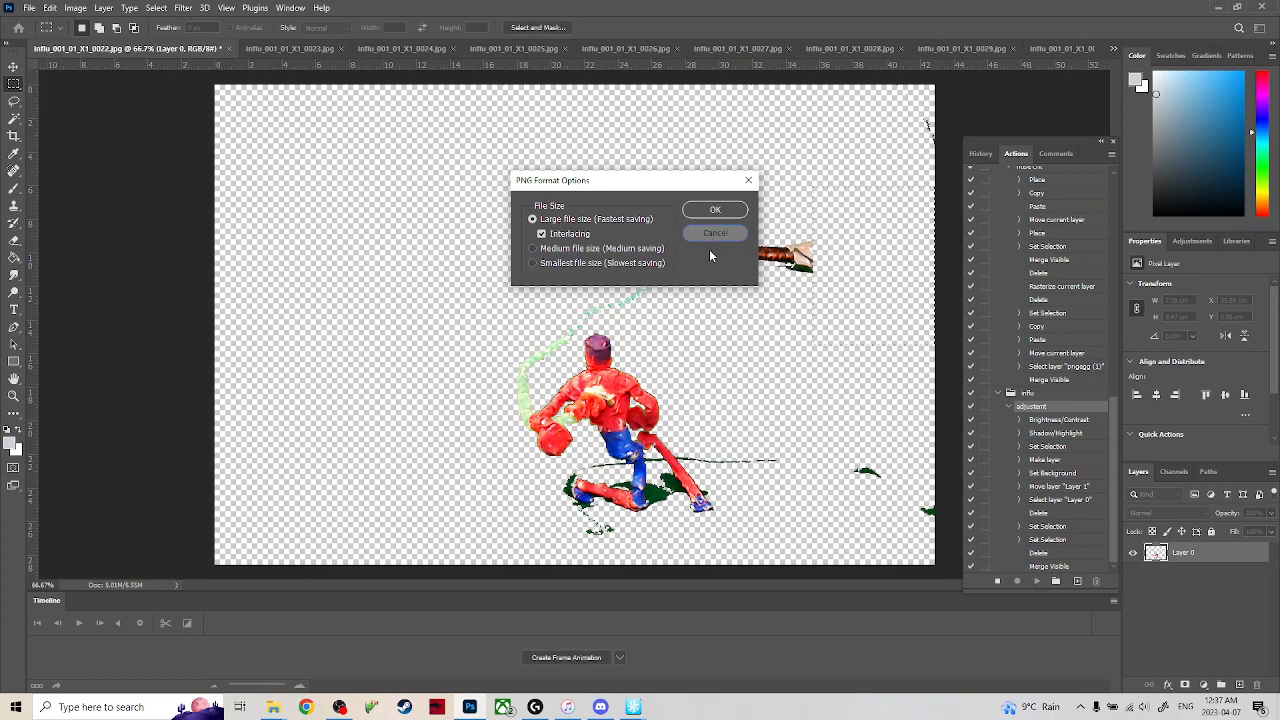
Cancel saving frames 0022 and 0023, and stop the running batch.
left_click(709, 239)
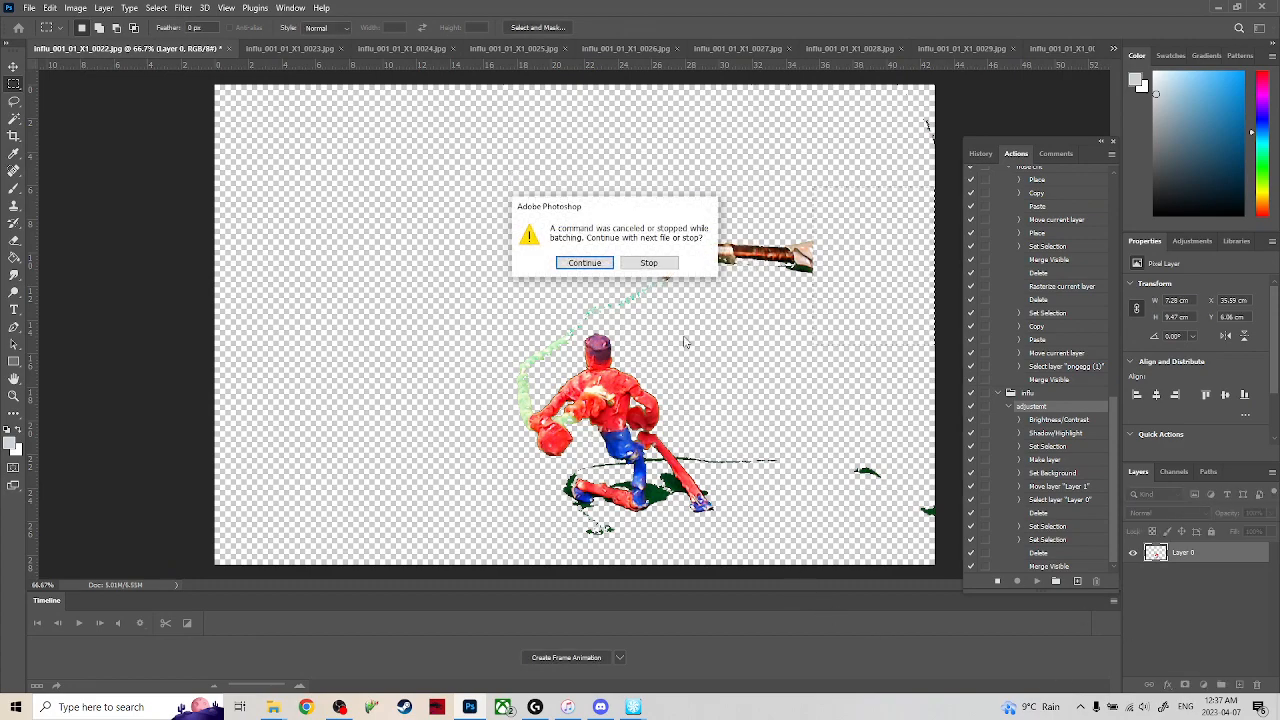
left_click(595, 263)
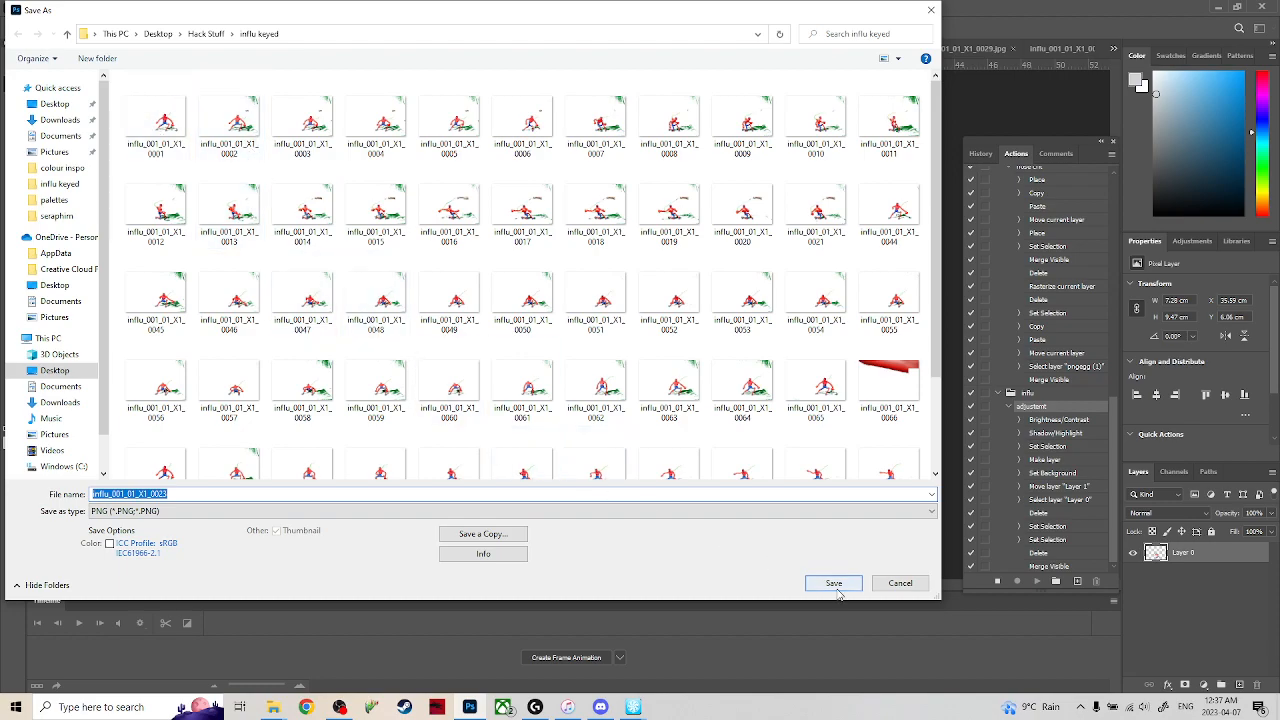
left_click(893, 584)
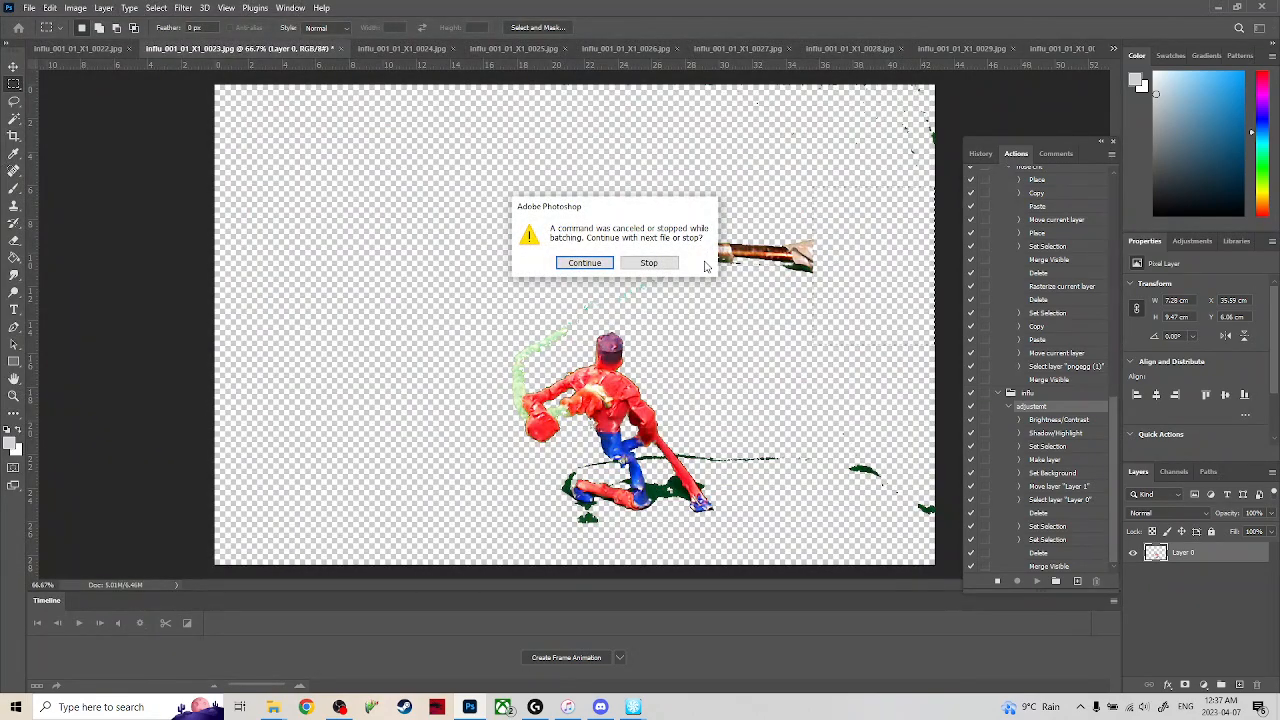
left_click(649, 262)
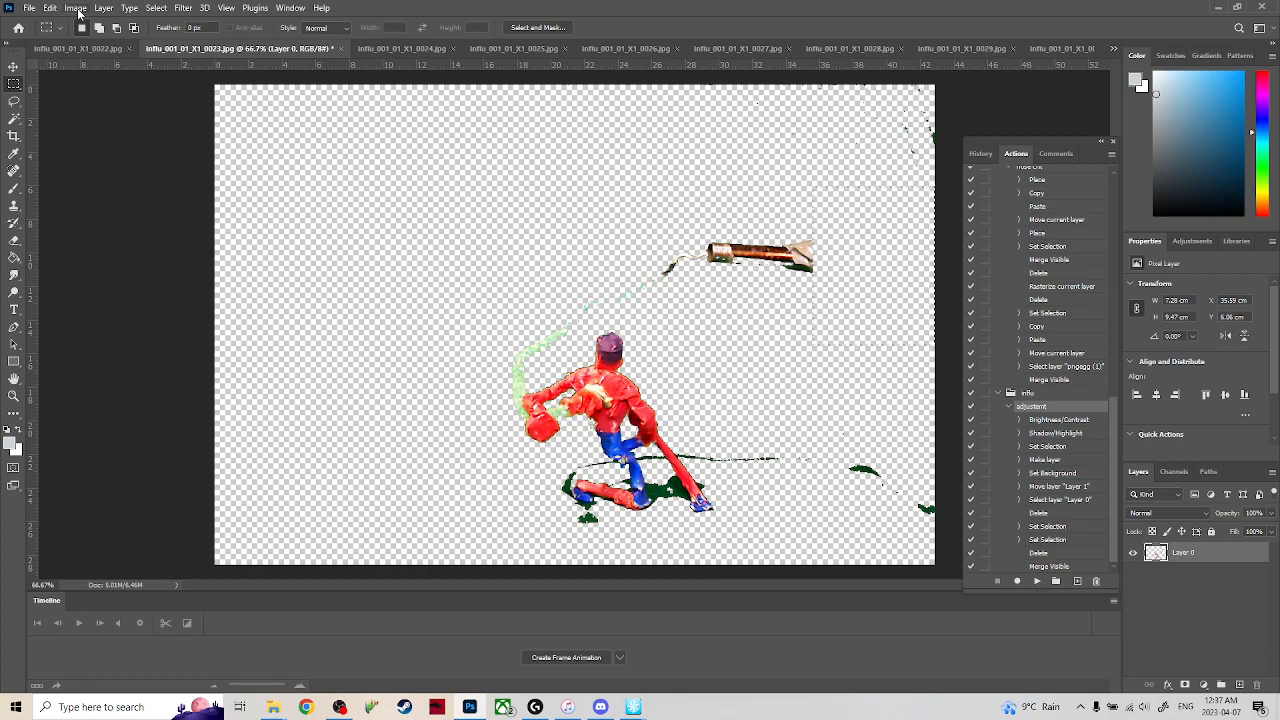
Try to rerun the influ keying action as a batch on the open frames.
left_click(77, 8)
mouse_move(31, 9)
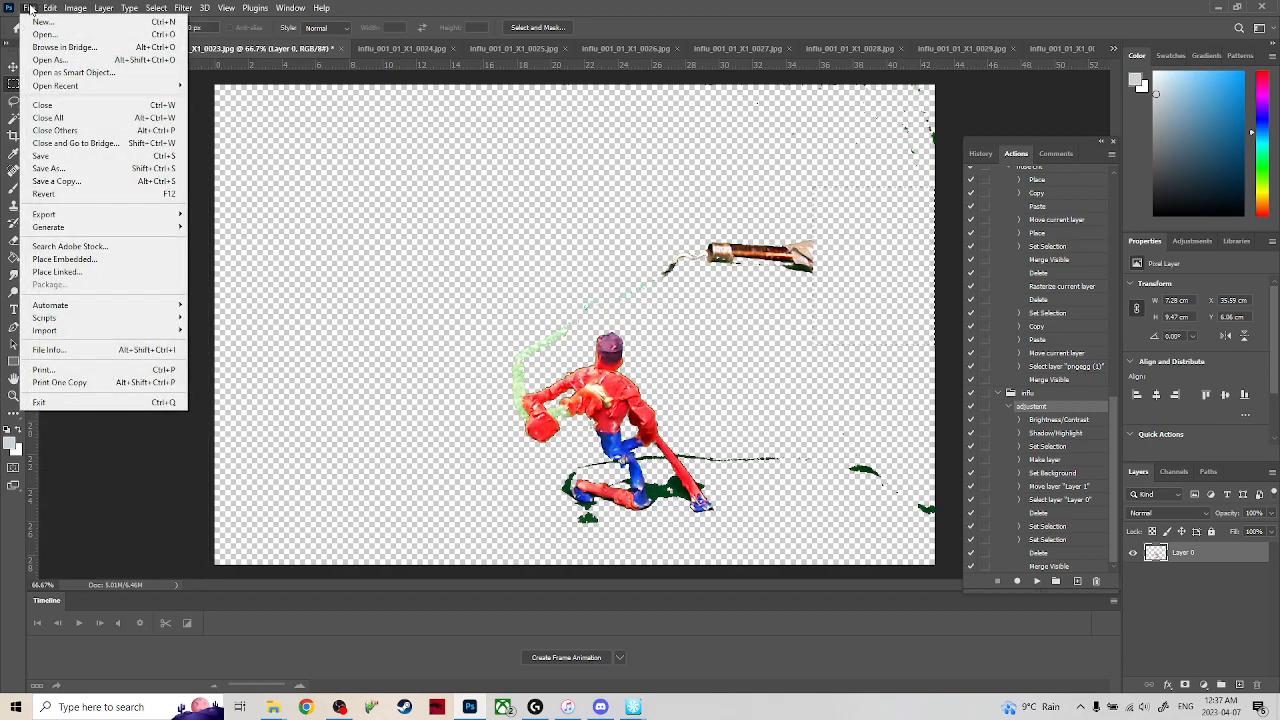
mouse_move(113, 305)
left_click(222, 303)
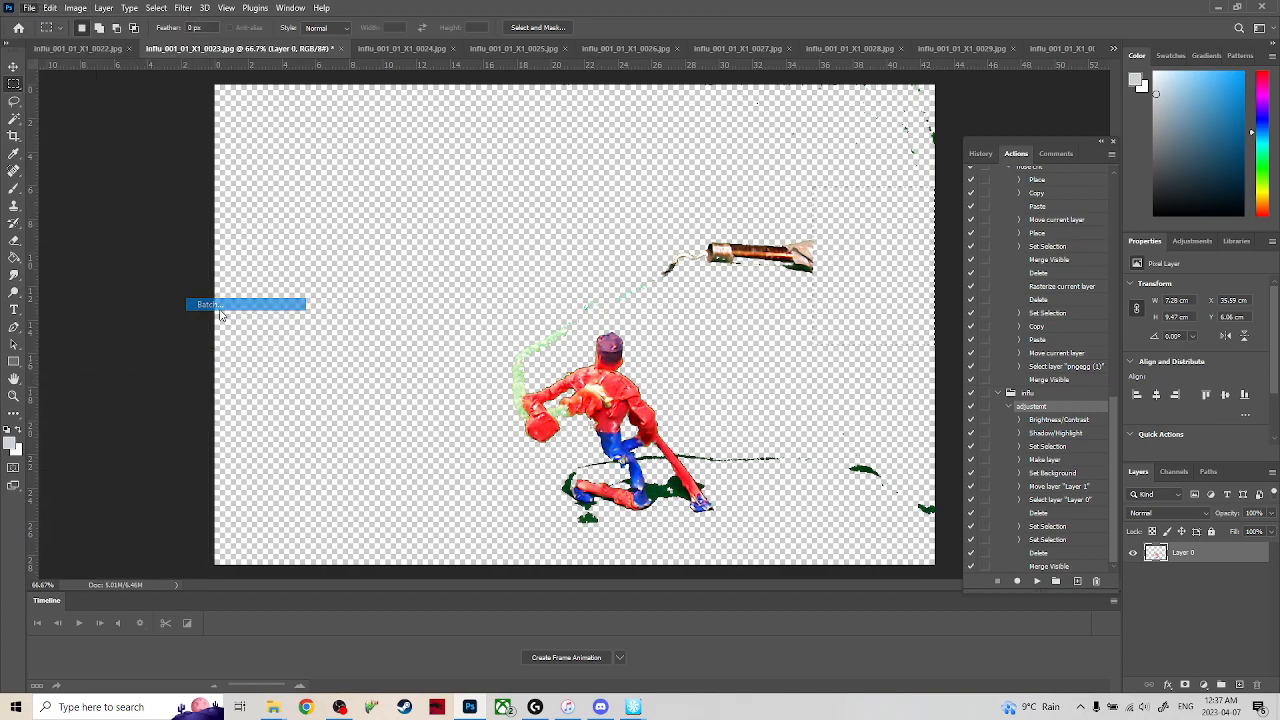
left_click(505, 112)
left_click(504, 116)
left_click(761, 120)
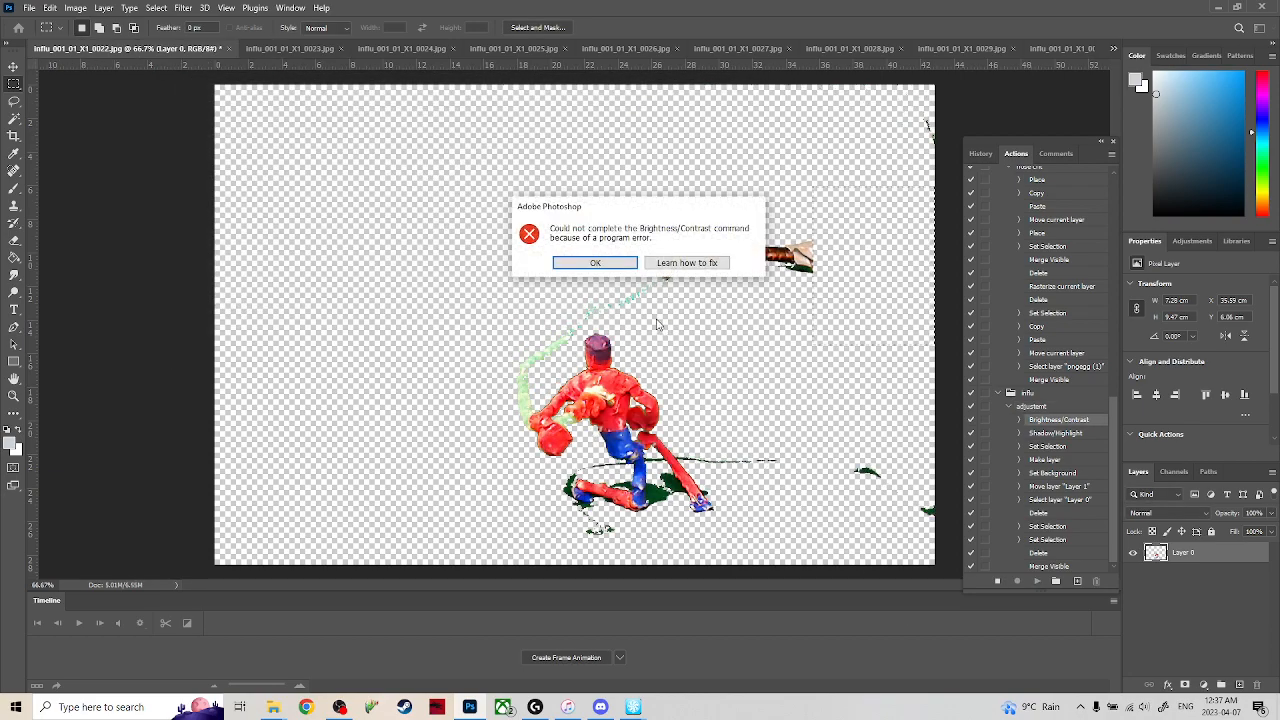
left_click(595, 262)
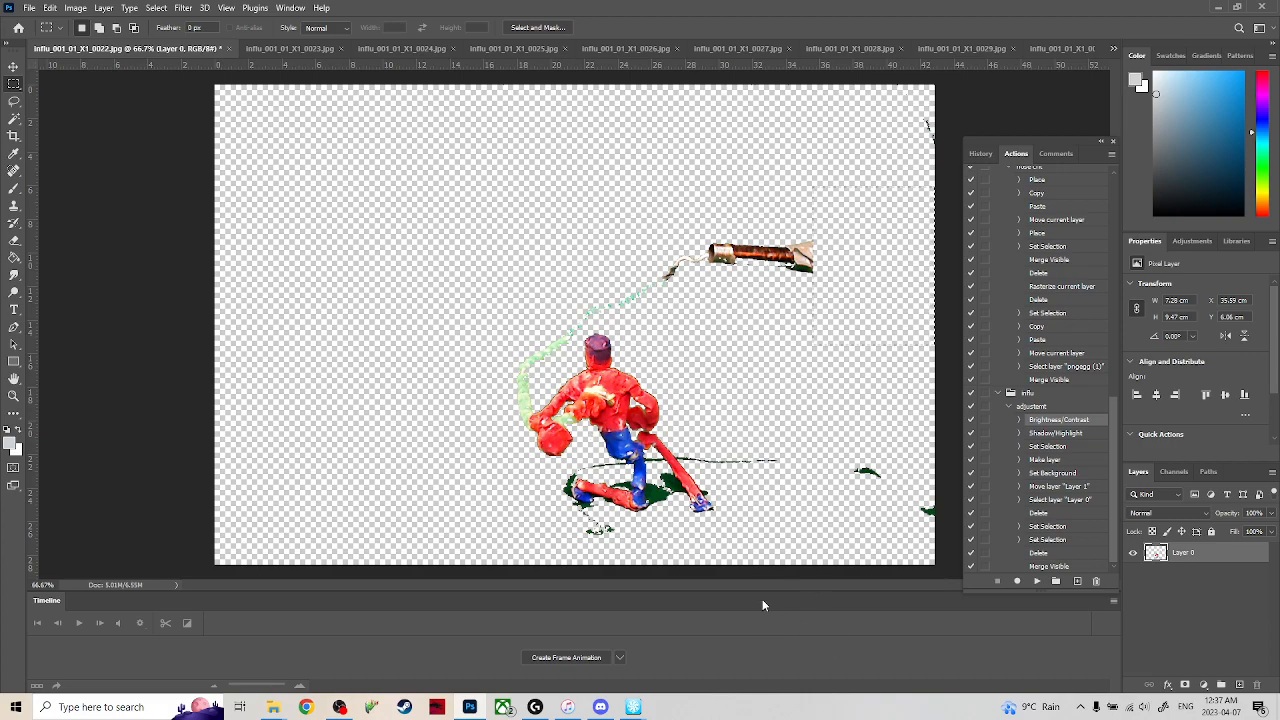
Check frames 0023 and 0024 and review which frame files are still open.
left_click(290, 48)
left_click(396, 49)
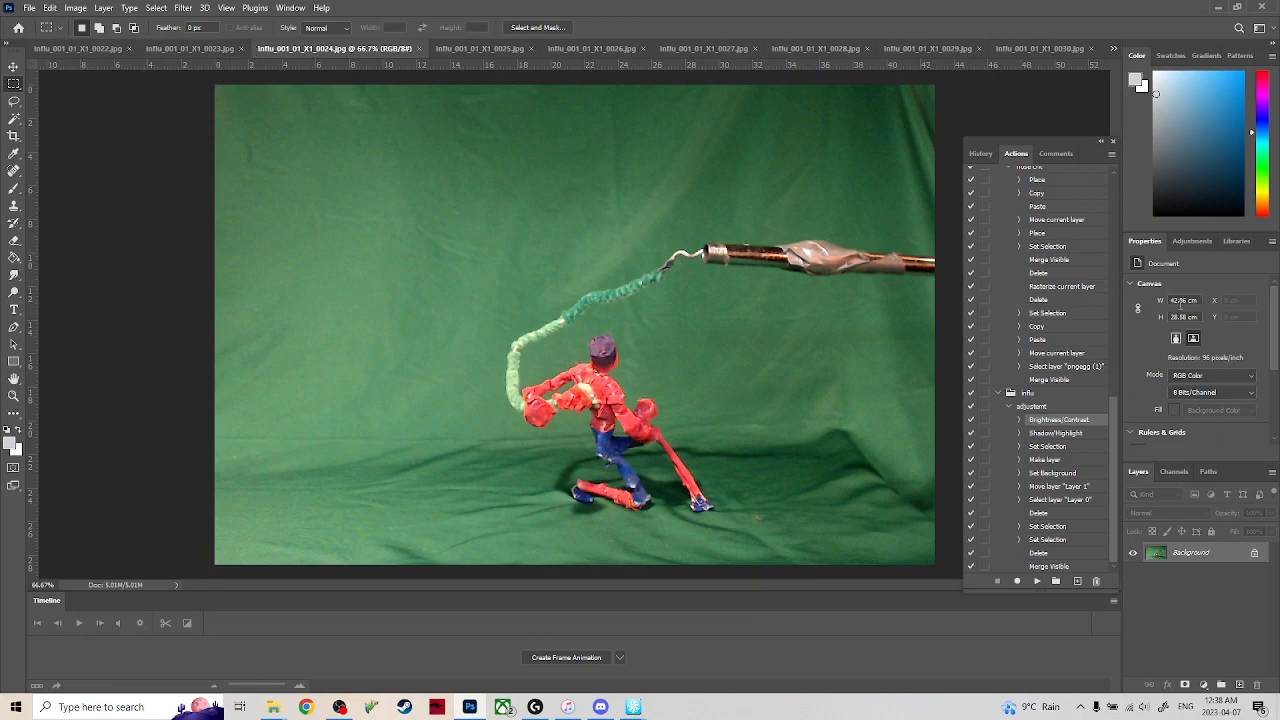
left_click(1113, 48)
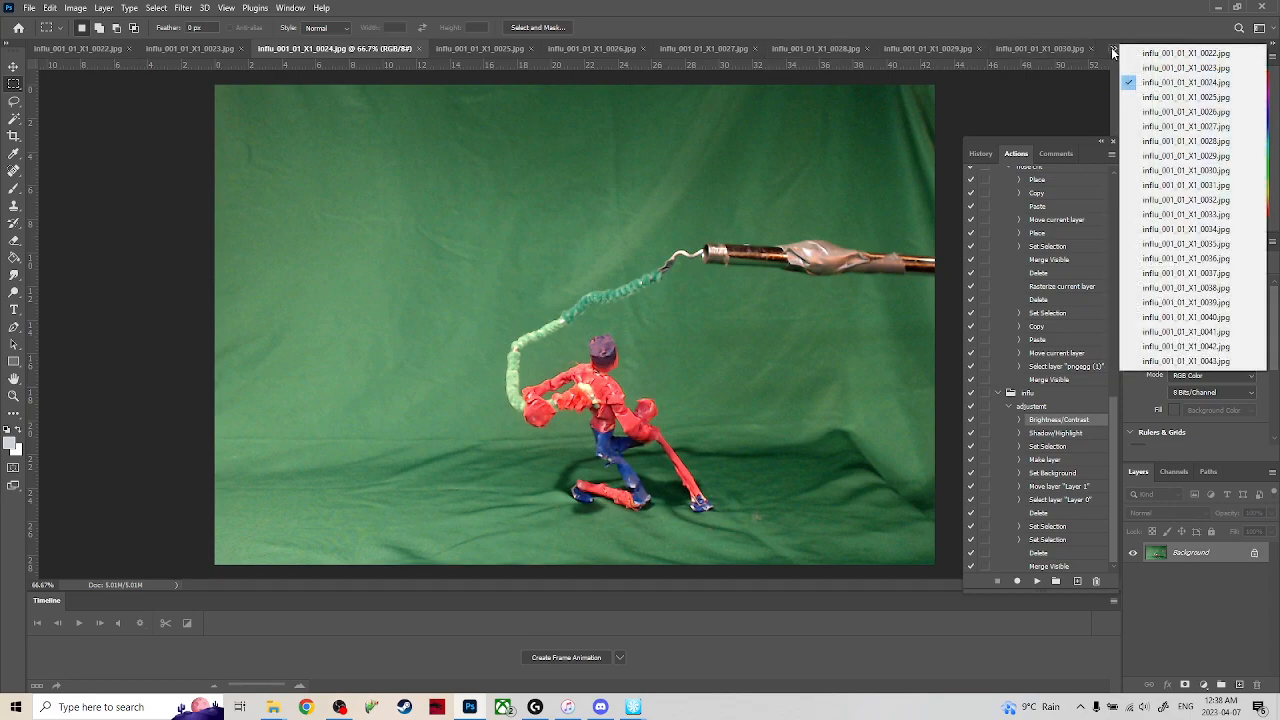
left_click(1185, 67)
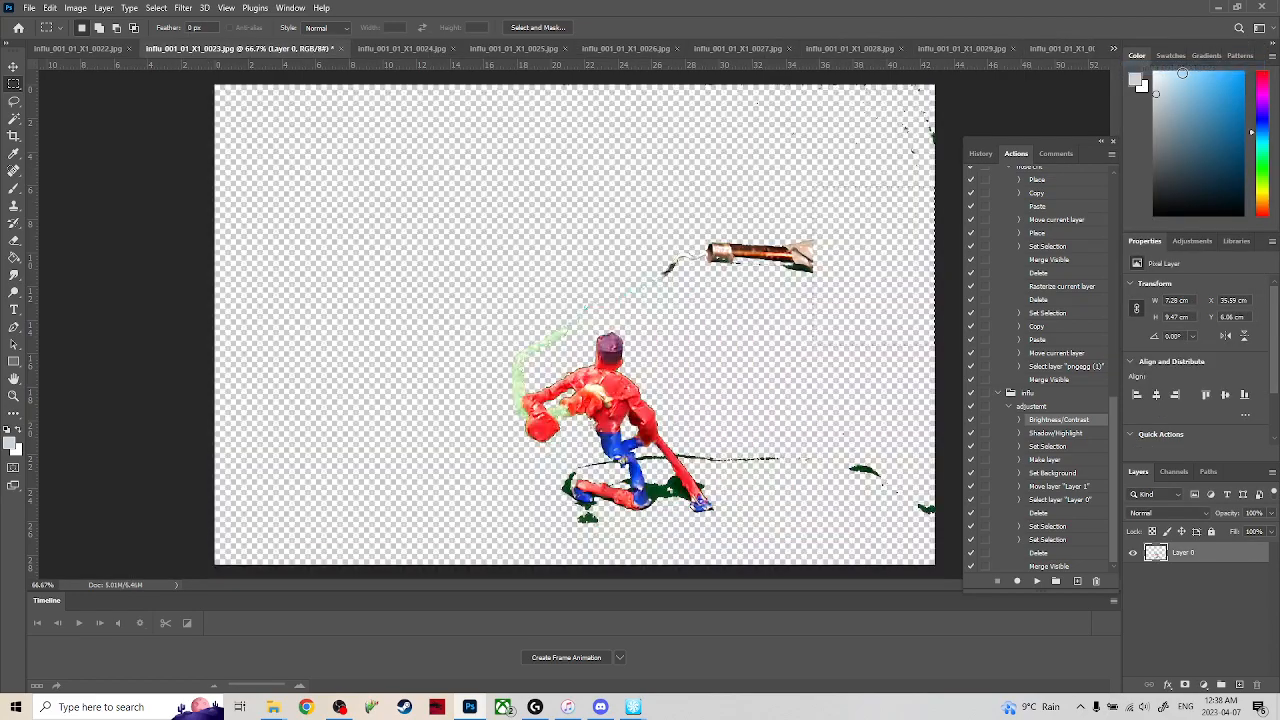
left_click(1114, 49)
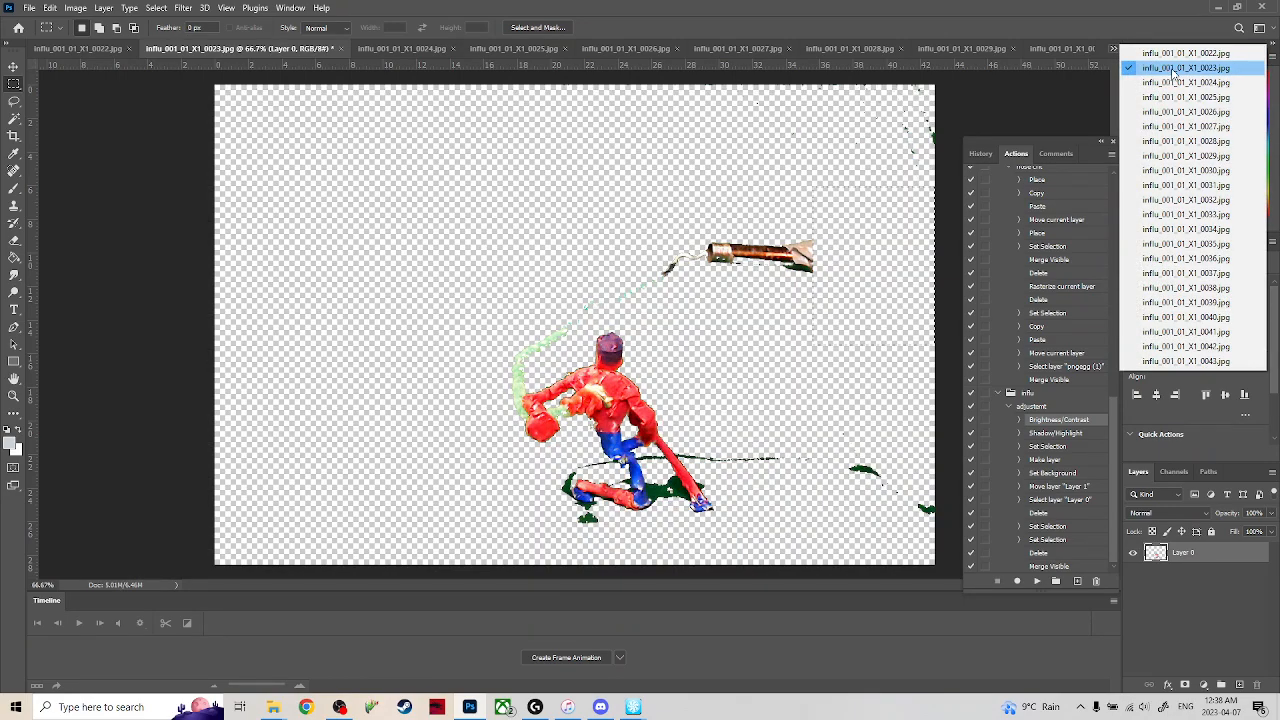
left_click(1172, 73)
left_click(1116, 50)
left_click(92, 259)
left_click(104, 8)
mouse_move(76, 8)
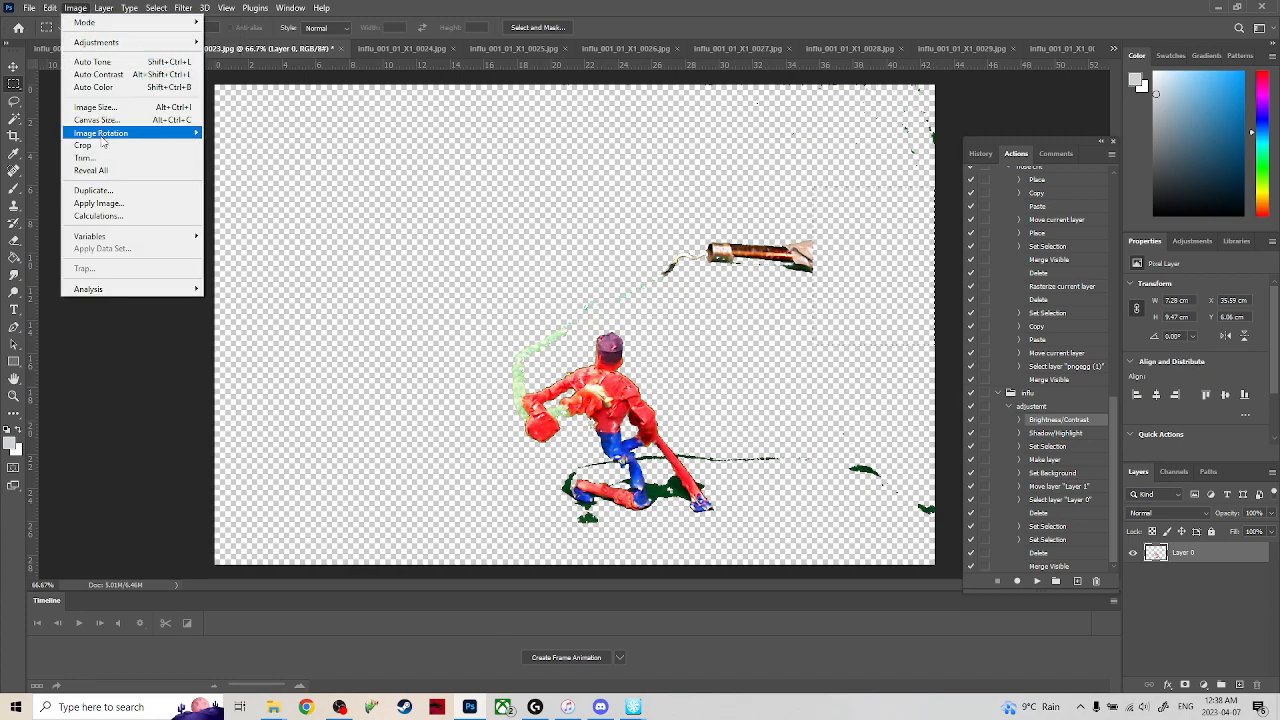
mouse_move(29, 8)
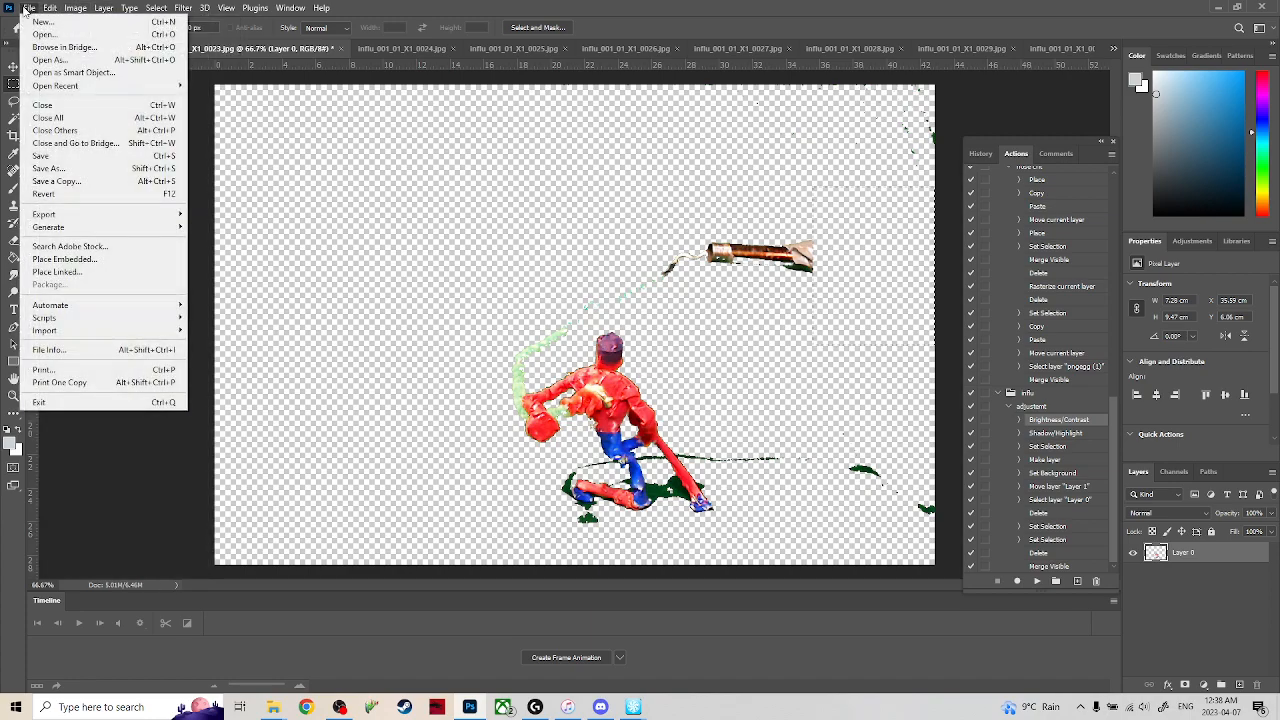
mouse_move(108, 308)
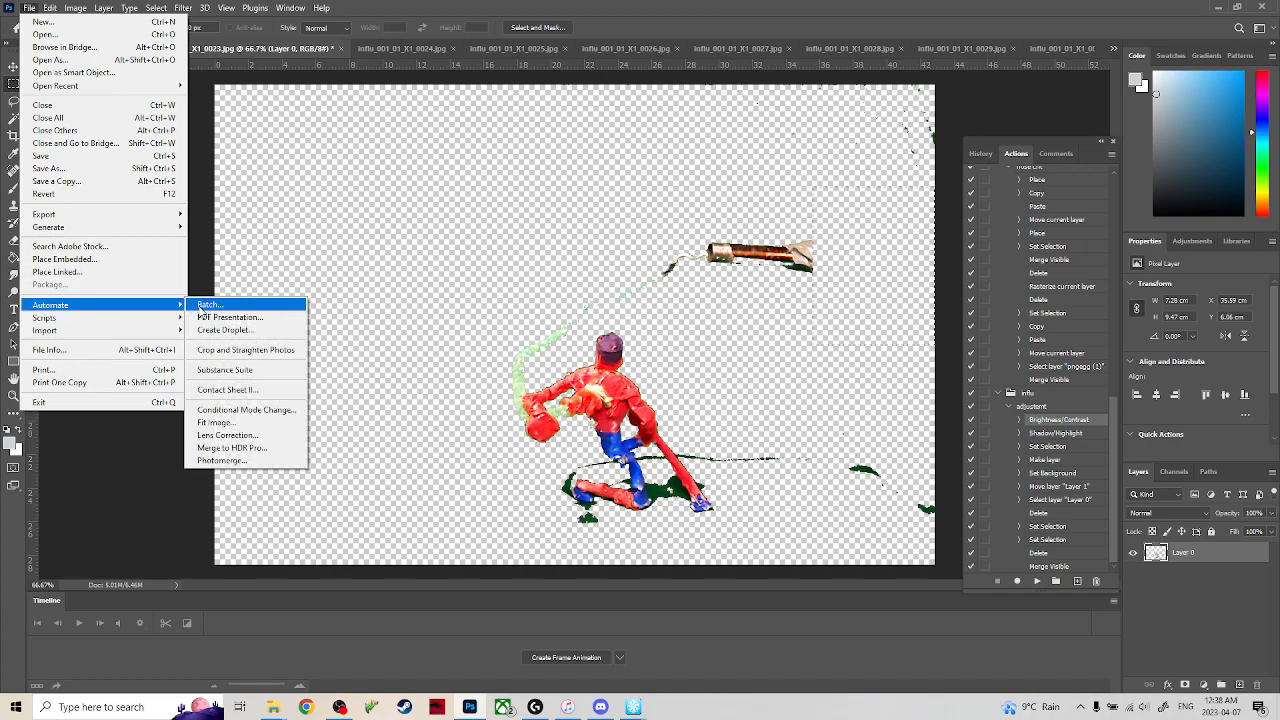
left_click(210, 304)
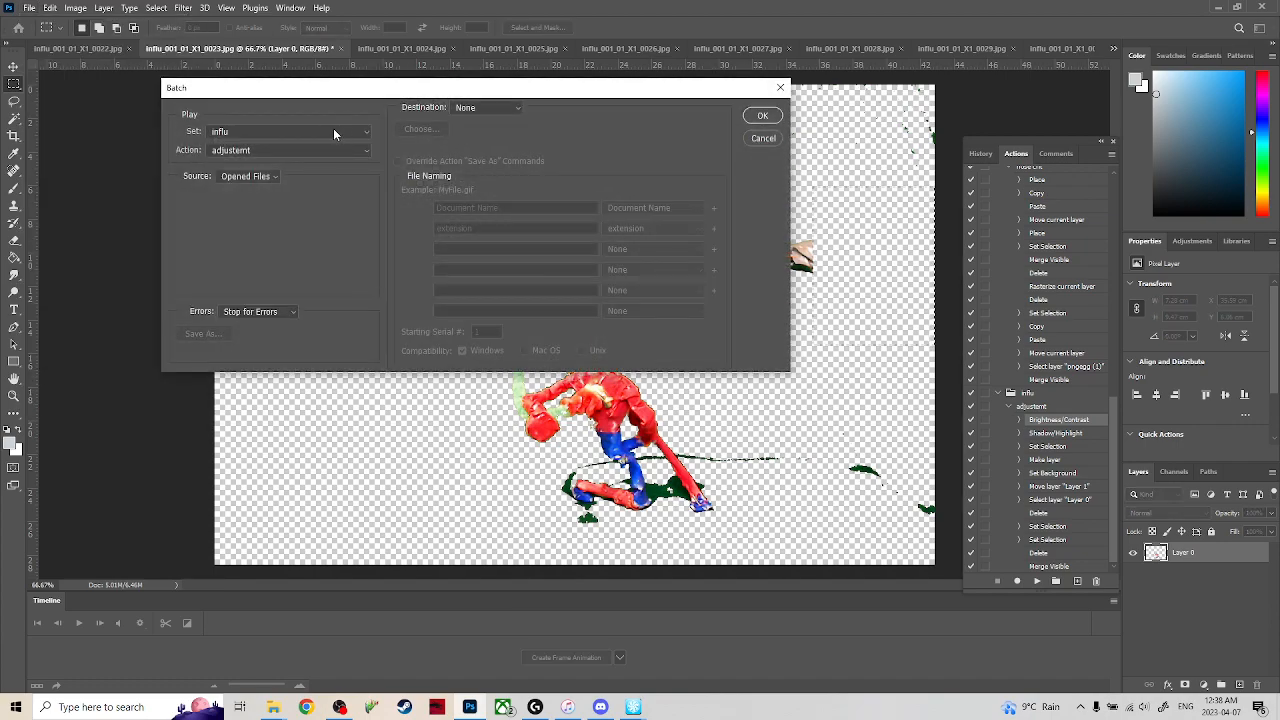
left_click(480, 124)
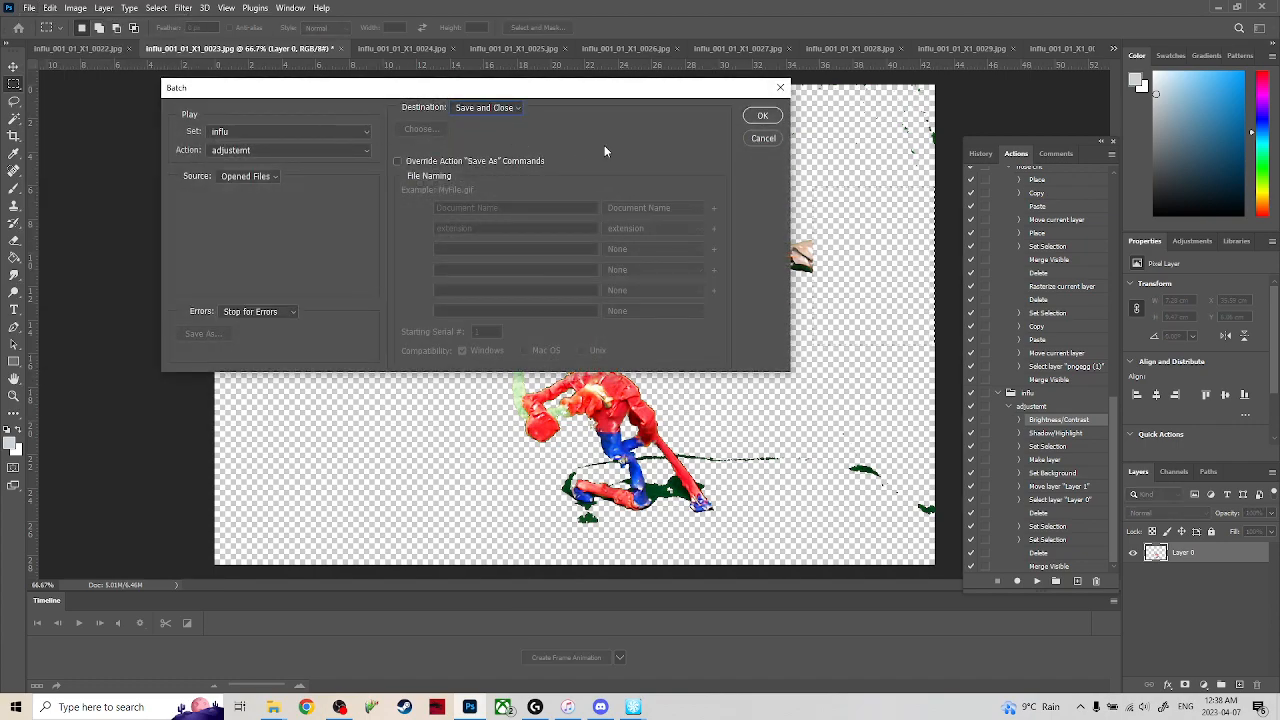
left_click(764, 141)
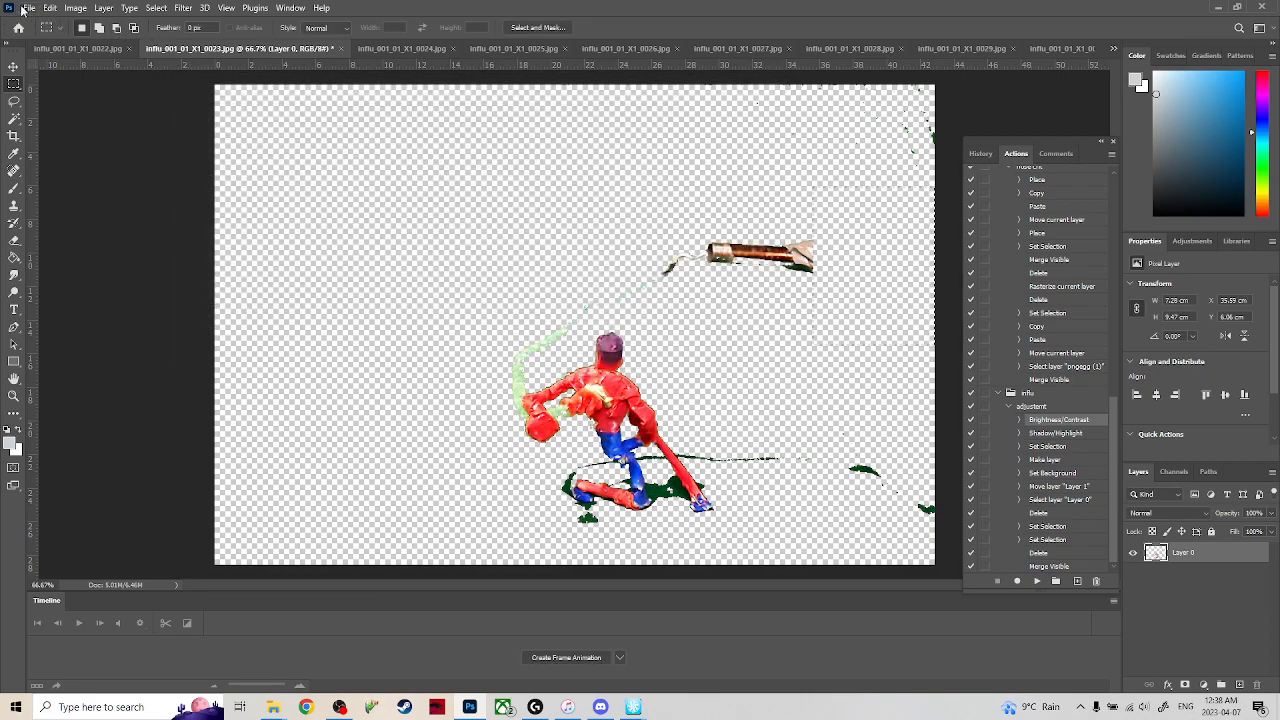
Set up a batch of the influ action on the opened files with Folder as destination and Override Action "Save As" Commands enabled.
left_click(17, 9)
mouse_move(155, 308)
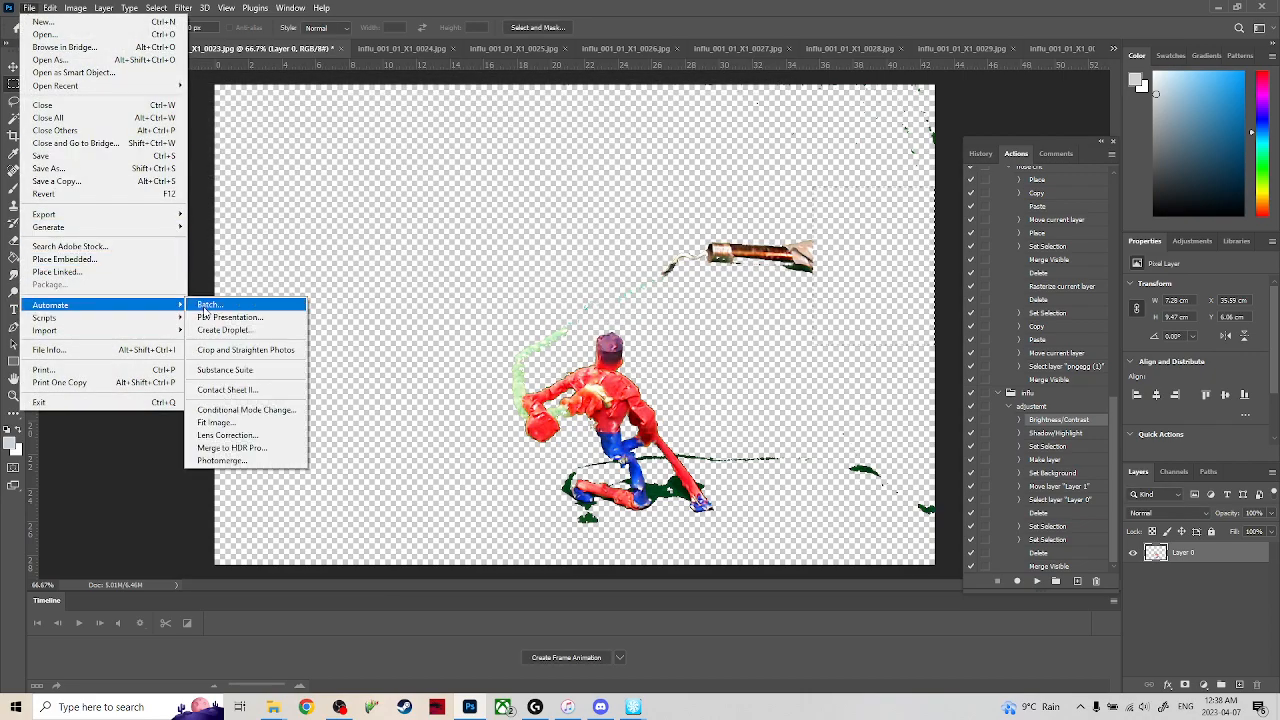
left_click(205, 306)
left_click(508, 109)
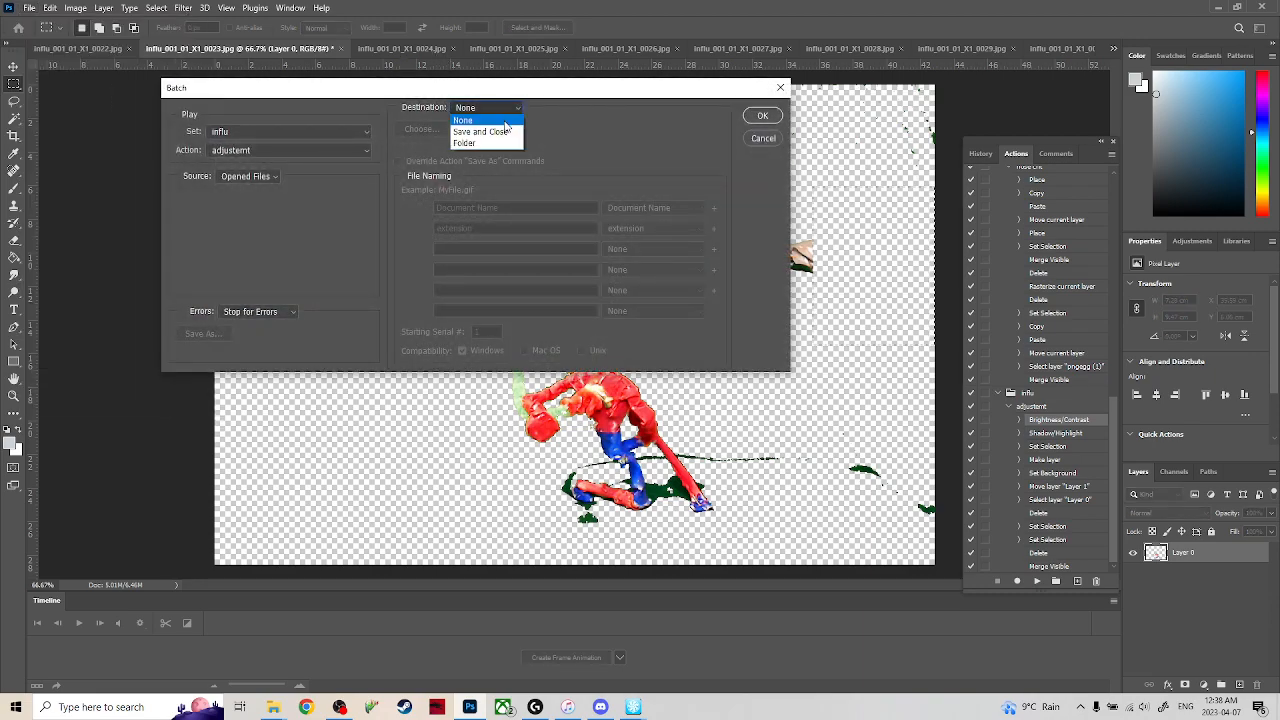
left_click(512, 142)
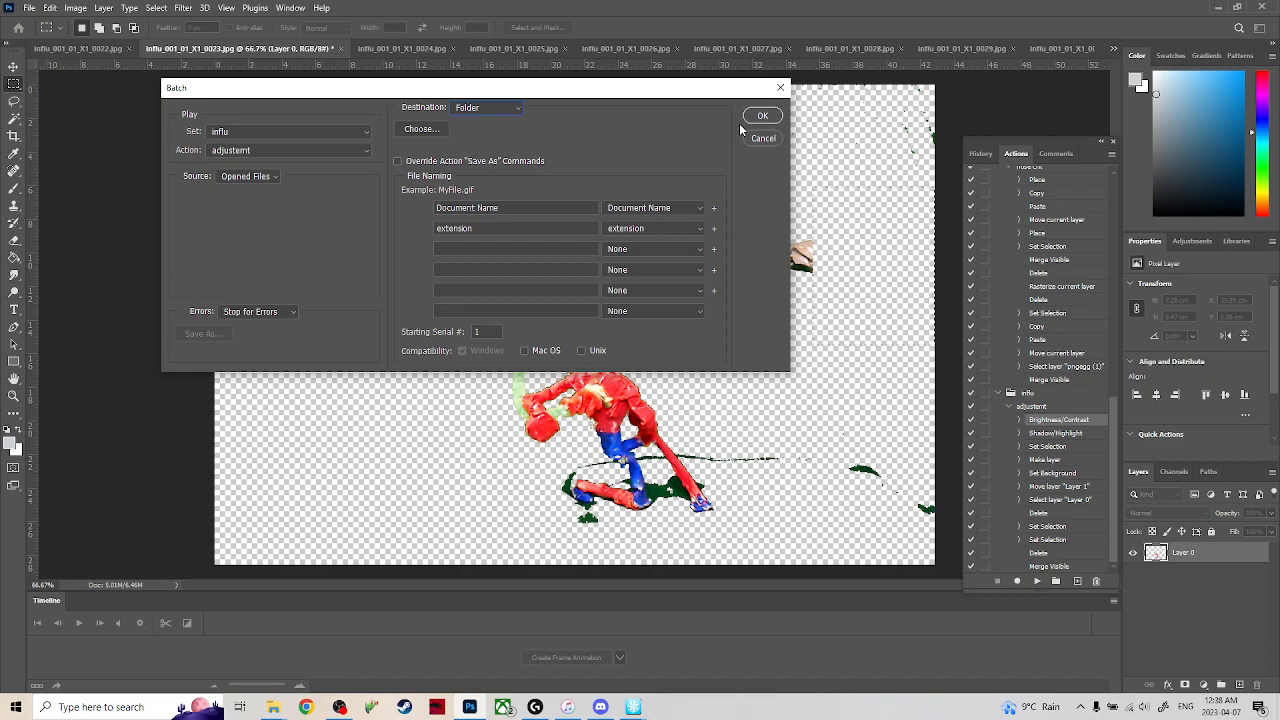
left_click(483, 166)
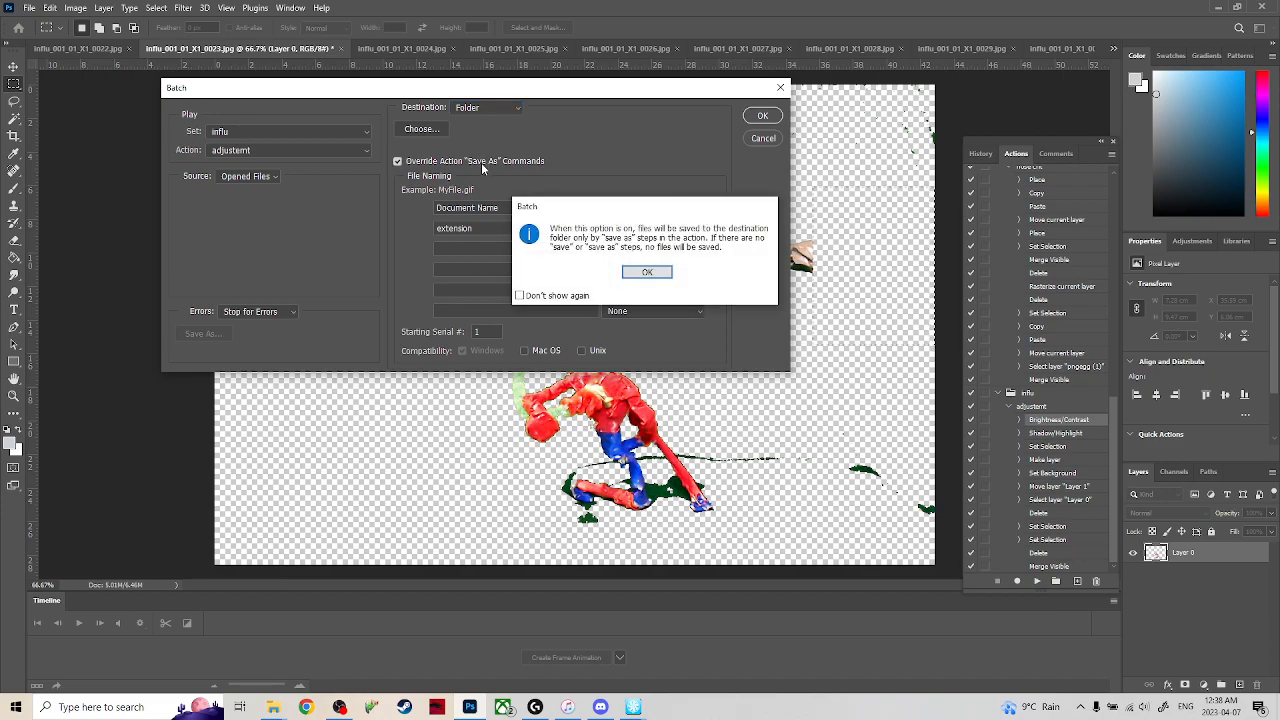
left_click(647, 272)
left_click(762, 116)
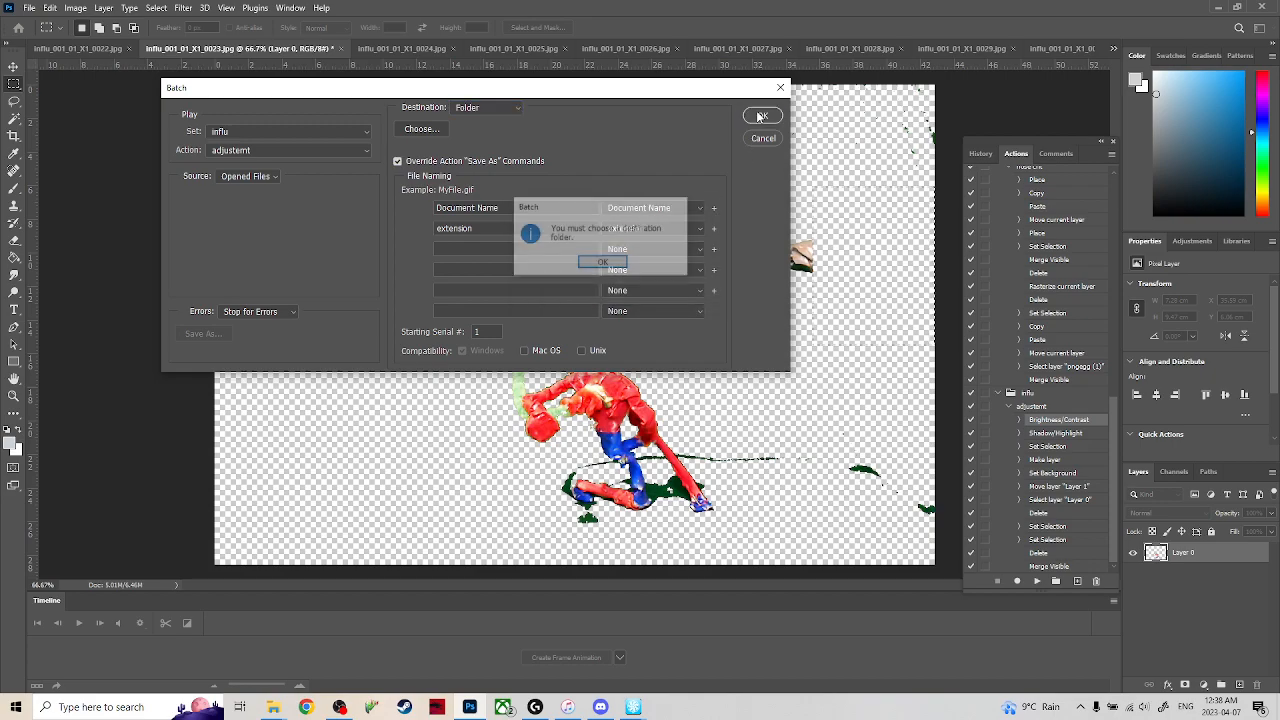
left_click(605, 263)
Choose the influ keyed folder inside Desktop > Hack Stuff as the batch's destination.
left_click(418, 129)
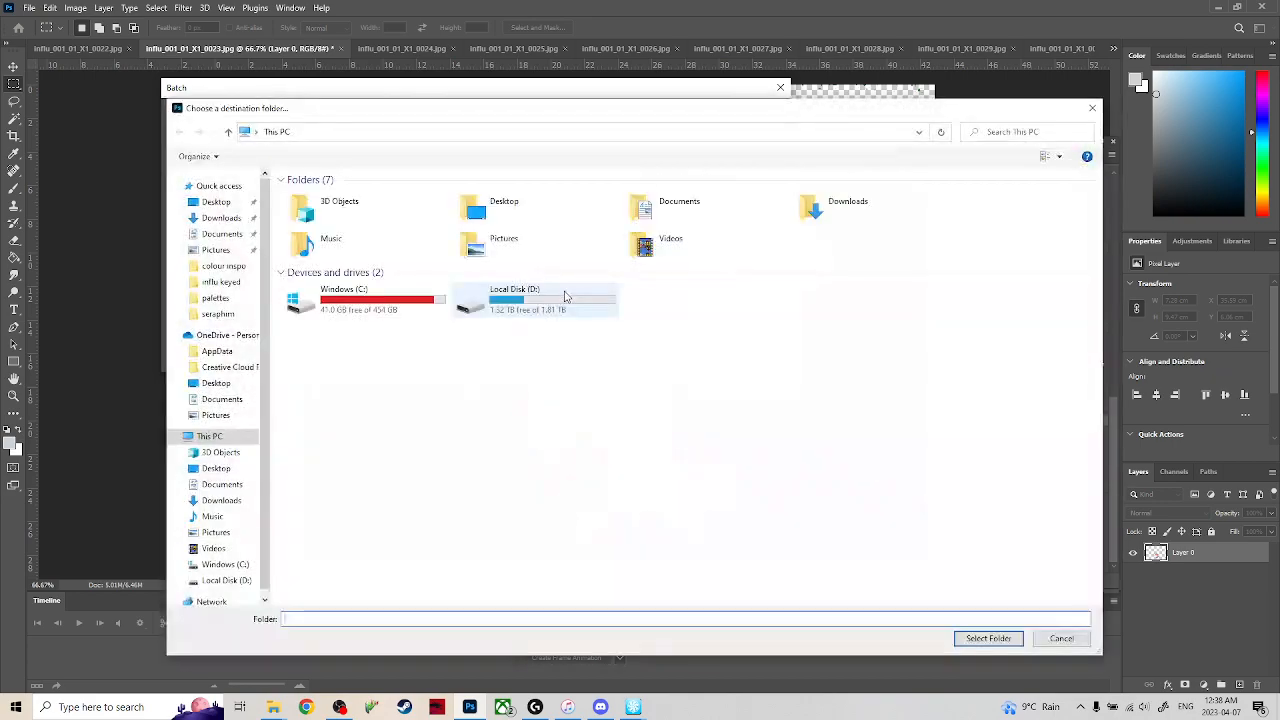
left_click(220, 204)
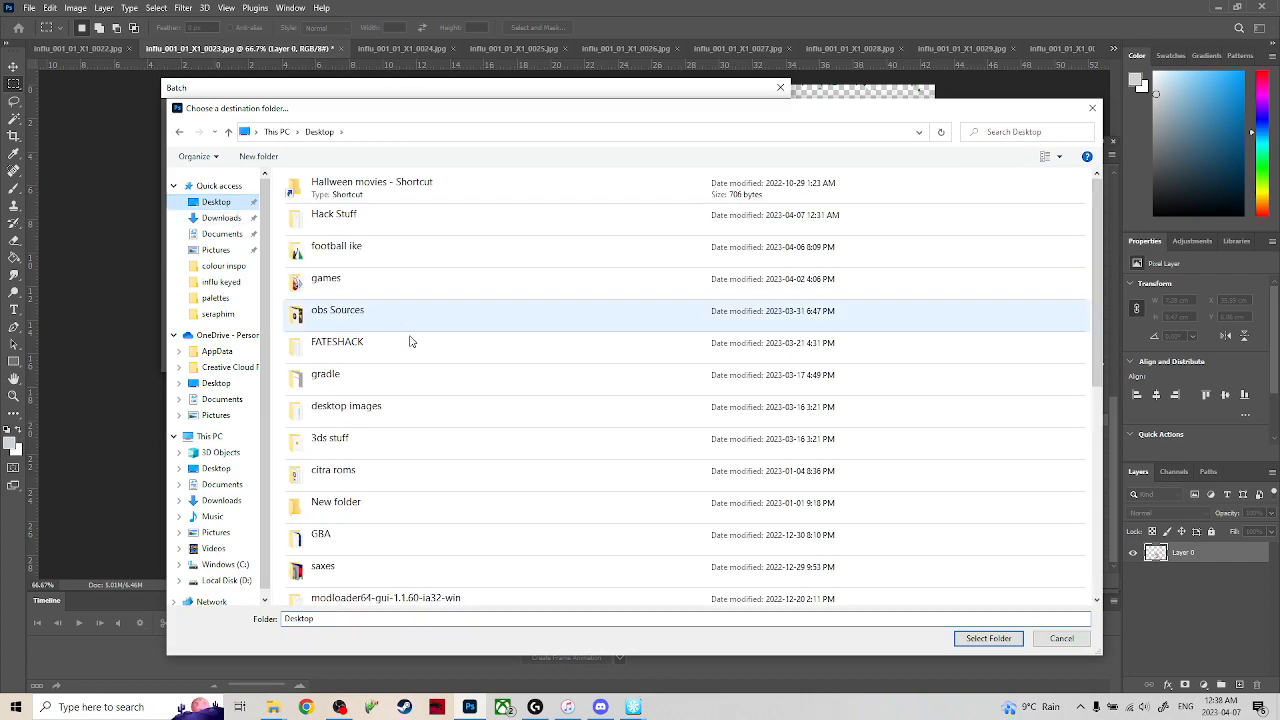
scroll(418, 488, "down", 1)
scroll(418, 488, "down", 3)
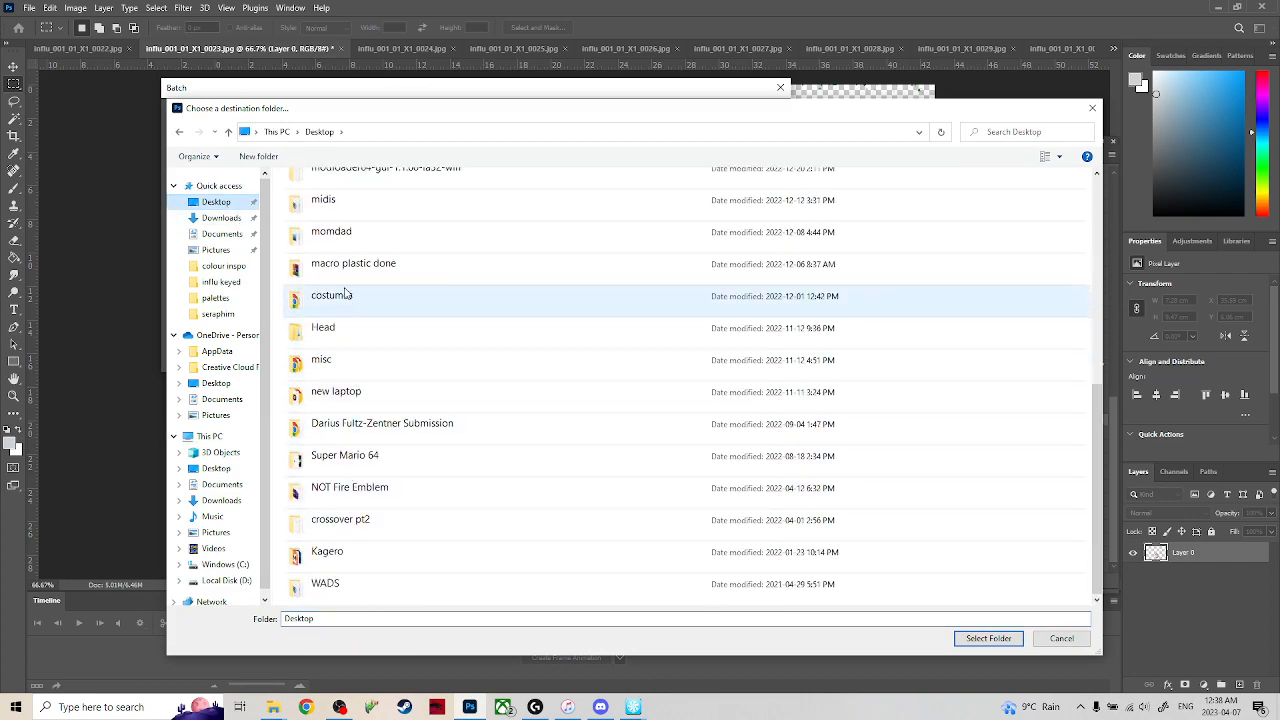
scroll(390, 395, "up", 5)
double_click(386, 222)
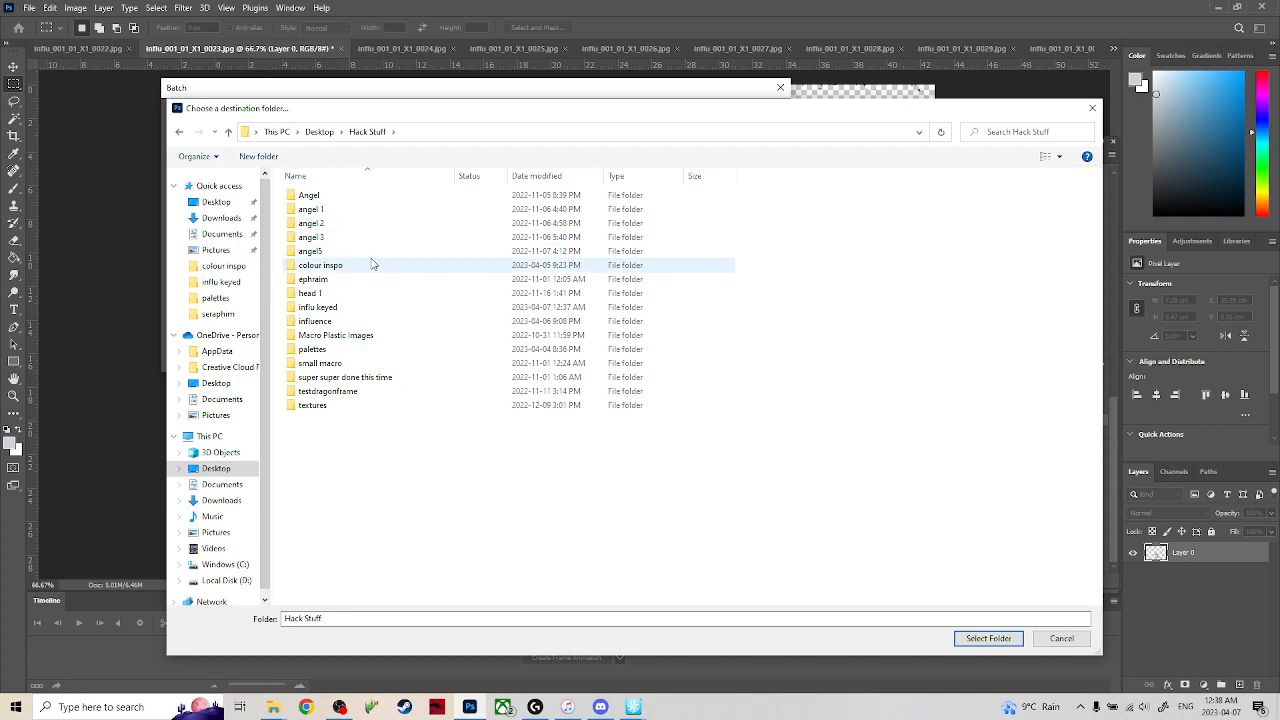
left_click(351, 311)
double_click(351, 311)
left_click(988, 638)
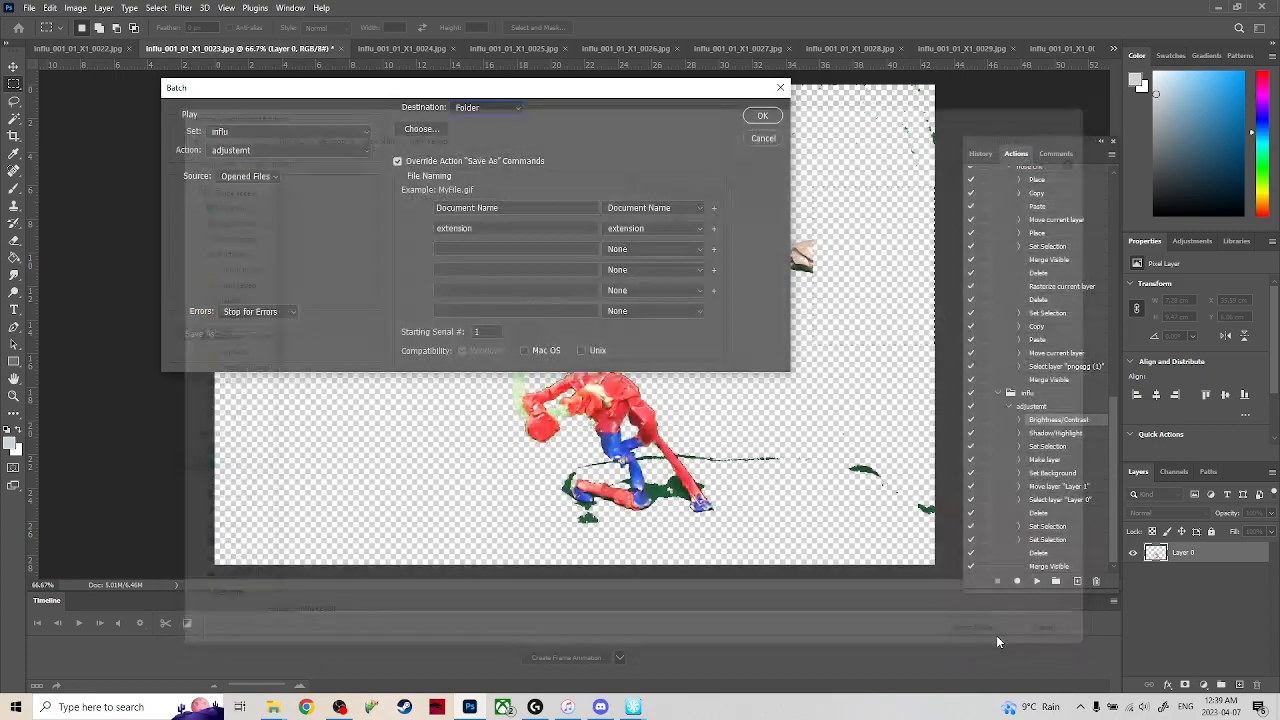
Try to run the influ batch on the opened files, then compare frames 0023 and 0024.
left_click(762, 115)
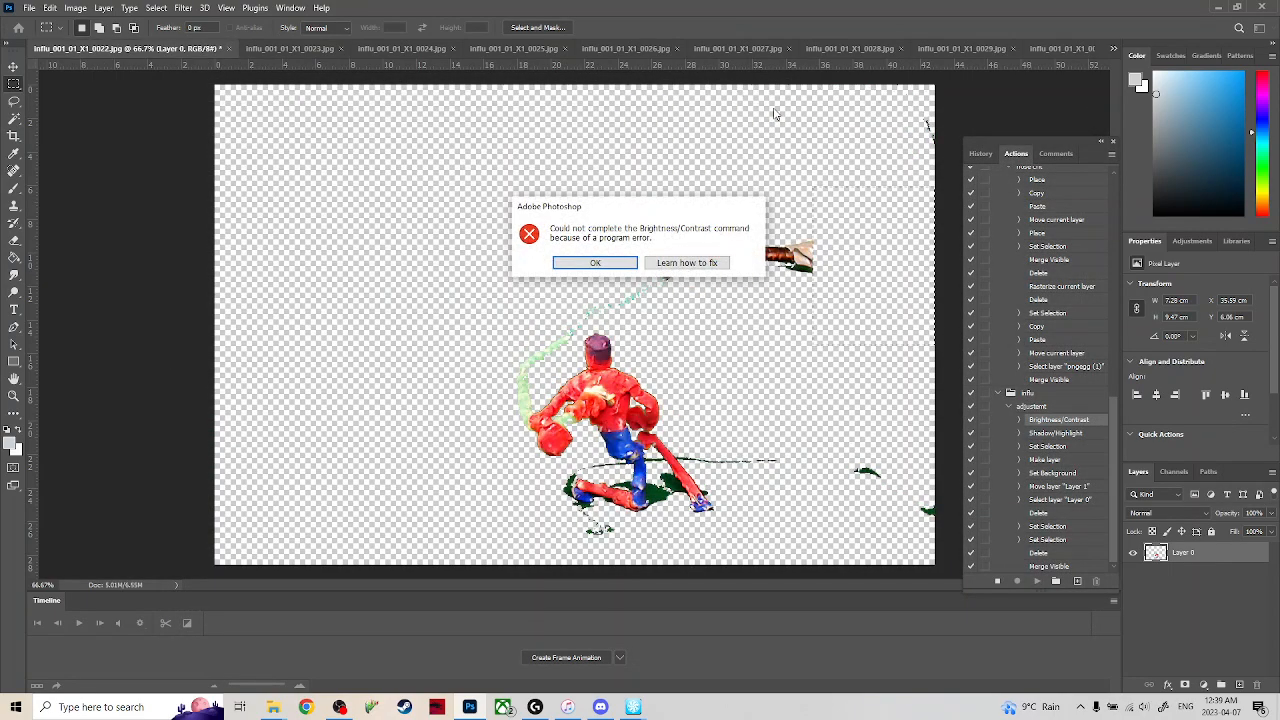
left_click(600, 264)
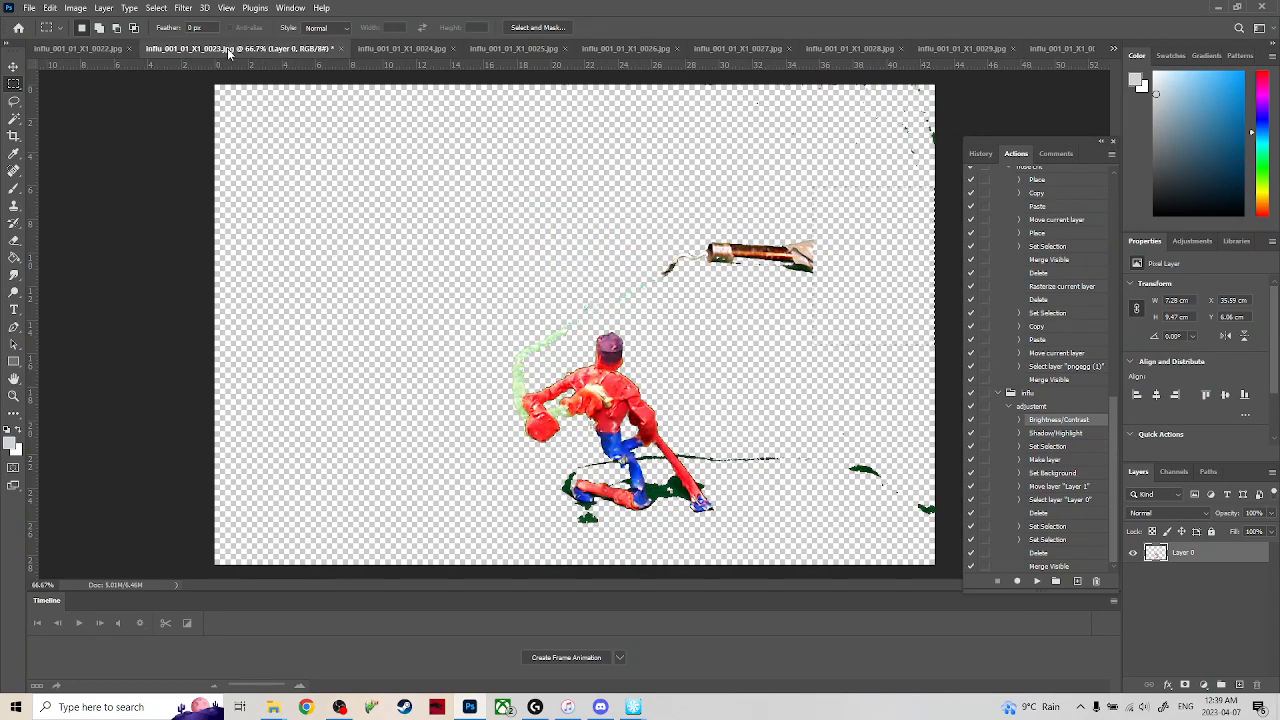
left_click(392, 49)
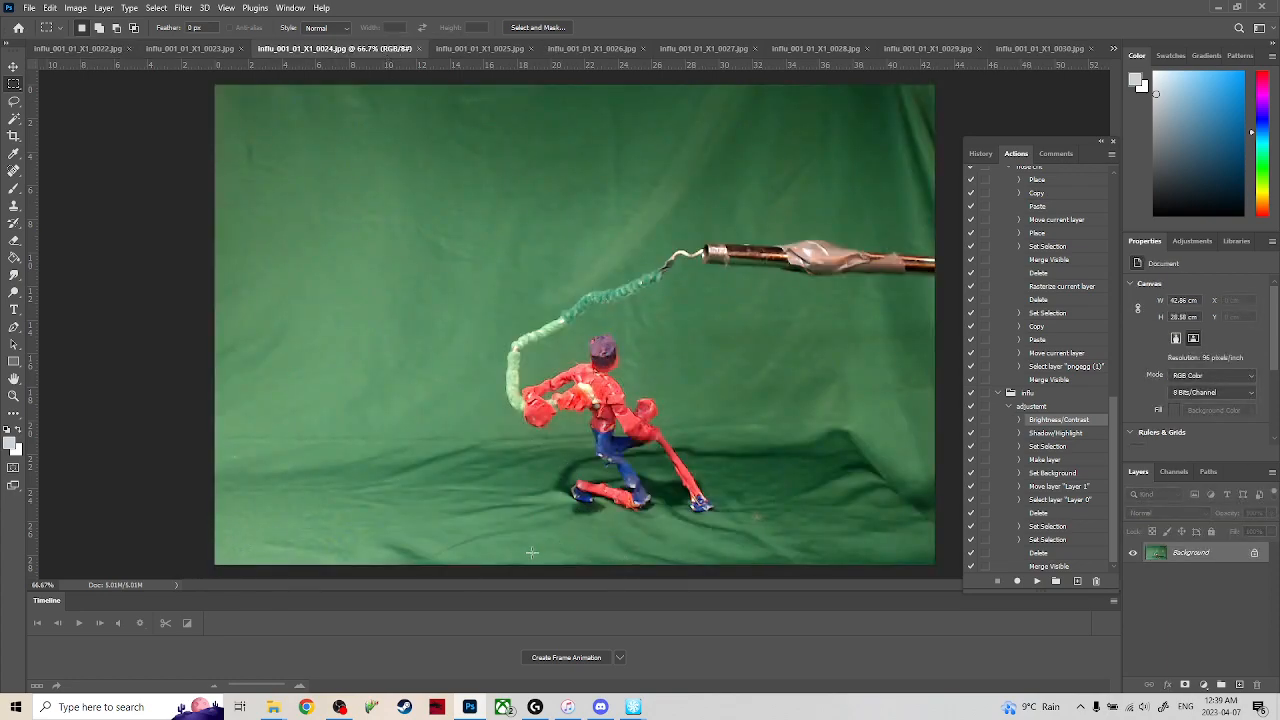
left_click(189, 50)
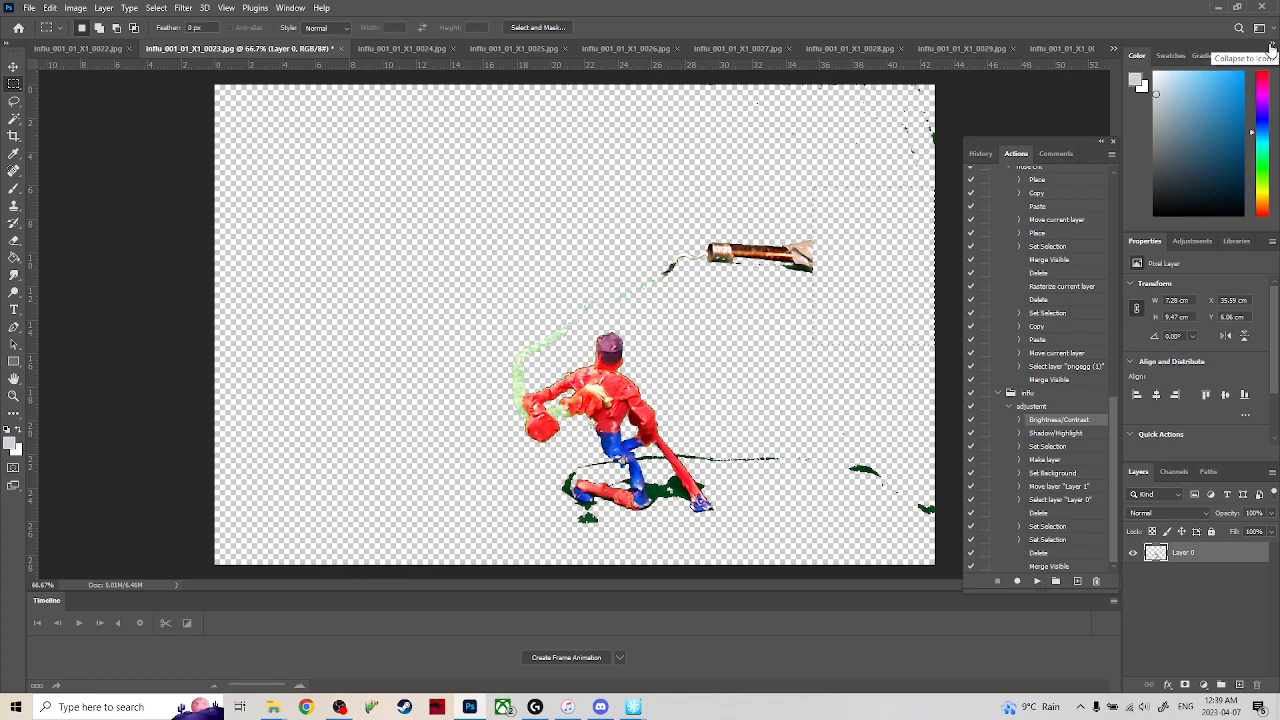
Start quitting to close the unedited frames, cancelling at the save prompt for frame 0023.
left_click(29, 8)
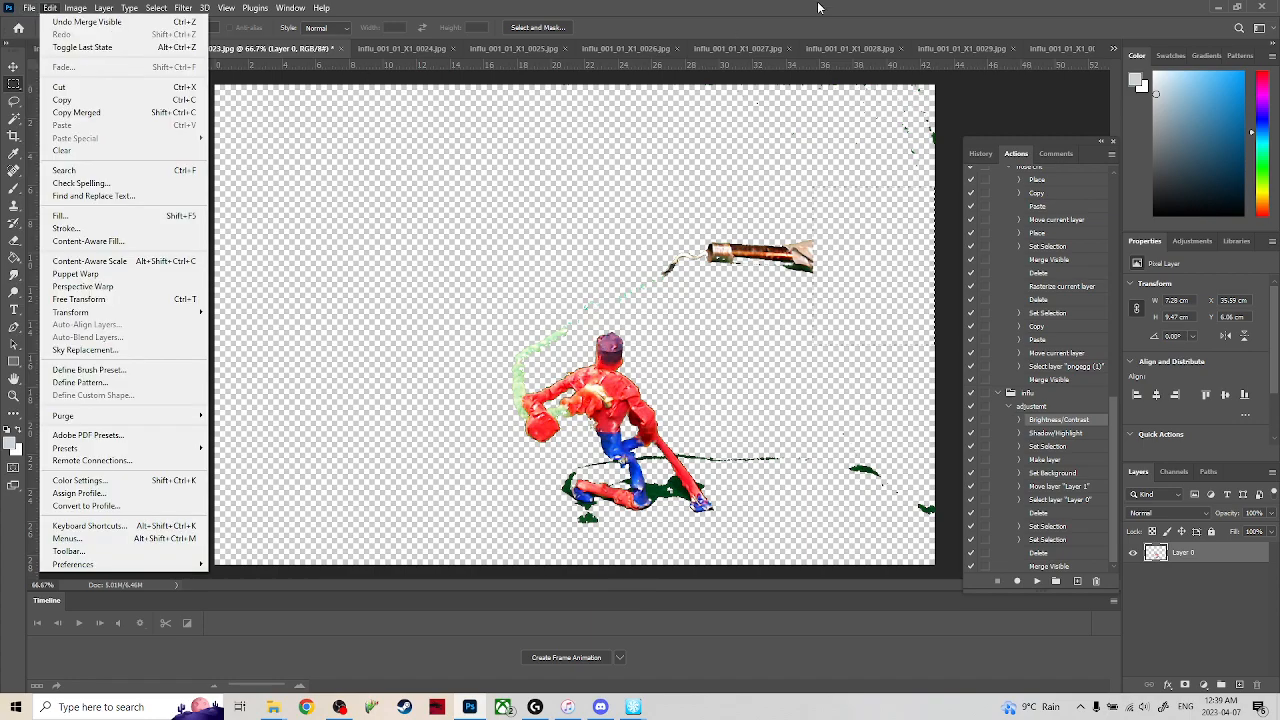
left_click(821, 14)
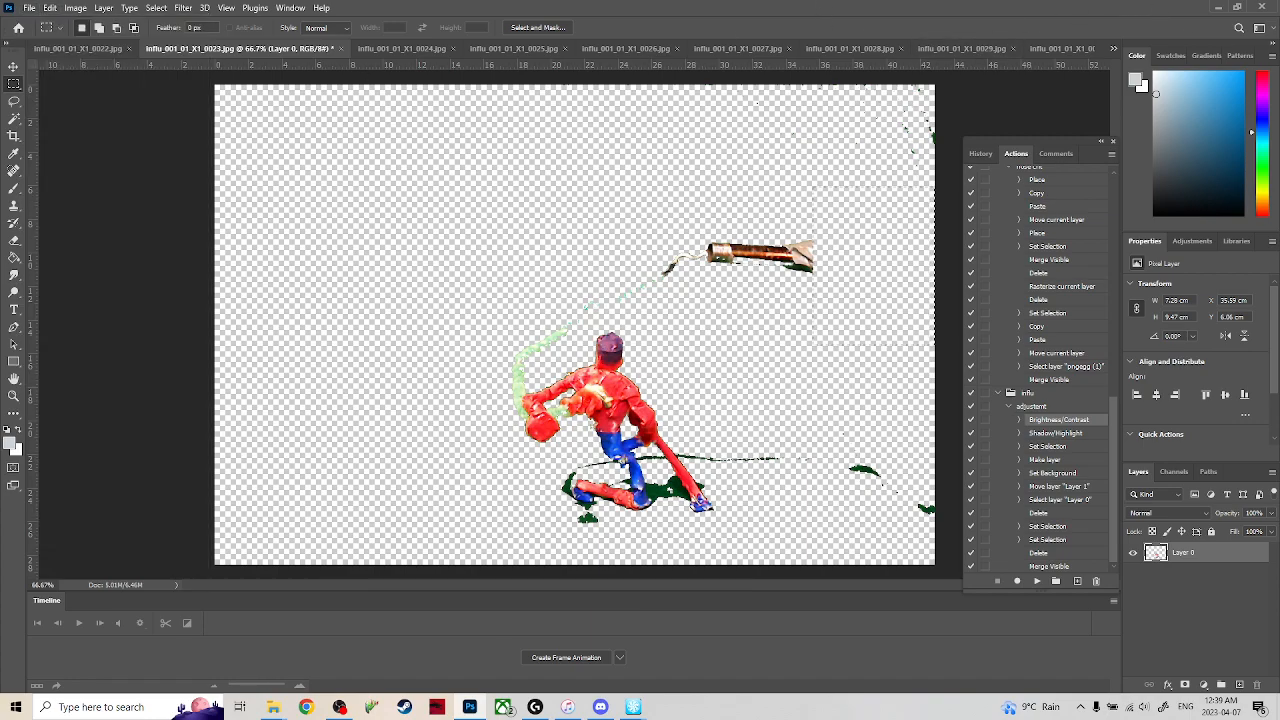
left_click(1266, 8)
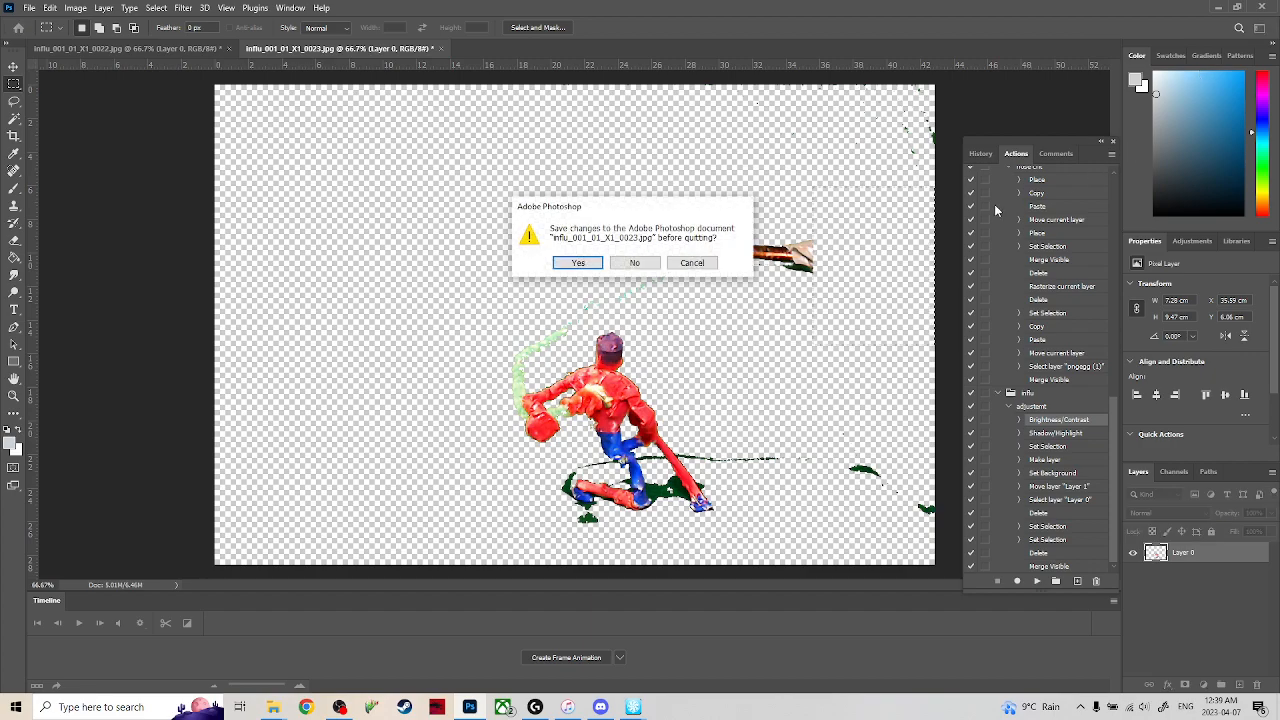
left_click(692, 263)
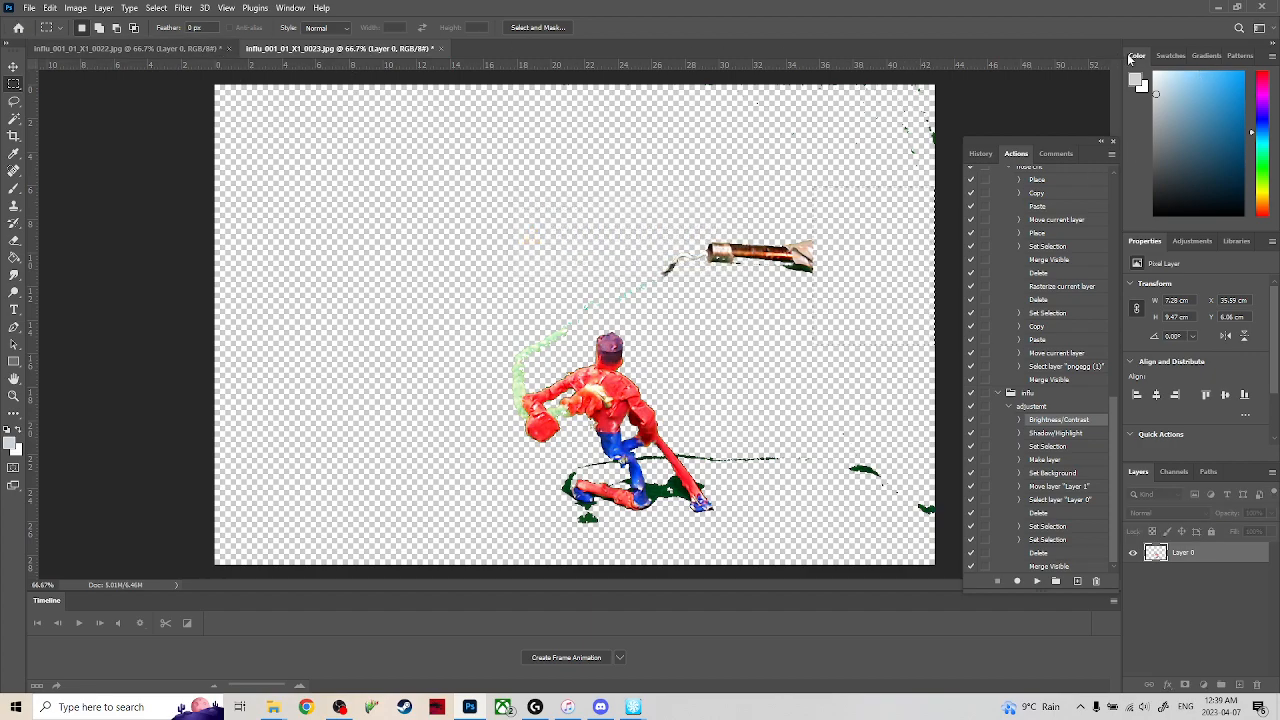
Collapse the docked colour, properties and layers panels to icons.
left_click(1274, 46)
left_click(1274, 46)
left_click(1274, 46)
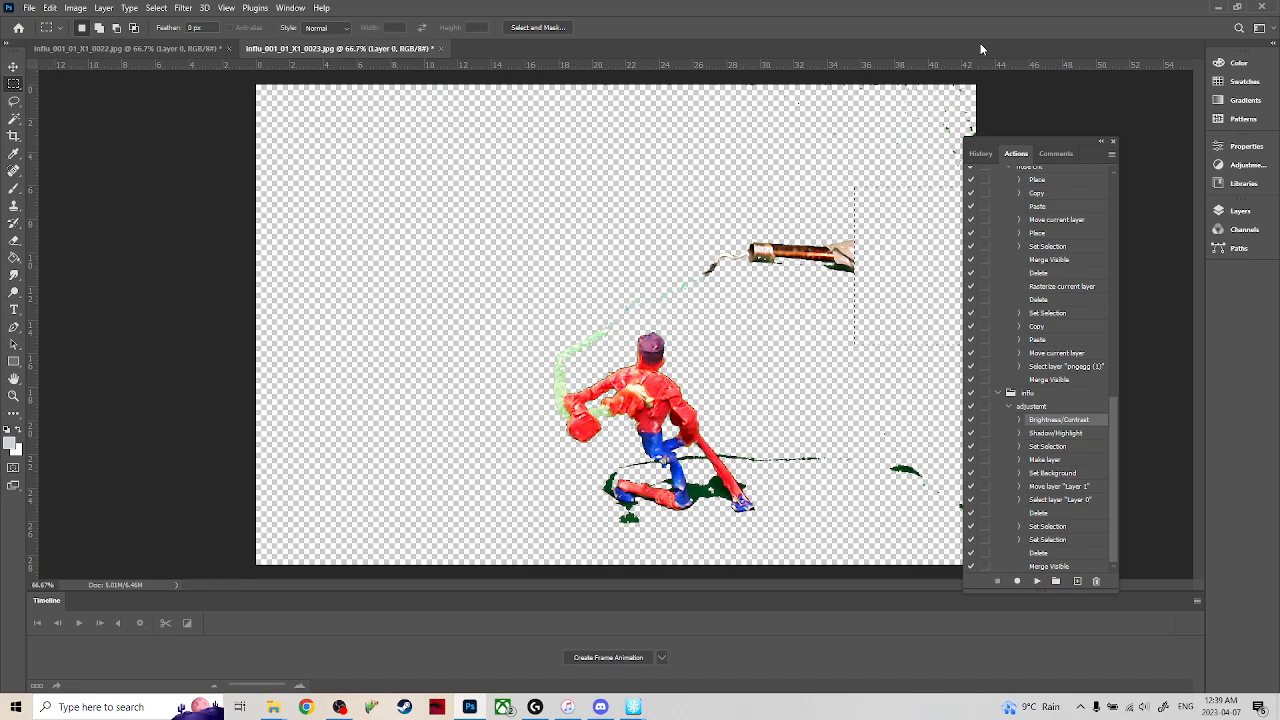
Close frames 0022 and 0023 without saving their changes.
left_click(132, 54)
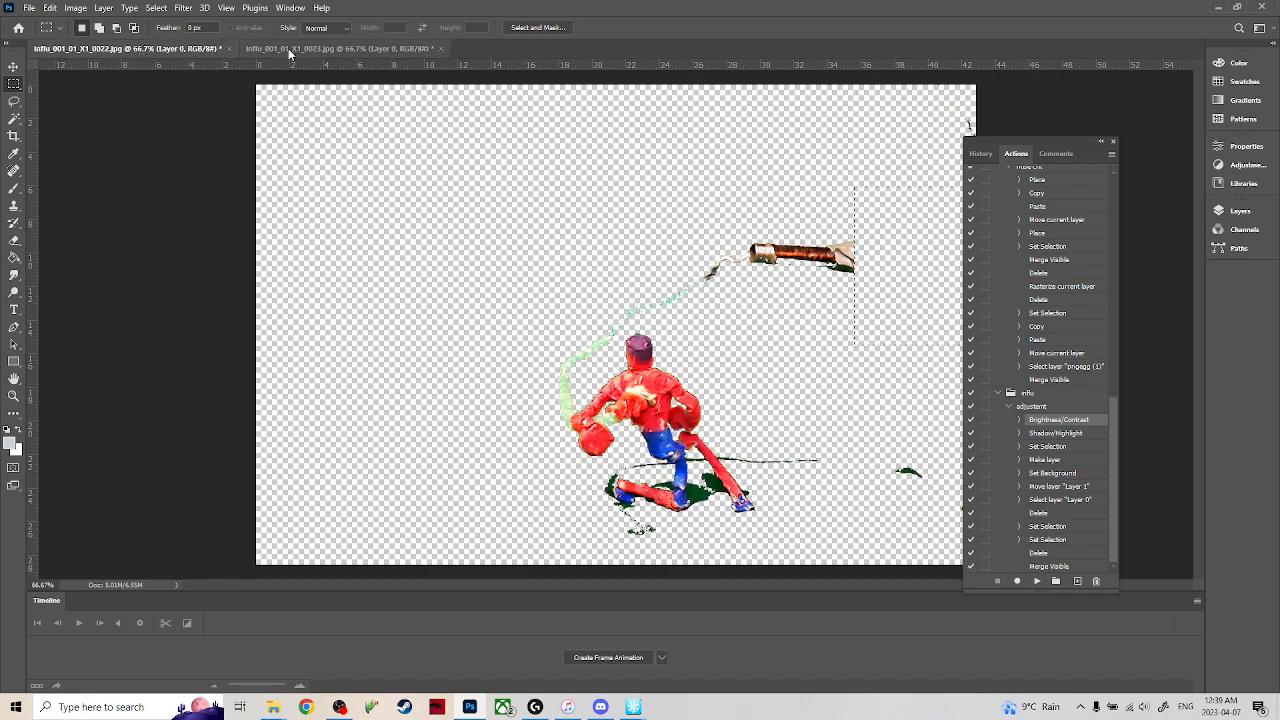
left_click(295, 50)
left_click(229, 49)
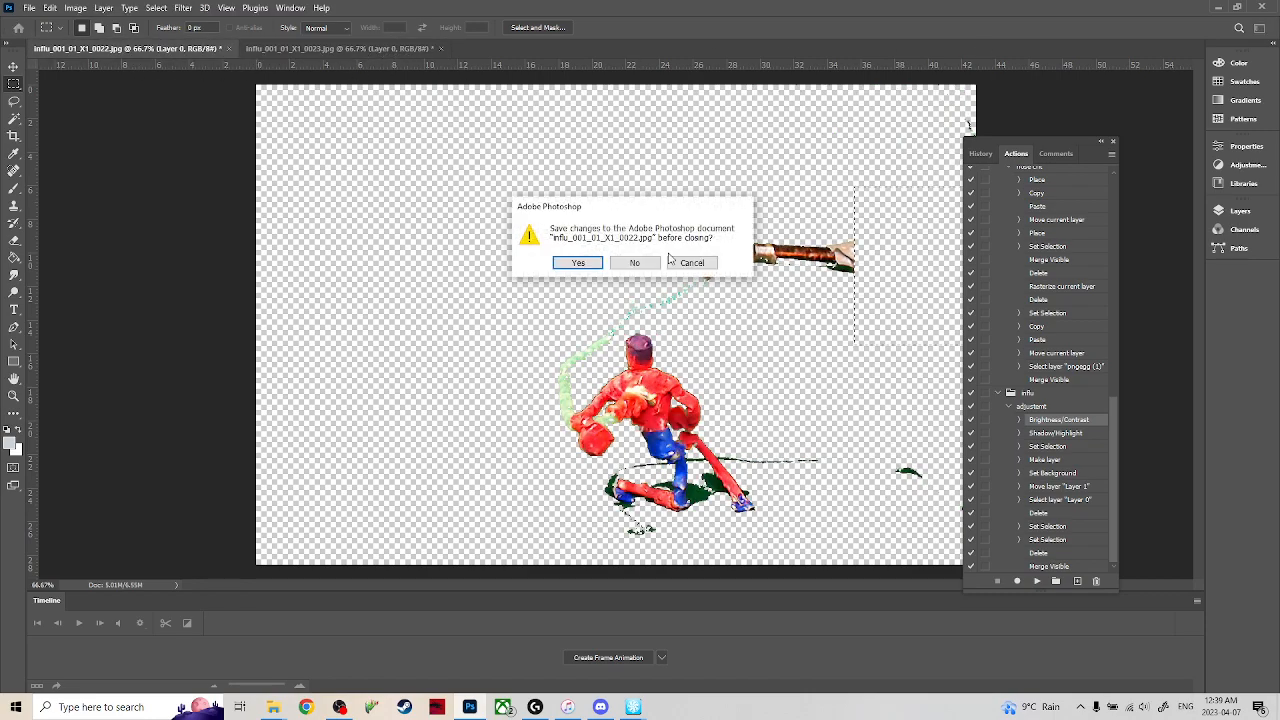
key("n")
left_click(229, 48)
key("n")
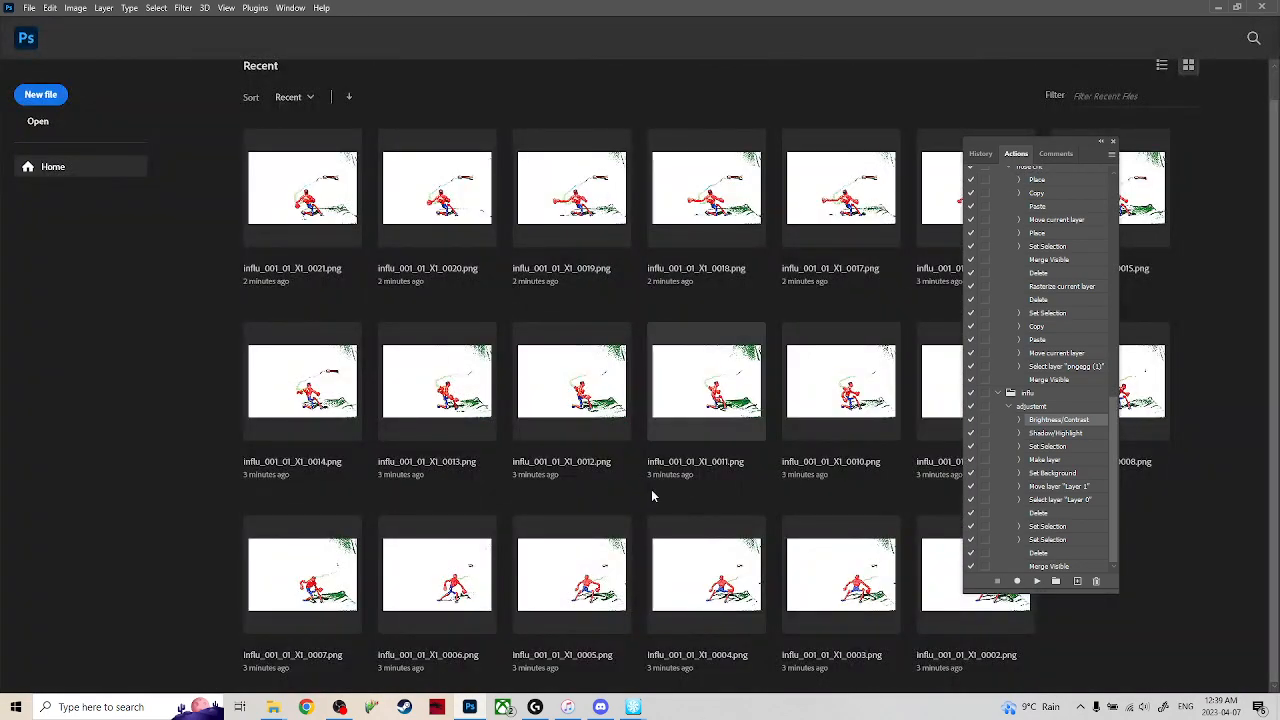
Select the green-screen frames in the X1 export folder, starting from frame 0001, and open them in Photoshop.
mouse_move(272, 707)
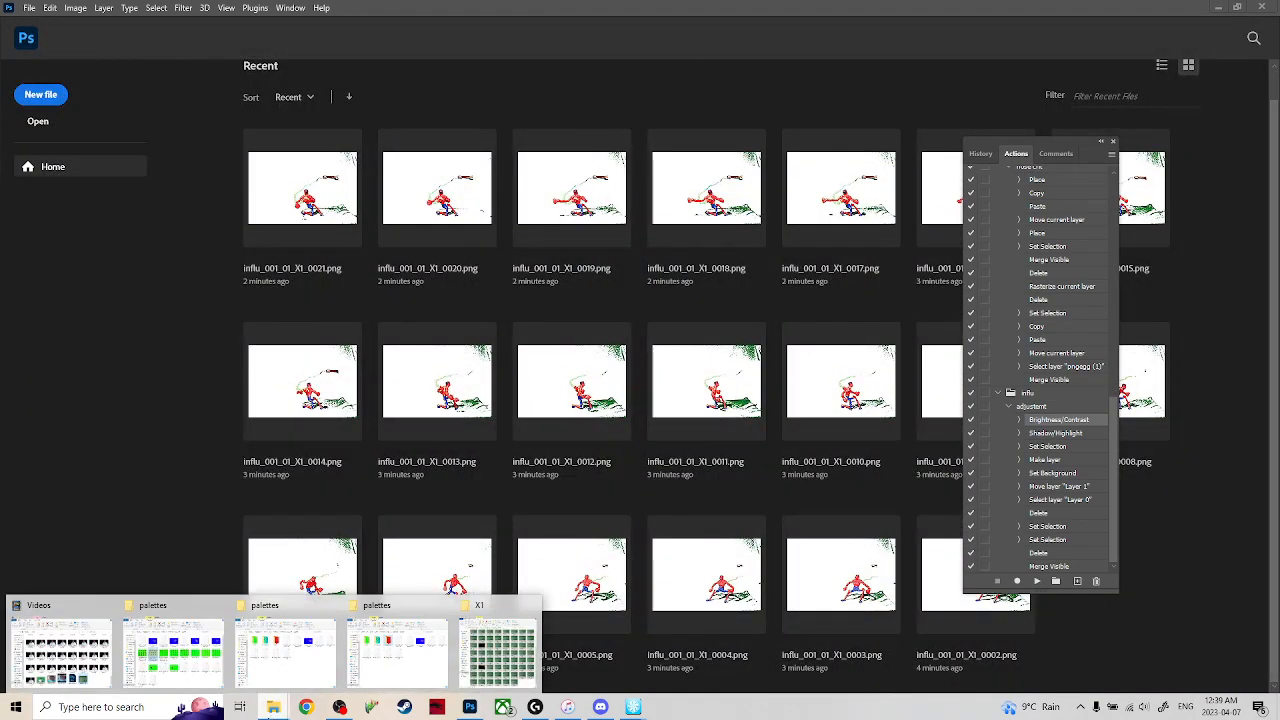
left_click(497, 650)
scroll(158, 268, "up", 3)
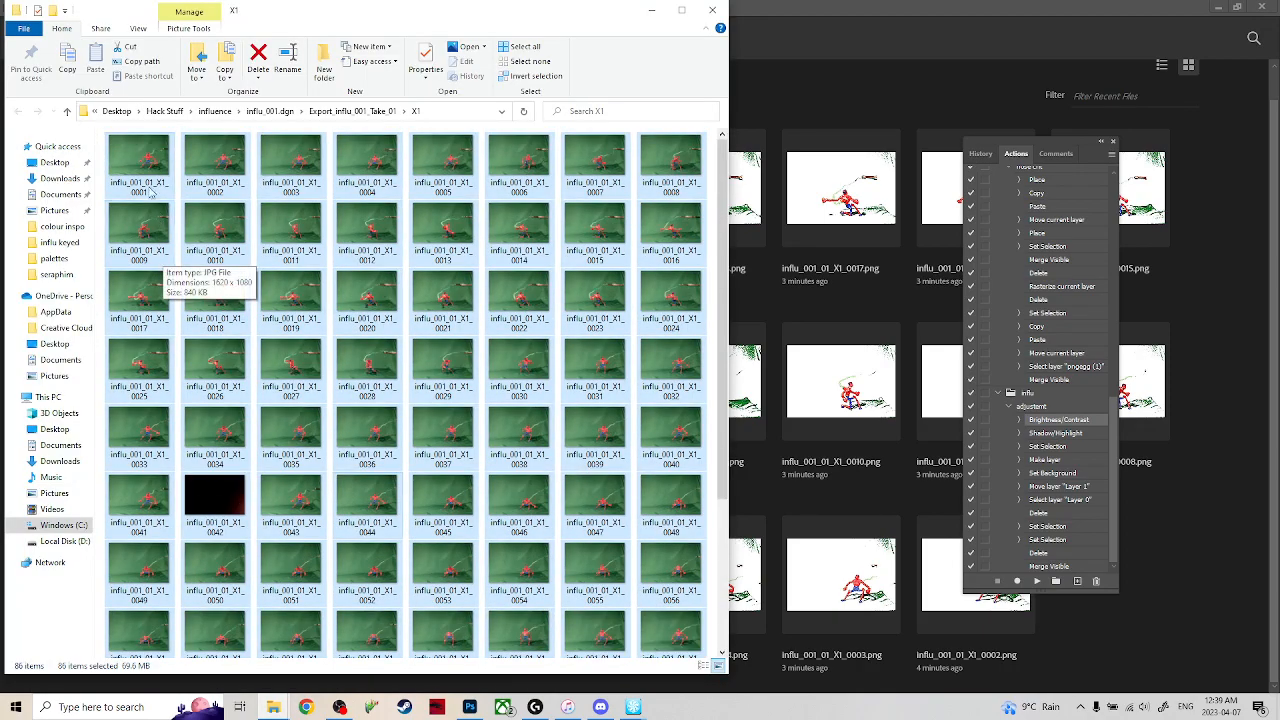
left_click_drag(106, 145, 686, 662)
left_click_drag(593, 392, 840, 126)
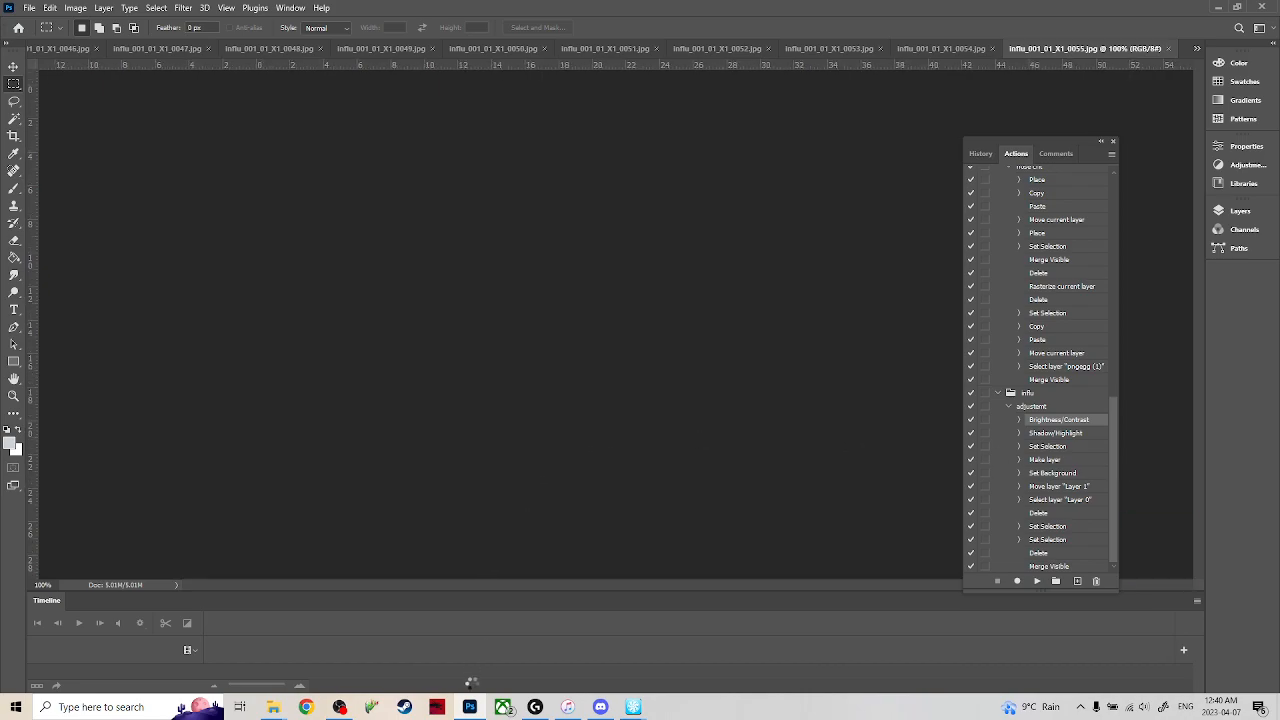
Play the influ_001_01 video from the Videos folder to review the stop-motion, and close the player.
mouse_move(285, 710)
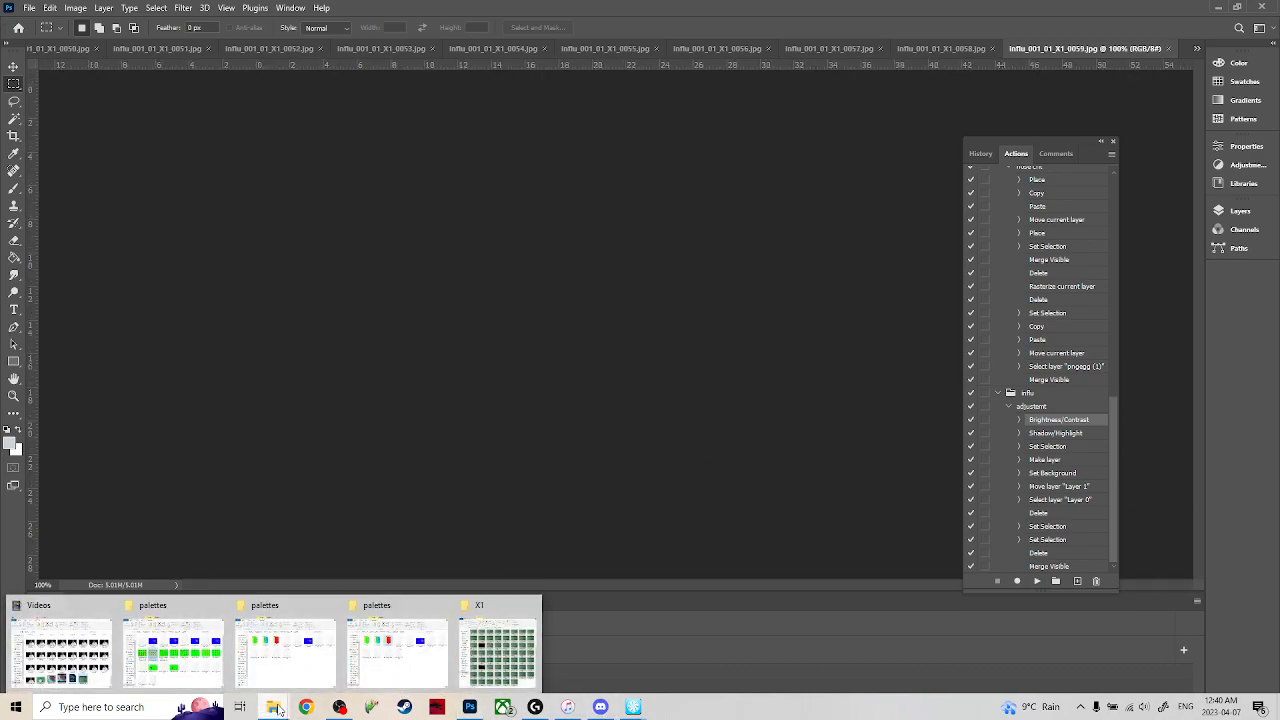
left_click(71, 646)
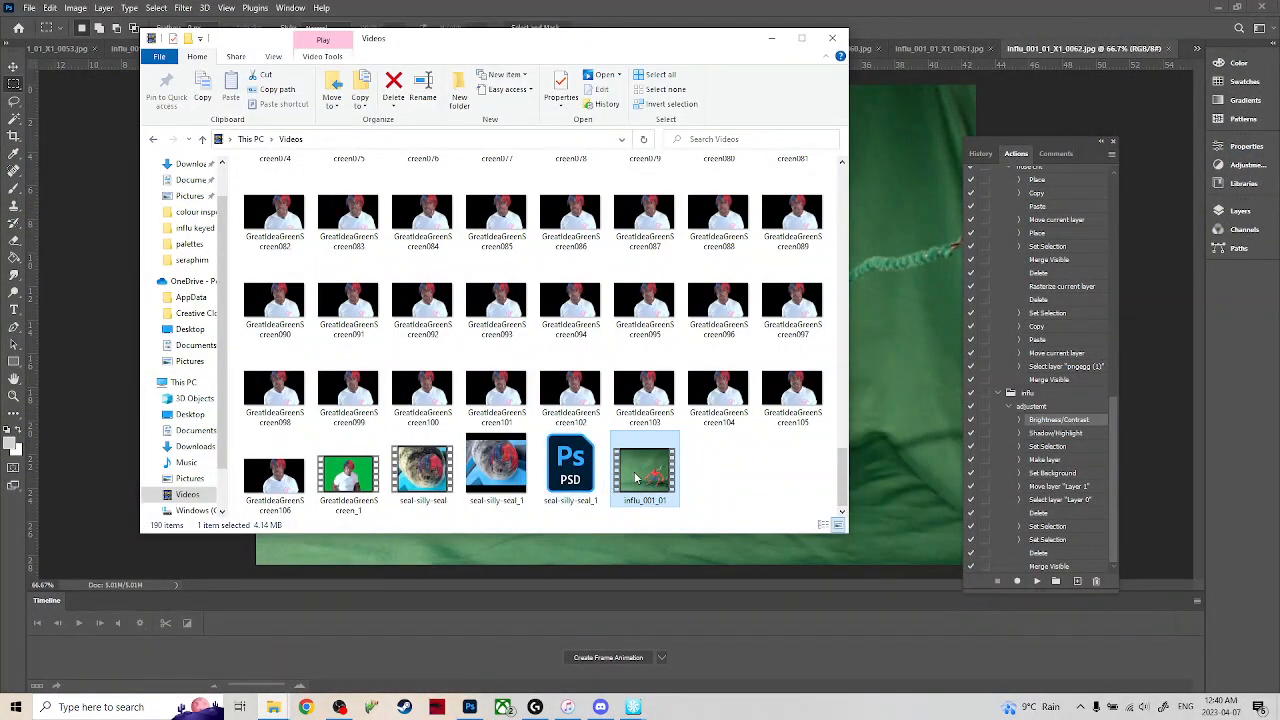
double_click(636, 478)
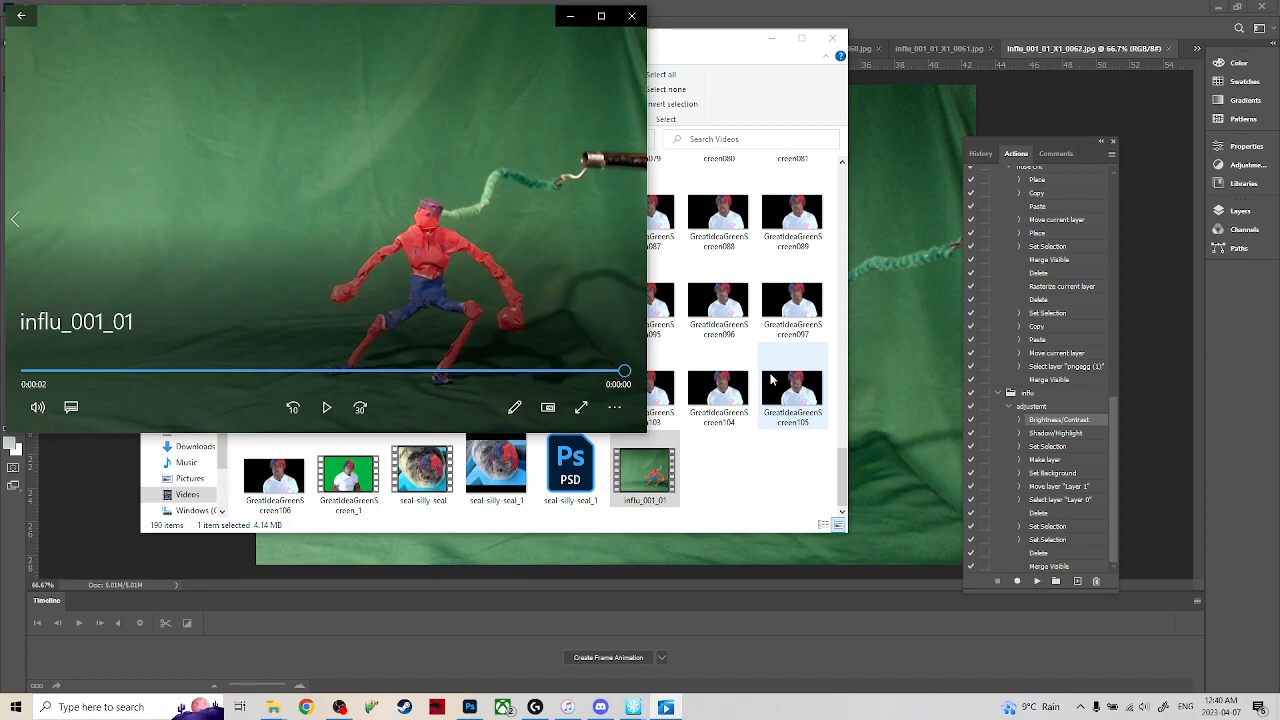
left_click(326, 407)
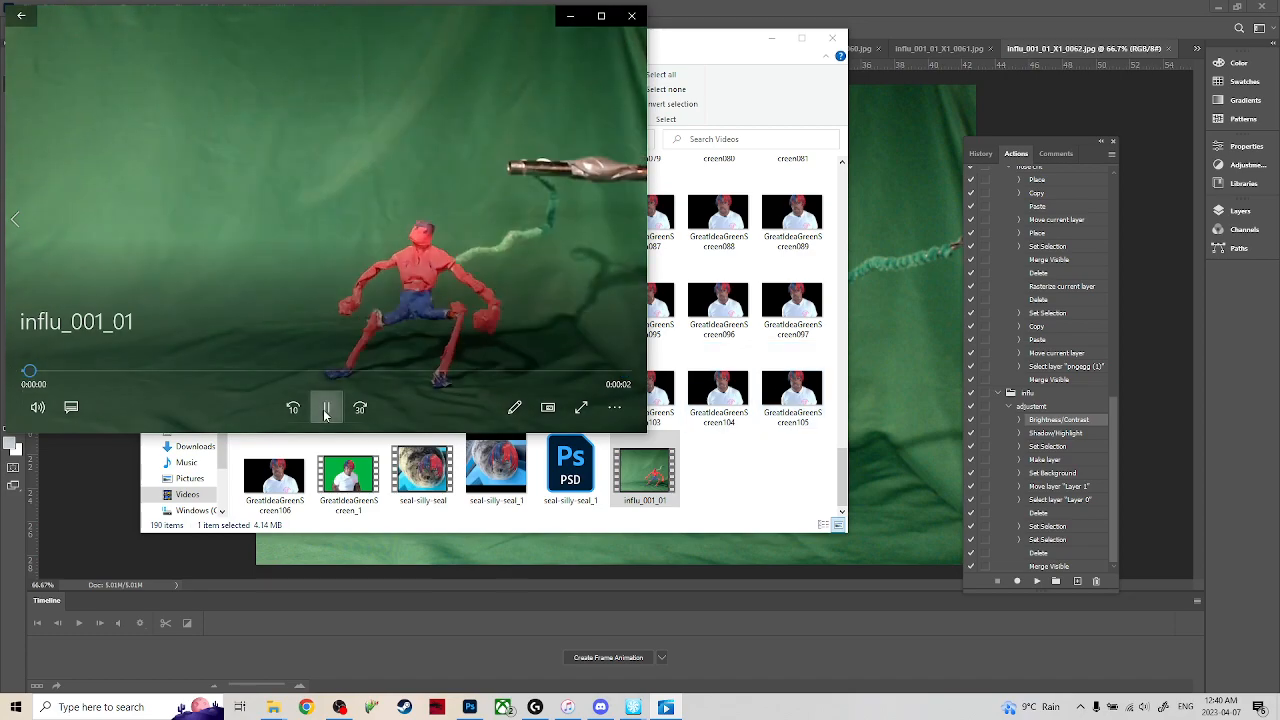
left_click(631, 17)
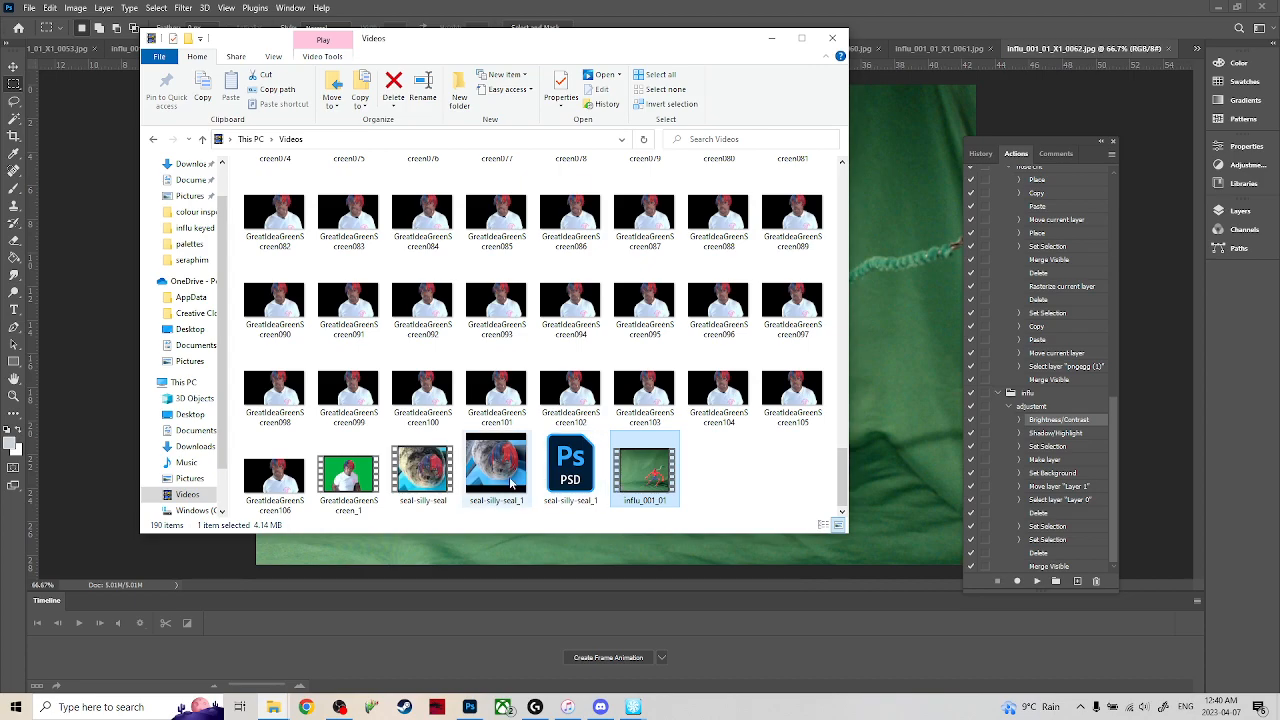
Play the seal-silly-seal and seal-silly-seal_1 videos, closing the player after each.
double_click(422, 468)
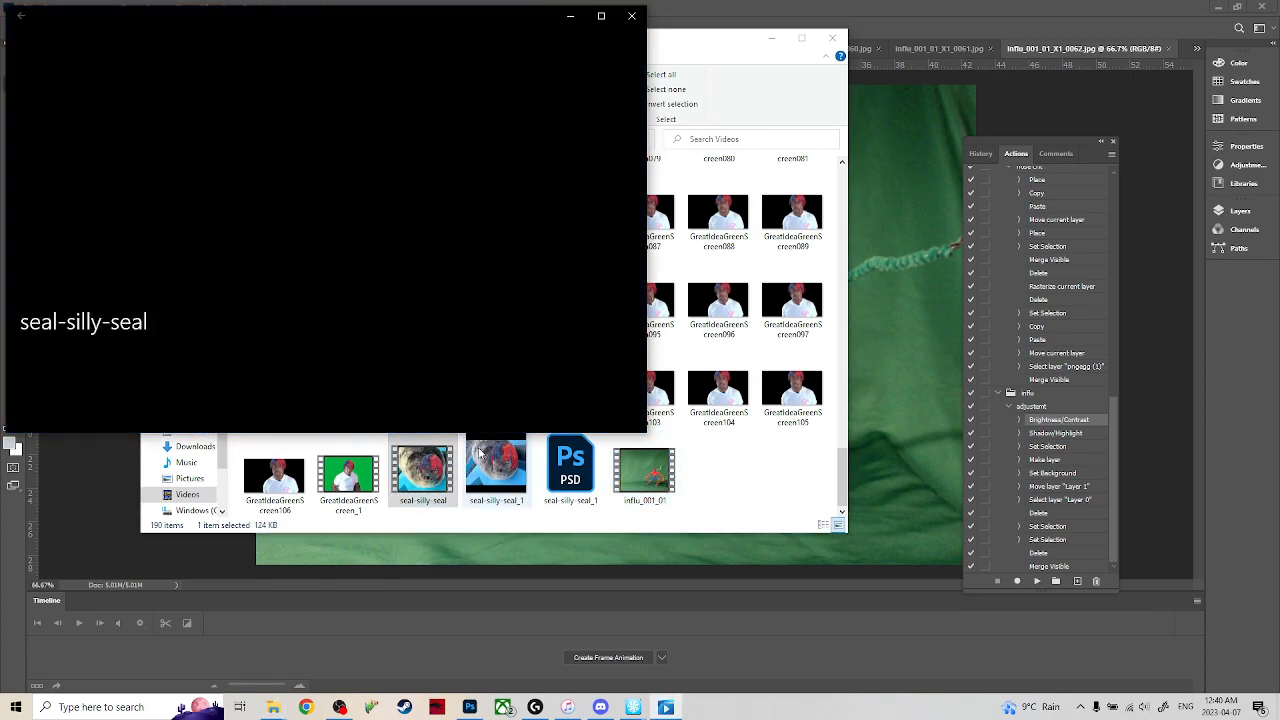
left_click(631, 16)
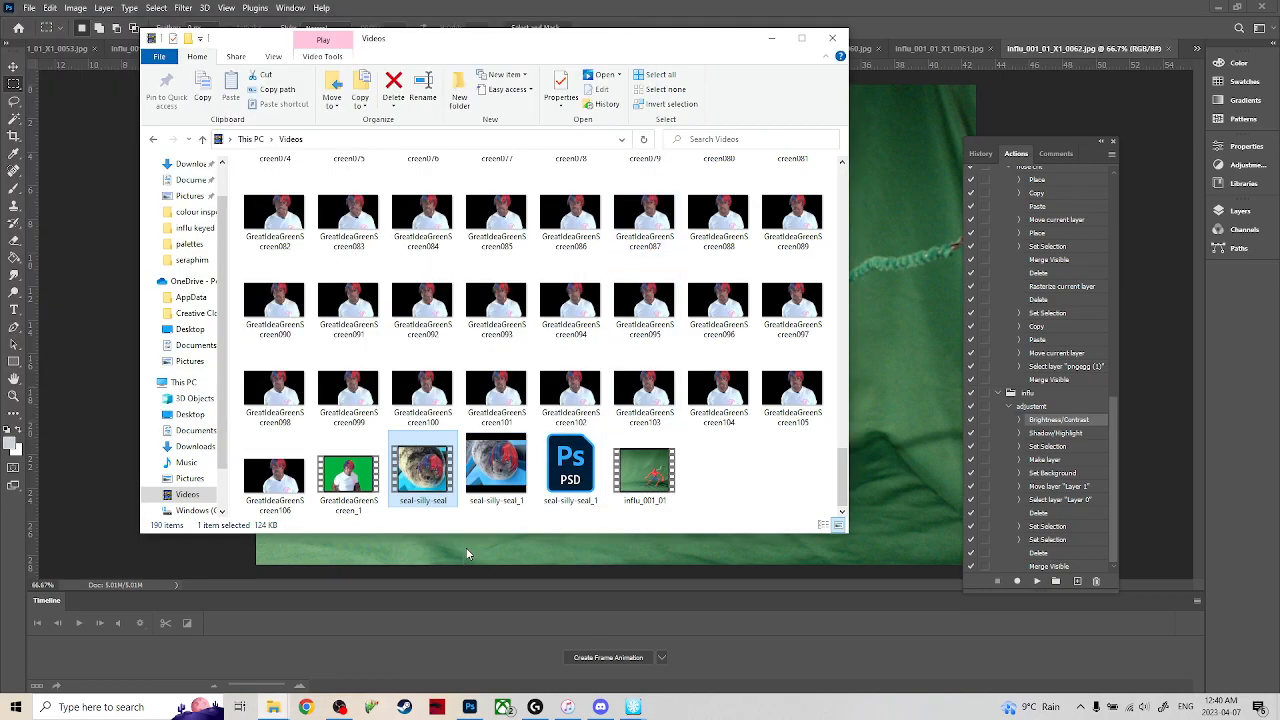
double_click(496, 466)
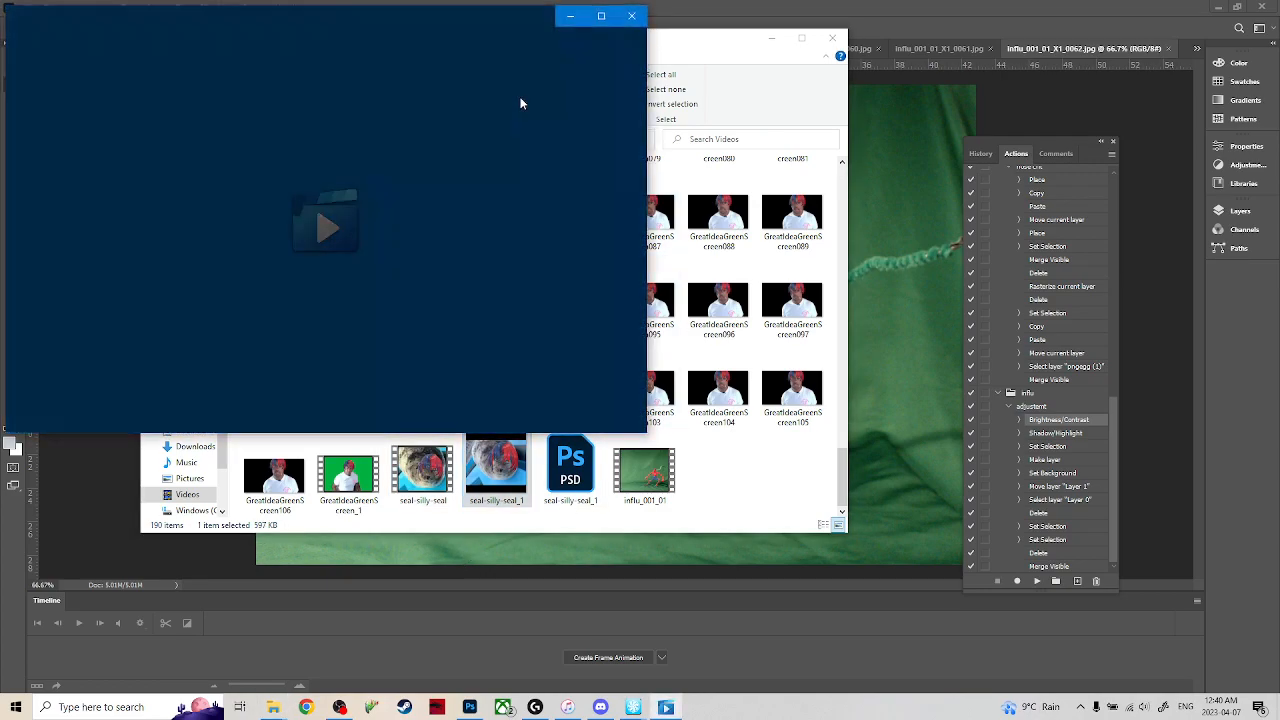
left_click(633, 16)
Return to Photoshop and batch-run the influ set's adjustent action on the opened files, saving into the influ keyed folder.
left_click(286, 642)
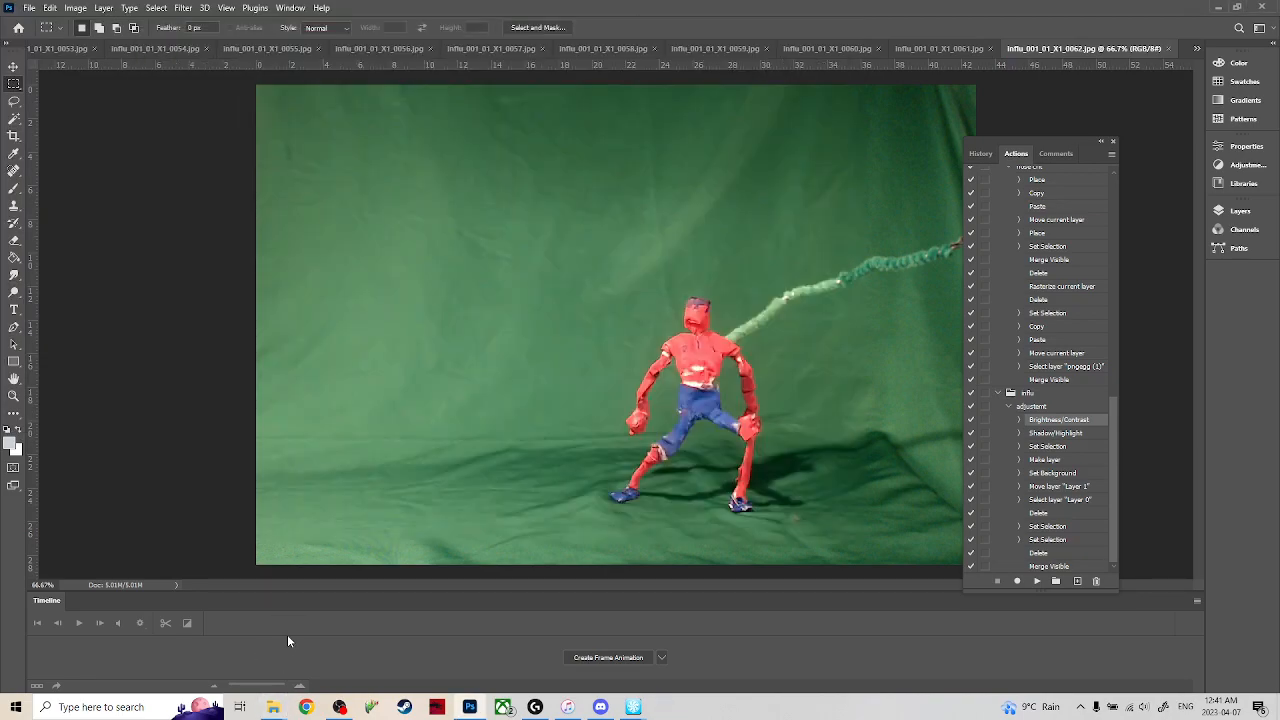
left_click(31, 10)
mouse_move(112, 215)
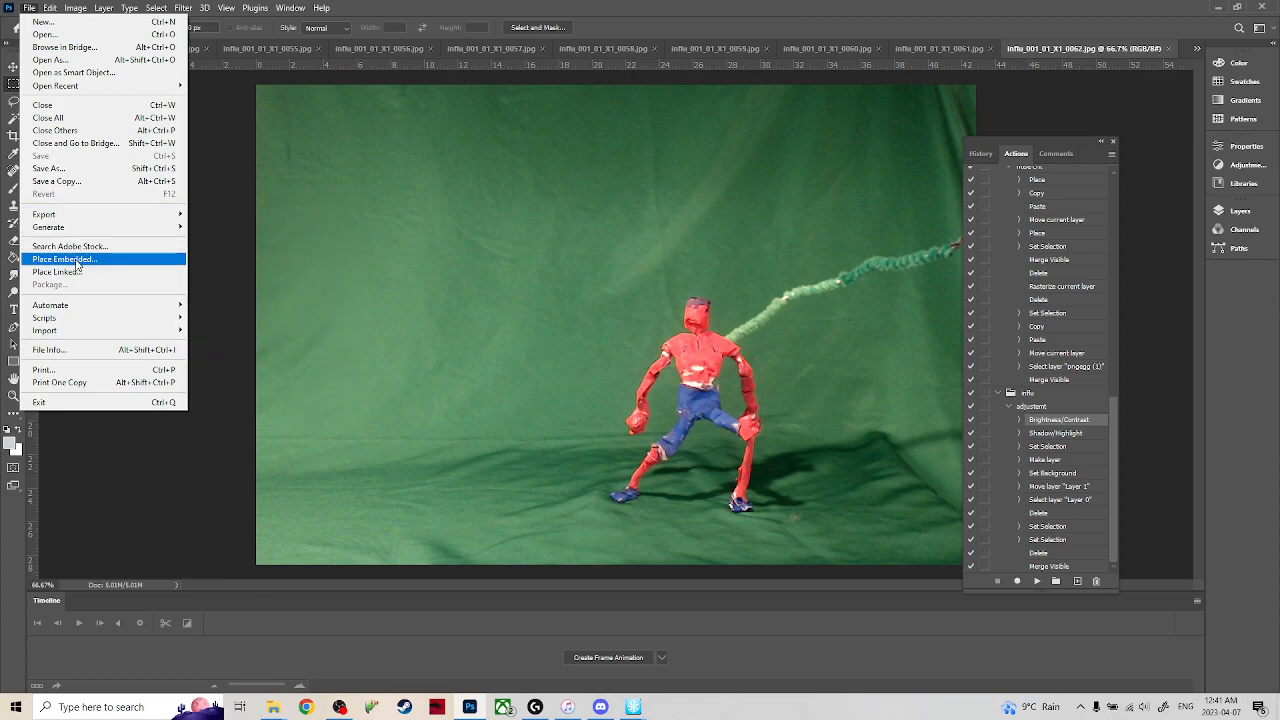
mouse_move(112, 306)
left_click(236, 306)
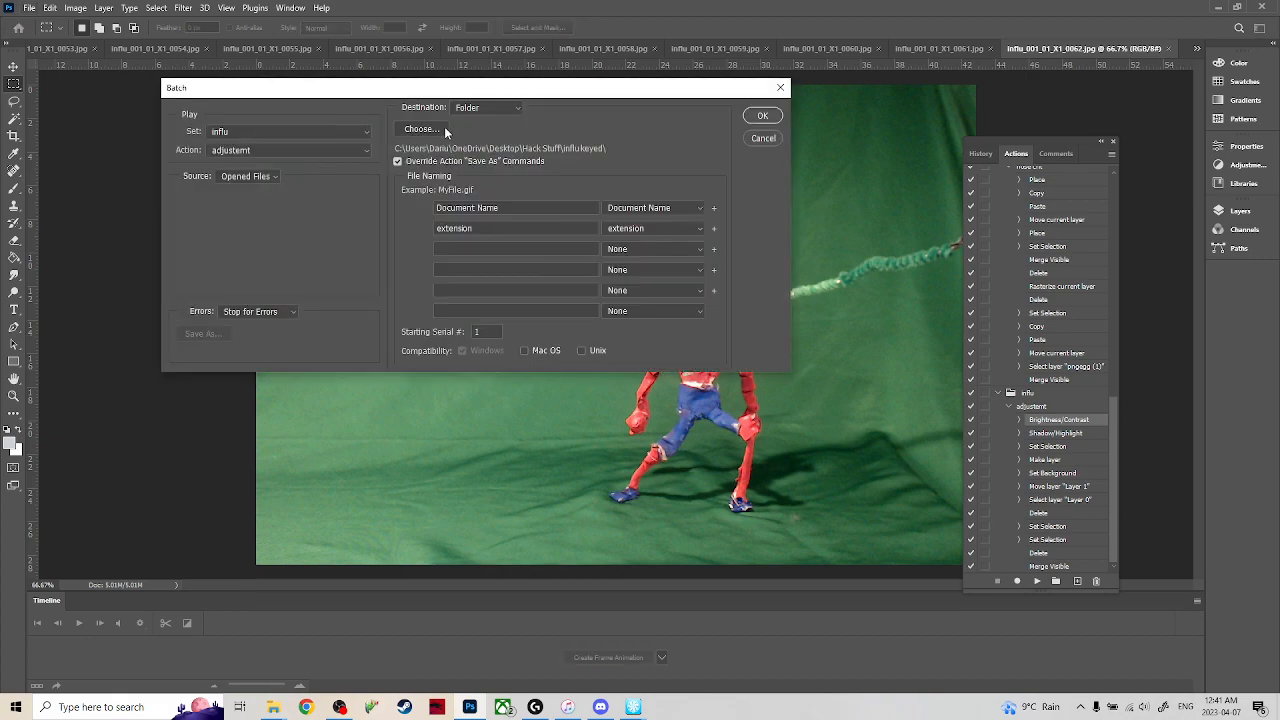
left_click(761, 116)
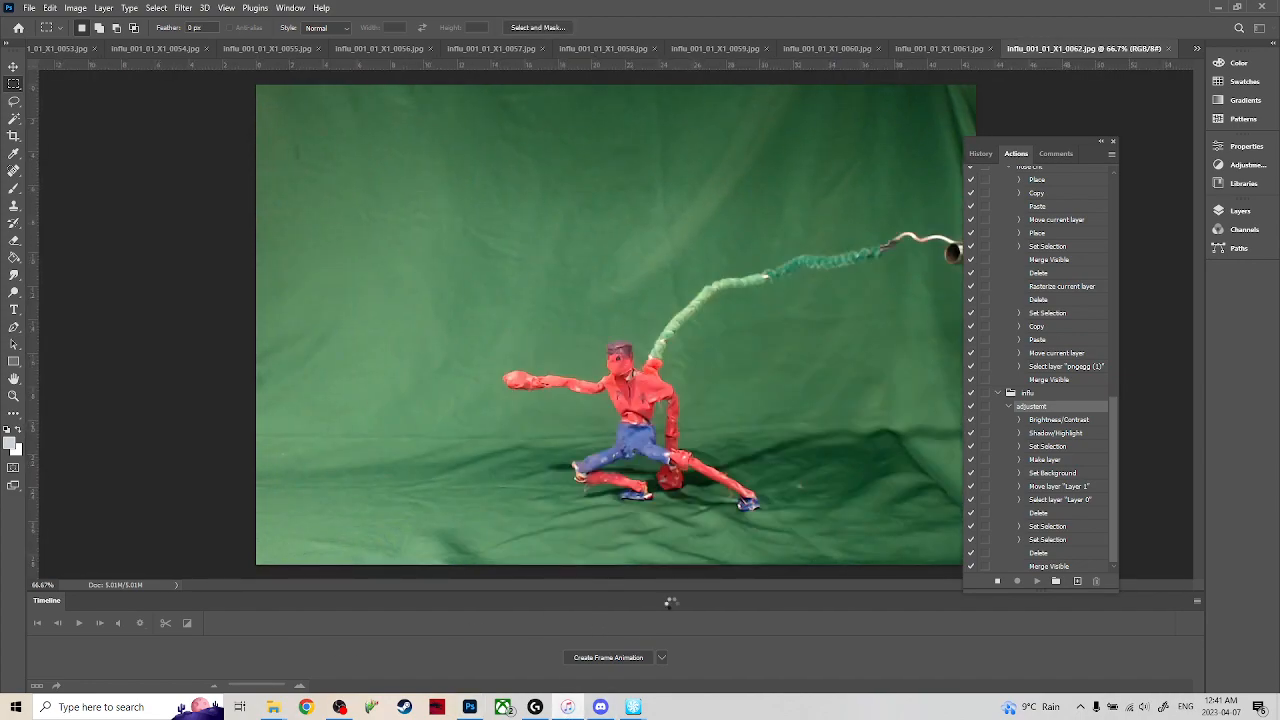
Switch to iTunes, reposition its window and browse the recently added albums in the music library.
right_click(568, 707)
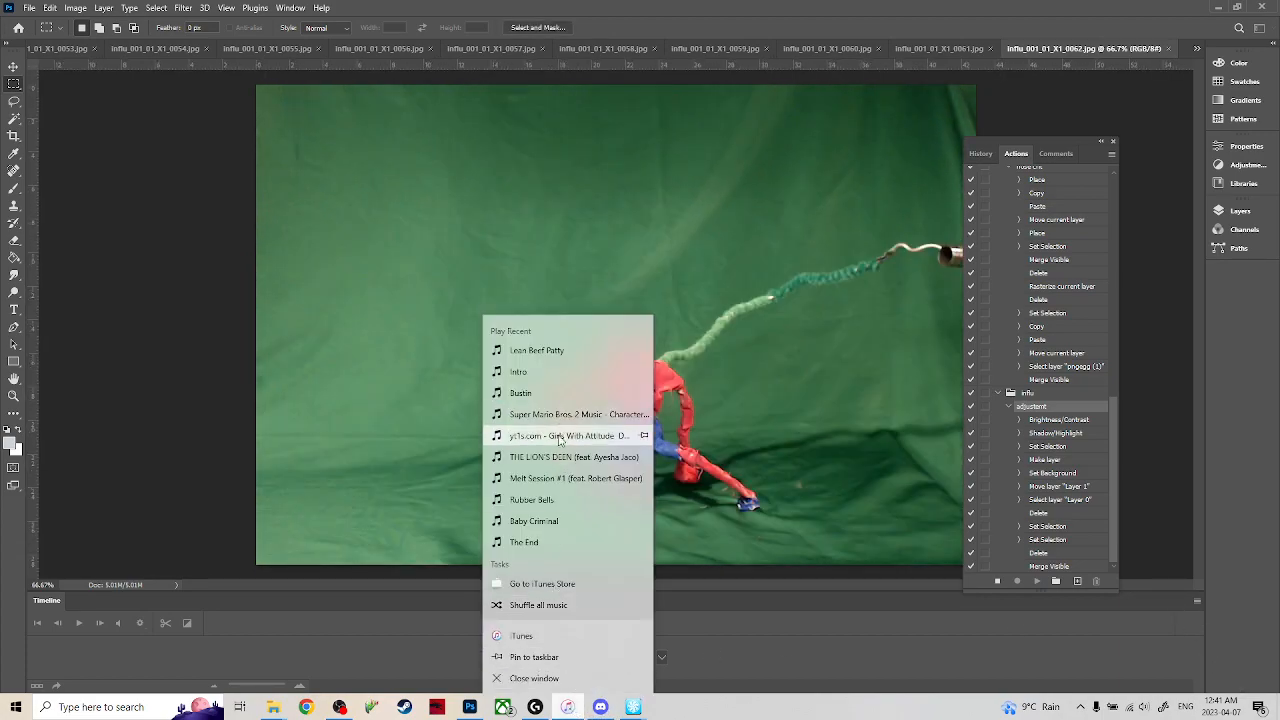
left_click(555, 640)
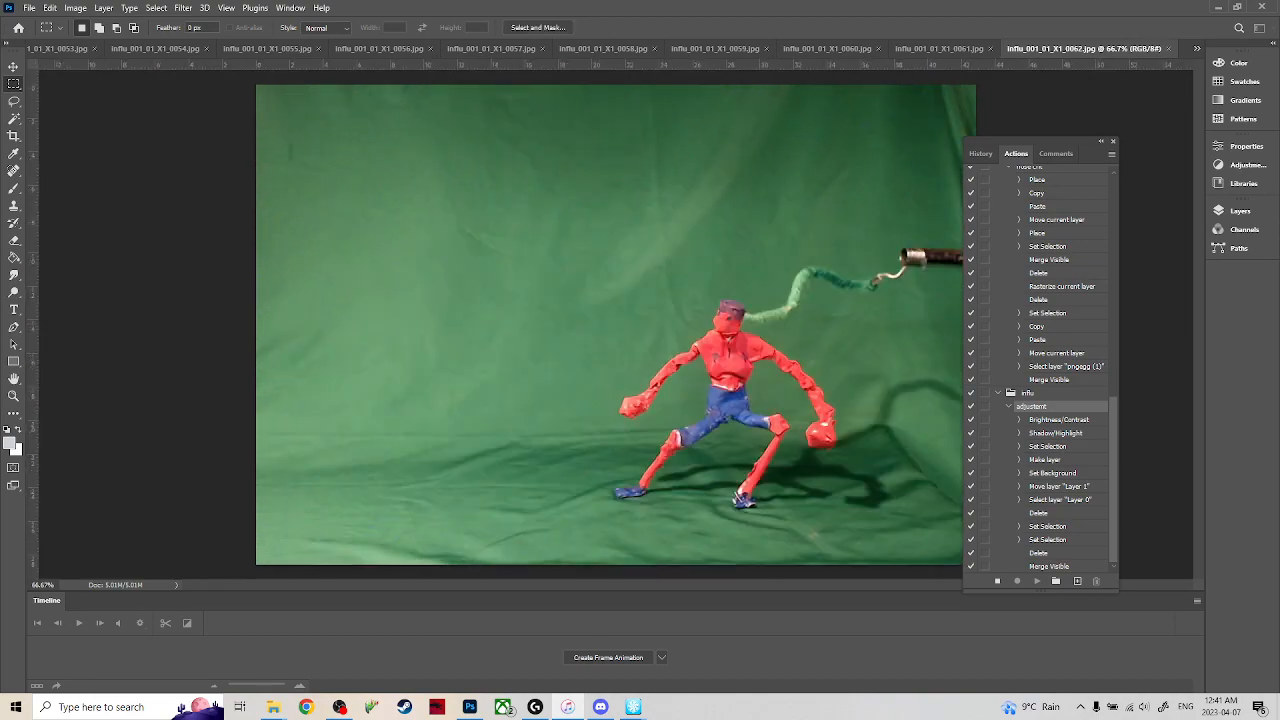
right_click(568, 708)
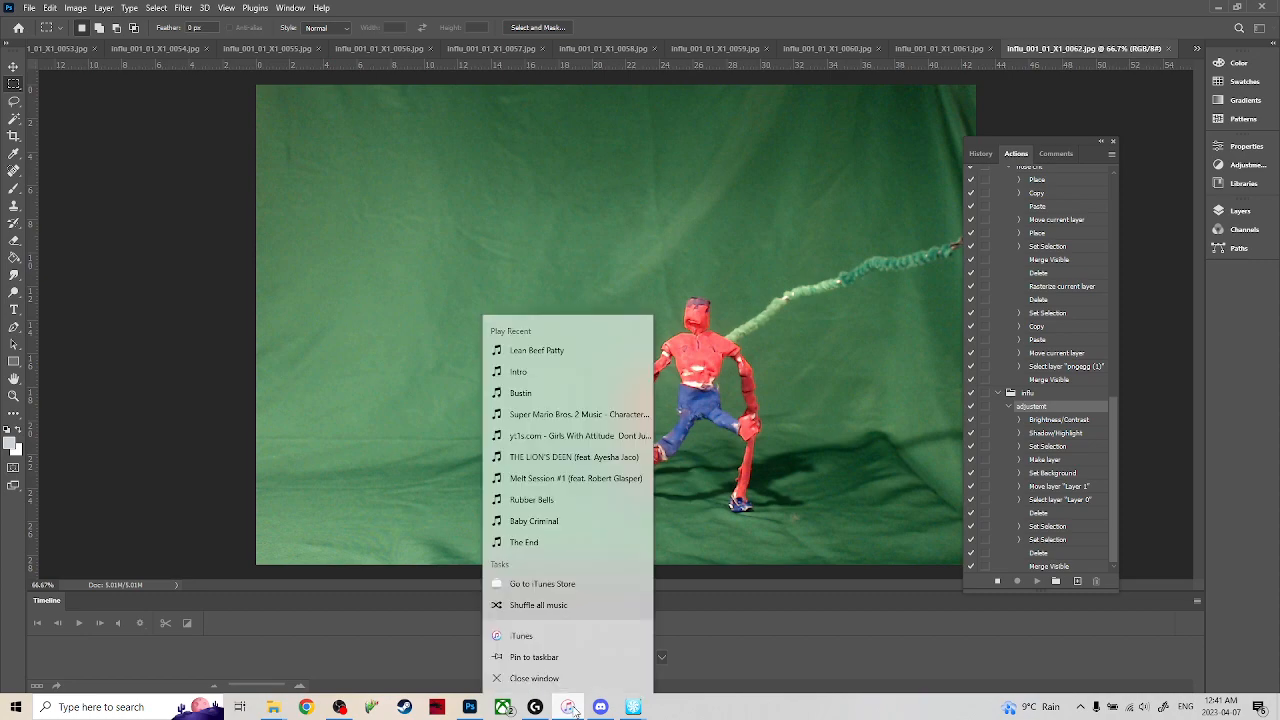
left_click(567, 636)
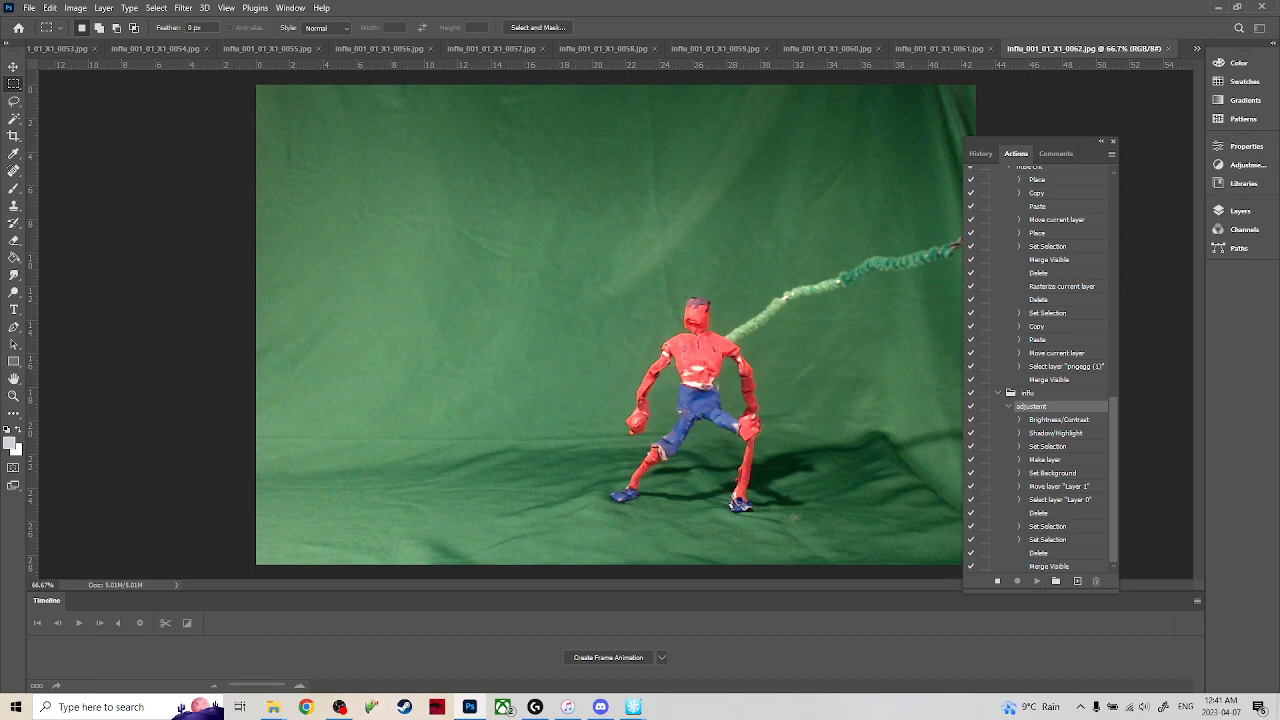
left_click(1148, 90)
left_click(567, 711)
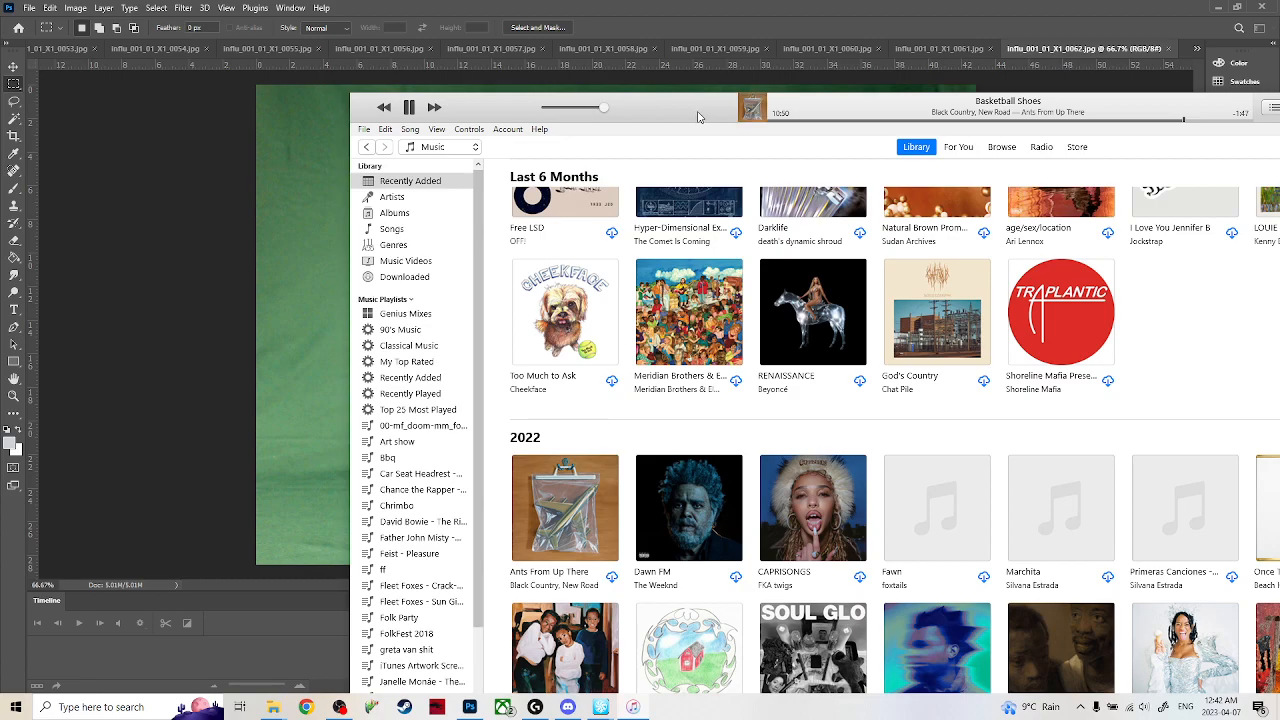
left_click_drag(698, 117, 367, 49)
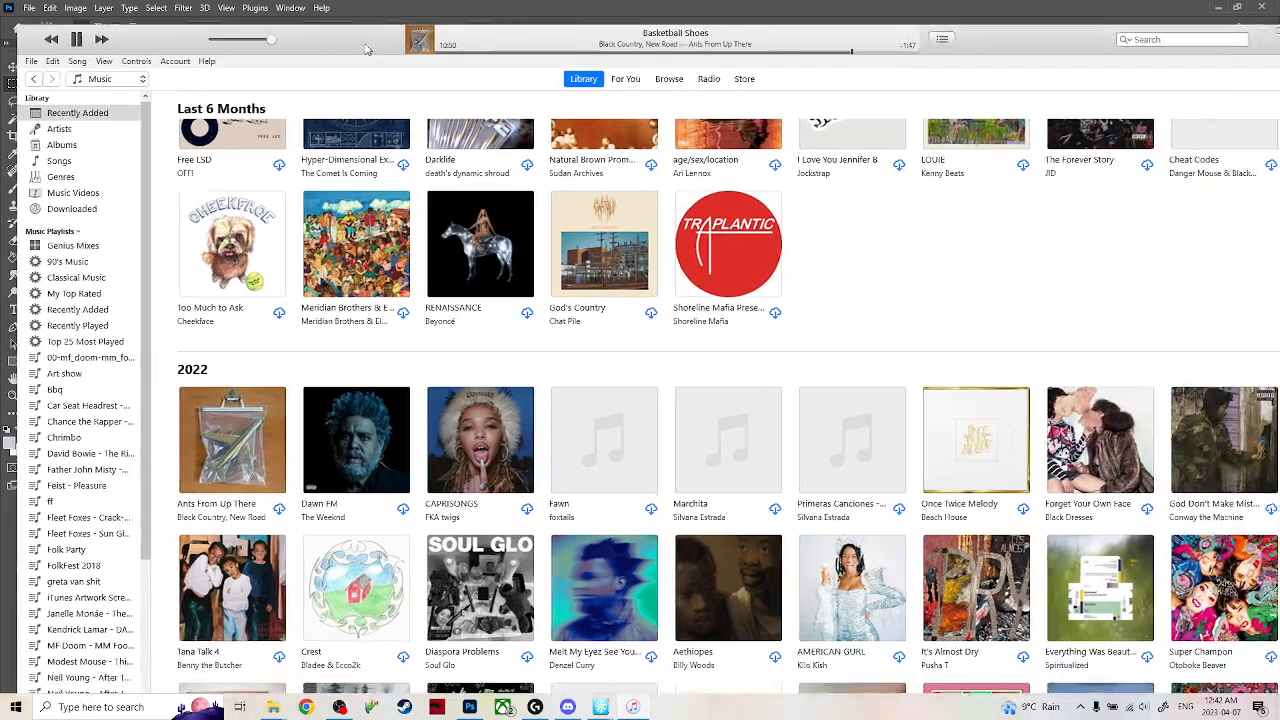
scroll(535, 476, "up", 3)
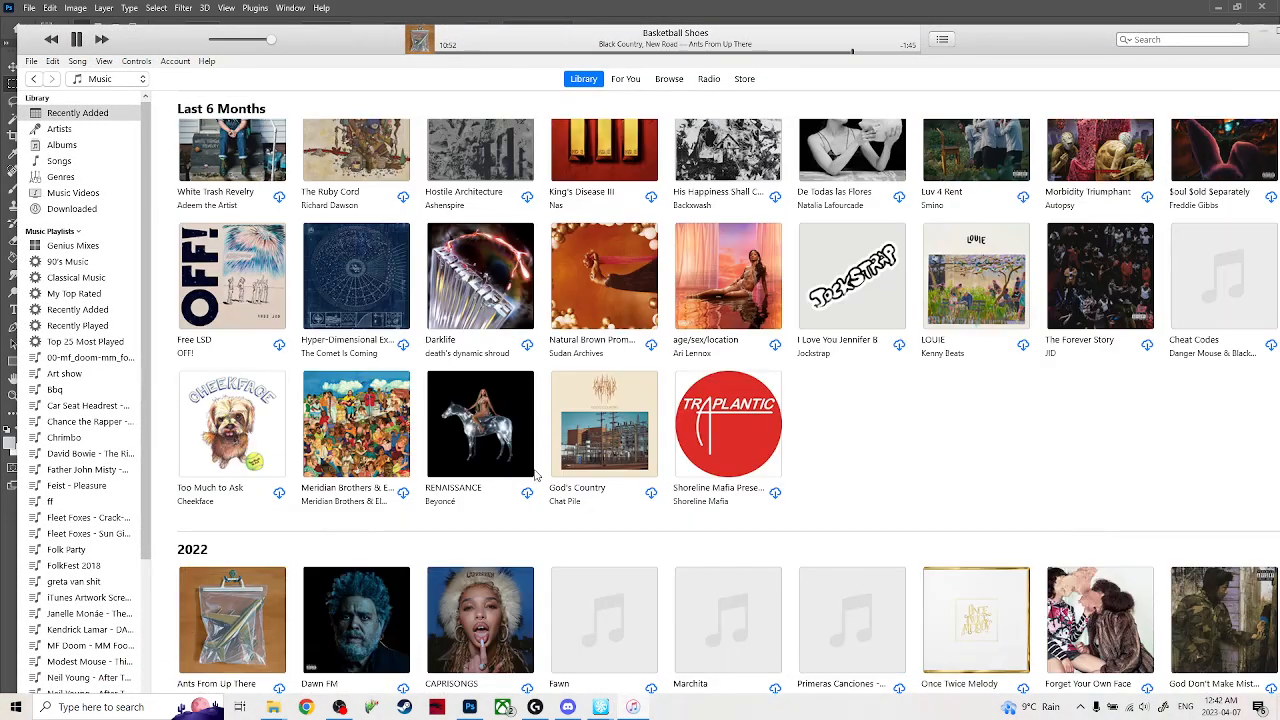
scroll(538, 472, "up", 3)
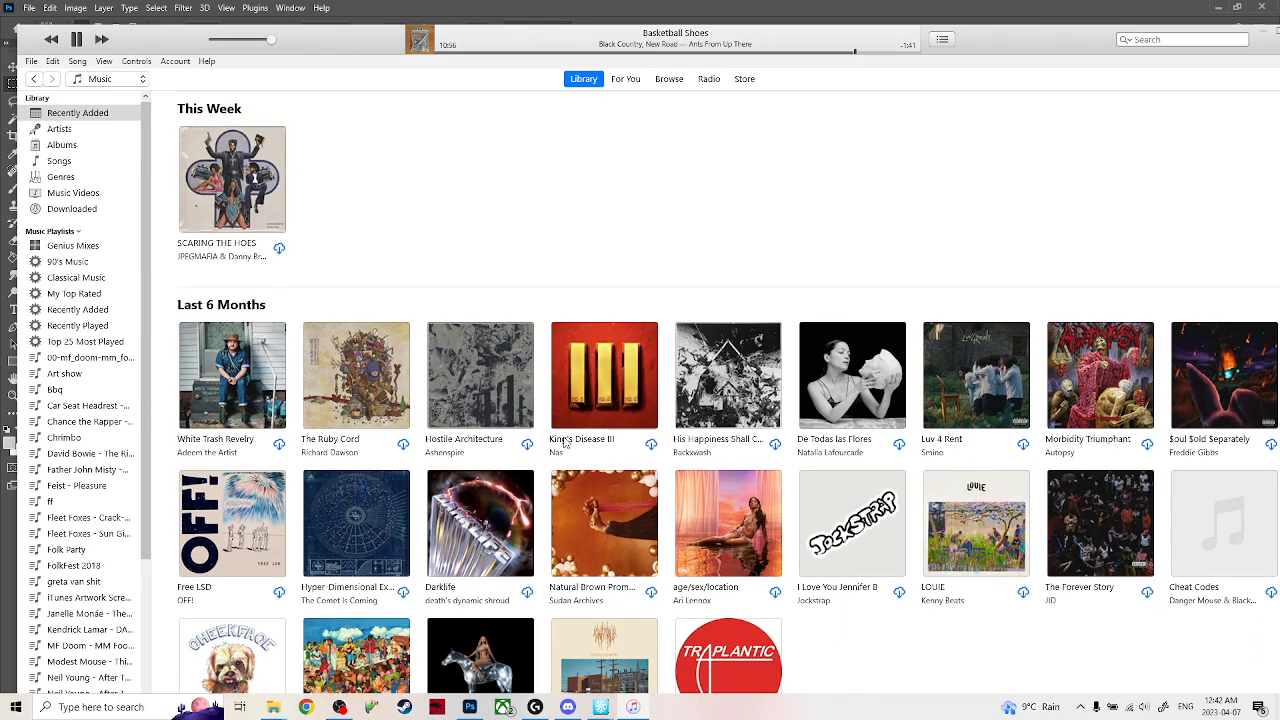
Browse the recently added albums in iTunes and queue Diaspora Problems by Soul Glo to play next.
scroll(380, 415, "down", 3)
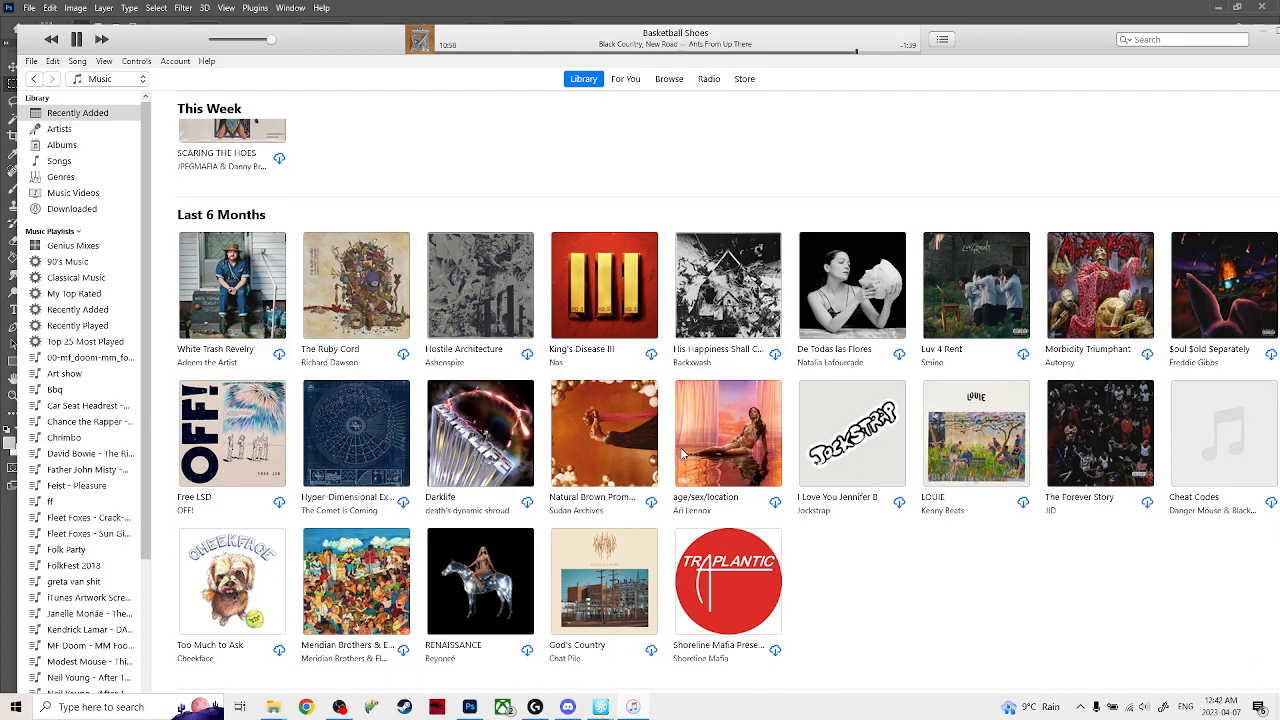
scroll(925, 466, "down", 1)
scroll(890, 518, "down", 5)
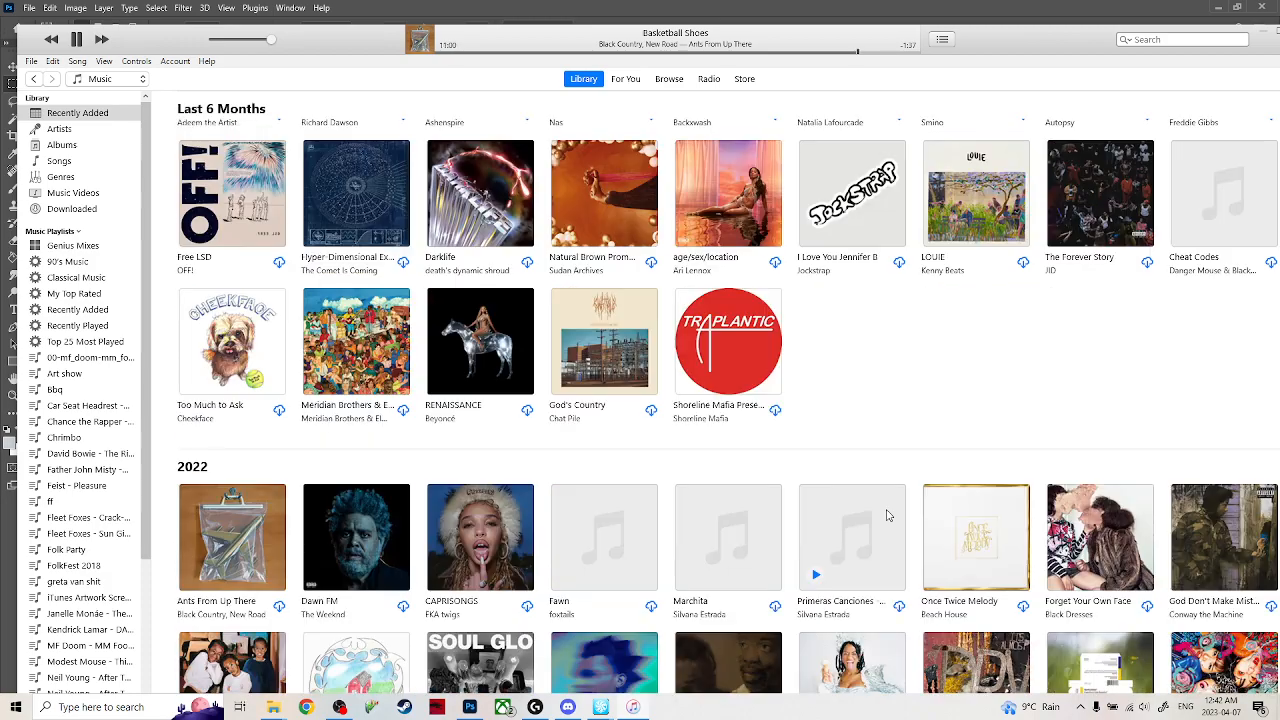
scroll(788, 437, "down", 2)
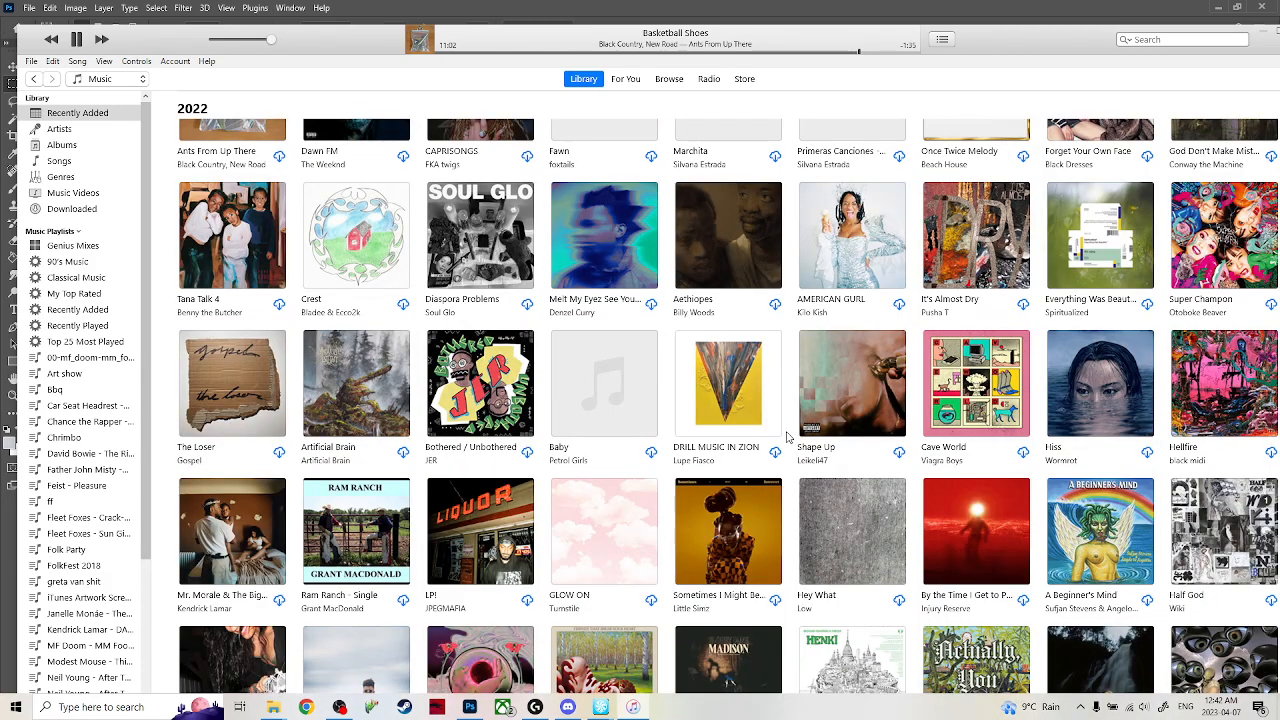
scroll(788, 437, "down", 2)
scroll(707, 383, "down", 2)
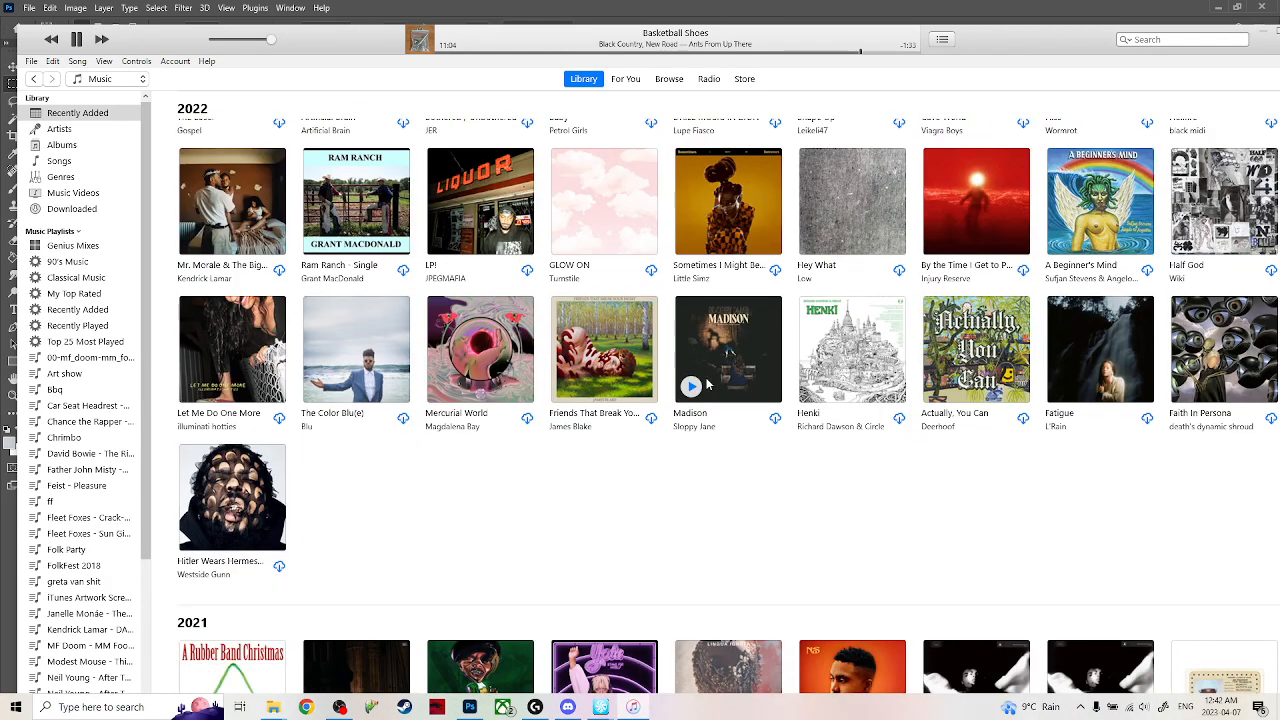
scroll(707, 383, "down", 5)
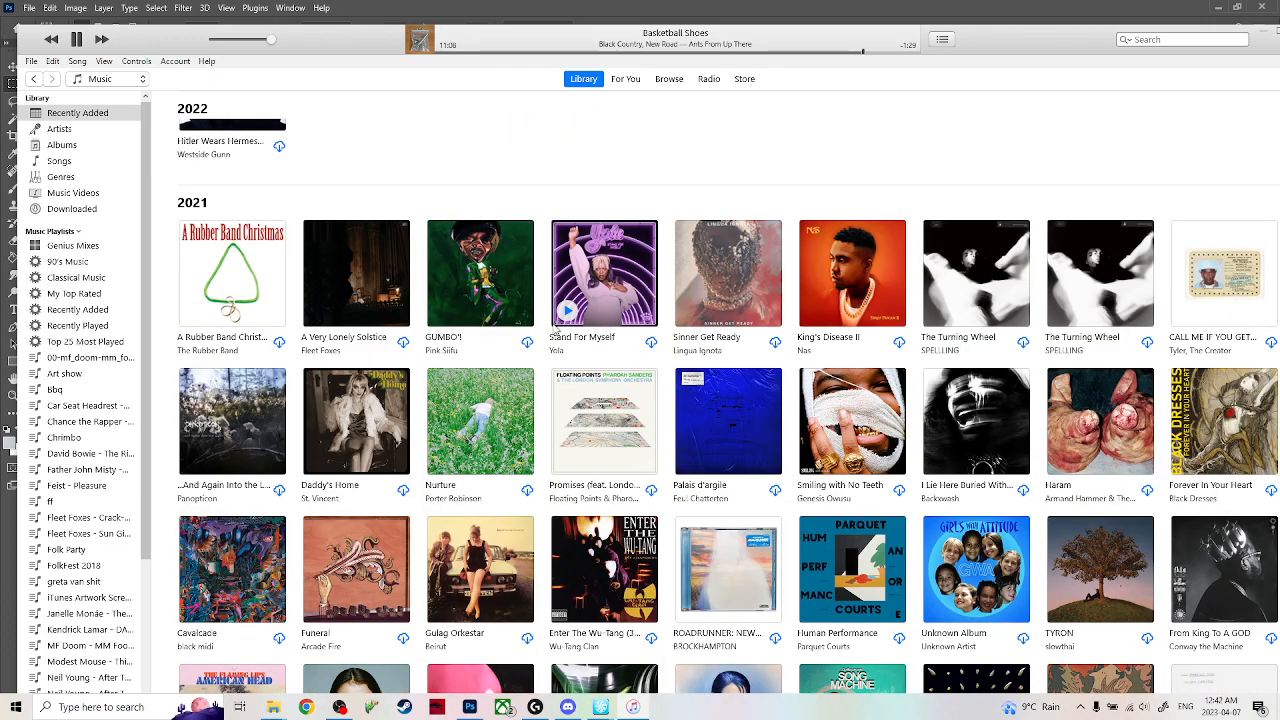
scroll(525, 358, "down", 3)
scroll(525, 358, "down", 6)
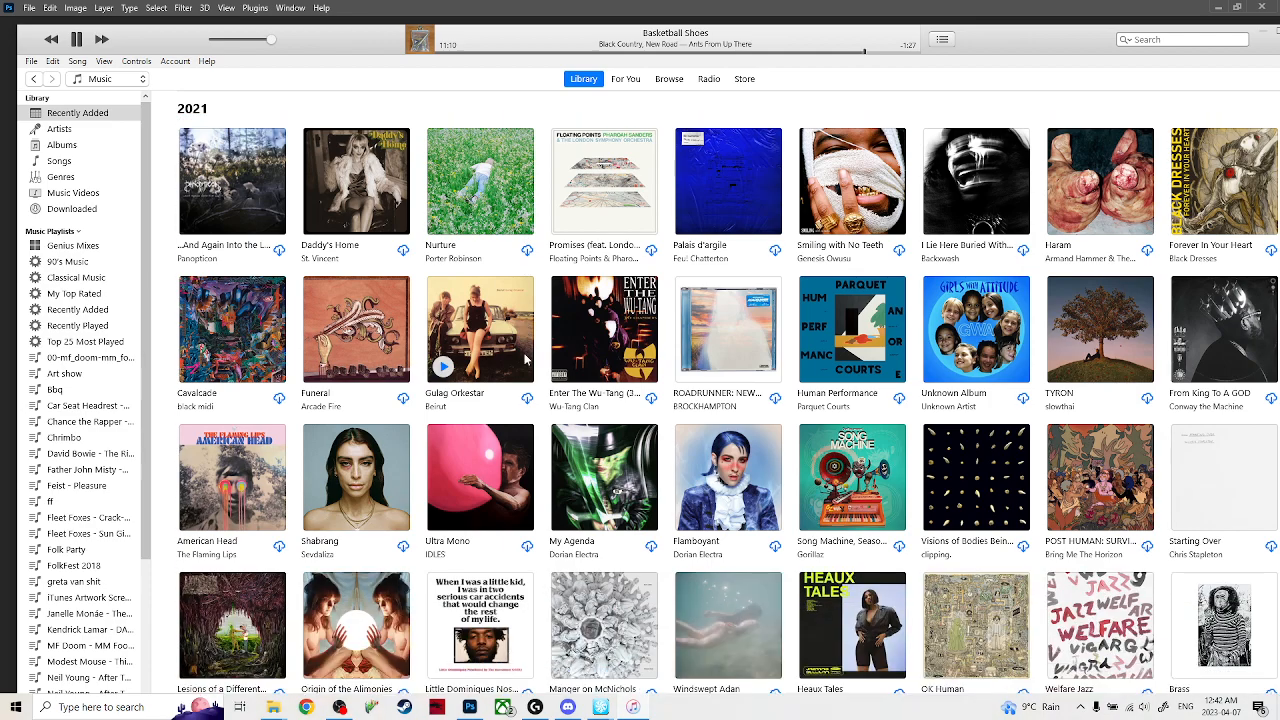
scroll(525, 358, "down", 2)
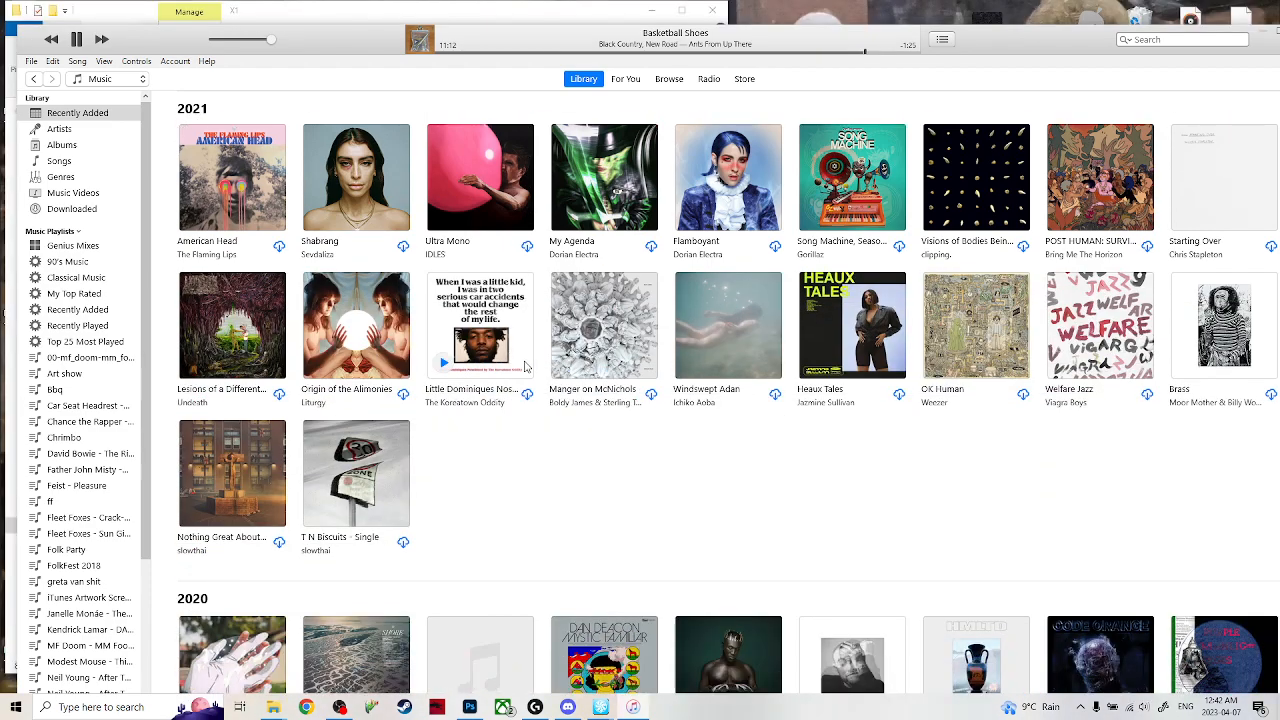
scroll(492, 485, "up", 1)
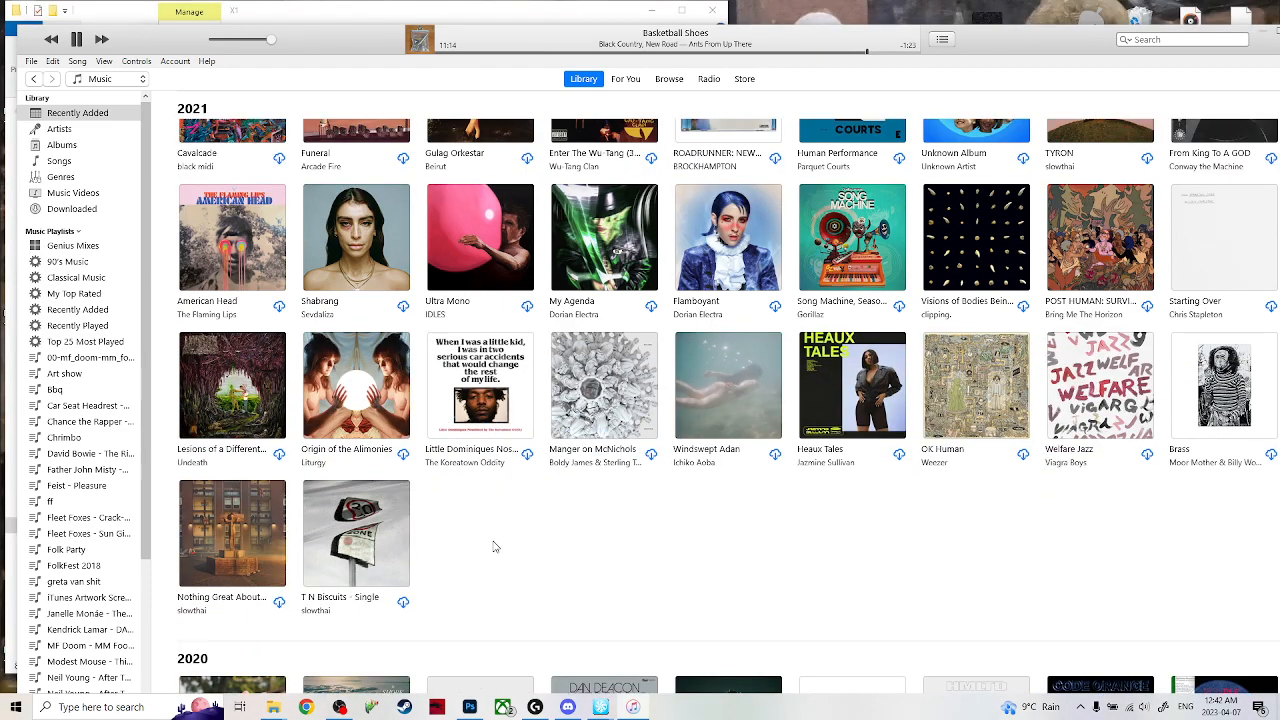
scroll(494, 547, "up", 10)
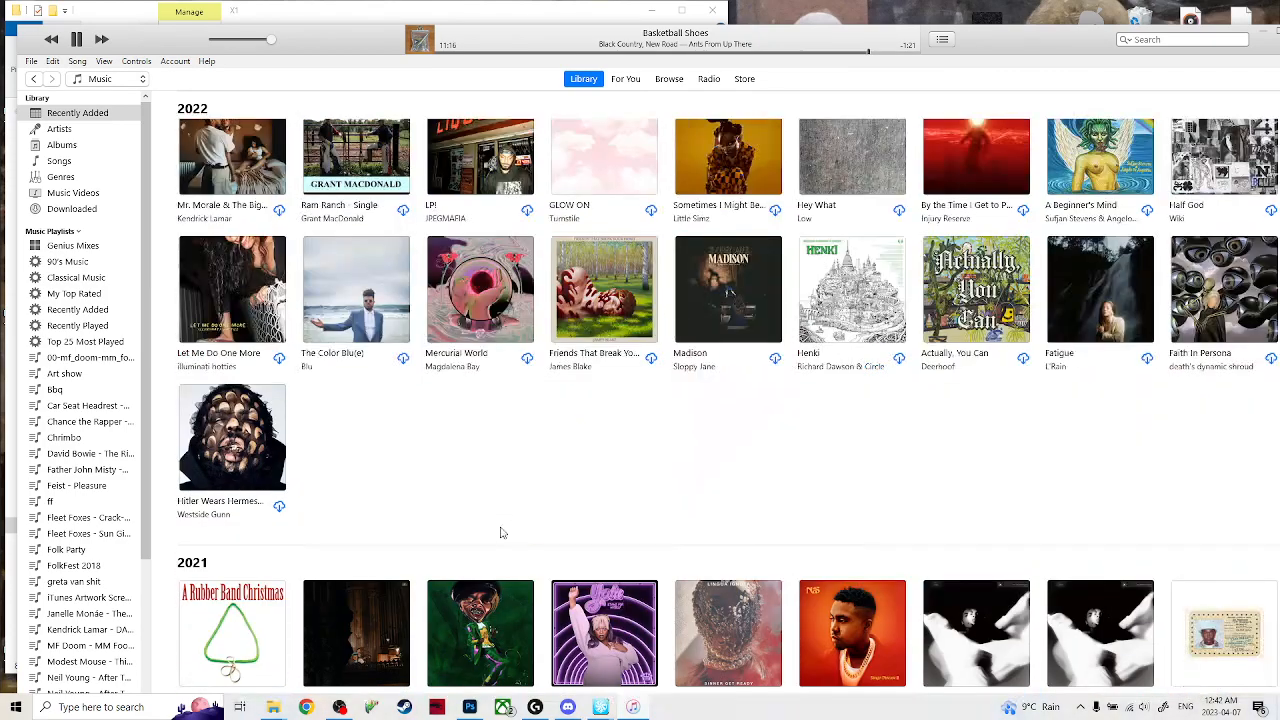
scroll(503, 532, "up", 5)
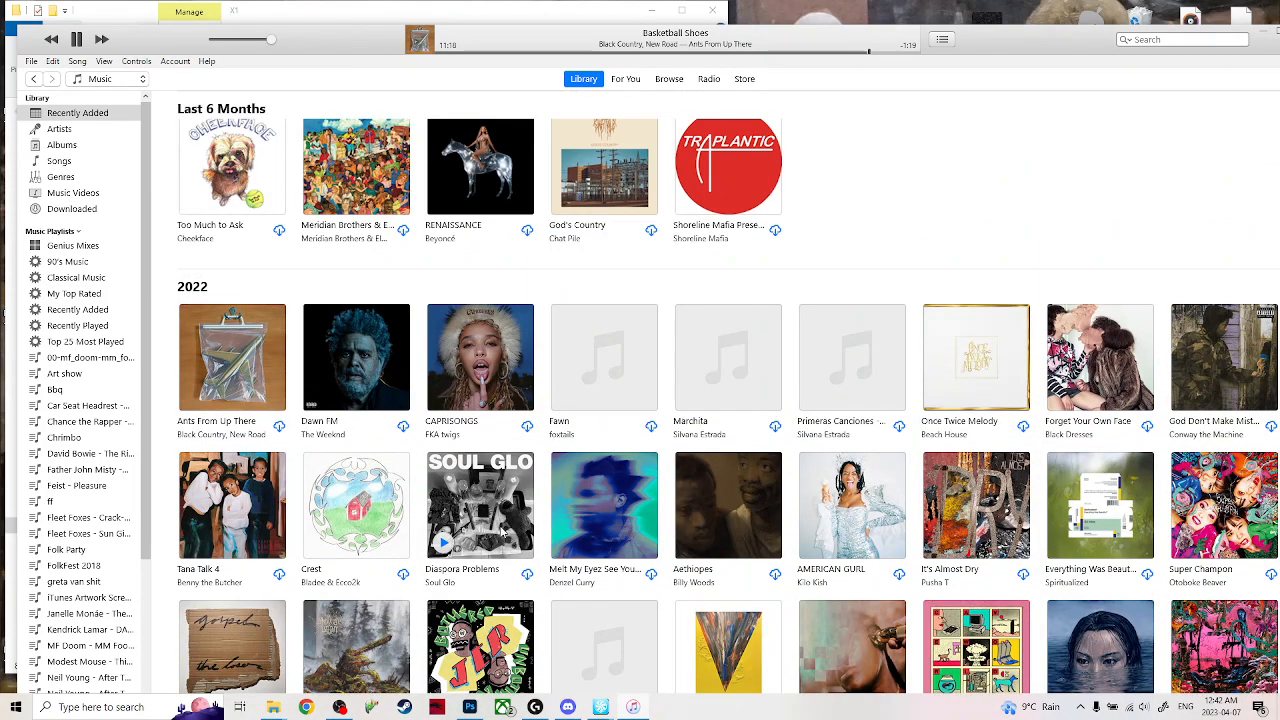
right_click(477, 508)
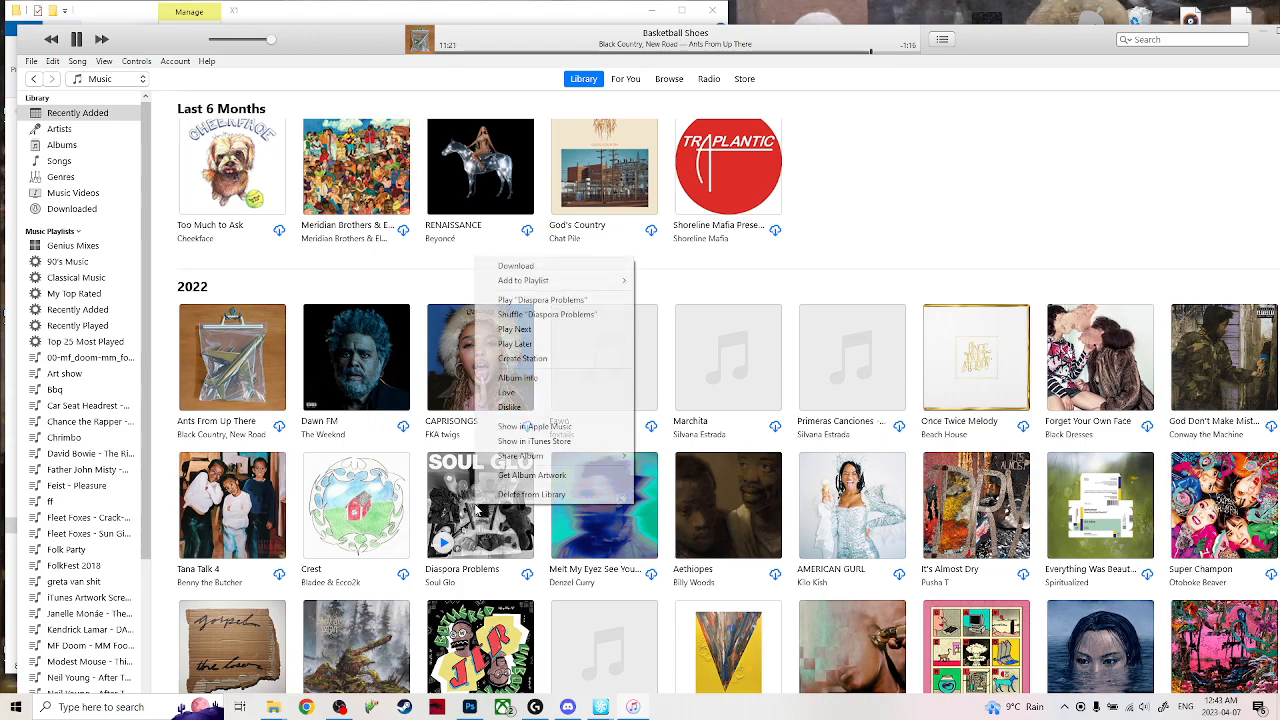
left_click(515, 329)
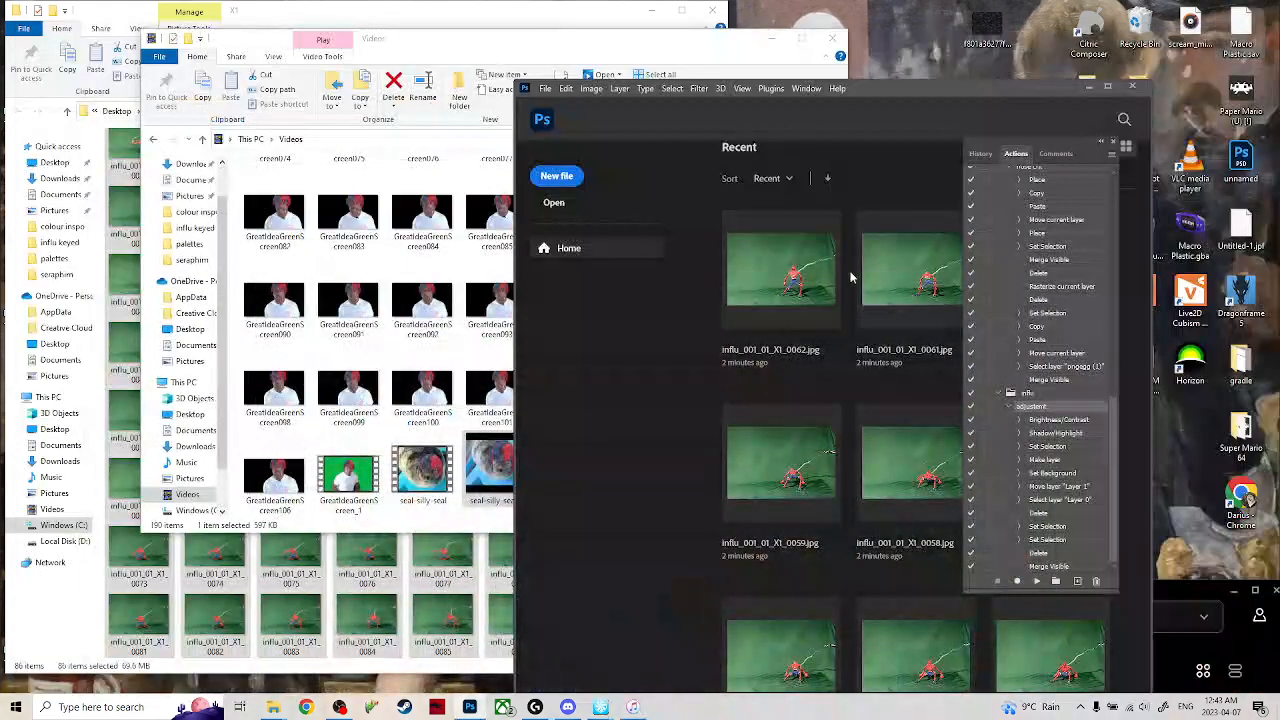
Switch back to Photoshop and maximize its window.
left_click(469, 708)
left_click(469, 708)
left_click_drag(884, 90, 545, 10)
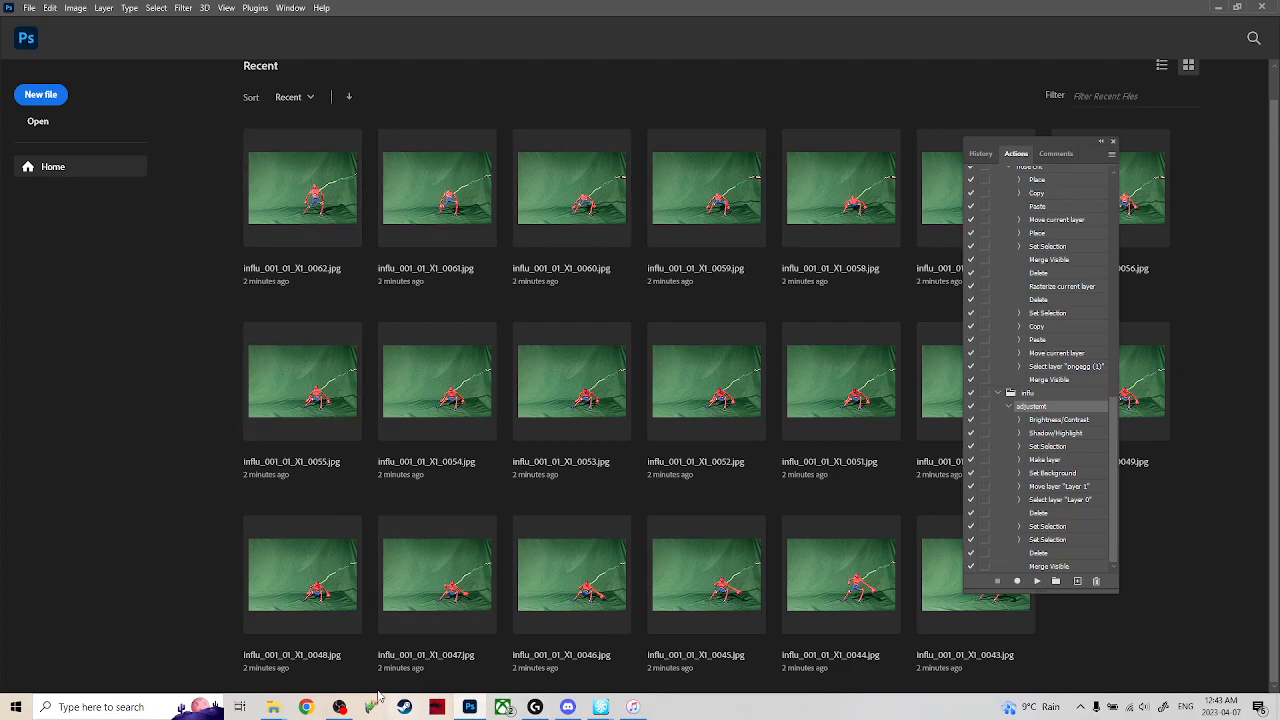
Select the influ_001_01_X1 frames in the X1 export folder in File Explorer and open them in Photoshop.
mouse_move(273, 707)
left_click(500, 640)
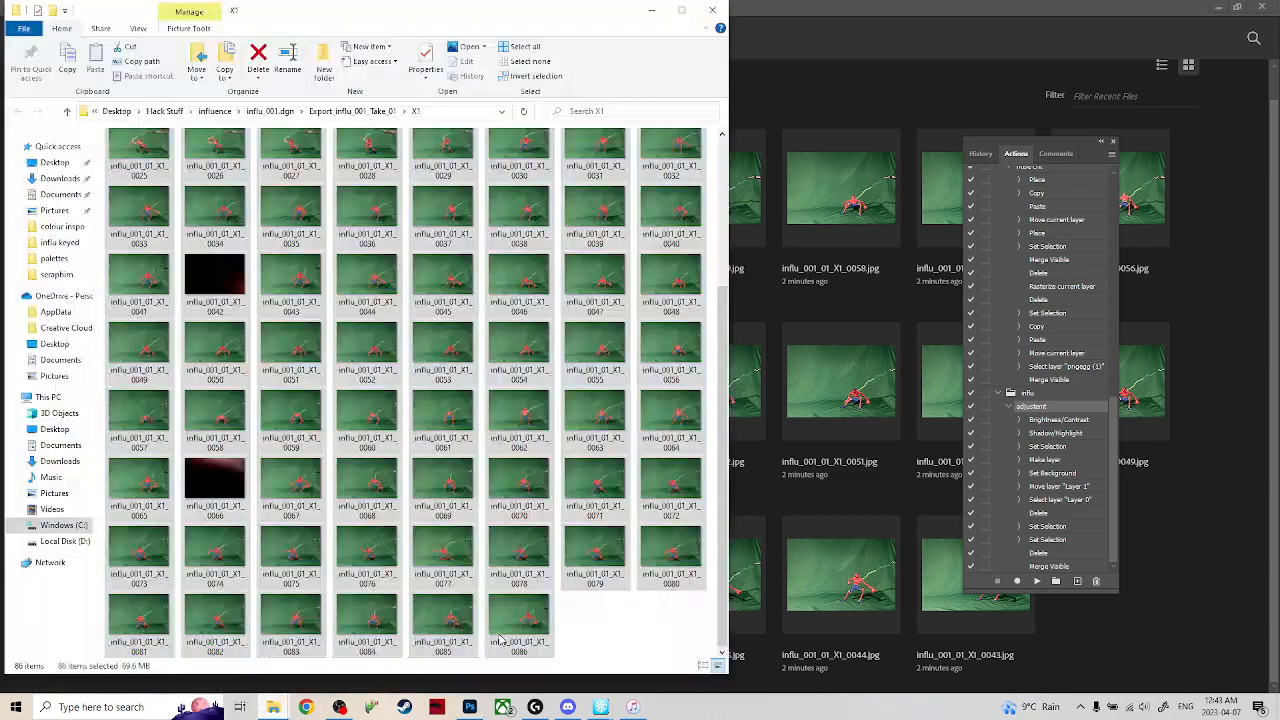
scroll(176, 288, "up", 3)
left_click_drag(102, 137, 671, 554)
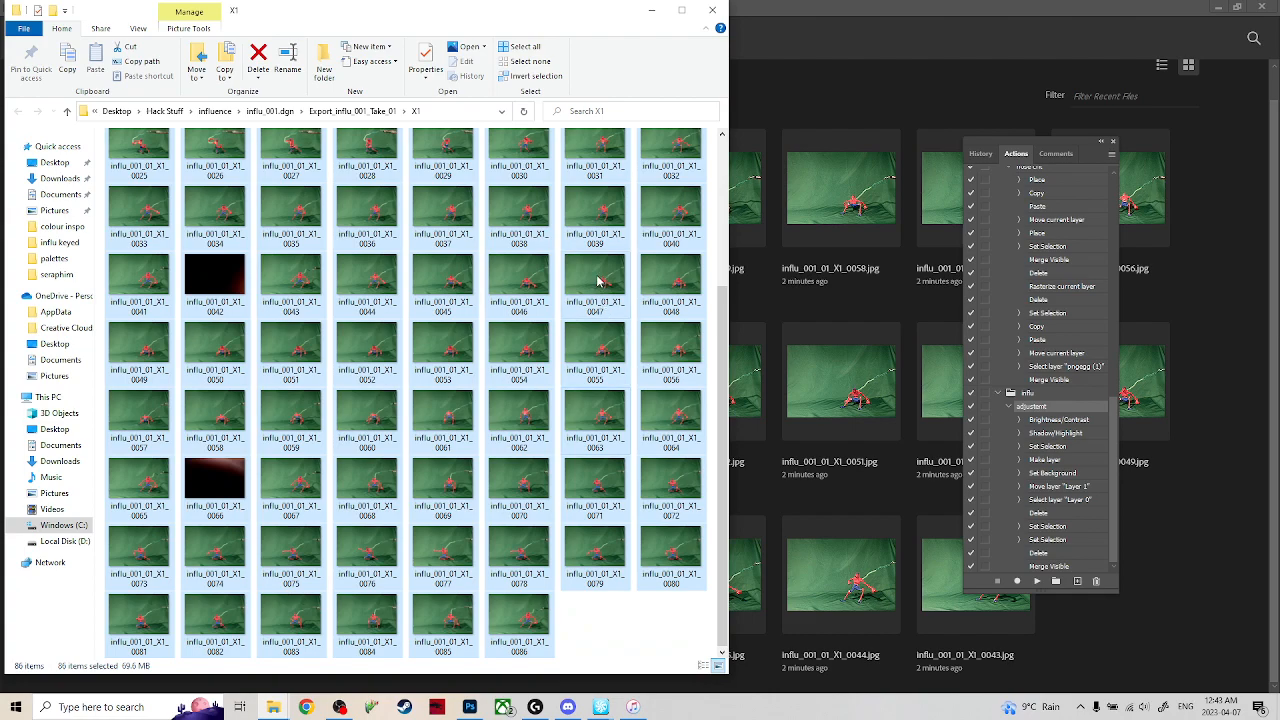
left_click_drag(879, 98, 881, 110)
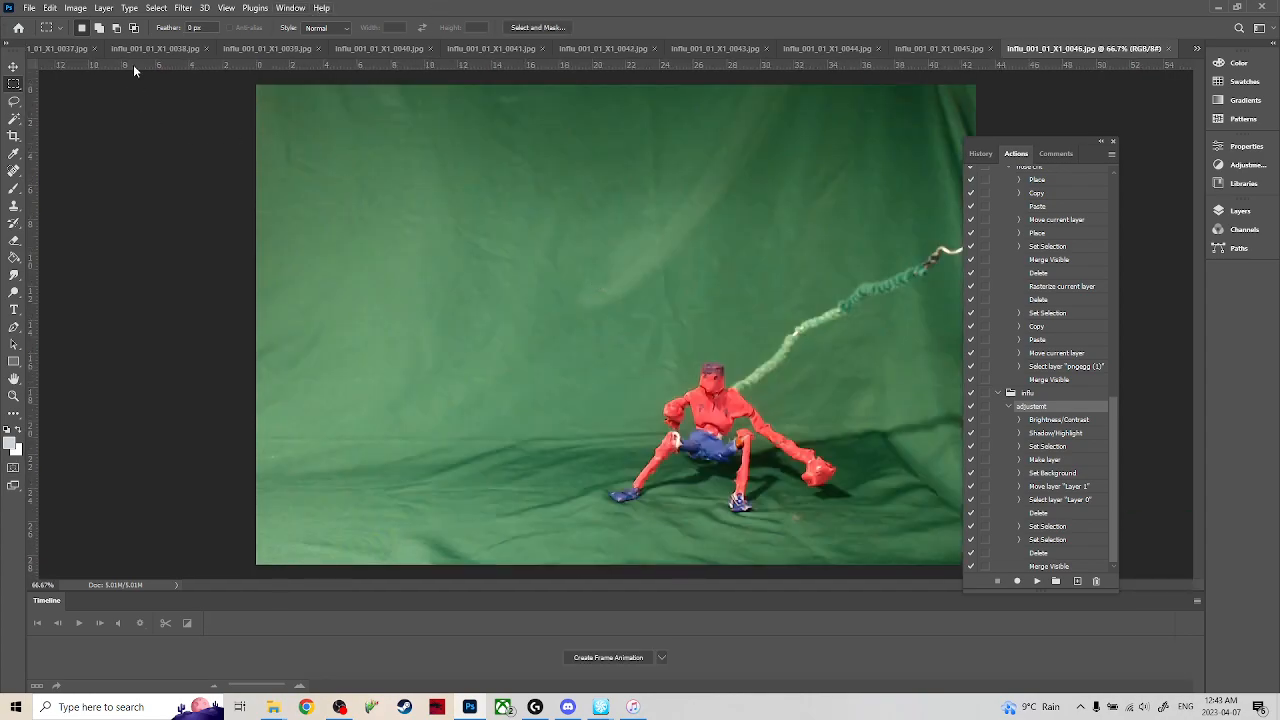
Batch-run the influ set's adjustemt action on the opened files with the destination set to None.
left_click(29, 8)
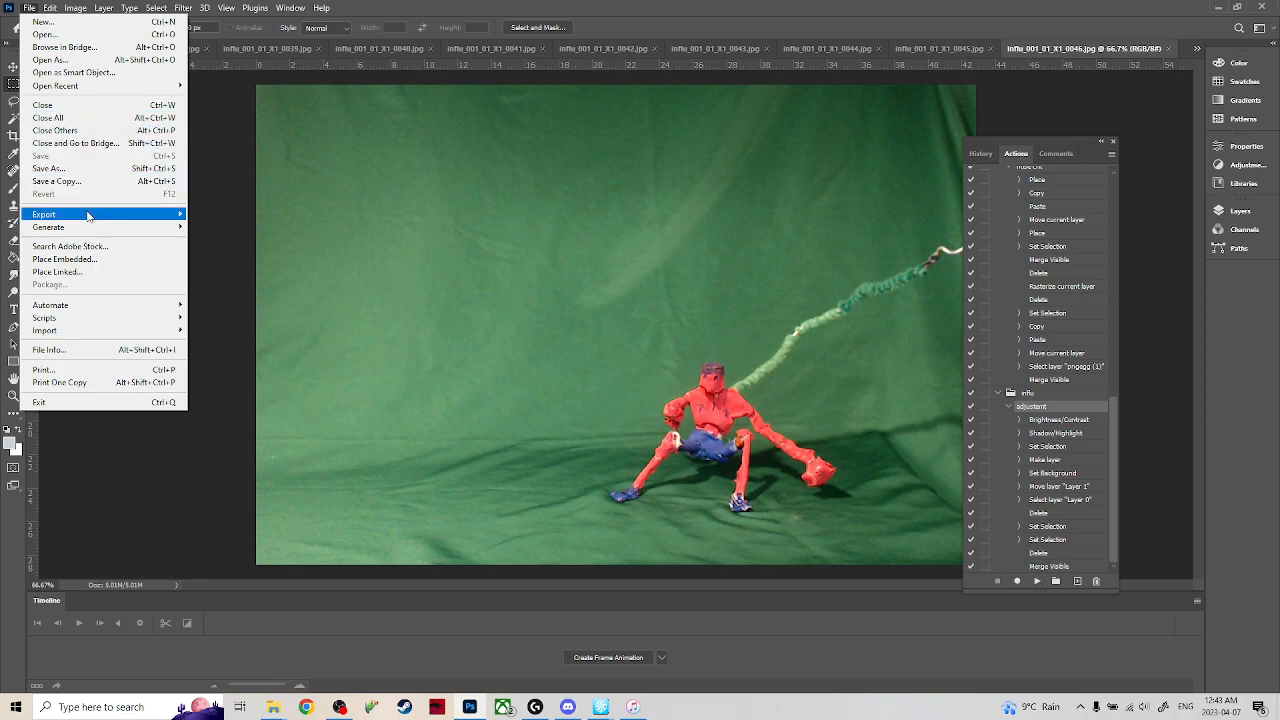
mouse_move(130, 317)
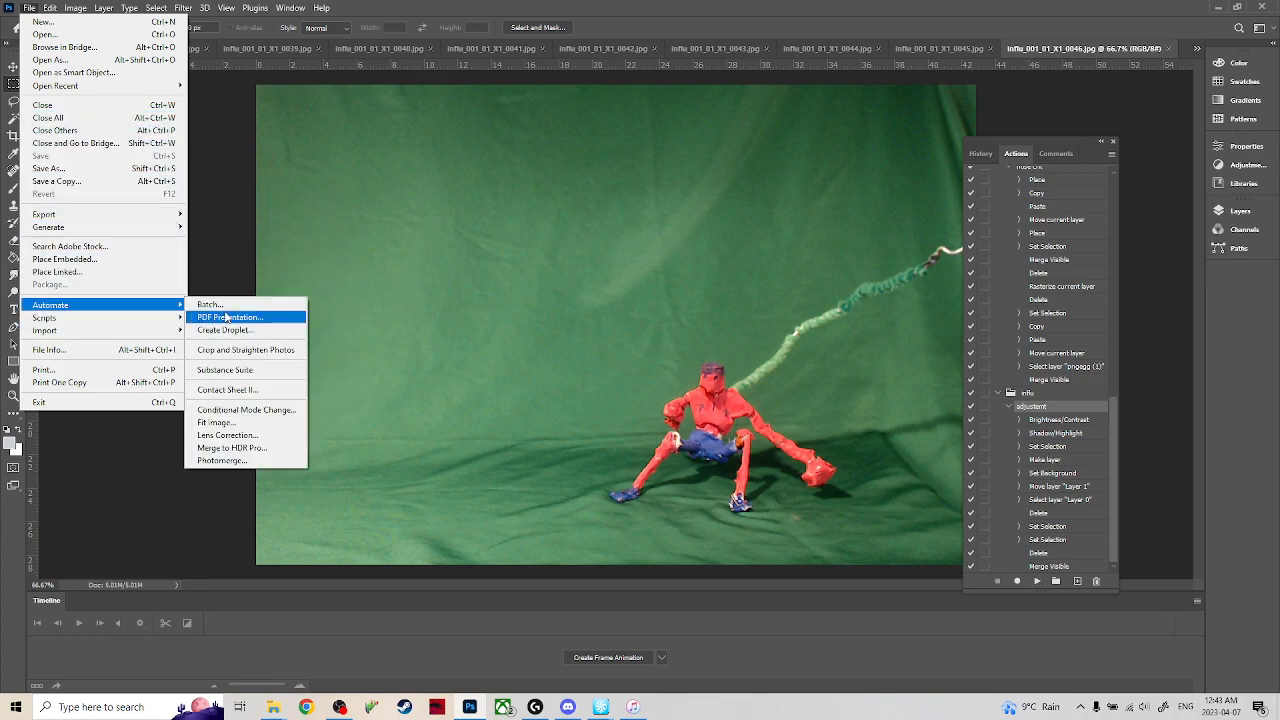
left_click(231, 312)
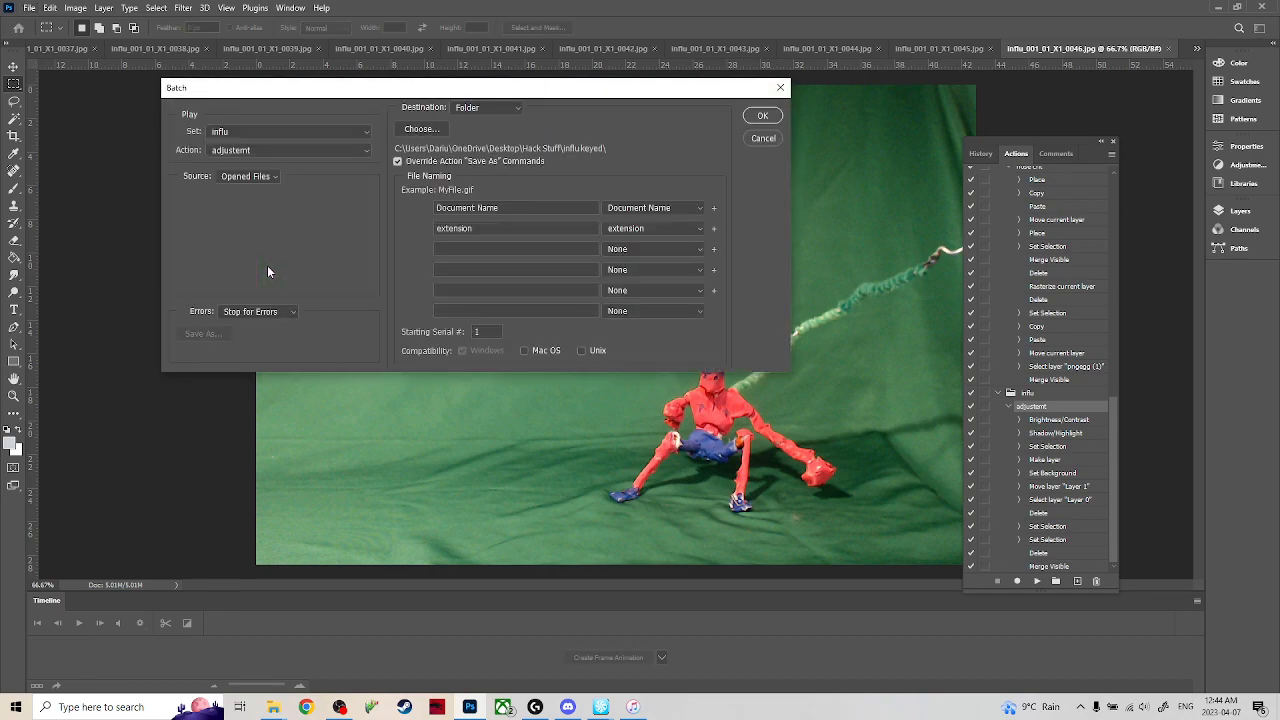
left_click(501, 109)
left_click(498, 118)
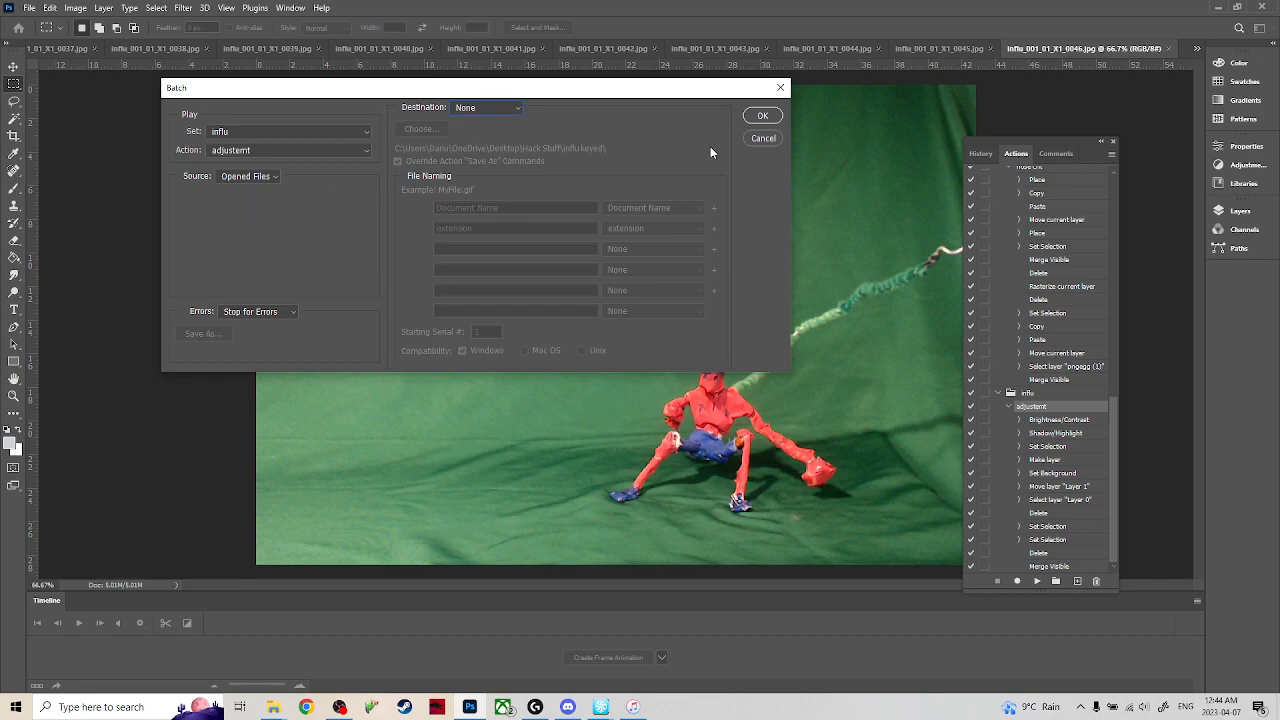
left_click(765, 116)
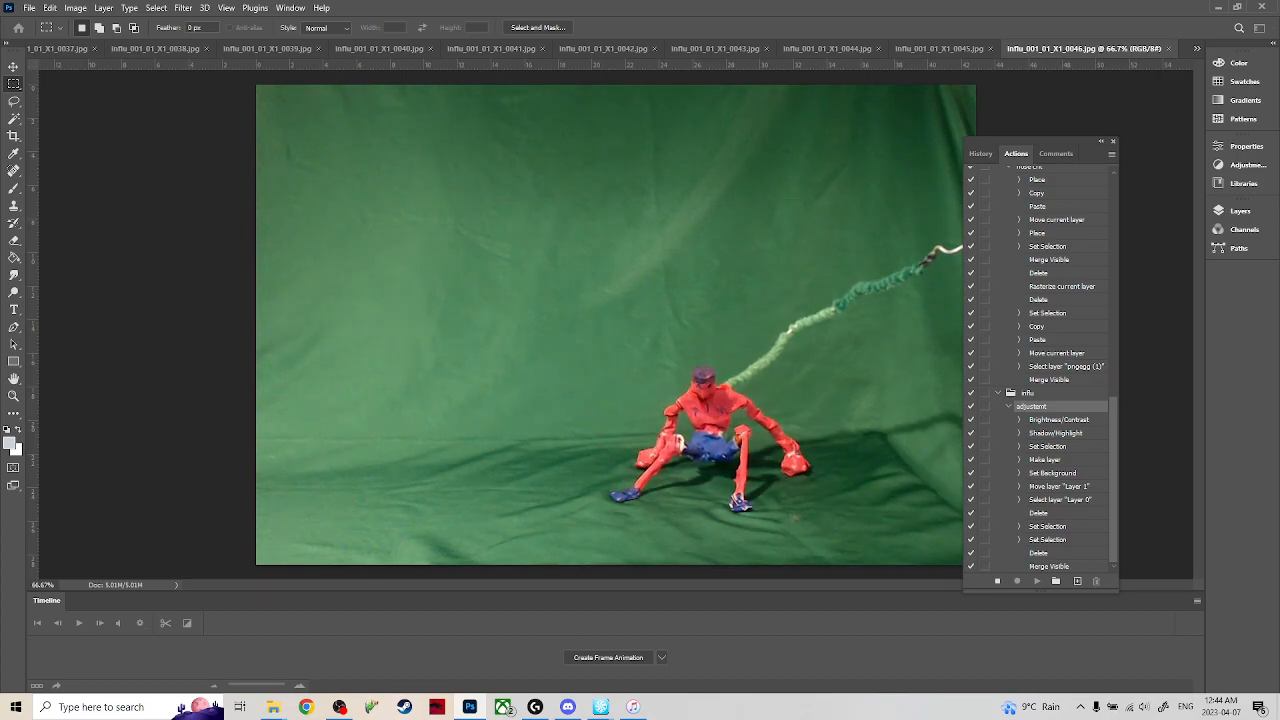
Switch to iTunes to check the playing song, then return to Photoshop.
left_click(630, 708)
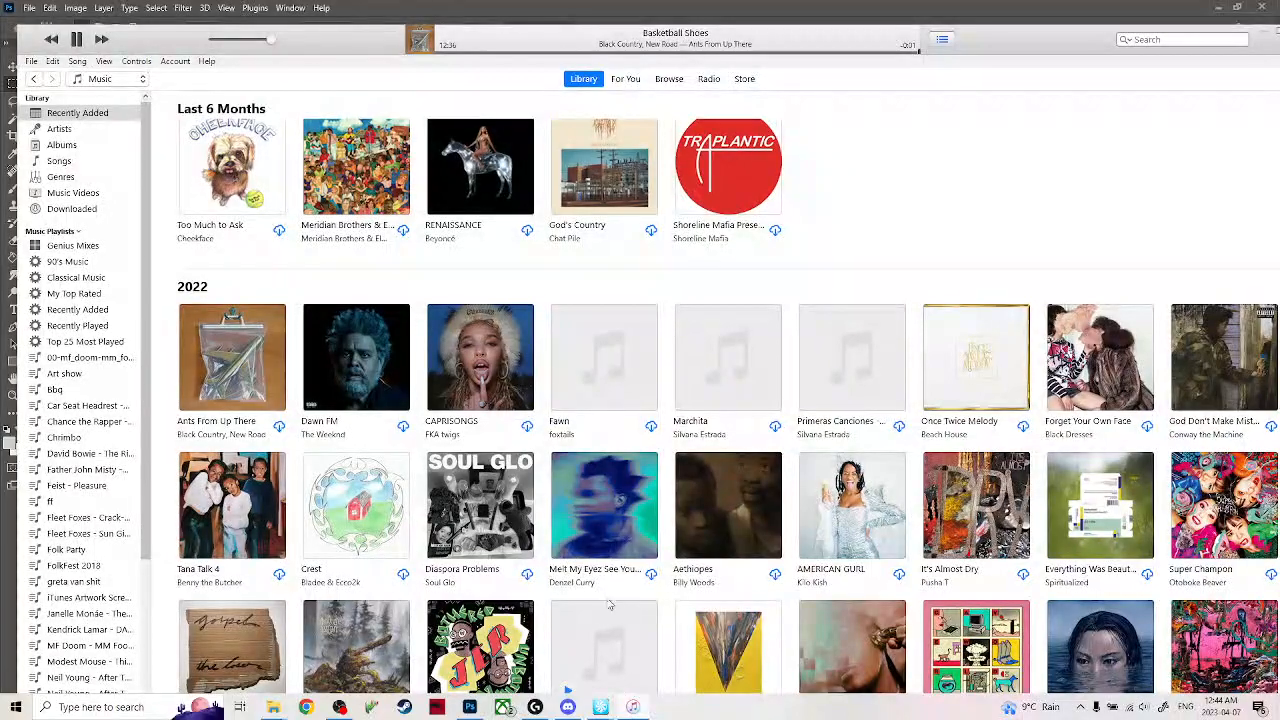
left_click(1263, 32)
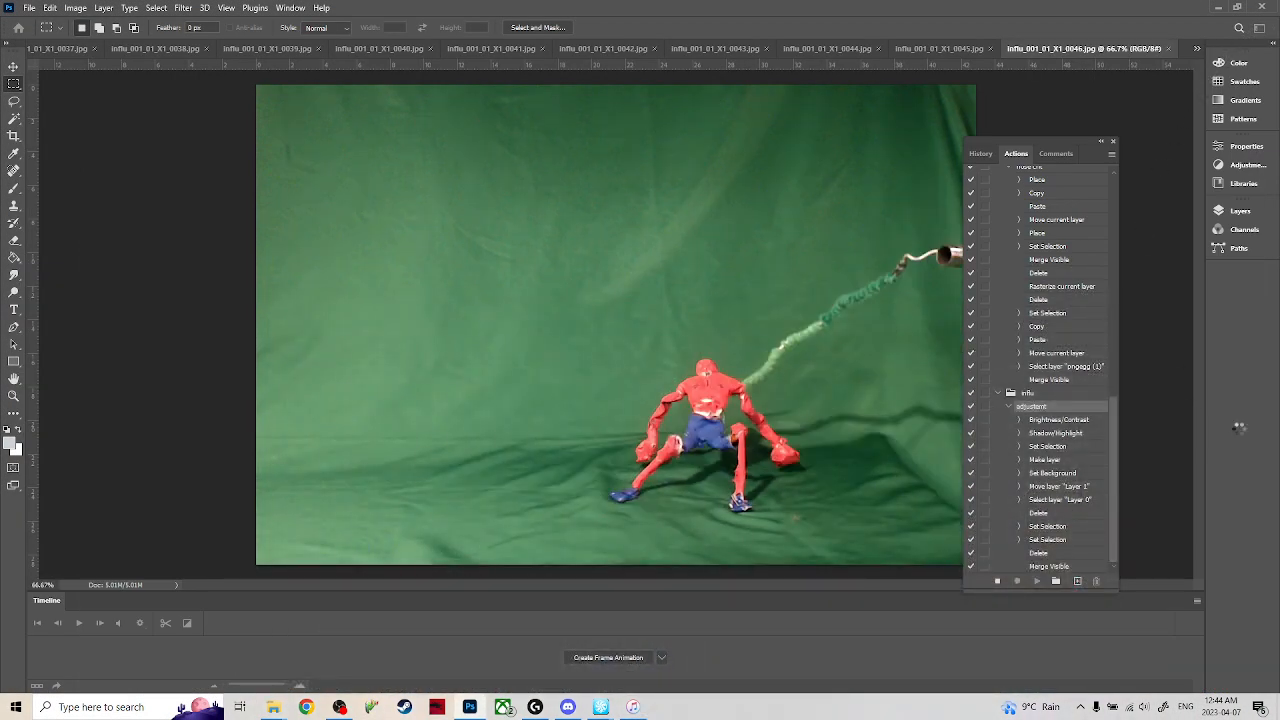
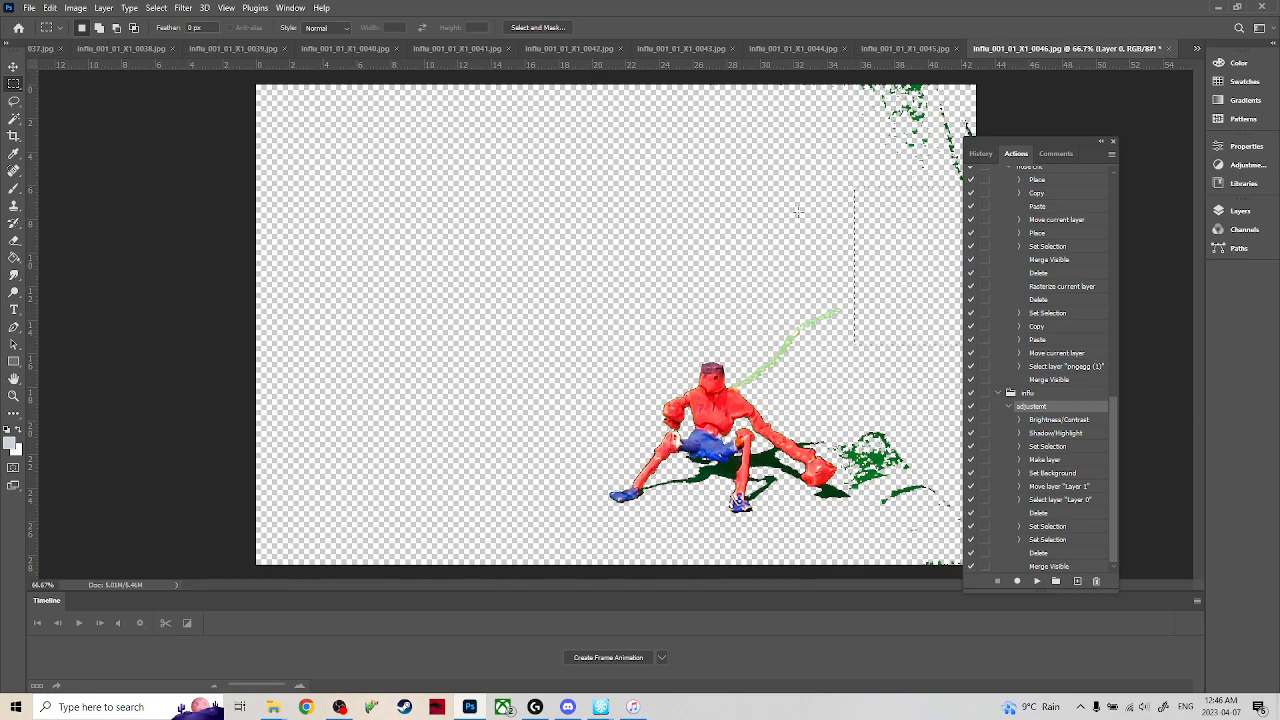
Switch to the open document influ_001_01_X1_0001.jpg.
left_click_drag(766, 182, 821, 241)
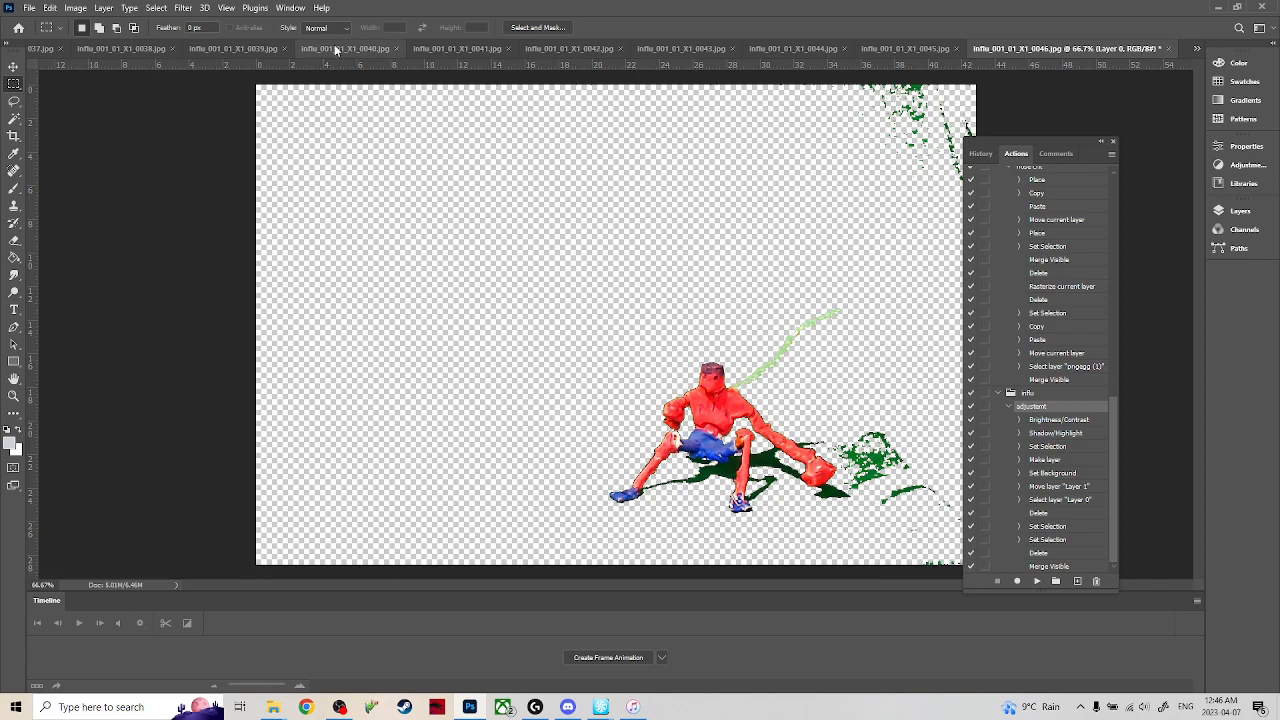
left_click(427, 52)
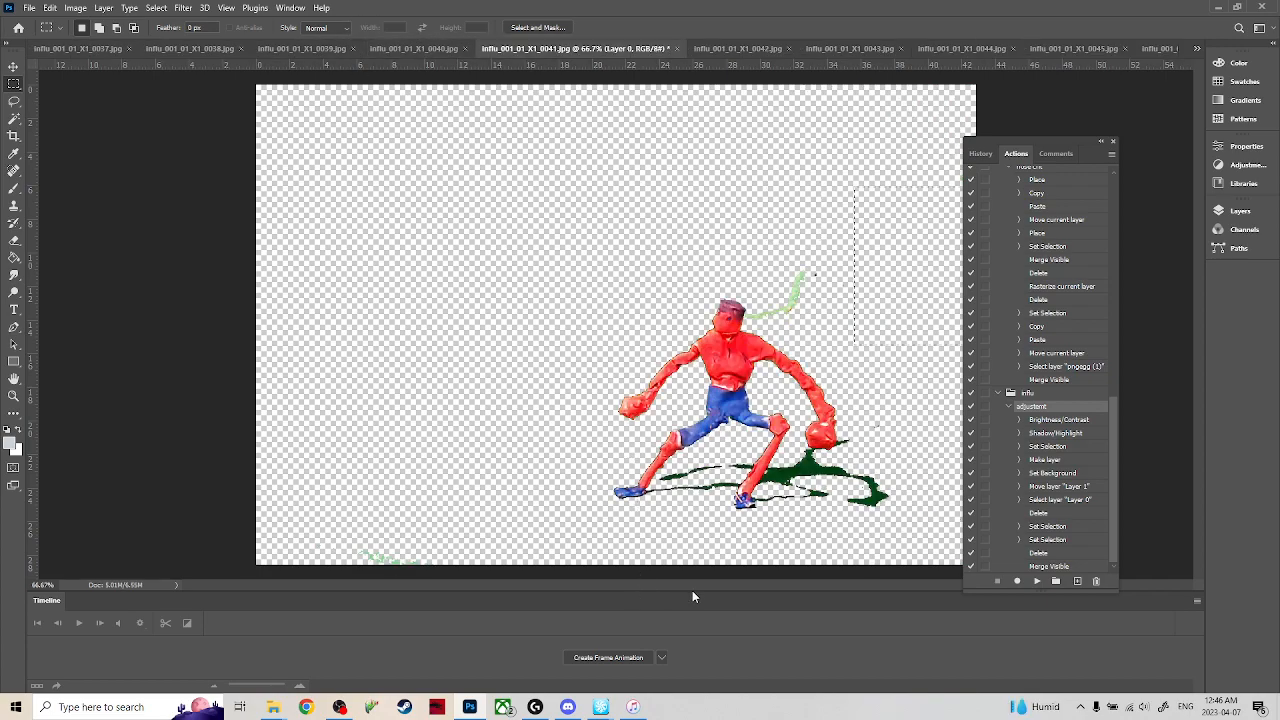
left_click(1196, 48)
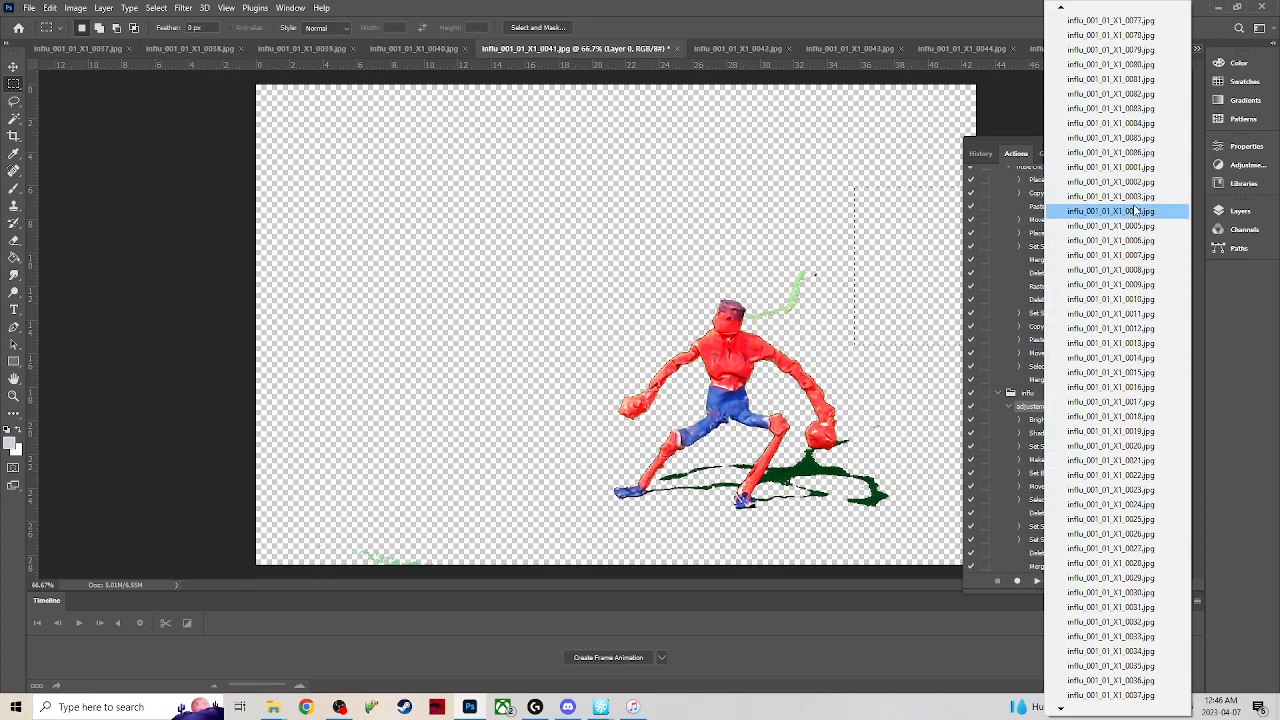
left_click(1130, 167)
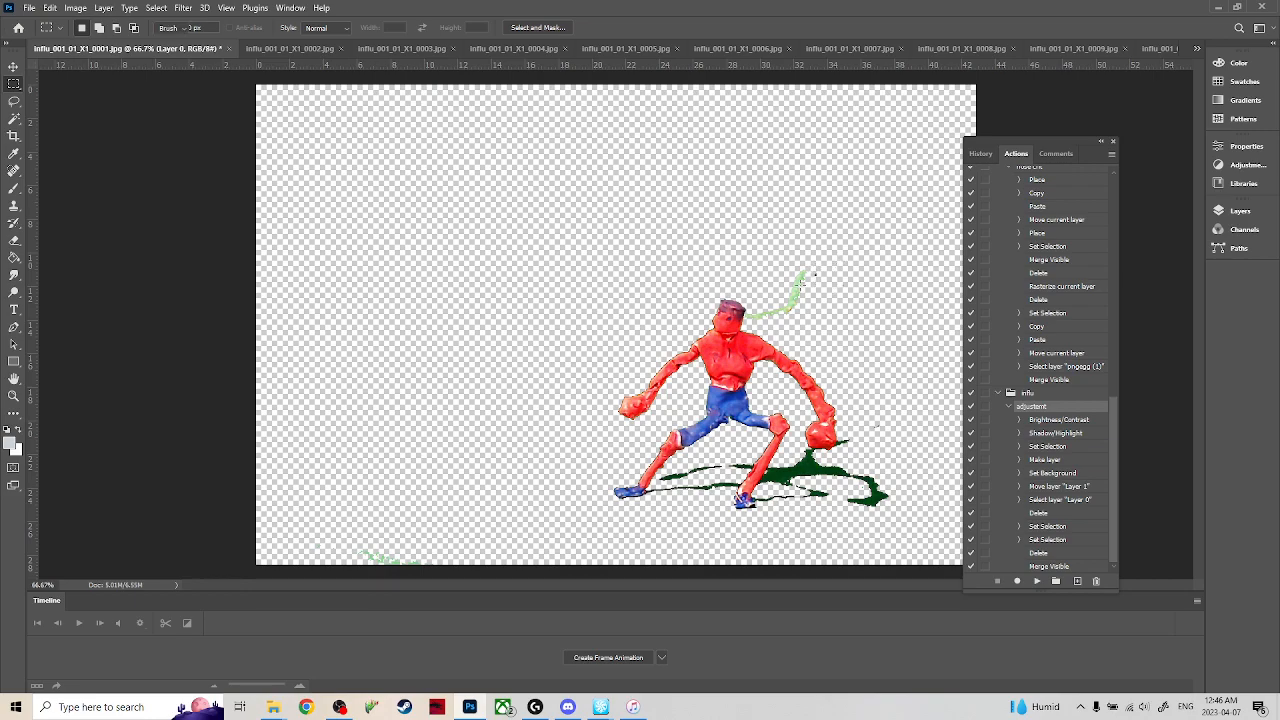
Set the Eraser brush size to 36 px and erase the green wire beside the figure's head in frame 0001.
key("e")
left_click(97, 31)
left_click(96, 33)
left_click(97, 31)
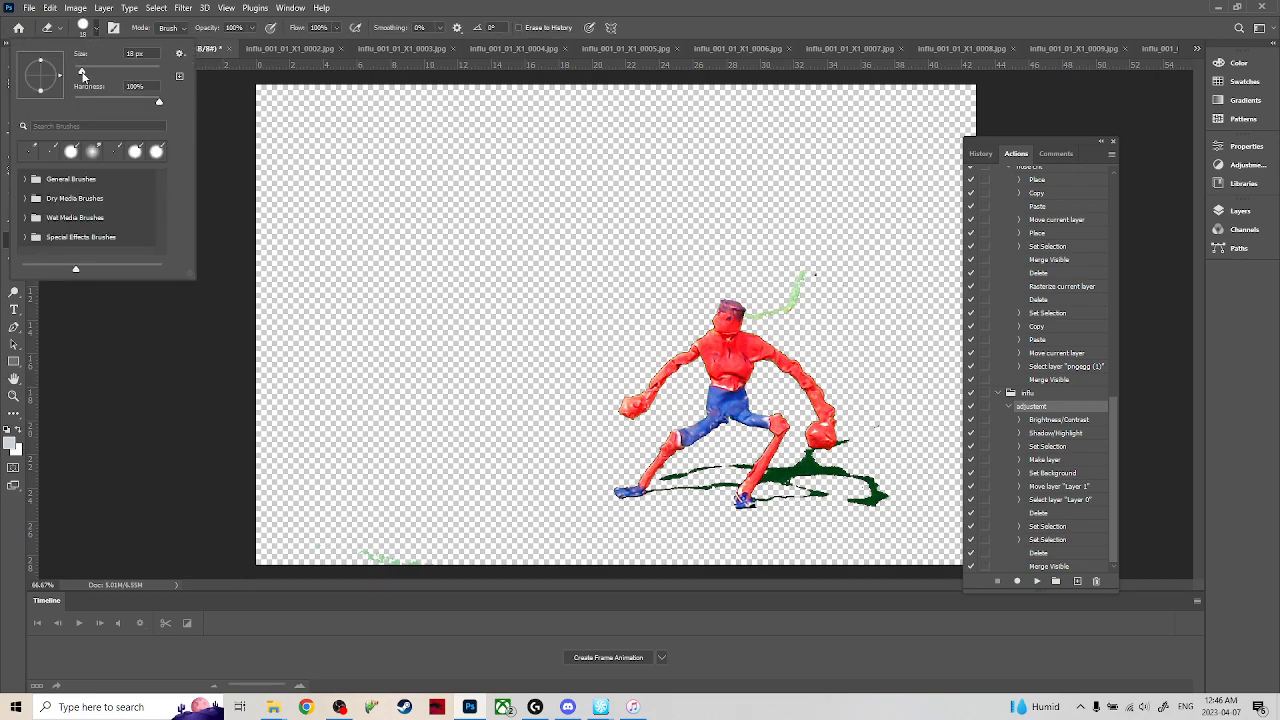
type("18")
key("Return")
type("36")
key("Return")
left_click_drag(805, 273, 756, 318)
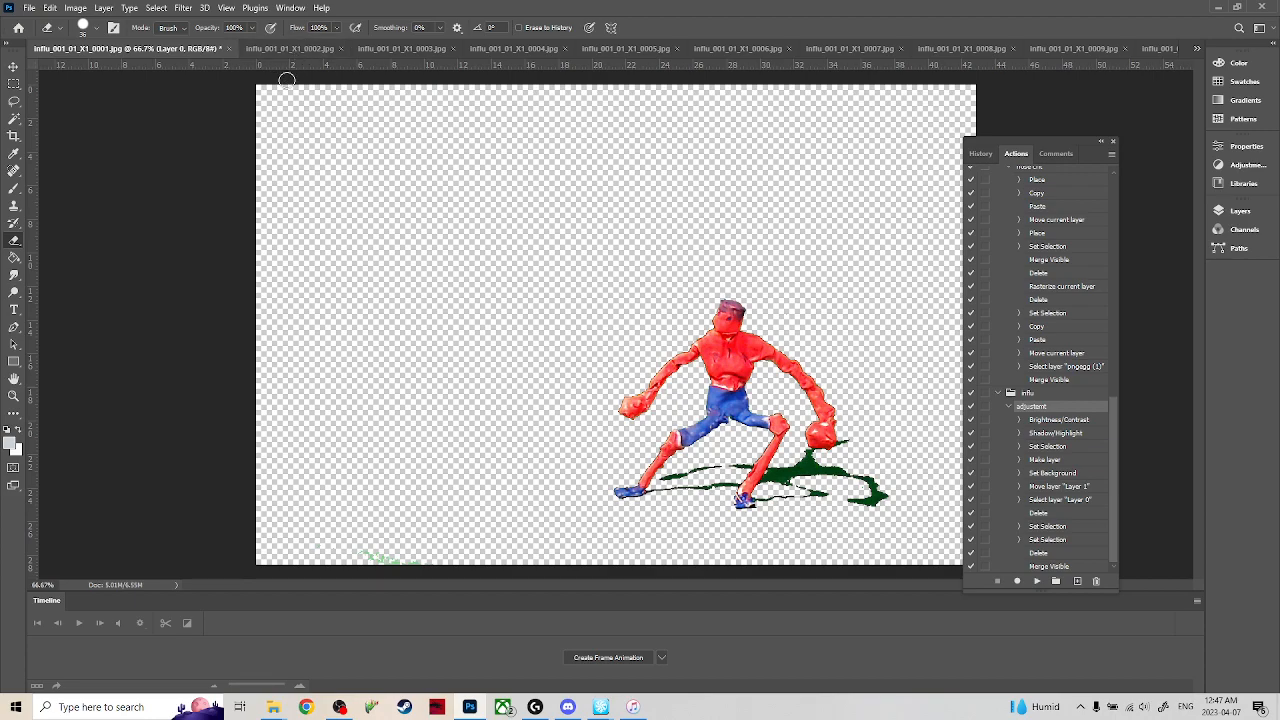
In frame 0002, delete the brown clamp remnant and the green patches in the image's upper-right corner using rectangular selections.
left_click(313, 50)
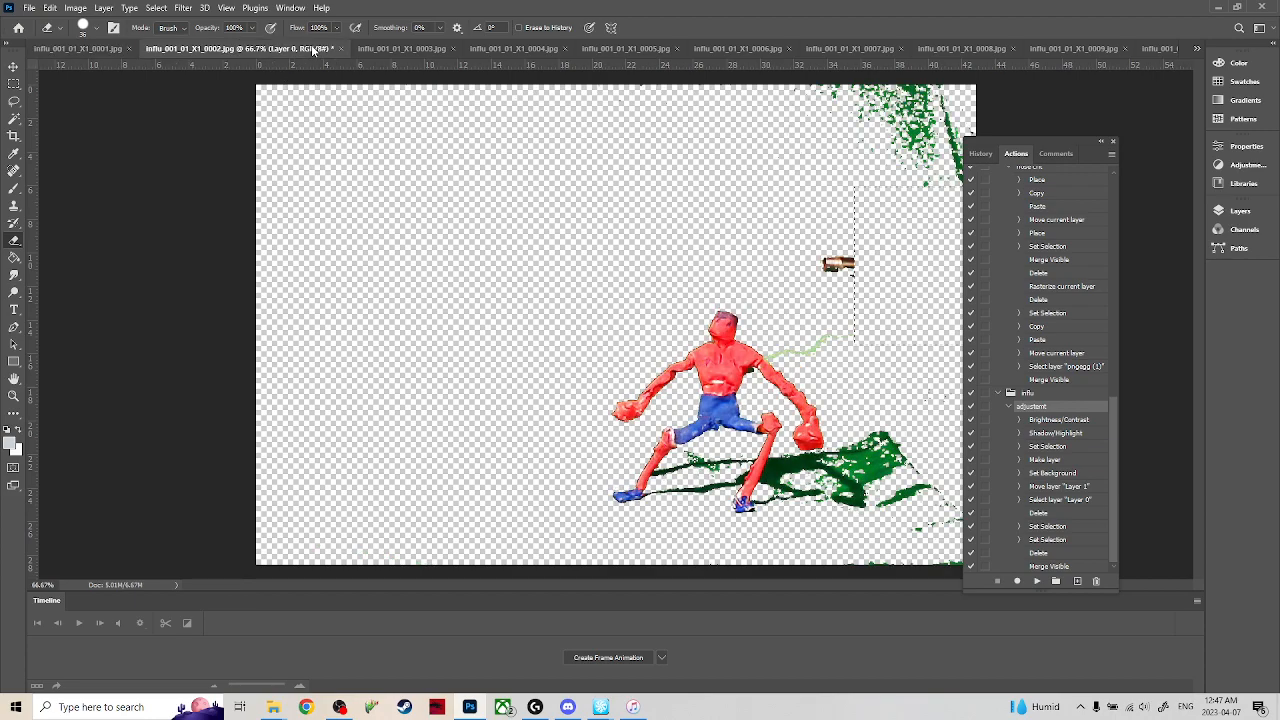
key("m")
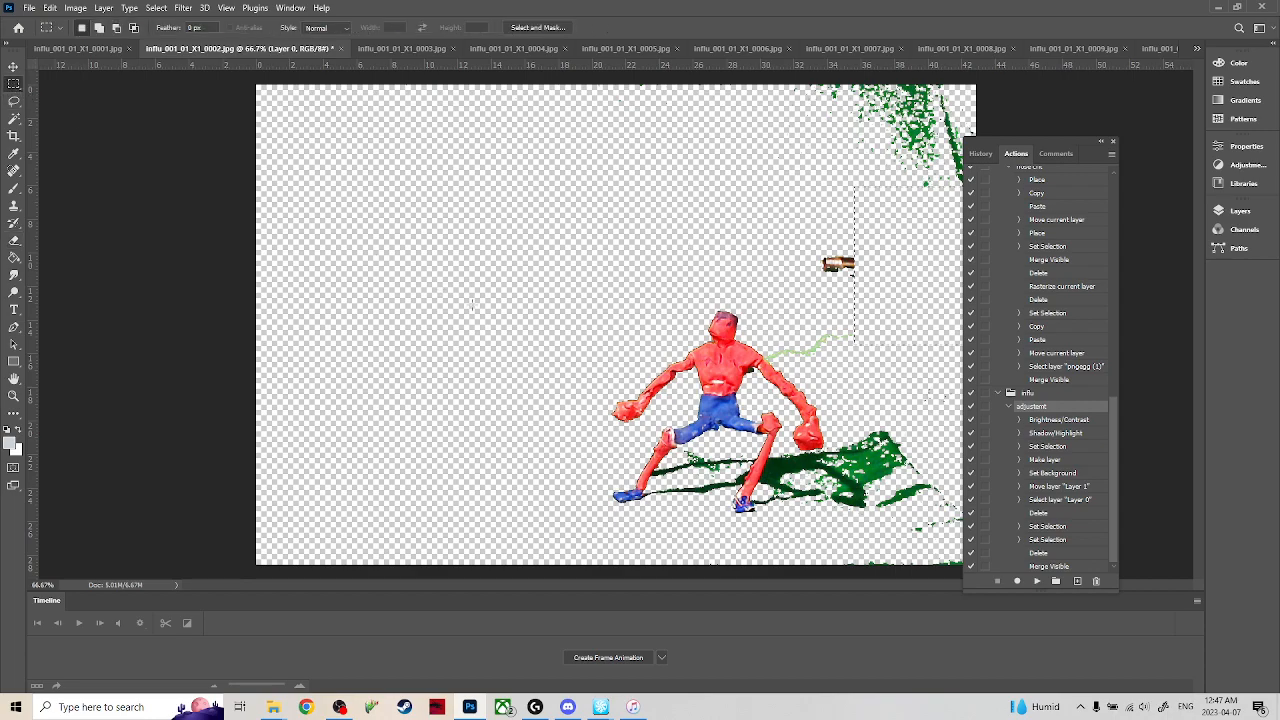
left_click_drag(796, 241, 879, 299)
key("Delete")
mouse_move(812, 198)
left_mouse_down()
mouse_move(909, 120)
mouse_move(1076, 66)
left_mouse_up()
key("Delete")
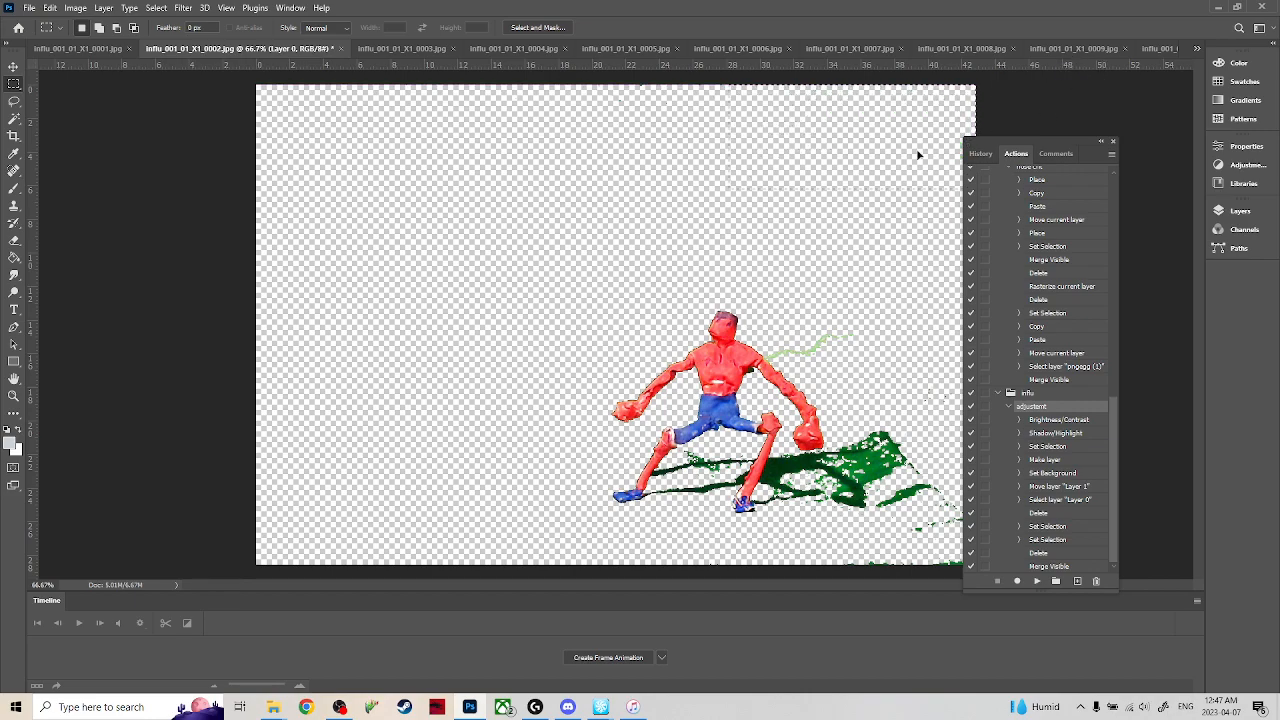
Clear the selection in frame 0002 and erase the excess green shadow patches, the lower-edge specks and the green wire behind the figure.
left_click_drag(912, 262, 884, 263)
key("e")
mouse_move(830, 461)
left_mouse_down()
mouse_move(886, 449)
mouse_move(858, 442)
mouse_move(846, 457)
mouse_move(885, 480)
mouse_move(907, 522)
mouse_move(933, 512)
mouse_move(935, 495)
mouse_move(887, 533)
mouse_move(931, 561)
mouse_move(844, 567)
left_mouse_up()
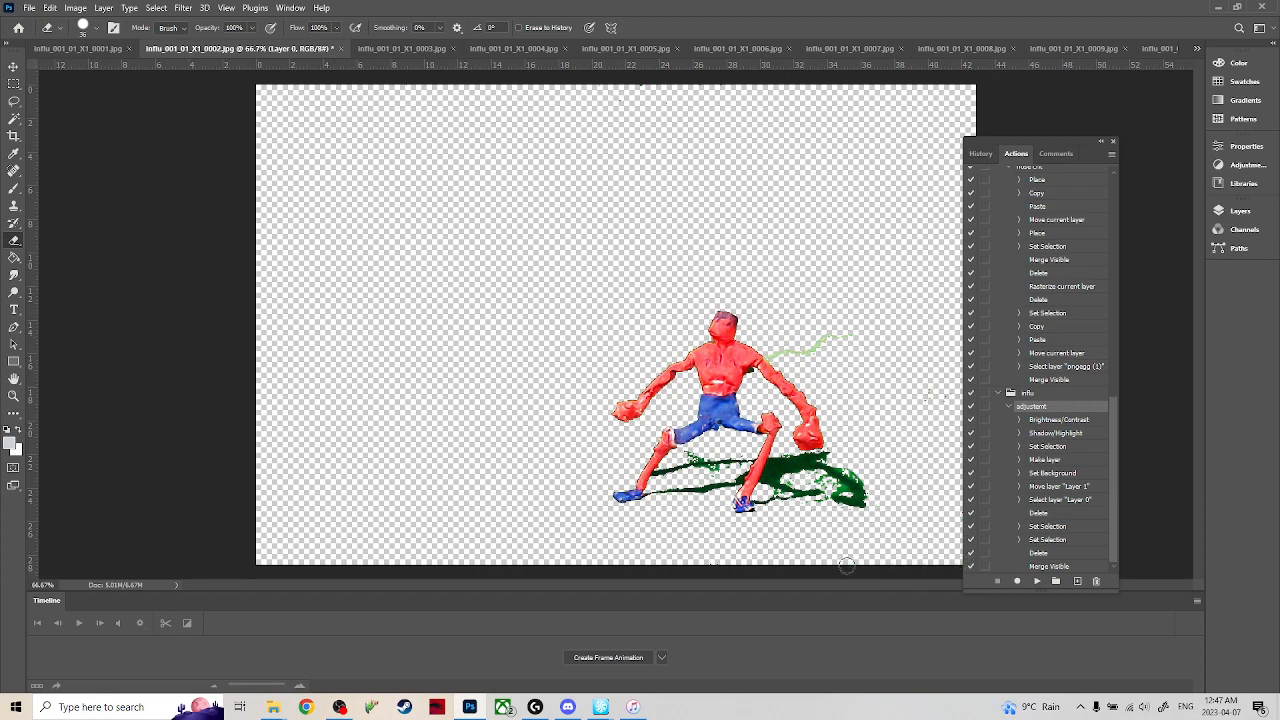
left_click_drag(847, 340, 775, 354)
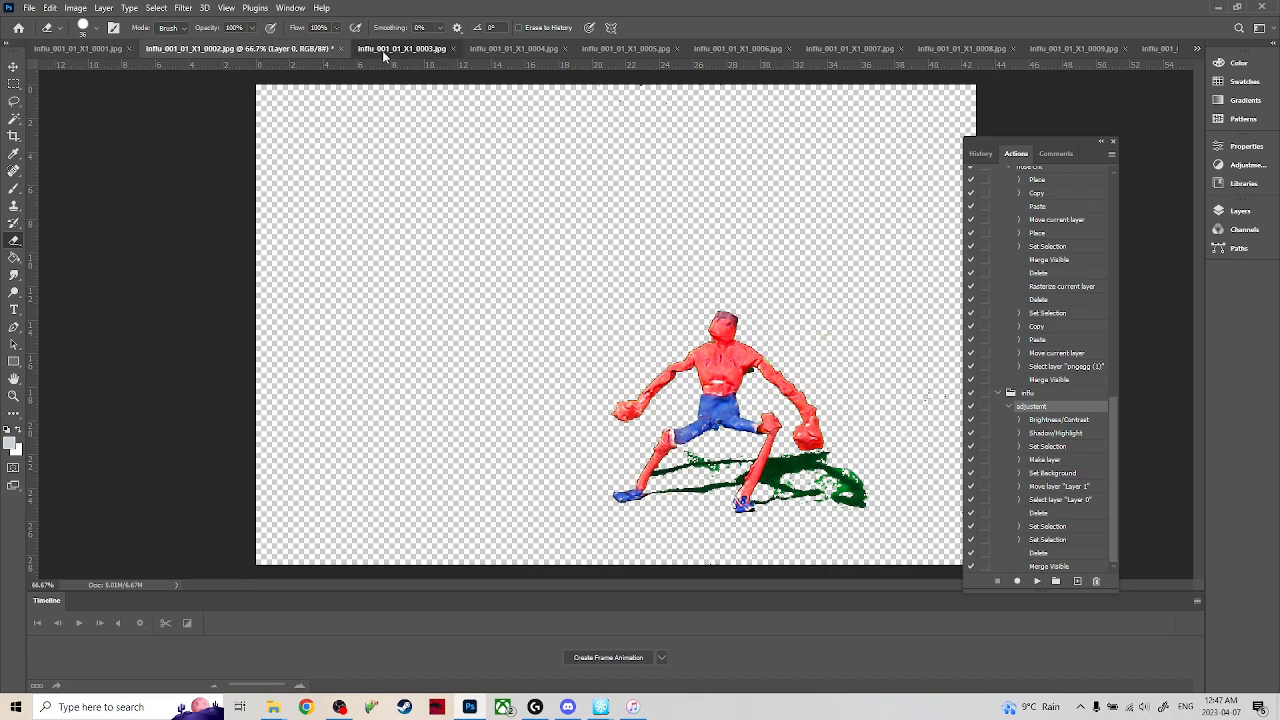
In frame 0003, clear the selection and erase the clamp remnant, green corner patches, excess shadow patches and green wire around the figure.
key("ctrl+Tab")
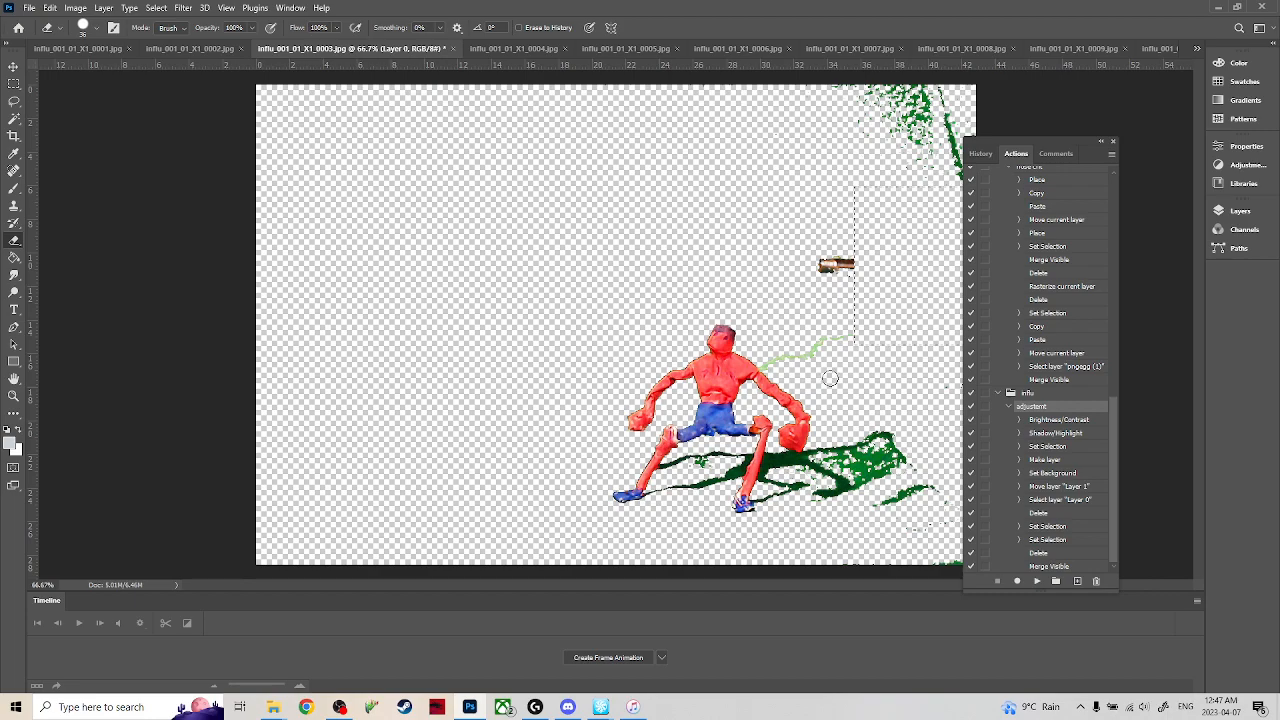
left_click(13, 83)
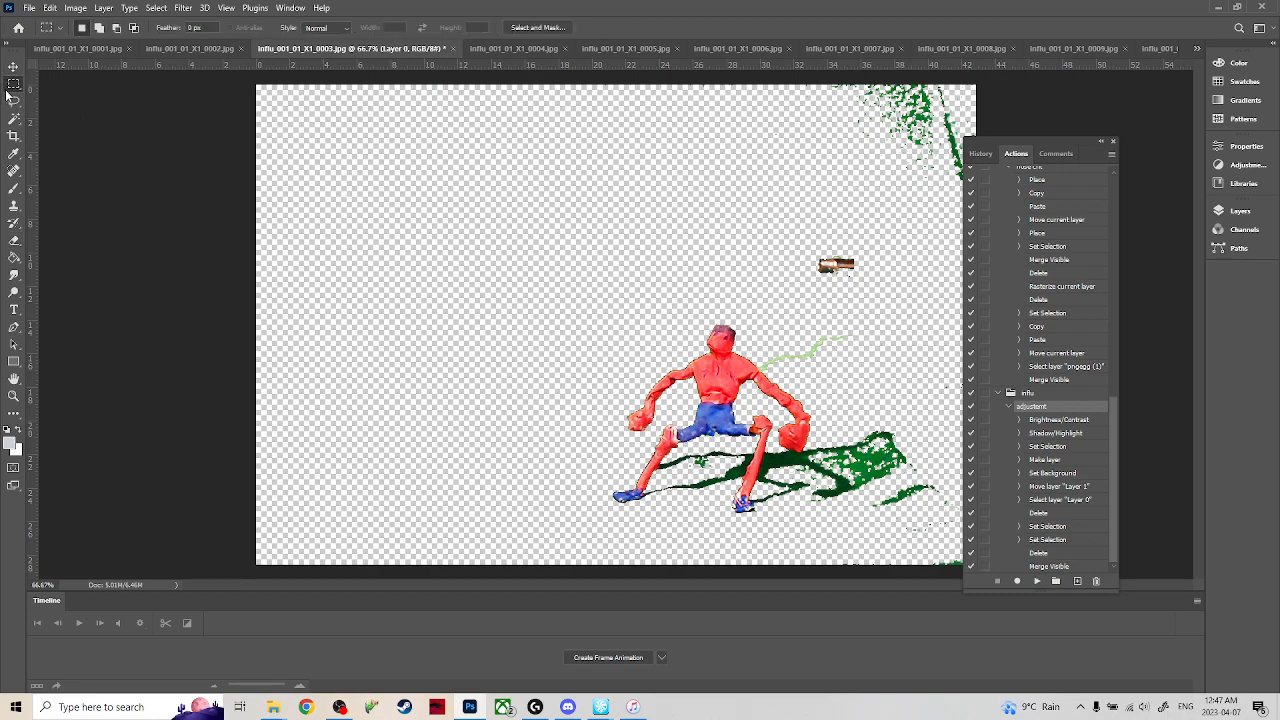
key("e")
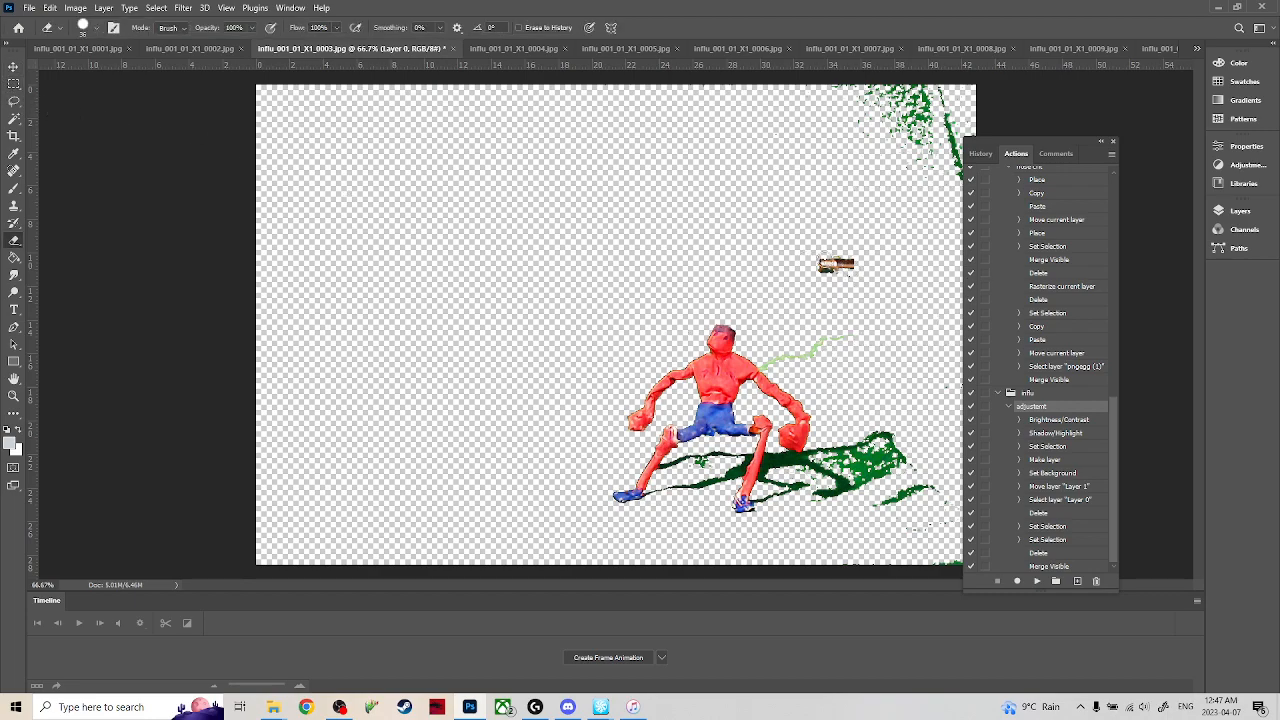
left_click_drag(813, 262, 863, 268)
mouse_move(907, 134)
left_mouse_down()
mouse_move(834, 74)
mouse_move(947, 158)
mouse_move(951, 127)
mouse_move(897, 58)
left_mouse_up()
mouse_move(952, 98)
left_mouse_down()
mouse_move(912, 75)
mouse_move(948, 92)
left_mouse_up()
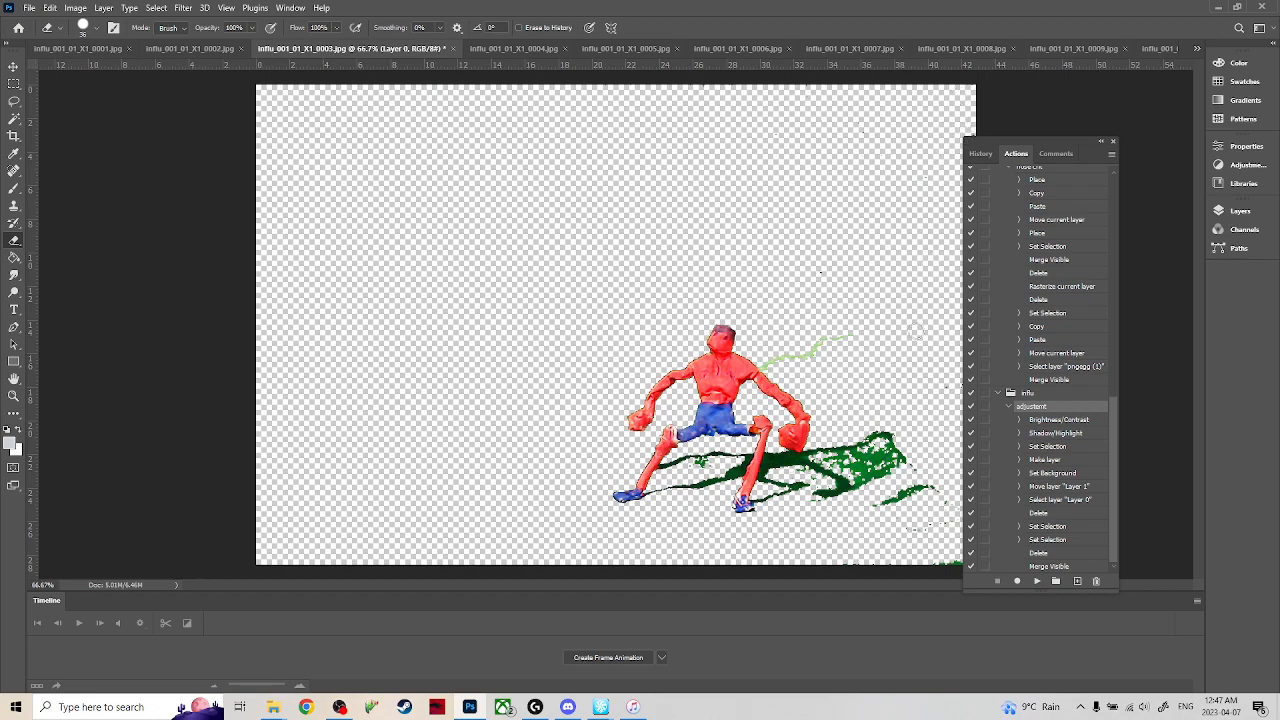
mouse_move(818, 446)
left_mouse_down()
mouse_move(862, 488)
mouse_move(848, 456)
mouse_move(868, 440)
mouse_move(884, 502)
mouse_move(912, 490)
mouse_move(938, 553)
left_mouse_up()
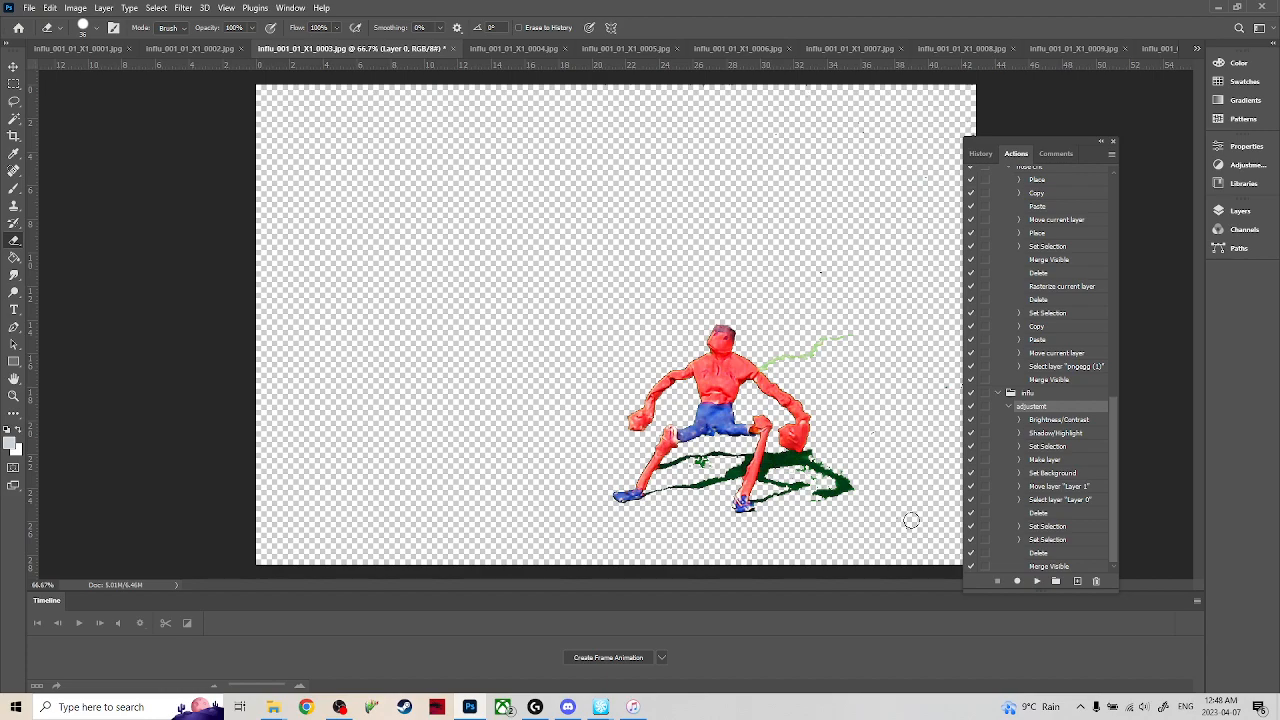
left_click_drag(801, 356, 770, 362)
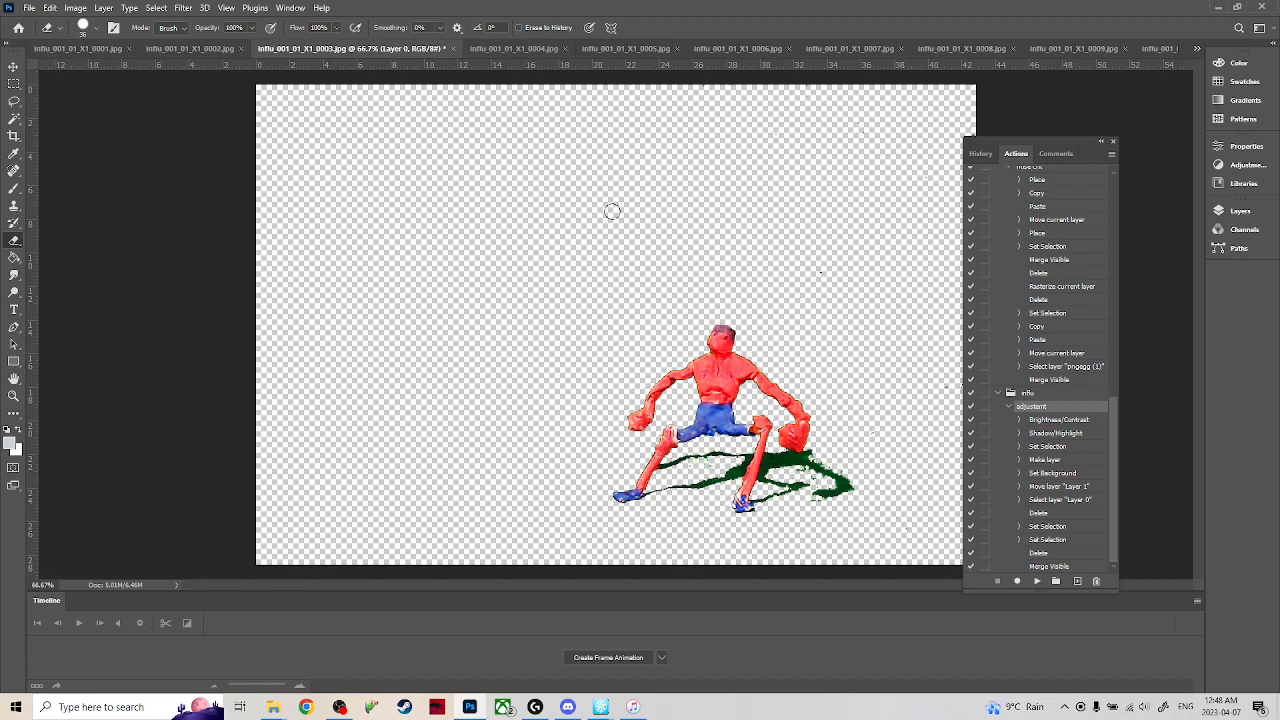
In frame 0004, erase the clamp remnant and the green patches along the image's right side, moving the Actions panel off the canvas.
left_click(516, 49)
left_click(14, 83)
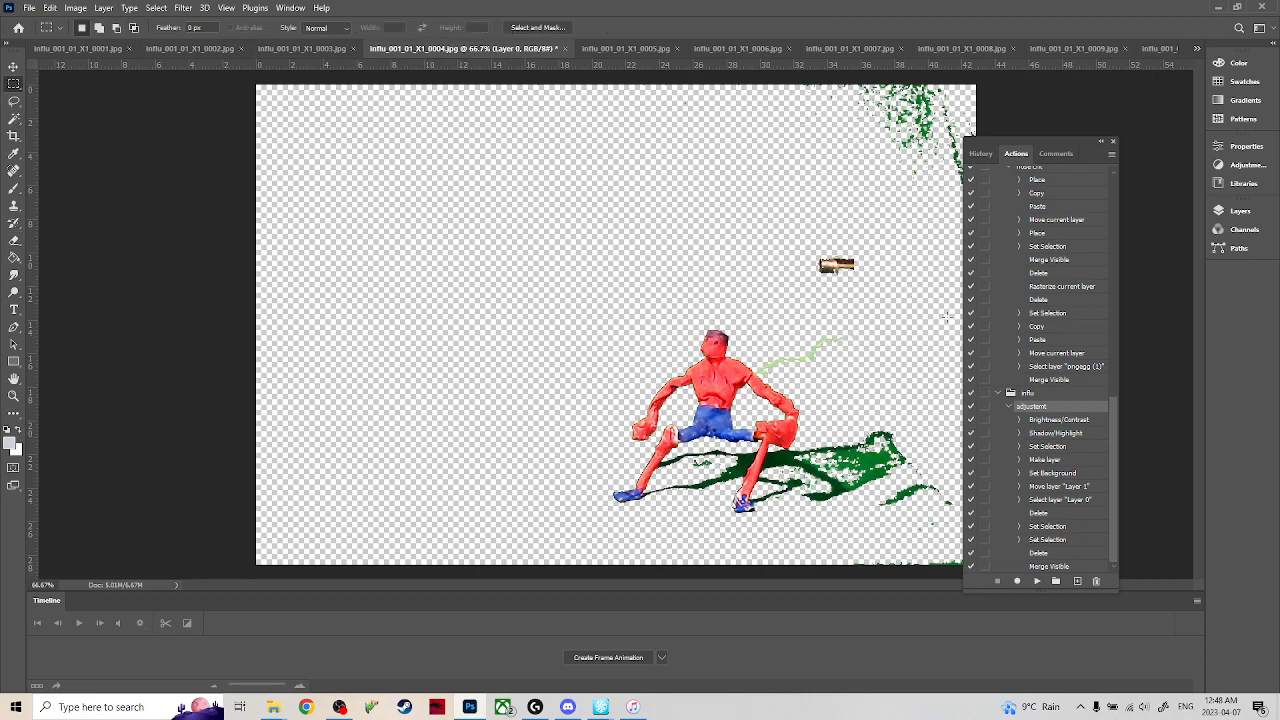
key("e")
mouse_move(858, 264)
left_mouse_down()
mouse_move(893, 152)
mouse_move(936, 171)
mouse_move(879, 141)
mouse_move(900, 86)
left_mouse_up()
left_click_drag(1020, 143, 1075, 134)
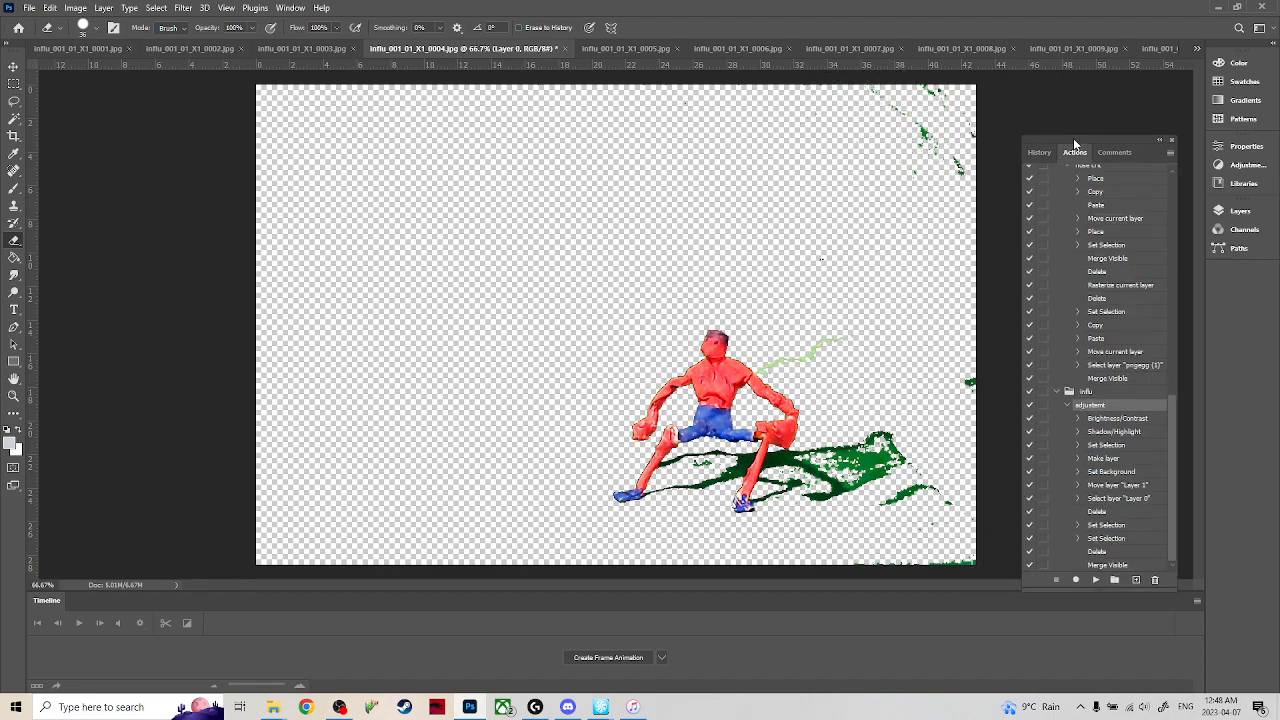
mouse_move(922, 124)
left_mouse_down()
mouse_move(984, 172)
mouse_move(956, 200)
mouse_move(946, 192)
mouse_move(963, 156)
mouse_move(947, 99)
mouse_move(970, 136)
mouse_move(953, 98)
left_mouse_up()
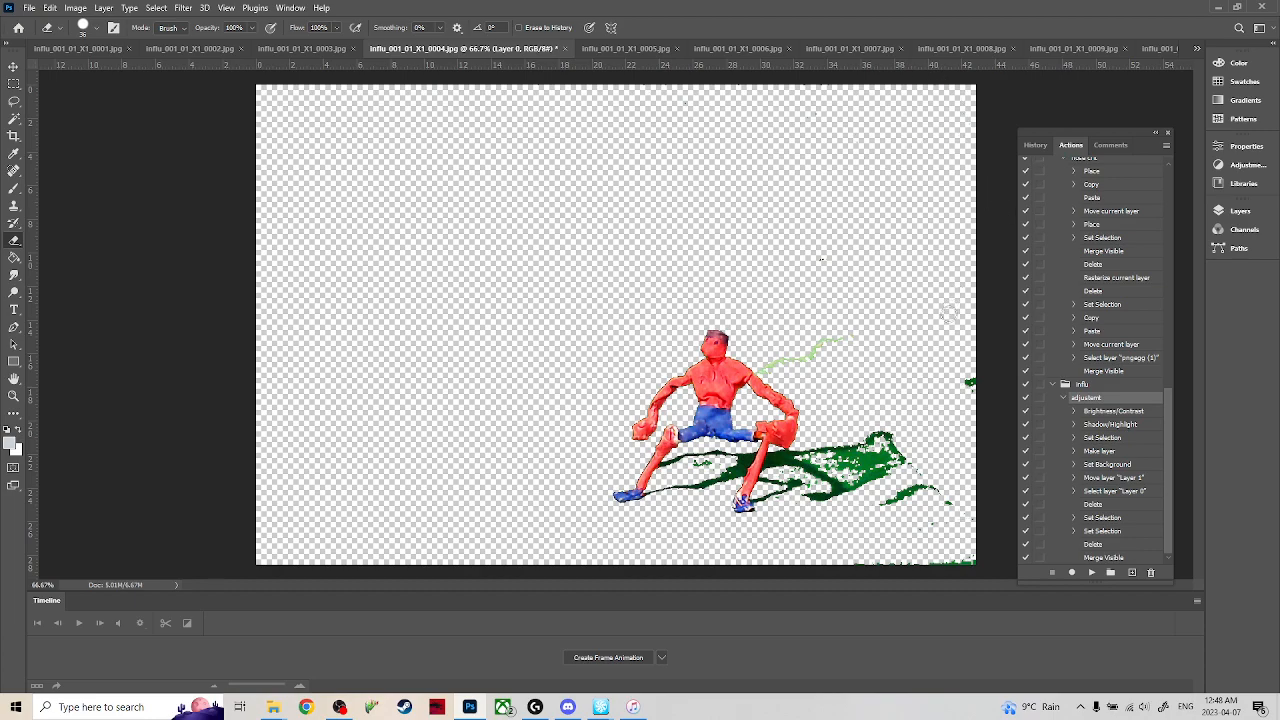
left_click_drag(957, 377, 973, 386)
Check iTunes, play the influ_001_01 source video from the Videos folder for reference, and return to Photoshop.
left_click(633, 707)
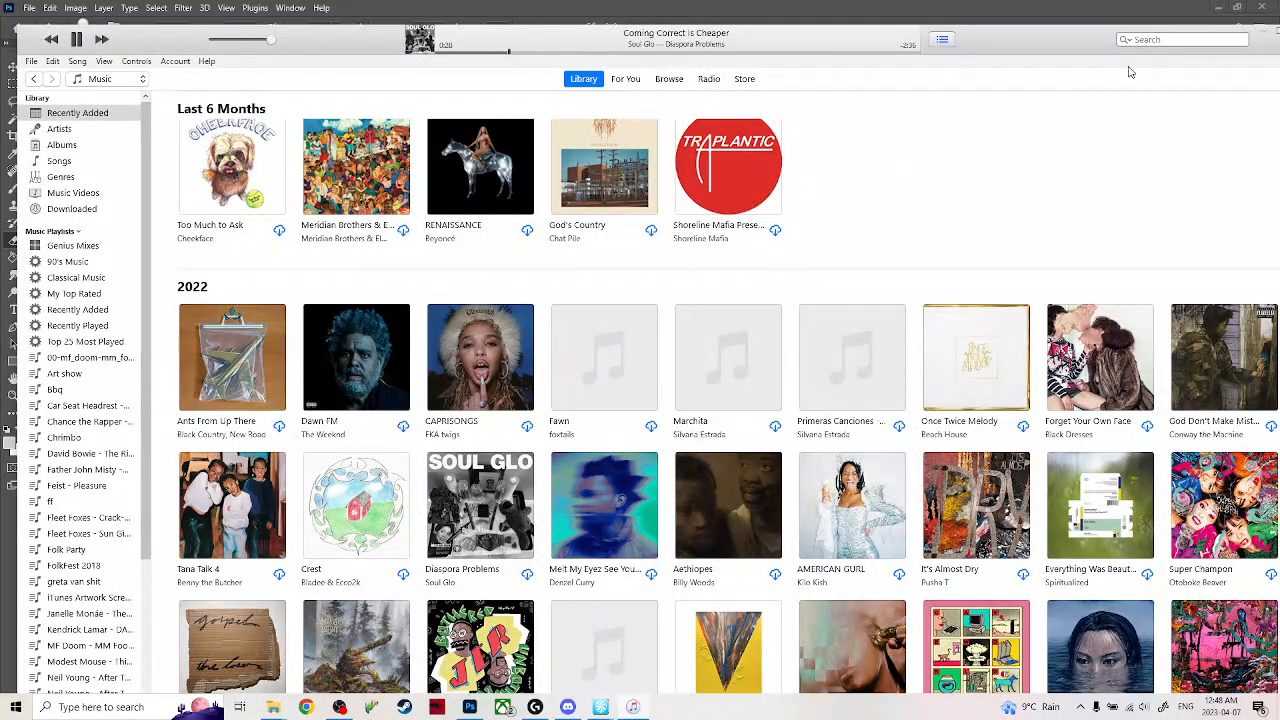
left_click(1266, 38)
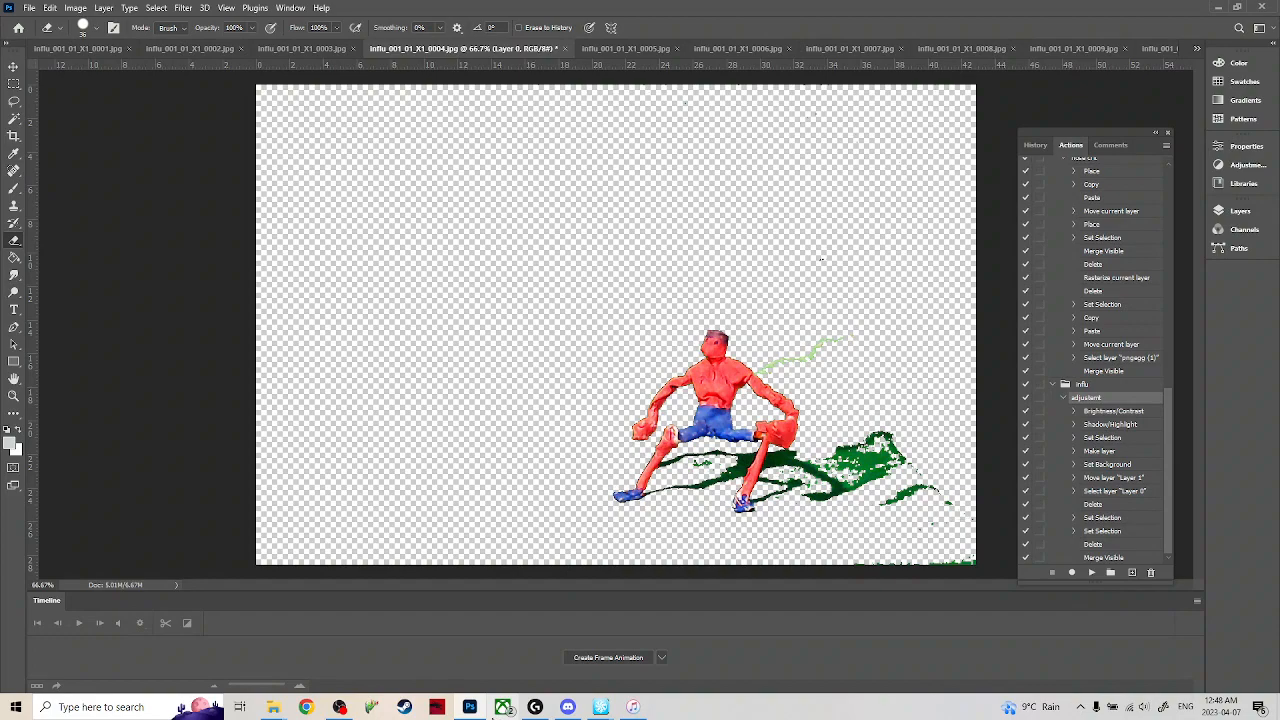
mouse_move(271, 709)
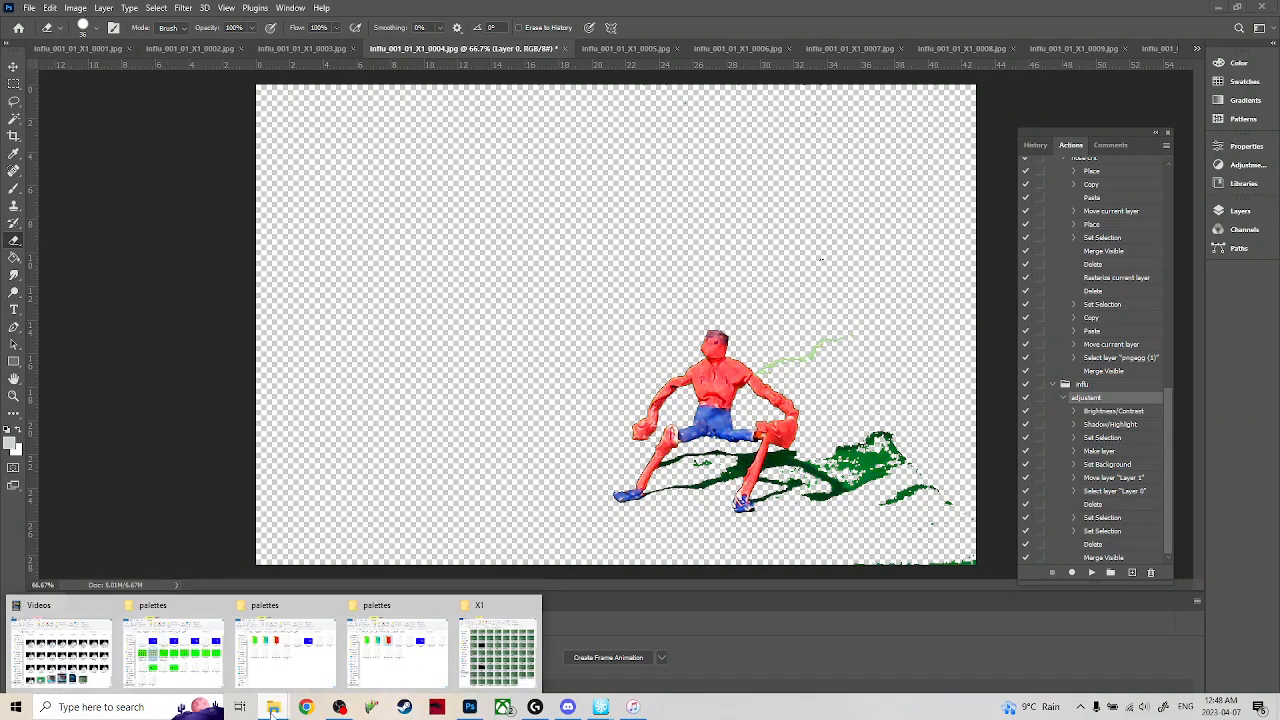
left_click(62, 648)
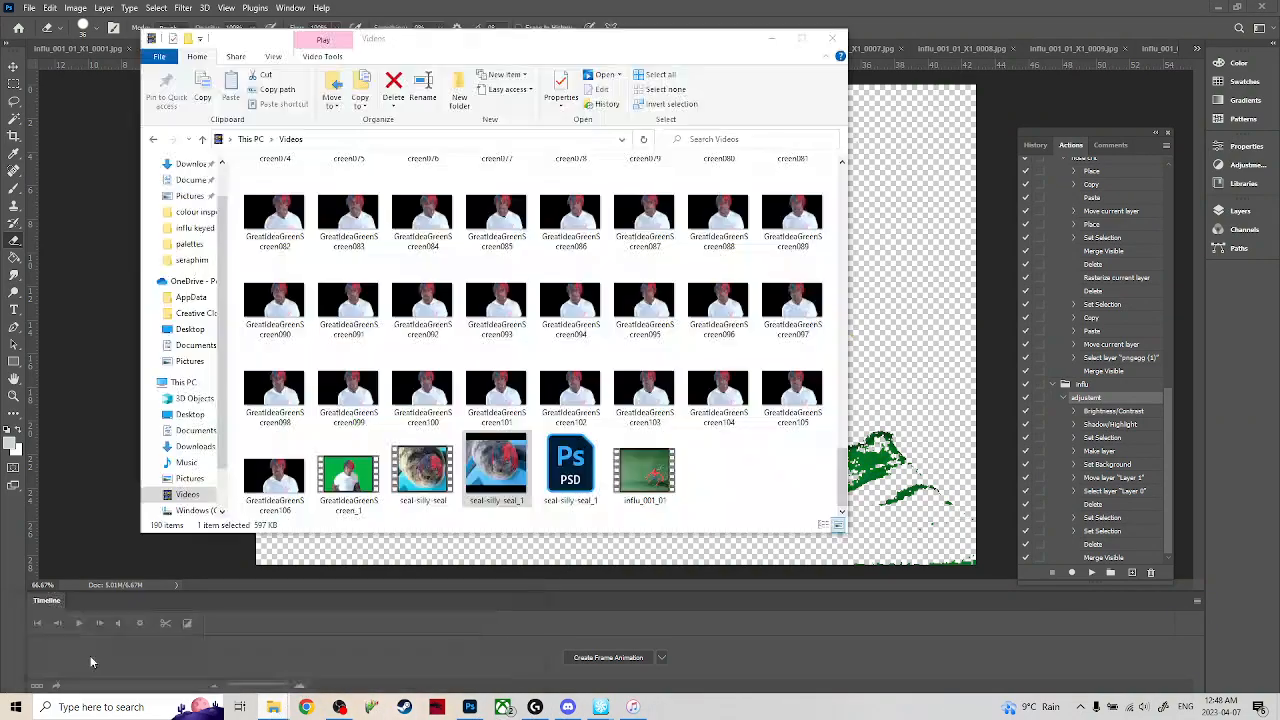
double_click(640, 471)
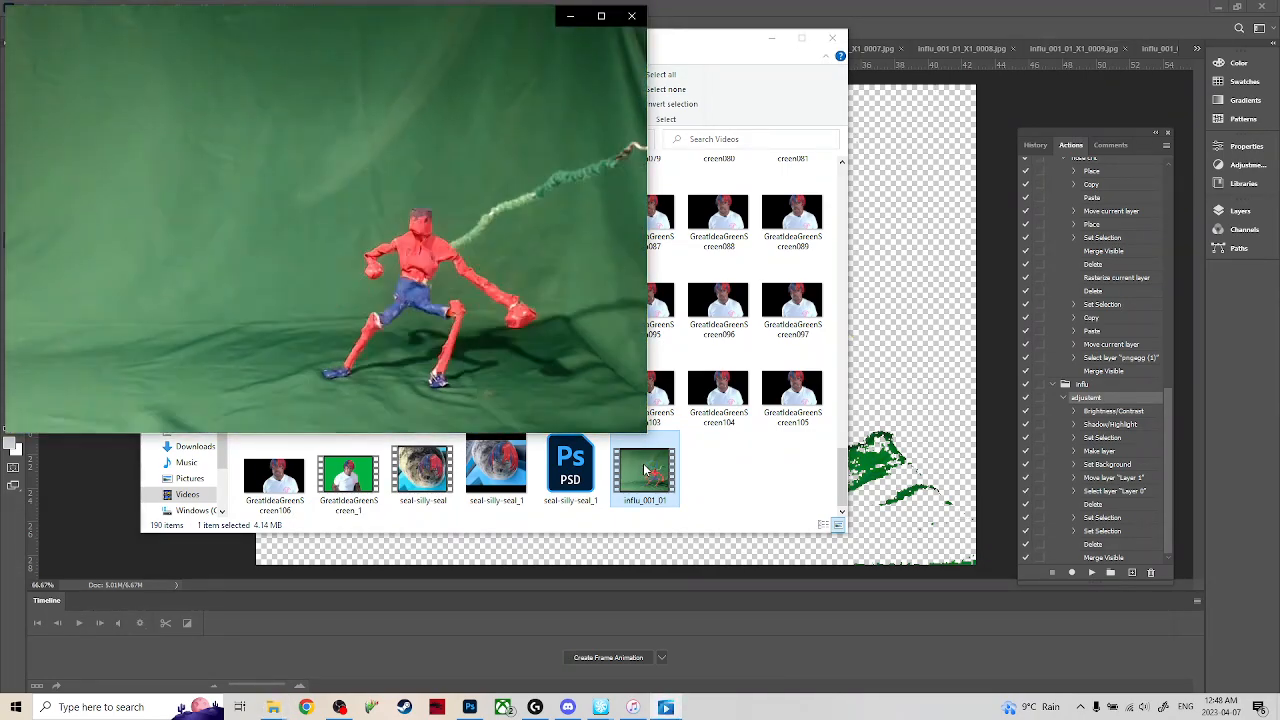
left_click(631, 15)
left_click(994, 553)
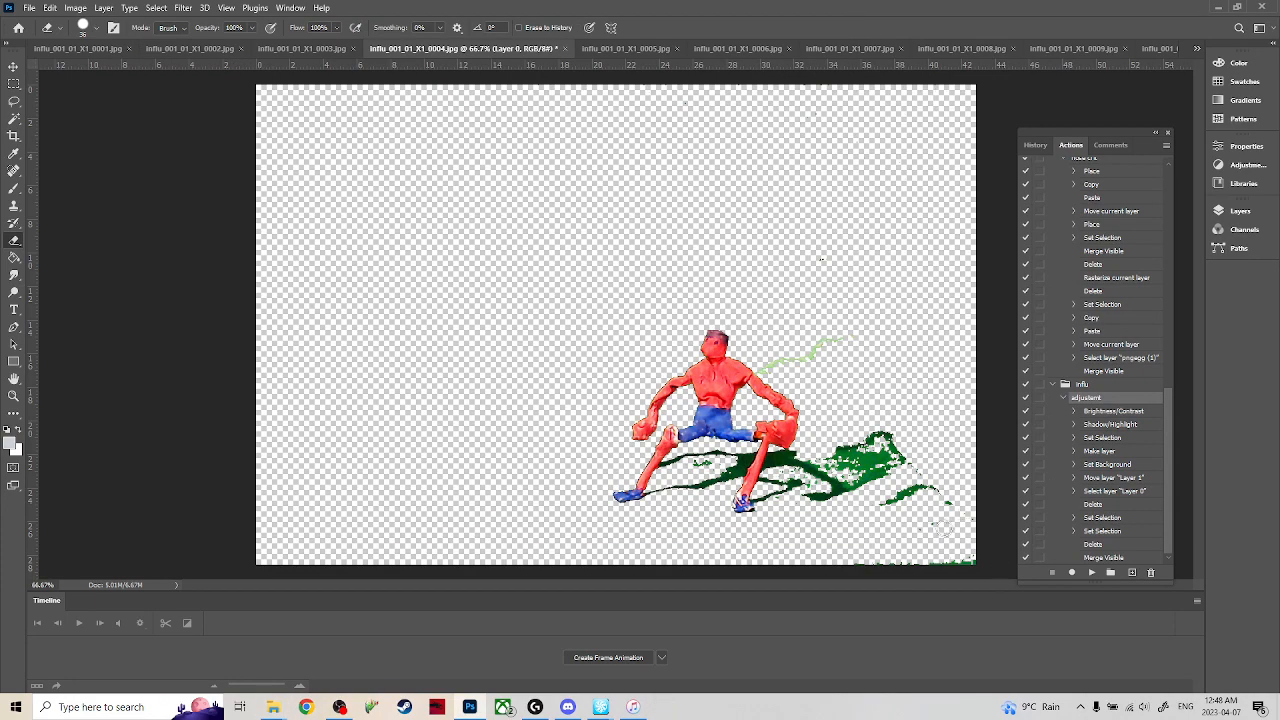
Erase the excess green shadow patches and the green wire behind the figure in frame 0004.
mouse_move(872, 495)
left_mouse_down()
mouse_move(813, 459)
mouse_move(866, 496)
mouse_move(889, 484)
mouse_move(863, 482)
mouse_move(848, 461)
mouse_move(880, 432)
mouse_move(944, 547)
mouse_move(947, 517)
mouse_move(905, 512)
left_mouse_up()
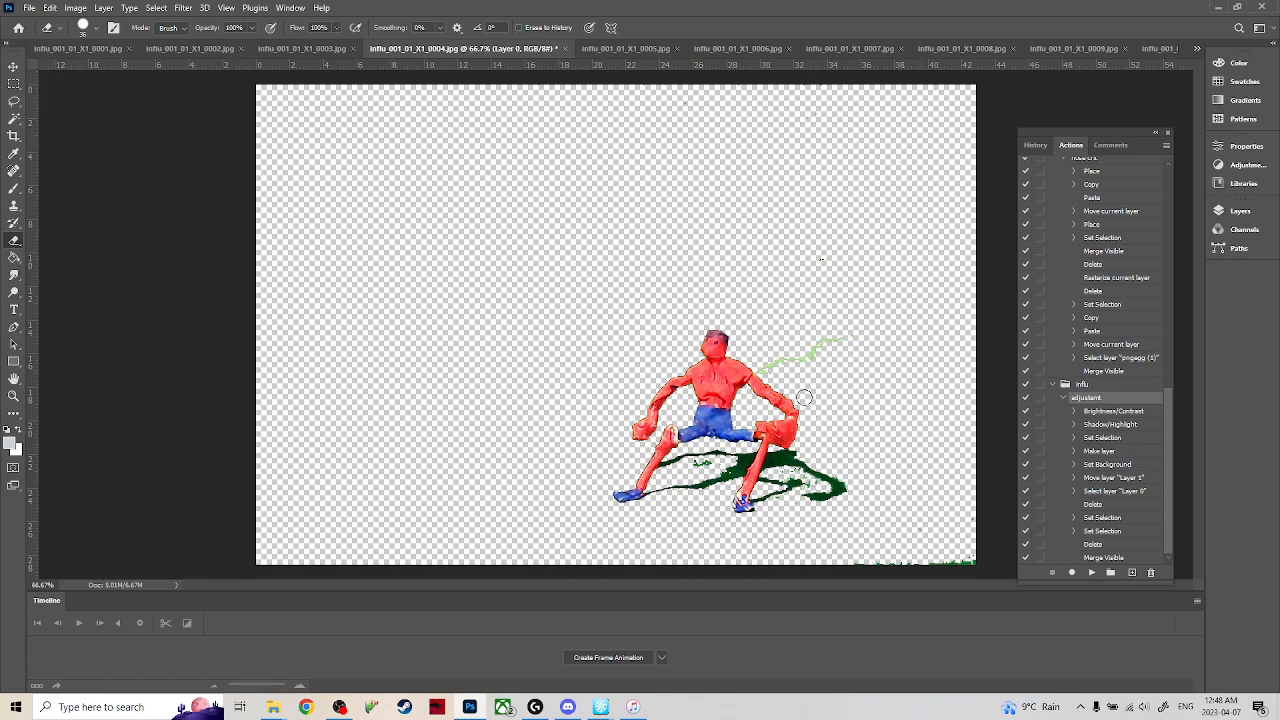
mouse_move(763, 368)
left_mouse_down()
mouse_move(848, 338)
mouse_move(903, 346)
left_mouse_up()
In frame 0005, clear the selection and erase the green wire, clamp remnant, right-side green patches and excess shadow around the figure.
key("ctrl+Tab")
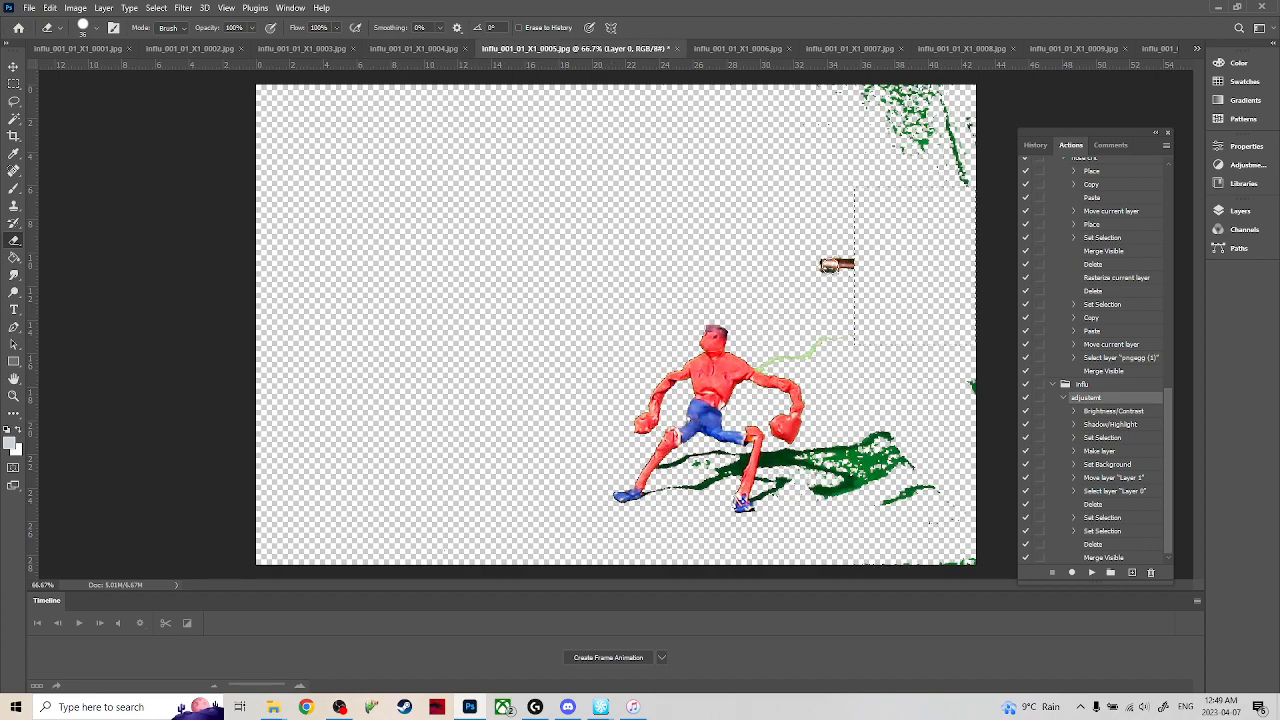
key("m")
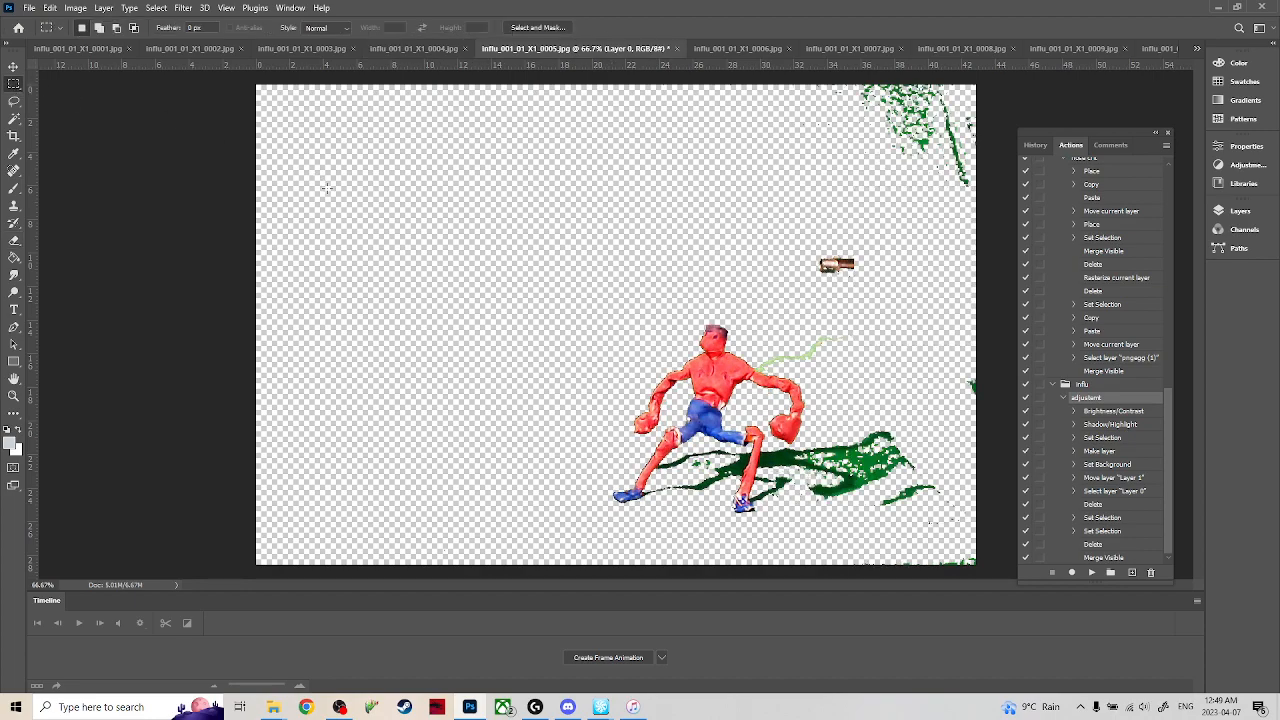
key("e")
left_click_drag(832, 338, 762, 362)
mouse_move(829, 248)
left_mouse_down()
mouse_move(799, 267)
mouse_move(842, 266)
left_mouse_up()
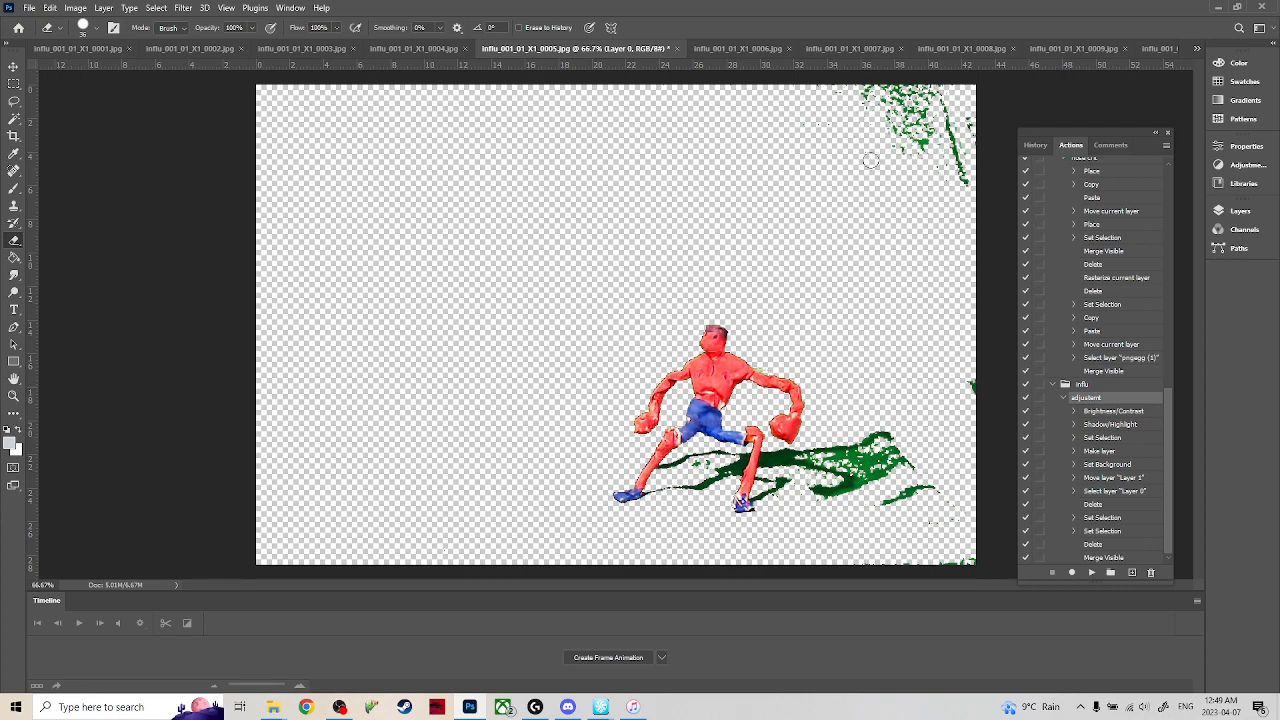
mouse_move(905, 120)
left_mouse_down()
mouse_move(874, 80)
mouse_move(922, 86)
mouse_move(900, 64)
mouse_move(918, 101)
mouse_move(918, 74)
mouse_move(892, 128)
mouse_move(805, 83)
mouse_move(881, 97)
left_mouse_up()
left_click_drag(986, 346, 966, 425)
mouse_move(800, 452)
left_mouse_down()
mouse_move(838, 456)
mouse_move(862, 480)
mouse_move(855, 502)
mouse_move(897, 496)
mouse_move(857, 412)
mouse_move(889, 437)
mouse_move(966, 562)
mouse_move(882, 568)
mouse_move(913, 437)
left_mouse_up()
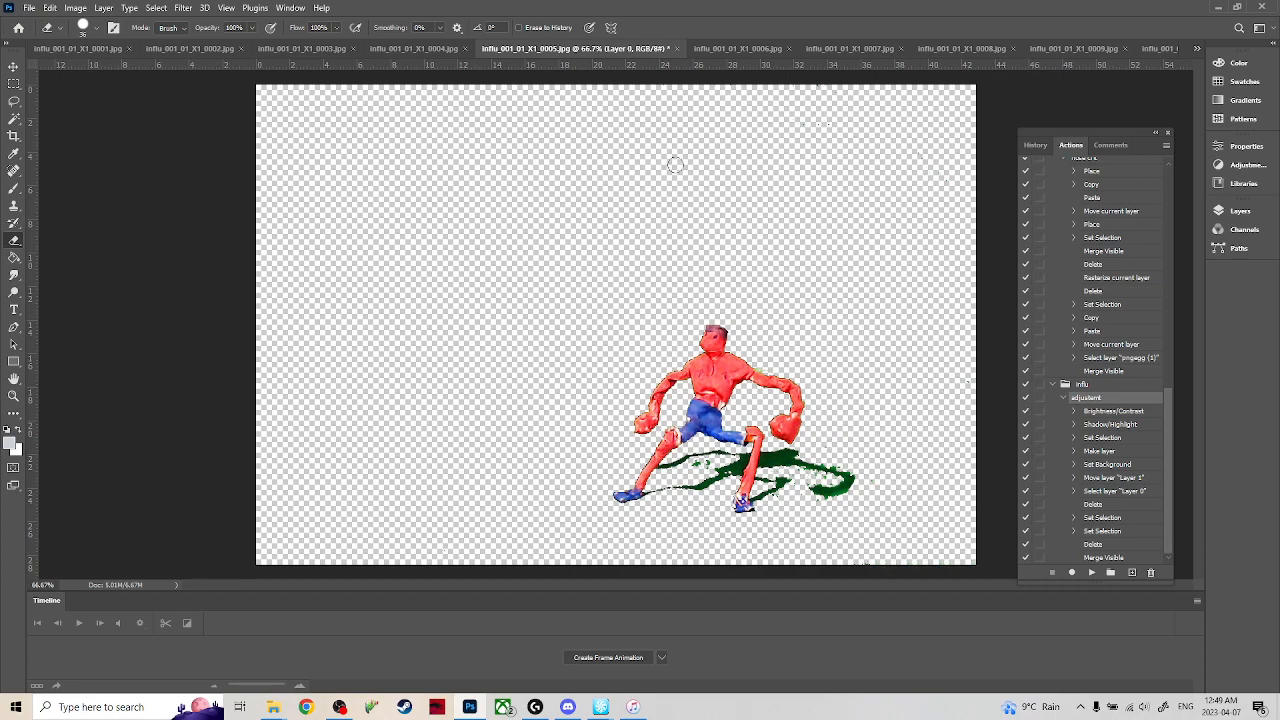
In frame 0006, clear the selection and erase the clamp remnant, the green wire behind the figure and the green specks in the image's upper-right corner.
left_click(735, 48)
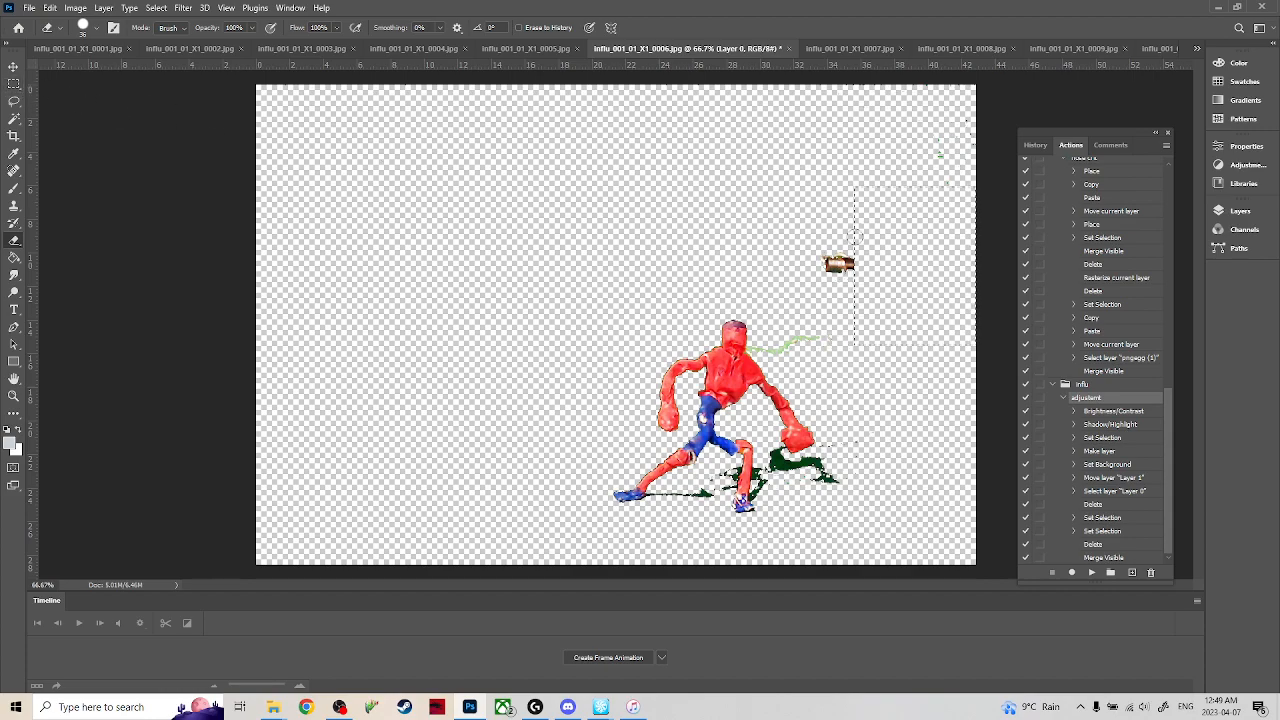
left_click(14, 84)
key("b")
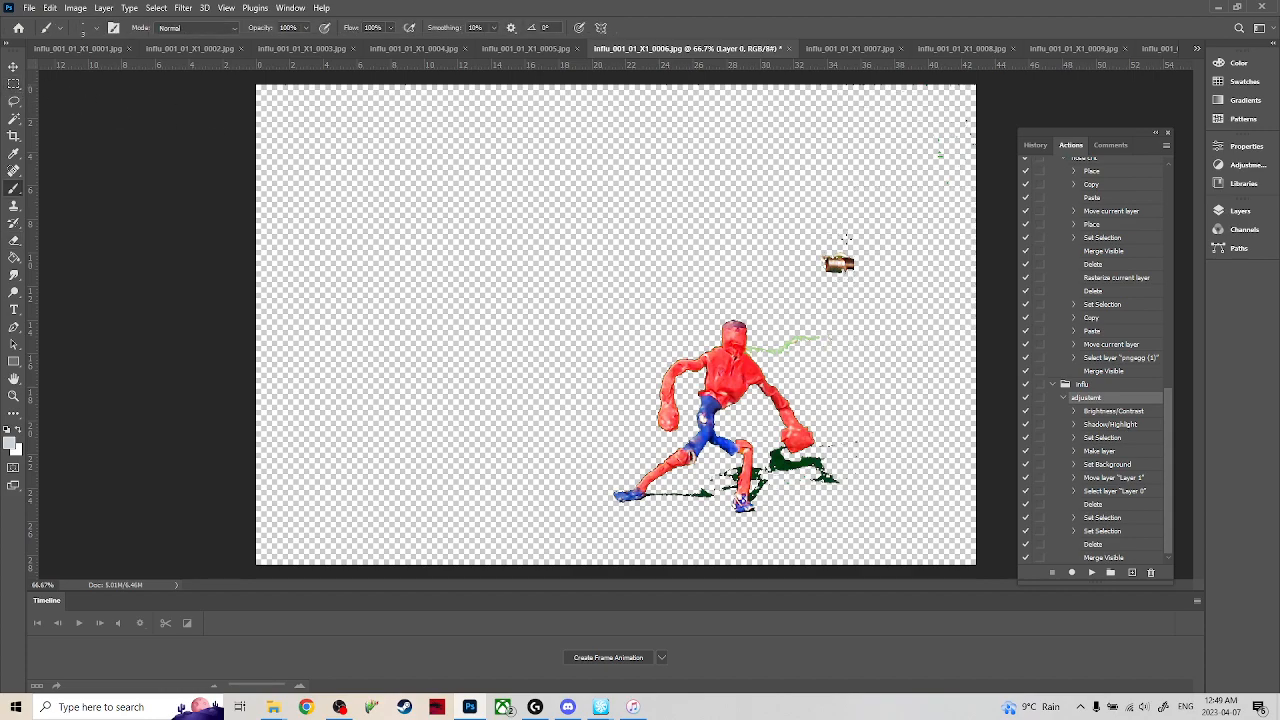
key("e")
left_click_drag(826, 262, 848, 266)
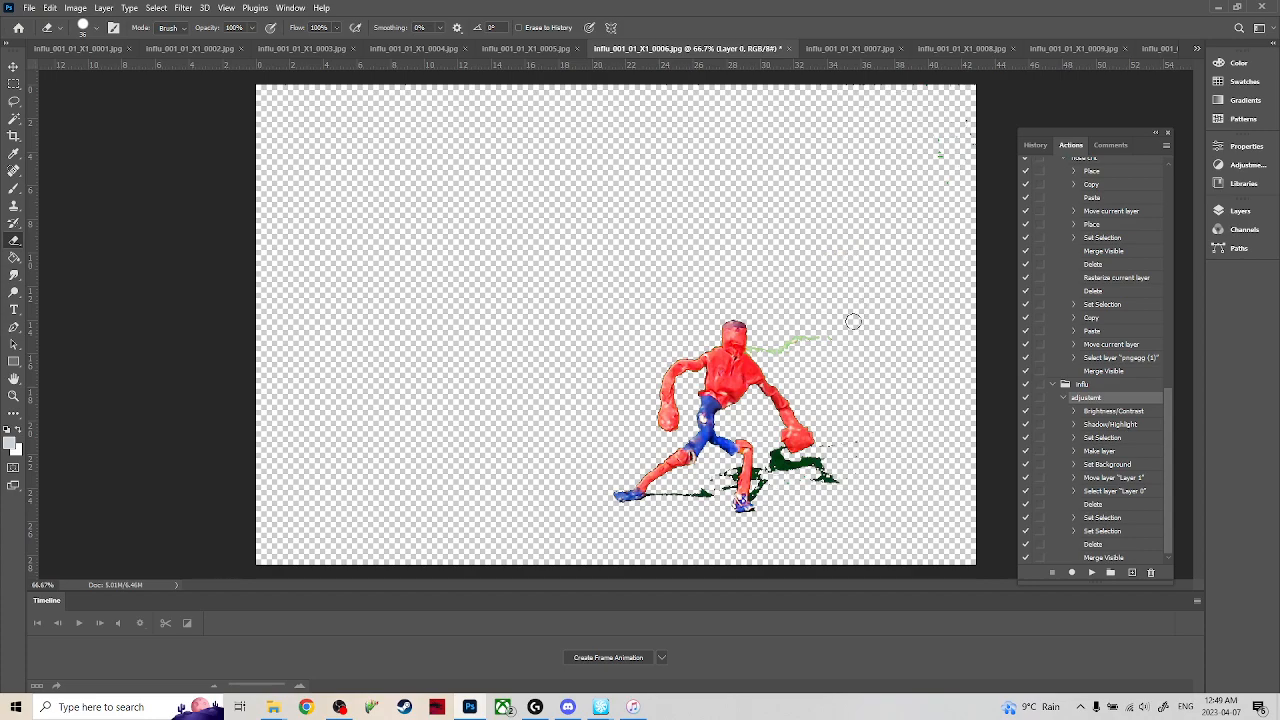
mouse_move(852, 322)
left_mouse_down()
mouse_move(828, 343)
mouse_move(754, 348)
left_mouse_up()
mouse_move(941, 152)
left_mouse_down()
mouse_move(917, 166)
mouse_move(961, 112)
left_mouse_up()
In frame 0007, clear the selection and erase the upper-right green patches, clamp remnant, green wire and excess green shadow beyond the figure's dark shadow.
left_click(850, 50)
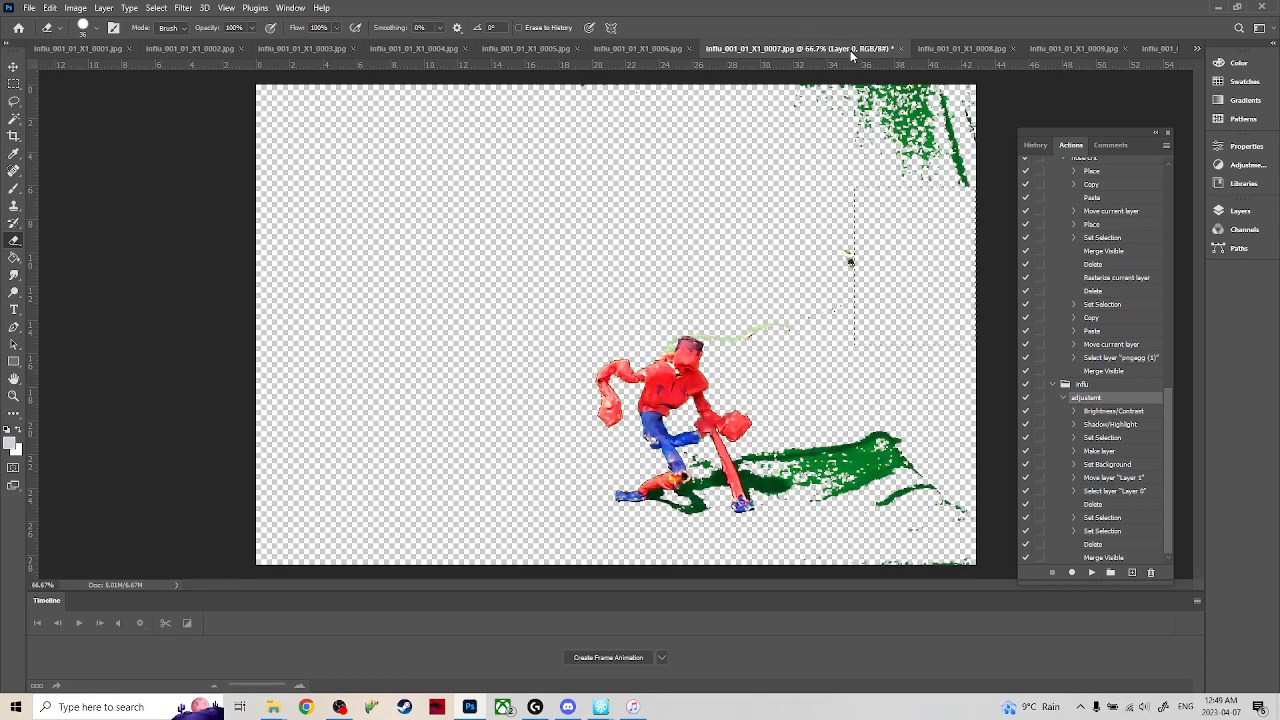
key("m")
left_click(850, 235)
key("e")
mouse_move(924, 183)
left_mouse_down()
mouse_move(890, 112)
mouse_move(950, 204)
mouse_move(935, 142)
mouse_move(957, 115)
mouse_move(989, 126)
left_mouse_up()
left_click_drag(829, 331, 691, 327)
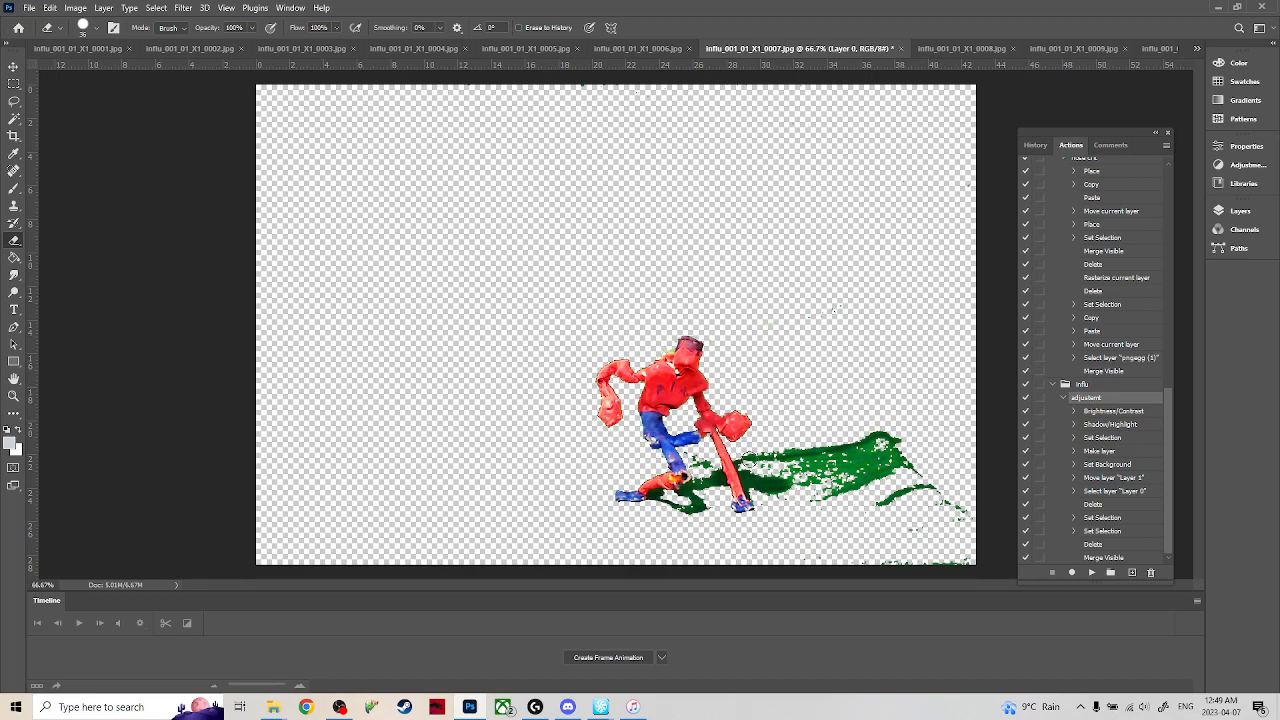
mouse_move(757, 449)
left_mouse_down()
mouse_move(787, 451)
mouse_move(805, 468)
mouse_move(779, 463)
mouse_move(802, 494)
mouse_move(781, 502)
mouse_move(799, 504)
mouse_move(837, 472)
mouse_move(793, 431)
mouse_move(810, 433)
mouse_move(869, 507)
mouse_move(872, 455)
mouse_move(890, 500)
mouse_move(897, 463)
mouse_move(899, 504)
mouse_move(933, 451)
mouse_move(915, 497)
mouse_move(996, 531)
mouse_move(963, 568)
left_mouse_up()
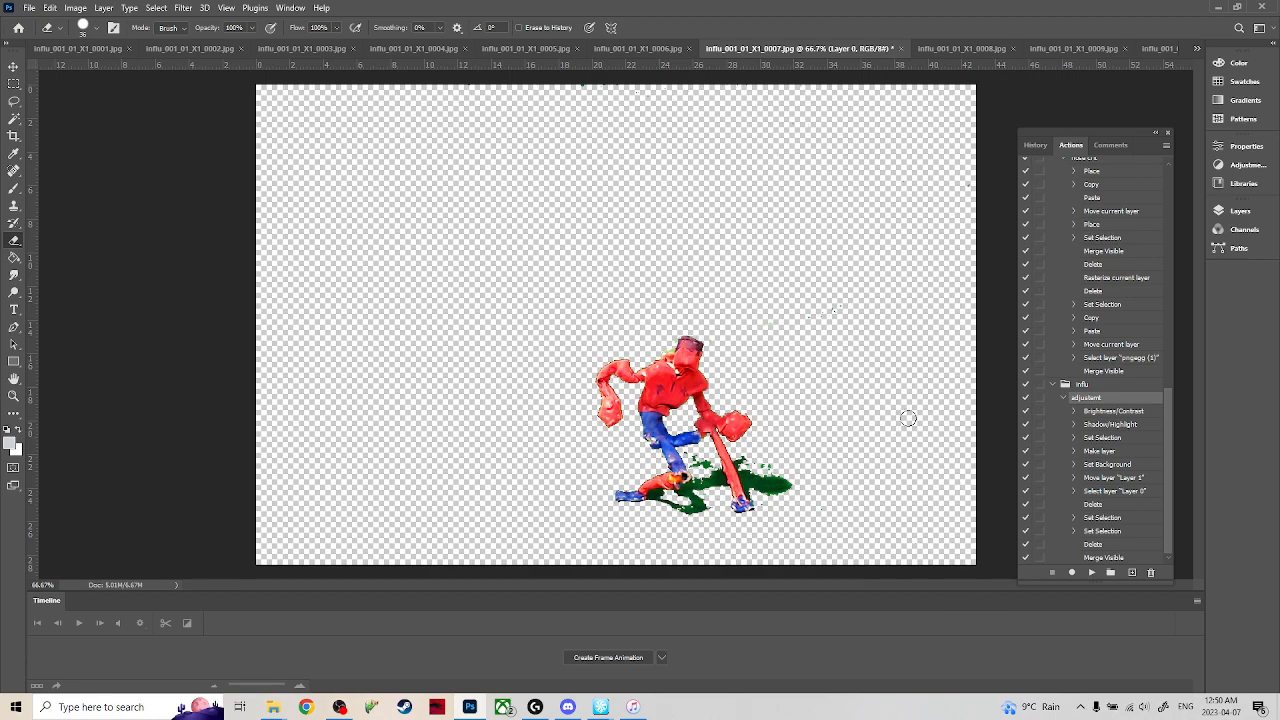
In frame 0008, clear the selection and erase the green wire attached to the figure's back.
left_click(965, 48)
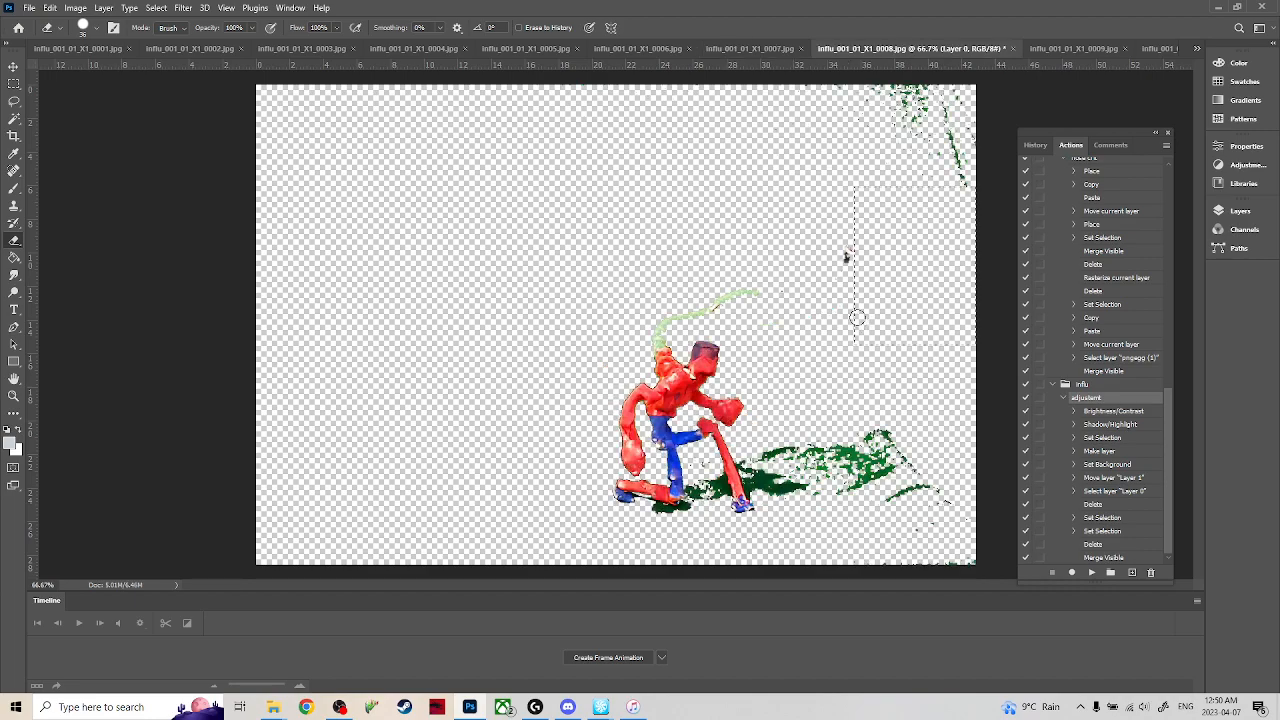
key("m")
left_click(762, 288)
key("e")
mouse_move(732, 295)
left_mouse_down()
mouse_move(664, 328)
mouse_move(665, 363)
mouse_move(678, 356)
left_mouse_up()
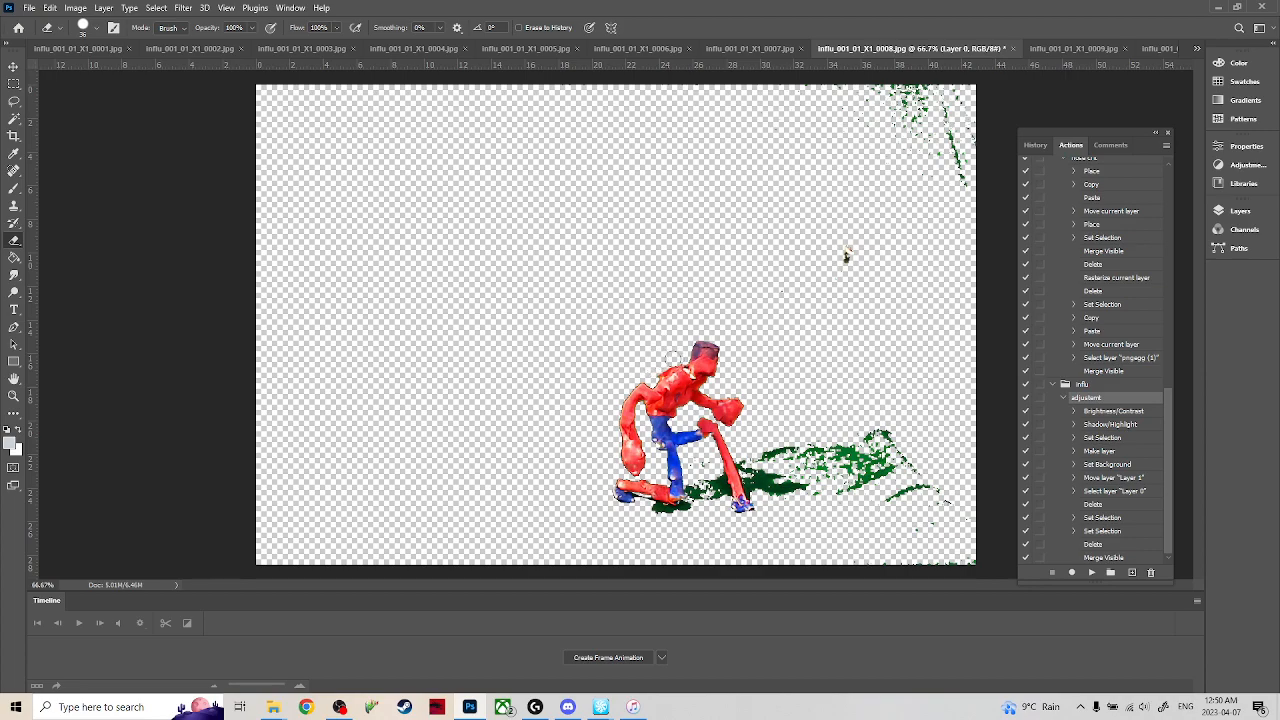
Compare frame 0008 with frames 0007 and 0009, and erase its clamp remnant, upper-right green patches and excess green shadow.
left_click(745, 49)
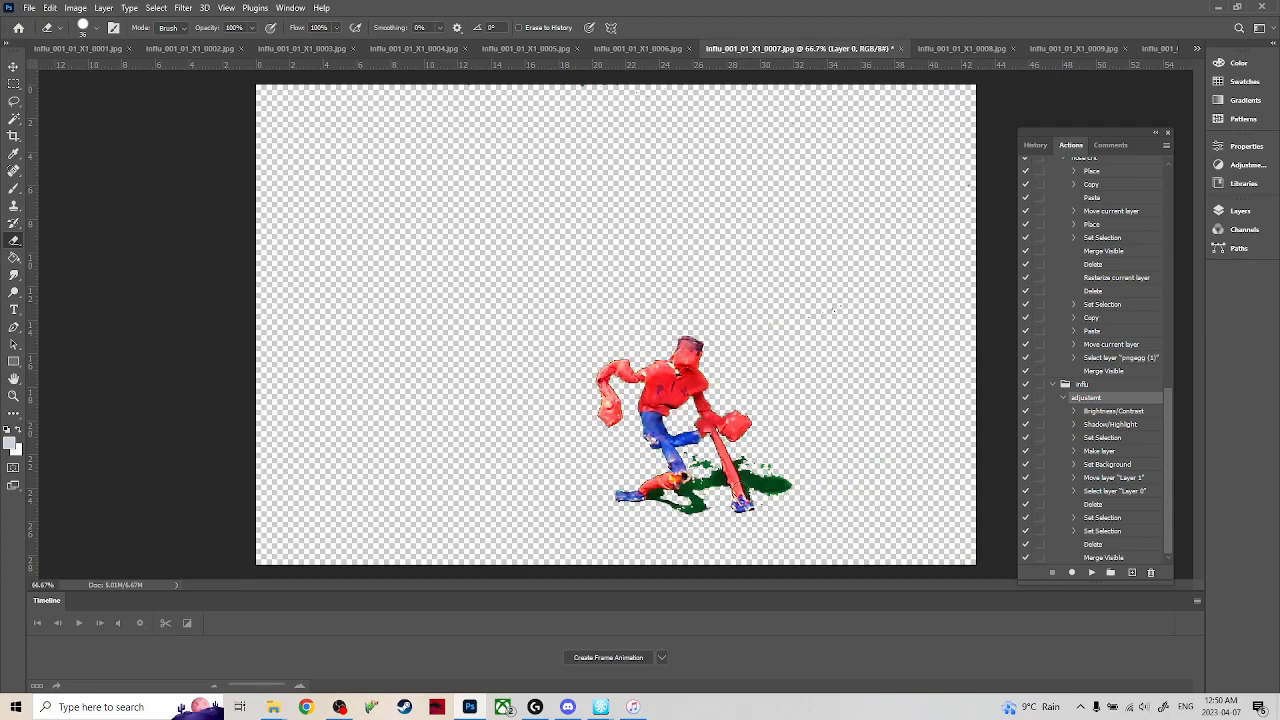
left_click(963, 49)
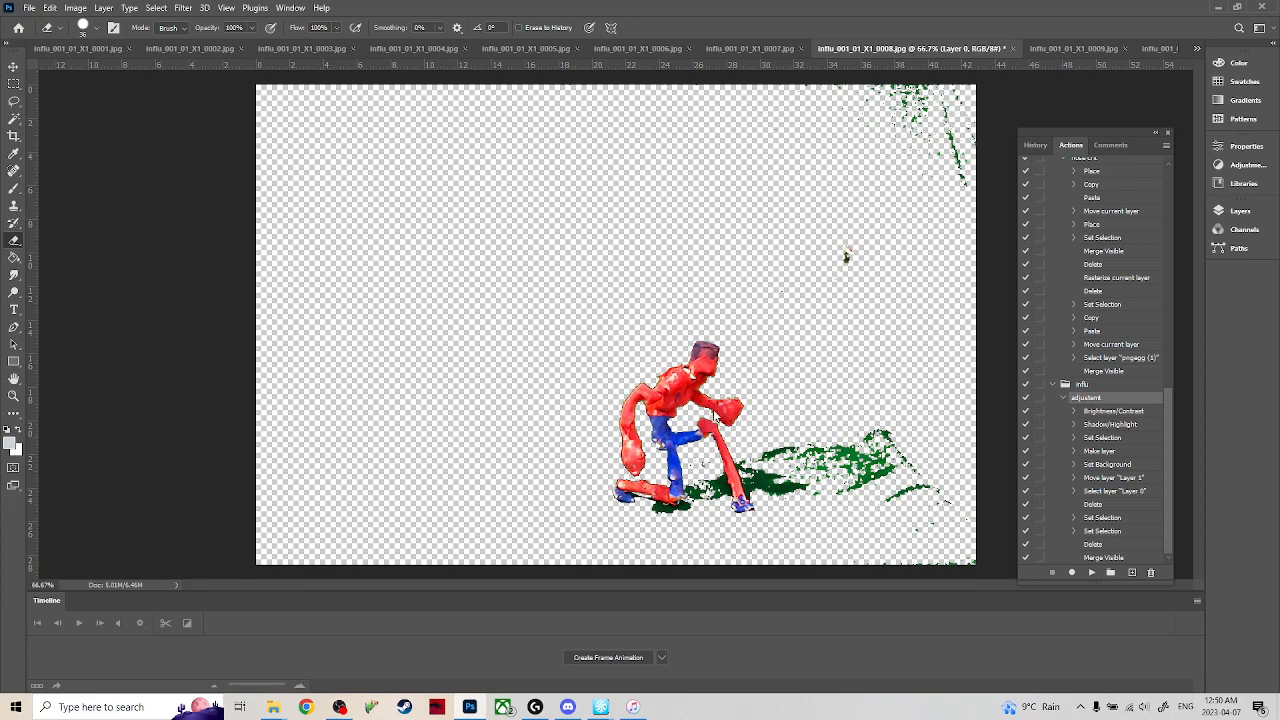
left_click(1064, 49)
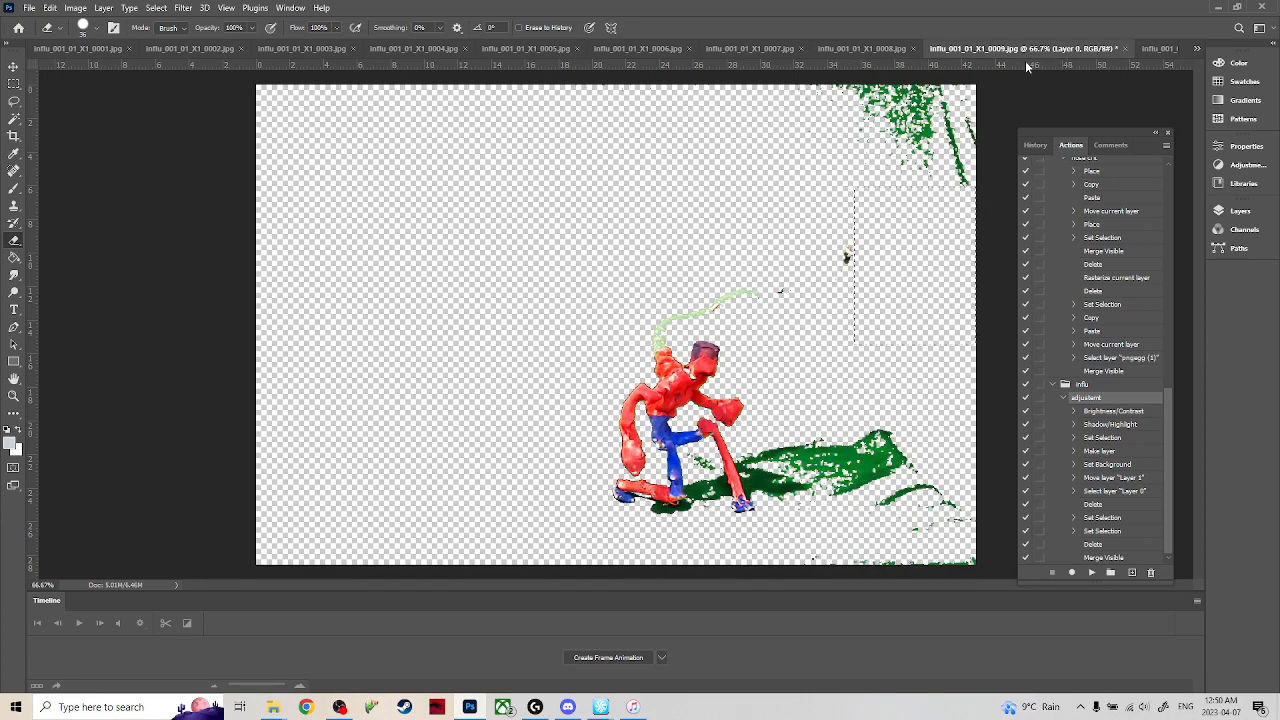
left_click(873, 50)
left_click(848, 257)
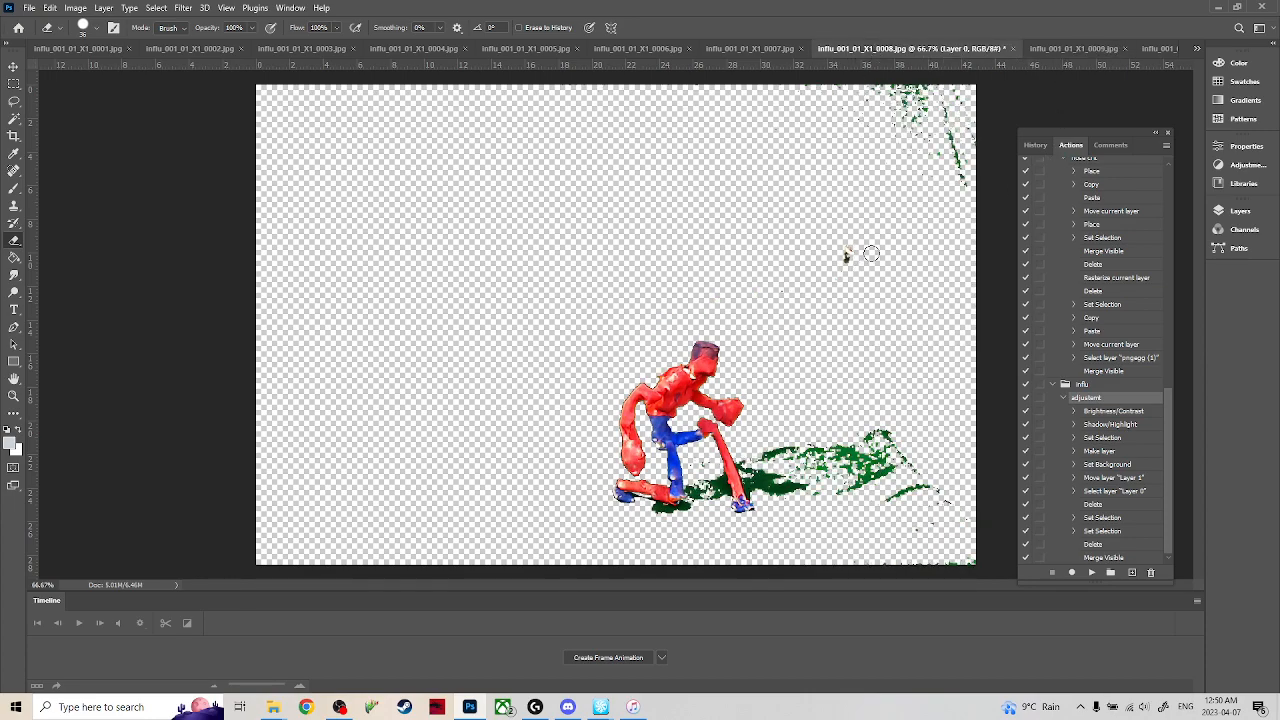
mouse_move(886, 62)
left_mouse_down()
mouse_move(930, 110)
mouse_move(893, 65)
left_mouse_up()
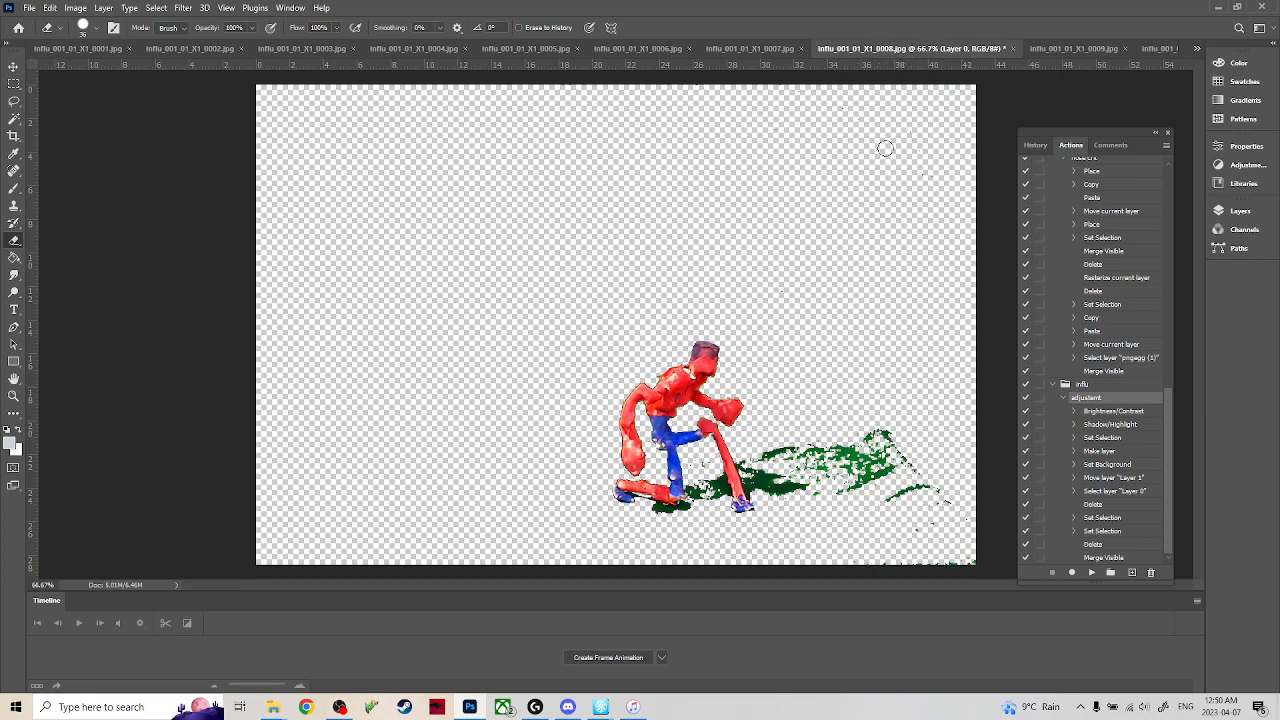
mouse_move(798, 511)
left_mouse_down()
mouse_move(775, 454)
mouse_move(883, 500)
mouse_move(868, 472)
mouse_move(905, 490)
mouse_move(873, 408)
left_mouse_up()
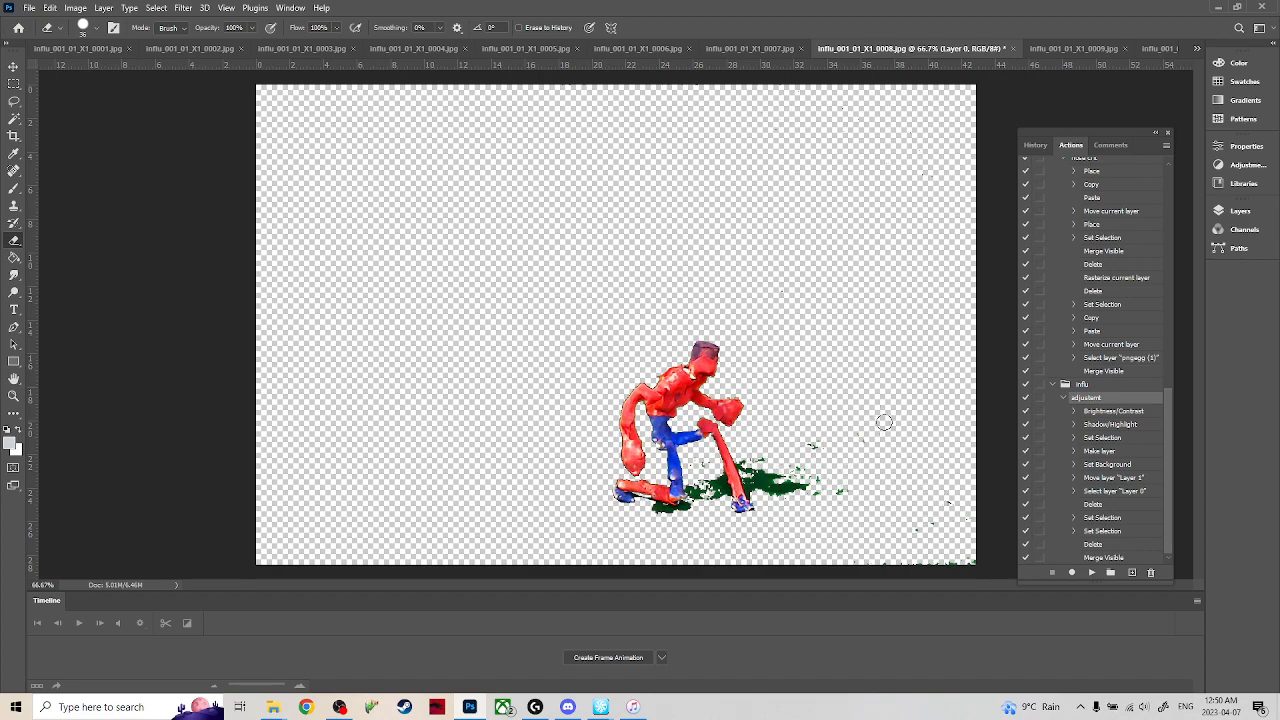
mouse_move(882, 474)
left_mouse_down()
mouse_move(857, 489)
mouse_move(793, 459)
mouse_move(814, 479)
mouse_move(855, 431)
left_mouse_up()
In frame 0009, clear the selection and erase the green wire behind the figure and the clamp remnant.
left_click(1034, 49)
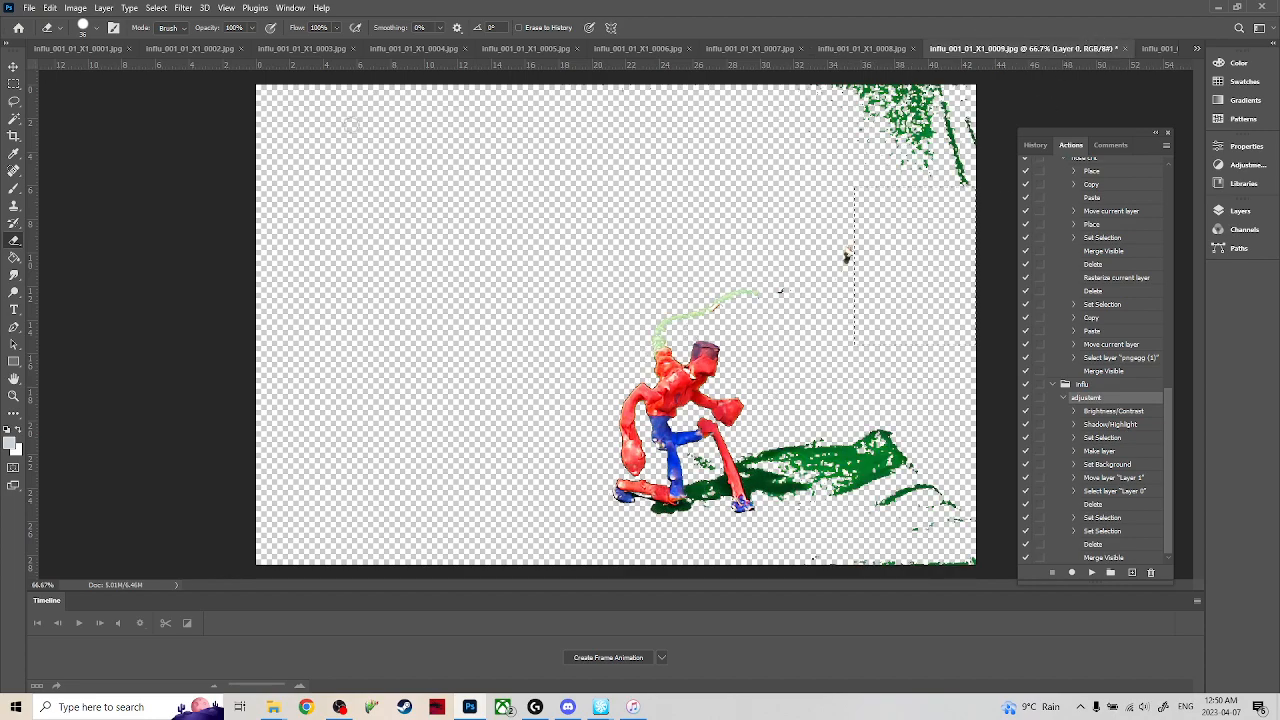
key("m")
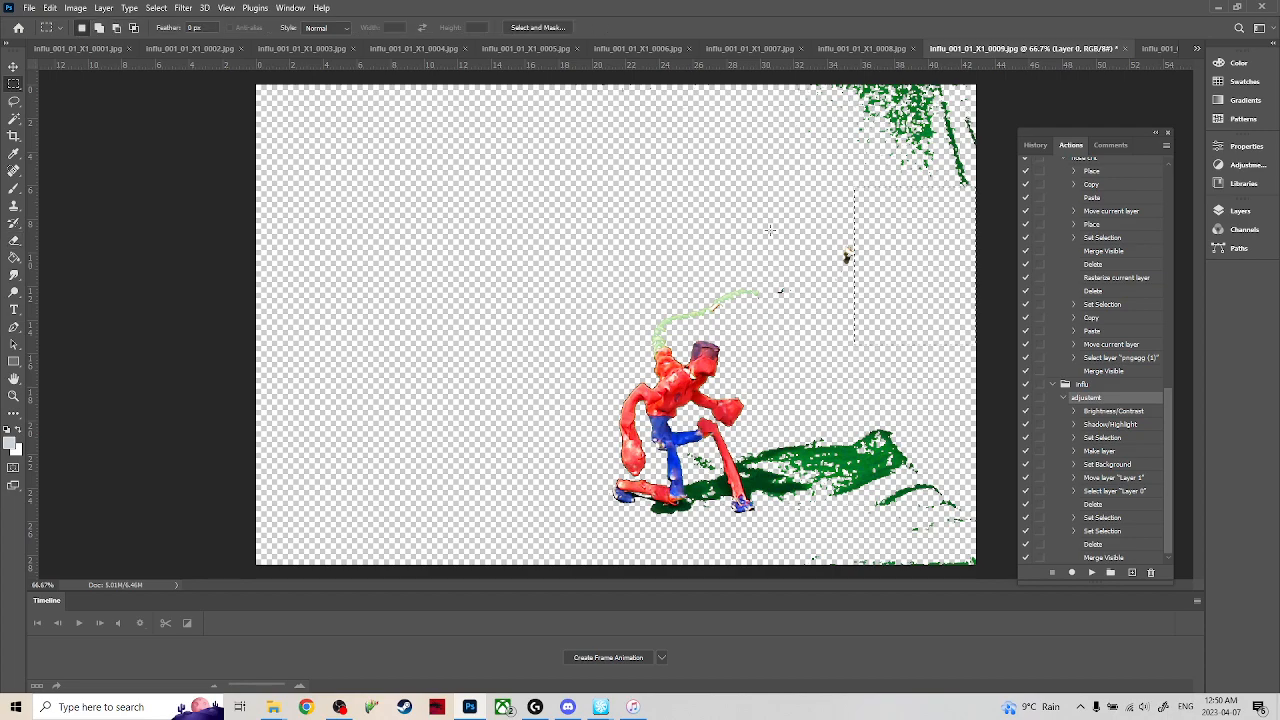
left_click(745, 248)
key("e")
mouse_move(759, 293)
left_mouse_down()
mouse_move(656, 339)
mouse_move(660, 358)
mouse_move(676, 349)
mouse_move(652, 373)
mouse_move(667, 326)
left_mouse_up()
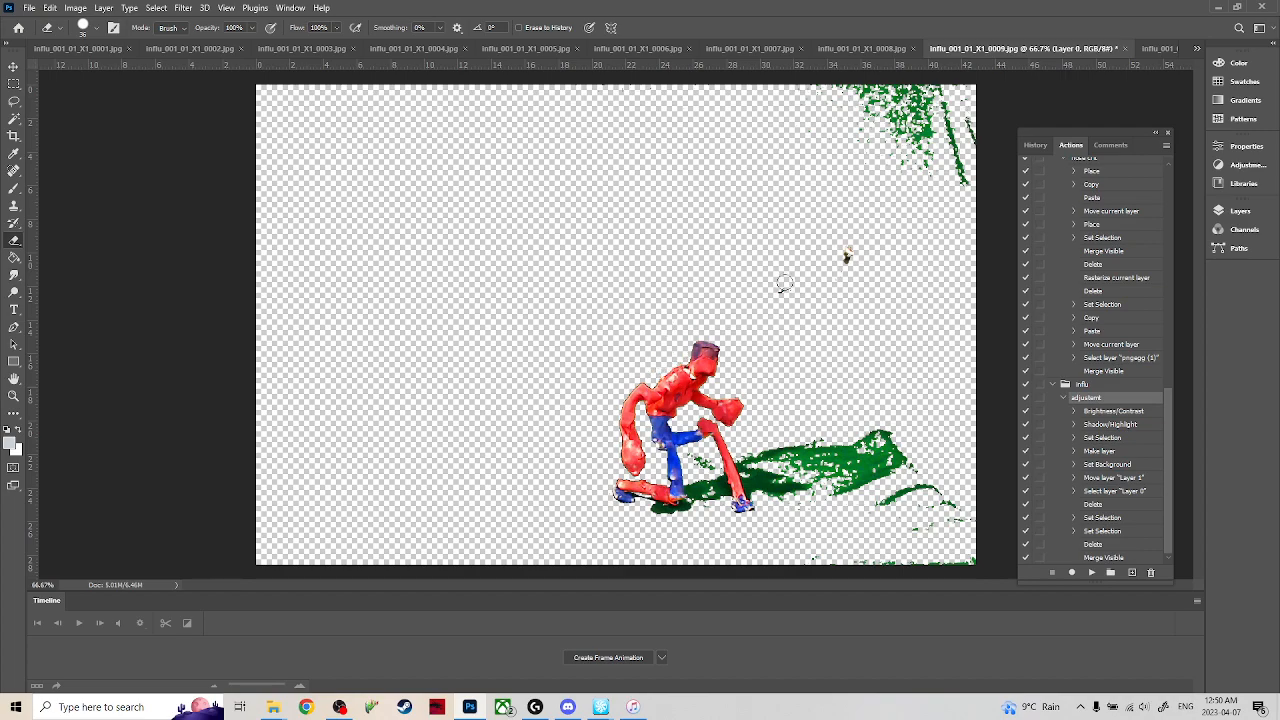
left_click(846, 257)
Erase the green patches in frame 0009's upper-right corner and the excess green shadow extending right of the figure.
mouse_move(905, 190)
left_mouse_down()
mouse_move(933, 133)
mouse_move(903, 152)
left_mouse_up()
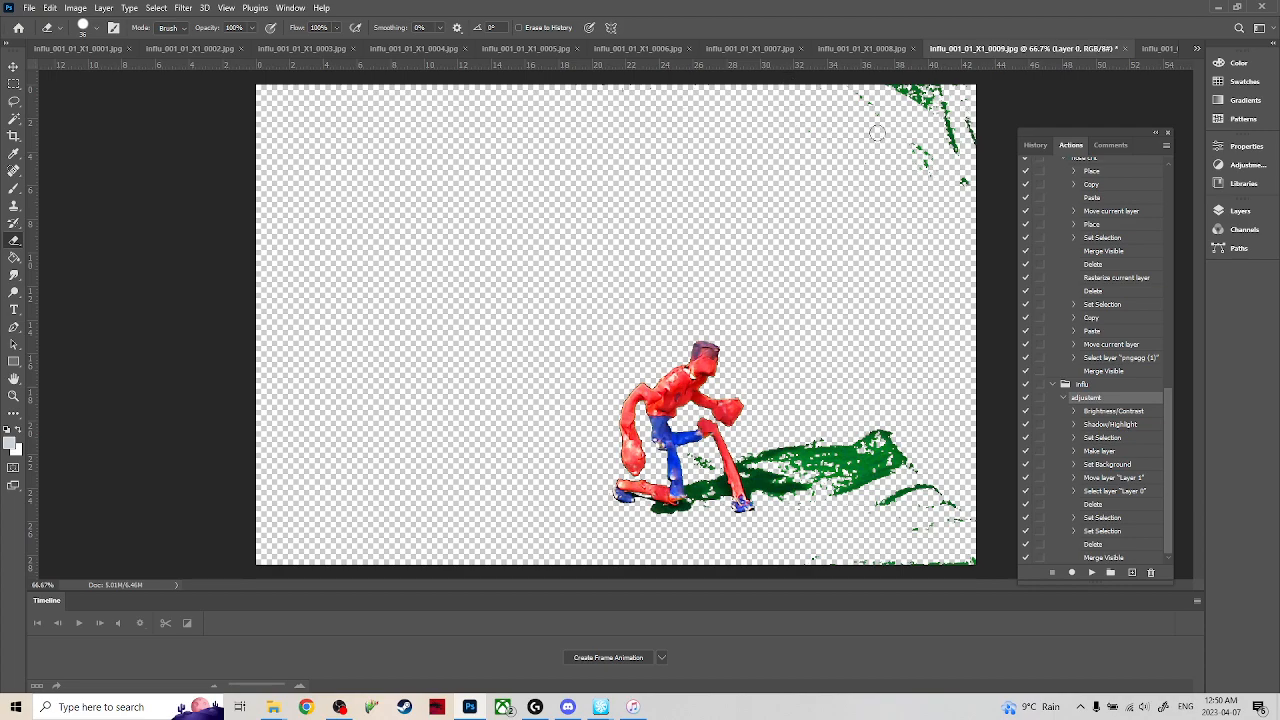
mouse_move(879, 107)
left_mouse_down()
mouse_move(931, 70)
mouse_move(940, 108)
mouse_move(924, 149)
left_mouse_up()
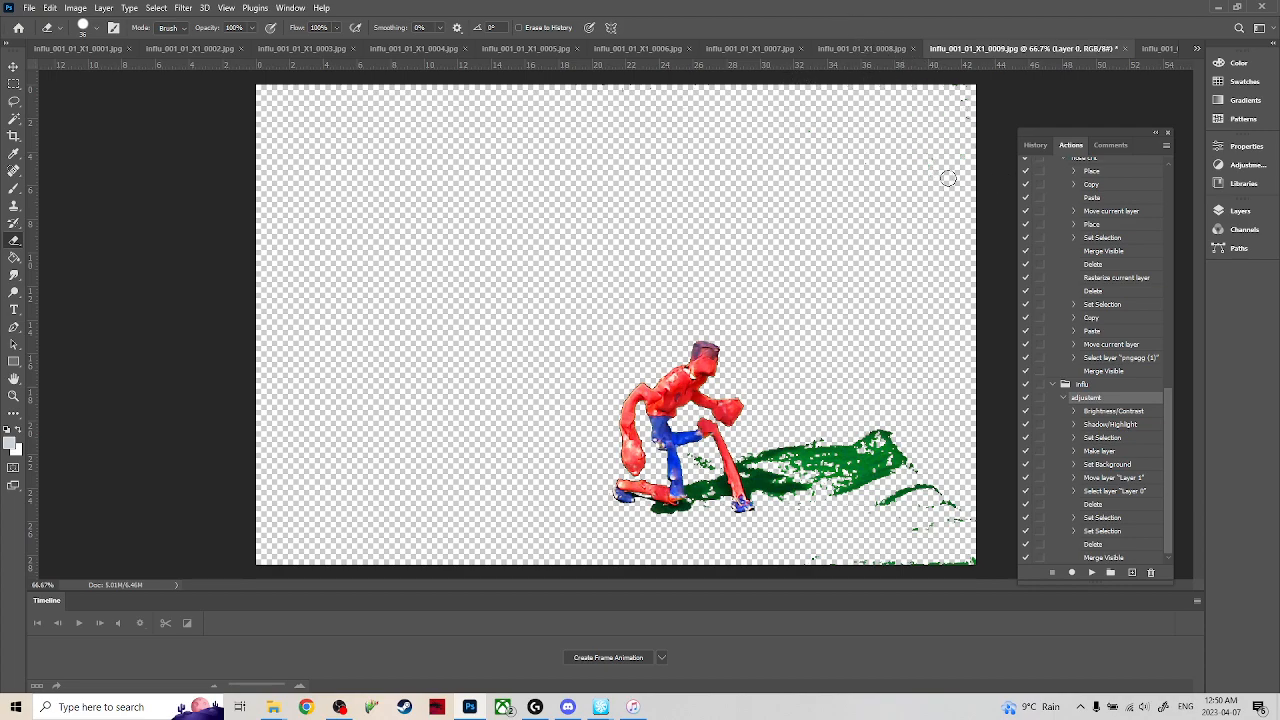
left_click_drag(961, 87, 973, 151)
mouse_move(778, 462)
left_mouse_down()
mouse_move(858, 489)
mouse_move(795, 462)
mouse_move(875, 468)
mouse_move(876, 435)
mouse_move(885, 510)
mouse_move(817, 564)
mouse_move(893, 575)
mouse_move(967, 519)
mouse_move(946, 460)
mouse_move(910, 496)
left_mouse_up()
mouse_move(845, 458)
left_mouse_down()
mouse_move(695, 472)
mouse_move(702, 457)
left_mouse_up()
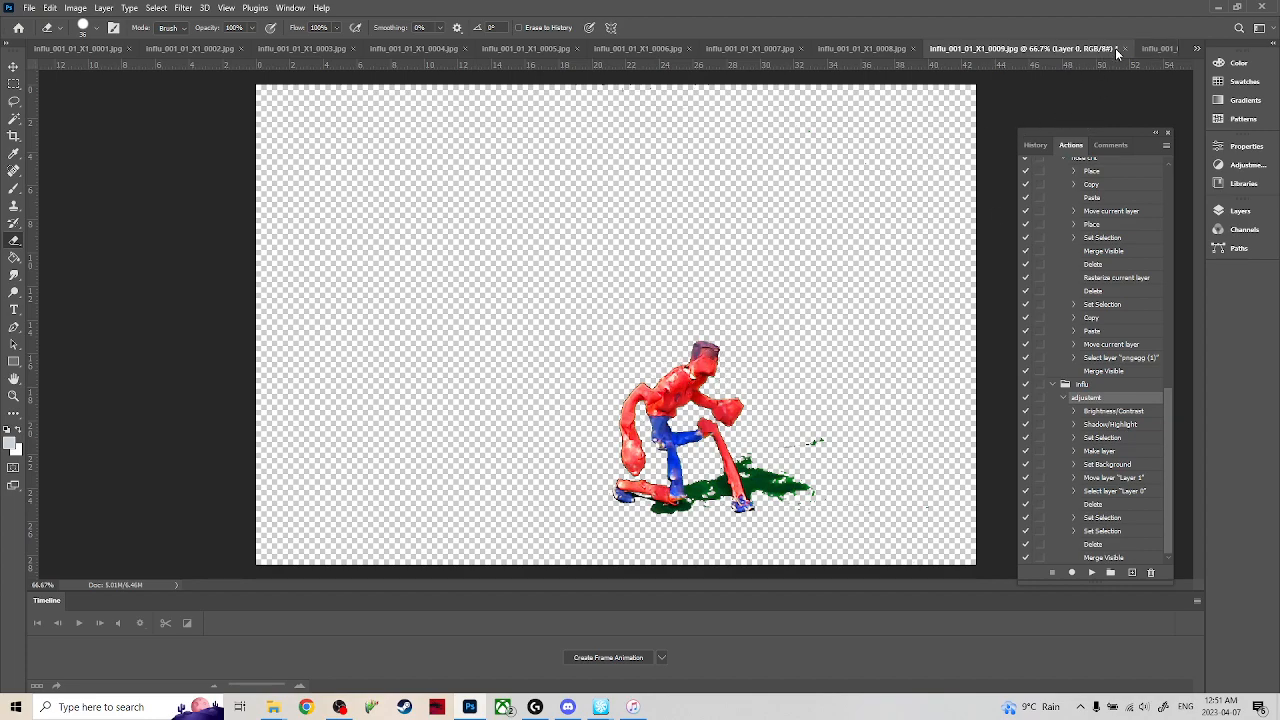
In frame 0010, clear the selection and erase the green wire, clamp remnant, upper-right green patches and excess green shadow.
left_click(1159, 49)
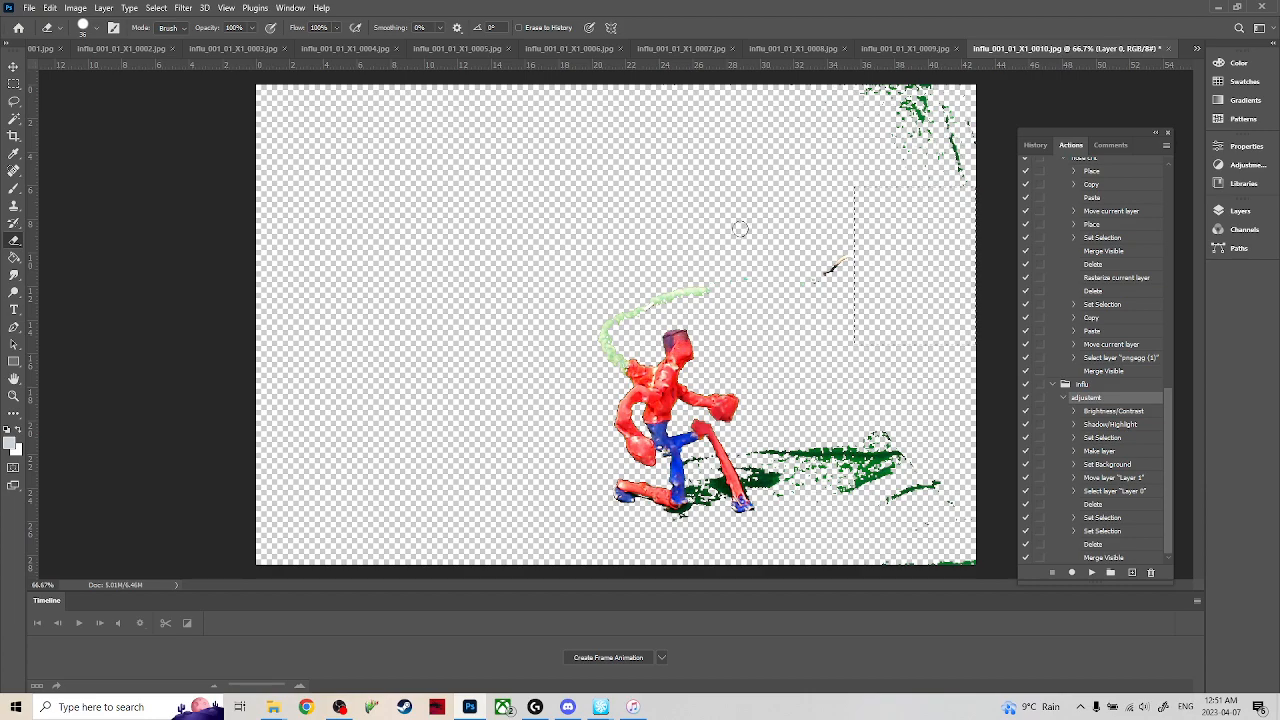
key("m")
key("e")
mouse_move(715, 290)
left_mouse_down()
mouse_move(667, 293)
mouse_move(608, 340)
mouse_move(620, 362)
mouse_move(648, 369)
mouse_move(645, 305)
mouse_move(846, 237)
left_mouse_up()
mouse_move(890, 76)
left_mouse_down()
mouse_move(936, 93)
mouse_move(851, 72)
mouse_move(880, 88)
left_mouse_up()
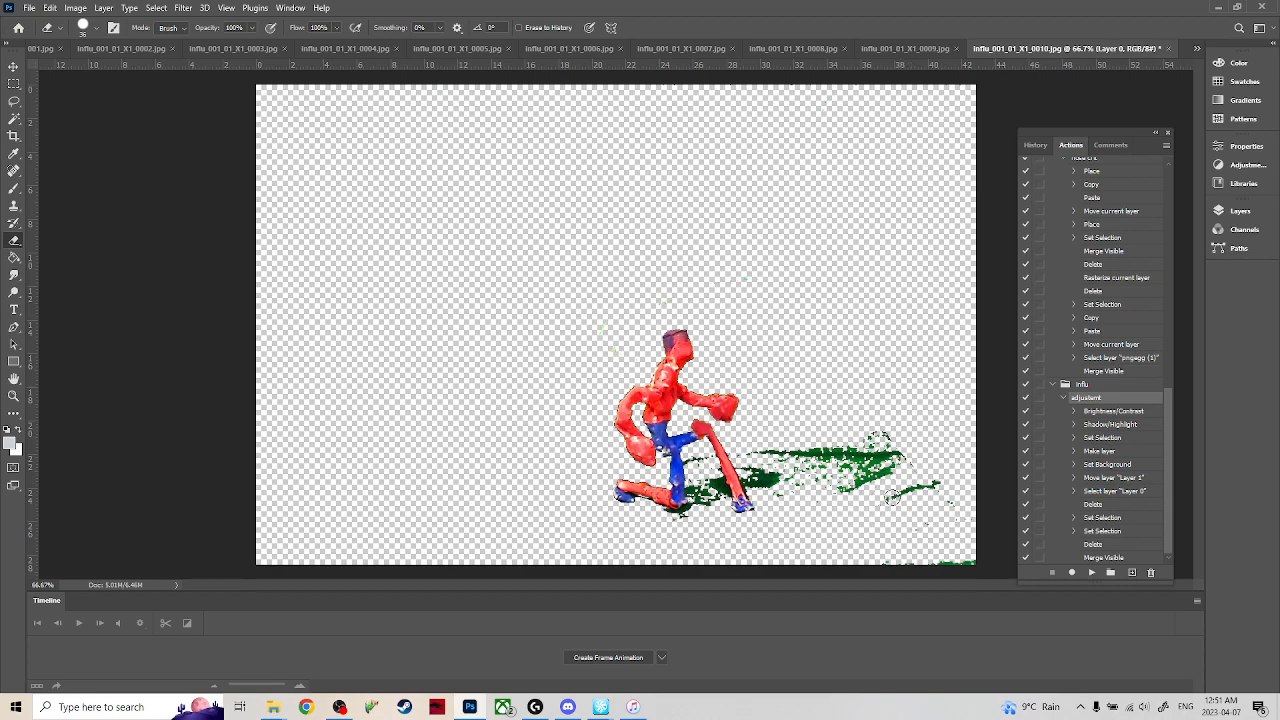
mouse_move(915, 480)
left_mouse_down()
mouse_move(873, 511)
mouse_move(919, 512)
mouse_move(896, 484)
mouse_move(892, 511)
mouse_move(879, 508)
mouse_move(857, 419)
mouse_move(904, 405)
mouse_move(912, 455)
mouse_move(893, 507)
mouse_move(919, 549)
mouse_move(923, 536)
mouse_move(963, 577)
mouse_move(941, 583)
mouse_move(980, 559)
mouse_move(904, 565)
mouse_move(875, 485)
mouse_move(838, 478)
mouse_move(812, 430)
mouse_move(784, 450)
mouse_move(706, 464)
mouse_move(775, 454)
mouse_move(777, 494)
left_mouse_up()
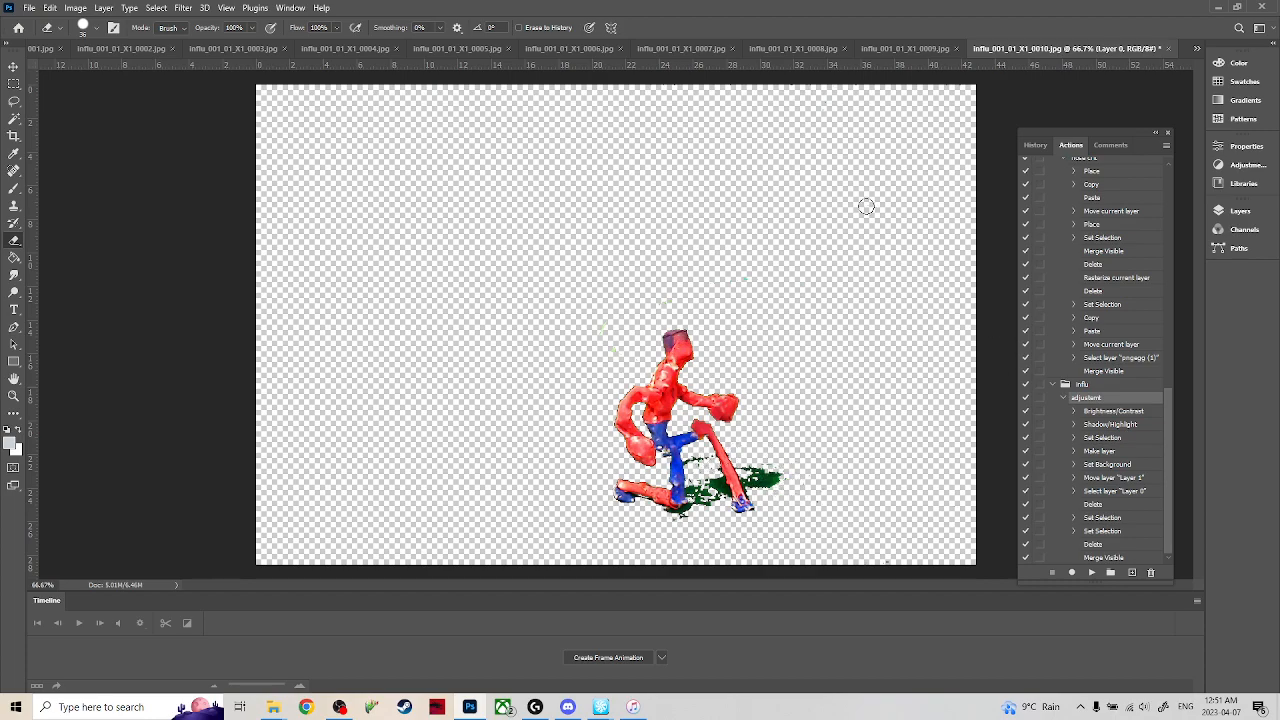
Switch to frame 0011, clear the selection and erase the green patches in the image's upper-right corner and the clamp remnant.
left_click(1196, 48)
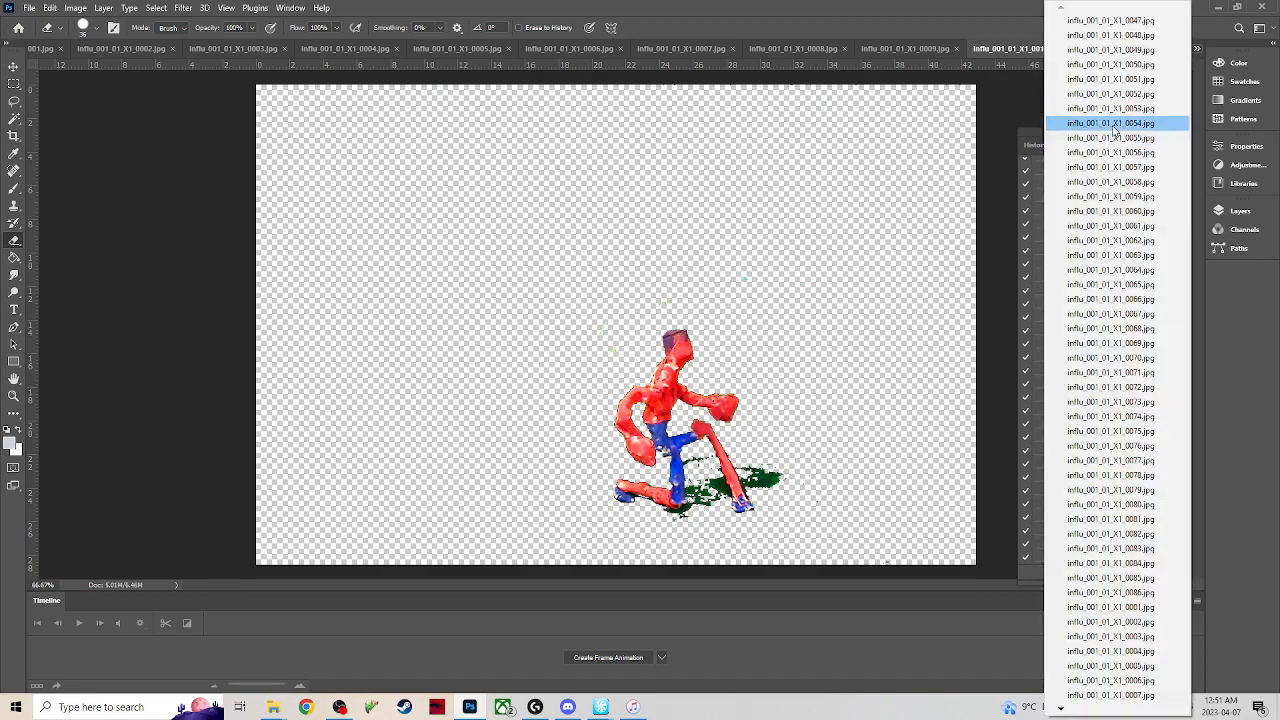
left_click(981, 115)
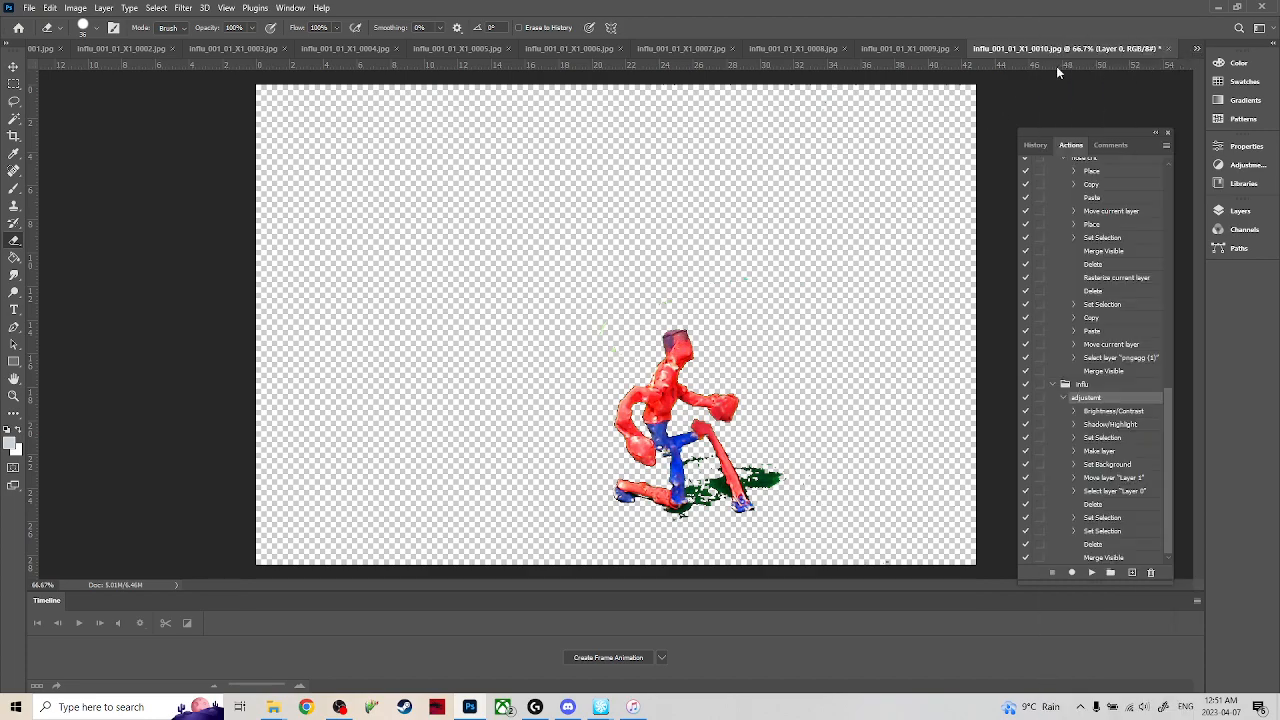
left_click(1198, 49)
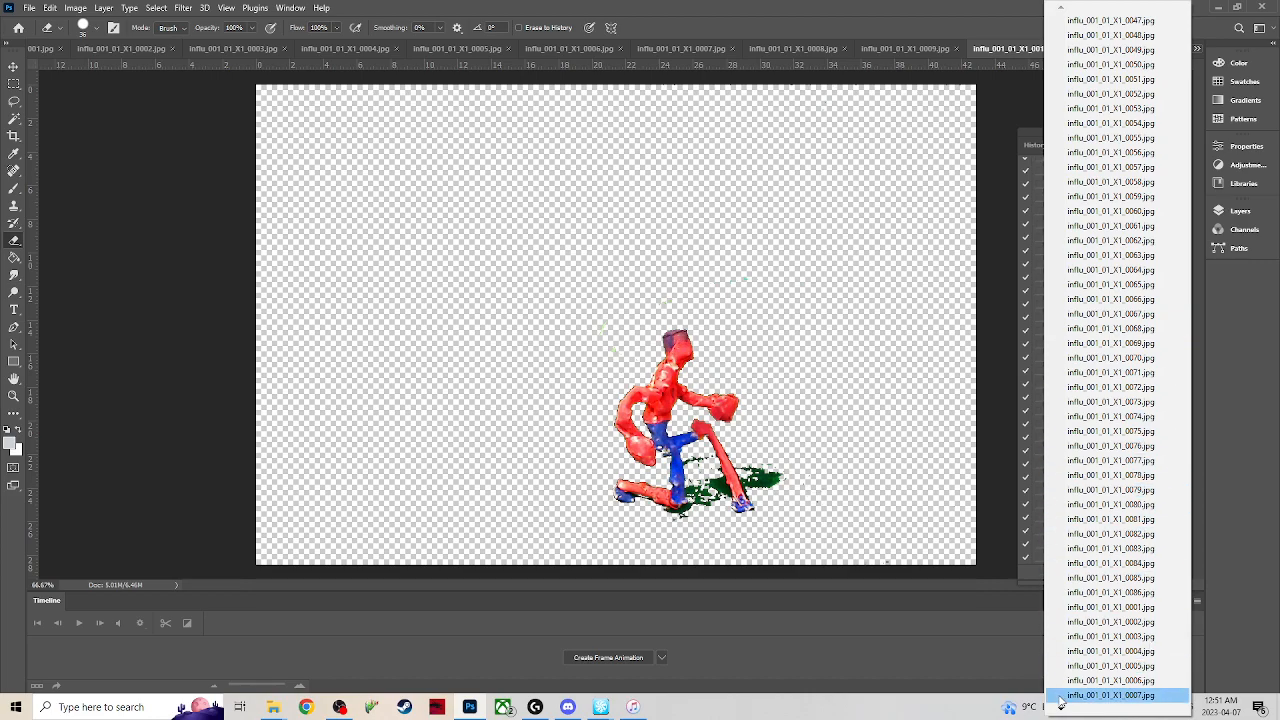
mouse_move(1059, 714)
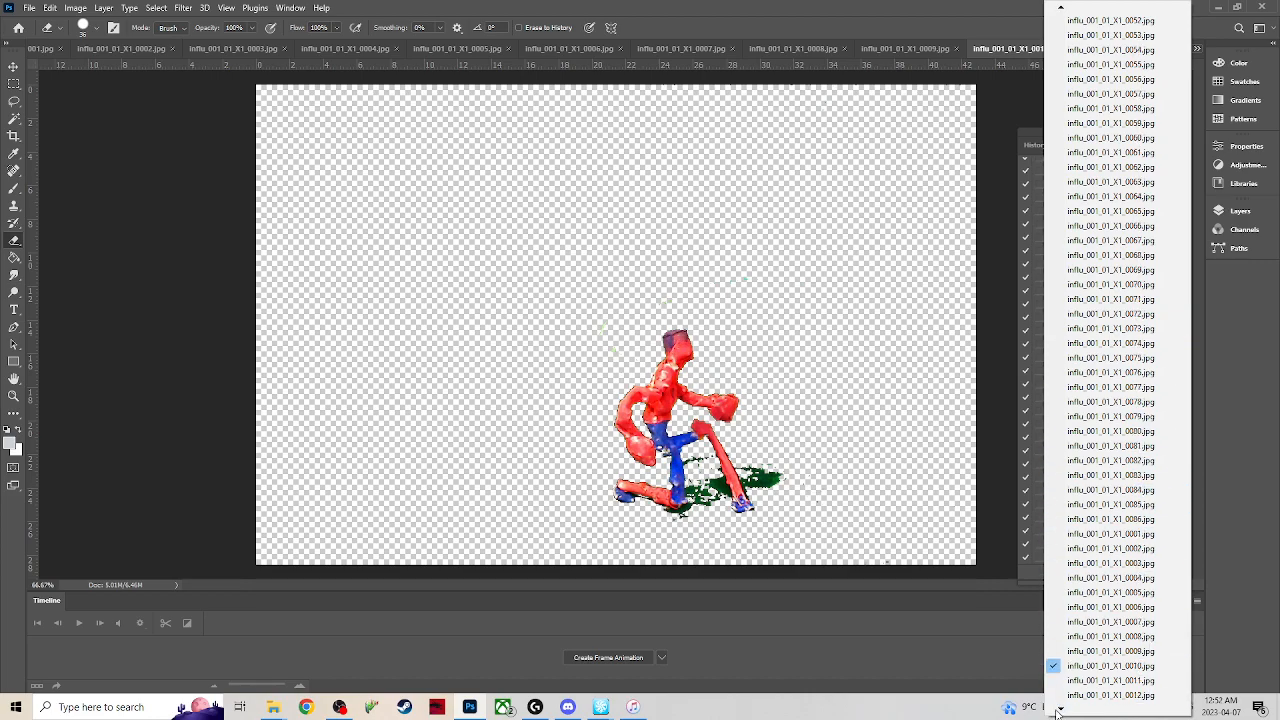
left_click(1090, 592)
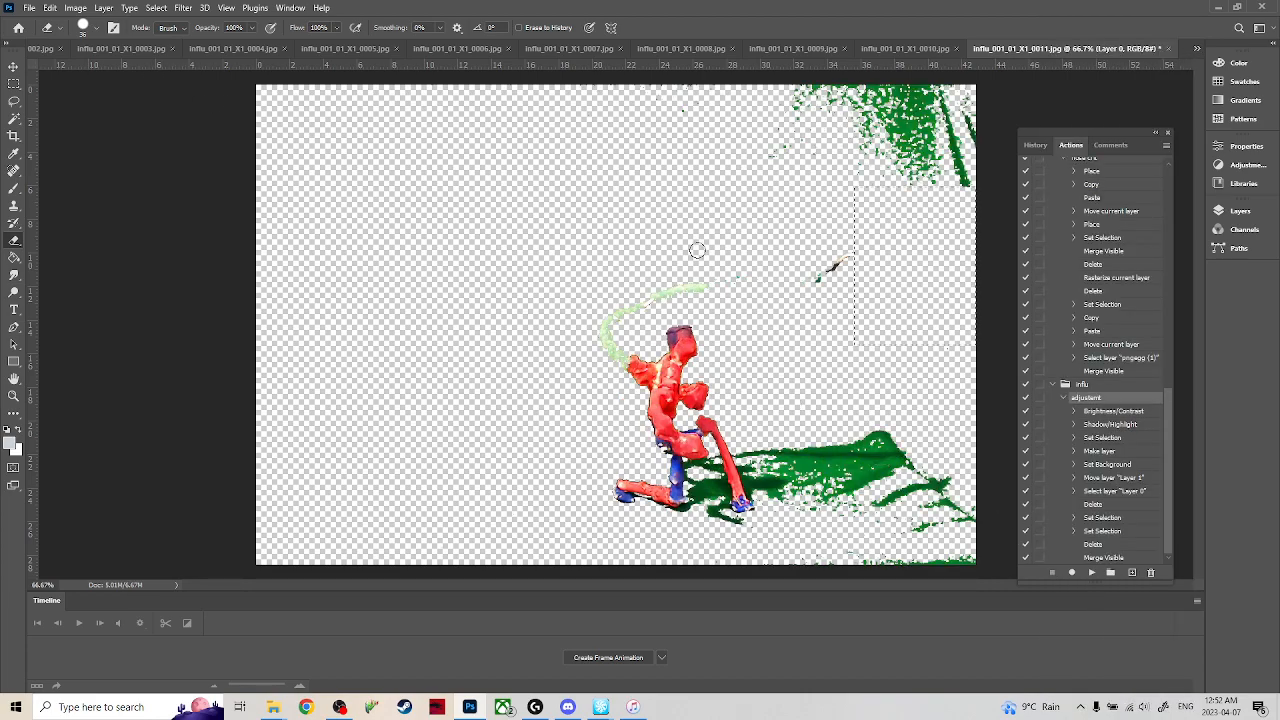
key("m")
key("e")
mouse_move(830, 100)
left_mouse_down()
mouse_move(895, 130)
mouse_move(935, 105)
mouse_move(968, 165)
mouse_move(968, 140)
left_mouse_up()
mouse_move(847, 253)
left_mouse_down()
mouse_move(827, 276)
mouse_move(871, 110)
mouse_move(873, 130)
mouse_move(870, 104)
mouse_move(795, 72)
mouse_move(835, 90)
left_mouse_up()
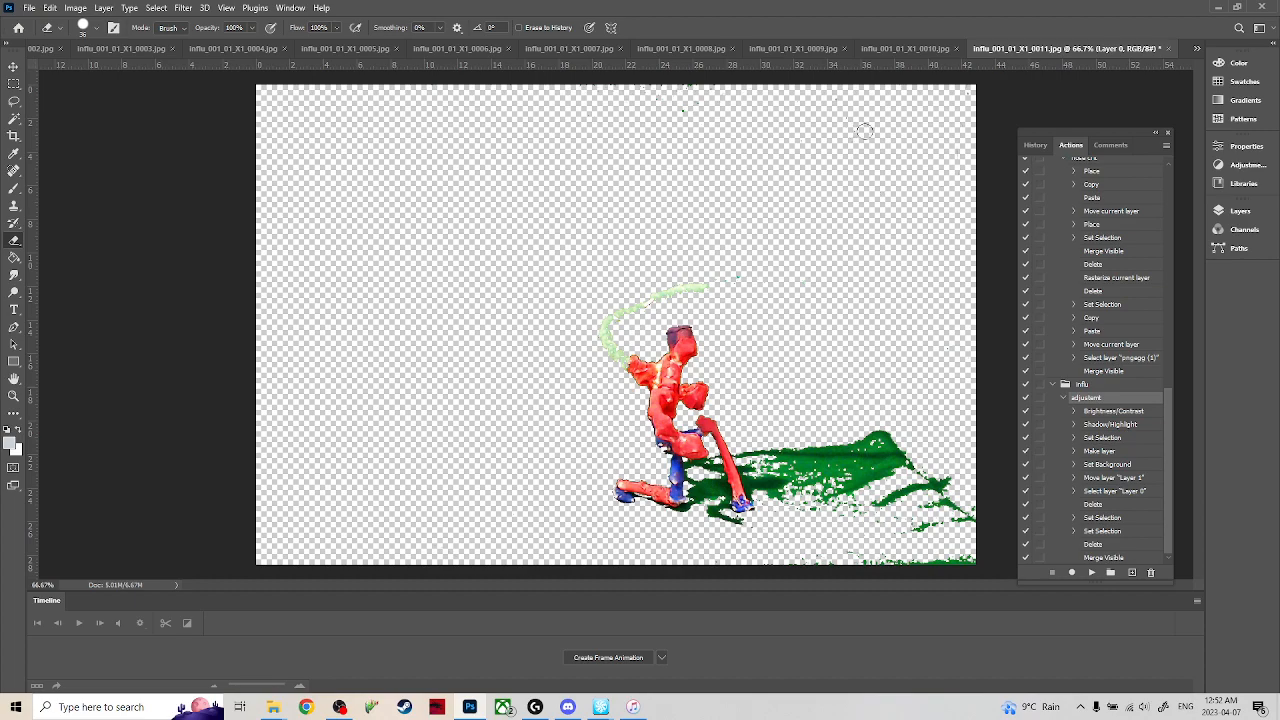
Erase the specks along frame 0011's upper edge, the green wire behind the figure and the excess green shadow.
mouse_move(734, 110)
left_mouse_down()
mouse_move(677, 106)
mouse_move(677, 94)
left_mouse_up()
mouse_move(734, 274)
left_mouse_down()
mouse_move(662, 293)
mouse_move(608, 335)
mouse_move(622, 368)
mouse_move(606, 330)
mouse_move(633, 385)
mouse_move(646, 362)
left_mouse_up()
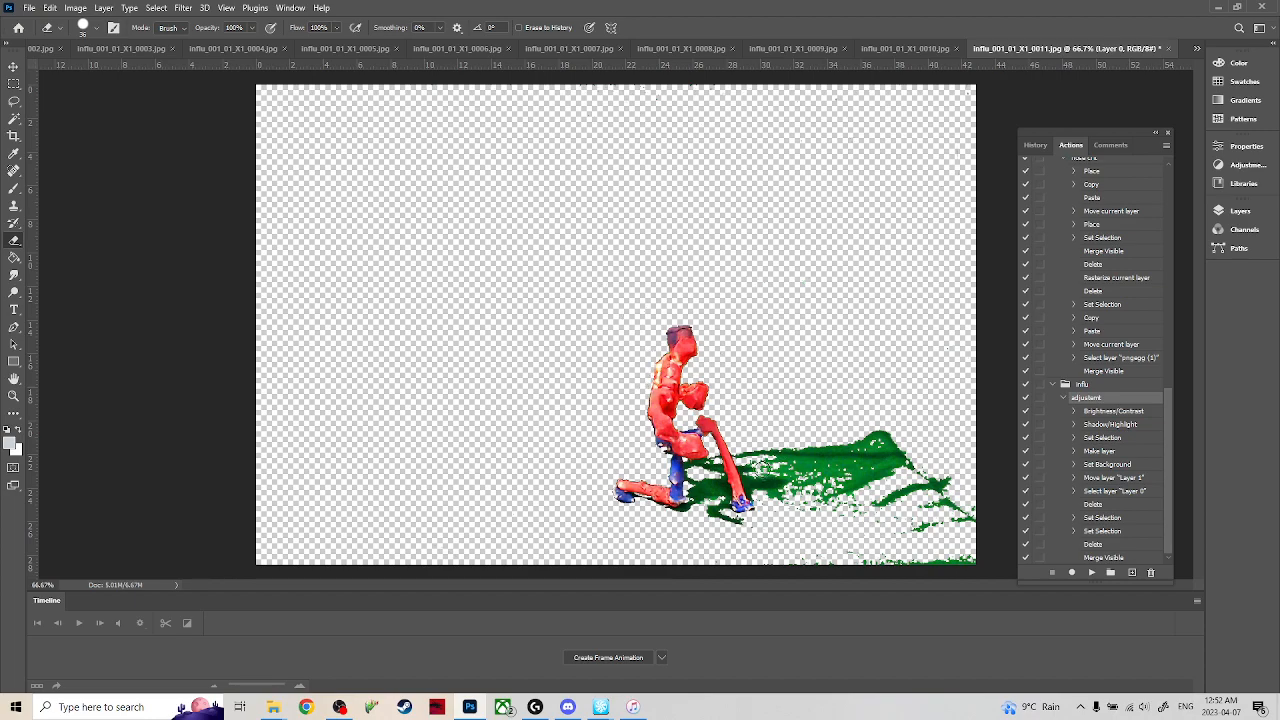
mouse_move(741, 447)
left_mouse_down()
mouse_move(790, 471)
mouse_move(773, 502)
mouse_move(802, 493)
mouse_move(802, 459)
mouse_move(831, 472)
mouse_move(831, 541)
mouse_move(871, 496)
mouse_move(856, 434)
mouse_move(840, 425)
mouse_move(889, 523)
mouse_move(913, 523)
mouse_move(901, 508)
mouse_move(838, 569)
mouse_move(882, 553)
mouse_move(988, 563)
mouse_move(958, 568)
mouse_move(927, 457)
mouse_move(960, 528)
mouse_move(964, 491)
left_mouse_up()
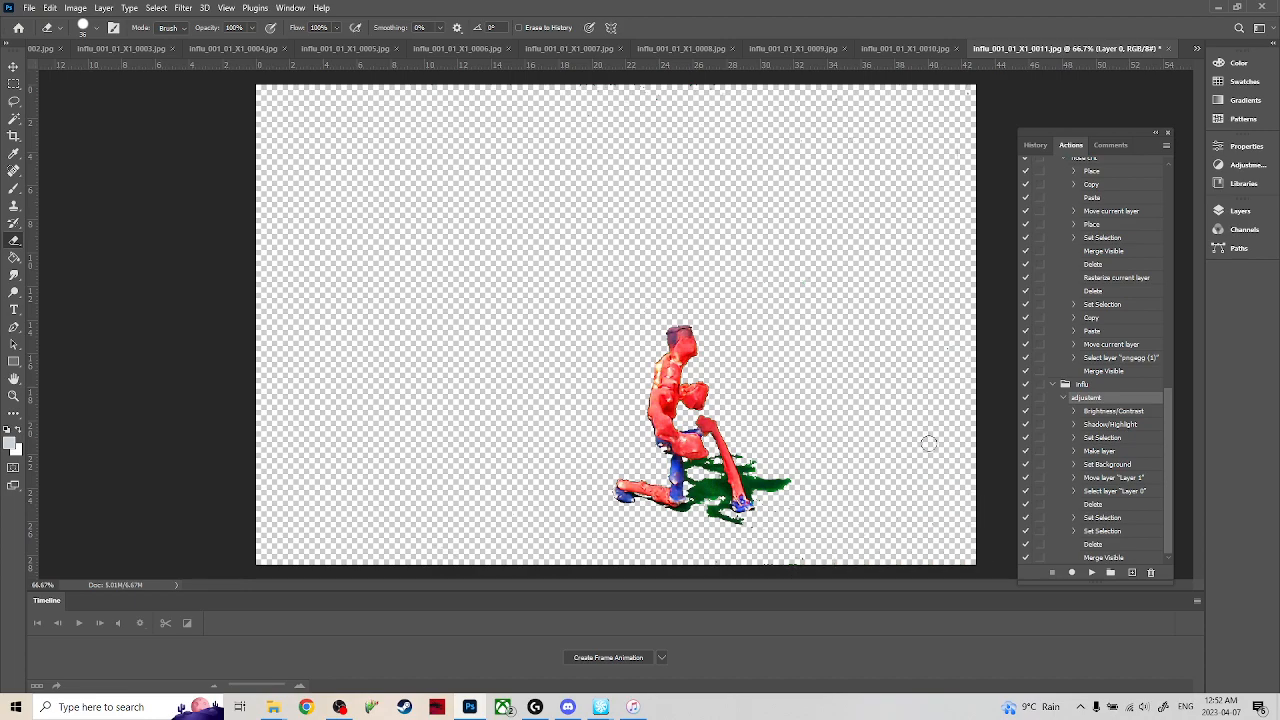
Switch to frame 0012, clear the selection and erase the green wire attached to the figure's back.
left_click(1195, 47)
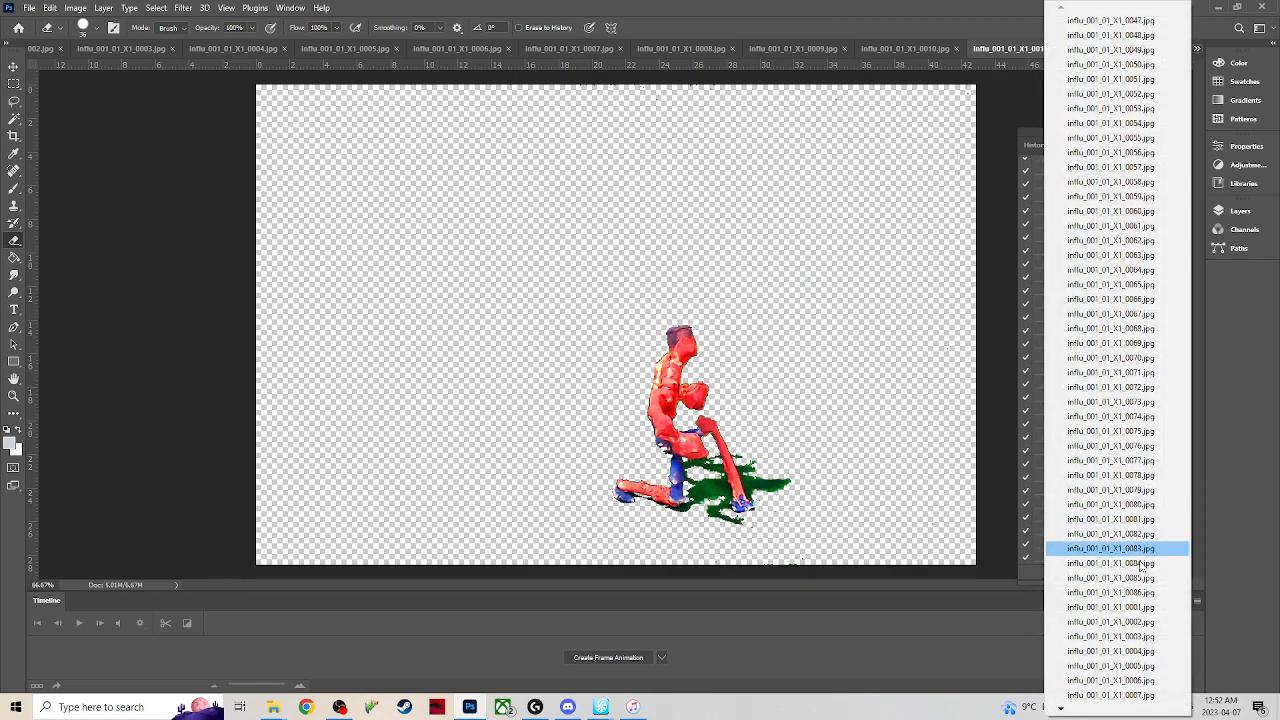
mouse_move(1061, 713)
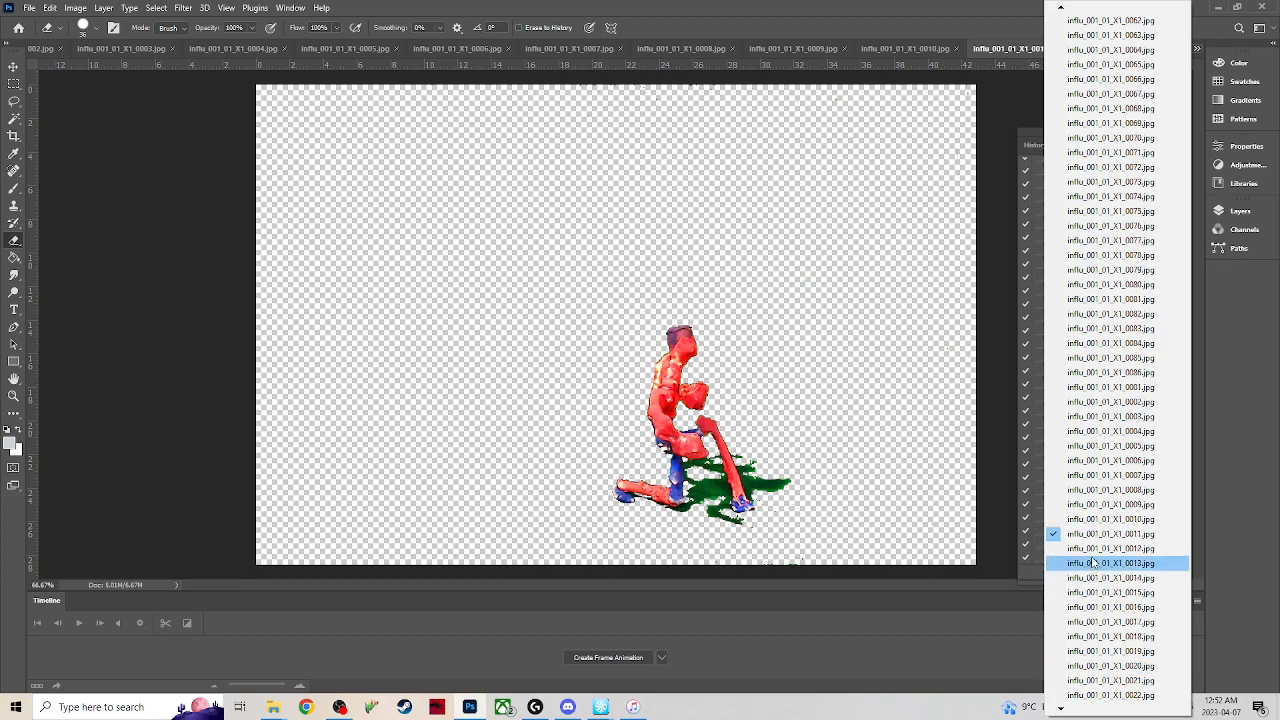
left_click(1060, 563)
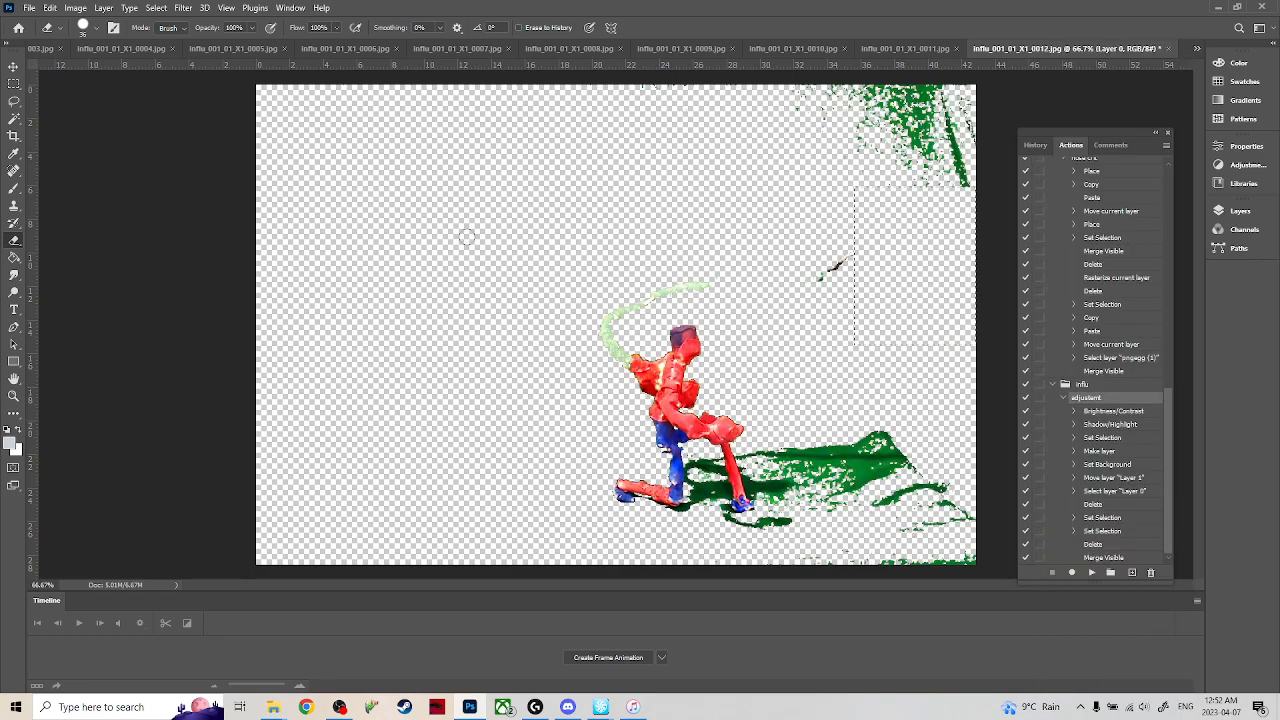
key("m")
key("e")
mouse_move(711, 285)
left_mouse_down()
mouse_move(617, 318)
mouse_move(605, 345)
mouse_move(641, 358)
left_mouse_up()
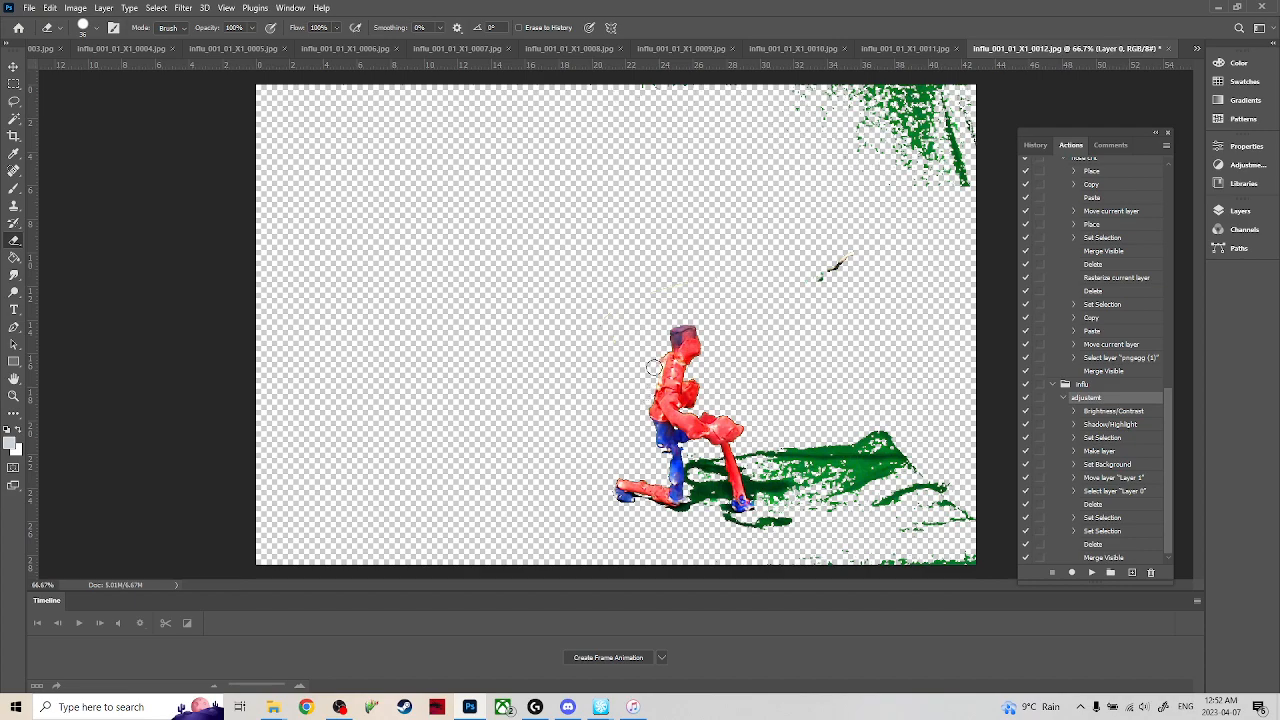
In frame 0012, erase the green patches in the image's upper-right corner, the clamp remnant and the excess green shadow.
mouse_move(858, 165)
left_mouse_down()
mouse_move(884, 185)
mouse_move(870, 130)
mouse_move(914, 79)
mouse_move(931, 190)
mouse_move(917, 191)
mouse_move(957, 143)
mouse_move(951, 85)
left_mouse_up()
left_click_drag(840, 262, 831, 269)
mouse_move(850, 455)
left_mouse_down()
mouse_move(877, 395)
mouse_move(895, 570)
mouse_move(848, 520)
mouse_move(825, 455)
mouse_move(812, 495)
mouse_move(769, 455)
mouse_move(747, 455)
mouse_move(815, 446)
mouse_move(770, 472)
mouse_move(802, 477)
mouse_move(762, 500)
mouse_move(935, 490)
mouse_move(933, 578)
mouse_move(975, 511)
left_mouse_up()
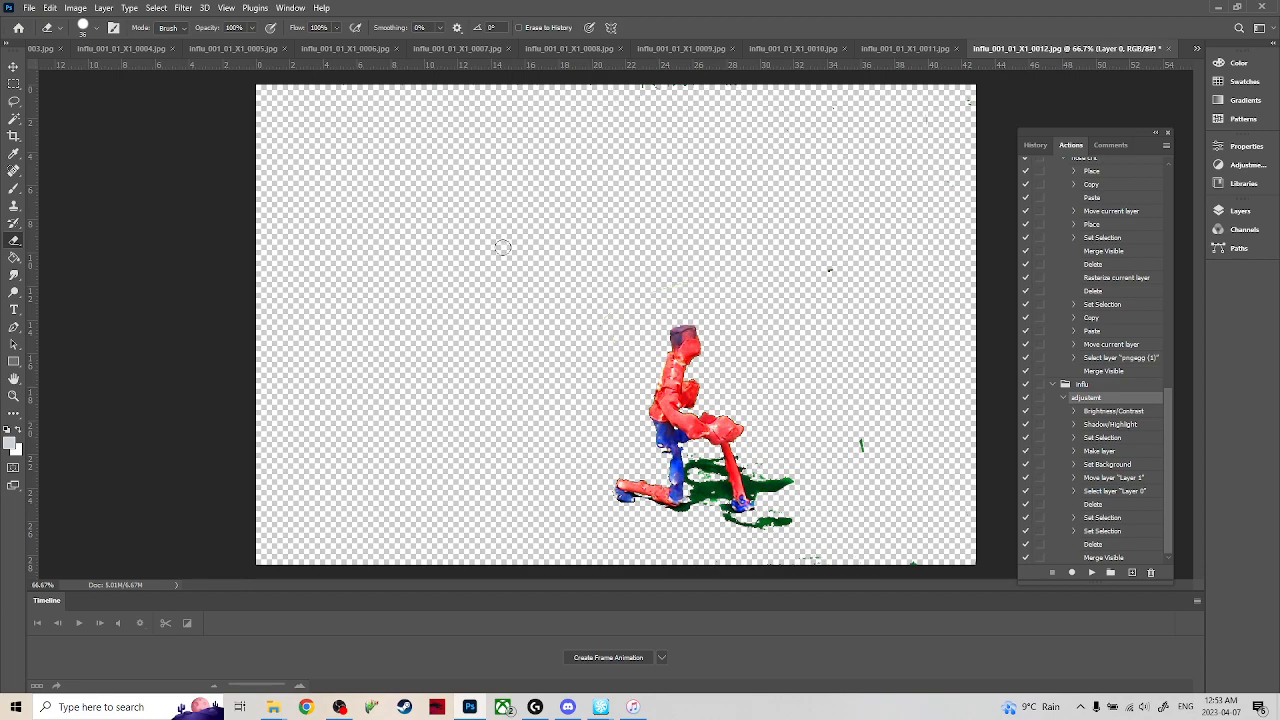
left_click_drag(858, 471, 926, 511)
Switch to frame 0047, clear the selection and erase the green wire, upper-right green patches and excess green shadow.
left_click(1194, 50)
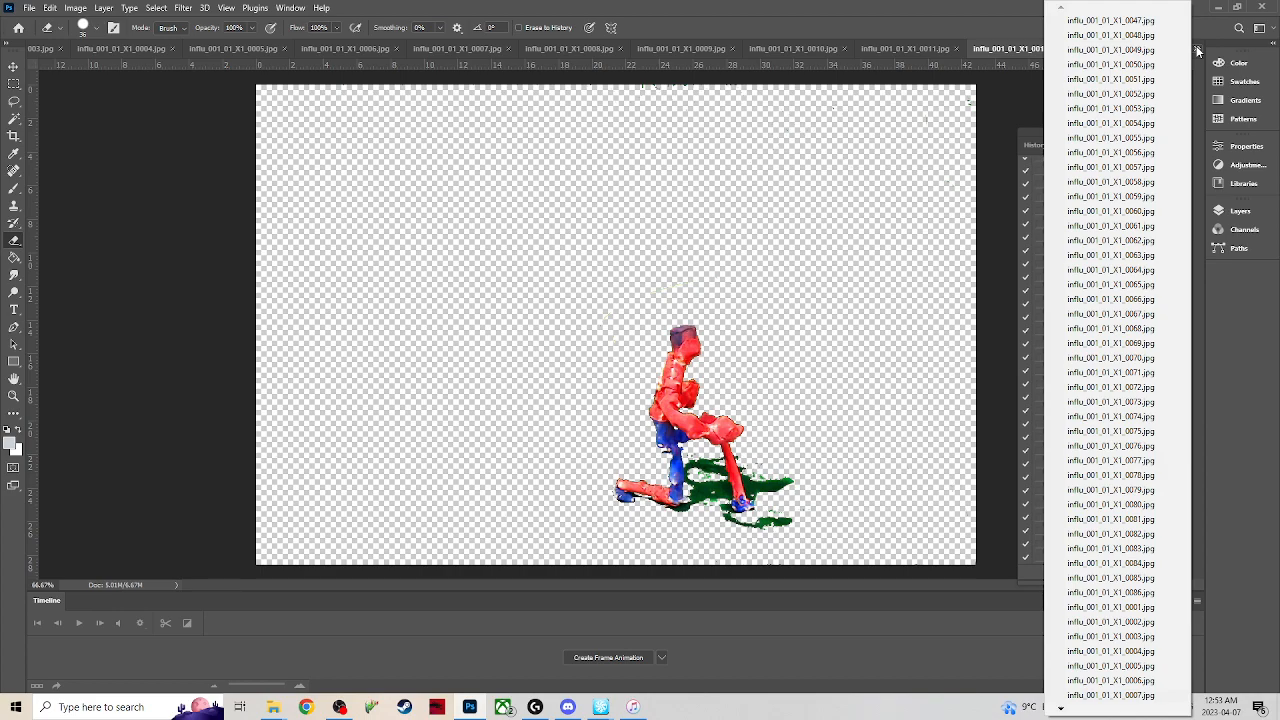
left_click(1157, 21)
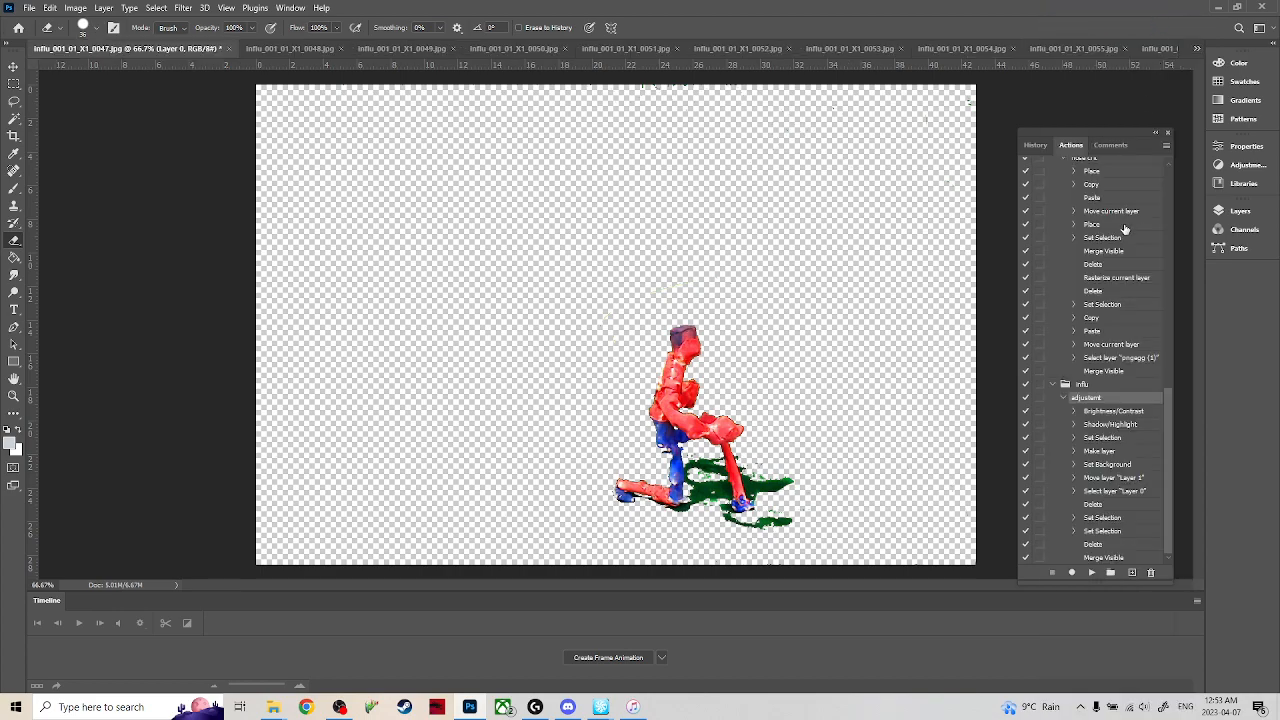
left_click(13, 84)
left_click(140, 170)
left_click(13, 241)
mouse_move(784, 368)
left_mouse_down()
mouse_move(778, 356)
mouse_move(755, 386)
mouse_move(810, 326)
mouse_move(903, 105)
mouse_move(858, 70)
left_mouse_up()
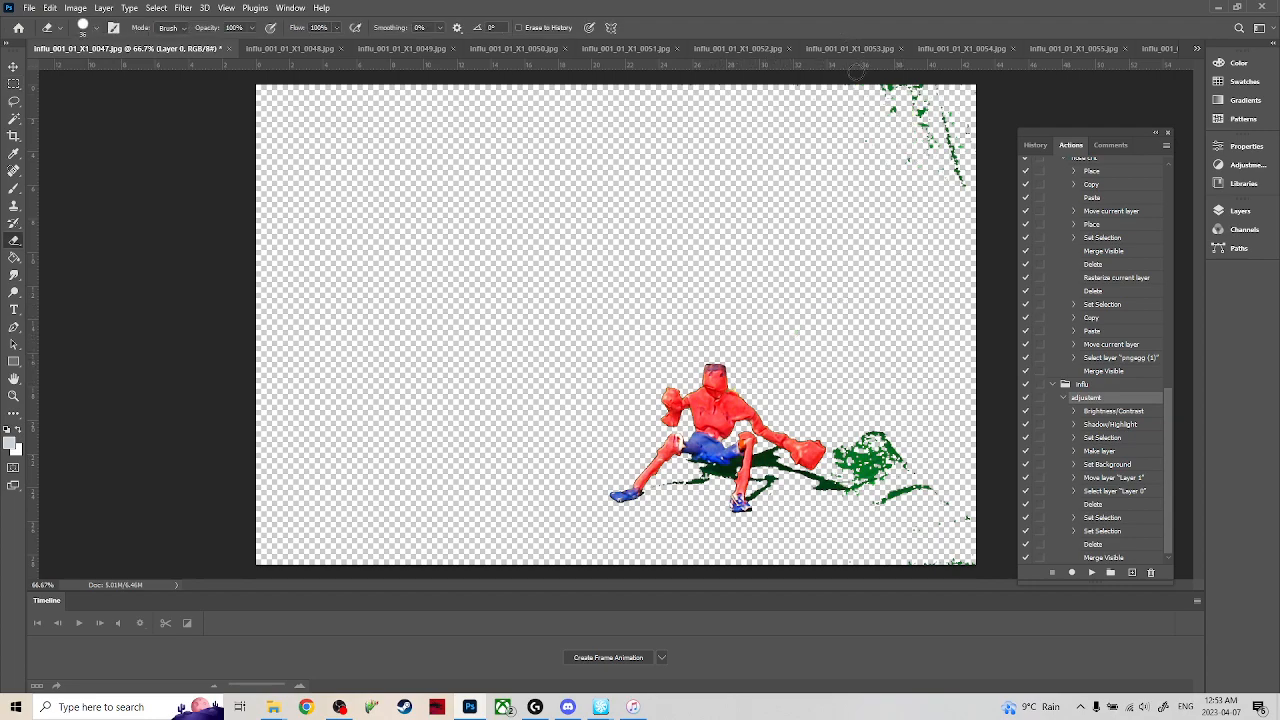
mouse_move(888, 168)
left_mouse_down()
mouse_move(916, 184)
mouse_move(930, 104)
mouse_move(969, 200)
left_mouse_up()
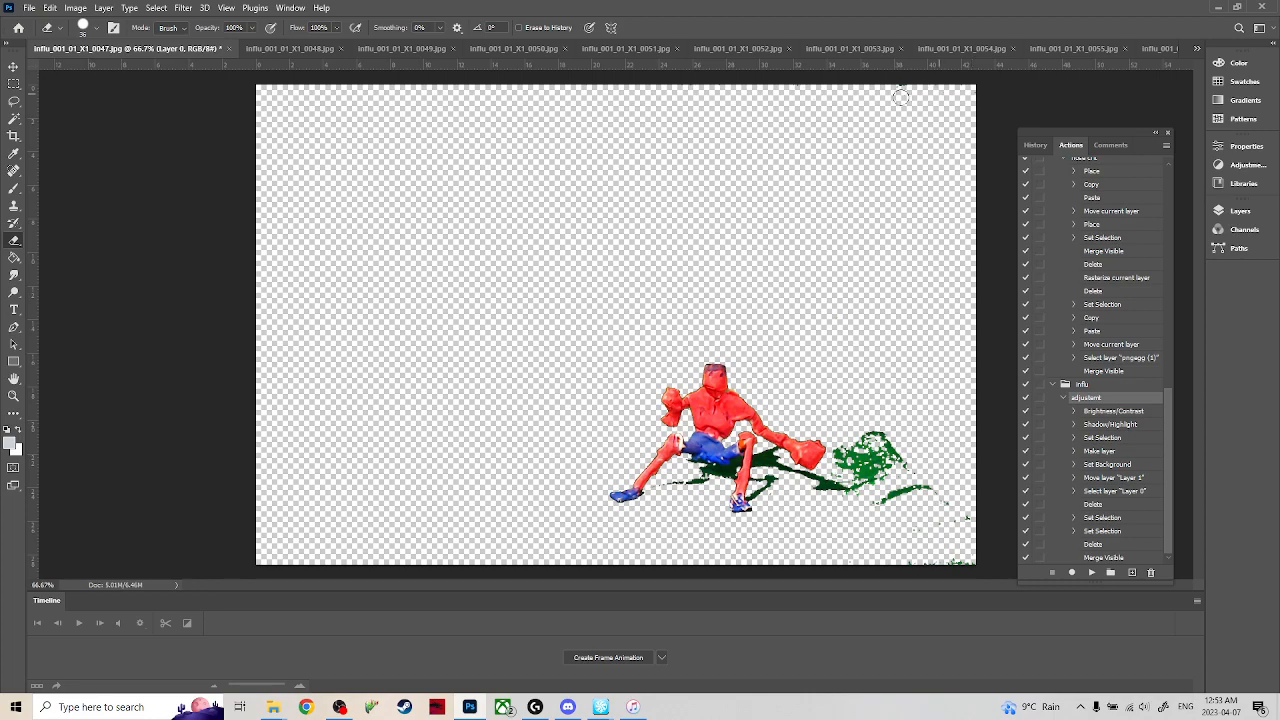
mouse_move(856, 455)
left_mouse_down()
mouse_move(858, 494)
mouse_move(865, 456)
mouse_move(873, 504)
mouse_move(897, 447)
mouse_move(922, 515)
mouse_move(935, 502)
mouse_move(951, 559)
mouse_move(918, 571)
mouse_move(957, 529)
left_mouse_up()
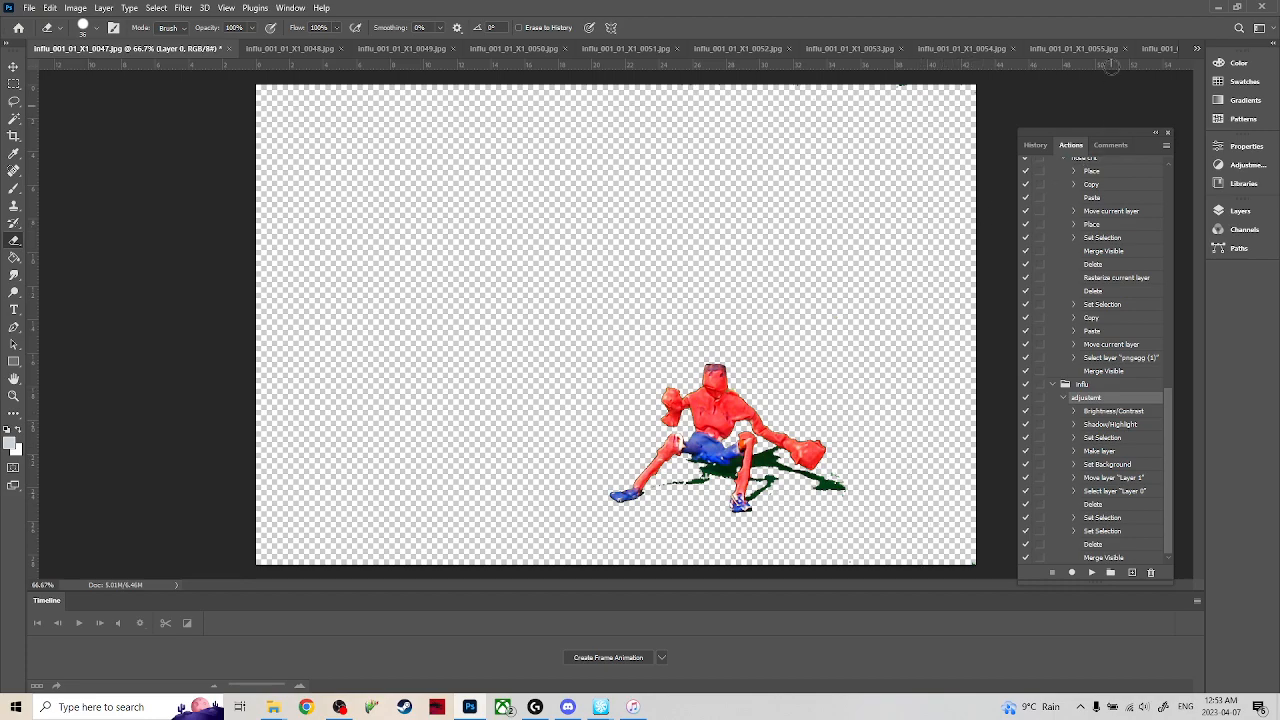
Switch to frame 0048, clear the selection and erase the green wire, excess green shadow and upper-right green patches.
key("ctrl+Tab")
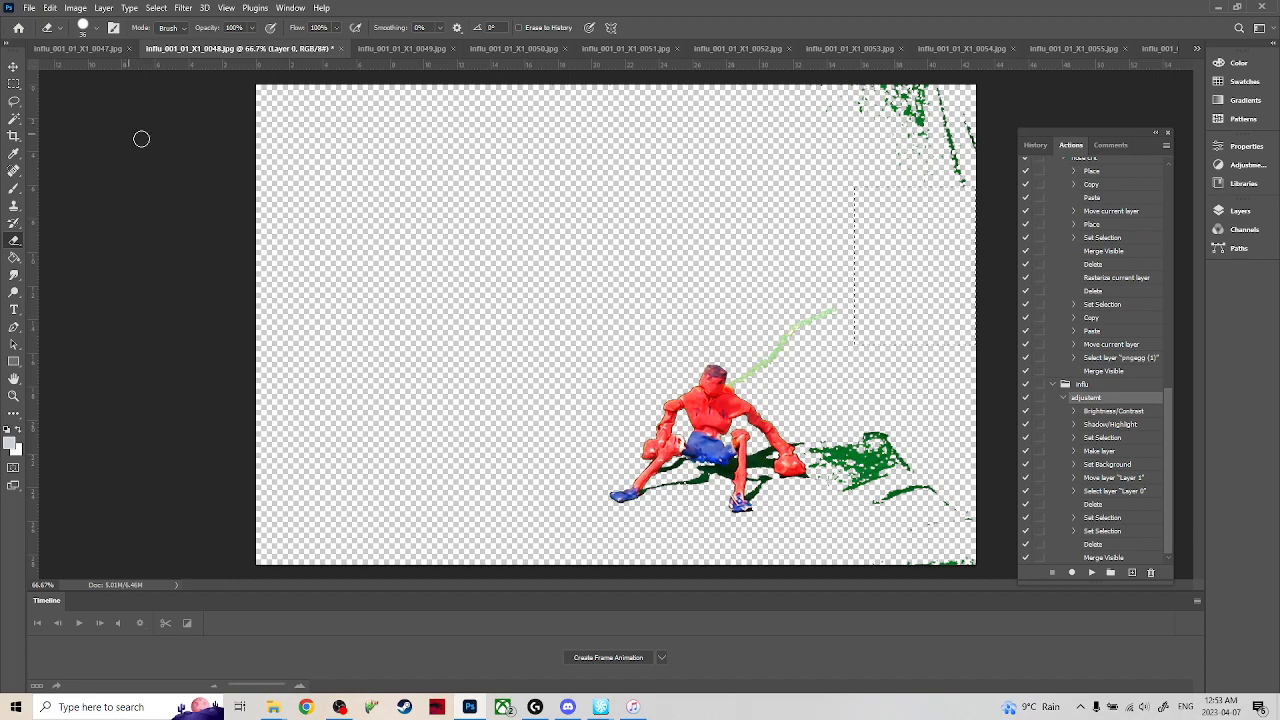
key("m")
left_click(696, 251)
key("e")
mouse_move(835, 317)
left_mouse_down()
mouse_move(794, 351)
mouse_move(805, 321)
mouse_move(736, 376)
left_mouse_up()
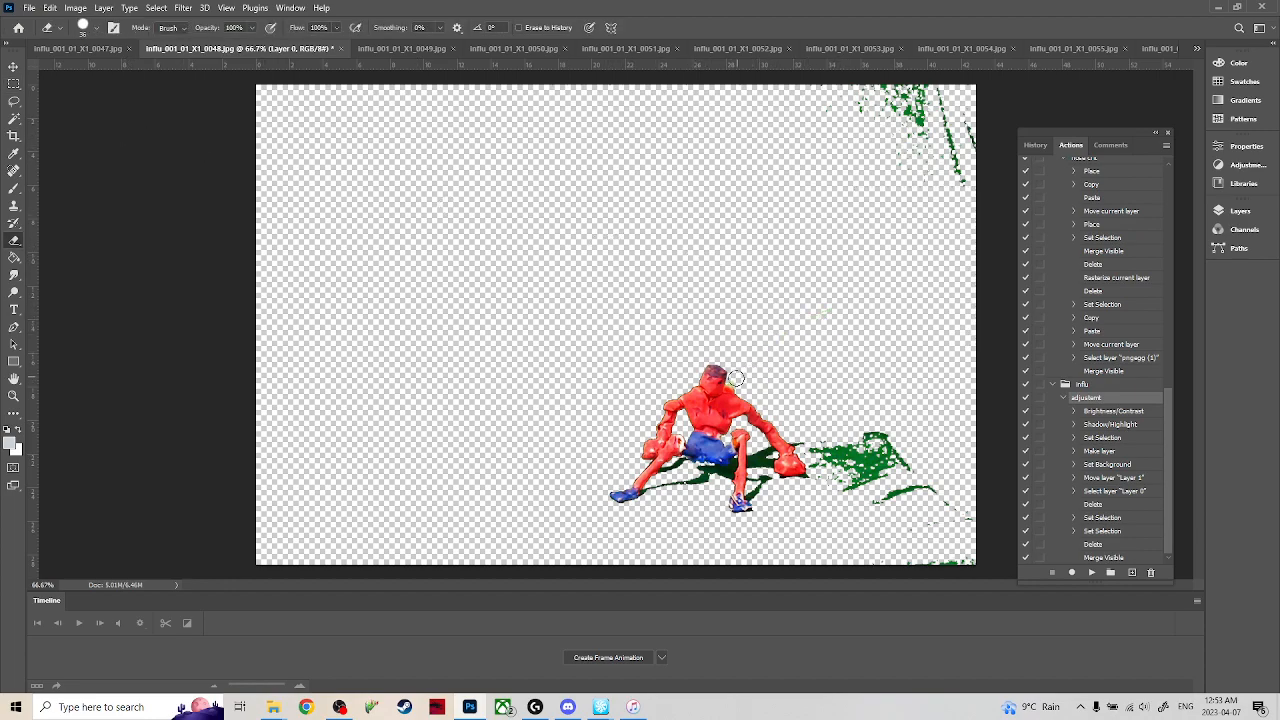
mouse_move(907, 425)
left_mouse_down()
mouse_move(829, 476)
mouse_move(821, 459)
mouse_move(834, 495)
mouse_move(890, 490)
left_mouse_up()
mouse_move(830, 463)
left_mouse_down()
mouse_move(900, 496)
mouse_move(912, 531)
left_mouse_up()
mouse_move(860, 434)
left_mouse_down()
mouse_move(931, 498)
mouse_move(958, 585)
mouse_move(972, 581)
mouse_move(973, 528)
mouse_move(897, 519)
left_mouse_up()
mouse_move(920, 160)
left_mouse_down()
mouse_move(898, 130)
mouse_move(902, 48)
mouse_move(935, 142)
mouse_move(941, 99)
mouse_move(968, 170)
left_mouse_up()
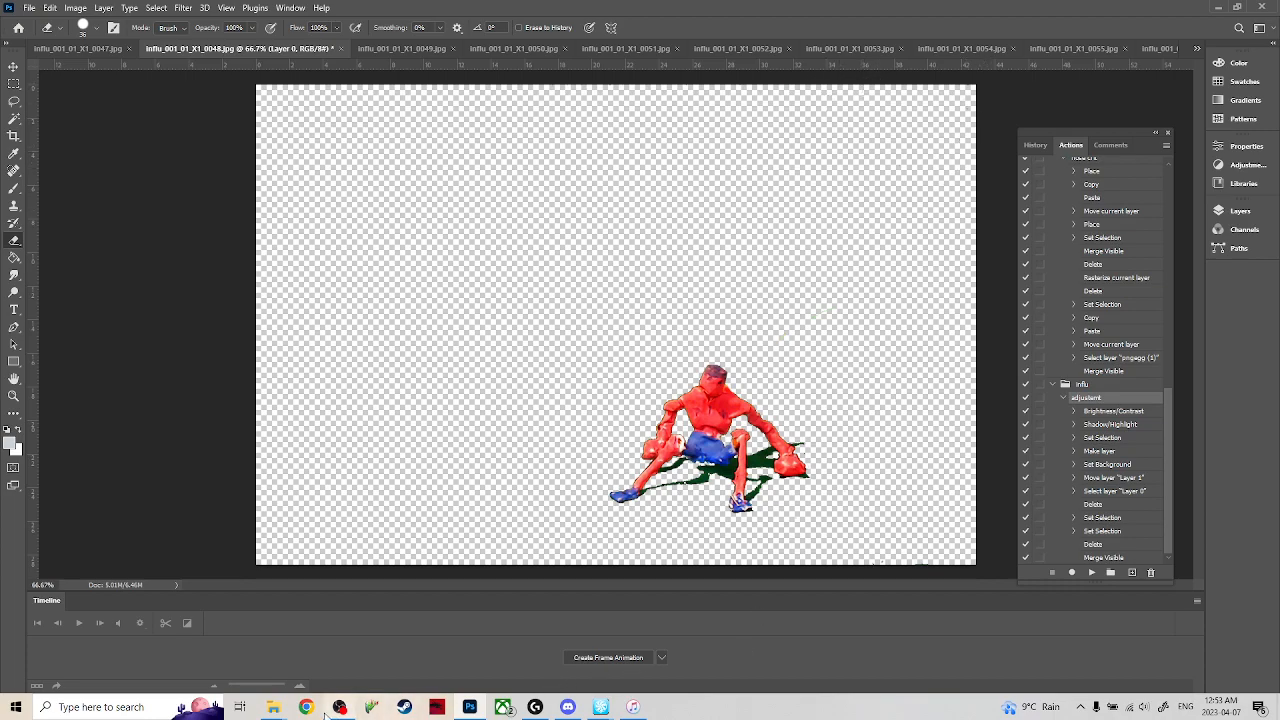
In File Explorer's palettes folder, view the Head Enemy 3 melee and Head_enemy_1 reference images, and return to Photoshop.
mouse_move(273, 707)
left_click(177, 652)
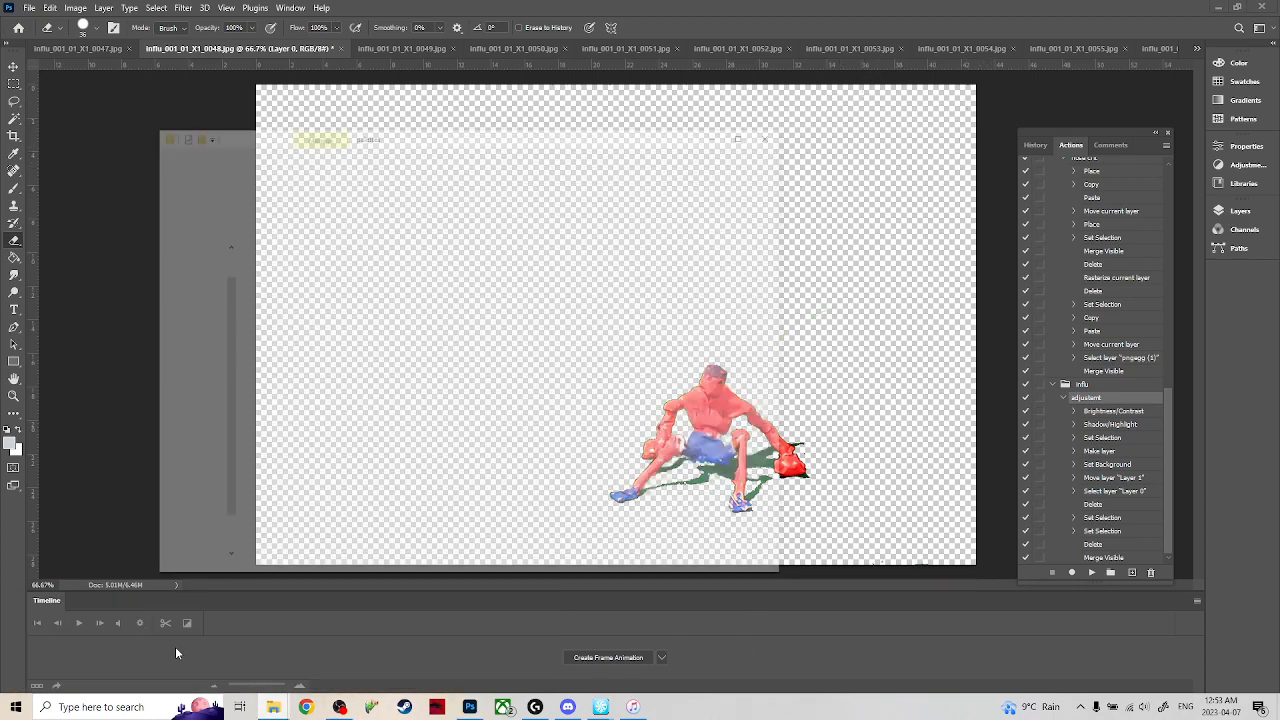
double_click(275, 197)
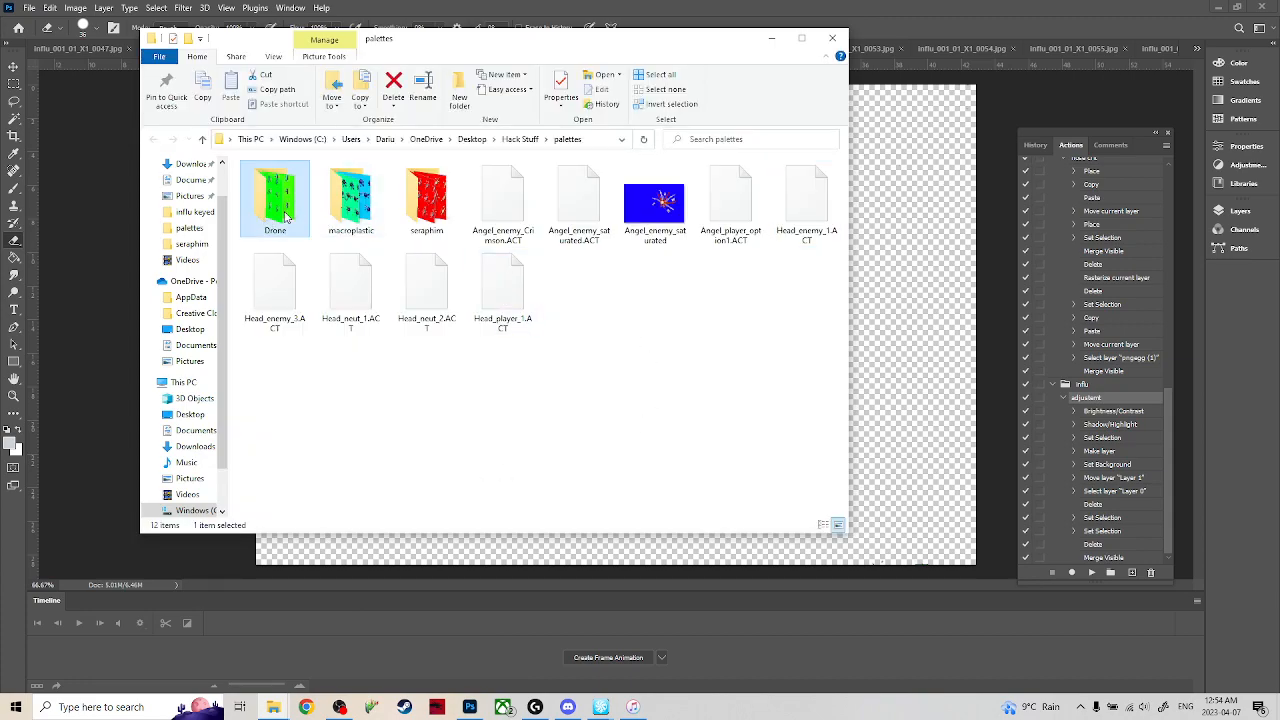
double_click(426, 192)
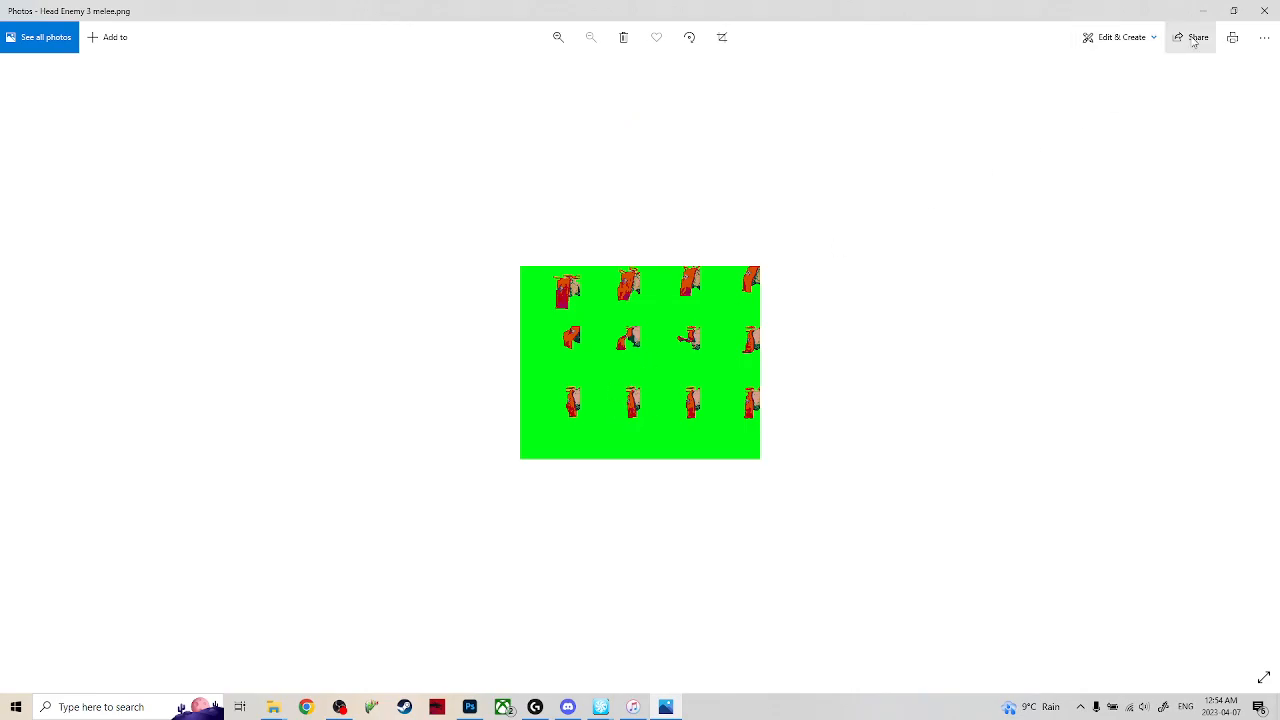
left_click(1264, 10)
double_click(800, 195)
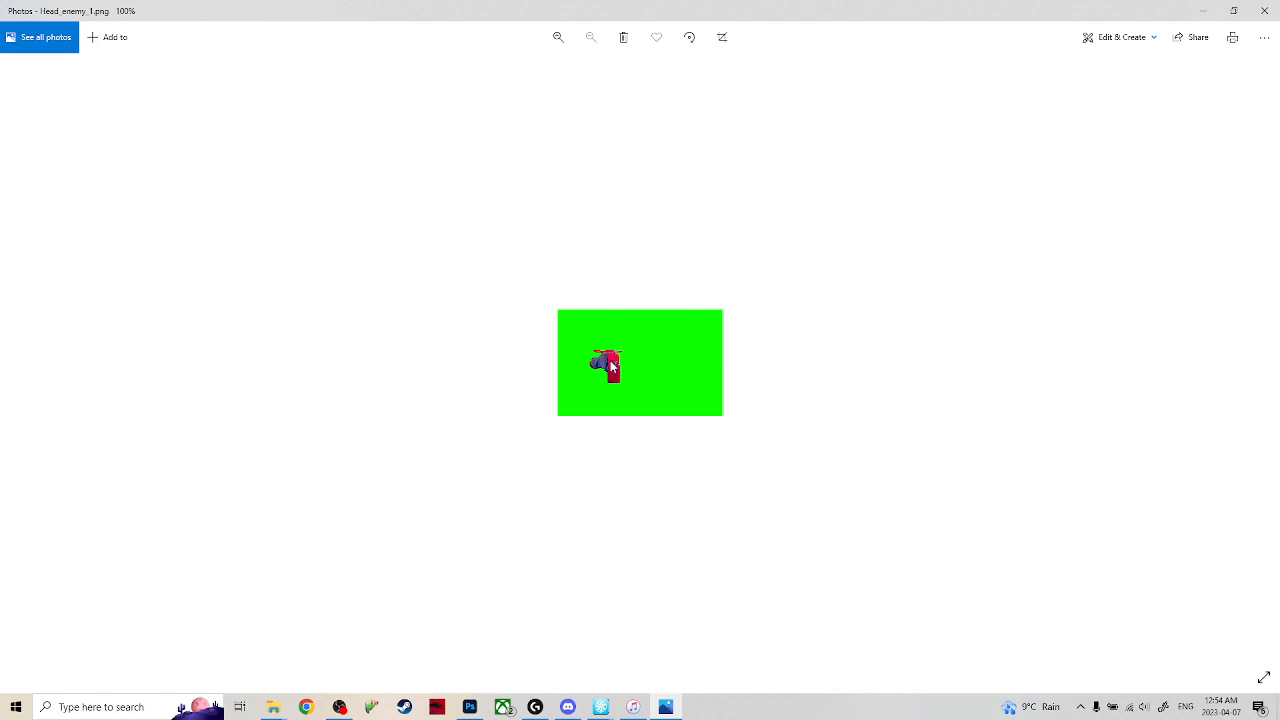
left_click(1195, 12)
left_click(771, 38)
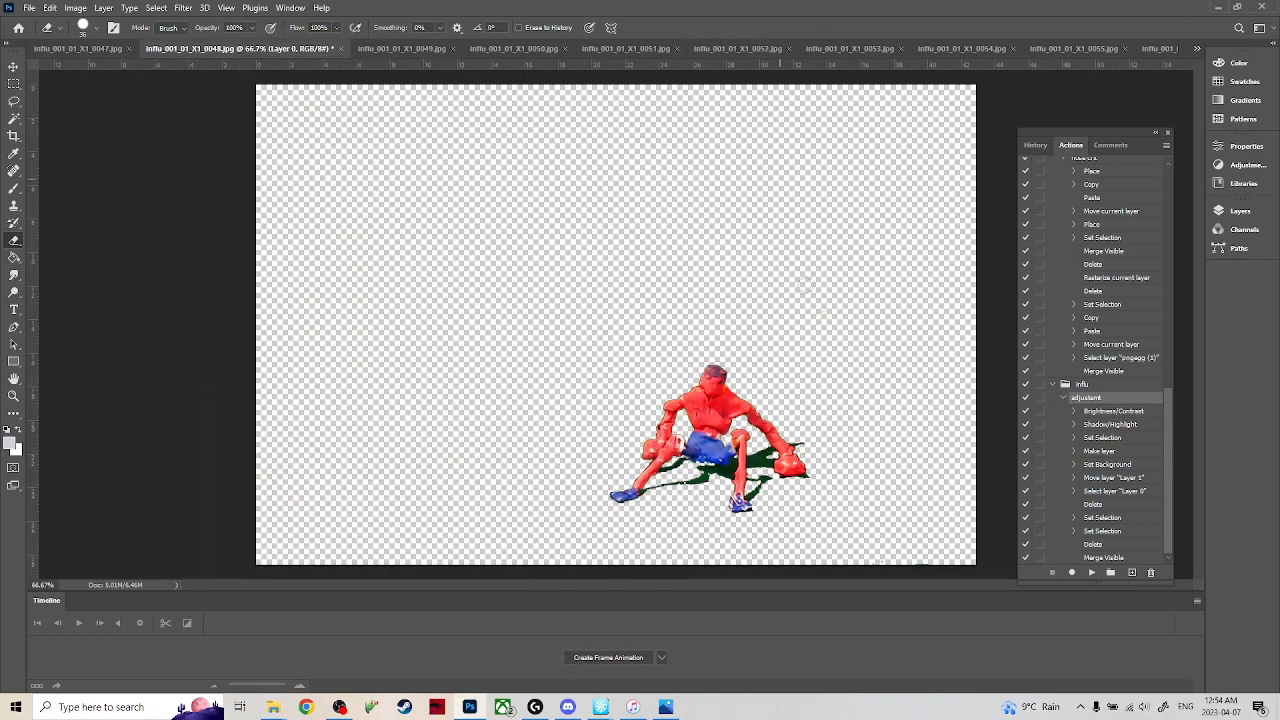
In frames 0049 and 0050, erase the green wire behind the figure, the upper-right green patches and the excess green shadow.
left_click(405, 48)
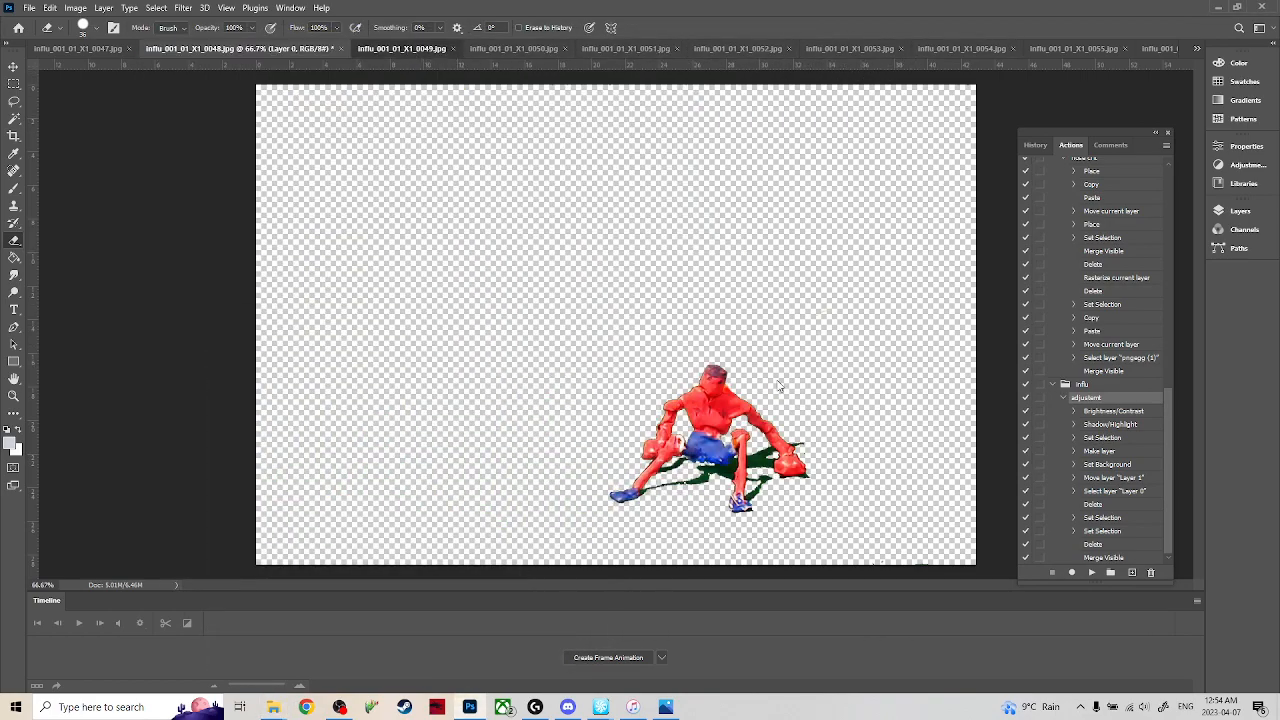
mouse_move(846, 303)
left_mouse_down()
mouse_move(805, 320)
mouse_move(733, 376)
left_mouse_up()
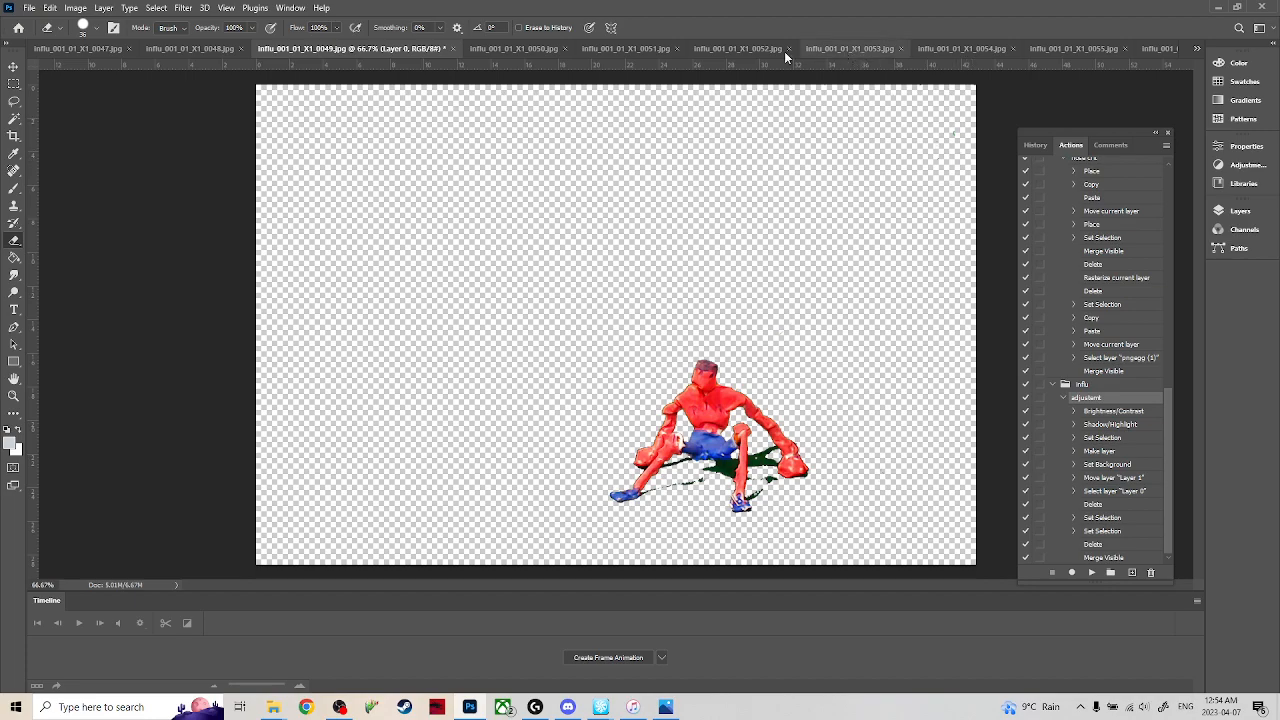
left_click(509, 50)
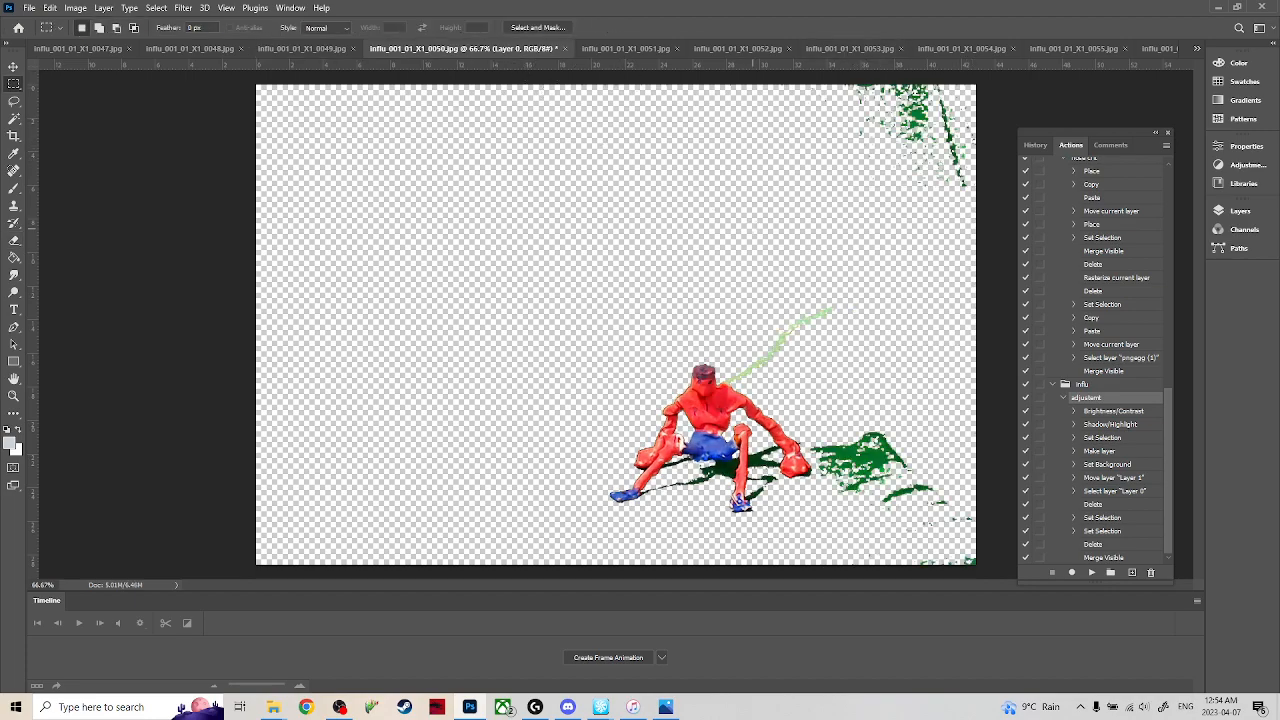
left_click_drag(836, 308, 728, 374)
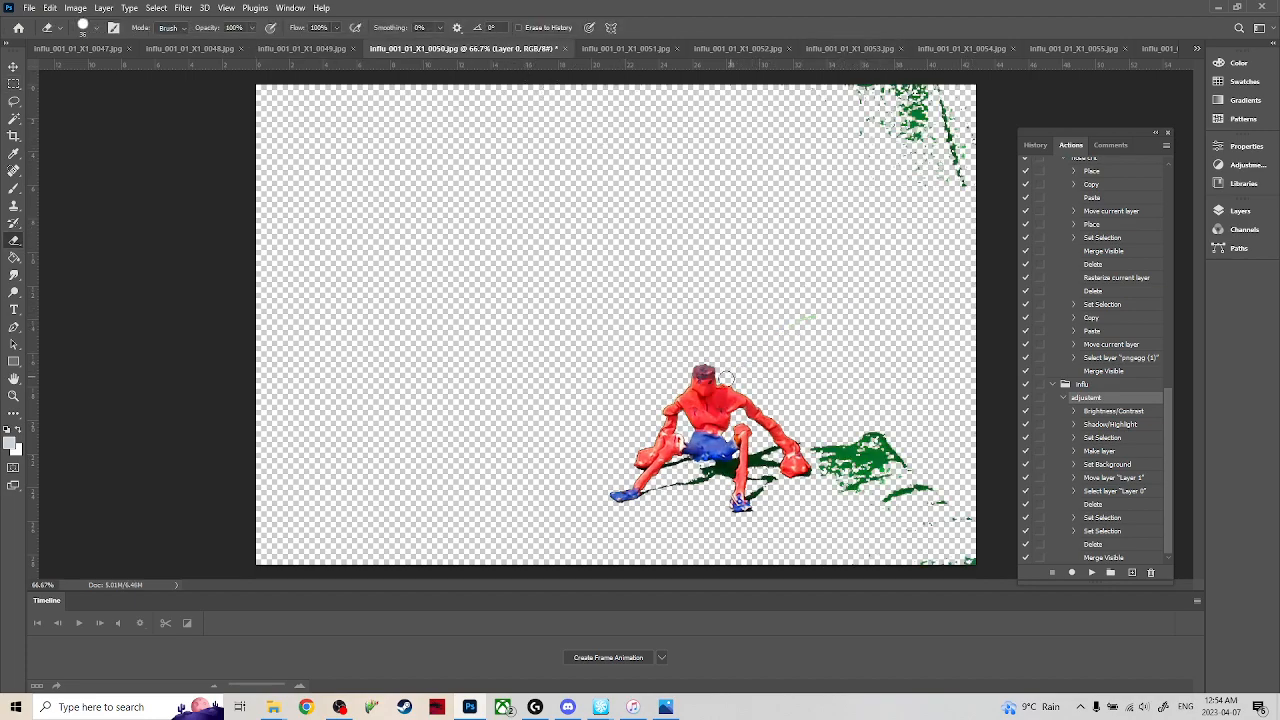
mouse_move(910, 125)
left_mouse_down()
mouse_move(847, 77)
mouse_move(892, 65)
mouse_move(938, 171)
mouse_move(918, 68)
mouse_move(971, 131)
mouse_move(968, 235)
mouse_move(897, 413)
mouse_move(854, 427)
mouse_move(836, 466)
mouse_move(876, 452)
mouse_move(850, 507)
mouse_move(850, 479)
mouse_move(869, 512)
mouse_move(938, 480)
mouse_move(912, 511)
mouse_move(927, 541)
mouse_move(962, 557)
mouse_move(929, 573)
mouse_move(963, 586)
left_mouse_up()
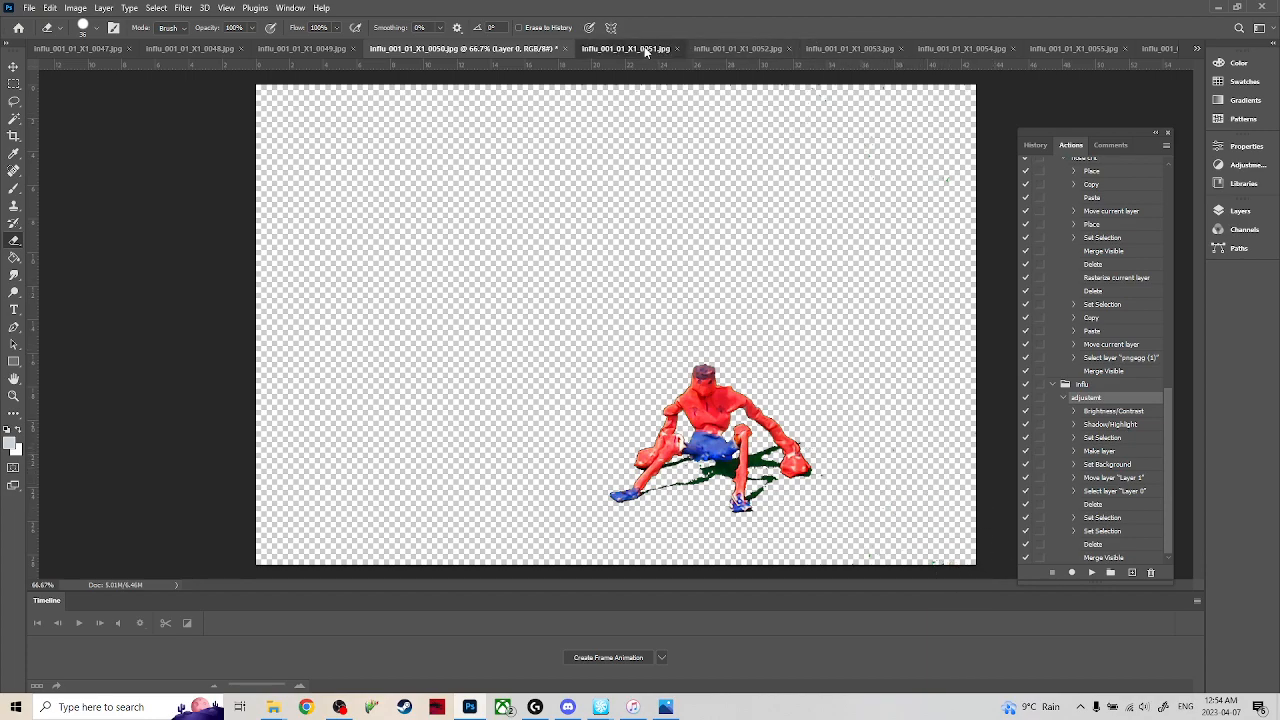
Switch to frame 0051, clear the selection and erase the green wire attached to the figure's back.
left_click(590, 48)
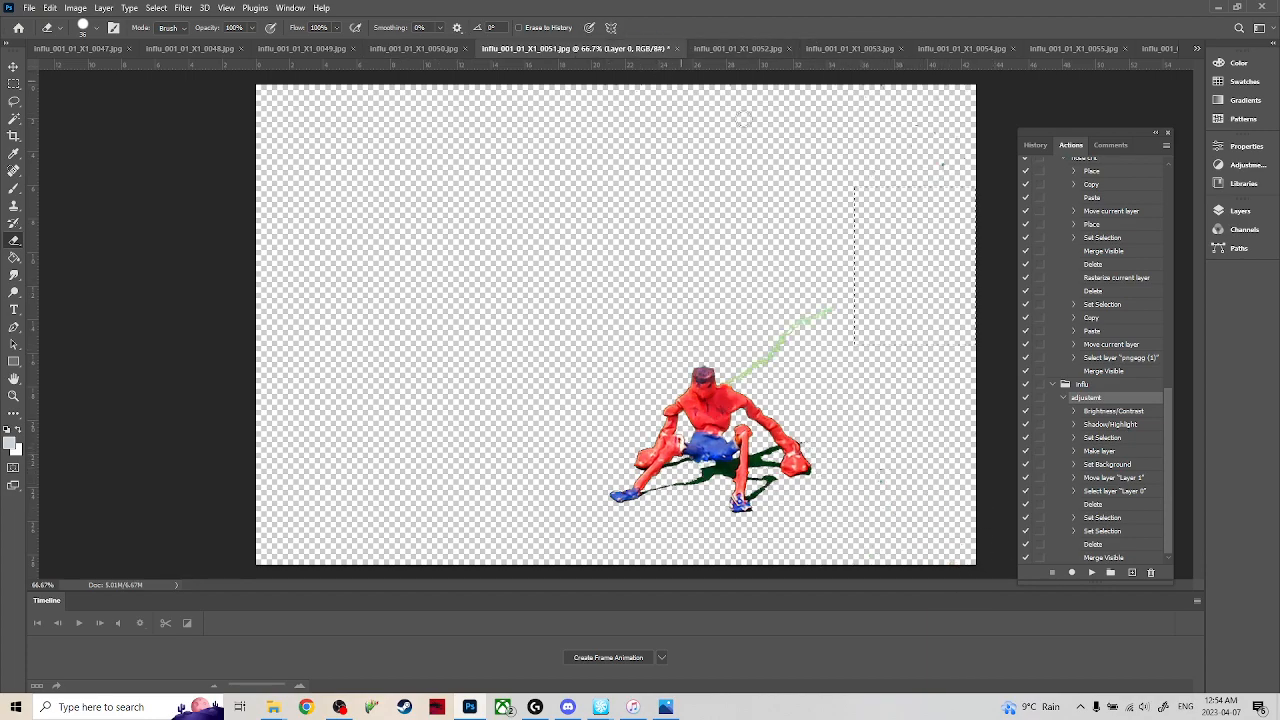
key("m")
left_click(834, 262)
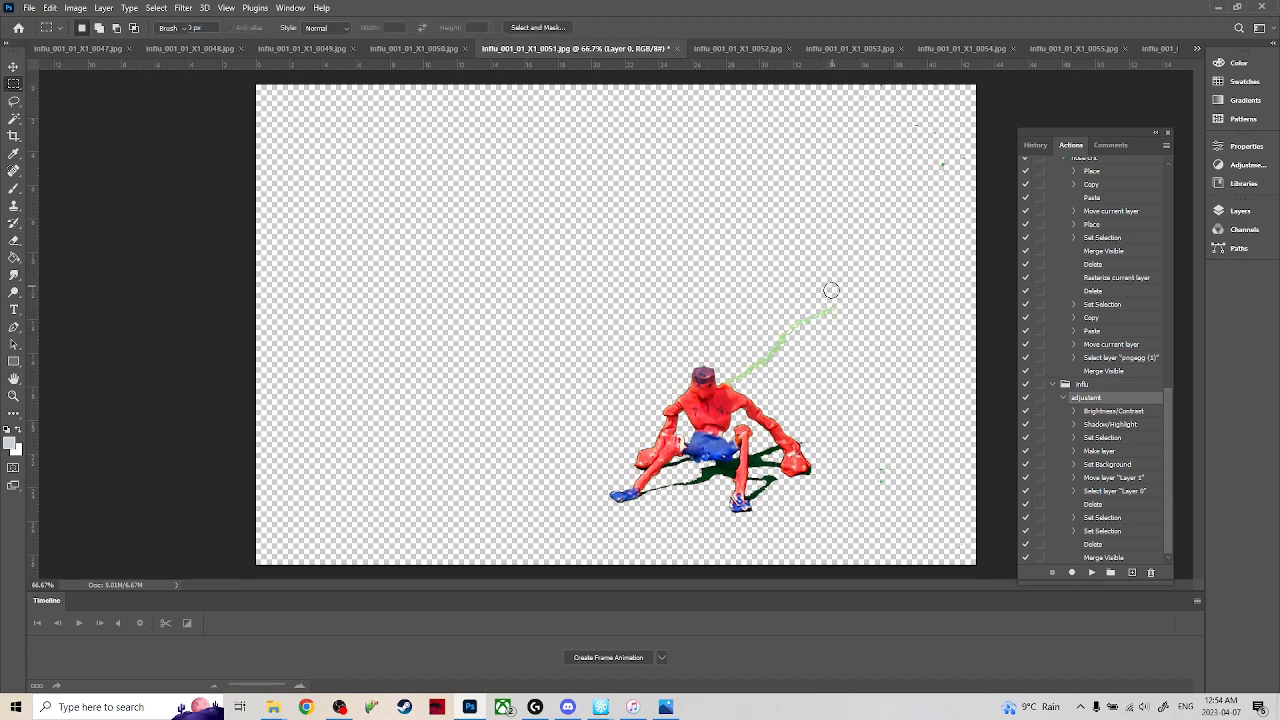
key("e")
left_click_drag(829, 309, 730, 375)
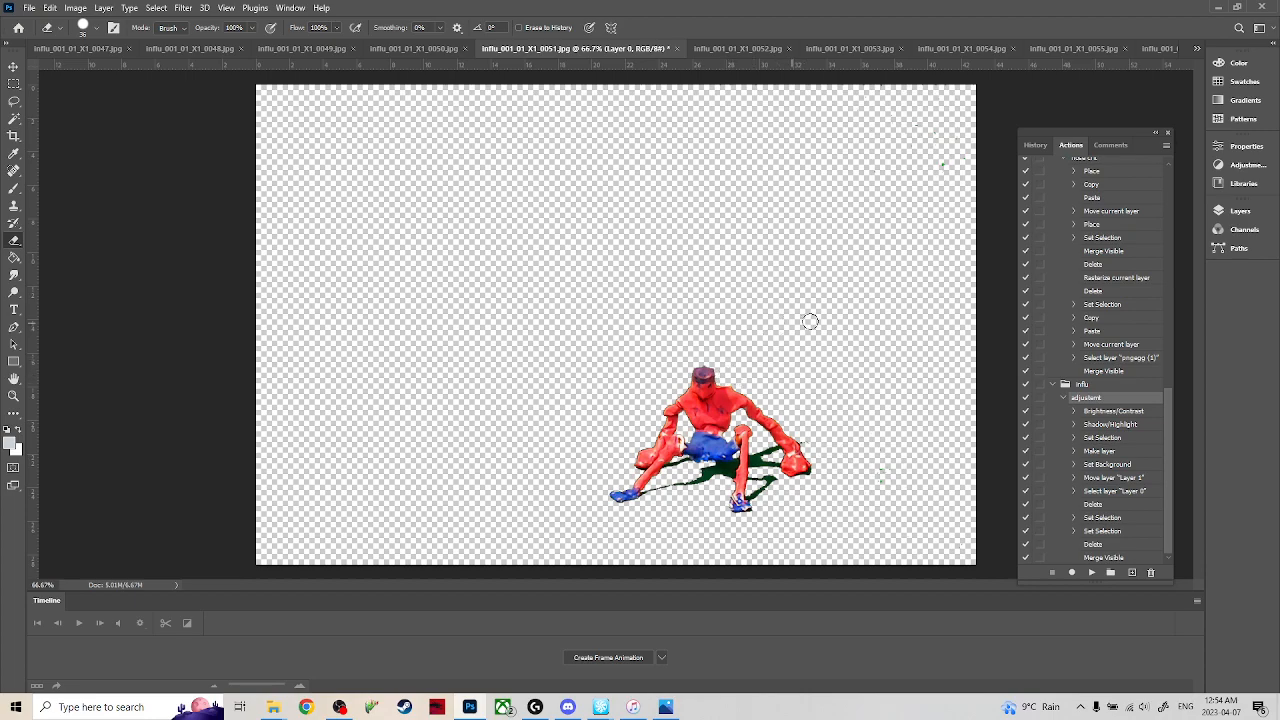
Switch to frame 0052, clear the selection and erase the green wire and the green specks beside the figure's shadow.
left_click(764, 46)
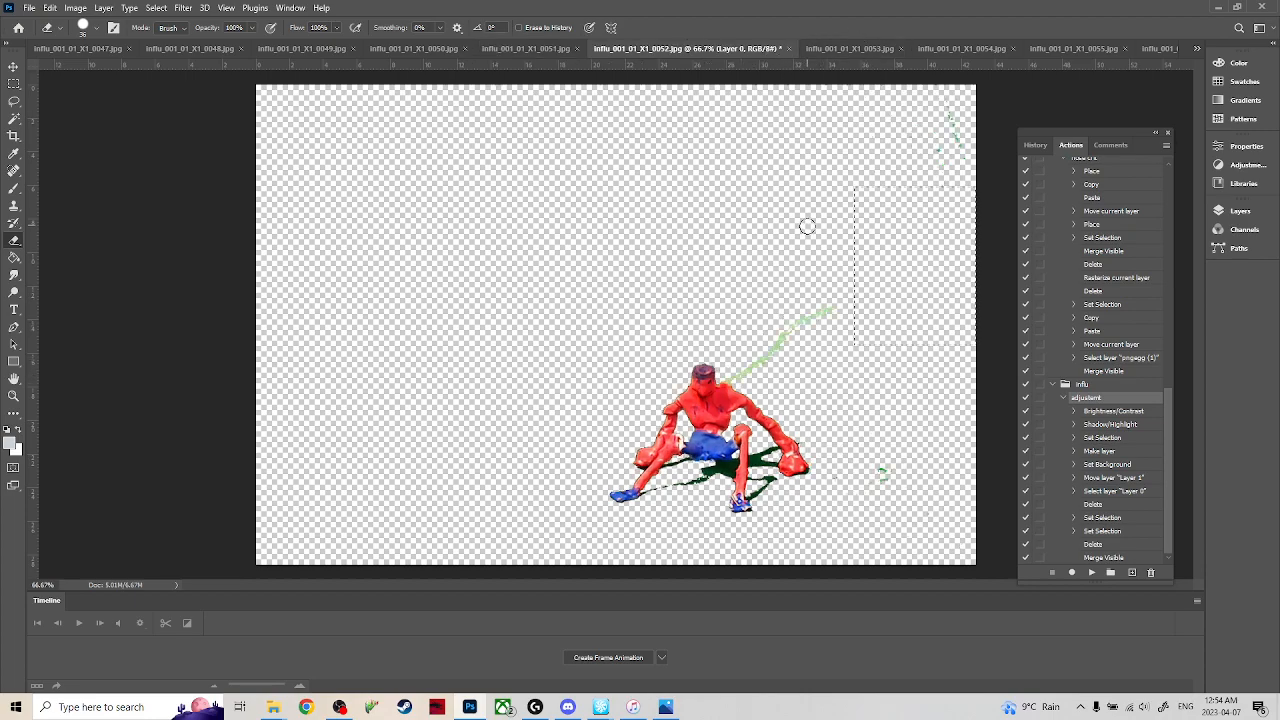
key("m")
left_click(752, 290)
key("e")
left_click_drag(828, 312, 725, 378)
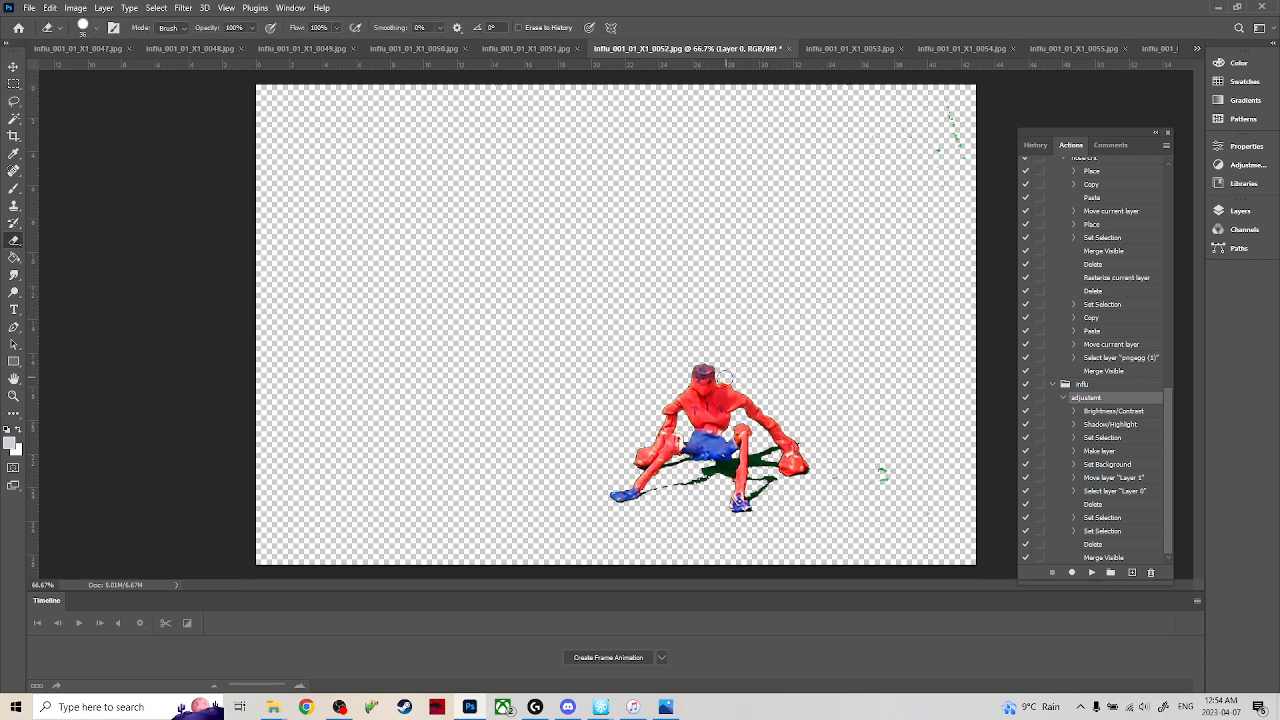
left_click(886, 473)
Switch to frame 0053, clear the selection and erase the green wire, excess green shadow and upper-right green patches.
left_click(860, 47)
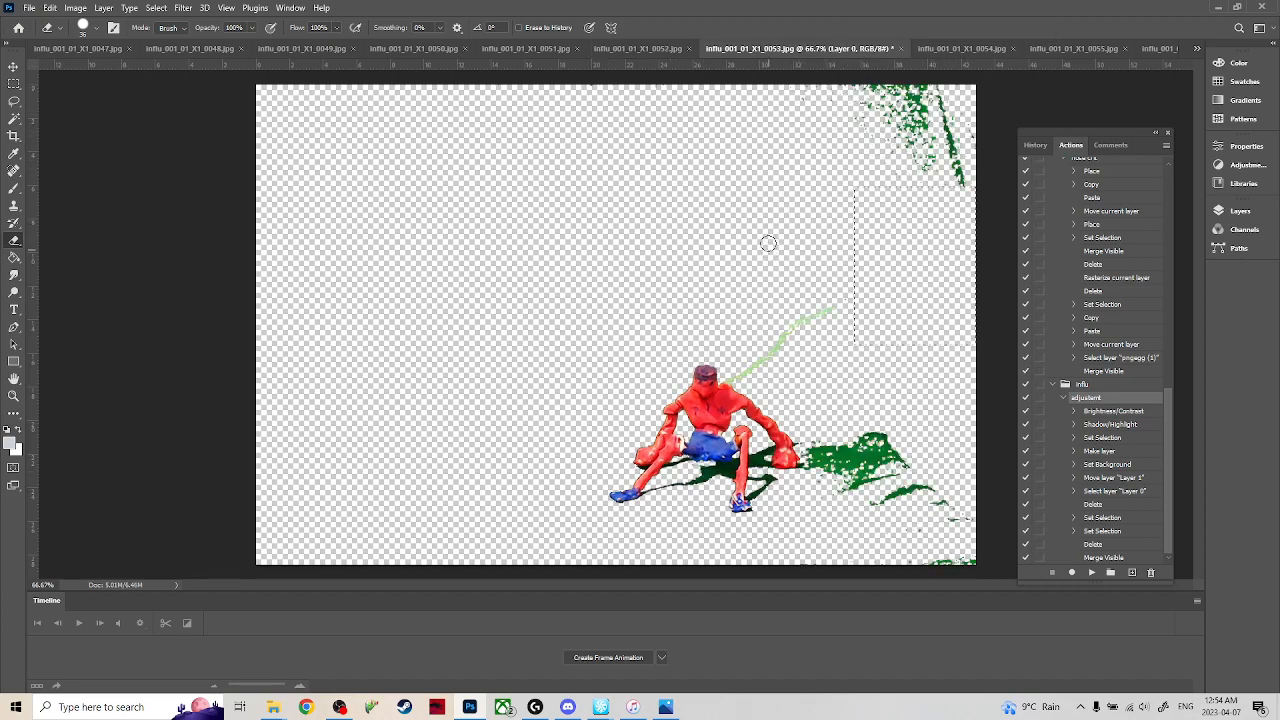
key("ctrl+d")
left_click_drag(808, 316, 737, 372)
mouse_move(847, 429)
left_mouse_down()
mouse_move(818, 471)
mouse_move(814, 452)
mouse_move(844, 446)
mouse_move(851, 524)
mouse_move(880, 523)
mouse_move(871, 496)
mouse_move(893, 515)
mouse_move(916, 500)
mouse_move(893, 482)
mouse_move(887, 512)
mouse_move(938, 490)
mouse_move(926, 575)
left_mouse_up()
mouse_move(920, 462)
left_mouse_down()
mouse_move(936, 189)
mouse_move(954, 193)
mouse_move(934, 108)
left_mouse_up()
mouse_move(872, 52)
left_mouse_down()
mouse_move(895, 84)
mouse_move(887, 98)
left_mouse_up()
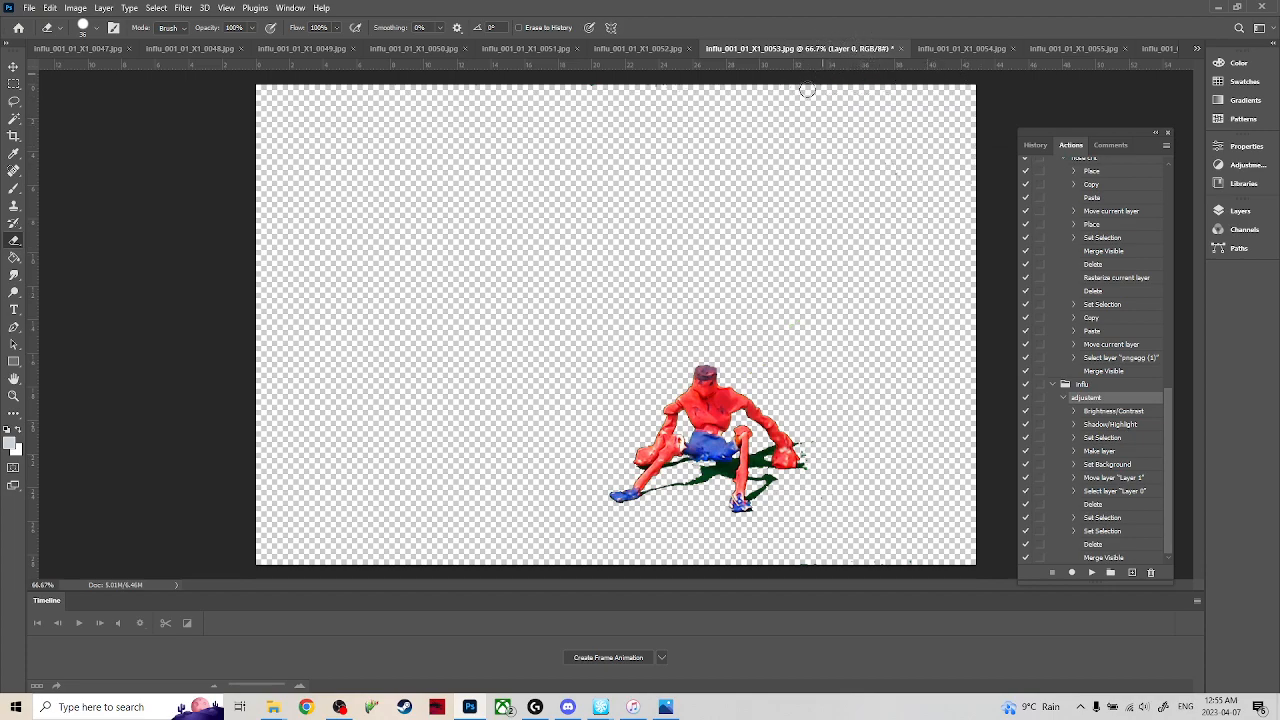
Switch to frame 0054, clear the selection and erase the green wire, upper-right green patches and excess green shadow.
left_click(966, 49)
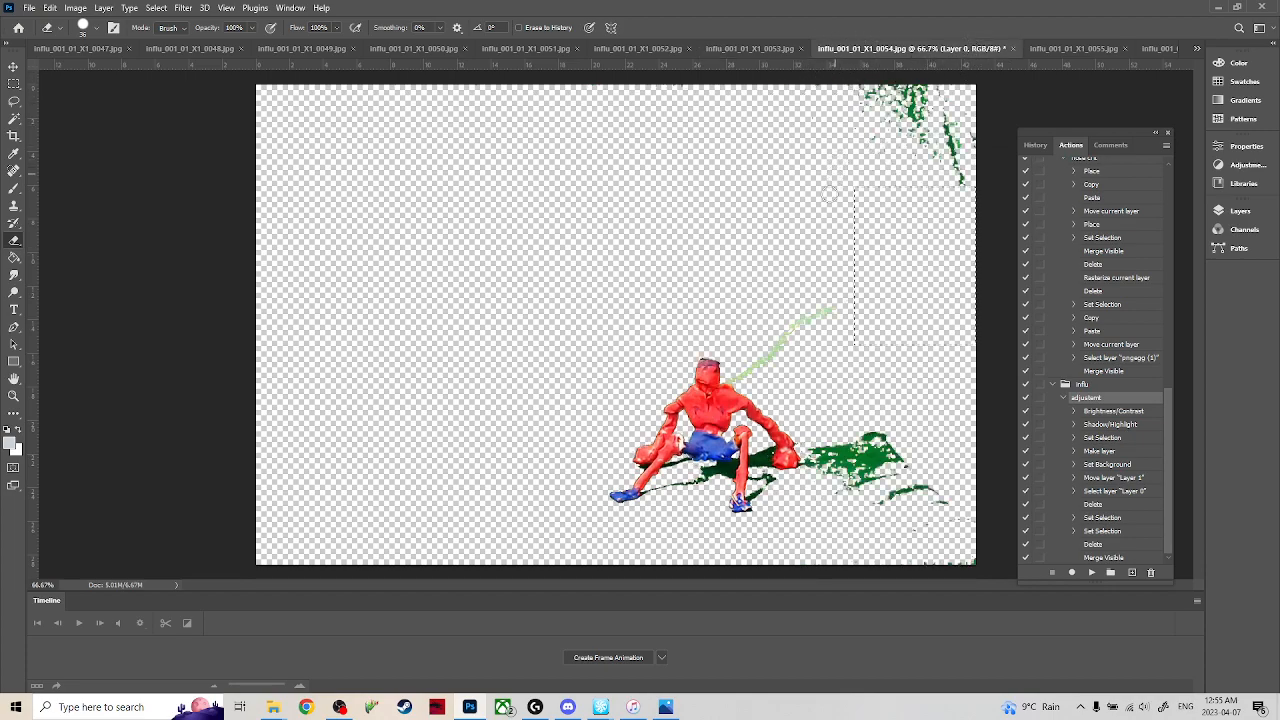
key("m")
key("e")
mouse_move(818, 318)
left_mouse_down()
mouse_move(737, 378)
mouse_move(791, 329)
left_mouse_up()
mouse_move(841, 187)
left_mouse_down()
mouse_move(896, 150)
mouse_move(990, 209)
mouse_move(962, 153)
mouse_move(953, 180)
mouse_move(970, 205)
left_mouse_up()
mouse_move(880, 440)
left_mouse_down()
mouse_move(901, 489)
mouse_move(928, 492)
mouse_move(892, 515)
mouse_move(842, 462)
mouse_move(808, 468)
left_mouse_up()
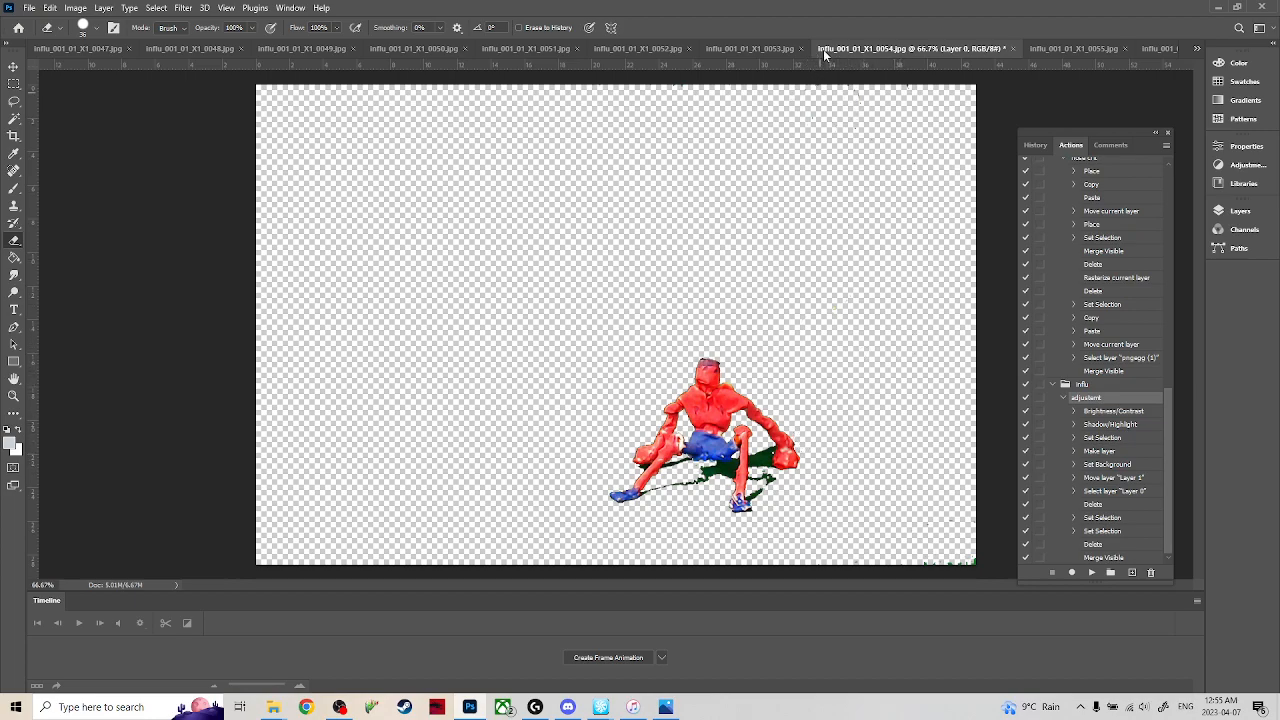
Switch to frame 0055, clear the selection and erase the green wire behind the figure.
left_click(1065, 48)
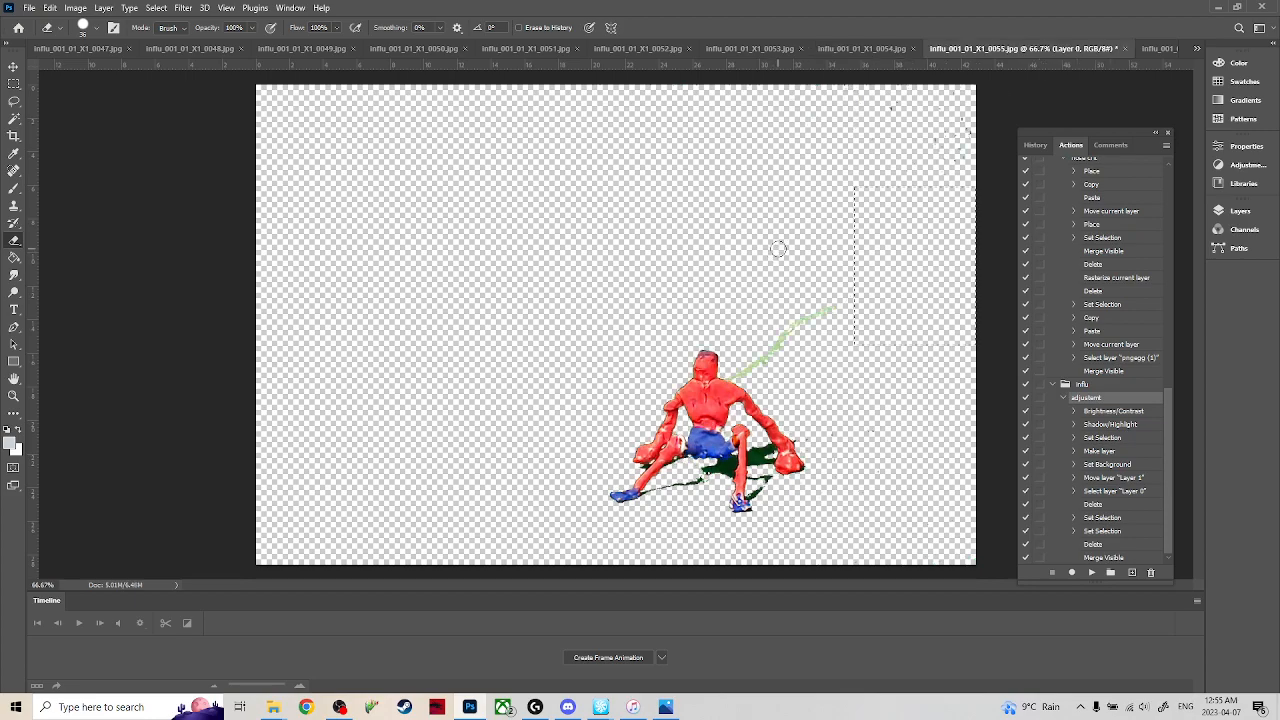
key("m")
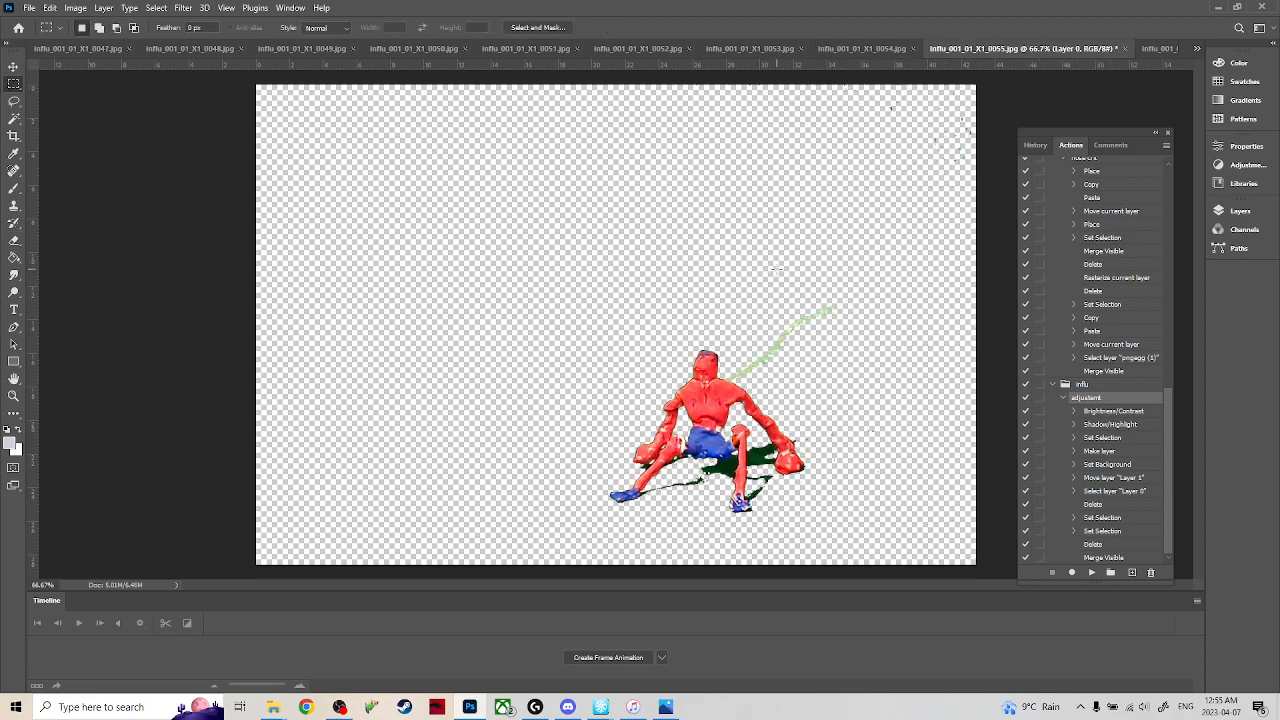
key("e")
left_click_drag(821, 317, 735, 374)
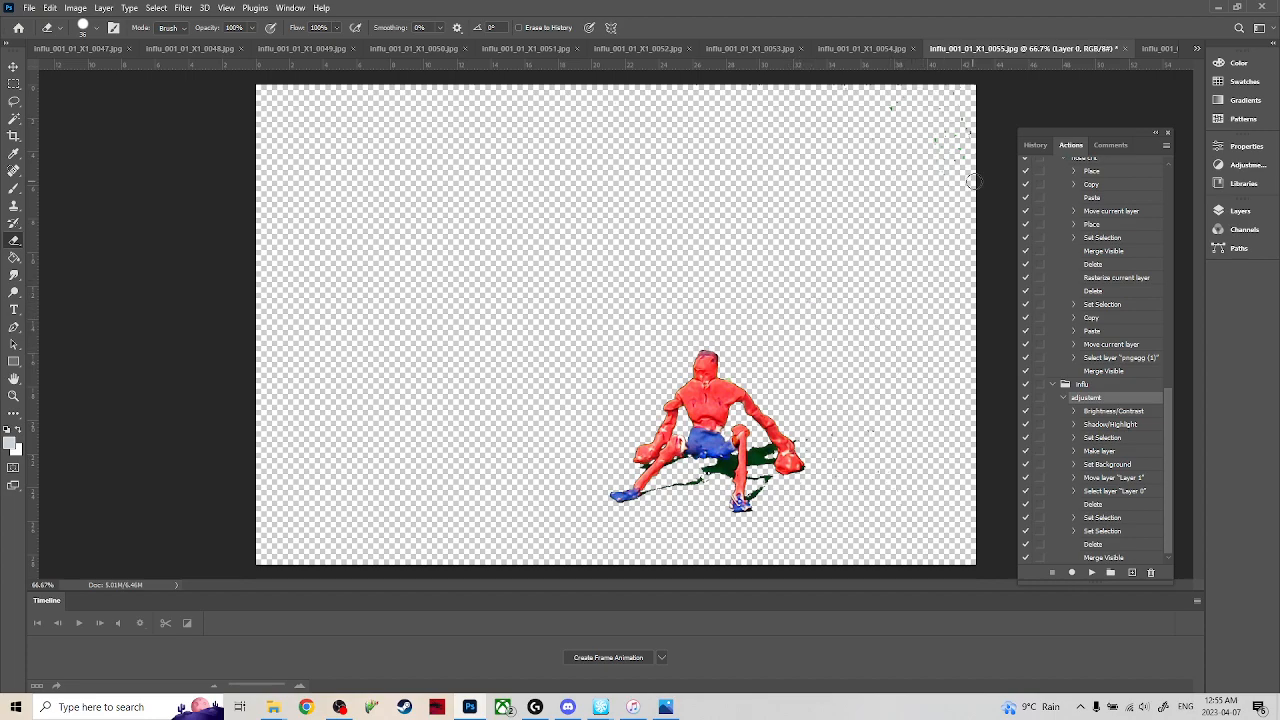
Switch to frame 0056 and erase the green wire, excess green shadow and green patches in the image's upper-right corner.
left_click(1160, 48)
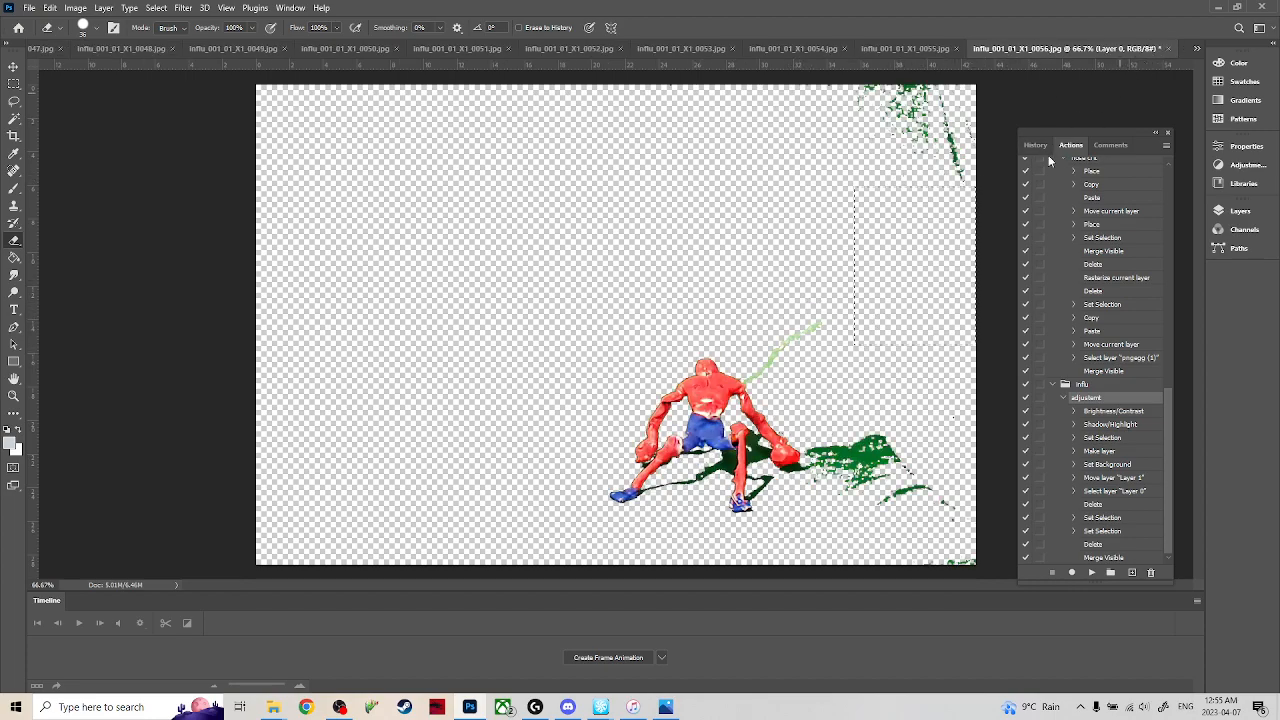
mouse_move(820, 326)
left_mouse_down()
mouse_move(790, 321)
mouse_move(748, 381)
left_mouse_up()
mouse_move(835, 460)
left_mouse_down()
mouse_move(865, 508)
mouse_move(886, 497)
mouse_move(857, 473)
mouse_move(872, 470)
mouse_move(852, 474)
mouse_move(863, 447)
mouse_move(943, 485)
mouse_move(928, 481)
mouse_move(967, 563)
left_mouse_up()
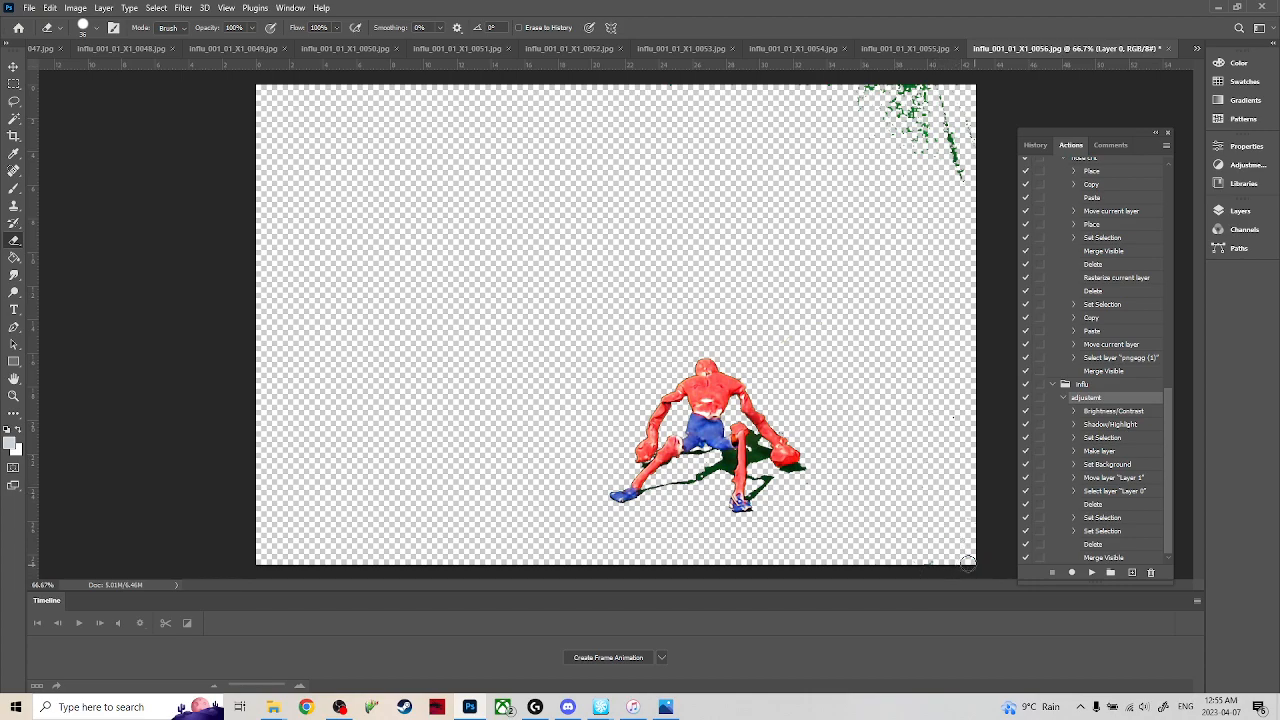
mouse_move(900, 90)
left_mouse_down()
mouse_move(870, 75)
mouse_move(952, 150)
mouse_move(925, 78)
left_mouse_up()
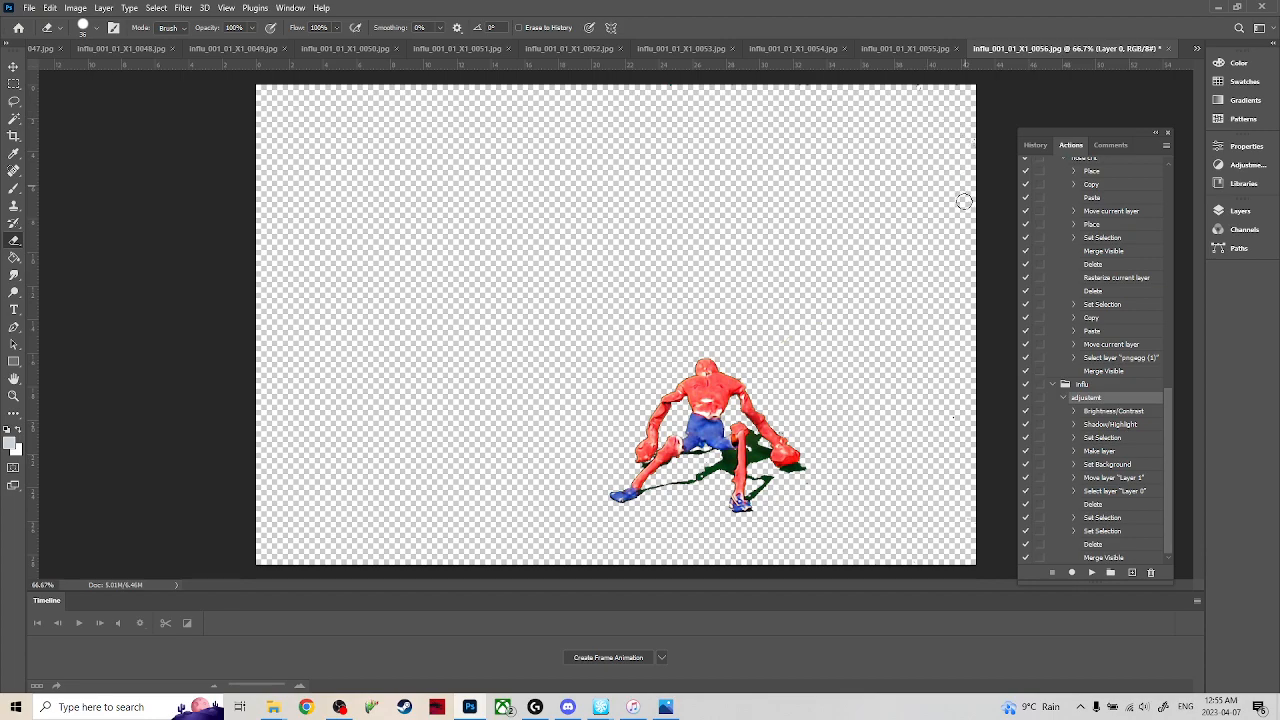
Switch to frame 0057 and erase the green wire behind the figure and the stray green specks in the image's upper-right area.
left_click(1196, 47)
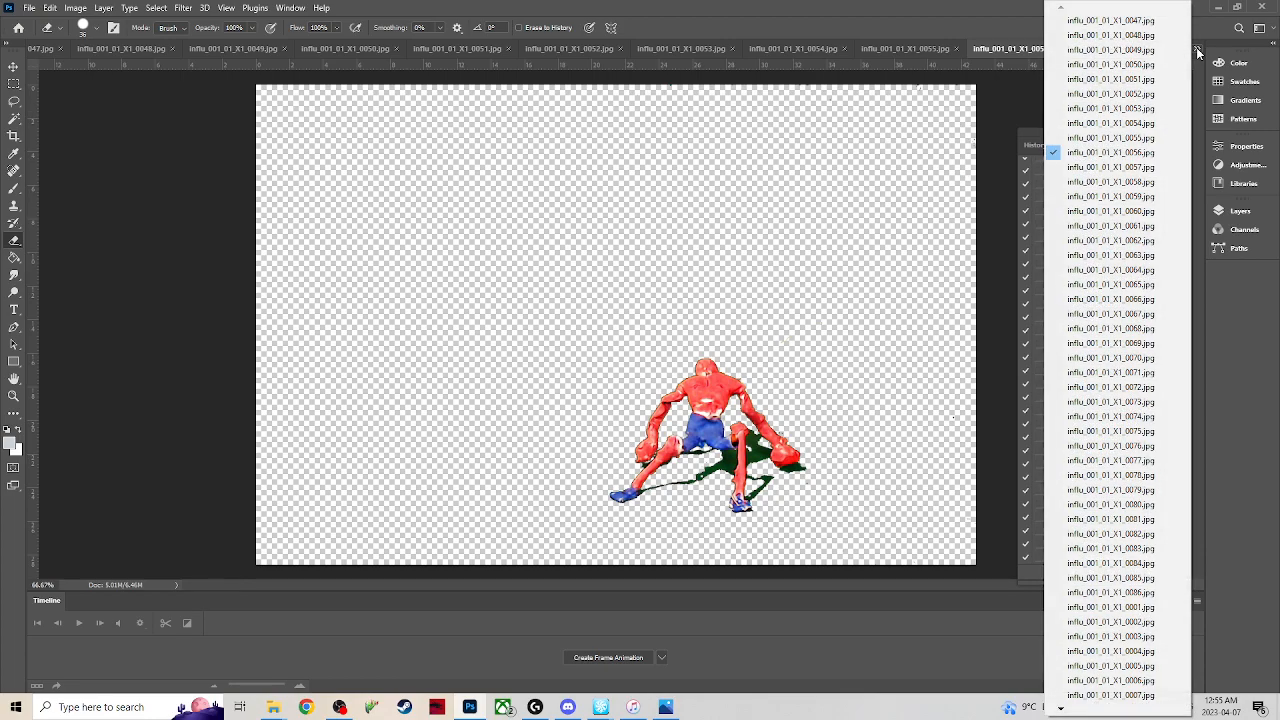
left_click(1100, 167)
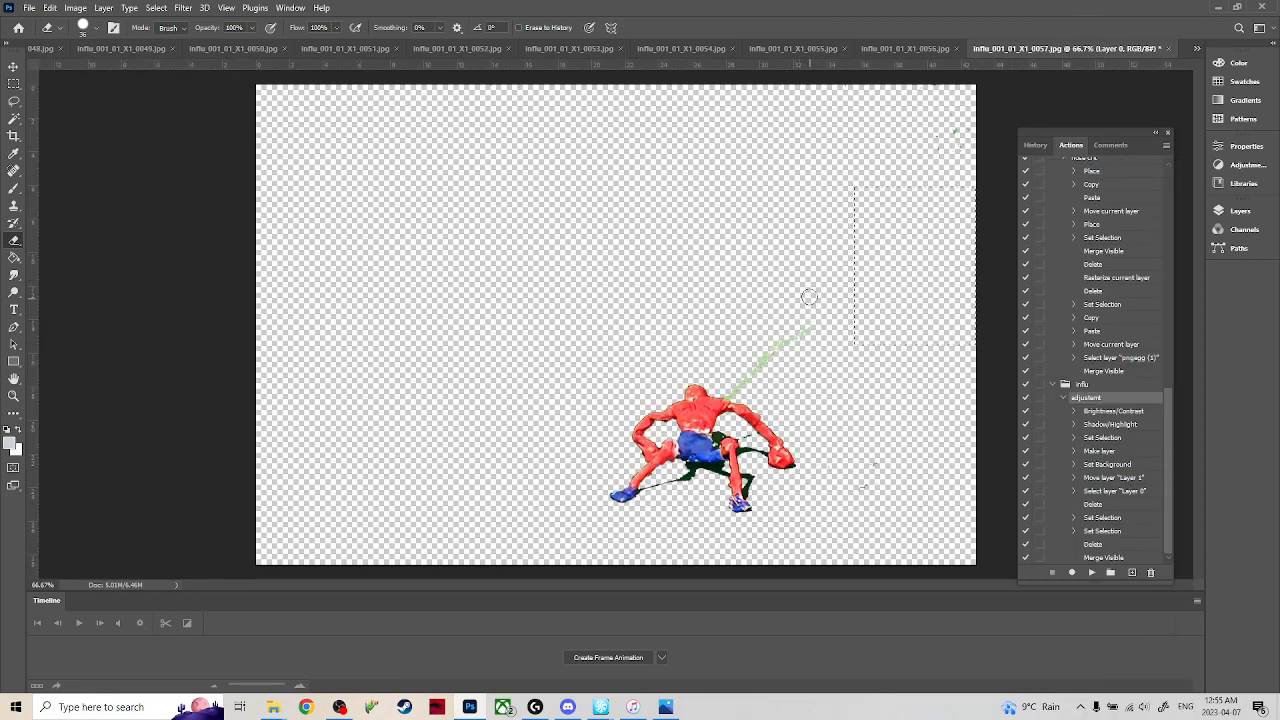
mouse_move(812, 303)
left_mouse_down()
mouse_move(730, 390)
mouse_move(784, 339)
mouse_move(850, 431)
left_mouse_up()
mouse_move(958, 140)
left_mouse_down()
mouse_move(971, 92)
mouse_move(936, 131)
left_mouse_up()
Switch to frame 0058, clear the selection and erase the green wire, upper-right green patches and excess green shadow.
left_click(1199, 51)
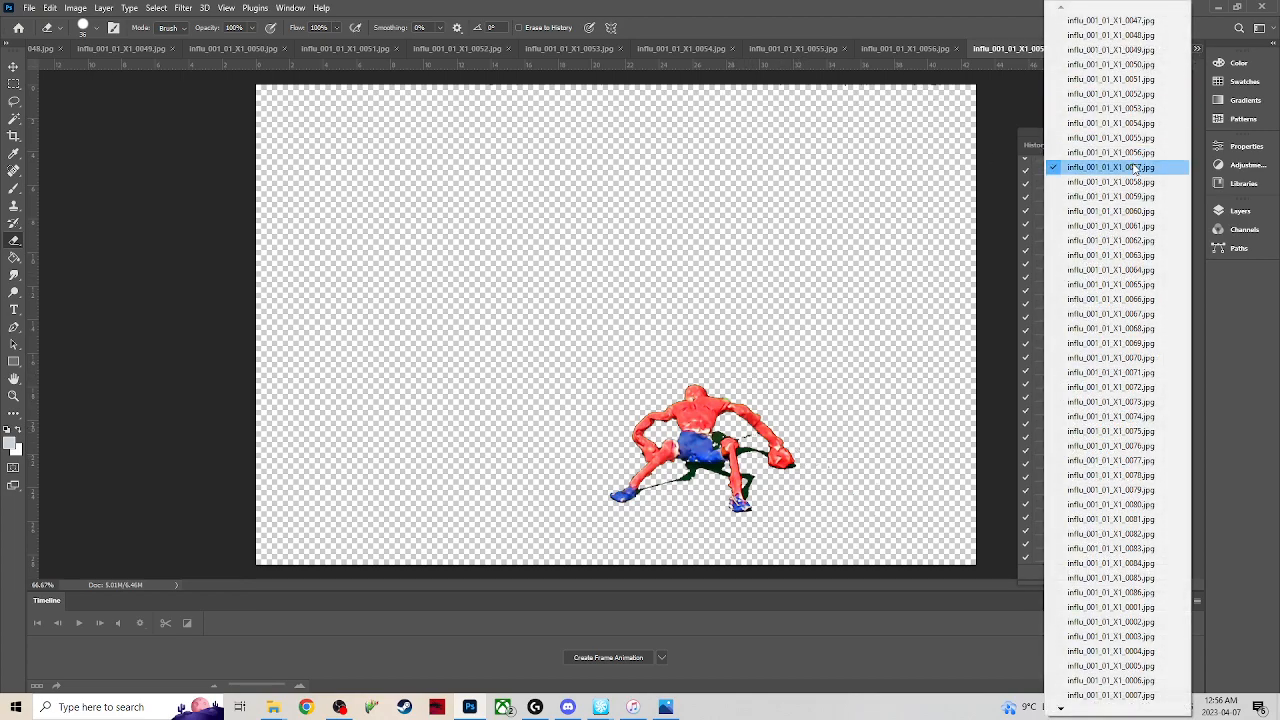
left_click(1100, 180)
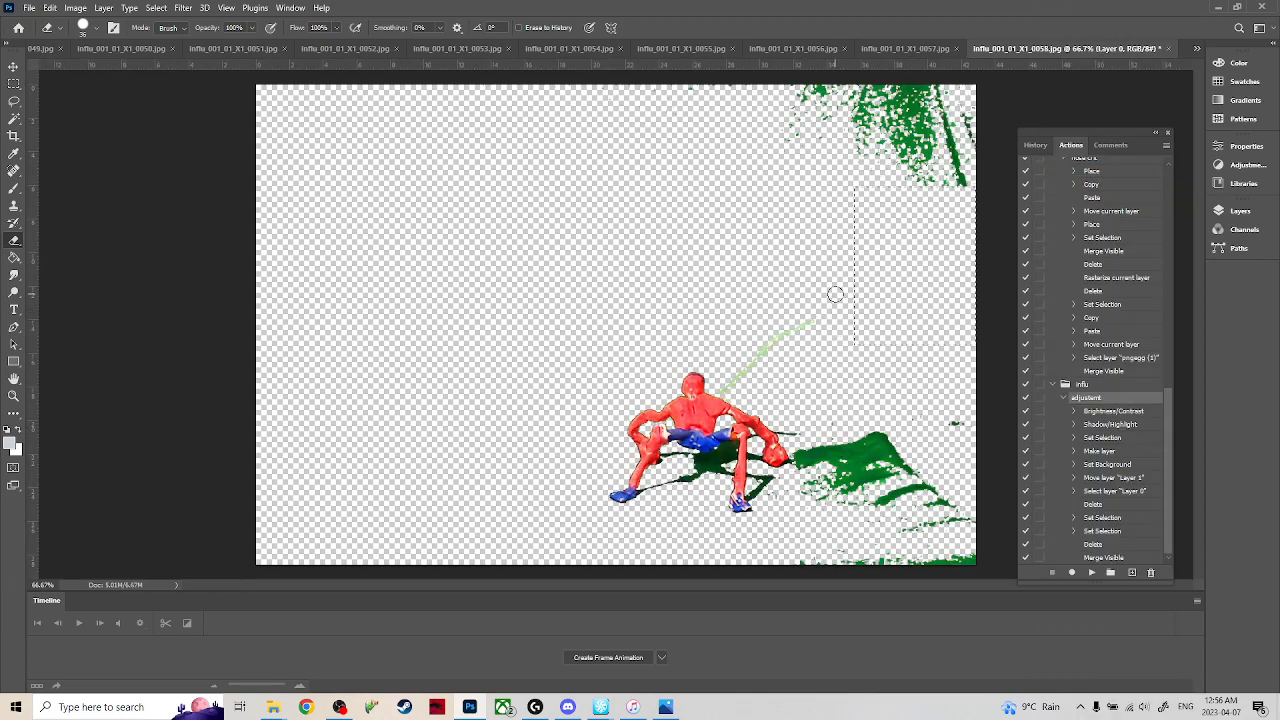
key("m")
key("e")
left_click_drag(820, 318, 732, 382)
mouse_move(788, 124)
left_mouse_down()
mouse_move(794, 82)
mouse_move(833, 67)
mouse_move(946, 155)
mouse_move(904, 117)
mouse_move(889, 149)
mouse_move(975, 184)
mouse_move(951, 80)
mouse_move(952, 133)
mouse_move(945, 115)
mouse_move(934, 122)
mouse_move(924, 102)
mouse_move(876, 85)
mouse_move(884, 97)
mouse_move(744, 79)
mouse_move(716, 94)
left_mouse_up()
mouse_move(895, 445)
left_mouse_down()
mouse_move(861, 520)
mouse_move(823, 491)
mouse_move(805, 447)
mouse_move(837, 429)
mouse_move(879, 439)
mouse_move(882, 413)
mouse_move(912, 445)
mouse_move(919, 485)
mouse_move(884, 546)
mouse_move(790, 557)
mouse_move(952, 568)
mouse_move(979, 555)
mouse_move(966, 556)
mouse_move(945, 447)
left_mouse_up()
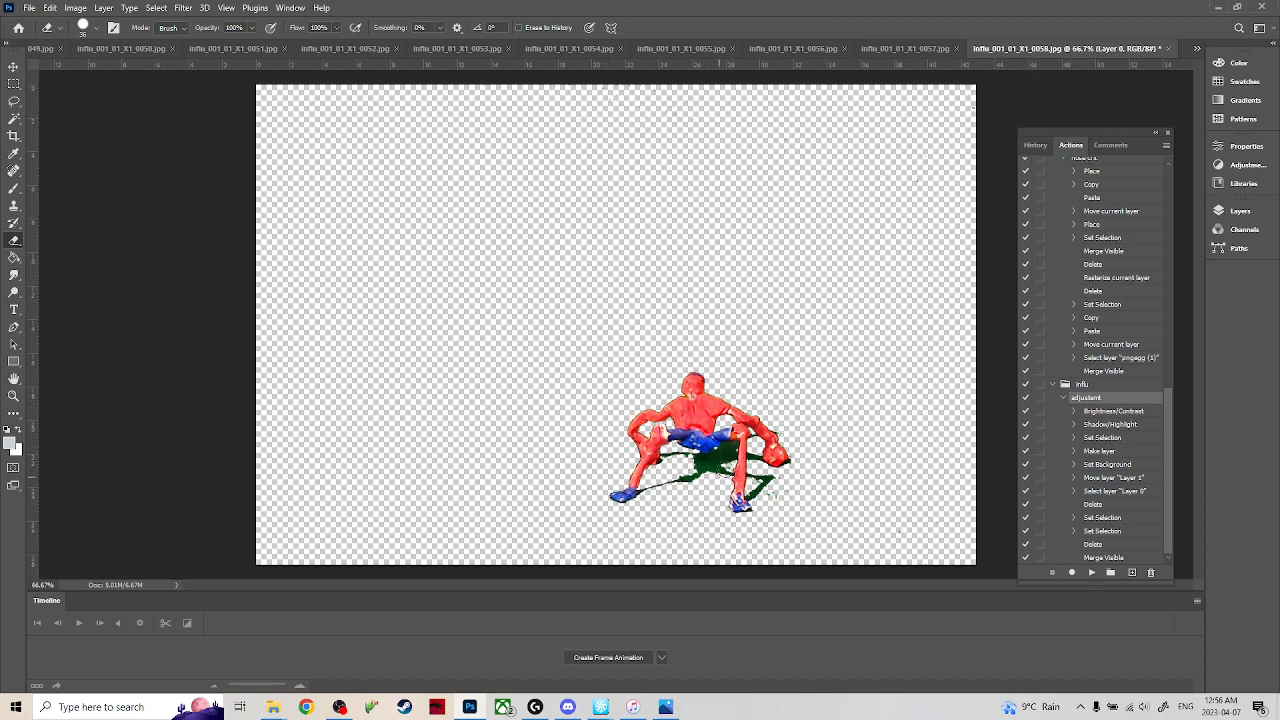
Switch to frame 0059, clear the selection and erase the green wire and the excess green shadow beside the figure.
left_click(1197, 48)
left_click(1112, 197)
key("m")
left_click(787, 274)
key("r")
key("e")
left_click_drag(800, 325, 731, 367)
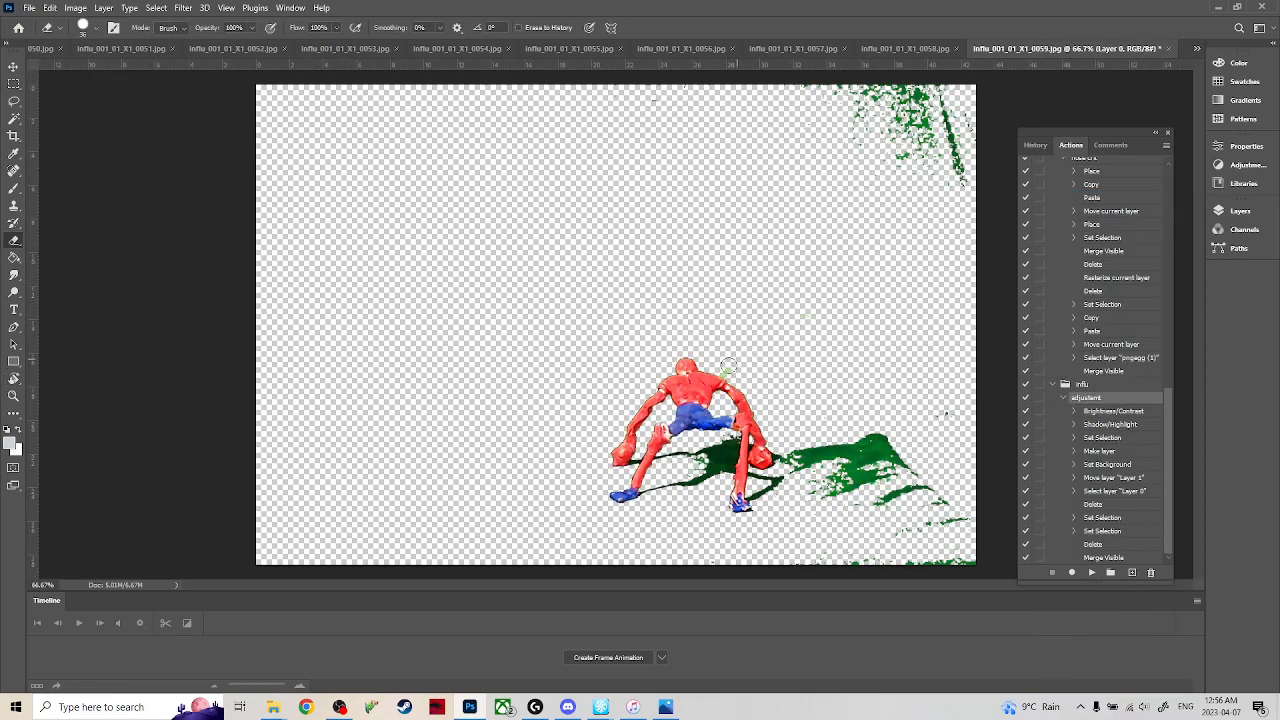
mouse_move(791, 427)
left_mouse_down()
mouse_move(799, 480)
mouse_move(841, 508)
mouse_move(849, 533)
mouse_move(819, 522)
left_mouse_up()
mouse_move(841, 447)
left_mouse_down()
mouse_move(890, 426)
mouse_move(869, 519)
mouse_move(952, 516)
mouse_move(850, 543)
mouse_move(843, 573)
mouse_move(831, 552)
mouse_move(954, 566)
mouse_move(1006, 555)
mouse_move(925, 515)
left_mouse_up()
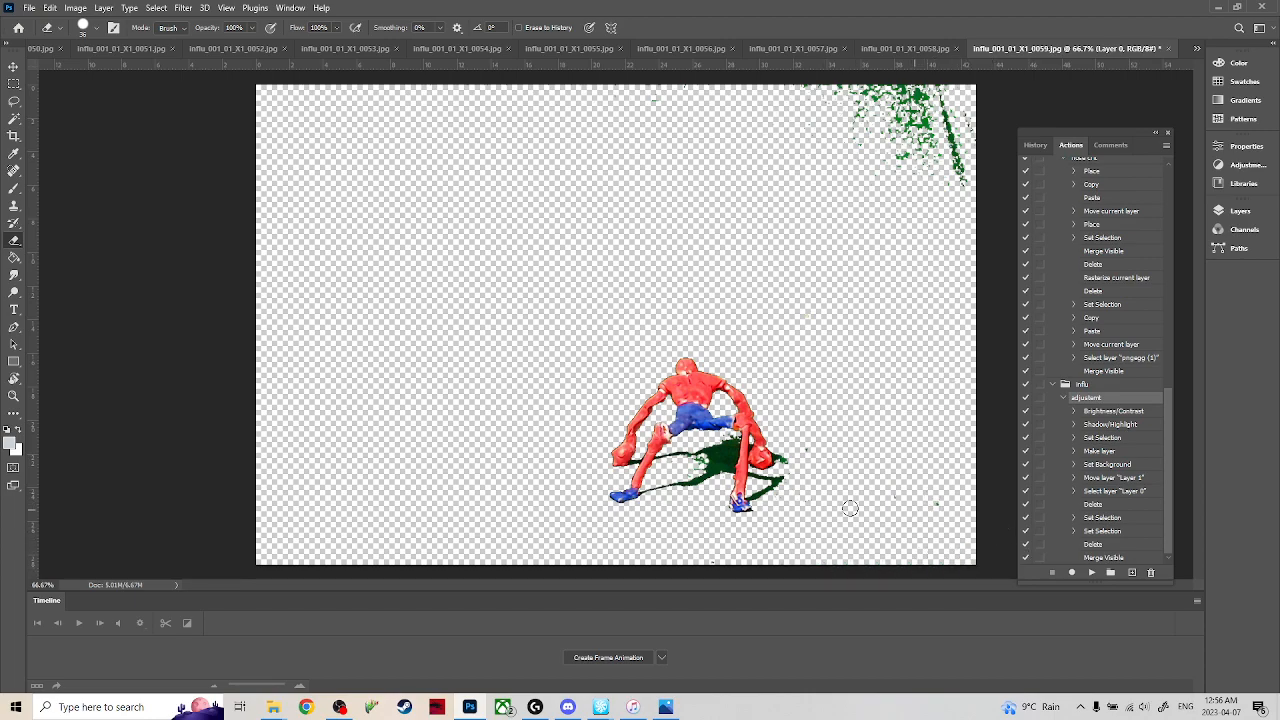
Delete the green patches in frame 0059's upper-right corner and the stray speck along the image's top edge using rectangular selections.
mouse_move(900, 176)
left_mouse_down()
mouse_move(922, 163)
mouse_move(986, 205)
left_mouse_up()
key("m")
mouse_move(770, 175)
left_mouse_down()
mouse_move(1013, 75)
mouse_move(1030, 80)
left_mouse_up()
key("Delete")
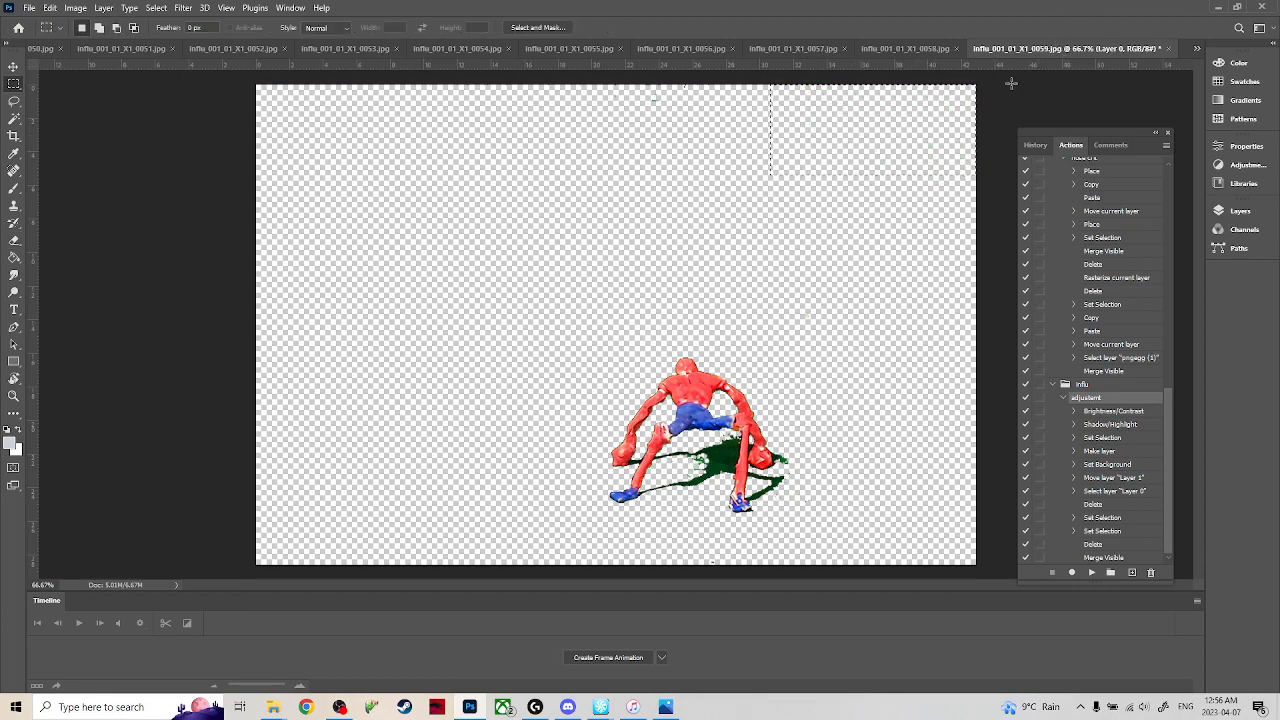
left_click_drag(602, 203, 796, 92)
Switch to frame 0060 and erase the green wire behind the figure.
left_click(1197, 48)
left_click(1114, 197)
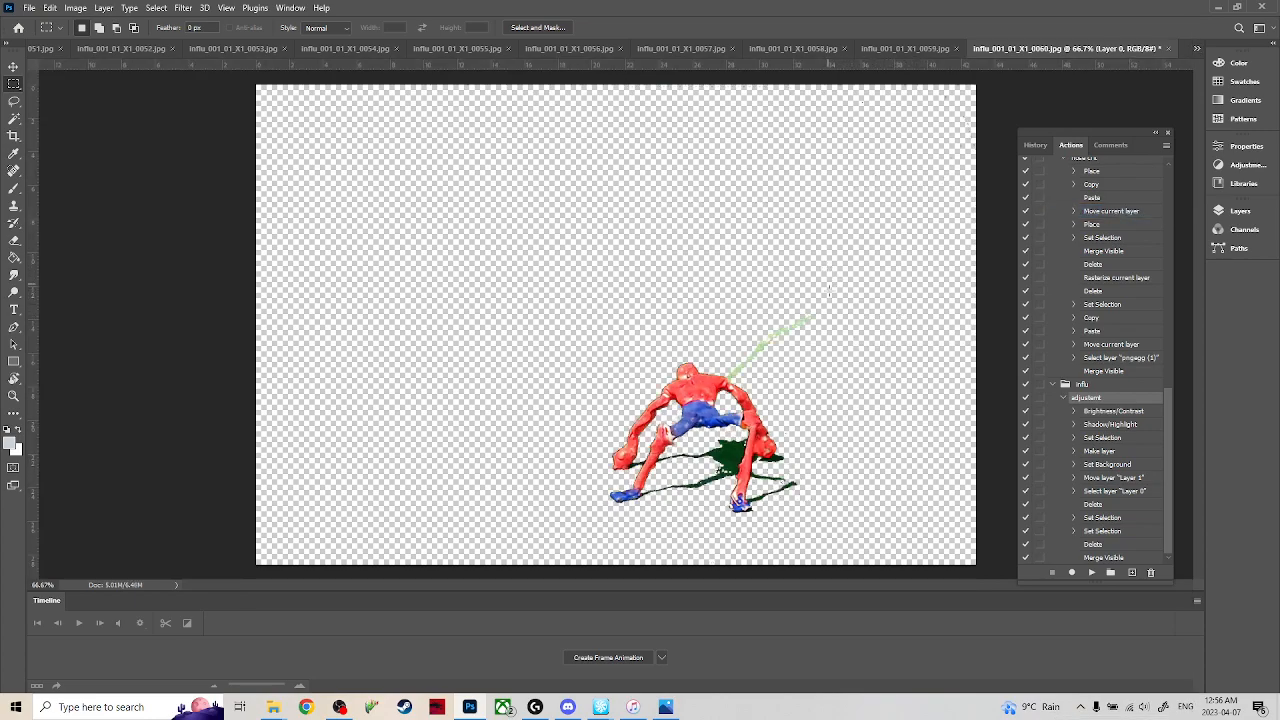
key("e")
left_click_drag(815, 318, 752, 353)
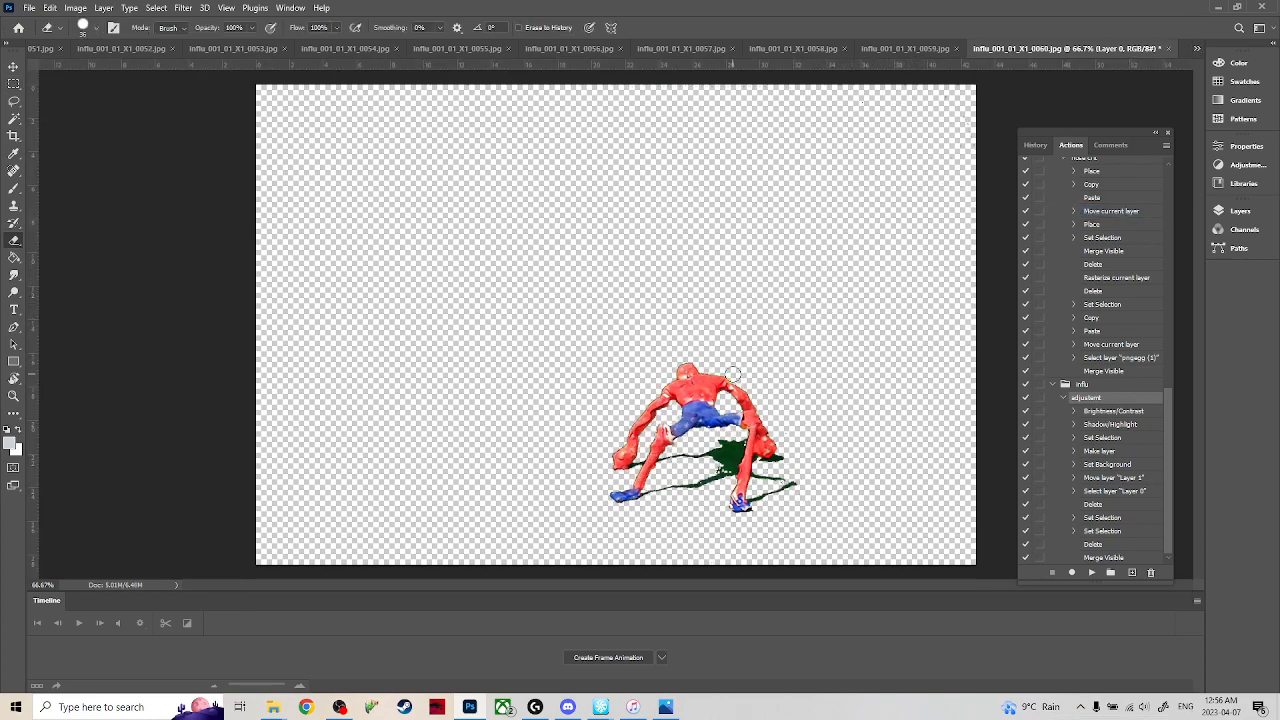
Switch to frame 0061, delete the green patches in the image's upper-right corner with a rectangular selection, and deselect.
left_click(1198, 48)
left_click(1122, 228)
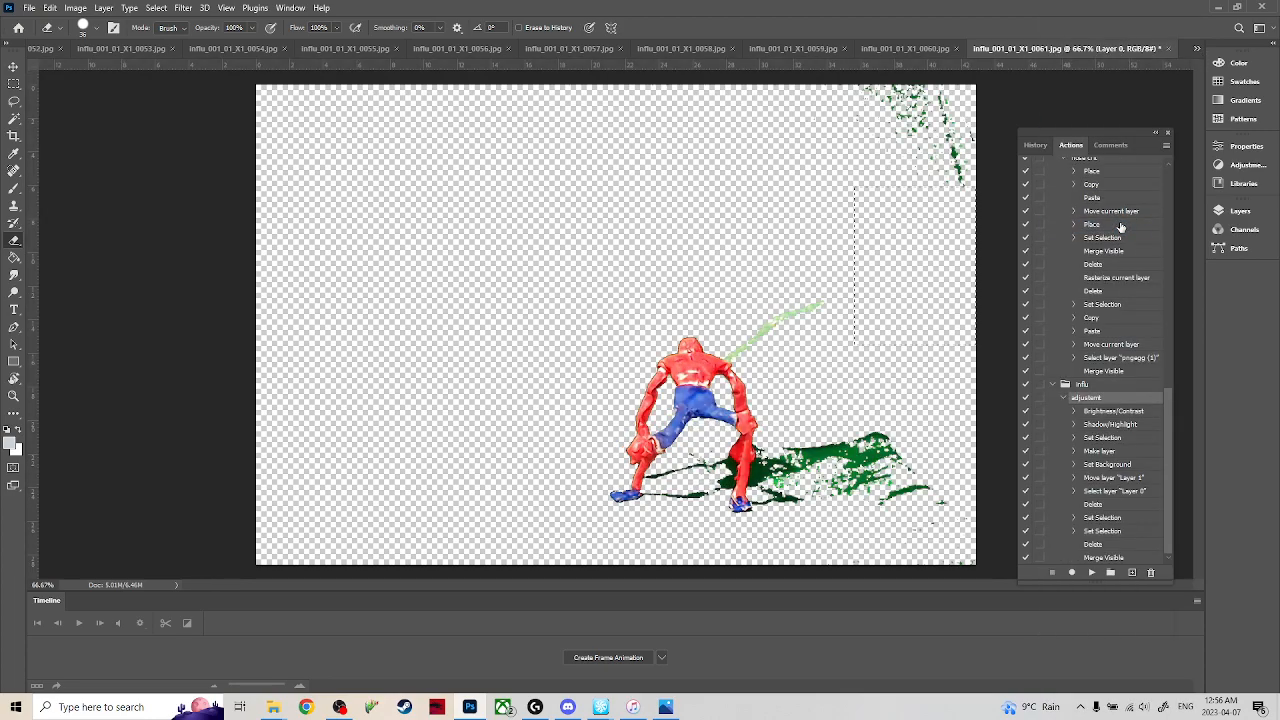
key("m")
left_click_drag(801, 250, 1020, 65)
key("Delete")
key("ctrl+d")
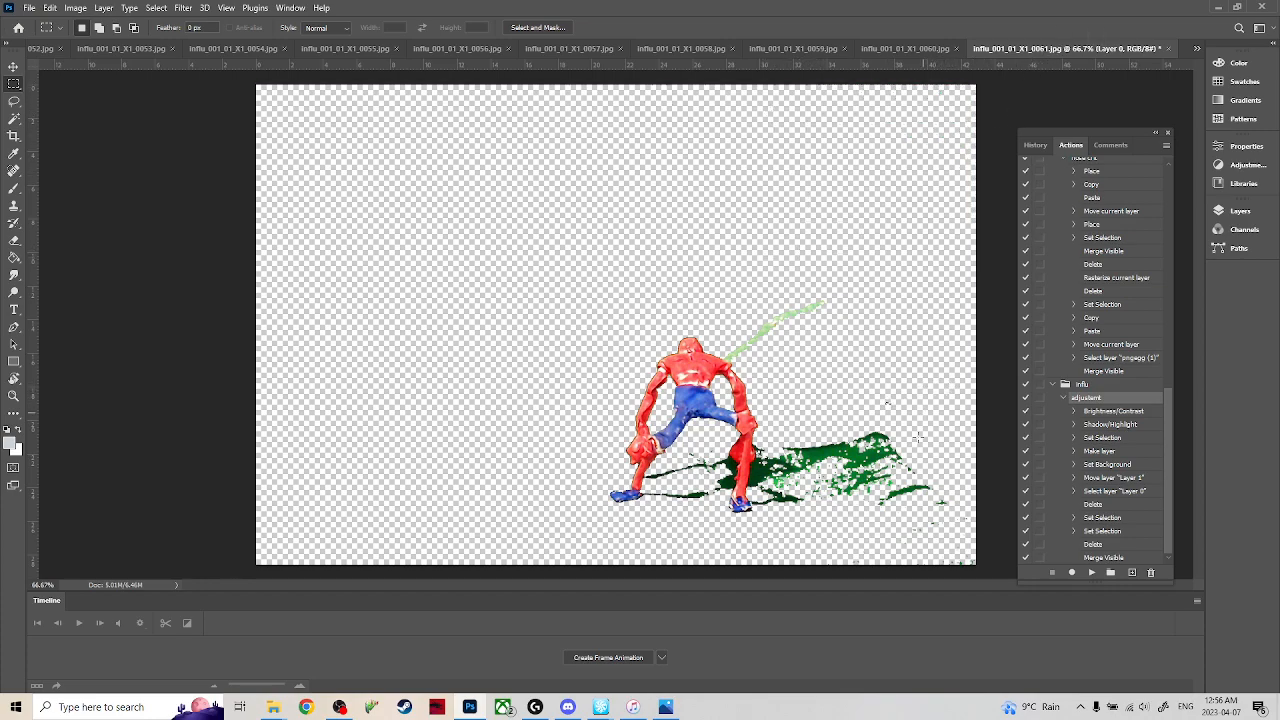
Erase the green wire and the excess green shadow beside the figure in frame 0061.
key("e")
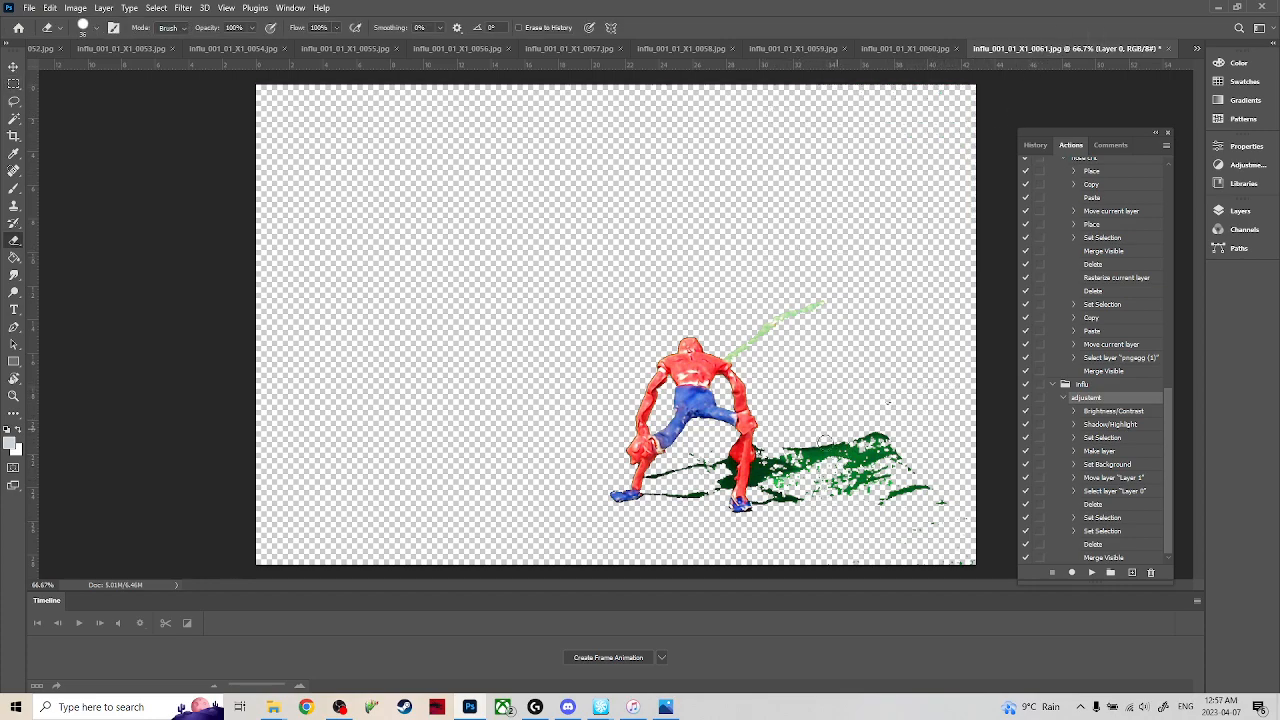
mouse_move(833, 369)
left_mouse_down()
mouse_move(807, 310)
mouse_move(731, 352)
left_mouse_up()
mouse_move(778, 448)
left_mouse_down()
mouse_move(829, 478)
mouse_move(809, 444)
mouse_move(848, 429)
mouse_move(856, 526)
mouse_move(880, 532)
mouse_move(901, 442)
mouse_move(933, 494)
left_mouse_up()
mouse_move(810, 483)
left_mouse_down()
mouse_move(787, 484)
mouse_move(812, 488)
left_mouse_up()
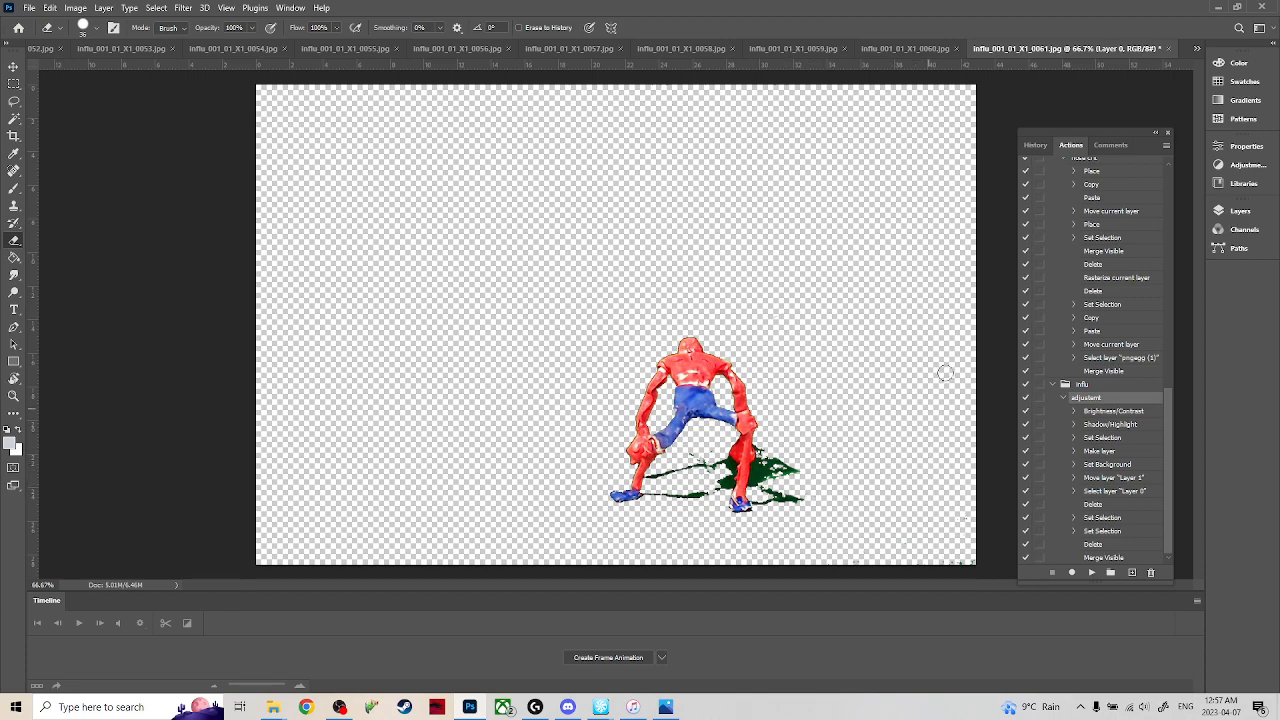
Switch to frame 0062, erase the green wire, and delete the upper-right green patches with a rectangular selection.
left_click(1202, 47)
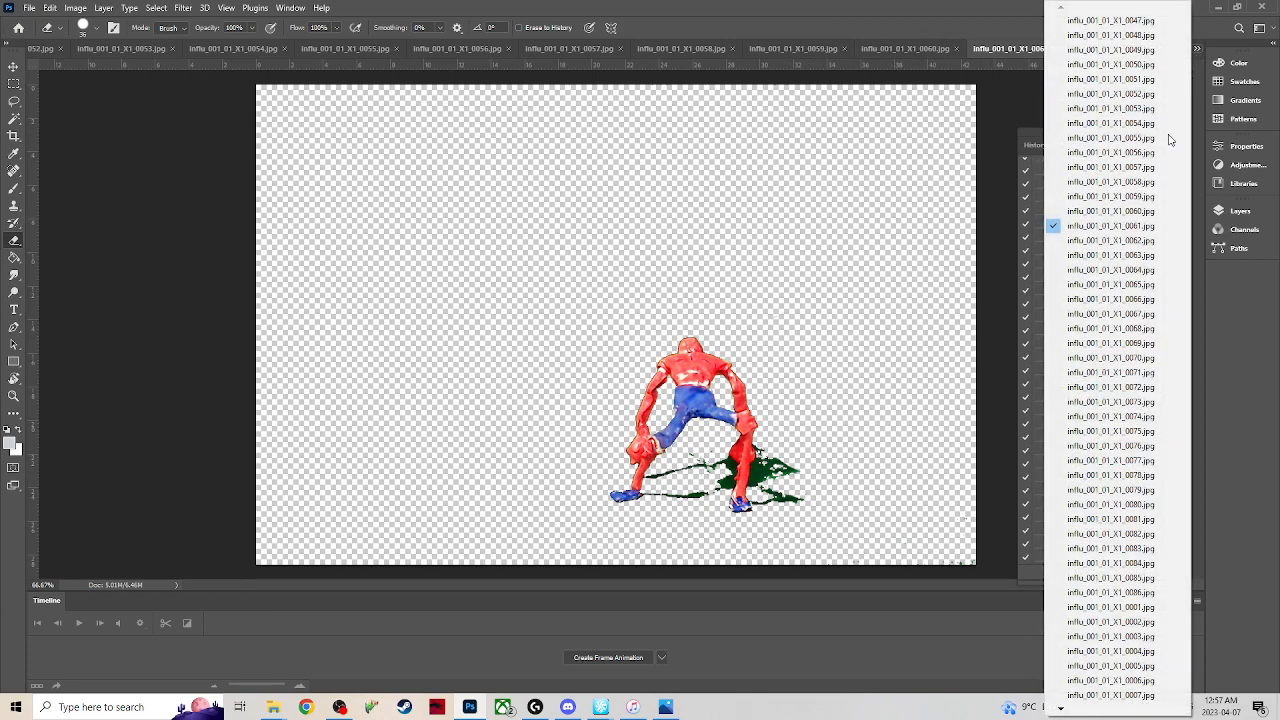
left_click(1106, 244)
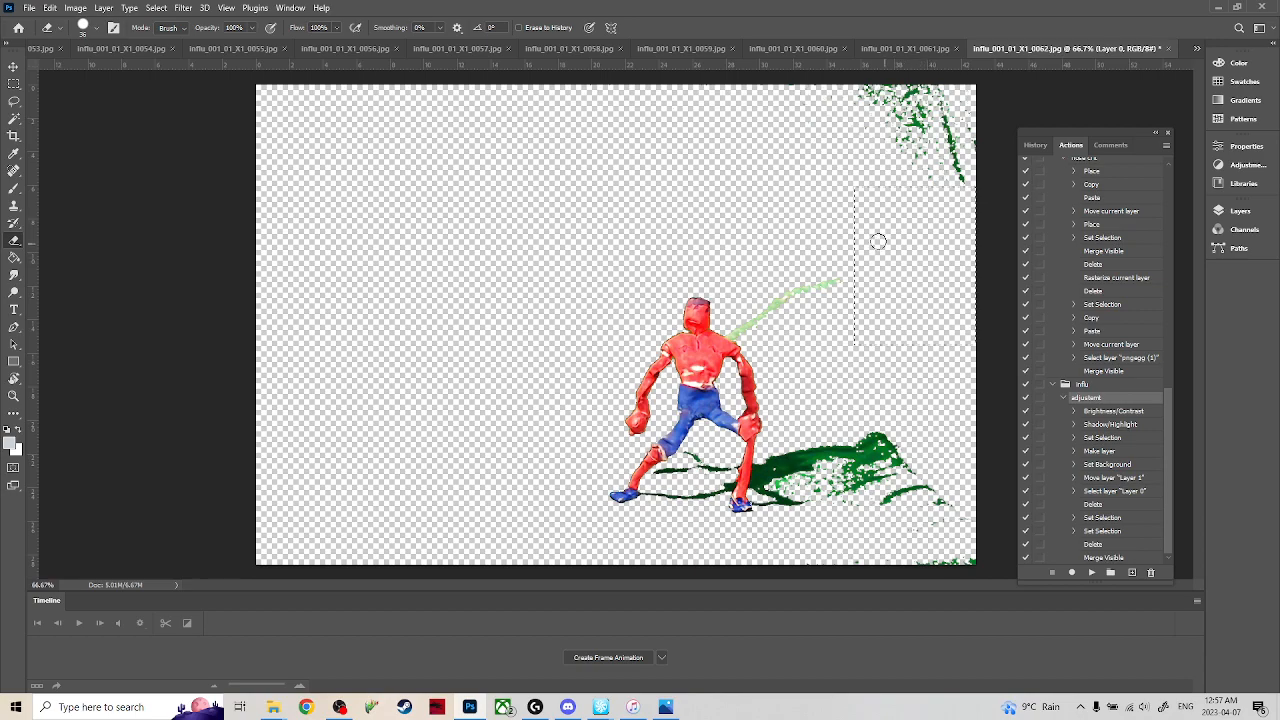
left_click_drag(836, 284, 732, 331)
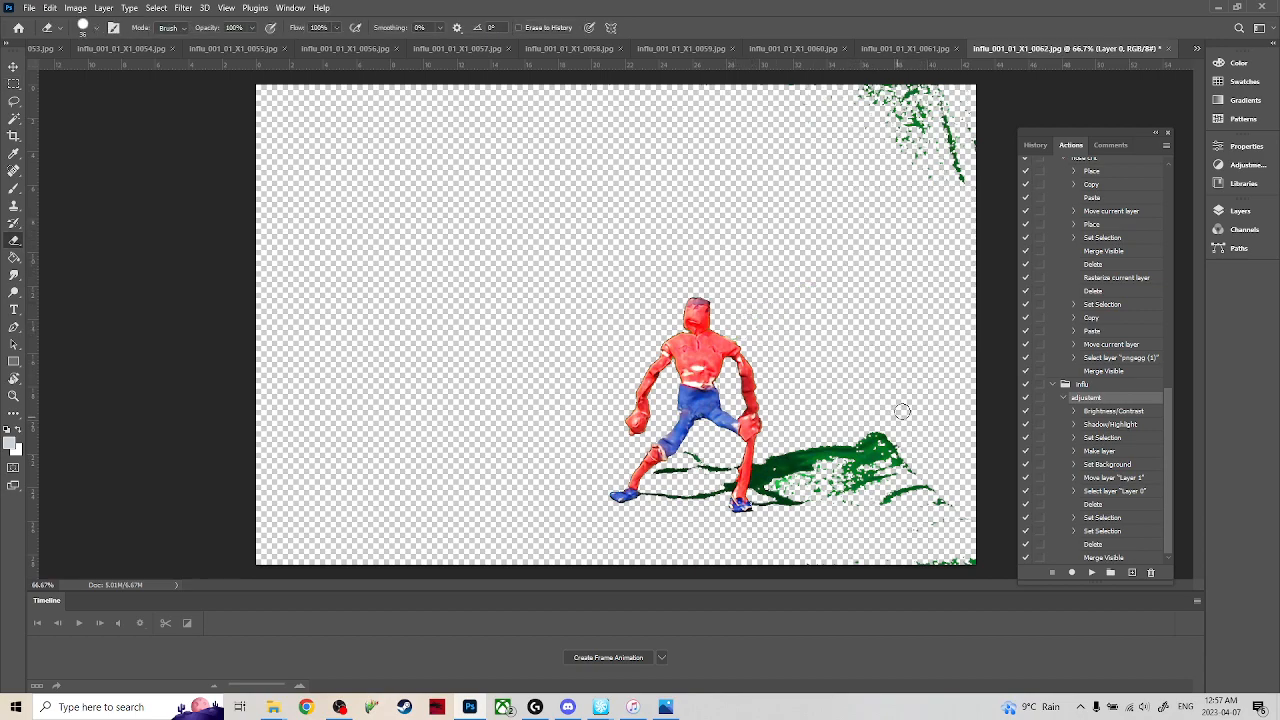
key("m")
left_click_drag(815, 220, 1000, 80)
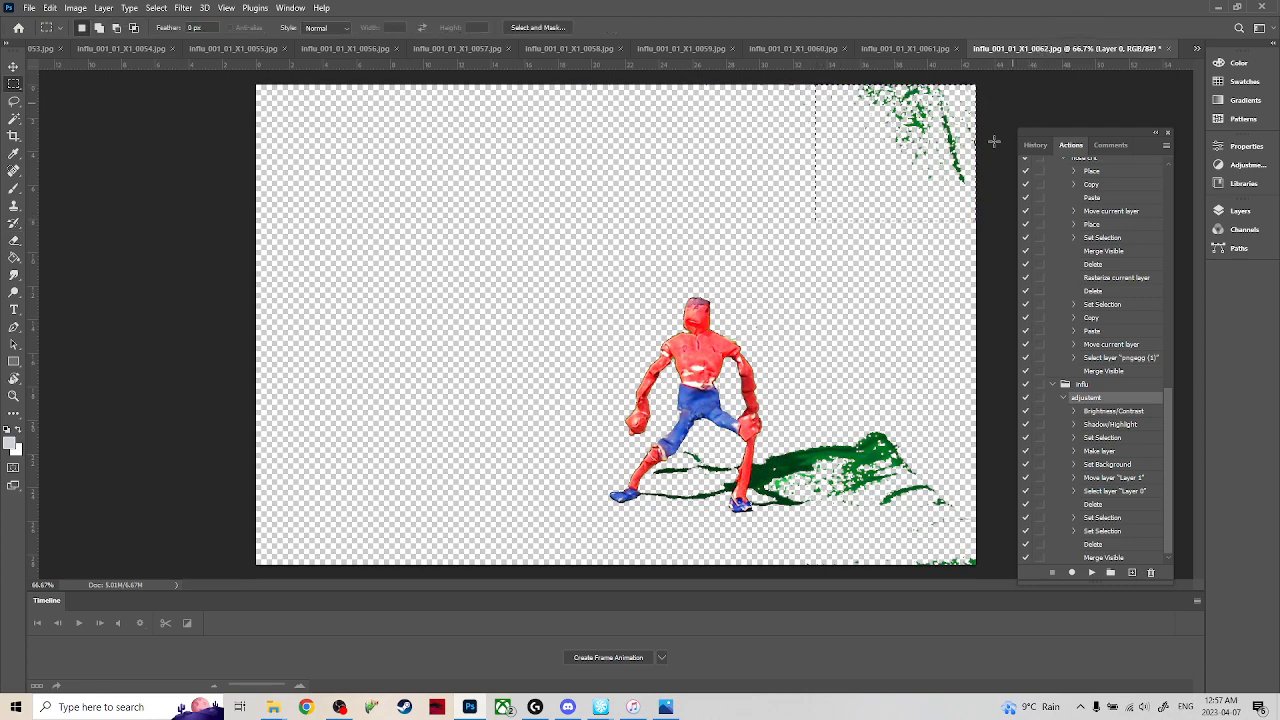
key("Delete")
key("ctrl+d")
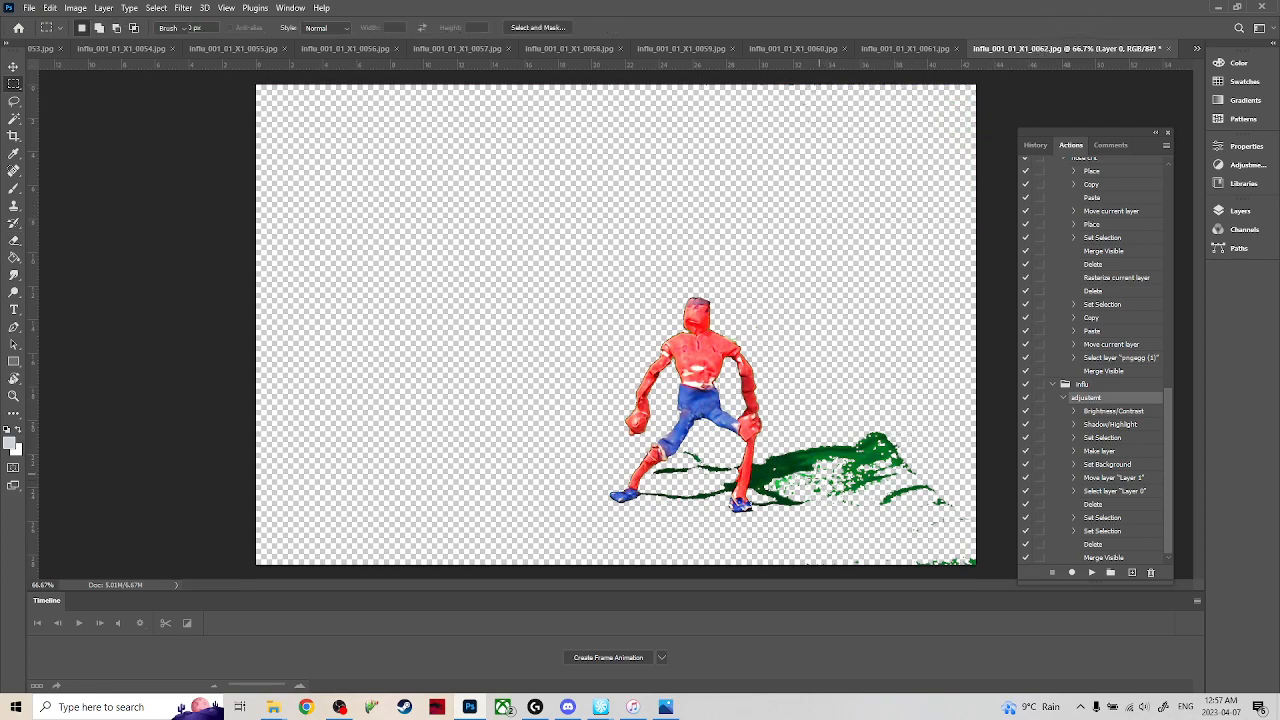
Erase frame 0062's excess green shadow and the green remnants along the image's bottom edge.
key("e")
mouse_move(826, 448)
left_mouse_down()
mouse_move(847, 472)
mouse_move(881, 451)
mouse_move(882, 419)
mouse_move(942, 499)
mouse_move(920, 452)
mouse_move(782, 486)
mouse_move(853, 501)
mouse_move(798, 494)
mouse_move(833, 471)
left_mouse_up()
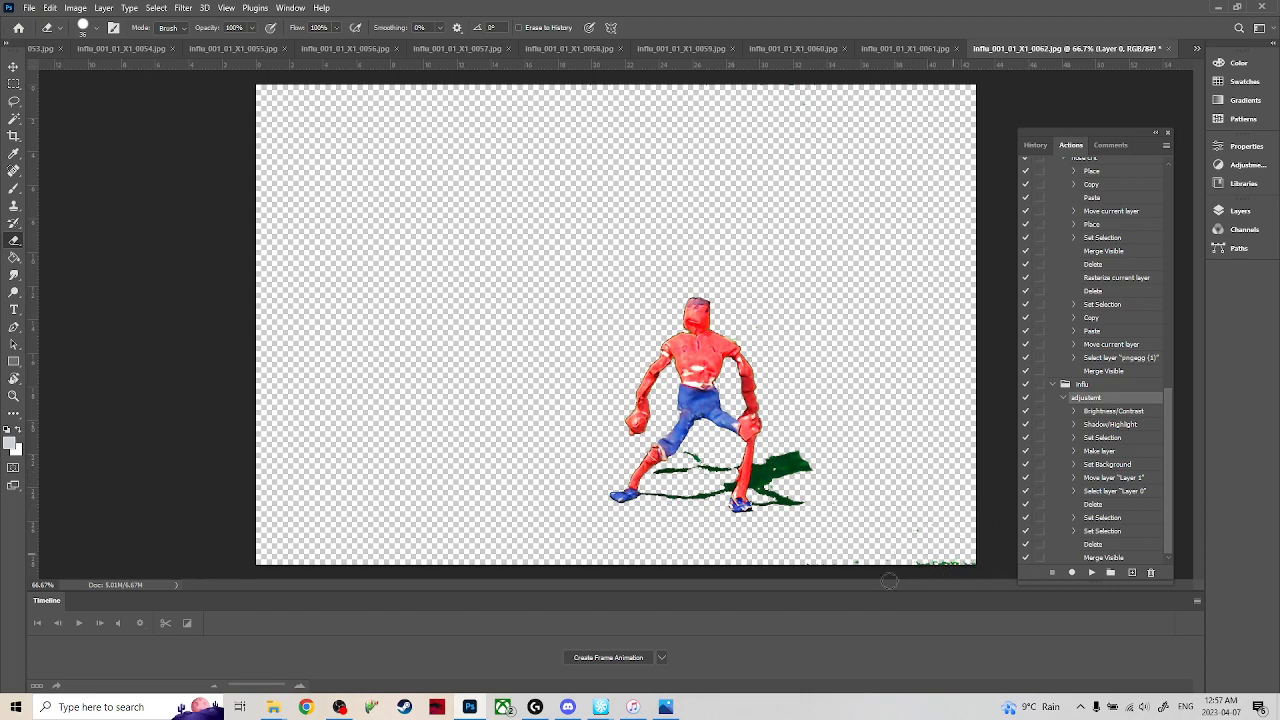
left_click_drag(905, 576, 952, 560)
Switch to frame 0063, clear the selection and erase the green wire behind the figure.
left_click(1197, 48)
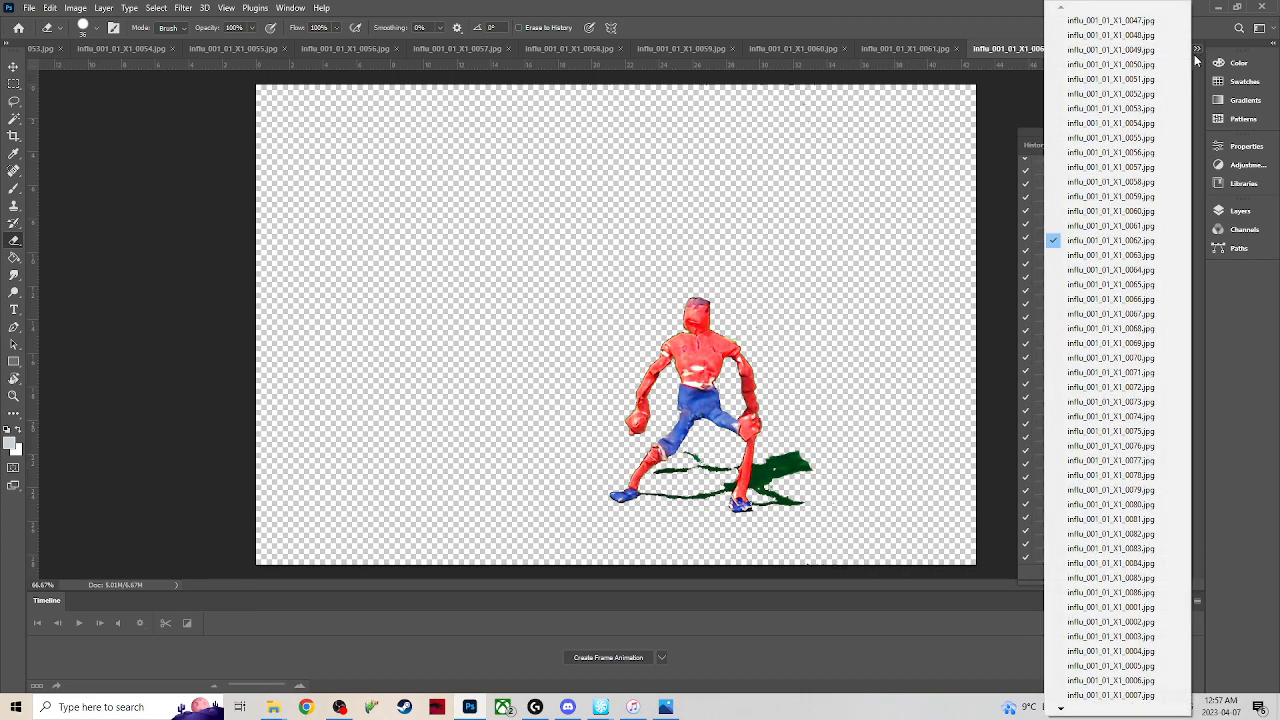
left_click(1116, 254)
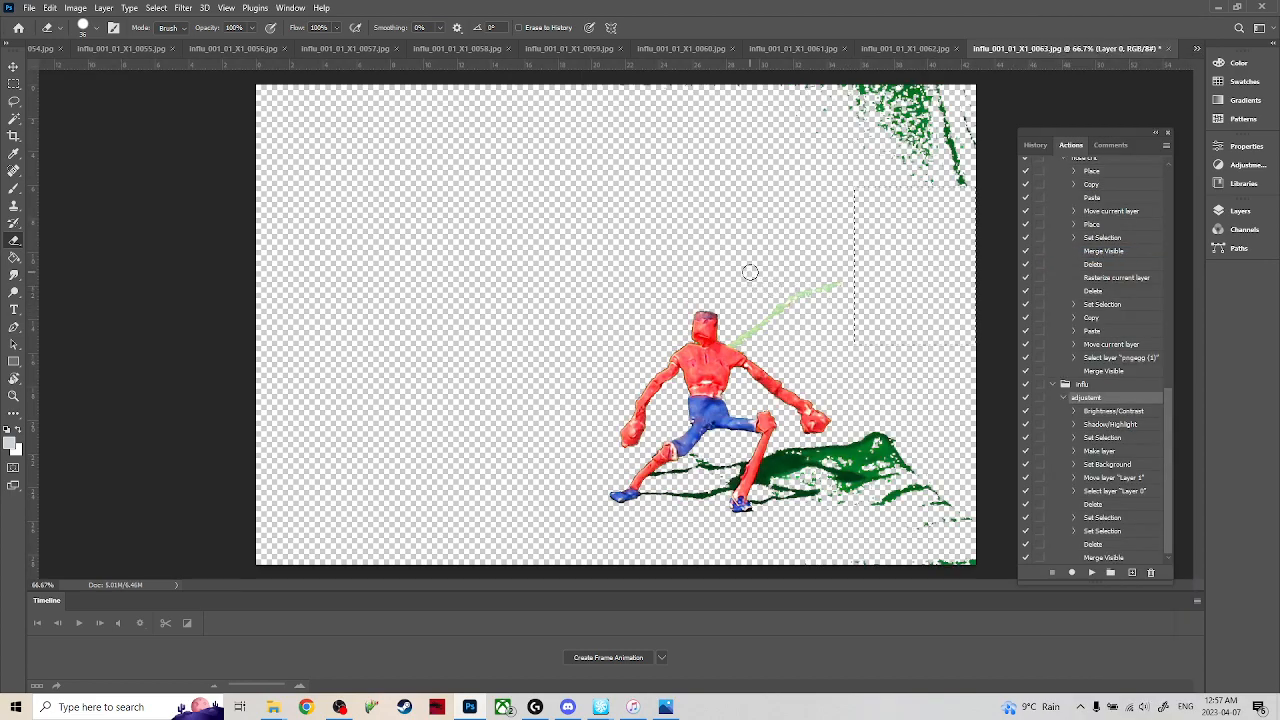
left_click(15, 85)
left_click(739, 277)
key("e")
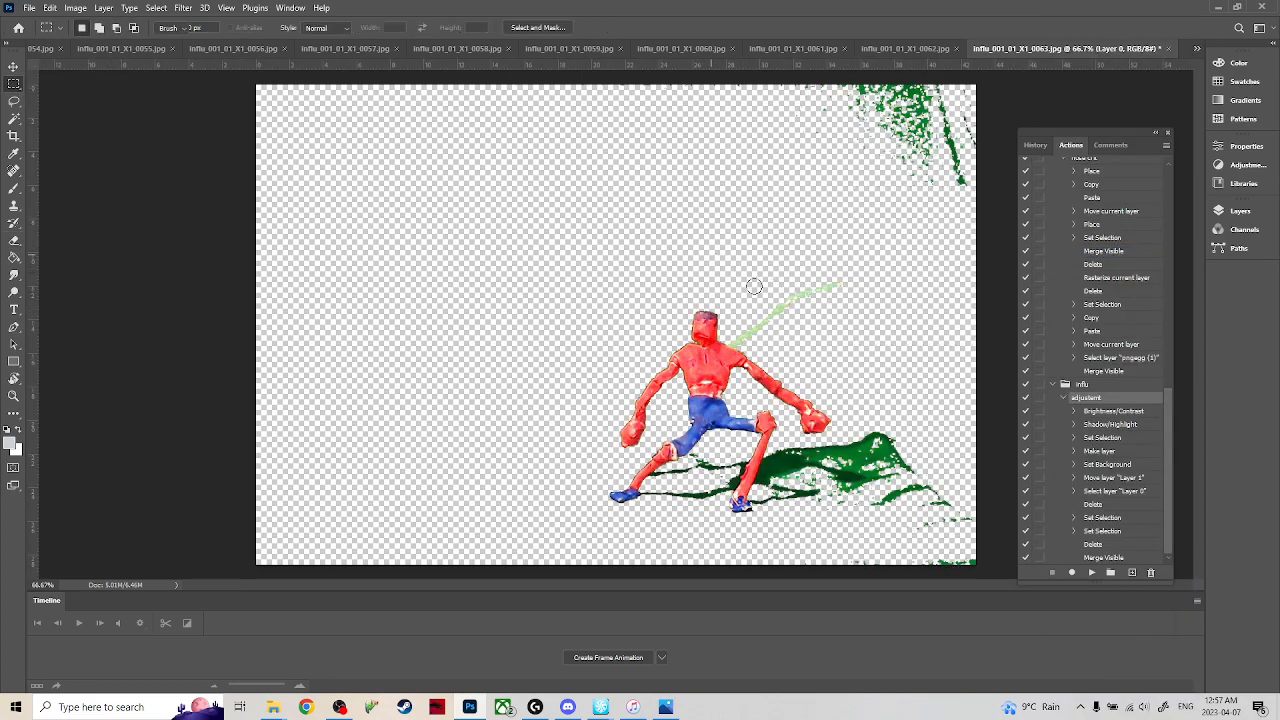
left_click_drag(843, 283, 737, 340)
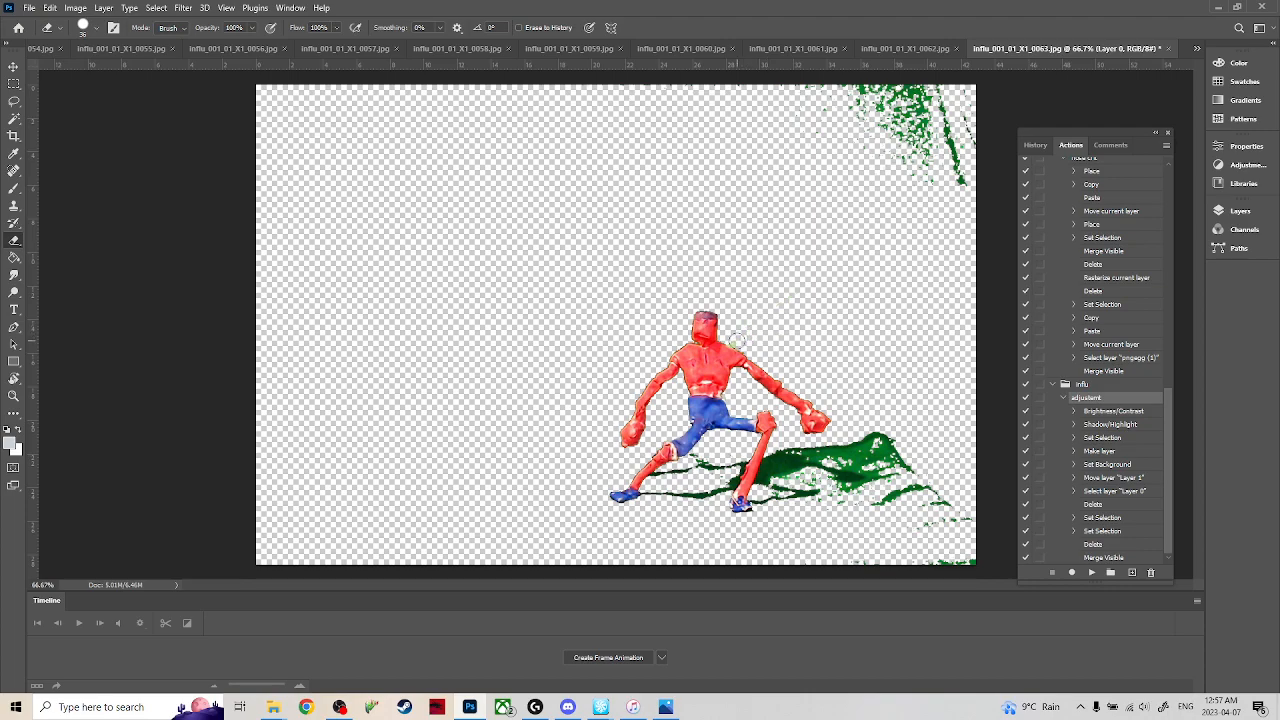
Delete frame 0063's upper-right green patches with a rectangular selection and erase the excess green shadow beside the figure.
key("m")
mouse_move(757, 210)
left_mouse_down()
mouse_move(857, 171)
mouse_move(1041, 56)
left_mouse_up()
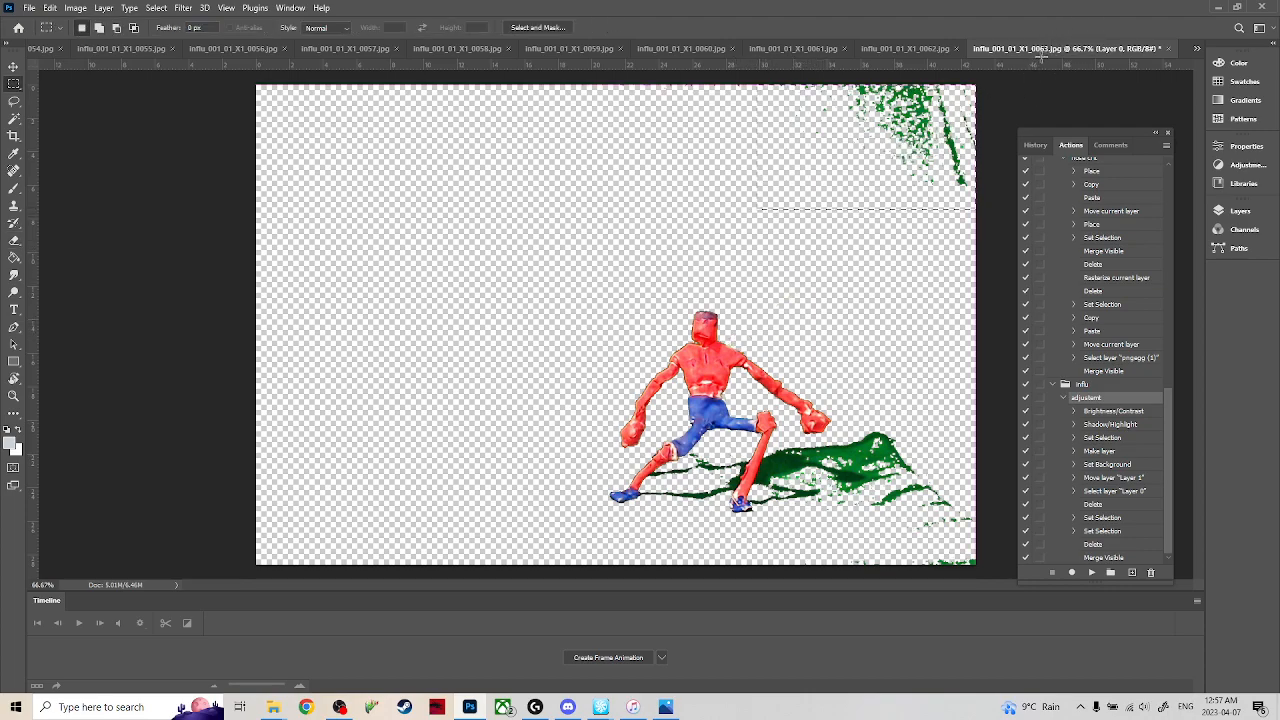
key("ctrl+d")
key("e")
mouse_move(815, 453)
left_mouse_down()
mouse_move(871, 433)
mouse_move(847, 461)
mouse_move(883, 468)
mouse_move(842, 494)
mouse_move(874, 494)
mouse_move(893, 448)
mouse_move(916, 491)
mouse_move(873, 533)
mouse_move(896, 509)
mouse_move(882, 504)
mouse_move(952, 536)
mouse_move(968, 545)
mouse_move(929, 576)
mouse_move(958, 563)
left_mouse_up()
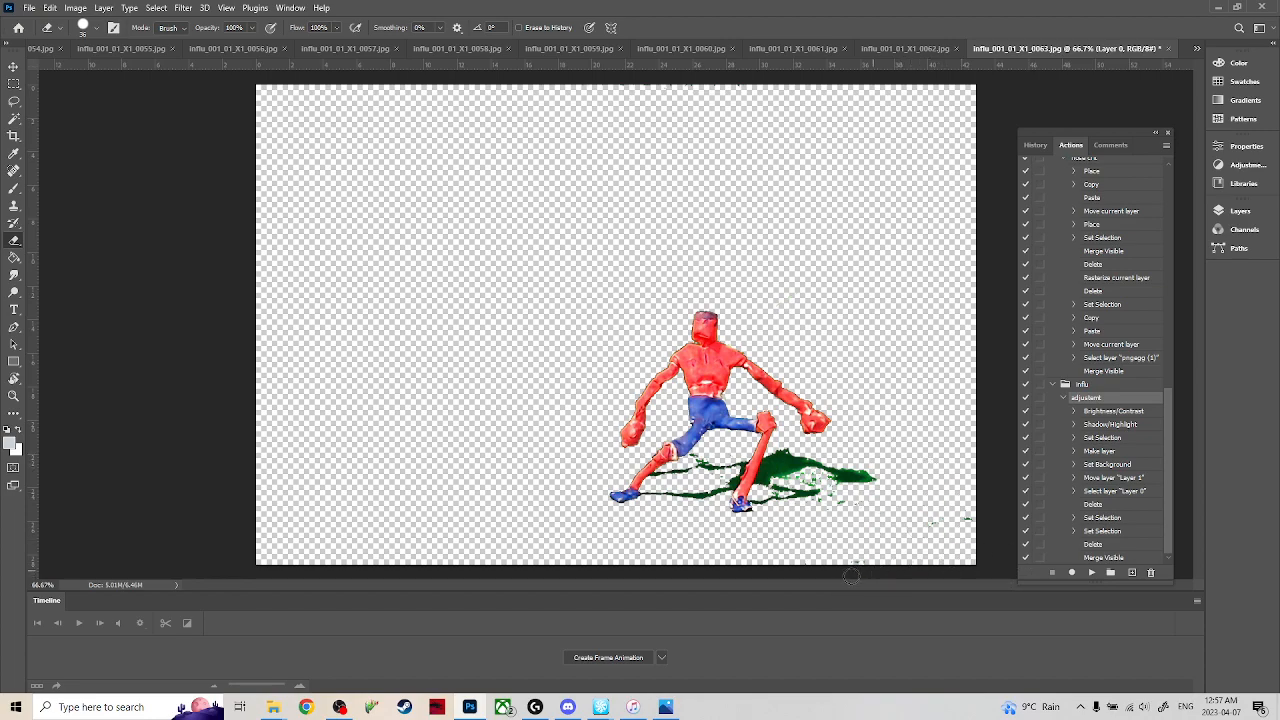
mouse_move(826, 502)
left_mouse_down()
mouse_move(809, 480)
mouse_move(793, 484)
mouse_move(806, 482)
left_mouse_up()
key("ctrl+z")
Switch to frame 0064 and delete the green patches in the image's upper-right corner with a rectangular selection.
left_click(1197, 48)
left_click(1100, 280)
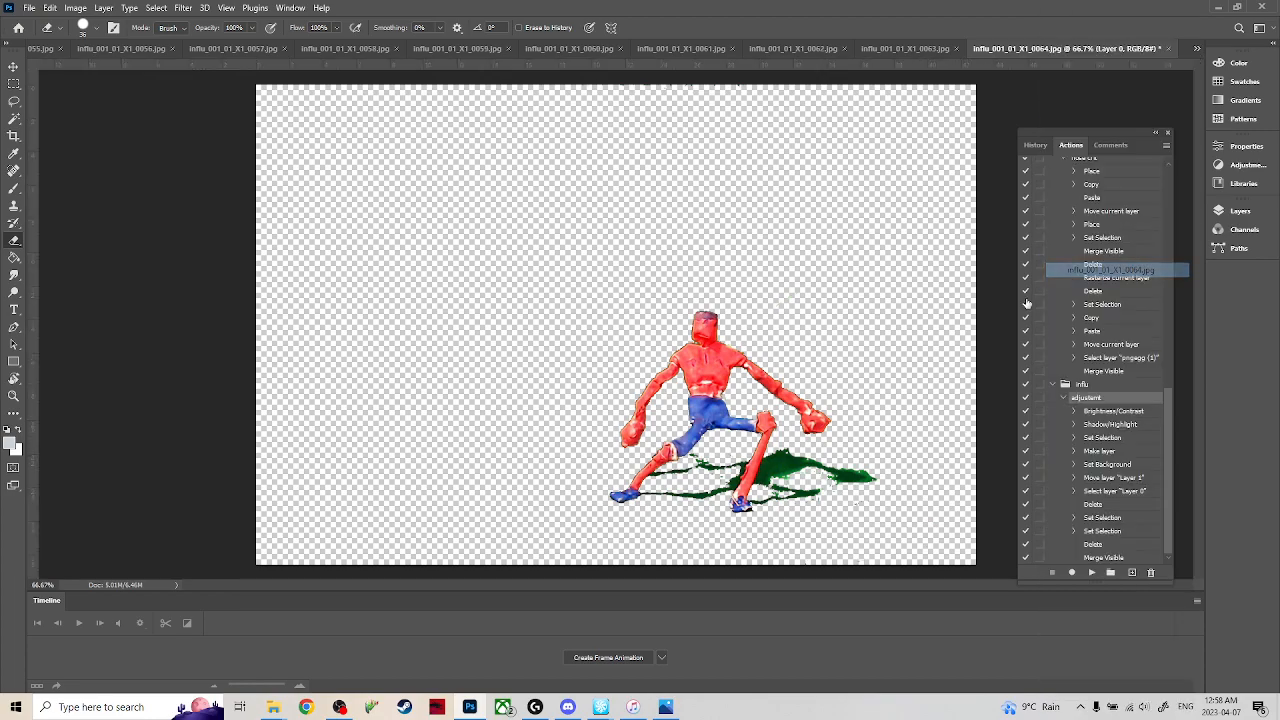
left_click(14, 83)
left_click_drag(769, 234, 1048, 66)
key("Delete")
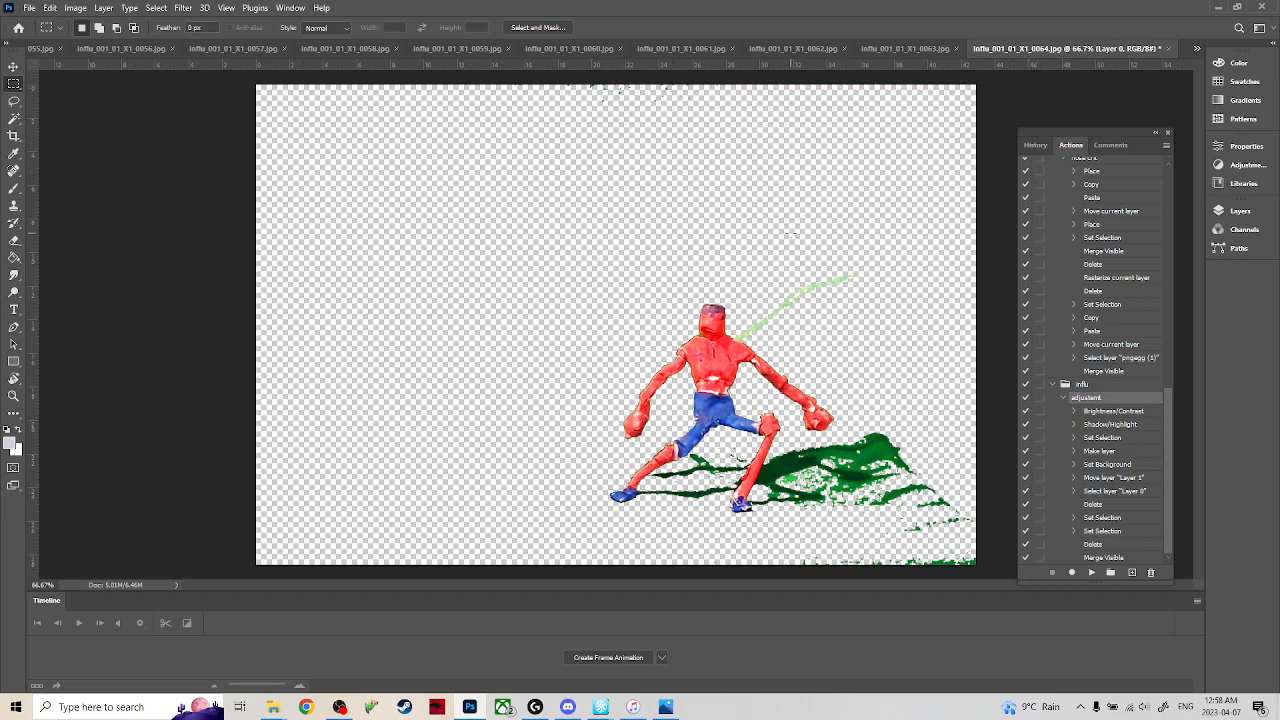
Erase frame 0064's green wire, excess green shadow and the green remnants along the image's bottom edge.
key("e")
mouse_move(851, 283)
left_mouse_down()
mouse_move(738, 331)
mouse_move(759, 334)
mouse_move(743, 333)
mouse_move(845, 275)
left_mouse_up()
key("ctrl+z")
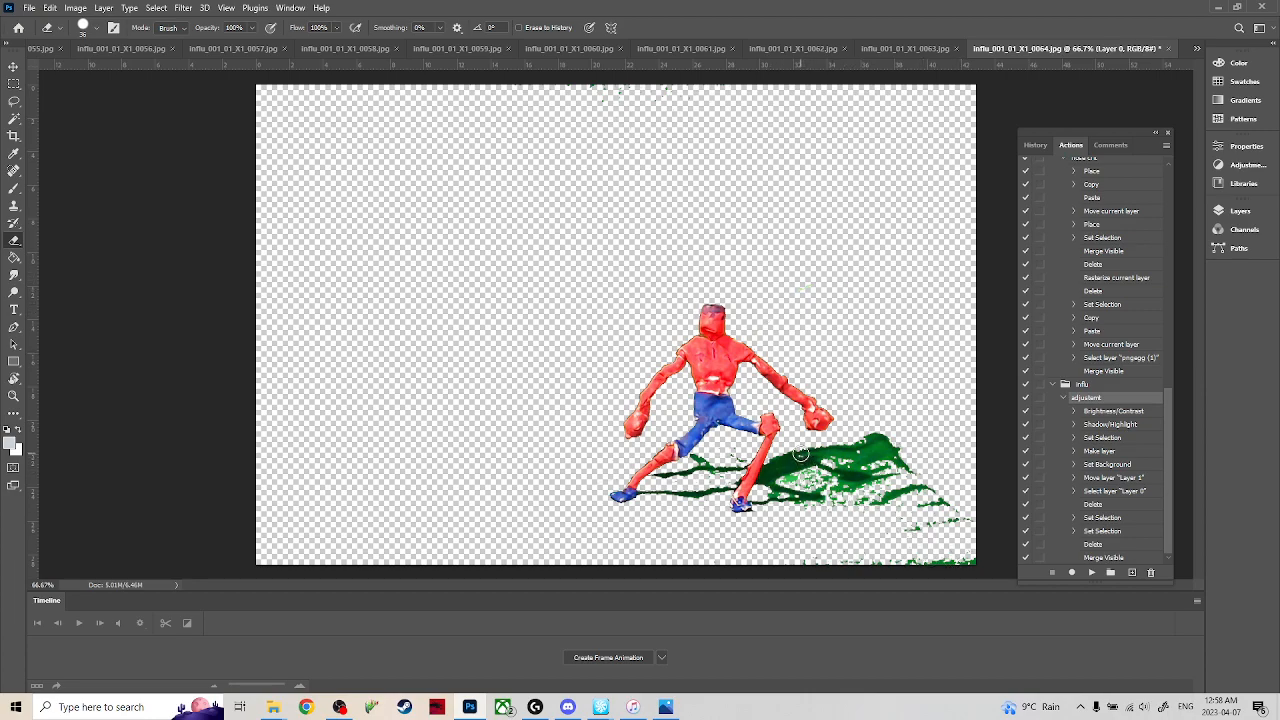
mouse_move(806, 444)
left_mouse_down()
mouse_move(846, 460)
mouse_move(872, 462)
mouse_move(835, 447)
mouse_move(890, 455)
mouse_move(908, 495)
mouse_move(919, 486)
mouse_move(889, 521)
left_mouse_up()
mouse_move(812, 566)
left_mouse_down()
mouse_move(985, 561)
mouse_move(952, 573)
mouse_move(955, 538)
mouse_move(939, 515)
mouse_move(906, 535)
mouse_move(876, 507)
mouse_move(794, 483)
mouse_move(849, 498)
mouse_move(837, 503)
mouse_move(812, 476)
mouse_move(838, 495)
mouse_move(876, 496)
mouse_move(899, 490)
mouse_move(858, 496)
mouse_move(886, 464)
mouse_move(870, 490)
left_mouse_up()
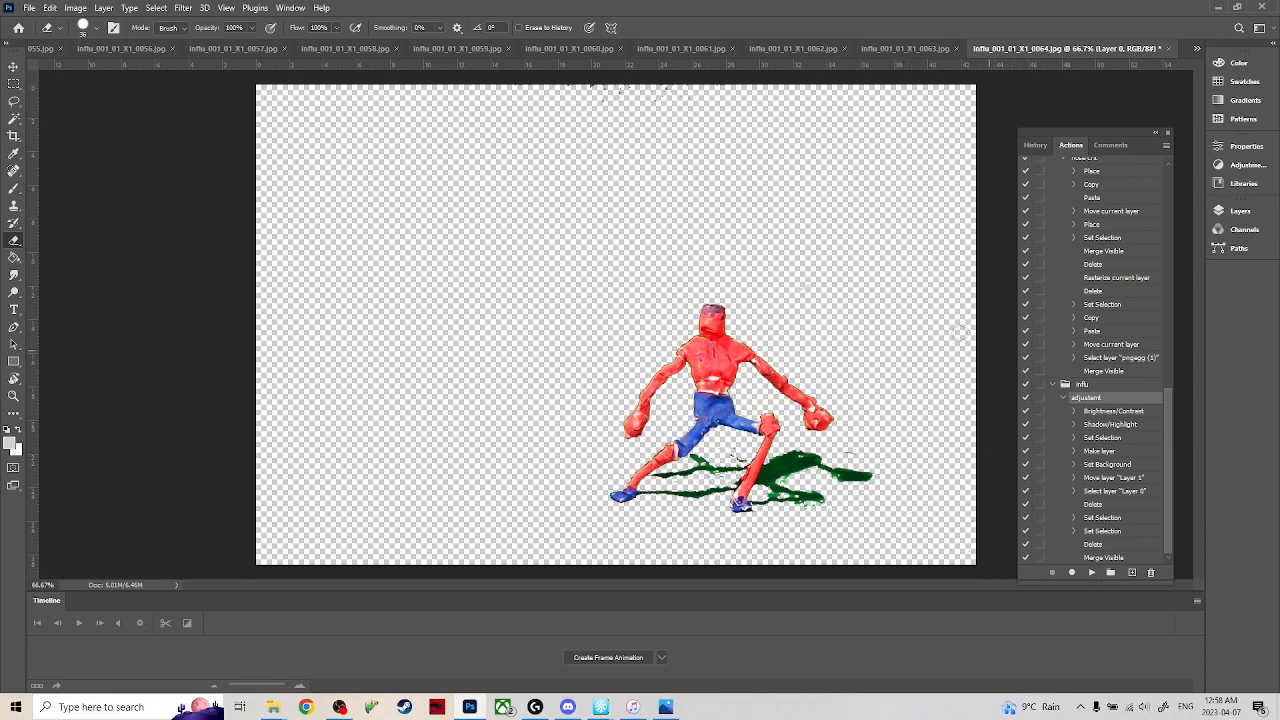
Switch to frame 0065, clear the selection and erase the green wire and the shadow bits around the lowered fist.
left_click(1197, 48)
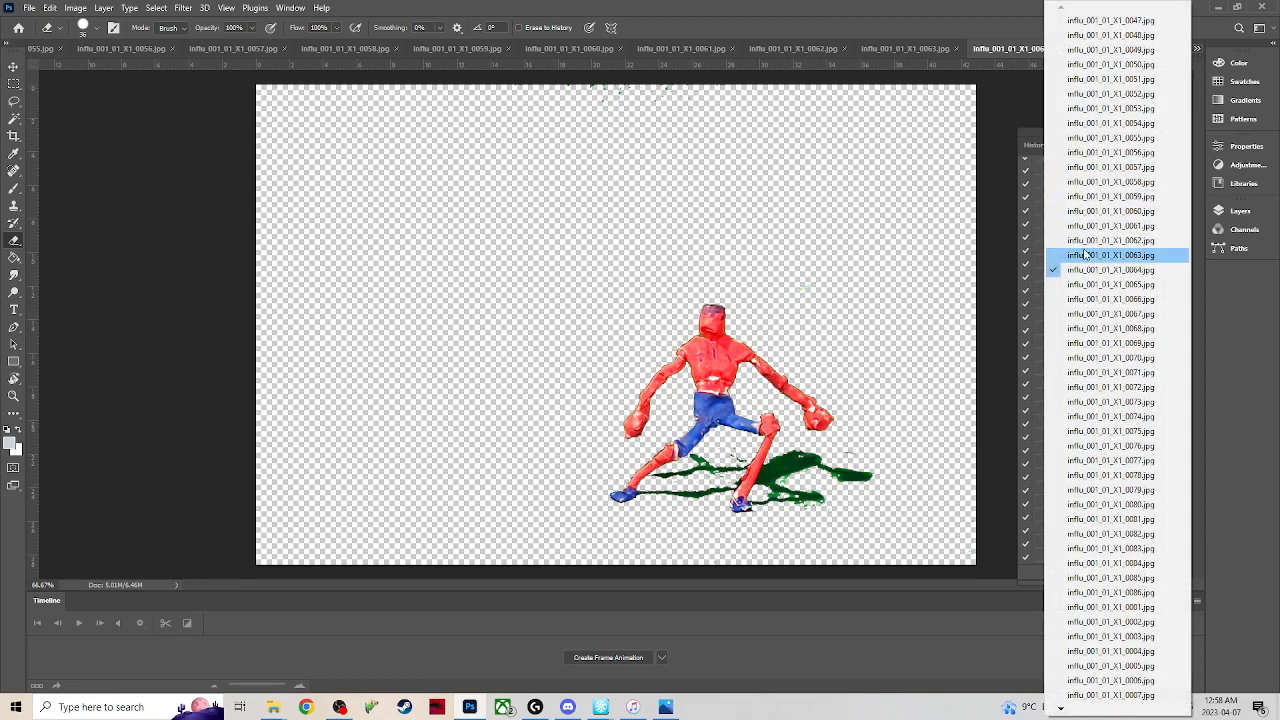
left_click(1100, 286)
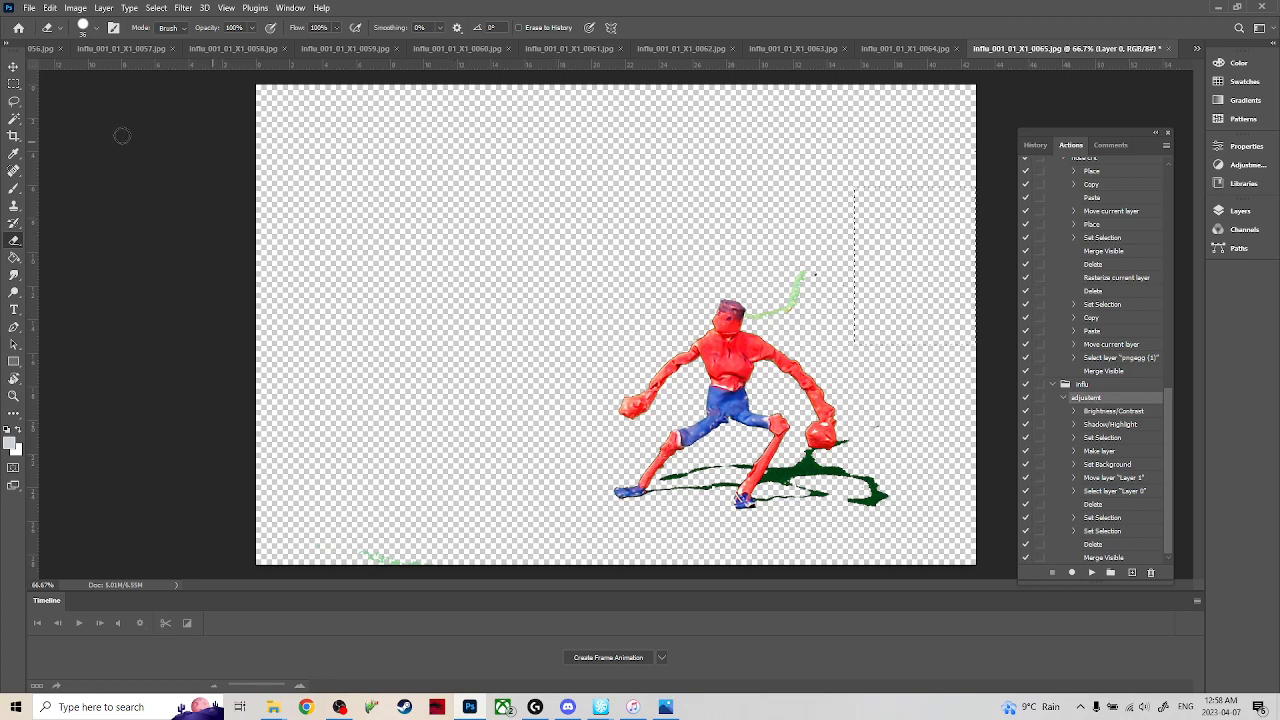
key("m")
left_click(887, 294)
key("e")
mouse_move(815, 275)
left_mouse_down()
mouse_move(774, 304)
mouse_move(795, 300)
mouse_move(757, 317)
left_mouse_up()
mouse_move(846, 443)
left_mouse_down()
mouse_move(808, 456)
mouse_move(836, 448)
left_mouse_up()
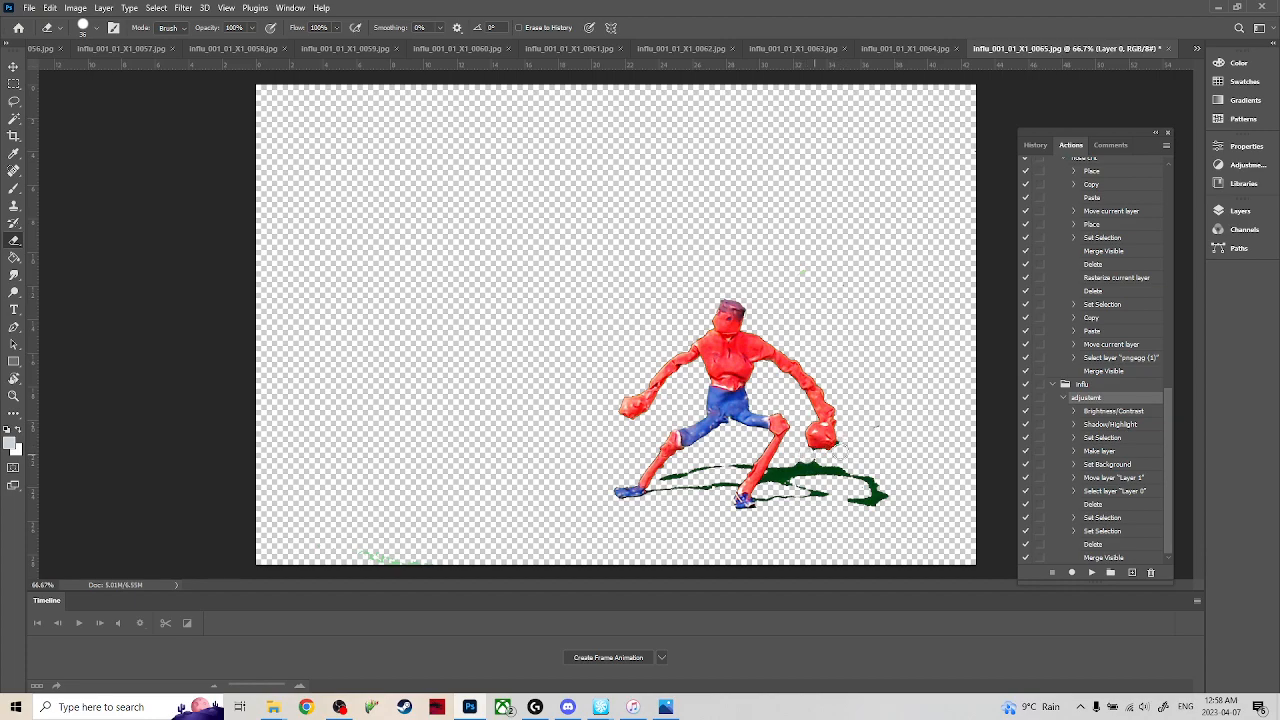
Switch to the unusable frame 0066 and close it without saving.
left_click(1197, 48)
left_click(1118, 301)
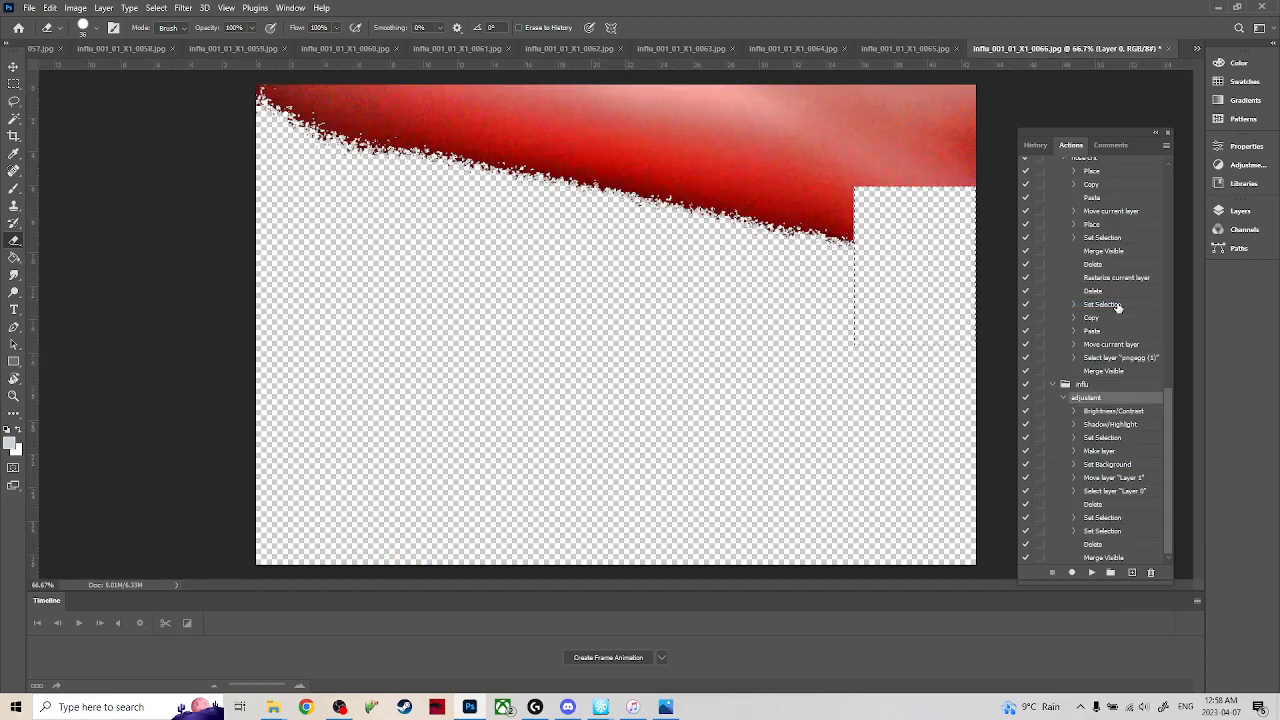
left_click(1168, 48)
left_click(637, 263)
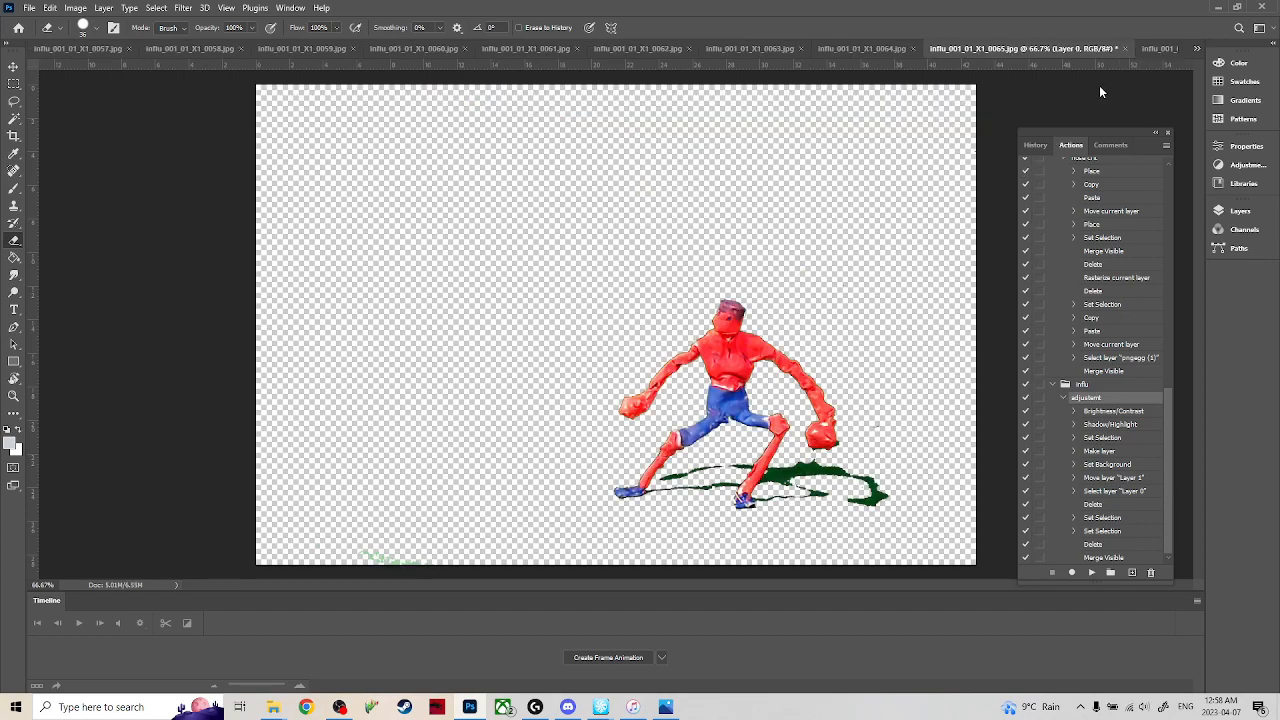
Switch to frame 0067, clear the selection and erase the green wire and the shadow bits around the lowered fist.
left_click(1152, 51)
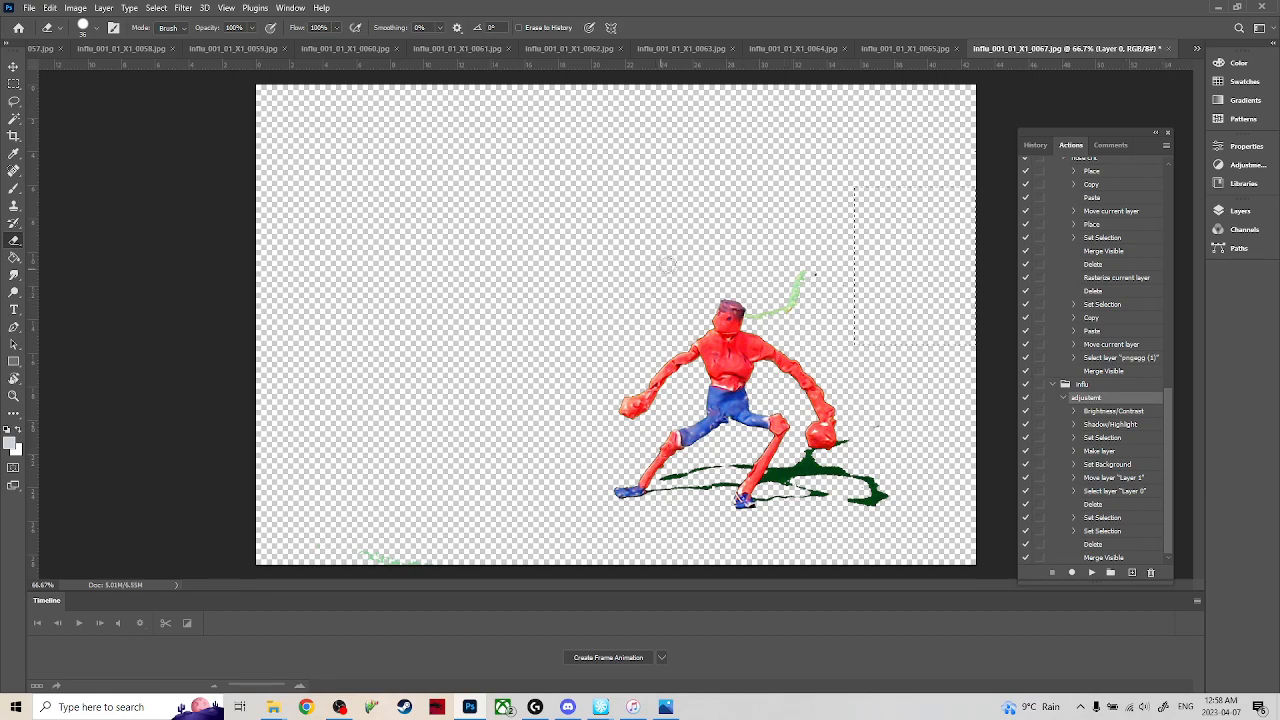
key("m")
left_click(804, 227)
key("w")
key("e")
left_click_drag(816, 272, 755, 317)
Switch to frame 0068 and delete the green patches in the image's upper-right corner with a rectangular selection.
left_click(1195, 49)
left_click(1110, 318)
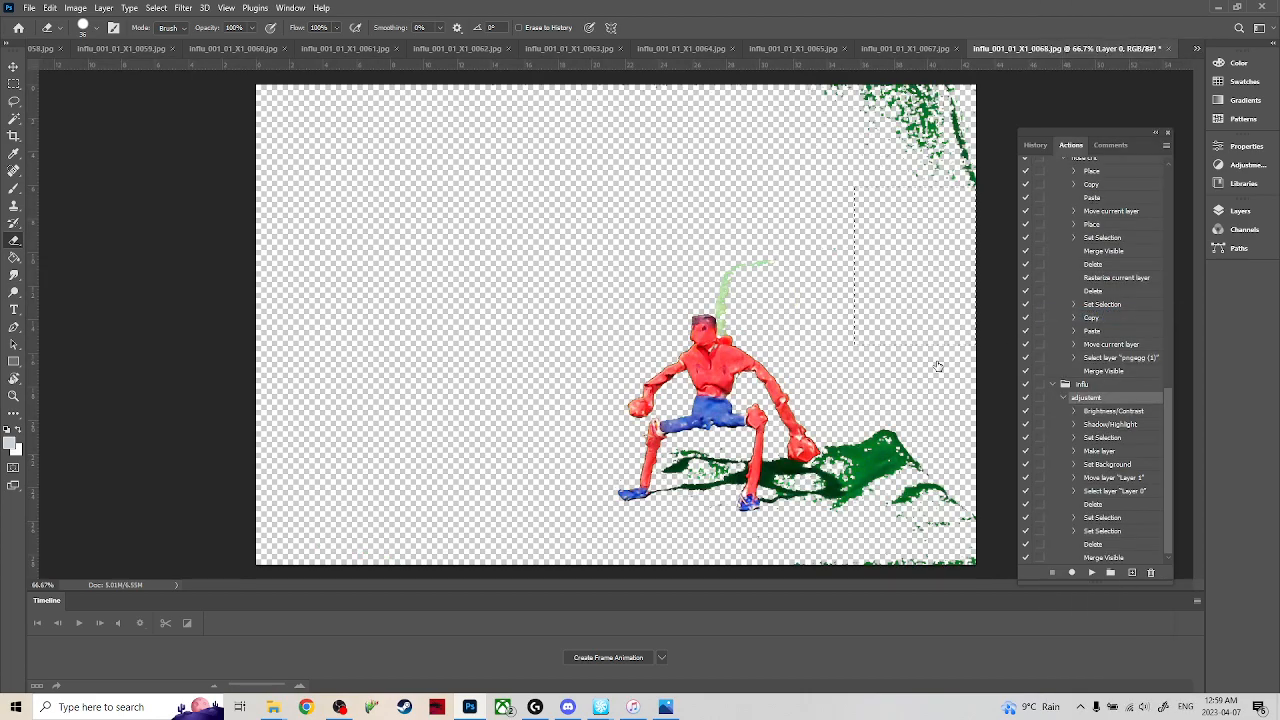
key("m")
left_click_drag(753, 198, 1025, 70)
key("Delete")
key("ctrl+d")
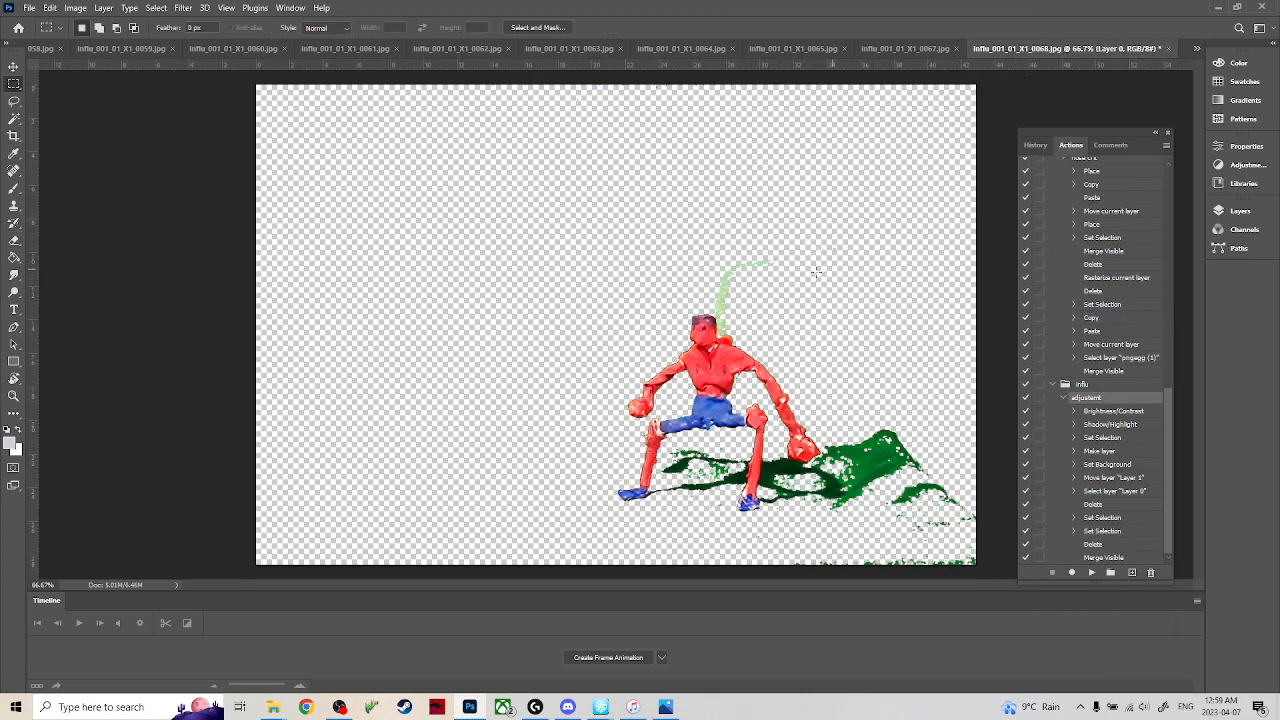
Erase frame 0068's green wire, the excess green shadow beyond the fist and the loose green bits between the legs.
key("e")
mouse_move(757, 258)
left_mouse_down()
mouse_move(720, 286)
mouse_move(714, 309)
mouse_move(734, 338)
left_mouse_up()
mouse_move(875, 424)
left_mouse_down()
mouse_move(826, 464)
mouse_move(845, 503)
mouse_move(858, 448)
mouse_move(841, 432)
mouse_move(885, 514)
mouse_move(894, 440)
mouse_move(933, 530)
mouse_move(943, 465)
mouse_move(969, 551)
mouse_move(954, 565)
mouse_move(905, 563)
mouse_move(865, 486)
left_mouse_up()
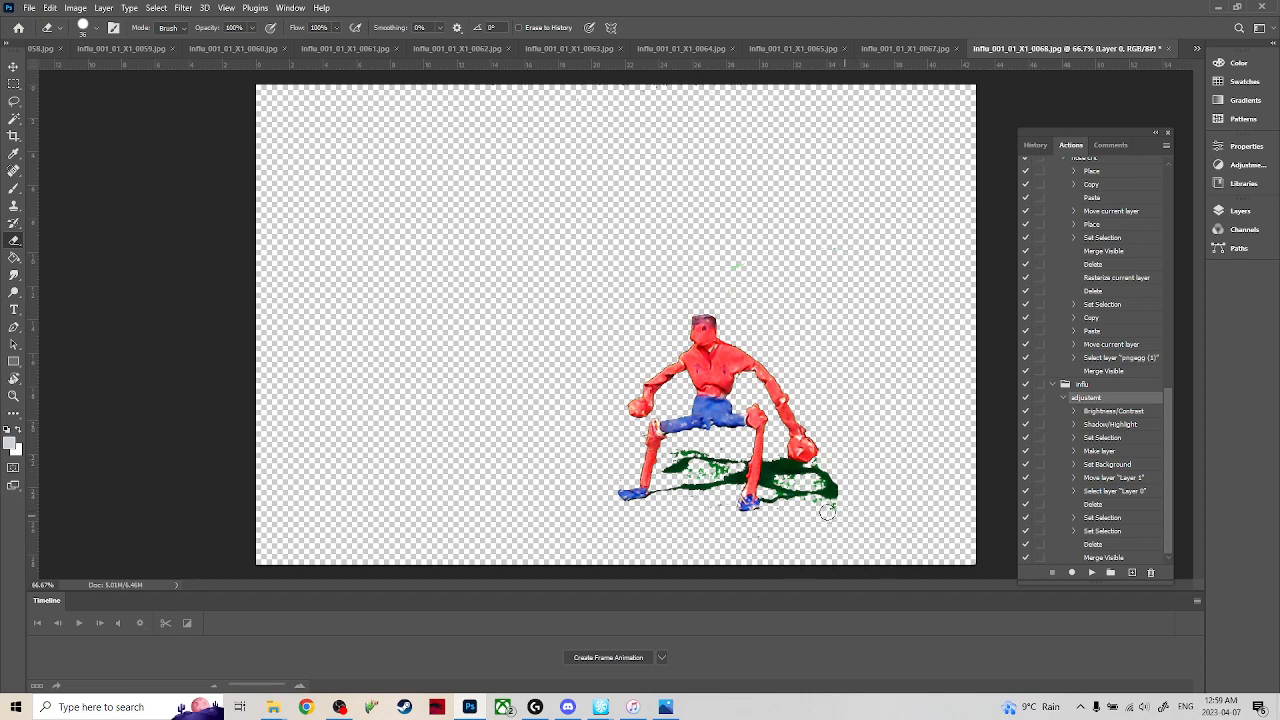
left_click_drag(813, 484, 790, 482)
mouse_move(702, 473)
left_mouse_down()
mouse_move(721, 468)
mouse_move(697, 446)
left_mouse_up()
Switch to frame 0069, clear the selection and erase the green wire above the head, including its leftover bits.
left_click(1196, 48)
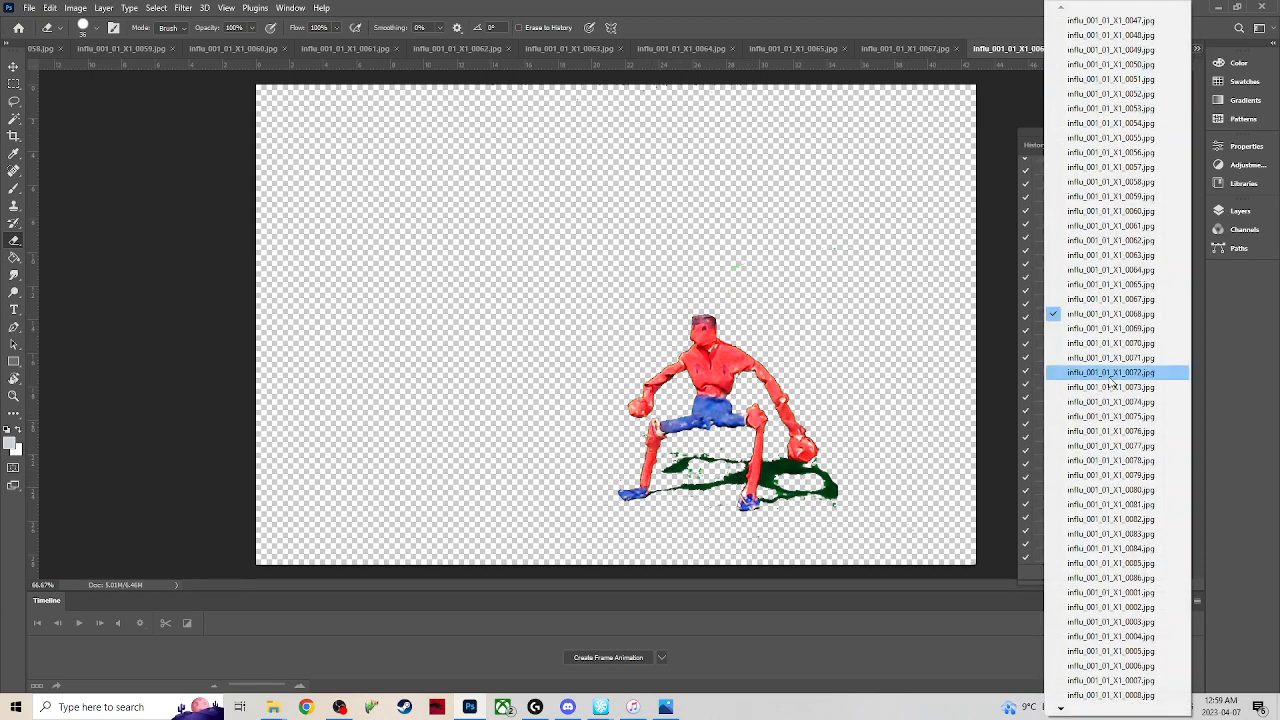
left_click(1117, 330)
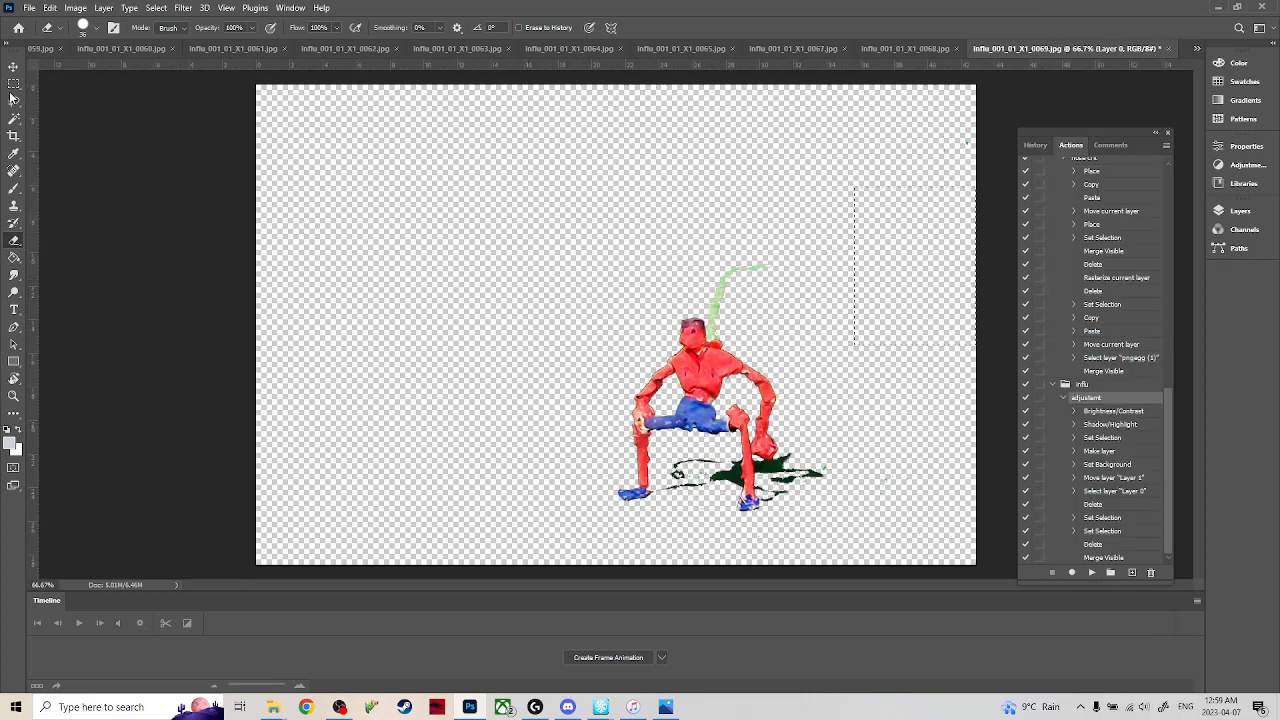
key("ctrl+d")
mouse_move(754, 274)
left_mouse_down()
mouse_move(726, 296)
mouse_move(720, 342)
left_mouse_up()
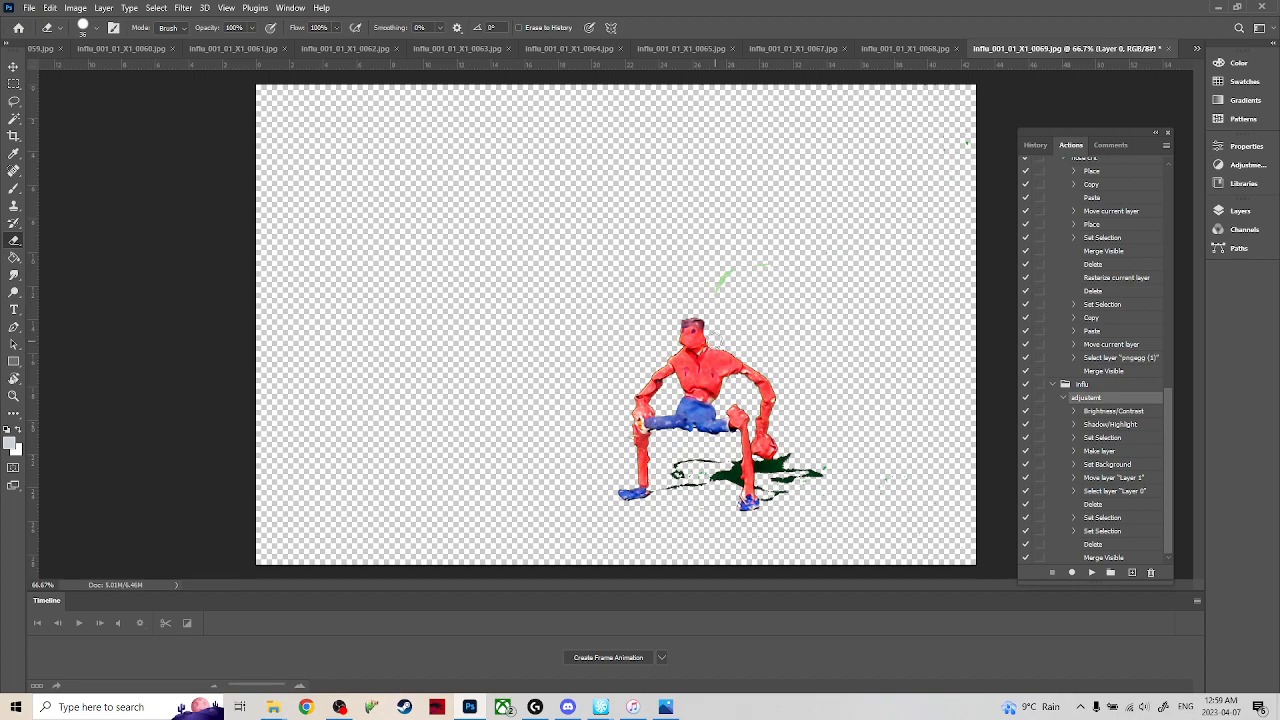
mouse_move(728, 246)
left_mouse_down()
mouse_move(746, 264)
mouse_move(732, 274)
left_mouse_up()
Switch to frame 0070 and erase the green wire and the stray shadow bits above the figure's shadow.
left_click(1200, 52)
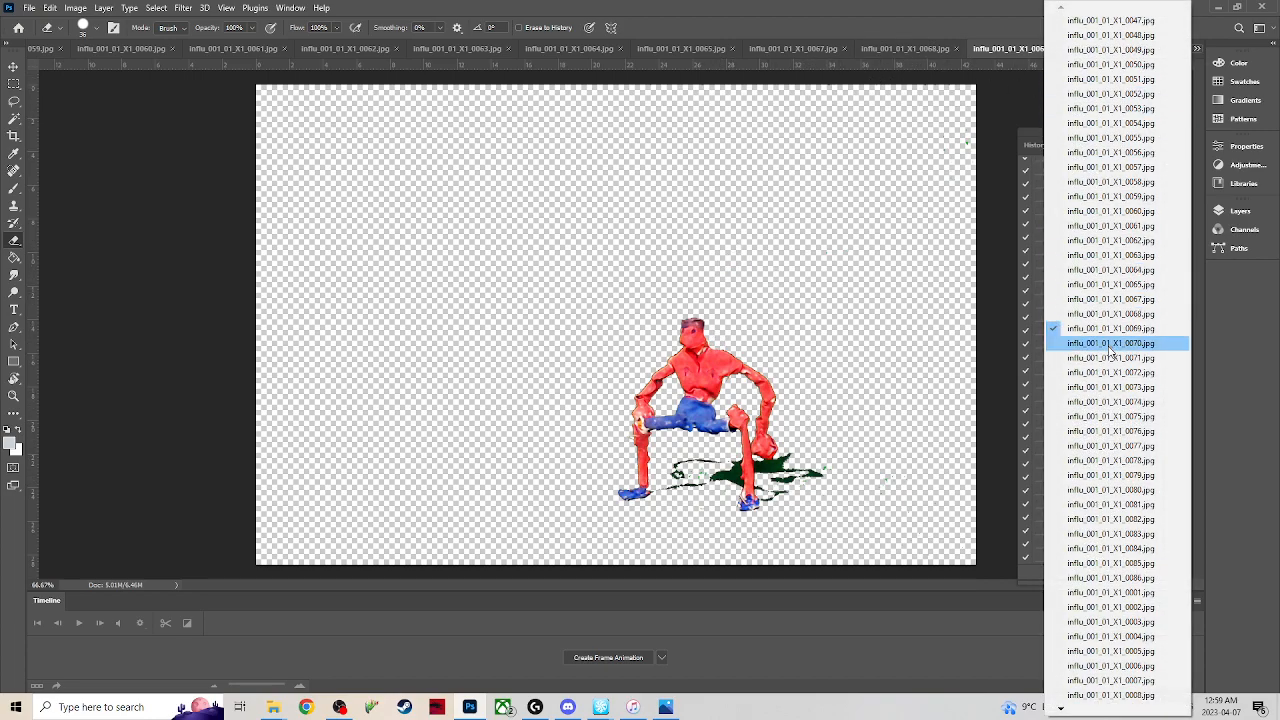
left_click(1110, 342)
left_click_drag(760, 282, 694, 337)
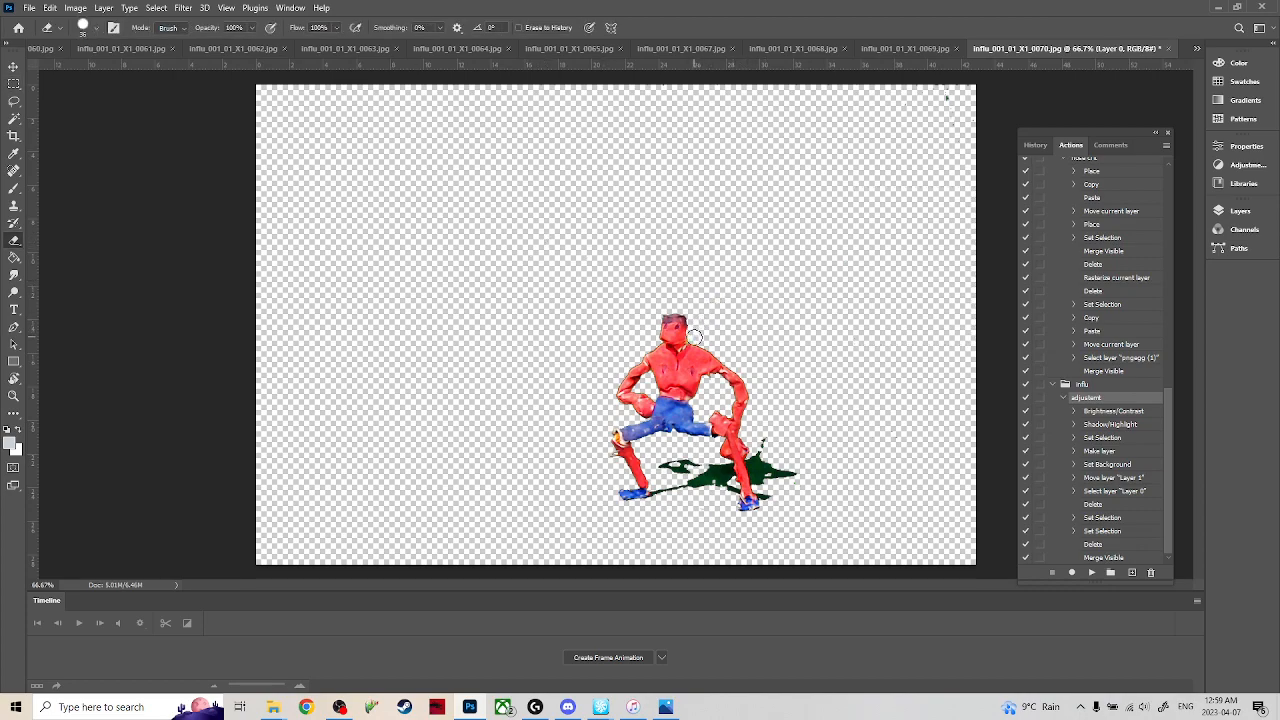
Switch to frame 0071 and erase the green wire and the stray specks beside the figure.
left_click(1198, 52)
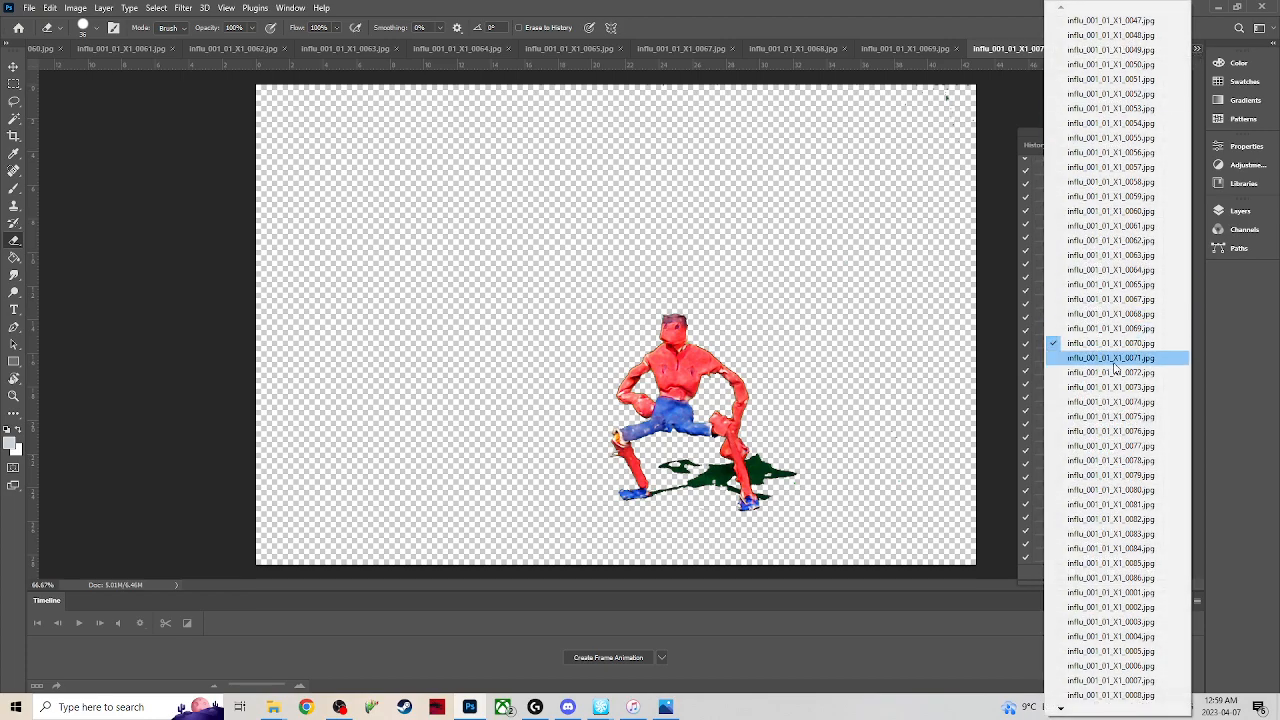
left_click(1112, 357)
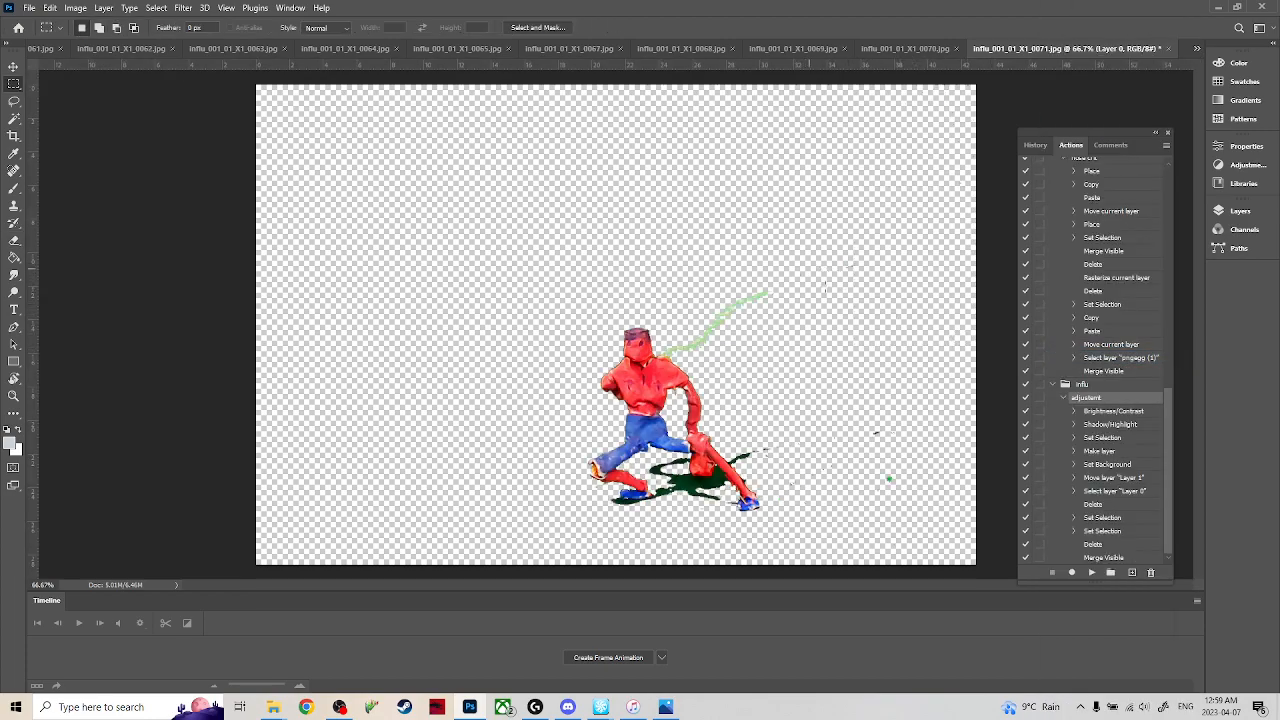
left_click_drag(767, 299, 668, 347)
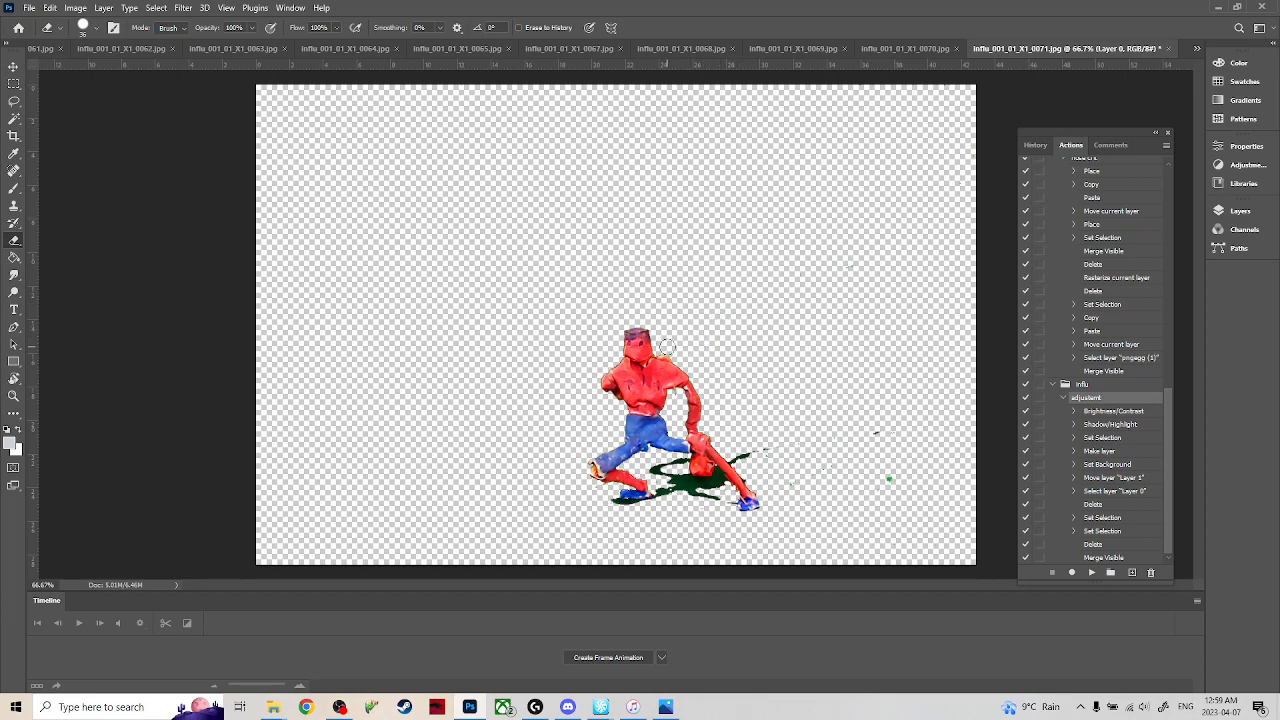
left_click_drag(876, 428, 917, 459)
Switch to frame 0072 and erase the green wire and the stray shadow bits behind the back leg.
left_click(1196, 49)
left_click(1100, 376)
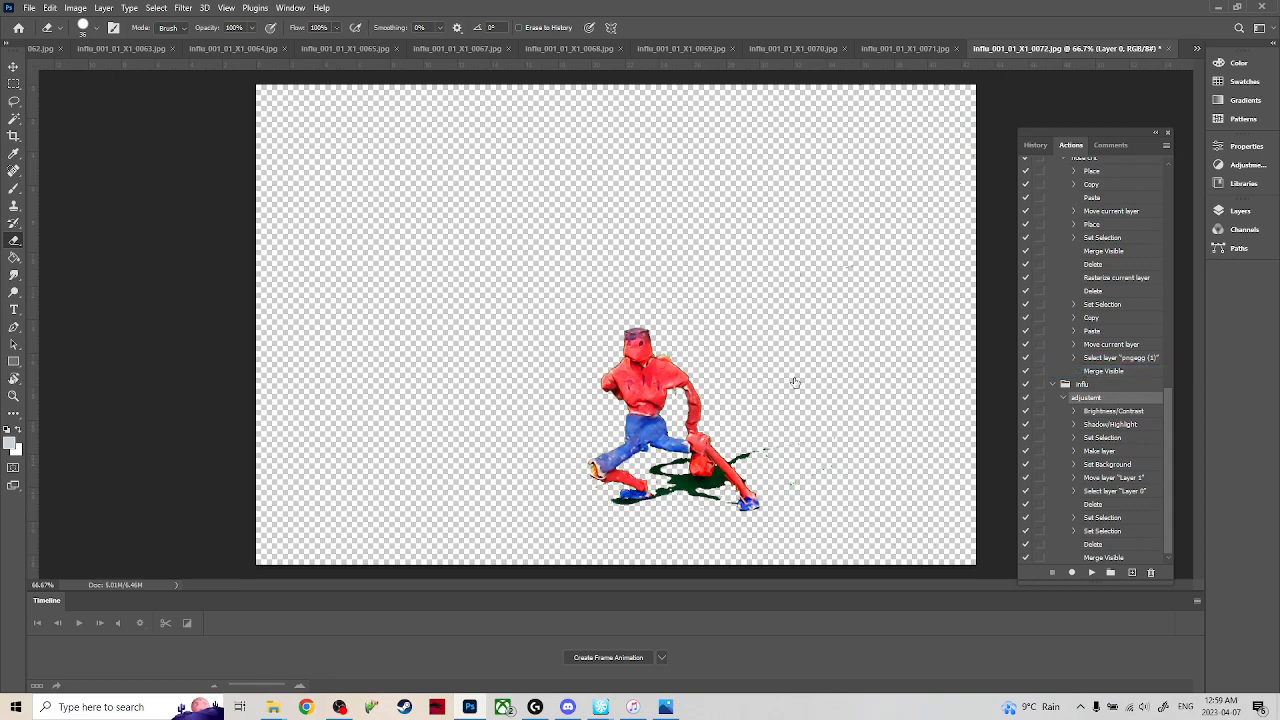
left_click_drag(780, 293, 681, 350)
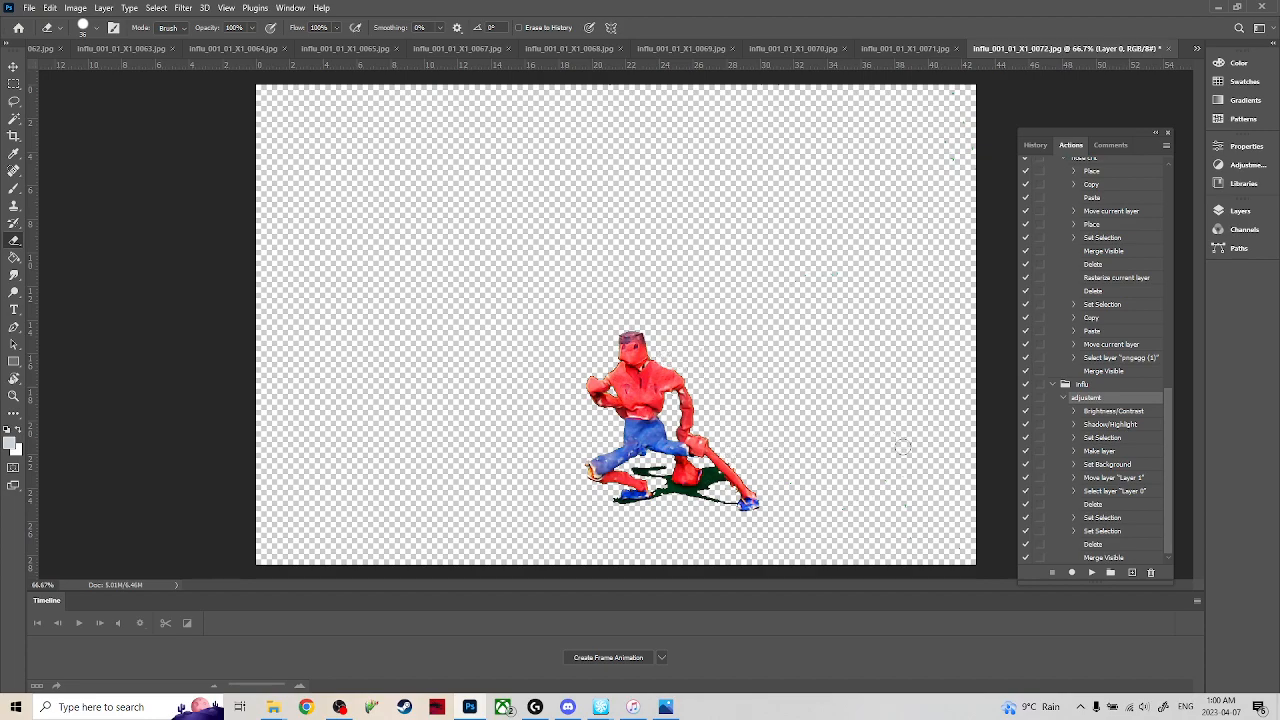
Switch to frame 0073, clear the selection and erase the green wire, the thin shadow streak behind the back leg and the distant specks.
left_click(1196, 48)
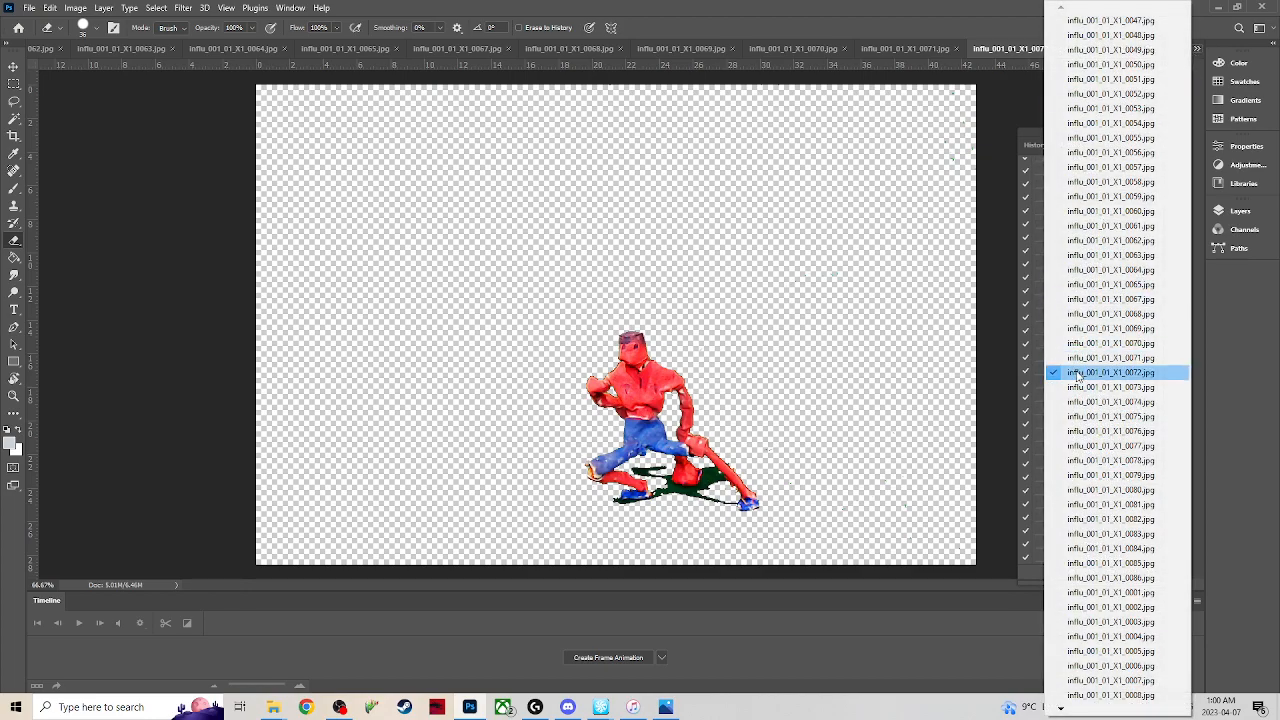
left_click(1090, 376)
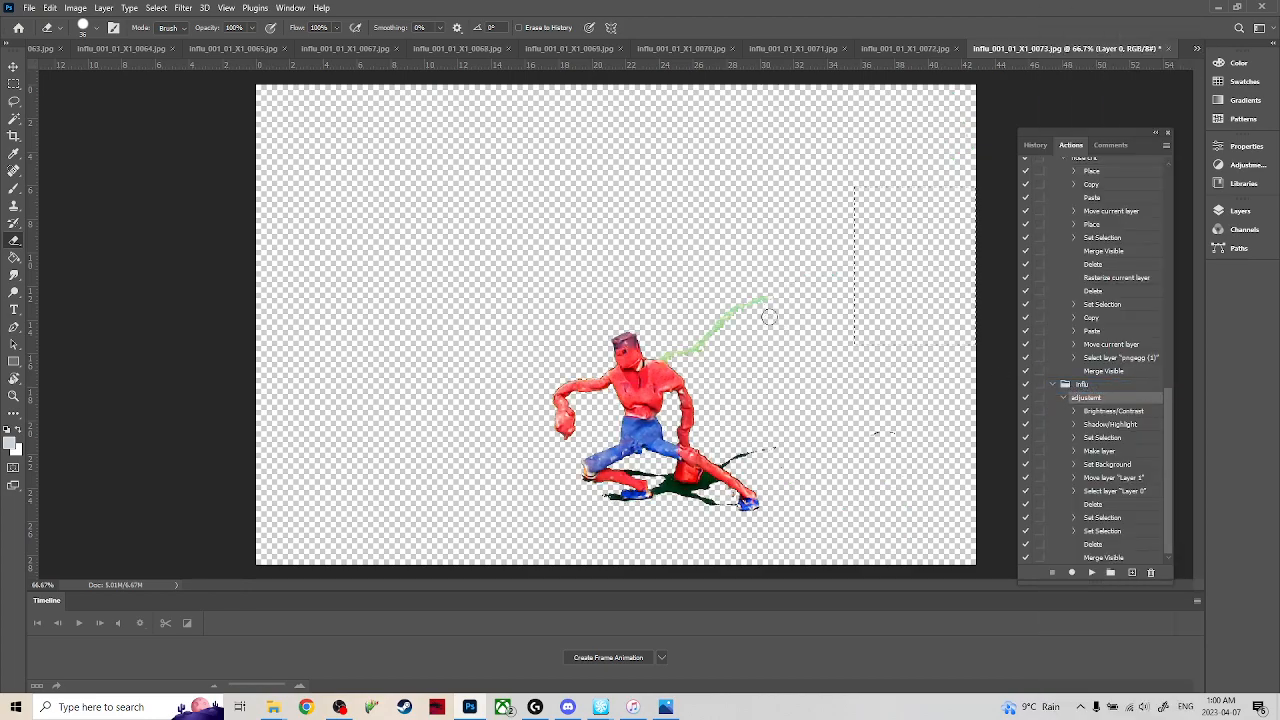
left_click_drag(770, 320, 668, 352)
left_click_drag(765, 446, 729, 459)
left_click(783, 449)
left_click(884, 431)
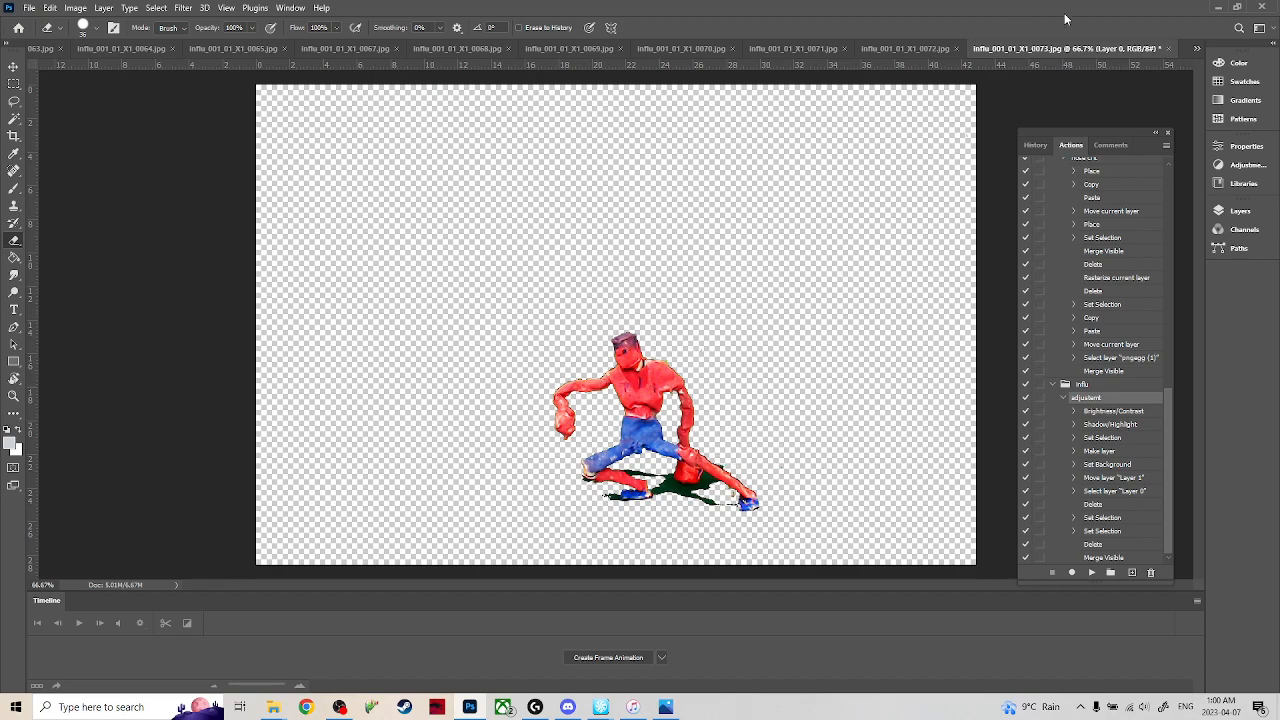
Switch to frame 0074, clear the selection and erase the green wire and the thin shadow streak behind the back leg.
left_click_drag(1192, 47, 1198, 49)
left_click_drag(542, 37, 780, 49)
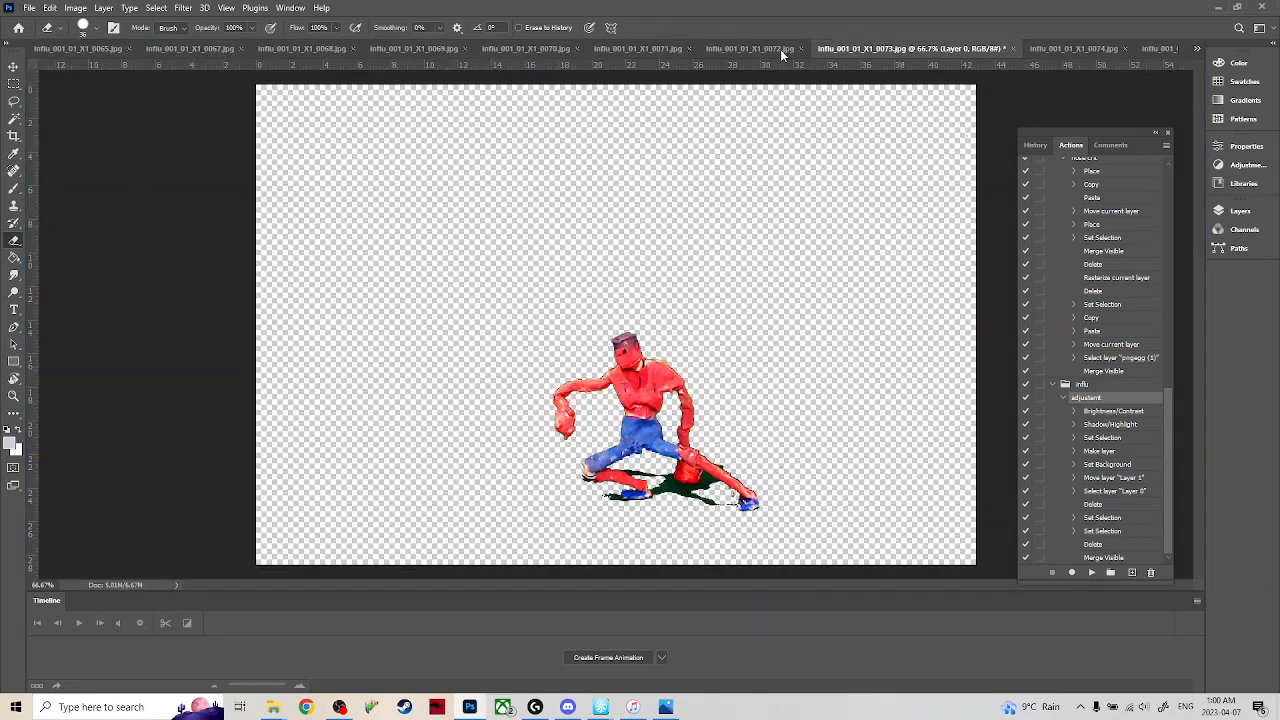
left_click(1075, 50)
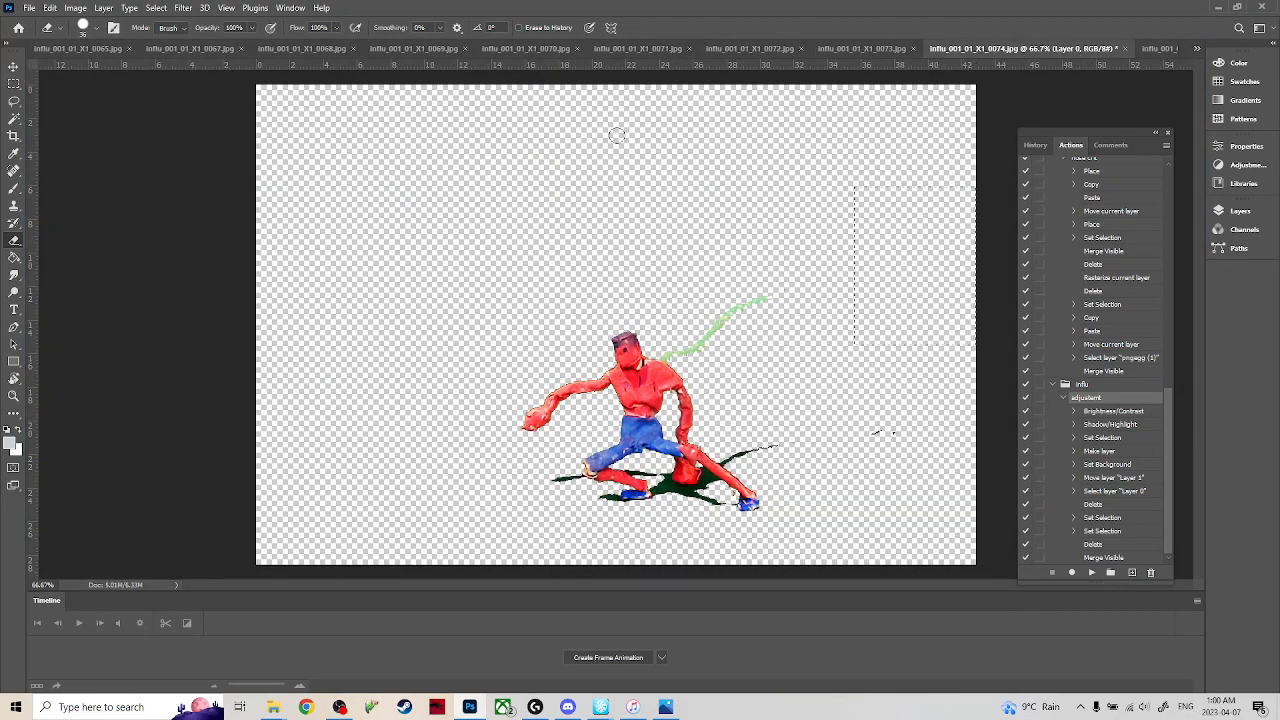
key("ctrl+d")
left_click_drag(768, 292, 667, 354)
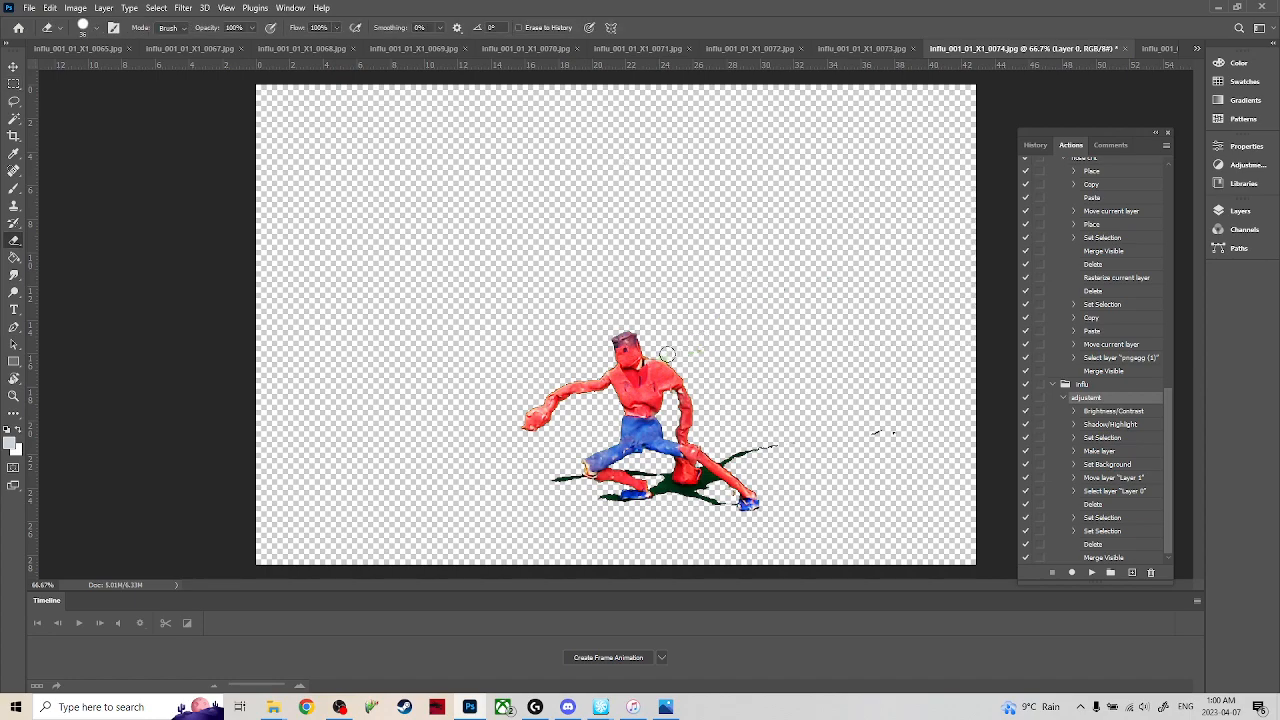
left_click_drag(775, 443, 725, 458)
Switch to frame 0075, clear the selection and erase the green wire and the thin shadow streak behind the back leg.
left_click(1155, 49)
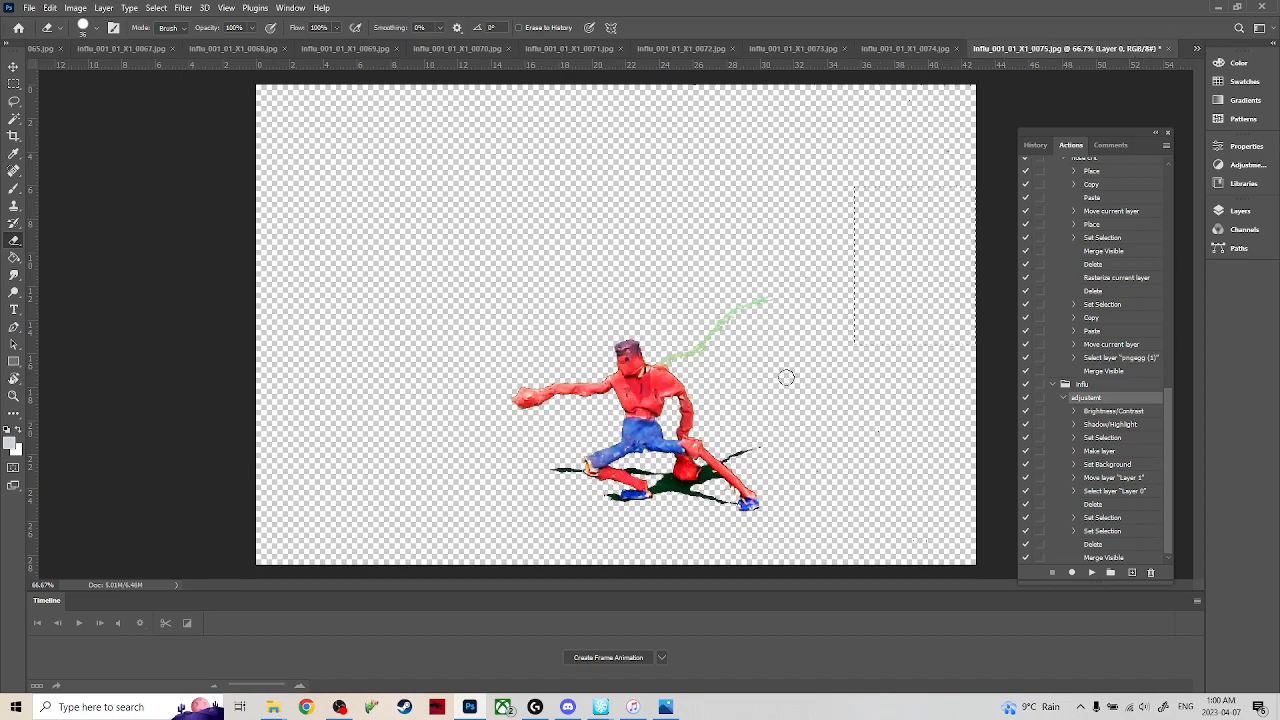
key("ctrl+d")
left_click_drag(765, 300, 667, 355)
left_click_drag(767, 432, 731, 453)
Switch to frame 0076, clear the selection and erase the green wire and the stray shadow bits behind the figure.
left_click(1197, 50)
left_click(1100, 432)
key("ctrl+d")
left_click_drag(760, 296, 664, 350)
mouse_move(711, 388)
left_mouse_down()
mouse_move(764, 451)
mouse_move(893, 440)
left_mouse_up()
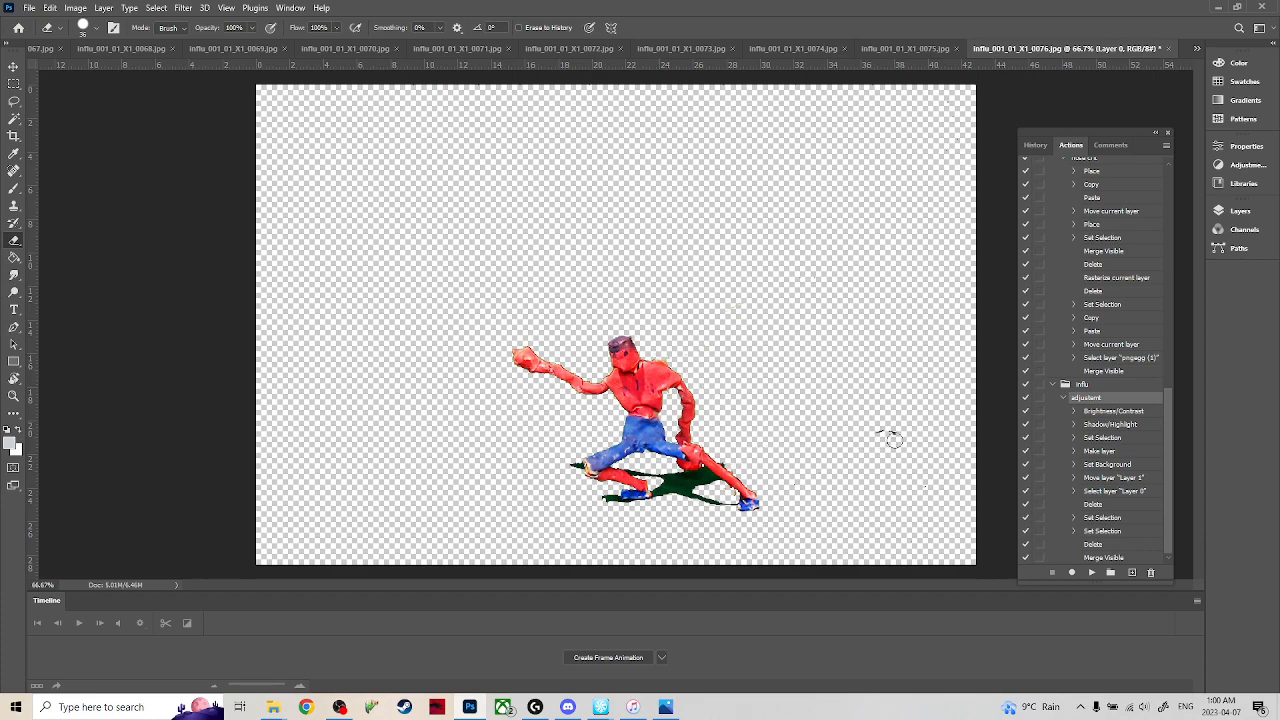
Switch to frame 0077, clear the selection and erase the green wire, the loose shadow bits by the back leg and the distant dark specks.
left_click(1197, 48)
left_click(1110, 450)
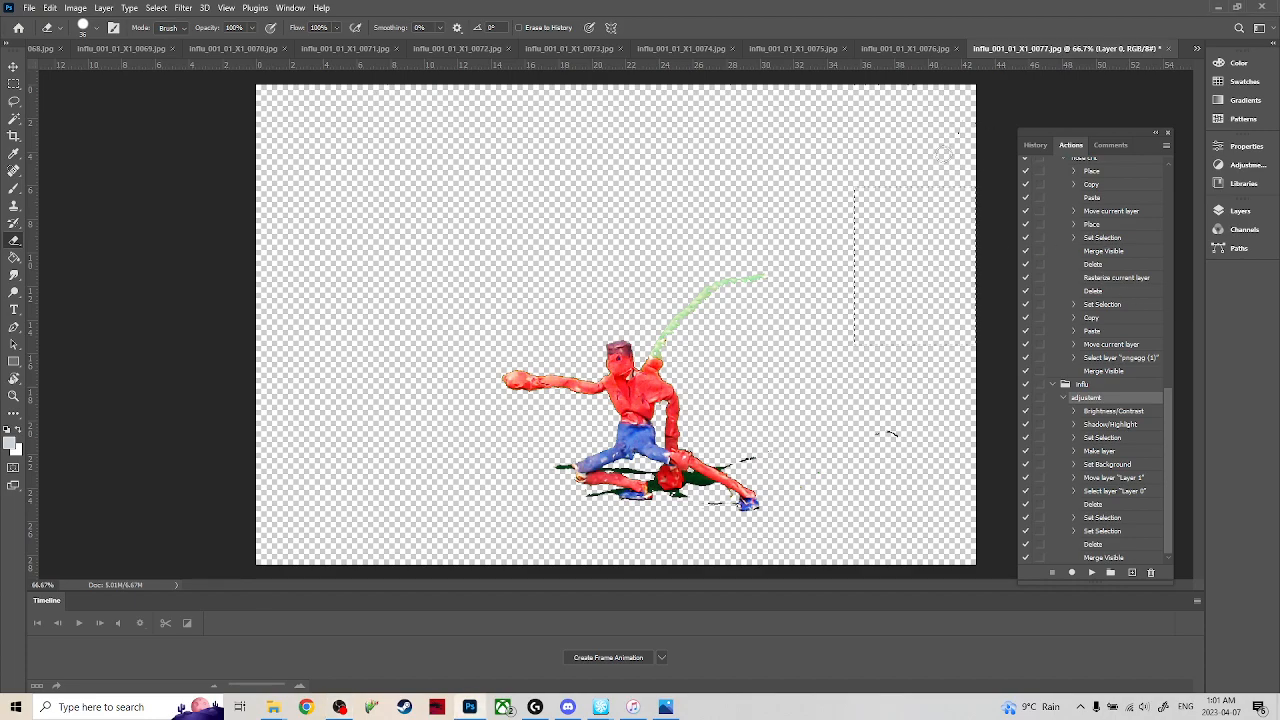
key("m")
key("e")
left_click_drag(749, 271, 643, 362)
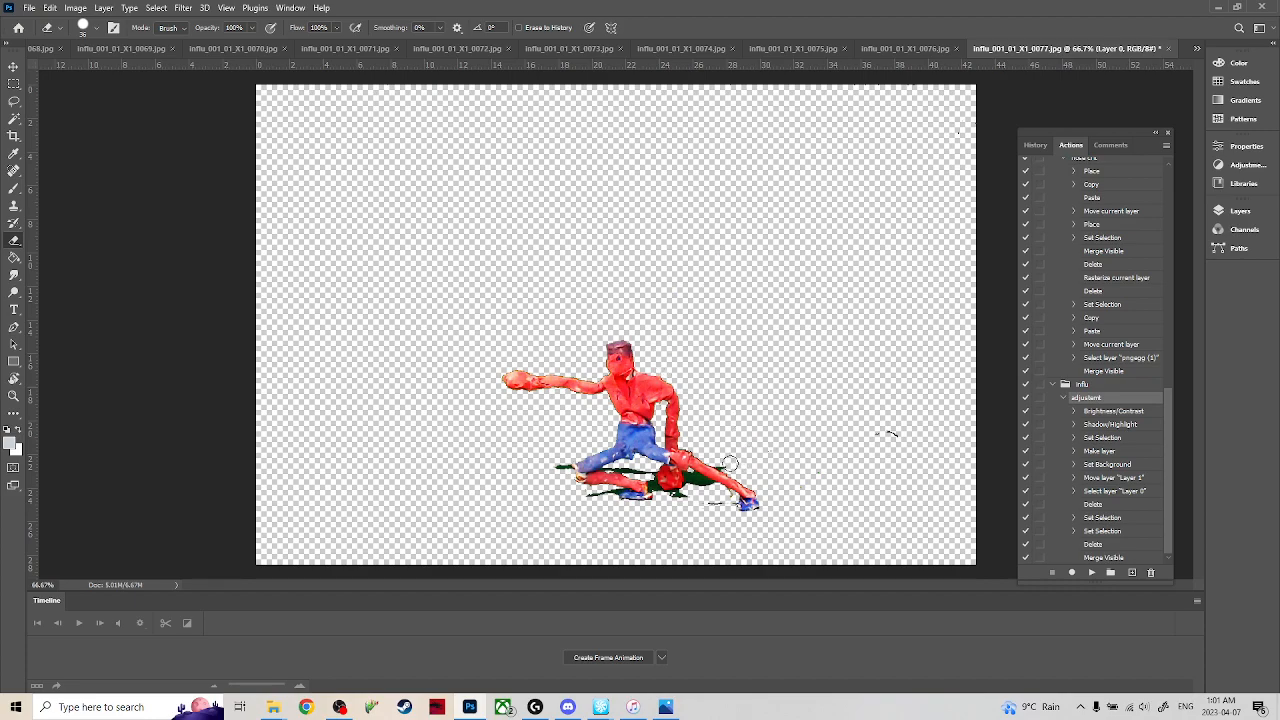
left_click_drag(880, 432, 889, 443)
Switch to frame 0078, clear the selection and erase the green wire and the thin shadow streak behind the back leg.
left_click(1196, 48)
left_click(1095, 461)
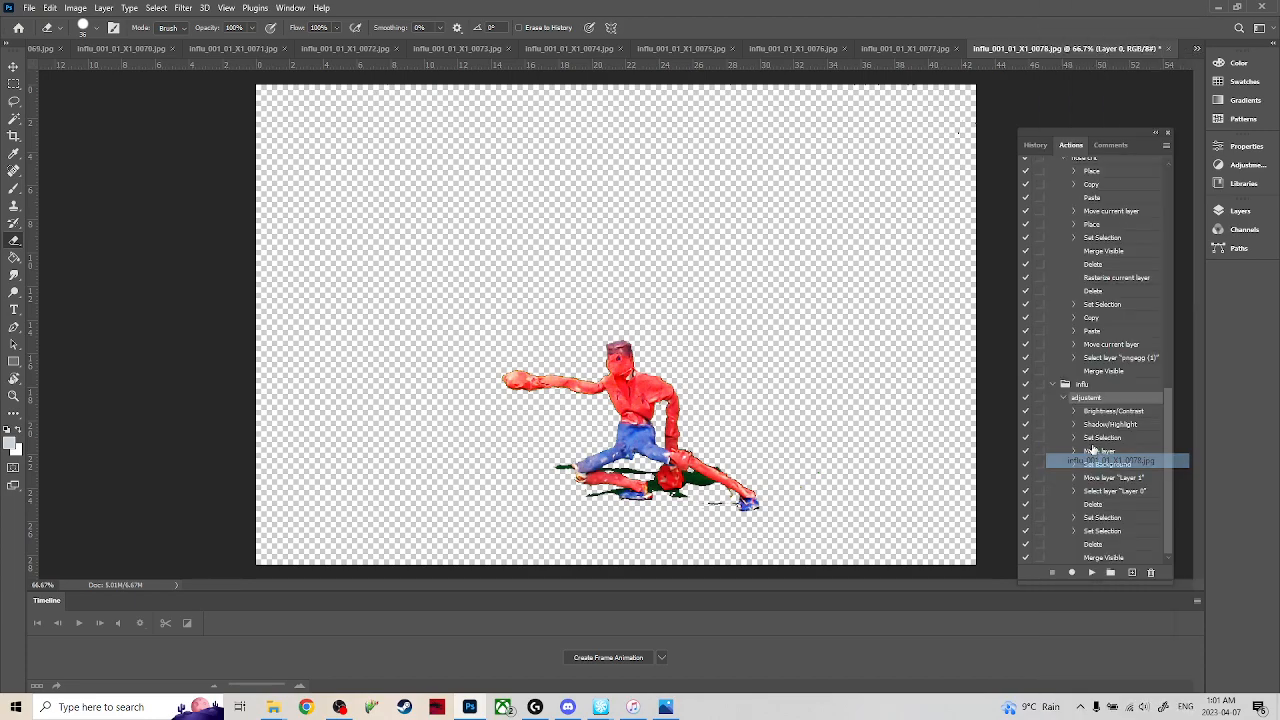
left_click(13, 84)
left_click(770, 298)
key("e")
mouse_move(747, 315)
left_mouse_down()
mouse_move(705, 344)
mouse_move(737, 313)
mouse_move(664, 357)
left_mouse_up()
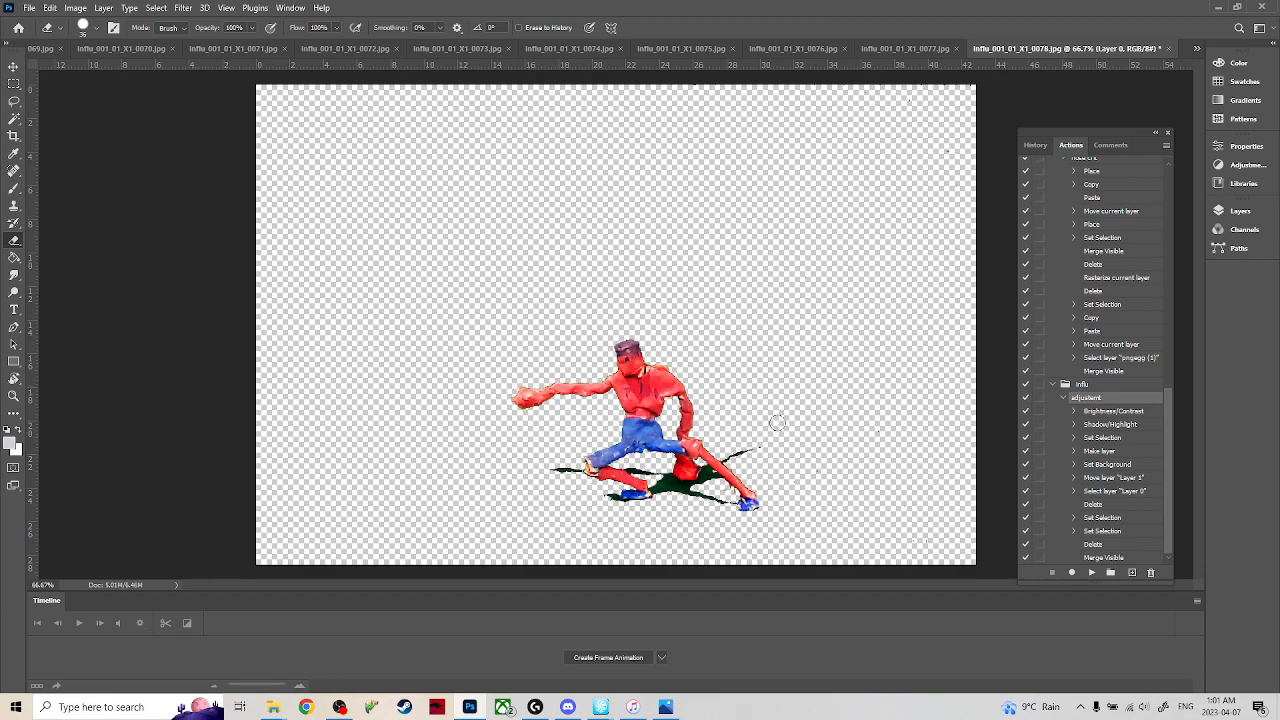
left_click_drag(759, 445, 732, 455)
Switch to frame 0079, clear the selection and erase the green wire, the shadow streak behind the back leg and the distant specks.
left_click(1196, 48)
left_click(1110, 474)
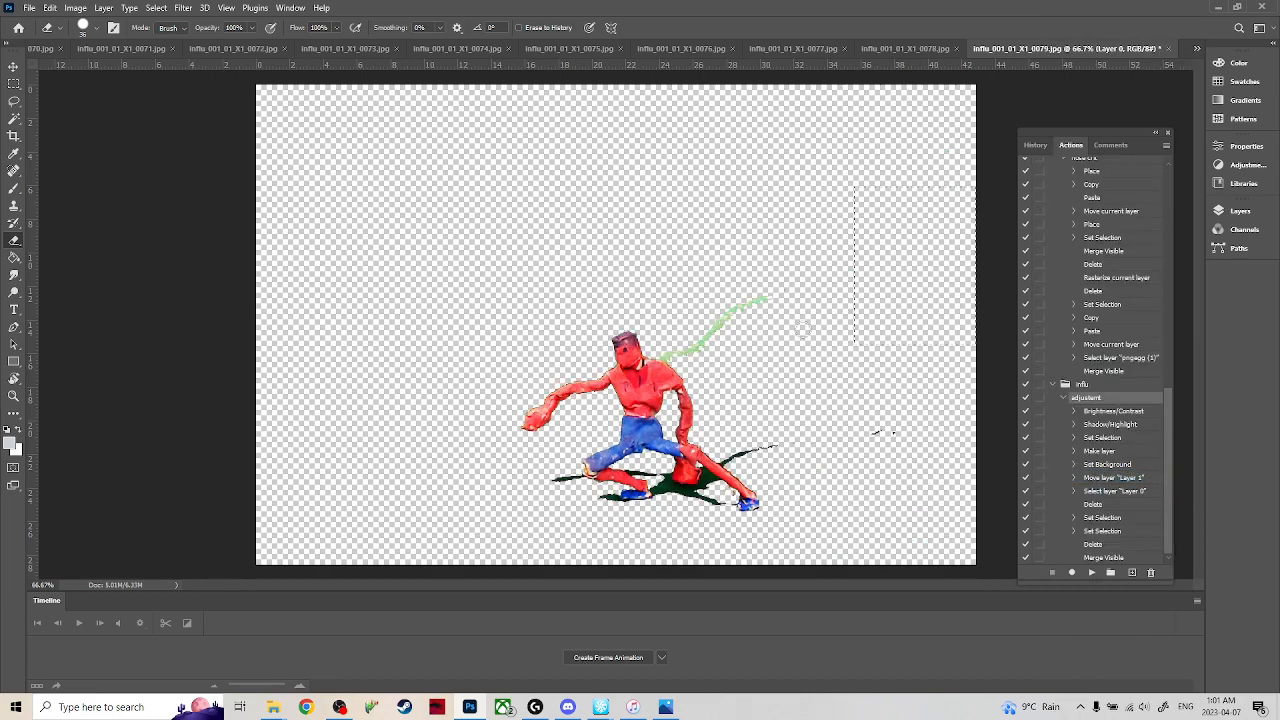
left_click_drag(768, 300, 664, 350)
left_click_drag(782, 446, 724, 457)
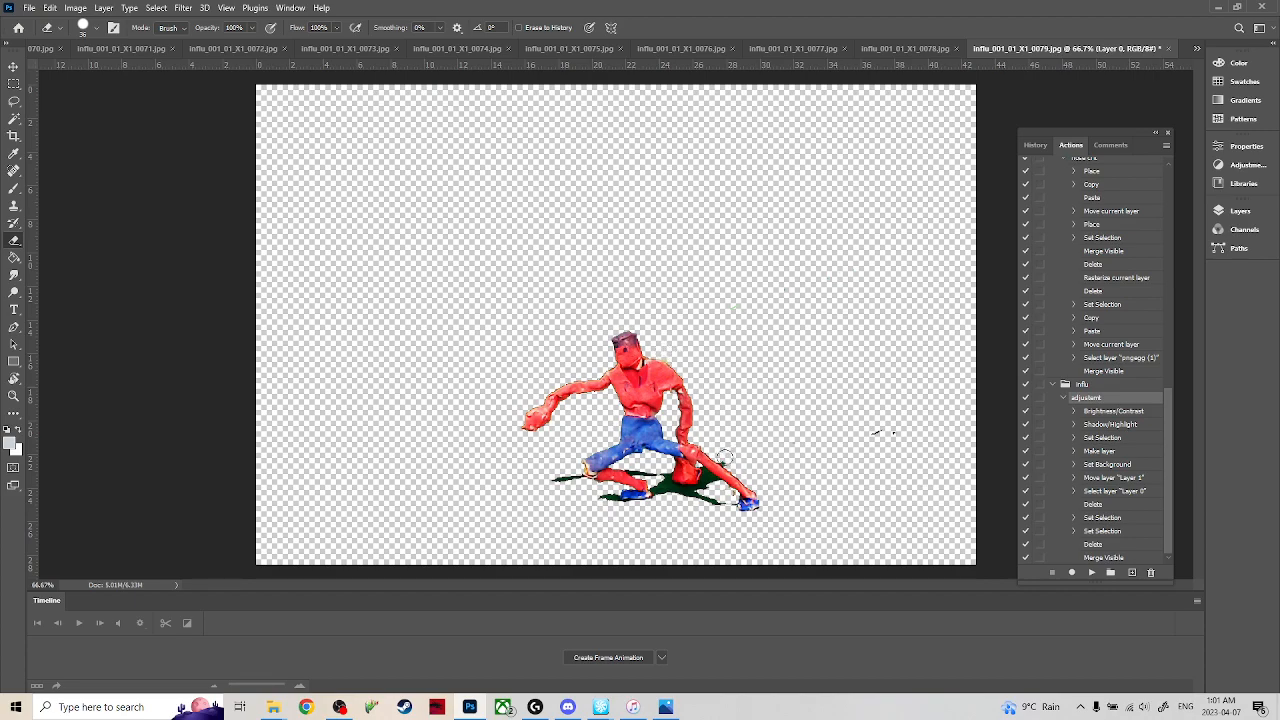
Switch to frame 0080, clear the selection and erase the green wire, the shadow streak behind the back leg and the distant specks.
left_click(1197, 48)
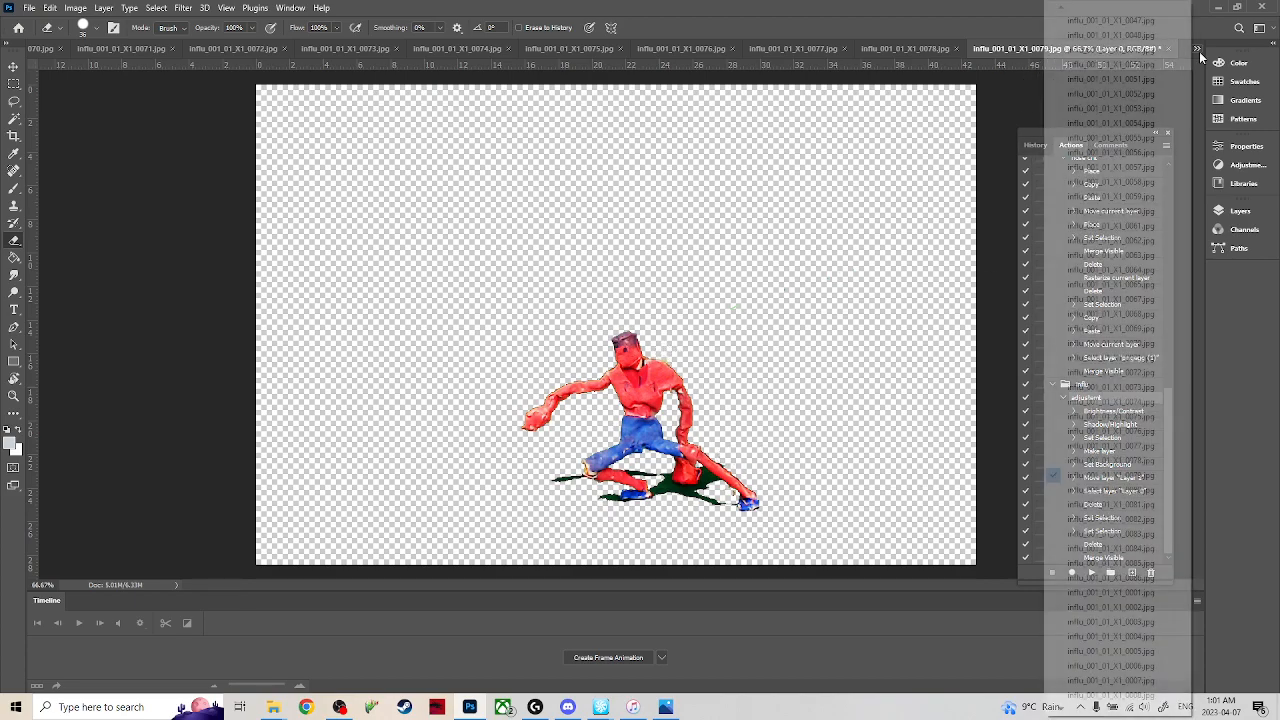
left_click(1106, 491)
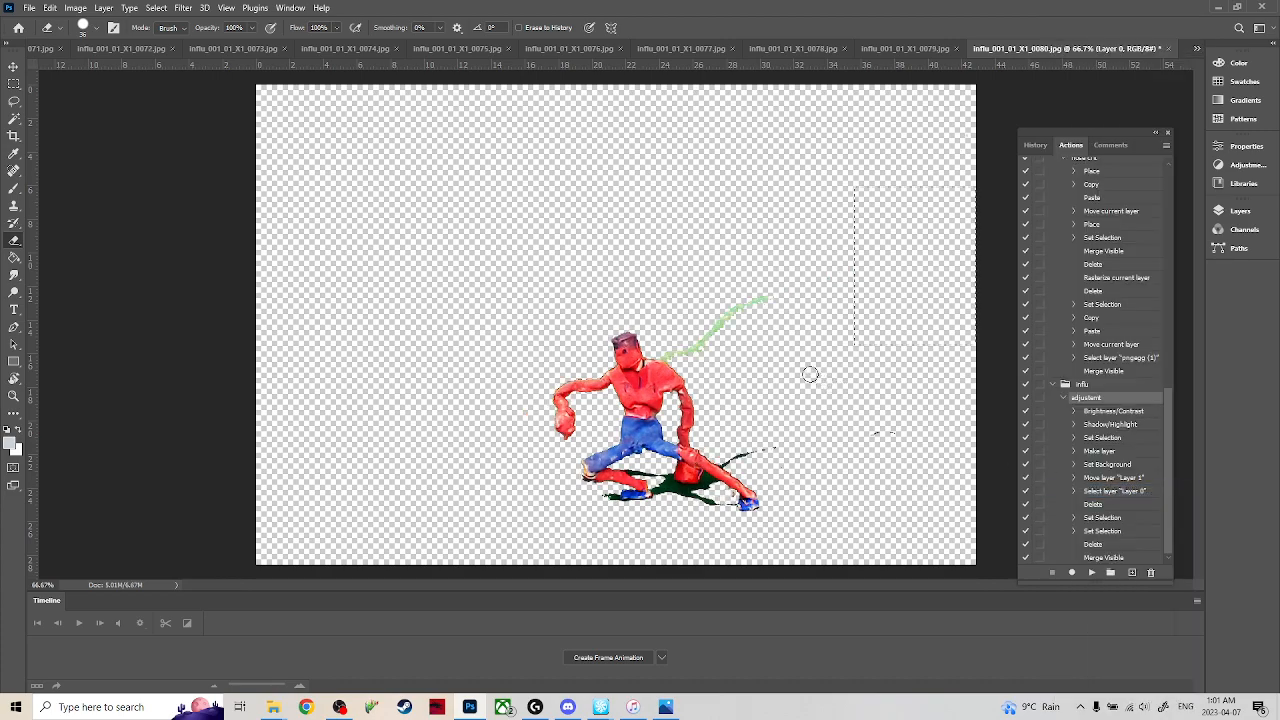
left_click_drag(722, 326, 665, 352)
left_click_drag(785, 435, 736, 461)
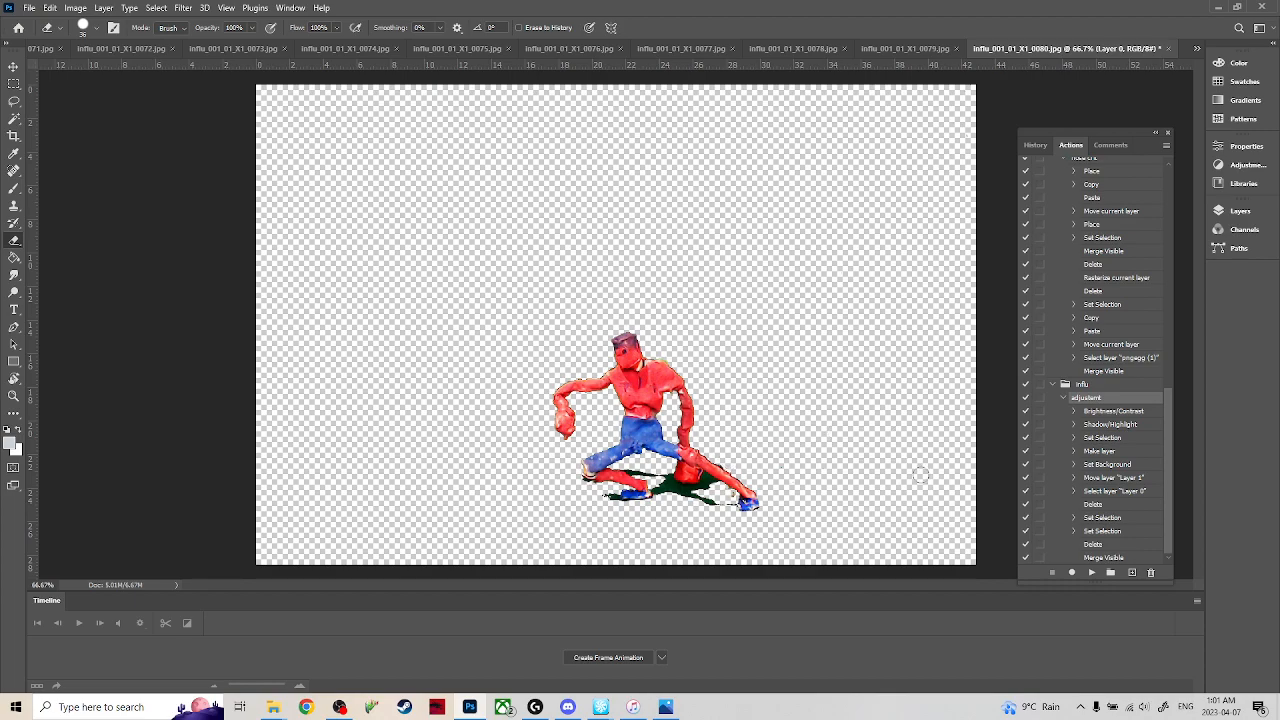
Switch to frame 0081, clear the selection and erase the green wire, the shadow streak behind the back leg and the distant specks.
left_click(1197, 48)
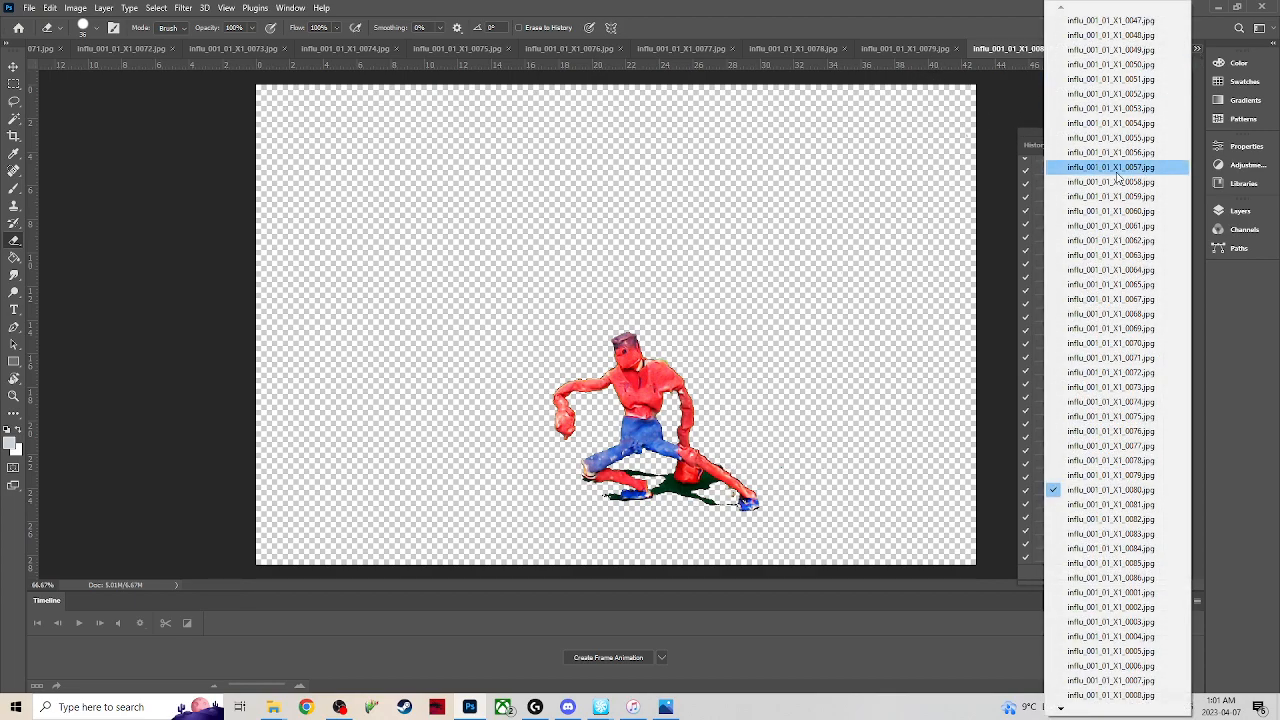
left_click(1100, 495)
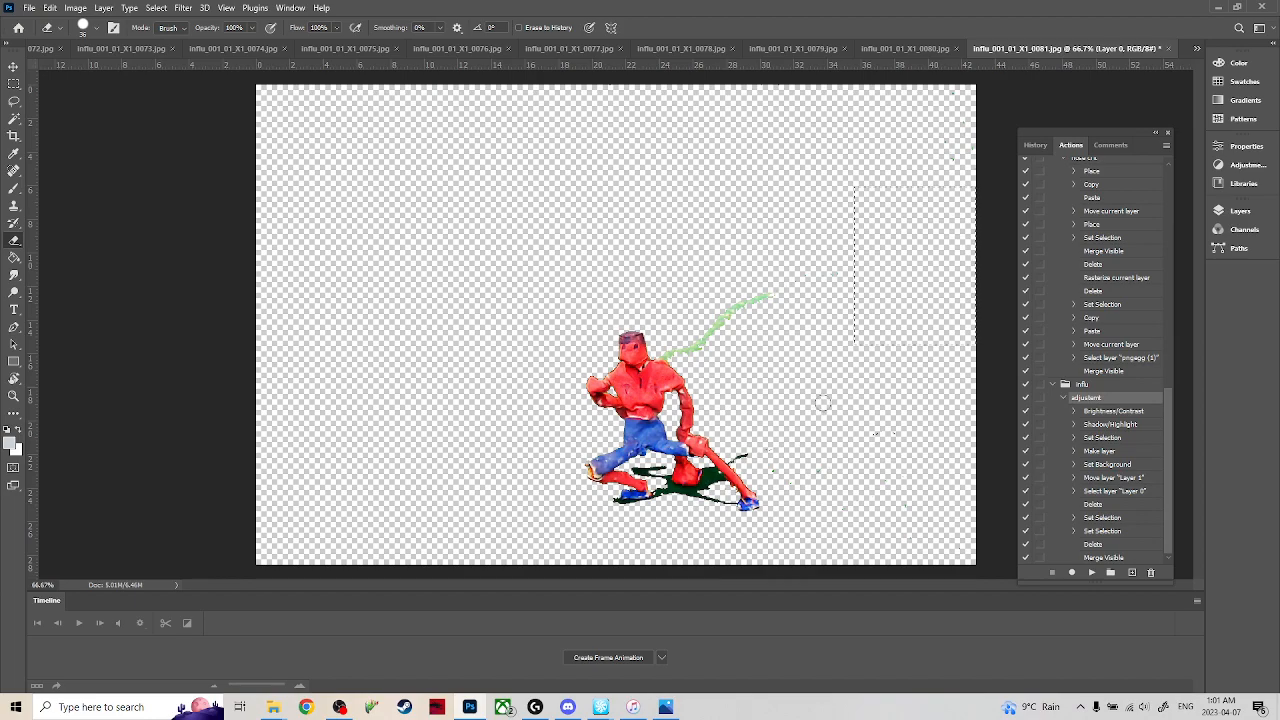
key("m")
left_click(797, 315)
key("e")
left_click_drag(776, 296, 664, 352)
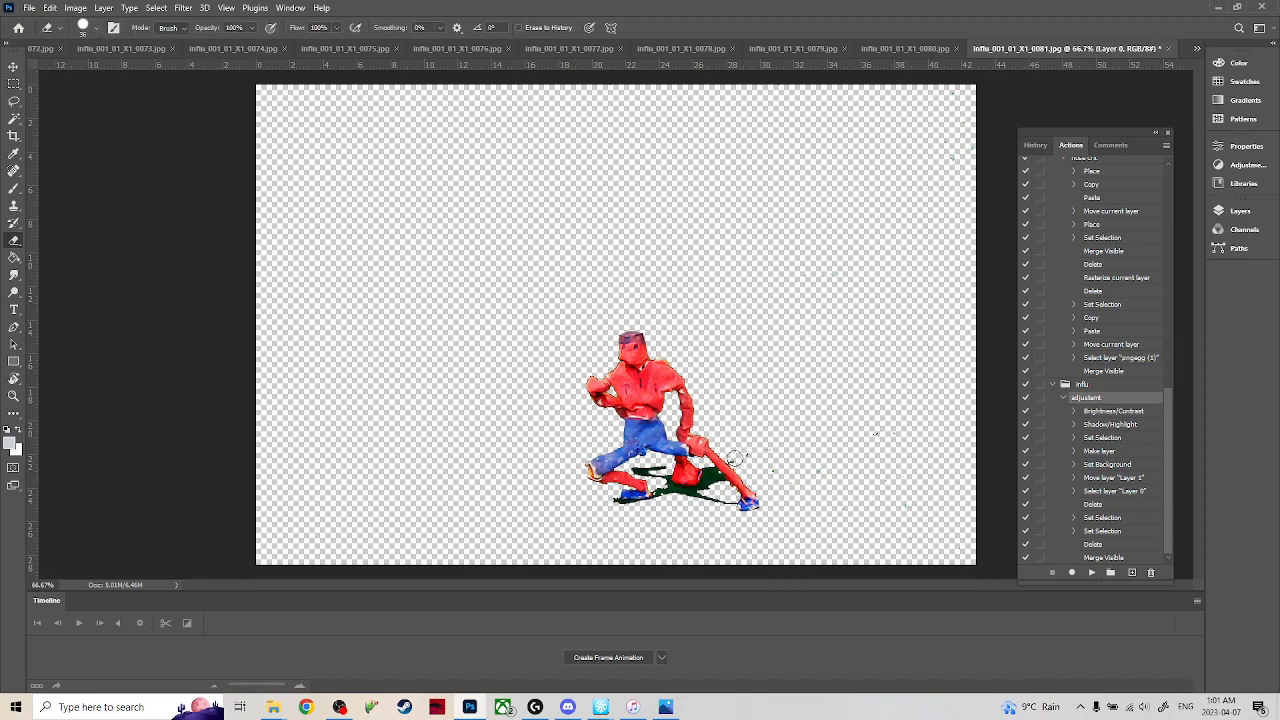
mouse_move(865, 470)
left_mouse_down()
mouse_move(886, 432)
mouse_move(947, 410)
left_mouse_up()
Switch to frame 0082, clear the selection and erase the green wire and the distant dark speck.
left_click(1199, 50)
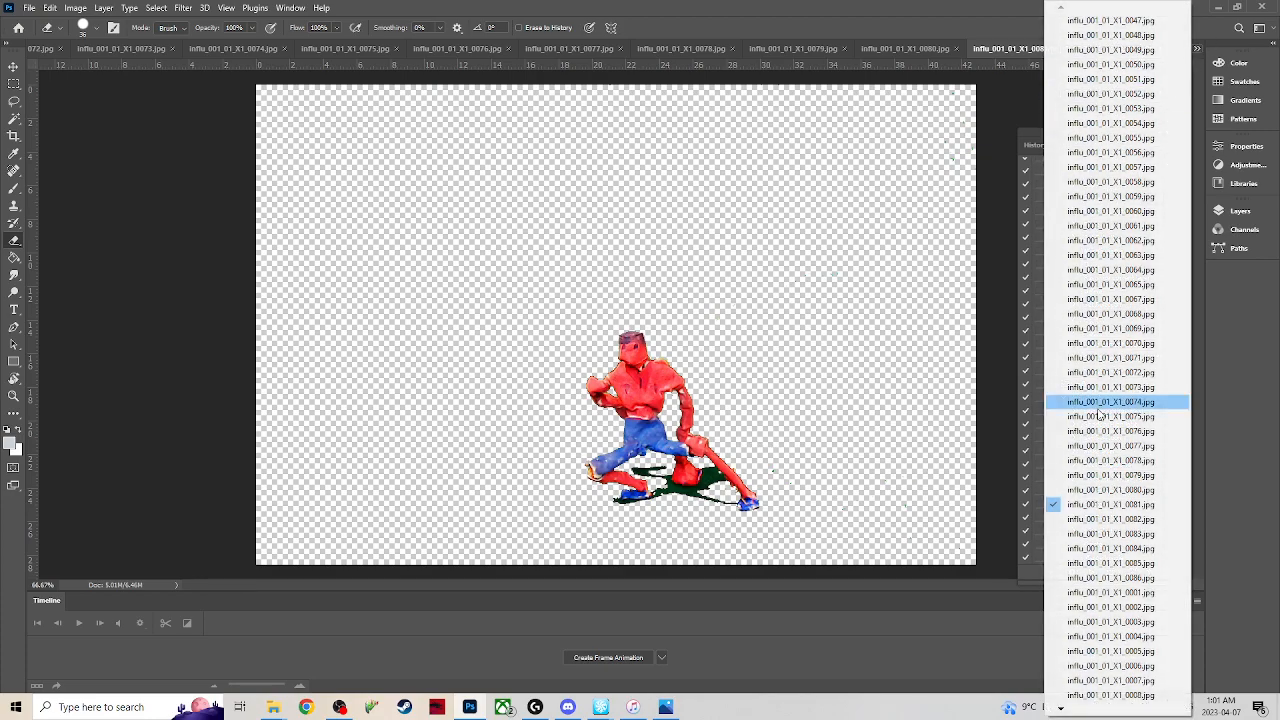
left_click(1106, 518)
key("ctrl+d")
left_click_drag(768, 293, 667, 349)
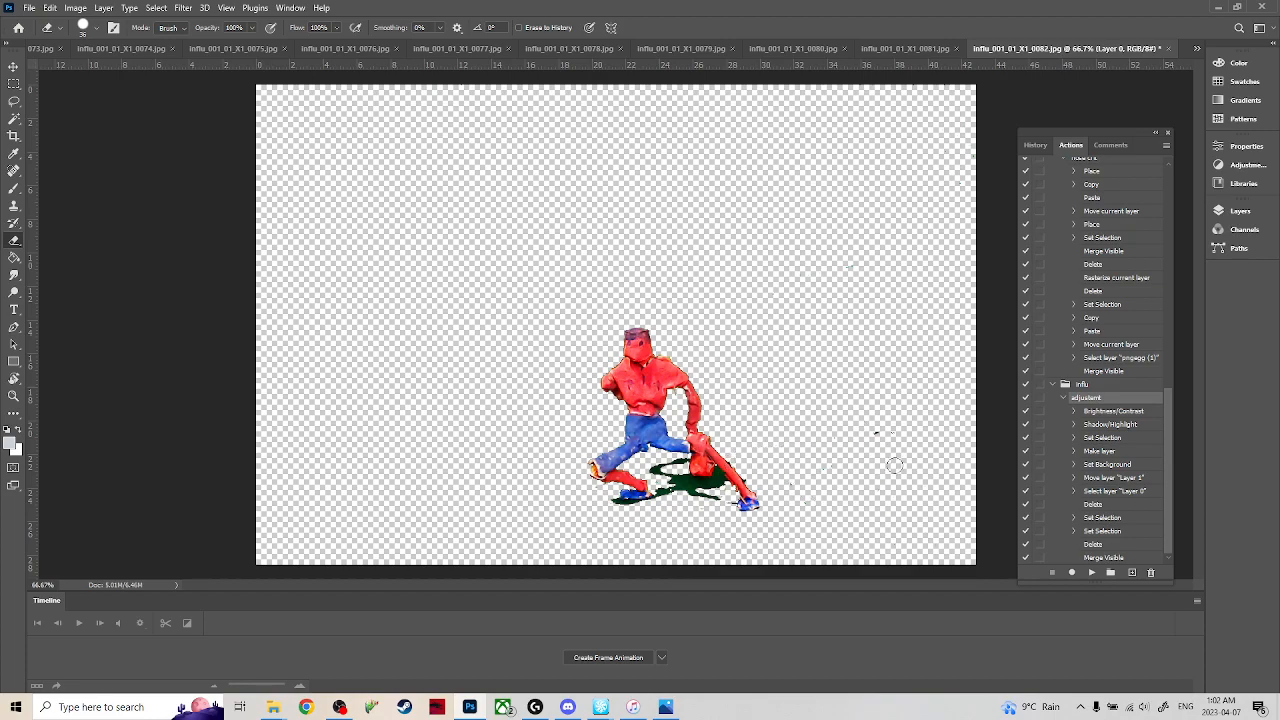
Switch to frame 0083, clear the selection and erase the green wire beside the head.
left_click(1197, 48)
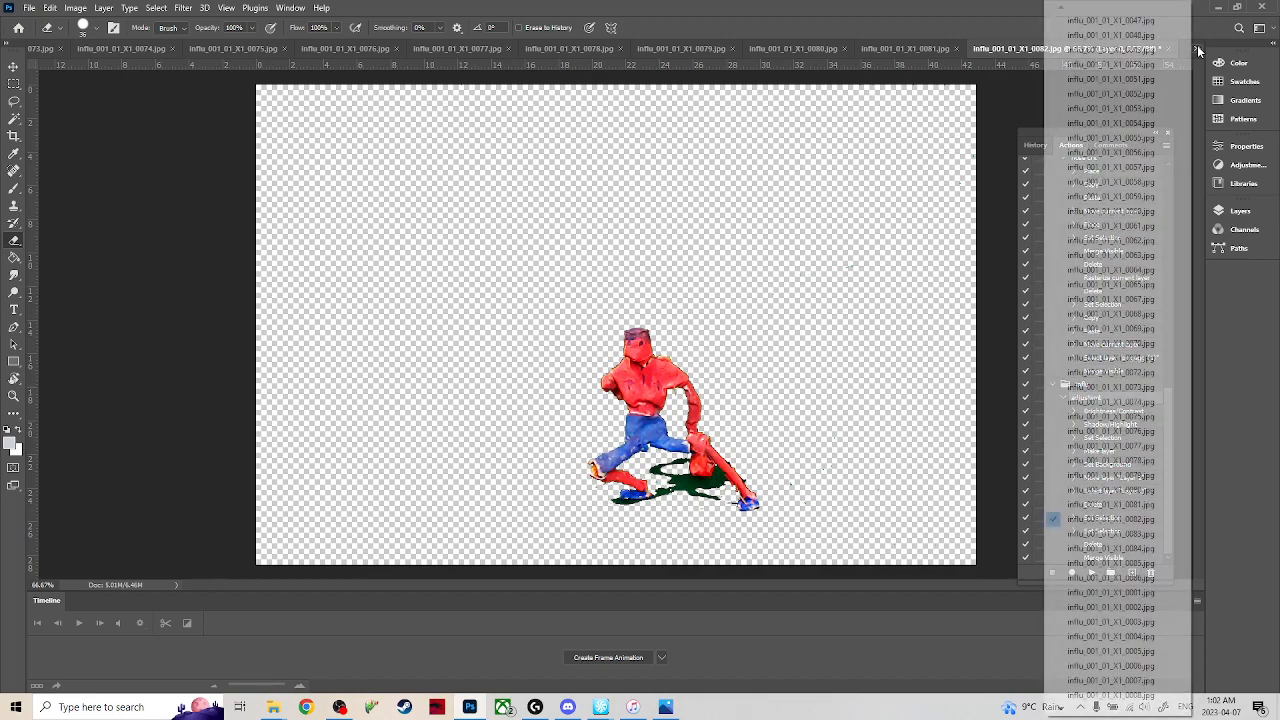
left_click(1072, 520)
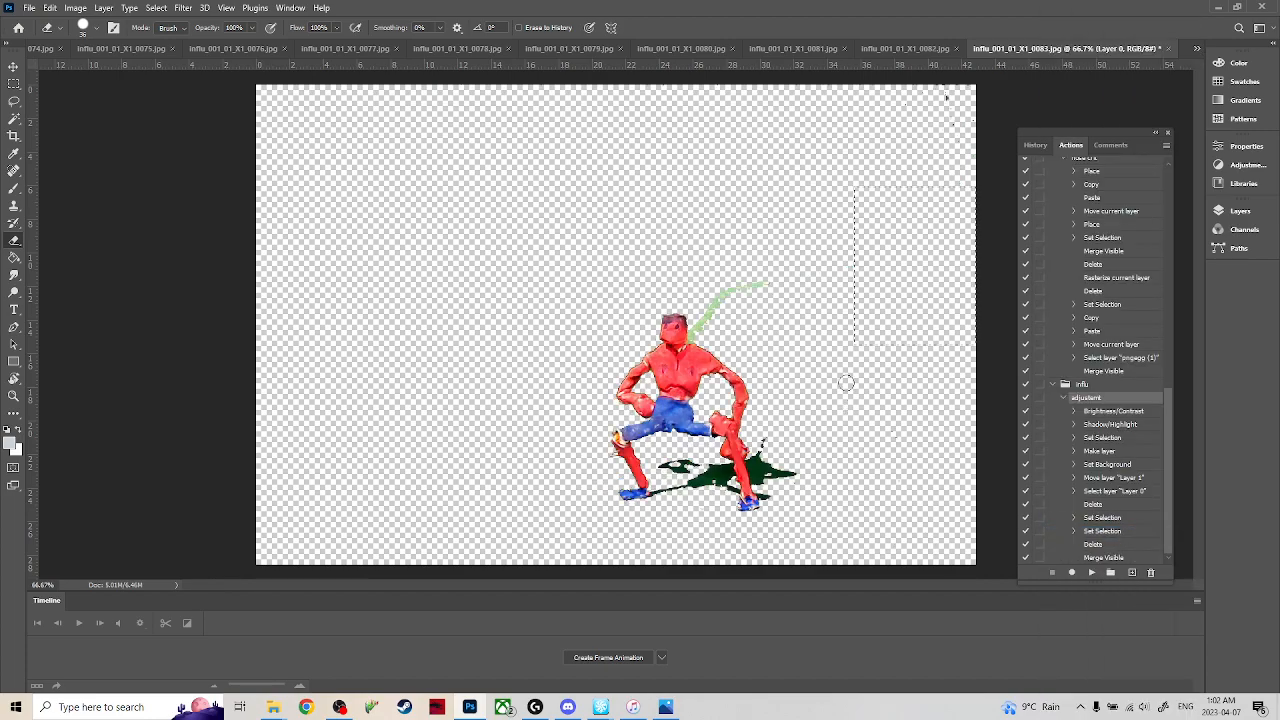
mouse_move(770, 289)
left_mouse_down()
mouse_move(724, 300)
mouse_move(696, 340)
left_mouse_up()
key("ctrl+z")
mouse_move(772, 283)
left_mouse_down()
mouse_move(738, 290)
mouse_move(707, 323)
left_mouse_up()
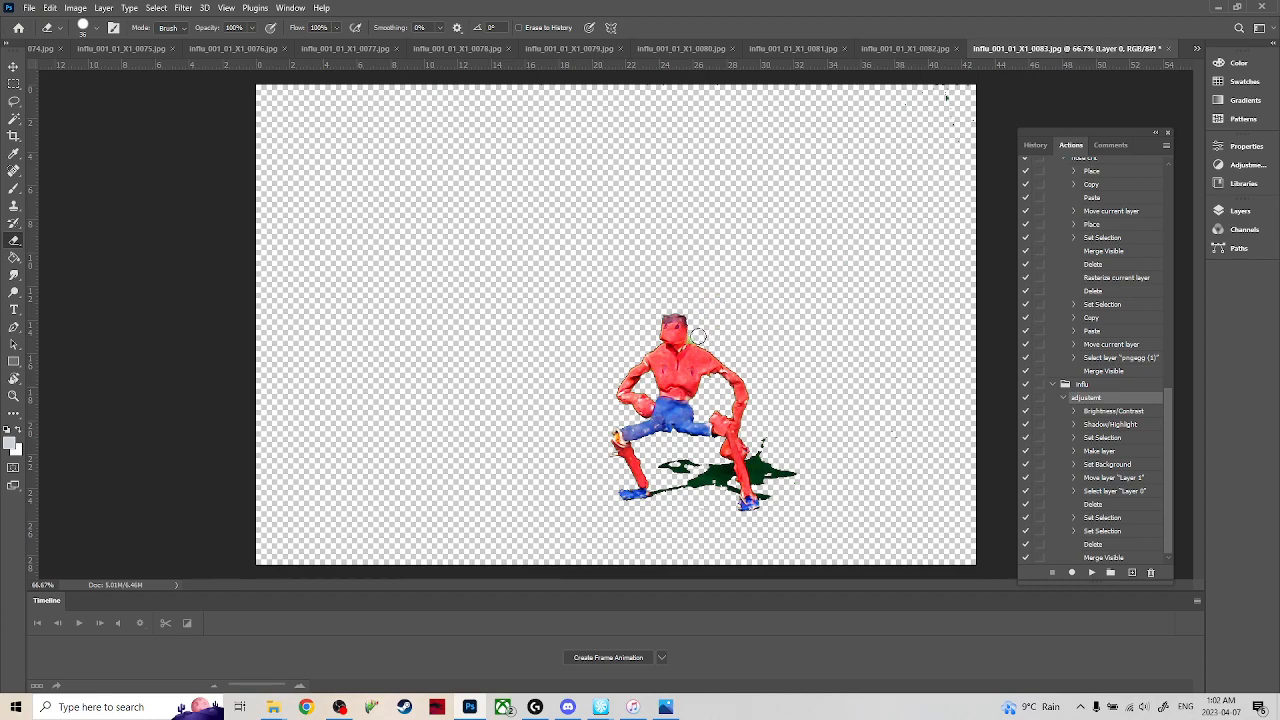
Switch to frame 0084, clear the selection and erase the green wire rising from the figure's neck.
left_click(1197, 48)
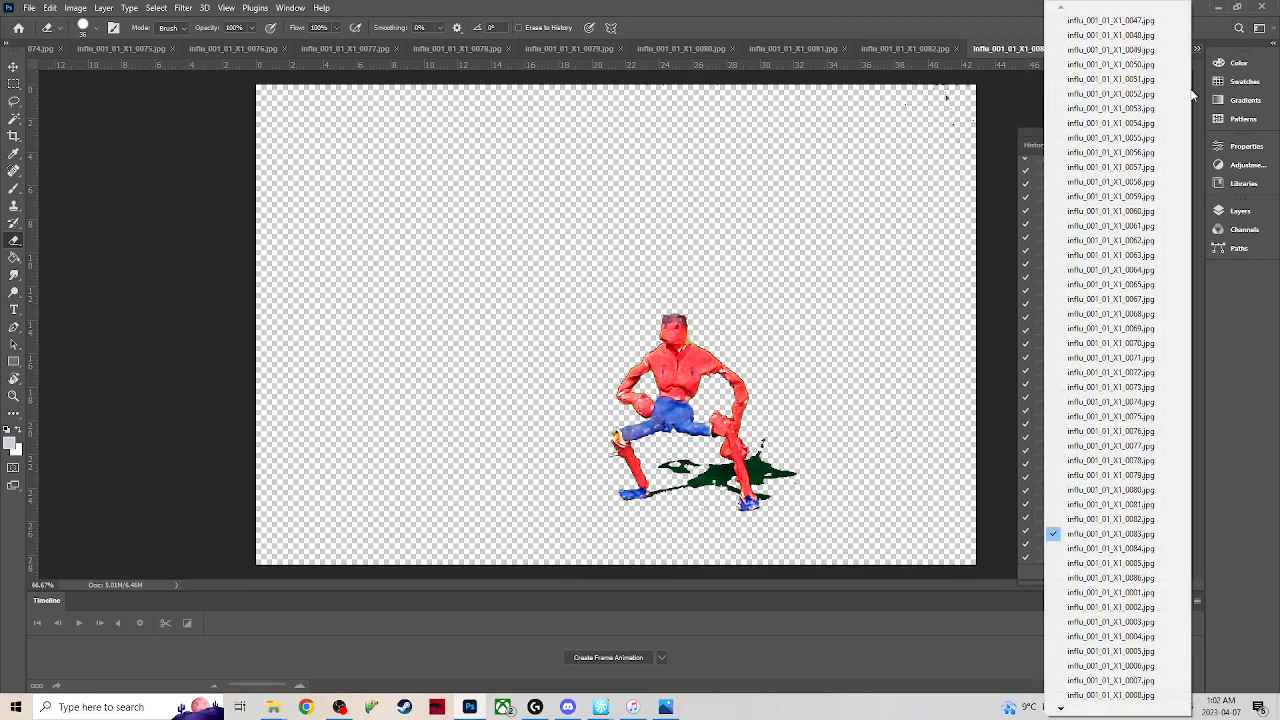
left_click(1110, 533)
key("ctrl+d")
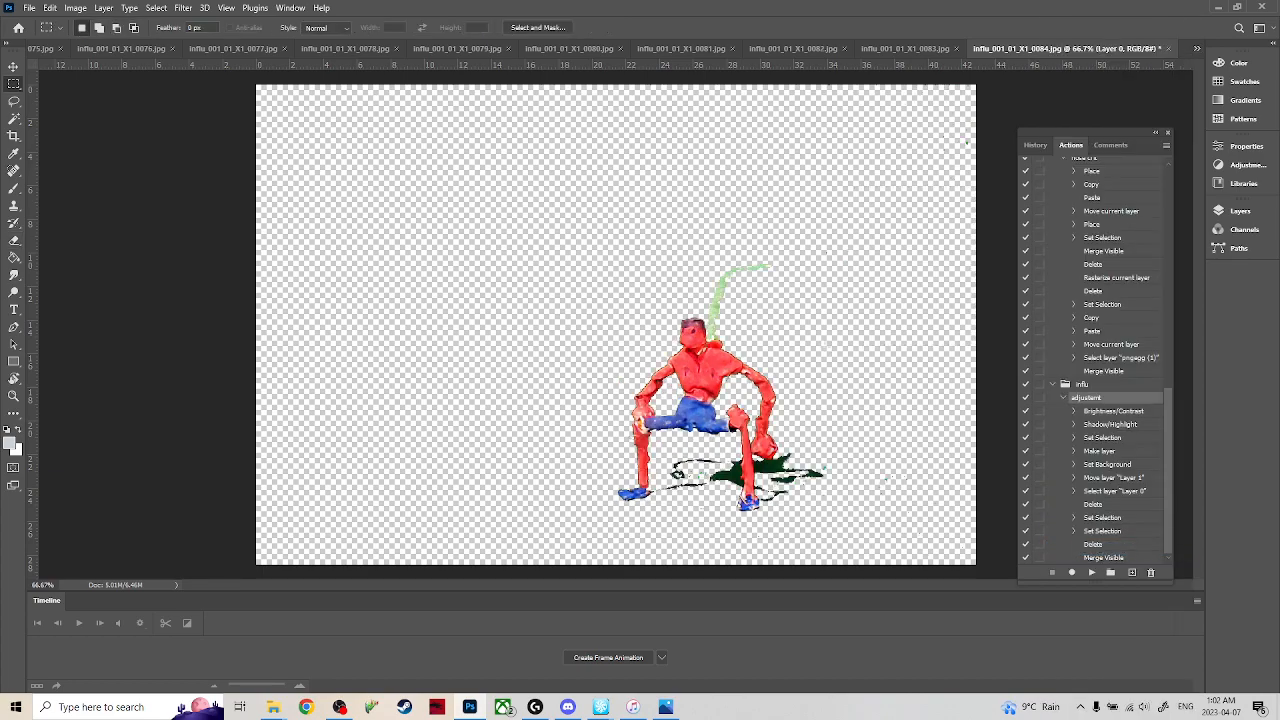
mouse_move(768, 258)
left_mouse_down()
mouse_move(723, 288)
mouse_move(720, 338)
left_mouse_up()
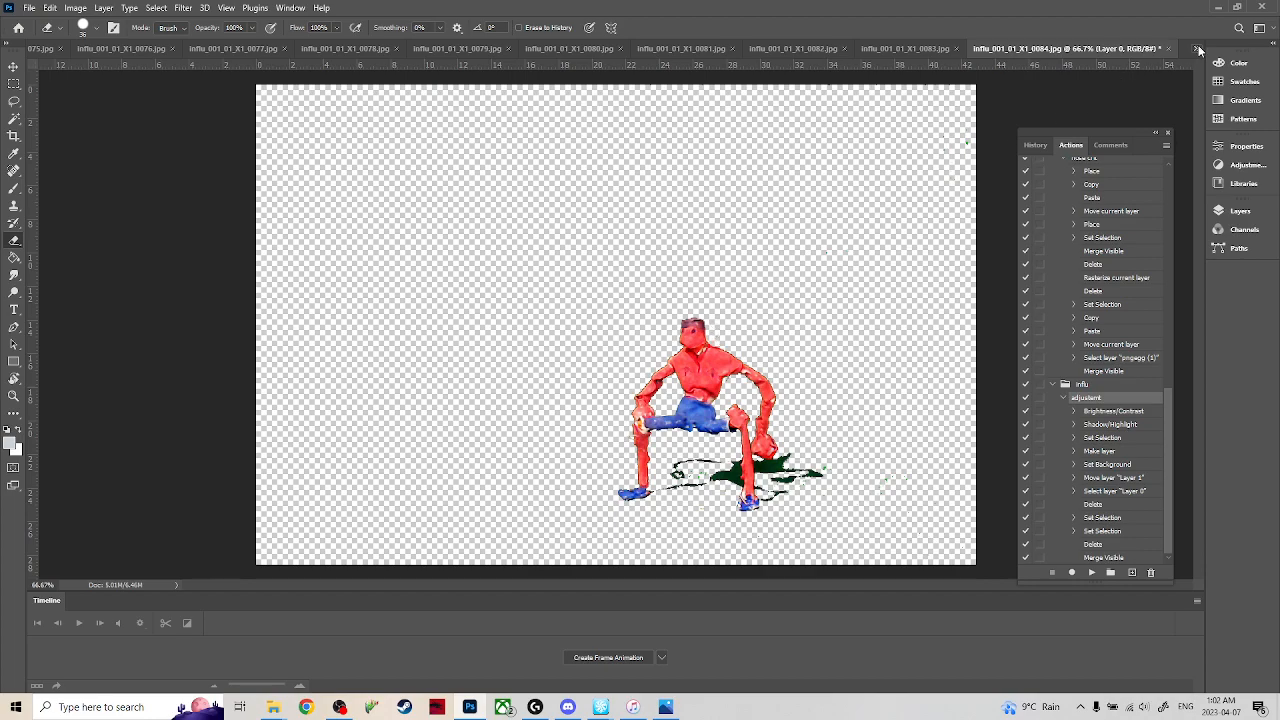
Switch to frame 0085, delete the green background residue in the canvas's upper-right corner and start erasing the wire.
left_click(1197, 48)
left_click(1110, 564)
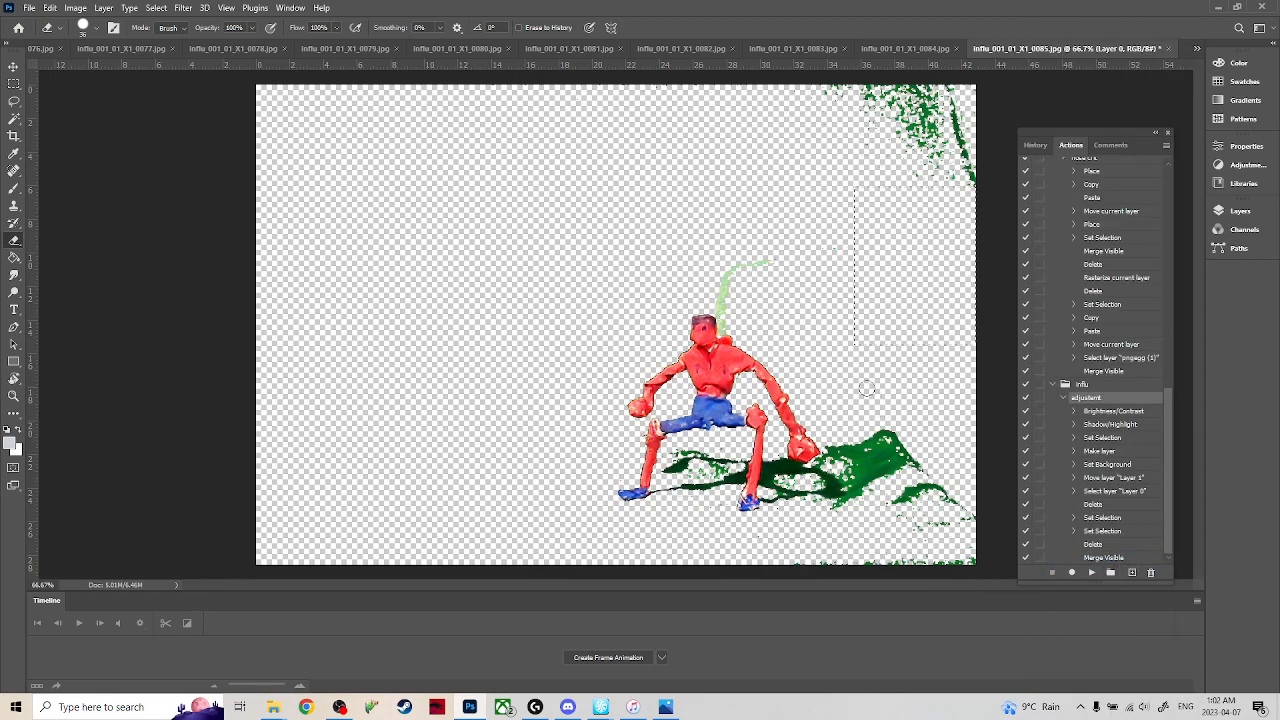
key("m")
left_click_drag(804, 200, 1140, 27)
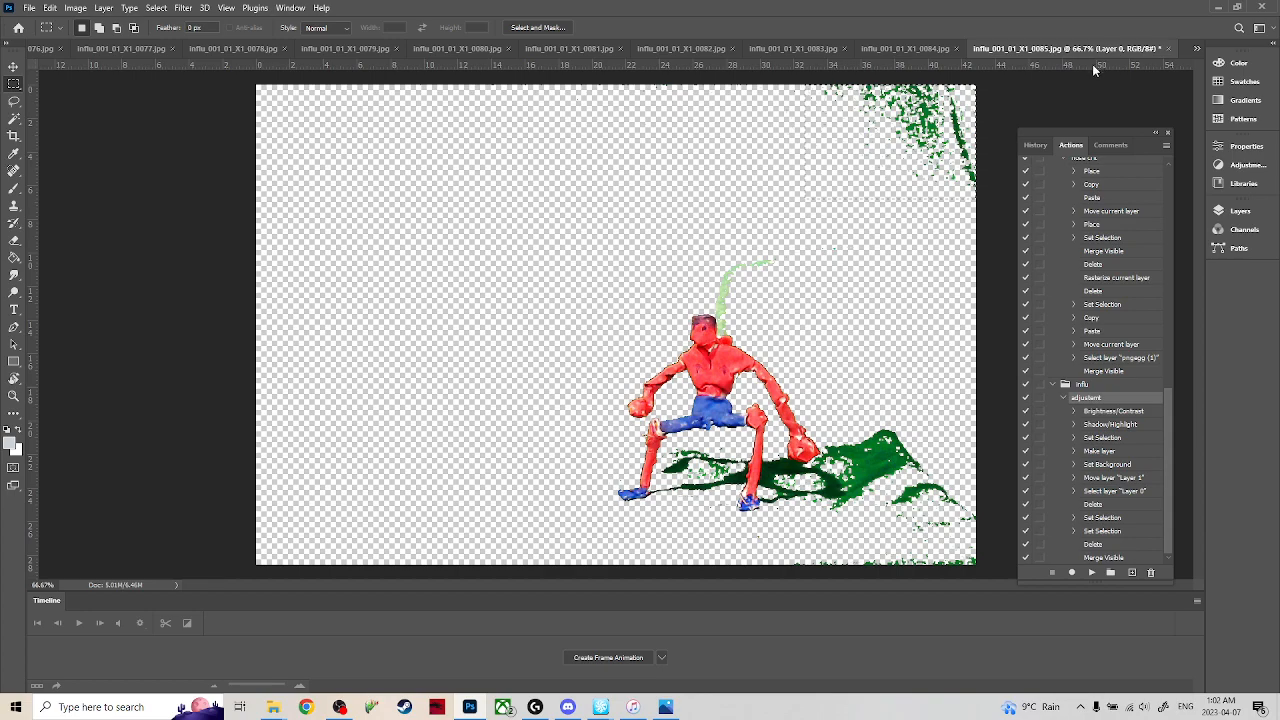
key("Delete")
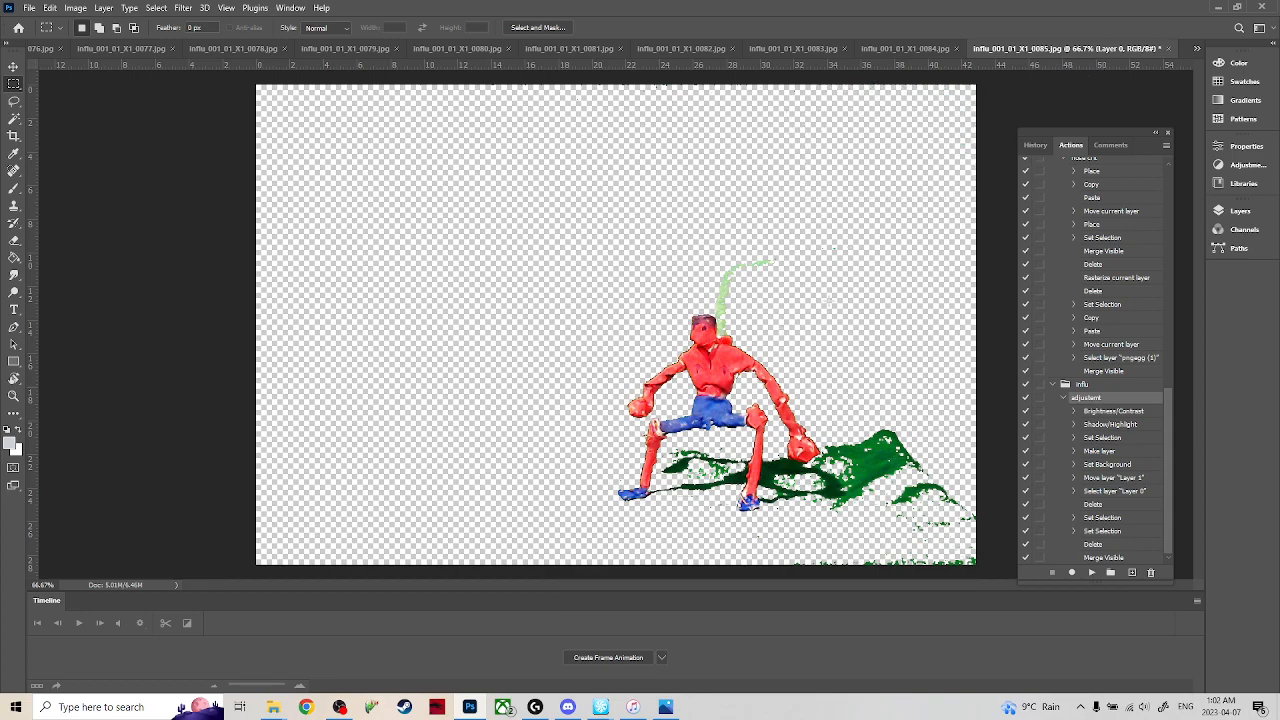
key("e")
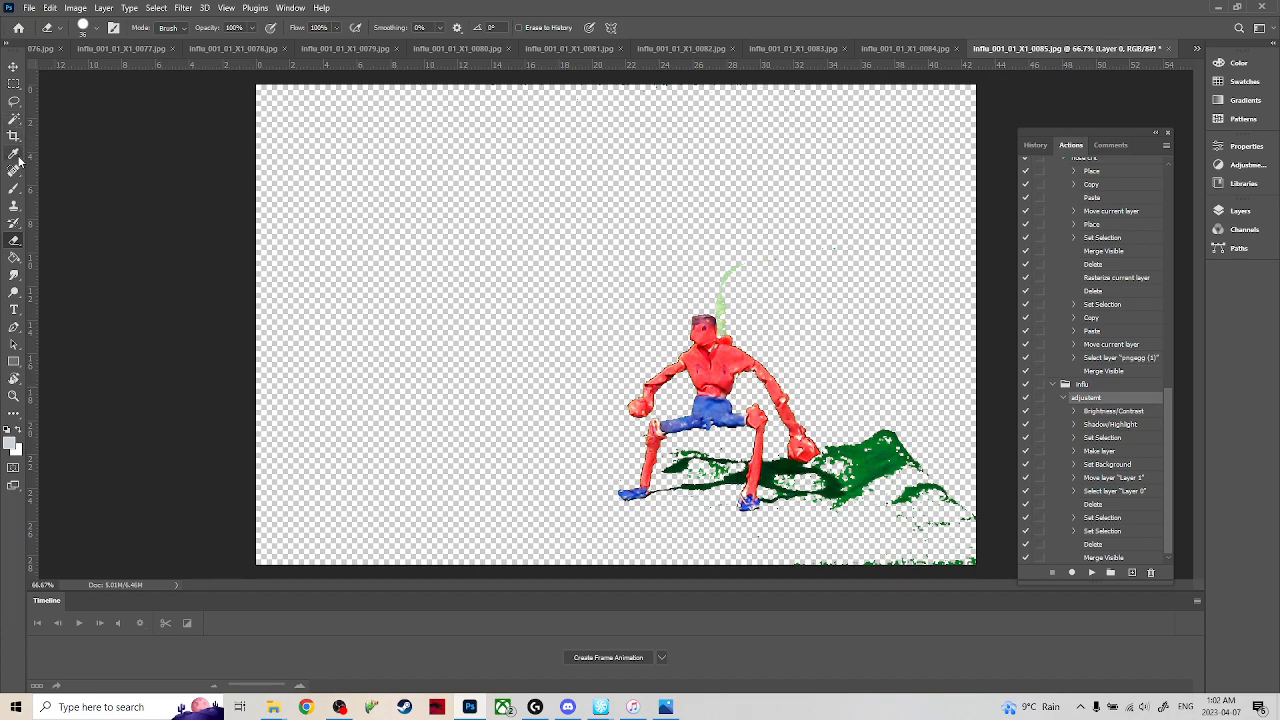
left_click(17, 277)
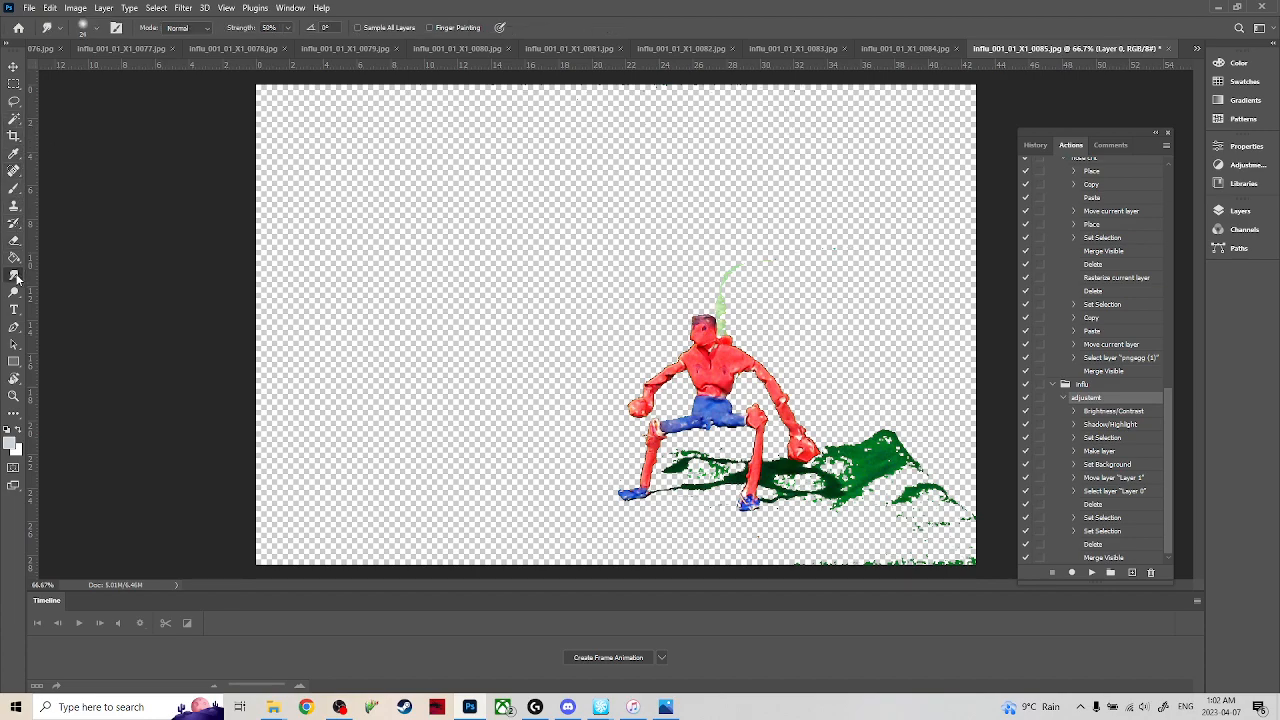
left_click(50, 300)
left_click(15, 210)
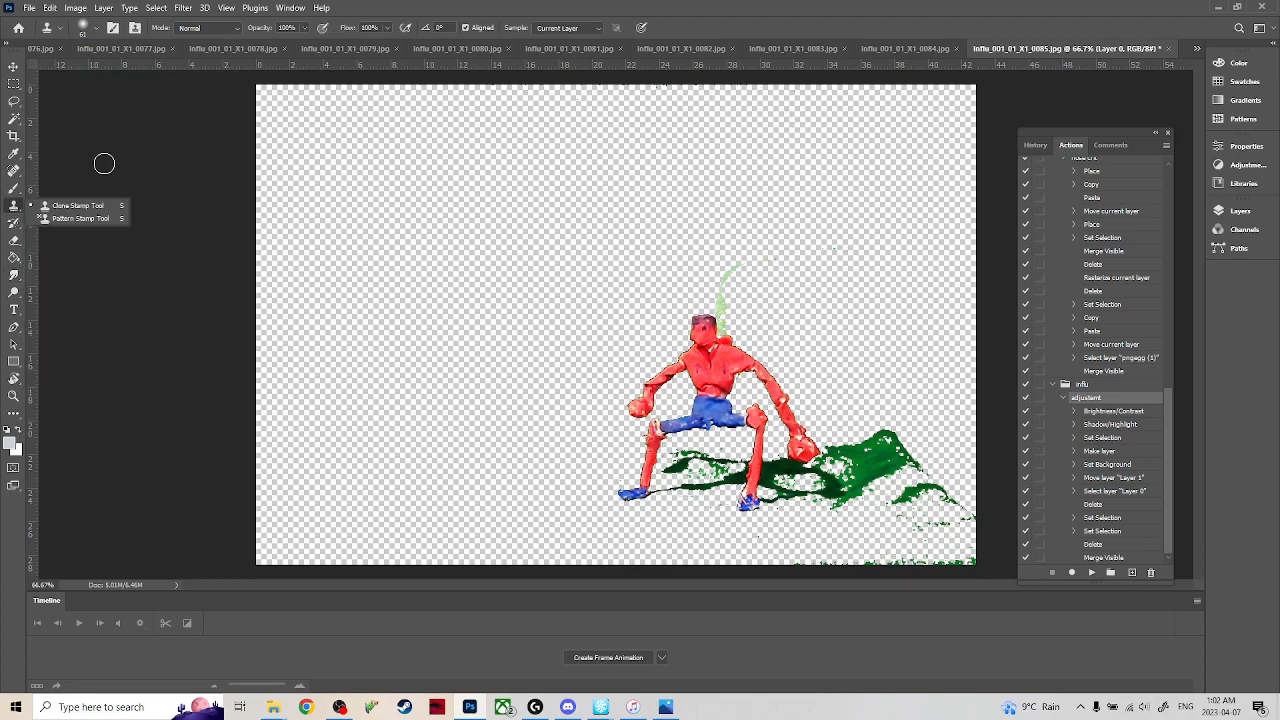
left_click(14, 84)
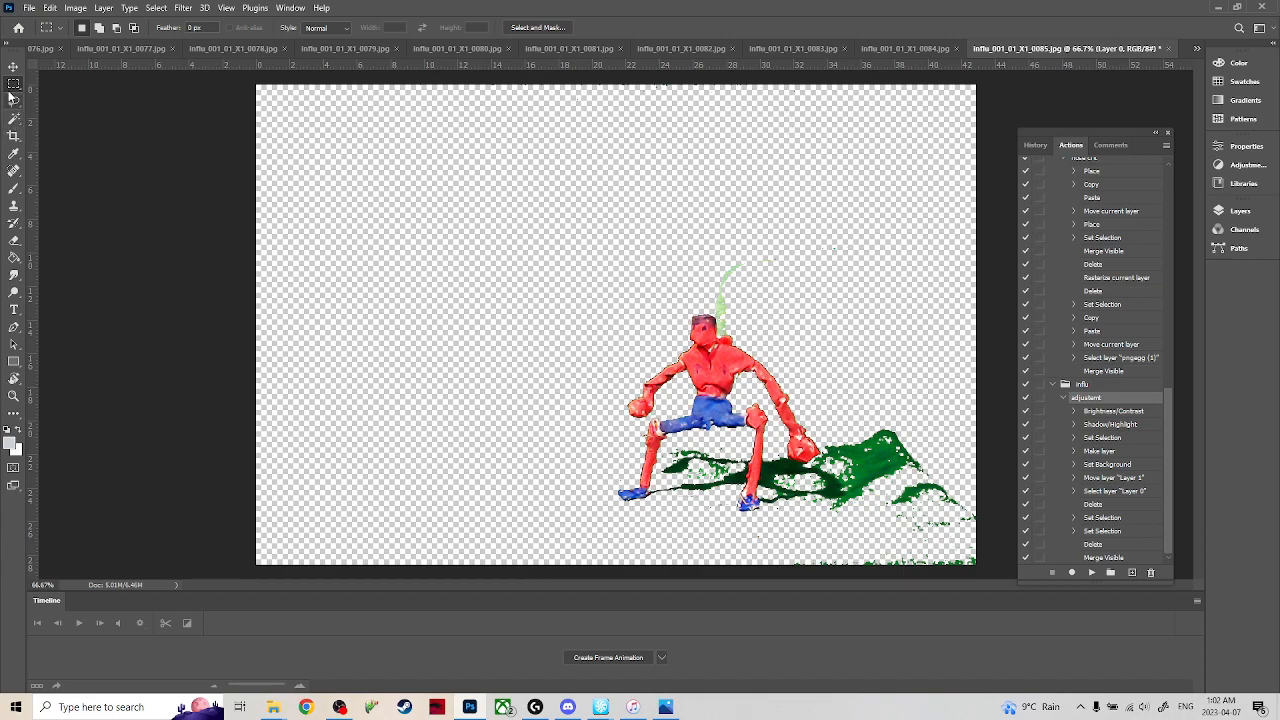
Erase the rest of the green wire and the bright green background patches around the figure's shadow.
key("e")
mouse_move(737, 269)
left_mouse_down()
mouse_move(722, 300)
mouse_move(733, 338)
left_mouse_up()
mouse_move(885, 447)
left_mouse_down()
mouse_move(974, 514)
mouse_move(944, 468)
mouse_move(991, 513)
mouse_move(909, 573)
mouse_move(943, 539)
mouse_move(879, 505)
mouse_move(874, 466)
mouse_move(860, 463)
mouse_move(836, 513)
mouse_move(891, 566)
mouse_move(865, 548)
left_mouse_up()
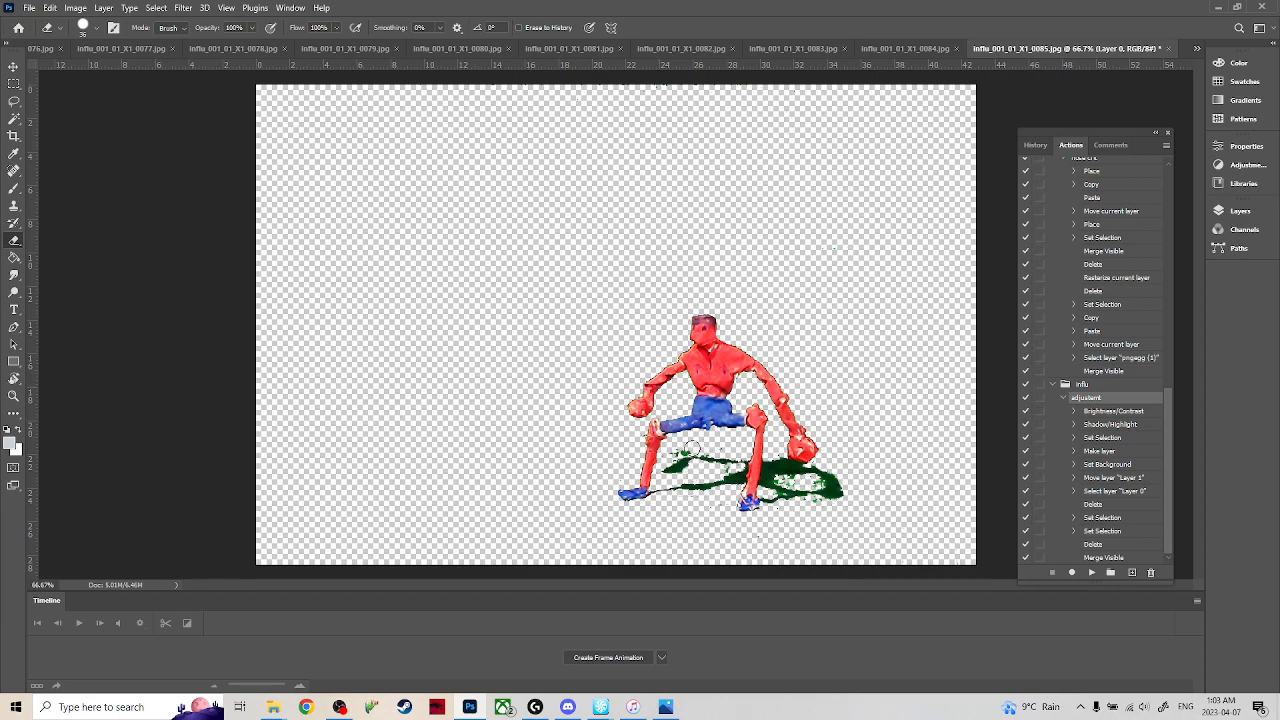
Switch to frame 0086, clear the selection and erase the green wire beside the head.
left_click(1197, 48)
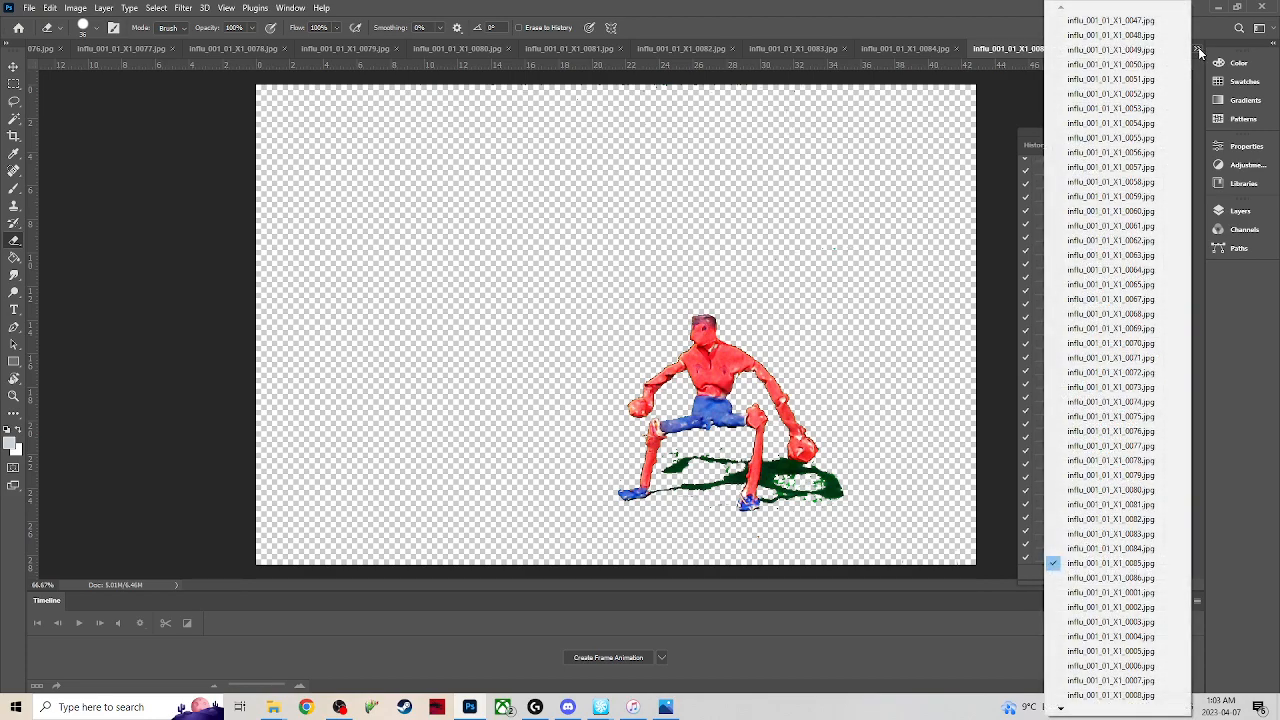
left_click(1080, 578)
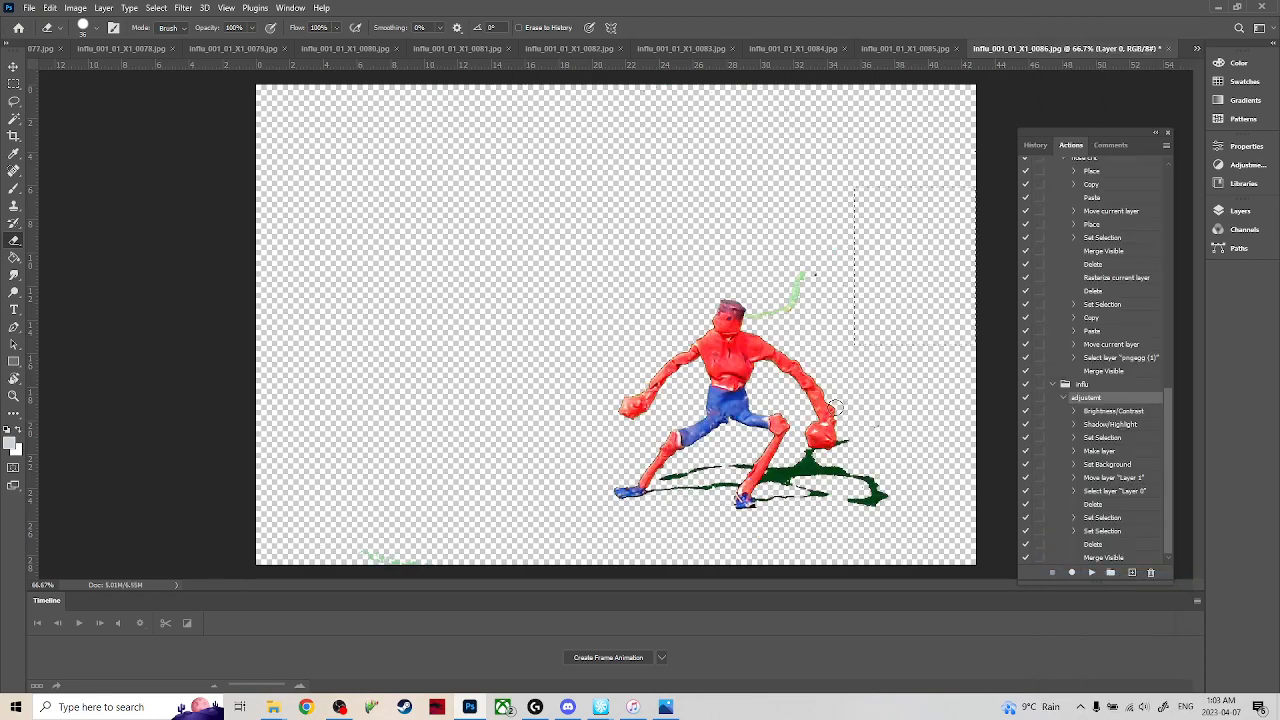
key("m")
key("e")
mouse_move(810, 272)
left_mouse_down()
mouse_move(789, 313)
mouse_move(753, 317)
mouse_move(894, 289)
left_mouse_up()
Check frames 0001 and 0002 and switch to frame 0008.
left_click(1196, 48)
left_click(1120, 592)
left_click(1196, 48)
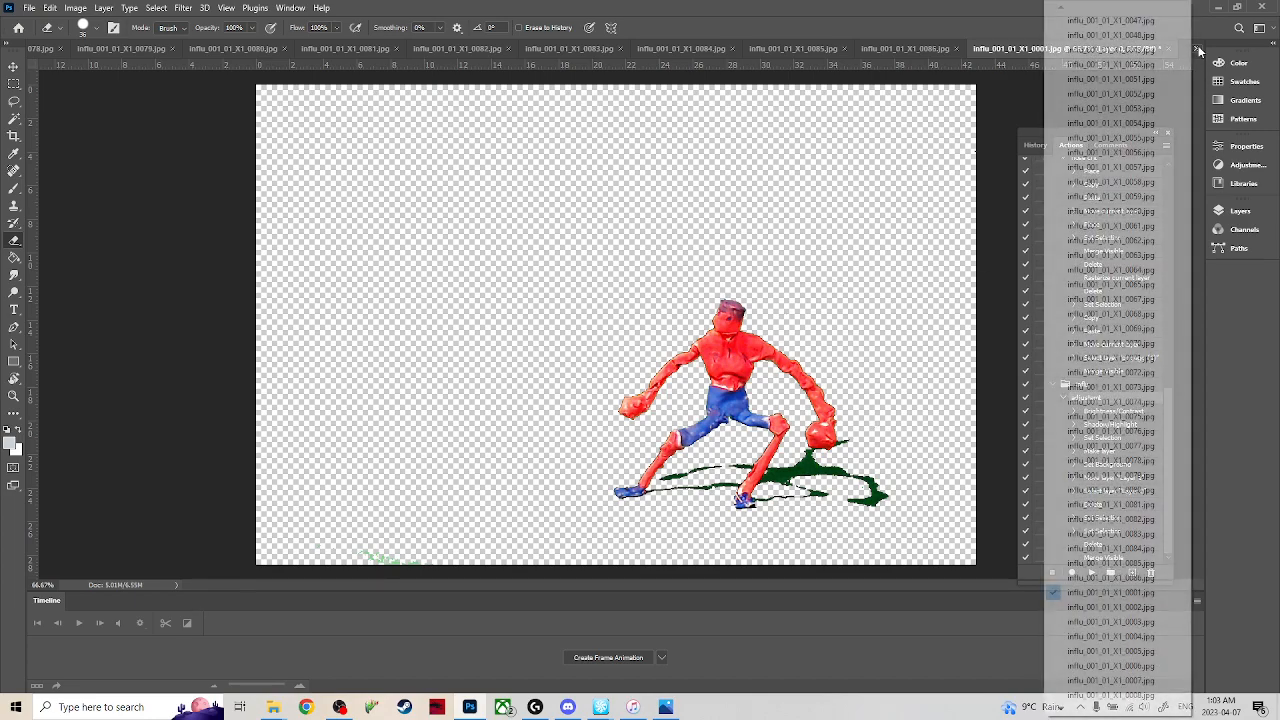
left_click(1136, 611)
left_click(1196, 48)
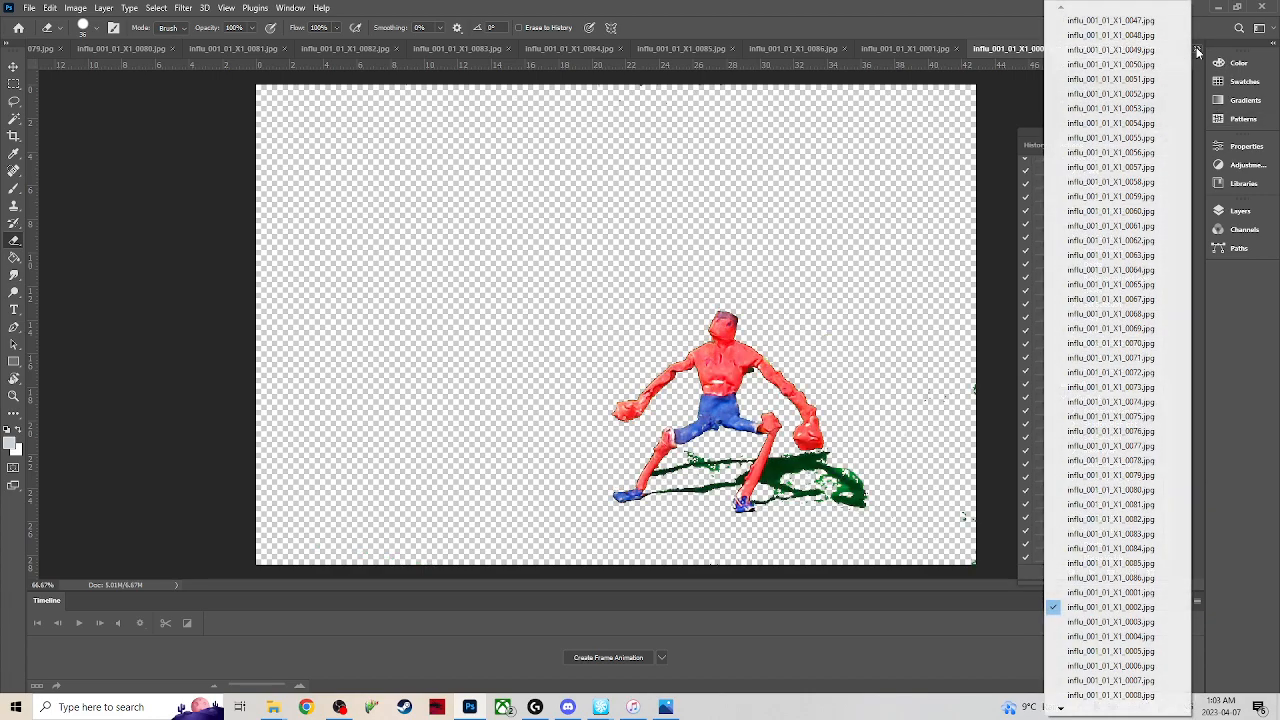
left_click(1136, 694)
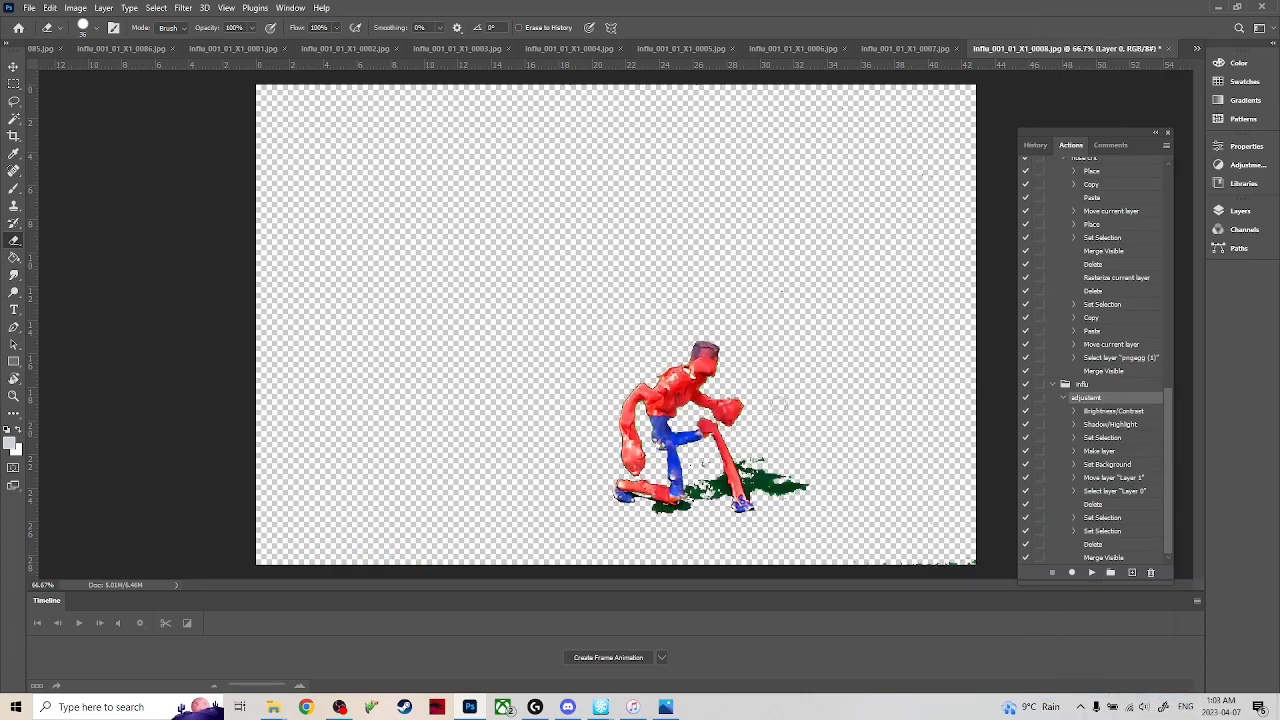
Create a new action named "contrast" in the influ set and start recording it.
left_click(14, 84)
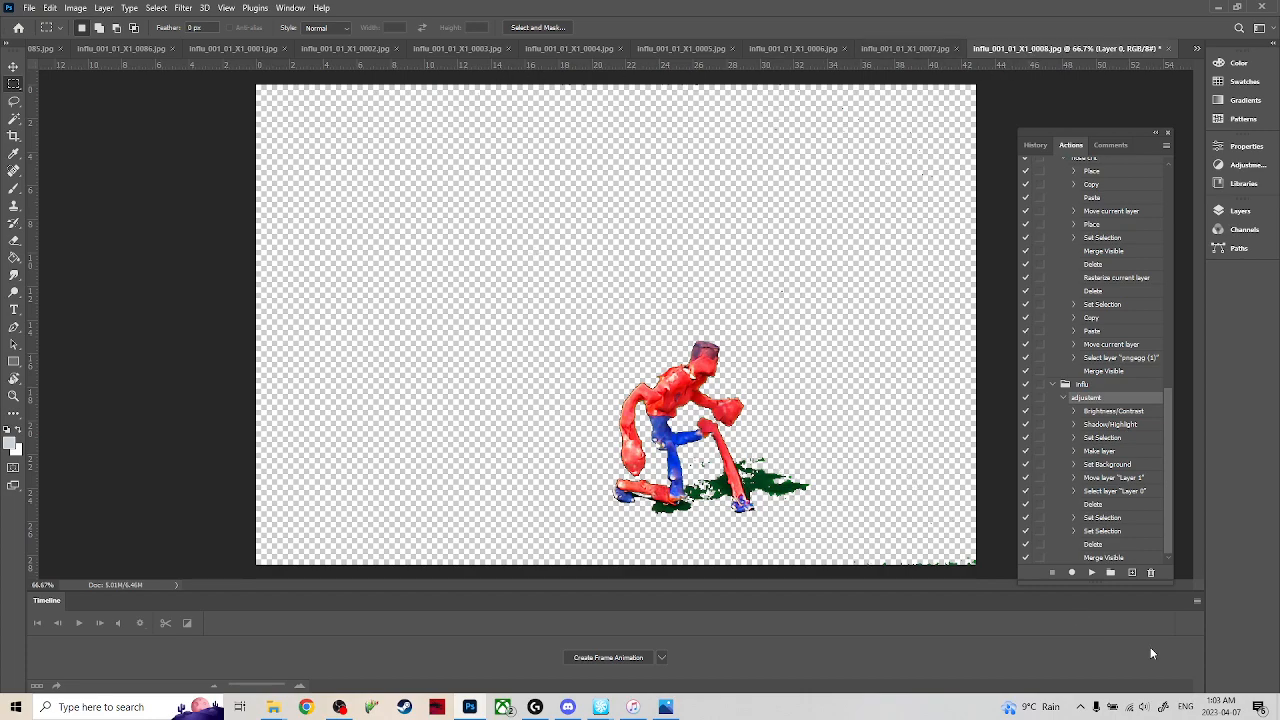
left_click(1131, 573)
key("BackSpace")
type("contrast")
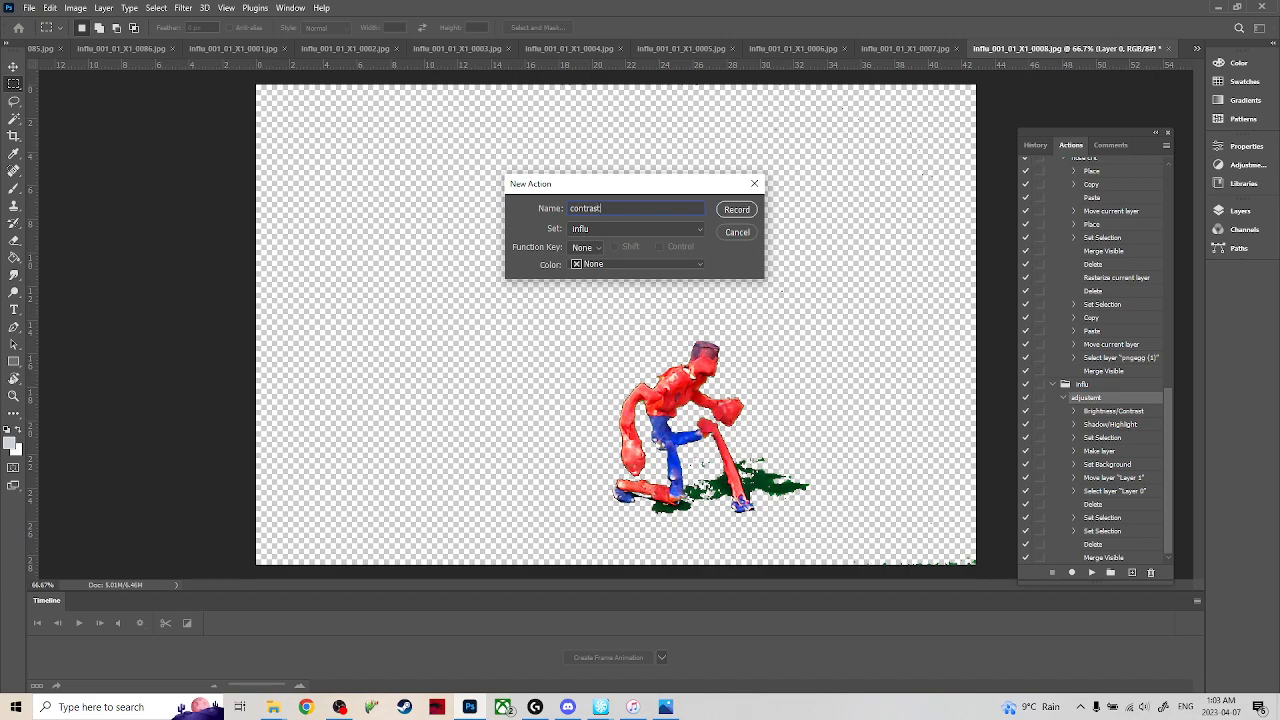
key("Return")
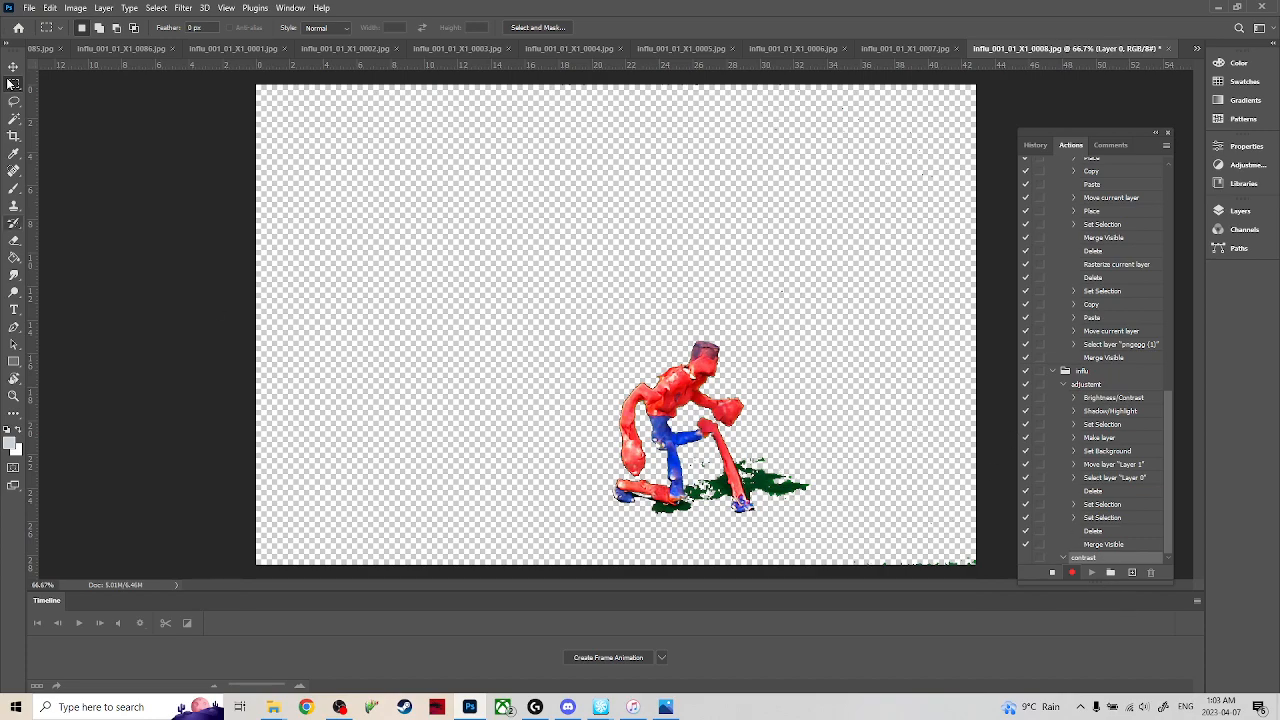
Start a Shadows/Highlights adjustment on frame 0008 with the shadow amount at 99% and the shadow tone at 0%.
left_click(84, 15)
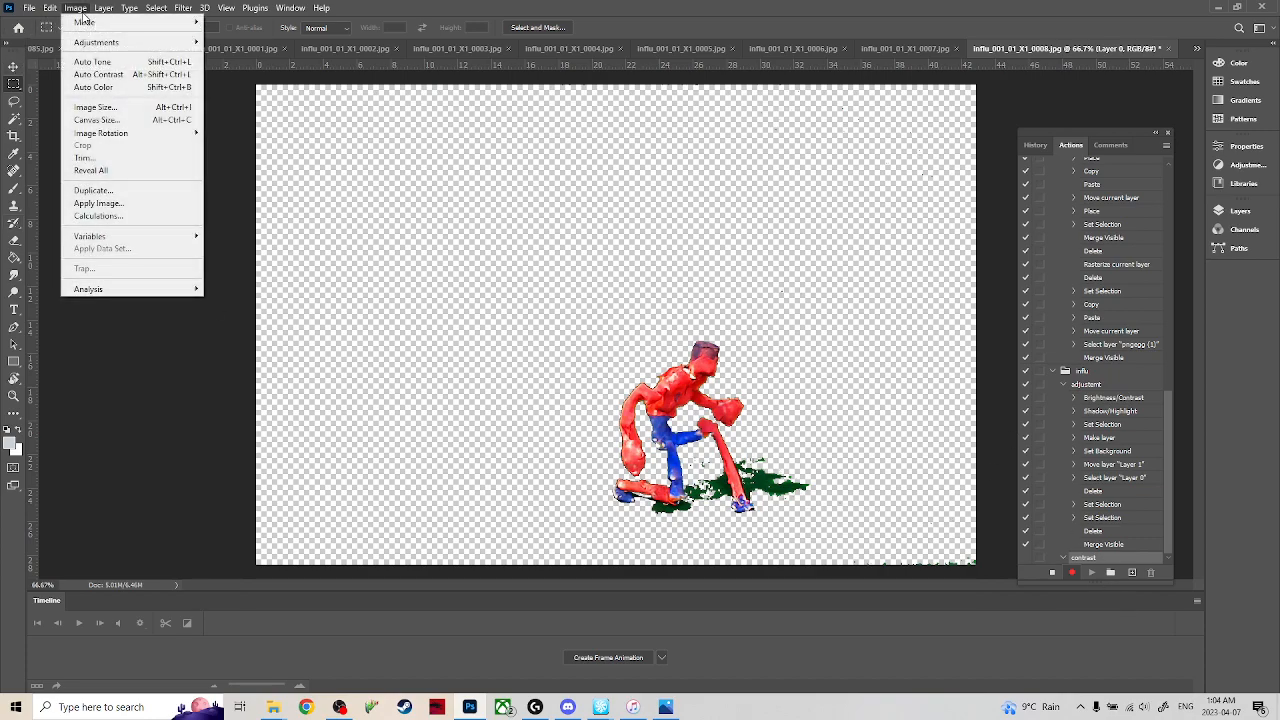
mouse_move(116, 45)
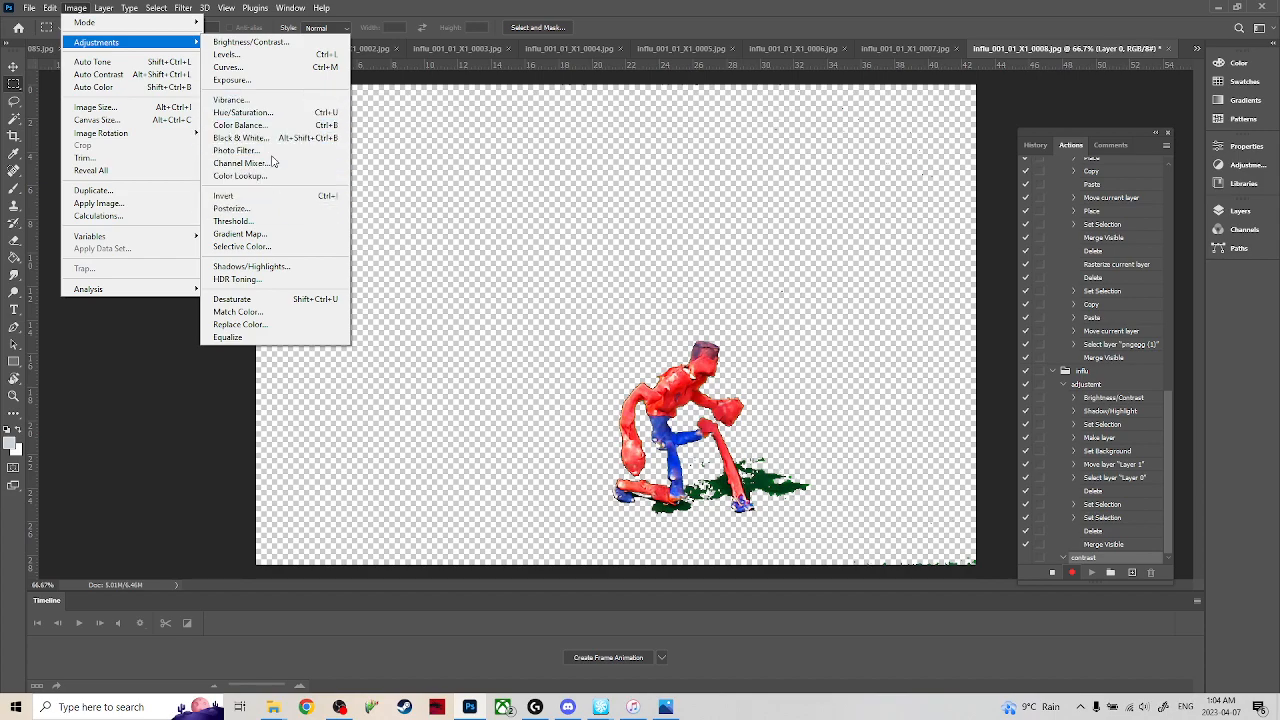
left_click(267, 267)
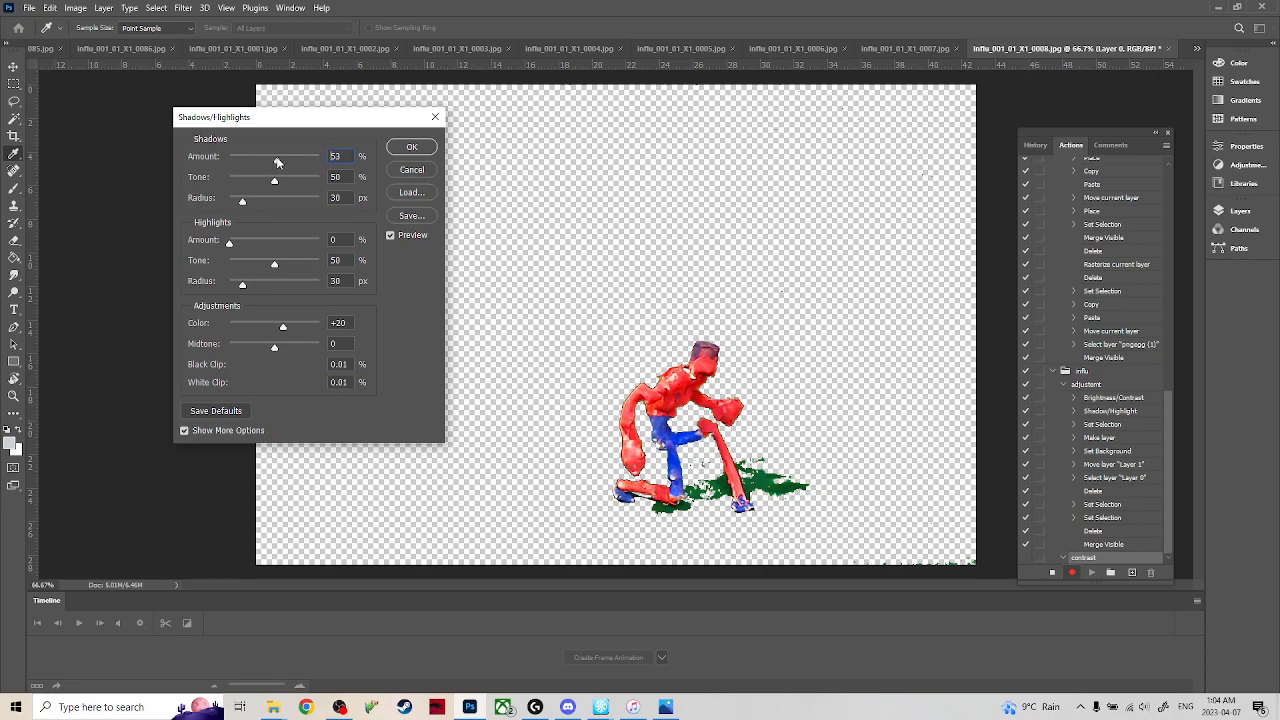
mouse_move(300, 162)
left_mouse_down()
mouse_move(265, 157)
mouse_move(286, 181)
mouse_move(313, 182)
mouse_move(218, 180)
mouse_move(320, 163)
left_mouse_up()
left_click(229, 177)
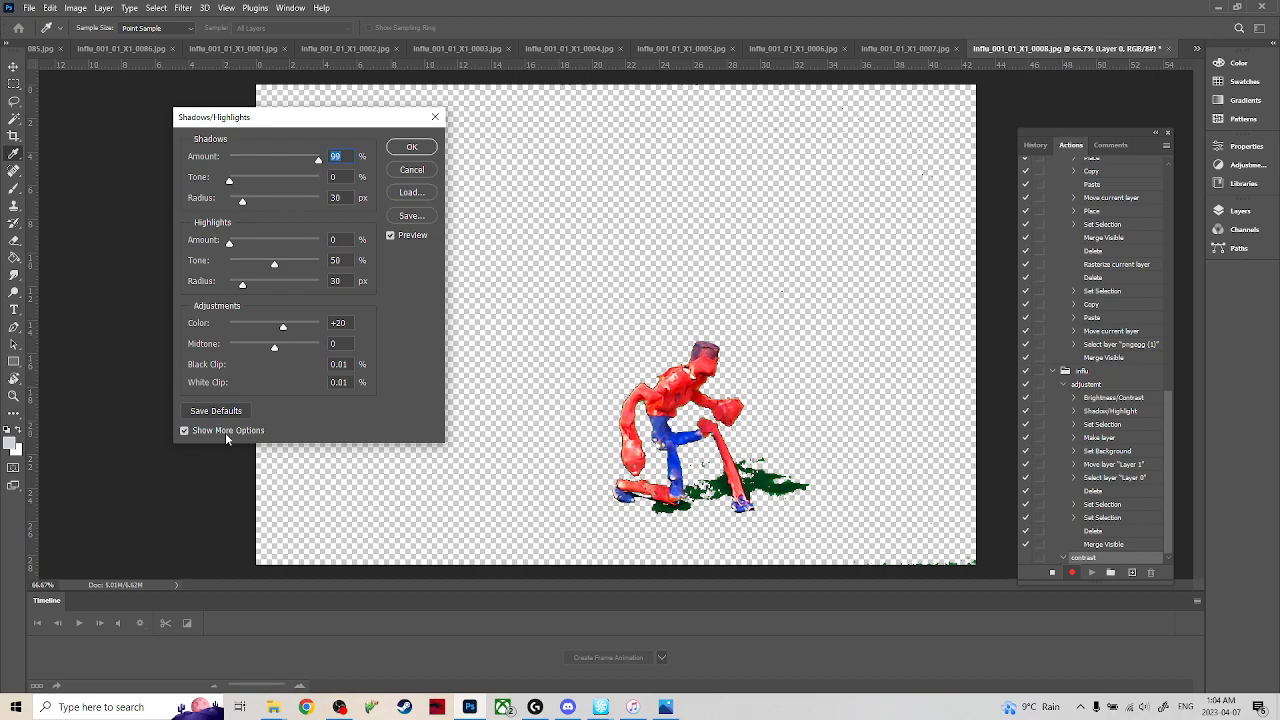
Set the highlights to amount 0%, tone 100% and radius 69 px, with color at +36 and midtone at -100.
left_click_drag(231, 242, 182, 254)
left_click_drag(276, 268, 345, 276)
mouse_move(242, 287)
left_mouse_down()
mouse_move(320, 286)
mouse_move(259, 285)
left_mouse_up()
left_click_drag(284, 327, 229, 345)
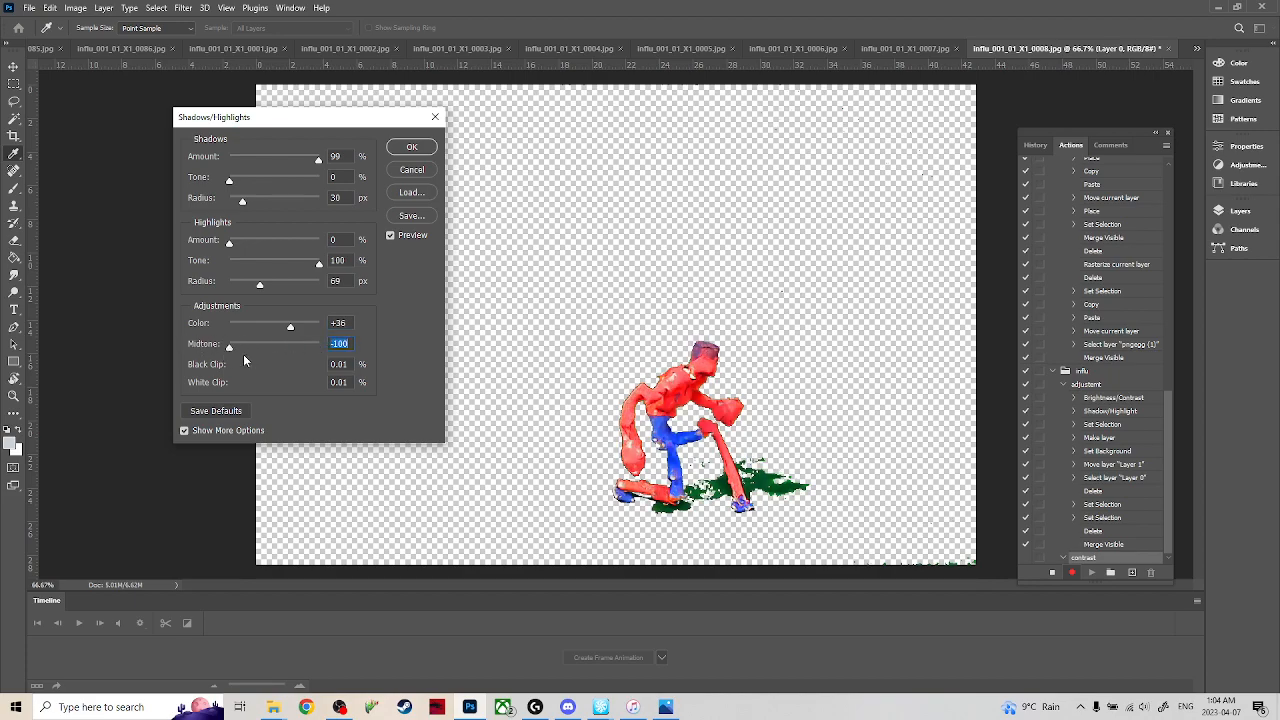
Raise the shadow amount to 100%, the highlight amount to 9% and the color to +100, and apply the Shadows/Highlights adjustment.
mouse_move(230, 349)
left_mouse_down()
mouse_move(333, 356)
mouse_move(207, 340)
left_mouse_up()
left_click_drag(318, 161, 350, 170)
left_click_drag(237, 178, 122, 172)
mouse_move(231, 246)
left_mouse_down()
mouse_move(276, 246)
mouse_move(238, 256)
left_mouse_up()
left_click_drag(290, 326, 155, 312)
left_click_drag(254, 324, 379, 321)
mouse_move(230, 348)
left_mouse_down()
mouse_move(291, 349)
mouse_move(214, 343)
left_mouse_up()
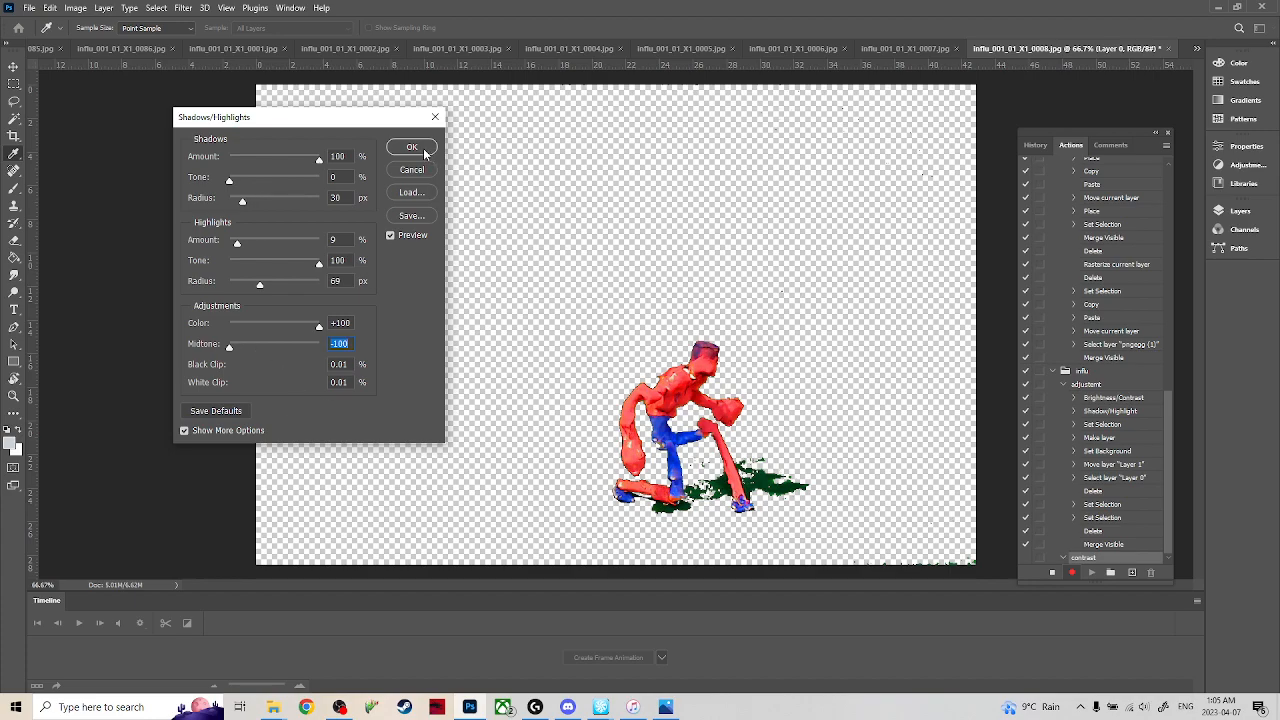
left_click(424, 150)
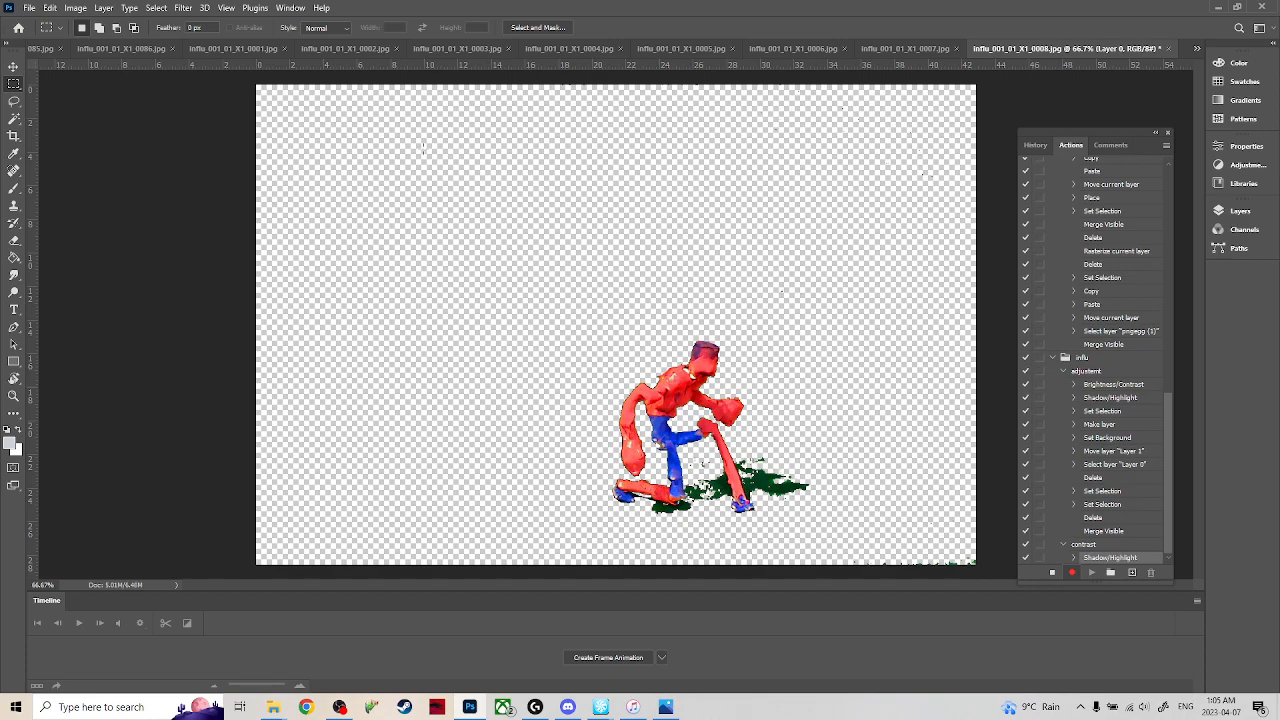
left_click(75, 8)
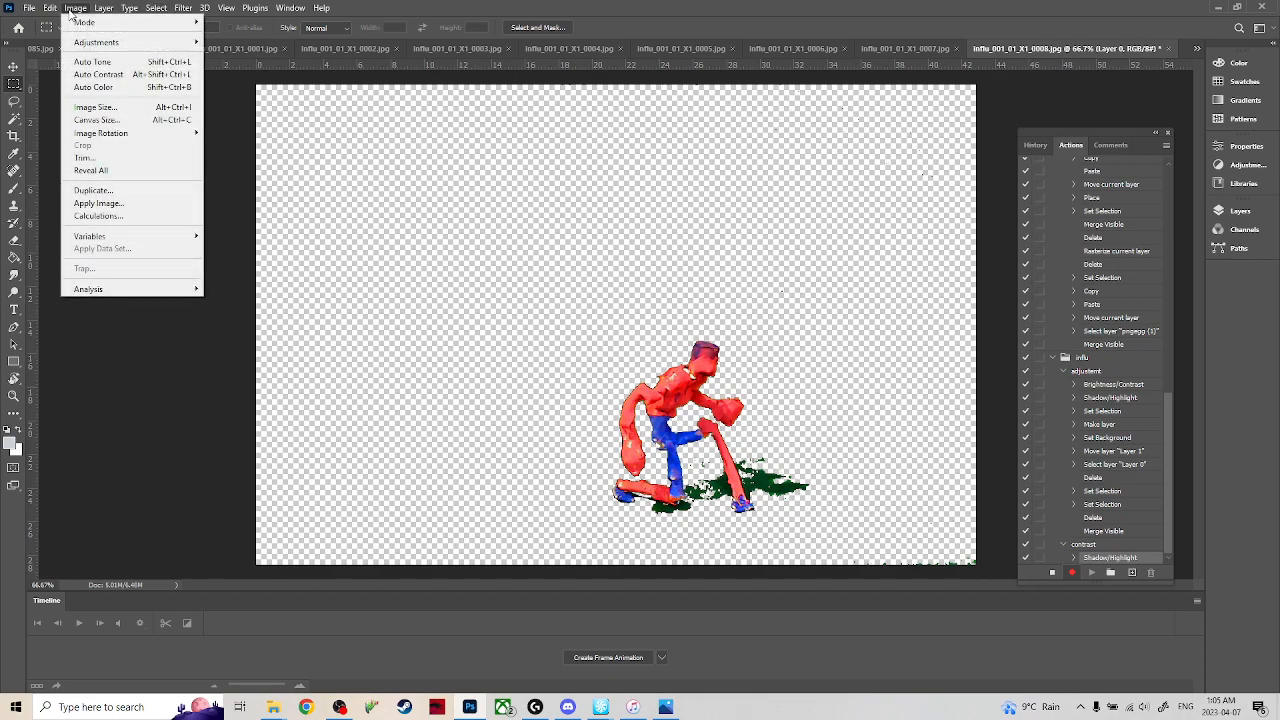
mouse_move(110, 42)
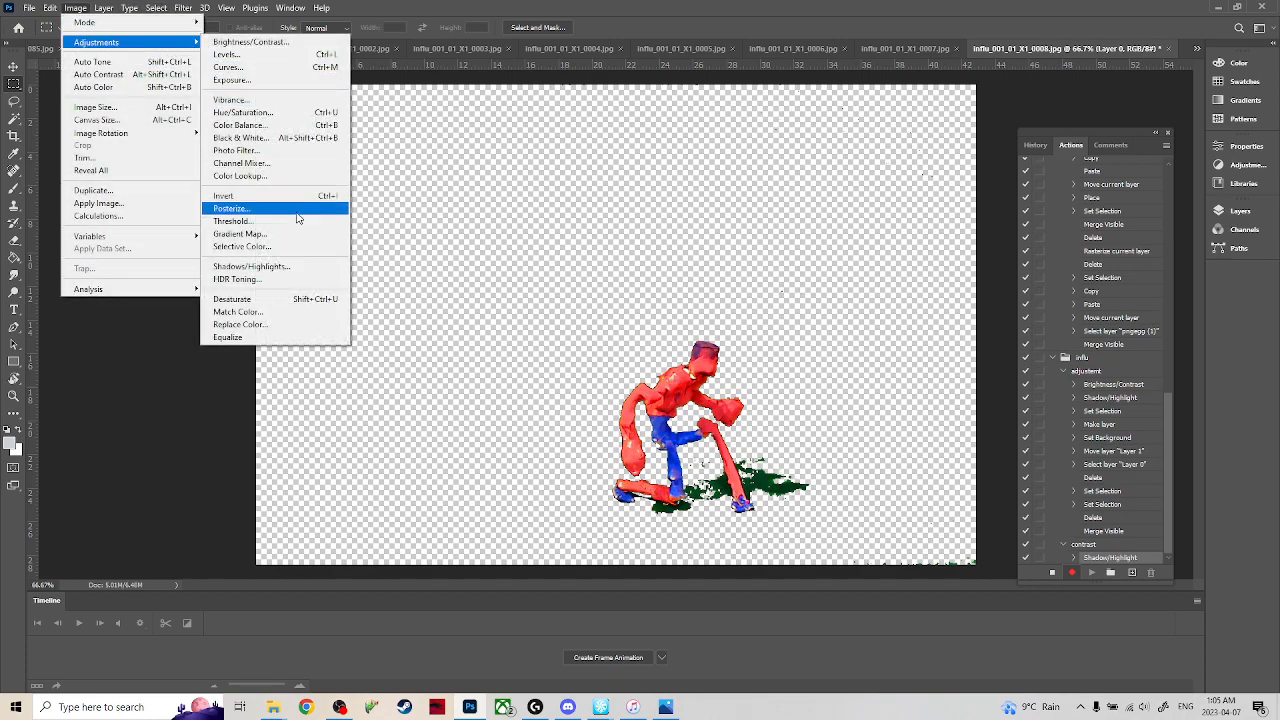
left_click(302, 280)
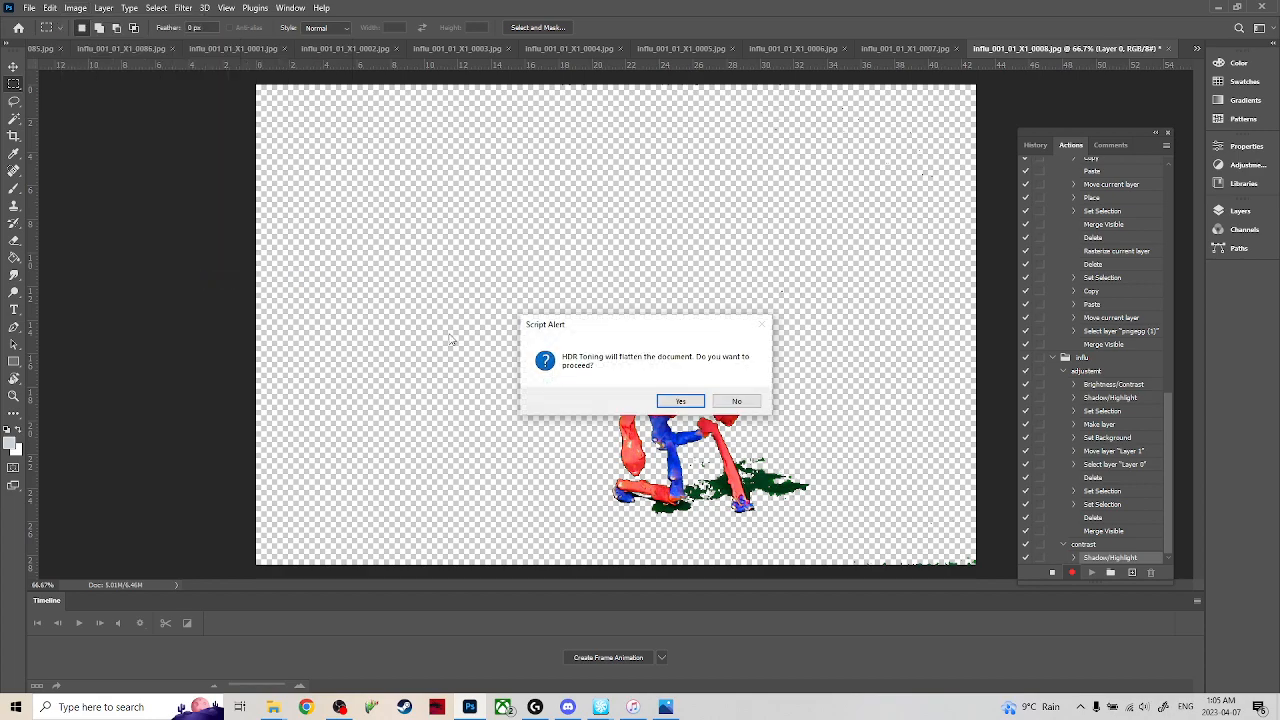
left_click(746, 402)
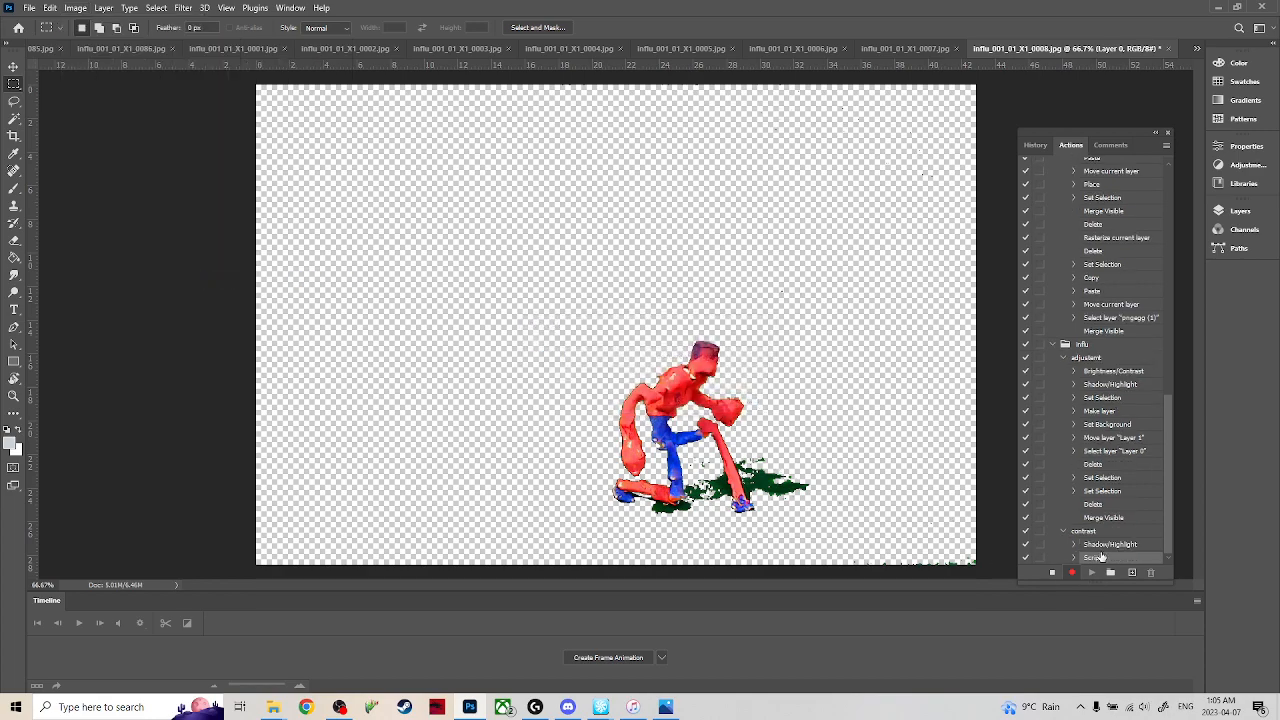
Stop recording the contrast action and delete its Scripts step.
left_click(1052, 575)
left_click(1150, 572)
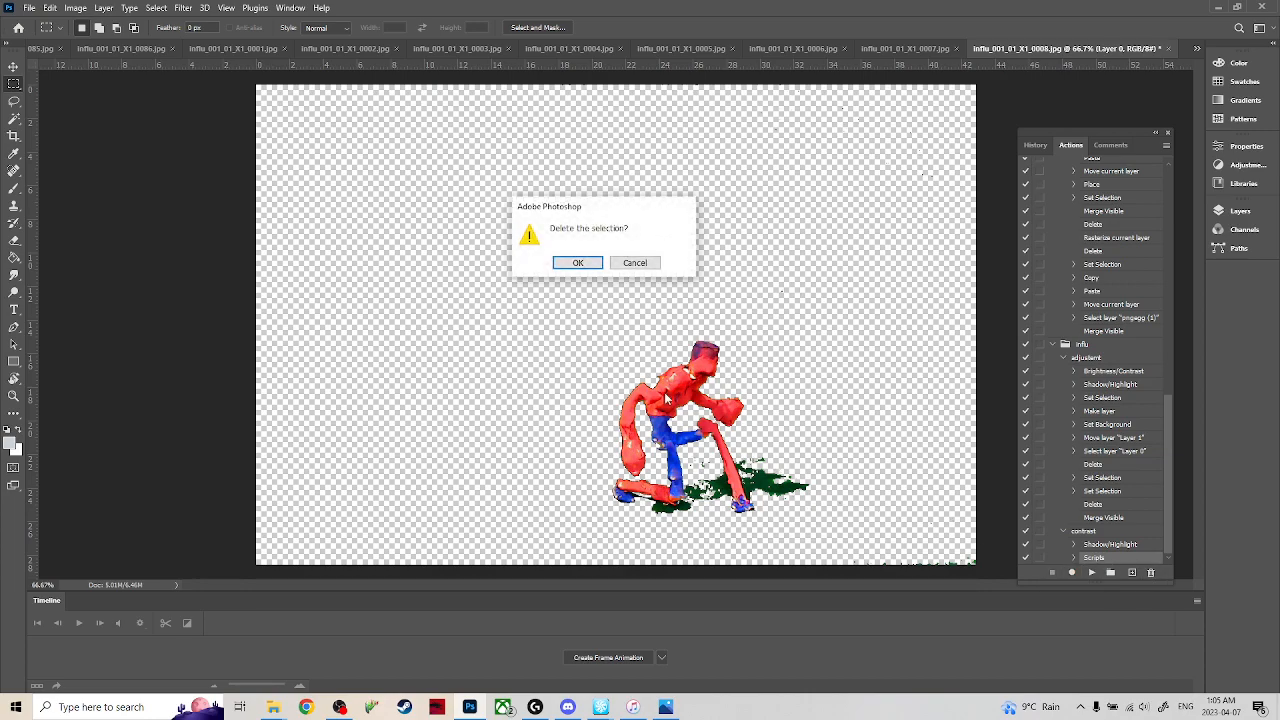
left_click(572, 263)
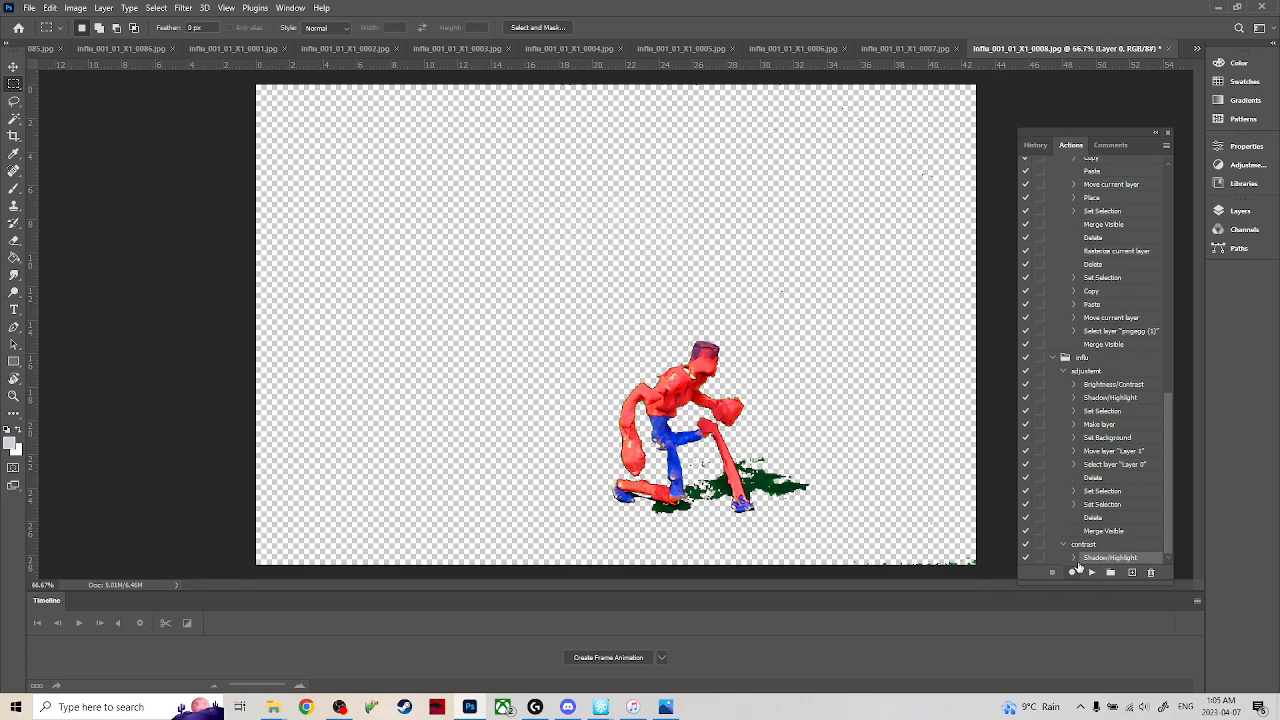
Batch-run the contrast action from the influ set on all opened files with no destination.
left_click(29, 8)
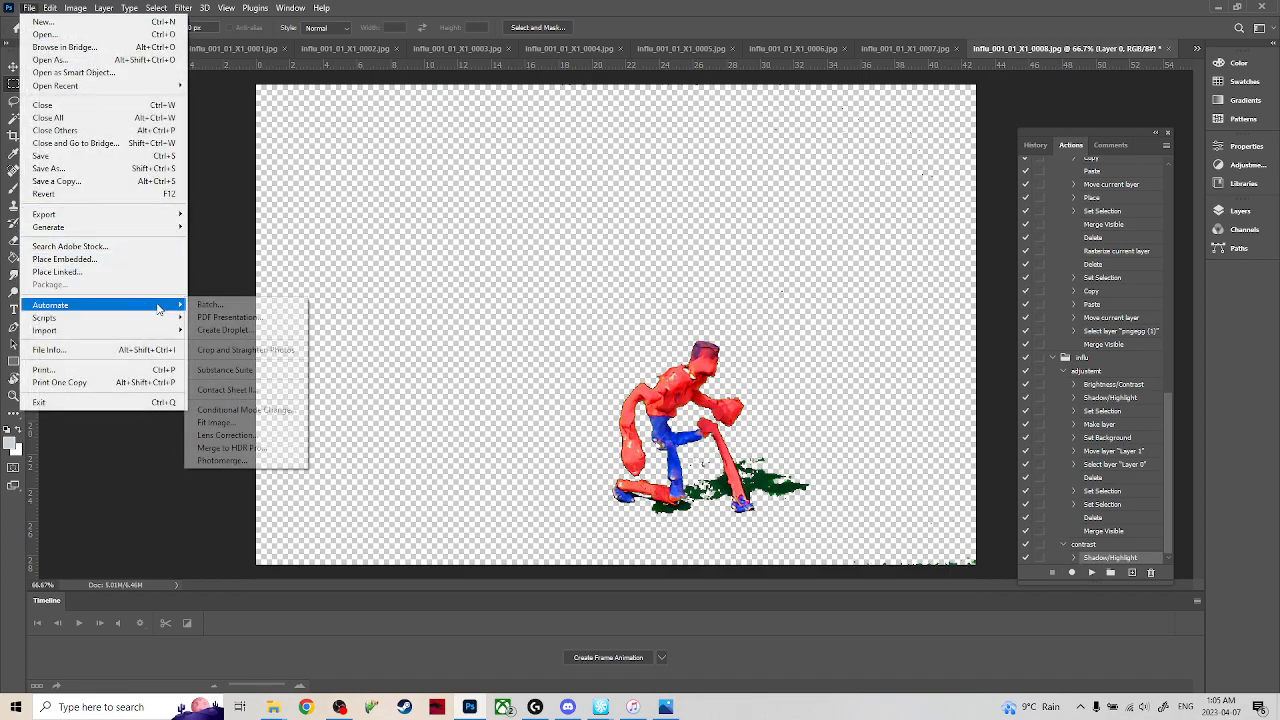
left_click(206, 306)
left_click(266, 152)
left_click(268, 172)
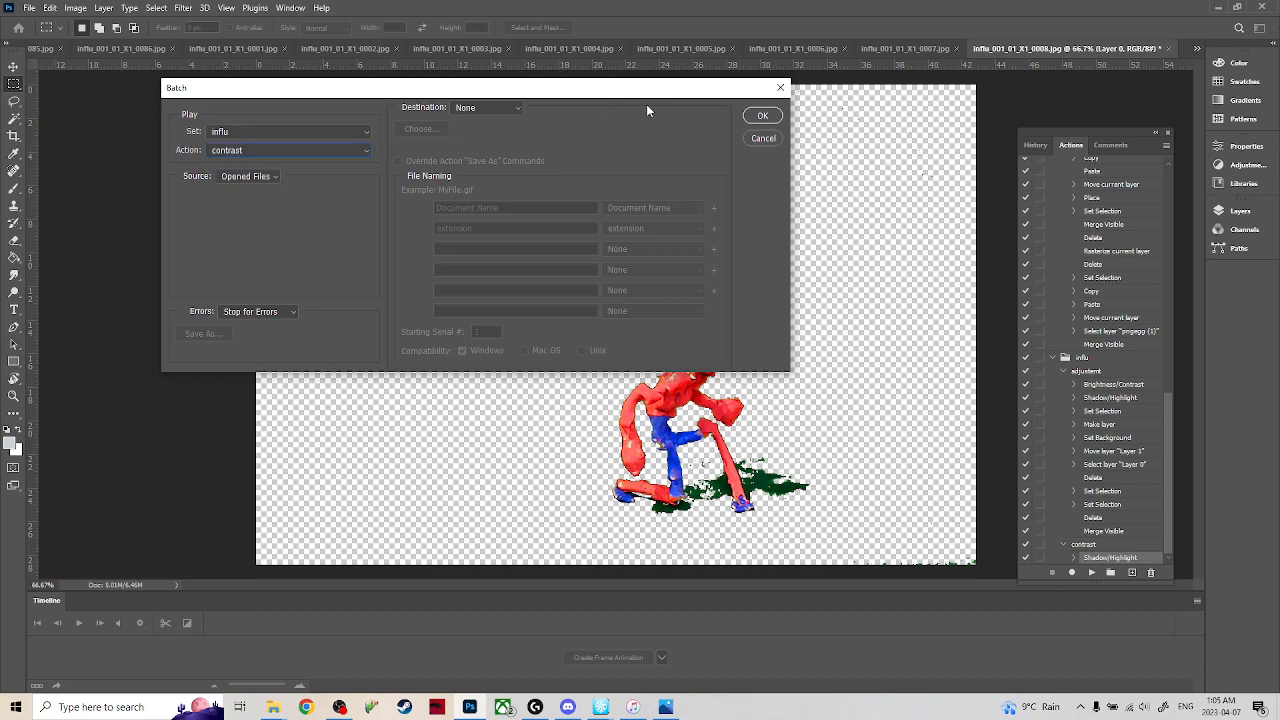
left_click(762, 116)
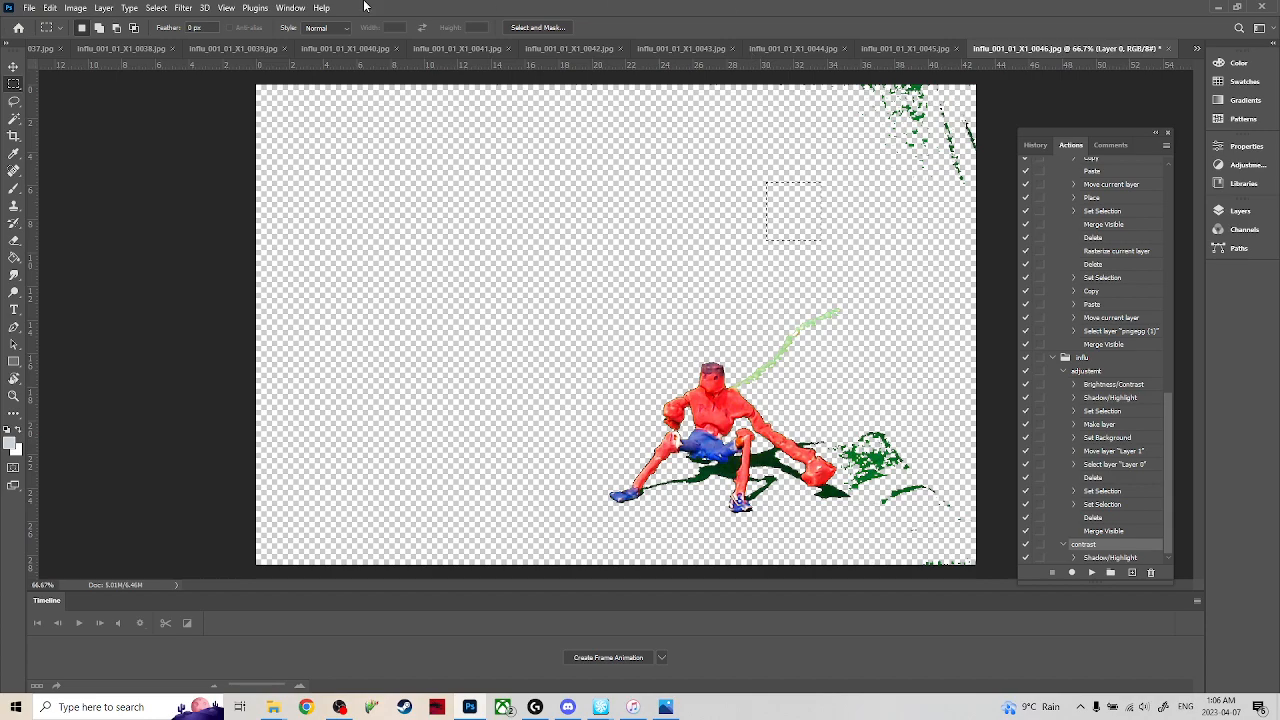
Clear the selection on frame 0043 and erase the leftover marks beside the figure's shoulder and outstretched arm.
left_click(910, 48)
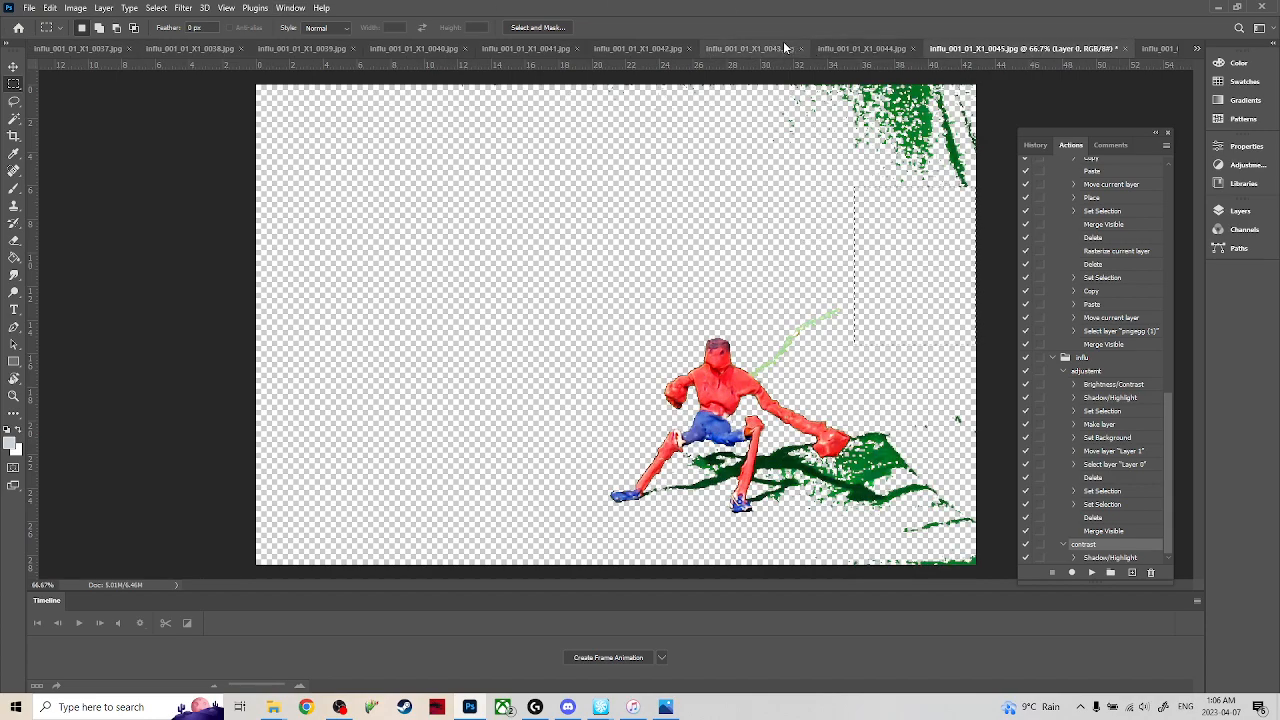
left_click(738, 49)
left_click(660, 49)
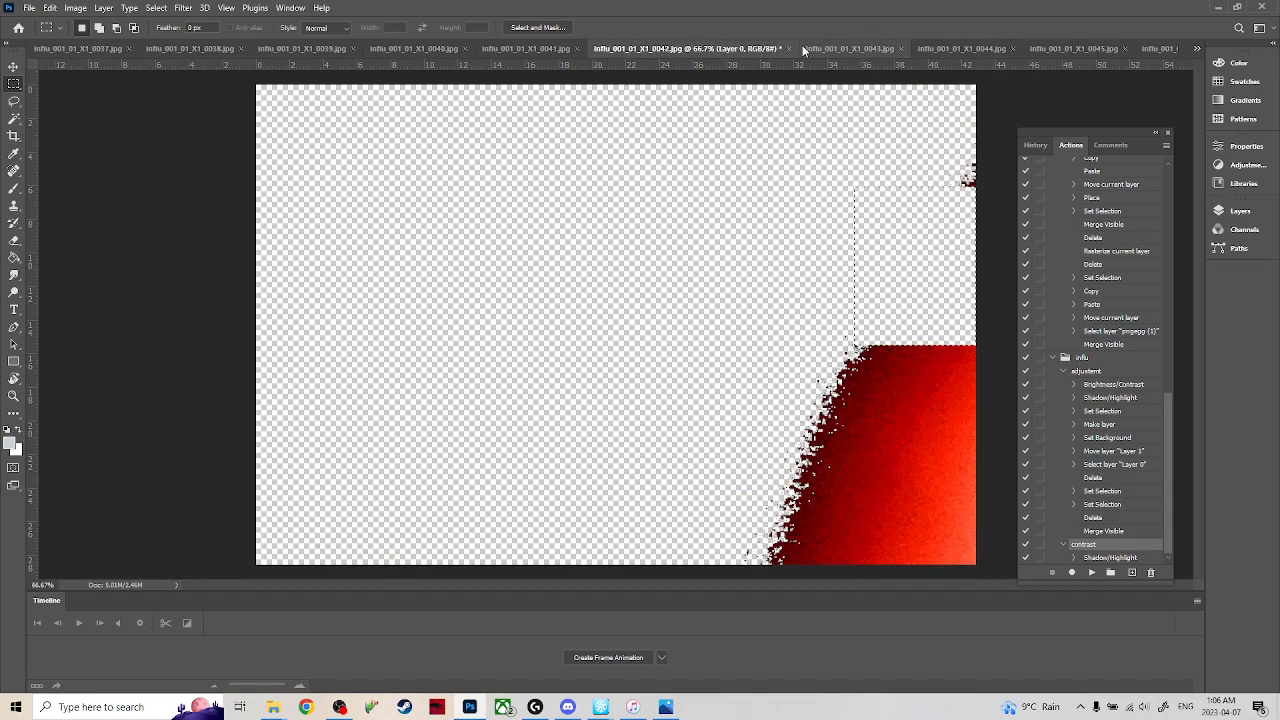
left_click(848, 48)
key("ctrl+d")
key("e")
left_click_drag(788, 308, 752, 318)
left_click_drag(849, 443, 808, 457)
Clear the selection on frame 0044 and erase the light green string behind the figure.
left_click(978, 42)
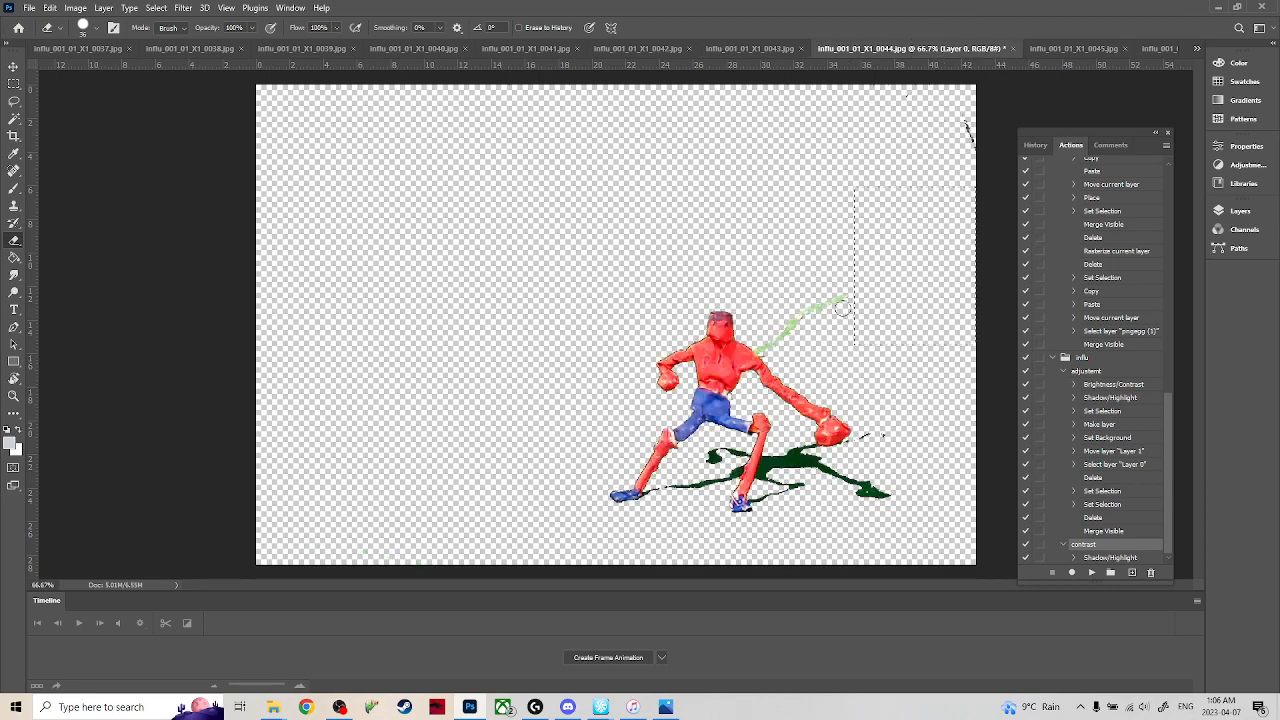
key("m")
key("e")
left_click_drag(848, 295, 762, 346)
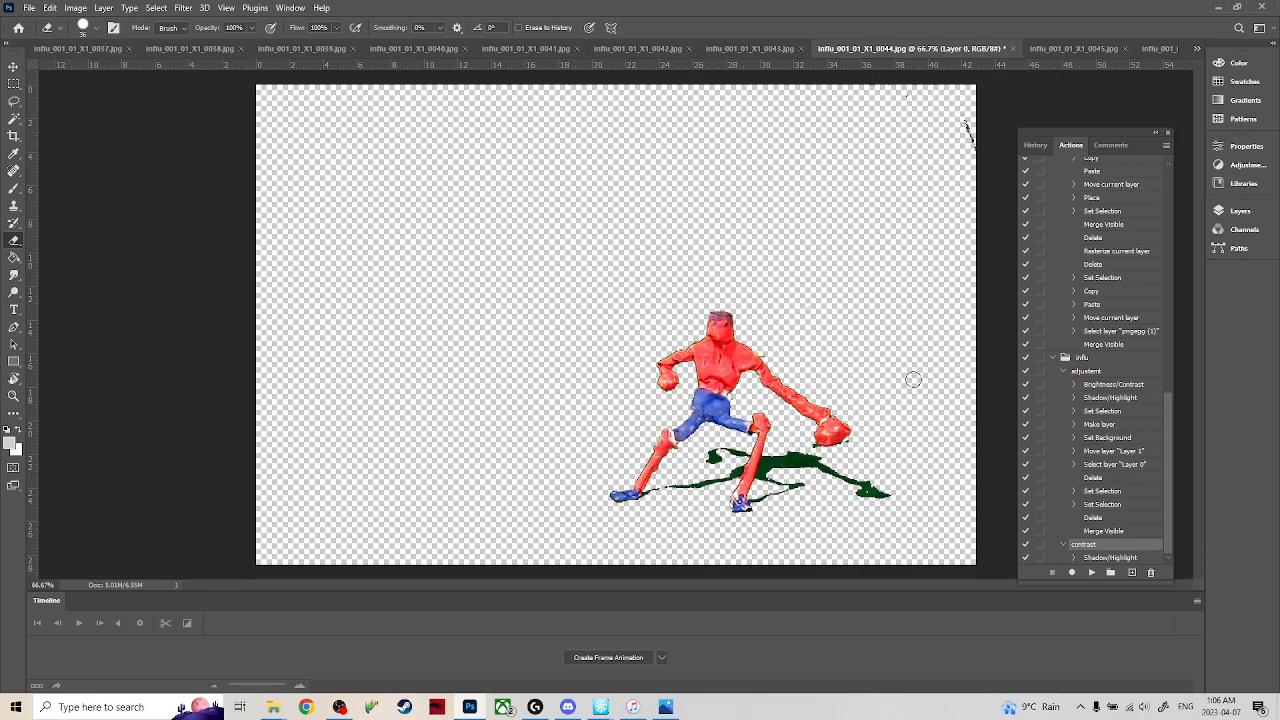
Clear the selection on frame 0045 and erase the light green string running up from the figure's shoulder.
left_click(1068, 48)
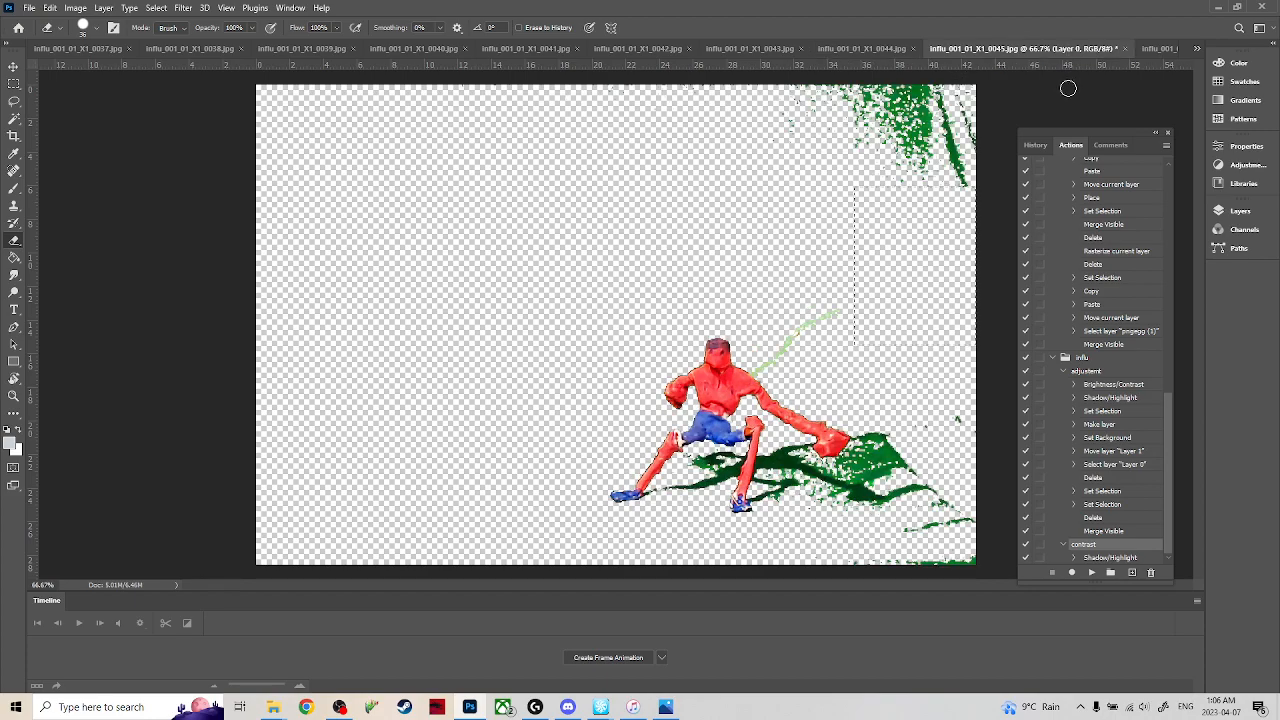
key("m")
left_click(860, 296)
key("e")
left_click_drag(851, 303, 761, 369)
Delete the green specks in the image's upper-right corner on frame 0045 and erase the stray green around the shadow.
key("m")
left_click_drag(772, 230, 1084, 76)
key("Delete")
left_click(868, 280)
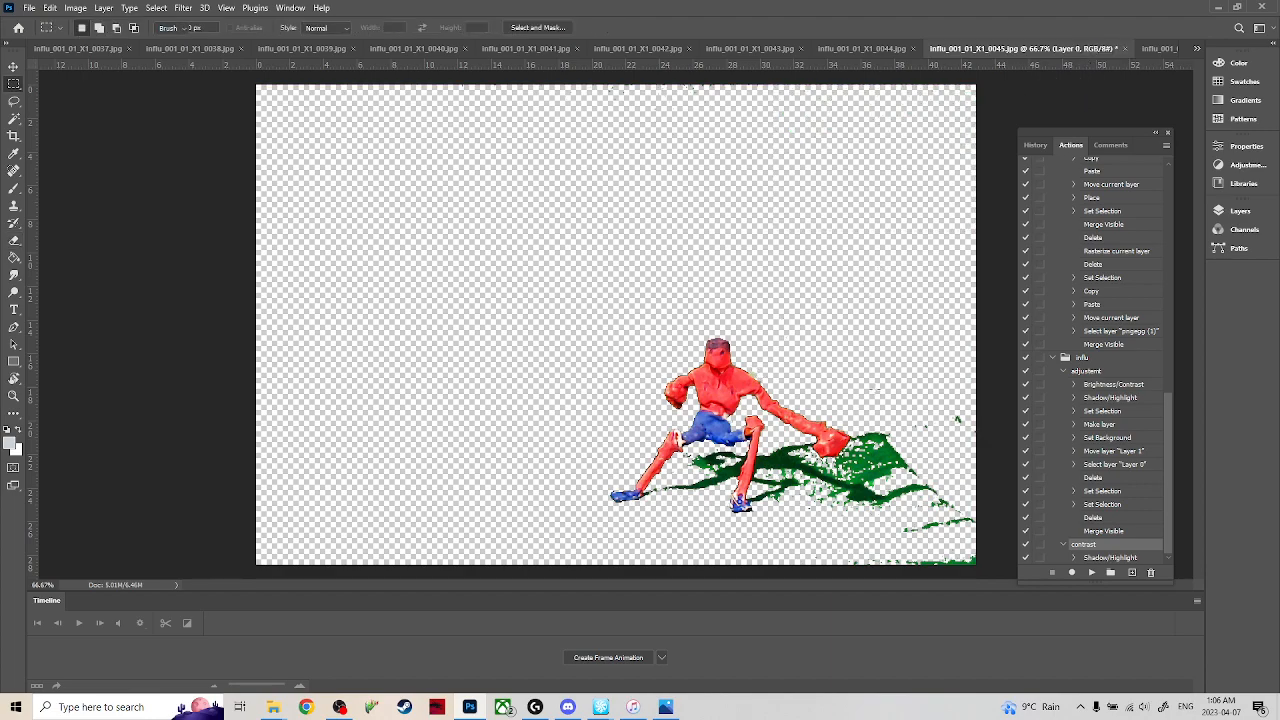
key("e")
mouse_move(866, 438)
left_mouse_down()
mouse_move(853, 471)
mouse_move(855, 506)
mouse_move(925, 496)
mouse_move(935, 532)
mouse_move(923, 558)
mouse_move(836, 582)
mouse_move(922, 560)
mouse_move(989, 516)
mouse_move(998, 487)
mouse_move(968, 475)
mouse_move(969, 426)
mouse_move(956, 418)
mouse_move(981, 438)
mouse_move(919, 555)
mouse_move(908, 492)
mouse_move(919, 420)
mouse_move(920, 462)
mouse_move(859, 464)
left_mouse_up()
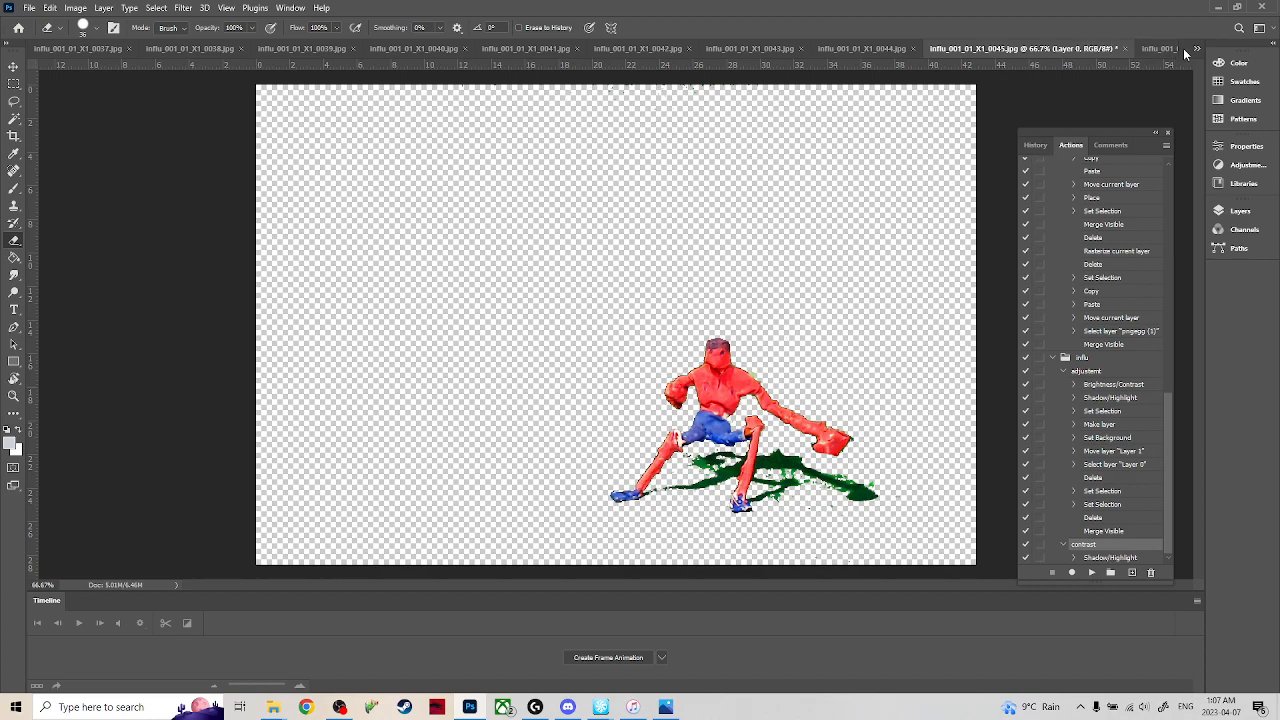
Select and delete the green specks in the upper-right corner of frame 0046, and clear the selection.
left_click(1160, 48)
key("m")
key("e")
key("m")
left_click_drag(788, 175, 1112, 74)
key("Delete")
left_click_drag(895, 216, 899, 215)
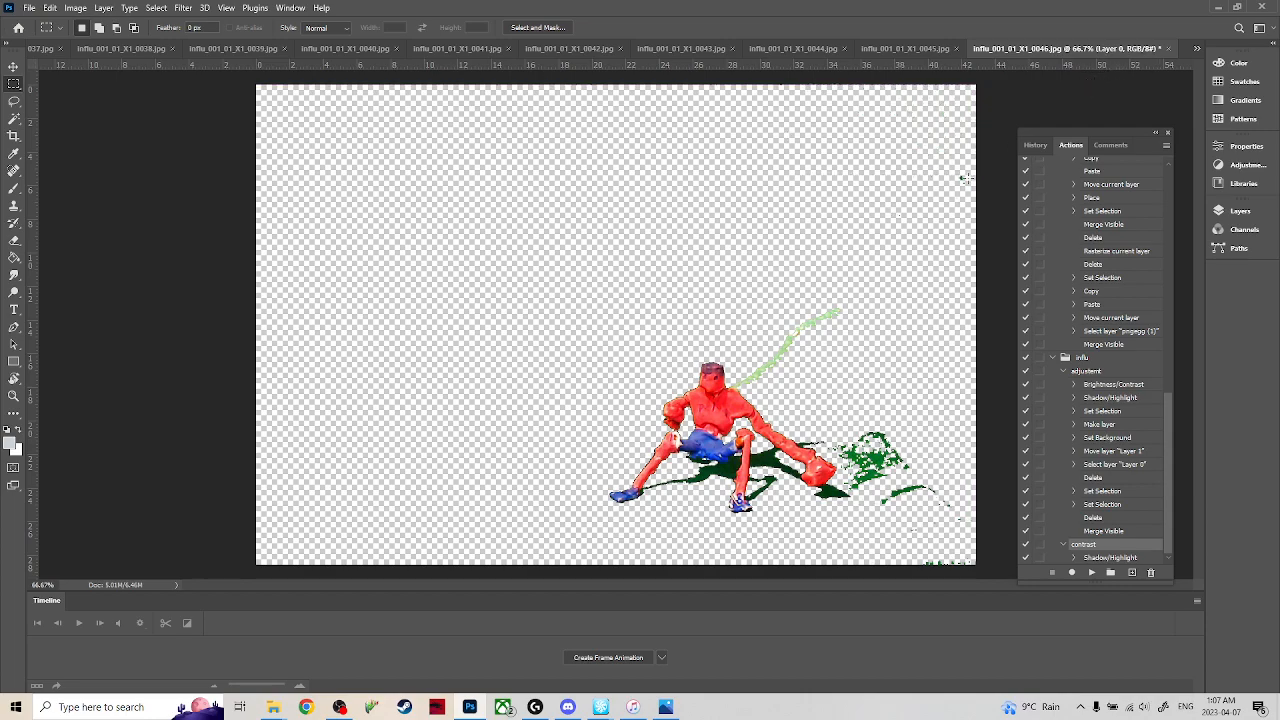
Erase the light green string, the remaining stray specks and the green patches beside the shadow on frame 0046.
key("e")
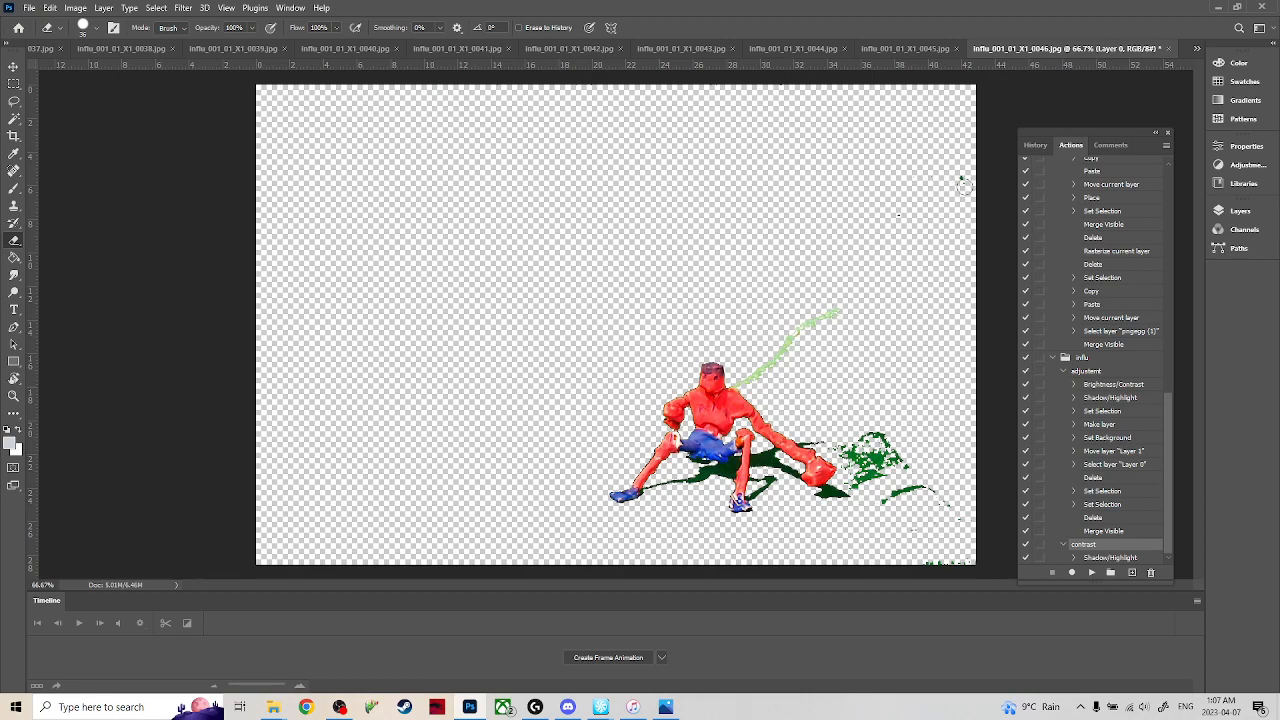
key("m")
key("e")
left_click_drag(859, 281, 747, 377)
mouse_move(839, 423)
left_mouse_down()
mouse_move(849, 478)
mouse_move(934, 539)
left_mouse_up()
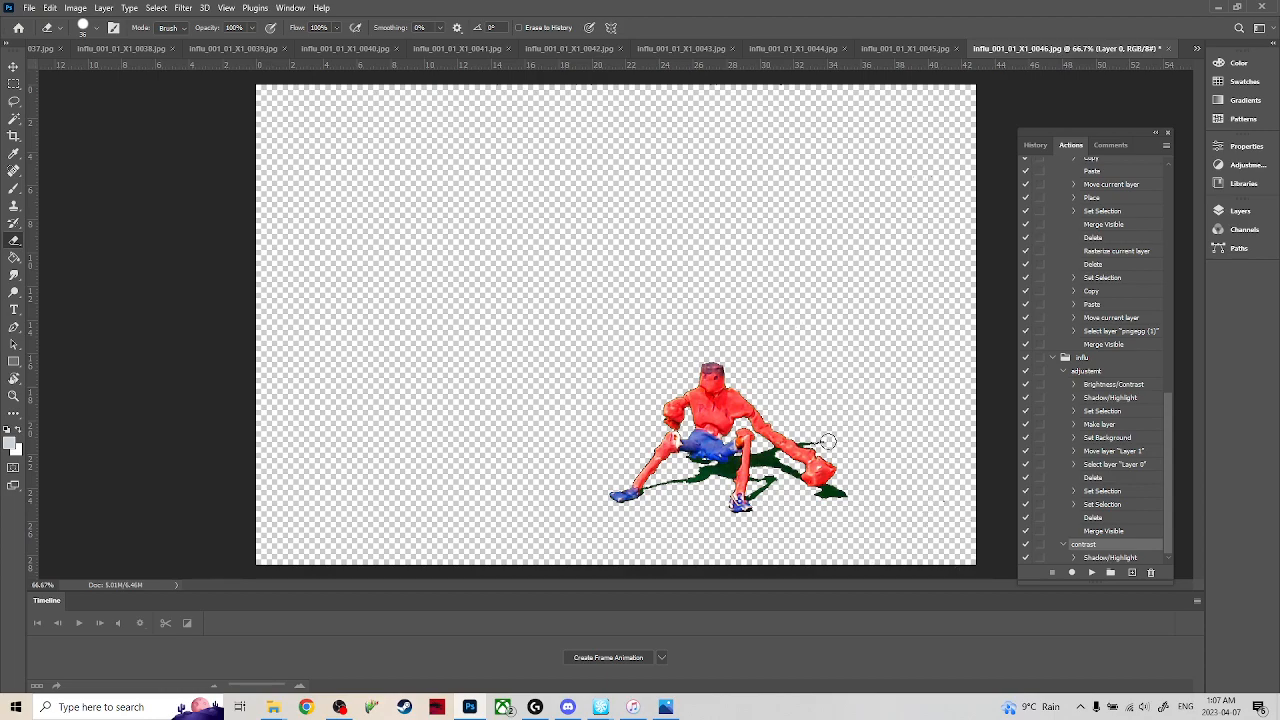
Check frames 0047, 0048 and 0049 one after another for leftover background marks.
left_click(1200, 51)
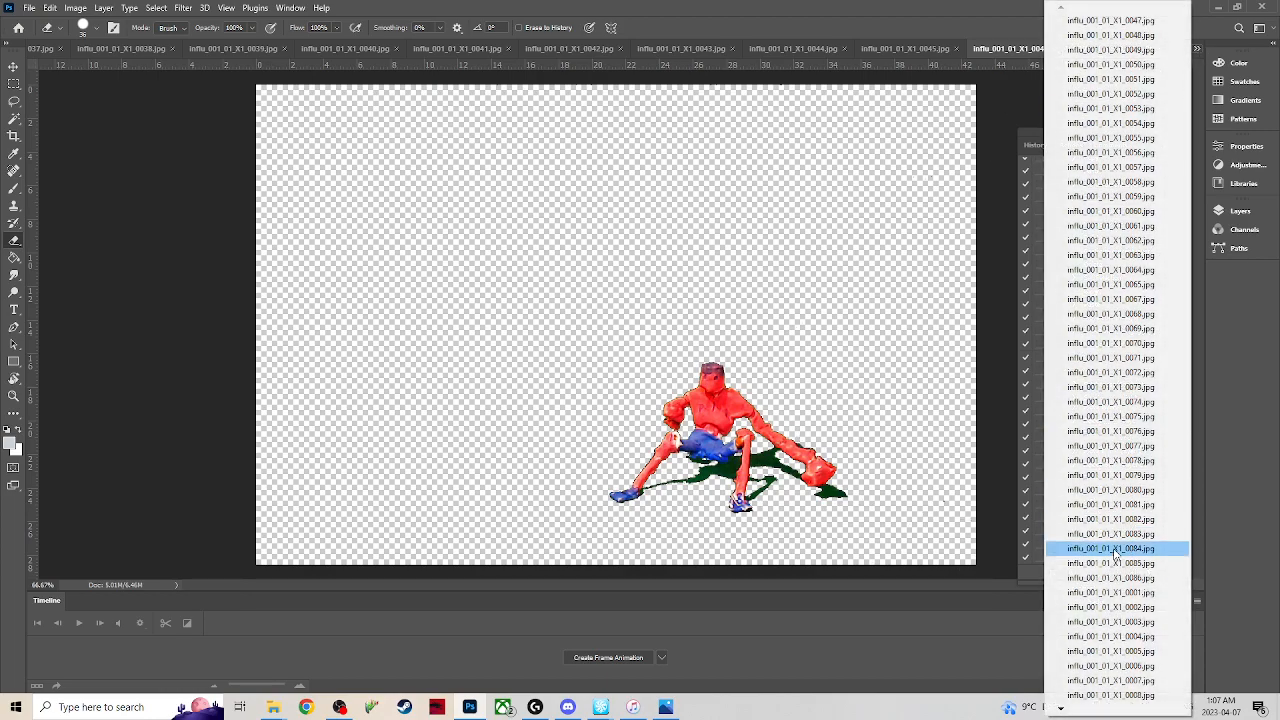
mouse_move(1062, 712)
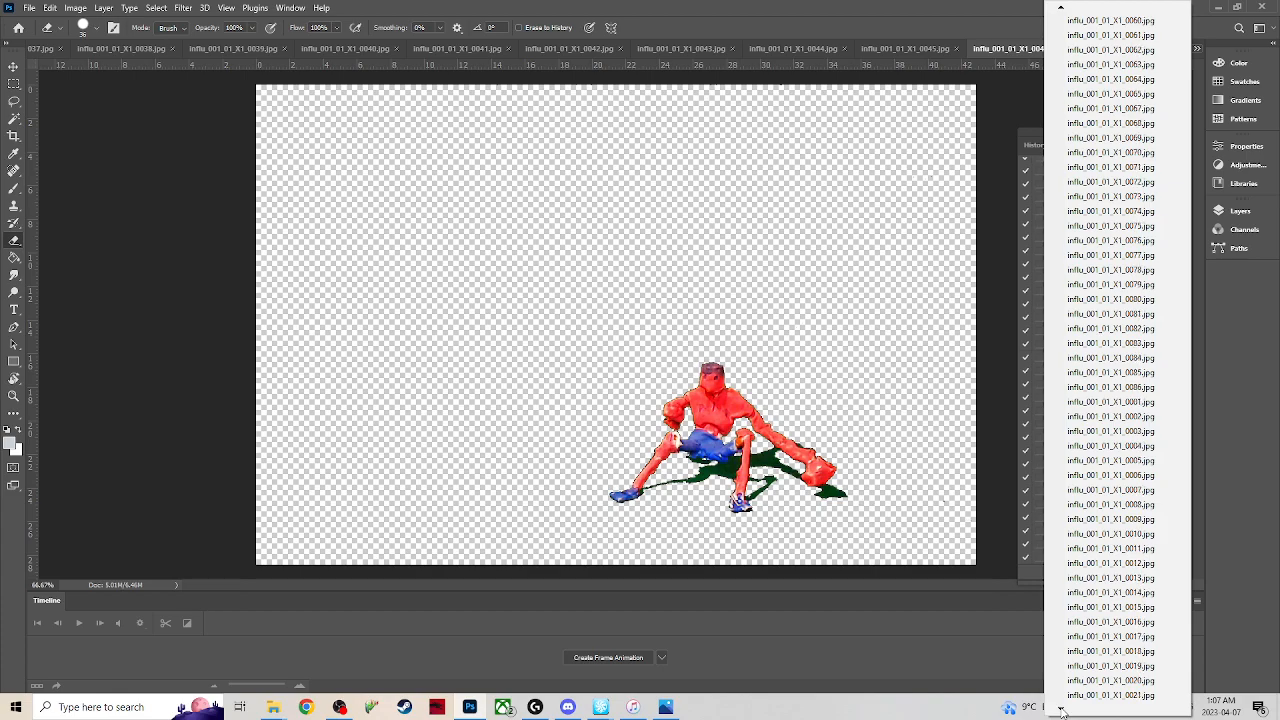
left_click(1024, 88)
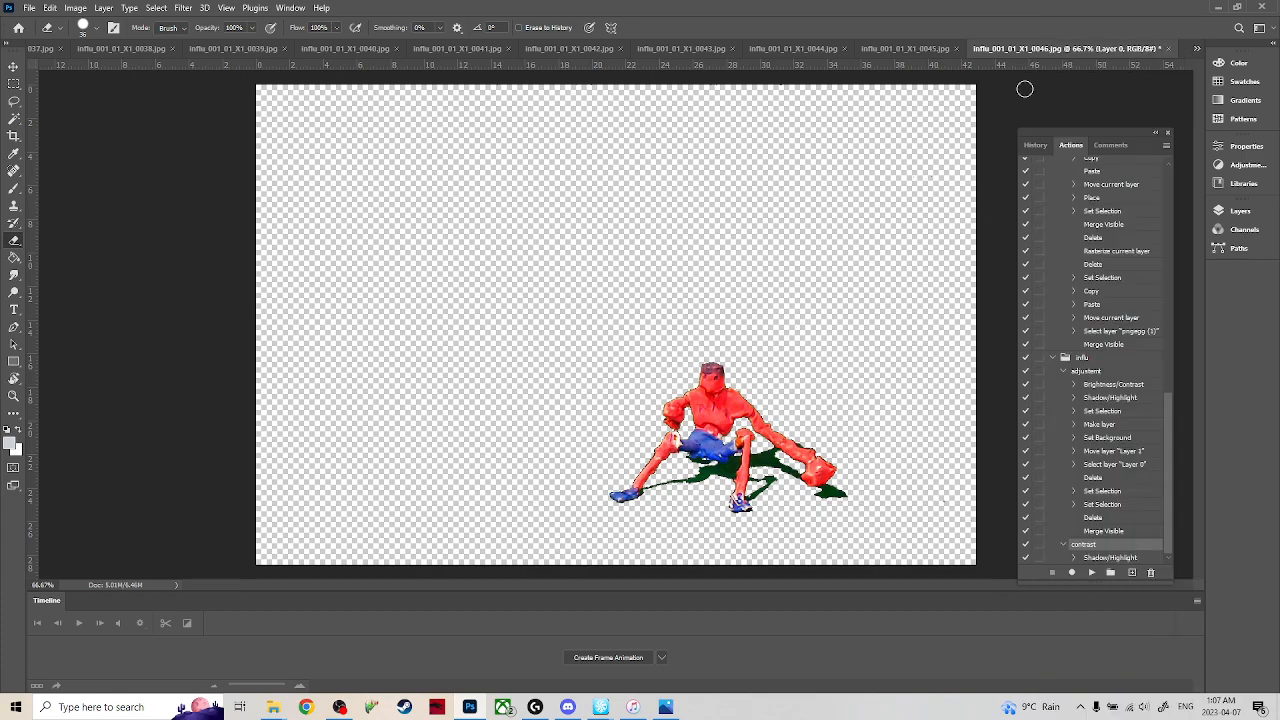
left_click(1196, 48)
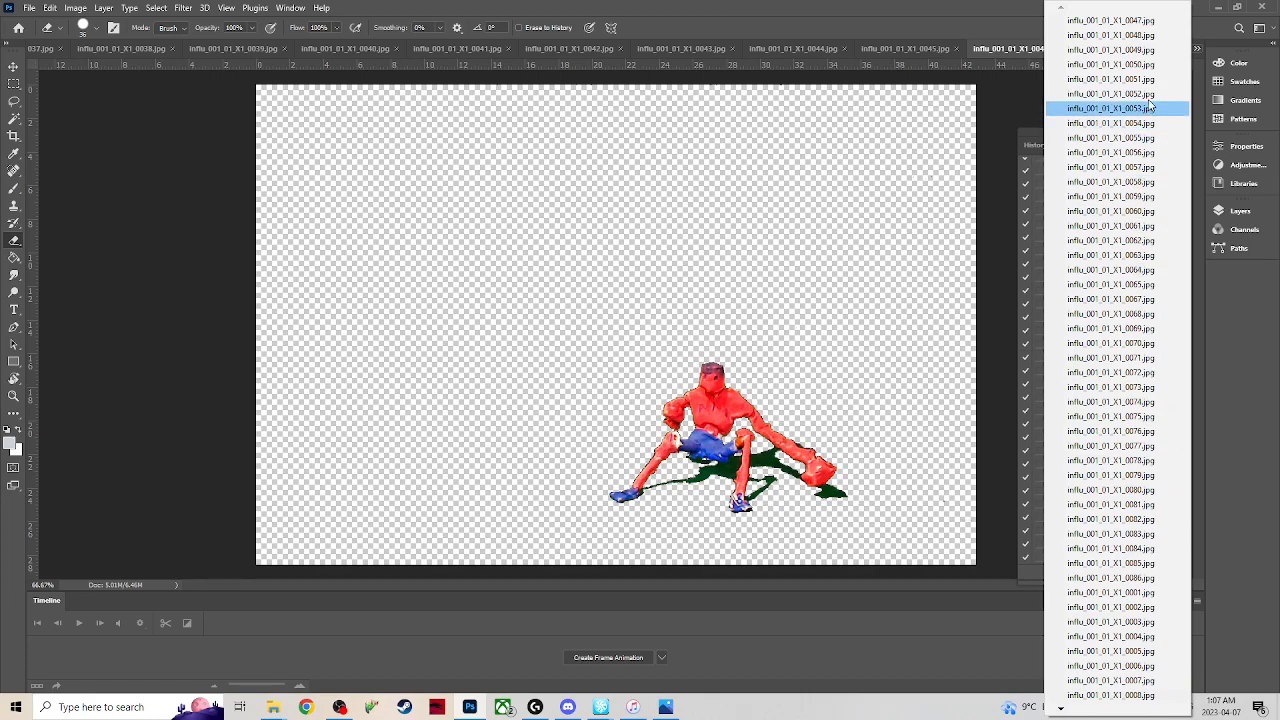
left_click(1150, 20)
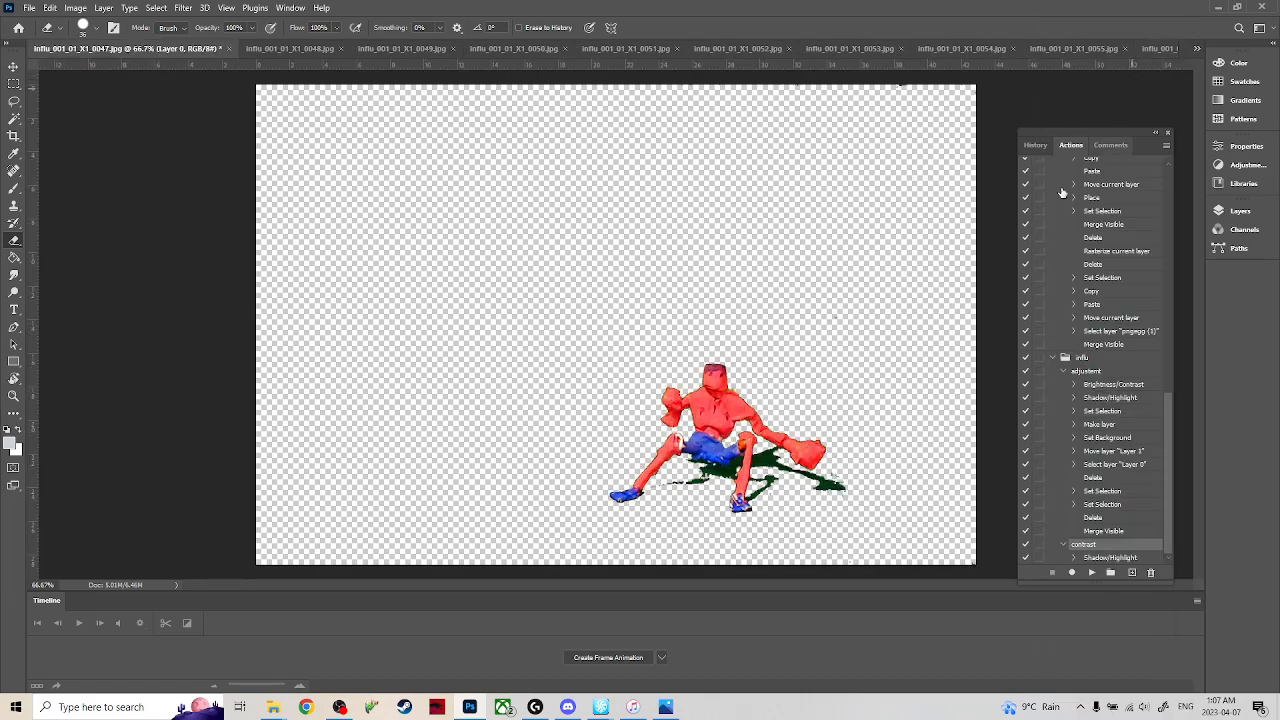
left_click(1197, 48)
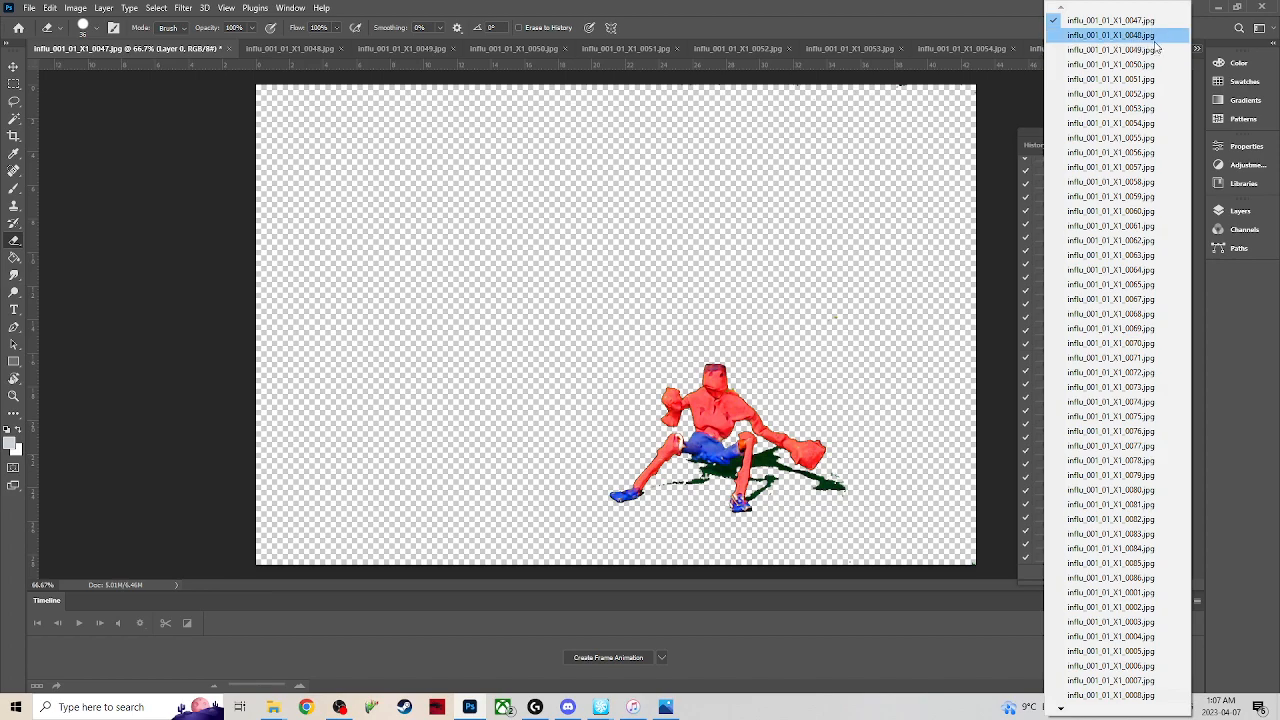
left_click(1152, 34)
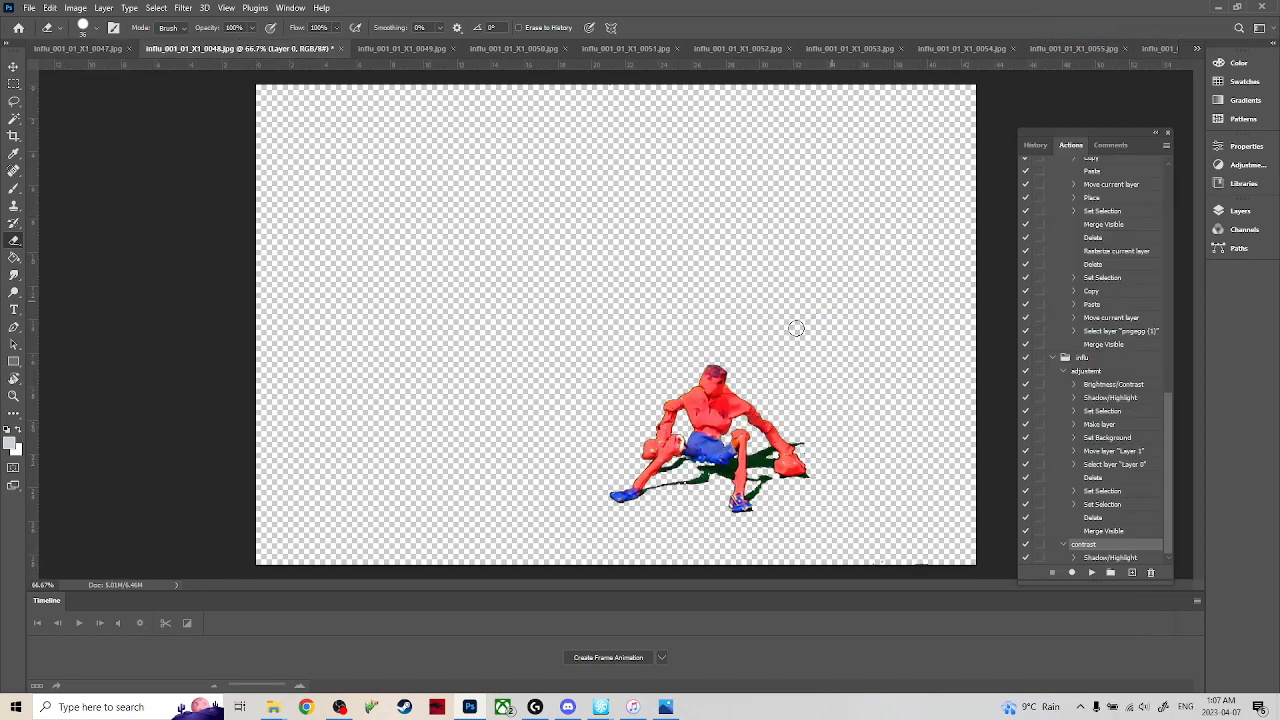
left_click(1197, 48)
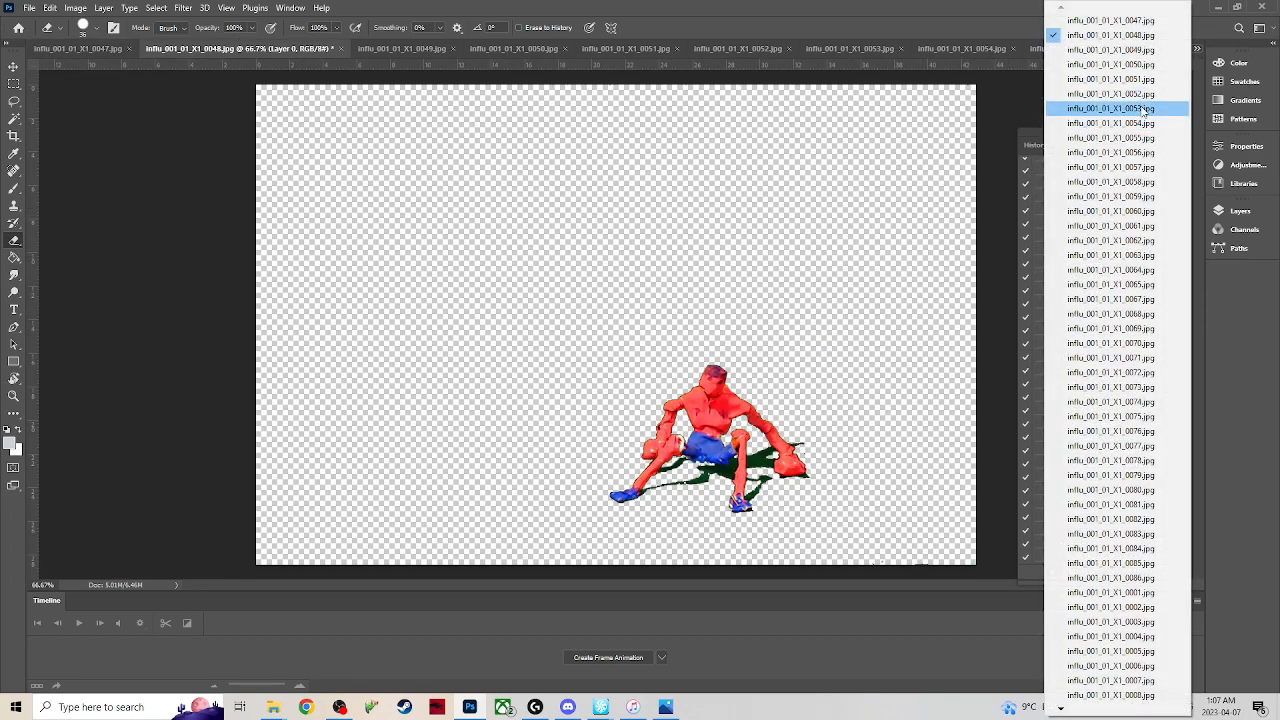
left_click(1130, 51)
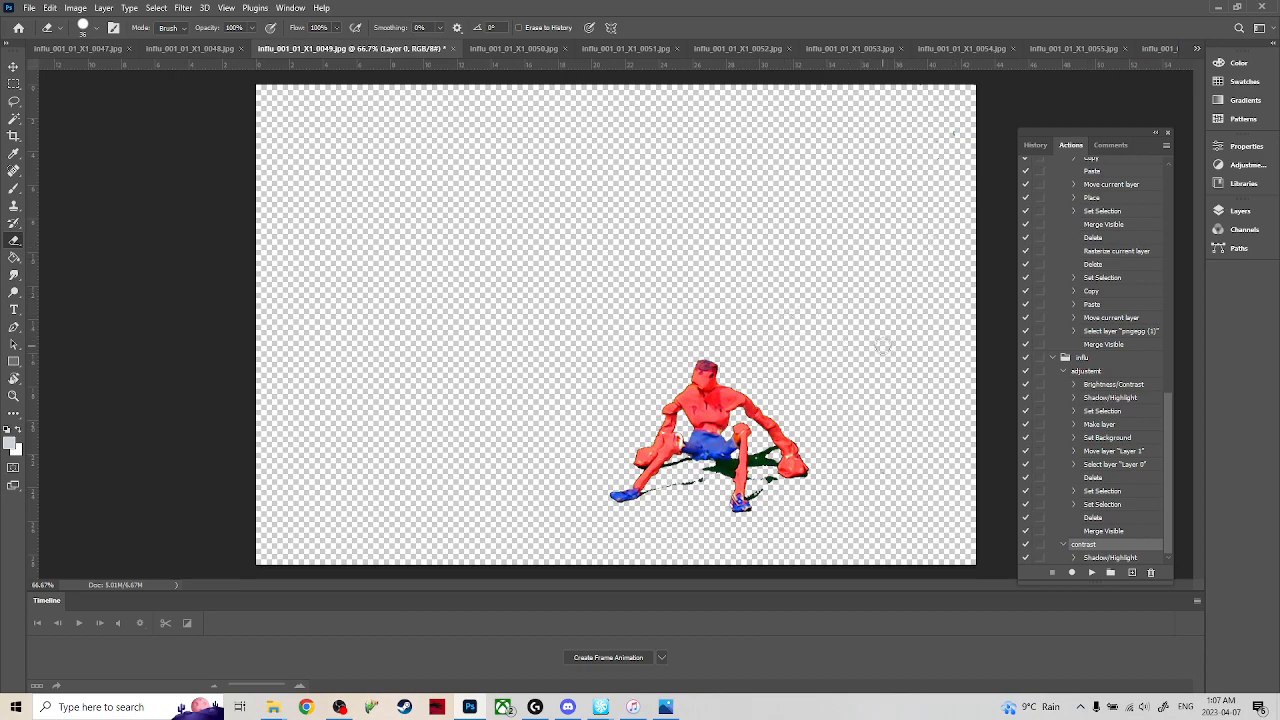
left_click(14, 83)
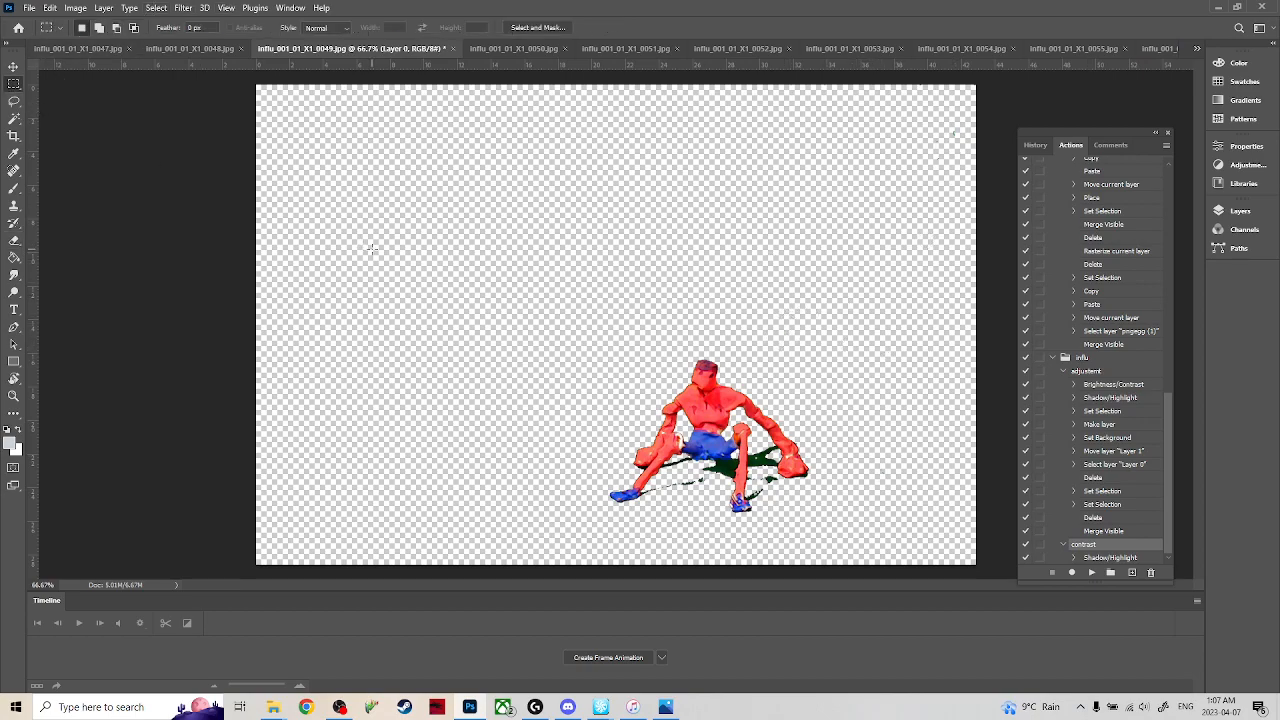
left_click(75, 7)
mouse_move(105, 42)
left_click(226, 45)
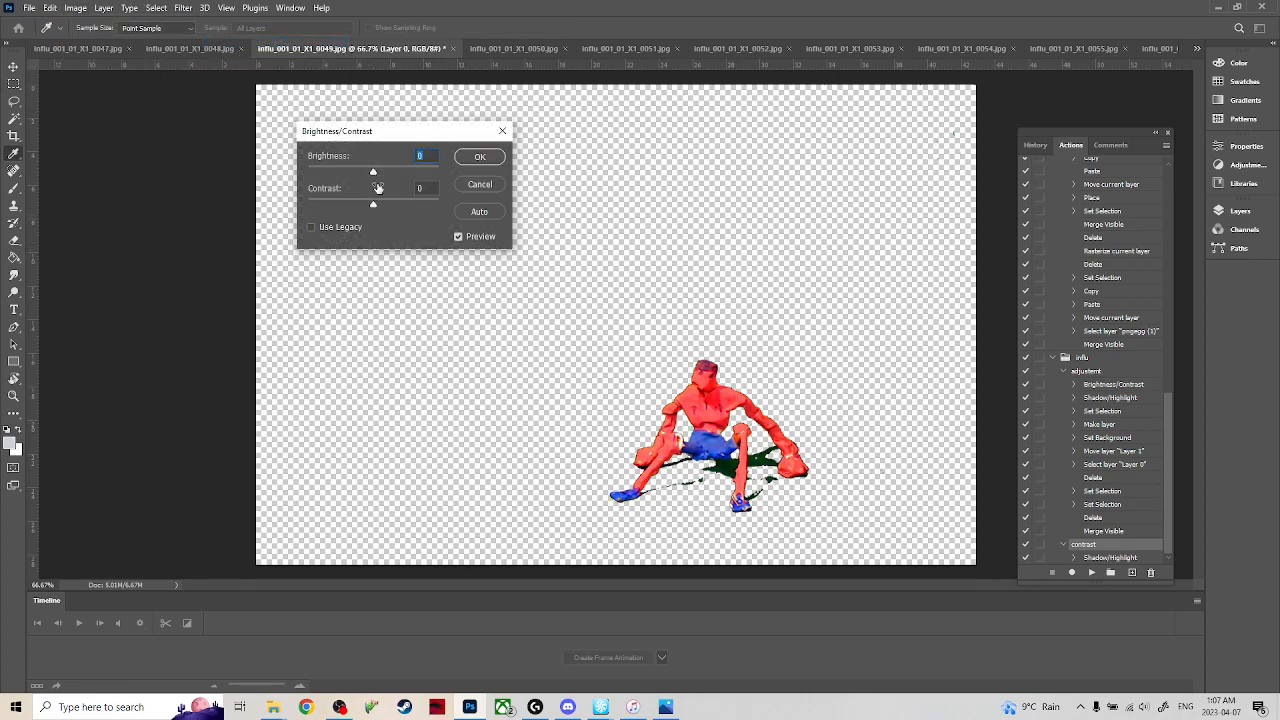
left_click_drag(409, 204, 216, 197)
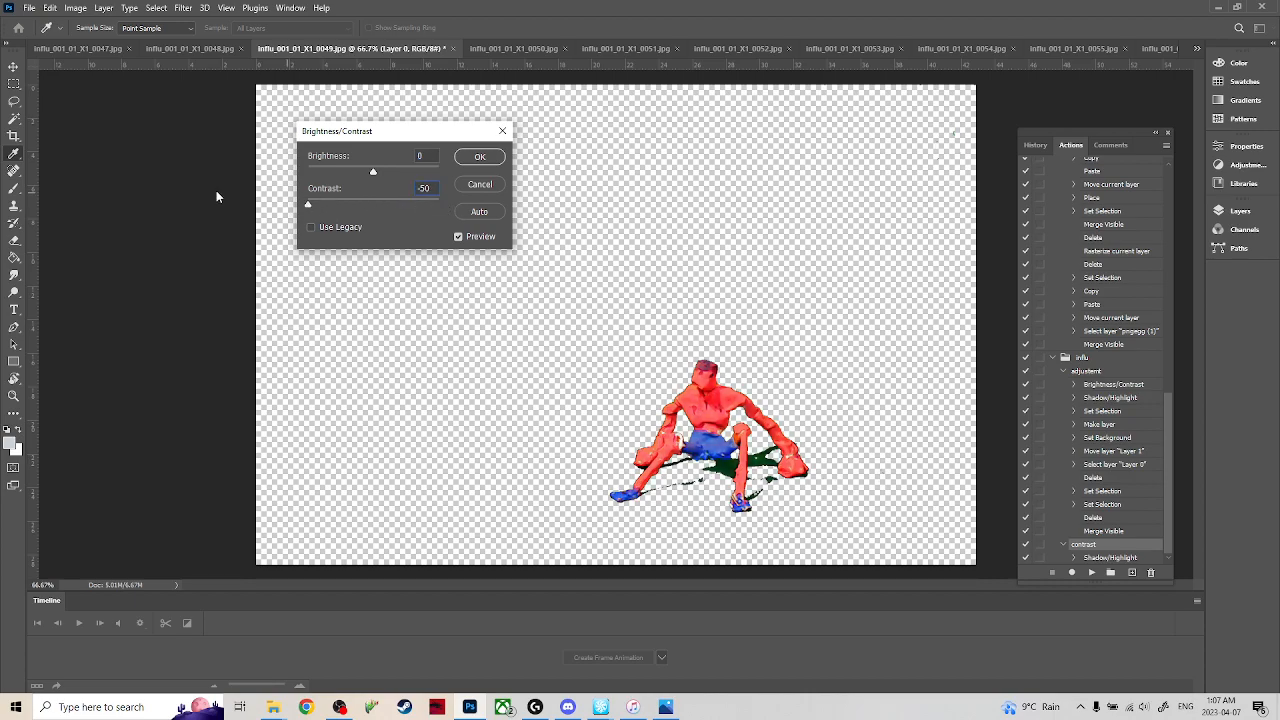
left_click(480, 186)
key("m")
Apply Auto Contrast to frame 0049.
left_click(75, 8)
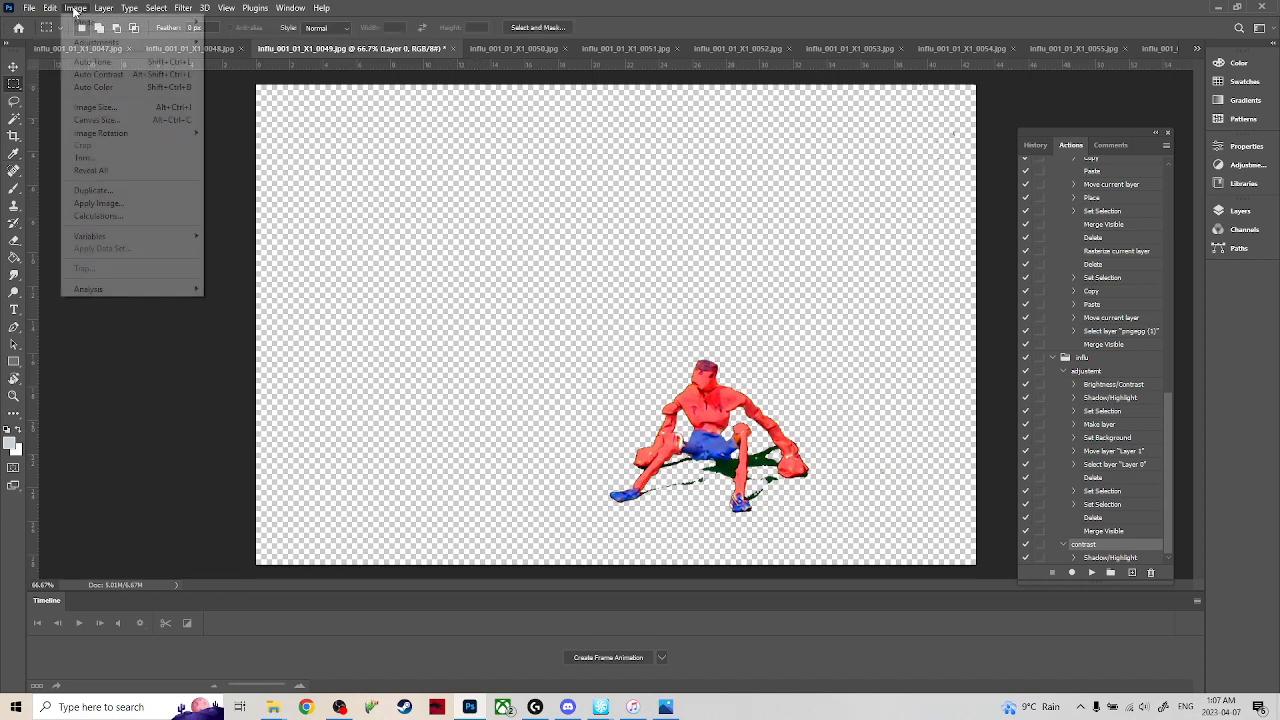
mouse_move(195, 22)
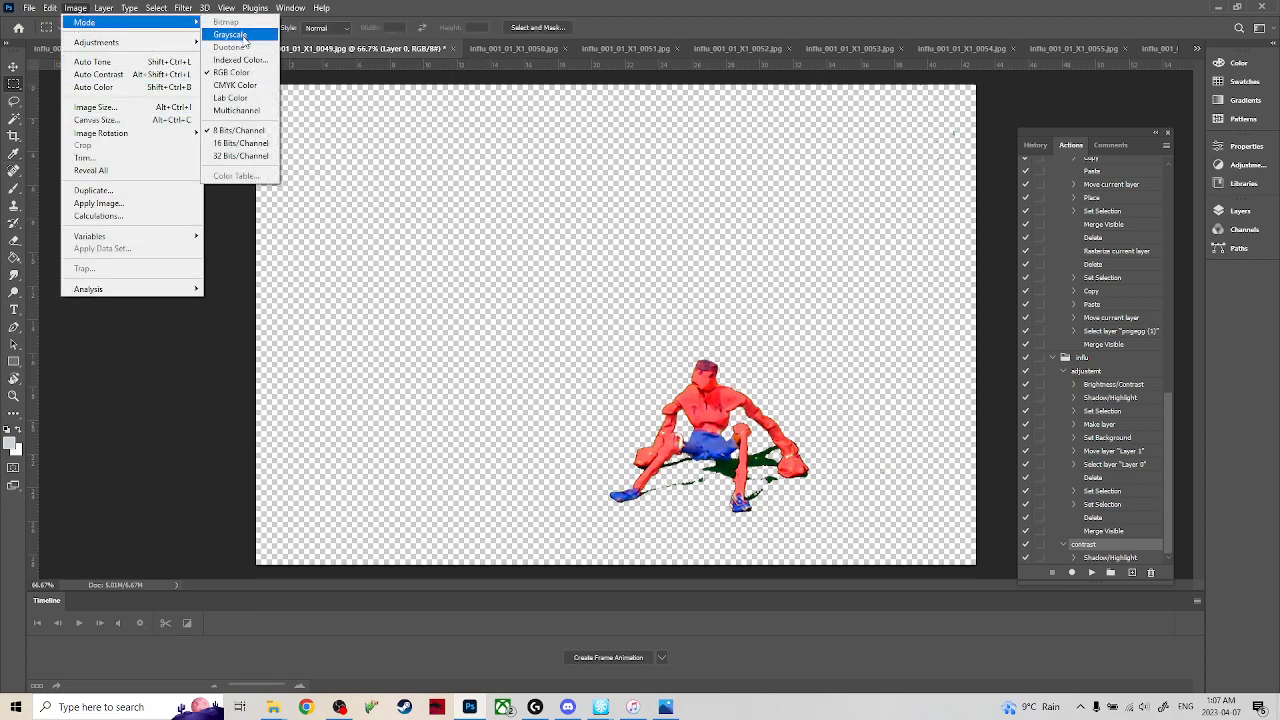
left_click(150, 74)
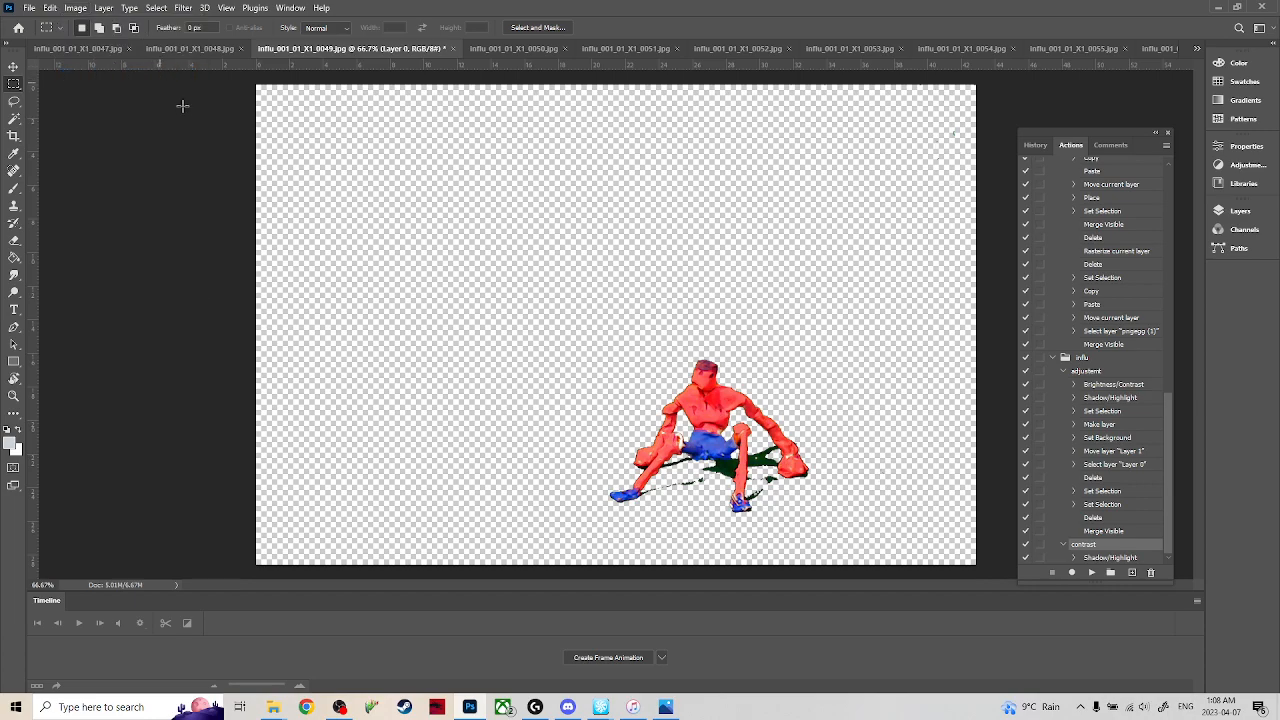
left_click(76, 8)
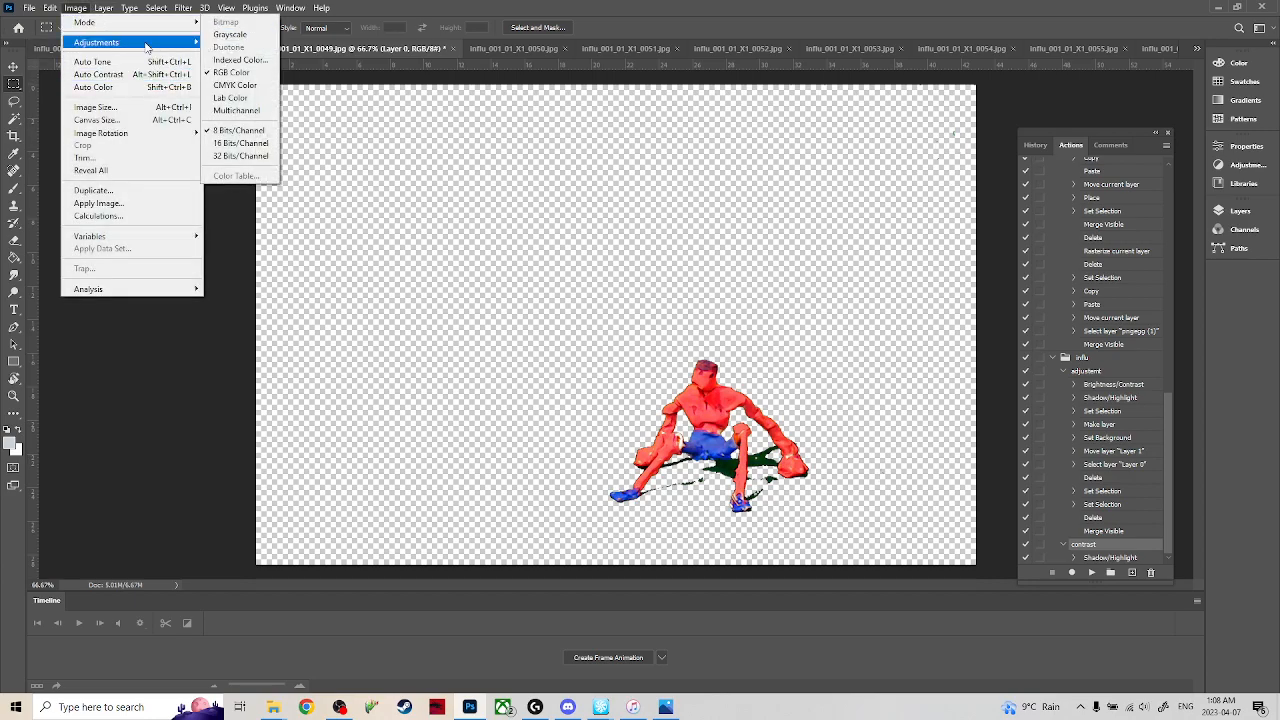
mouse_move(178, 45)
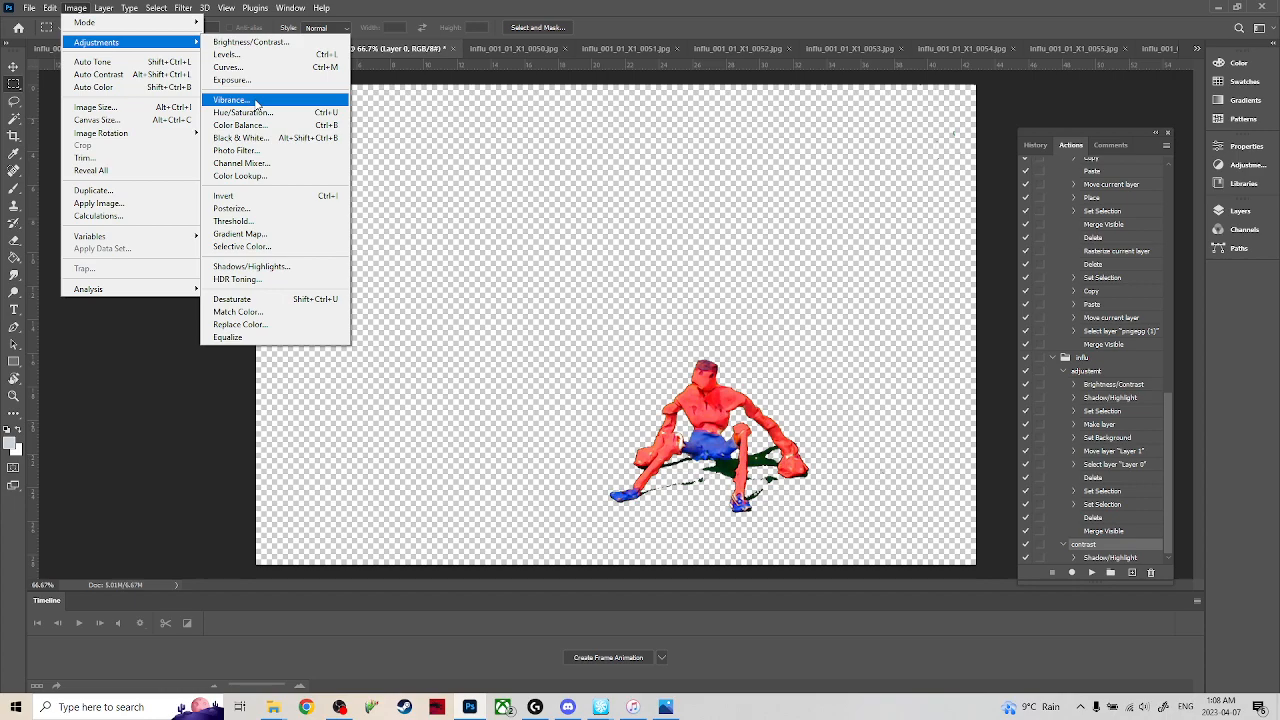
left_click(109, 480)
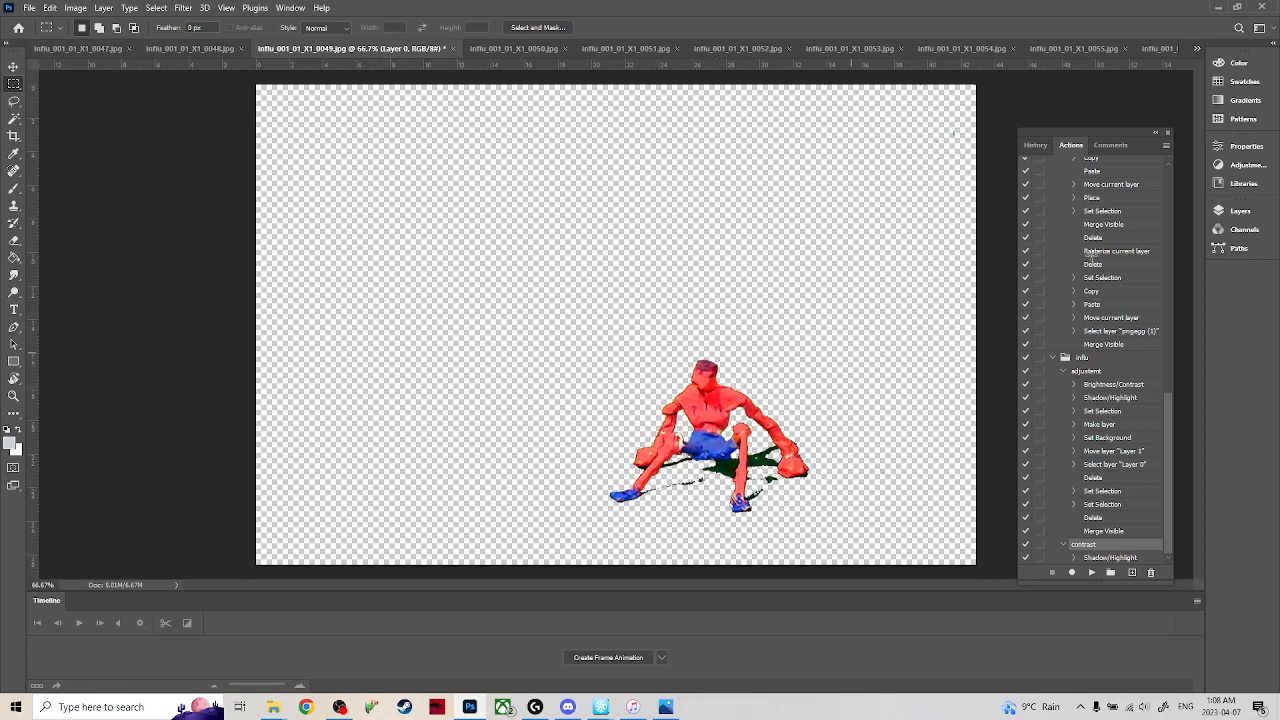
Step backward through frames 0055 to 0049 to compare the figure's pose and leftover background marks.
left_click(1096, 50)
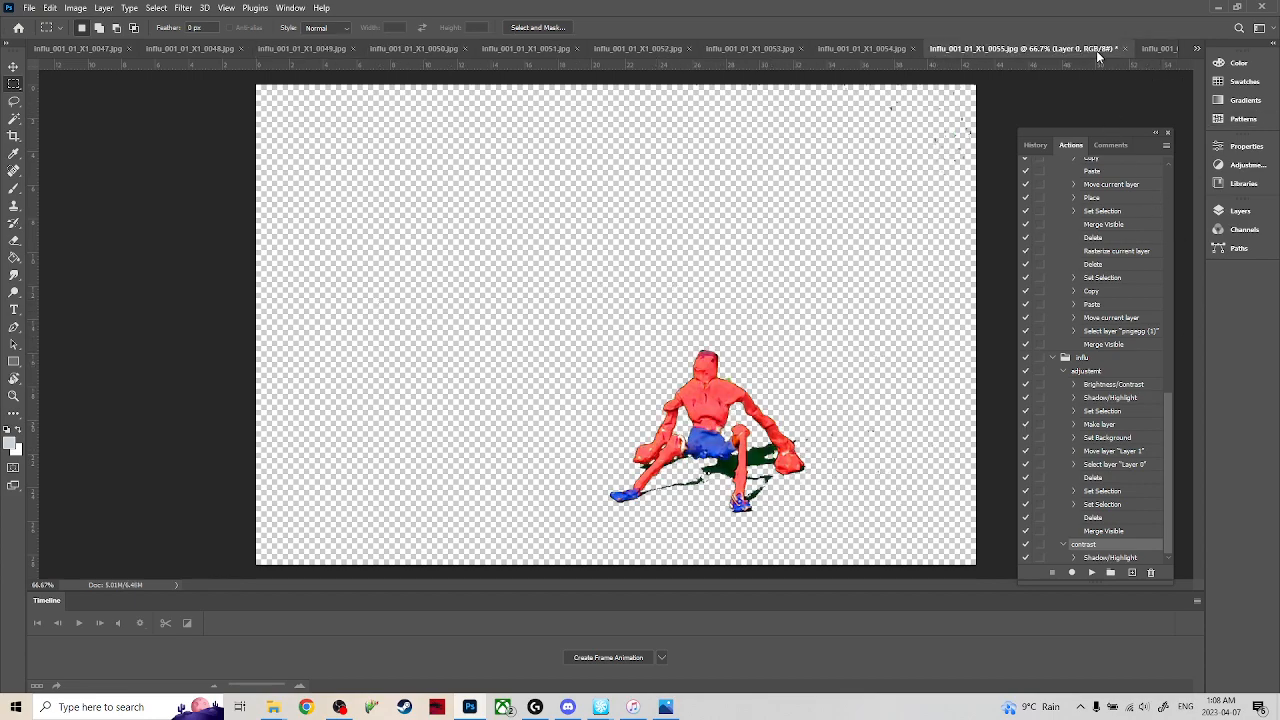
left_click(866, 49)
left_click(712, 49)
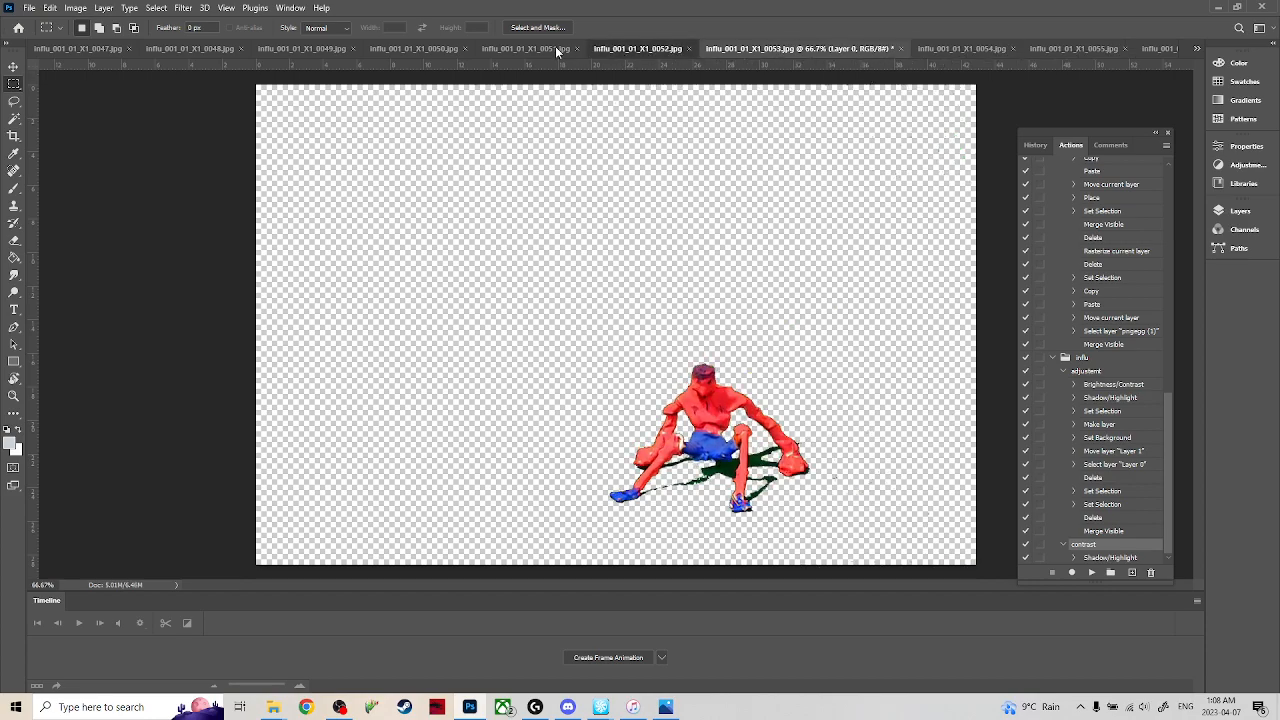
left_click(610, 48)
left_click(520, 48)
left_click(404, 48)
left_click(306, 48)
Step forward through frames 0047 to 0054 to examine how the figure moves from frame to frame.
left_click(1195, 49)
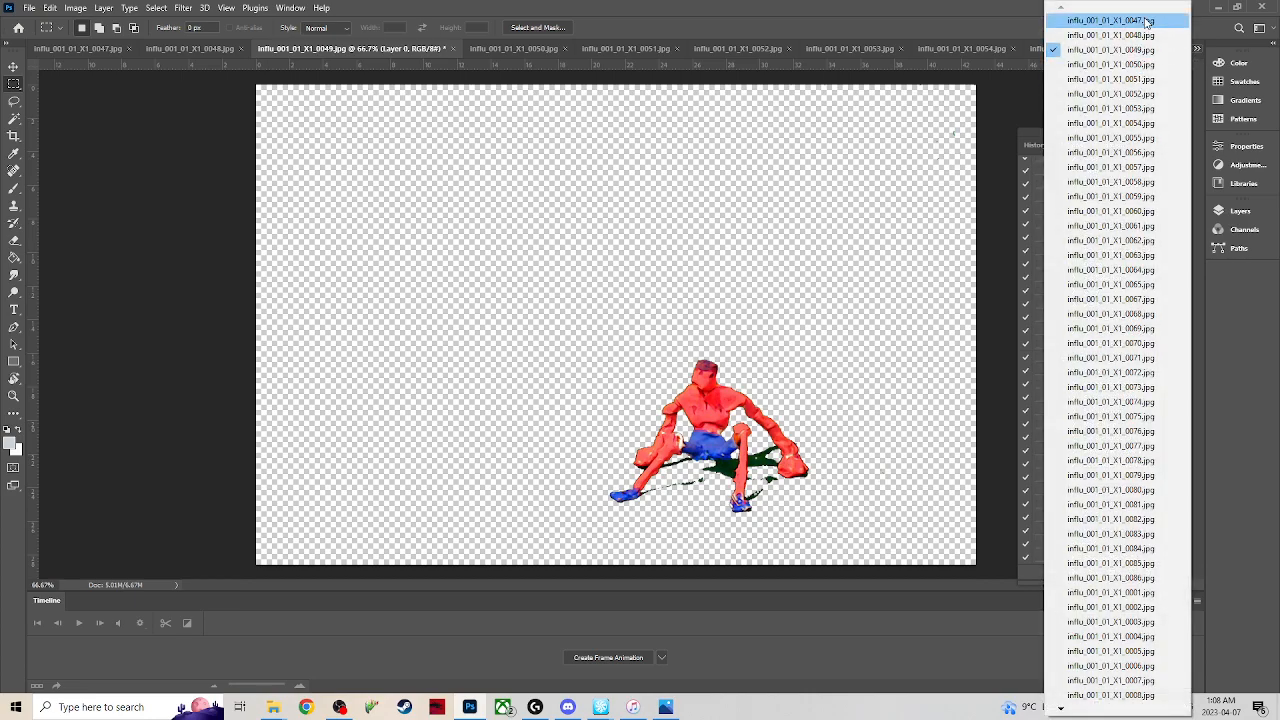
left_click(1185, 21)
left_click(290, 48)
left_click(400, 48)
left_click(513, 48)
left_click(620, 48)
left_click(734, 50)
left_click(876, 50)
left_click(936, 49)
Switch to iTunes, check the upcoming songs, and browse the recently added albums, including God's Country.
left_click(633, 707)
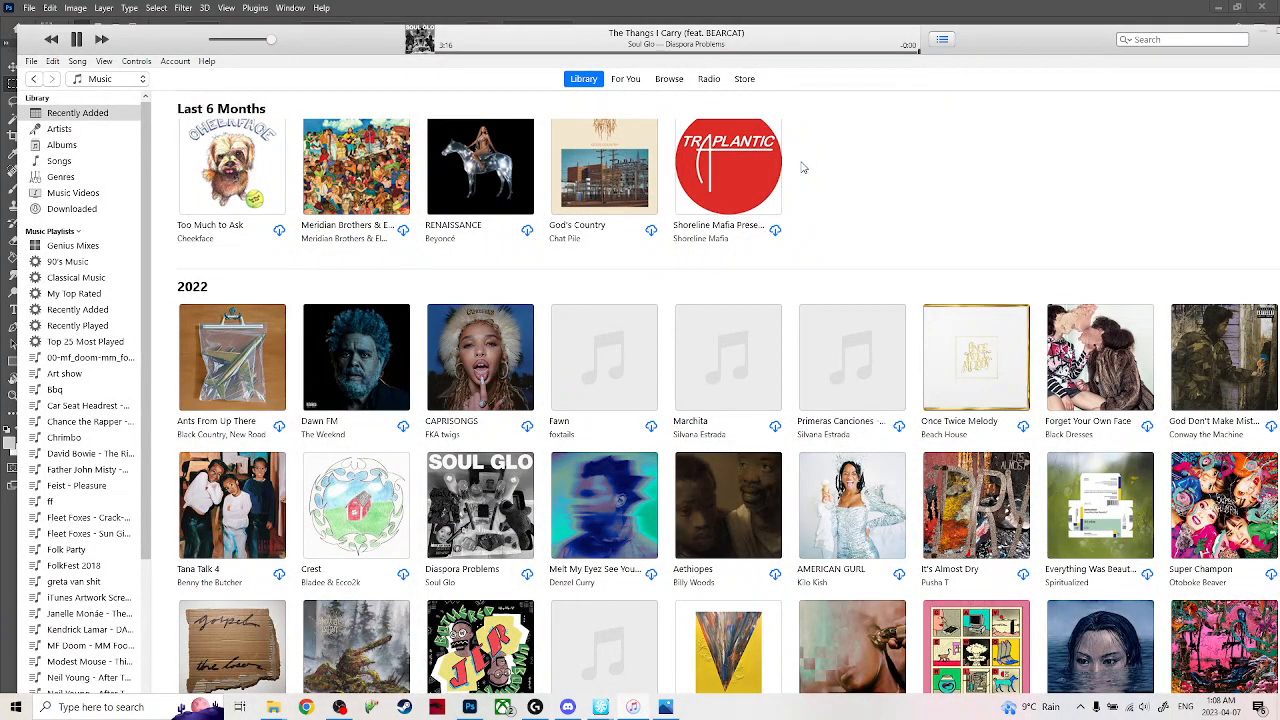
left_click(944, 42)
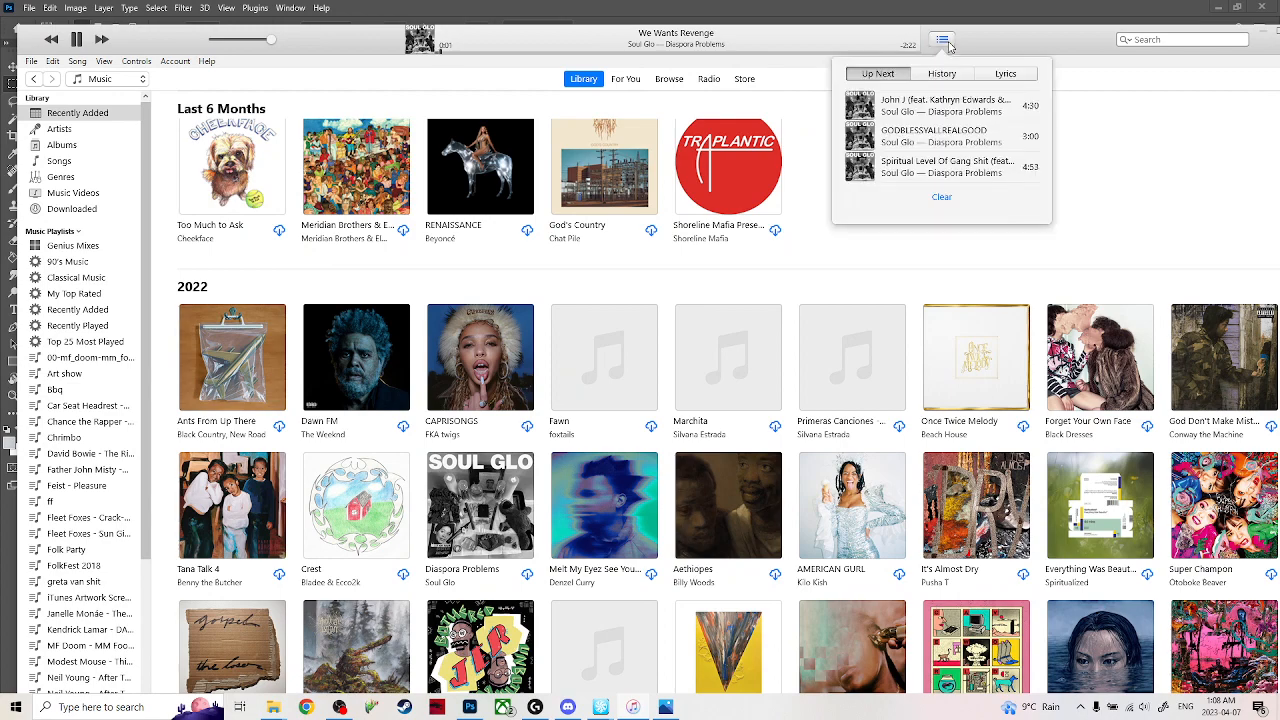
left_click(1088, 124)
scroll(607, 460, "up", 5)
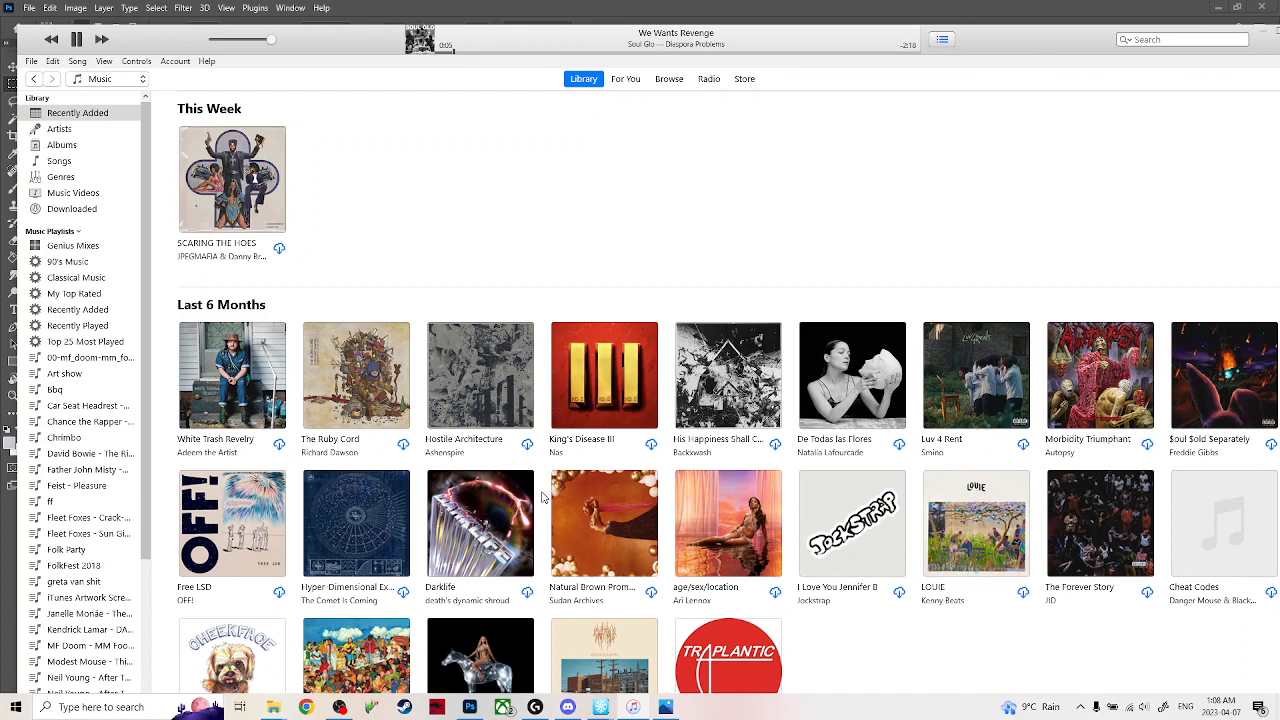
scroll(490, 485, "down", 3)
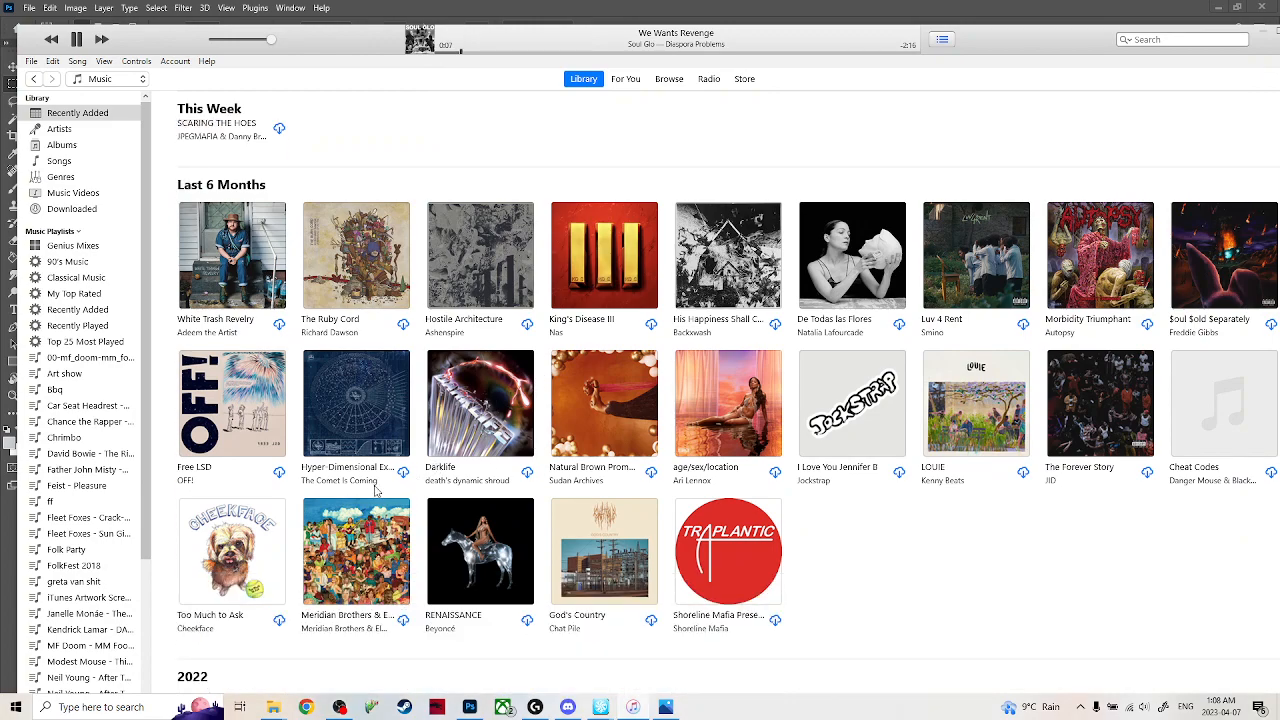
mouse_move(645, 582)
left_click(630, 558)
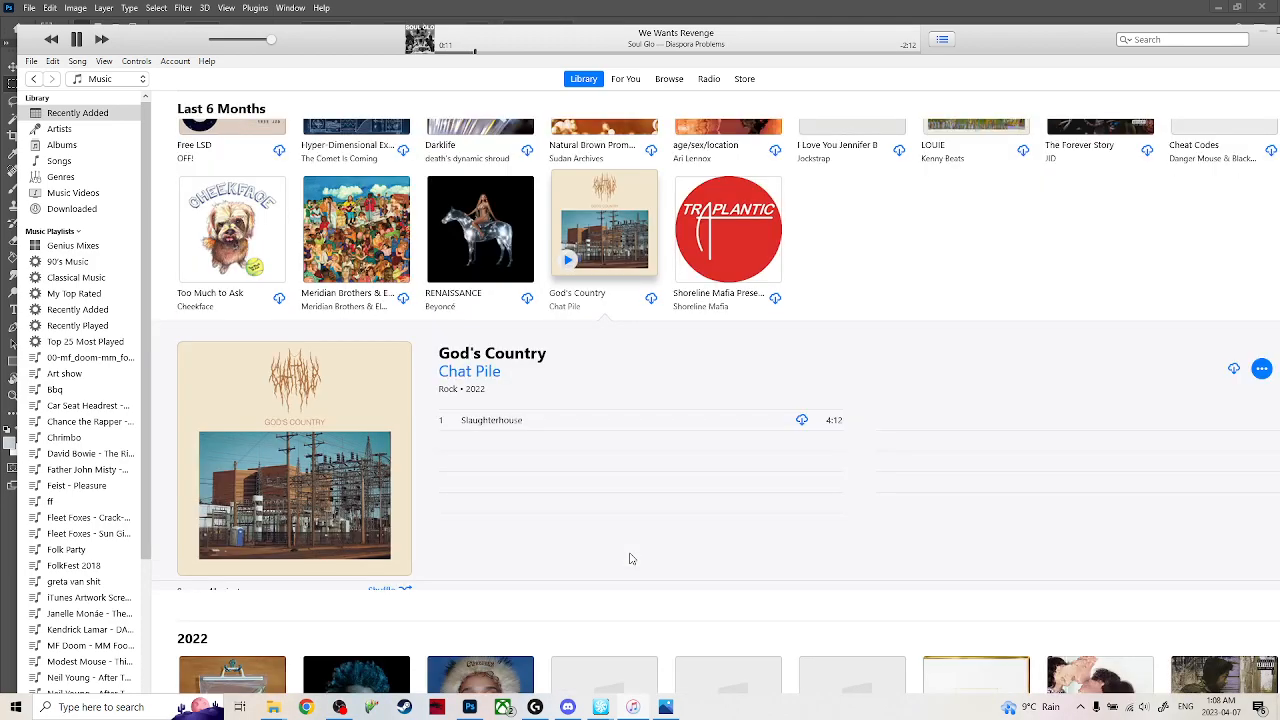
scroll(636, 561, "up", 10)
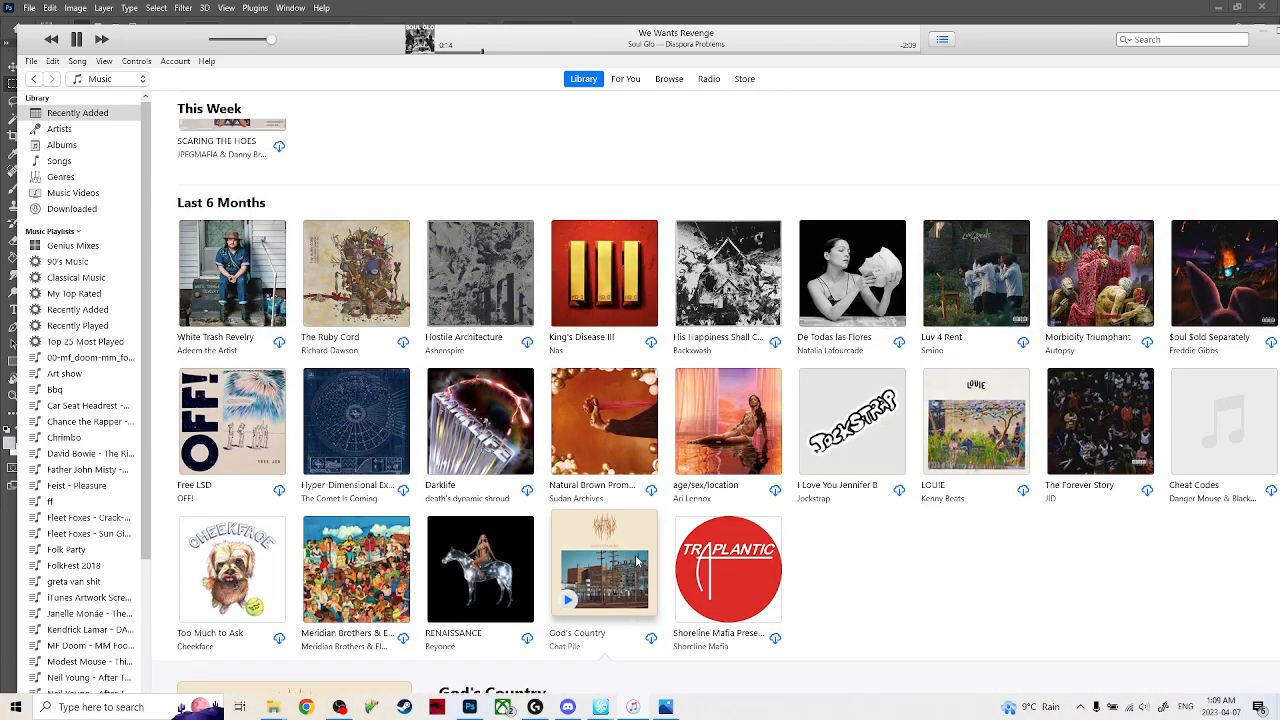
mouse_move(840, 456)
Queue the album Darklife to play later and return to Photoshop.
scroll(280, 418, "down", 3)
right_click(462, 272)
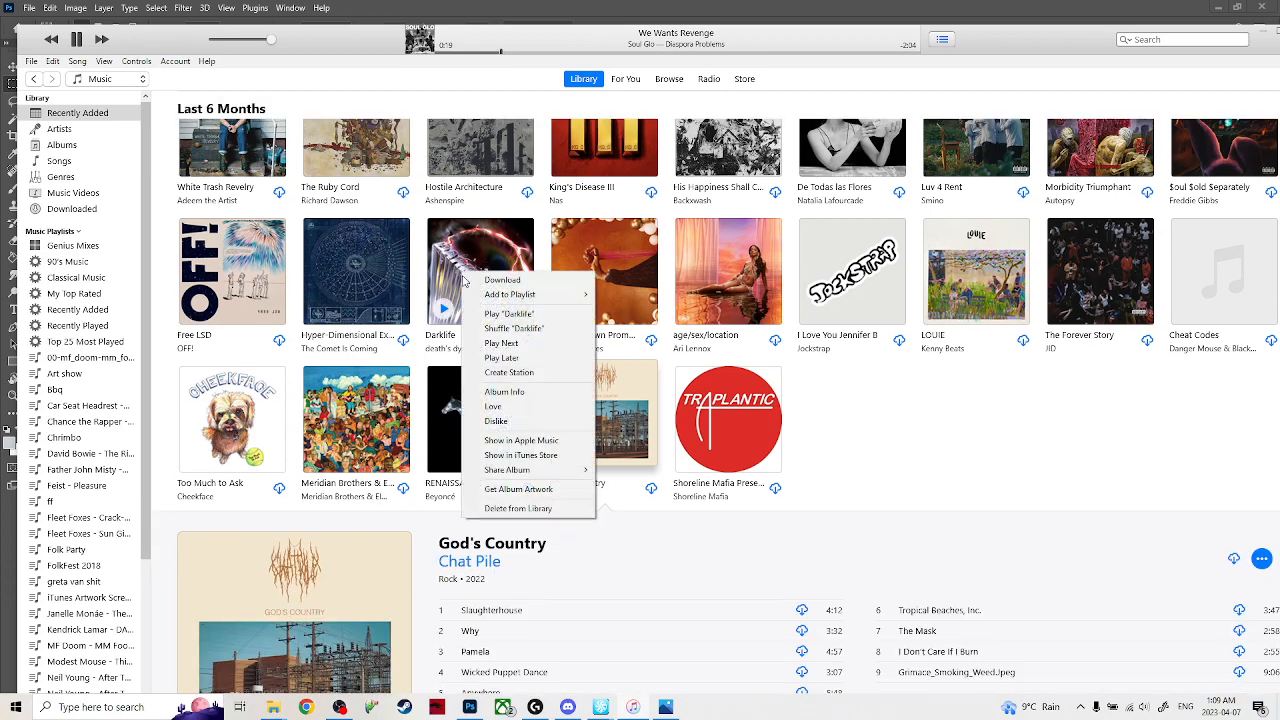
left_click(528, 358)
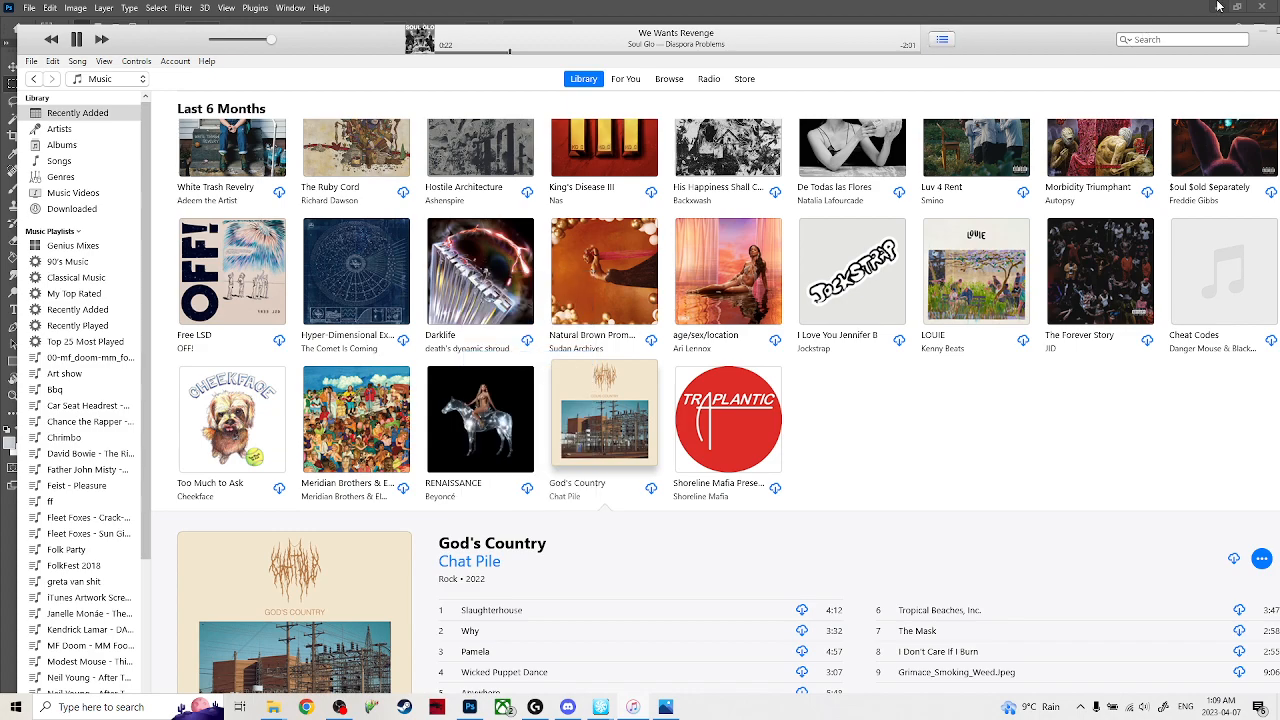
right_click(464, 301)
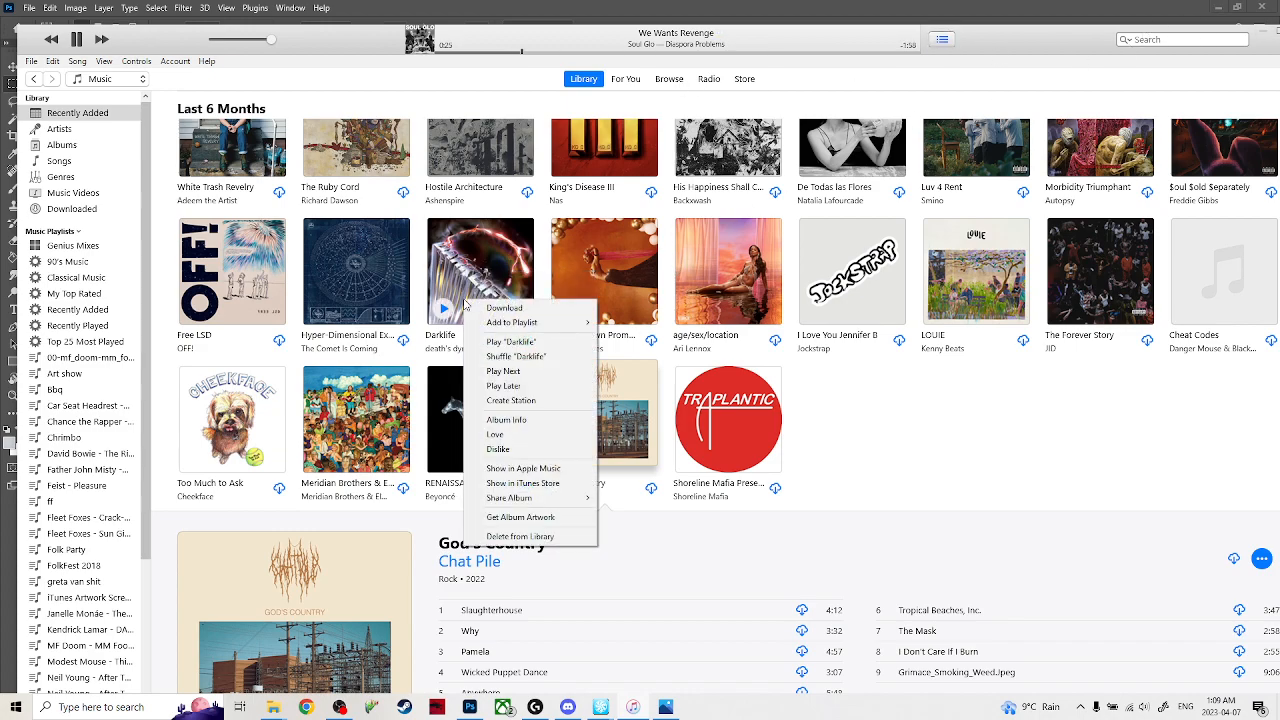
left_click(1262, 32)
left_click(1263, 31)
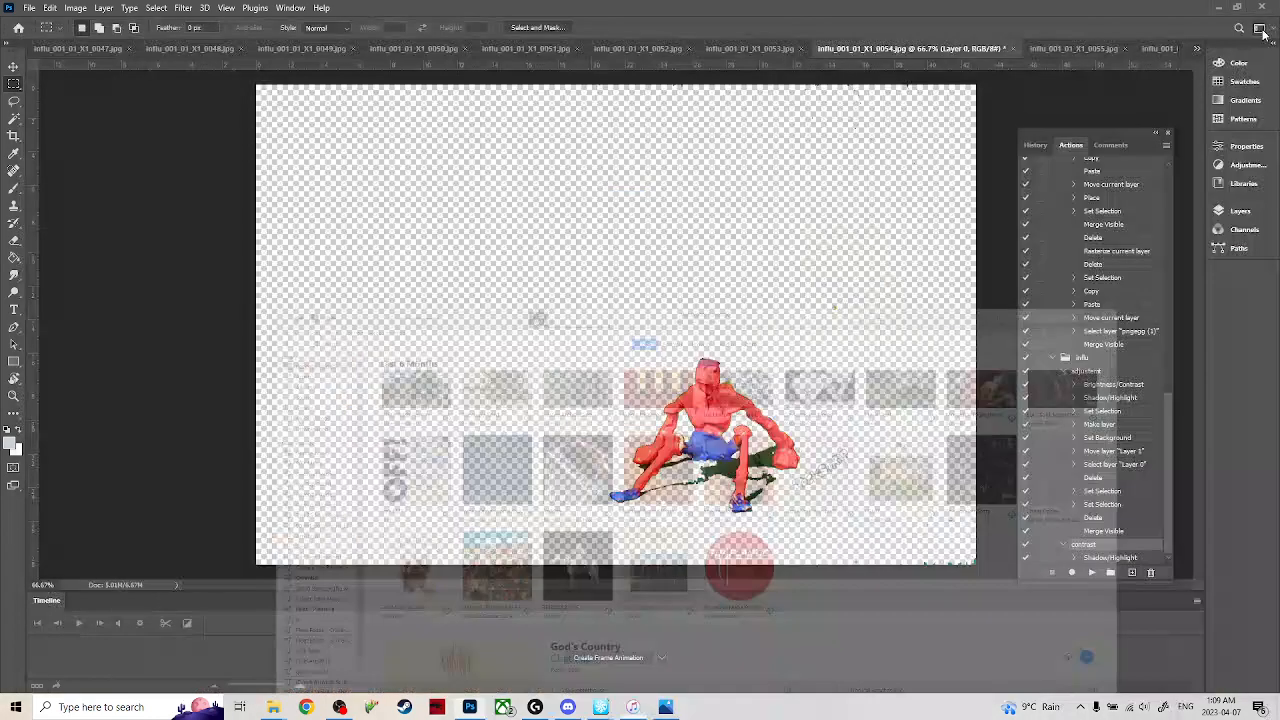
Bring up frame 0001 and start recording a new action named "muscle" in the influ set.
left_click(70, 50)
left_click(1197, 49)
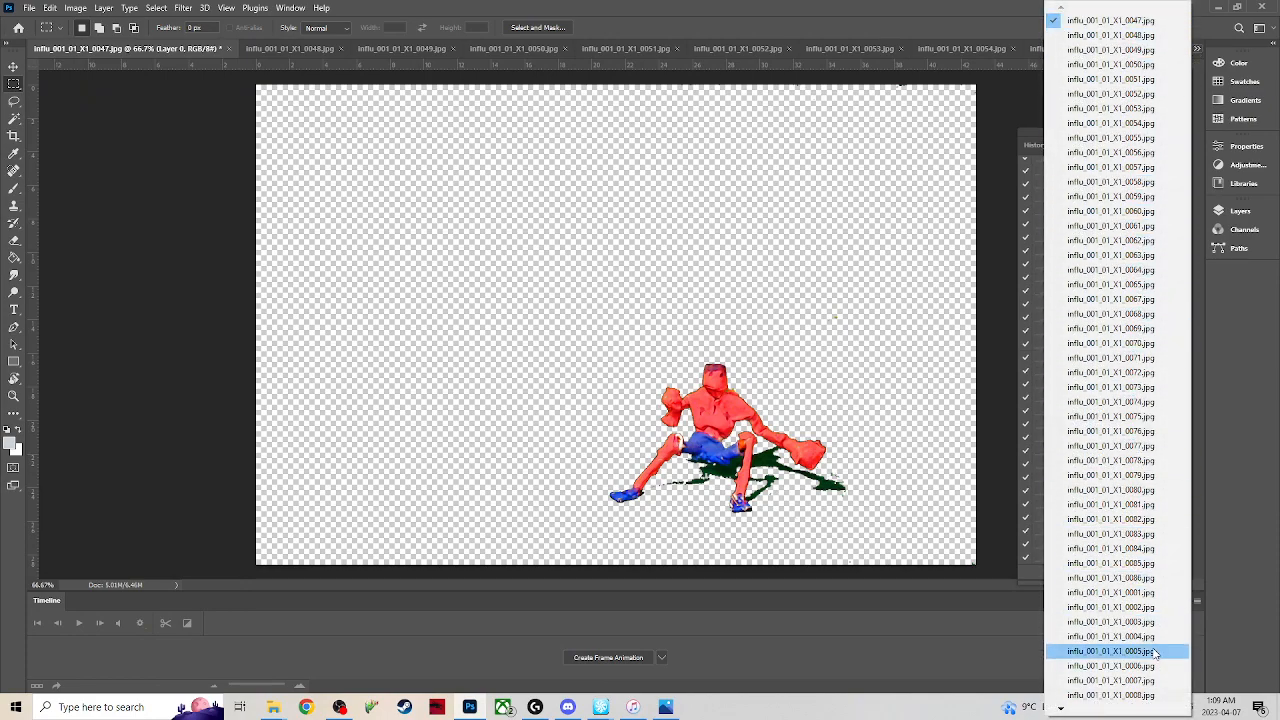
left_click(1153, 596)
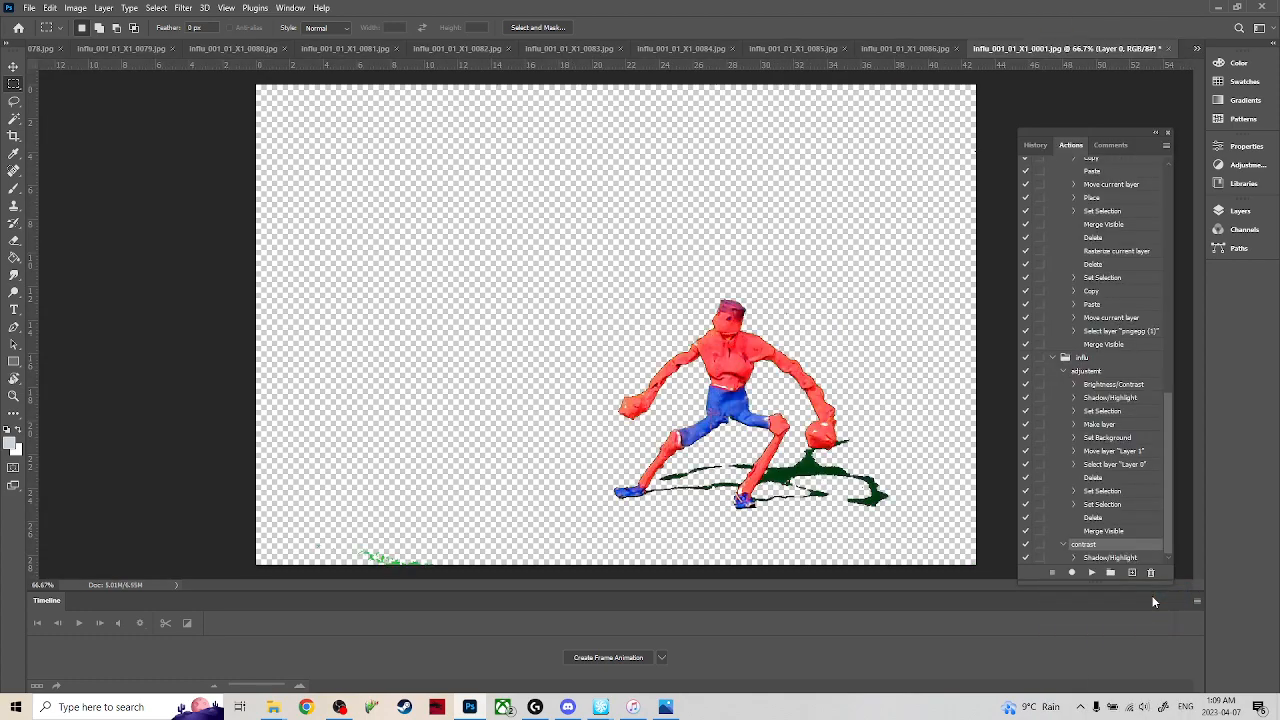
key("e")
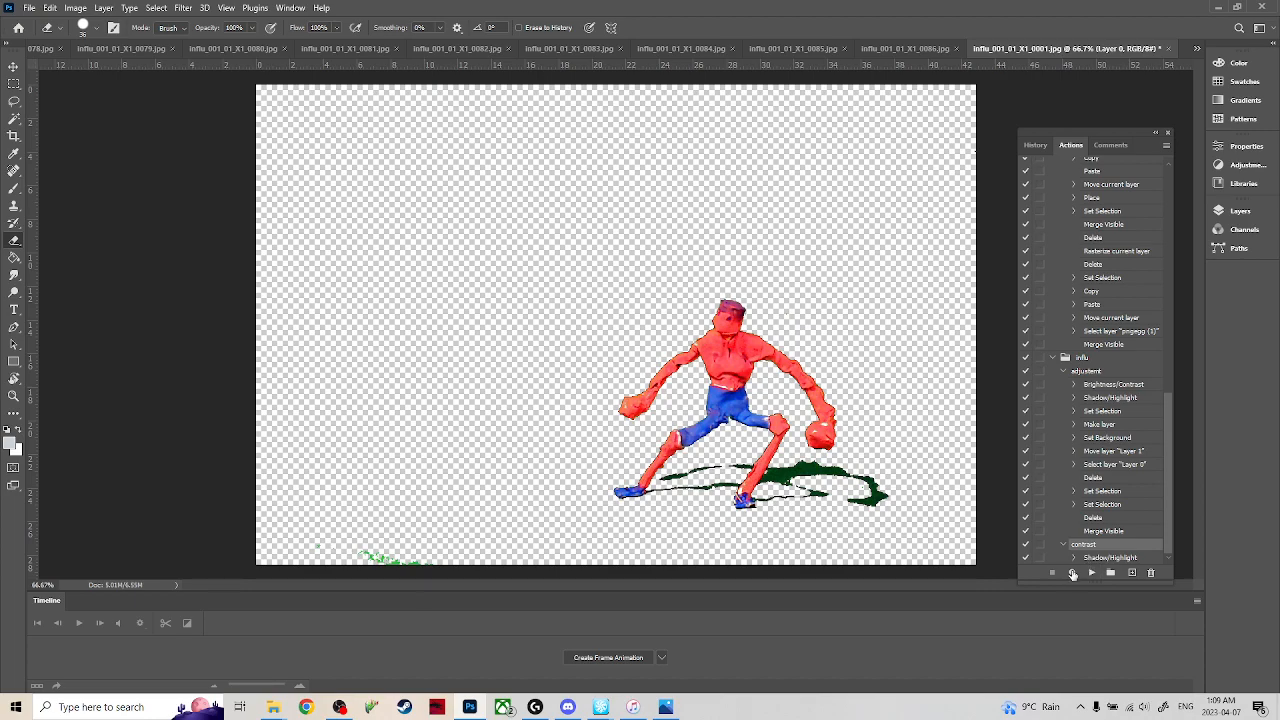
left_click(1131, 573)
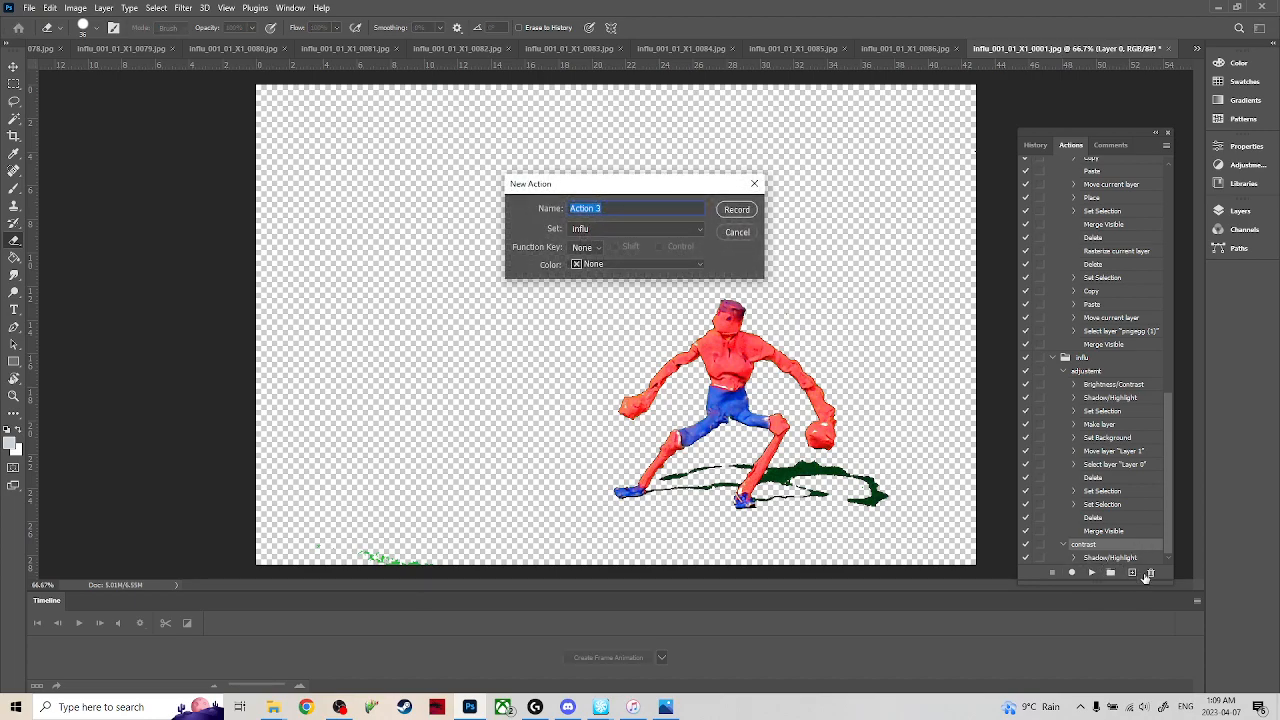
type("muscle")
key("Return")
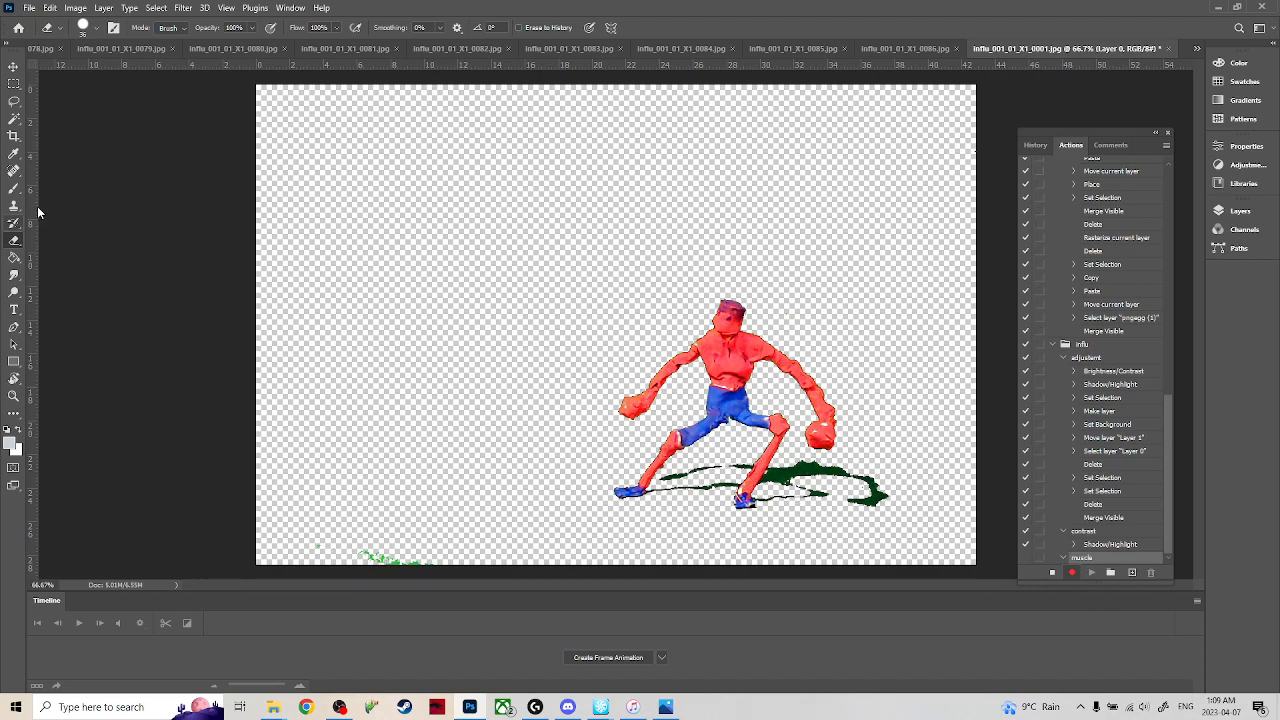
Select the Smudge tool for the action being recorded and show its related tools.
left_click(16, 278)
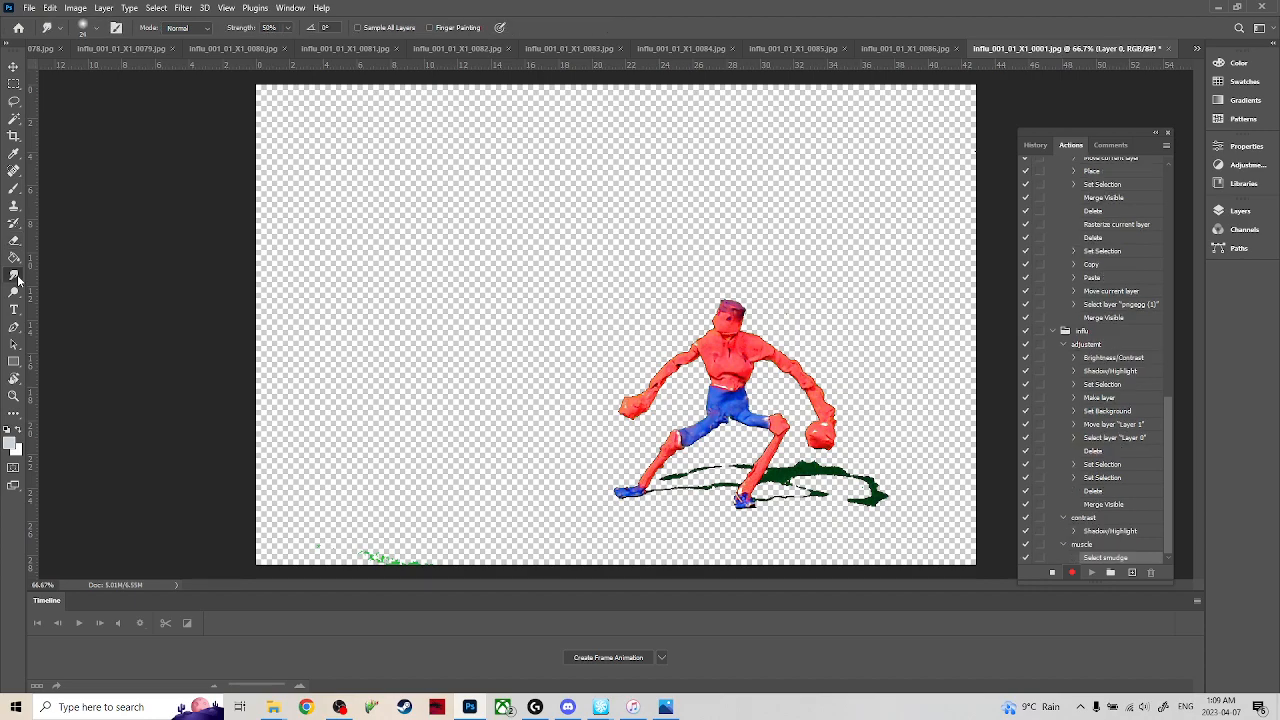
right_click(16, 280)
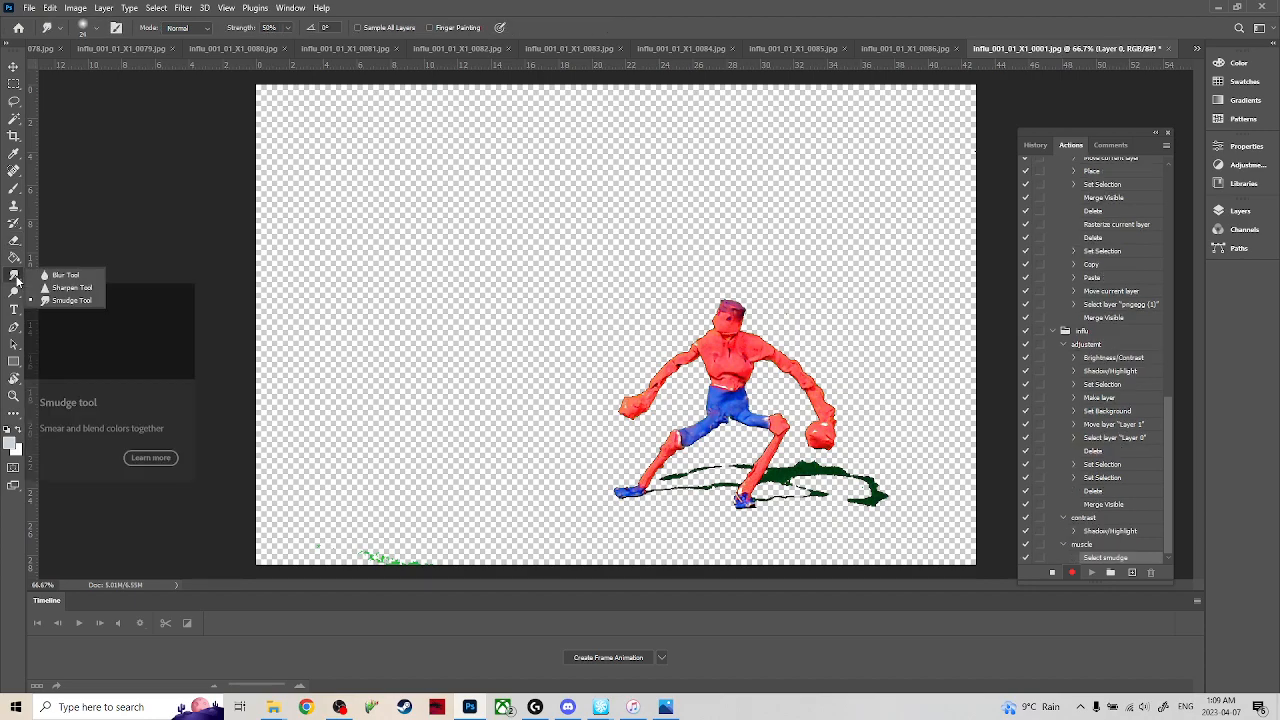